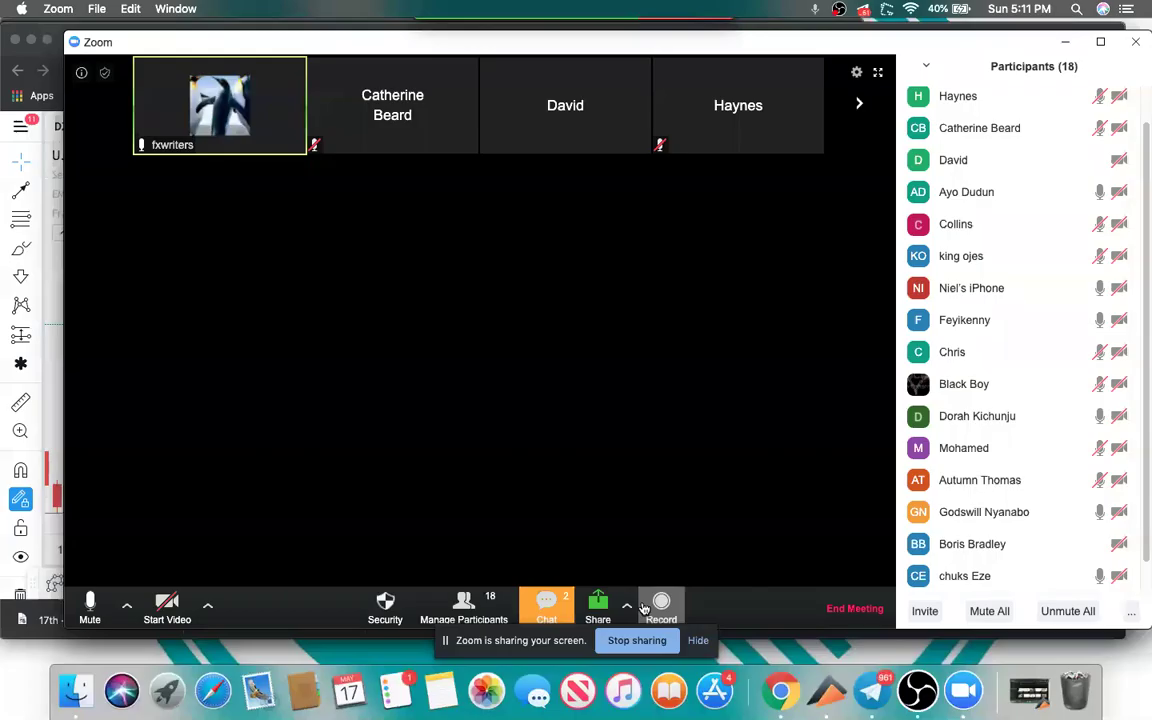
# - Start recording the Zoom meeting and minimize the meeting window to return to the DXY chart
pyautogui.click(659, 605)
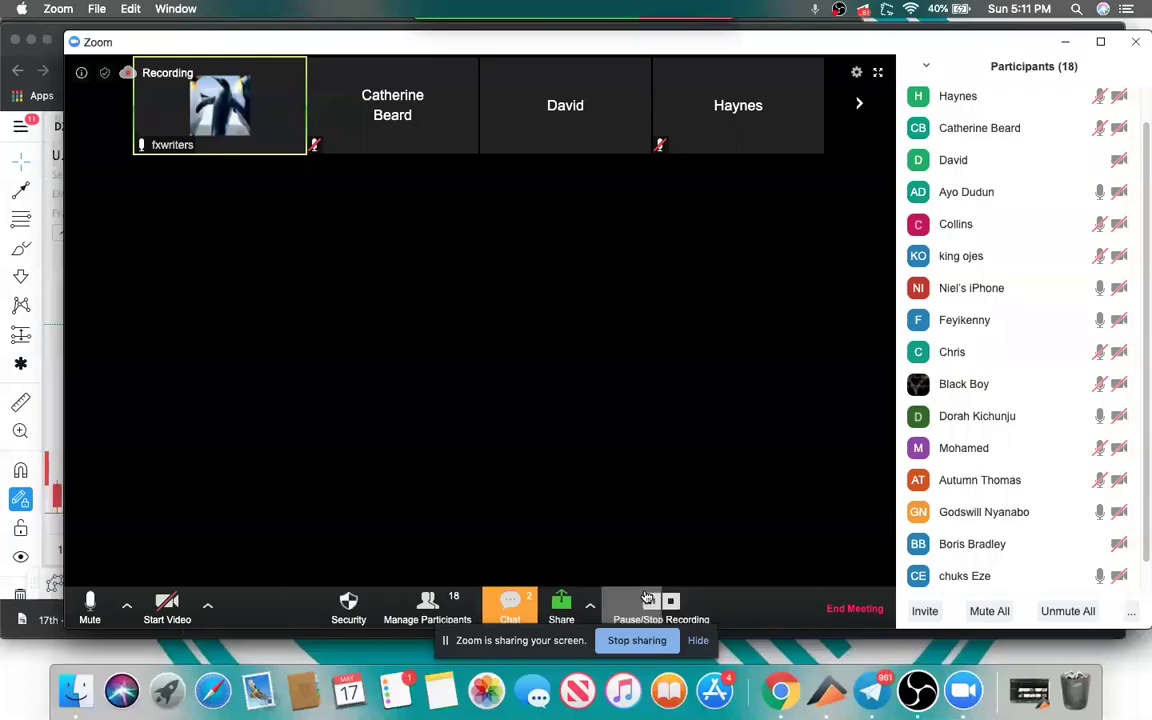
pyautogui.click(1068, 46)
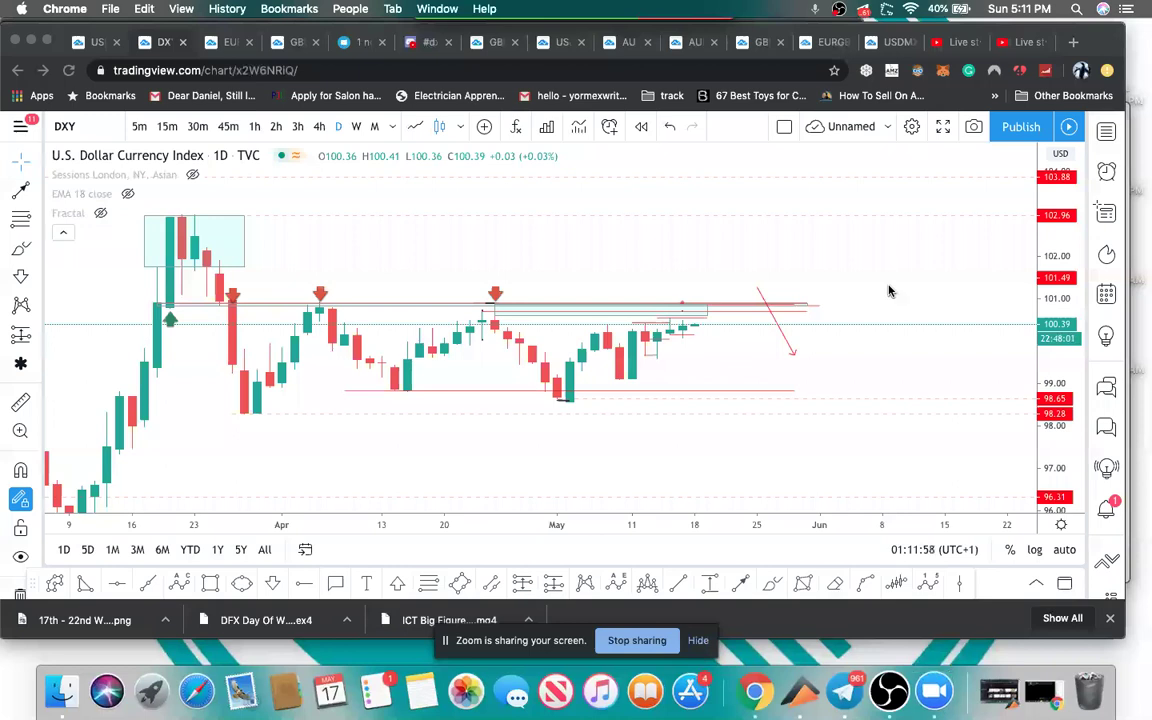
pyautogui.click(942, 135)
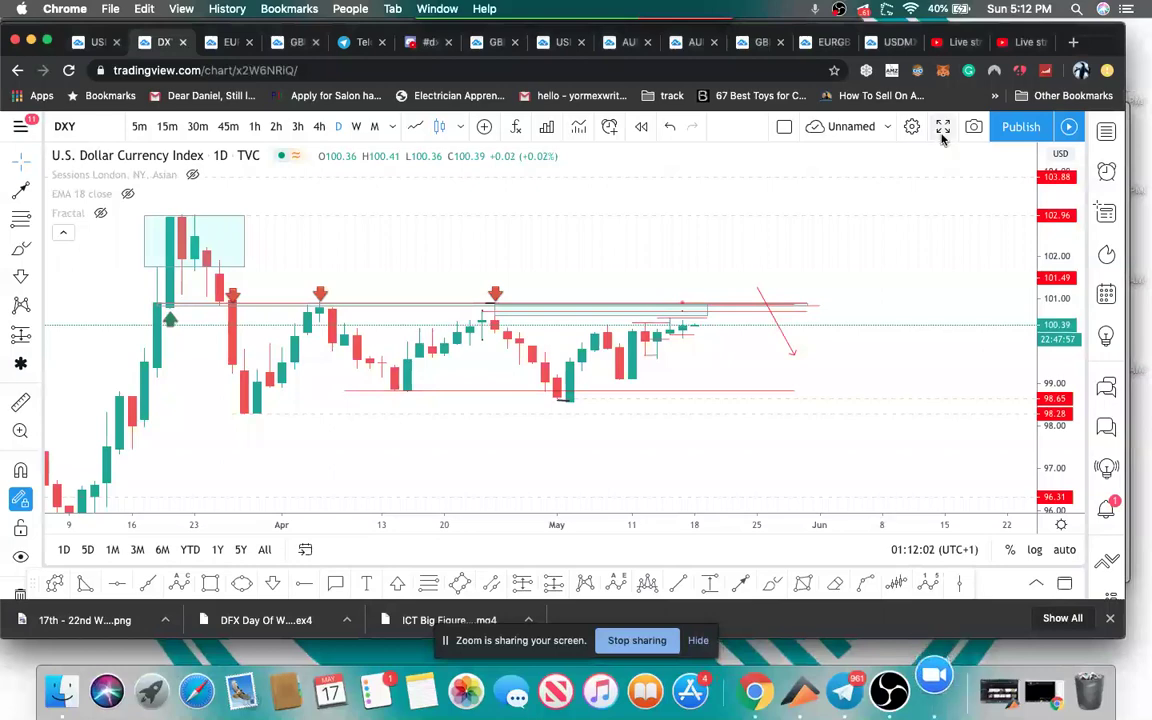
pyautogui.click(942, 130)
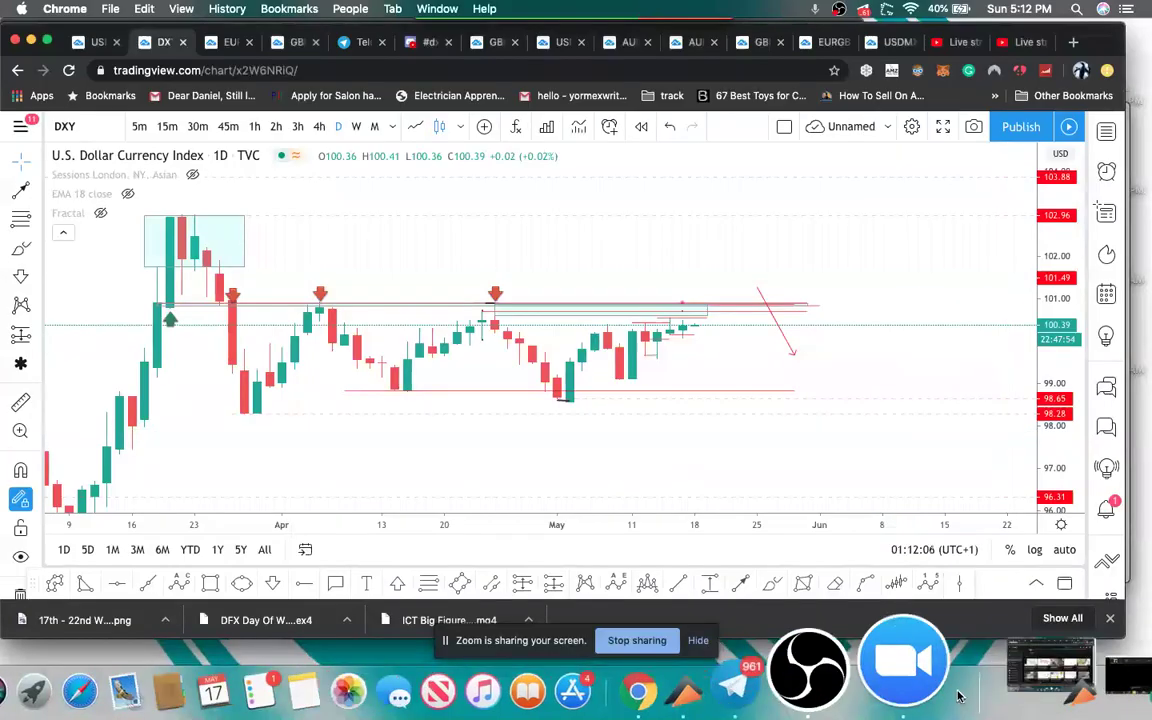
# - Switch to Zoom, read the meeting chat messages and minimize the meeting window again
pyautogui.click(950, 692)
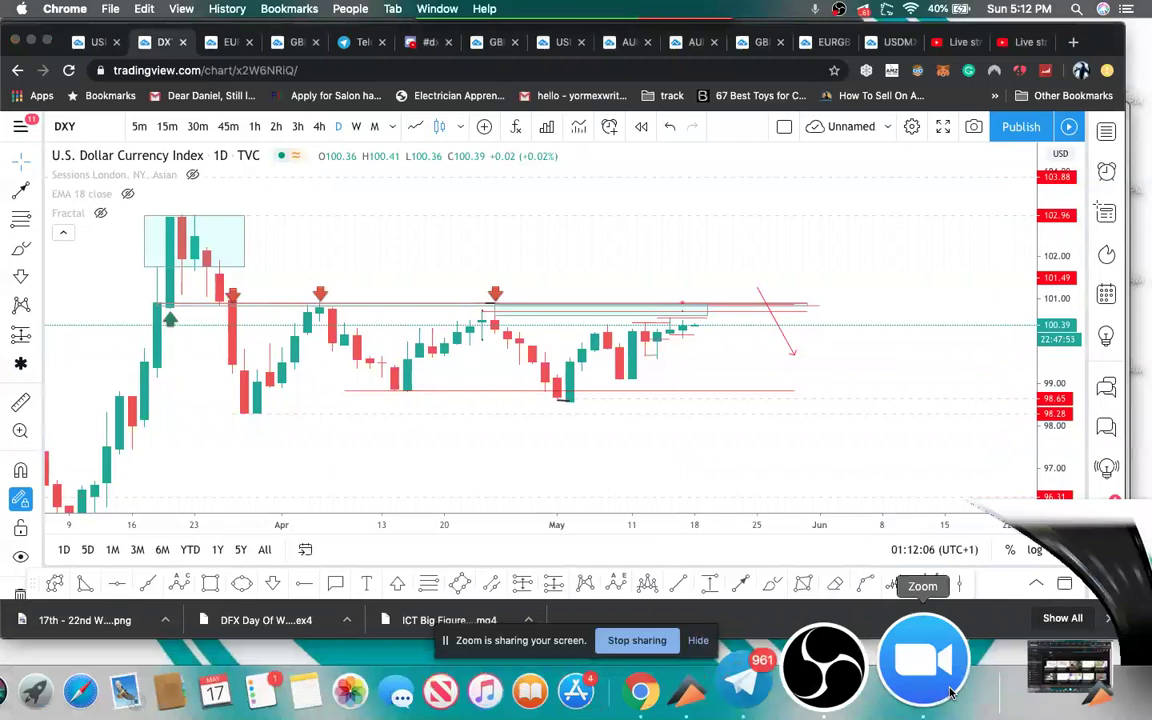
pyautogui.click(922, 662)
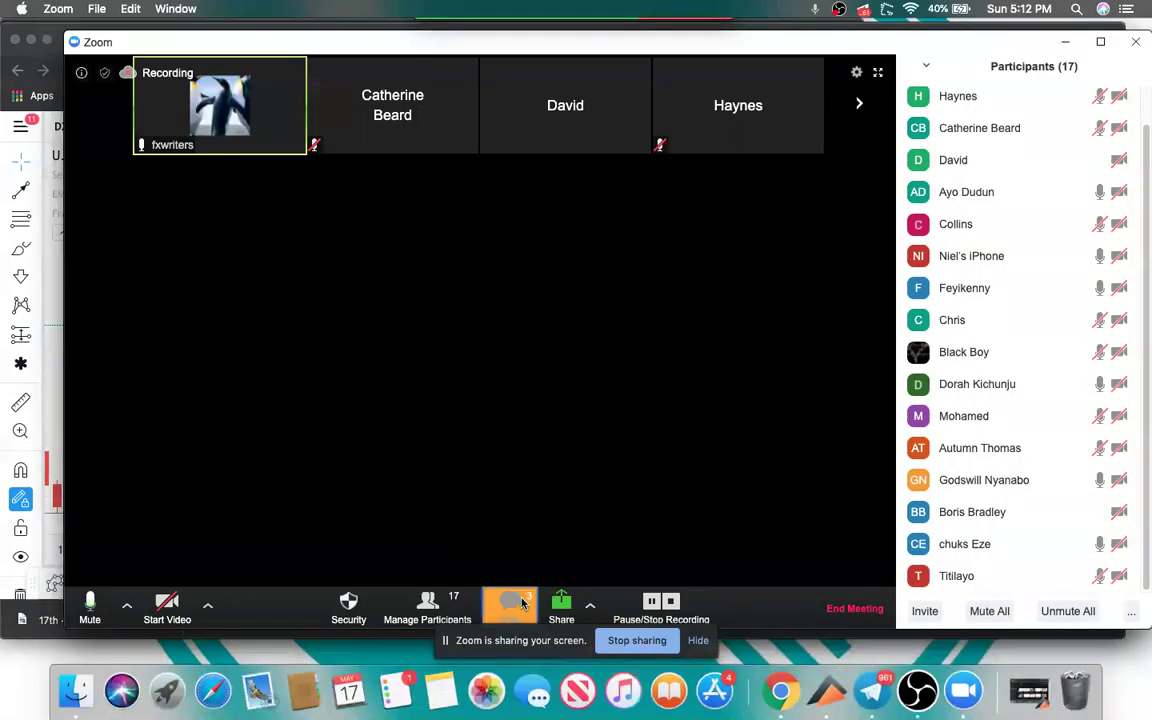
pyautogui.click(521, 603)
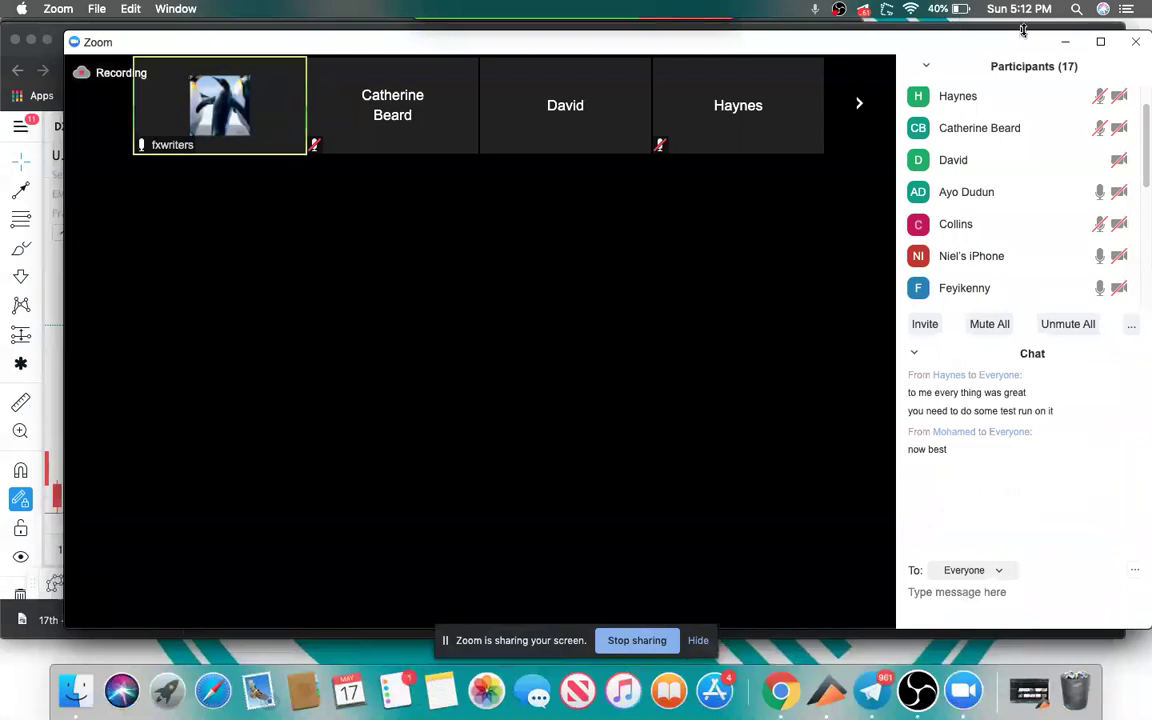
pyautogui.click(1066, 44)
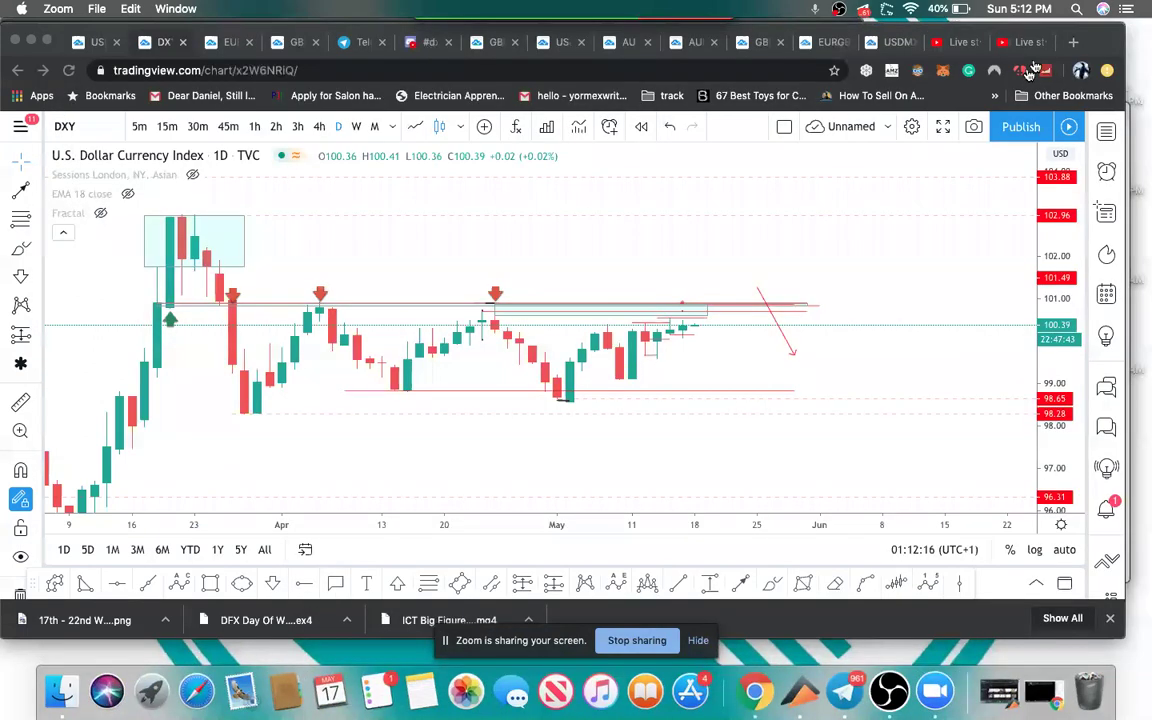
pyautogui.click(942, 126)
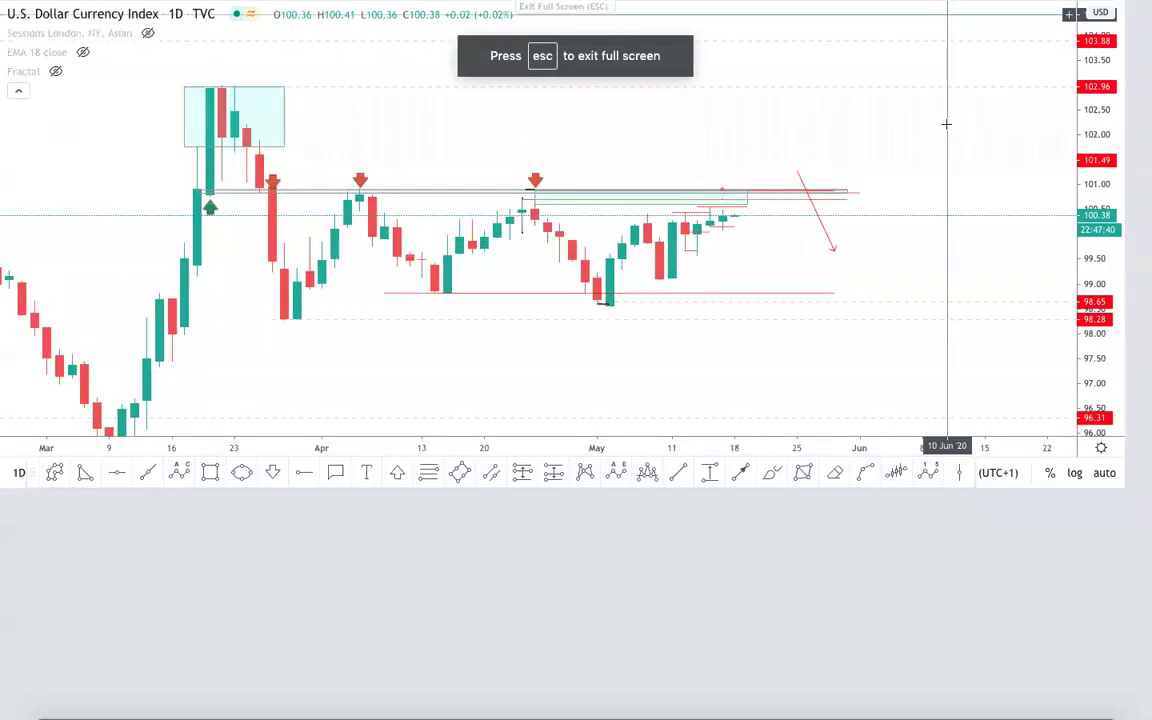
pyautogui.moveTo(15, 414)
pyautogui.mouseDown()
pyautogui.moveTo(108, 609)
pyautogui.moveTo(56, 664)
pyautogui.mouseUp()
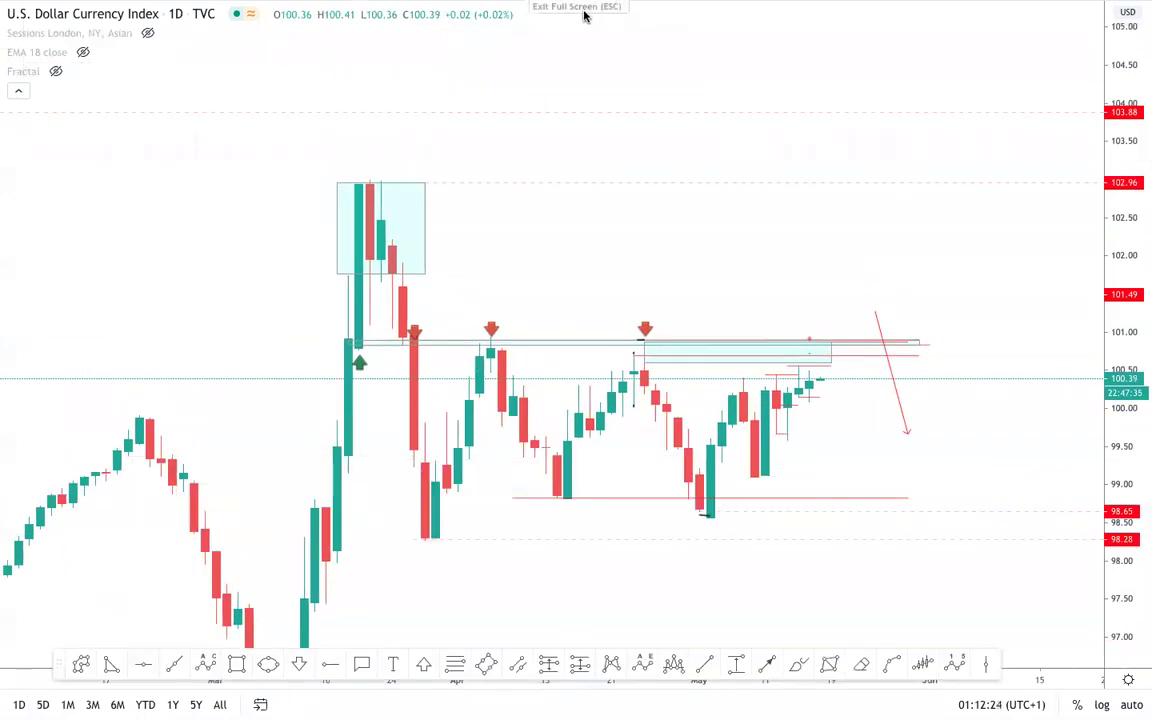
pyautogui.click(584, 12)
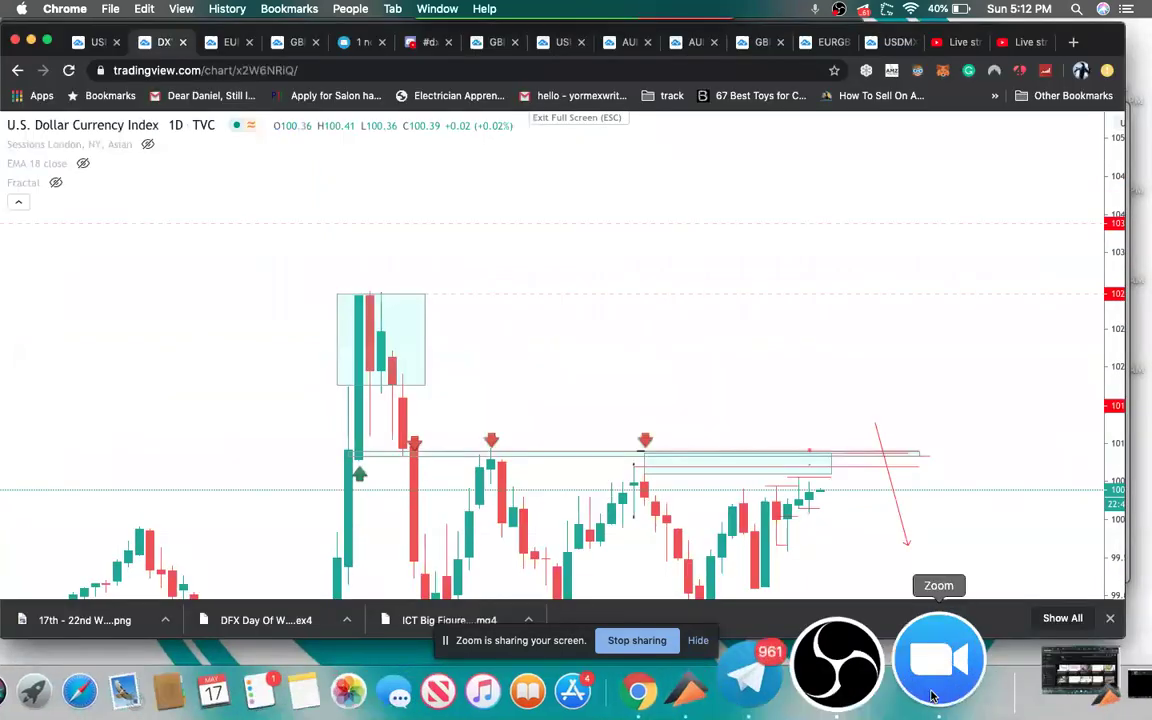
# - Switch to Zoom, mute all current and new participants while letting them unmute themselves, and minimize the meeting window
pyautogui.click(931, 695)
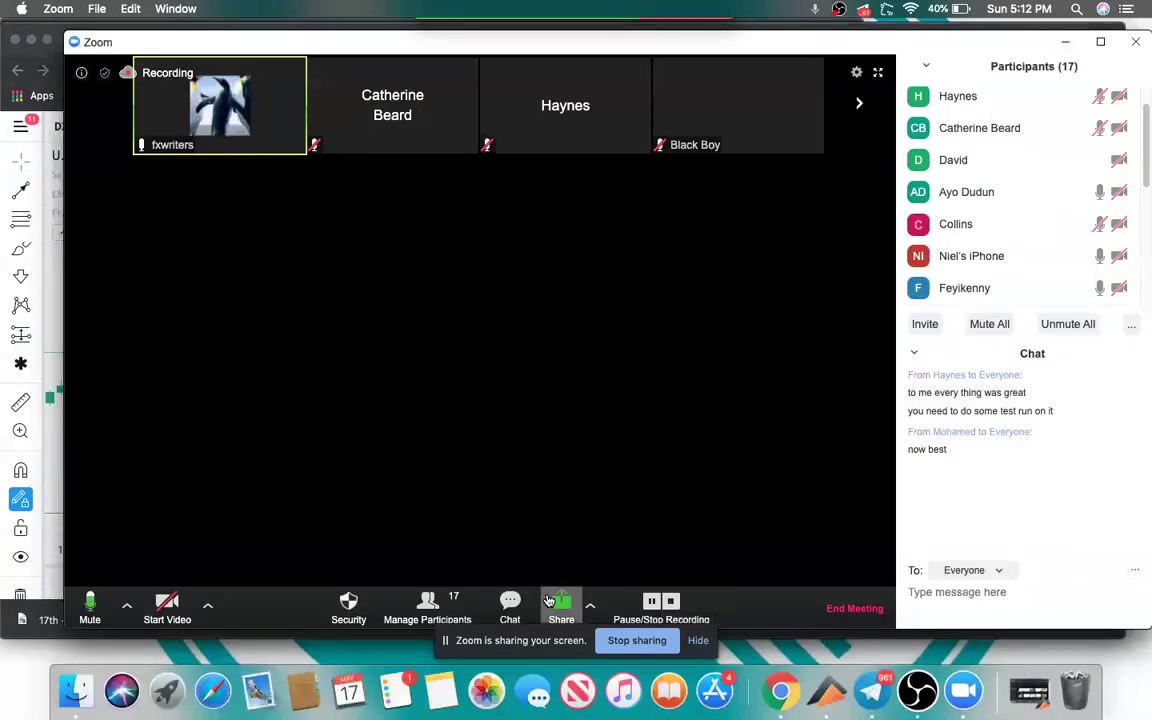
pyautogui.click(431, 609)
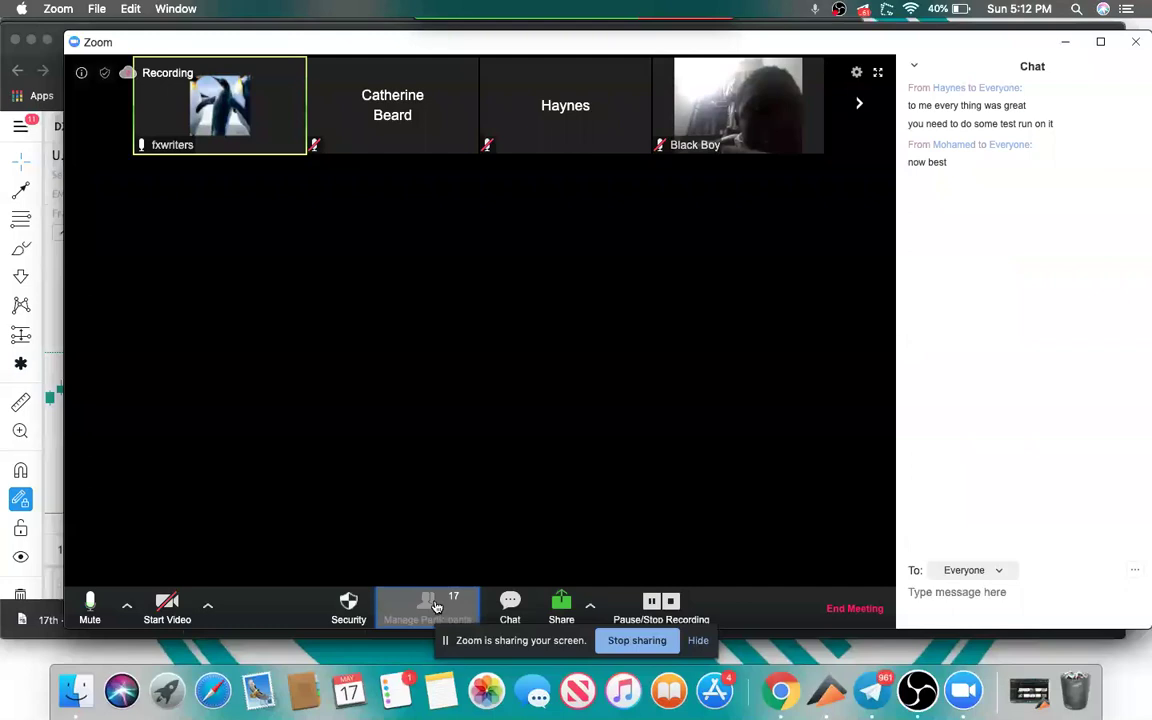
pyautogui.click(435, 607)
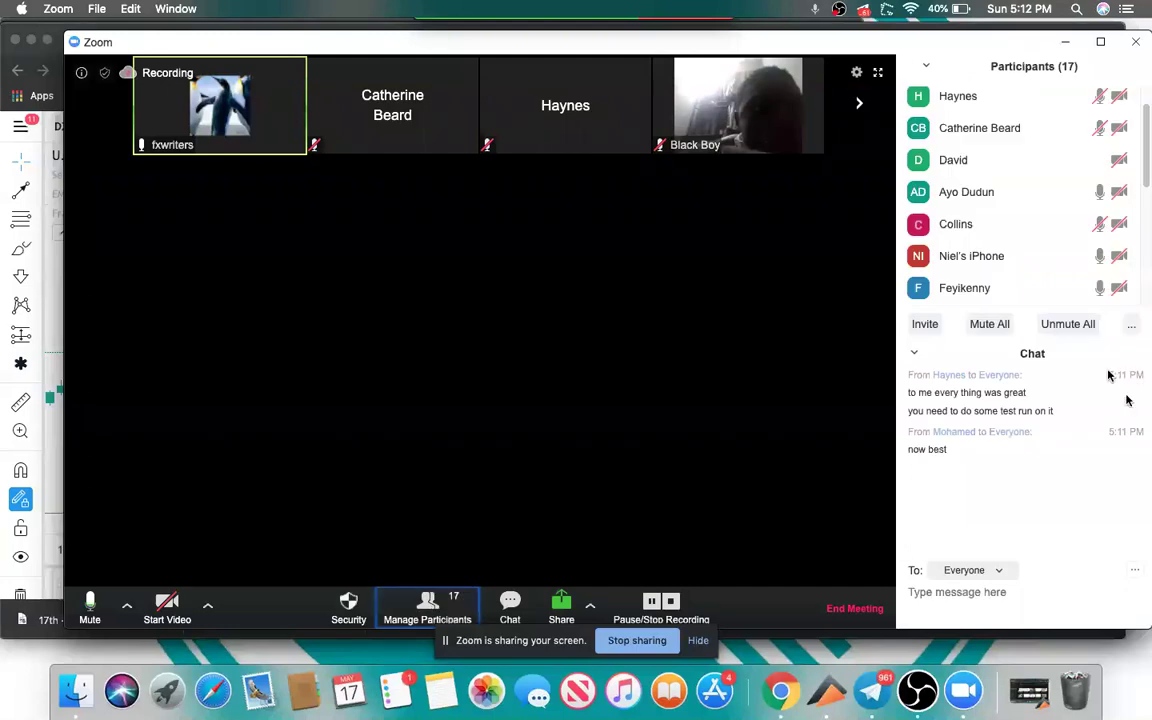
pyautogui.click(993, 326)
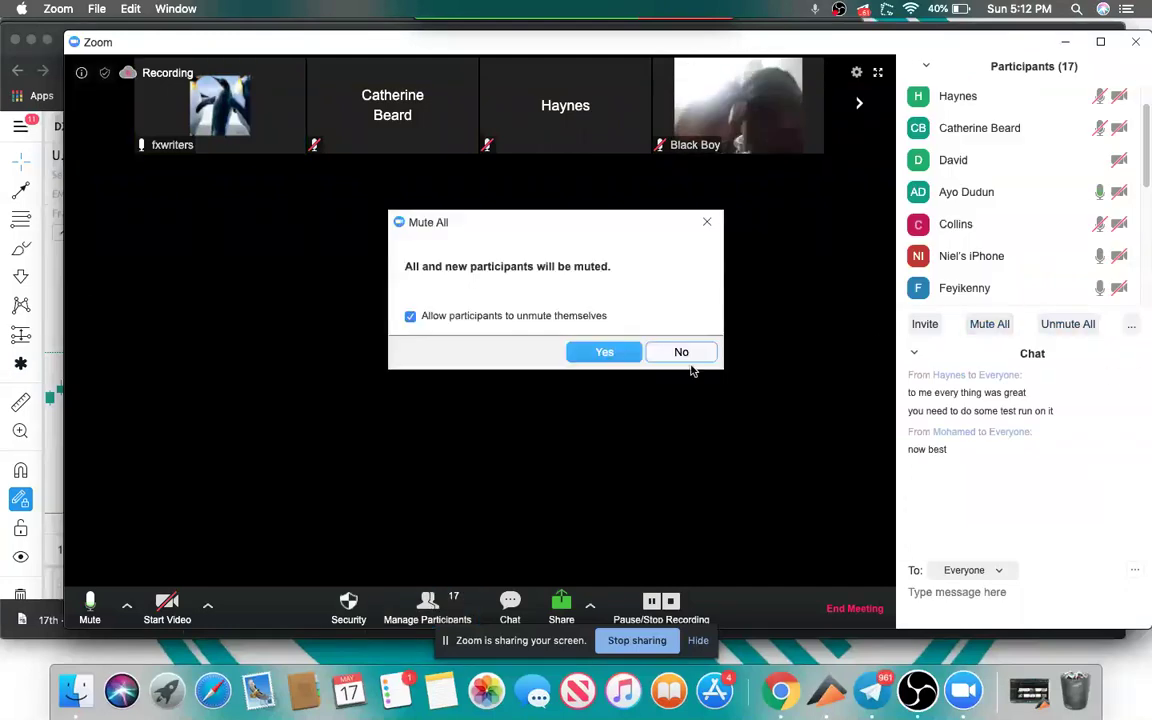
pyautogui.click(612, 350)
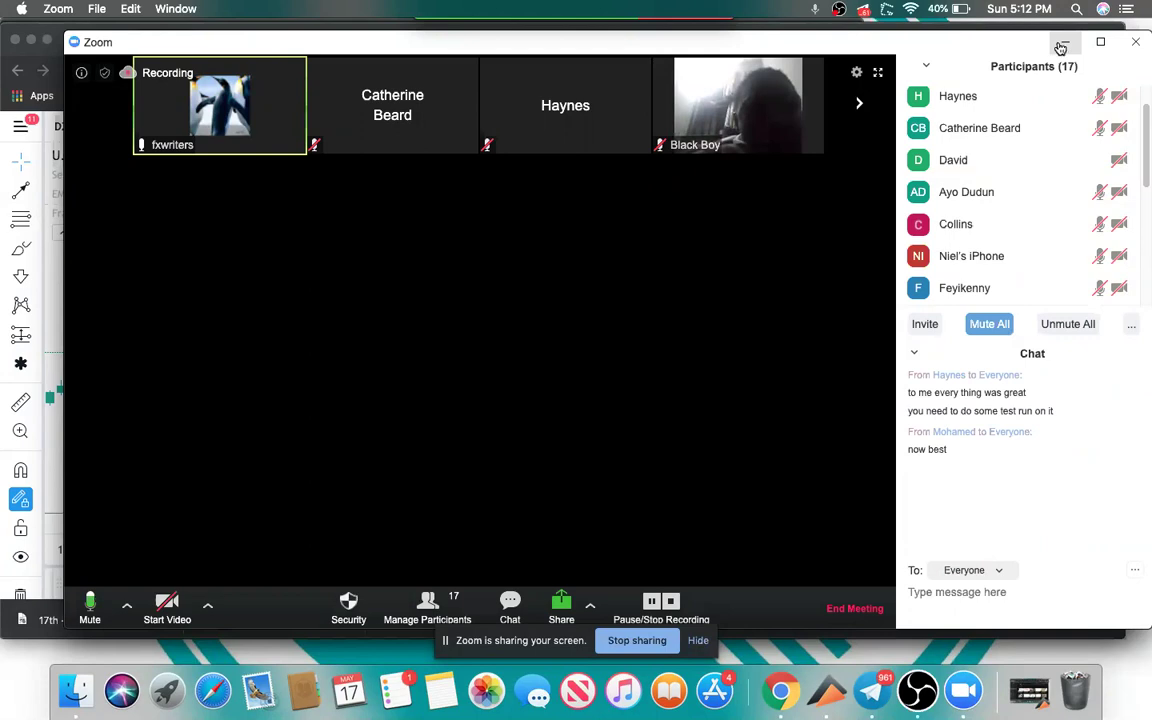
pyautogui.click(1061, 48)
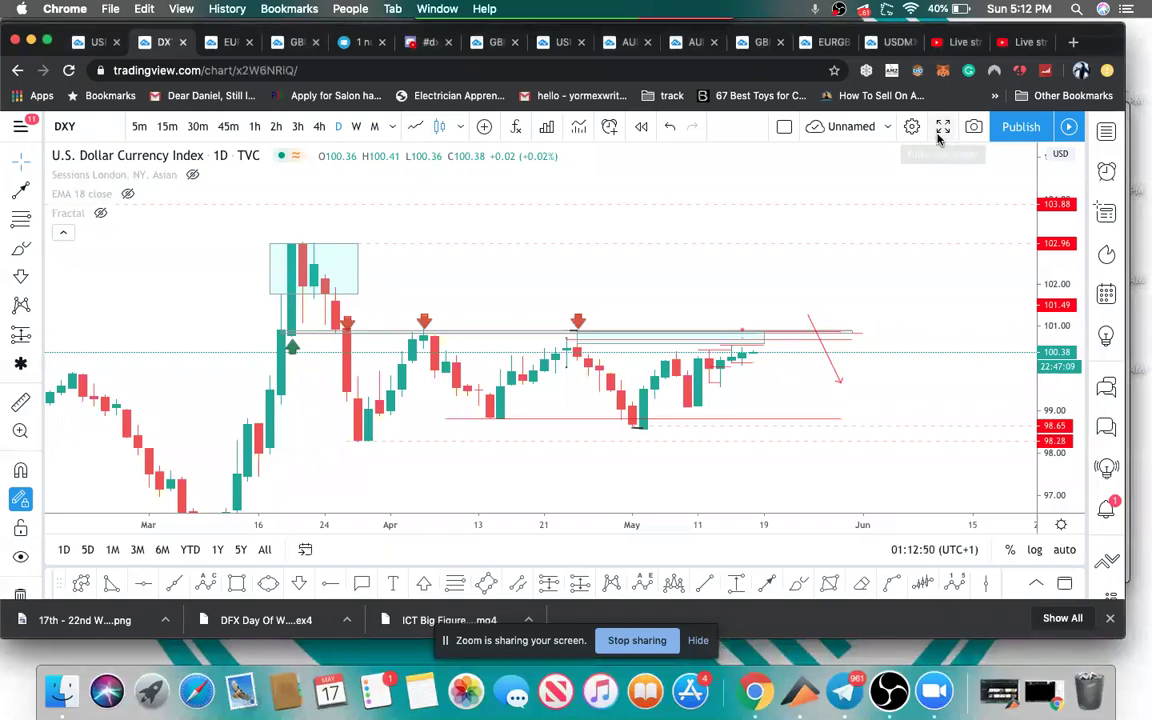
# - Show the DXY chart in full screen, dismiss the image link dialog and dock the floating drawing toolbar beneath the chart
pyautogui.click(939, 137)
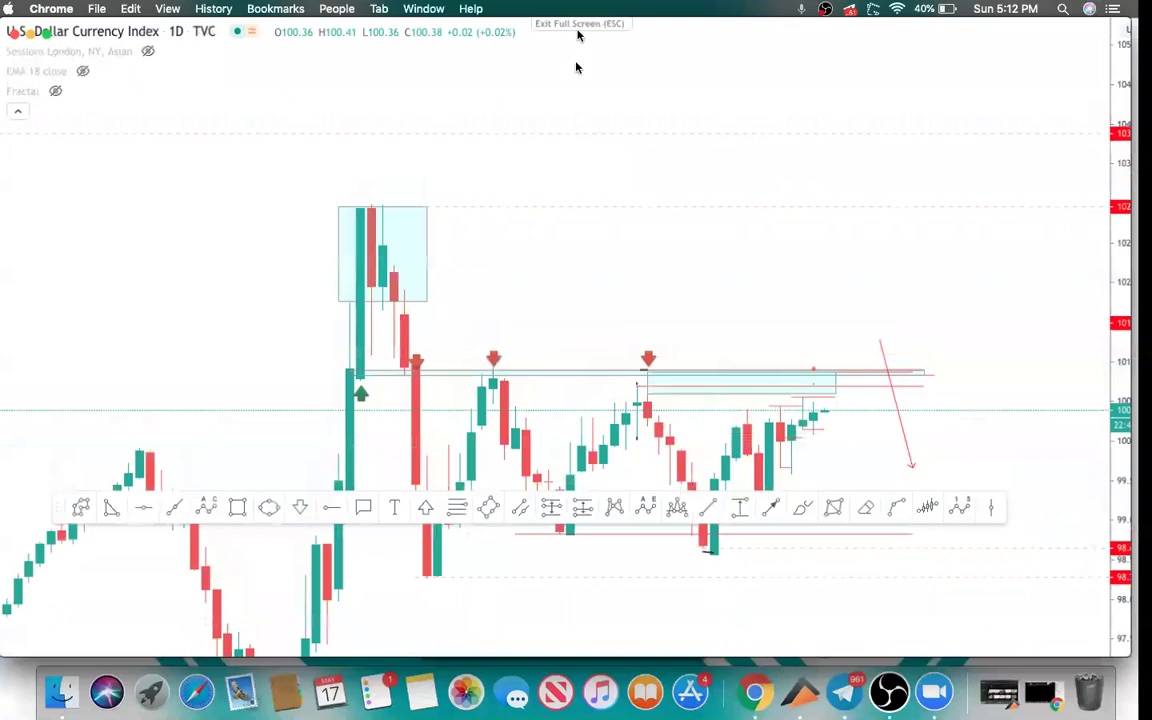
pyautogui.press('Escape')
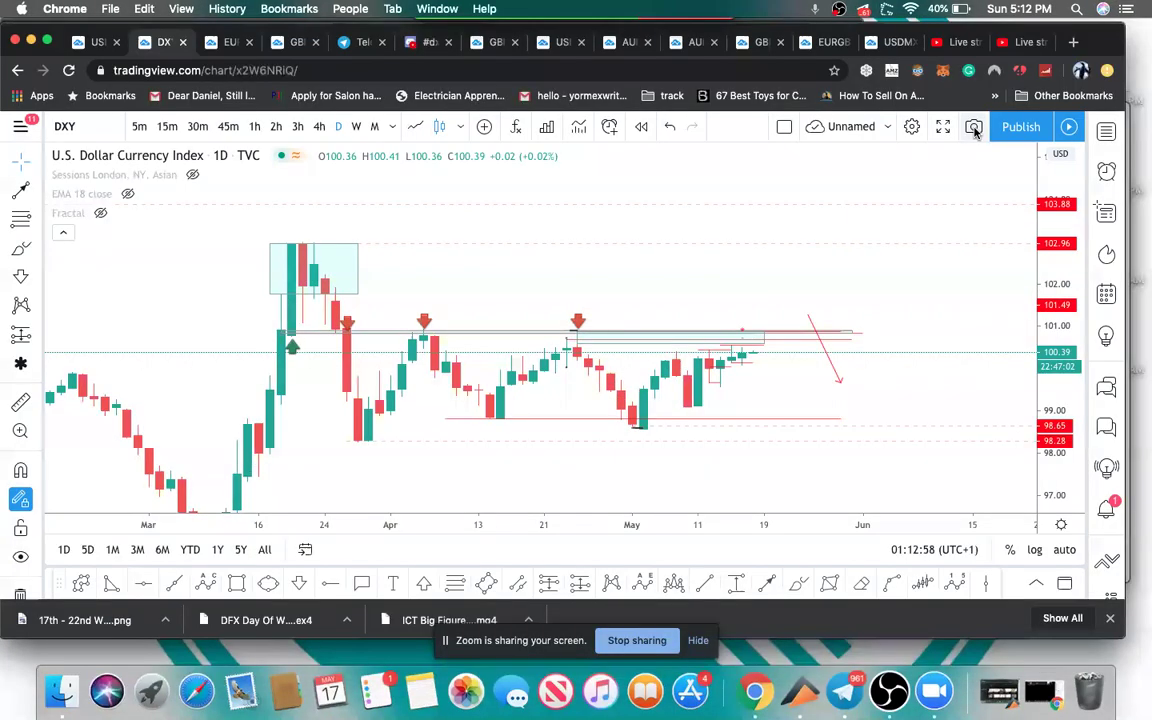
pyautogui.click(973, 131)
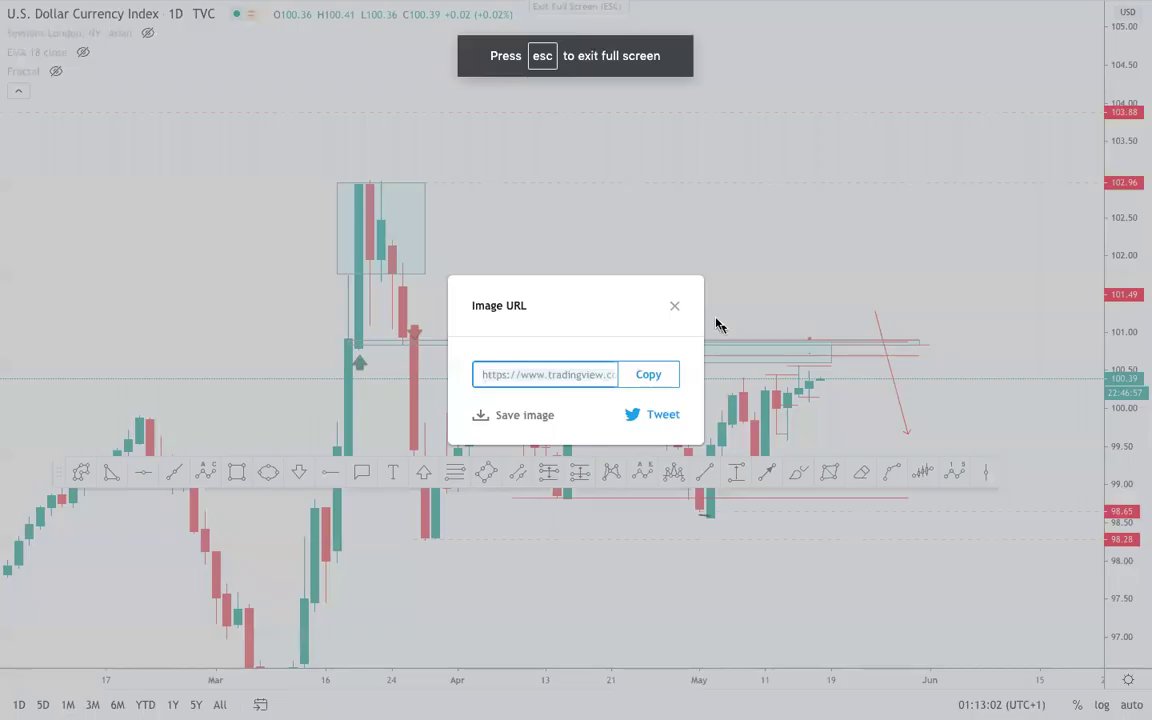
pyautogui.click(674, 306)
pyautogui.moveTo(58, 472); pyautogui.dragTo(33, 704)
# - Delete the teal rectangle between 100.60 and 100.87 that extends to 19 May
pyautogui.scroll(3, 422, 414)
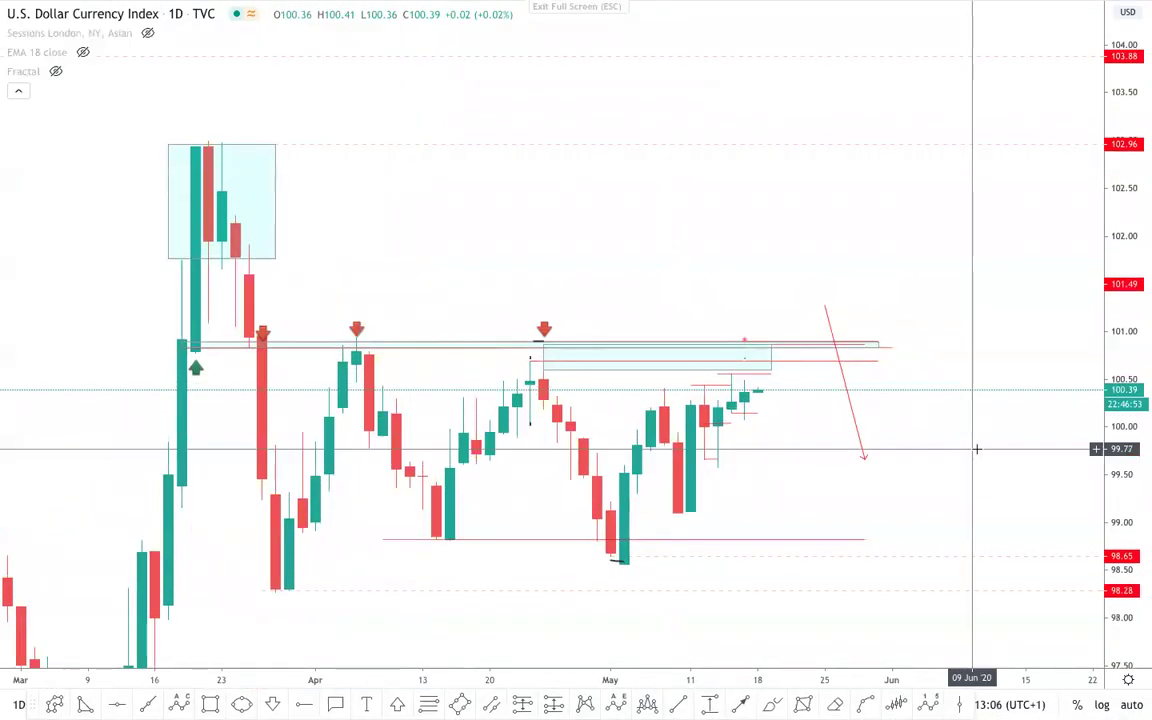
pyautogui.scroll(3, 825, 381)
pyautogui.click(818, 378)
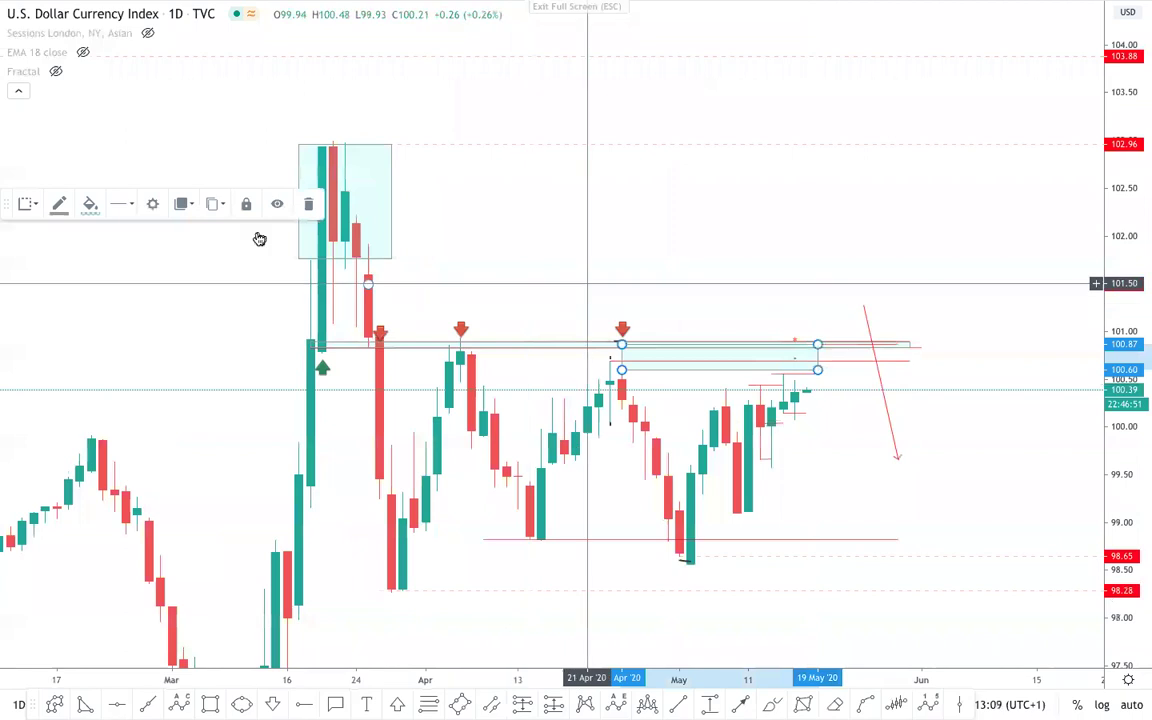
pyautogui.click(310, 206)
# - Switch the U.S. Dollar Currency Index chart to the weekly timeframe
pyautogui.scroll(-2, 792, 263)
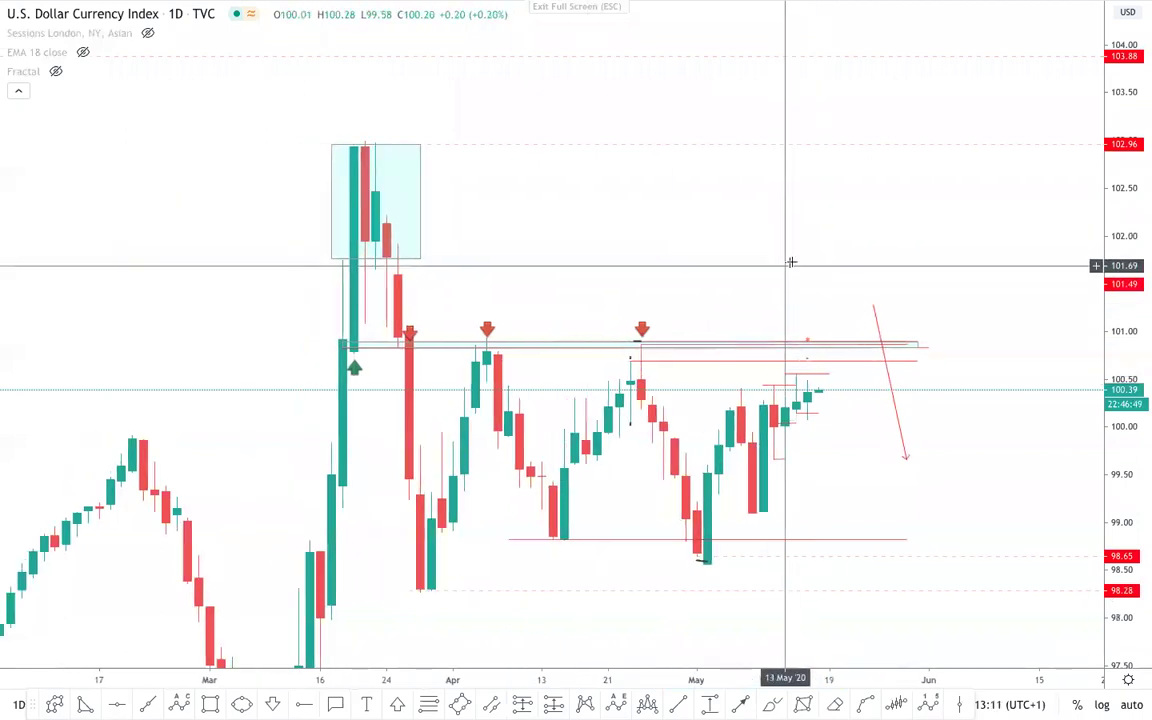
pyautogui.scroll(2, 821, 249)
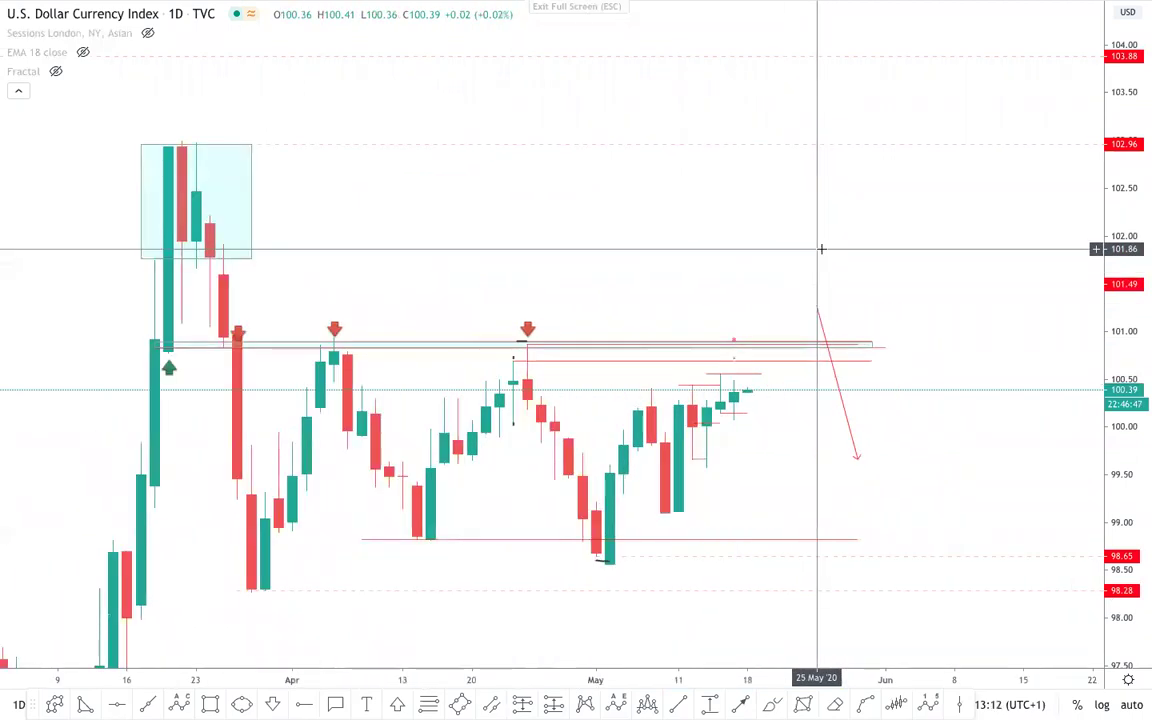
pyautogui.press('1')
pyautogui.press('Escape')
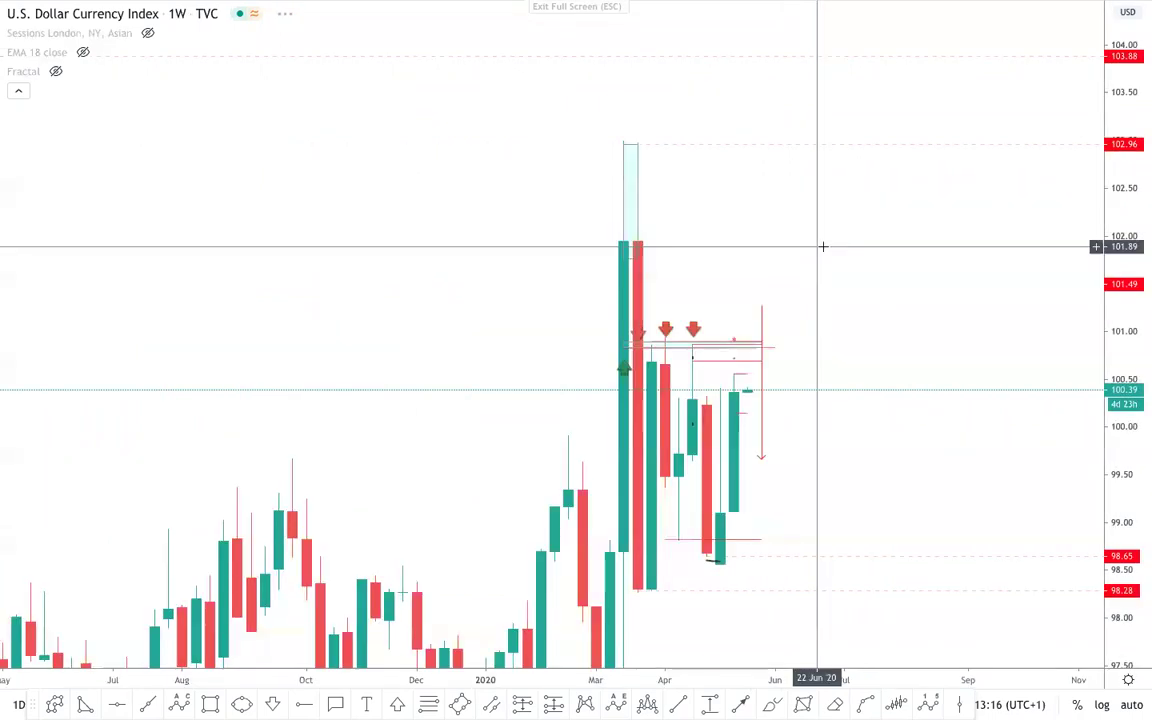
# - Delete the red downward projection arrow at 25 May on the weekly chart
pyautogui.scroll(2, 908, 296)
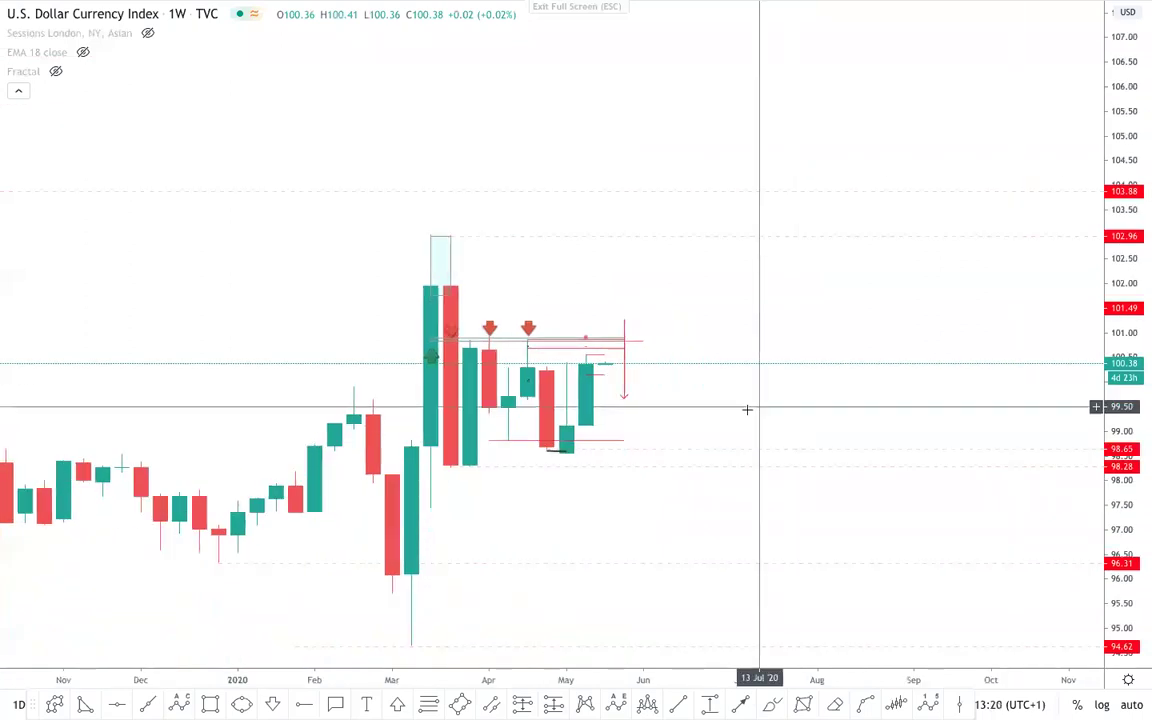
pyautogui.scroll(2, 874, 395)
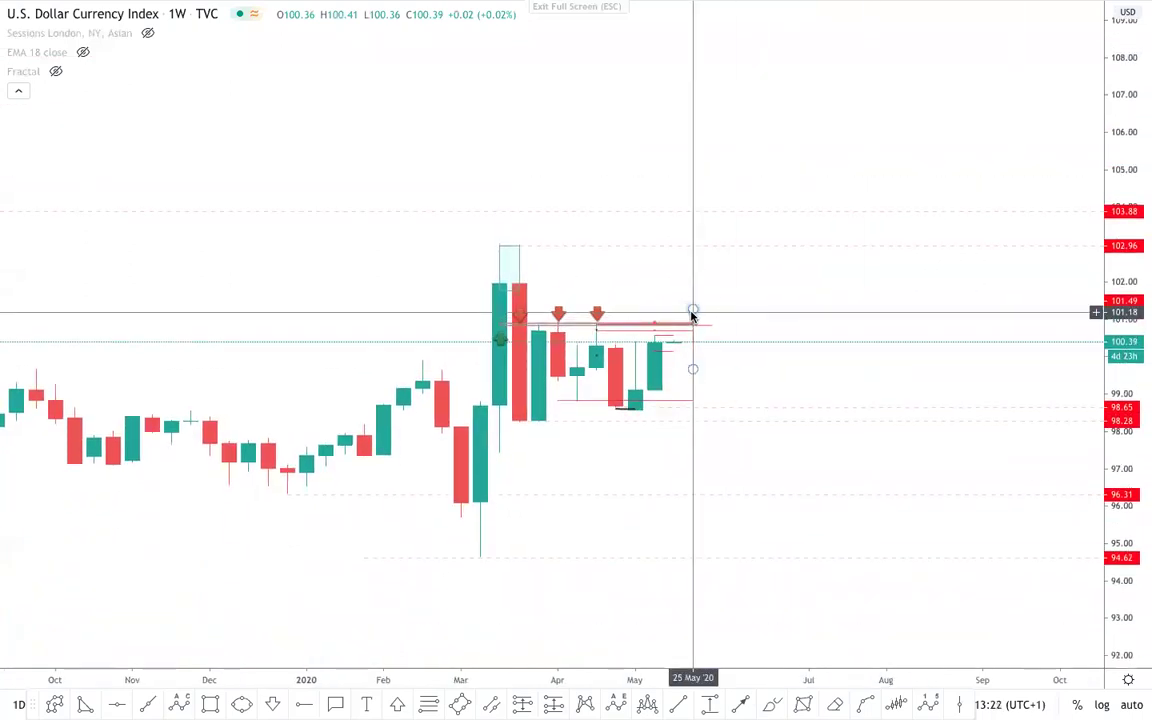
pyautogui.click(691, 316)
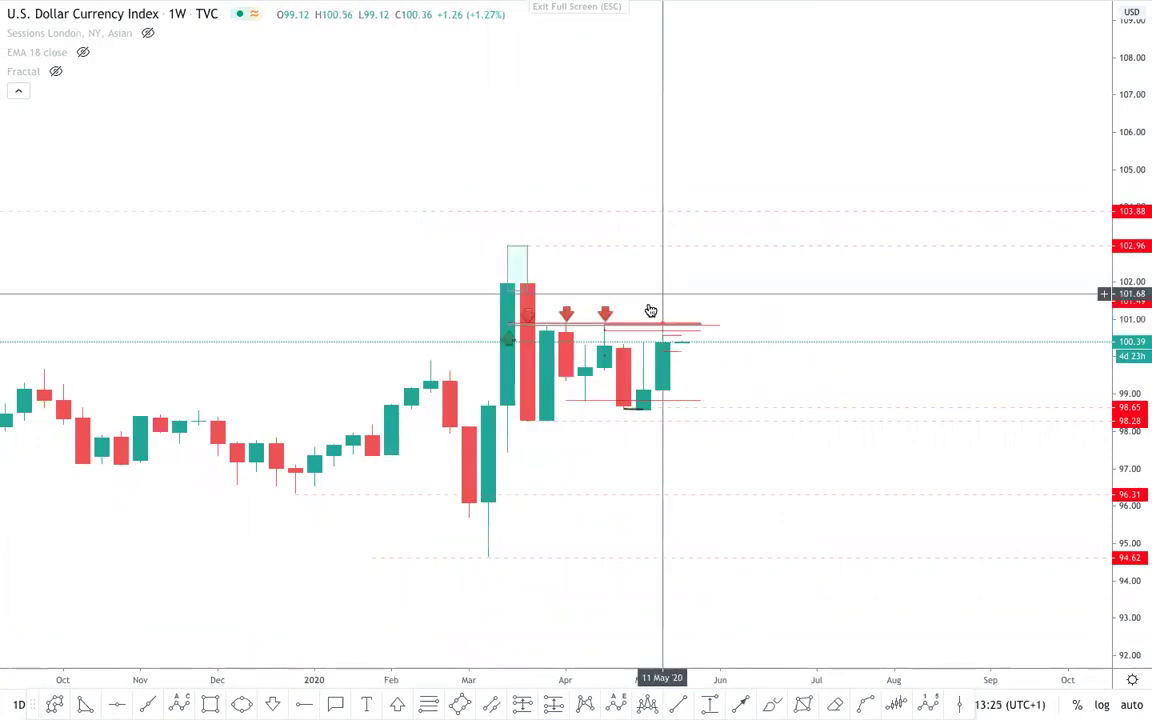
# - Draw a red arrow from about 94.23 below the March low up to about 103.10 at the 23 March high
pyautogui.scroll(3, 650, 311)
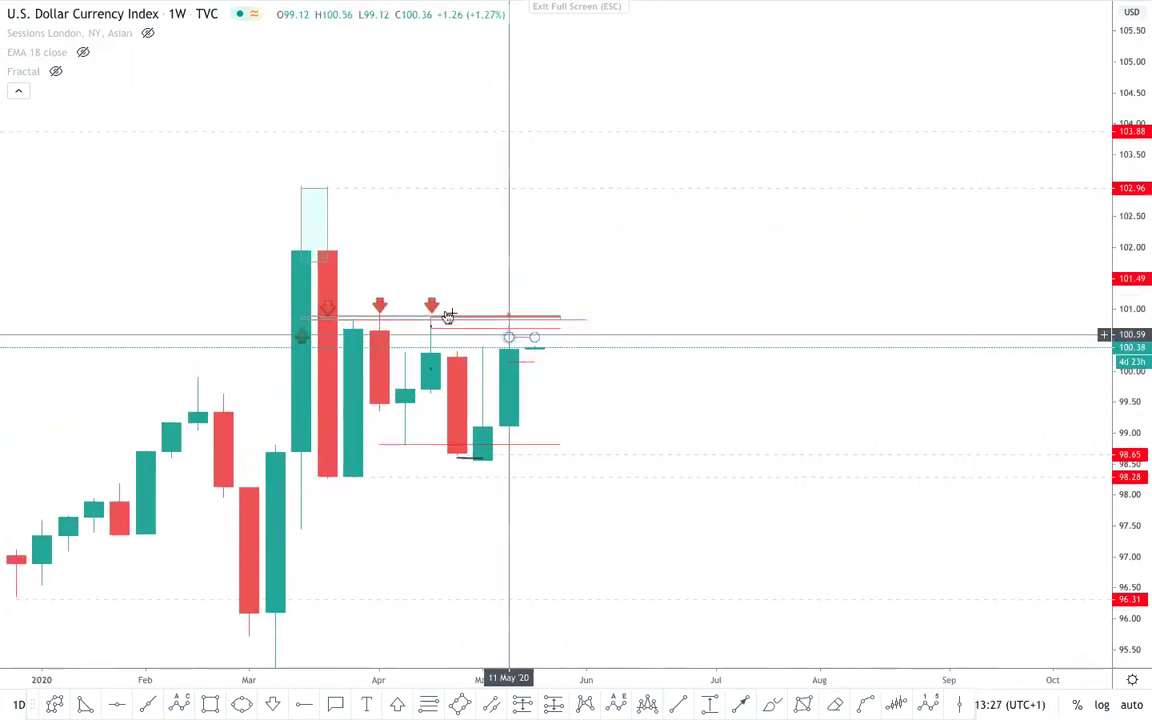
pyautogui.scroll(2, 480, 300)
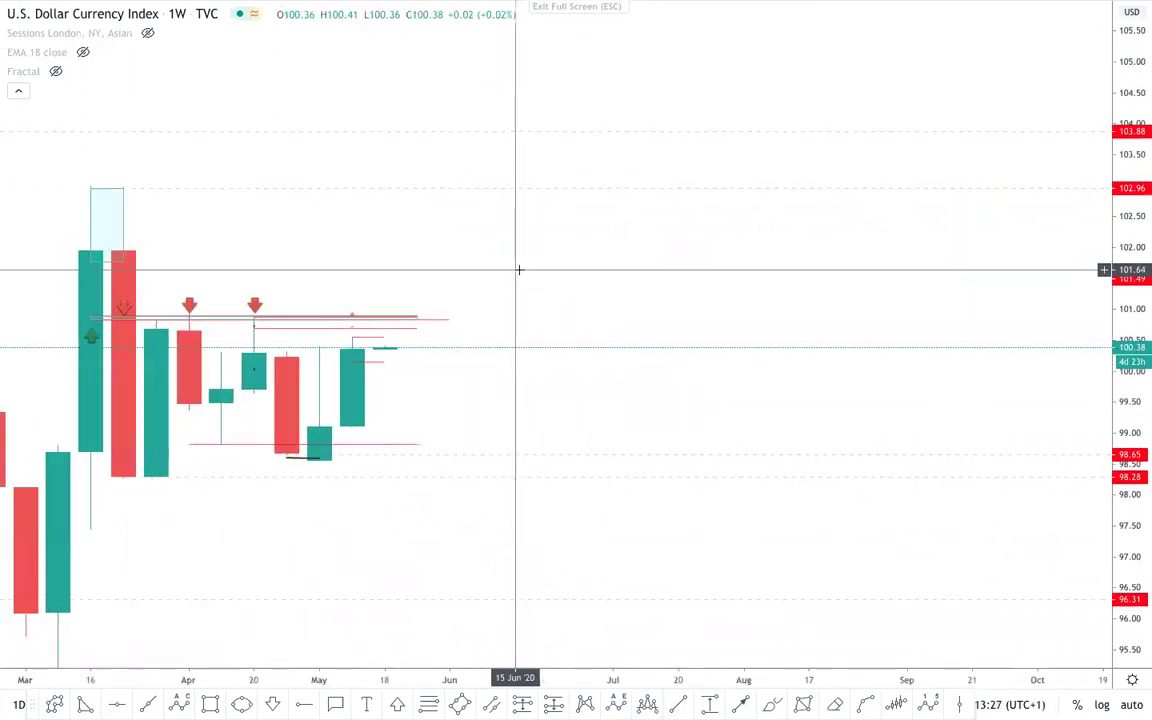
pyautogui.moveTo(618, 275); pyautogui.dragTo(746, 275)
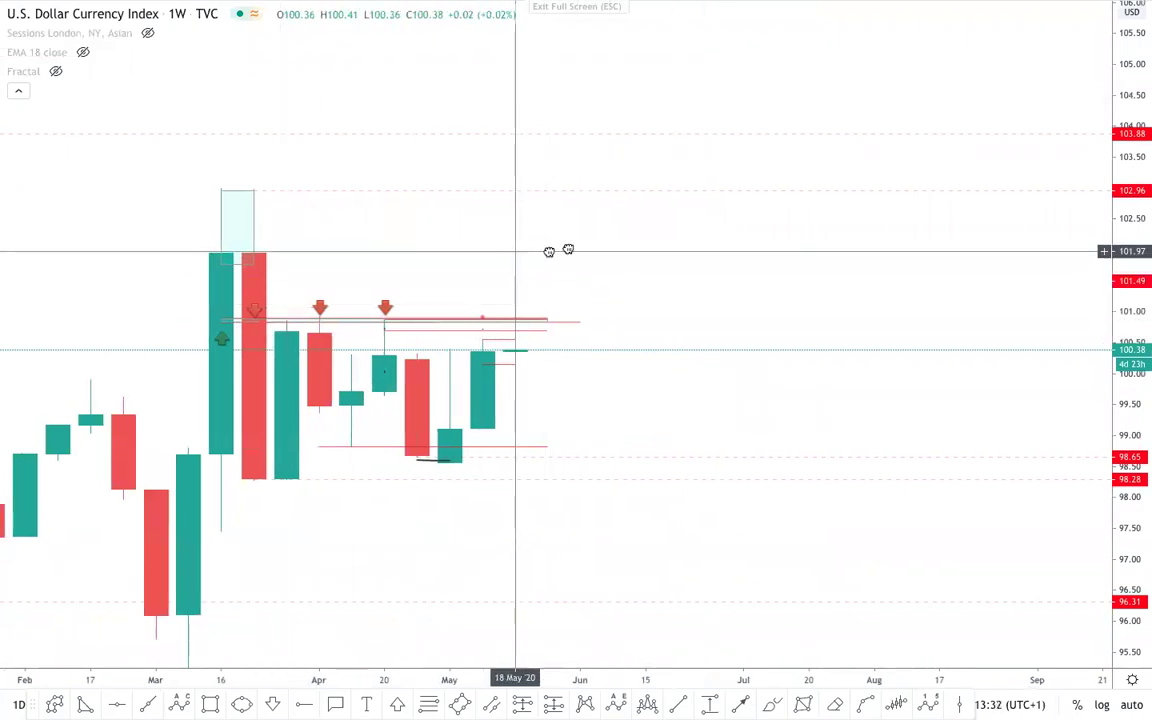
pyautogui.moveTo(549, 251); pyautogui.dragTo(672, 238)
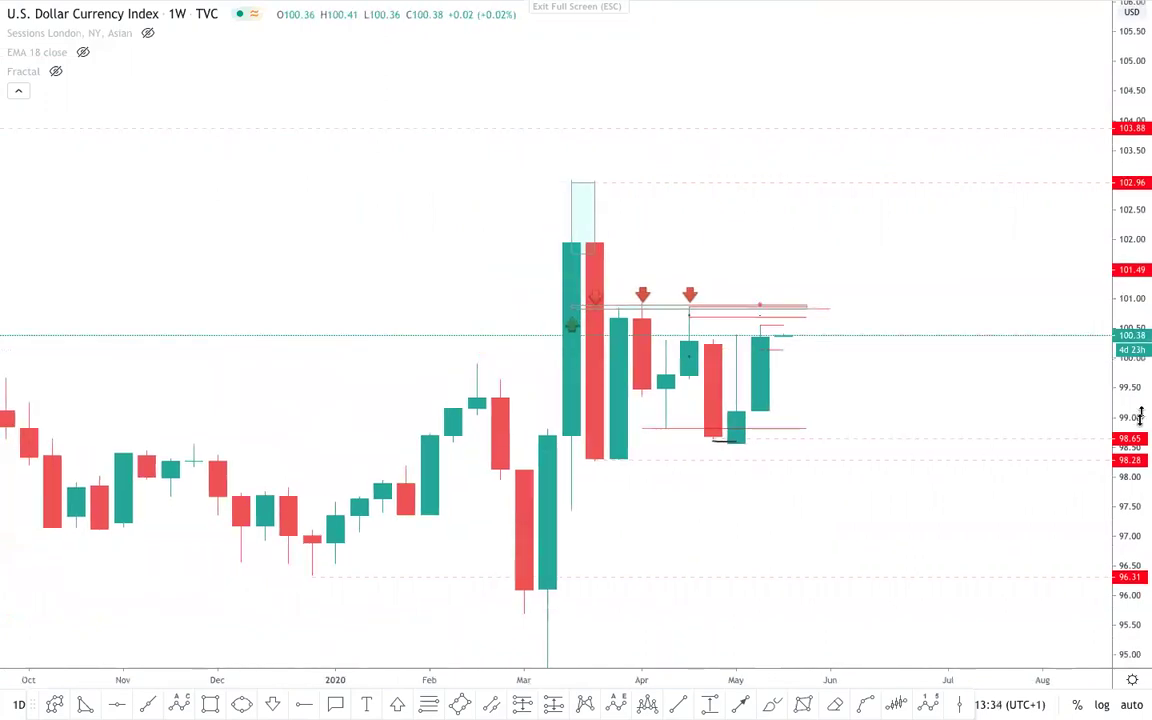
pyautogui.moveTo(1113, 445); pyautogui.dragTo(1113, 495)
pyautogui.scroll(-1, 1013, 470)
pyautogui.scroll(-1, 1013, 470)
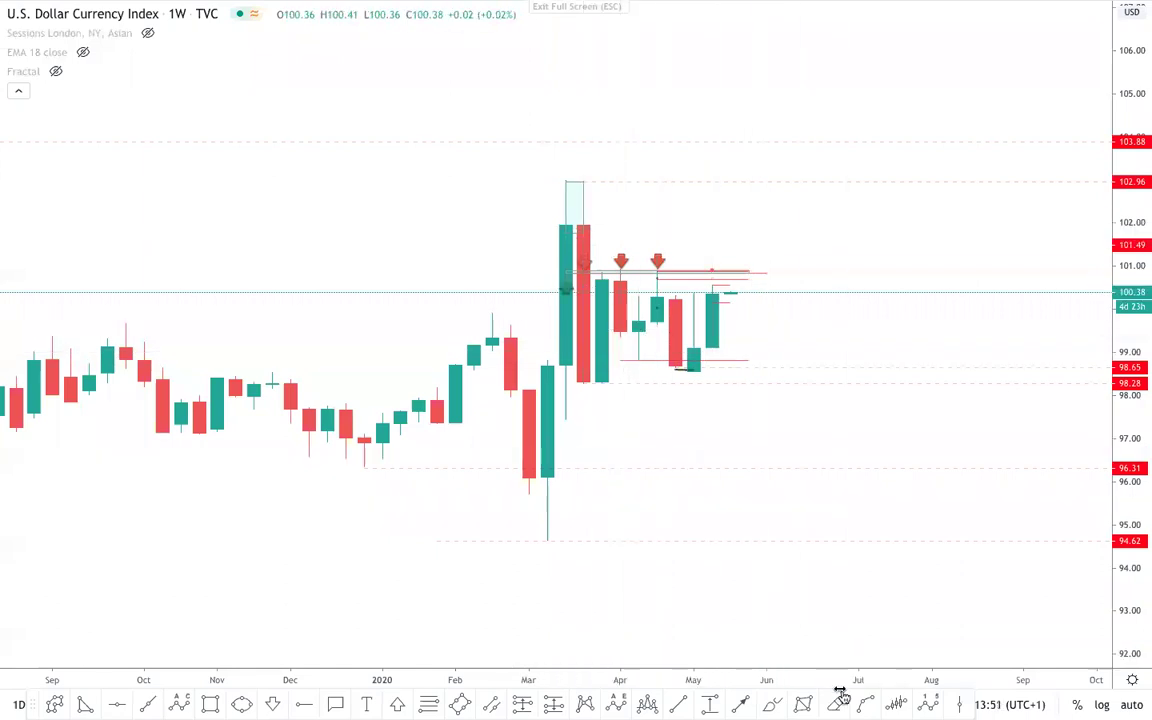
pyautogui.click(748, 705)
pyautogui.click(547, 557)
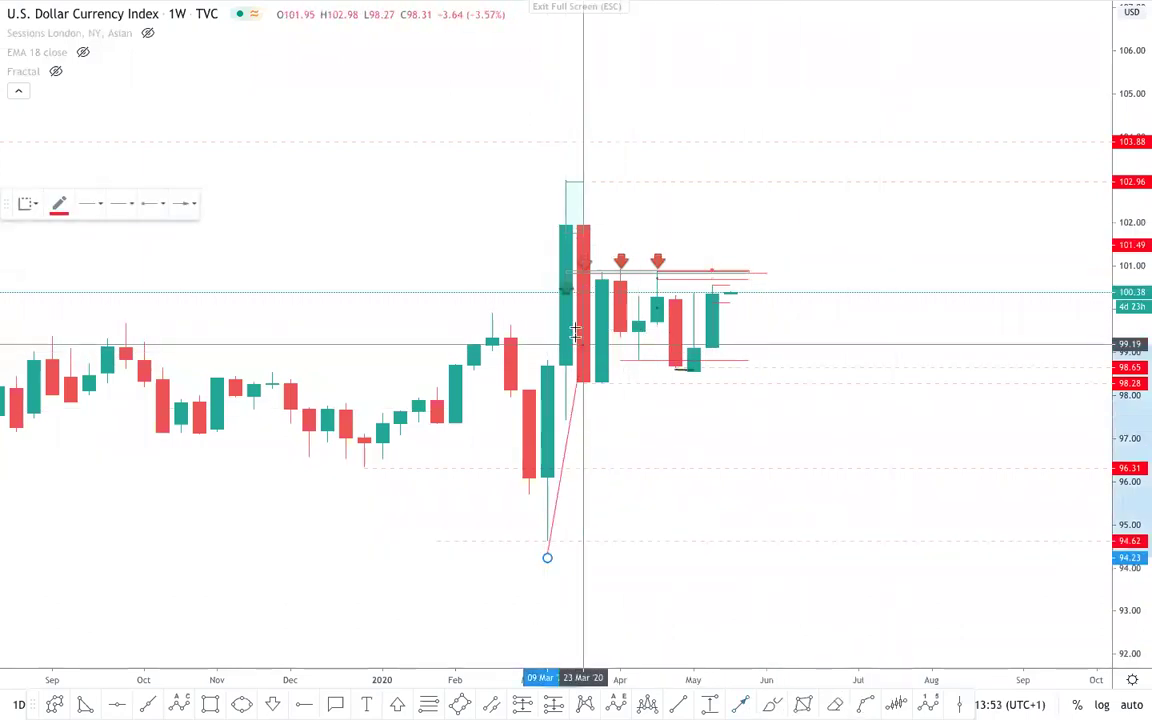
pyautogui.click(582, 176)
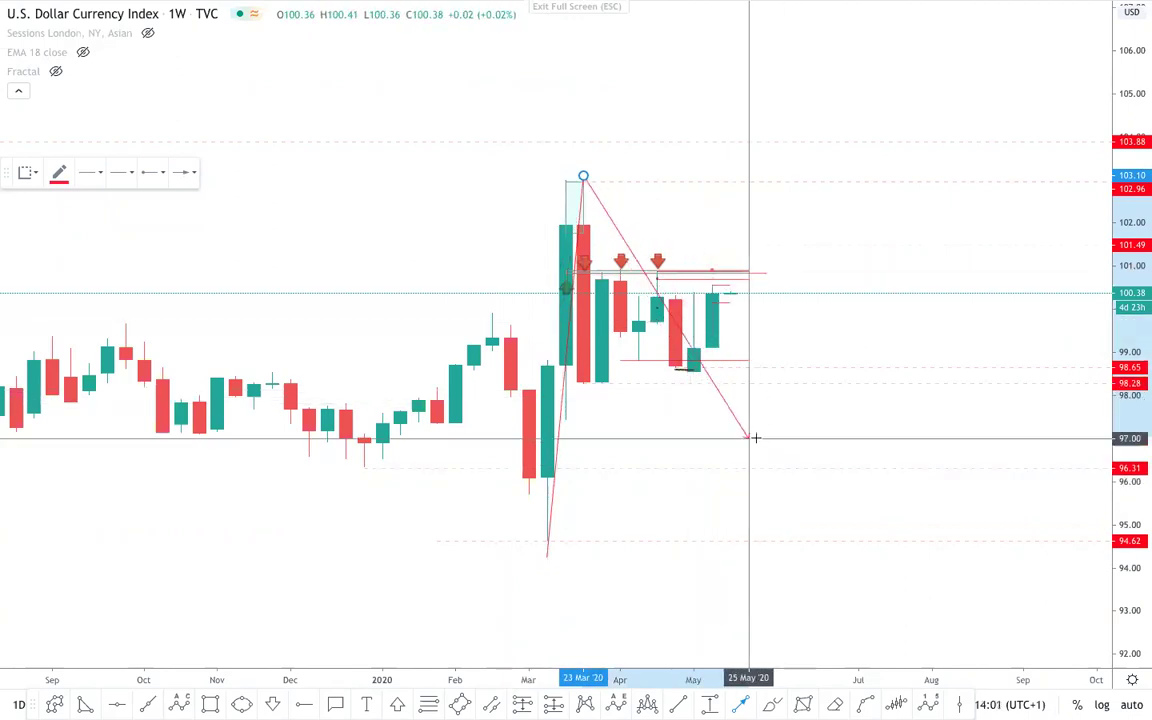
# - Switch the U.S. Dollar Currency Index chart to the daily timeframe
pyautogui.press('Escape')
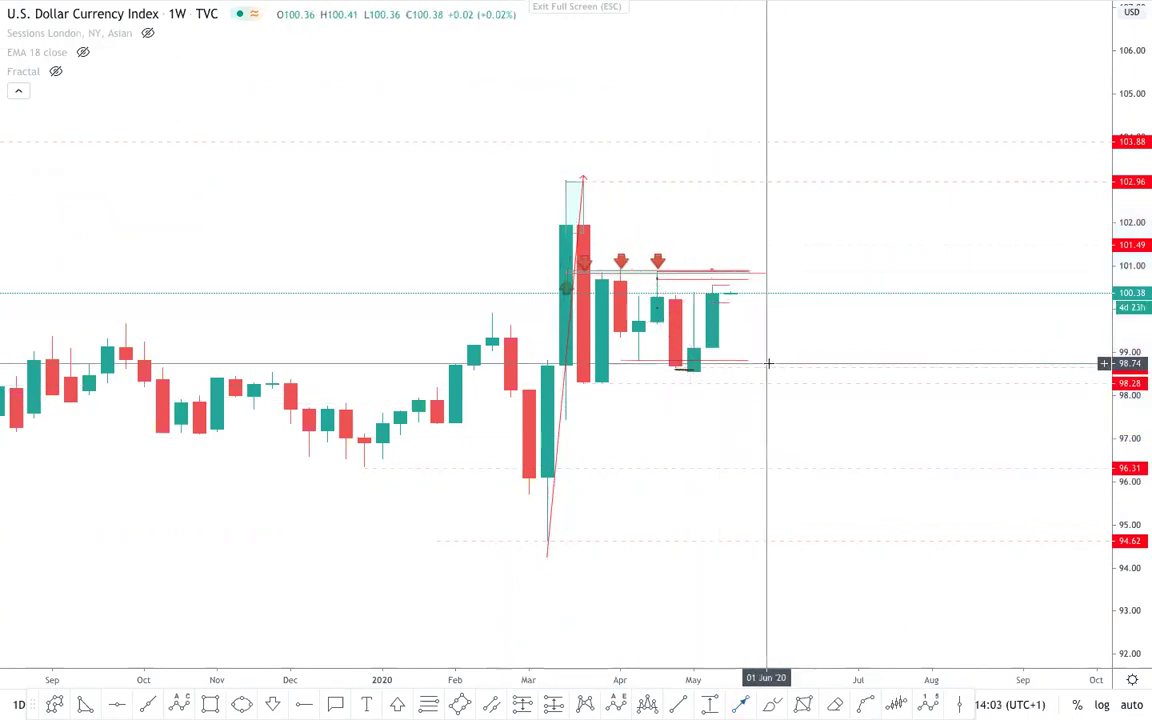
pyautogui.scroll(2, 848, 427)
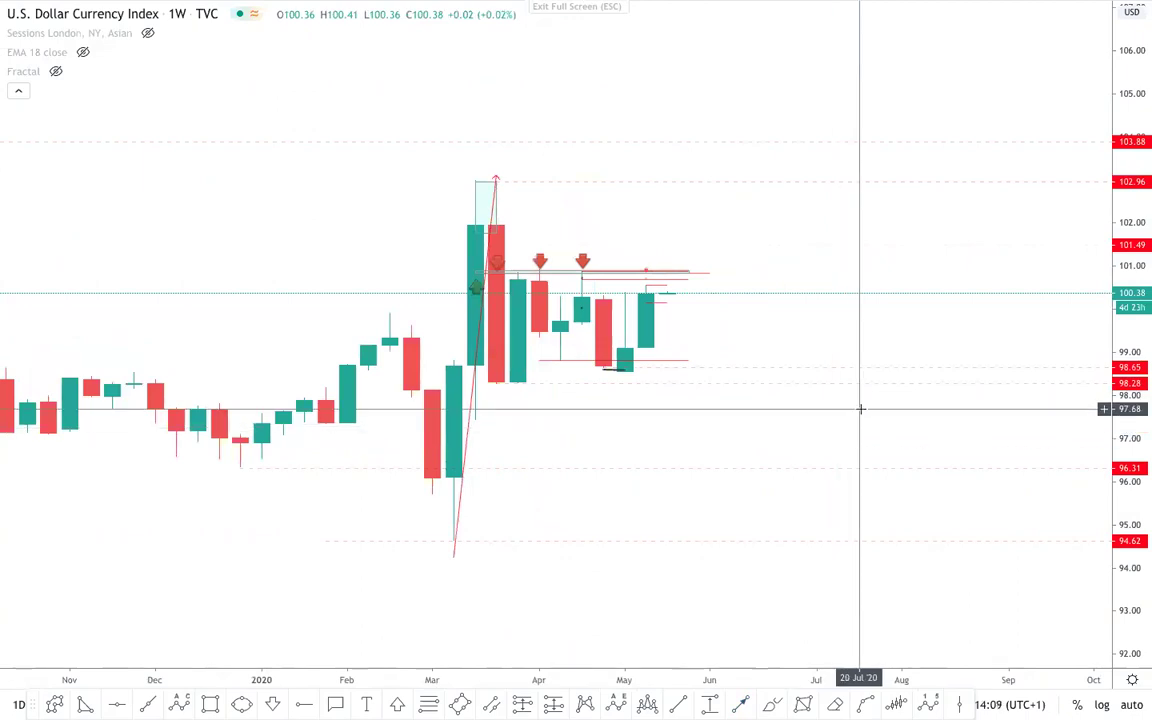
pyautogui.write('1D')
pyautogui.press('Return')
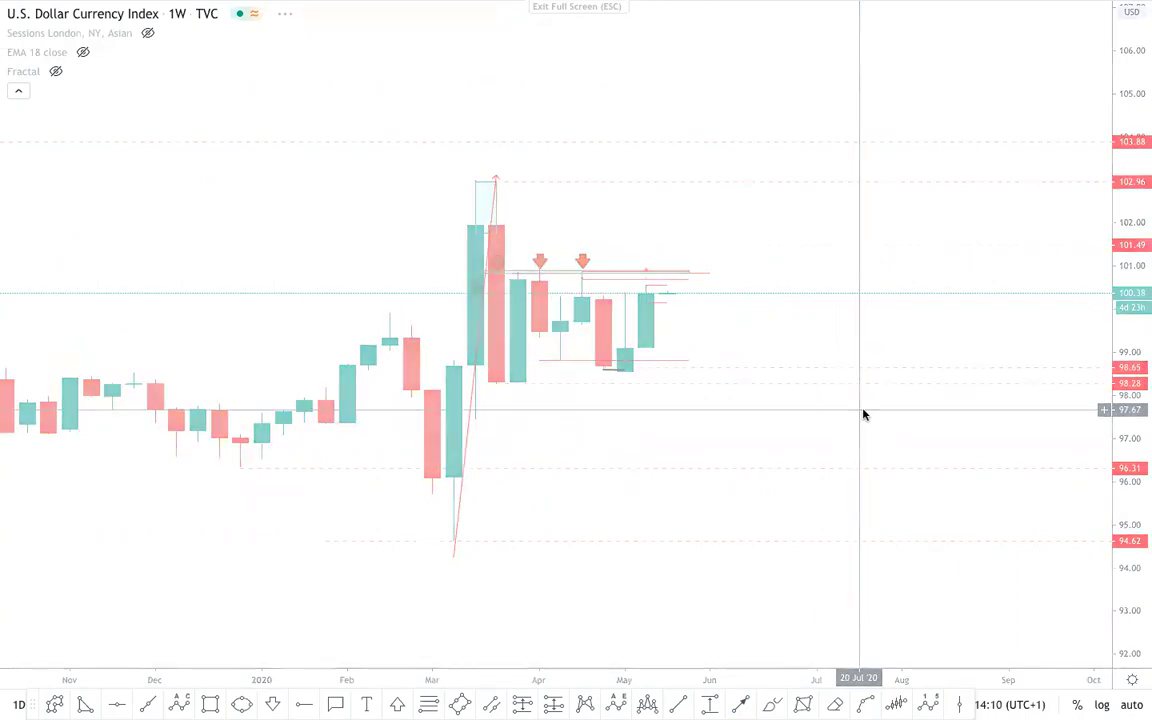
pyautogui.scroll(-3, 851, 440)
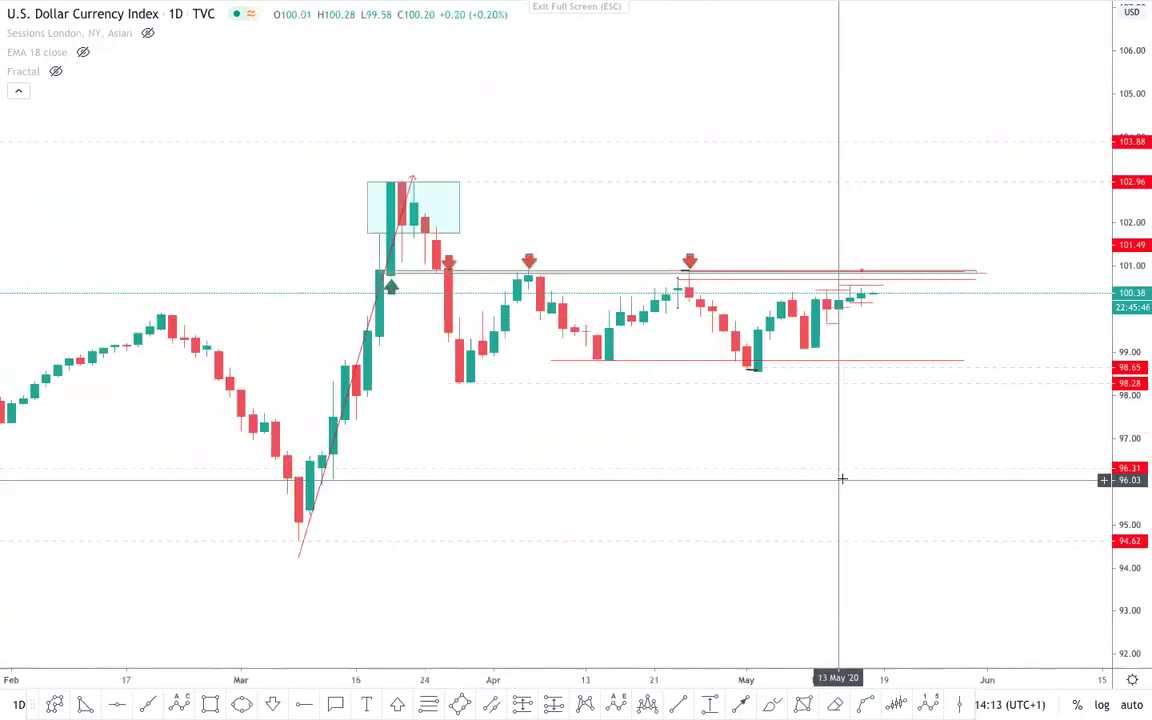
# - Delete the short black line beneath the early-May low on the daily chart
pyautogui.moveTo(1119, 597); pyautogui.dragTo(1015, 520)
pyautogui.scroll(2, 1015, 520)
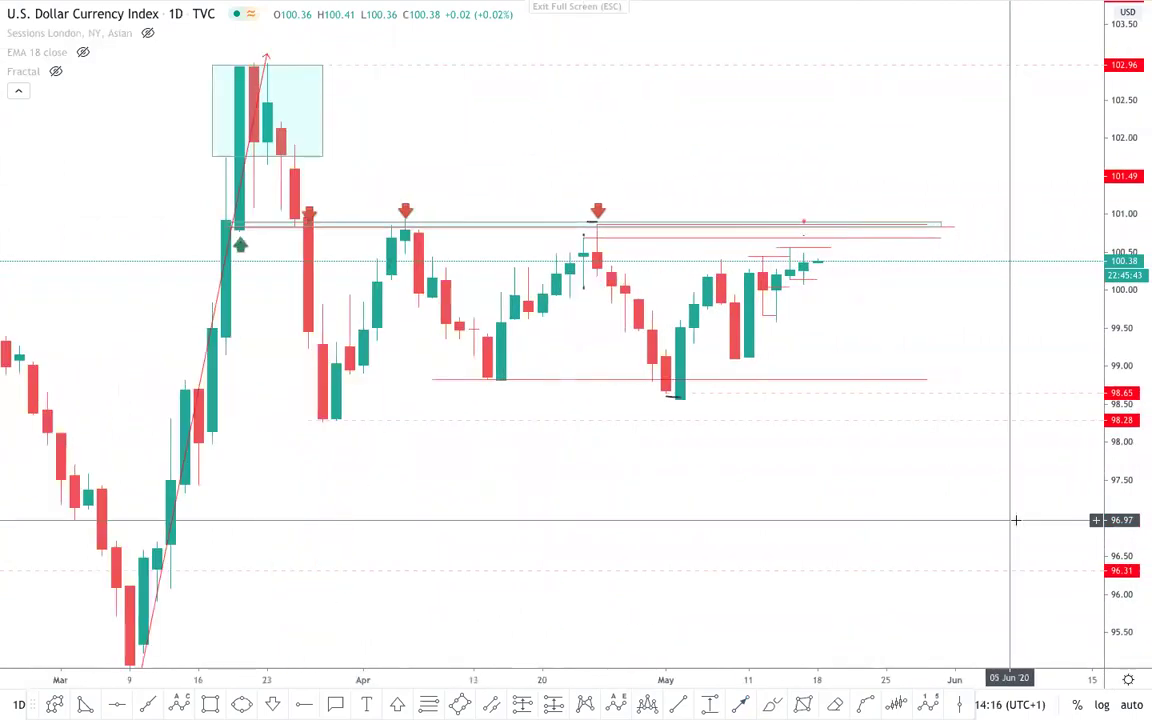
pyautogui.click(672, 397)
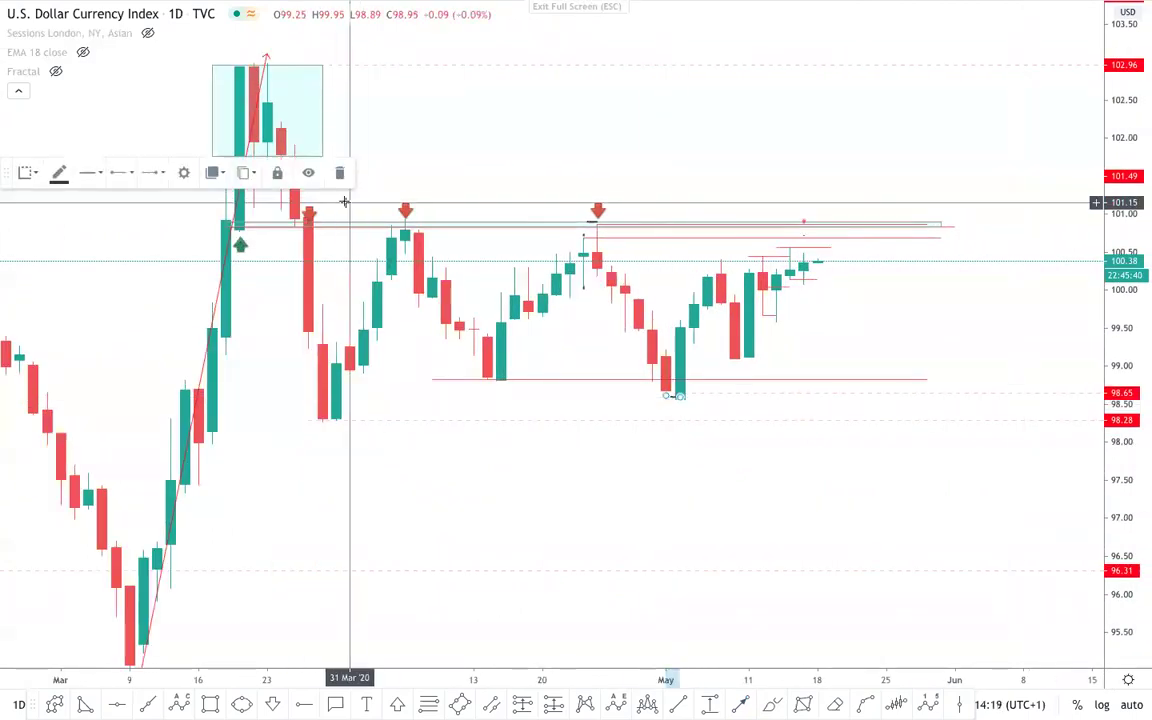
pyautogui.click(340, 174)
# - Delete the red arrow rising from the March low to the 23 March high
pyautogui.scroll(3, 591, 141)
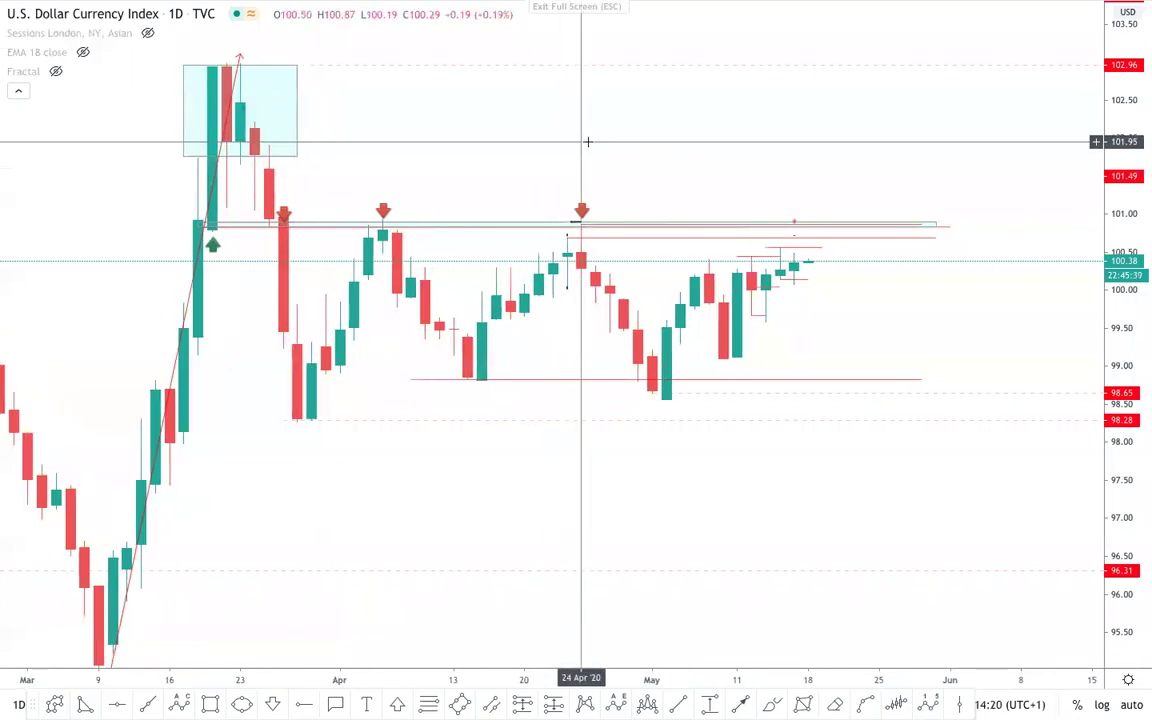
pyautogui.moveTo(1130, 568); pyautogui.dragTo(1130, 473)
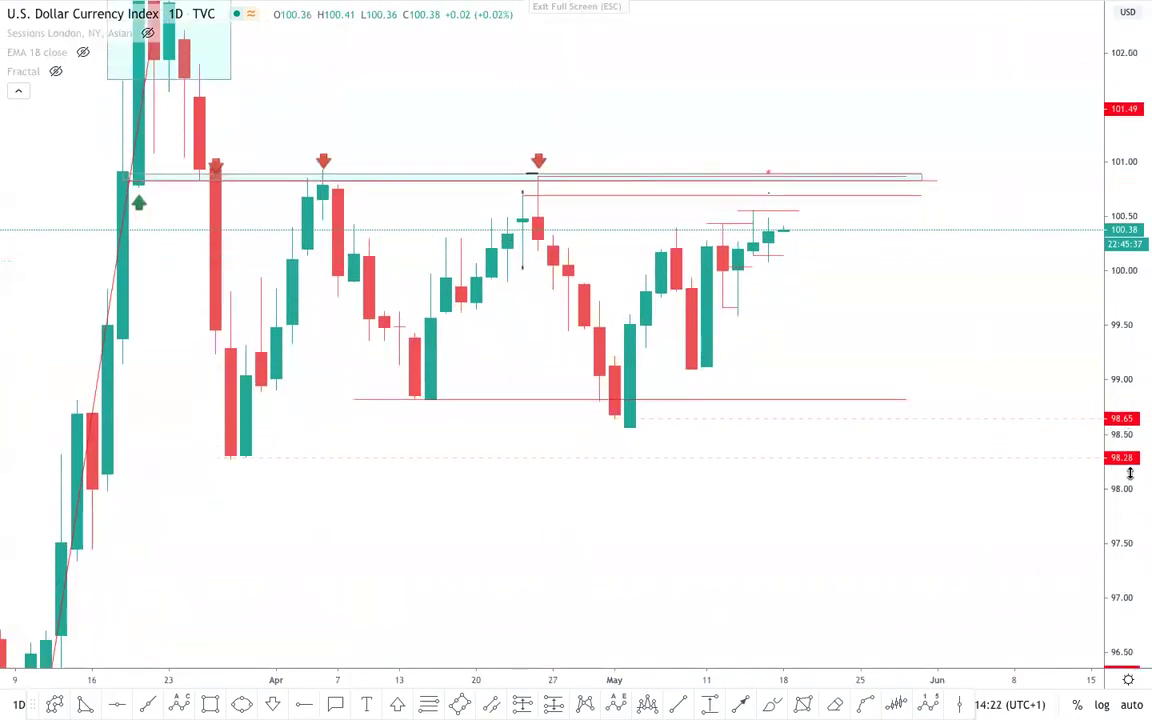
pyautogui.moveTo(944, 360); pyautogui.dragTo(956, 423)
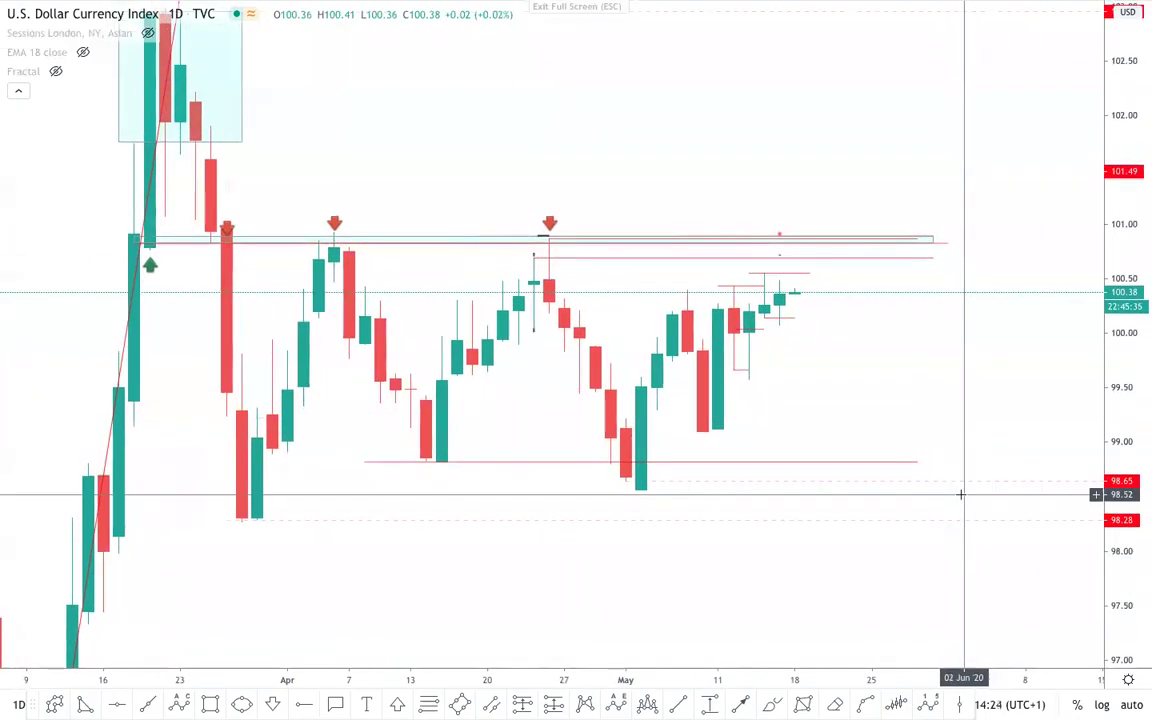
pyautogui.scroll(2, 959, 494)
pyautogui.scroll(-4, 964, 494)
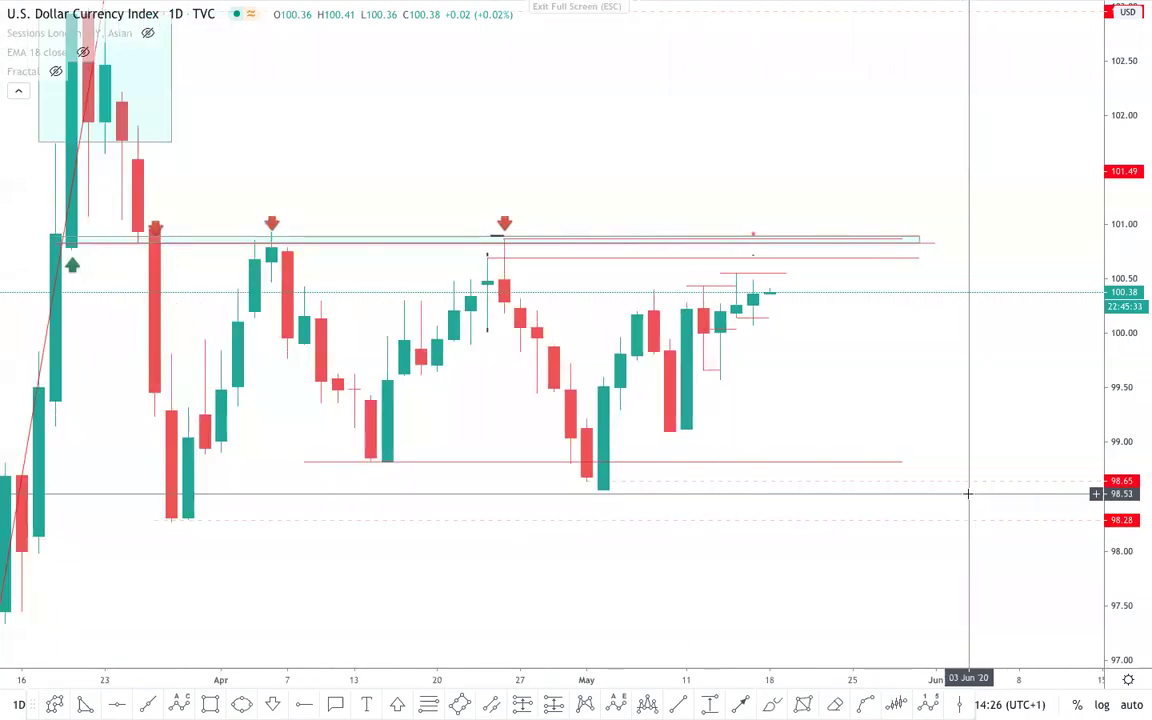
pyautogui.scroll(1, 967, 496)
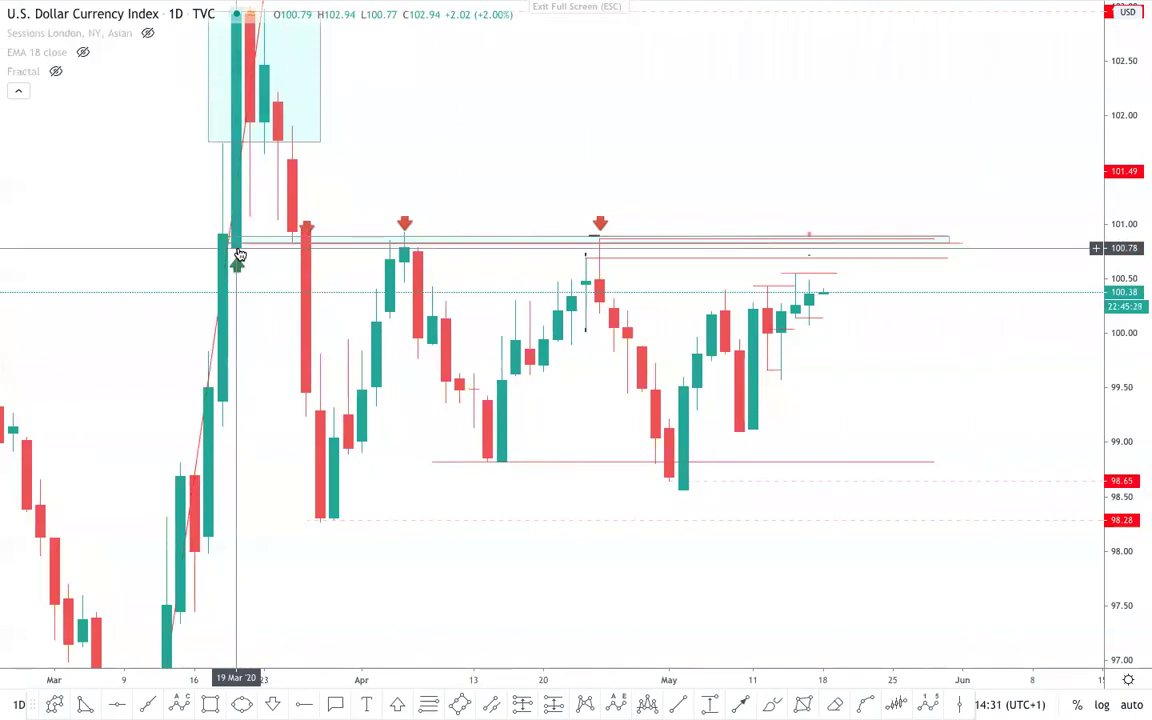
pyautogui.moveTo(437, 125); pyautogui.dragTo(575, 229)
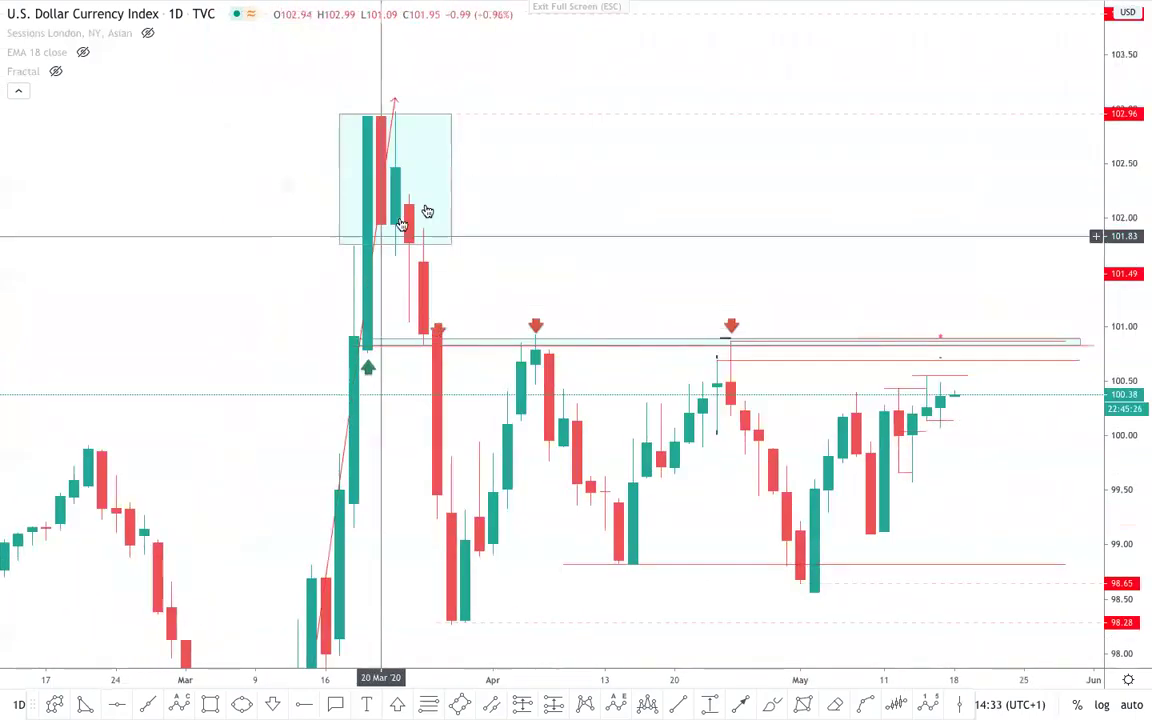
pyautogui.click(395, 98)
pyautogui.click(404, 172)
# - Examine the daily price swings from the March peak through the mid-April and early-May lows
pyautogui.moveTo(667, 205); pyautogui.dragTo(567, 160)
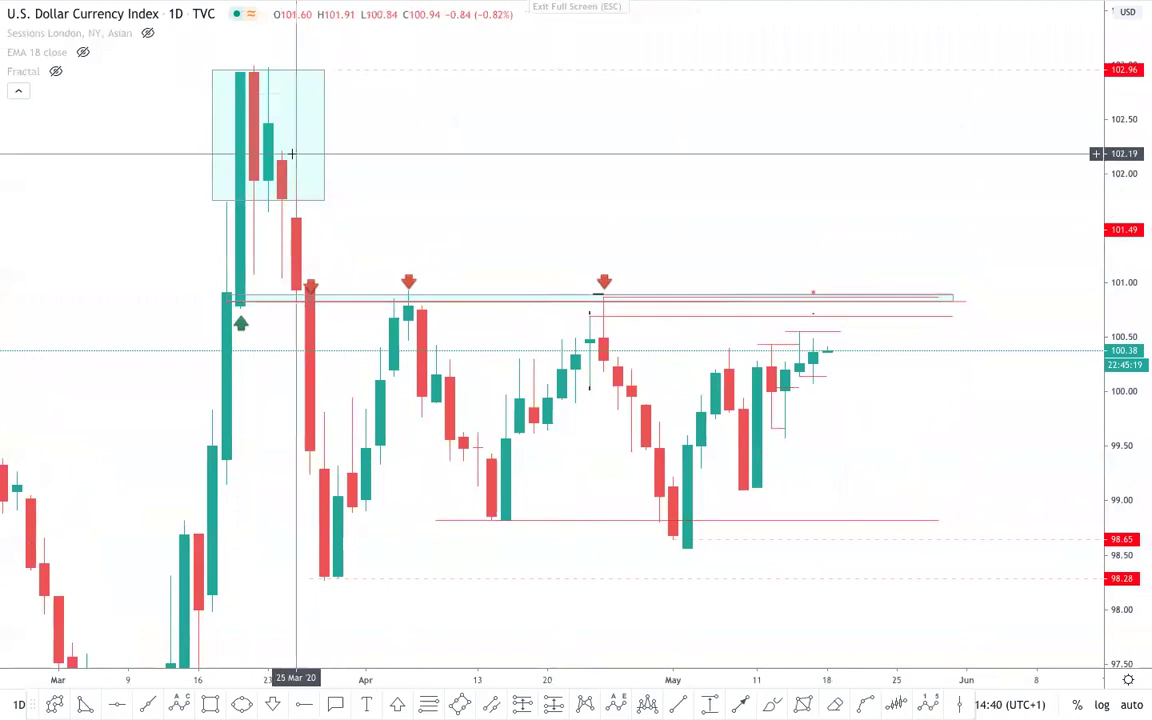
pyautogui.scroll(-2, 331, 497)
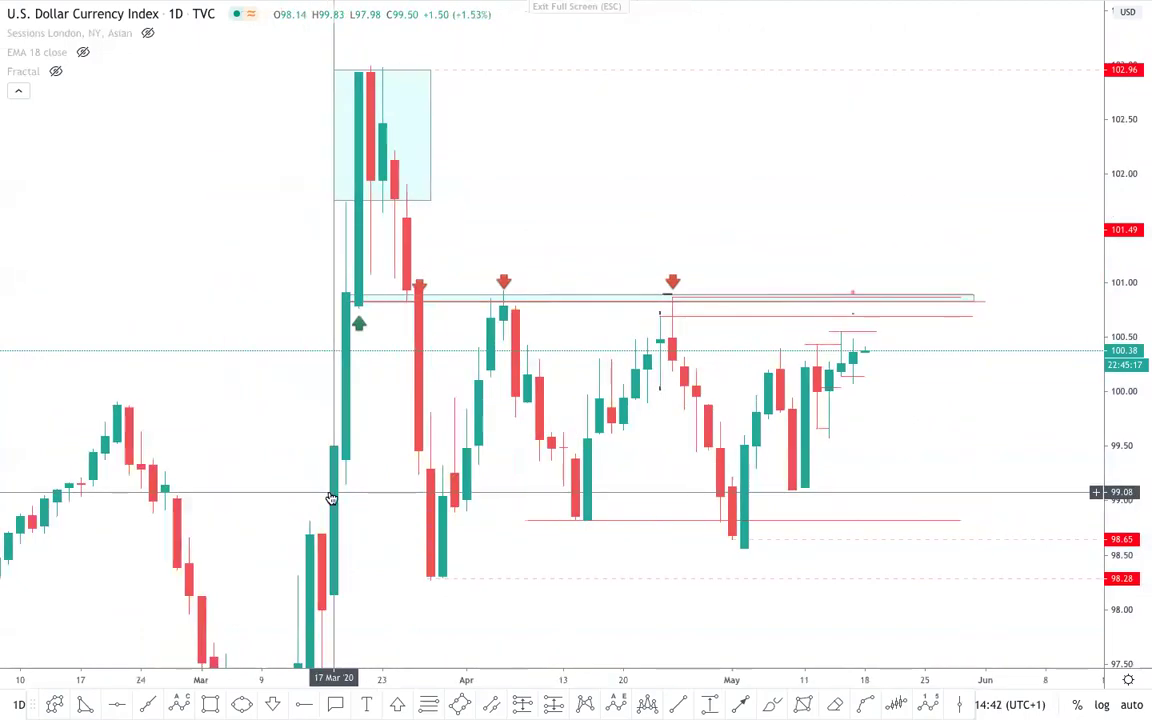
pyautogui.scroll(-1, 331, 497)
pyautogui.moveTo(1137, 404); pyautogui.dragTo(450, 141)
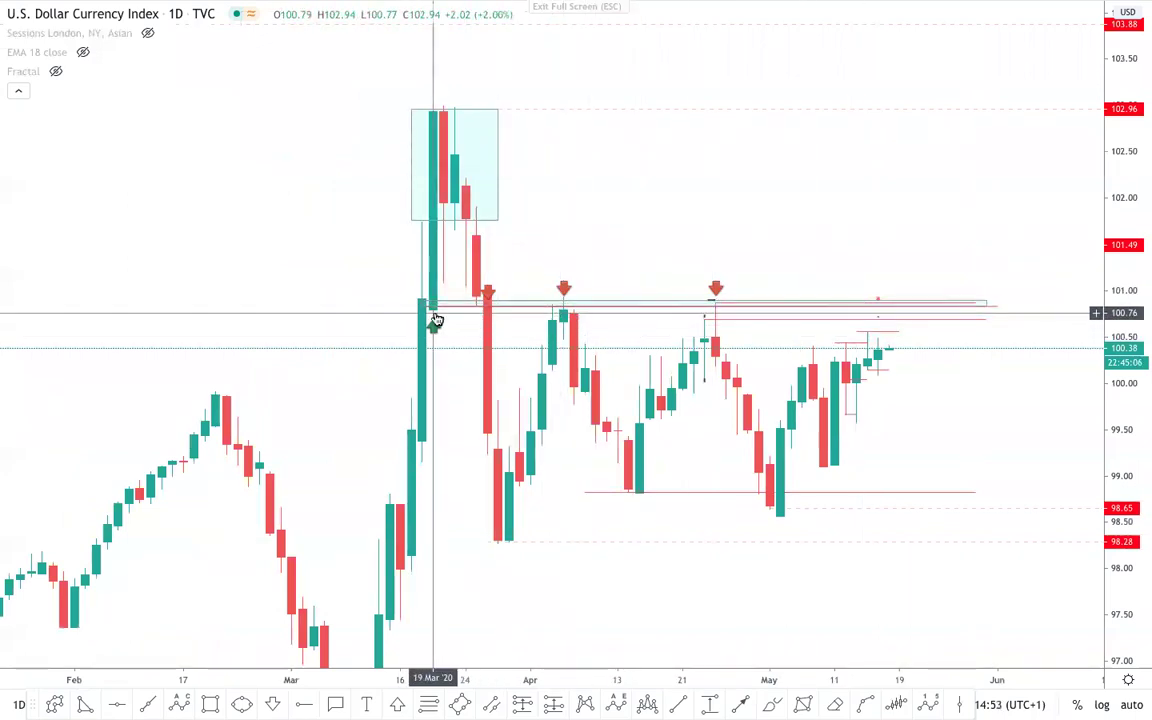
pyautogui.scroll(1, 796, 258)
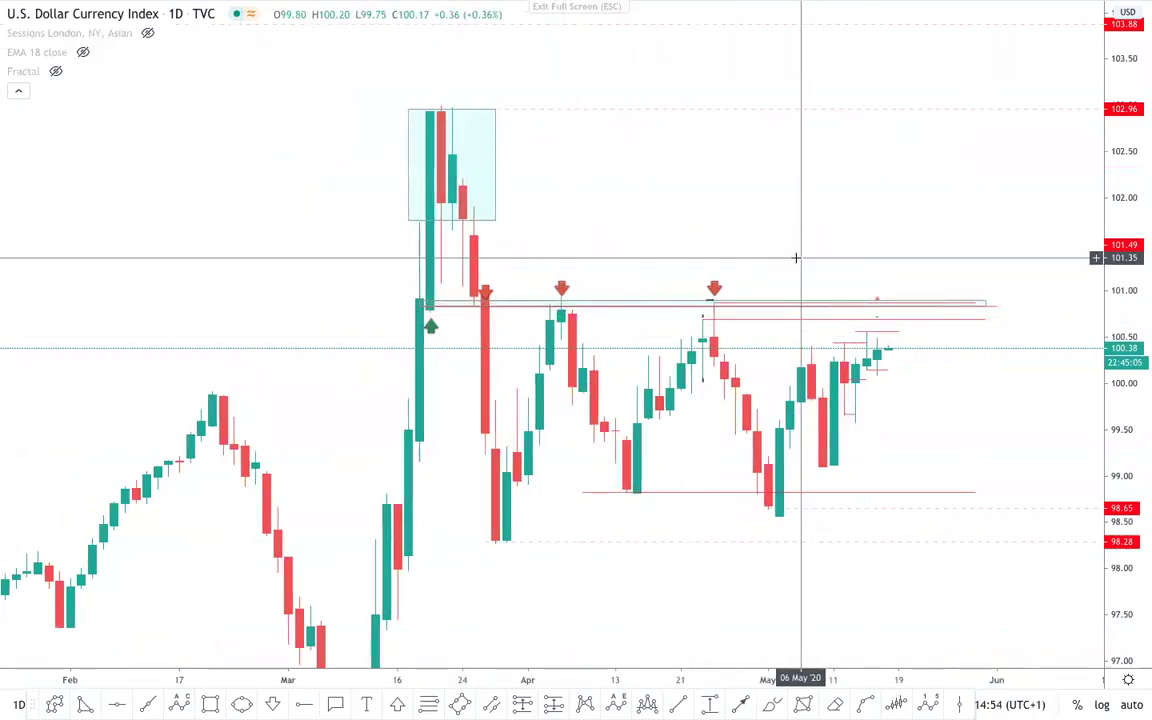
pyautogui.scroll(2, 796, 258)
pyautogui.moveTo(1125, 454); pyautogui.dragTo(1131, 246)
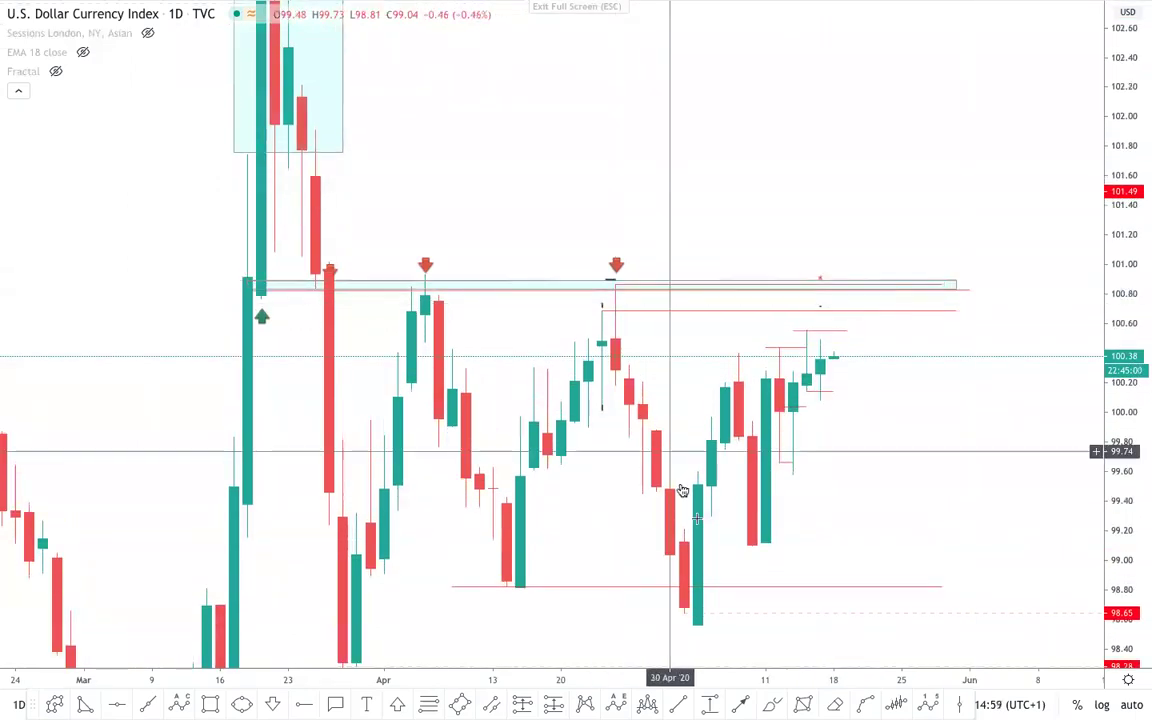
pyautogui.moveTo(913, 514); pyautogui.dragTo(888, 441)
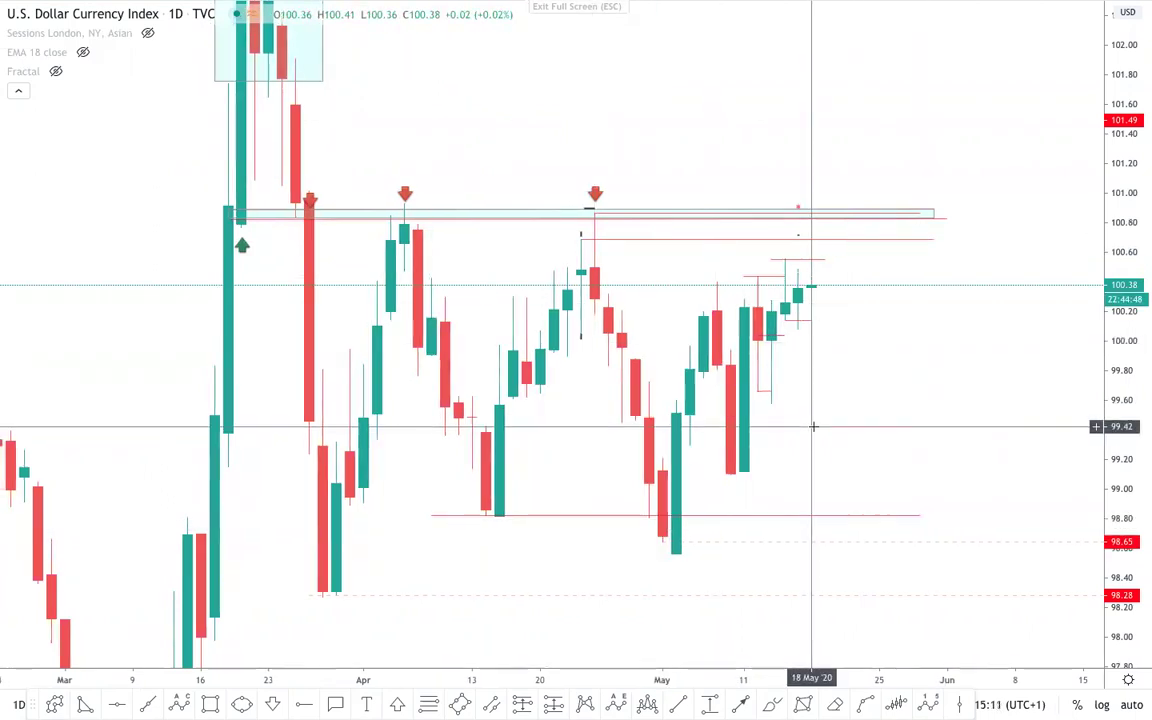
pyautogui.moveTo(1124, 433); pyautogui.dragTo(1124, 476)
pyautogui.scroll(1, 972, 427)
pyautogui.moveTo(972, 427); pyautogui.dragTo(979, 374)
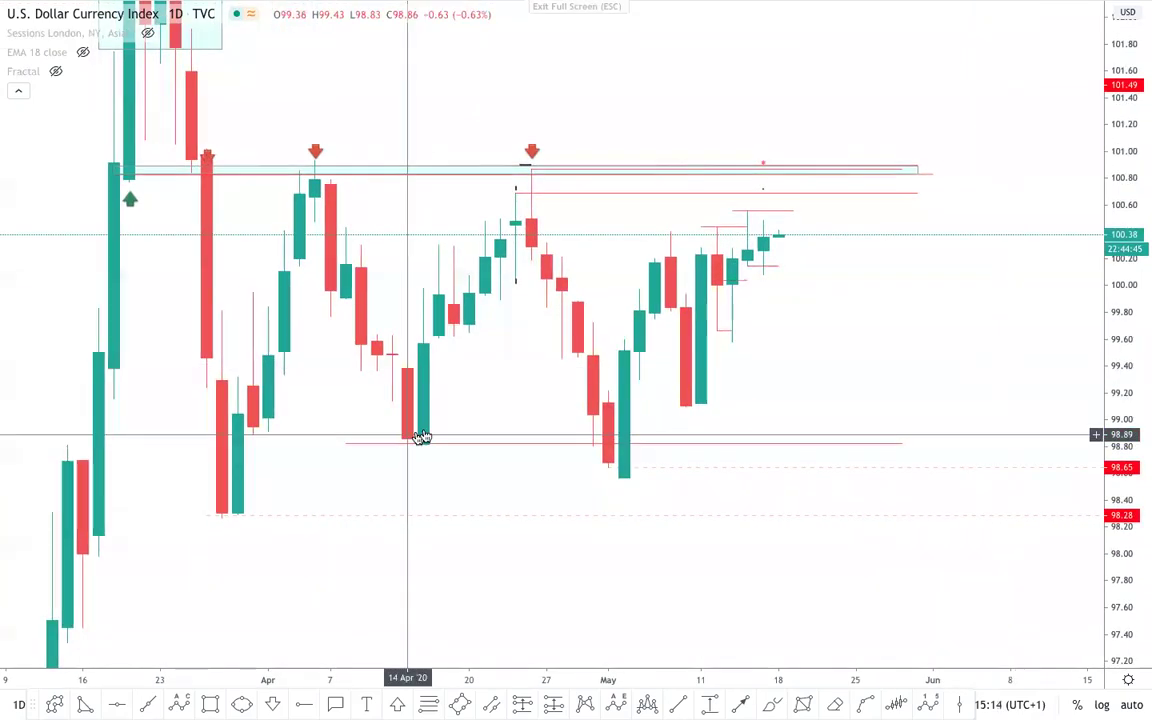
pyautogui.moveTo(1124, 514); pyautogui.dragTo(1124, 460)
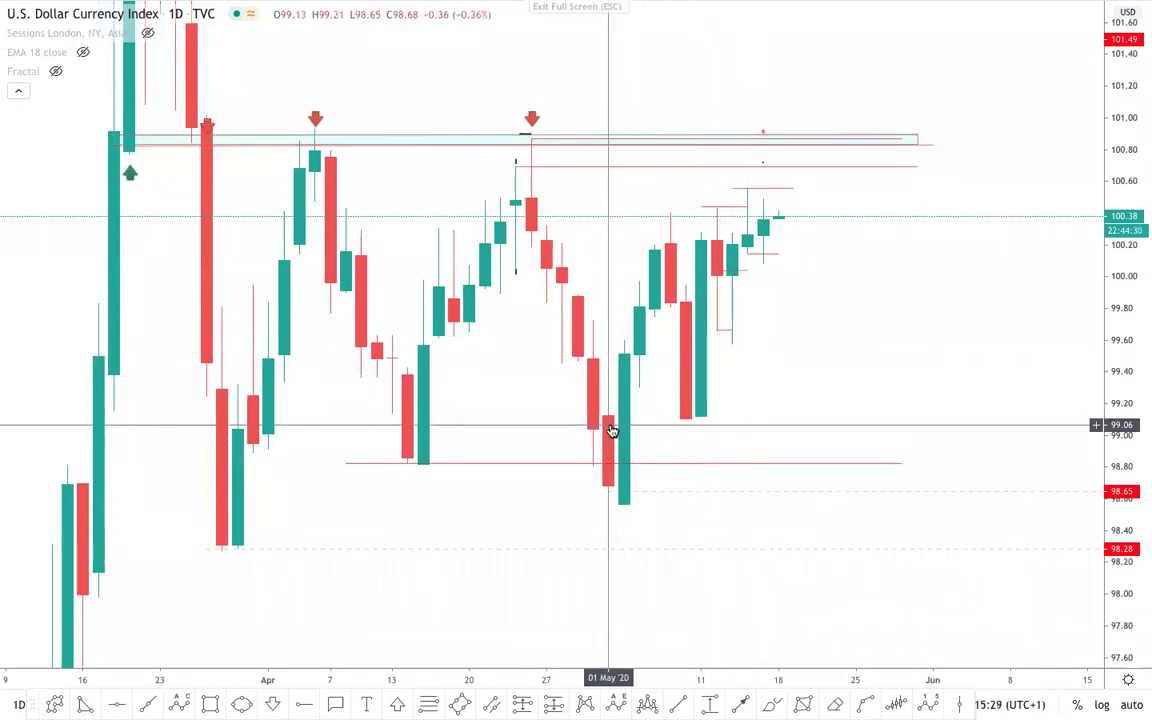
# - Draw a rectangle from 99.20 on 1 May down to about 98.57 on 21 May over the early-May low
pyautogui.scroll(1, 820, 401)
pyautogui.moveTo(1094, 479); pyautogui.dragTo(1104, 426)
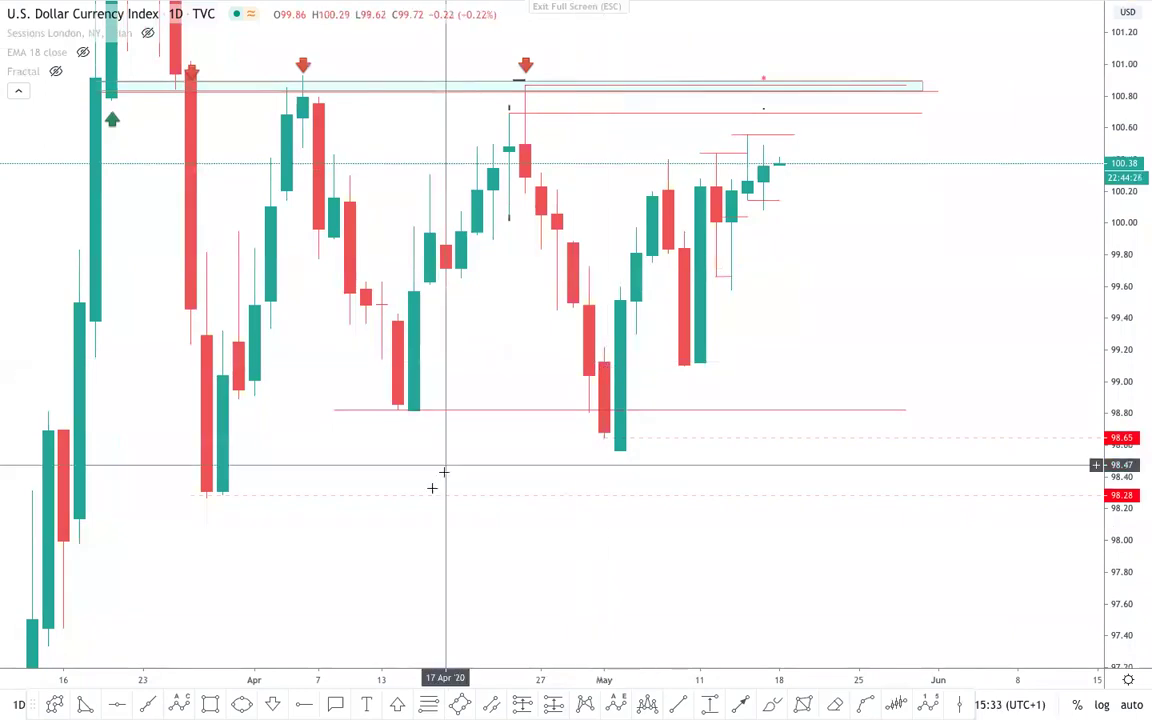
pyautogui.click(210, 704)
pyautogui.click(604, 350)
pyautogui.click(827, 451)
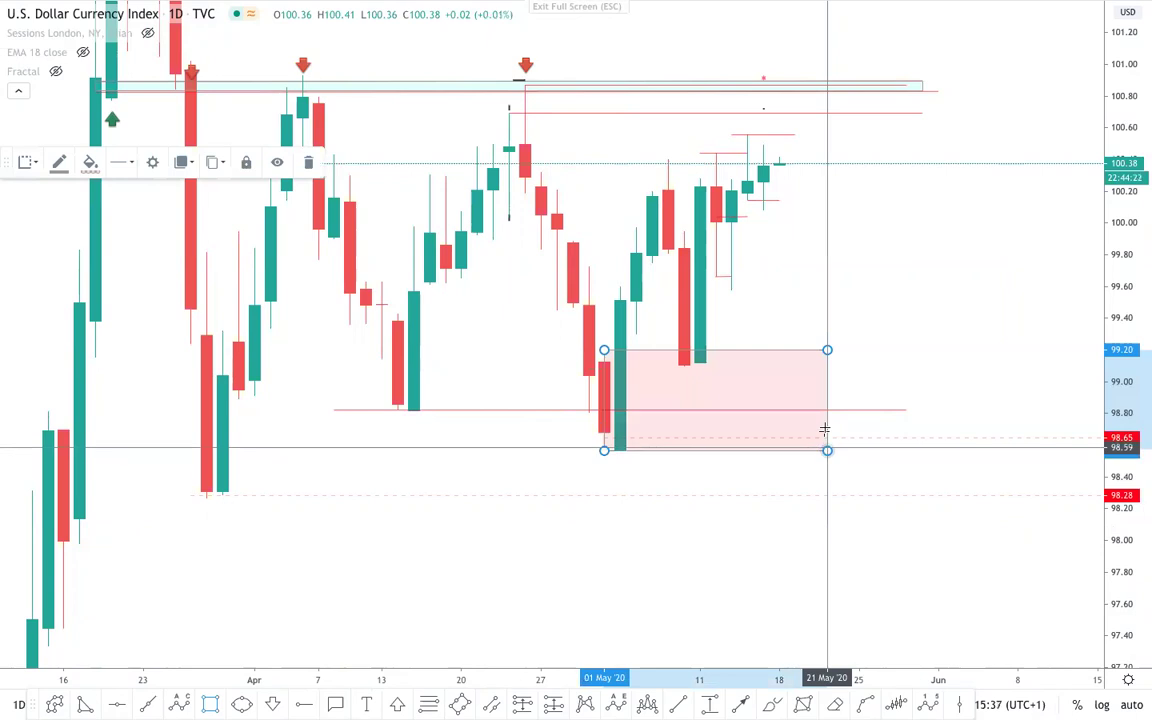
pyautogui.click(909, 312)
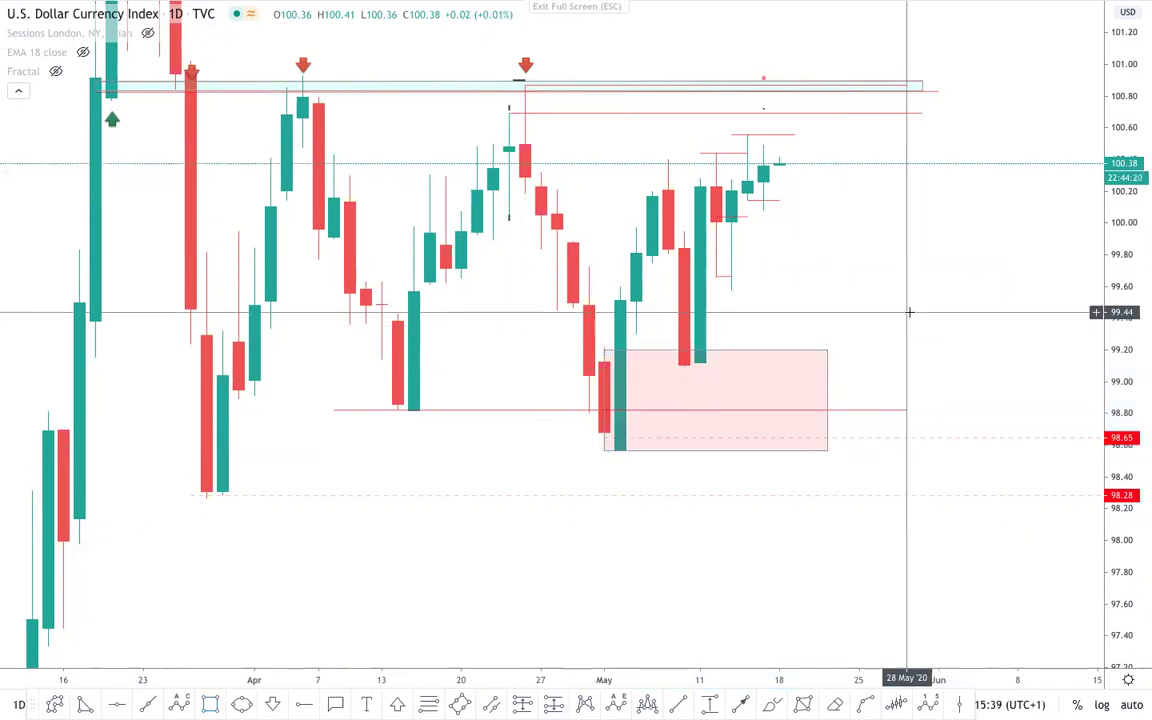
# - Resize the red rectangle so its upper edge sits at about 99.16 and its far edge at 20 May
pyautogui.moveTo(1119, 460); pyautogui.dragTo(1116, 397)
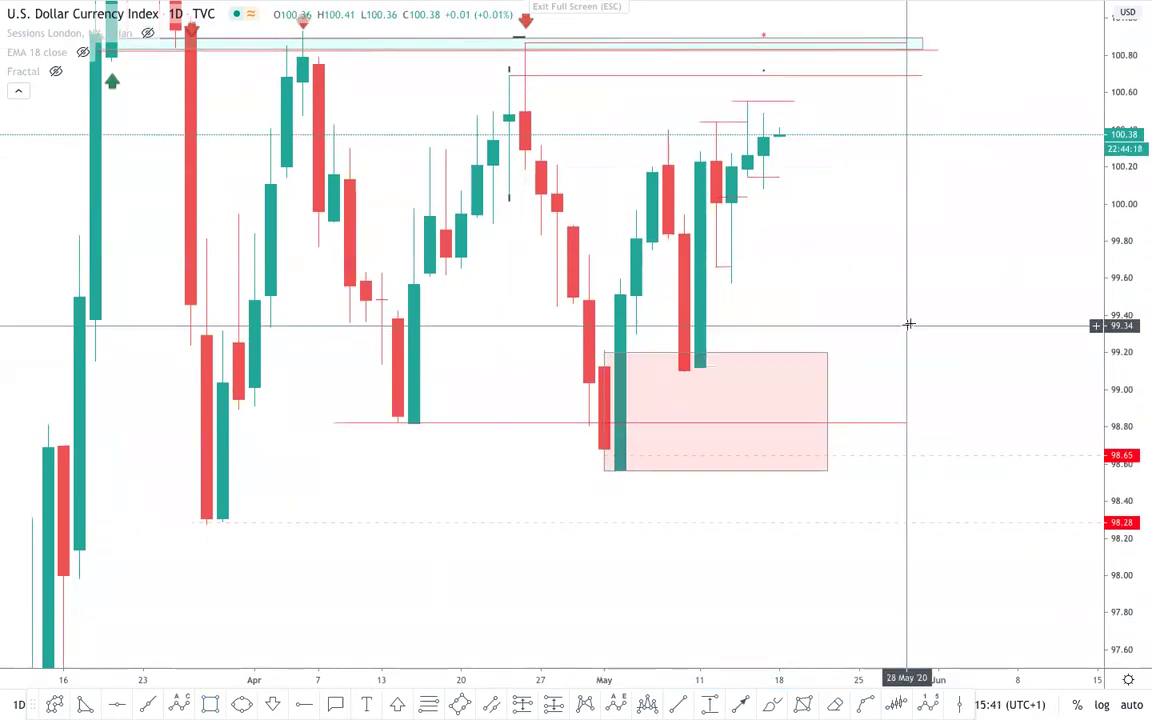
pyautogui.scroll(1, 933, 281)
pyautogui.moveTo(934, 282); pyautogui.dragTo(928, 311)
pyautogui.scroll(-1, 930, 305)
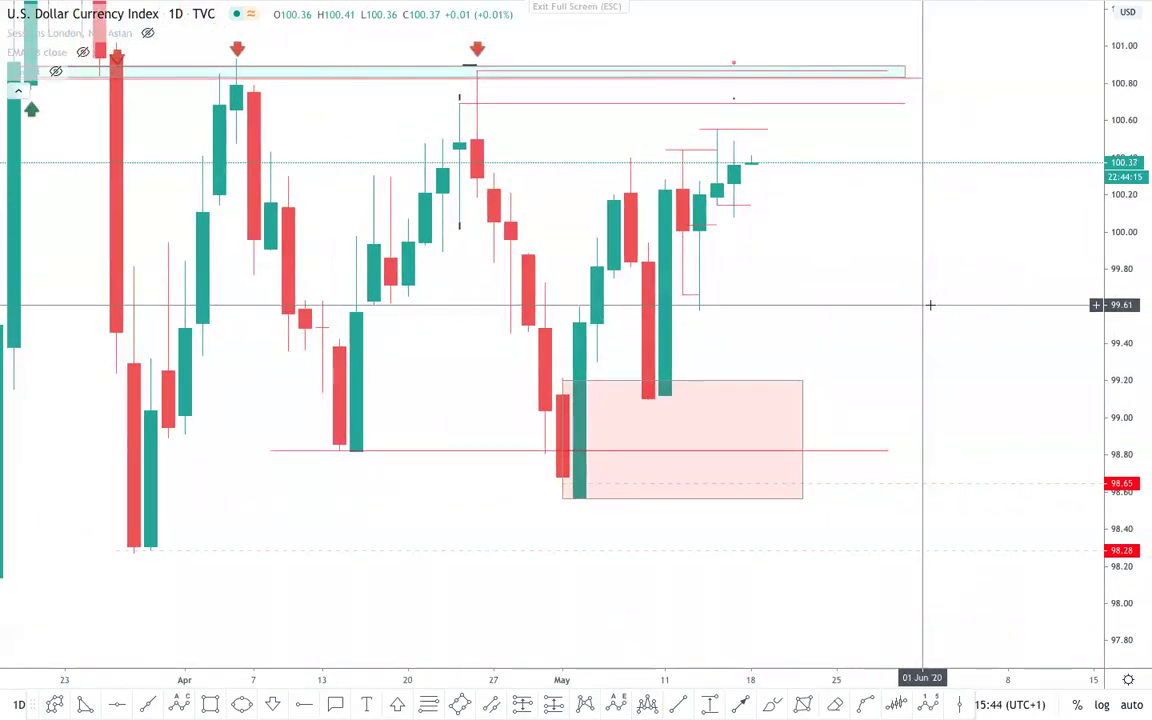
pyautogui.scroll(-1, 930, 304)
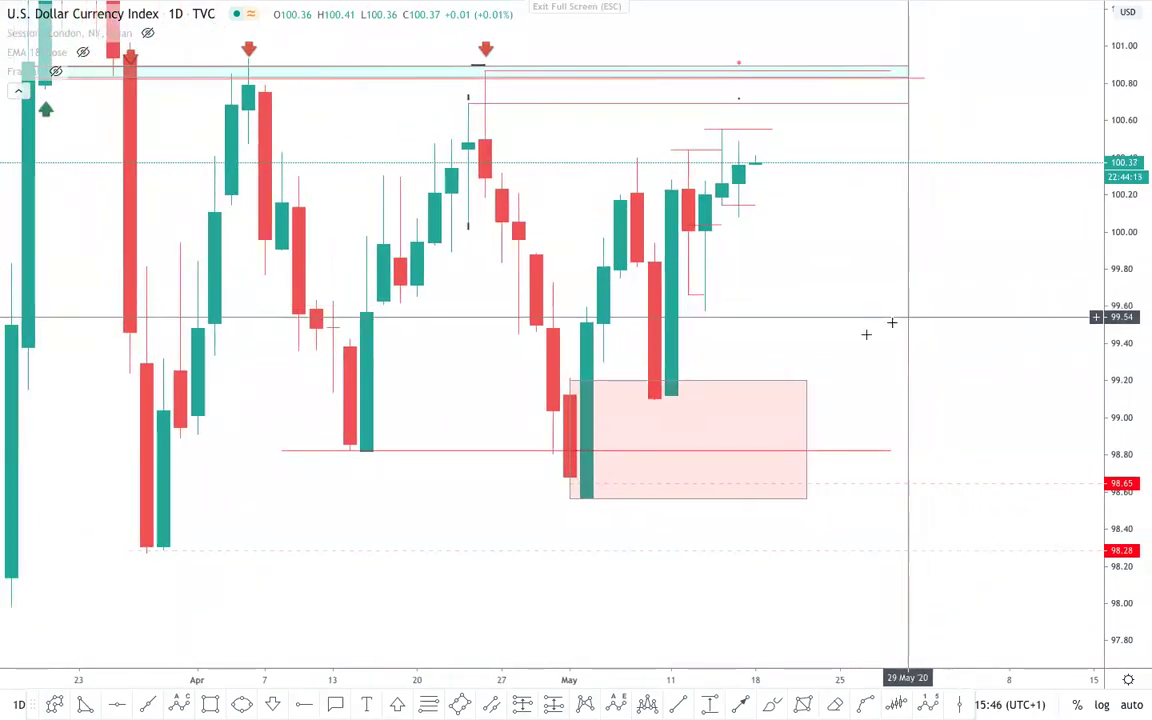
pyautogui.moveTo(807, 381)
pyautogui.mouseDown()
pyautogui.moveTo(772, 388)
pyautogui.moveTo(797, 388)
pyautogui.mouseUp()
pyautogui.click(901, 319)
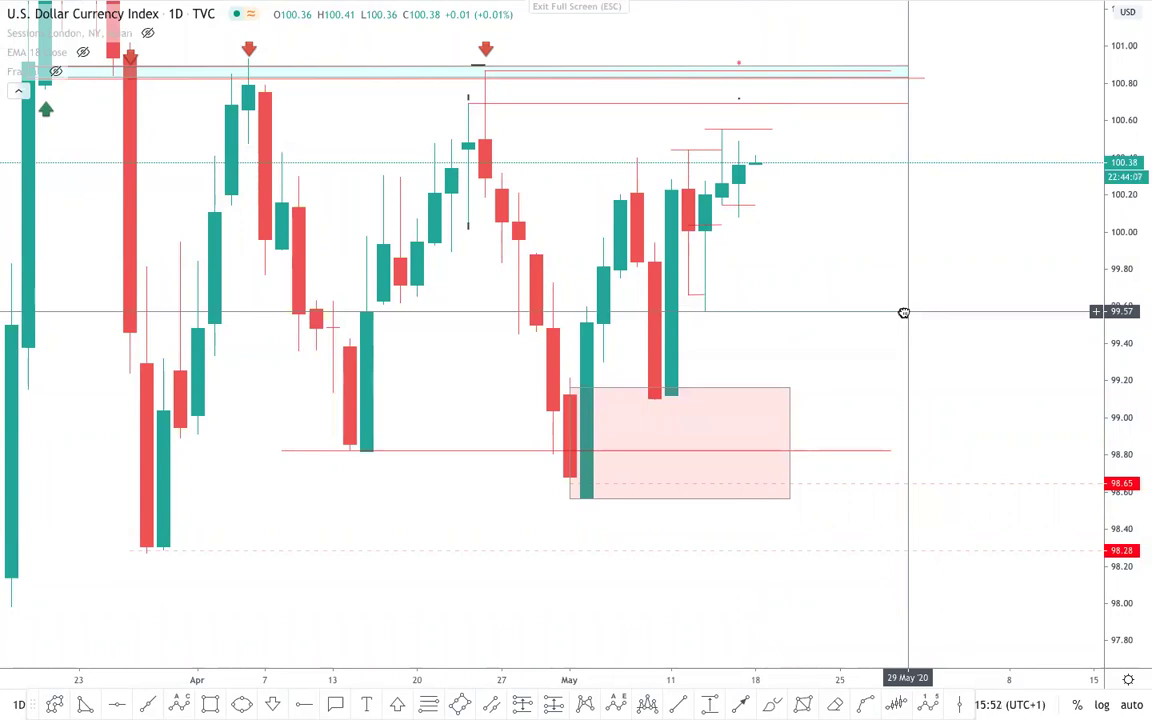
# - Move the red rectangle to span 6 May to 25 May with its upper edge at 99.23, and delete it
pyautogui.moveTo(904, 313); pyautogui.dragTo(915, 318)
pyautogui.moveTo(1129, 353); pyautogui.dragTo(1129, 372)
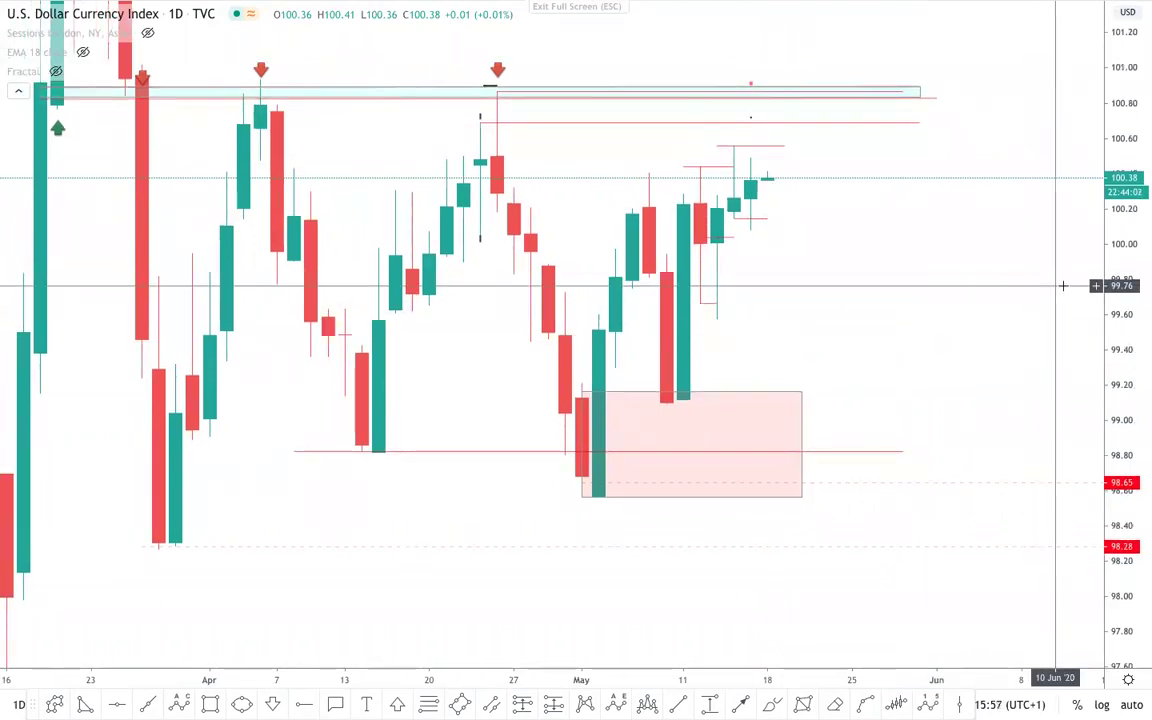
pyautogui.moveTo(935, 290); pyautogui.dragTo(934, 293)
pyautogui.moveTo(749, 396); pyautogui.dragTo(794, 387)
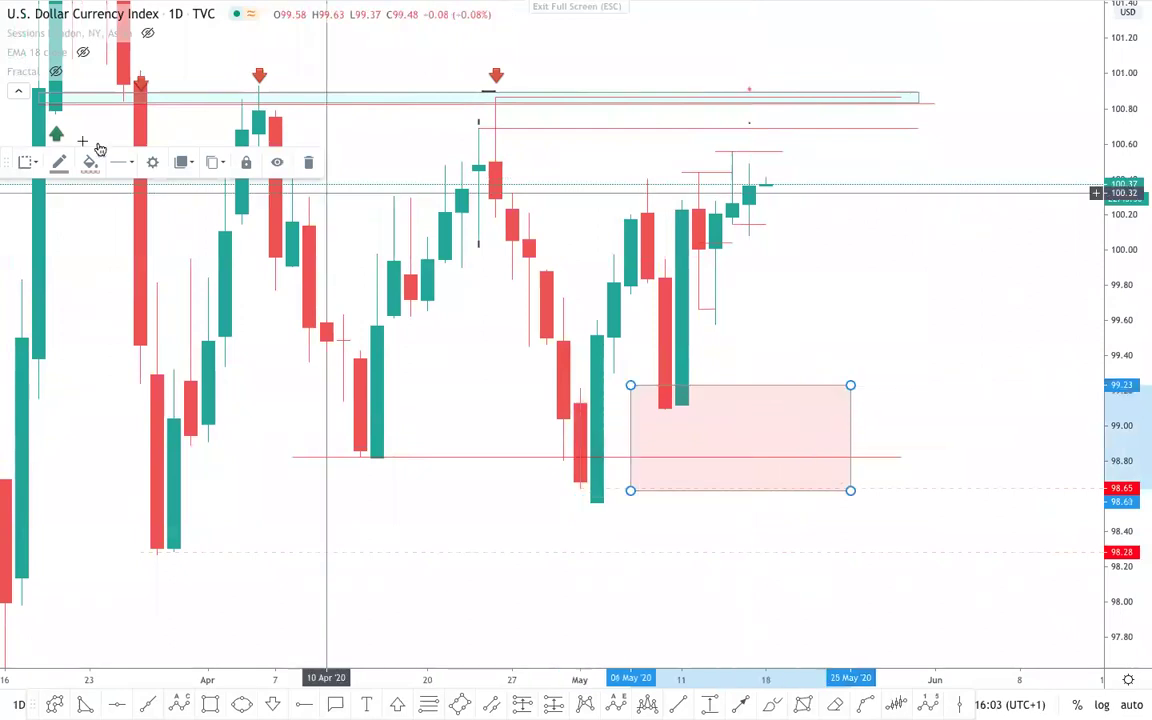
pyautogui.click(303, 164)
# - Draw a Fibonacci retracement from the 4 May low at 98.56 up to 100.40, extending it to 22 May
pyautogui.scroll(2, 812, 318)
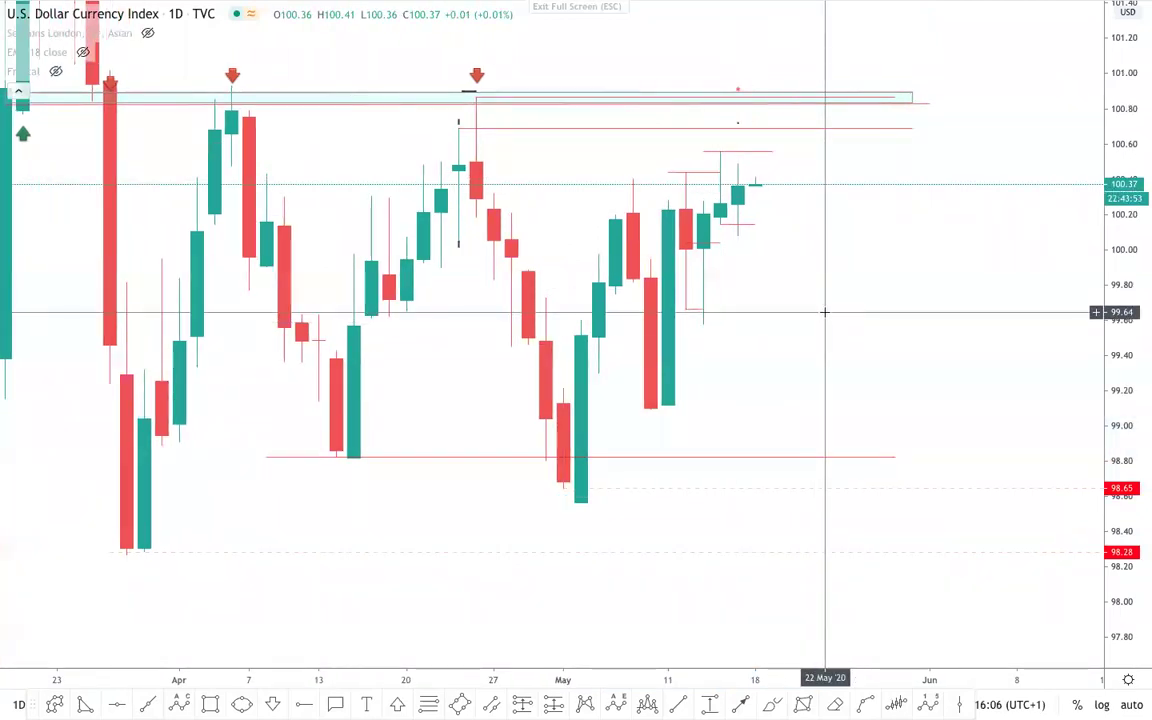
pyautogui.scroll(1, 836, 320)
pyautogui.moveTo(841, 314); pyautogui.dragTo(916, 345)
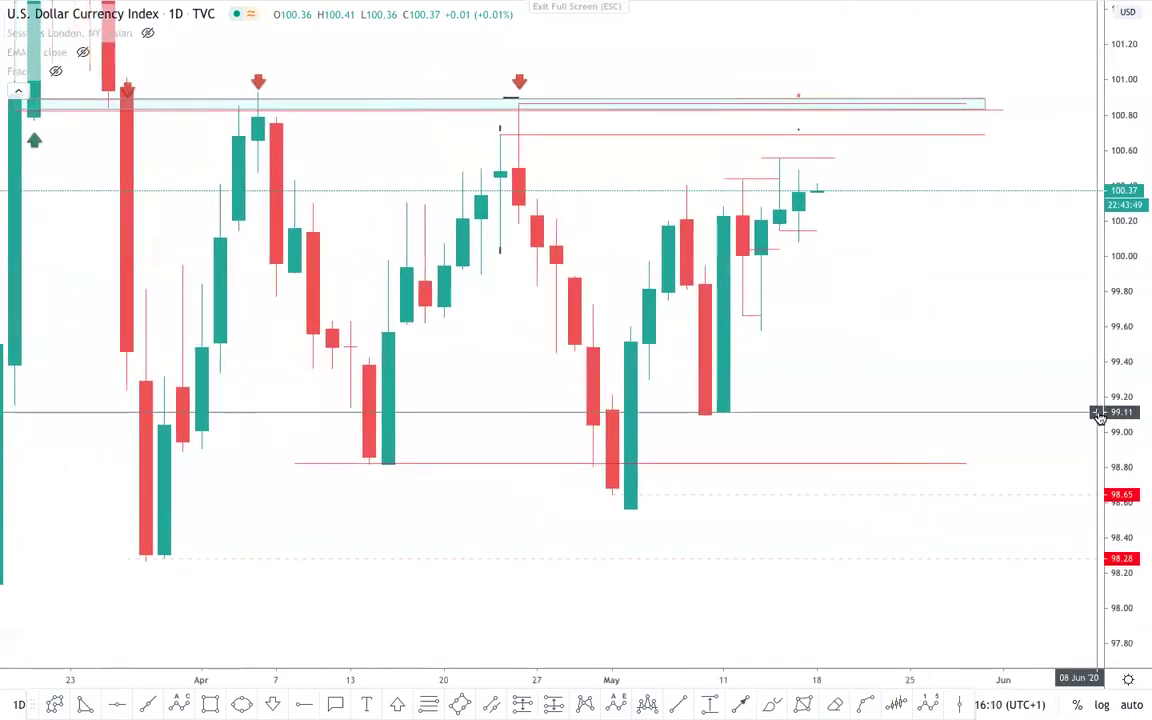
pyautogui.moveTo(1134, 436); pyautogui.dragTo(1144, 409)
pyautogui.moveTo(996, 341); pyautogui.dragTo(987, 375)
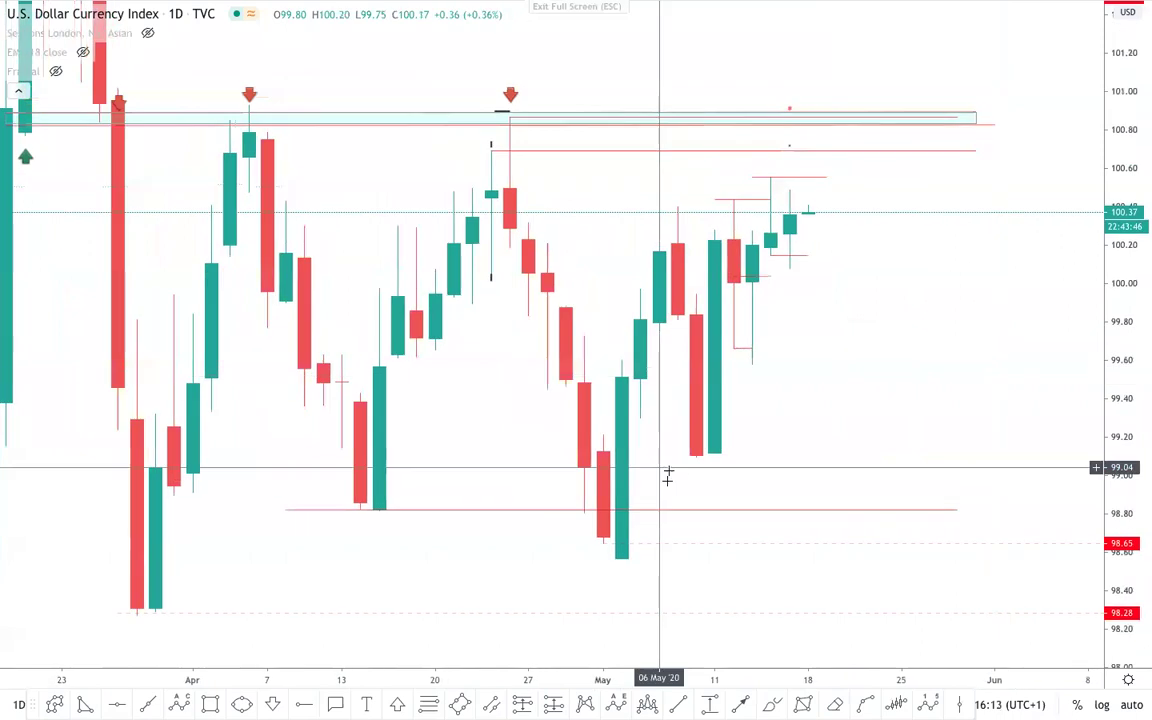
pyautogui.click(427, 706)
pyautogui.click(621, 558)
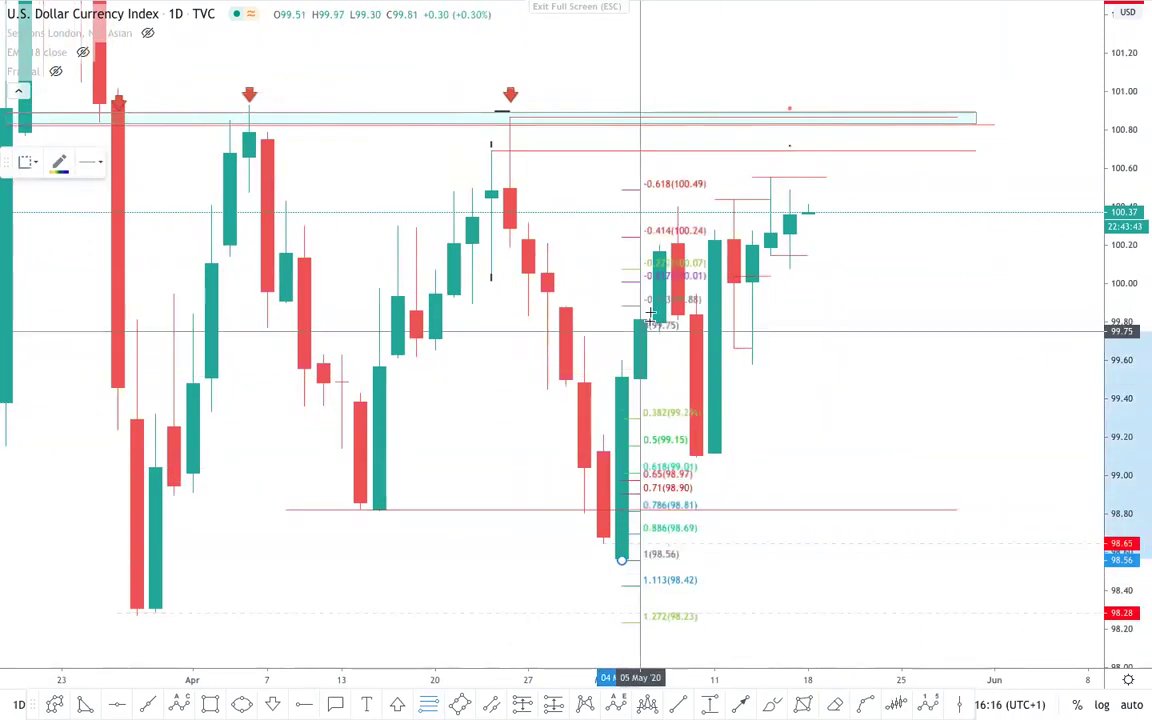
pyautogui.click(882, 206)
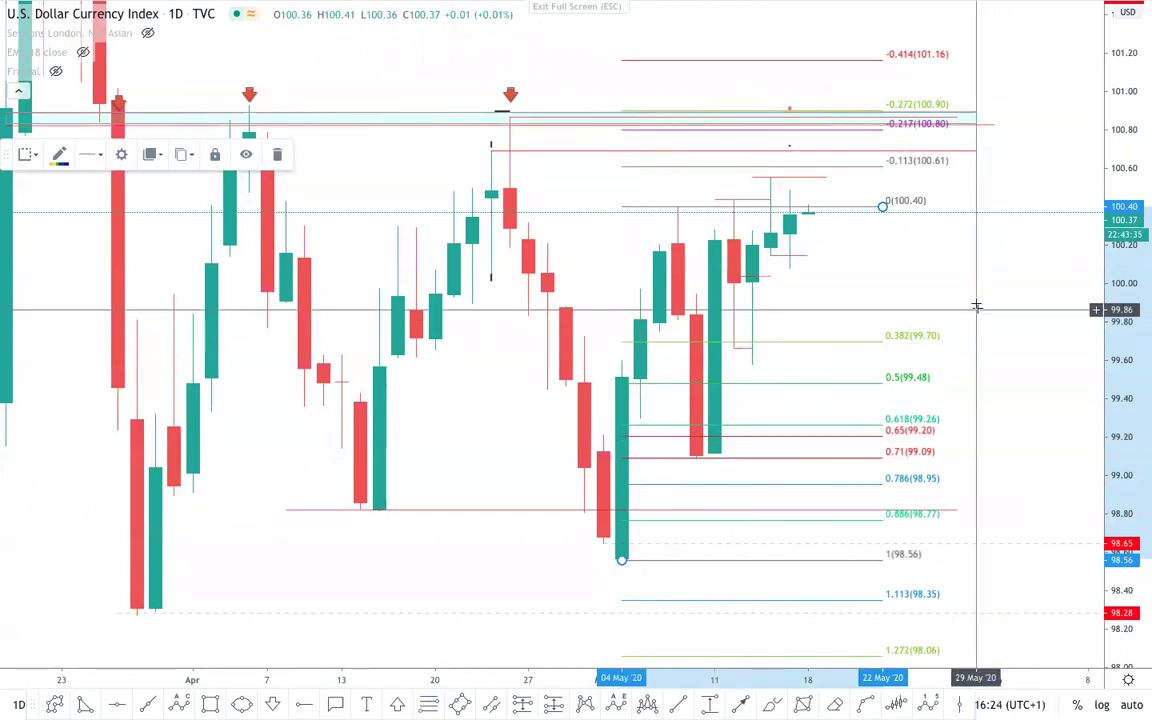
pyautogui.click(951, 432)
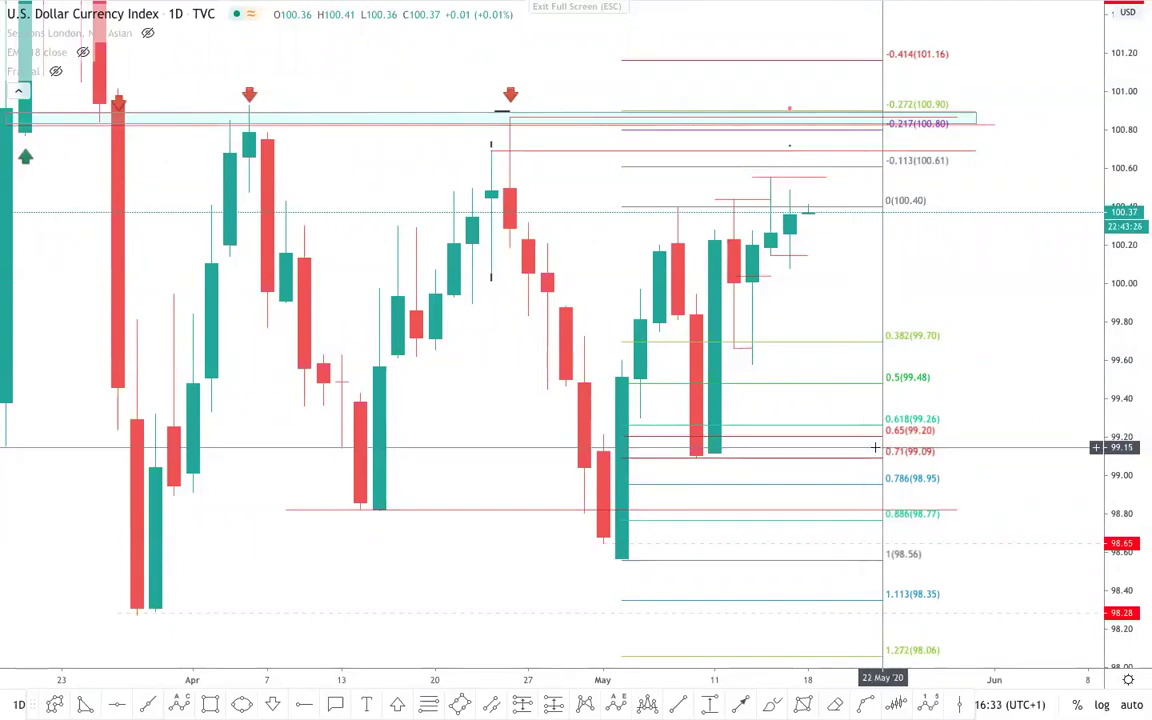
# - Draw a rectangle over the swing from 98.56 on 4 May to 100.40 on 7 May and move it to start at 99.08 on 8 May
pyautogui.scroll(1, 968, 340)
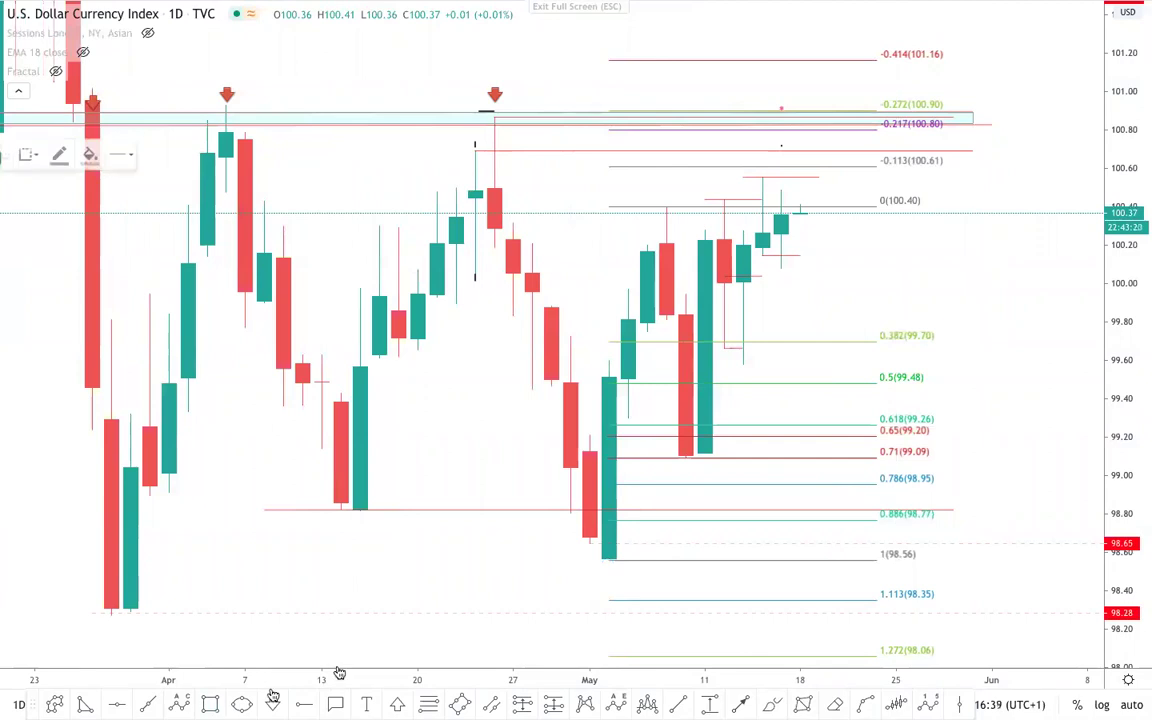
pyautogui.click(609, 561)
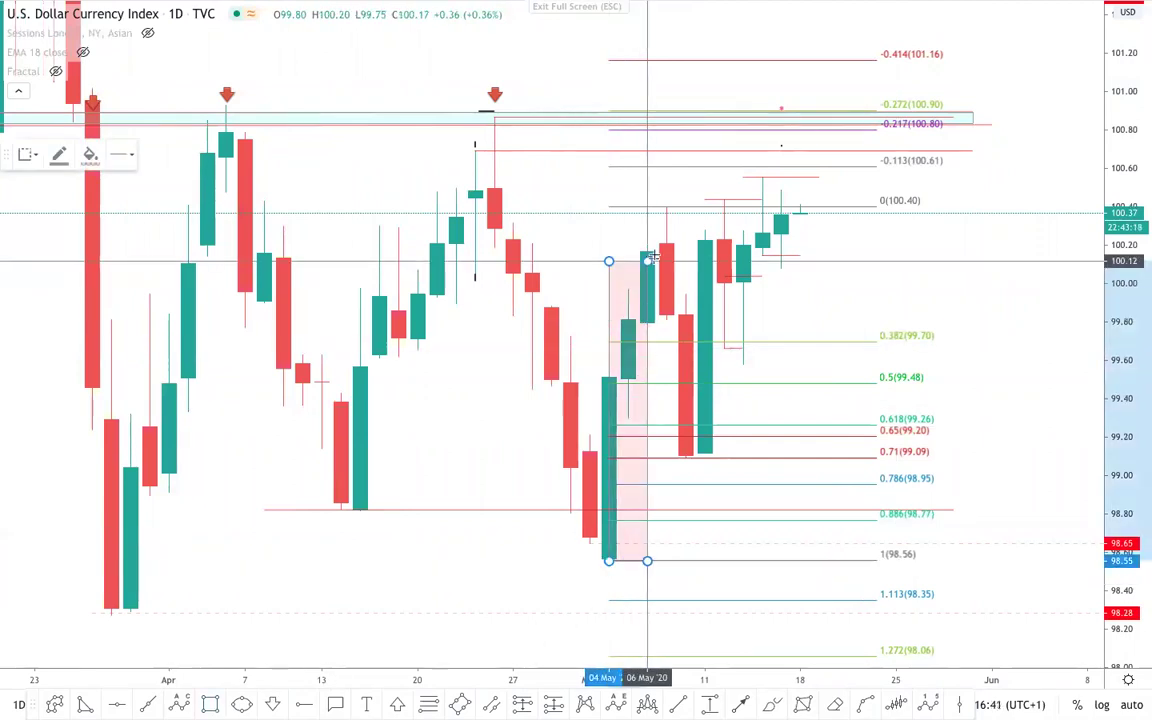
pyautogui.click(666, 208)
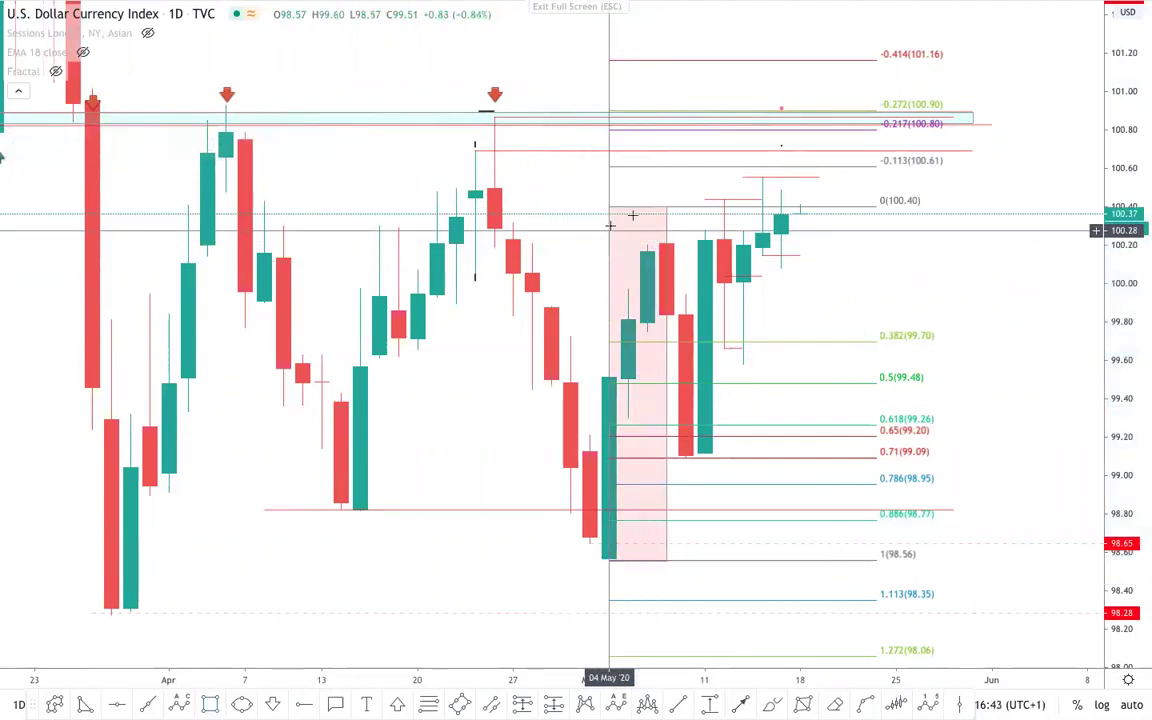
pyautogui.moveTo(649, 208); pyautogui.dragTo(725, 105)
pyautogui.scroll(2, 985, 316)
# - Draw an arrow line from about 98.51 on 1 May up to about 100.39 on 7 May
pyautogui.click(987, 316)
pyautogui.hotkey('alt', 't')
pyautogui.click(517, 569)
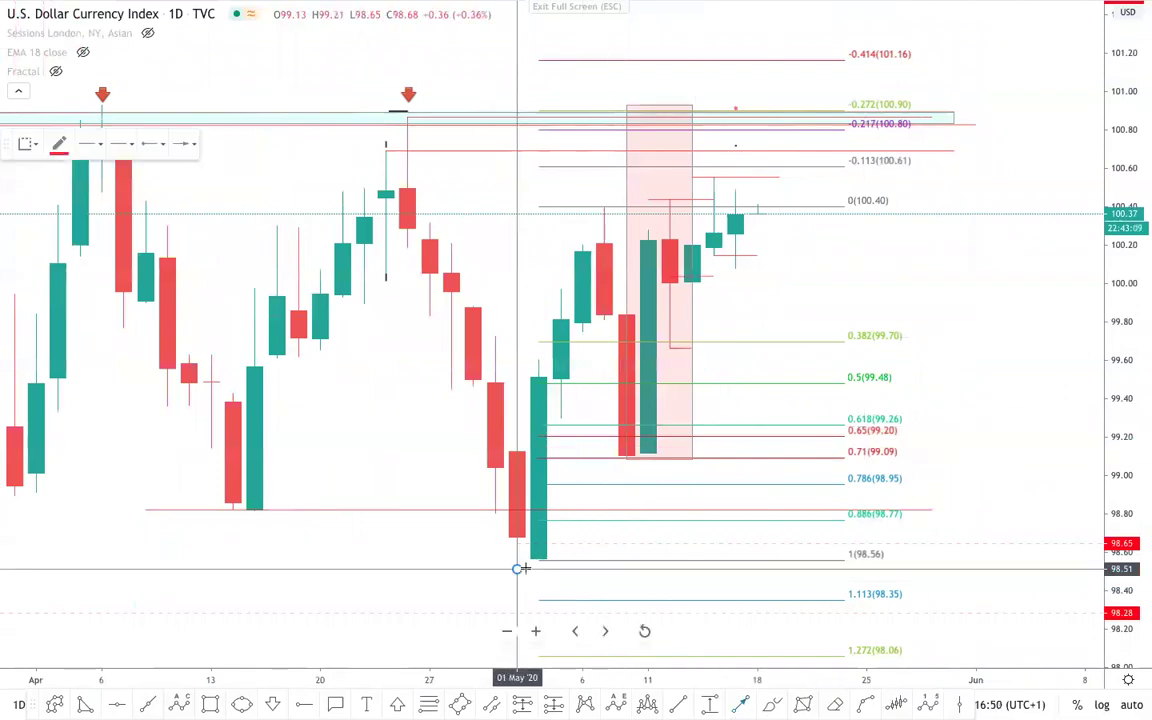
pyautogui.click(605, 209)
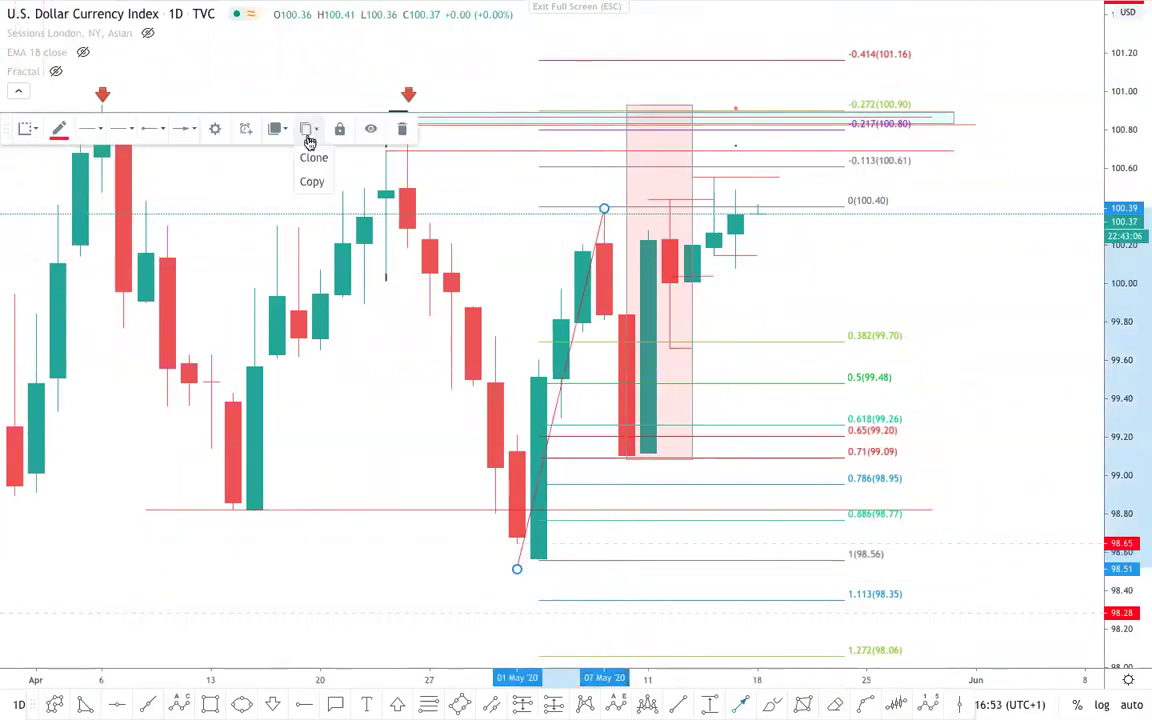
# - Clone the early-May arrow and place the copy from 99.08 on 11 May up to 100.96 on 15 May
pyautogui.click(311, 157)
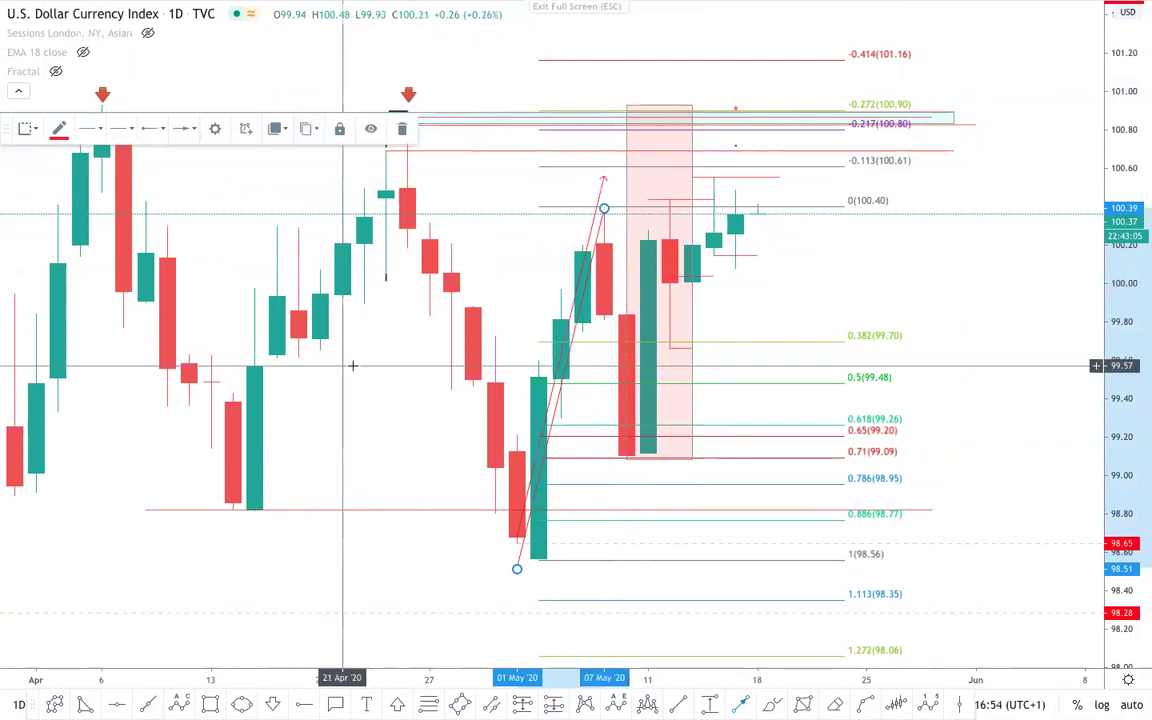
pyautogui.click(353, 366)
pyautogui.moveTo(588, 229)
pyautogui.mouseDown()
pyautogui.moveTo(726, 167)
pyautogui.moveTo(729, 154)
pyautogui.mouseUp()
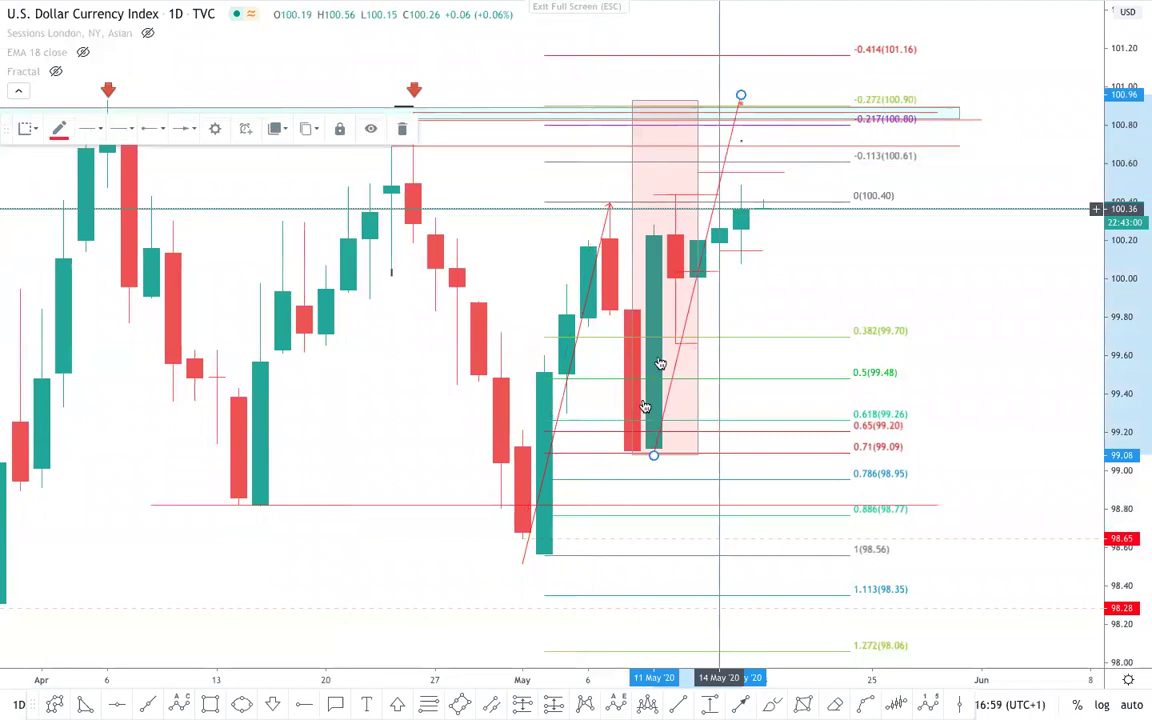
# - Delete the red rectangle that starts at 8 May
pyautogui.scroll(2, 805, 447)
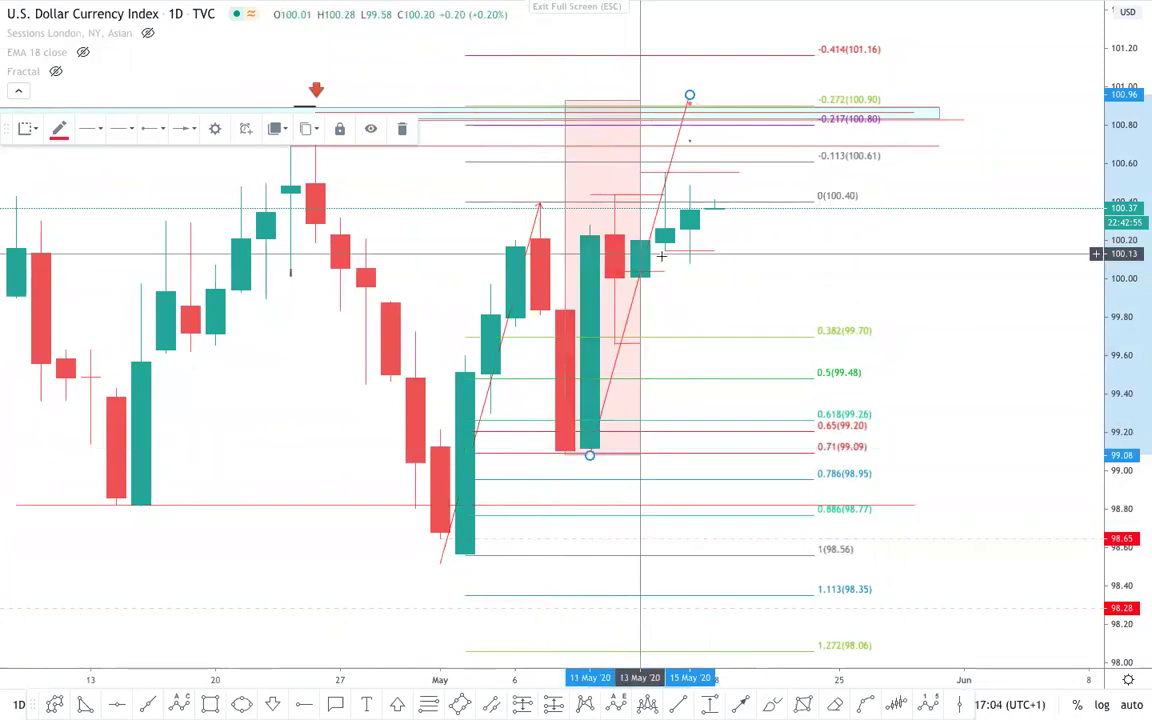
pyautogui.scroll(-3, 661, 256)
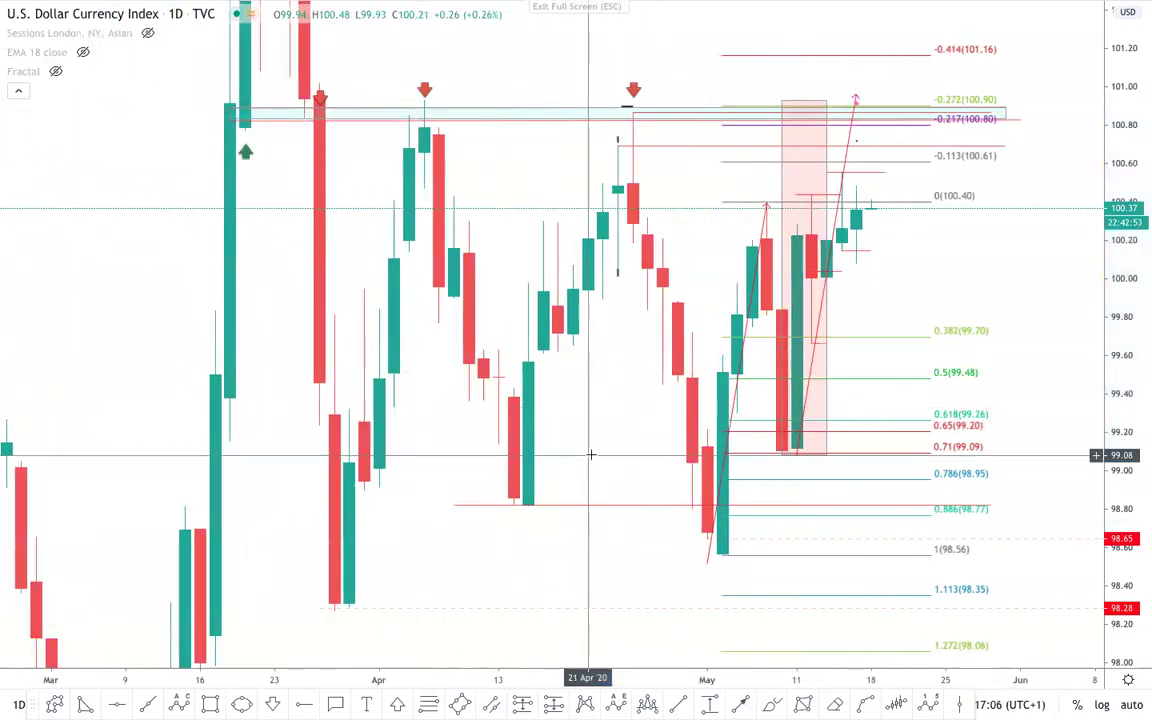
pyautogui.moveTo(591, 455); pyautogui.dragTo(570, 510)
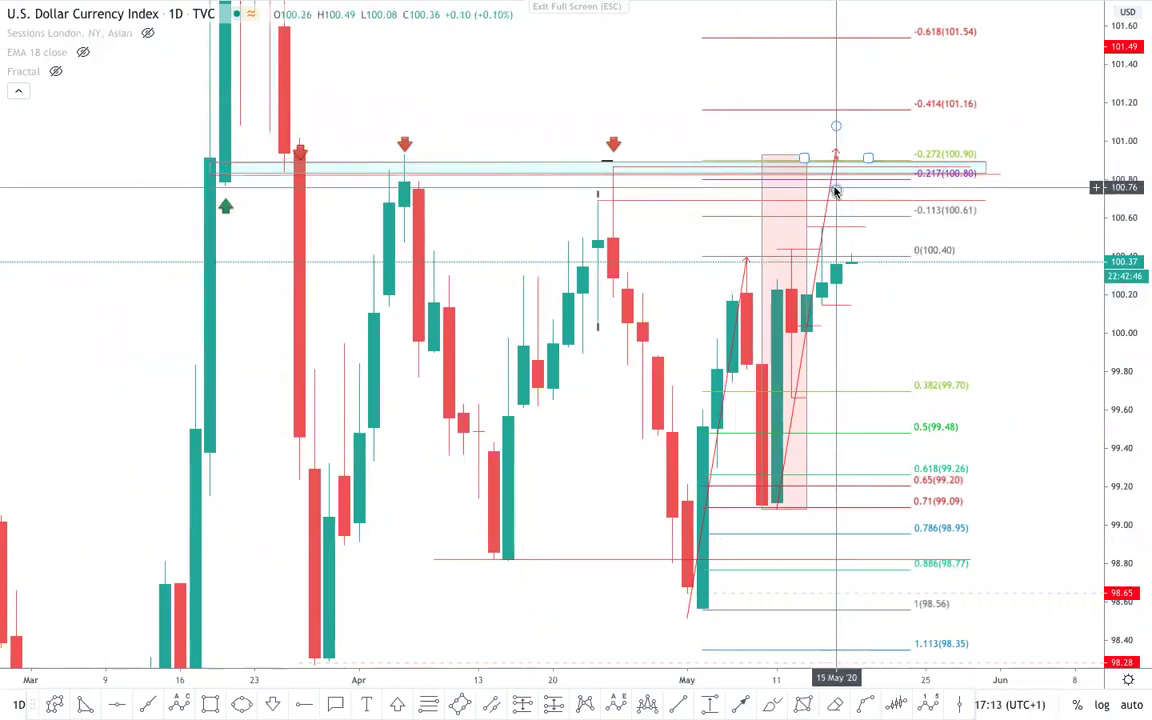
pyautogui.scroll(2, 757, 283)
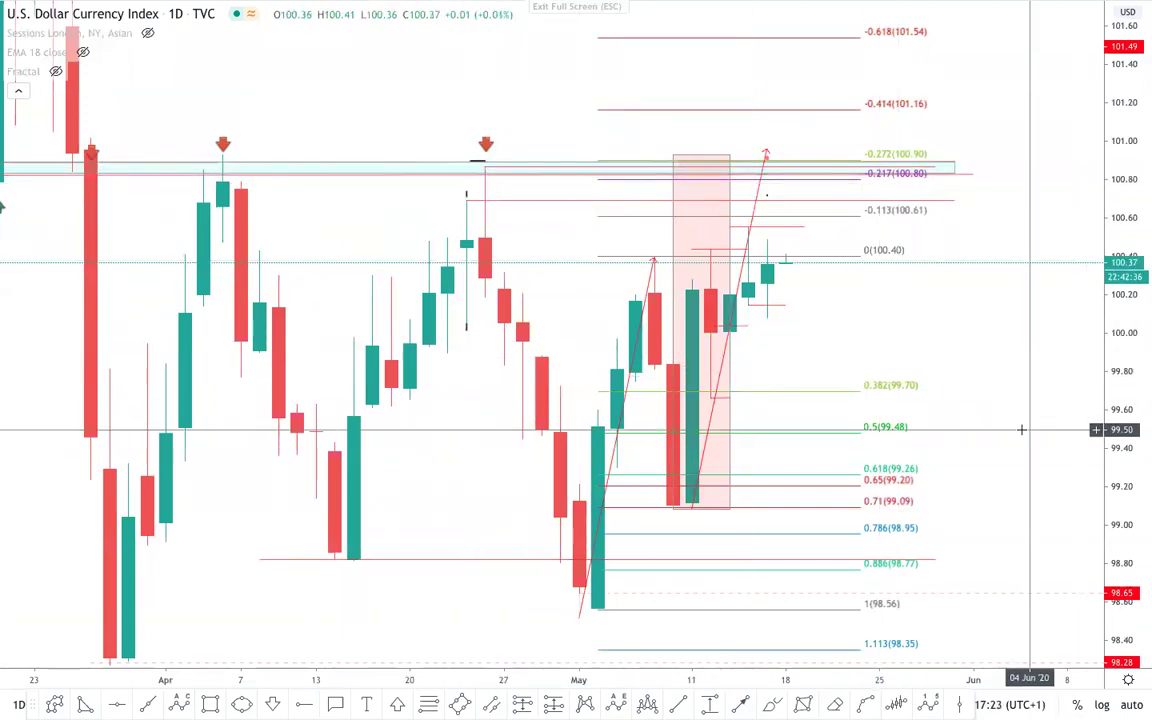
pyautogui.click(726, 252)
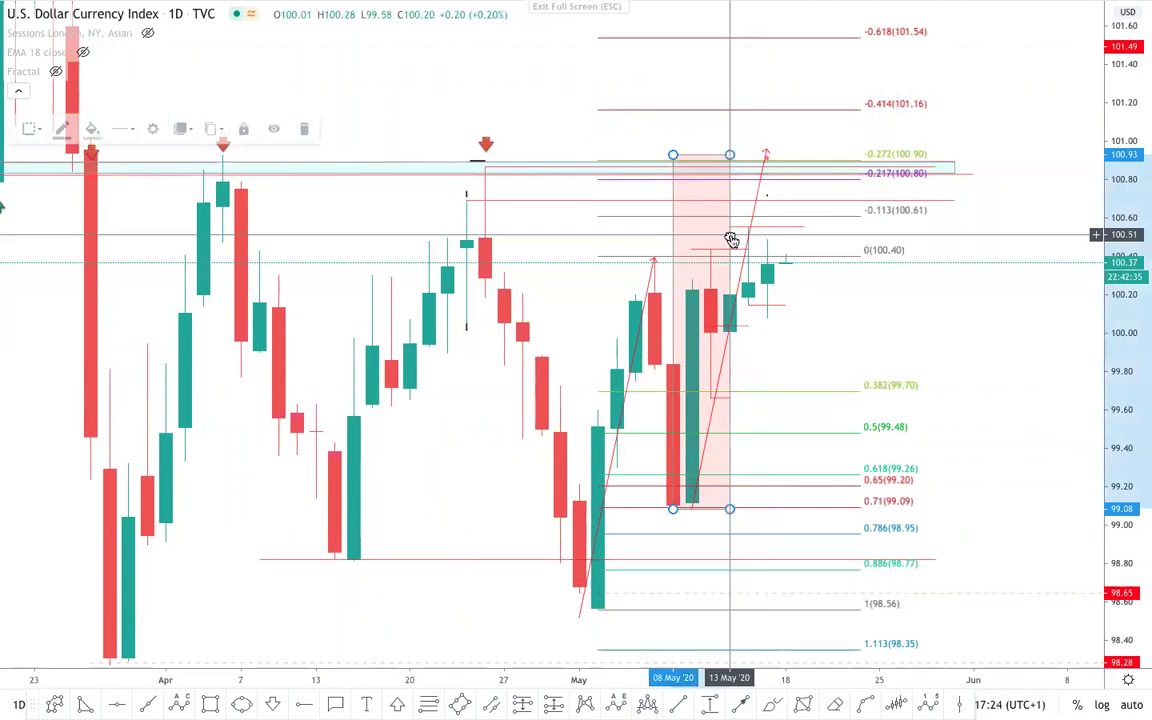
pyautogui.press('Delete')
# - Examine the second arrow's target against the resistance zone around 100.80 to 100.90 and the earlier March and April highs
pyautogui.scroll(1, 1070, 314)
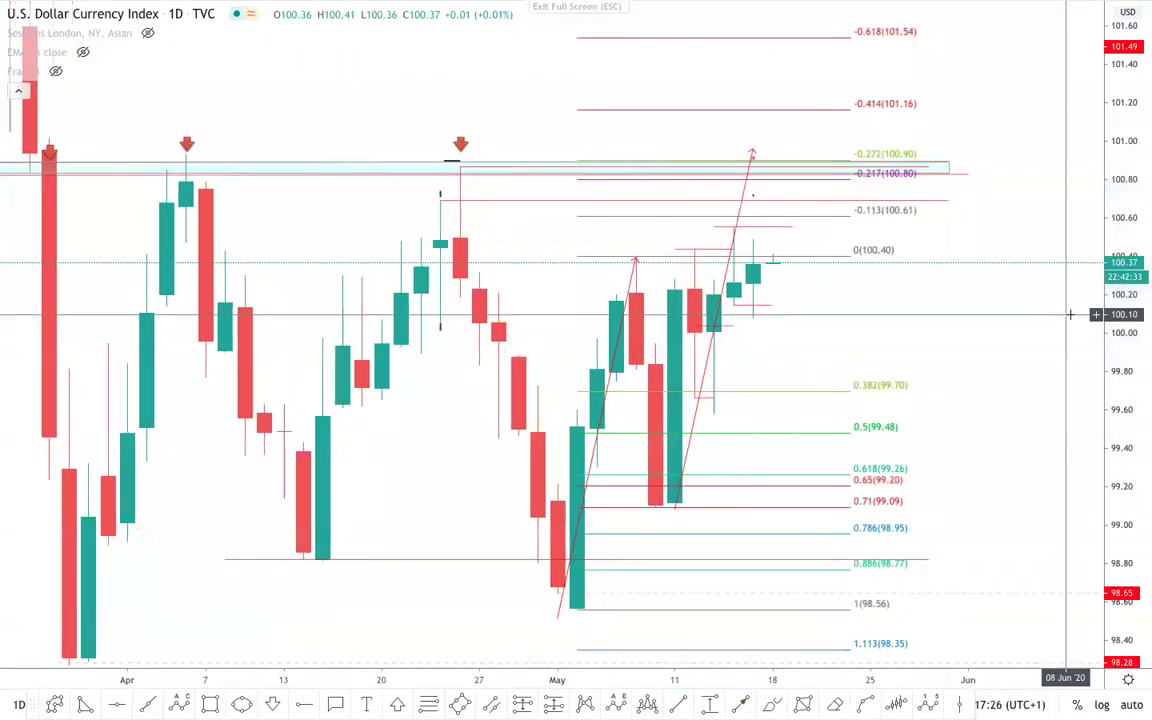
pyautogui.scroll(2, 1070, 314)
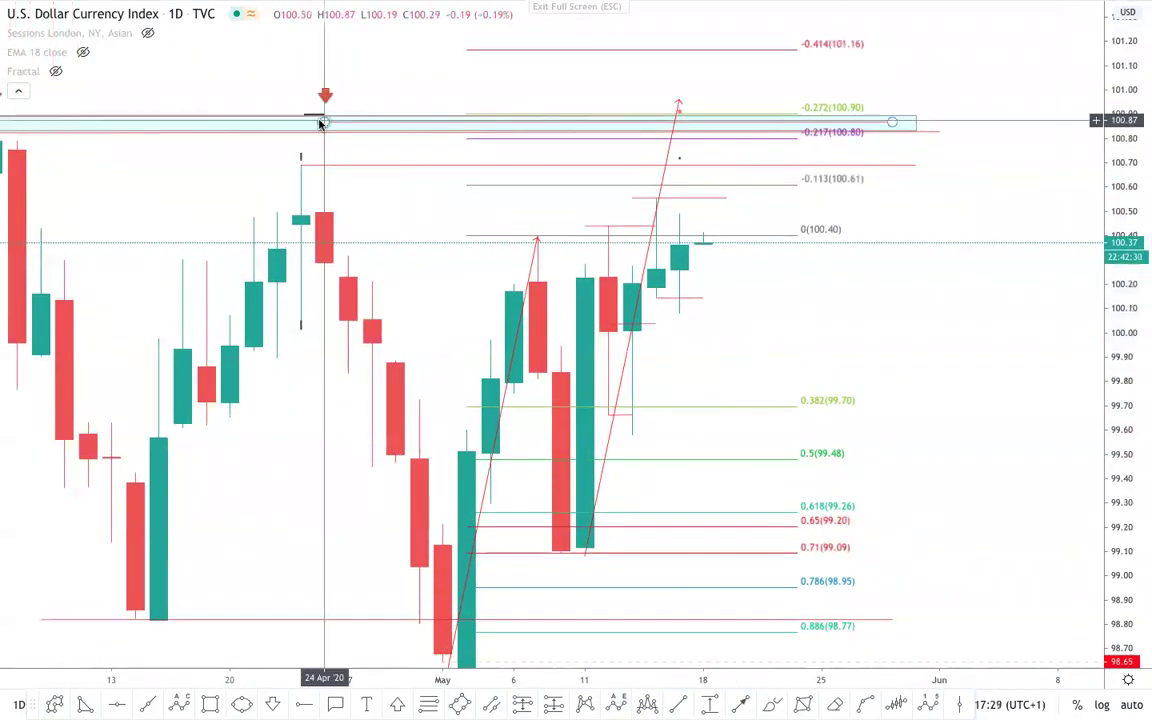
pyautogui.moveTo(992, 488); pyautogui.dragTo(1010, 342)
pyautogui.scroll(-2, 1004, 362)
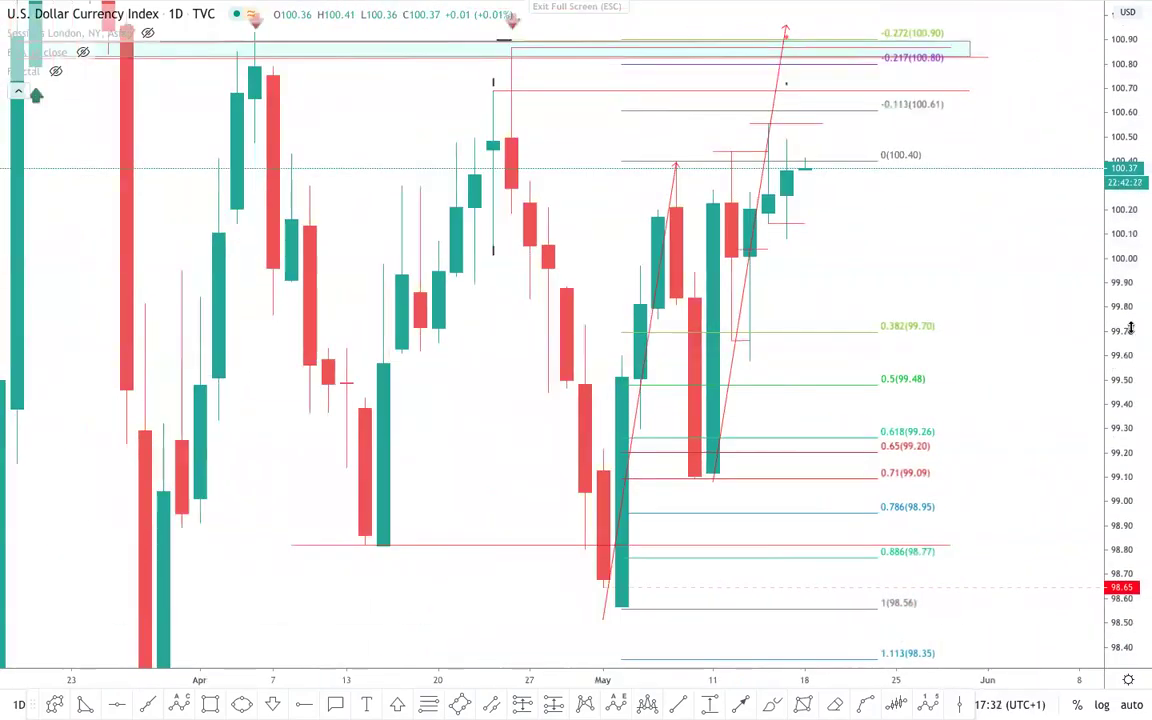
pyautogui.moveTo(1130, 328); pyautogui.dragTo(1128, 380)
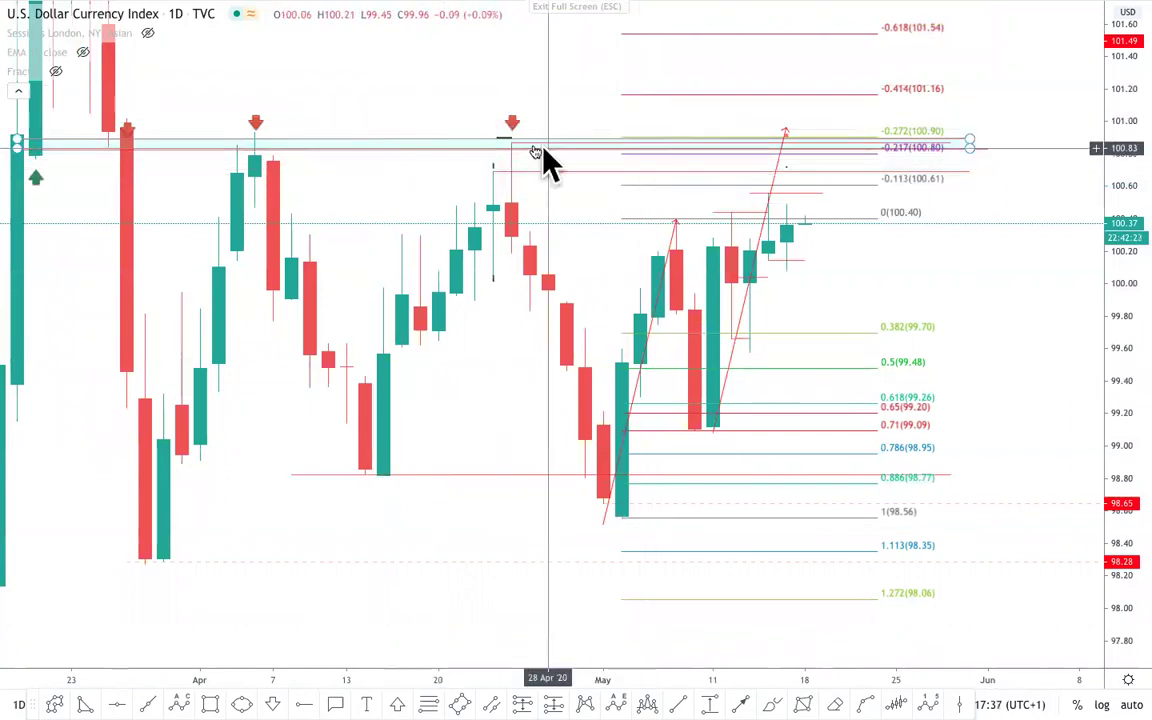
pyautogui.moveTo(594, 89); pyautogui.dragTo(594, 160)
pyautogui.scroll(-3, 637, 143)
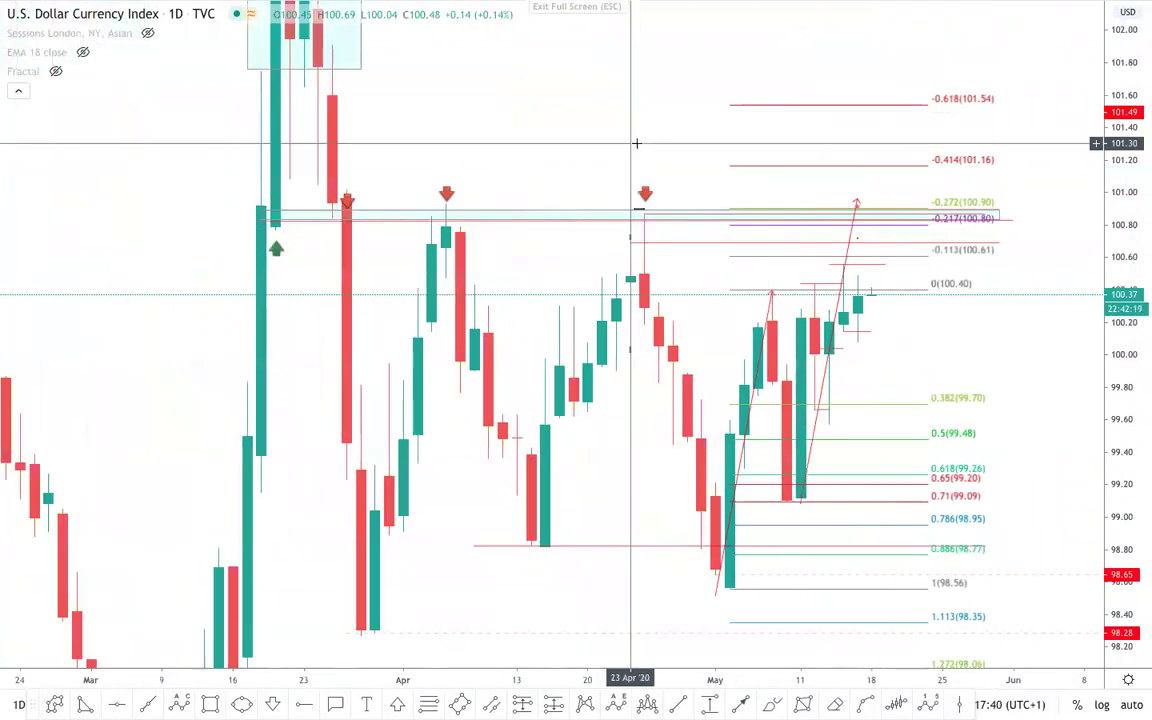
pyautogui.scroll(2, 634, 139)
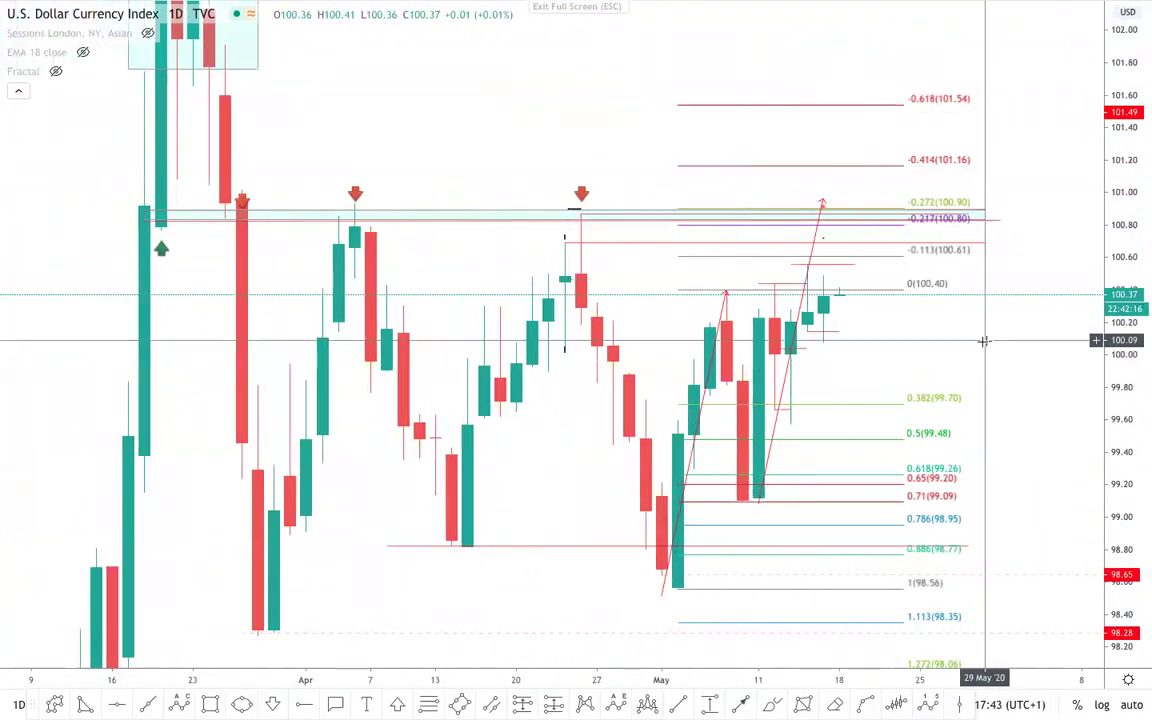
pyautogui.scroll(3, 958, 340)
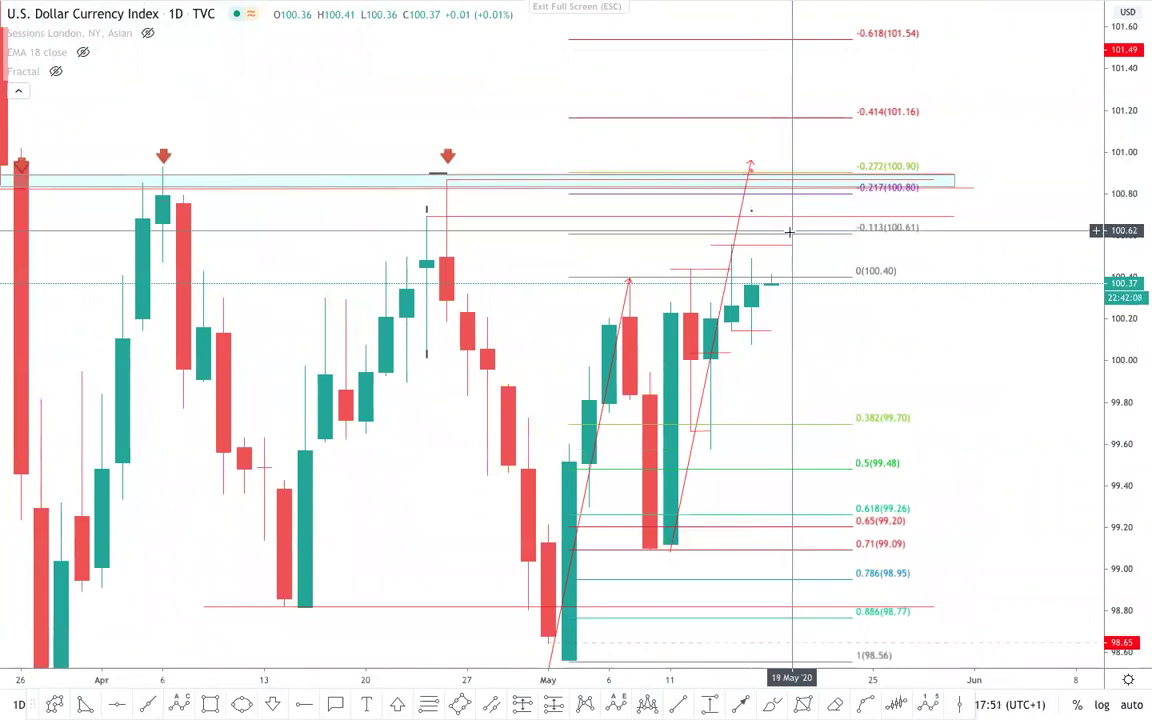
# - Switch the chart to the 4-hour timeframe and bring both May swings into view
pyautogui.scroll(-3, 789, 237)
pyautogui.moveTo(1150, 264); pyautogui.dragTo(1120, 403)
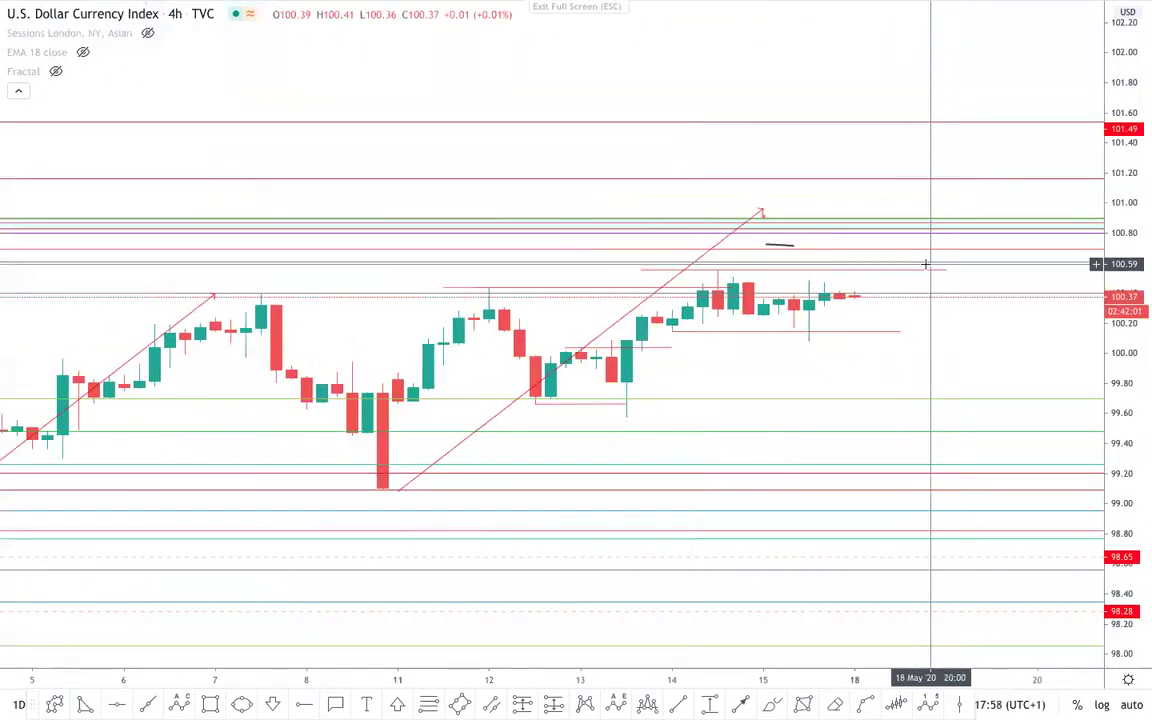
pyautogui.scroll(-5, 926, 265)
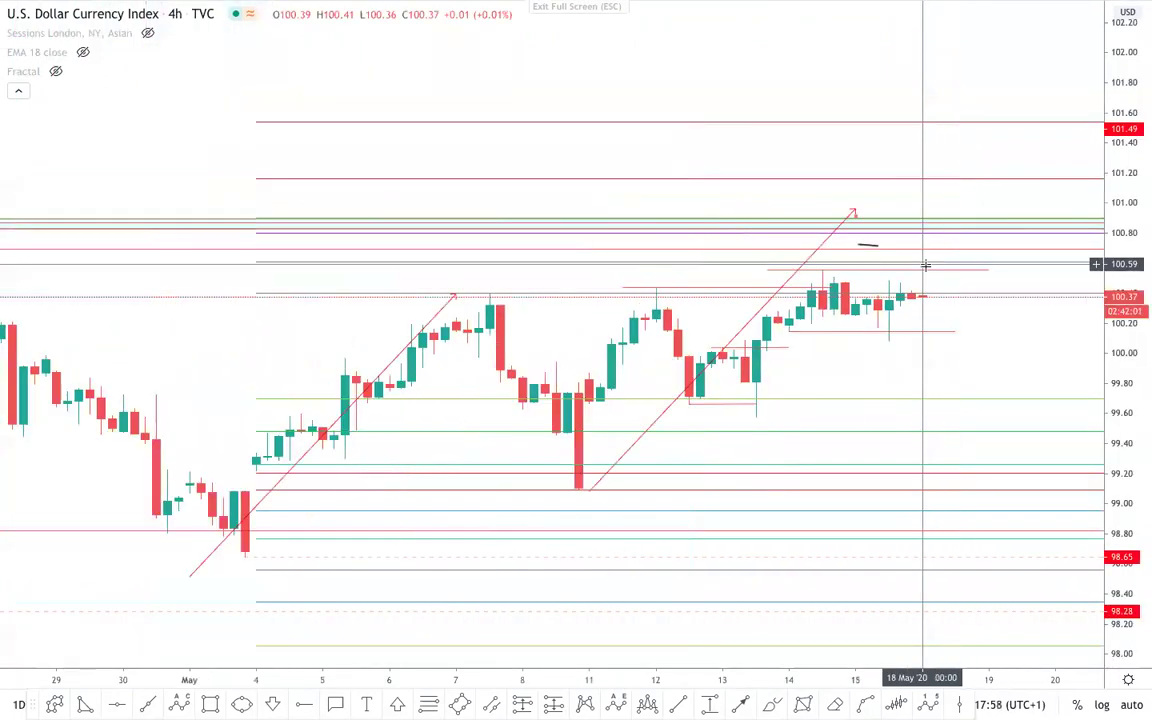
pyautogui.scroll(-1, 960, 324)
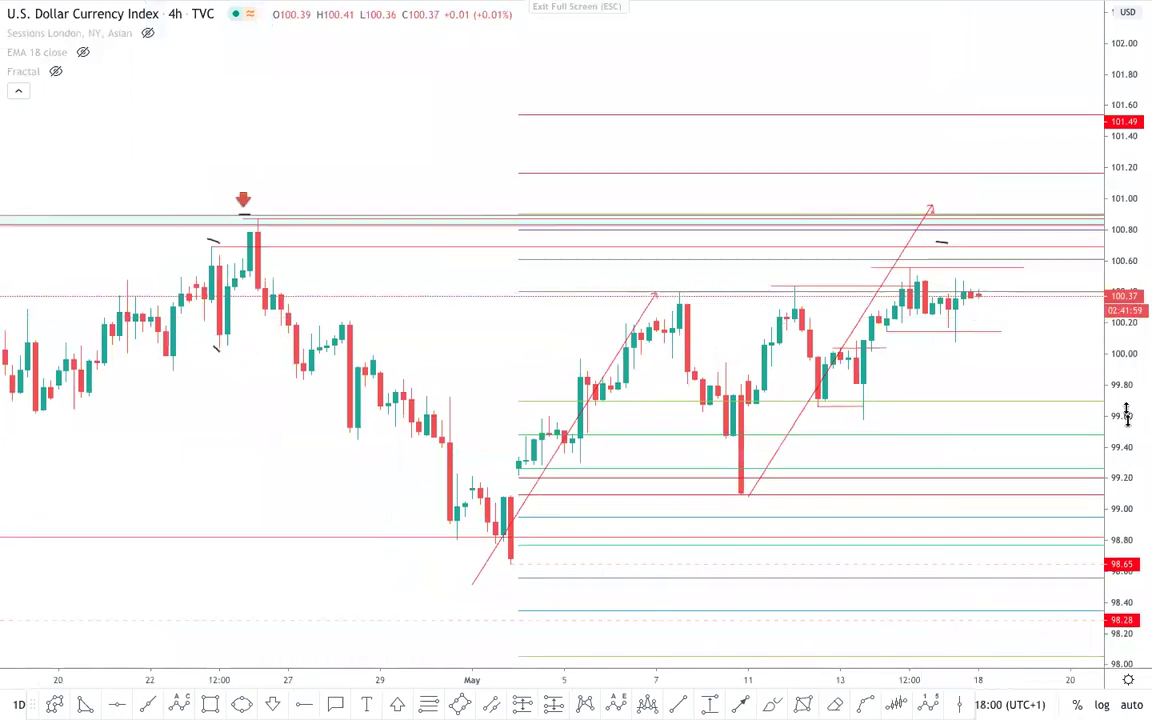
# - Delete the Fibonacci retracement drawn from 98.56 on 4 May to 100.40
pyautogui.scroll(2, 1000, 357)
pyautogui.moveTo(1000, 357); pyautogui.dragTo(752, 372)
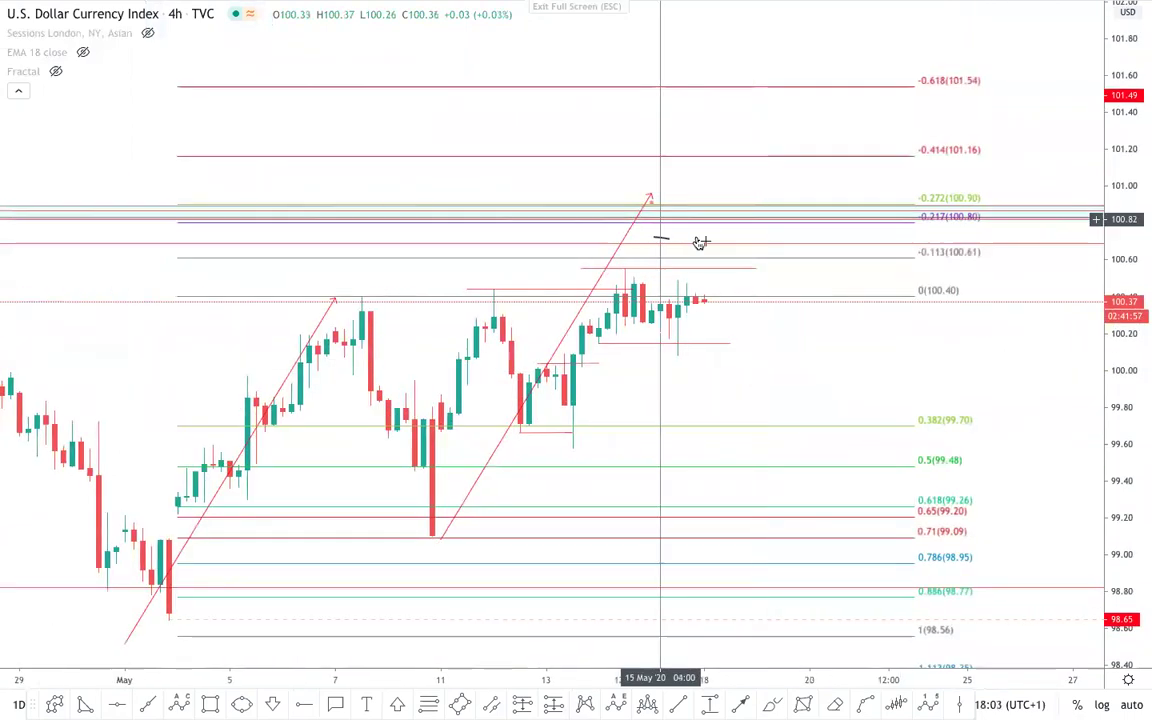
pyautogui.click(921, 296)
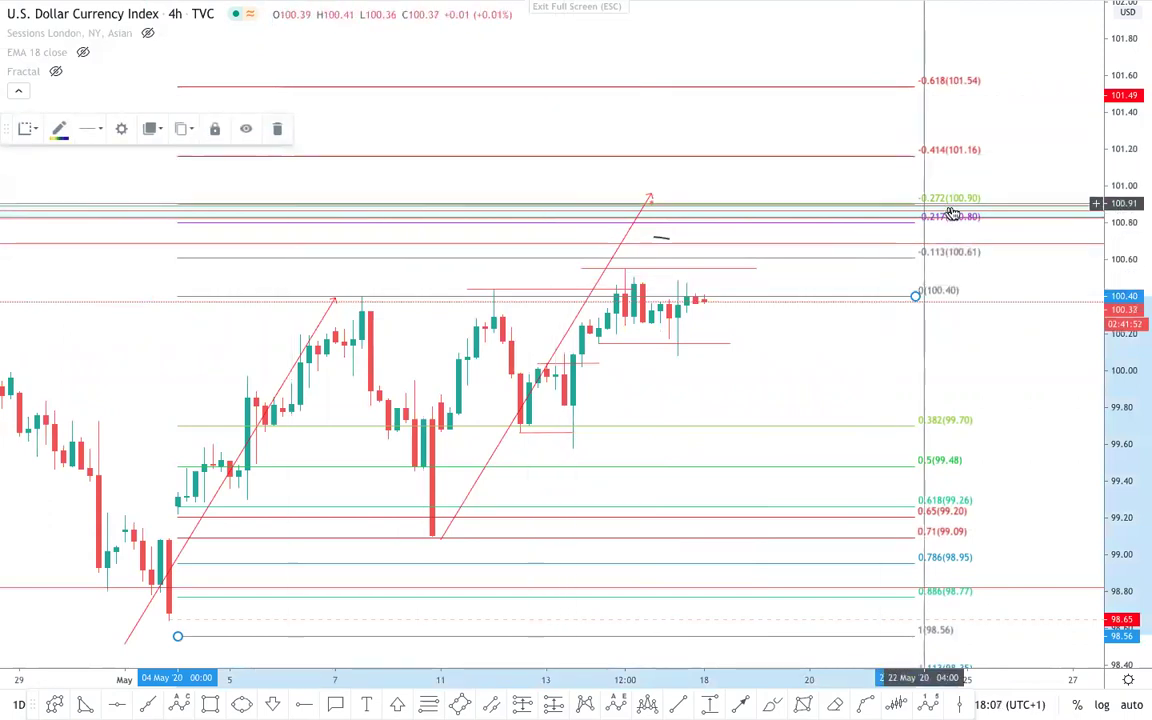
pyautogui.click(280, 134)
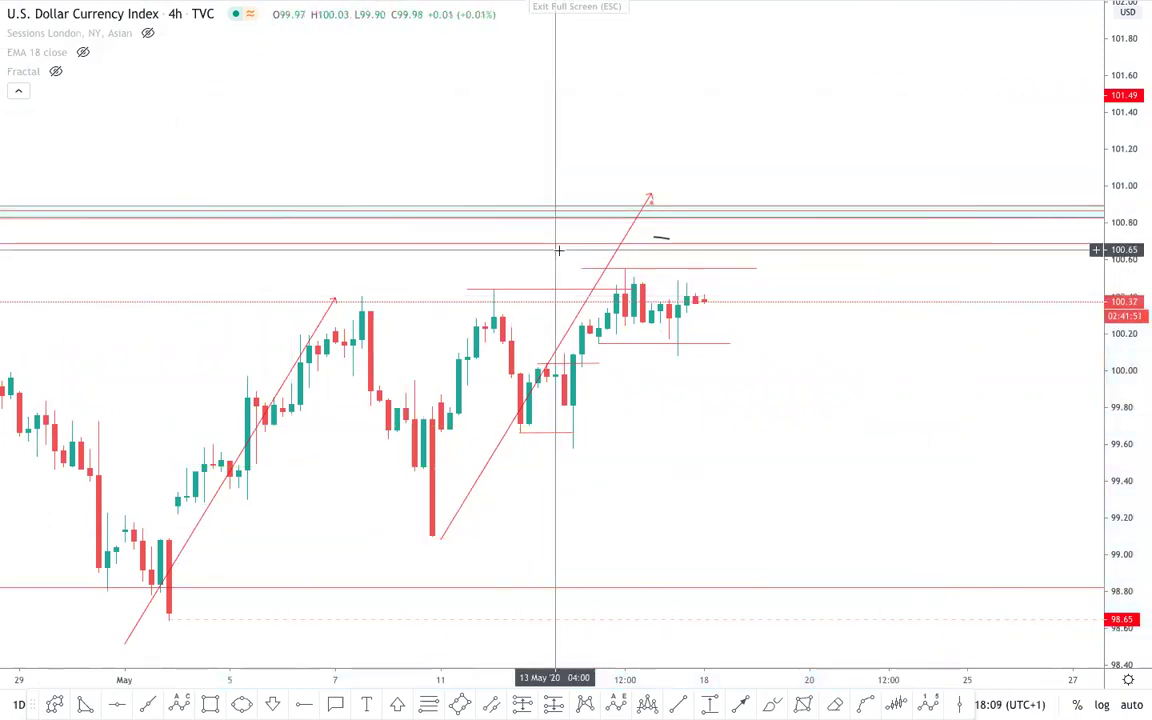
# - Examine the 4-hour price history back to March, focusing on the arrow-marked highs at the resistance zone
pyautogui.hscroll(-10, 558, 249)
pyautogui.scroll(-3, 228, 212)
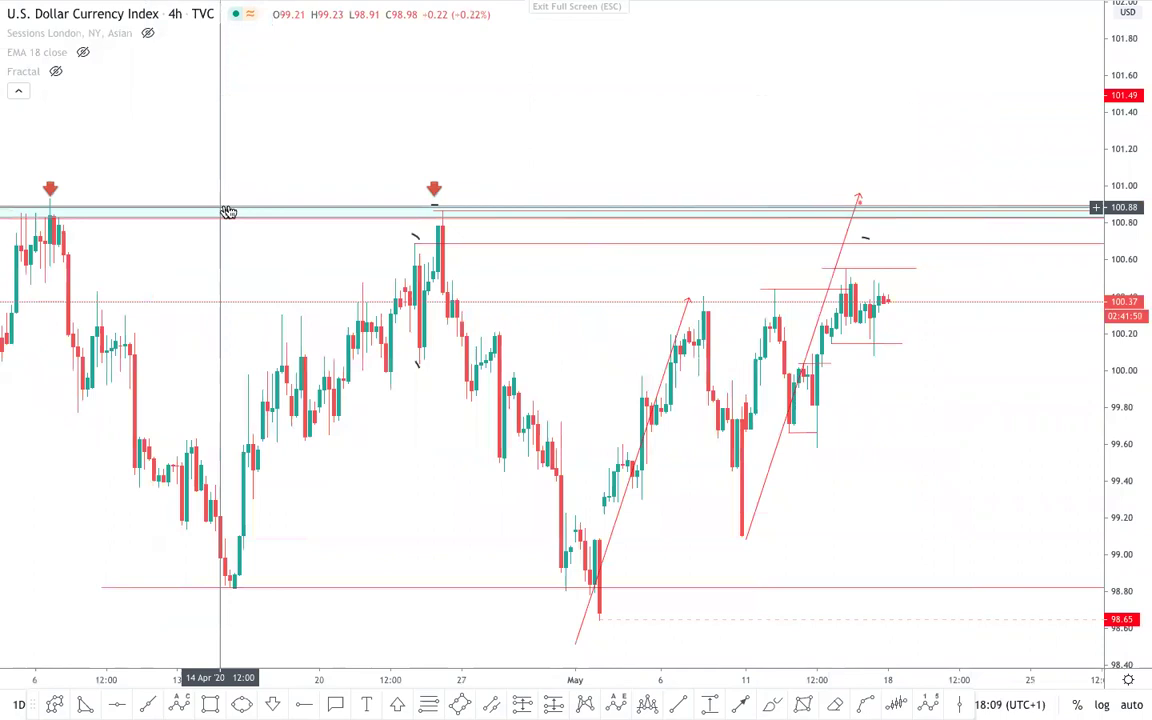
pyautogui.scroll(-4, 228, 212)
pyautogui.scroll(2, 273, 234)
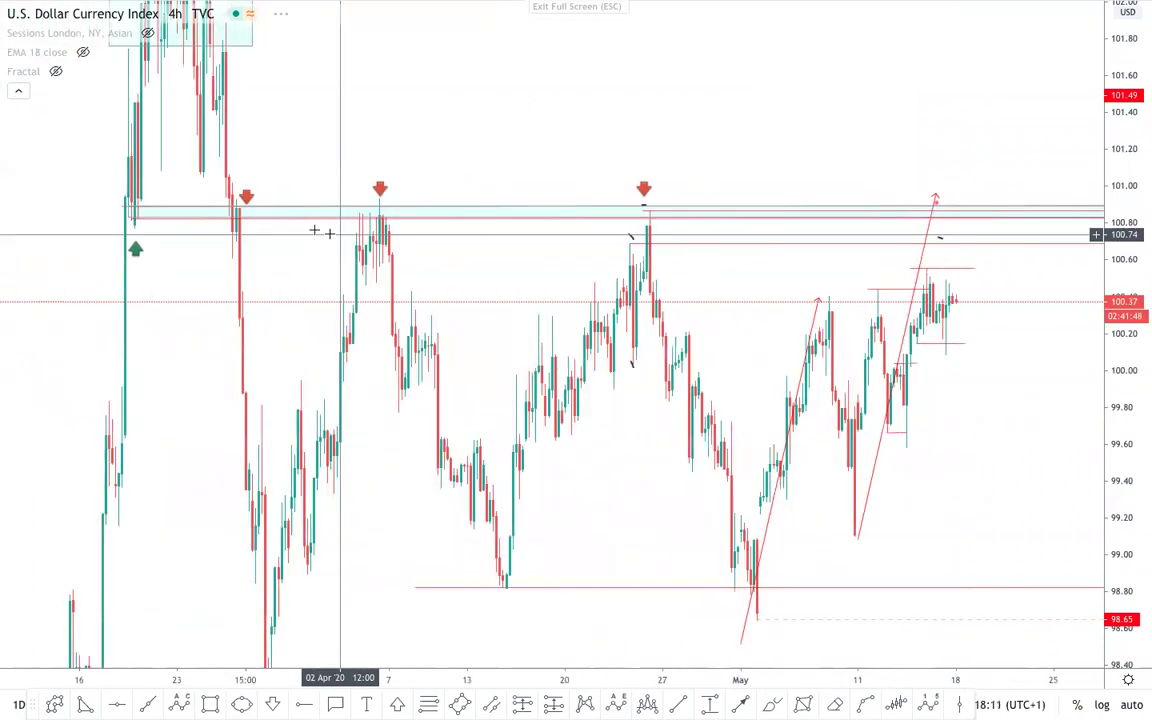
pyautogui.scroll(2, 322, 231)
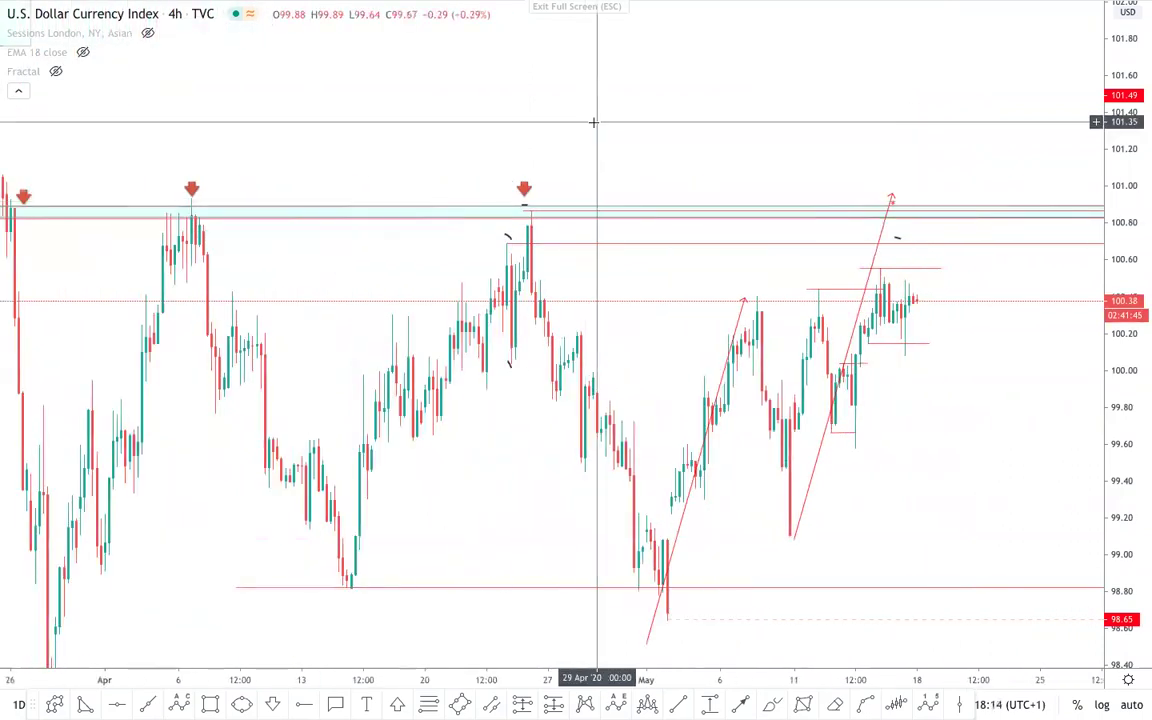
pyautogui.scroll(2, 593, 122)
pyautogui.moveTo(593, 122); pyautogui.dragTo(536, 119)
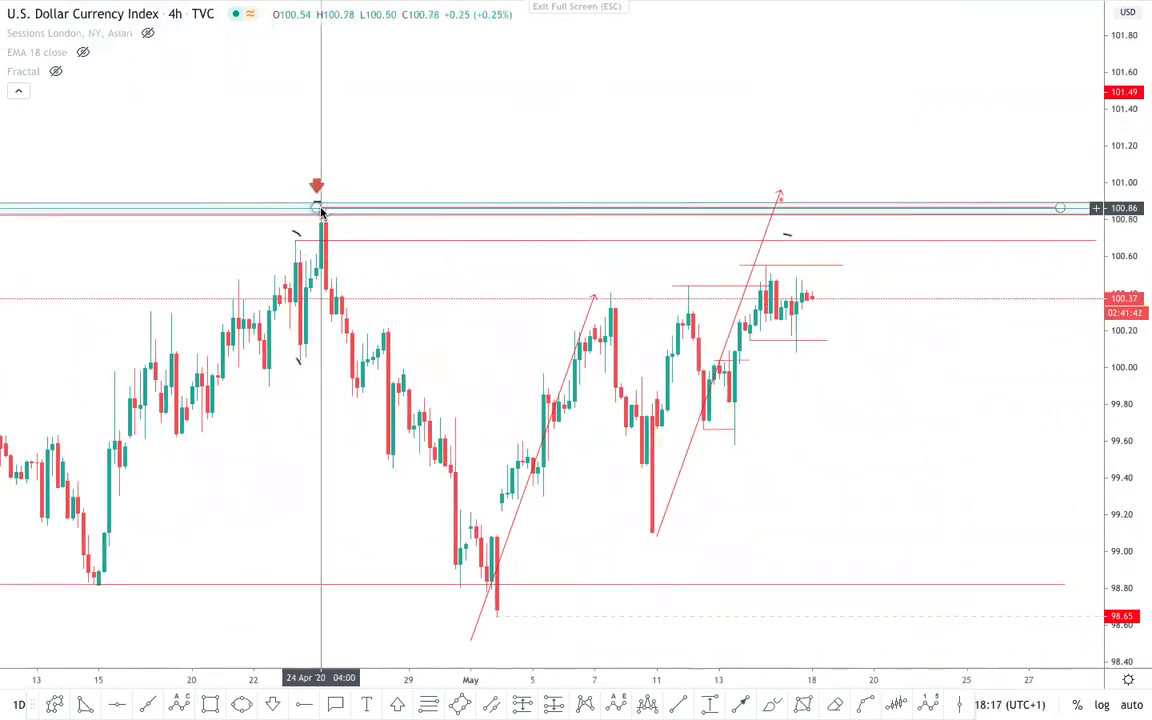
# - Try to draw an arrow from the 24 April high at 100.86 down to 98.64 on 1 May
pyautogui.moveTo(857, 411); pyautogui.dragTo(784, 319)
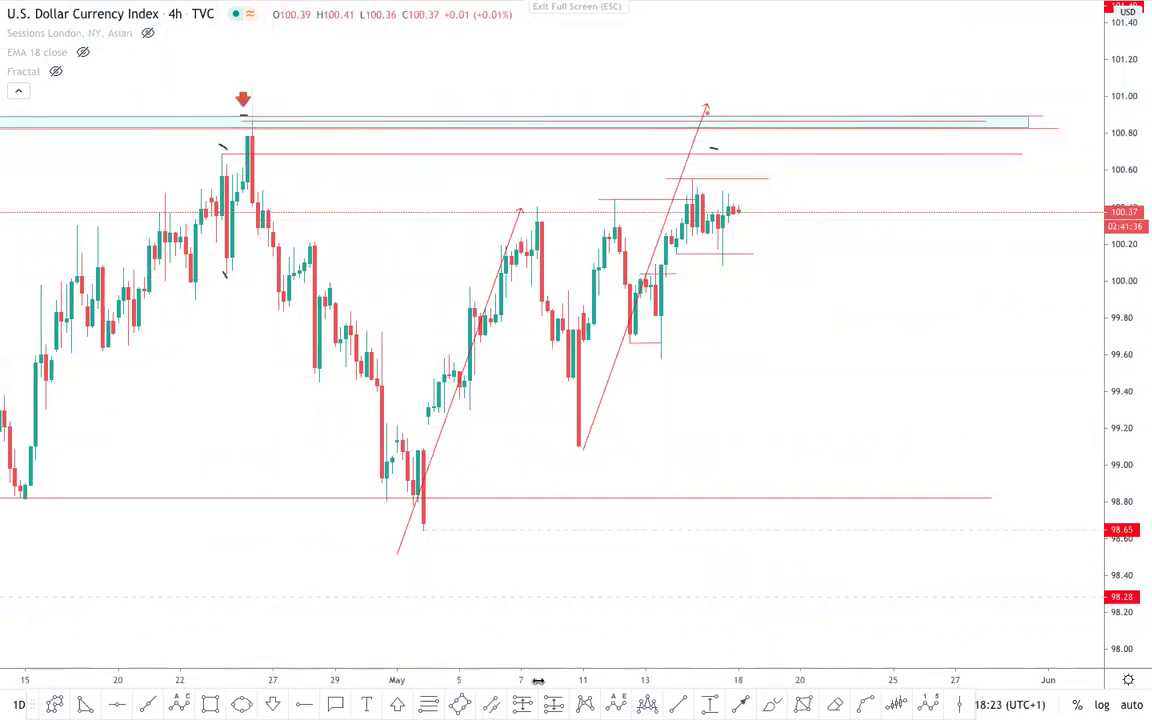
pyautogui.click(252, 121)
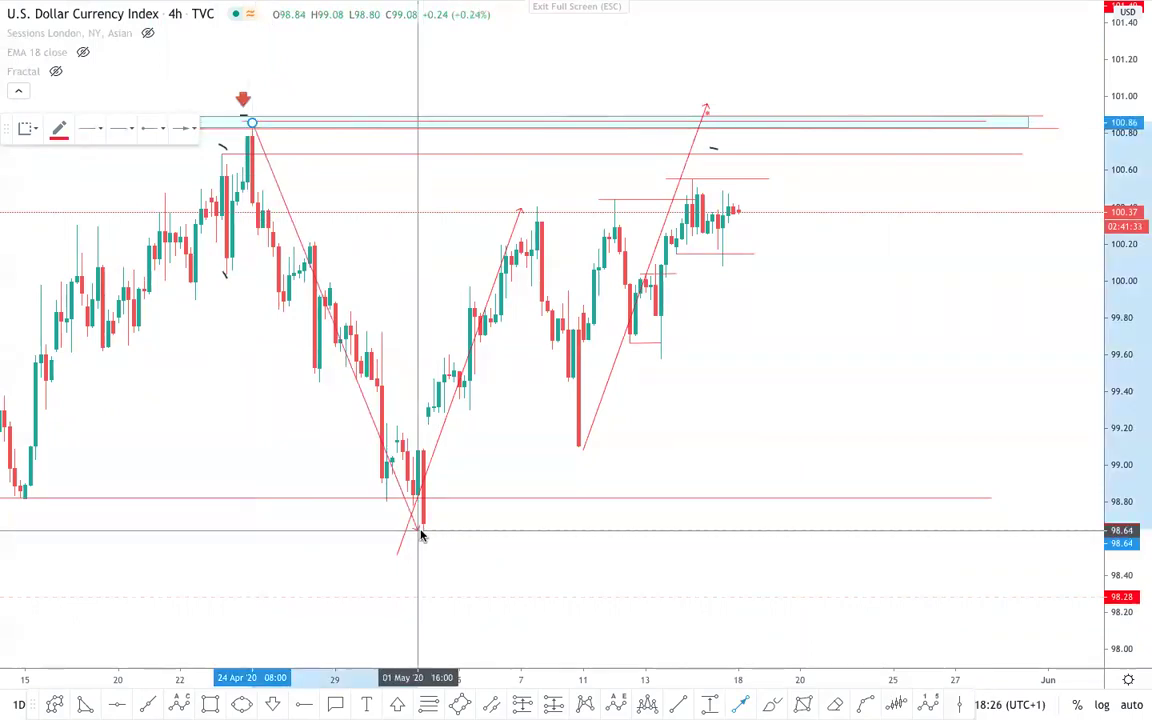
pyautogui.press('Escape')
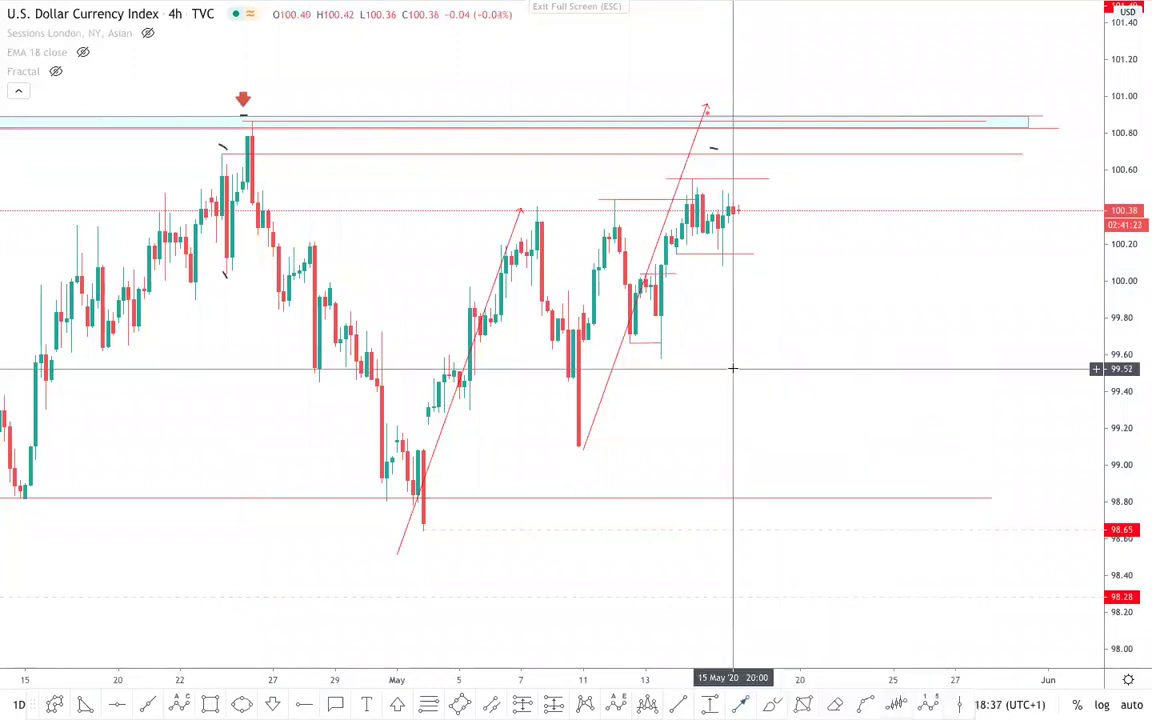
pyautogui.scroll(2, 733, 368)
pyautogui.moveTo(789, 391); pyautogui.dragTo(886, 406)
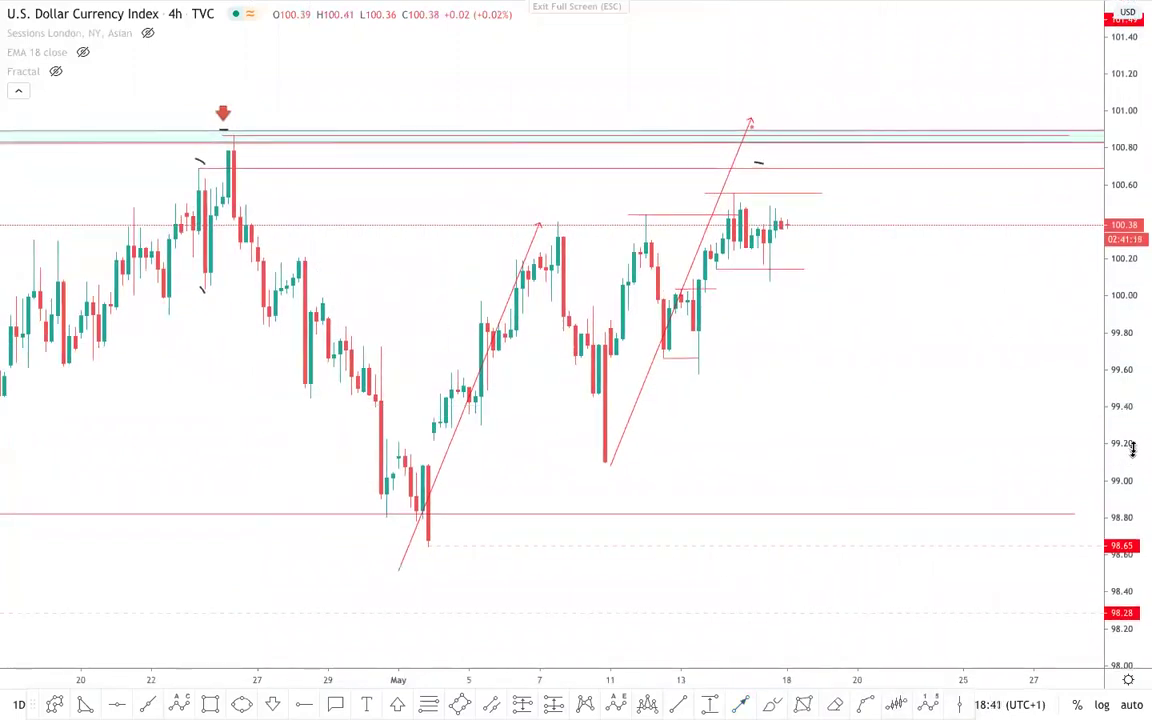
pyautogui.moveTo(1133, 449); pyautogui.dragTo(1133, 420)
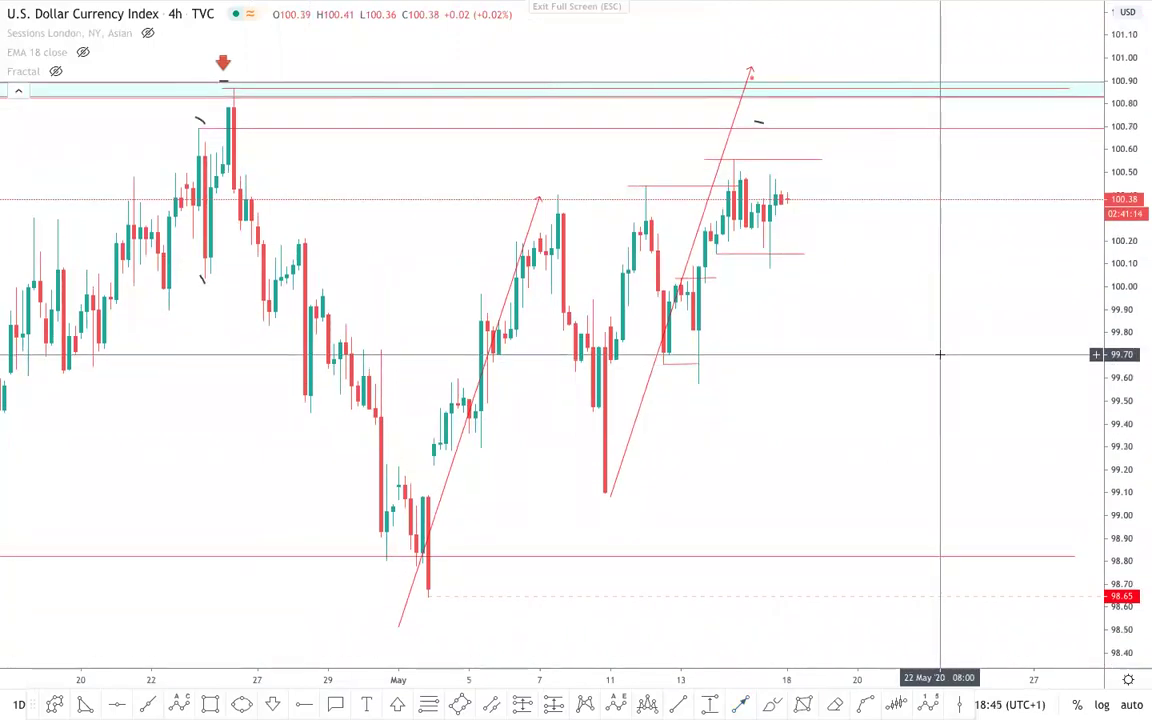
pyautogui.scroll(2, 940, 354)
pyautogui.scroll(2, 940, 354)
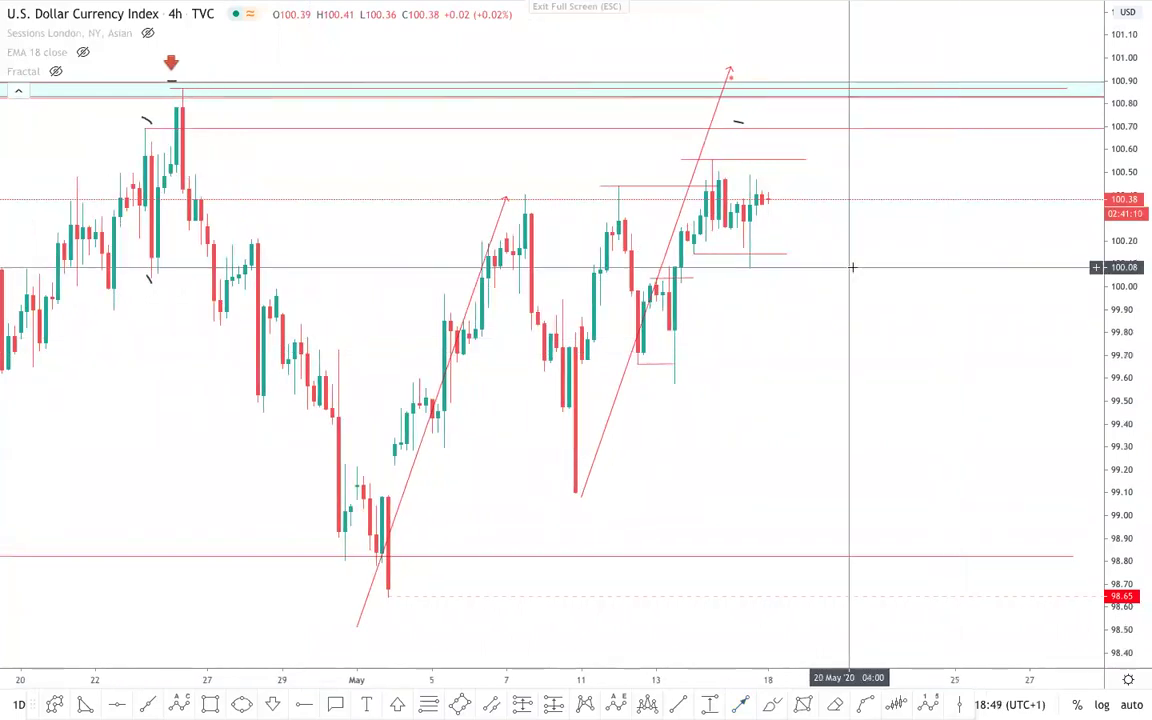
# - Try to sketch a freehand projected decline from about 100.70 beyond the latest candles down to about 98.70
pyautogui.scroll(-2, 851, 336)
pyautogui.scroll(-1, 851, 336)
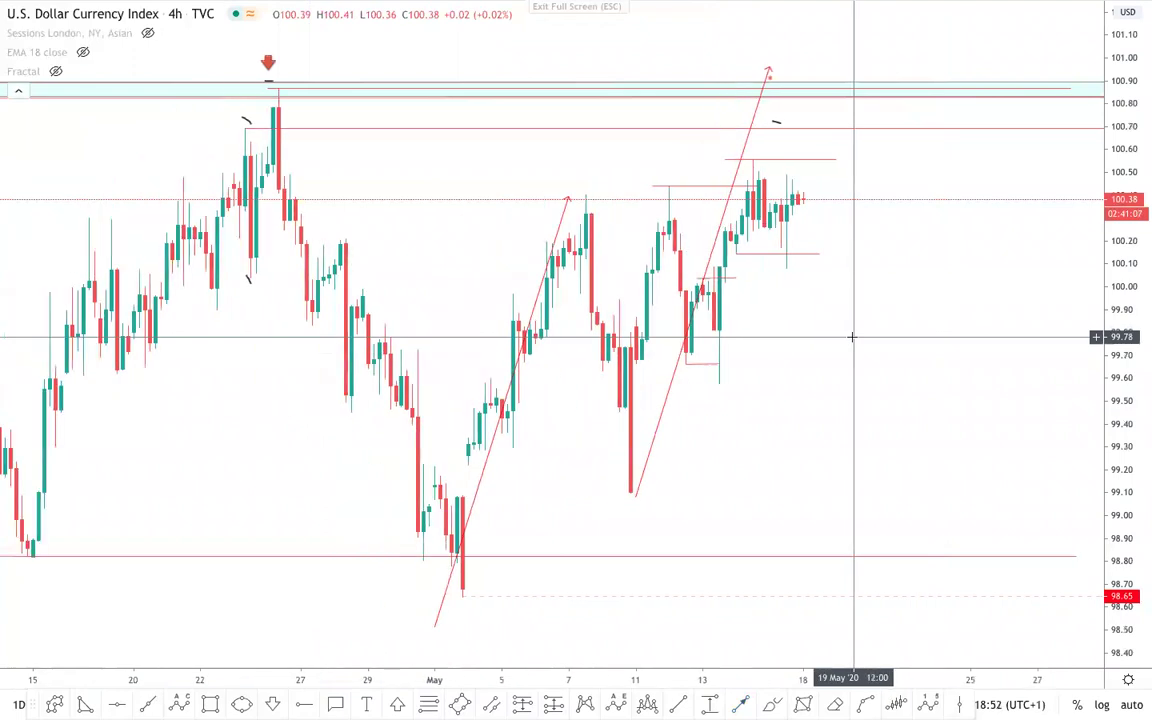
pyautogui.moveTo(1137, 353); pyautogui.dragTo(1109, 405)
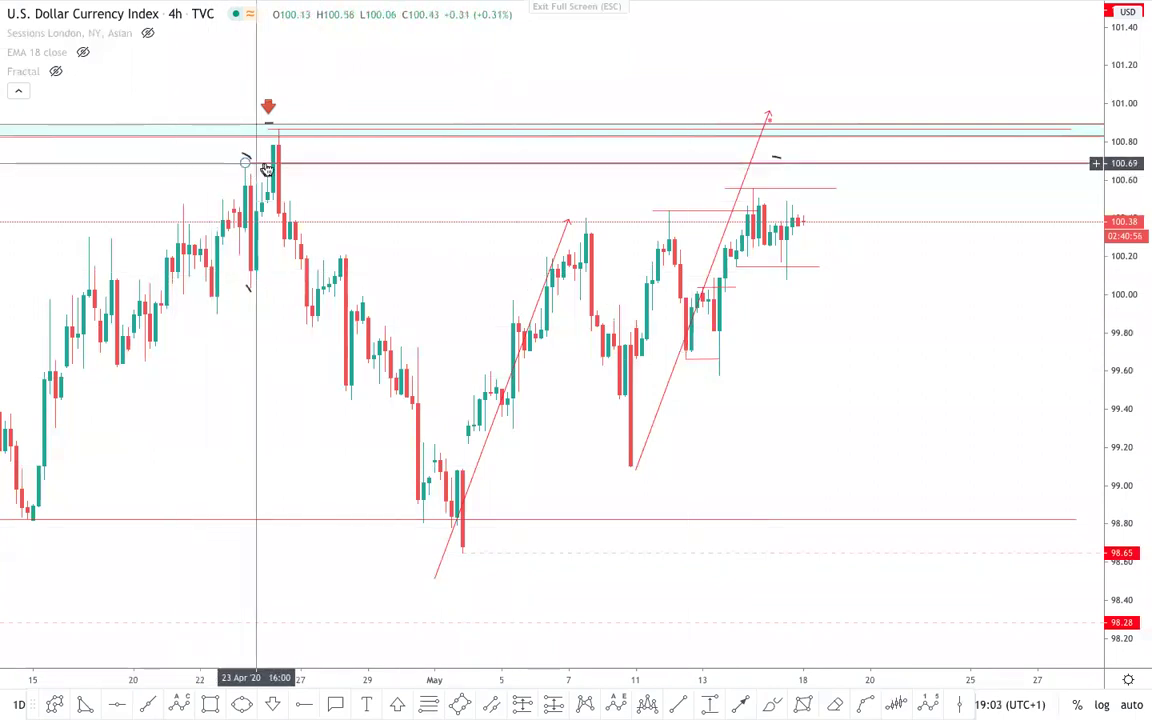
pyautogui.moveTo(816, 169); pyautogui.dragTo(850, 168)
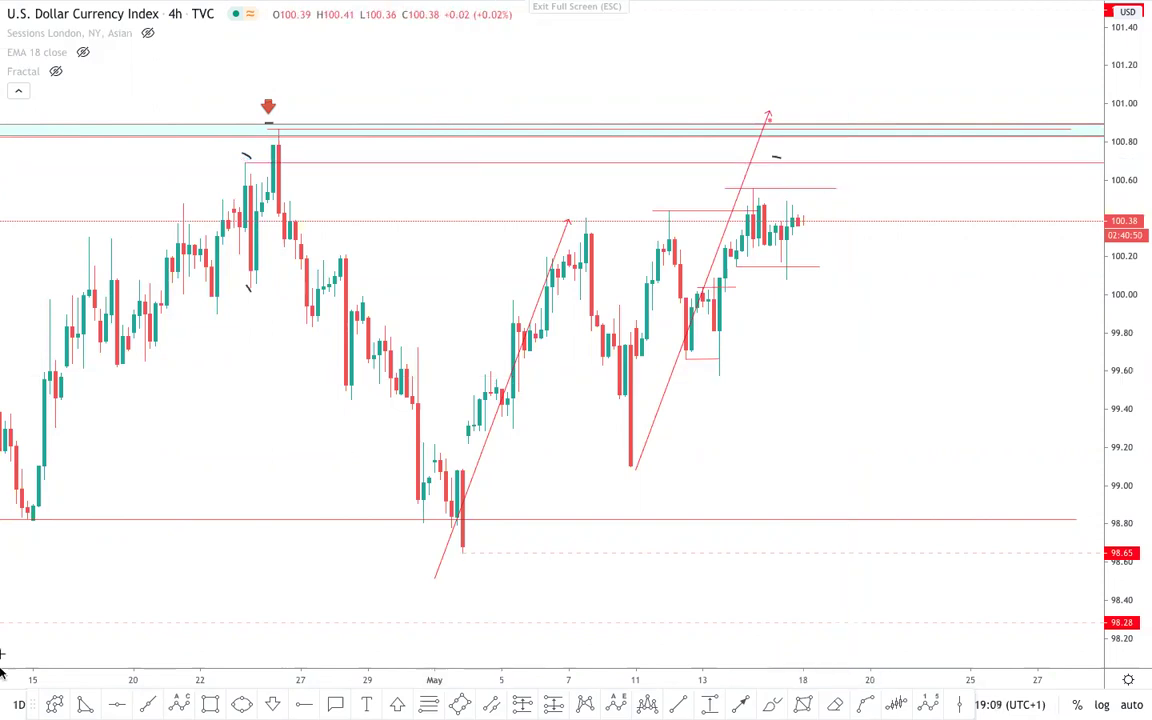
pyautogui.scroll(1, 1036, 413)
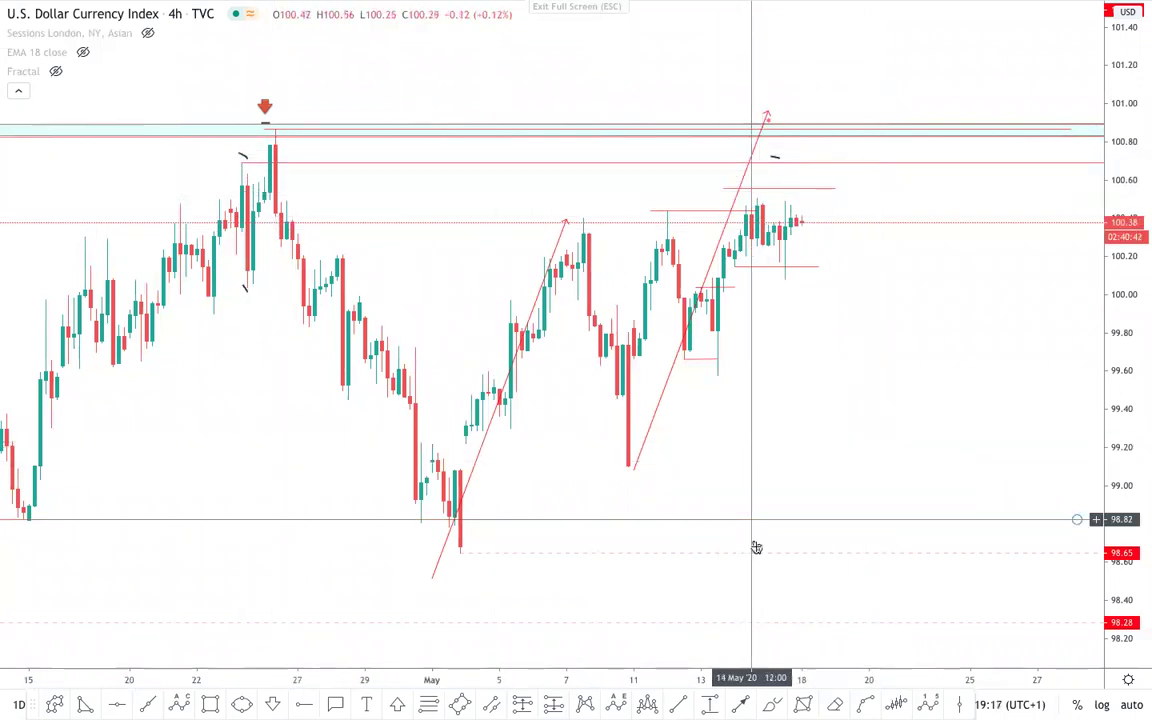
pyautogui.click(768, 707)
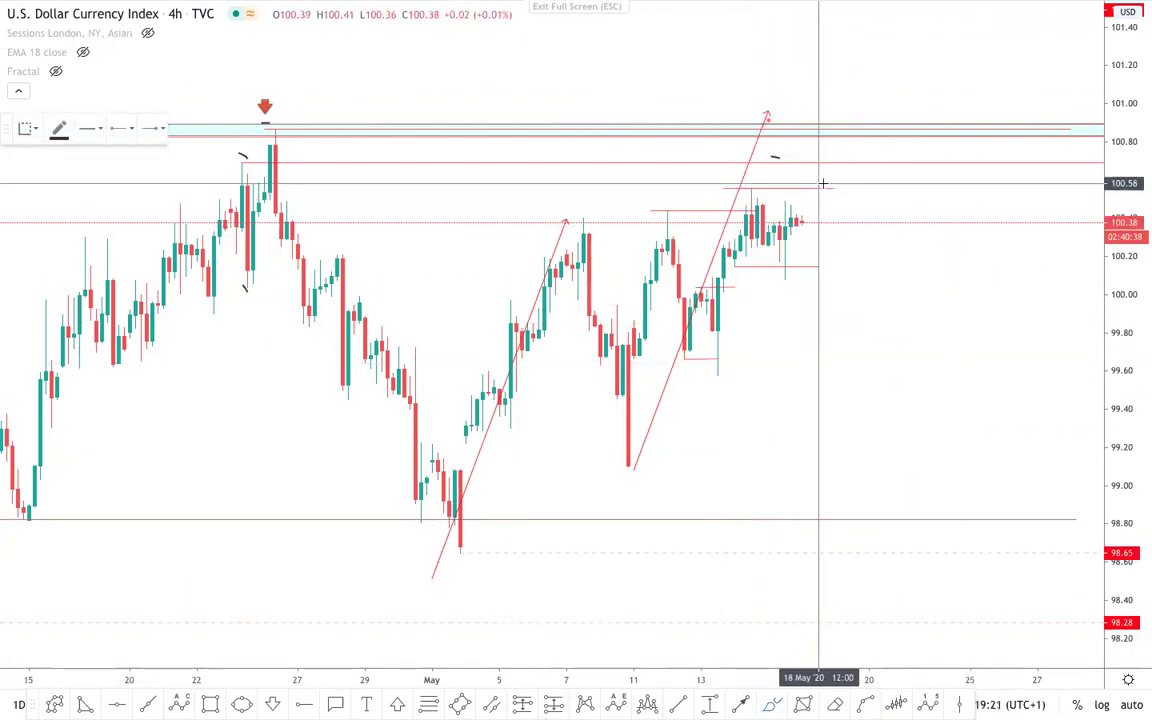
pyautogui.moveTo(823, 165)
pyautogui.mouseDown()
pyautogui.moveTo(836, 163)
pyautogui.moveTo(862, 318)
pyautogui.moveTo(920, 159)
pyautogui.moveTo(963, 275)
pyautogui.moveTo(987, 547)
pyautogui.mouseUp()
pyautogui.press('Delete')
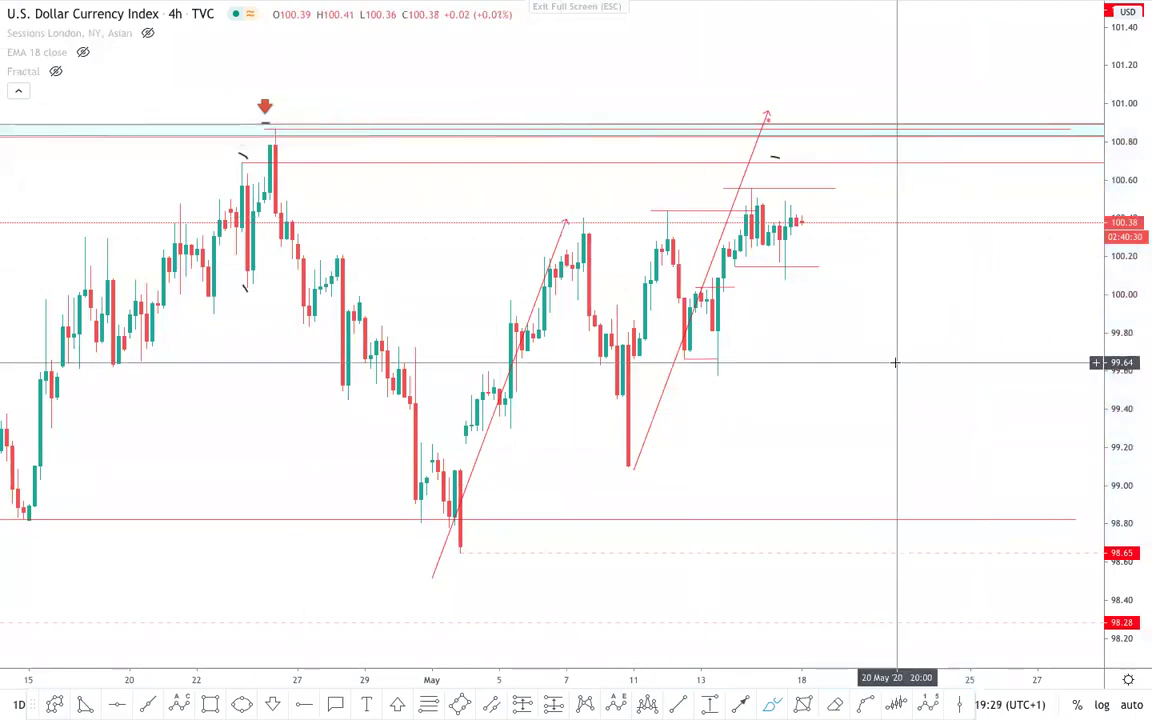
# - Delete the two rising arrows that mark the upward swings in May
pyautogui.scroll(2, 840, 373)
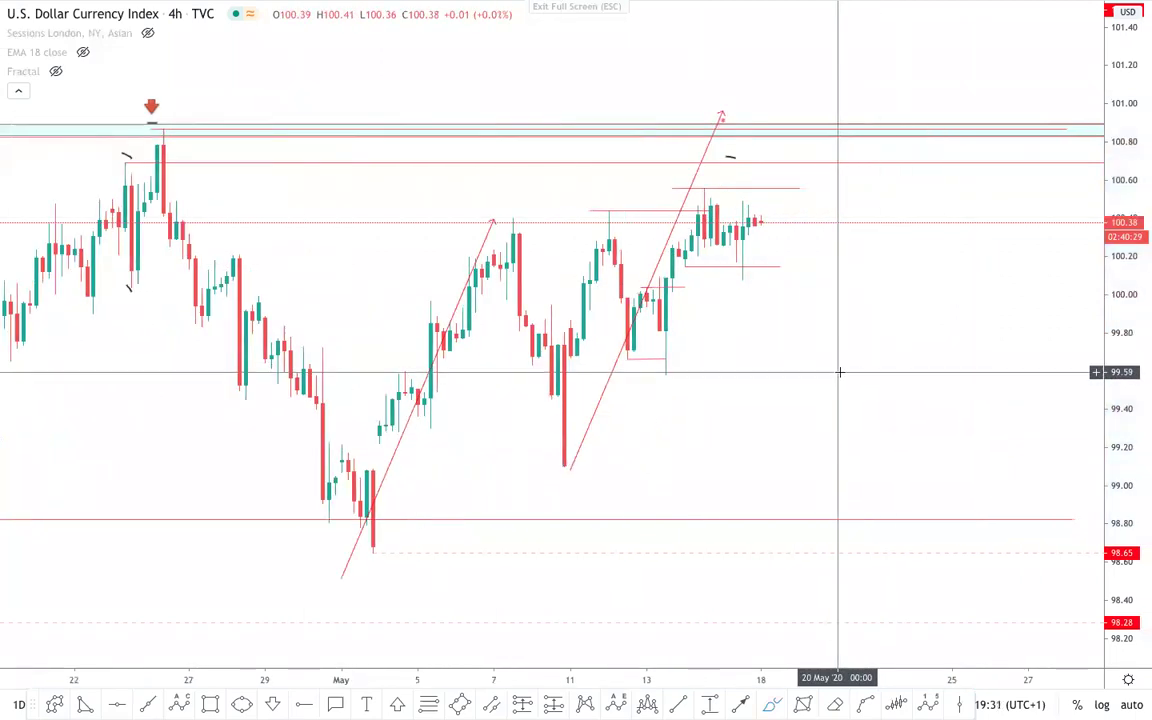
pyautogui.click(696, 175)
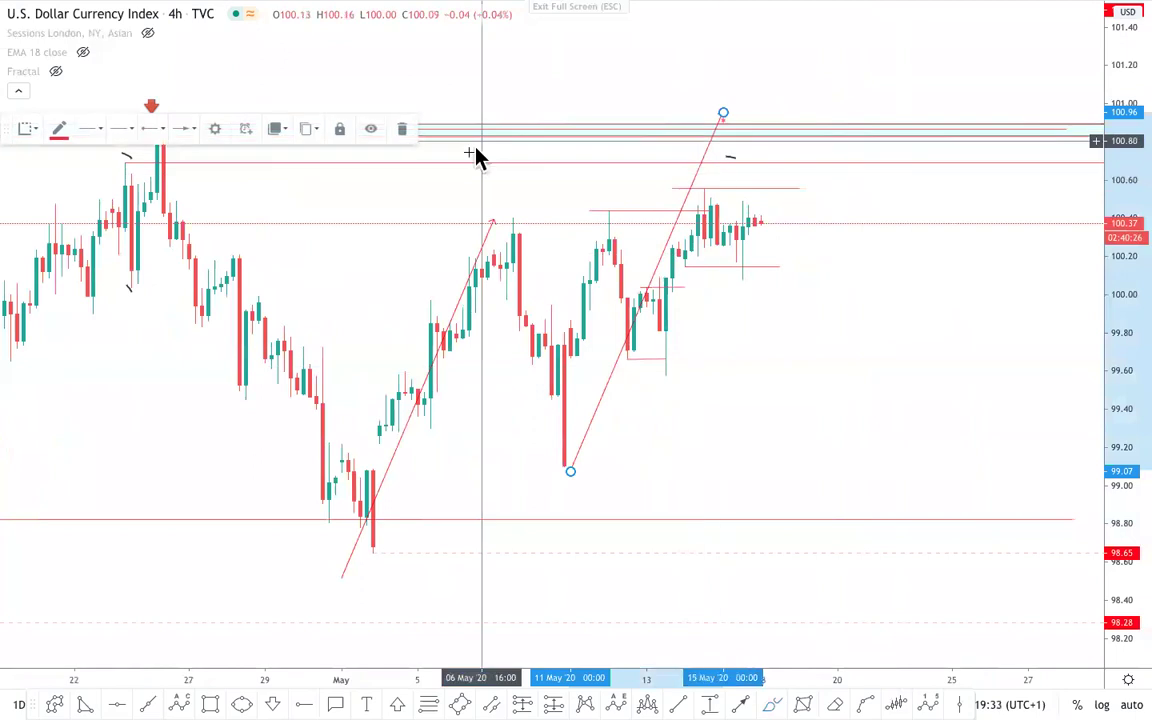
pyautogui.press('Delete')
pyautogui.click(487, 232)
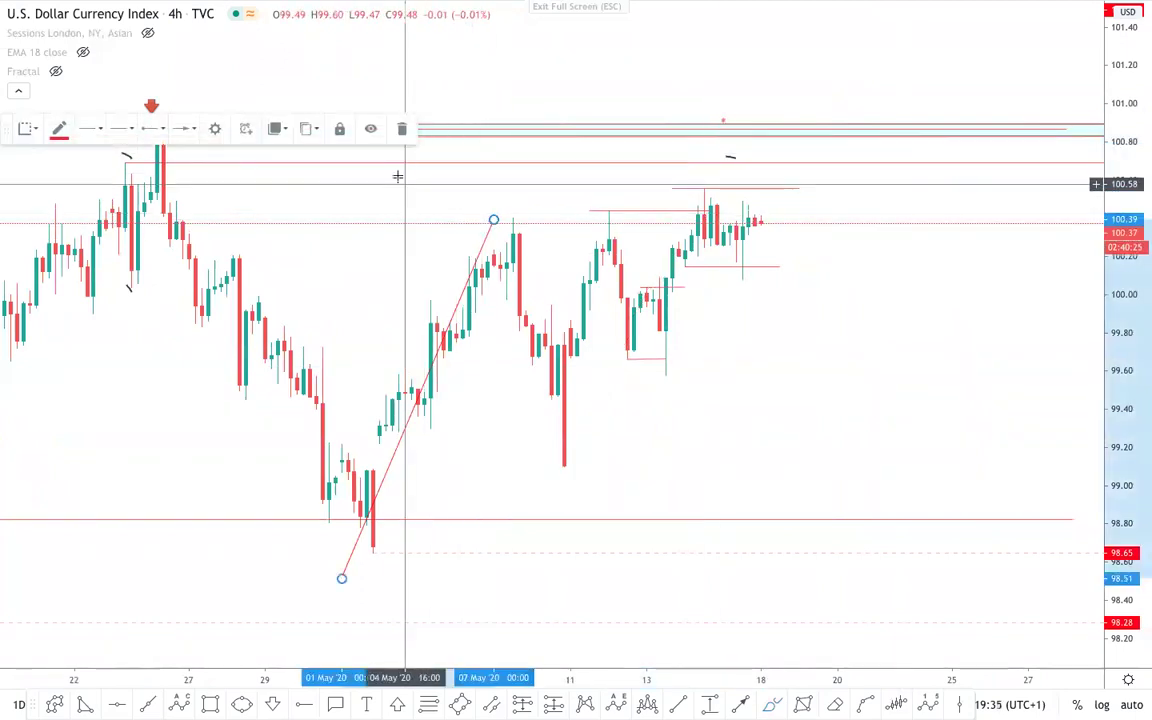
pyautogui.press('Delete')
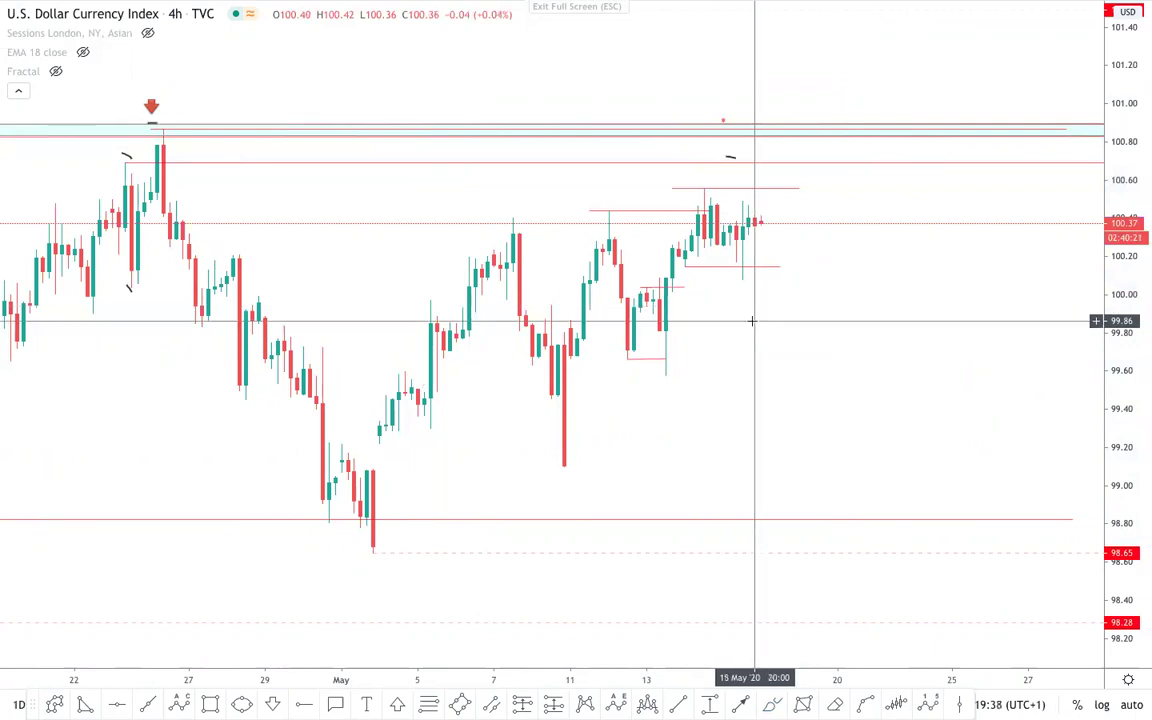
# - Draw an upper trend line from 99.97 on 28 April across the 7 May high to 100.93 on 20 May
pyautogui.scroll(-1, 794, 309)
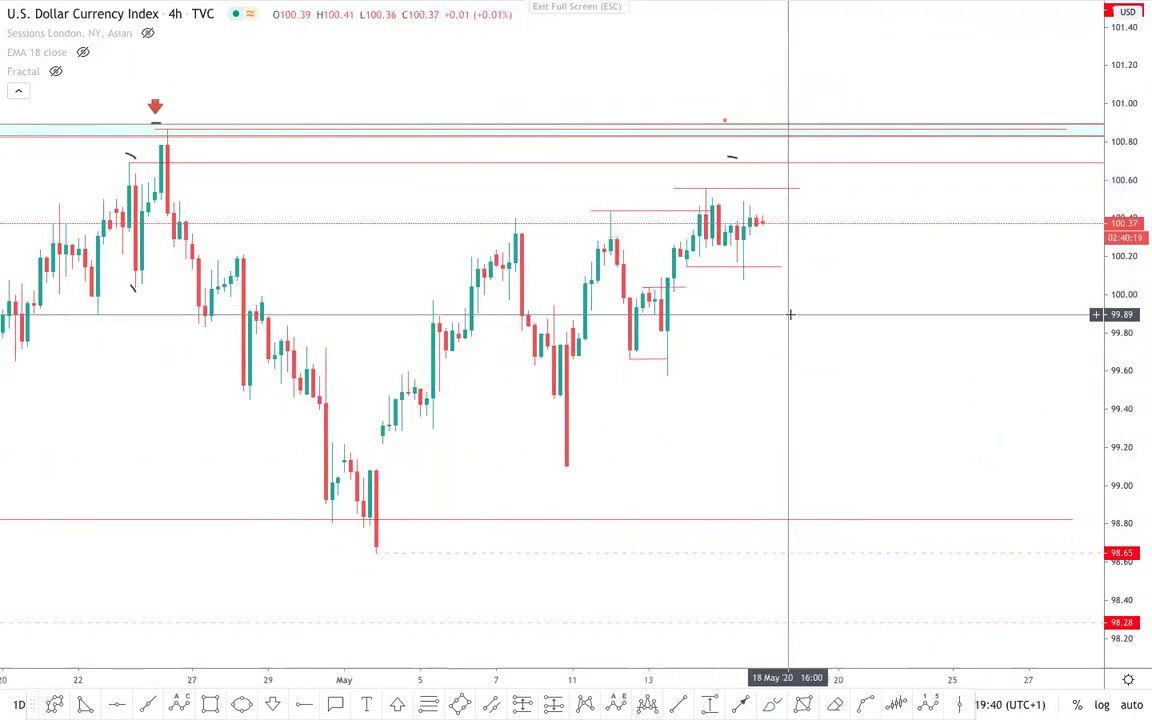
pyautogui.scroll(-2, 790, 318)
pyautogui.scroll(-4, 790, 325)
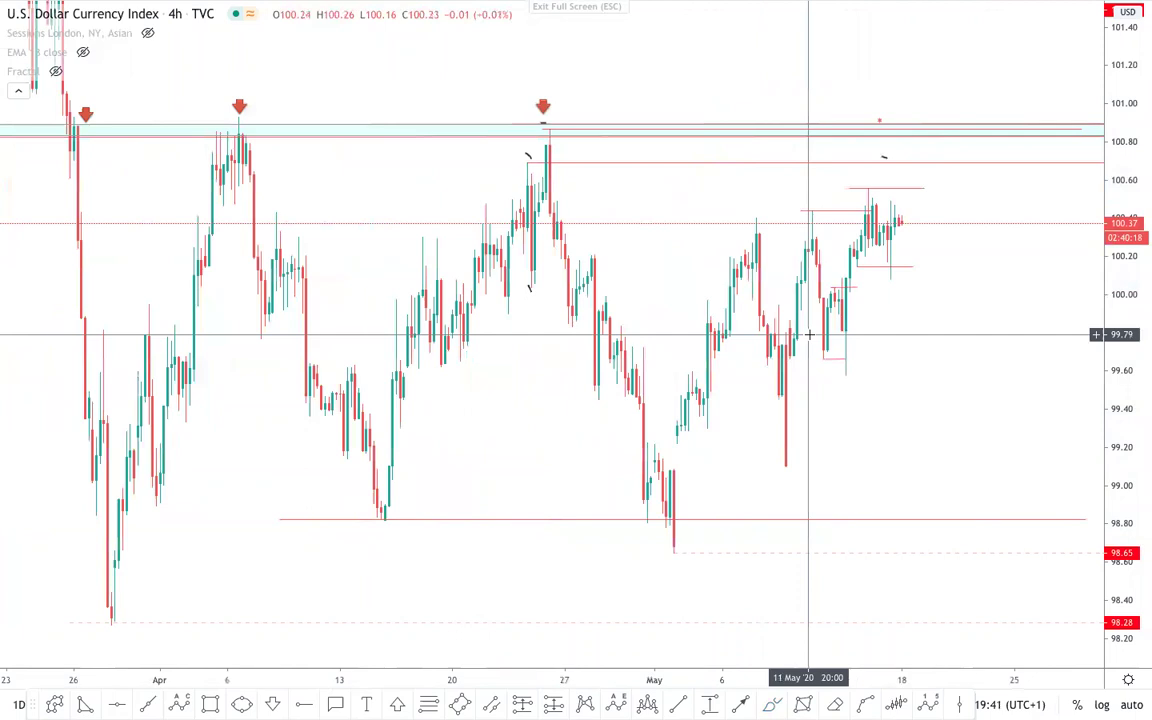
pyautogui.scroll(2, 442, 159)
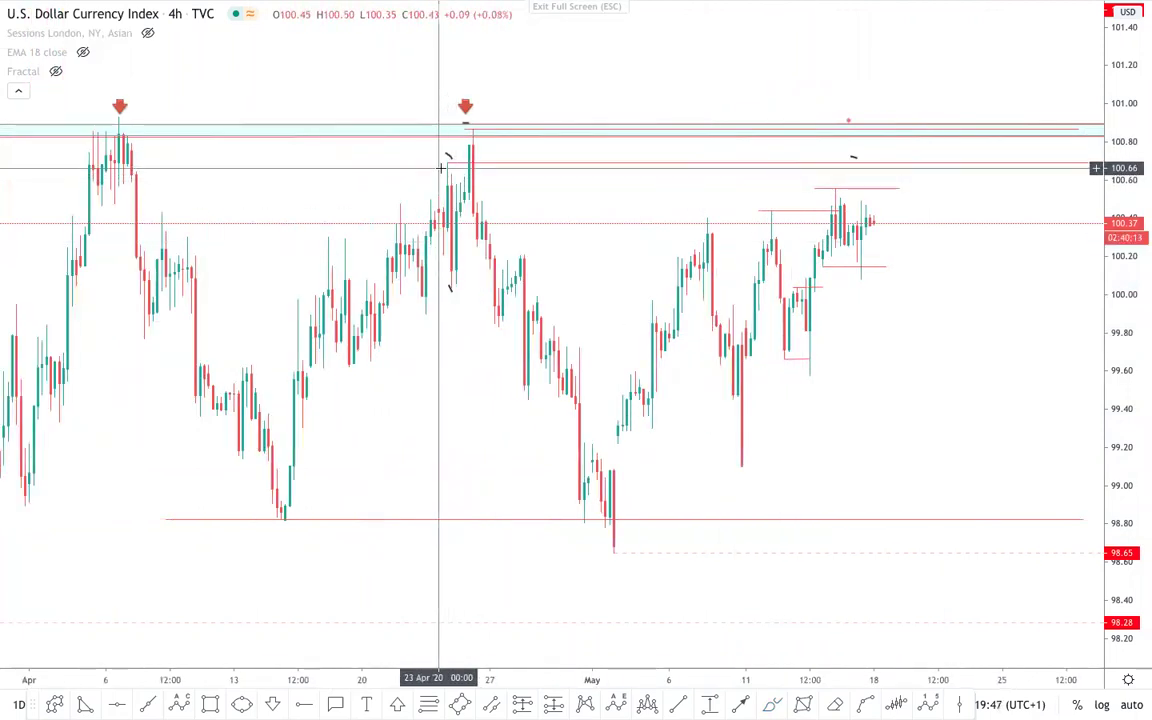
pyautogui.scroll(3, 684, 275)
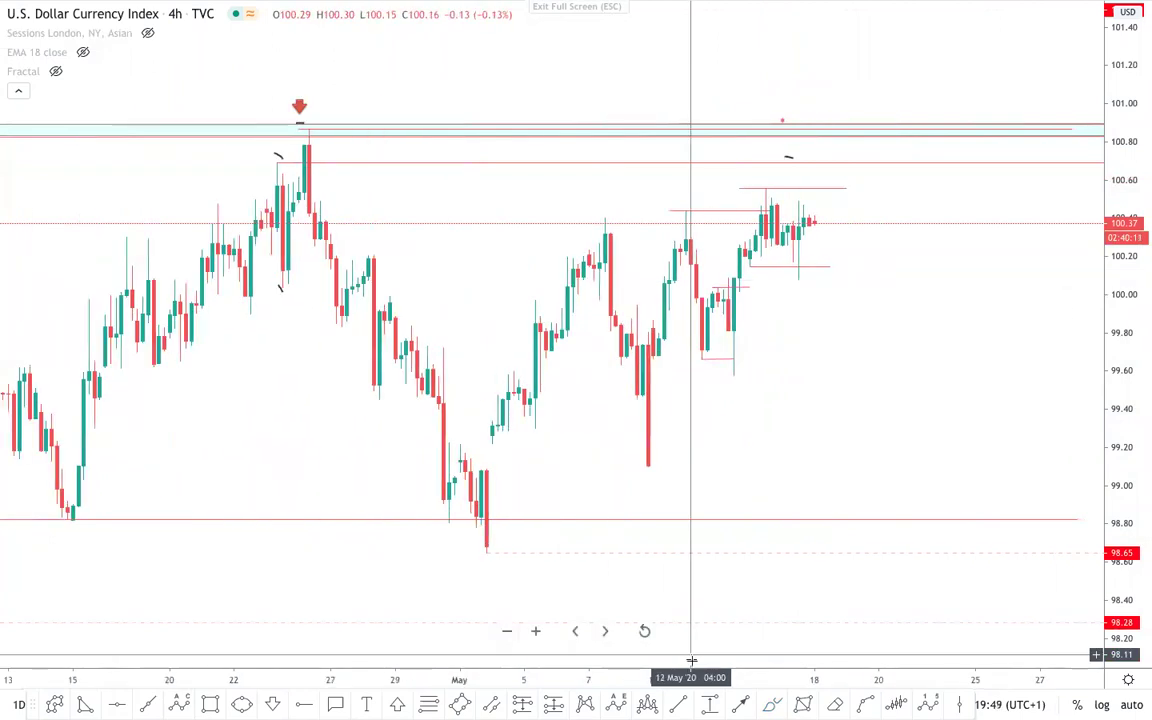
pyautogui.click(678, 704)
pyautogui.click(385, 300)
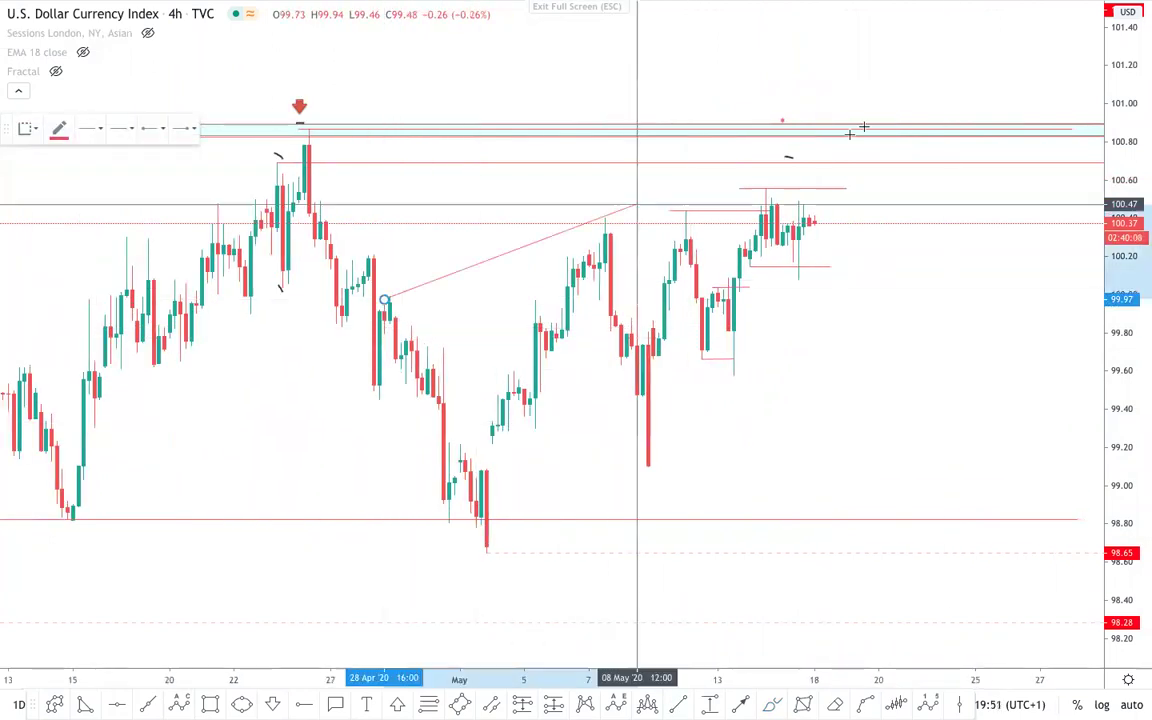
pyautogui.click(884, 117)
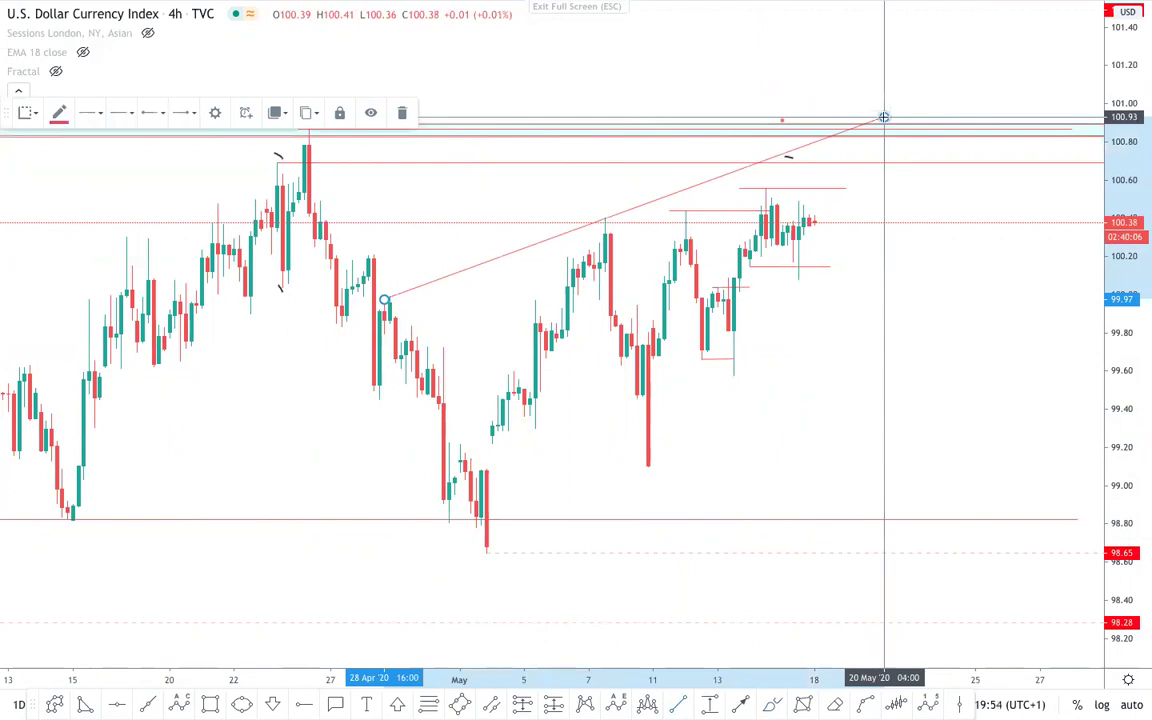
# - Draw a lower trend line from the low at 98.64 on 1 May along the 11 May low to 100.21 on 27 May
pyautogui.click(486, 554)
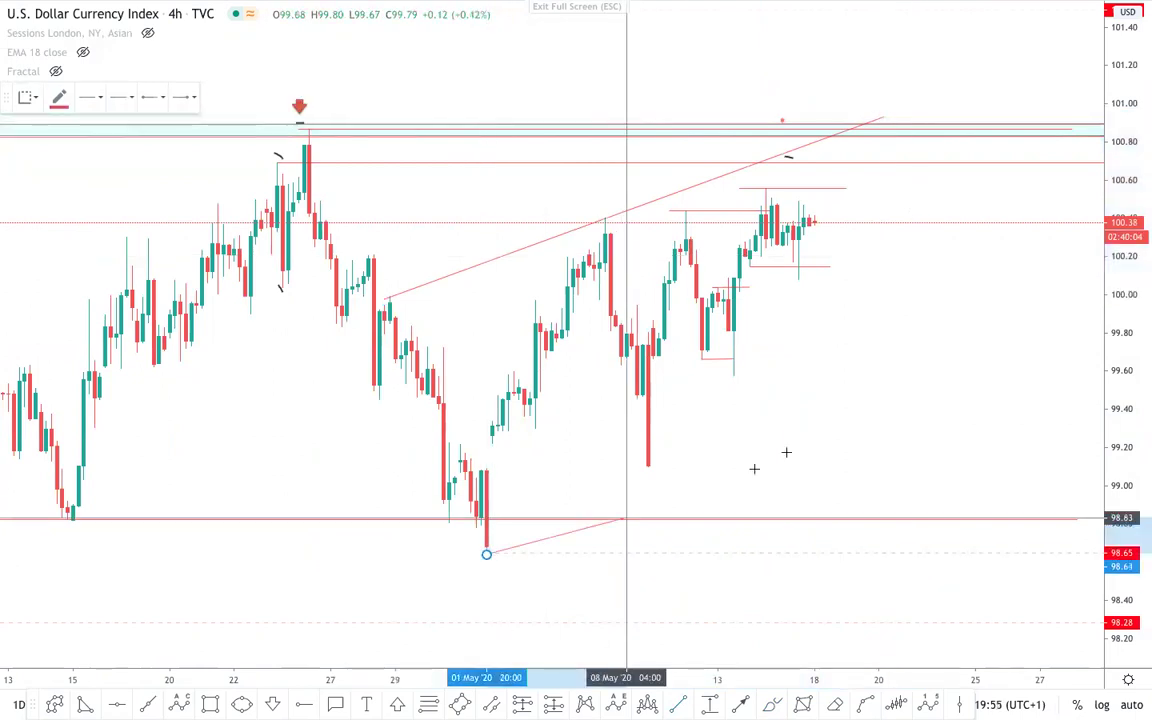
pyautogui.click(1046, 257)
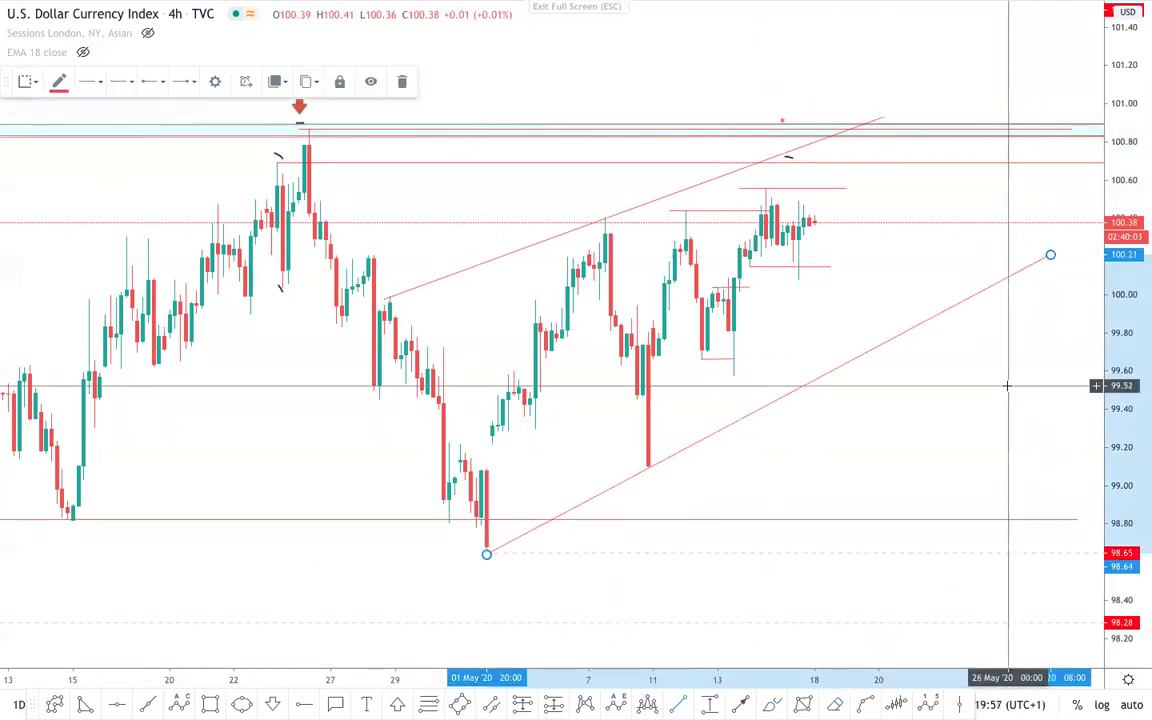
pyautogui.click(993, 378)
pyautogui.scroll(1, 993, 378)
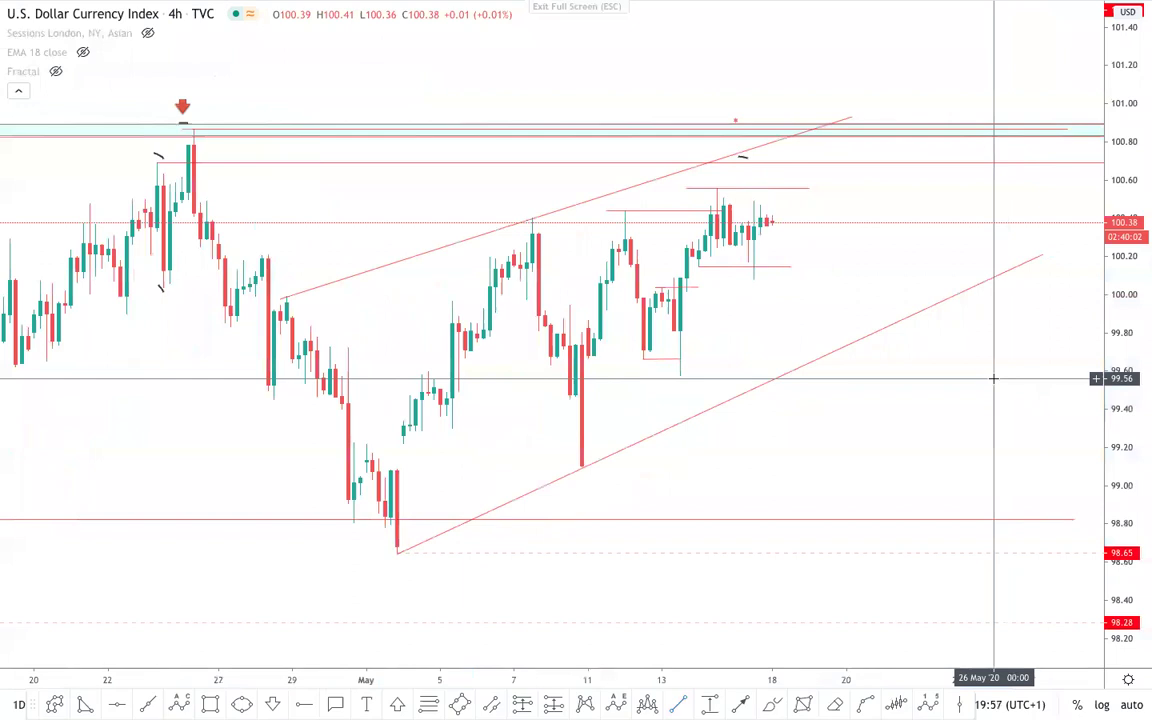
# - Delete the upper trend line that runs from the 28 April high
pyautogui.click(680, 176)
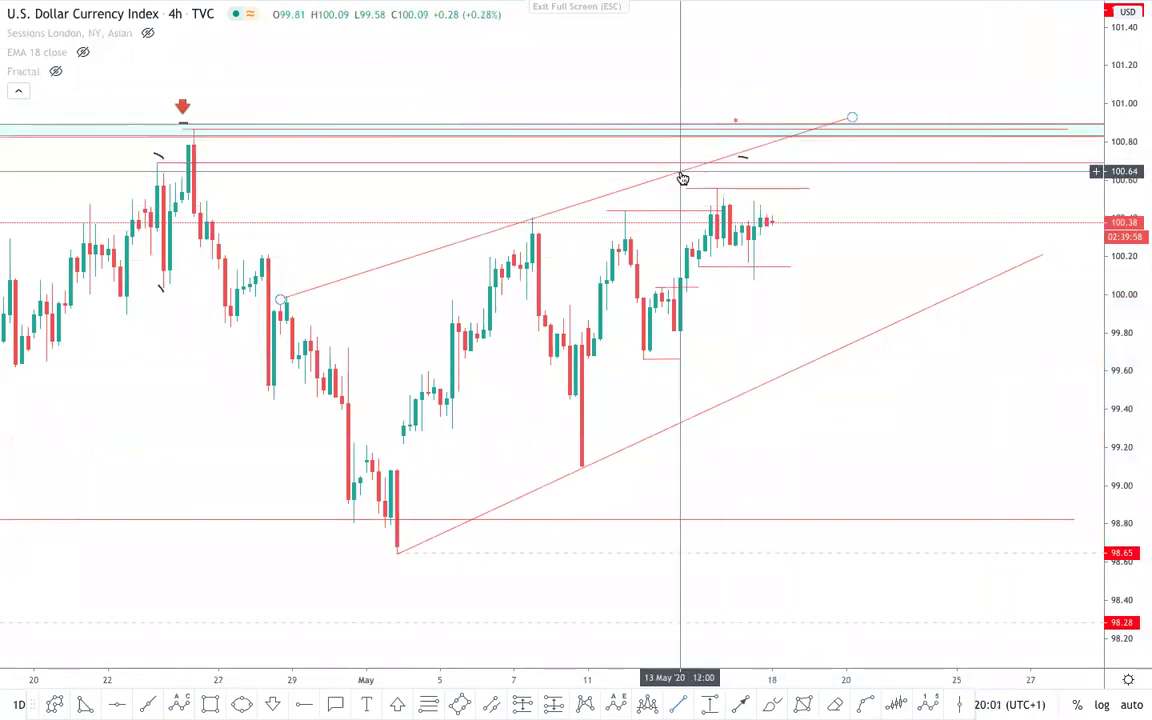
pyautogui.click(404, 82)
pyautogui.click(985, 282)
# - Clone the horizontal level at 100.44 and place the copy at the 7 May high at about 100.40
pyautogui.moveTo(1136, 435); pyautogui.dragTo(1128, 297)
pyautogui.scroll(2, 848, 231)
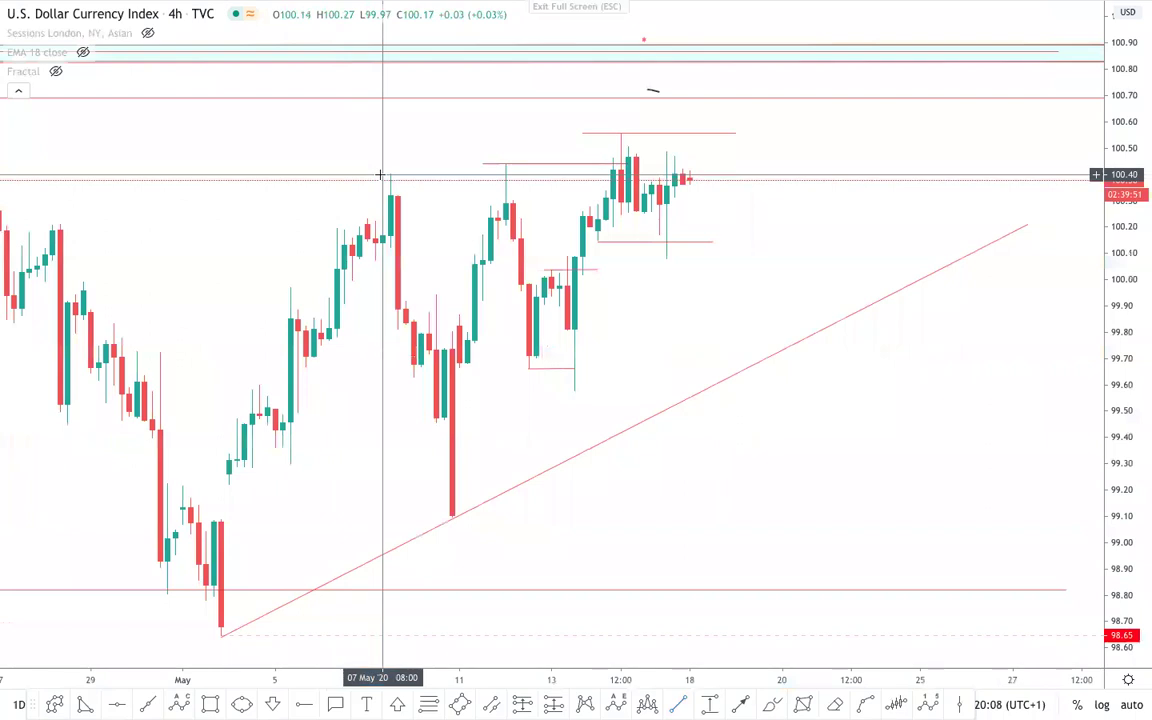
pyautogui.click(527, 165)
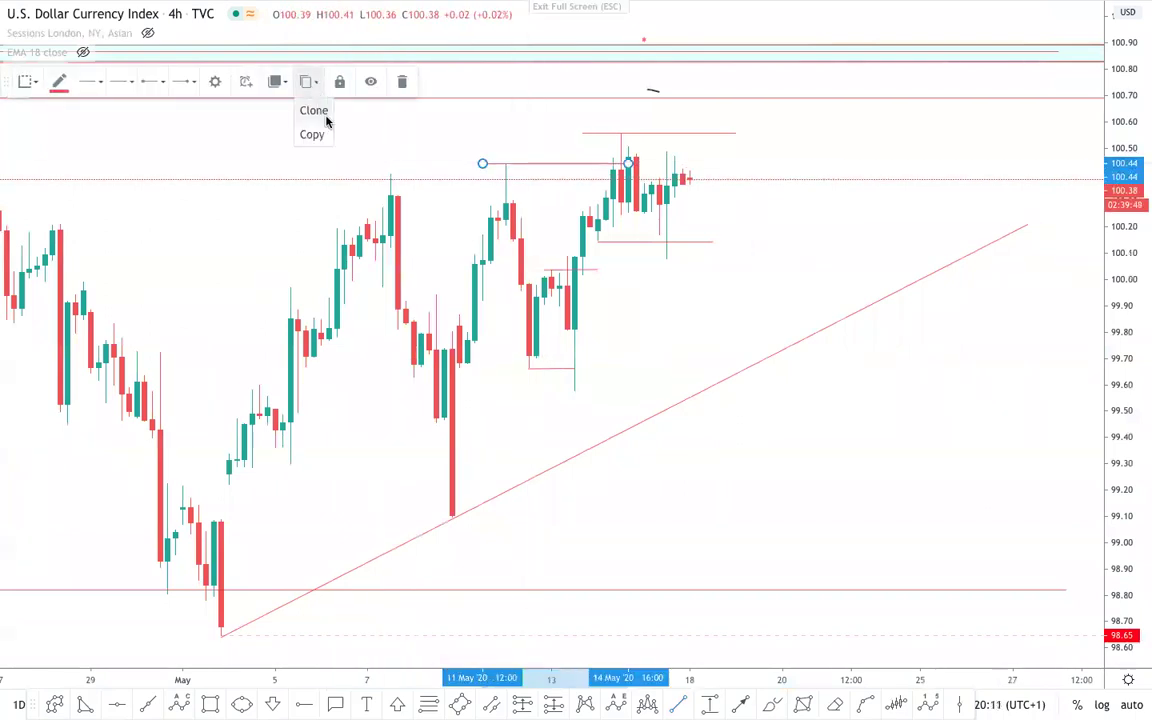
pyautogui.click(324, 119)
pyautogui.moveTo(529, 170)
pyautogui.mouseDown()
pyautogui.moveTo(437, 163)
pyautogui.moveTo(519, 134)
pyautogui.moveTo(423, 176)
pyautogui.mouseUp()
pyautogui.click(342, 166)
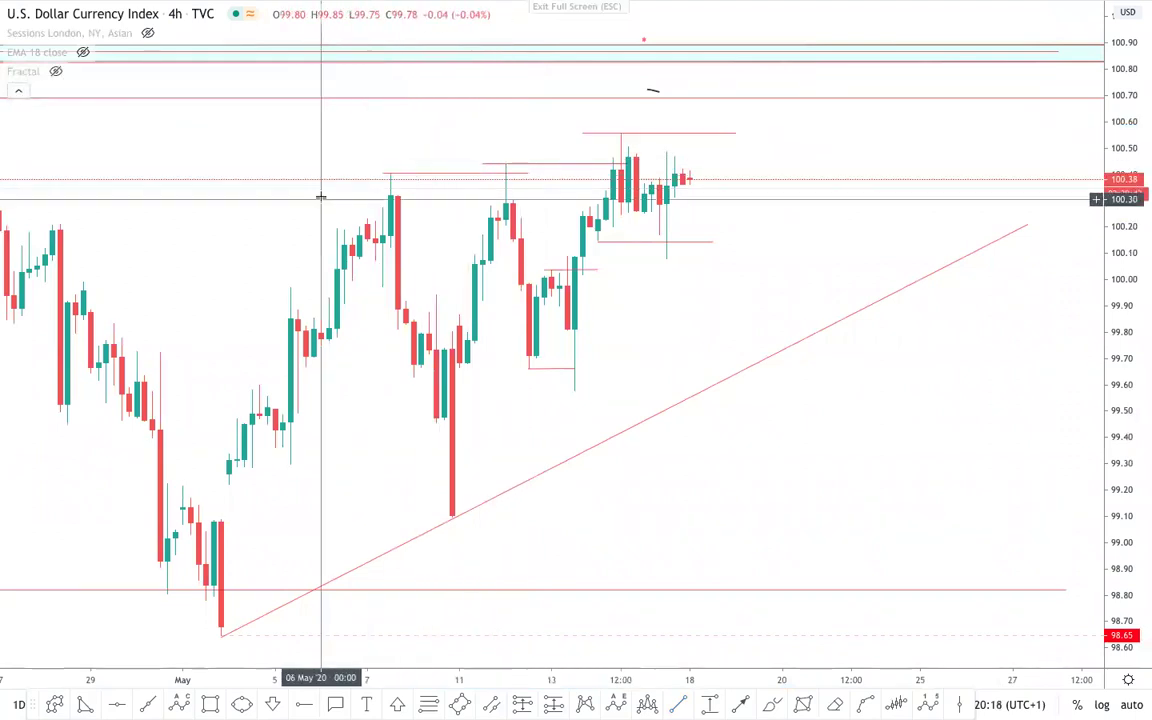
# - Try to project a ghost-feed path from about 100.67 on 18 May down to 100.56 and back up to 100.69
pyautogui.moveTo(843, 450); pyautogui.dragTo(879, 432)
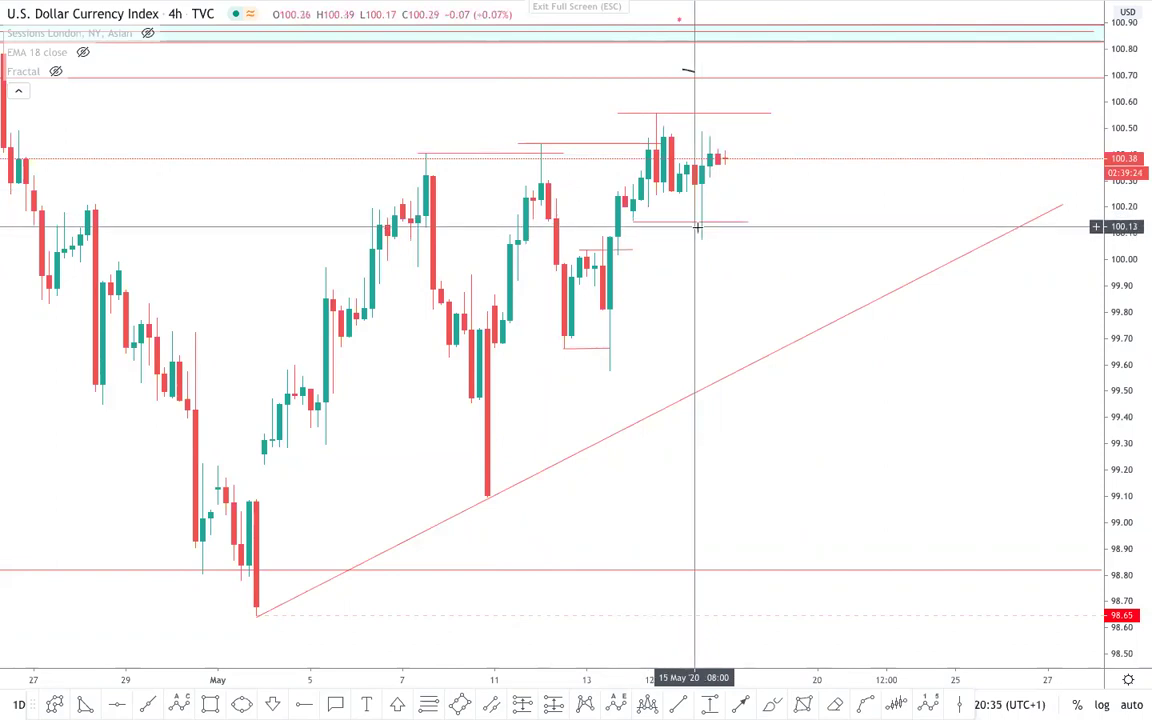
pyautogui.moveTo(1139, 437); pyautogui.dragTo(1139, 383)
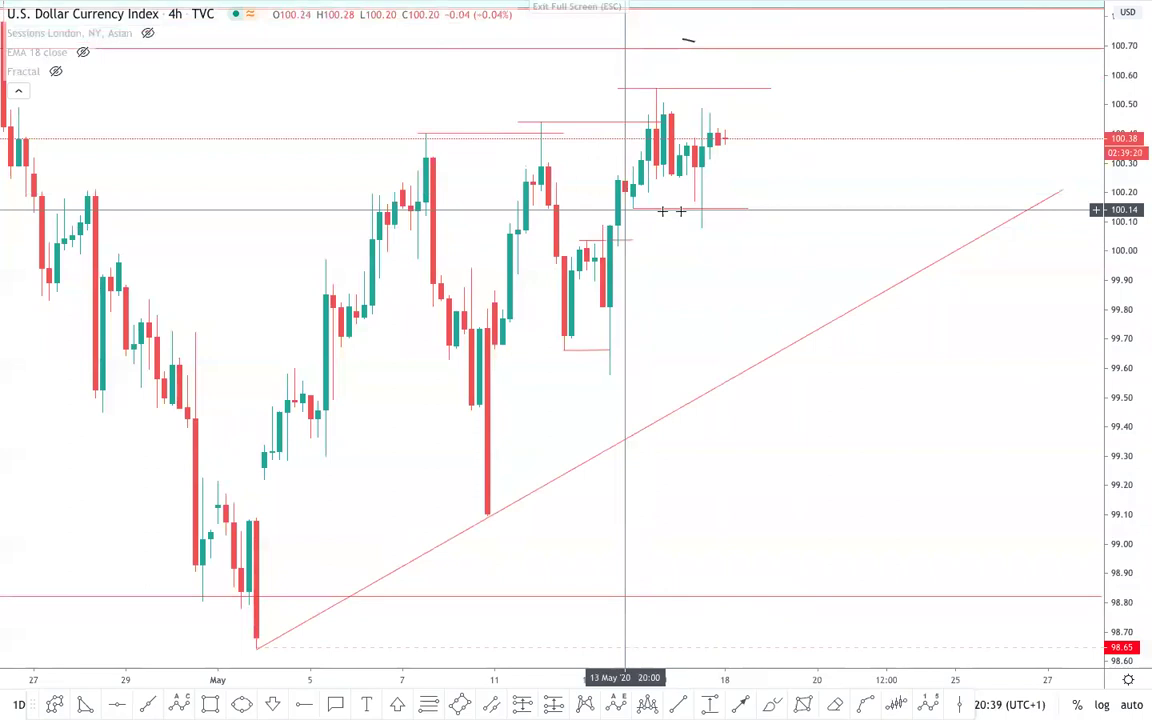
pyautogui.moveTo(694, 265); pyautogui.dragTo(708, 310)
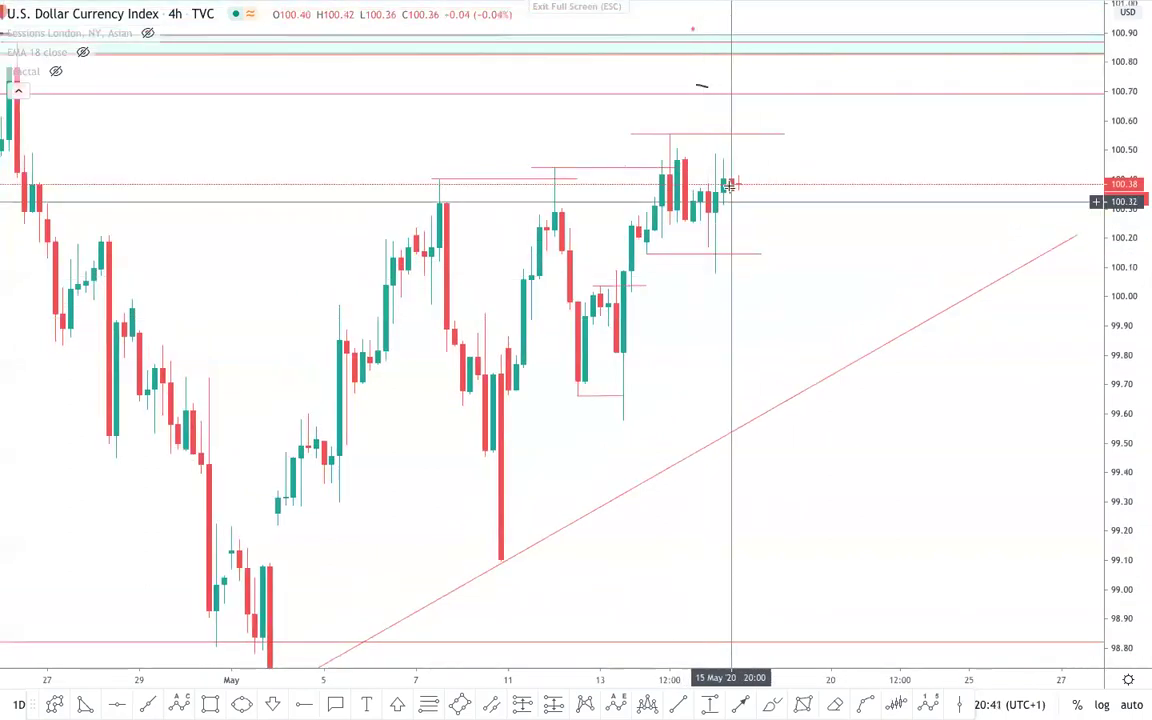
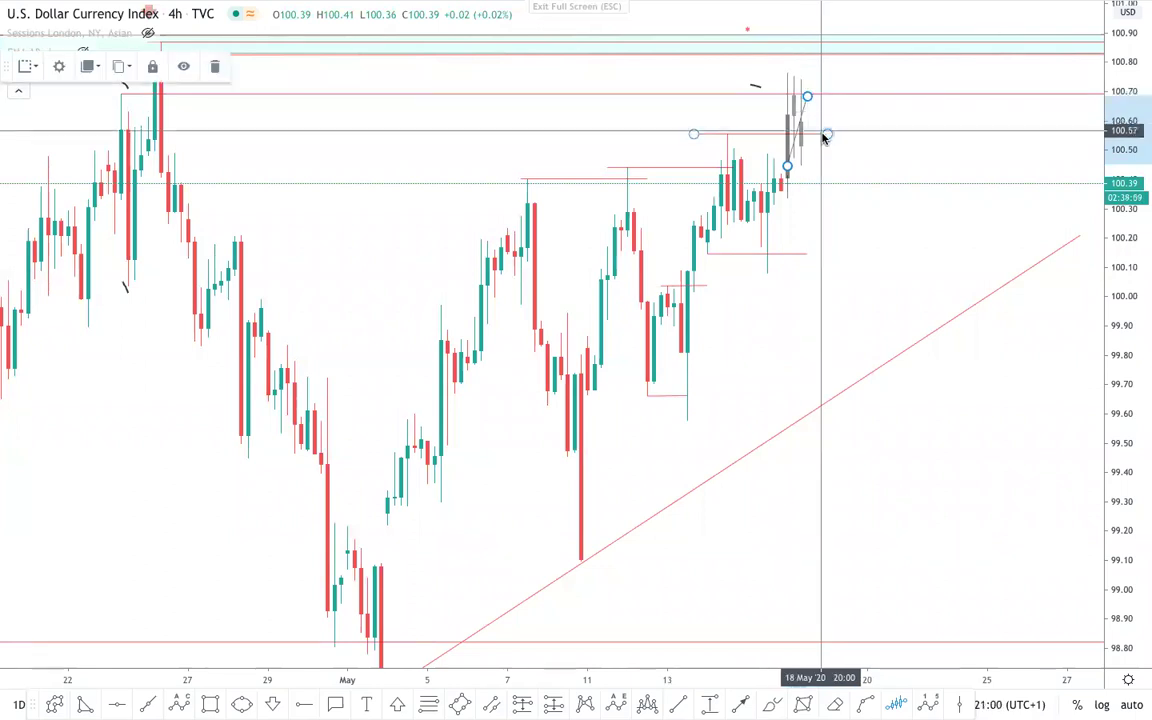
pyautogui.click(807, 99)
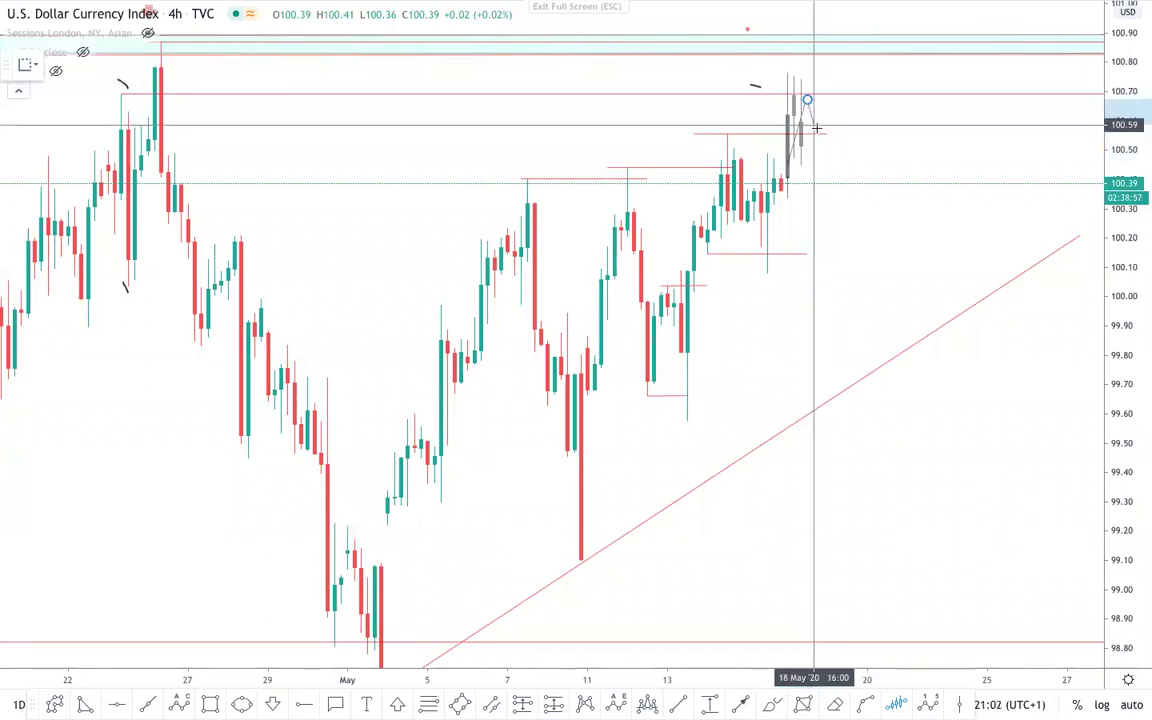
pyautogui.click(815, 133)
pyautogui.click(821, 127)
pyautogui.click(834, 95)
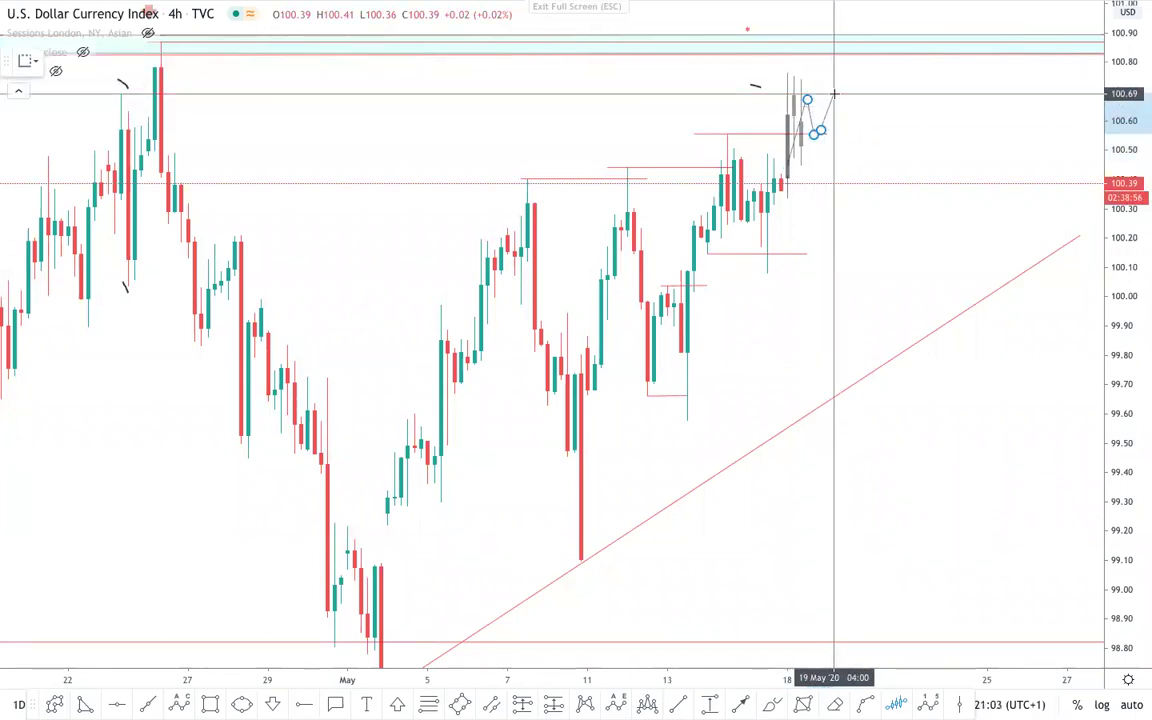
pyautogui.click(893, 345)
pyautogui.click(893, 348)
pyautogui.press('Delete')
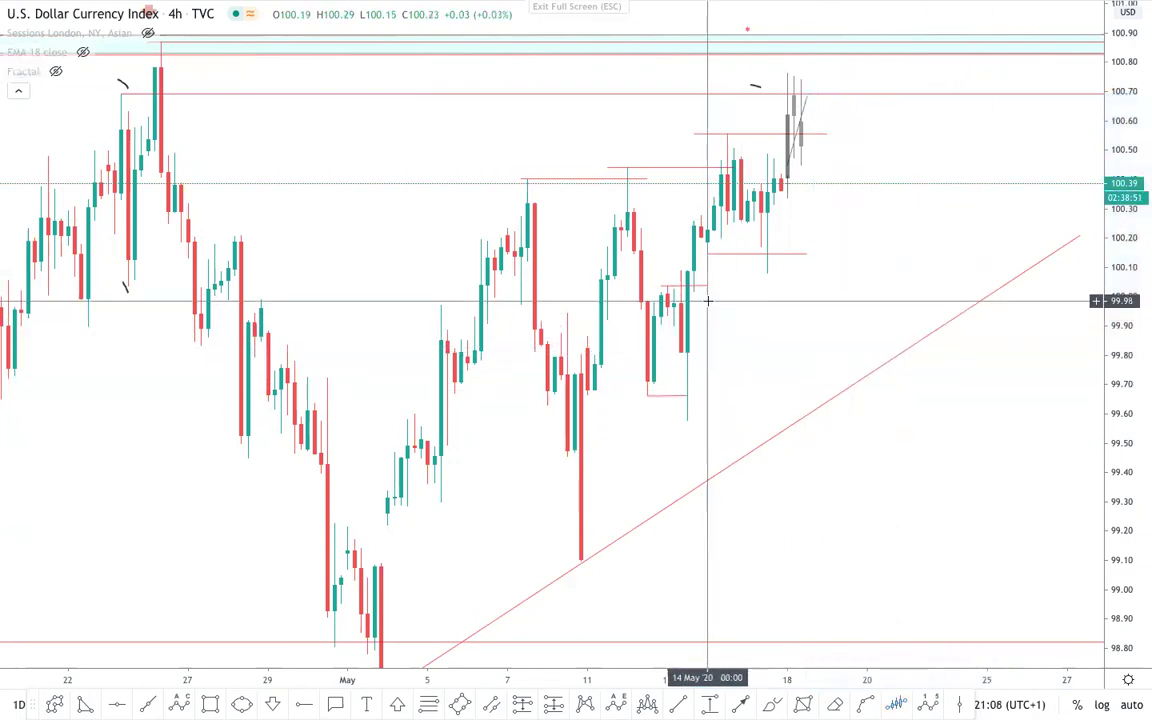
# - Delete the grey ghost-feed candles projected above the latest price on 18 May
pyautogui.scroll(1, 821, 263)
pyautogui.rightClick(820, 263)
pyautogui.click(885, 203)
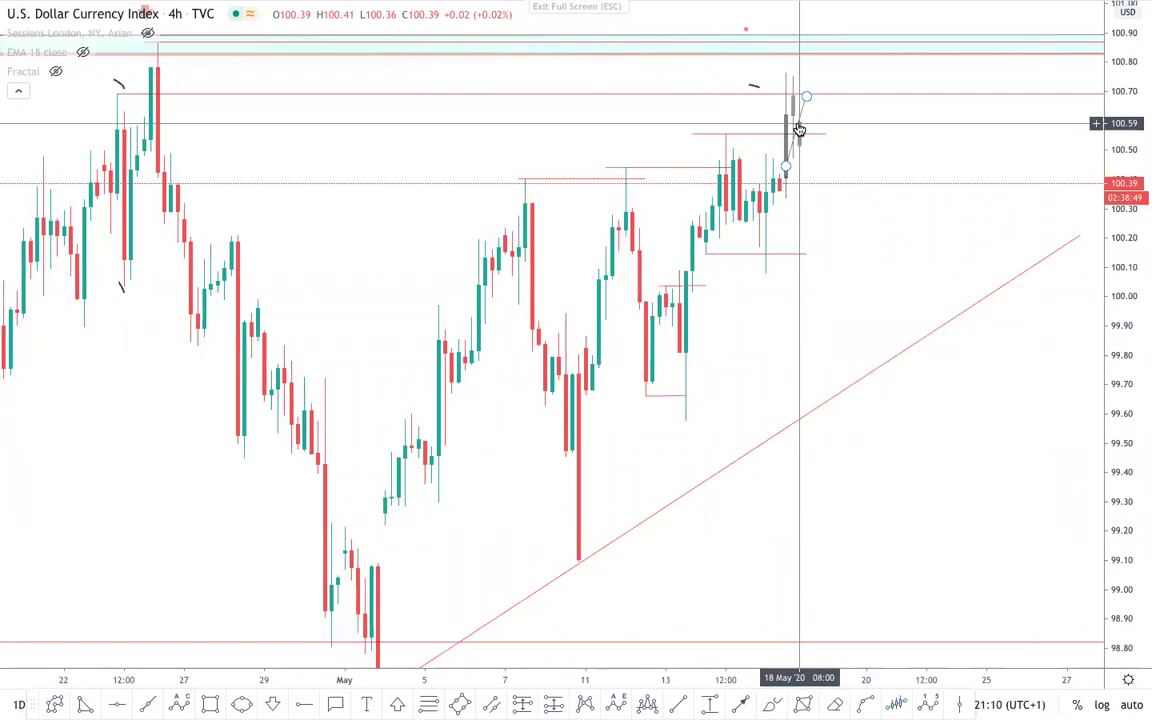
pyautogui.click(214, 57)
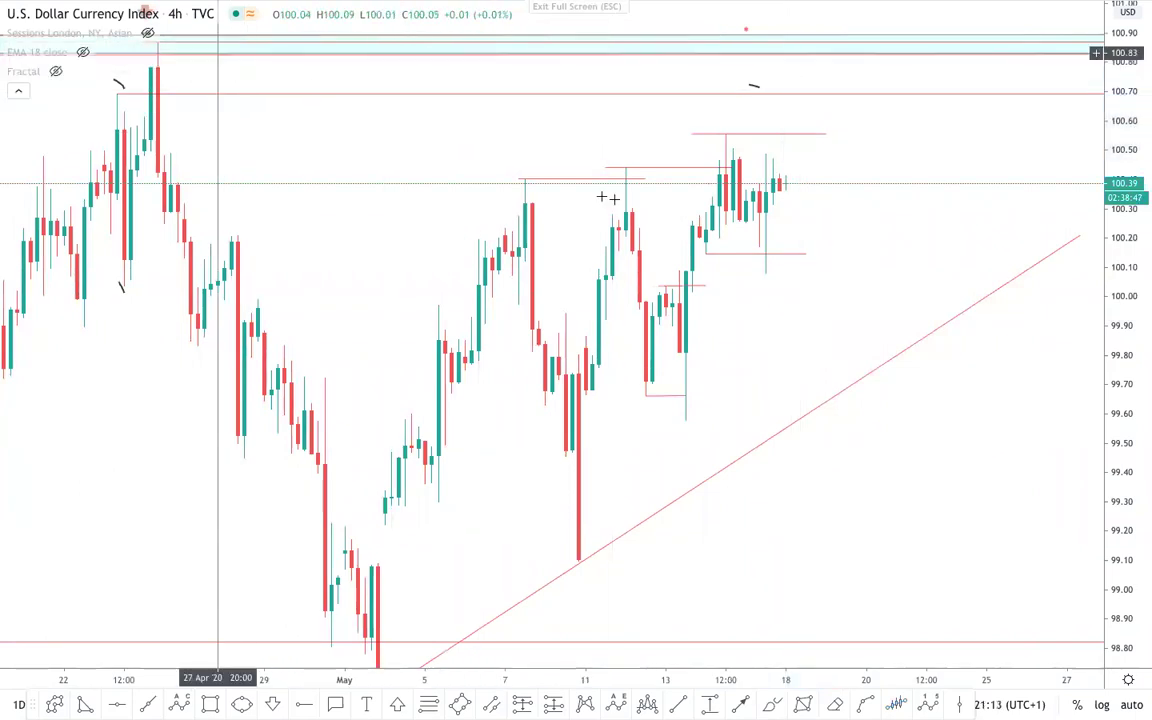
# - Switch the chart to the 1-hour timeframe and bring the May swings and marked levels into view
pyautogui.scroll(-1, 944, 196)
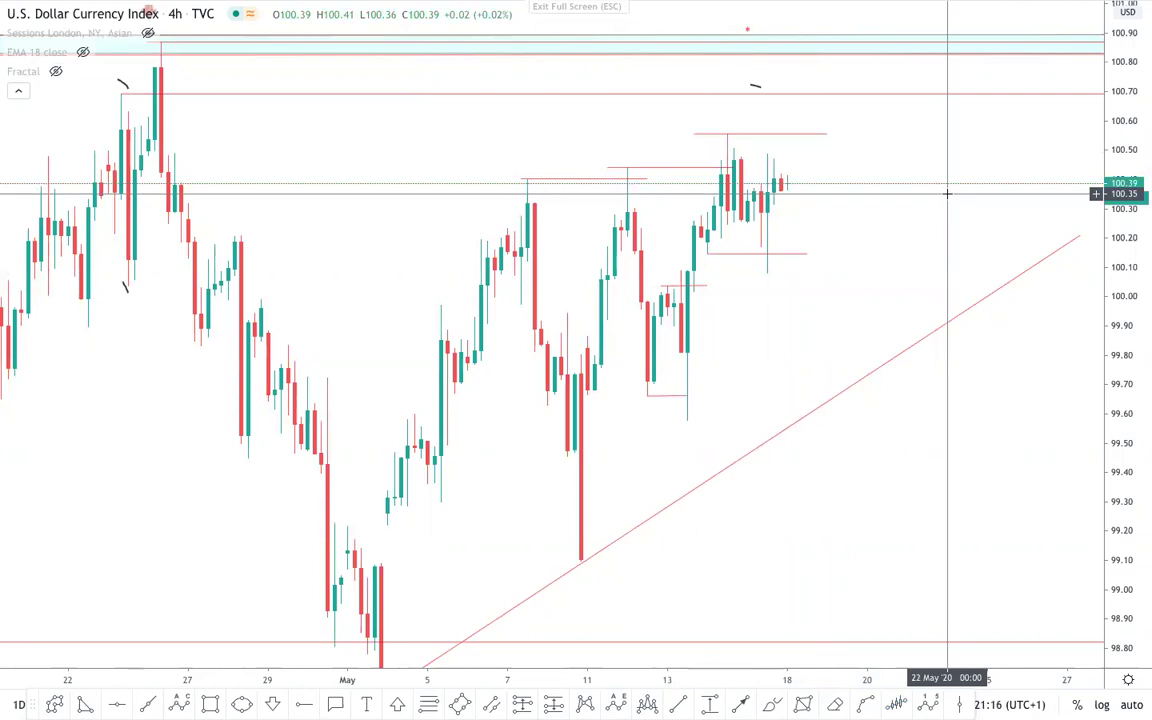
pyautogui.write('1H')
pyautogui.press('Return')
pyautogui.scroll(-5, 936, 191)
pyautogui.scroll(4, 936, 245)
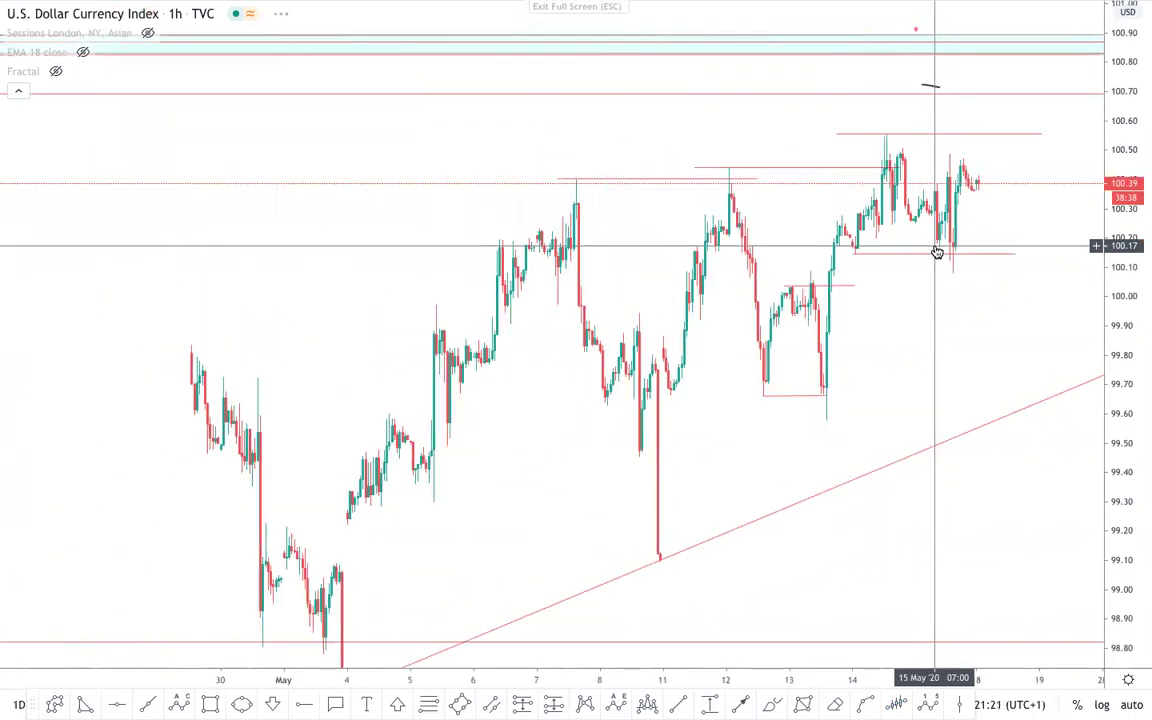
pyautogui.moveTo(944, 316); pyautogui.dragTo(818, 363)
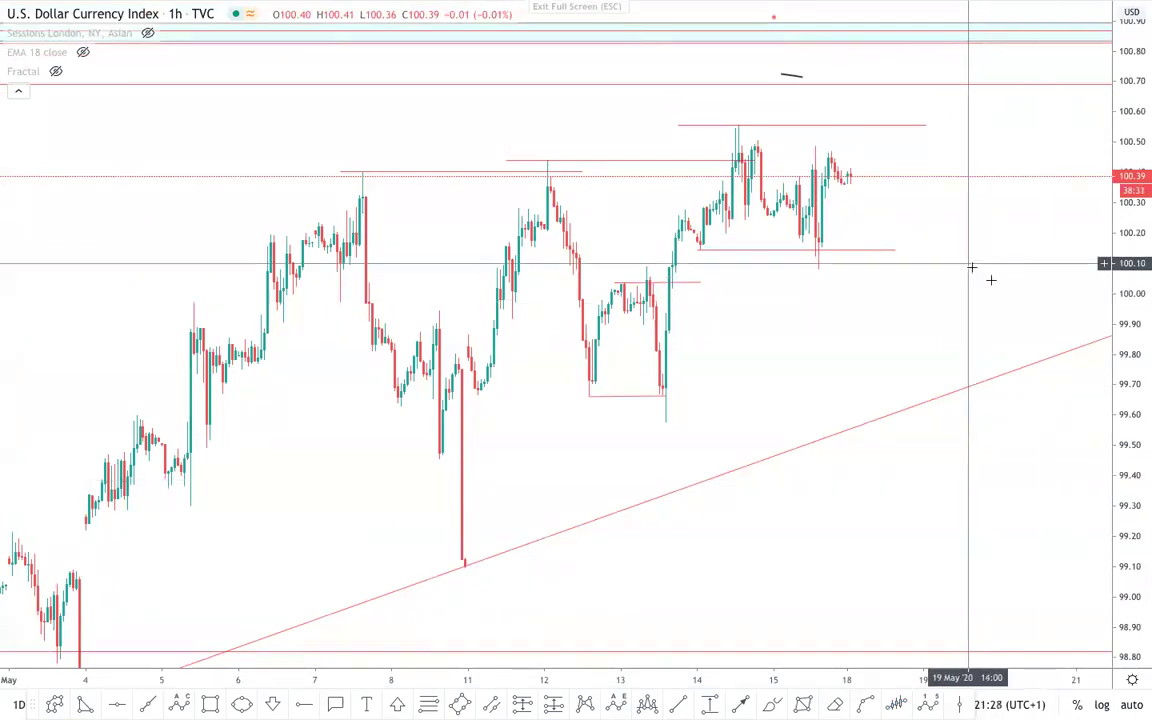
# - Clone the horizontal level at 100.14 and place the copy at the 15 May low at about 100.08
pyautogui.scroll(1, 956, 286)
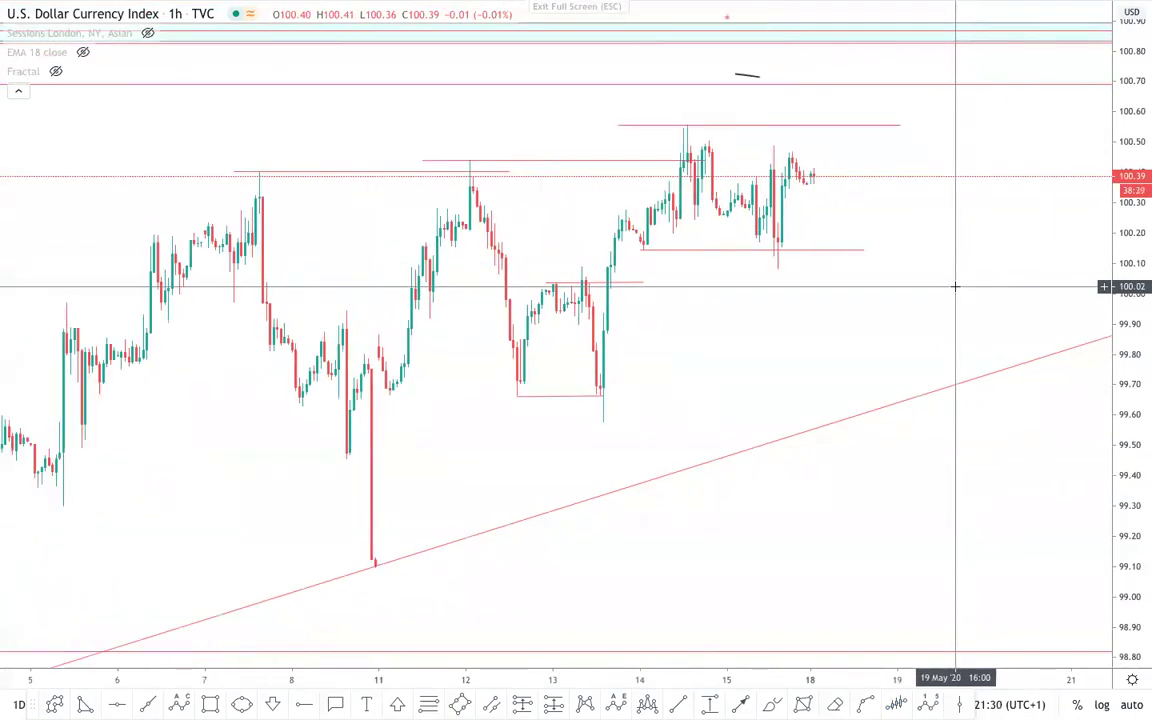
pyautogui.scroll(-2, 955, 286)
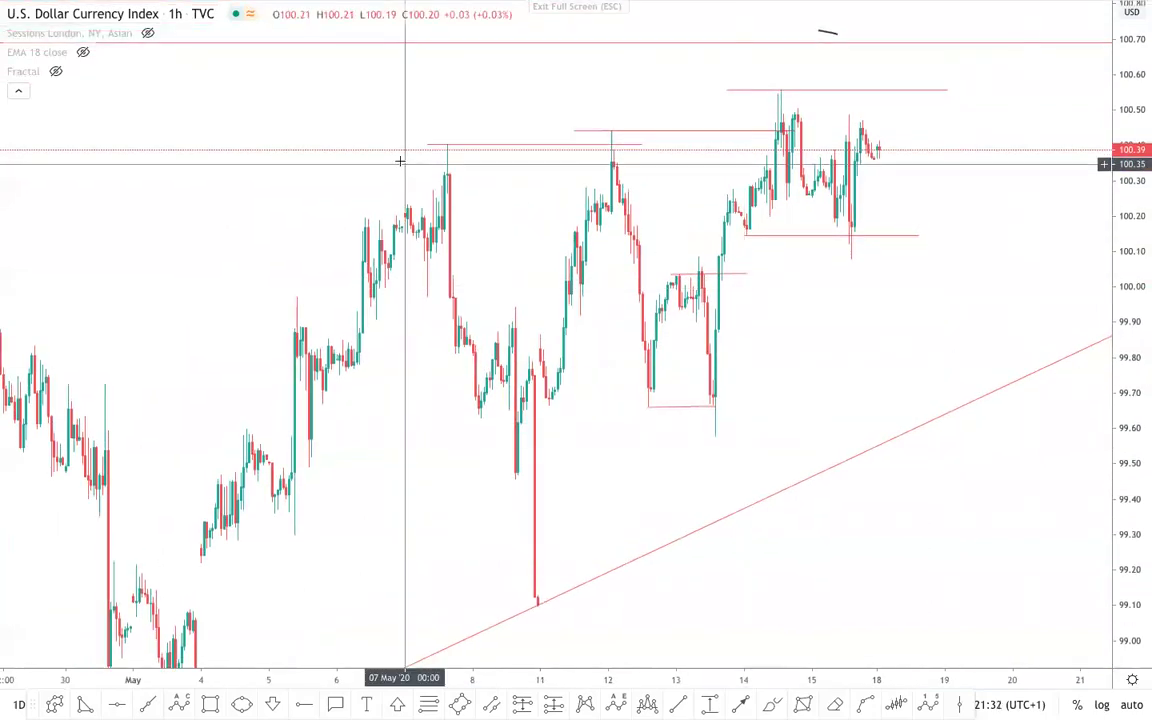
pyautogui.moveTo(815, 366); pyautogui.dragTo(756, 349)
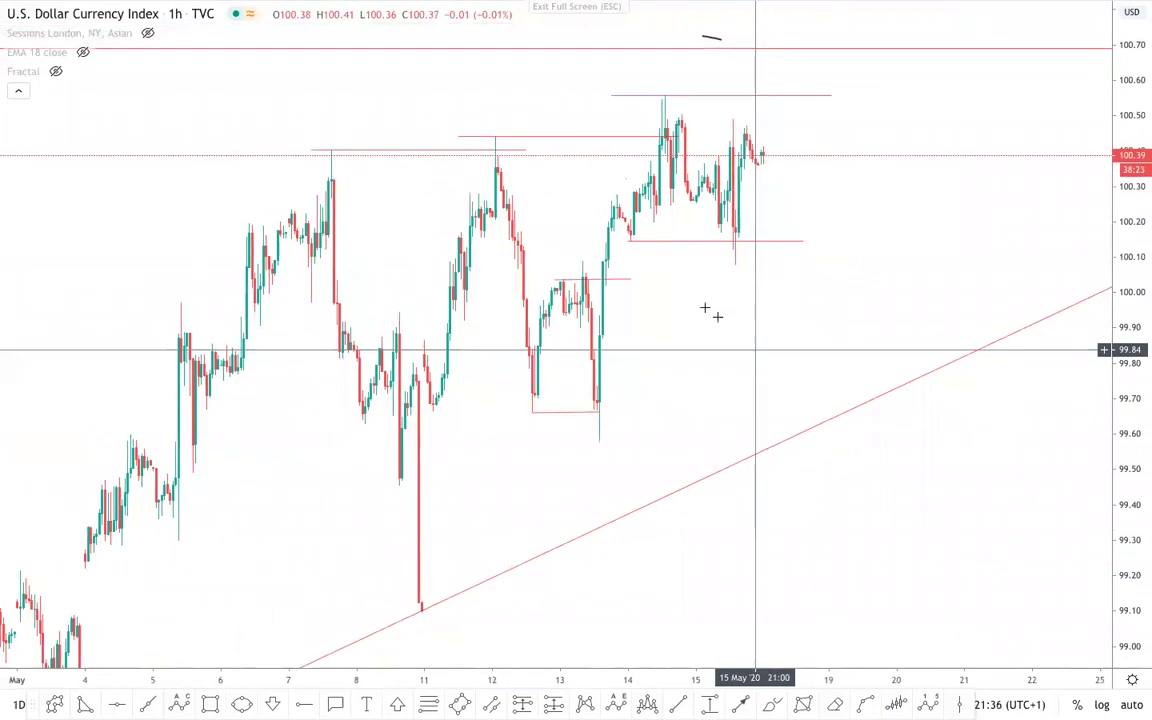
pyautogui.click(710, 245)
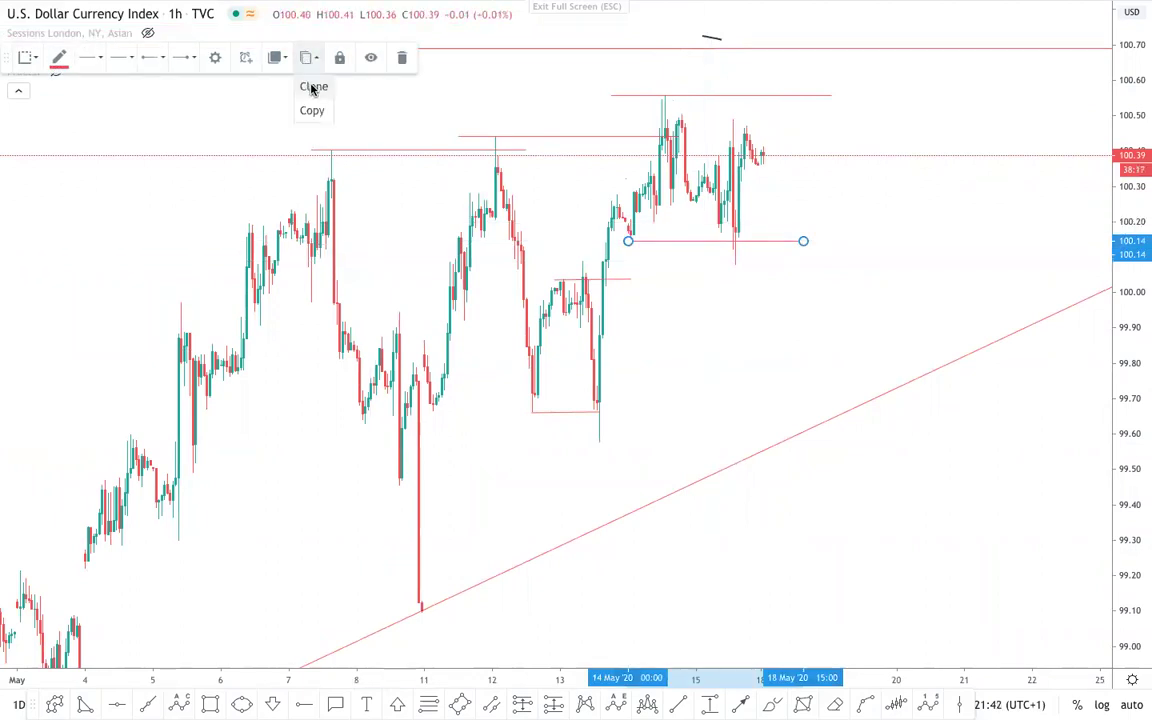
pyautogui.click(311, 88)
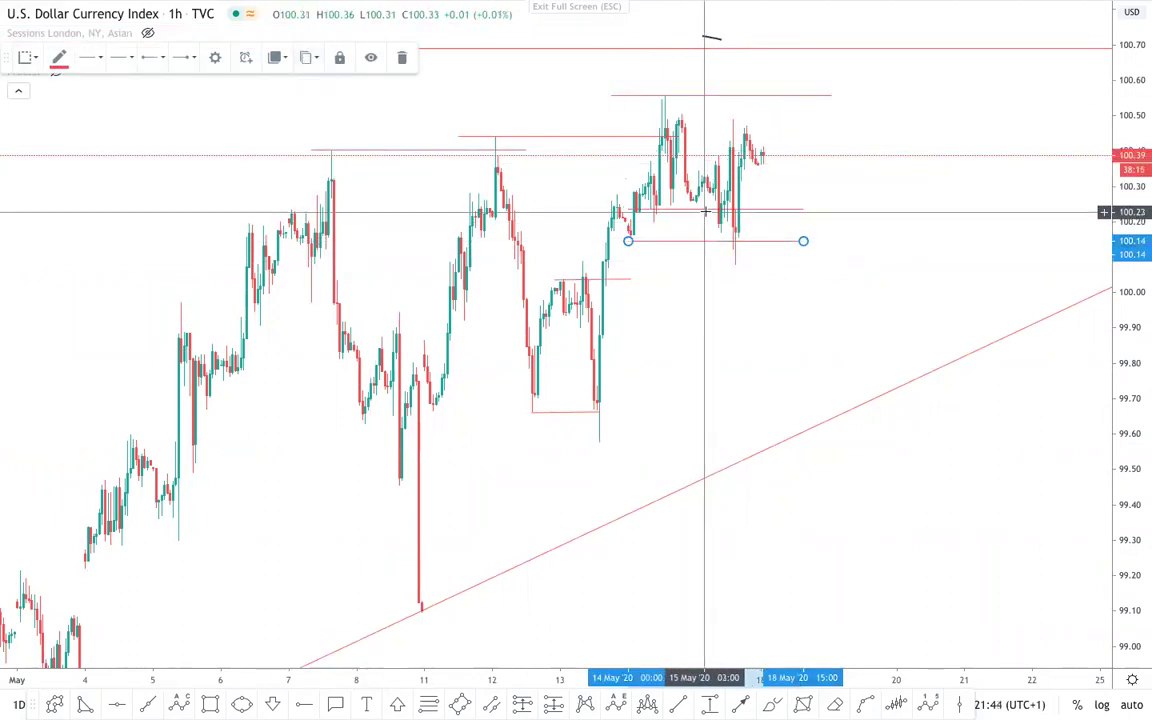
pyautogui.moveTo(716, 232); pyautogui.dragTo(777, 263)
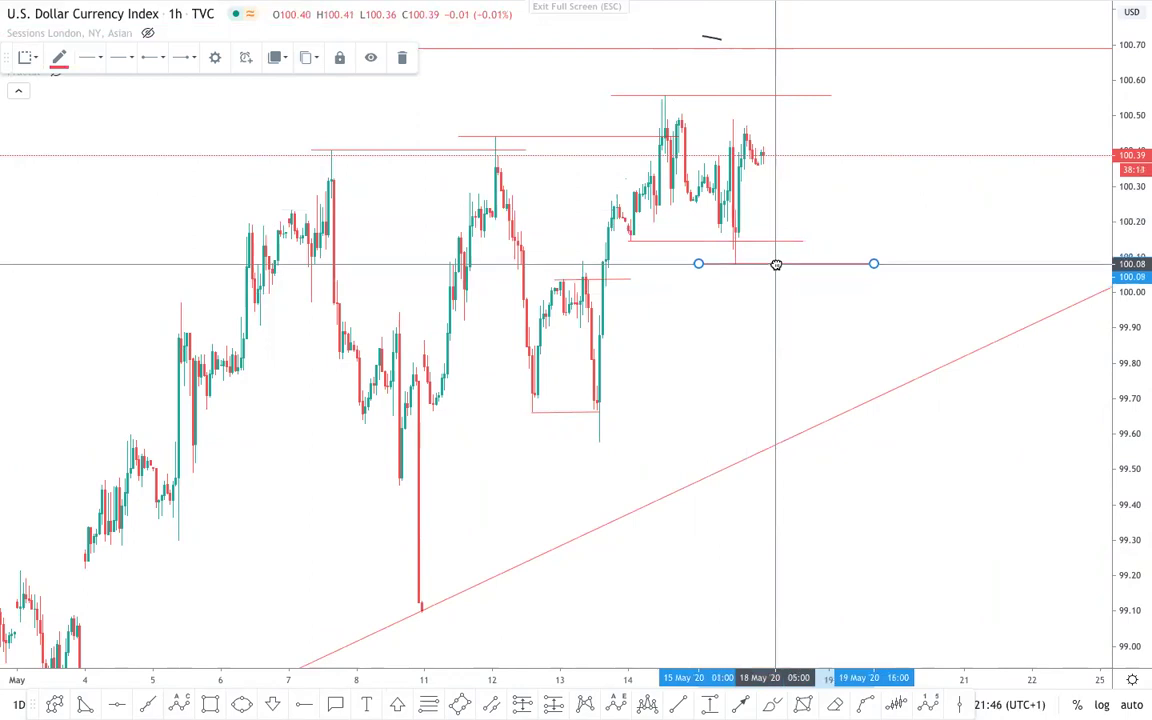
# - Try a shaded rectangle from about 100.10 down to 99.80 around the 15 May low, extending towards the future
pyautogui.rightClick(761, 308)
pyautogui.click(738, 324)
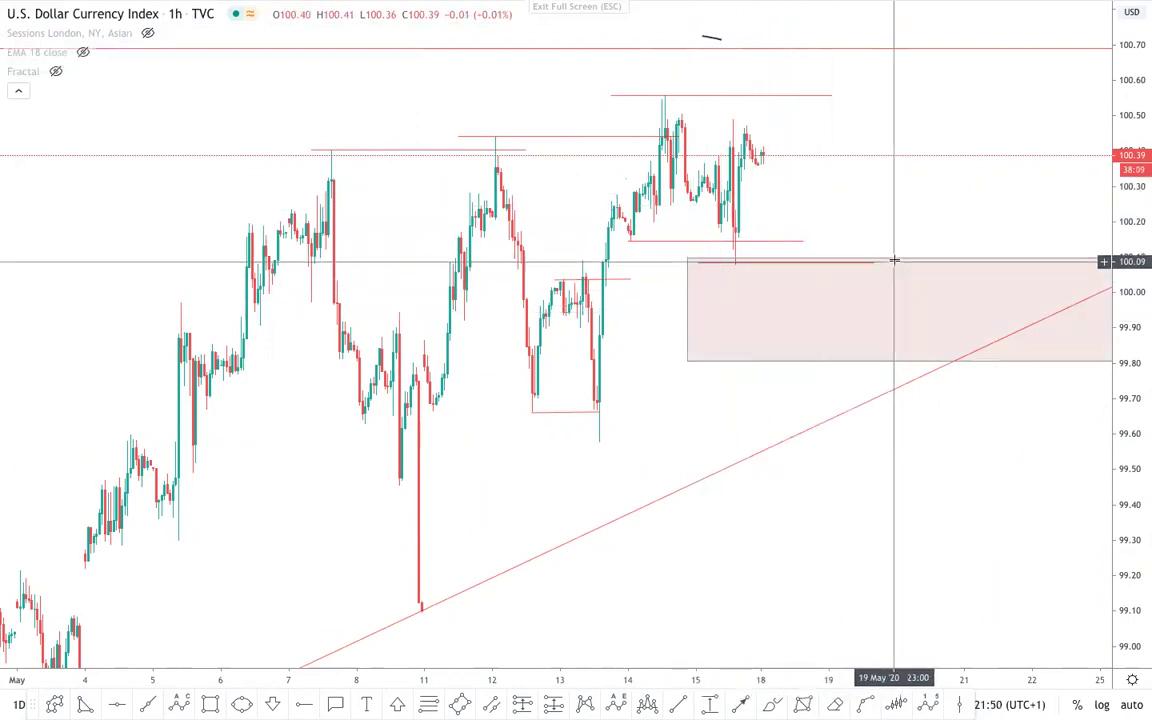
pyautogui.rightClick(910, 221)
pyautogui.click(882, 199)
pyautogui.scroll(-2, 884, 198)
pyautogui.moveTo(885, 198)
pyautogui.mouseDown()
pyautogui.moveTo(918, 203)
pyautogui.moveTo(638, 234)
pyautogui.moveTo(879, 234)
pyautogui.moveTo(870, 241)
pyautogui.mouseUp()
pyautogui.click(515, 320)
pyautogui.click(309, 58)
# - Review the latest May swings against the marked levels, going back to the late-April high below the blue zone
pyautogui.scroll(1, 676, 244)
pyautogui.moveTo(1143, 398); pyautogui.dragTo(1143, 322)
pyautogui.moveTo(787, 244); pyautogui.dragTo(790, 315)
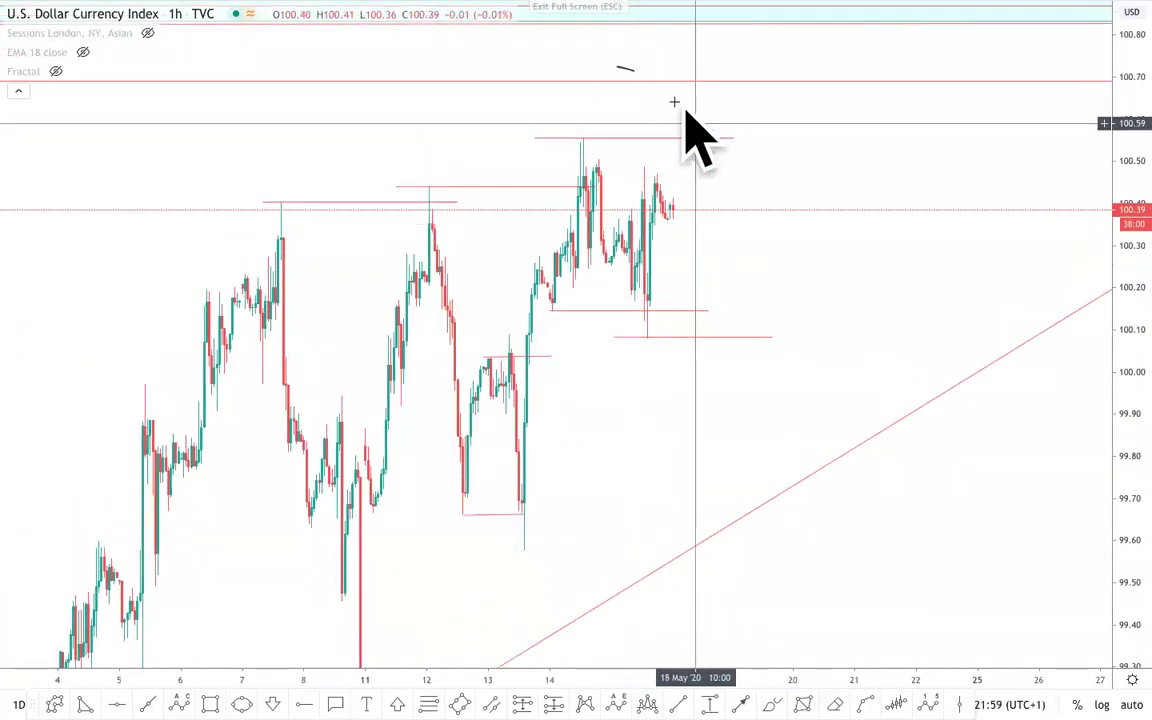
pyautogui.scroll(-2, 752, 254)
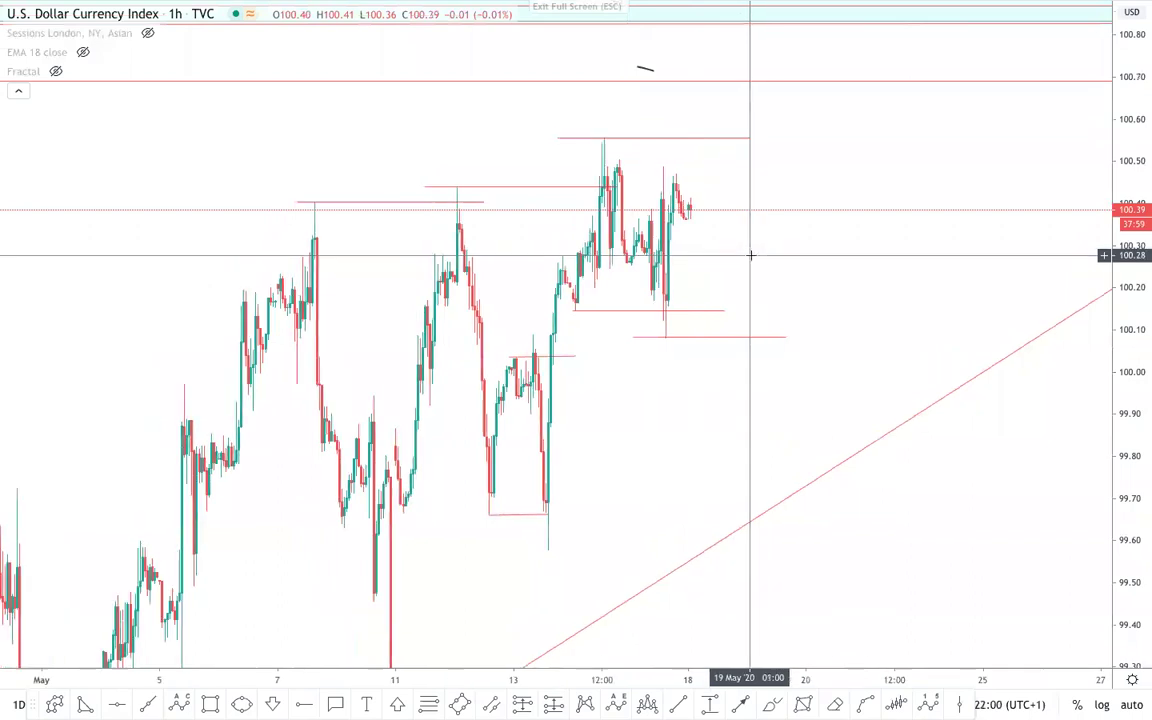
pyautogui.scroll(-2, 849, 201)
pyautogui.moveTo(910, 159); pyautogui.dragTo(905, 230)
pyautogui.scroll(3, 715, 103)
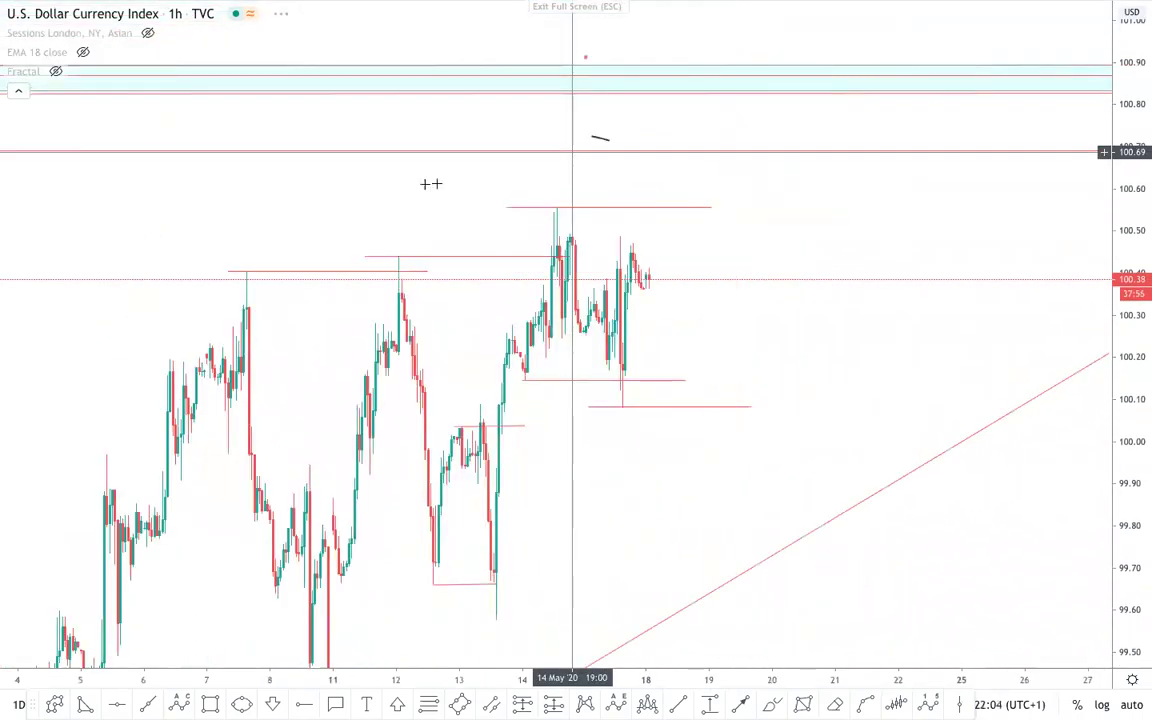
pyautogui.moveTo(424, 184); pyautogui.dragTo(990, 192)
pyautogui.scroll(1, 738, 200)
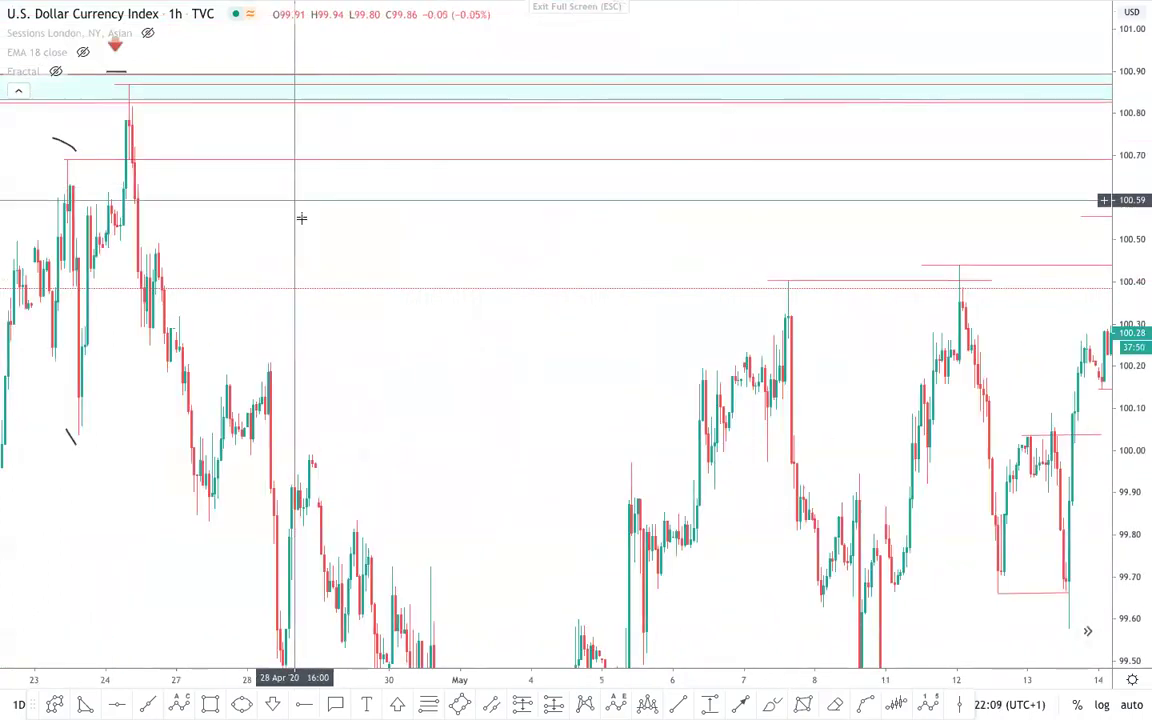
# - Draw a red rectangle zone between 100.60 and 100.86, starting at the 24 April high and extending to 20 May
pyautogui.click(214, 701)
pyautogui.click(125, 198)
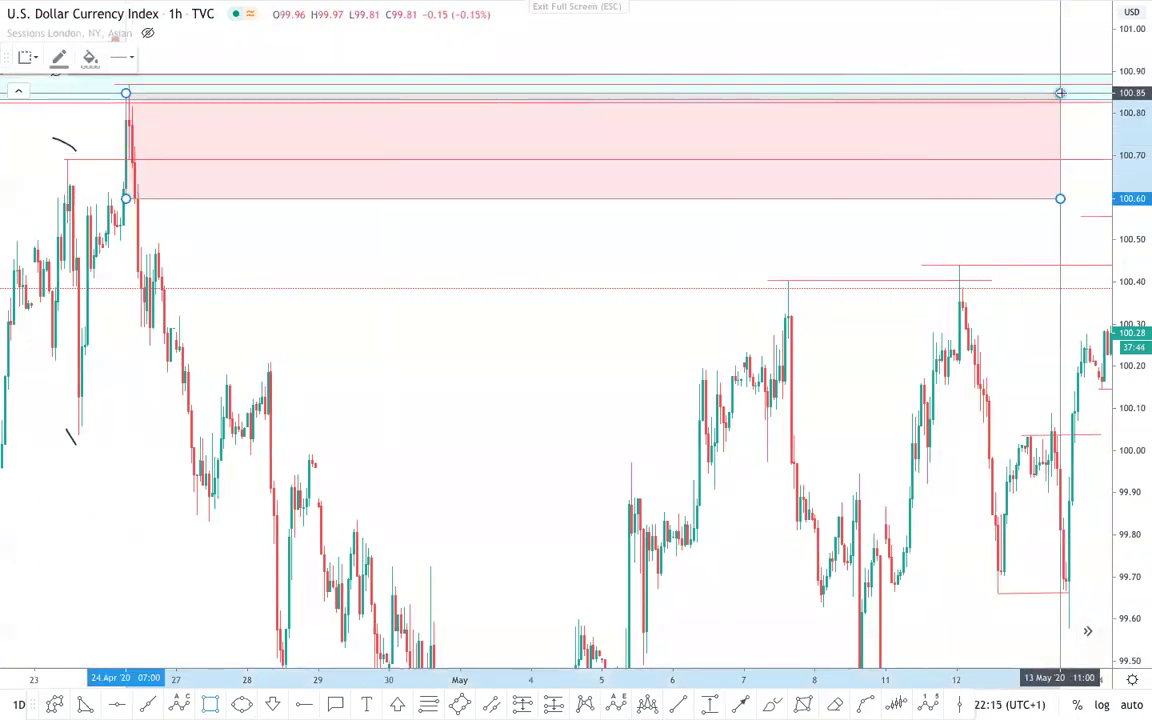
pyautogui.click(1063, 89)
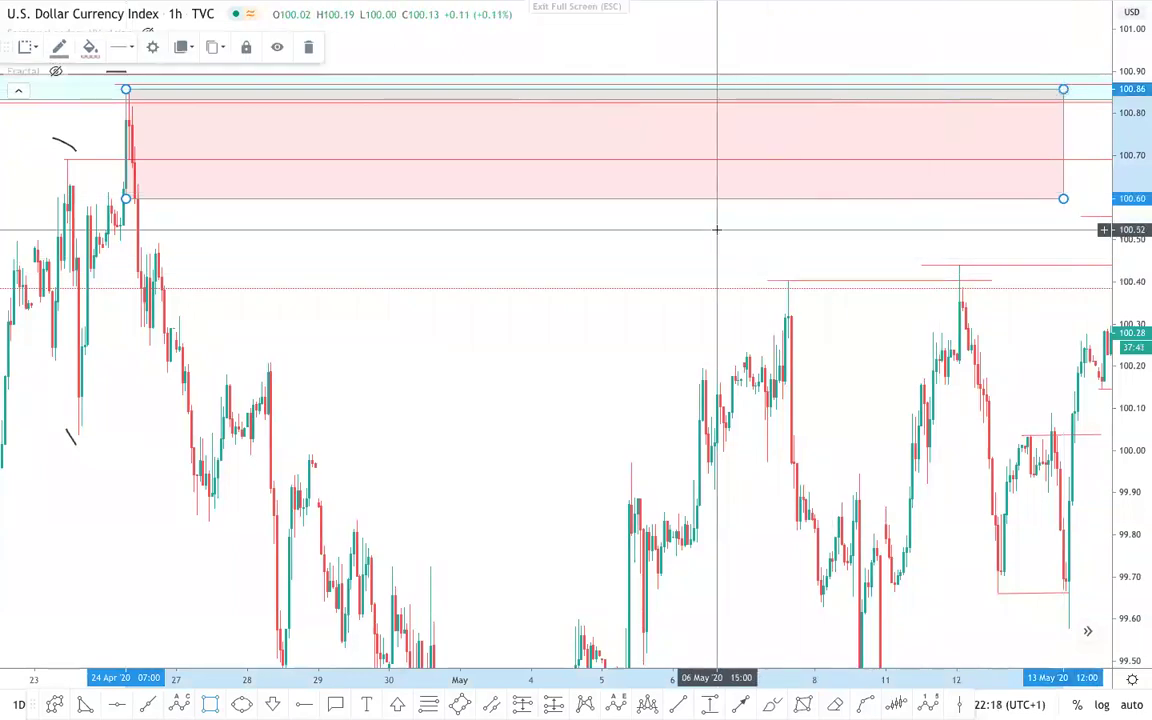
pyautogui.click(728, 238)
pyautogui.scroll(-2, 728, 238)
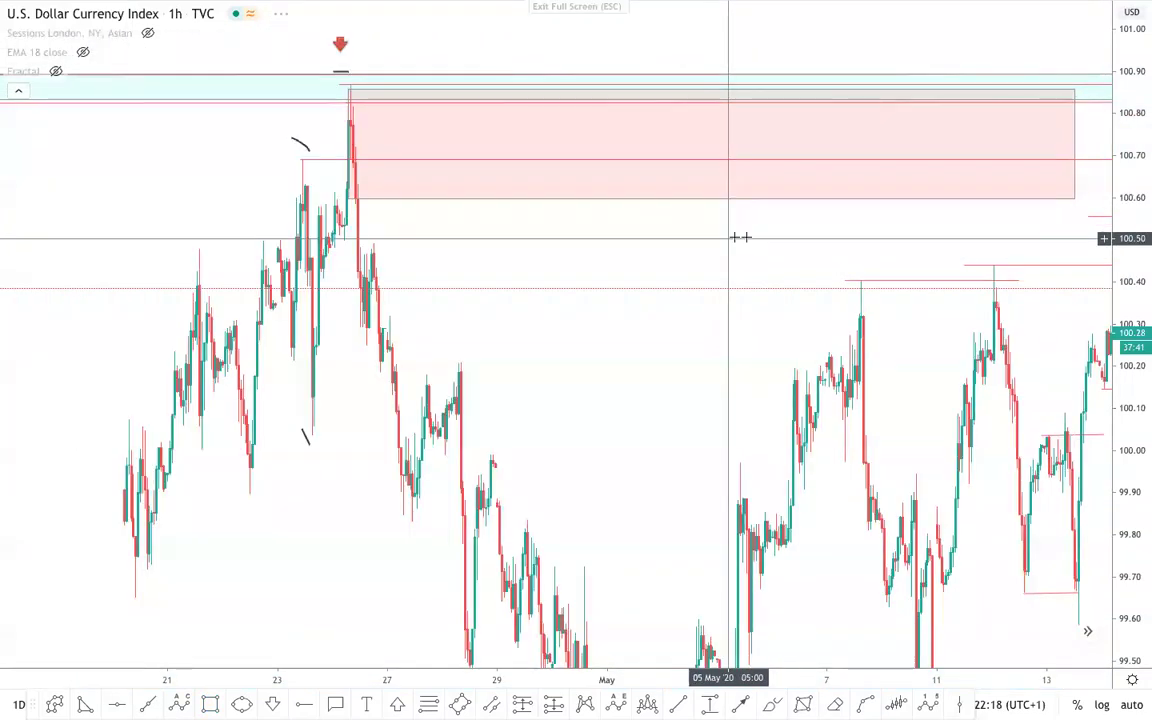
pyautogui.moveTo(740, 237); pyautogui.dragTo(505, 245)
pyautogui.moveTo(761, 193); pyautogui.dragTo(1014, 192)
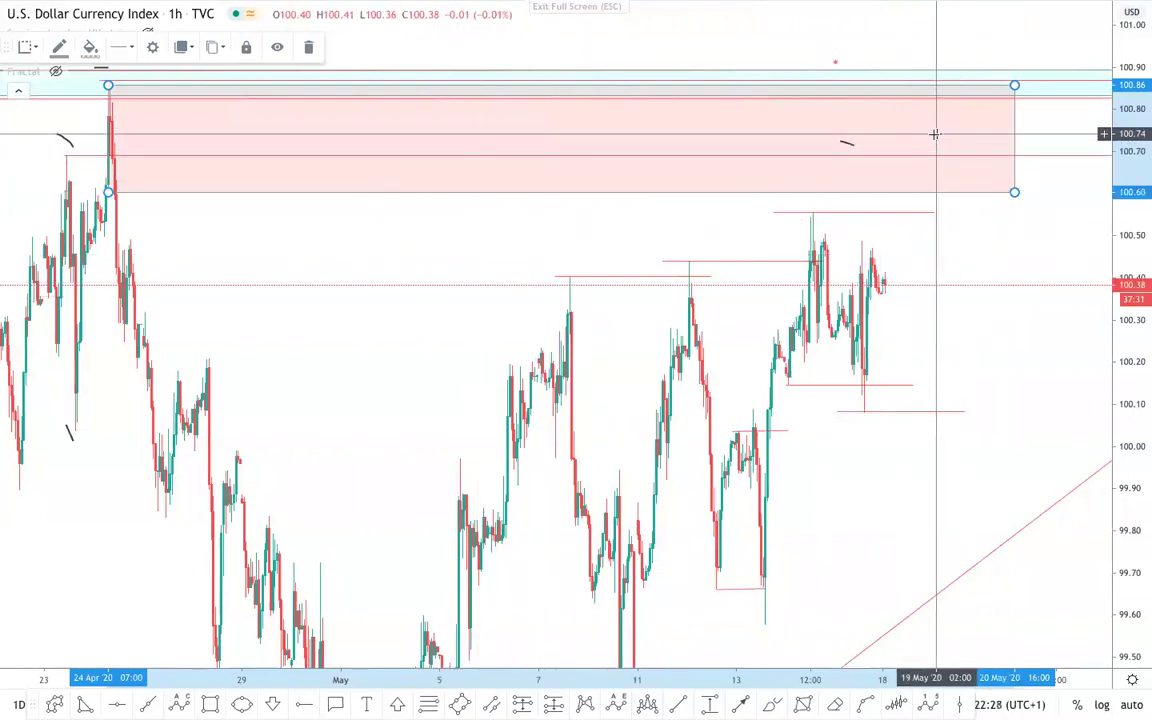
# - Try a Fibonacci retracement across the red zone from 100.86 on 18 May down to 100.60 on 19 May
pyautogui.click(425, 706)
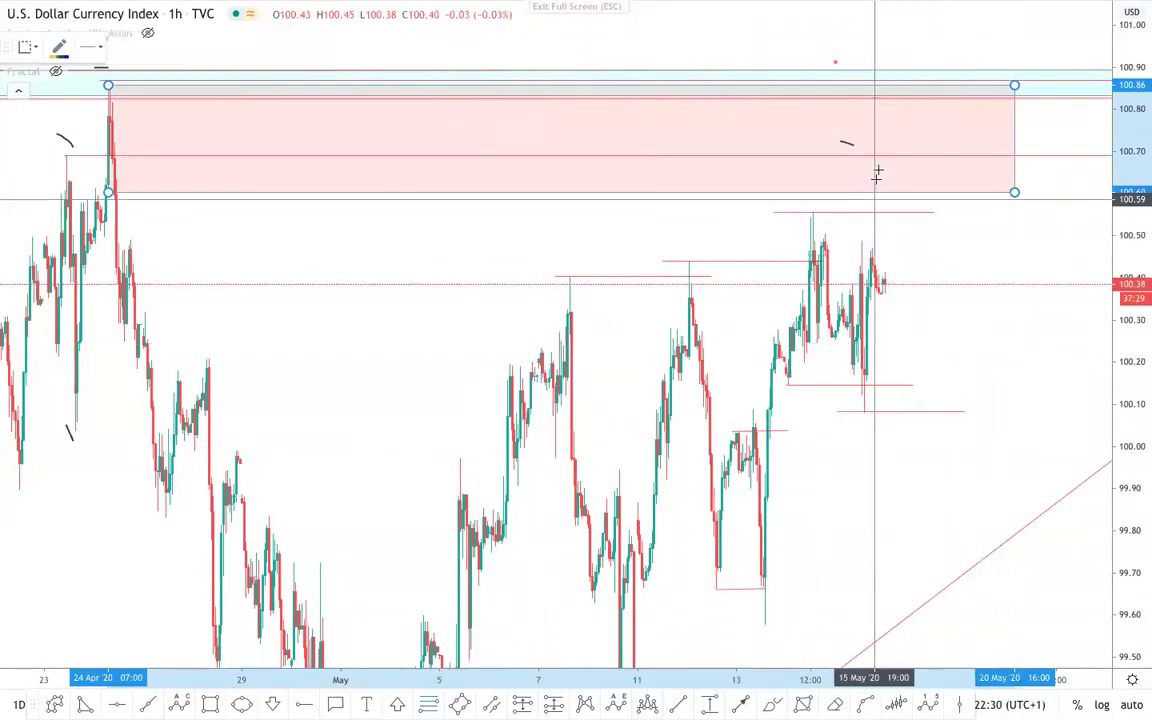
pyautogui.click(885, 86)
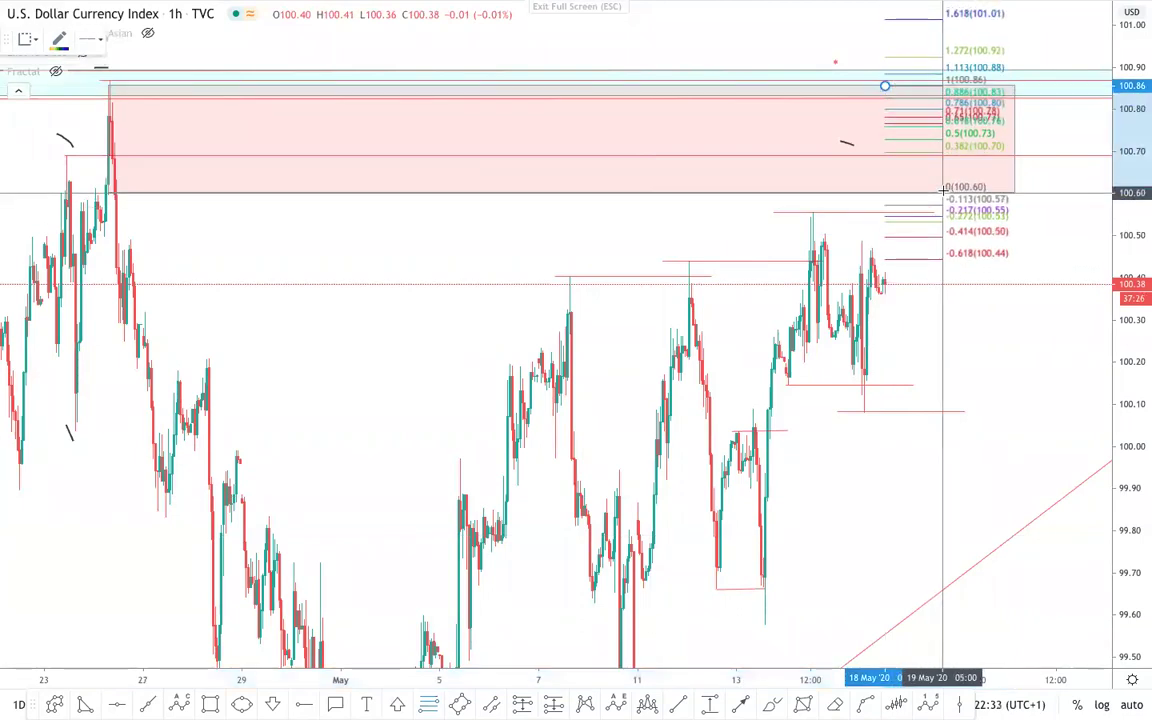
pyautogui.click(943, 190)
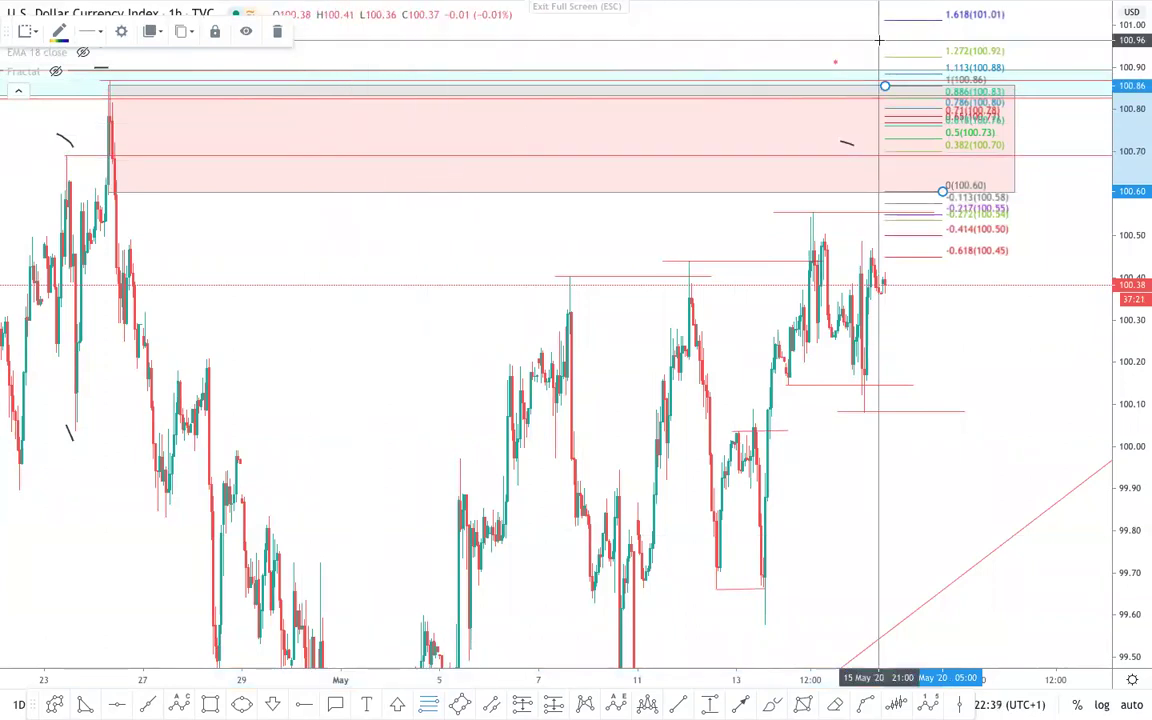
pyautogui.click(371, 352)
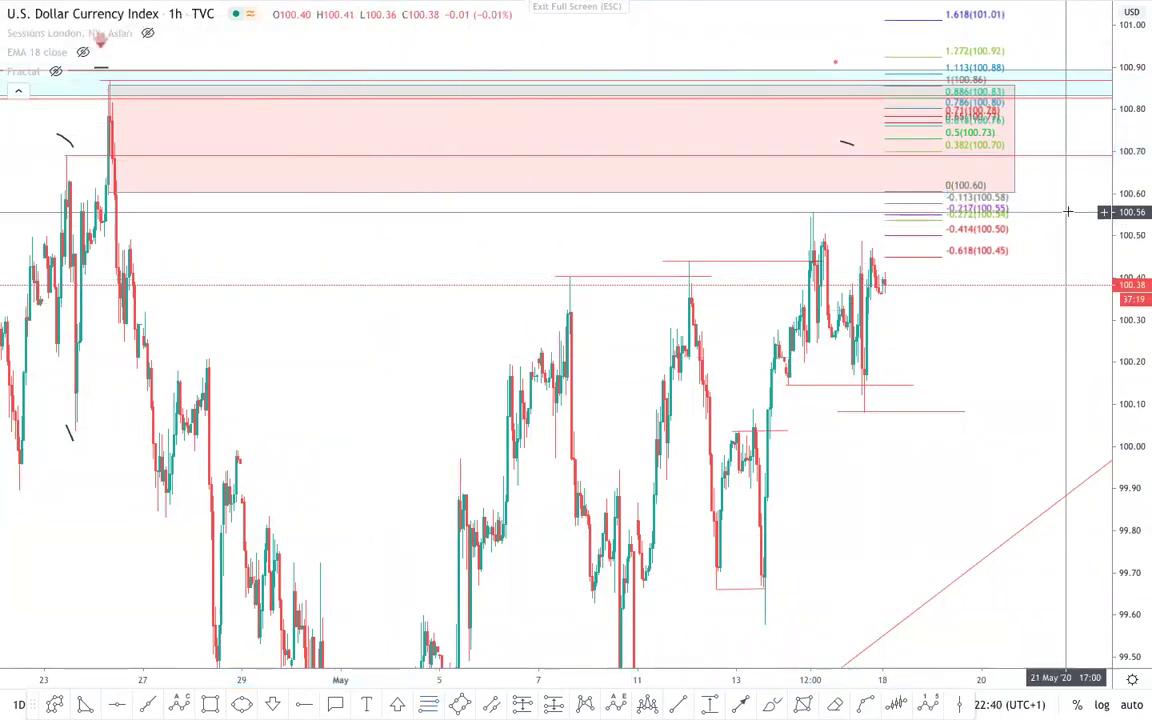
pyautogui.click(1009, 205)
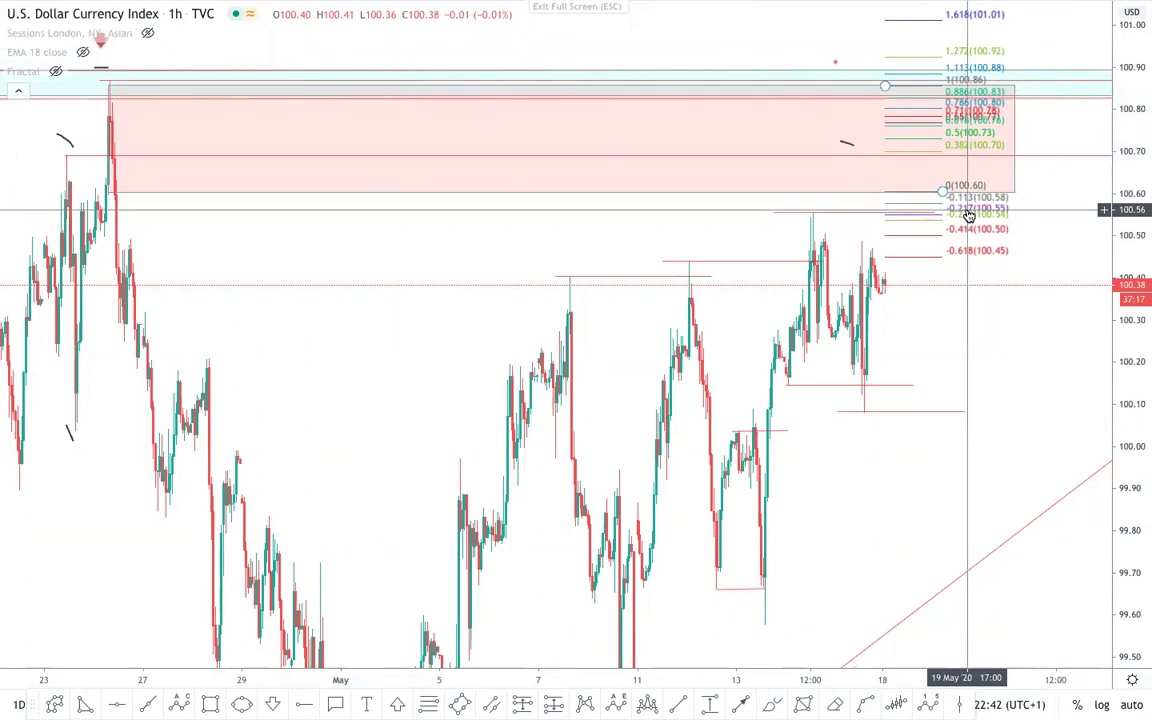
pyautogui.click(278, 40)
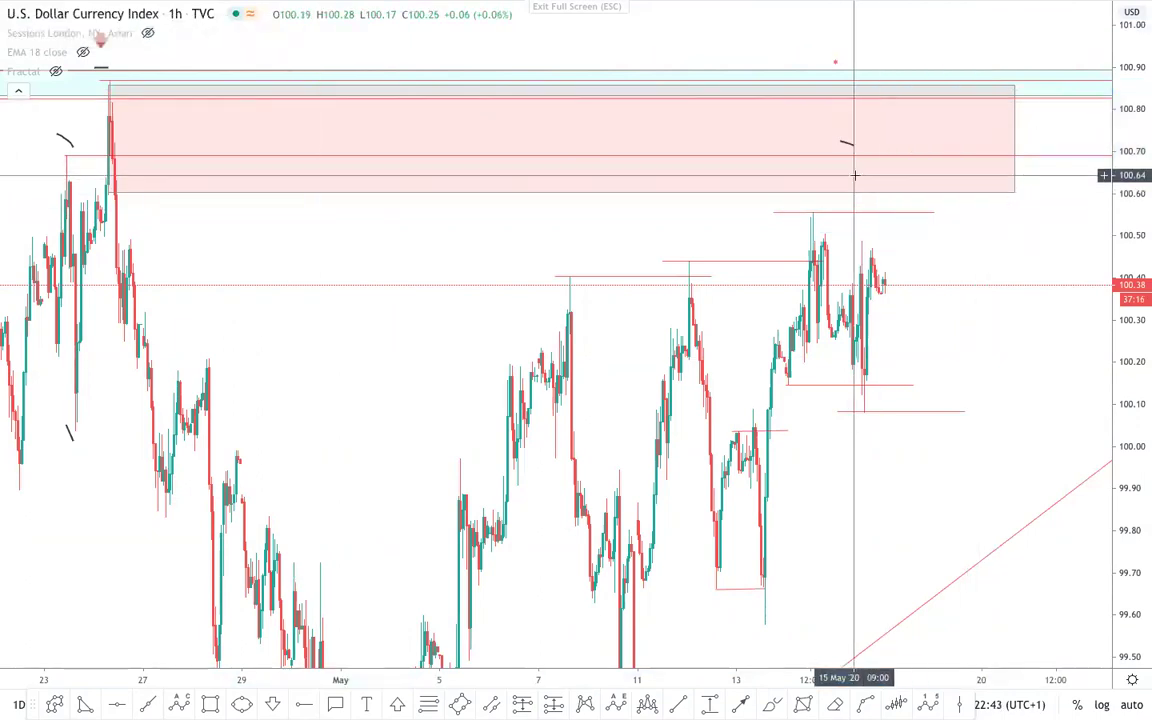
# - Delete the red rectangle zone between 100.60 and 100.86
pyautogui.scroll(-3, 855, 172)
pyautogui.moveTo(1148, 232); pyautogui.dragTo(1054, 373)
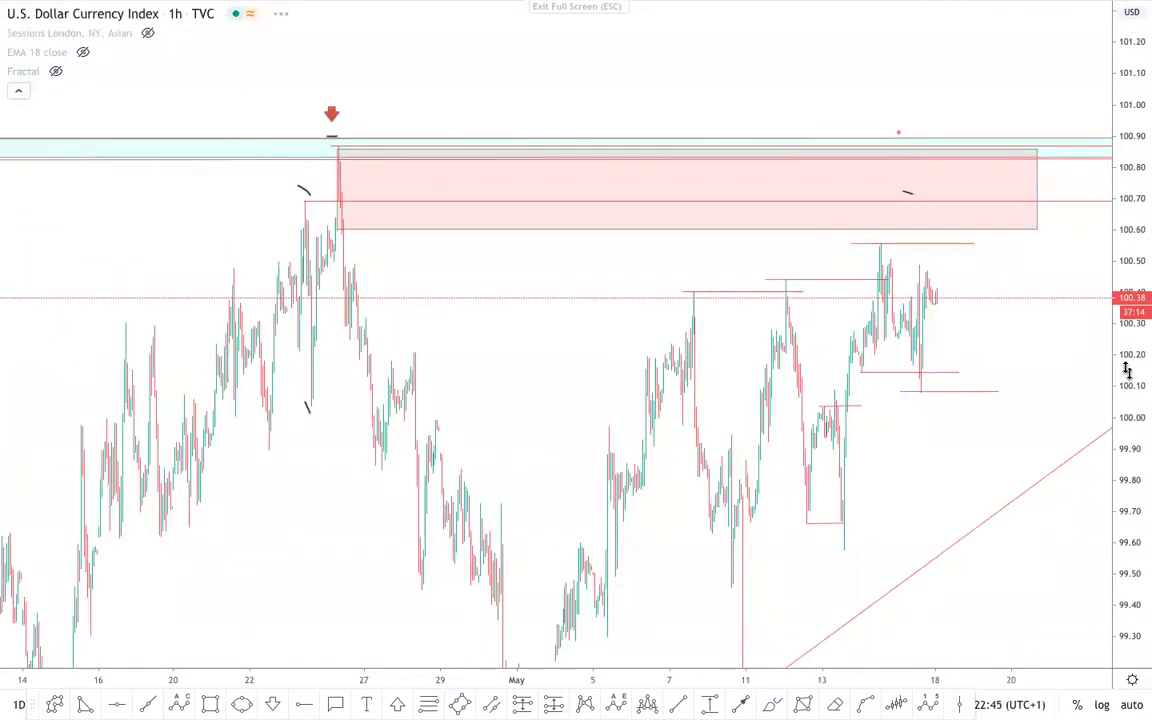
pyautogui.click(1030, 229)
pyautogui.press('Delete')
# - Draw a red rectangle zone between 101.24 and 101.16 from the 25 March low to 16 April
pyautogui.scroll(-3, 717, 166)
pyautogui.scroll(-5, 717, 167)
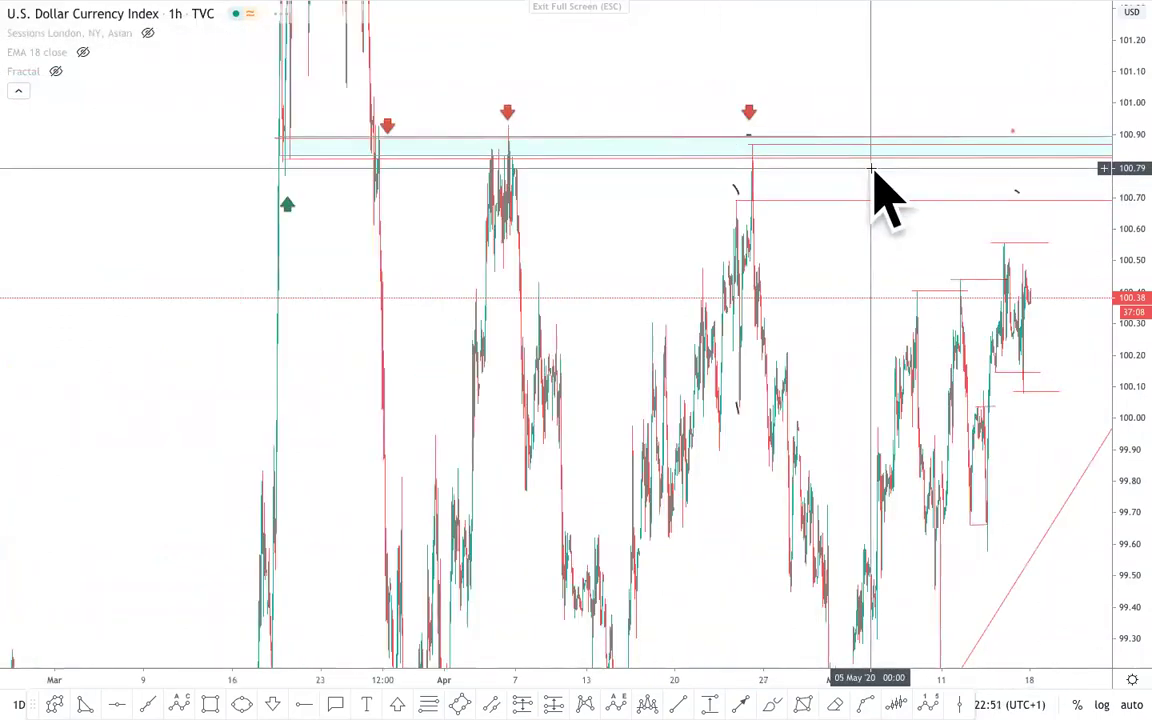
pyautogui.scroll(1, 868, 168)
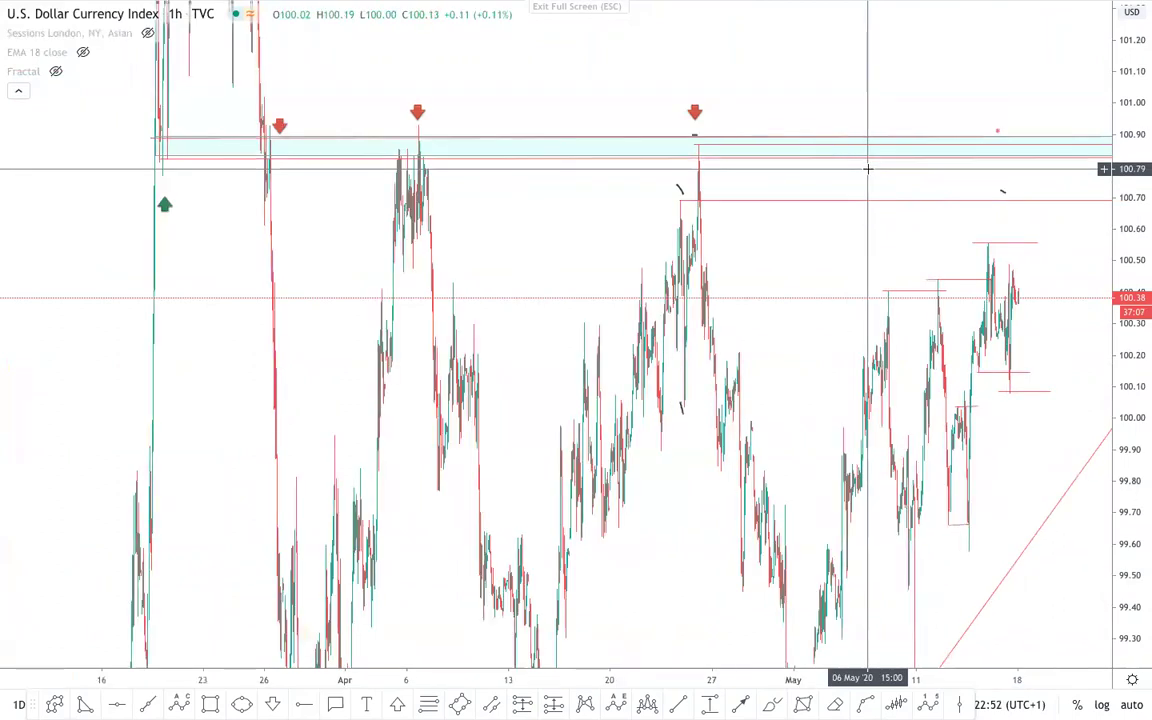
pyautogui.scroll(2, 868, 168)
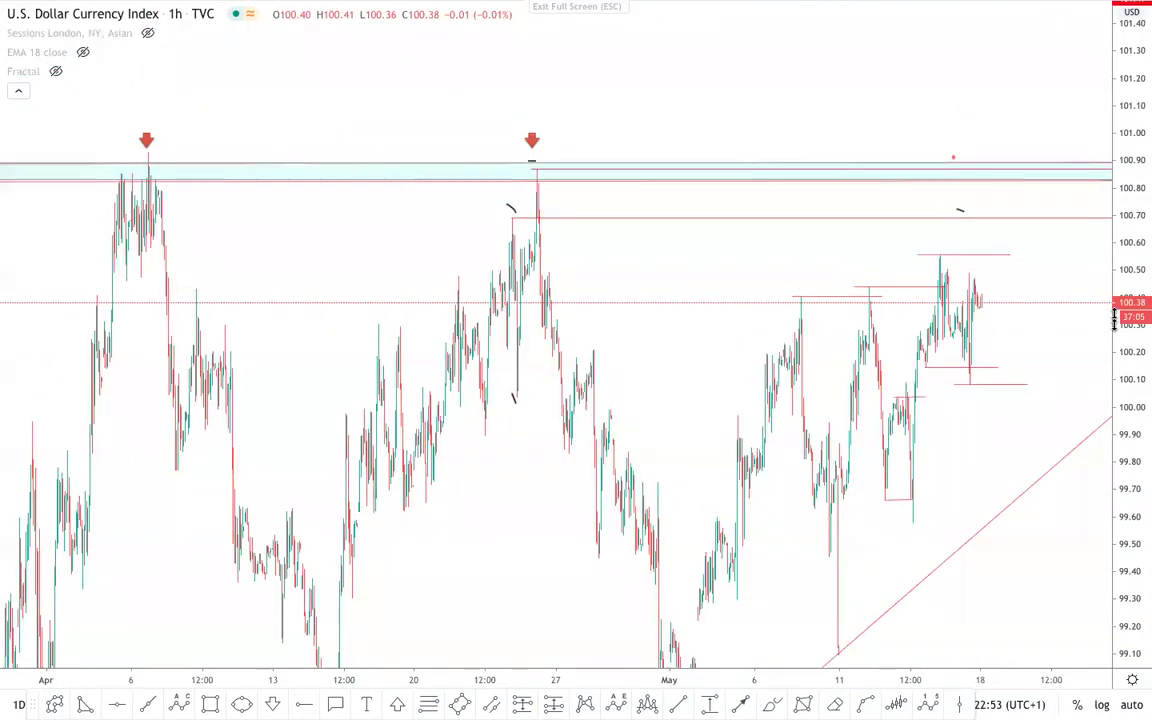
pyautogui.scroll(5, 818, 167)
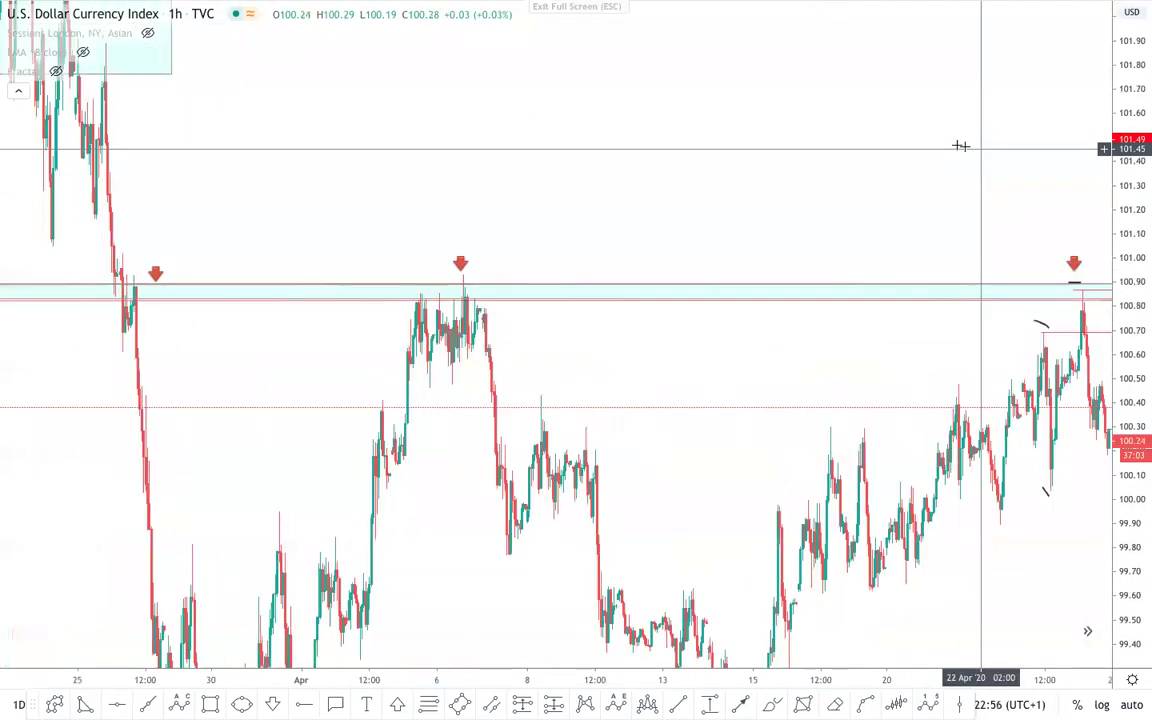
pyautogui.moveTo(1073, 174); pyautogui.dragTo(1096, 169)
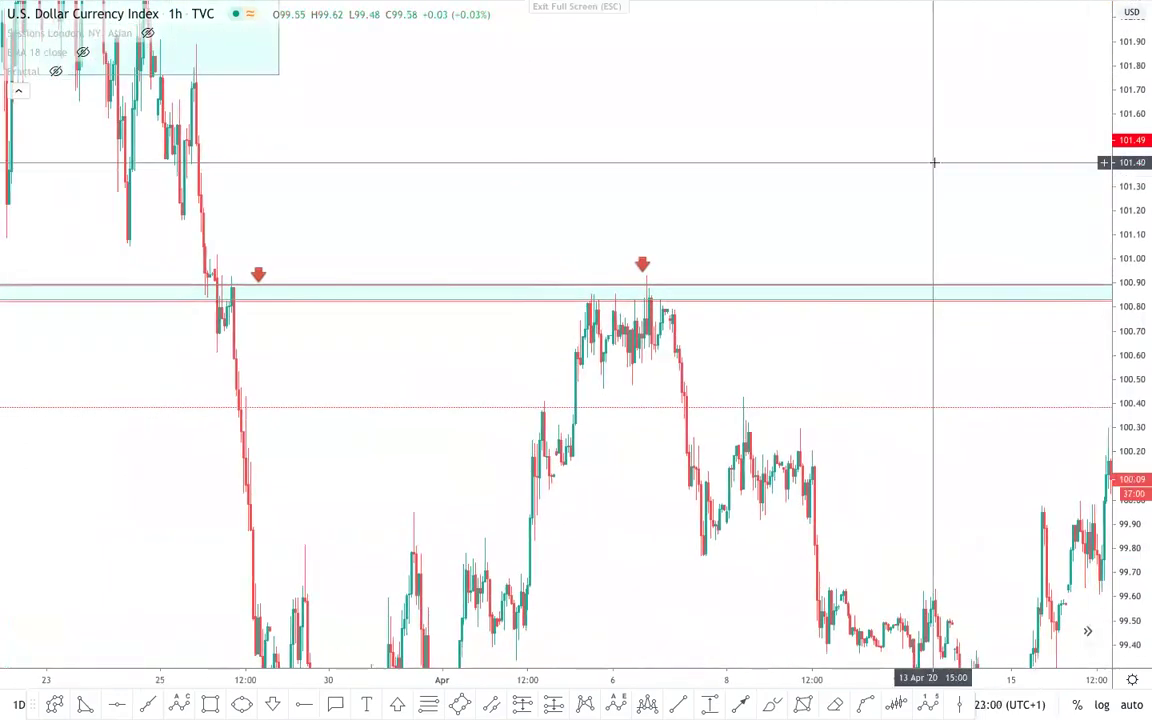
pyautogui.click(208, 705)
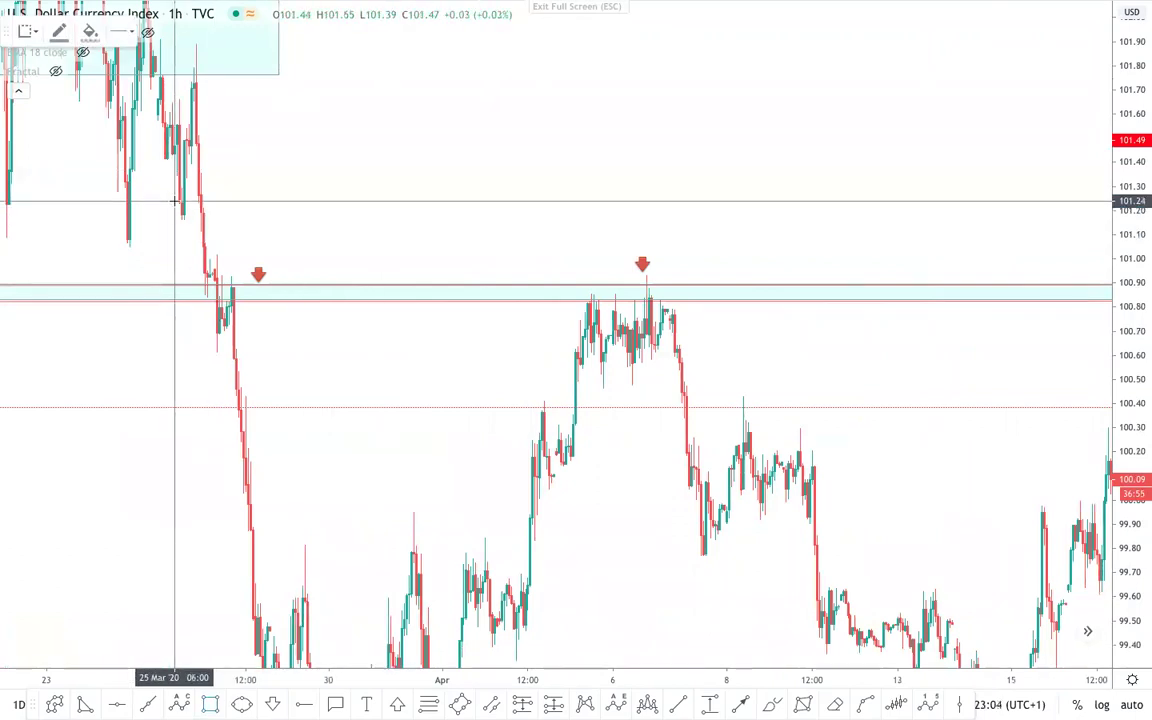
pyautogui.moveTo(175, 202)
pyautogui.mouseDown()
pyautogui.moveTo(1092, 228)
pyautogui.moveTo(1108, 219)
pyautogui.mouseUp()
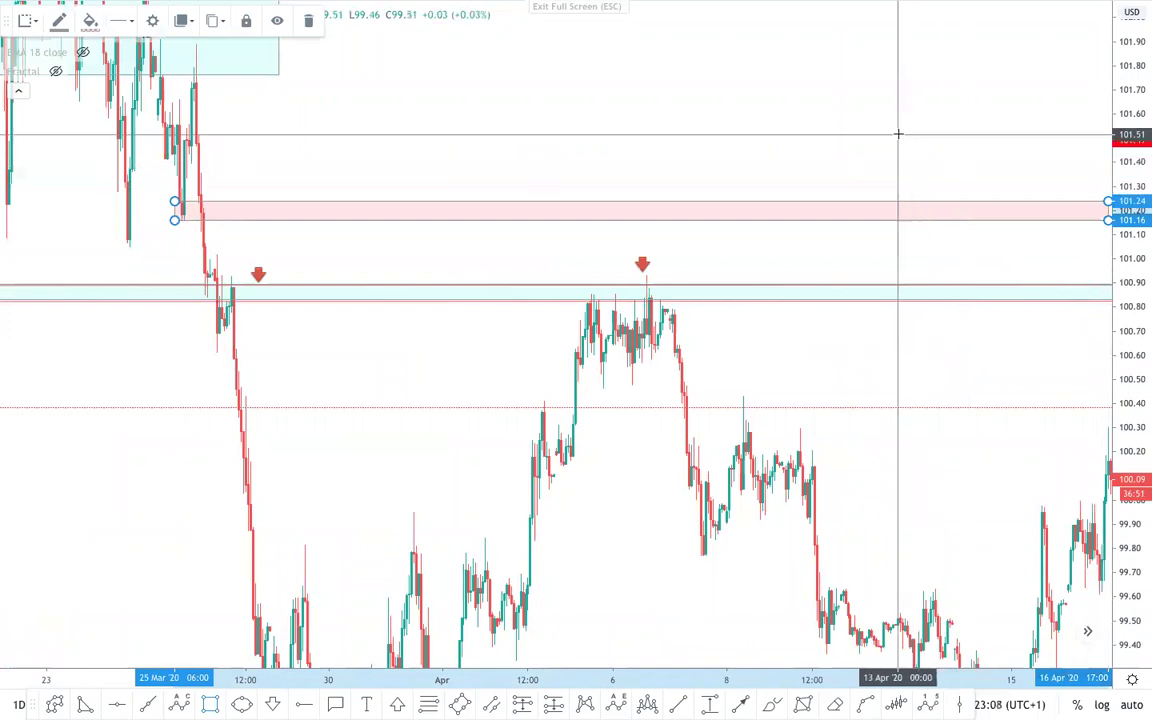
# - Extend the right edge of the red 101.24 zone to 28 April
pyautogui.click(990, 123)
pyautogui.scroll(-1, 917, 127)
pyautogui.scroll(-2, 930, 125)
pyautogui.moveTo(942, 124); pyautogui.dragTo(583, 97)
pyautogui.moveTo(751, 193); pyautogui.dragTo(1057, 194)
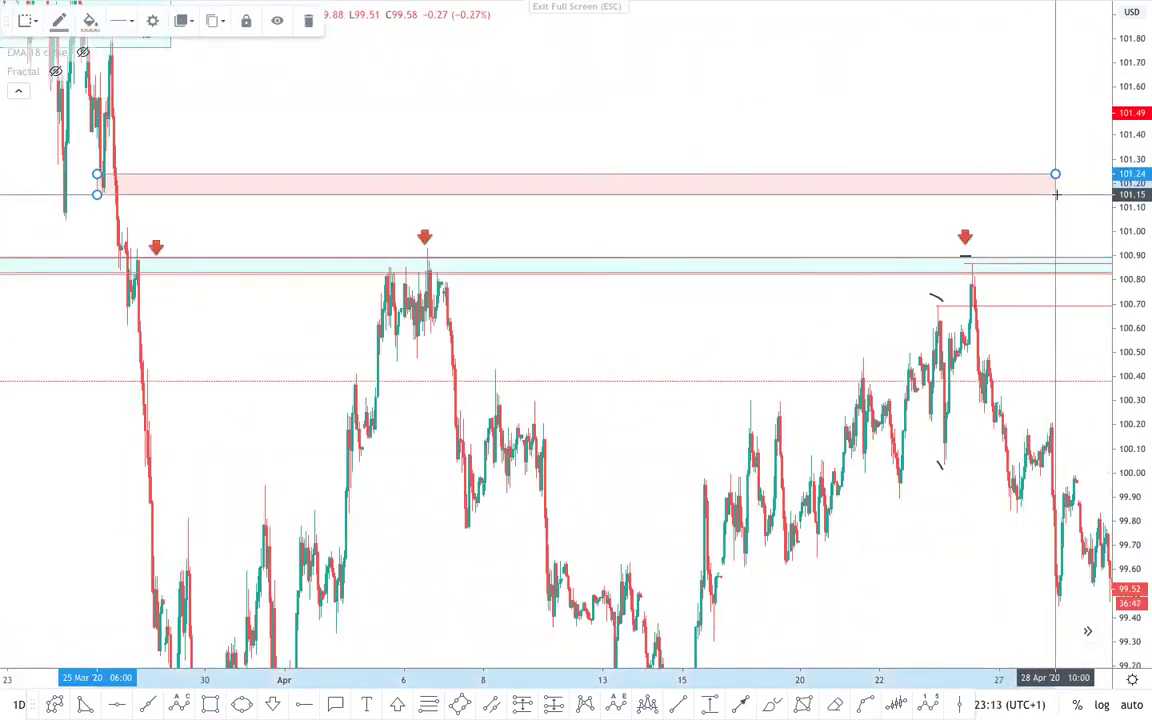
pyautogui.click(964, 134)
# - Switch the chart to the 4-hour timeframe and extend the red 101.24–101.16 zone to 26 May
pyautogui.moveTo(884, 133); pyautogui.dragTo(933, 165)
pyautogui.scroll(-2, 733, 127)
pyautogui.write('4H')
pyautogui.press('Return')
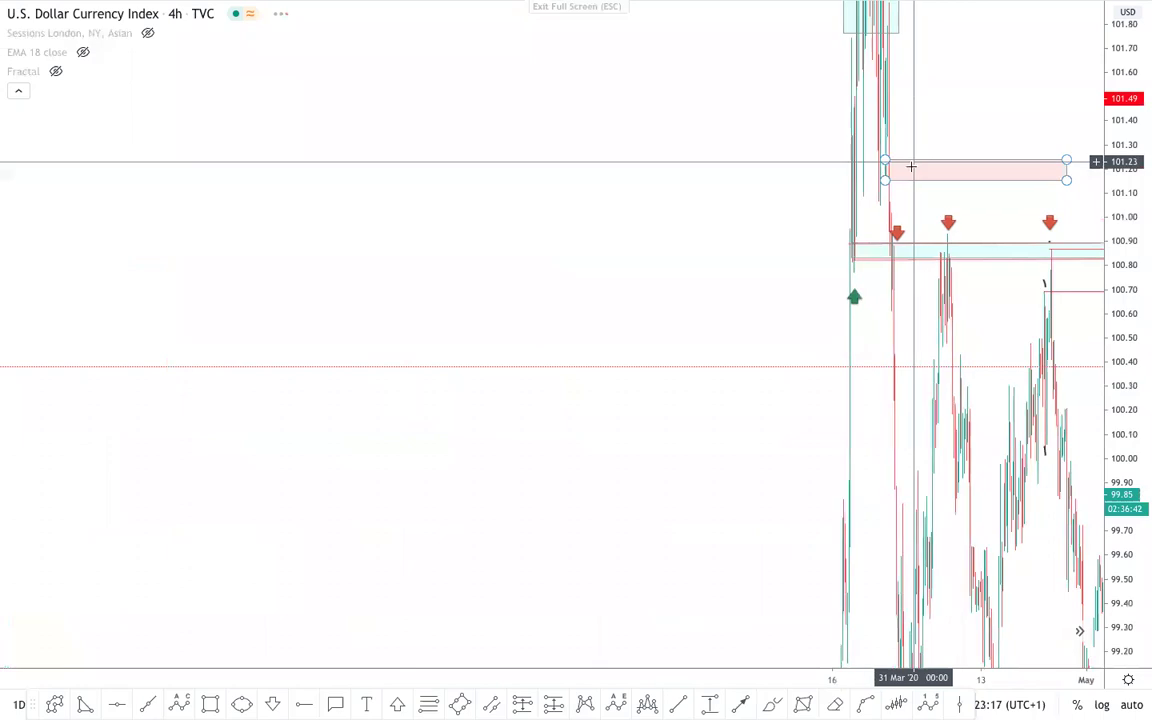
pyautogui.scroll(2, 911, 166)
pyautogui.moveTo(921, 87); pyautogui.dragTo(569, 105)
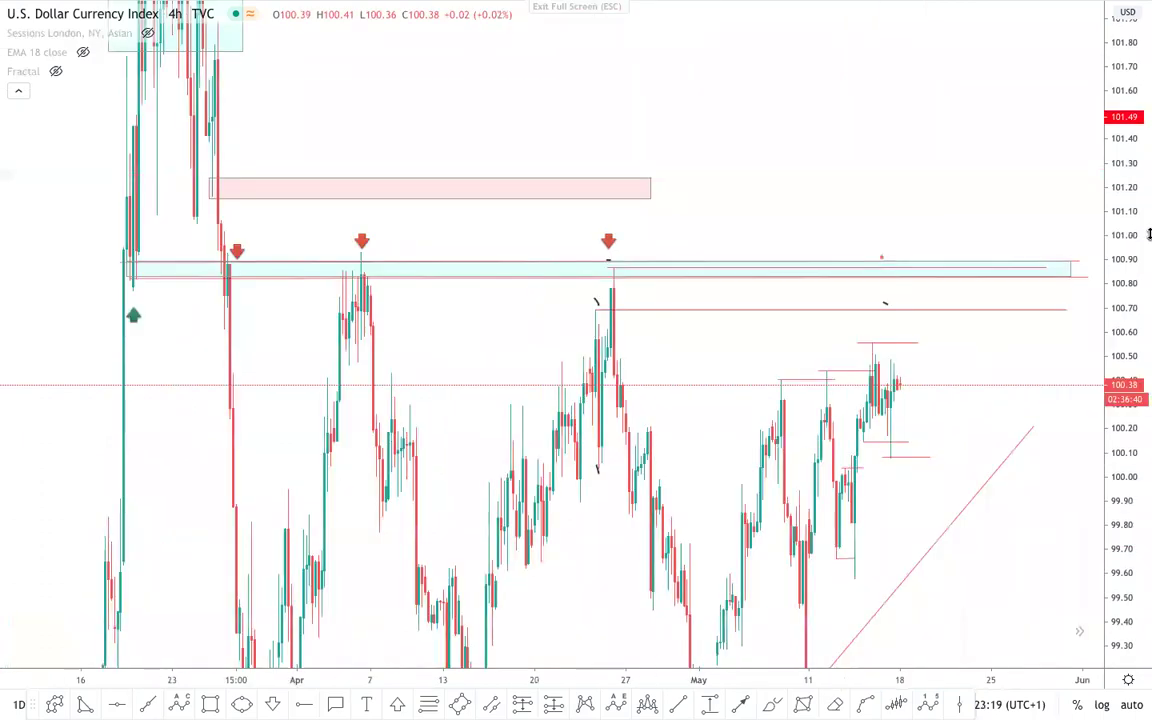
pyautogui.moveTo(1136, 234); pyautogui.dragTo(1117, 309)
pyautogui.moveTo(651, 226); pyautogui.dragTo(1015, 224)
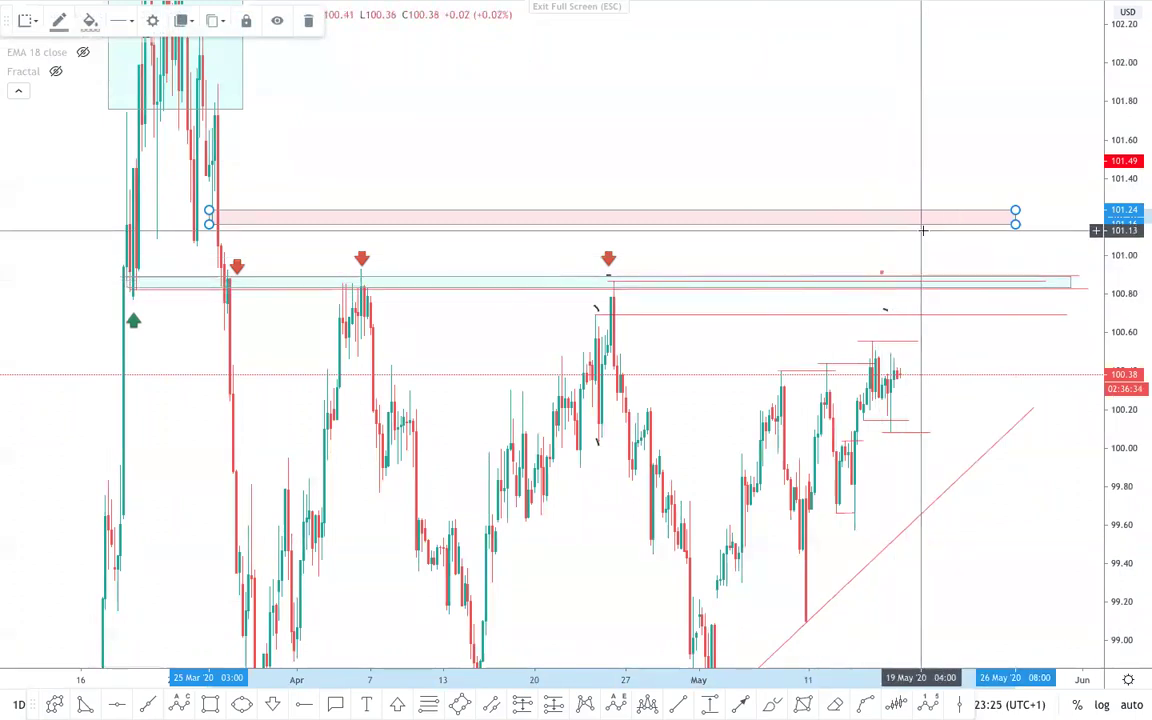
# - Draw a Fibonacci retracement from the 102.96 high on 22 March to the 98.27 low, extending it to 26 May
pyautogui.moveTo(1141, 259); pyautogui.dragTo(1121, 490)
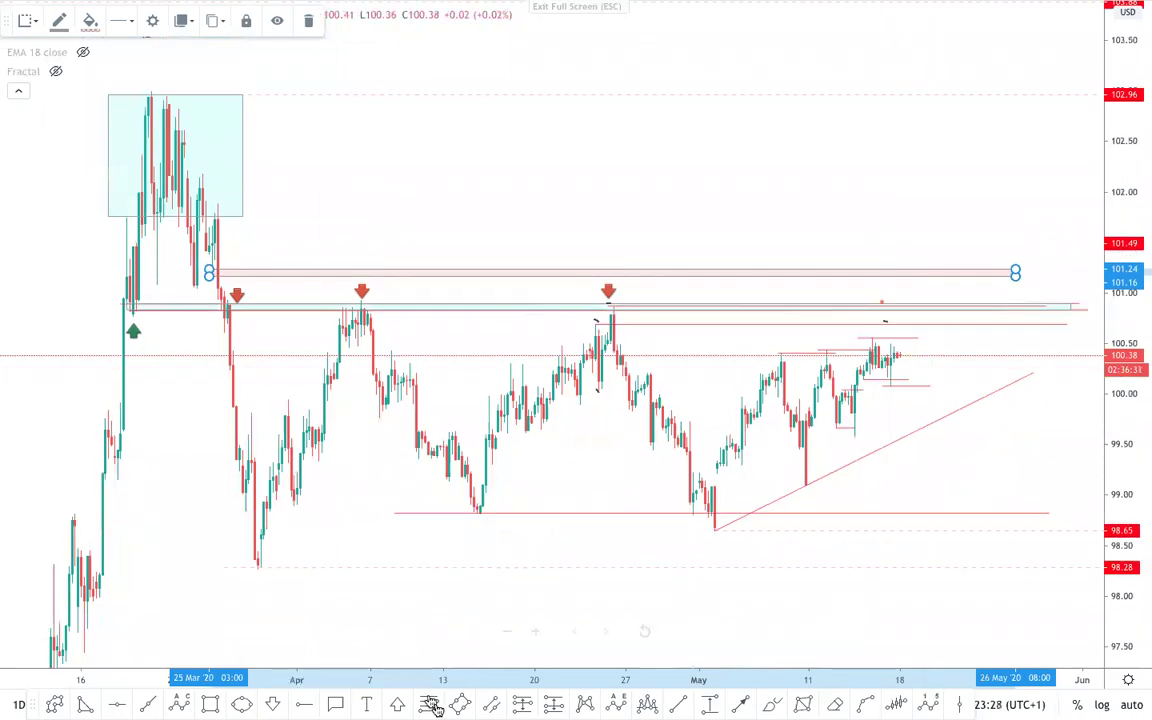
pyautogui.click(170, 96)
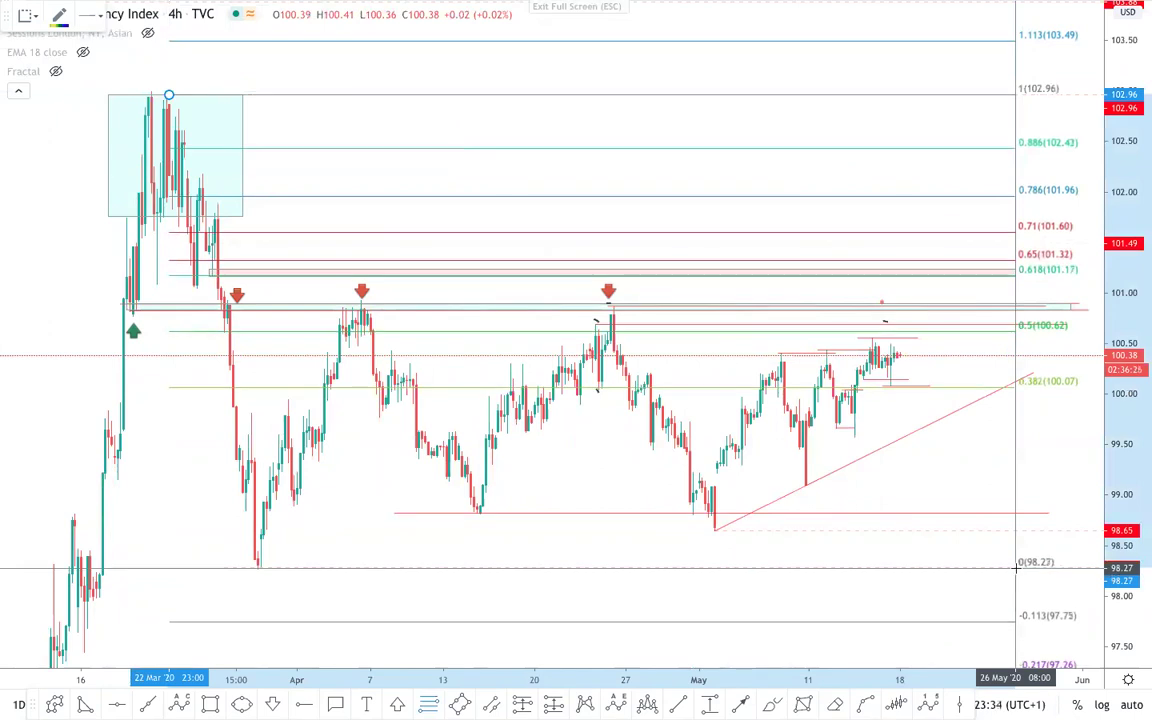
pyautogui.click(1015, 568)
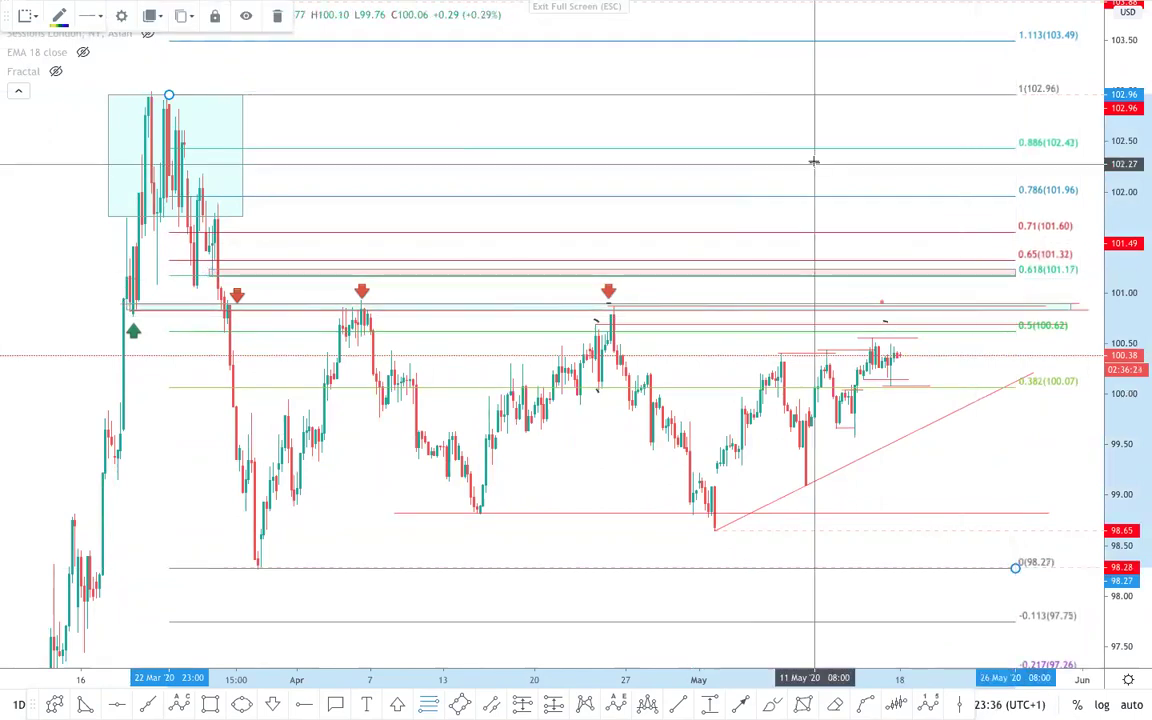
pyautogui.click(705, 111)
pyautogui.moveTo(1148, 478); pyautogui.dragTo(1140, 300)
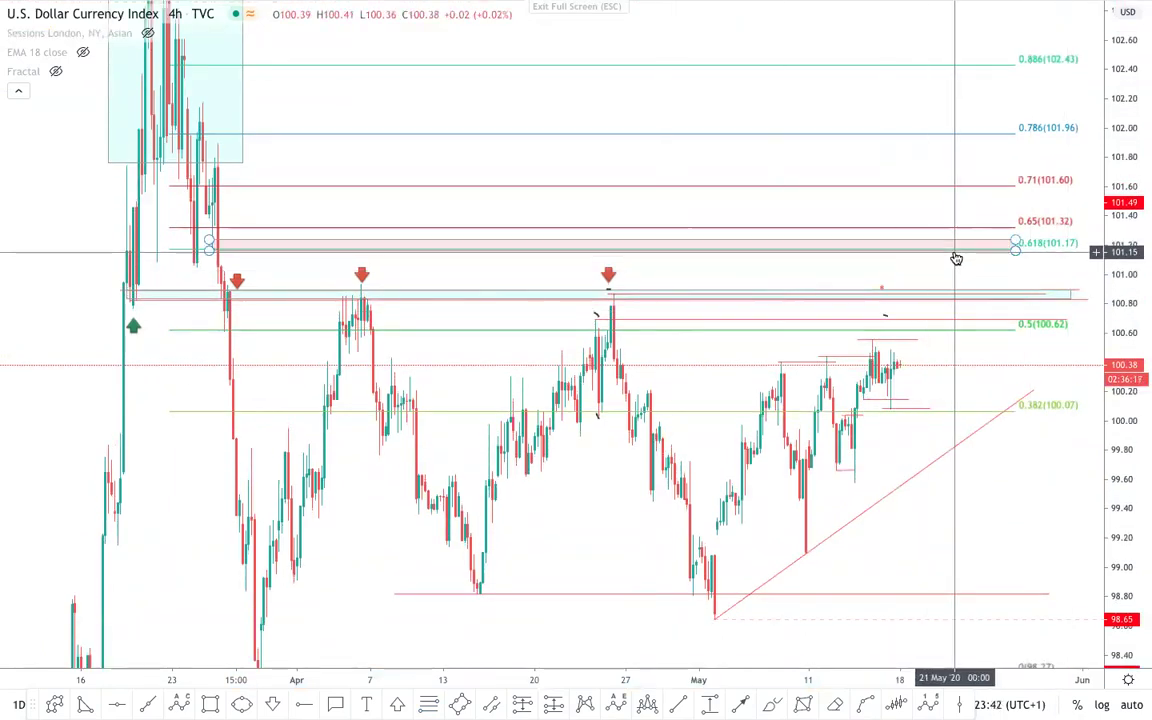
# - Draw a downward arrow from the red 101.24 zone at 20 May to about 99.20
pyautogui.click(243, 298)
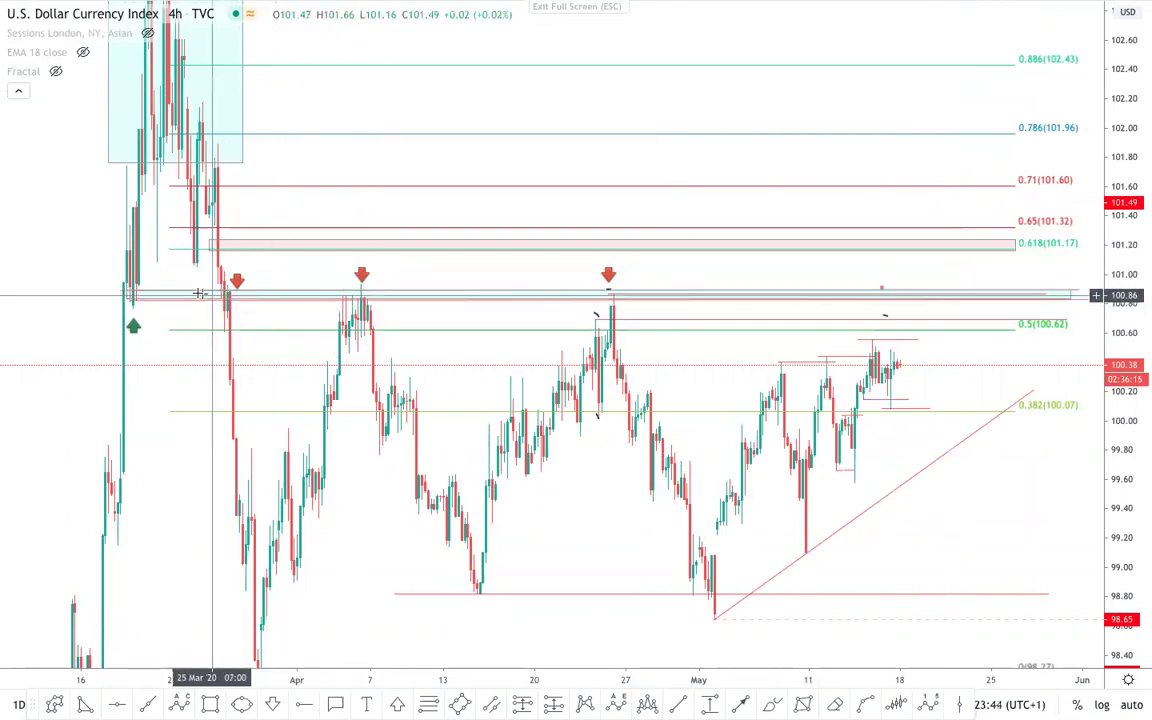
pyautogui.click(917, 242)
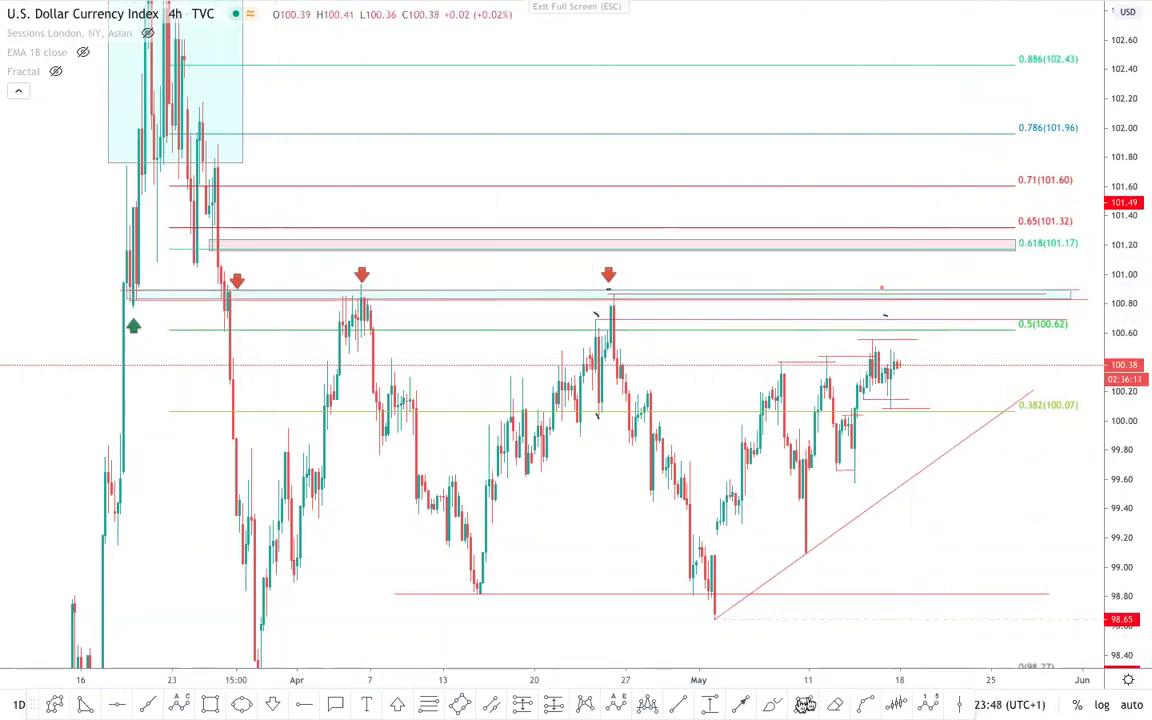
pyautogui.click(741, 706)
pyautogui.click(949, 242)
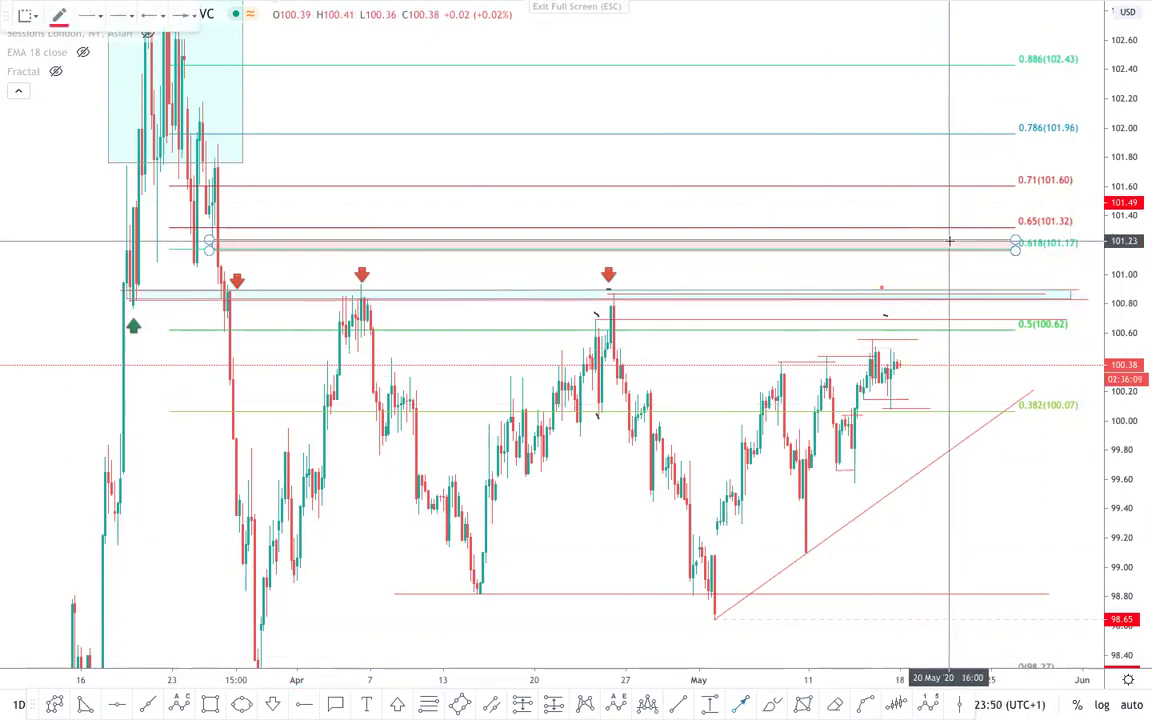
pyautogui.click(1030, 535)
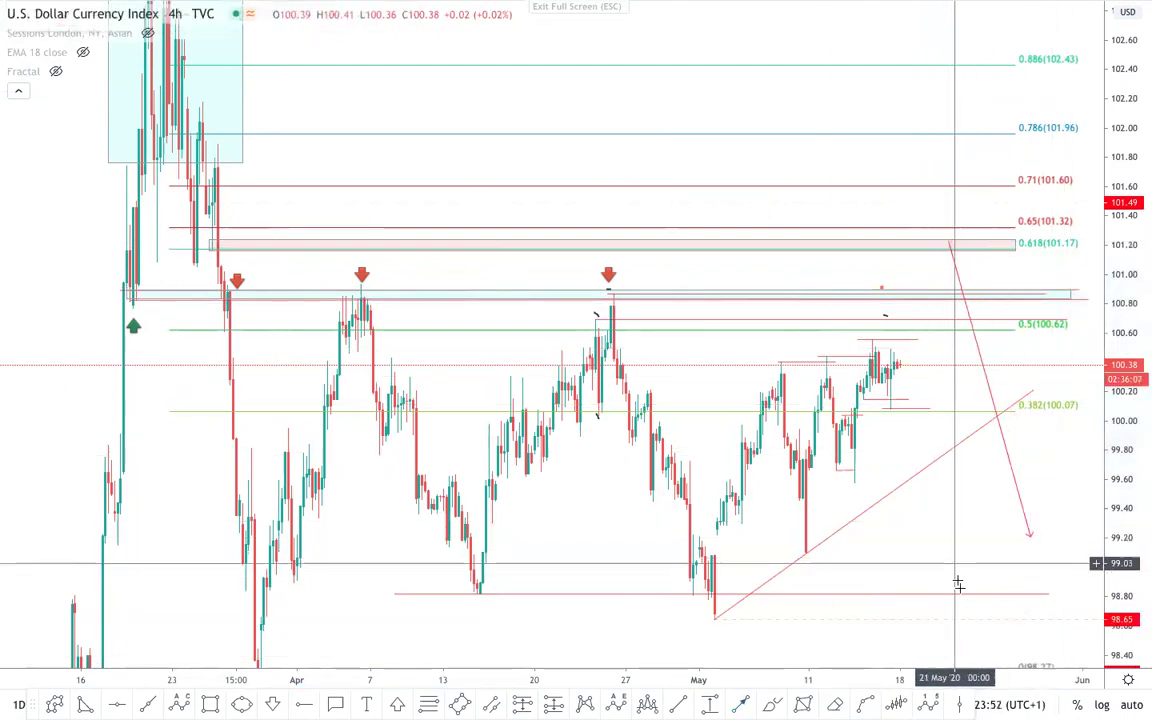
# - Delete the Fibonacci retracement spanning the 102.96 high and the 98.27 low
pyautogui.click(915, 287)
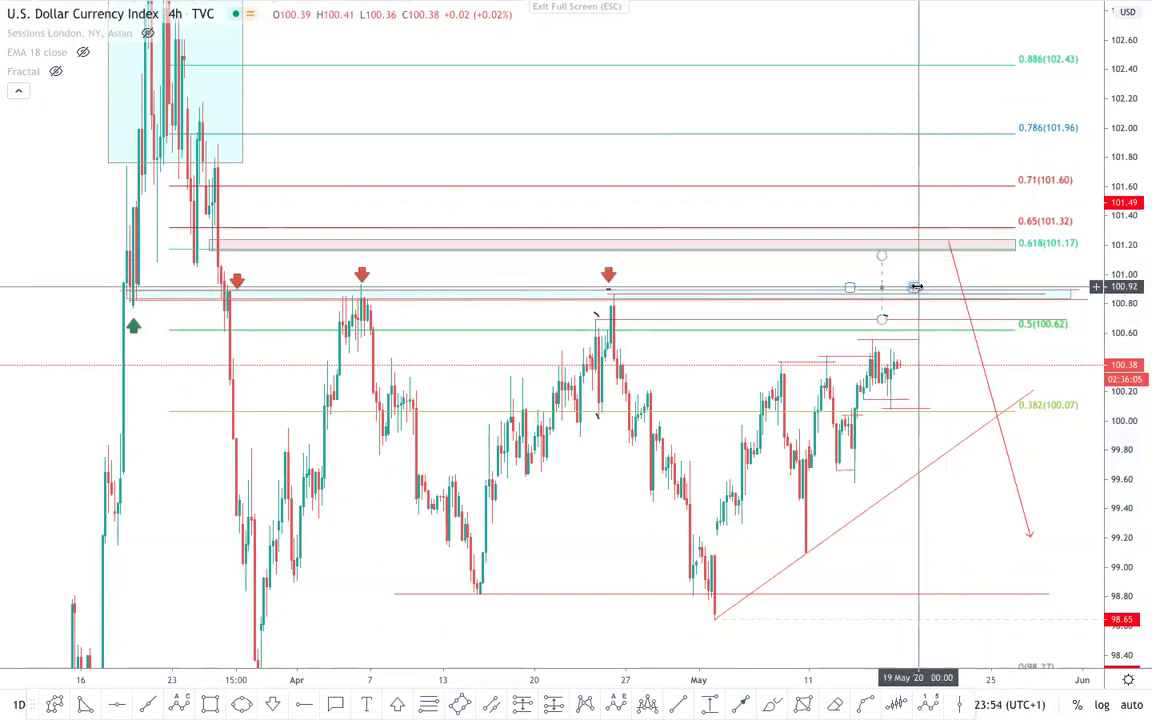
pyautogui.click(650, 255)
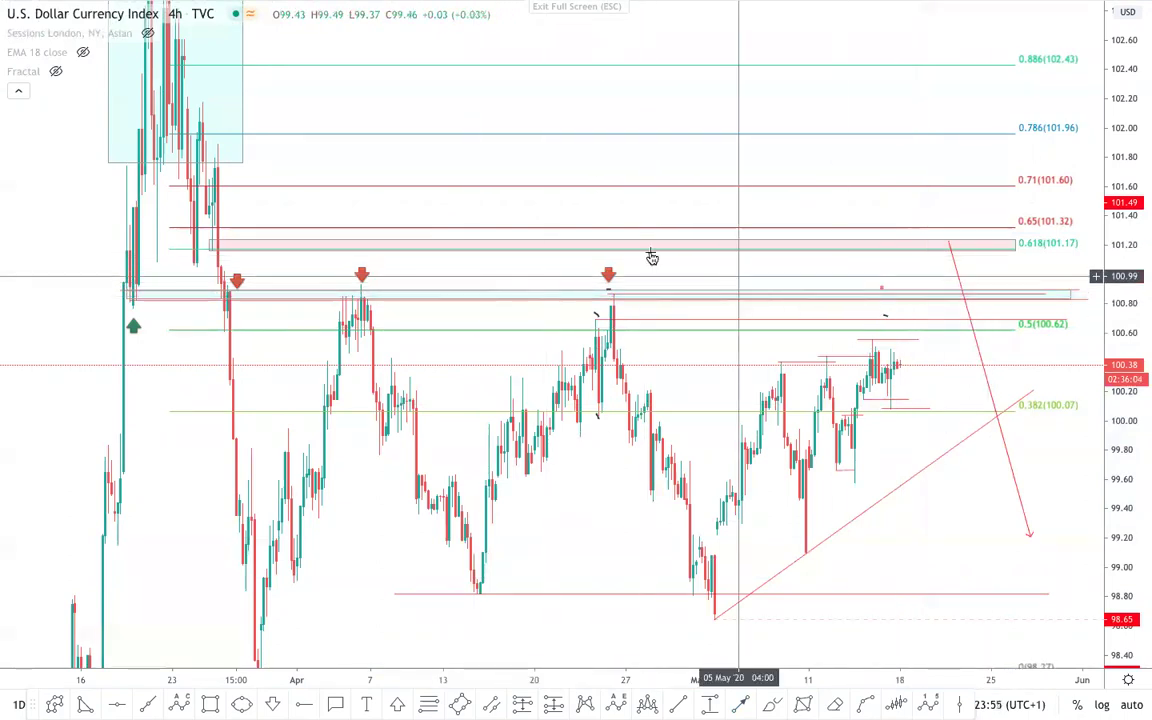
pyautogui.click(1046, 243)
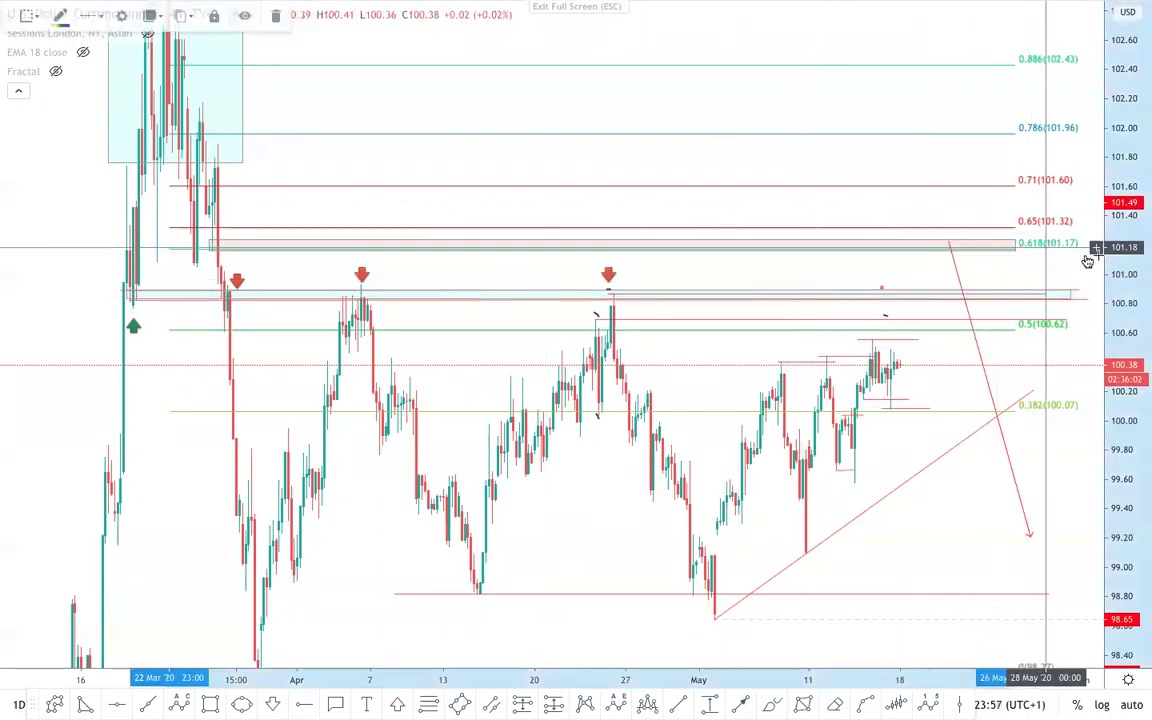
pyautogui.click(276, 20)
# - Switch the chart to the 1-hour timeframe
pyautogui.write('1')
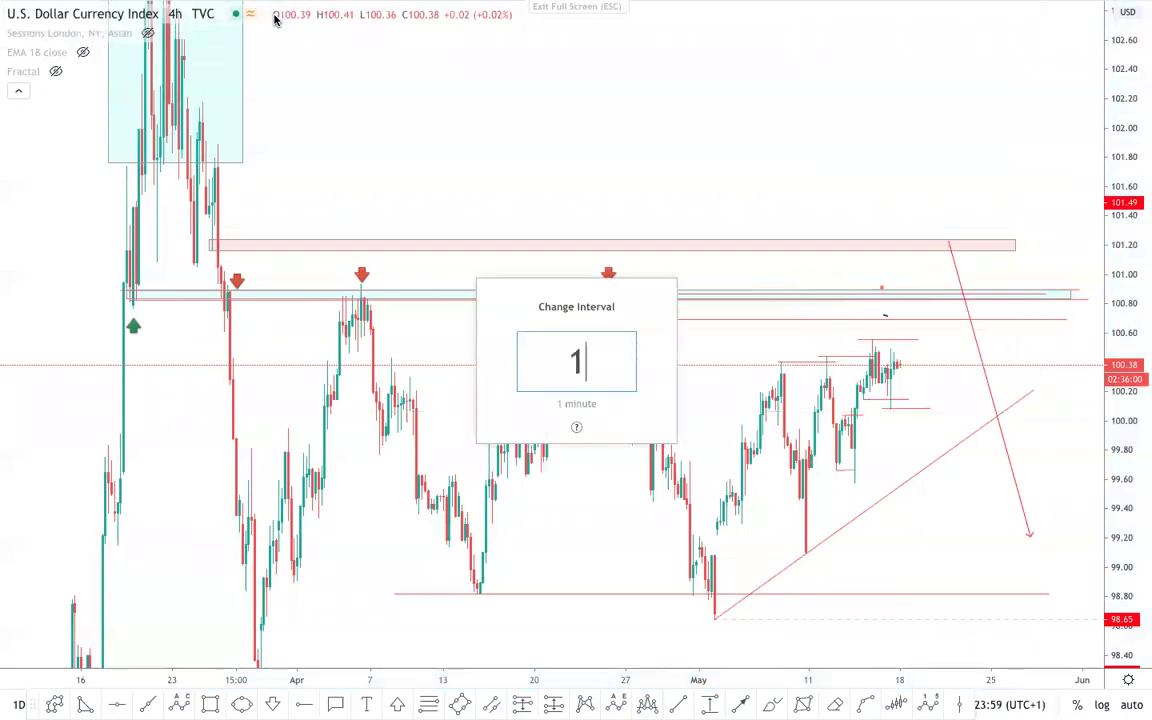
pyautogui.write('h')
pyautogui.press('Return')
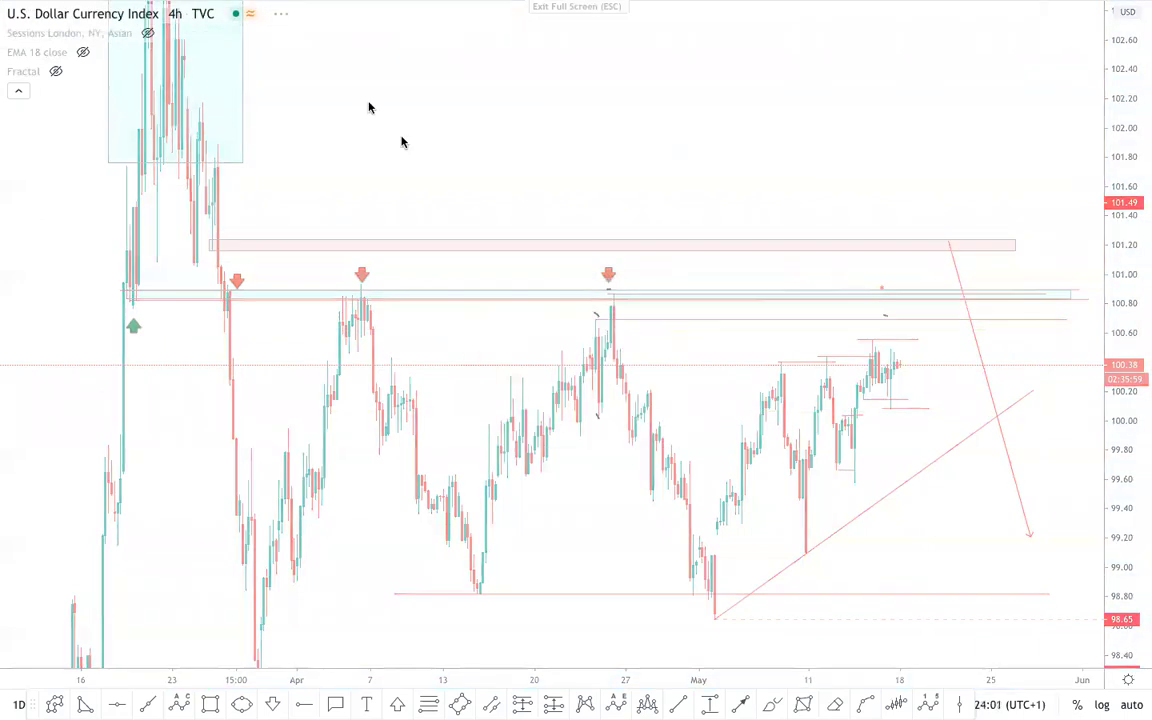
pyautogui.moveTo(1141, 517); pyautogui.dragTo(1135, 150)
pyautogui.scroll(2, 1041, 455)
pyautogui.moveTo(1041, 455); pyautogui.dragTo(660, 371)
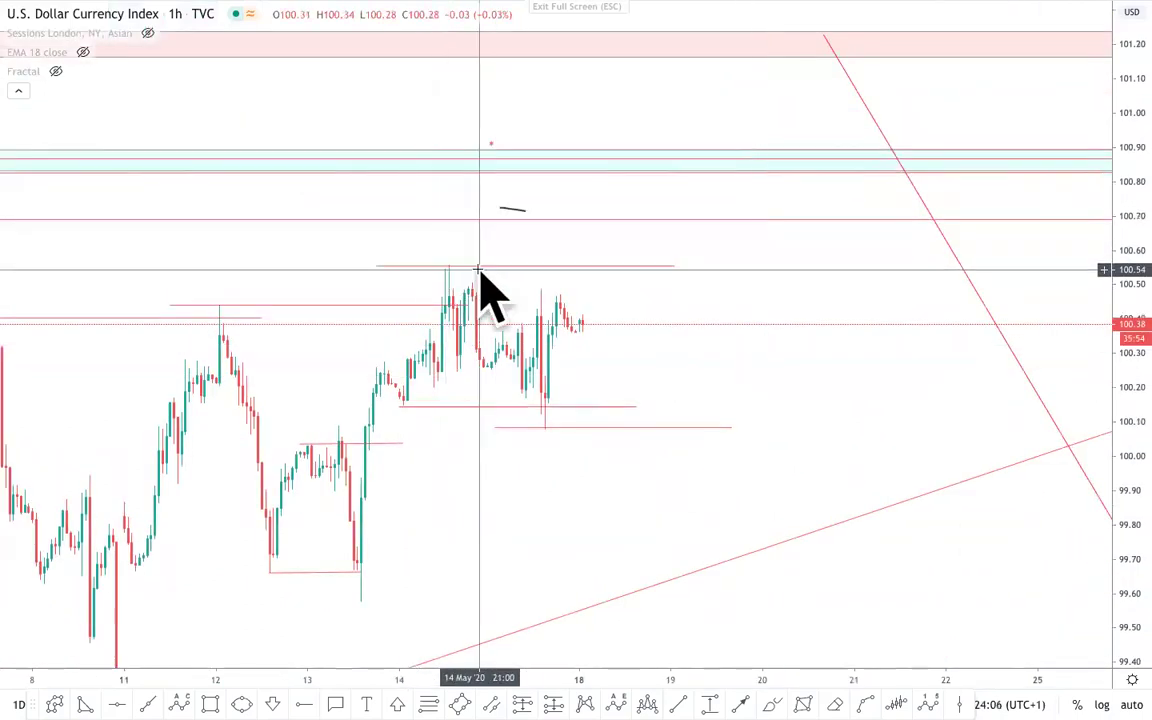
# - Sketch a freehand price path from the 100.69 level down to about 99.73 and up into the red zone near 101.20
pyautogui.scroll(-1, 578, 234)
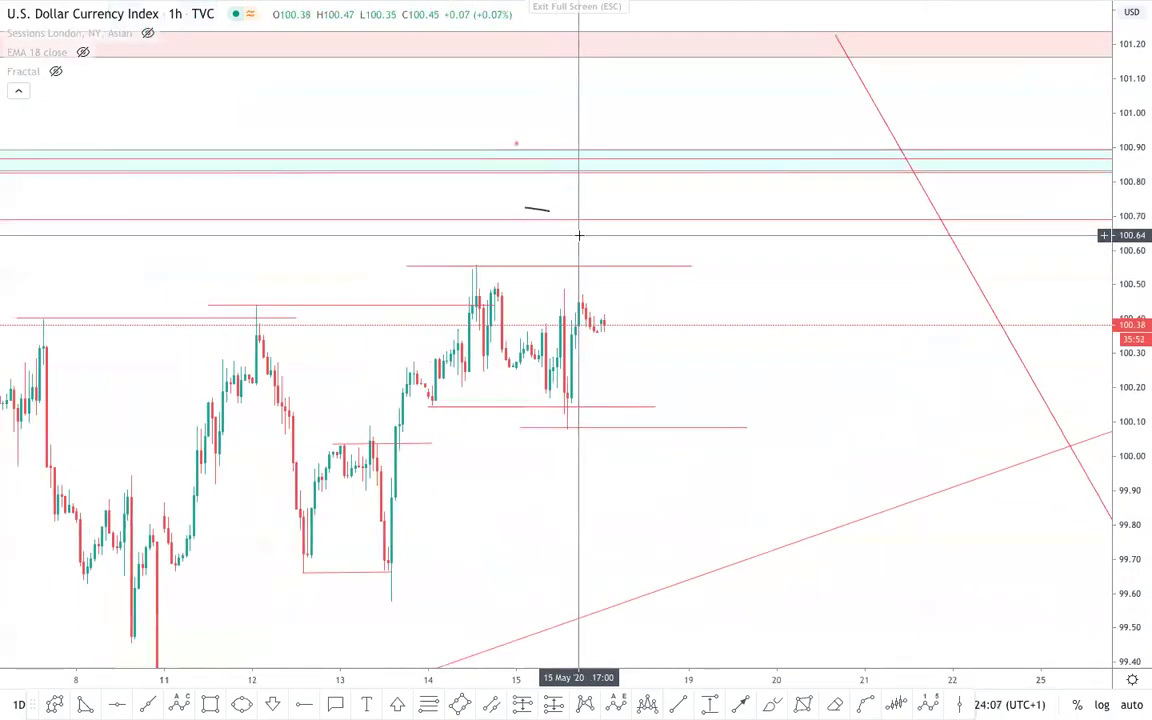
pyautogui.scroll(-2, 653, 274)
pyautogui.scroll(-4, 663, 270)
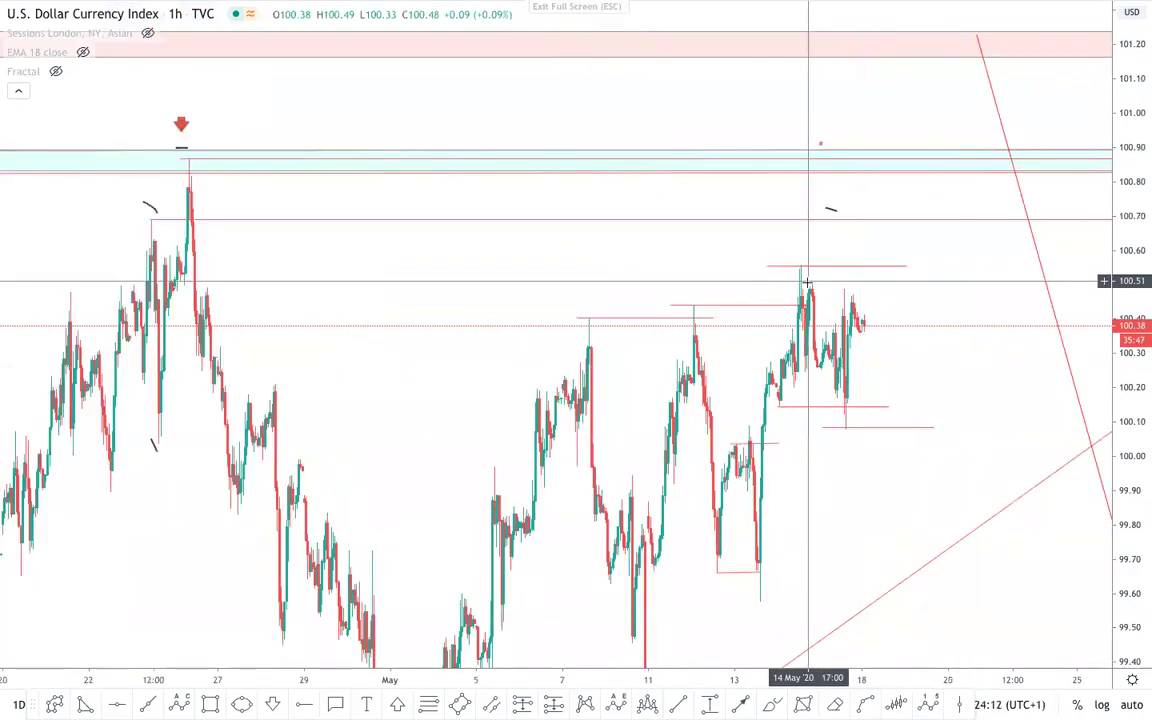
pyautogui.scroll(3, 805, 210)
pyautogui.scroll(-2, 802, 317)
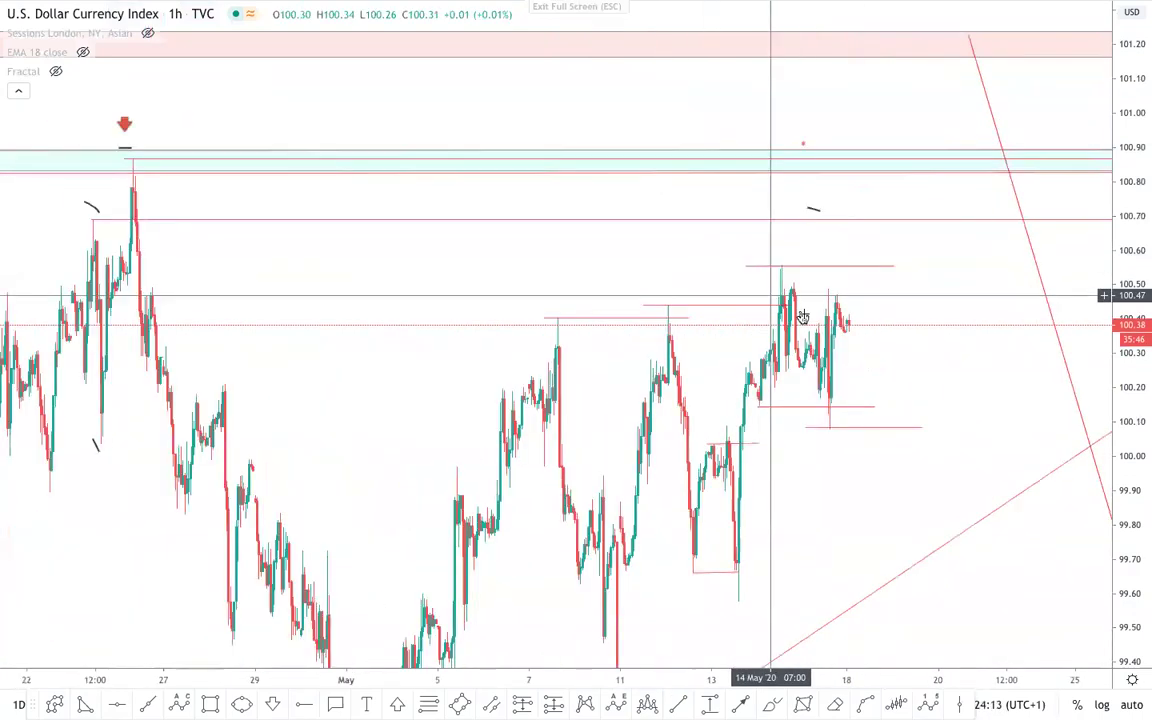
pyautogui.click(844, 219)
pyautogui.moveTo(844, 221)
pyautogui.mouseDown()
pyautogui.moveTo(850, 238)
pyautogui.moveTo(869, 218)
pyautogui.moveTo(881, 226)
pyautogui.moveTo(894, 330)
pyautogui.mouseUp()
pyautogui.moveTo(893, 422)
pyautogui.mouseDown()
pyautogui.moveTo(901, 550)
pyautogui.moveTo(941, 521)
pyautogui.moveTo(1020, 42)
pyautogui.mouseUp()
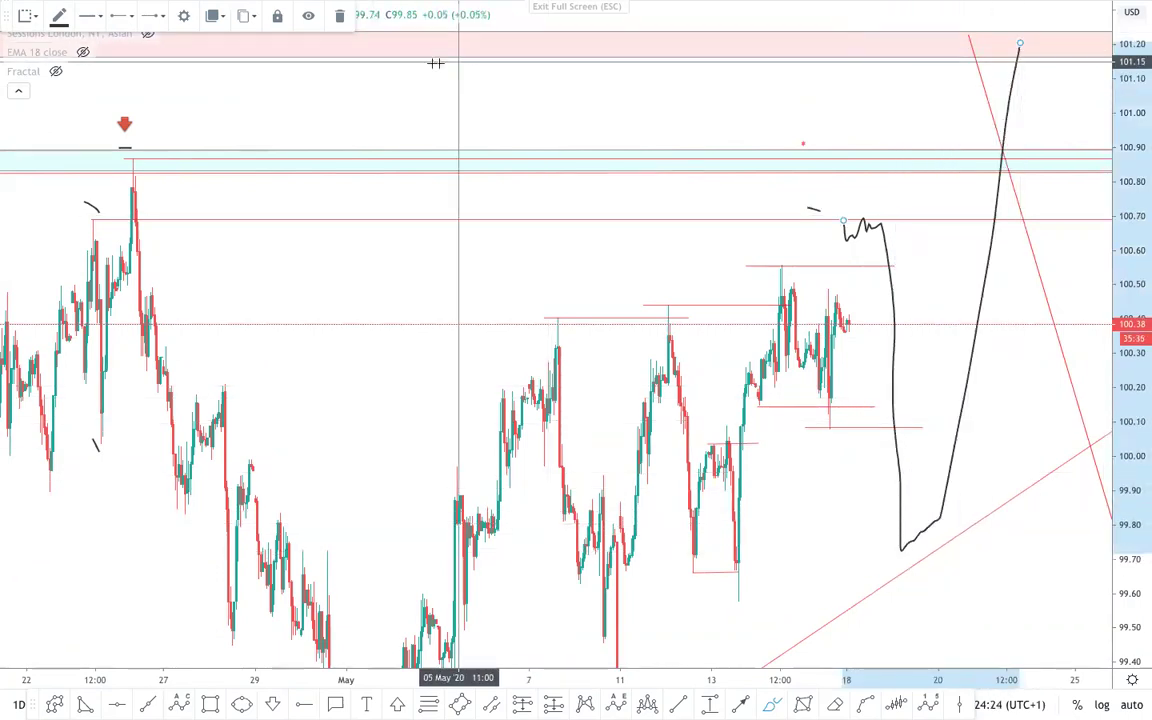
# - Delete the freehand projected price path
pyautogui.click(343, 16)
pyautogui.scroll(3, 878, 403)
pyautogui.moveTo(810, 273); pyautogui.dragTo(813, 229)
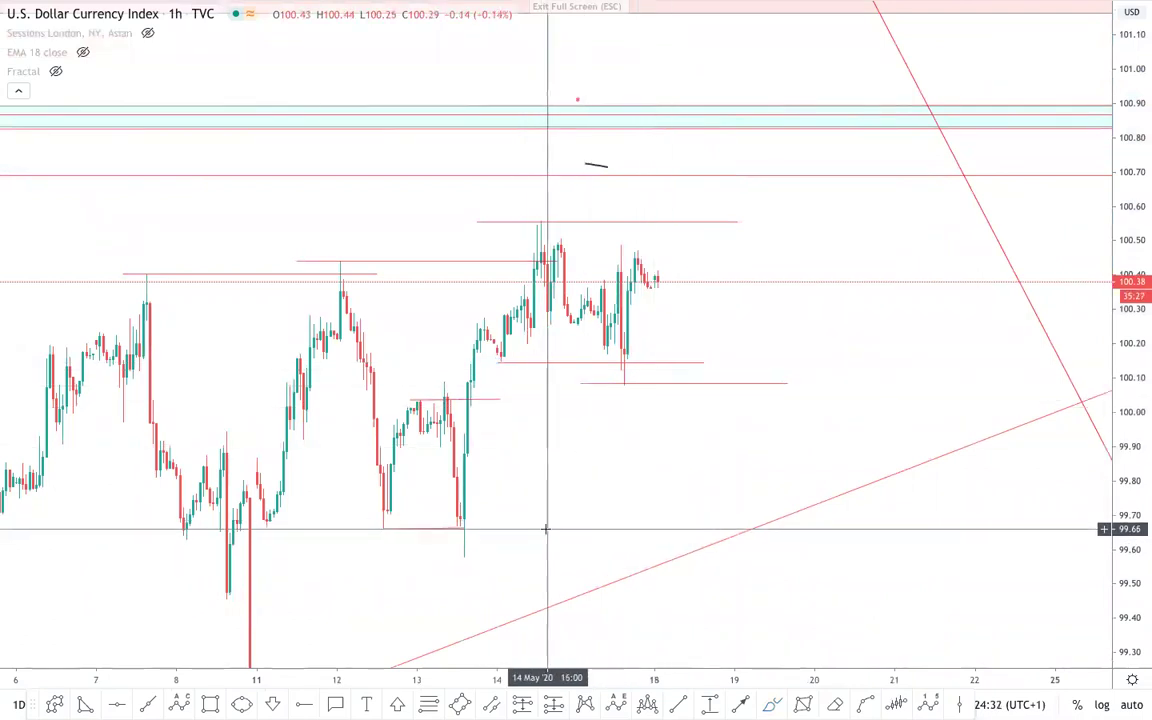
pyautogui.moveTo(619, 517); pyautogui.dragTo(640, 457)
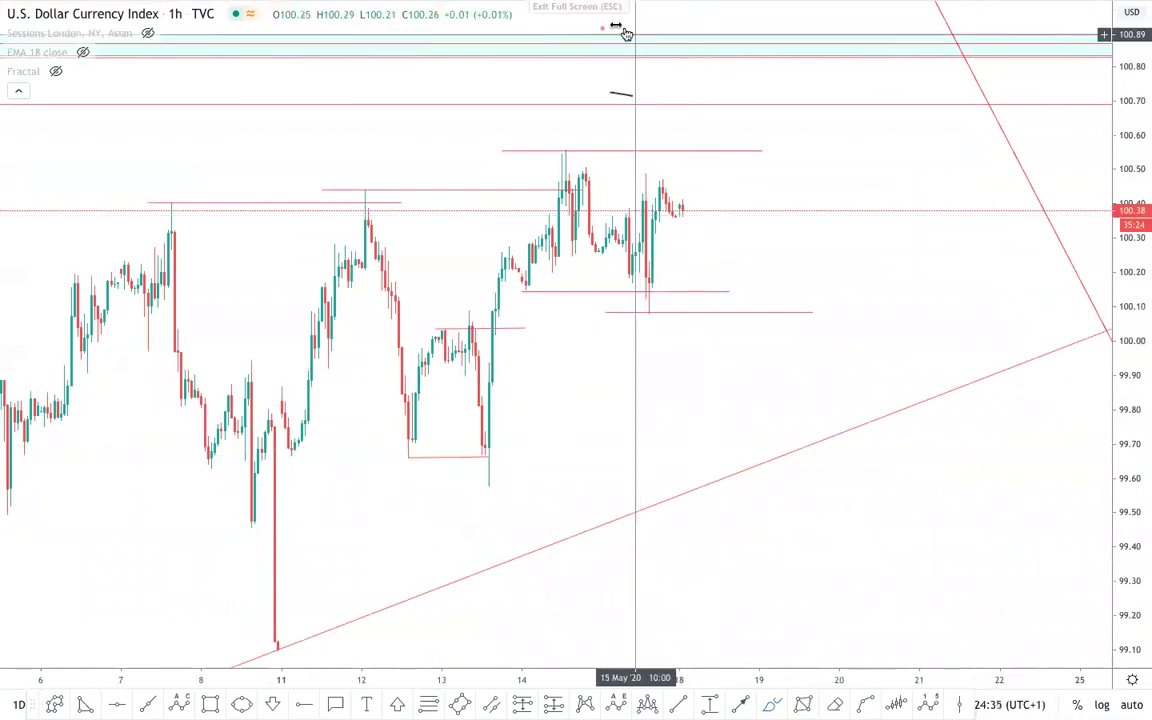
# - Leave full-screen mode and switch to the EURUSD daily chart, dismissing the layout-change notice
pyautogui.click(580, 8)
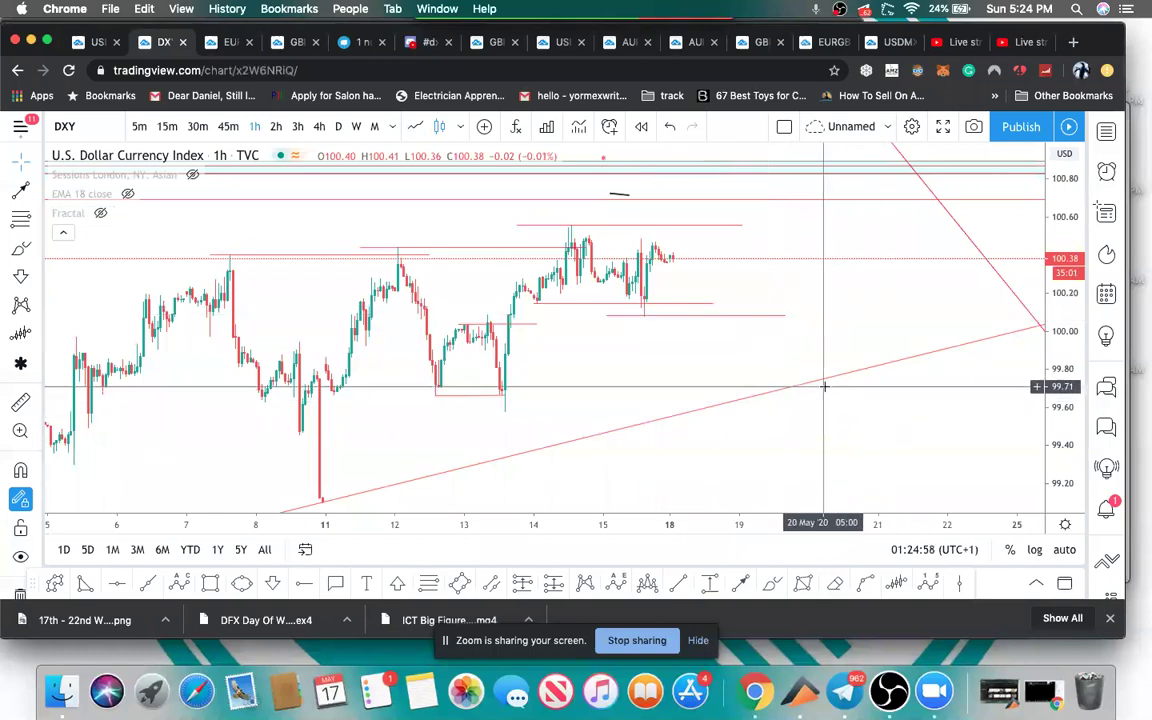
pyautogui.moveTo(1069, 445); pyautogui.dragTo(1069, 427)
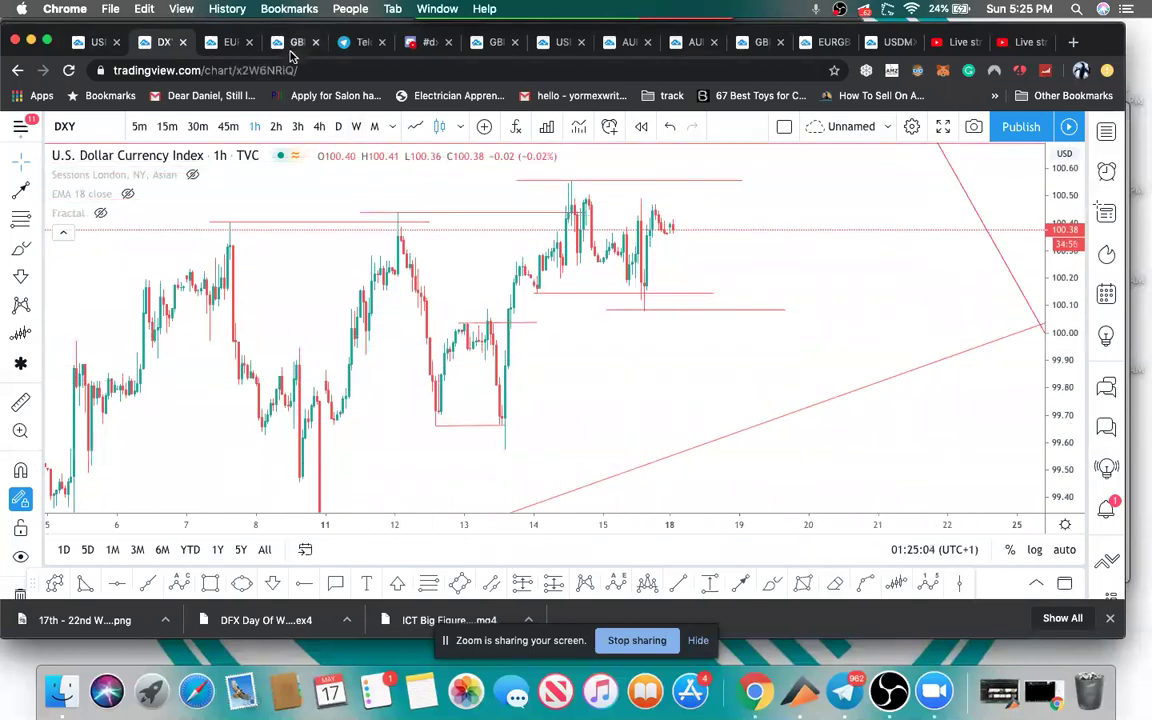
pyautogui.click(224, 51)
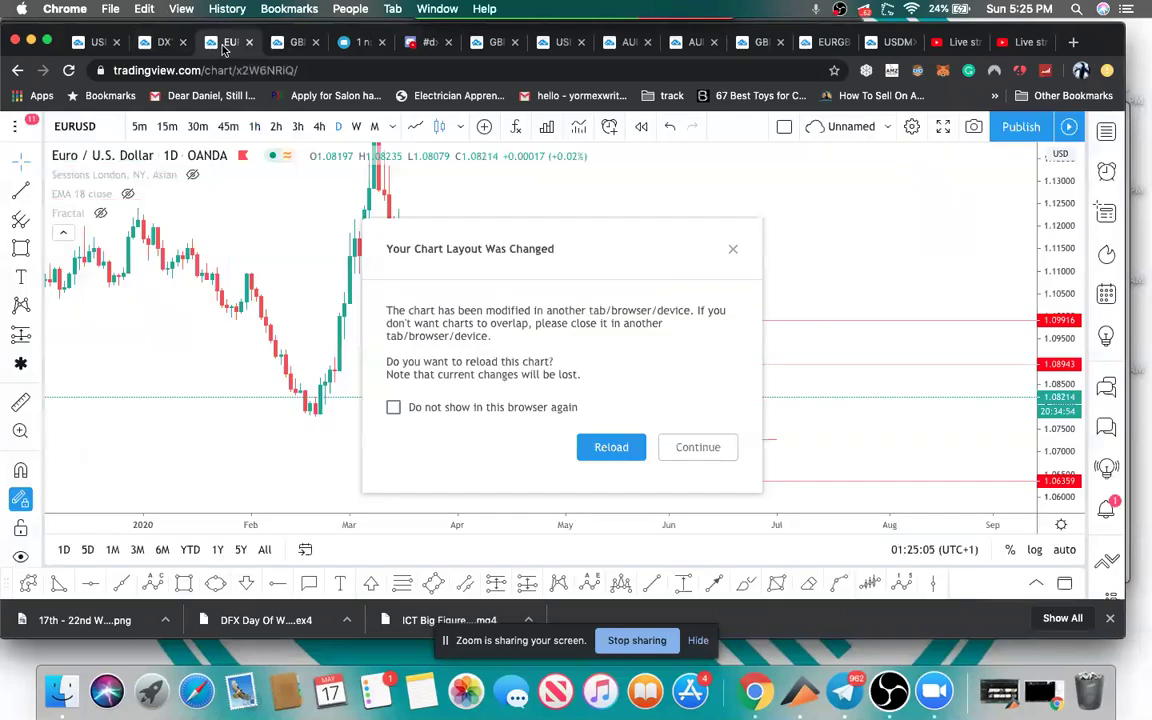
pyautogui.click(732, 249)
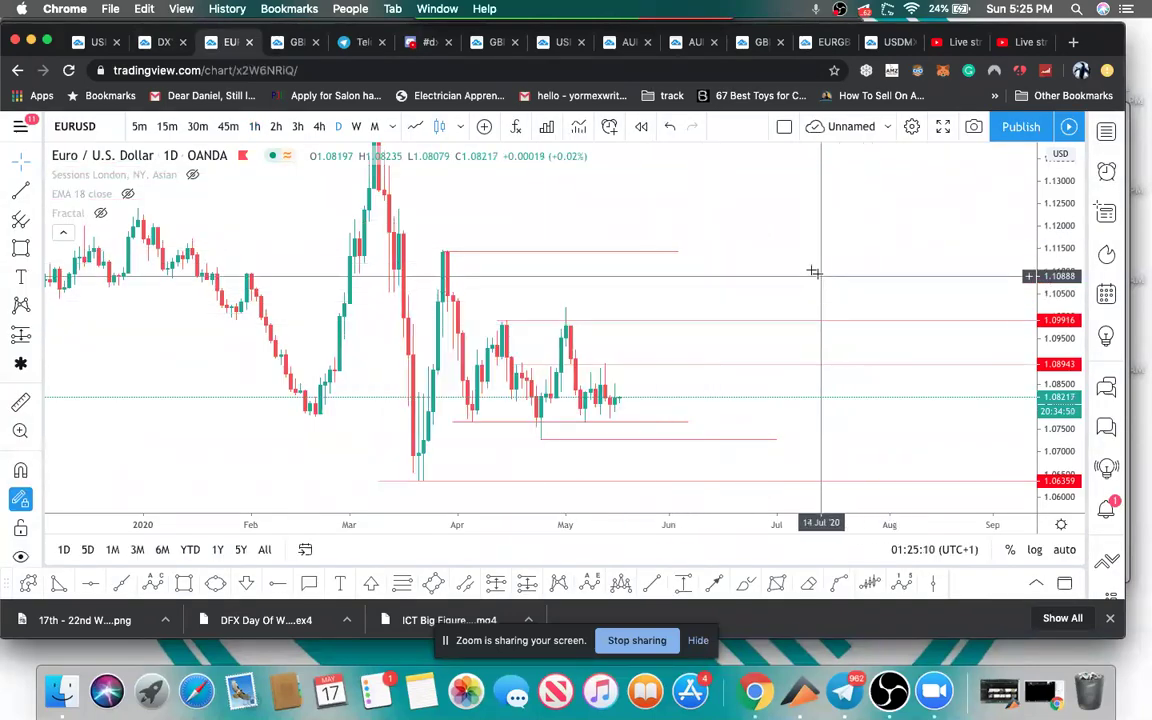
pyautogui.scroll(-3, 812, 265)
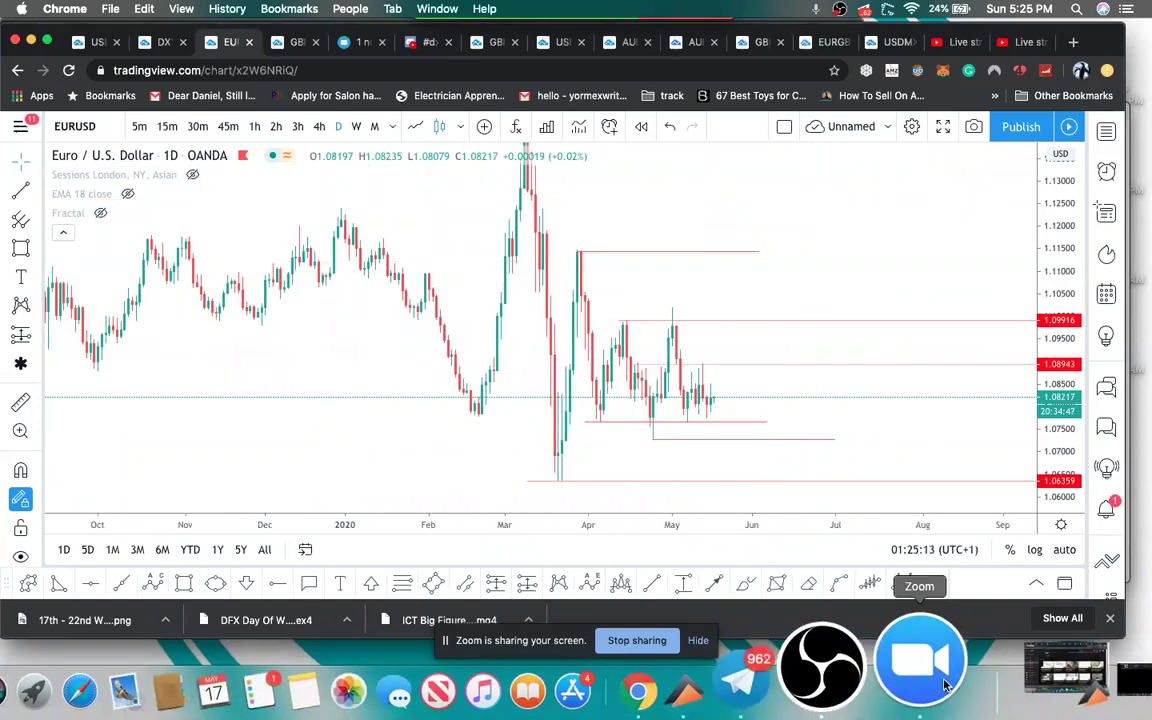
# - Check the participants and chat in the Zoom meeting window, and return to the EURUSD chart
pyautogui.click(934, 680)
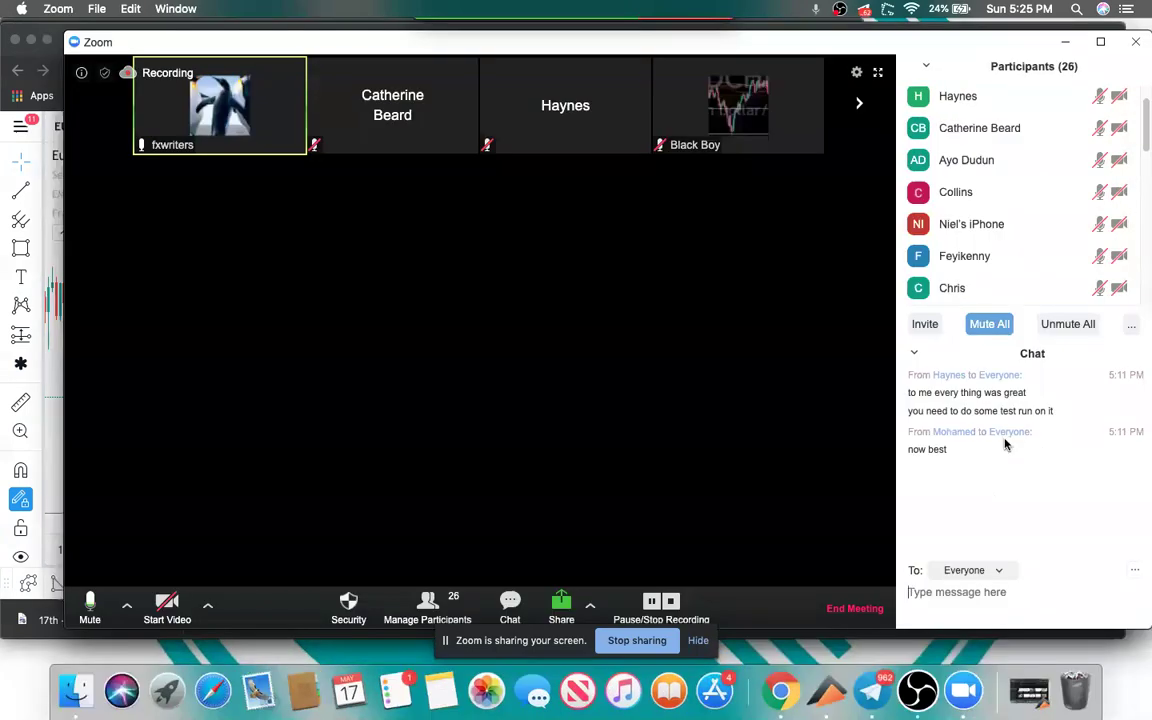
pyautogui.click(1064, 48)
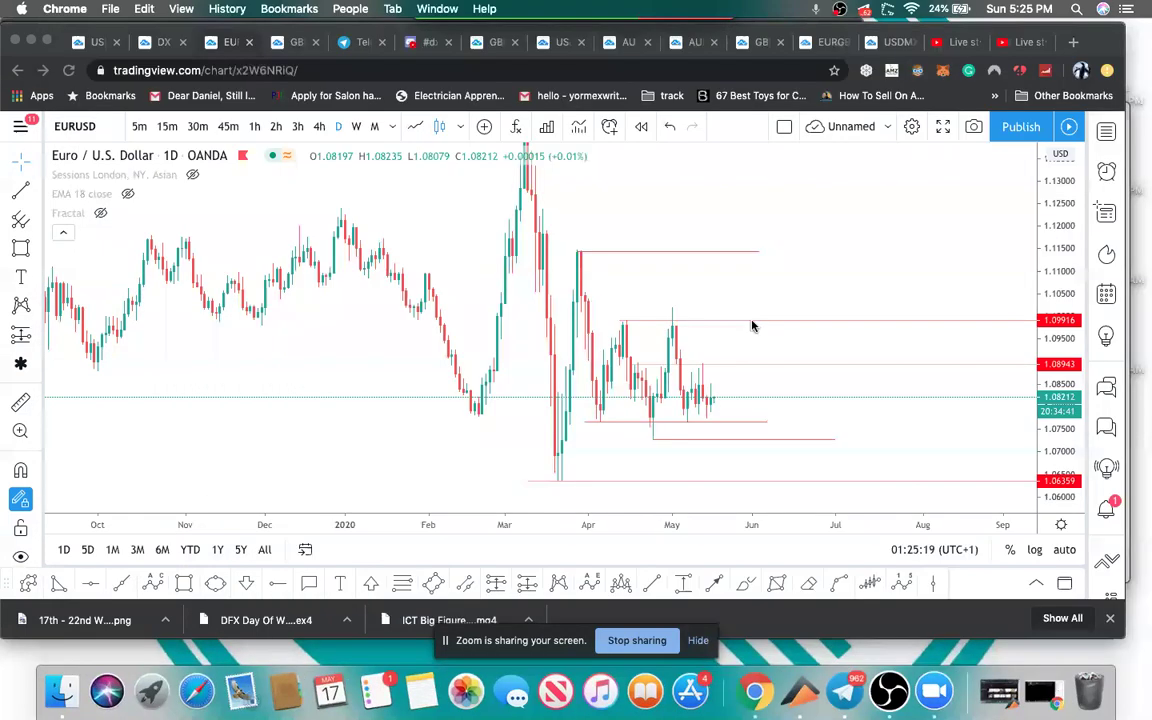
pyautogui.scroll(2, 752, 326)
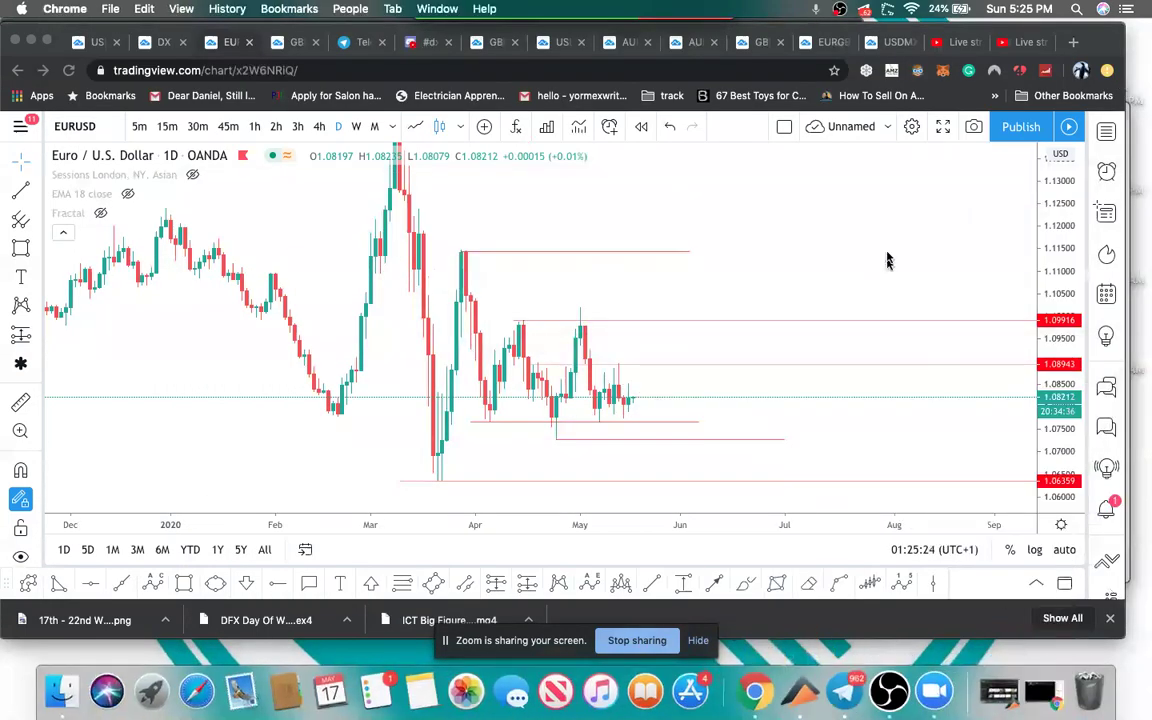
# - Show the EURUSD chart in full screen and move the floating drawing toolbar clear of the candles
pyautogui.click(942, 127)
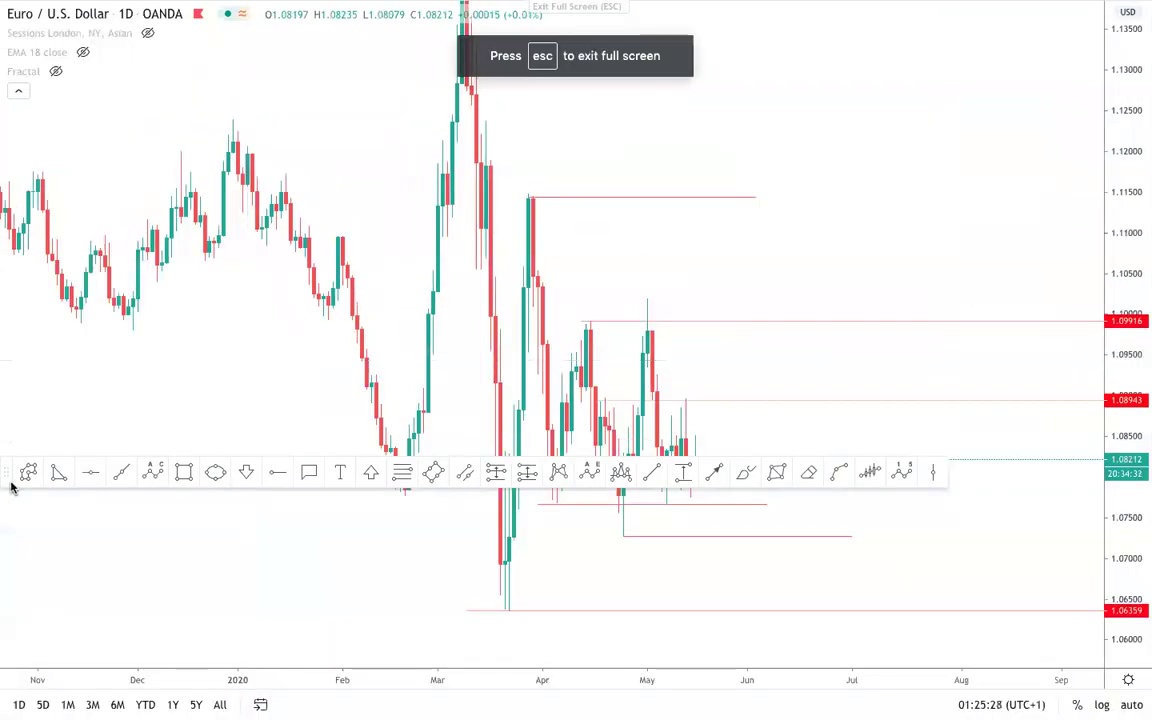
pyautogui.moveTo(8, 477); pyautogui.dragTo(10, 686)
pyautogui.scroll(5, 432, 446)
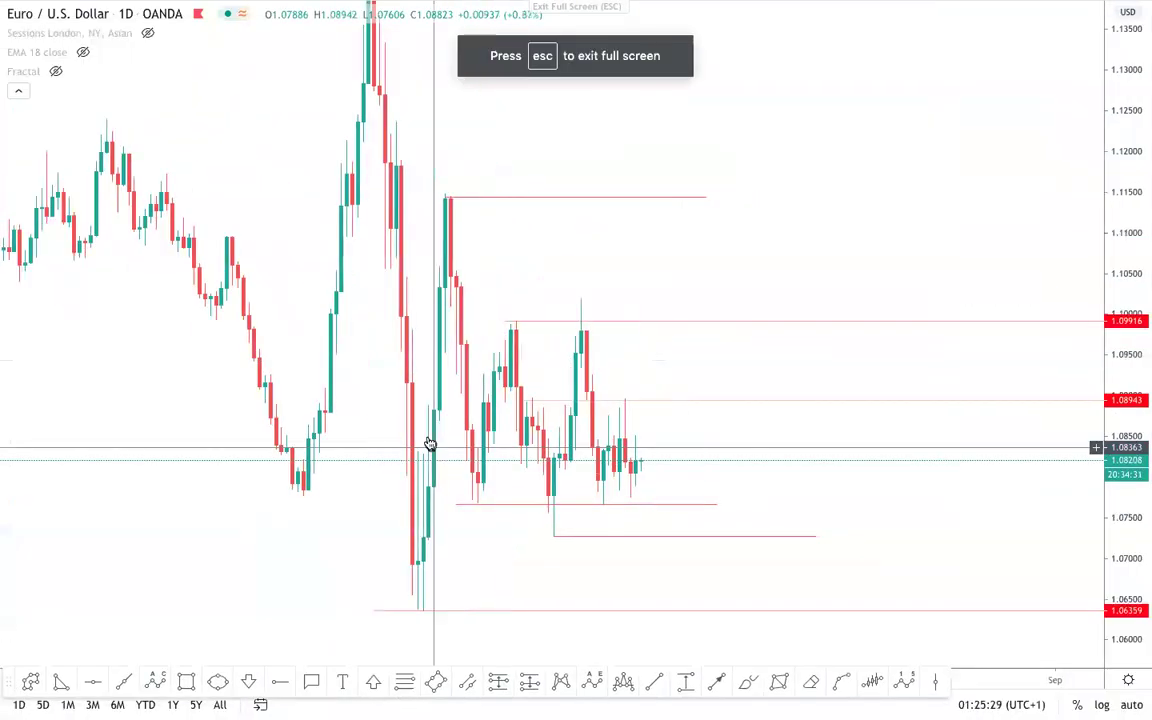
# - Examine the EURUSD daily swings against the marked levels, including the lows above the 1.06359 line
pyautogui.moveTo(884, 280); pyautogui.dragTo(1122, 221)
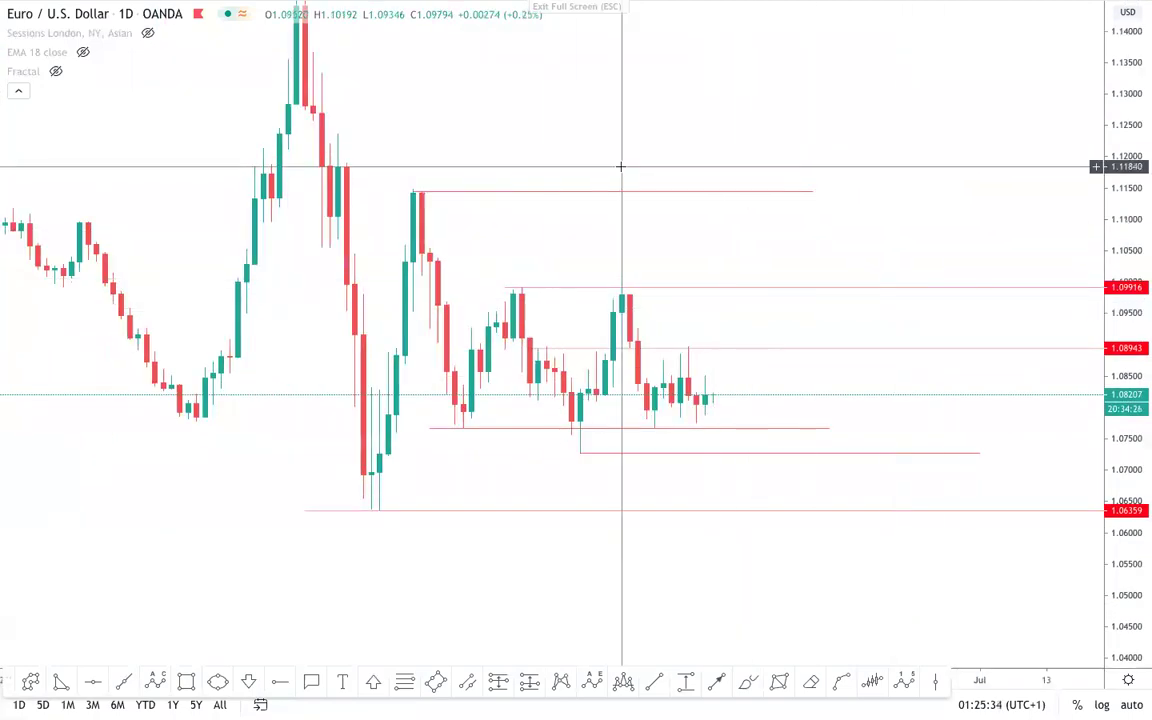
pyautogui.moveTo(537, 149); pyautogui.dragTo(581, 137)
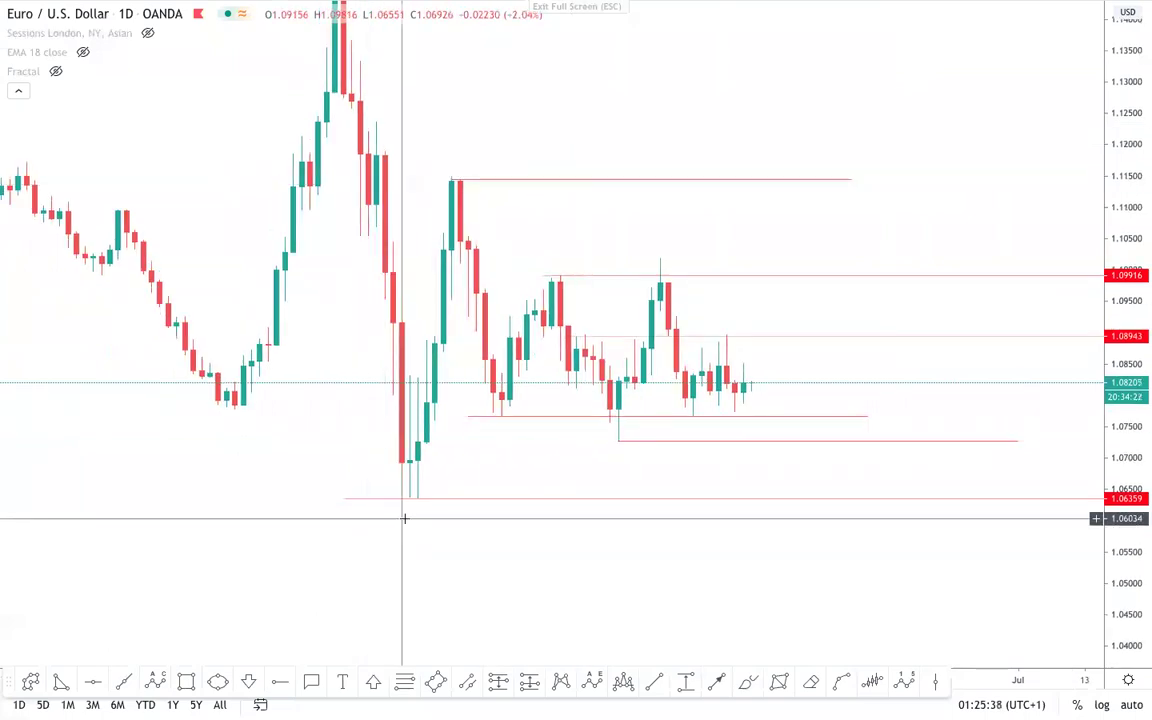
pyautogui.click(496, 417)
pyautogui.click(621, 442)
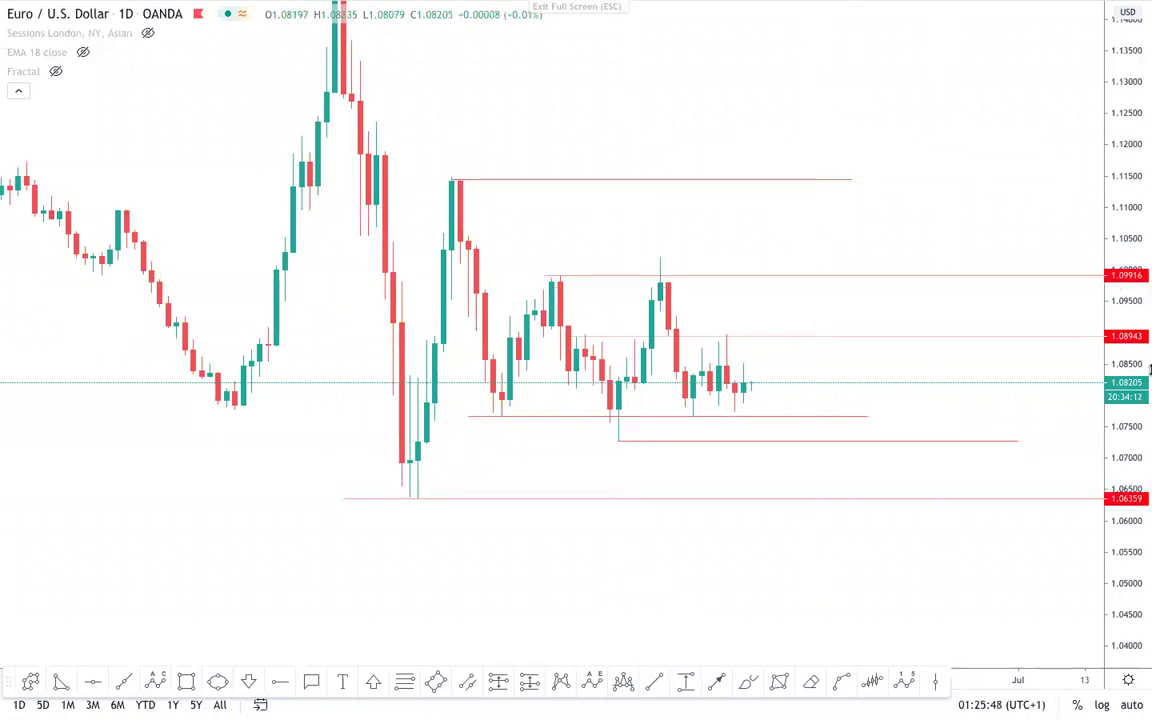
pyautogui.moveTo(1141, 410); pyautogui.dragTo(1141, 355)
pyautogui.scroll(2, 872, 224)
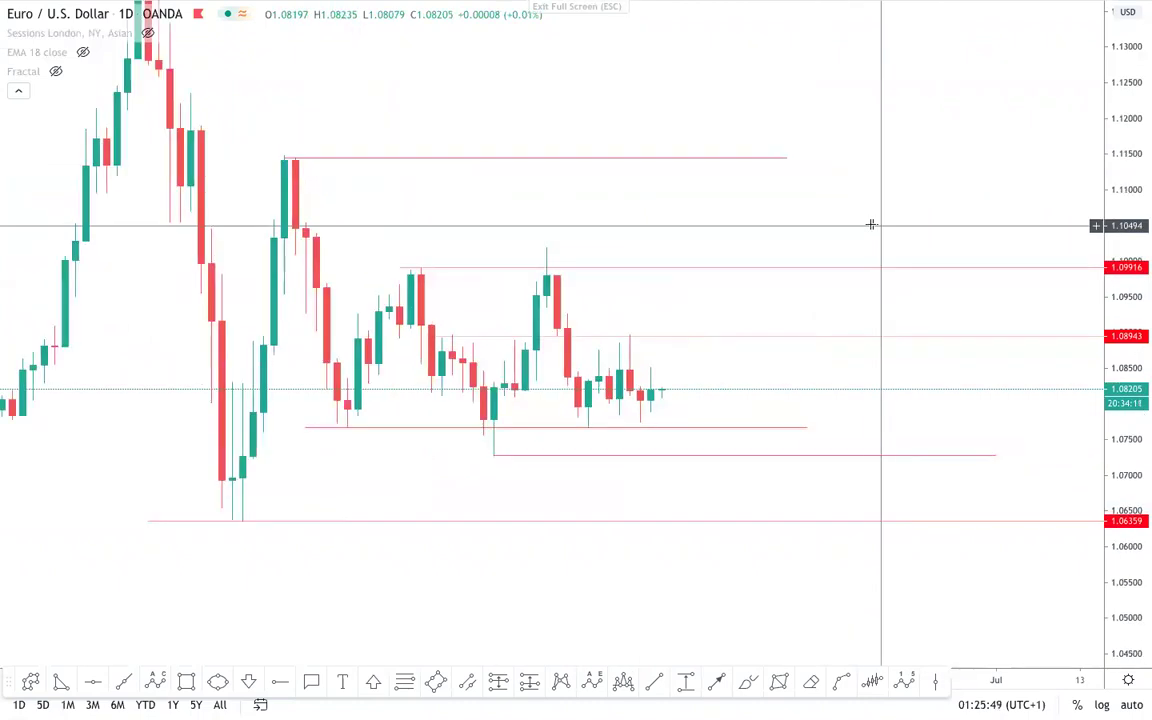
pyautogui.moveTo(872, 224); pyautogui.dragTo(969, 197)
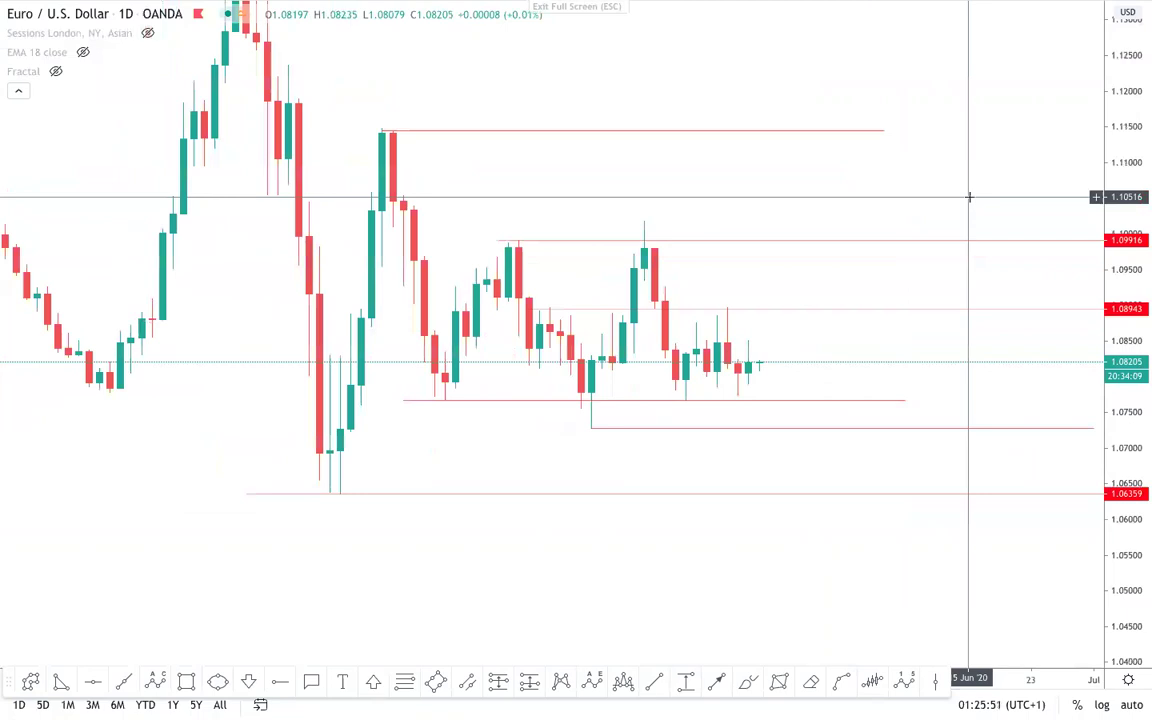
pyautogui.moveTo(1141, 488); pyautogui.dragTo(1141, 422)
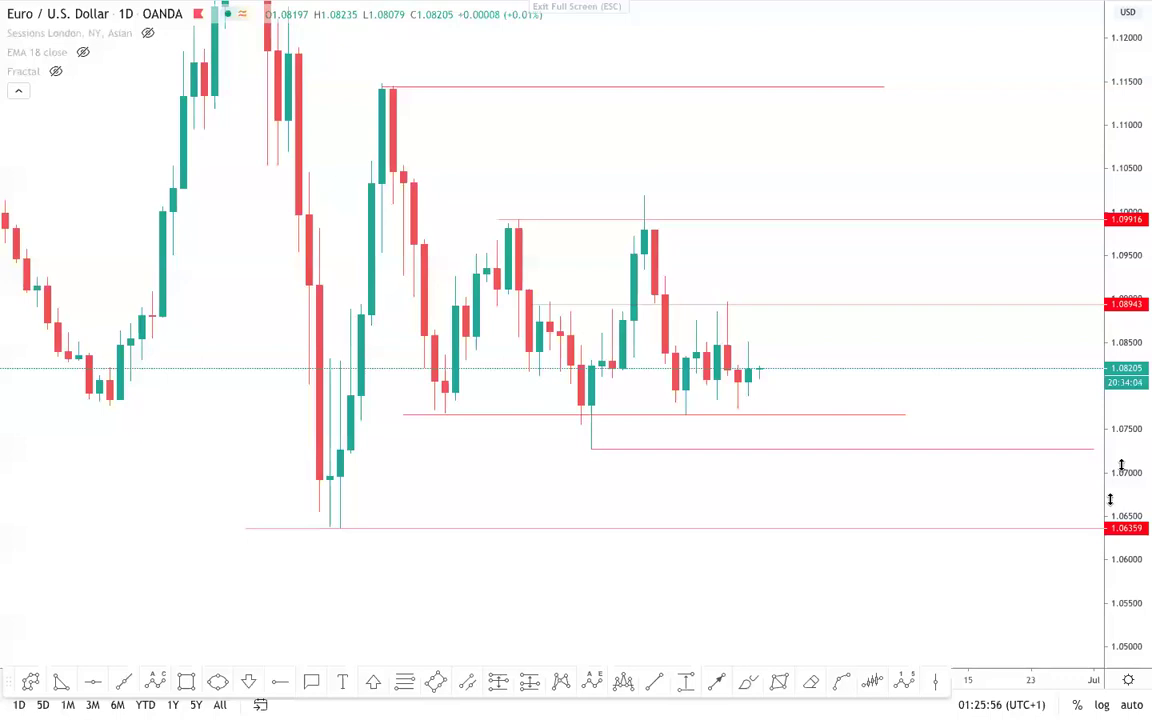
pyautogui.click(750, 684)
pyautogui.moveTo(427, 420); pyautogui.dragTo(518, 219)
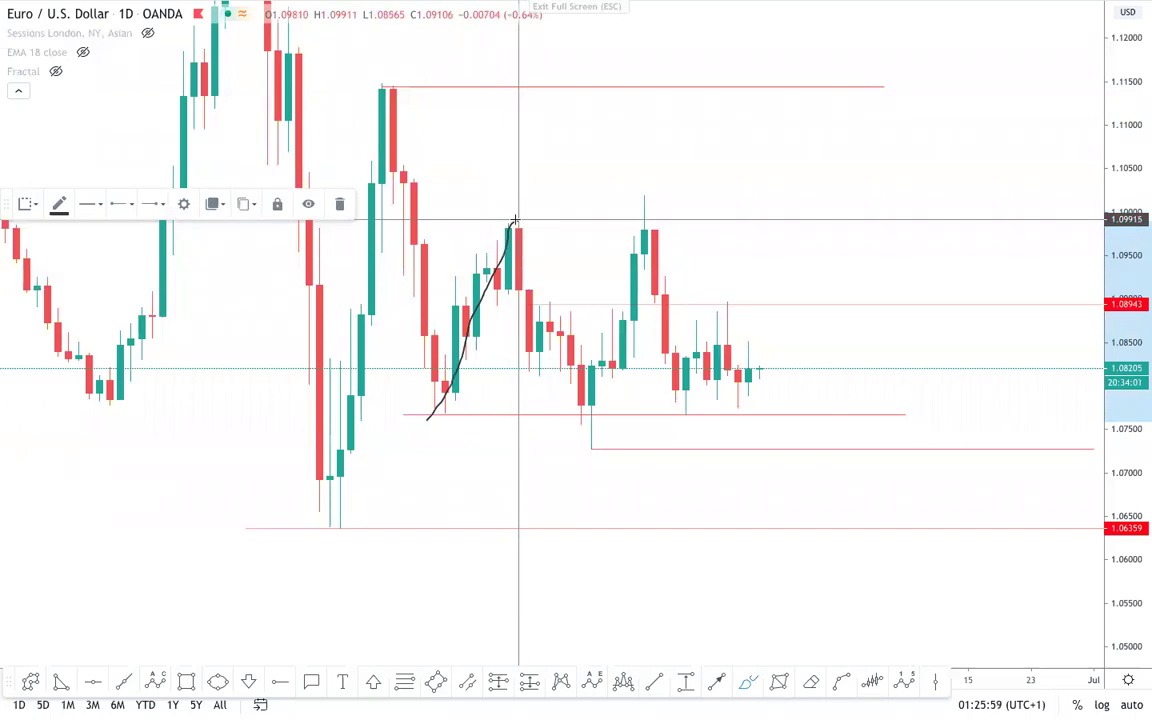
pyautogui.hotkey('ctrl', 'z')
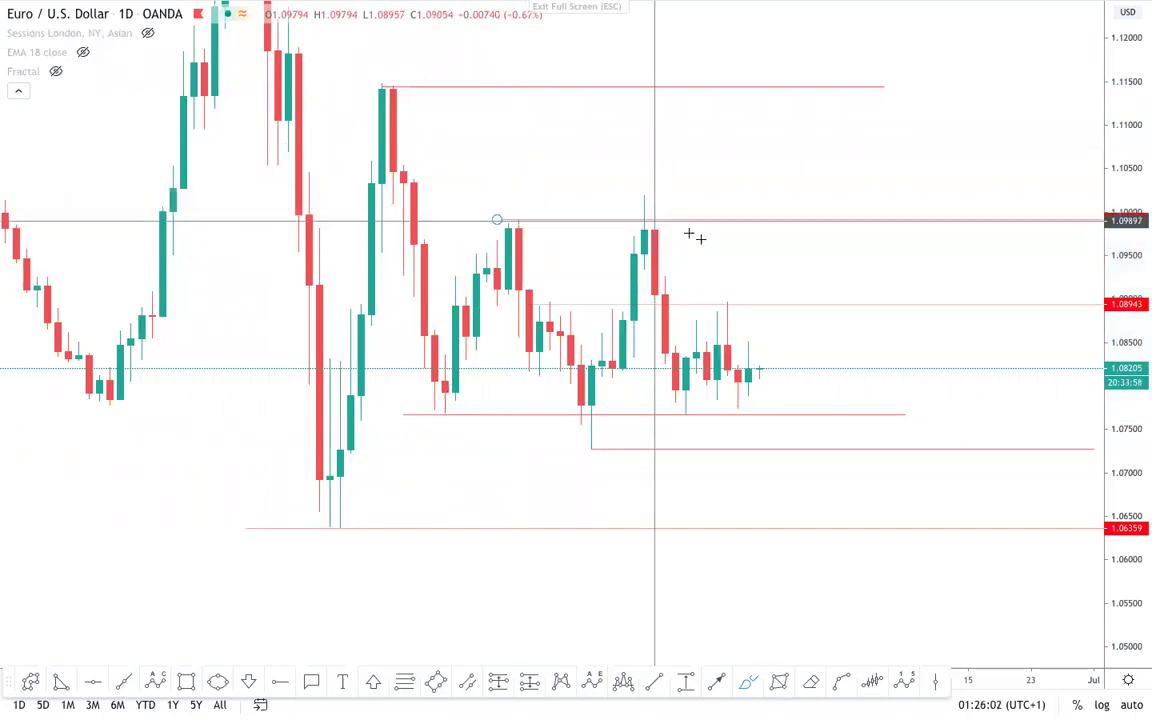
# - Brush the rise and fall around the highest recent peak, circle the latest consolidation, and sketch a projected rally and drop, dismissing the layout-change notice
pyautogui.moveTo(643, 200); pyautogui.dragTo(682, 394)
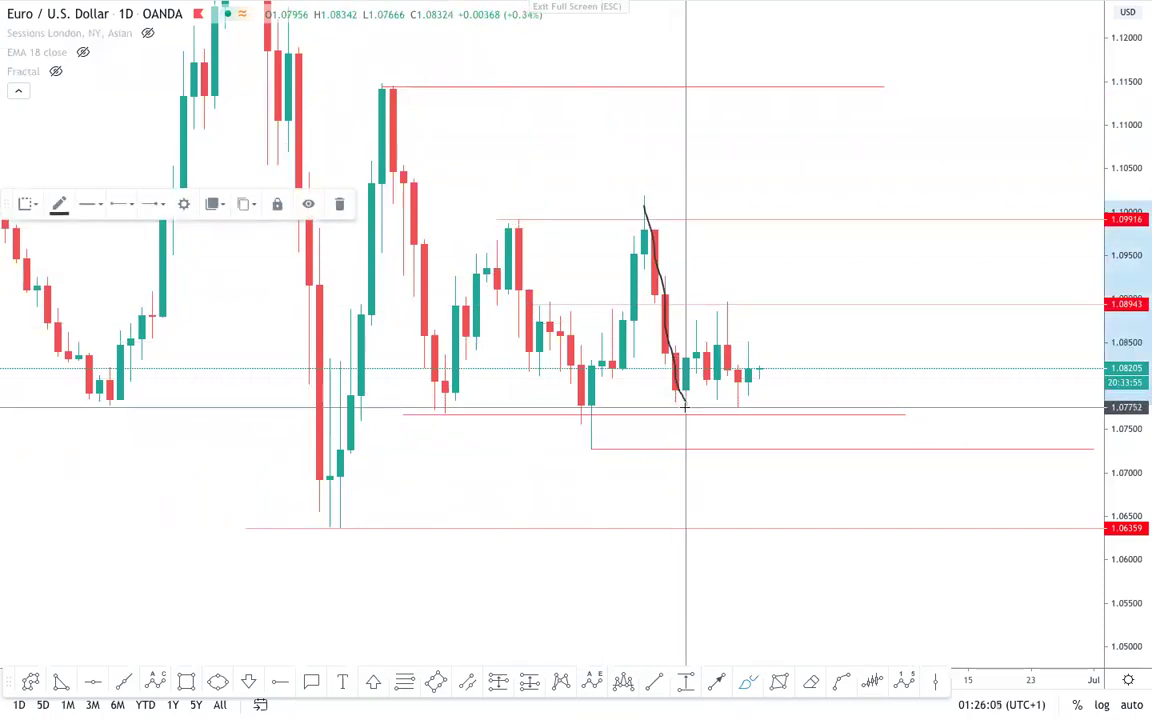
pyautogui.moveTo(585, 455); pyautogui.dragTo(643, 193)
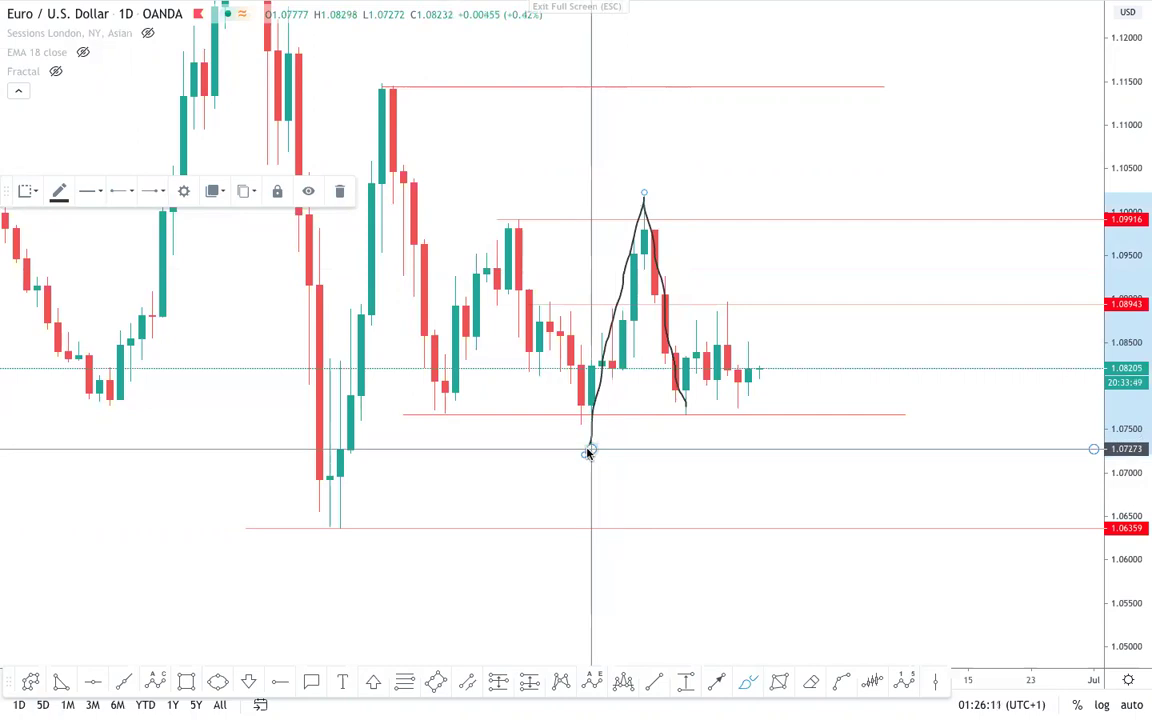
pyautogui.moveTo(668, 387); pyautogui.dragTo(780, 381)
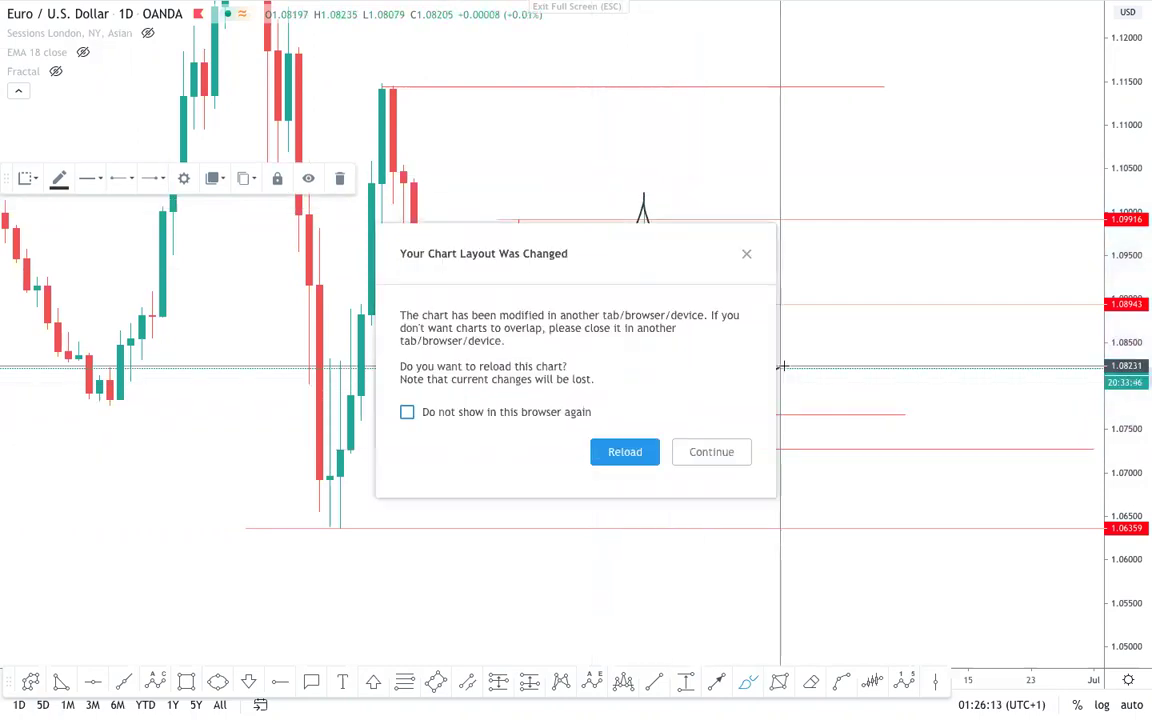
pyautogui.click(746, 254)
pyautogui.moveTo(685, 405)
pyautogui.mouseDown()
pyautogui.moveTo(780, 395)
pyautogui.moveTo(790, 245)
pyautogui.moveTo(841, 506)
pyautogui.mouseUp()
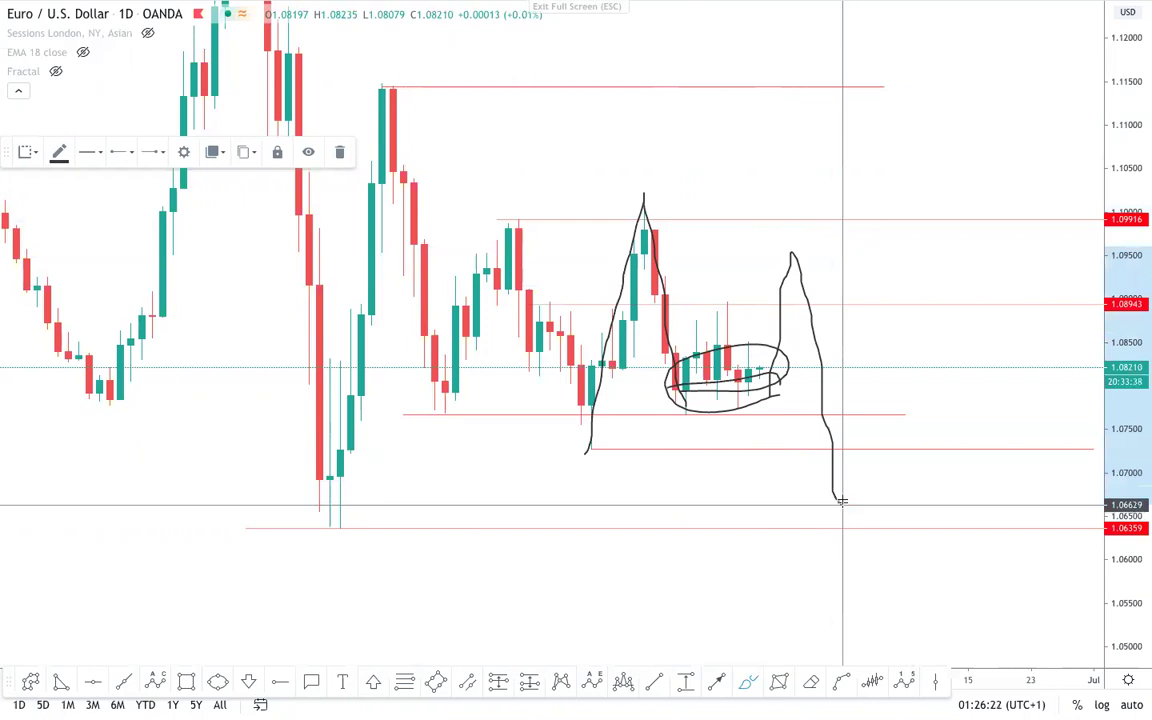
# - Remove all the freehand brush strokes from the recent swings and the projected move
pyautogui.click(342, 154)
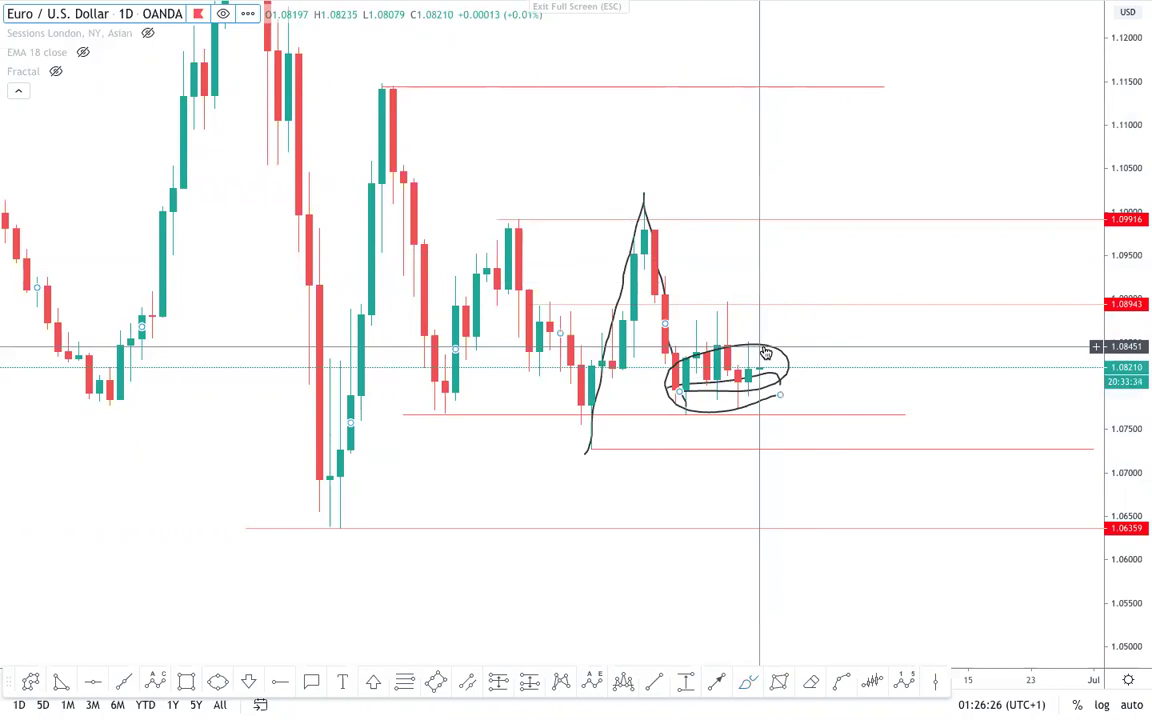
pyautogui.click(765, 353)
pyautogui.press('Delete')
pyautogui.click(632, 252)
pyautogui.click(338, 153)
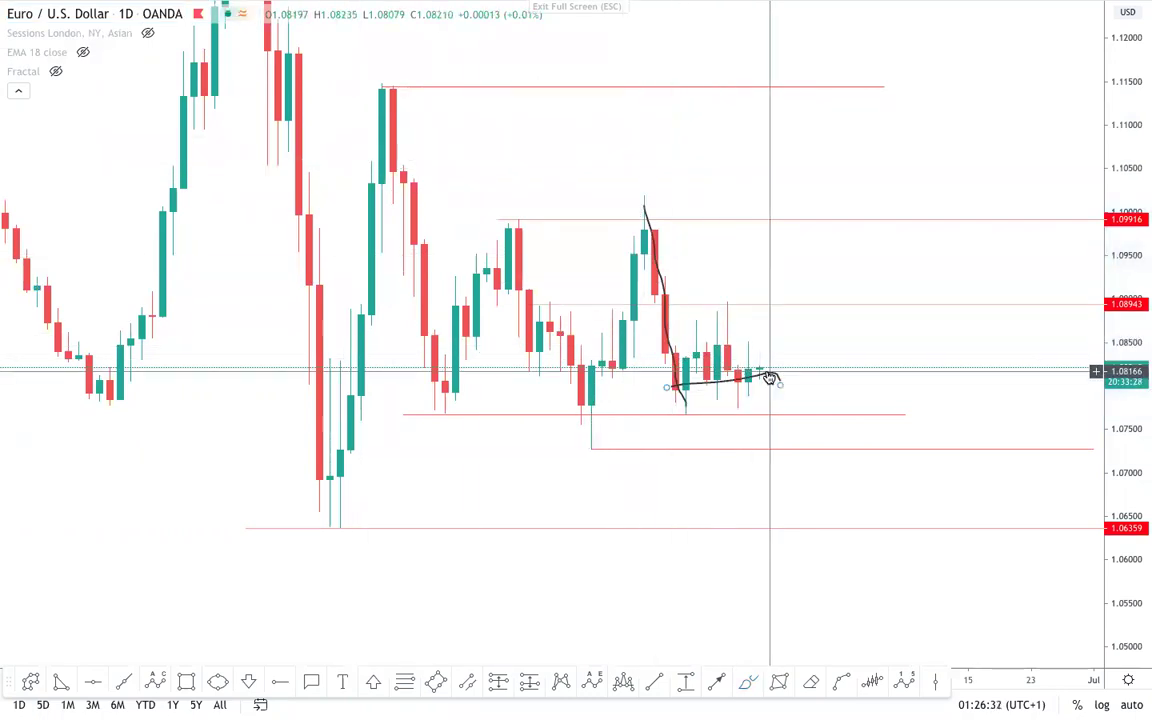
pyautogui.click(771, 378)
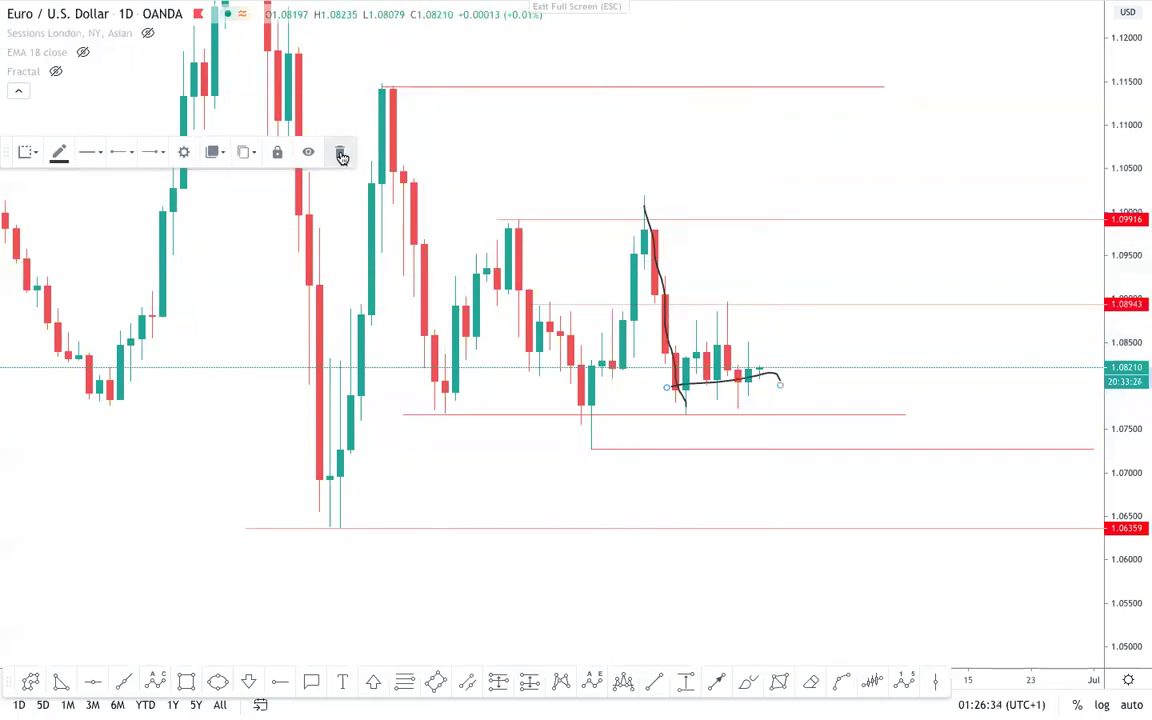
pyautogui.click(340, 153)
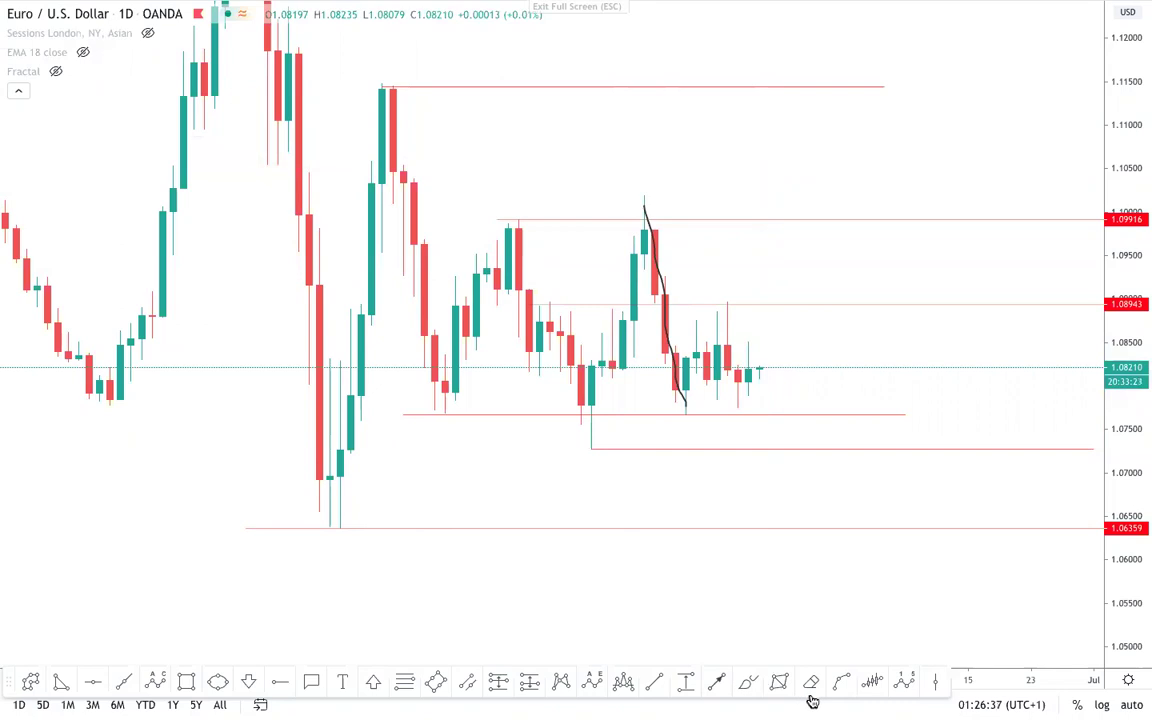
pyautogui.click(809, 688)
pyautogui.click(661, 249)
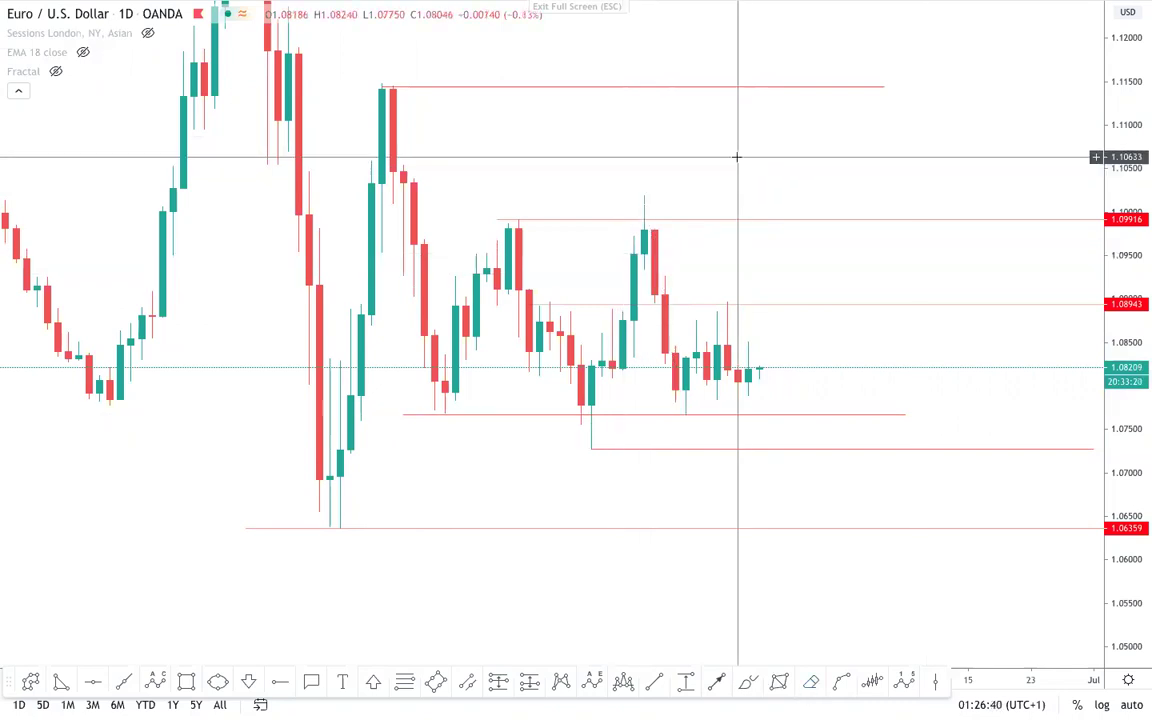
pyautogui.scroll(1, 753, 563)
pyautogui.moveTo(1146, 581); pyautogui.dragTo(995, 496)
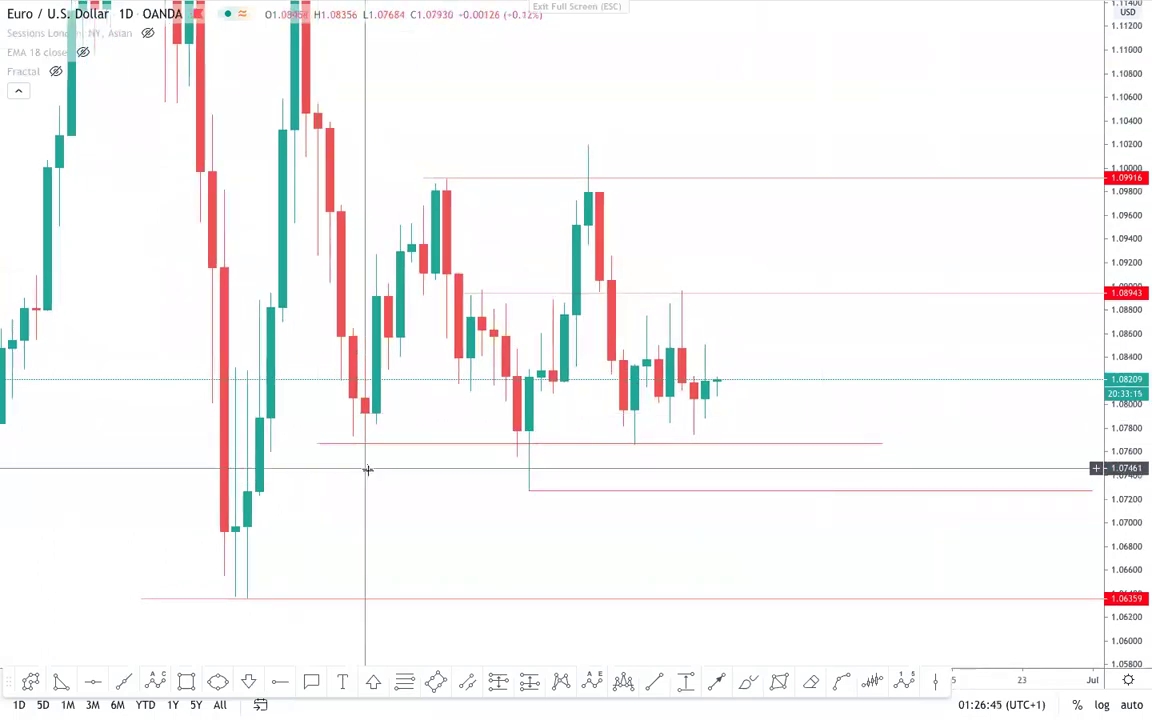
pyautogui.click(633, 444)
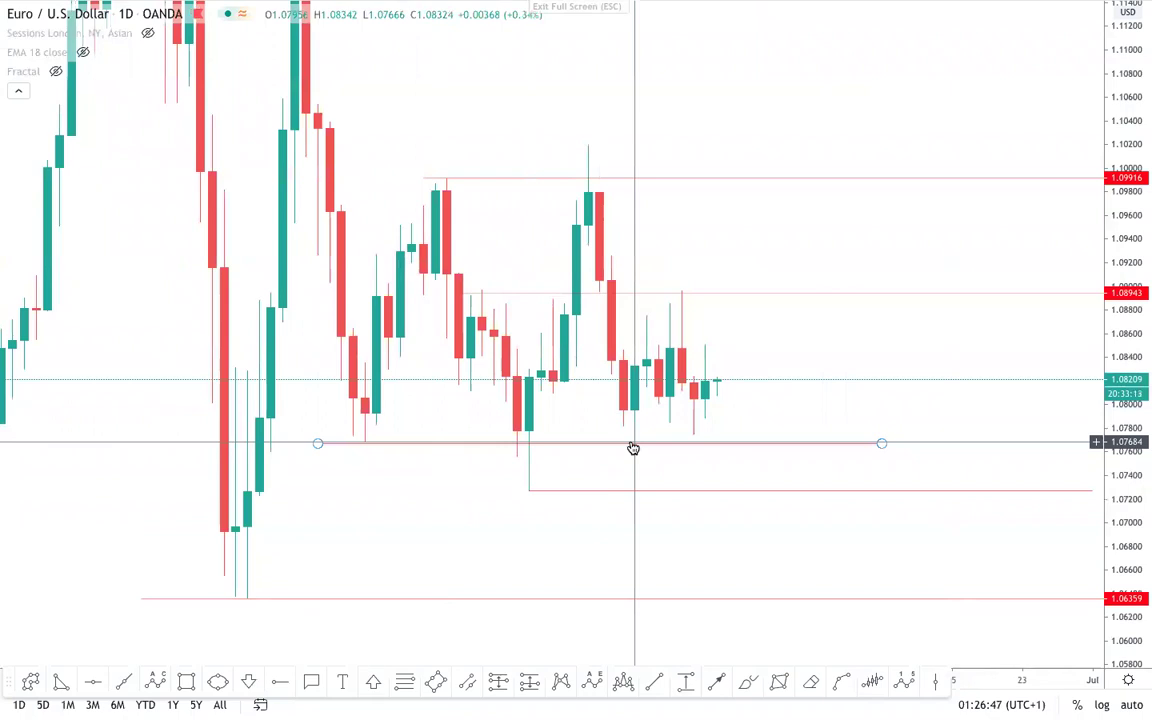
pyautogui.click(347, 447)
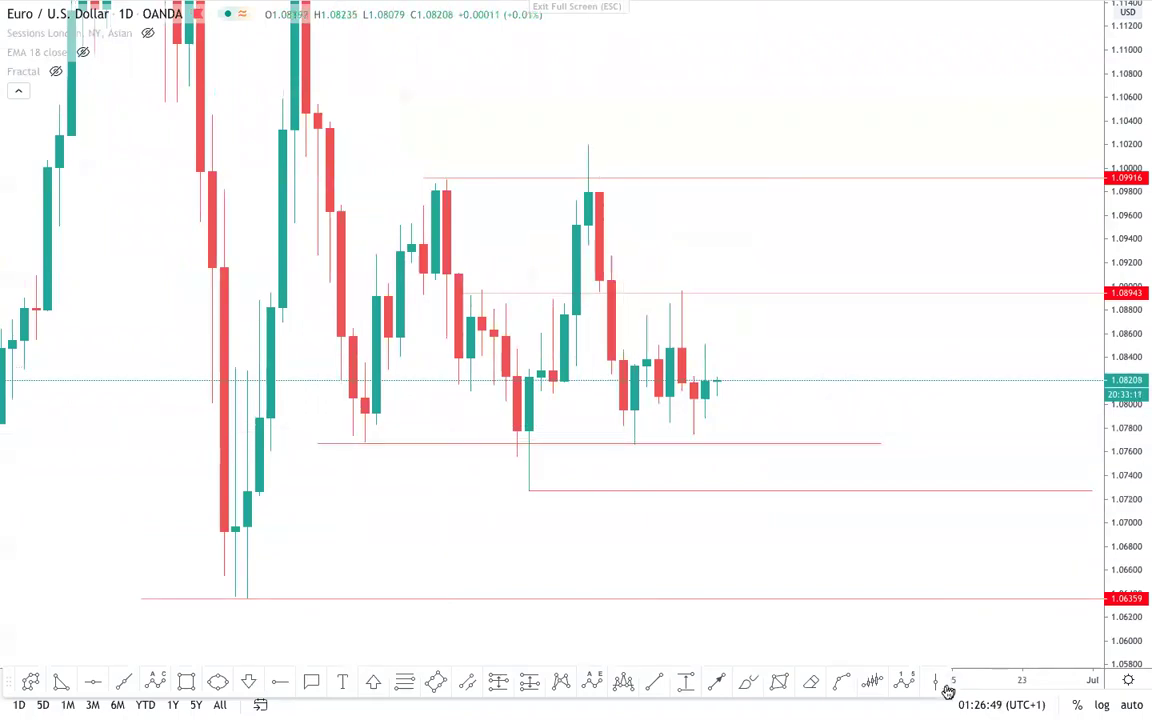
pyautogui.click(717, 681)
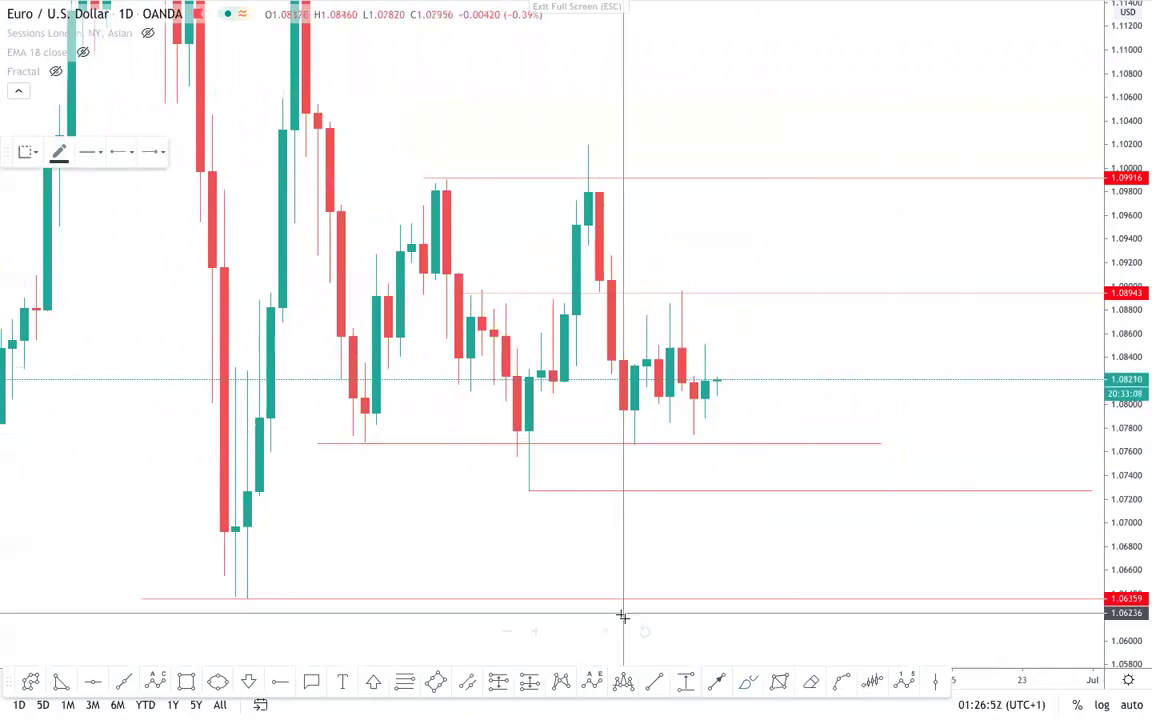
pyautogui.click(622, 683)
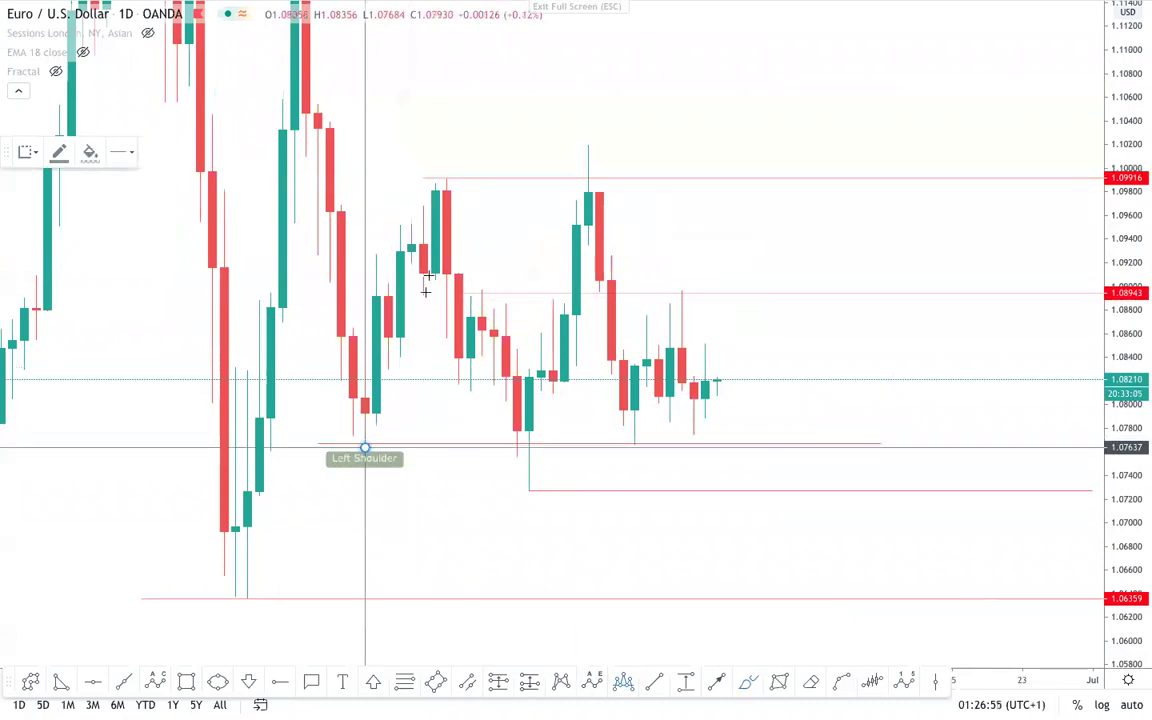
pyautogui.click(365, 447)
pyautogui.click(446, 178)
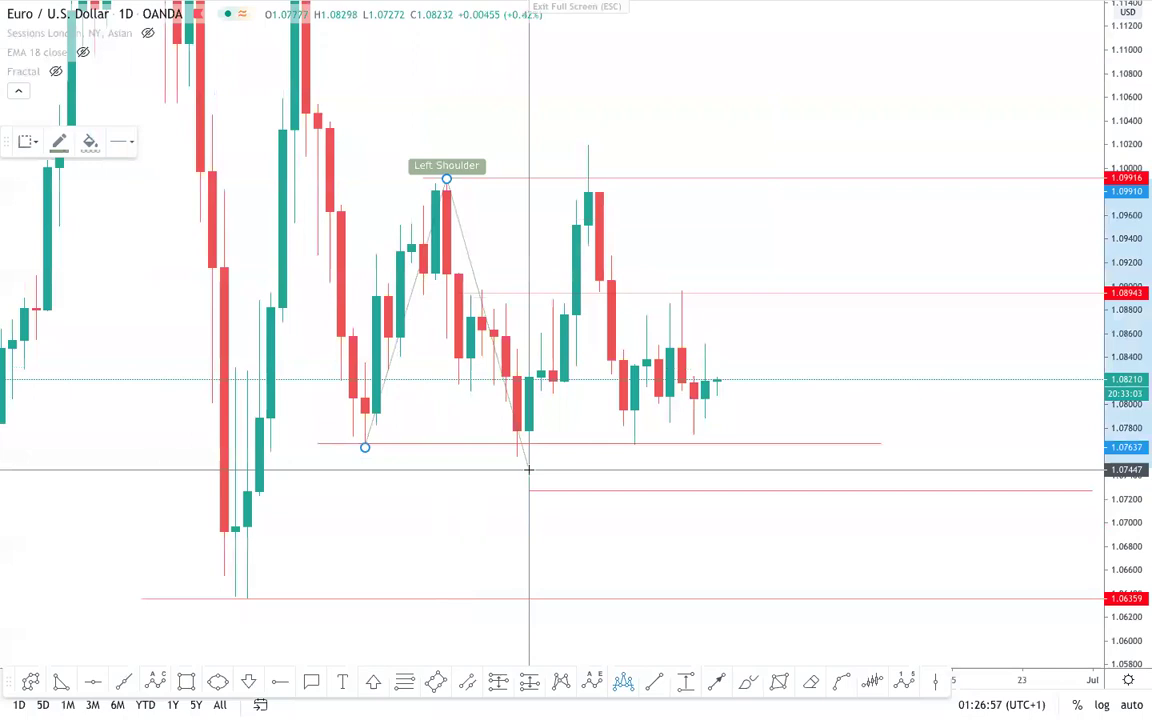
pyautogui.press('Escape')
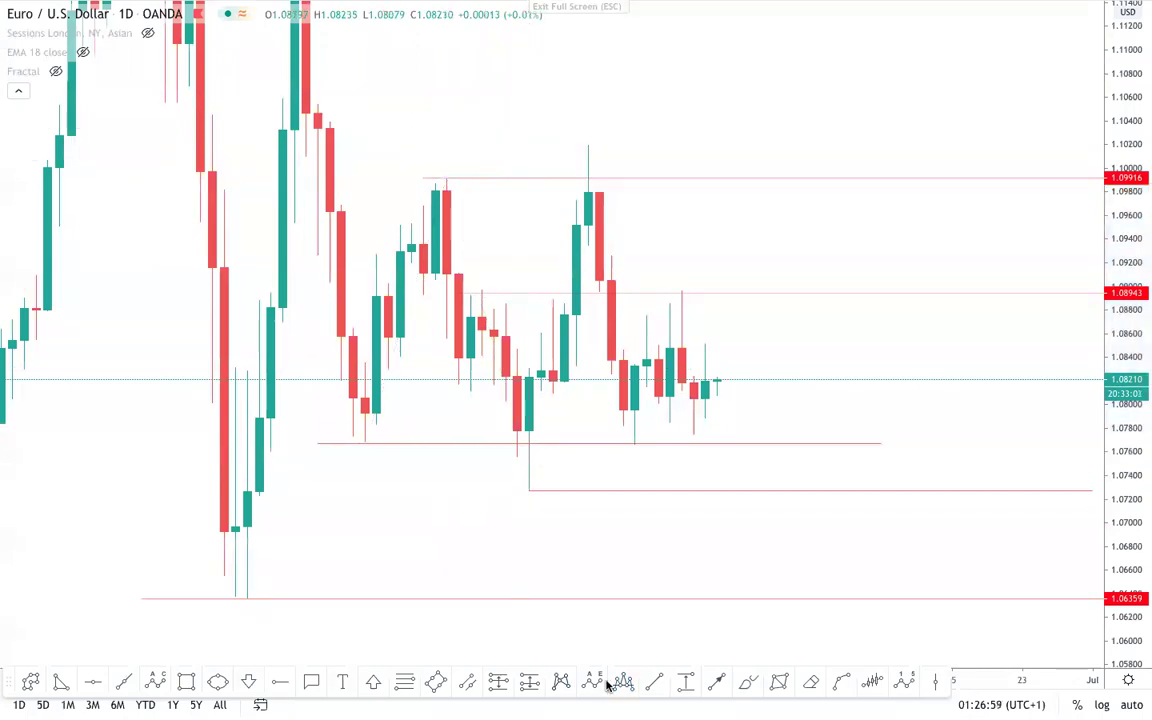
# - Try to outline a head and shoulders pattern with the left shoulder at 1.09890, the head at 1.10195 and the dip between them at 1.07203
pyautogui.click(357, 446)
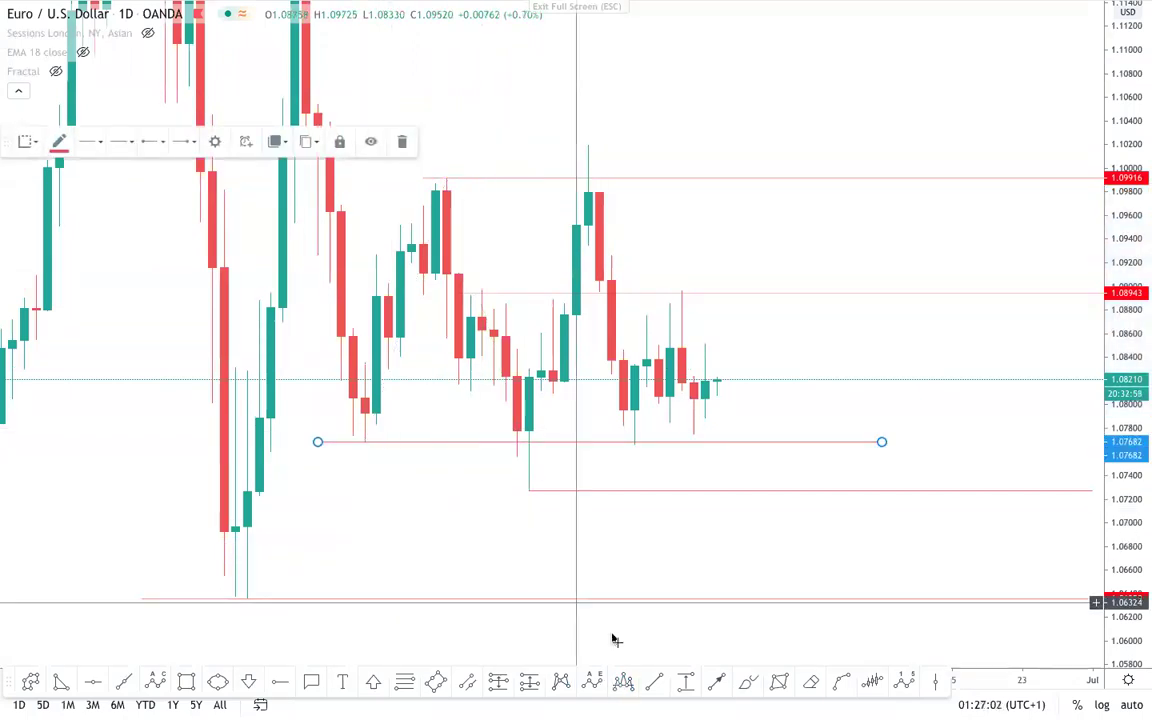
pyautogui.click(654, 681)
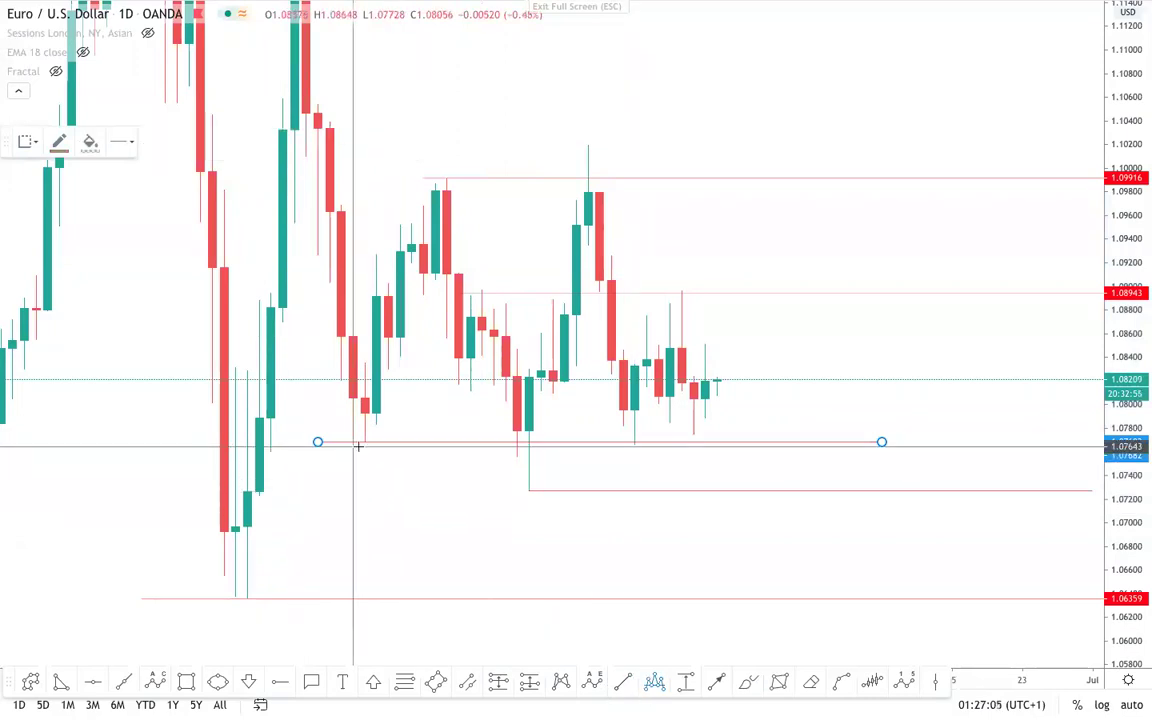
pyautogui.click(357, 446)
pyautogui.click(435, 181)
pyautogui.click(517, 498)
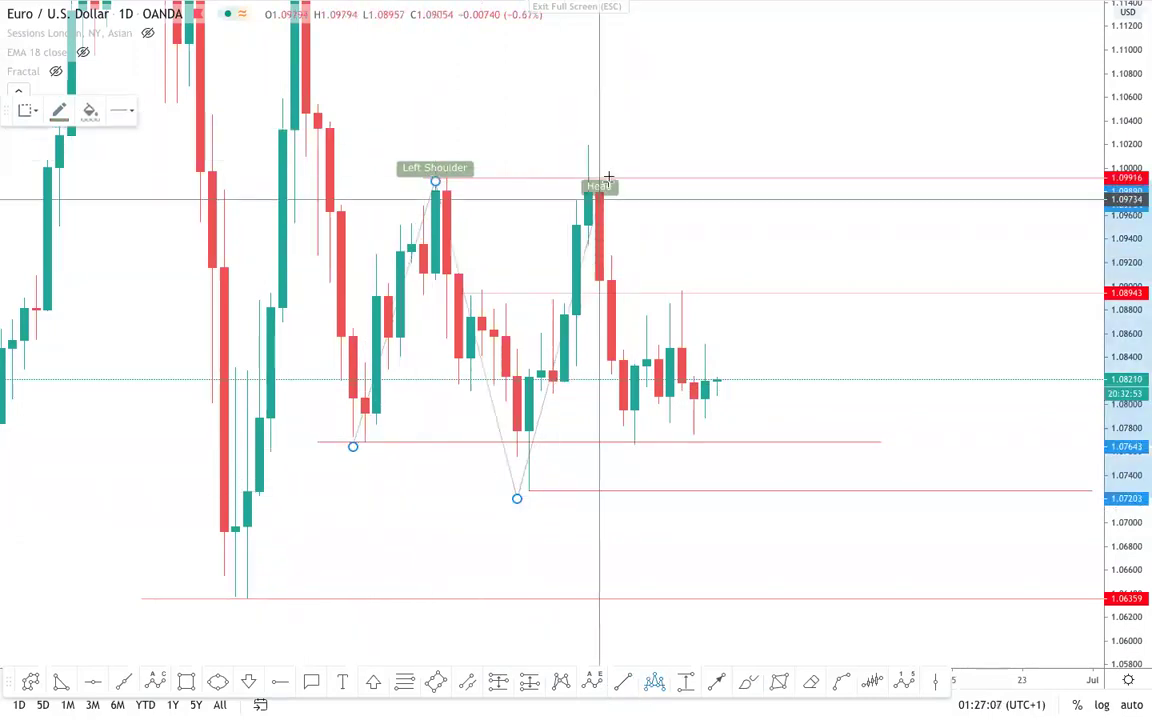
pyautogui.click(588, 145)
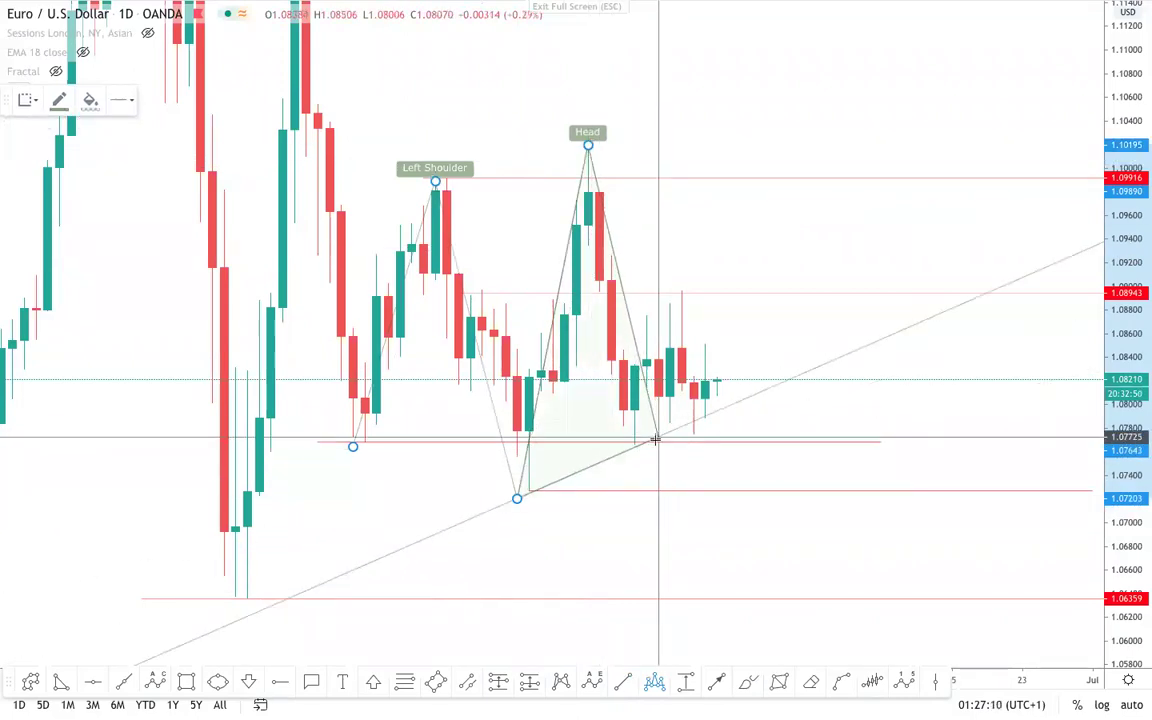
pyautogui.click(655, 440)
pyautogui.press('Escape')
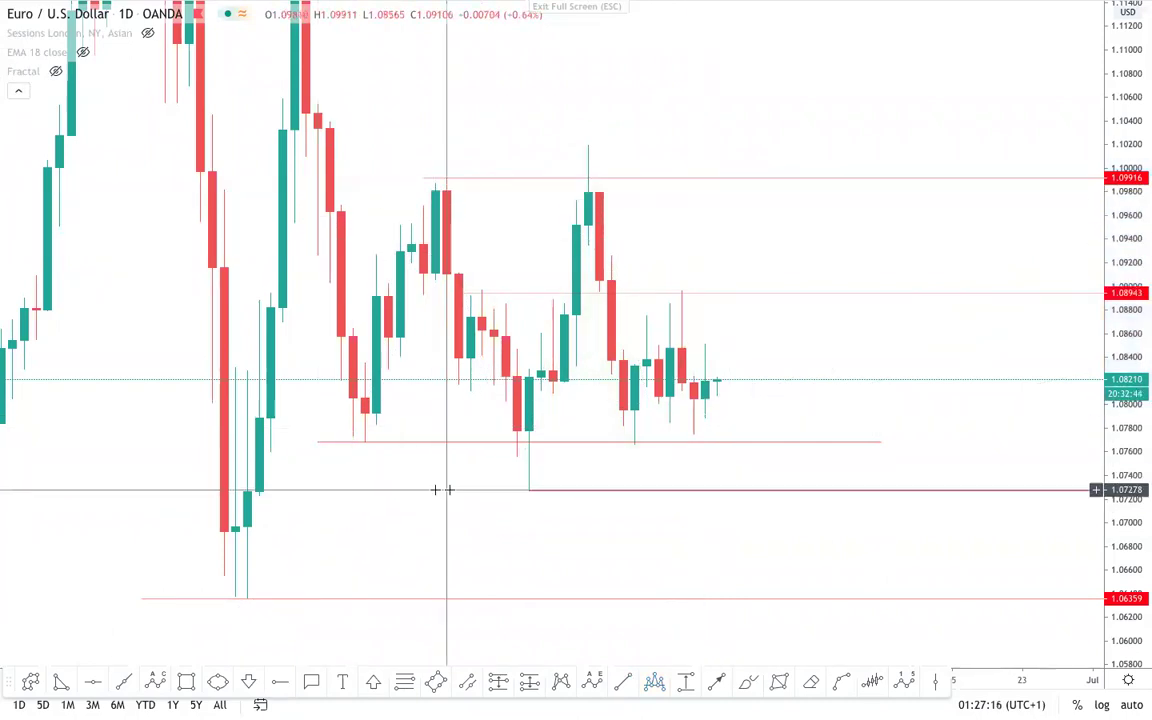
# - Draw a thin rectangle zone from 1.07711 to 1.07812 across the recent lows, just above the horizontal support line
pyautogui.click(438, 181)
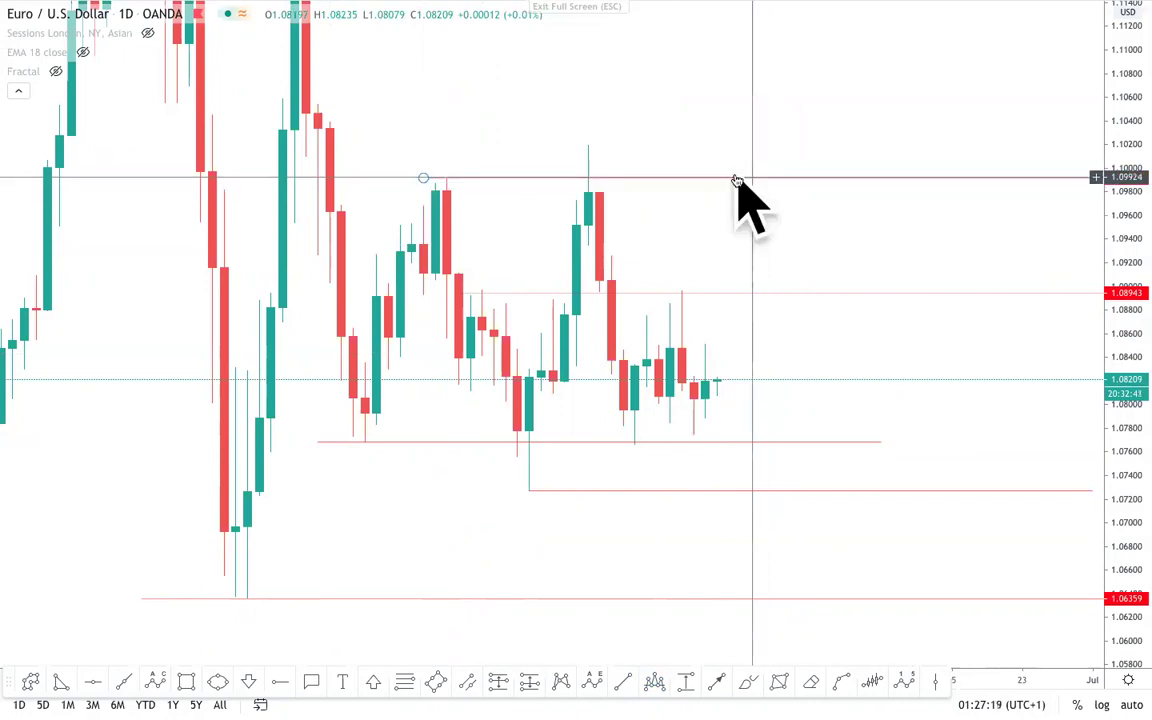
pyautogui.click(186, 682)
pyautogui.click(353, 438)
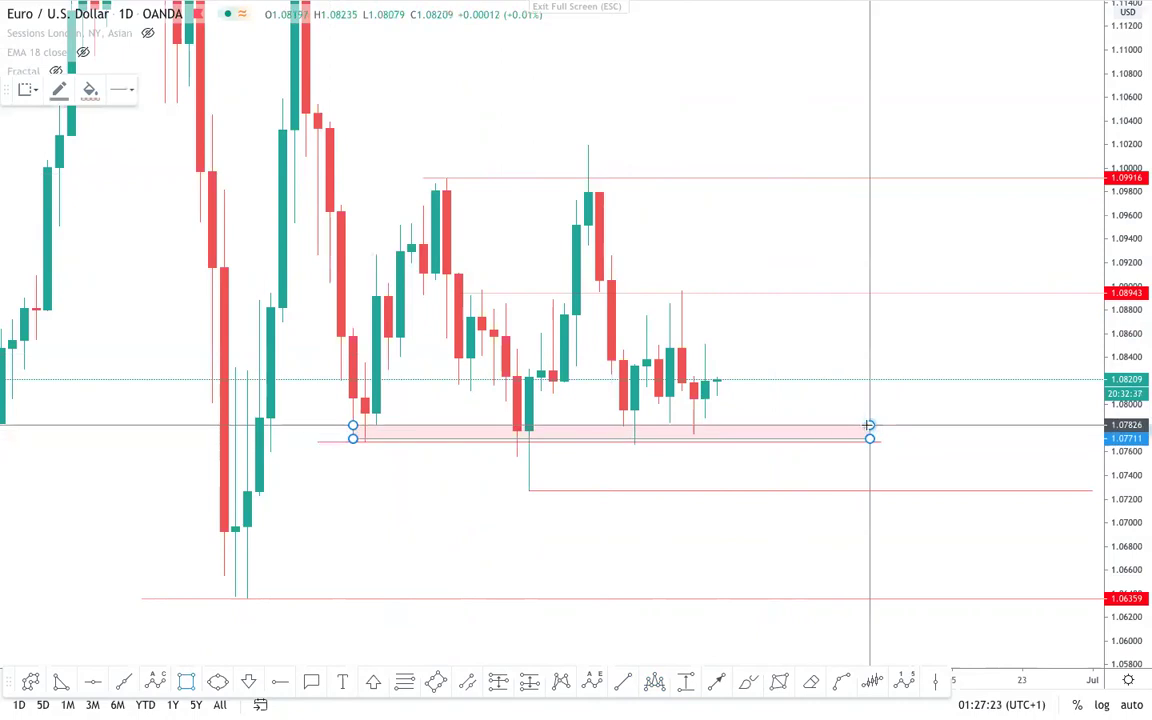
pyautogui.click(869, 425)
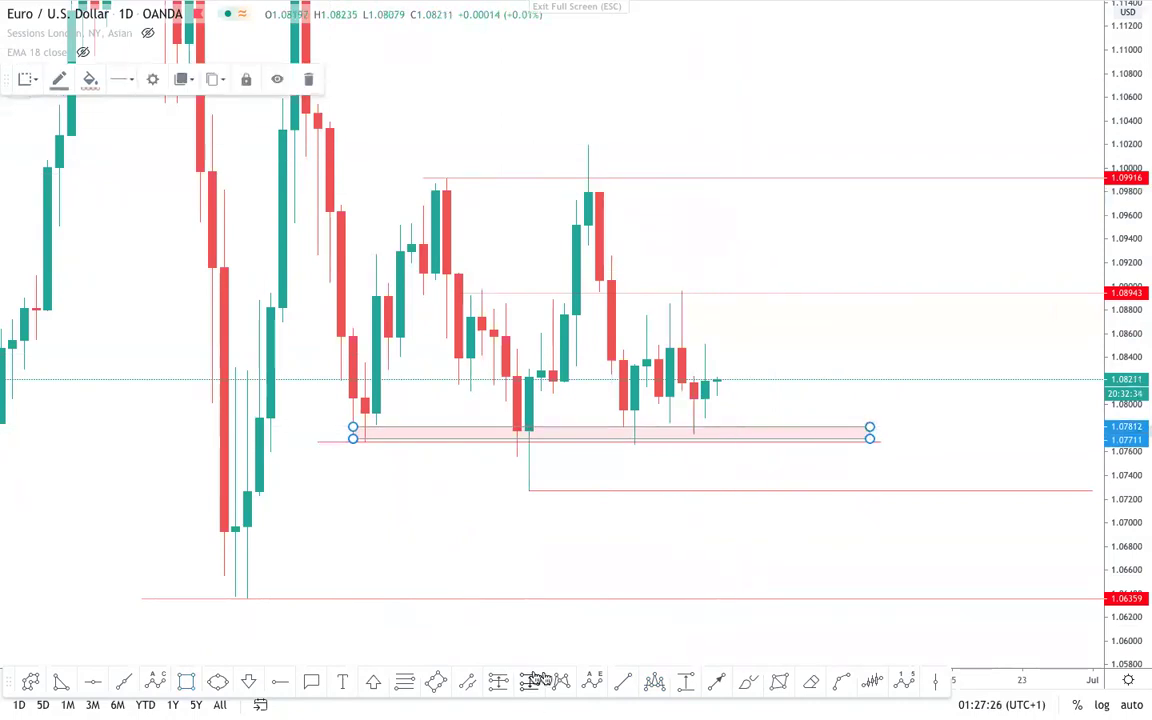
# - Try a head and shoulders pattern on the zone, with left shoulder 1.09863, head 1.10181 and projected right shoulder 1.09951
pyautogui.click(654, 682)
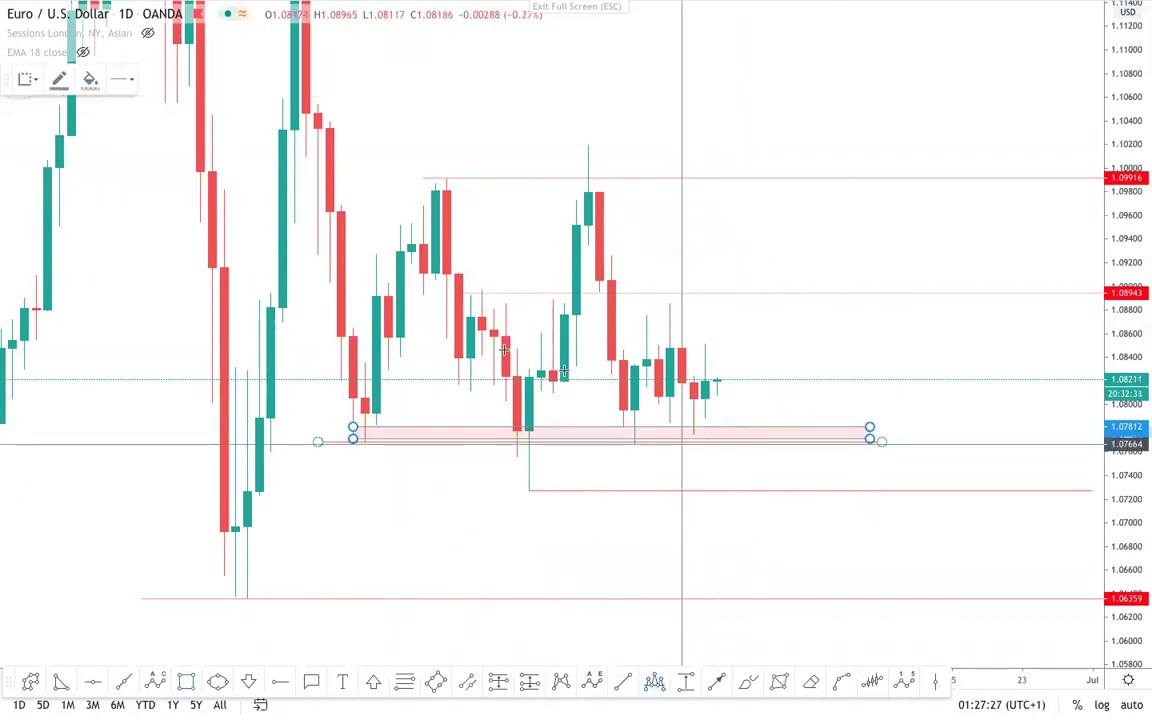
pyautogui.click(365, 442)
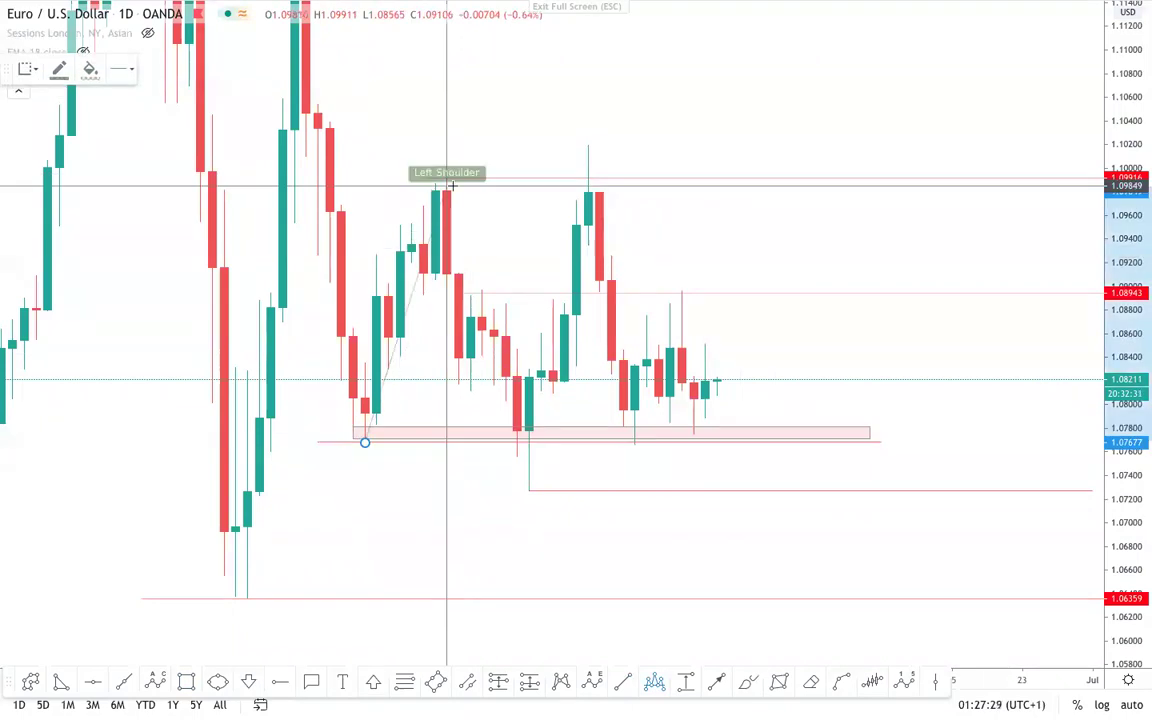
pyautogui.click(446, 184)
pyautogui.click(528, 444)
pyautogui.click(588, 147)
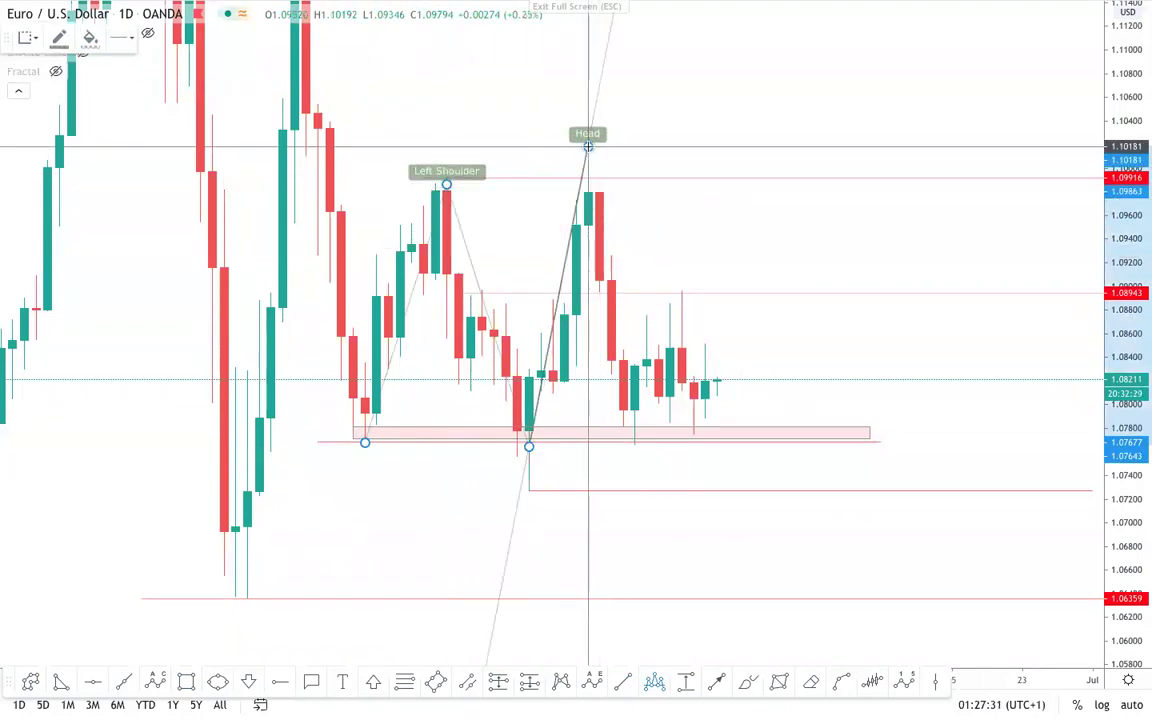
pyautogui.click(693, 442)
pyautogui.click(764, 168)
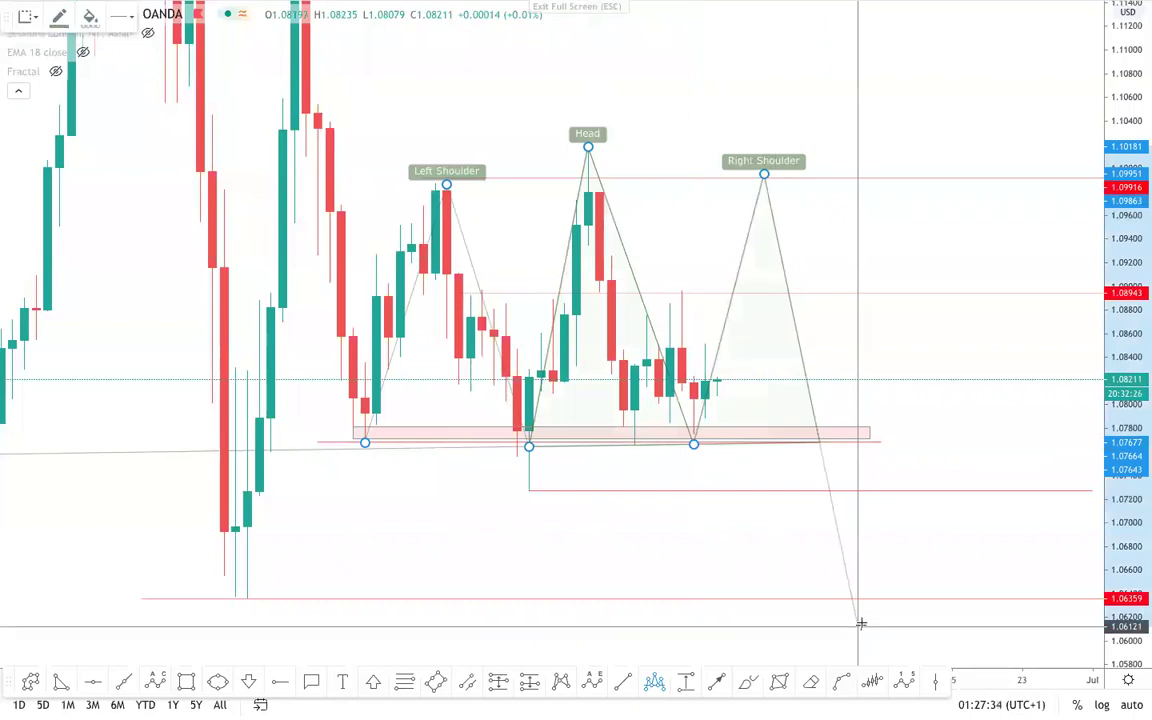
pyautogui.press('Escape')
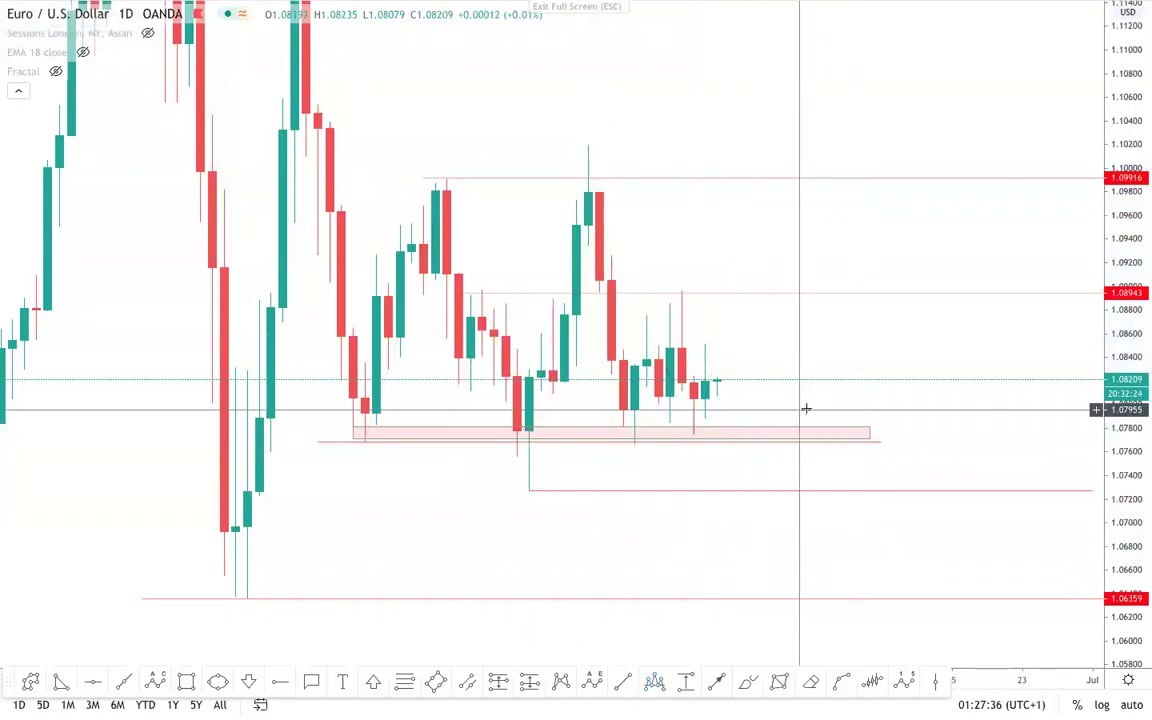
# - Delete the rectangle zone drawn across the recent lows
pyautogui.scroll(2, 807, 406)
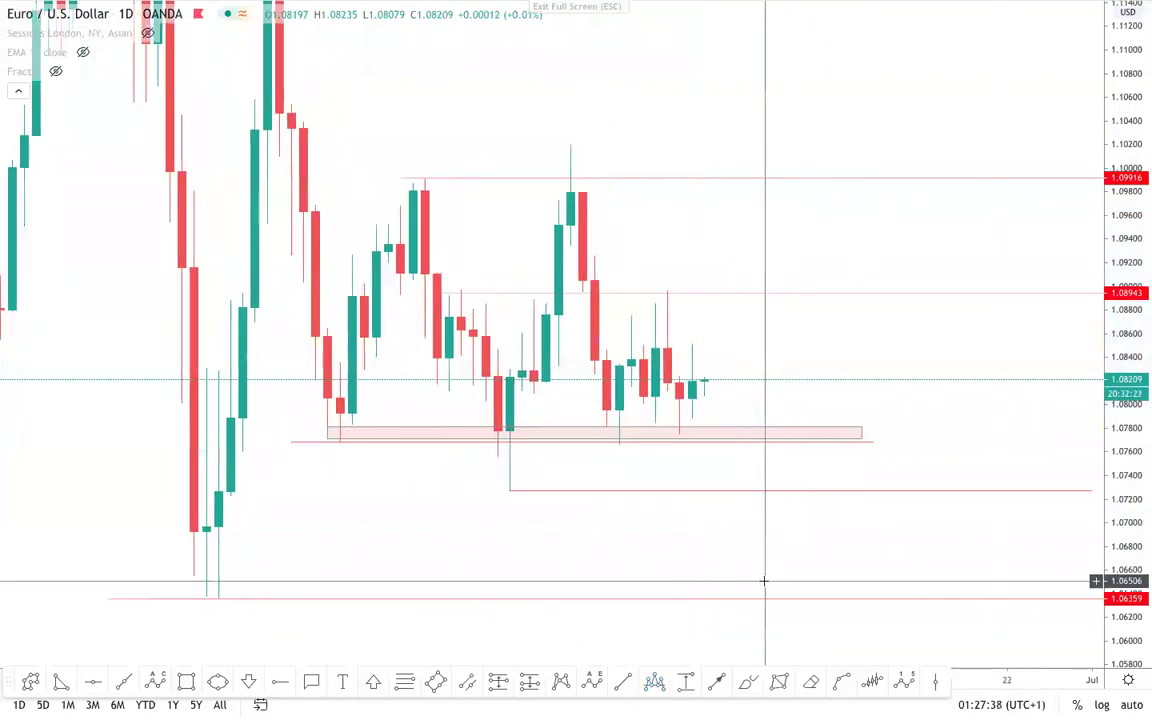
pyautogui.scroll(-1, 800, 550)
pyautogui.click(868, 432)
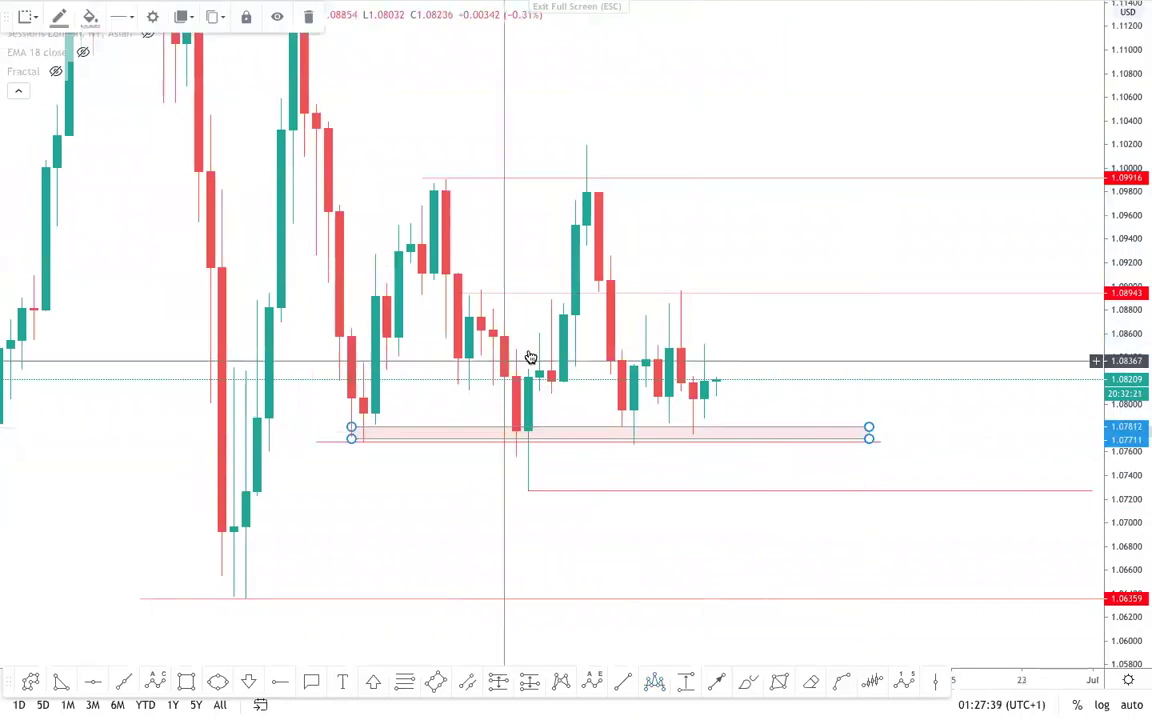
pyautogui.click(308, 16)
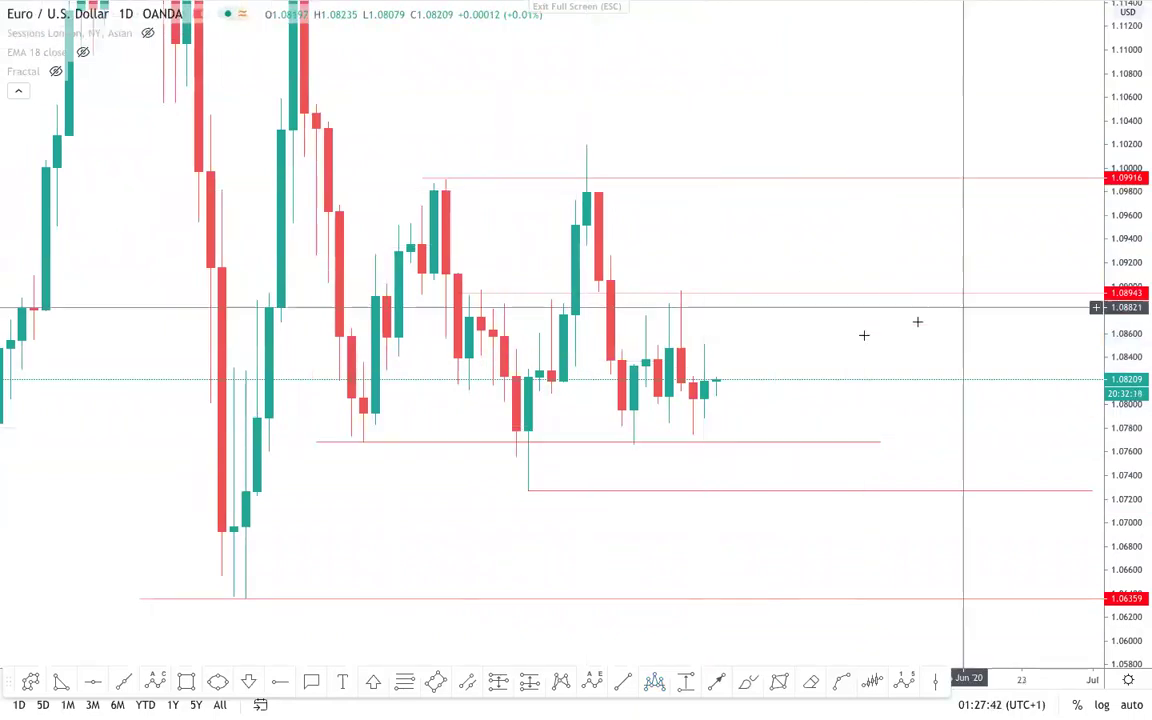
# - Switch the EURUSD chart to the weekly interval to review the recent swings
pyautogui.hscroll(-3, 752, 425)
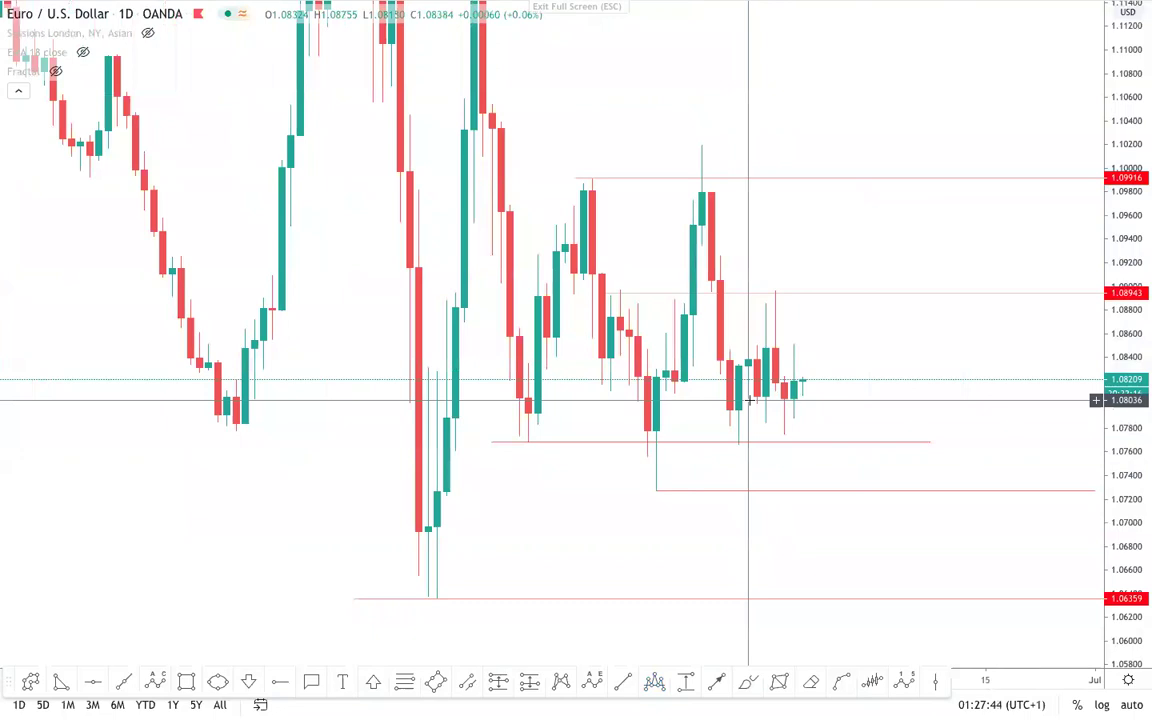
pyautogui.scroll(3, 752, 400)
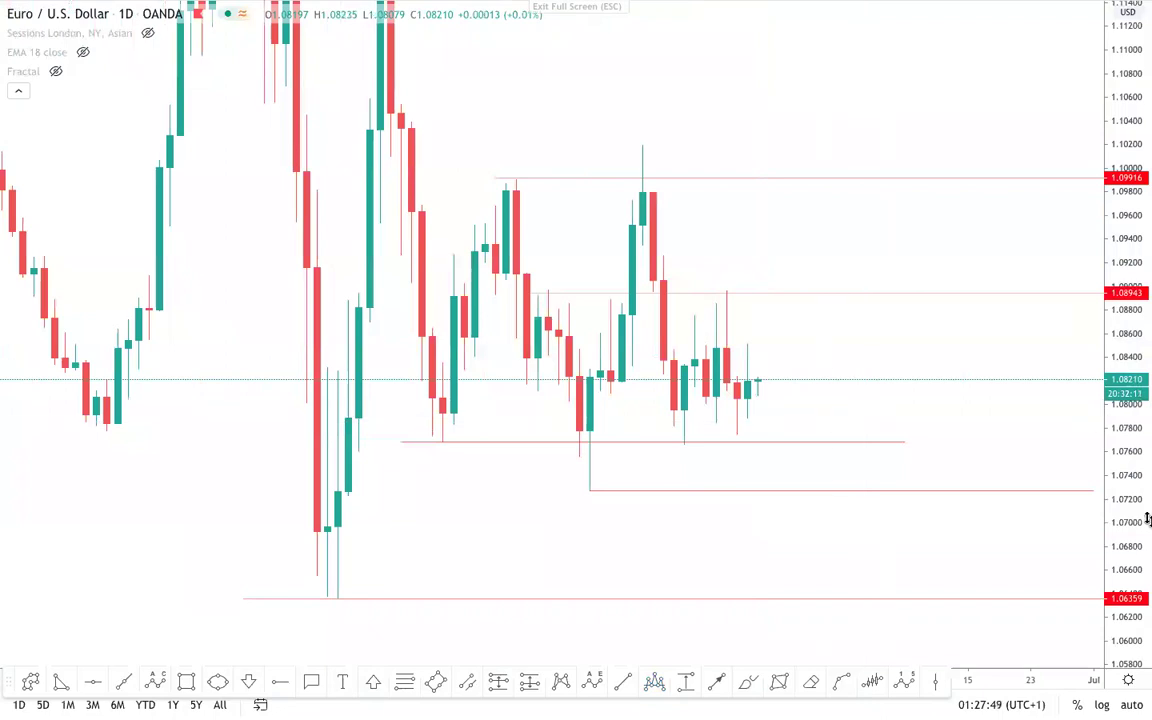
pyautogui.moveTo(1148, 519); pyautogui.dragTo(1148, 485)
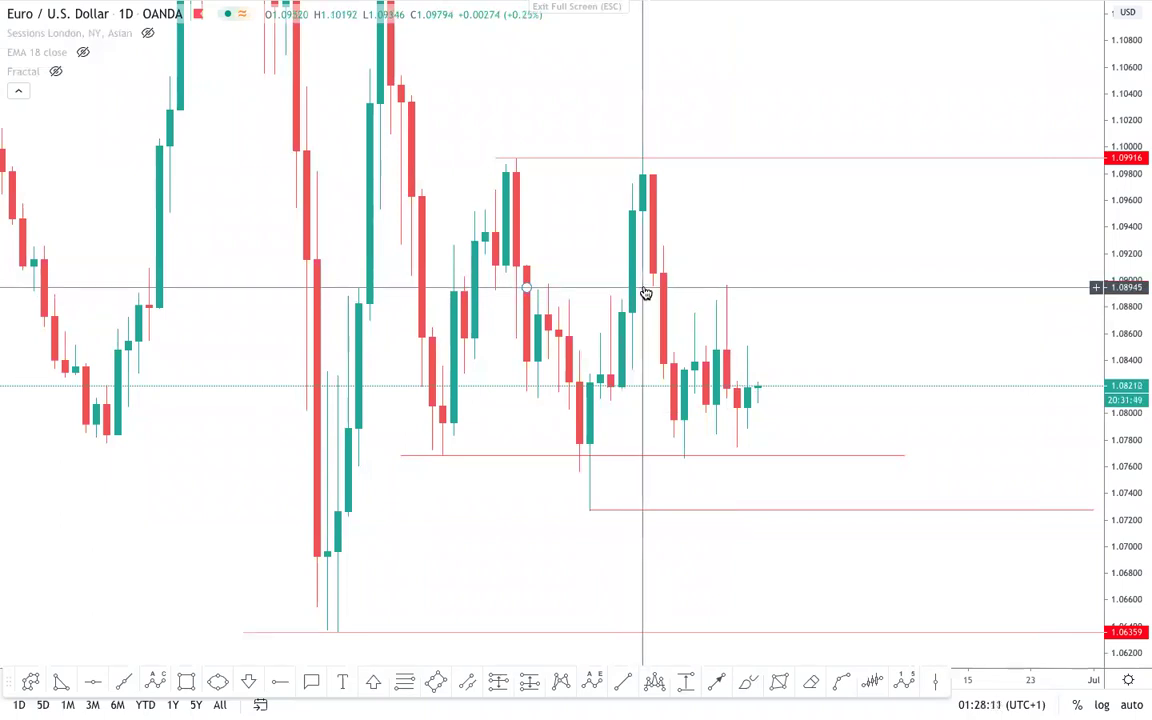
pyautogui.write('1W')
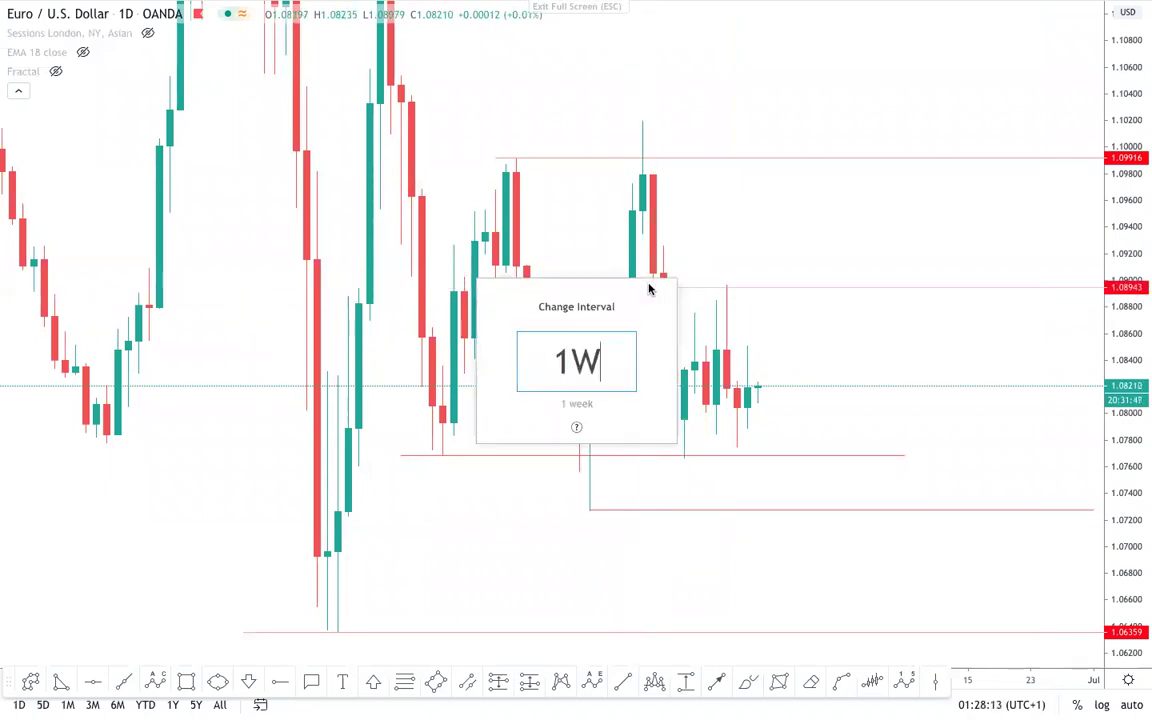
pyautogui.press('Return')
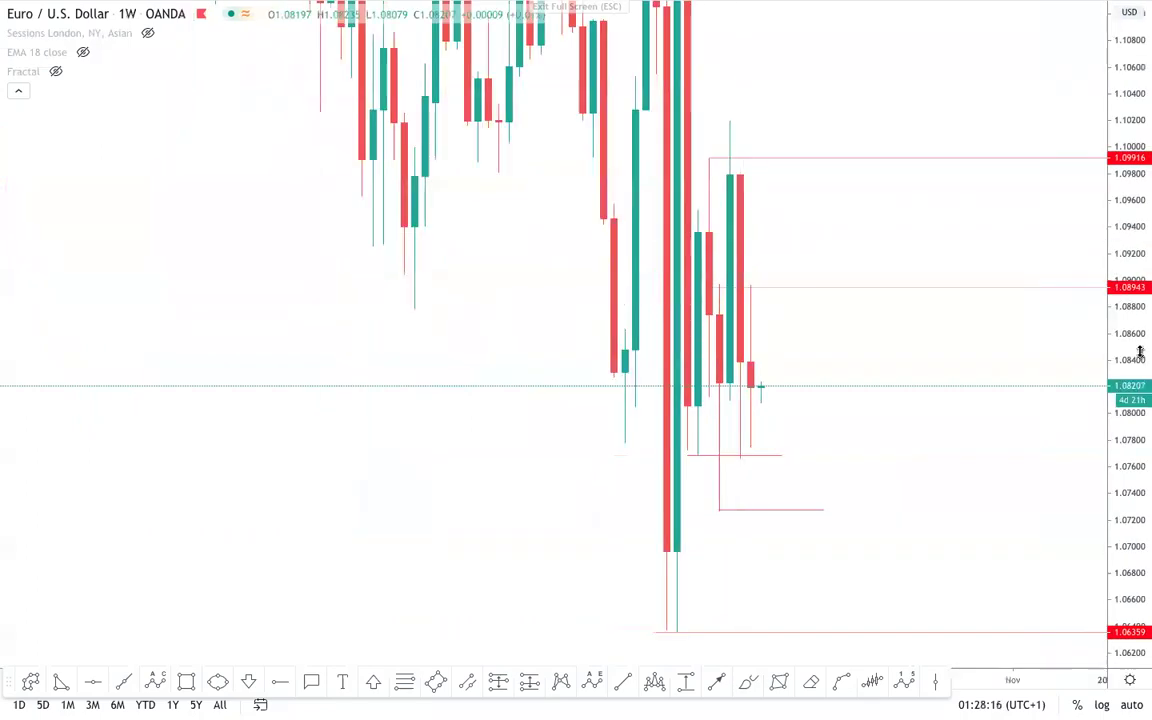
pyautogui.moveTo(1142, 305); pyautogui.dragTo(1136, 612)
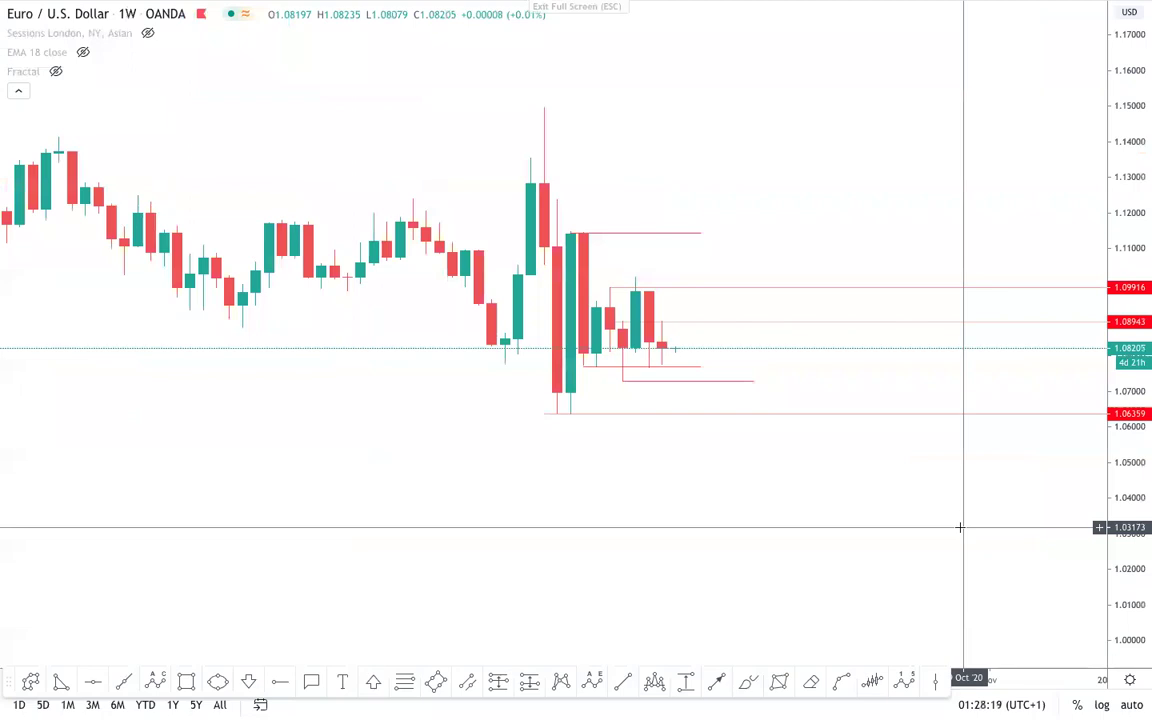
pyautogui.scroll(-2, 960, 527)
pyautogui.scroll(3, 955, 520)
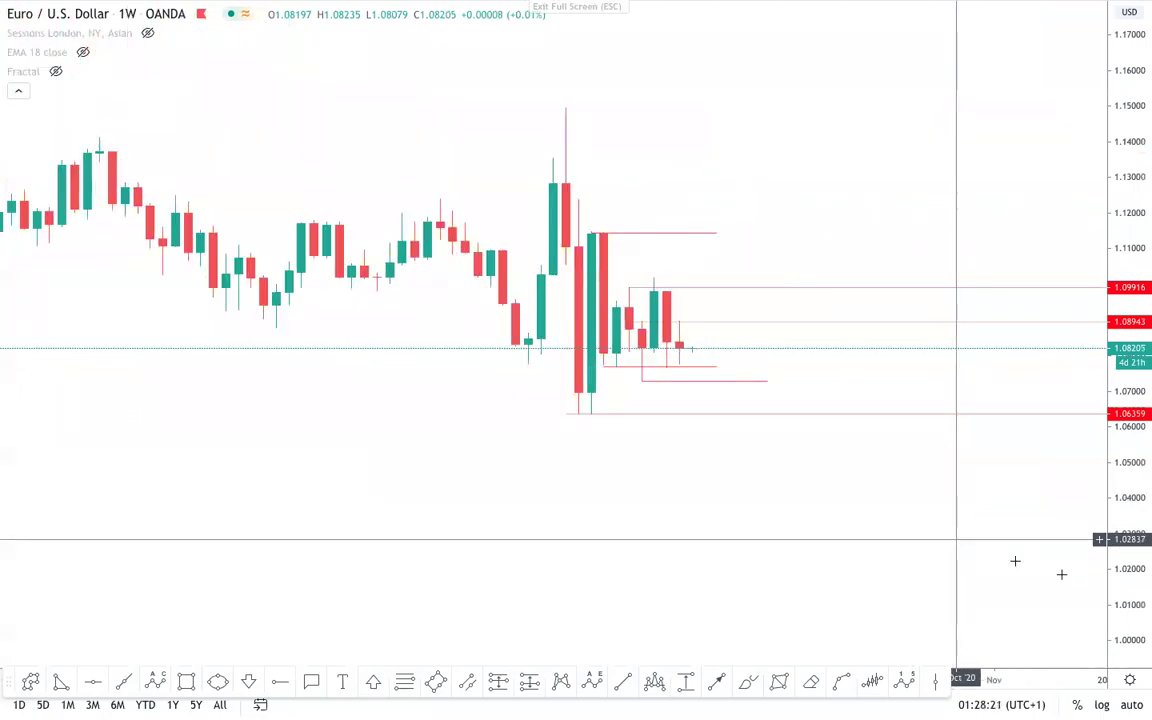
# - Try a trend line across the weekly lows, sloping down from 1.07842 to 1.07124
pyautogui.click(625, 682)
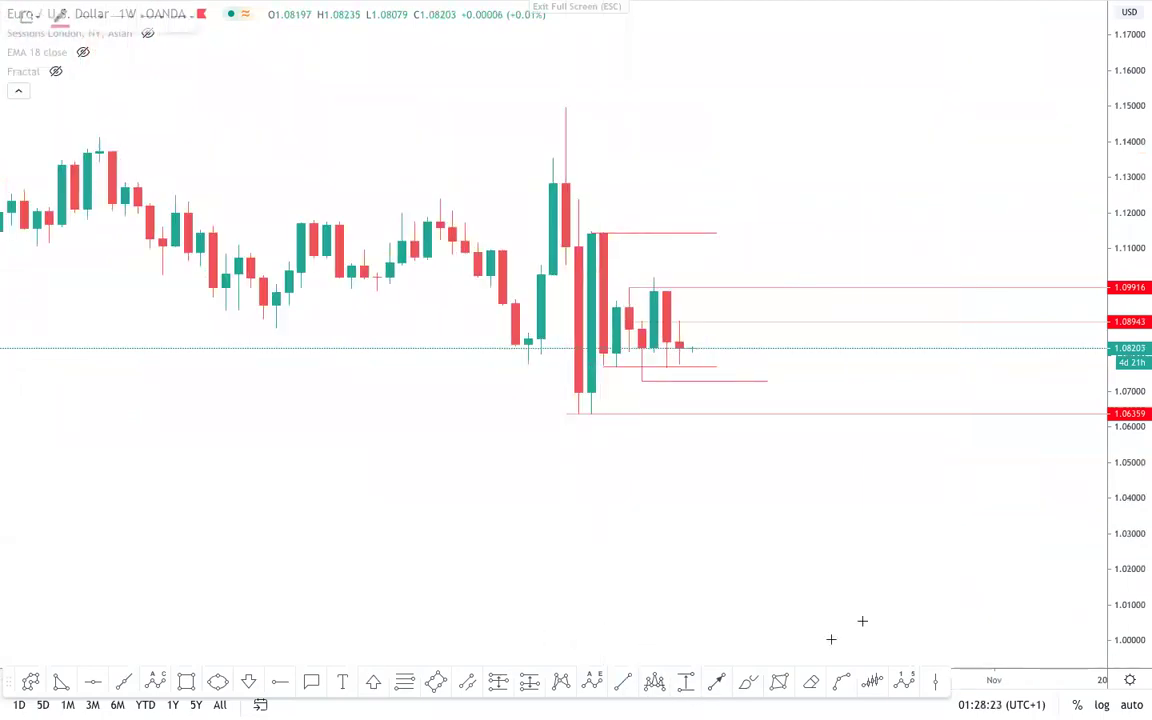
pyautogui.click(528, 361)
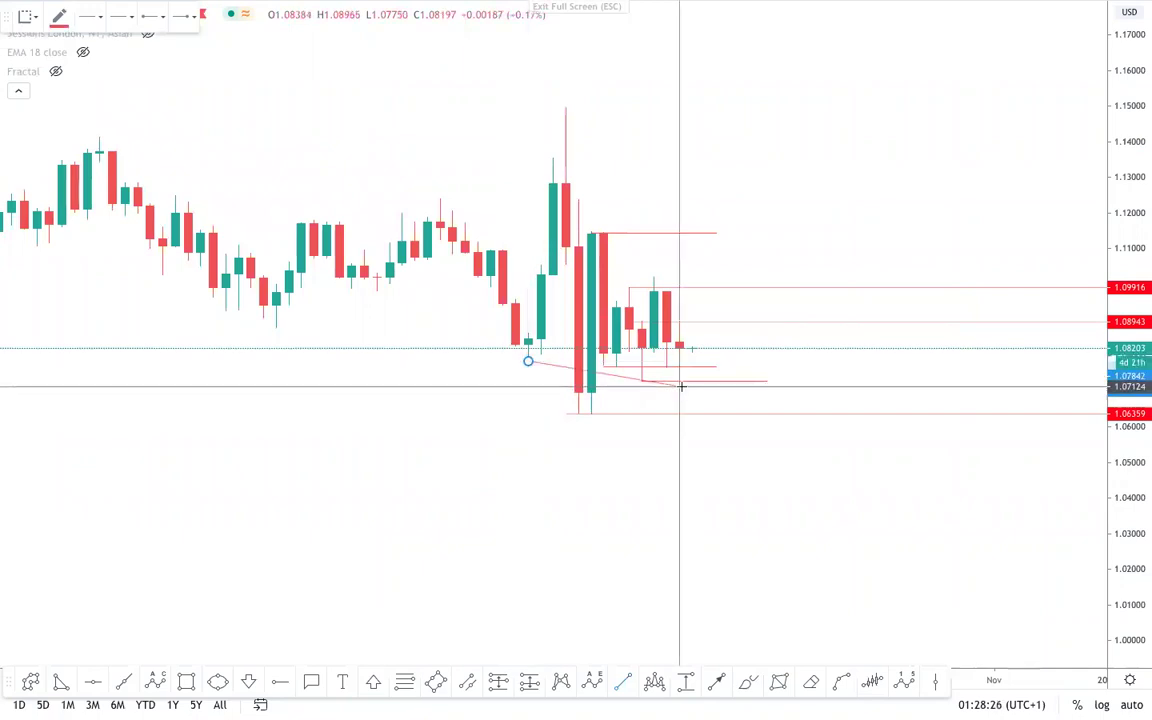
pyautogui.click(681, 388)
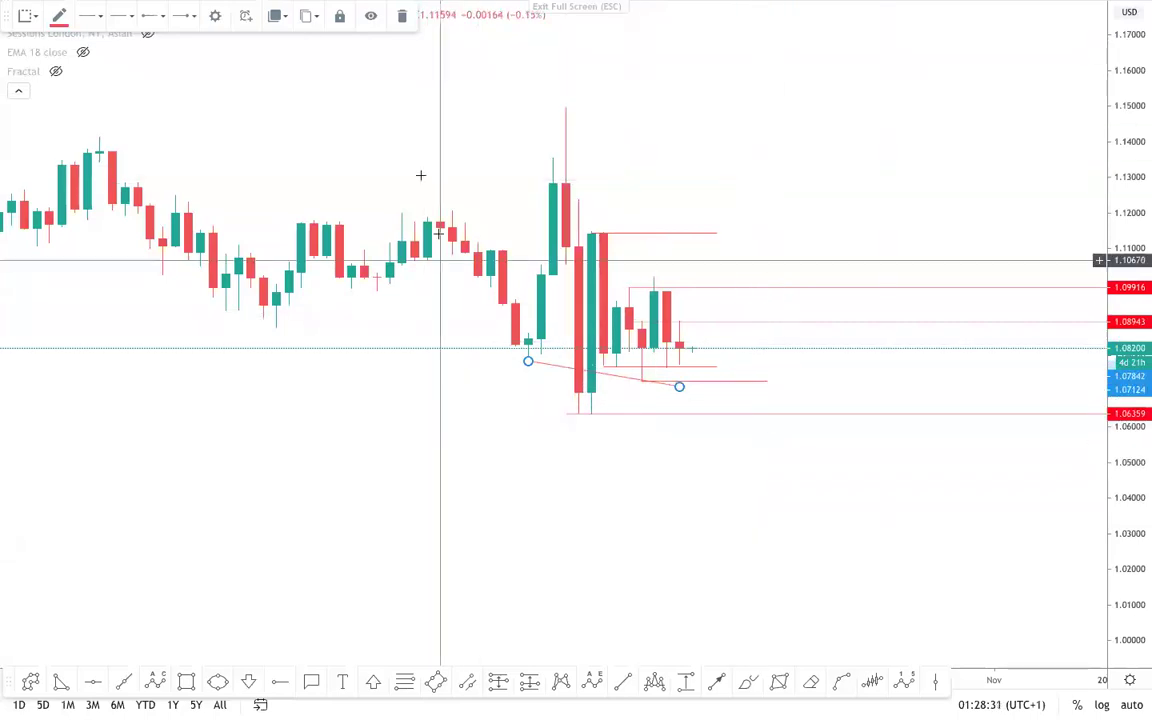
pyautogui.click(402, 16)
# - Switch the EURUSD chart to the 4-hour interval to show the recent swings between the marked levels
pyautogui.write('4H')
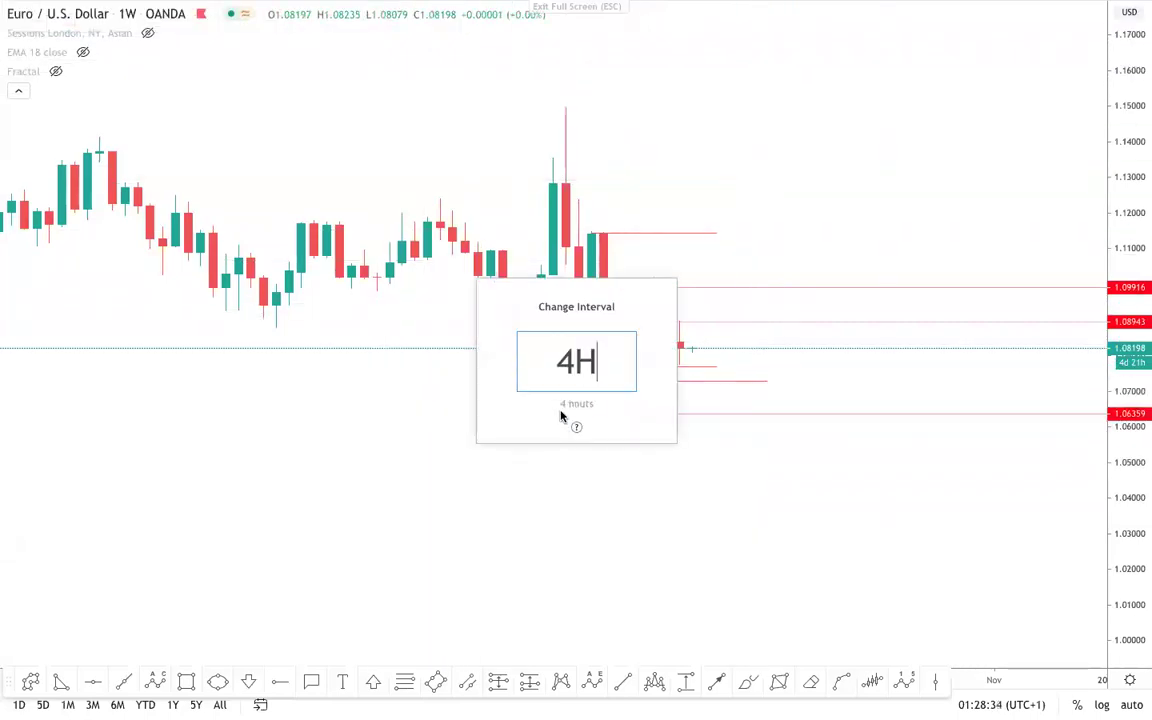
pyautogui.press('Return')
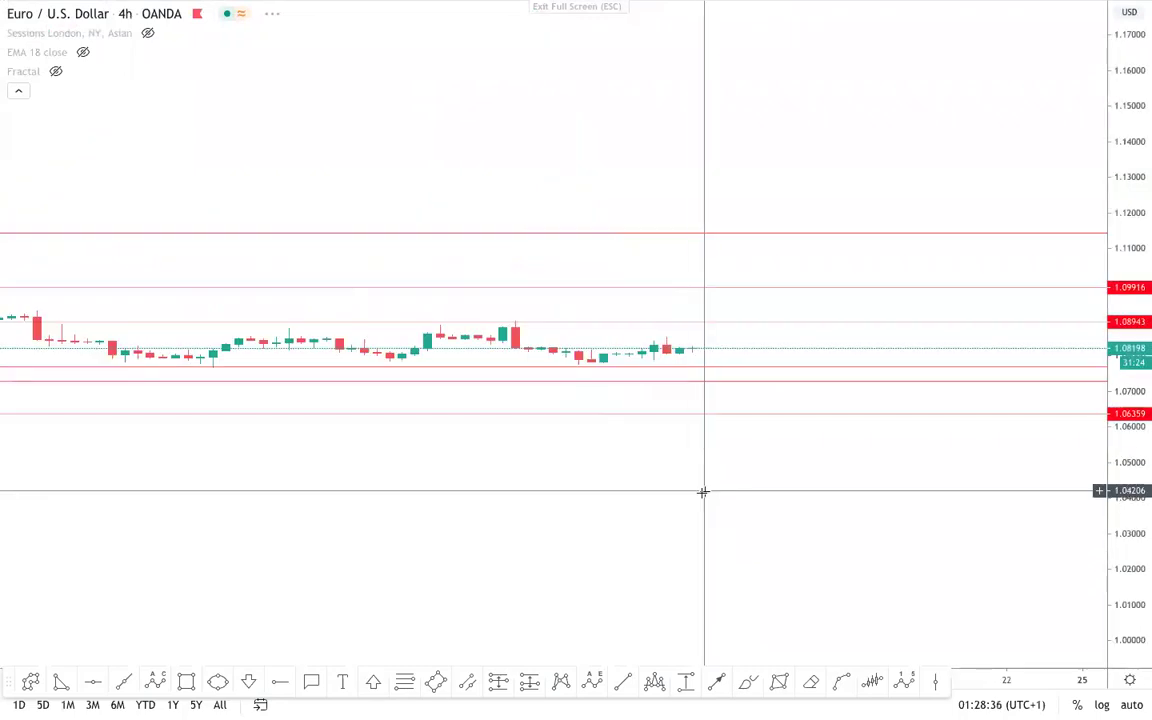
pyautogui.rightClick(470, 532)
pyautogui.click(758, 517)
pyautogui.moveTo(1140, 312); pyautogui.dragTo(1140, 200)
pyautogui.scroll(-1, 946, 286)
pyautogui.scroll(-1, 946, 286)
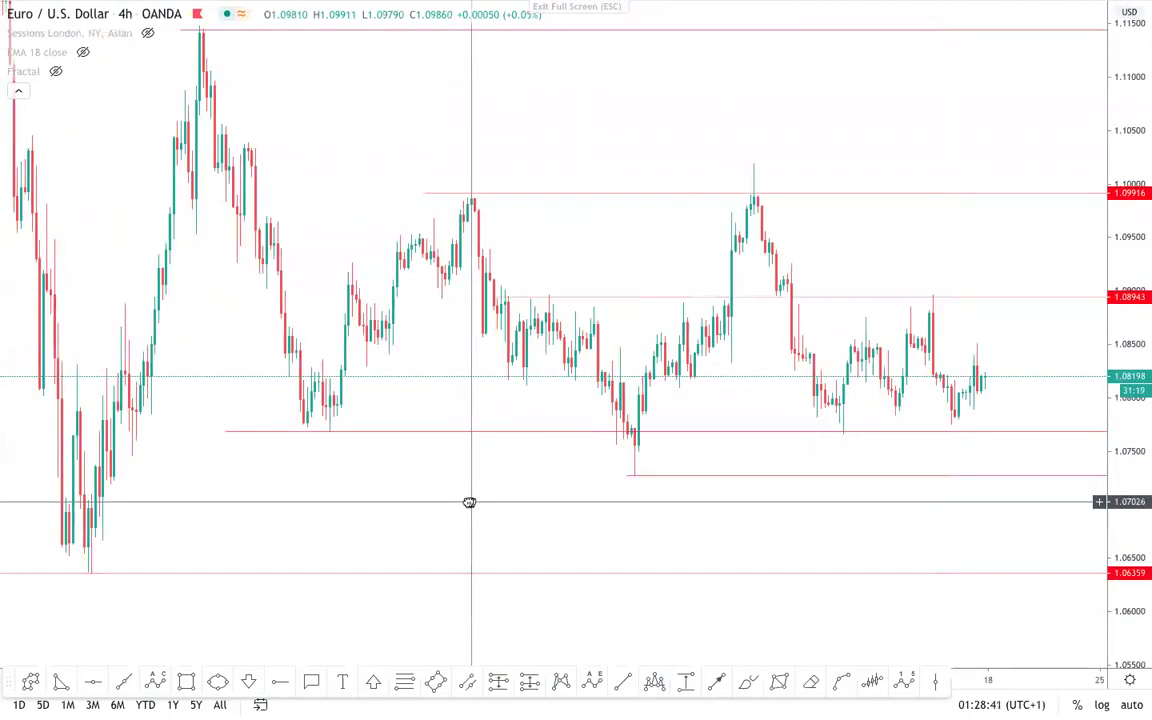
pyautogui.moveTo(469, 502); pyautogui.dragTo(338, 482)
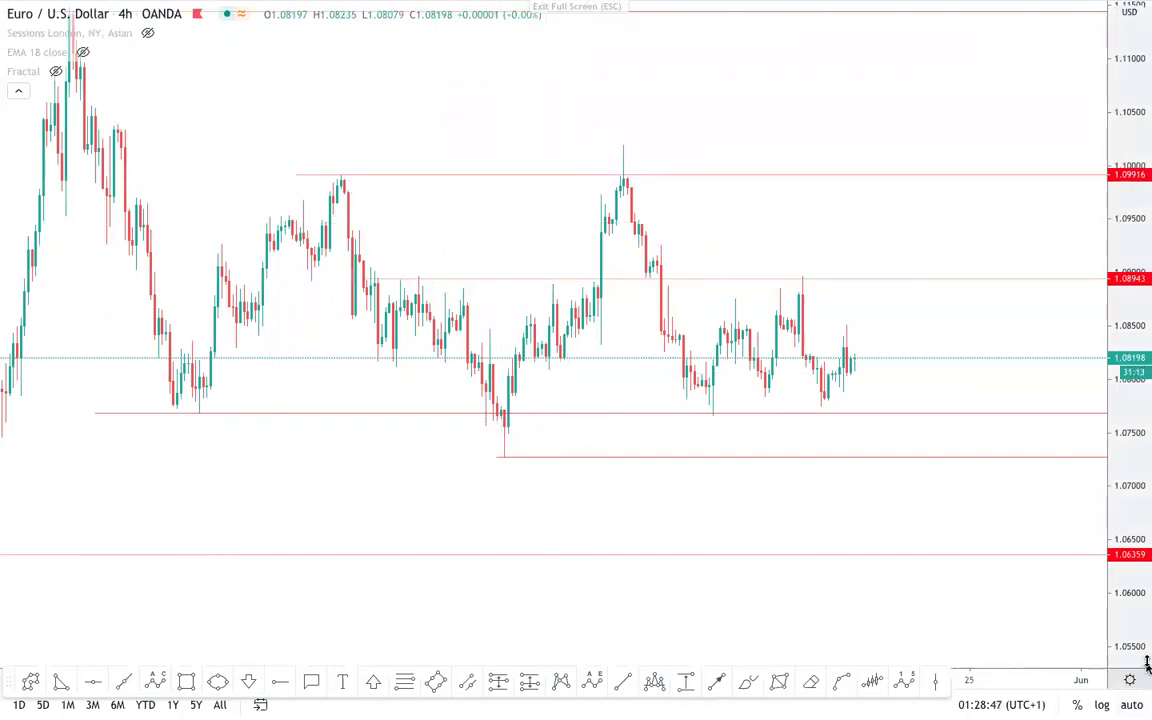
pyautogui.moveTo(1147, 665); pyautogui.dragTo(1147, 611)
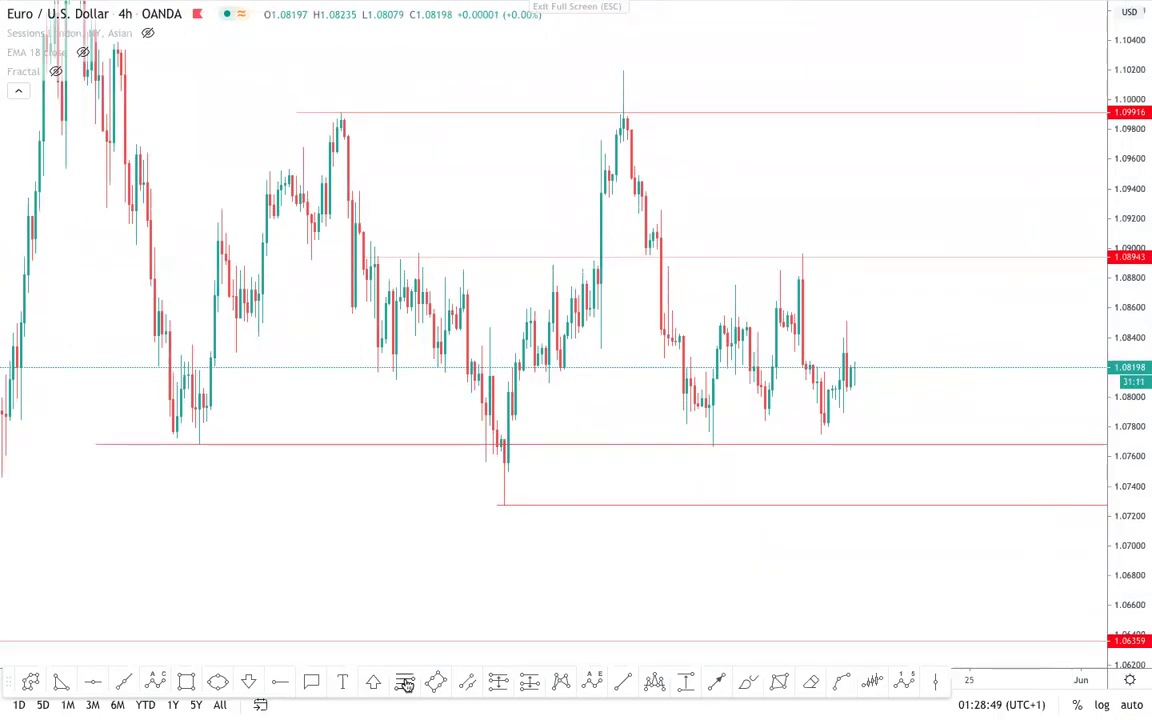
# - Try a Fibonacci retracement from the swing low at 1.07252 up to the swing high at 1.10200
pyautogui.click(406, 684)
pyautogui.click(504, 508)
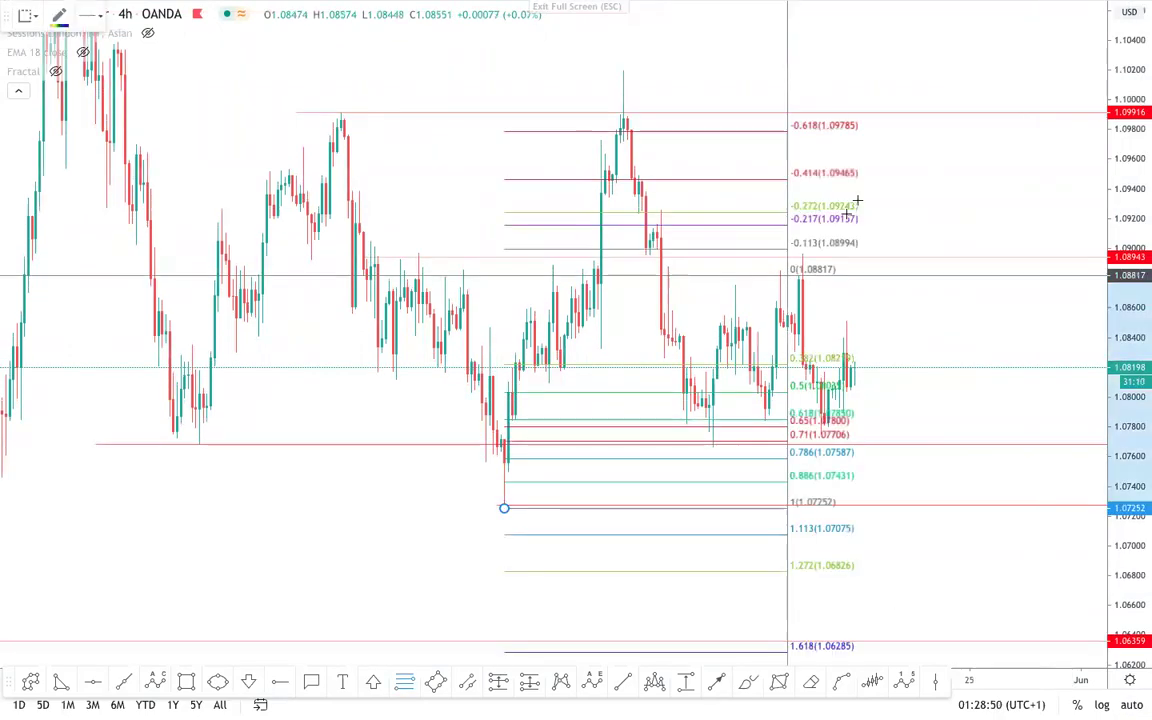
pyautogui.click(928, 69)
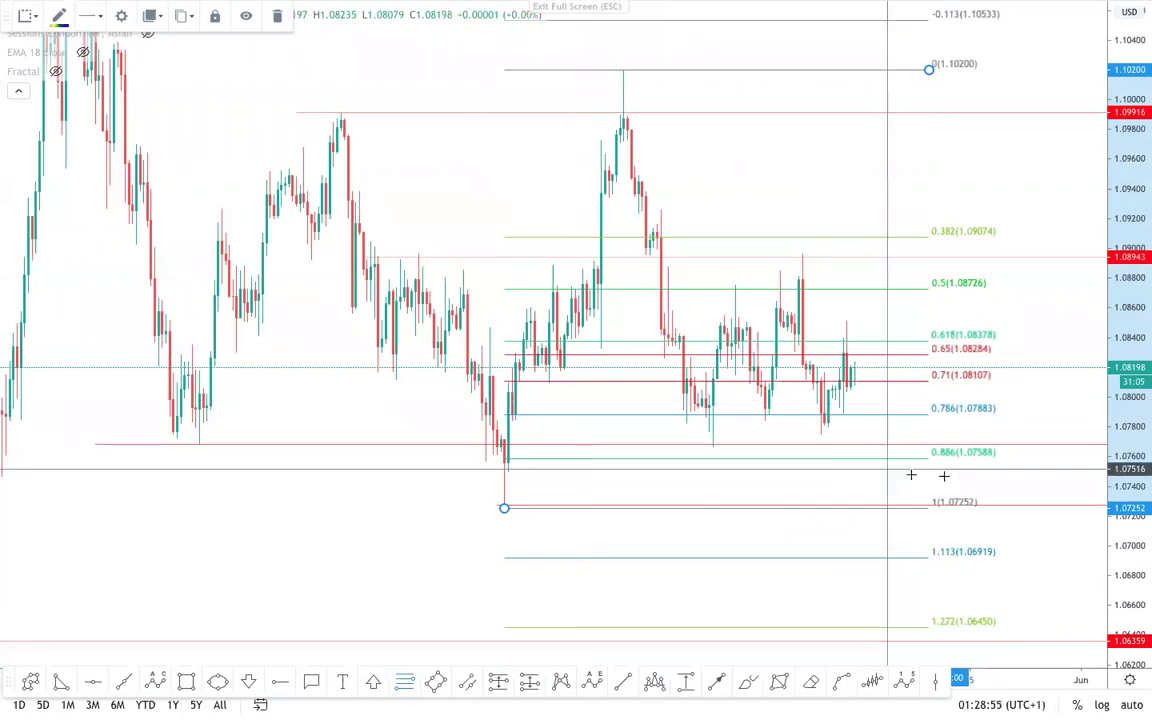
pyautogui.click(825, 170)
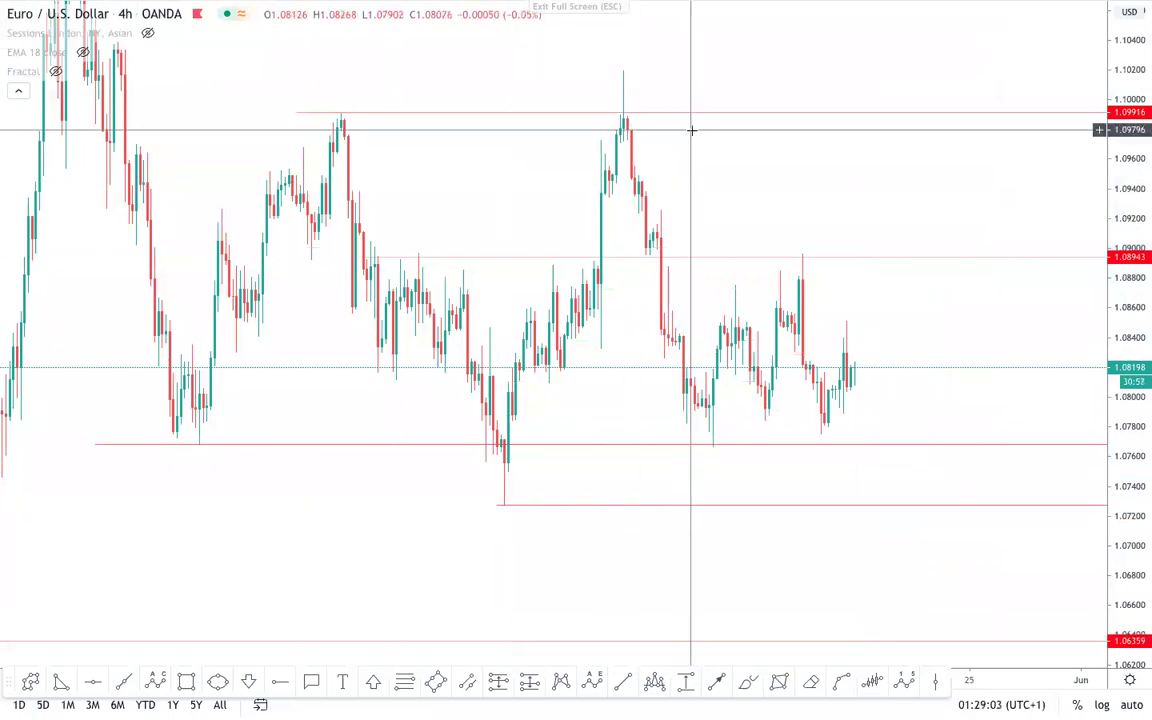
# - Draw a nearly horizontal trend line at about 1.0983 across the two swing highs, just below the 1.09916 level
pyautogui.click(623, 681)
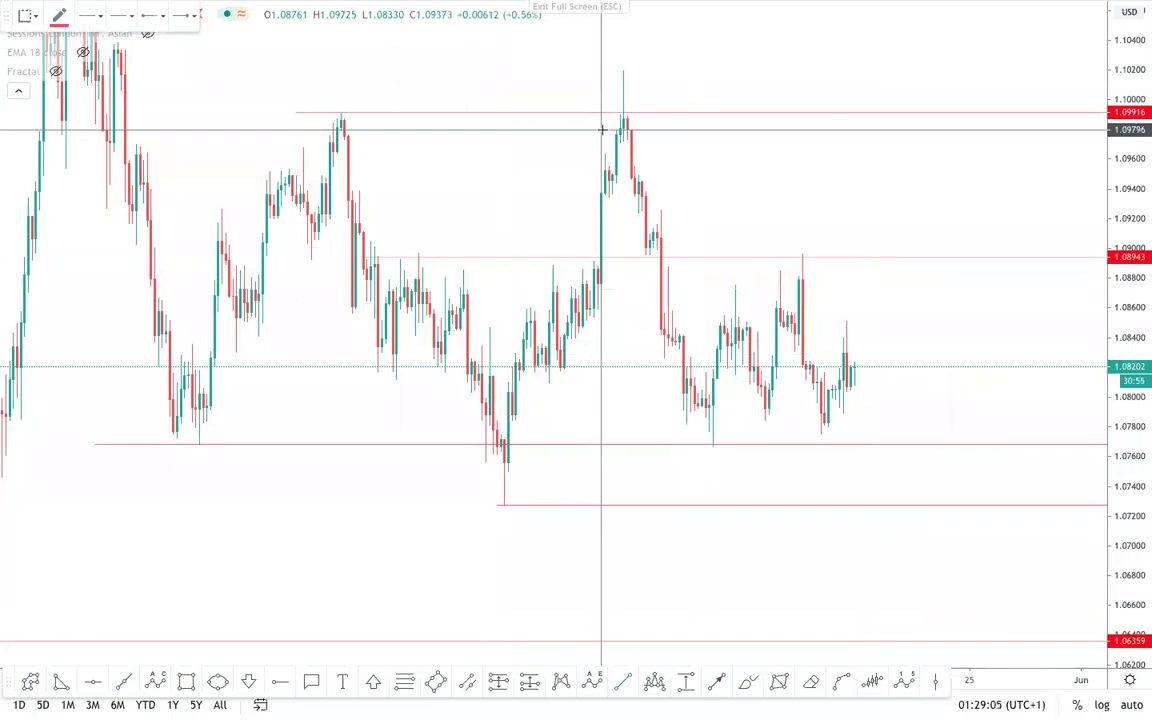
pyautogui.click(314, 126)
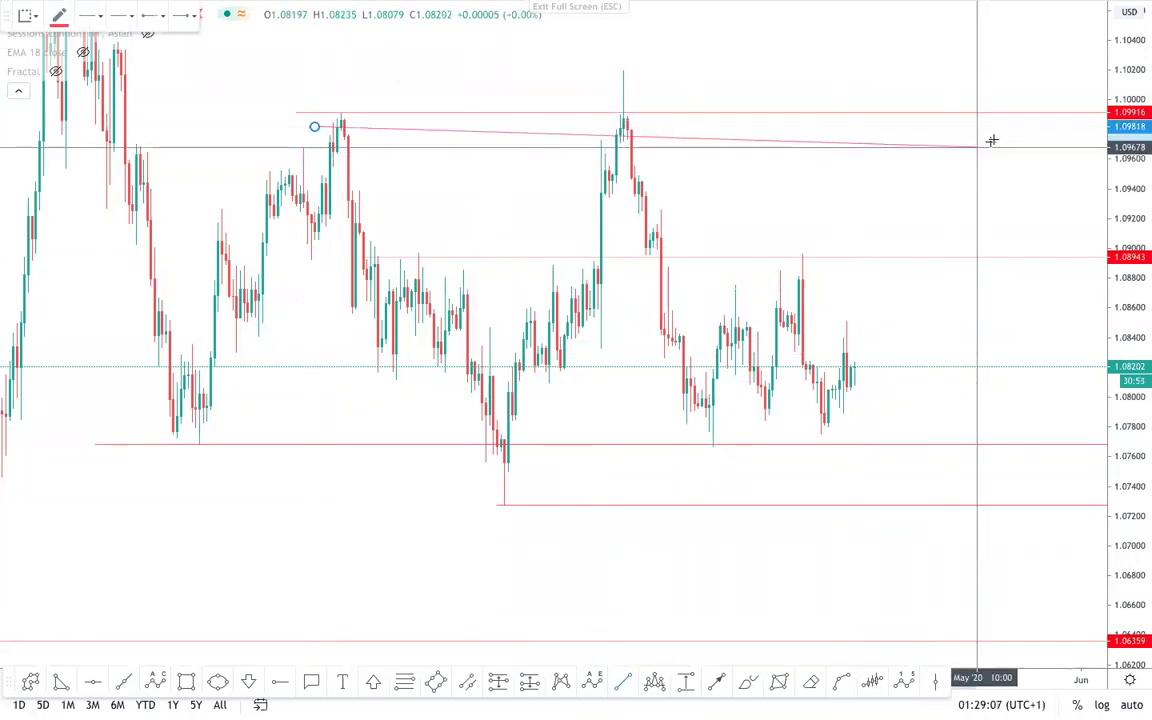
pyautogui.click(1028, 126)
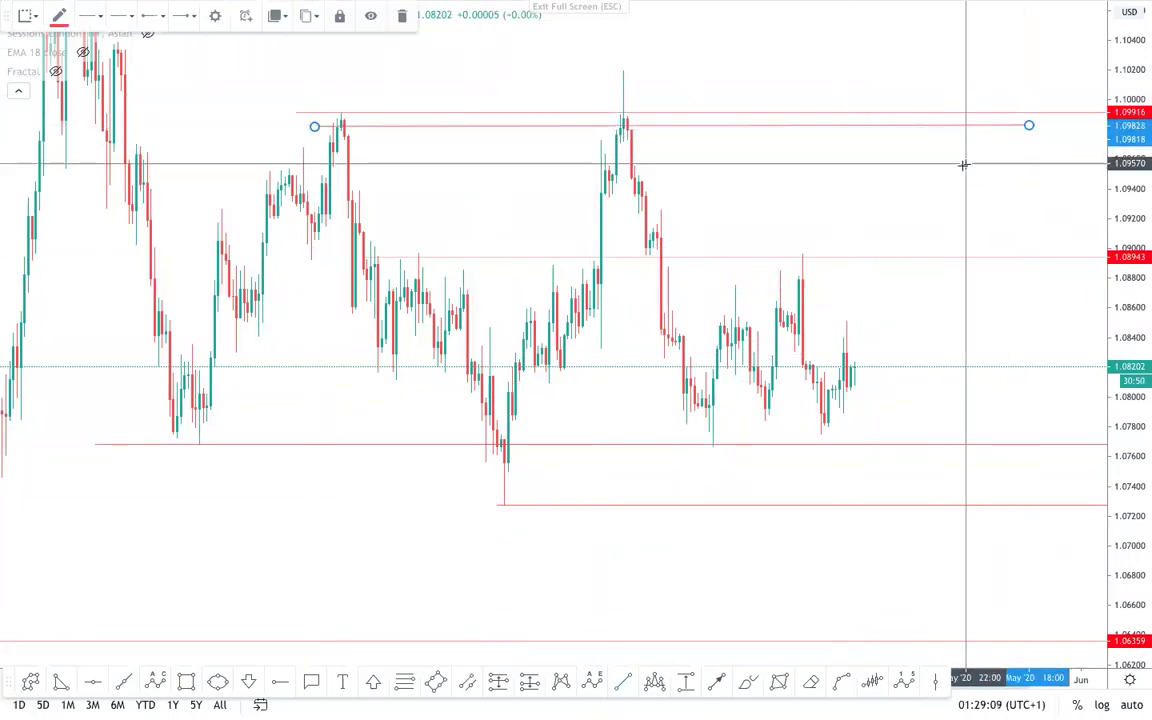
pyautogui.click(955, 168)
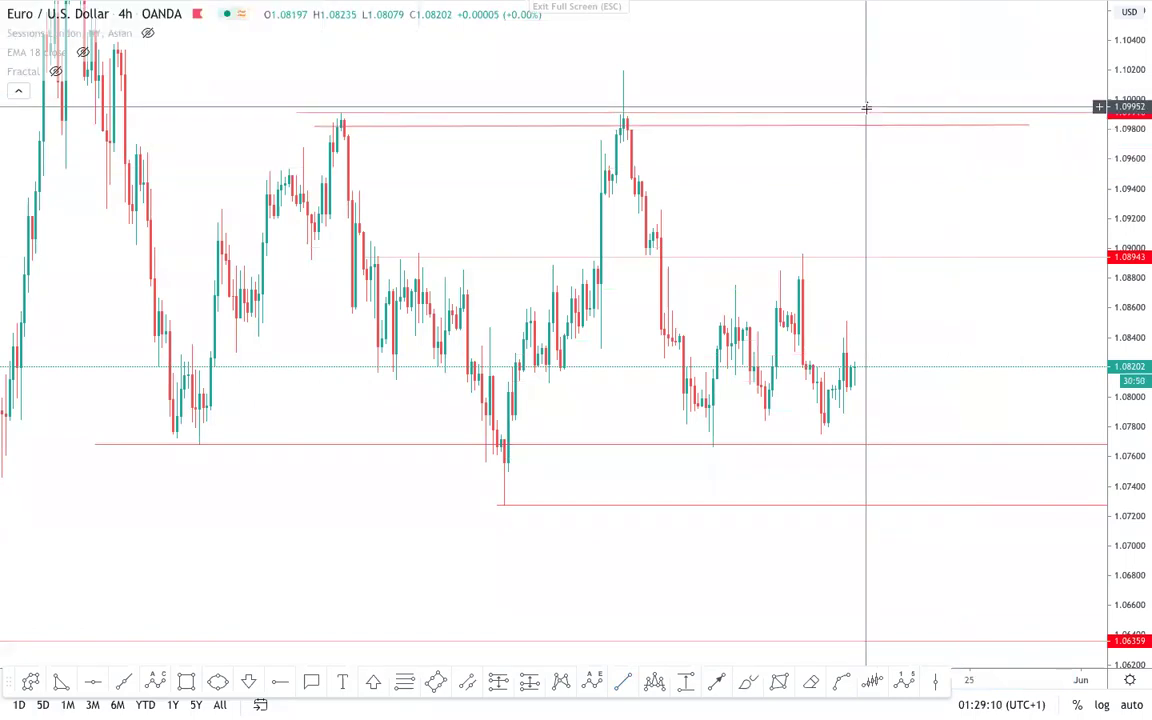
pyautogui.click(865, 126)
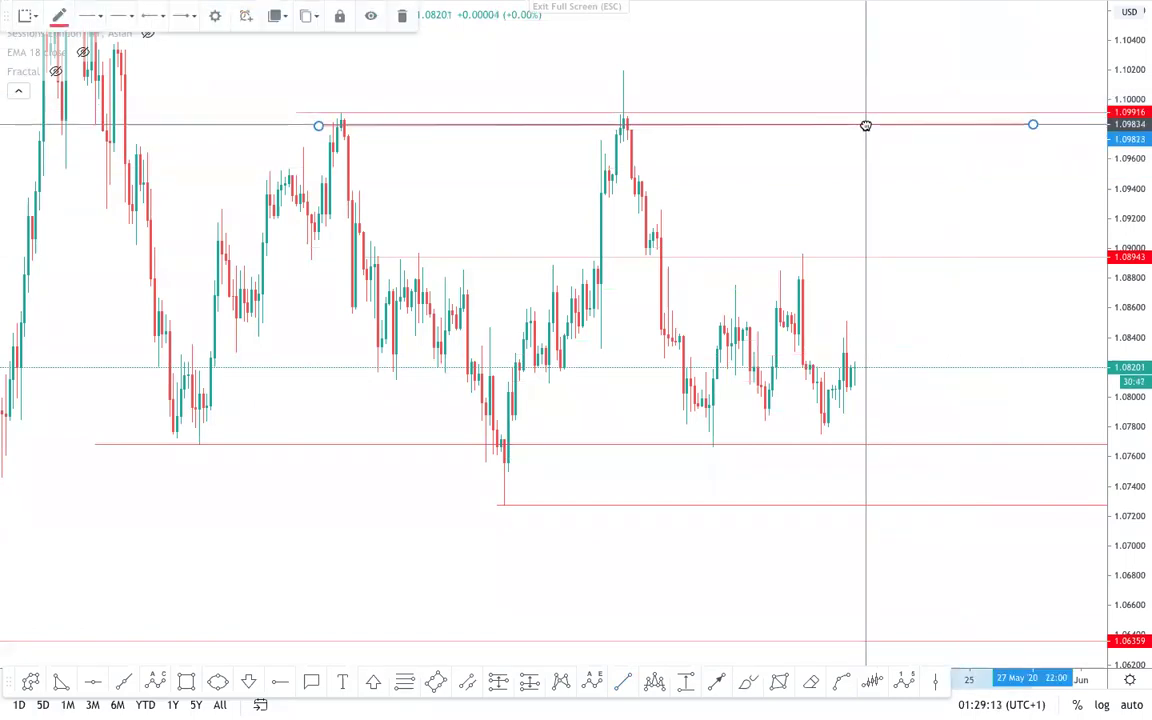
pyautogui.click(913, 186)
# - Draw a thin rectangle zone from 1.08878 to 1.08759 just below the 1.08943 level, extending right to 3 June
pyautogui.moveTo(913, 186); pyautogui.dragTo(840, 180)
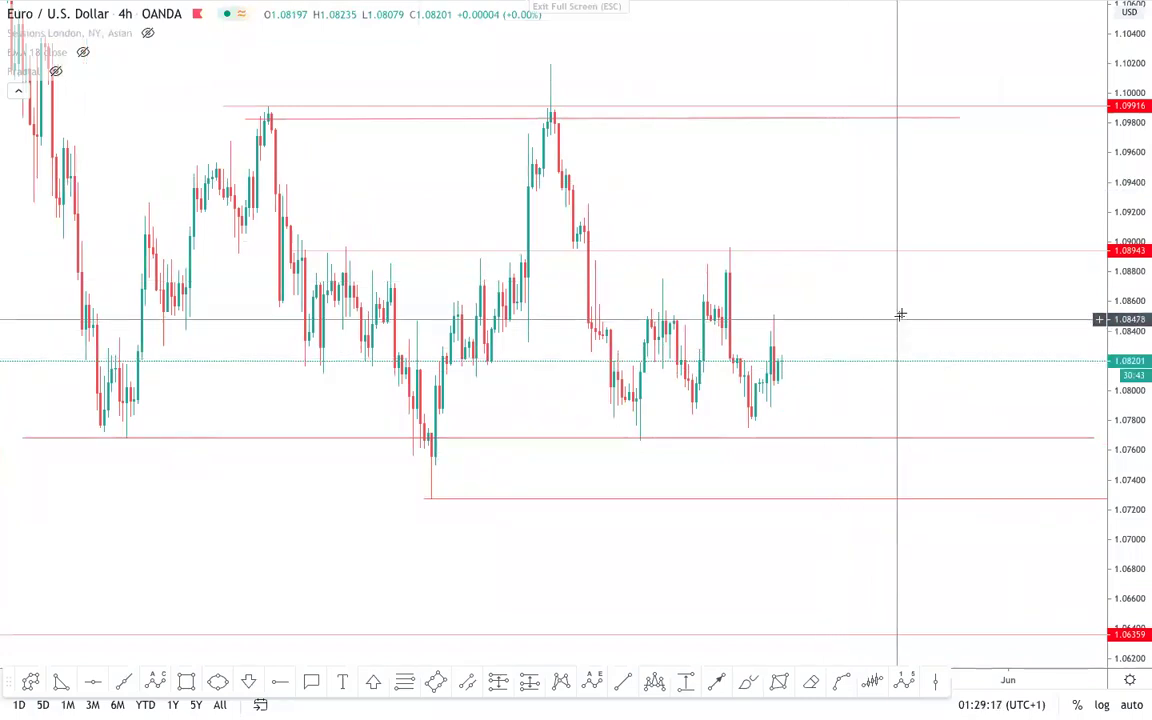
pyautogui.scroll(1, 835, 258)
pyautogui.moveTo(1140, 390); pyautogui.dragTo(1140, 440)
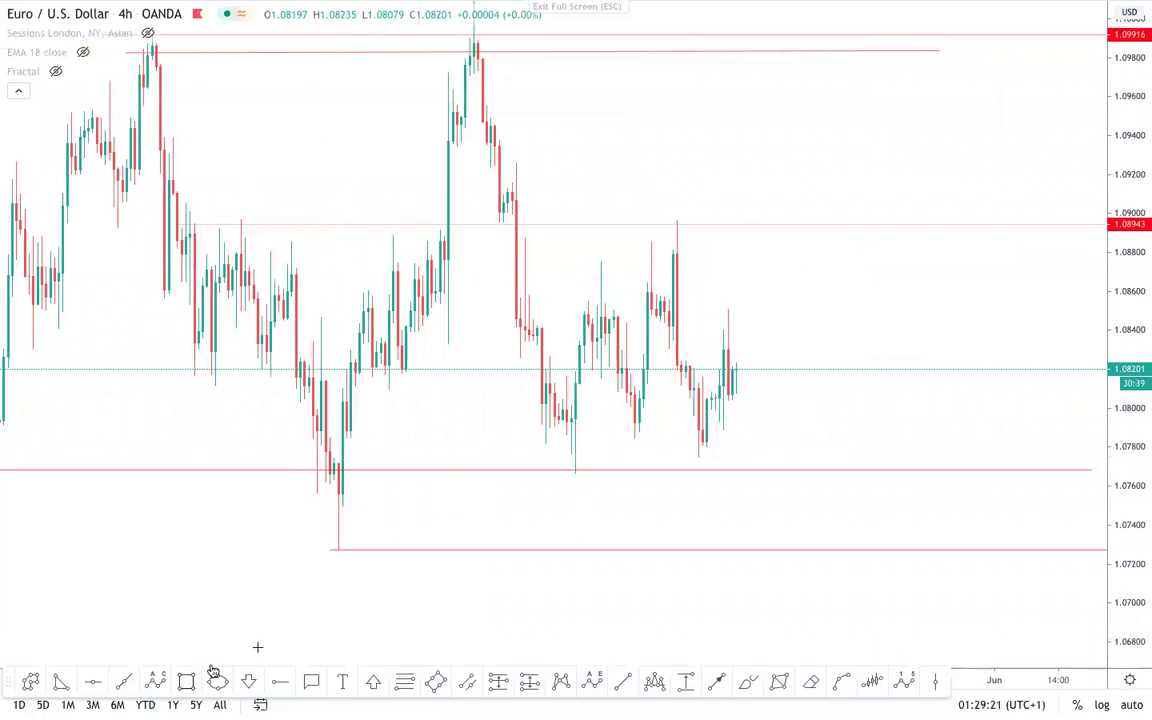
pyautogui.click(186, 681)
pyautogui.moveTo(437, 238)
pyautogui.mouseDown()
pyautogui.moveTo(494, 260)
pyautogui.moveTo(1058, 260)
pyautogui.mouseUp()
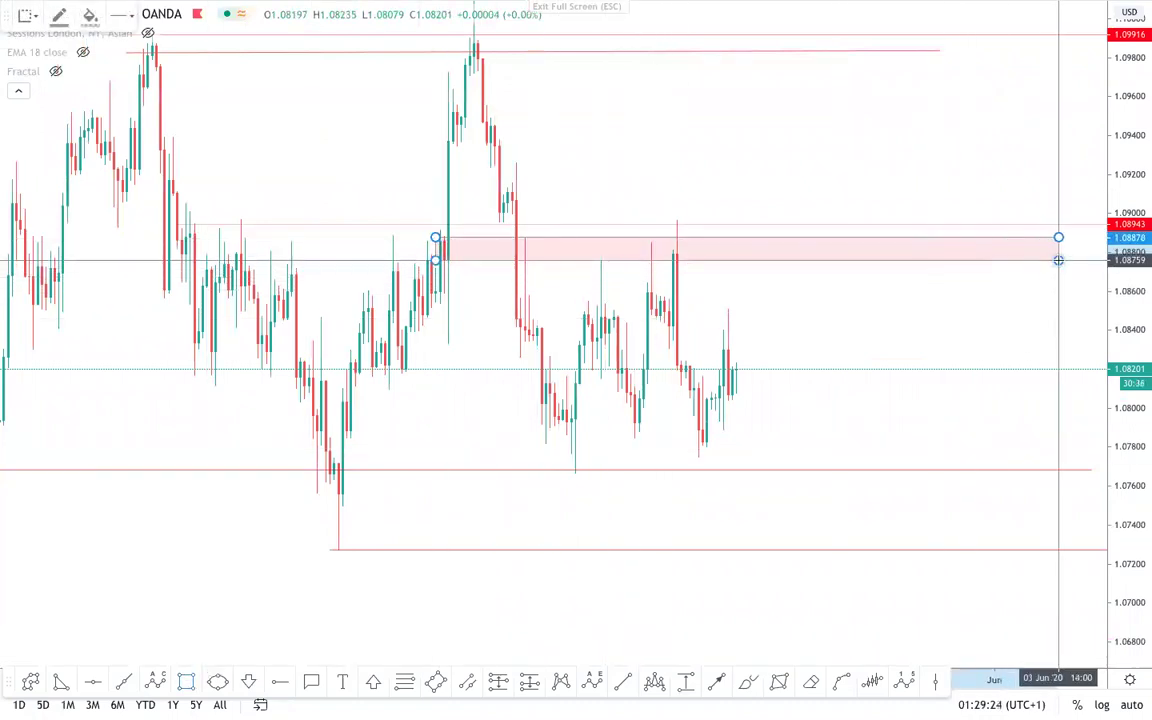
pyautogui.click(927, 154)
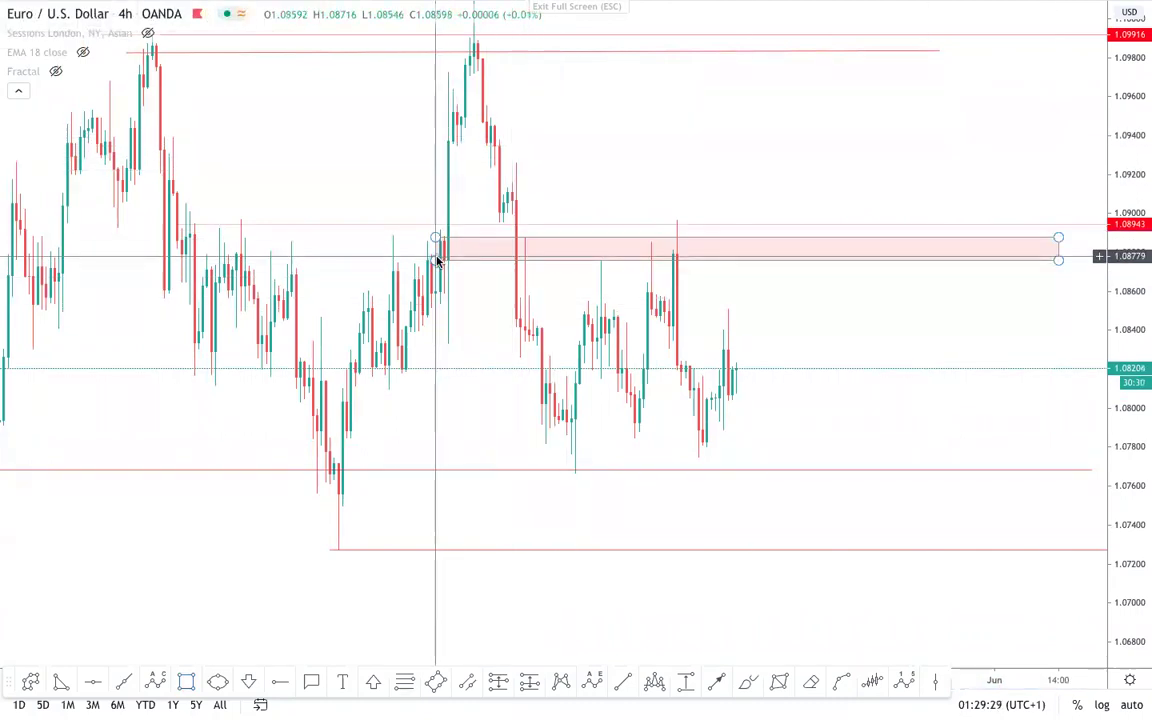
pyautogui.moveTo(1139, 351); pyautogui.dragTo(1115, 414)
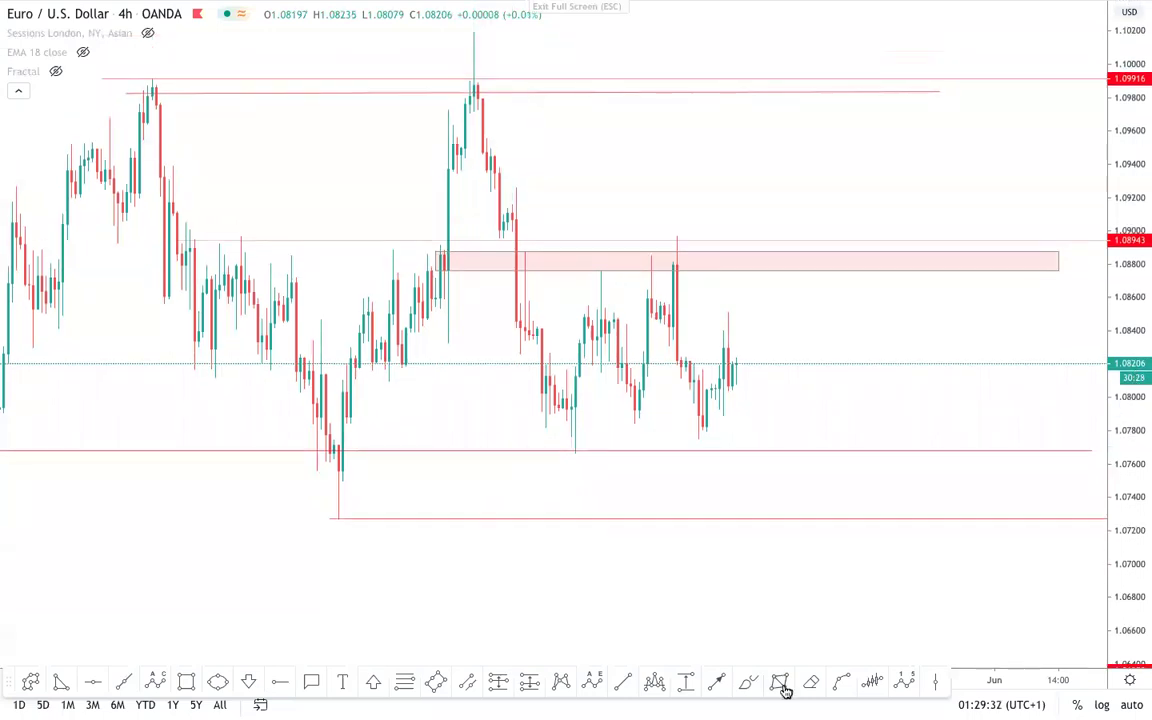
# - Delete the rectangle zone drawn just below the 1.08943 level
pyautogui.click(448, 266)
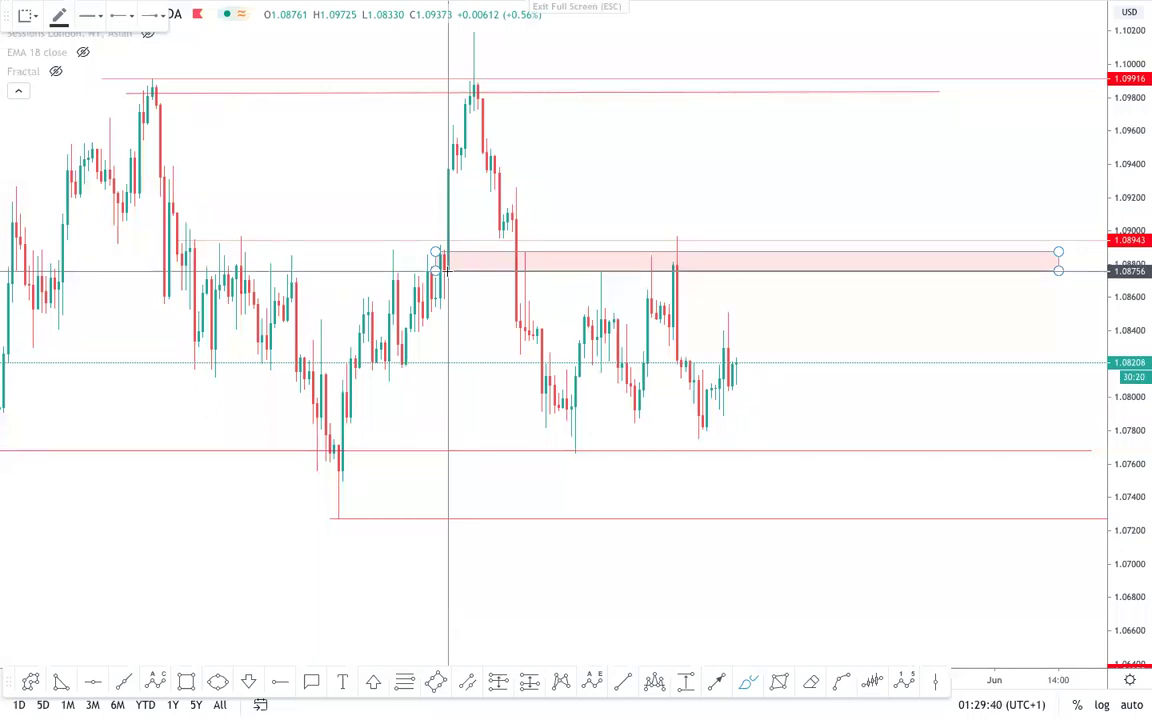
pyautogui.click(651, 399)
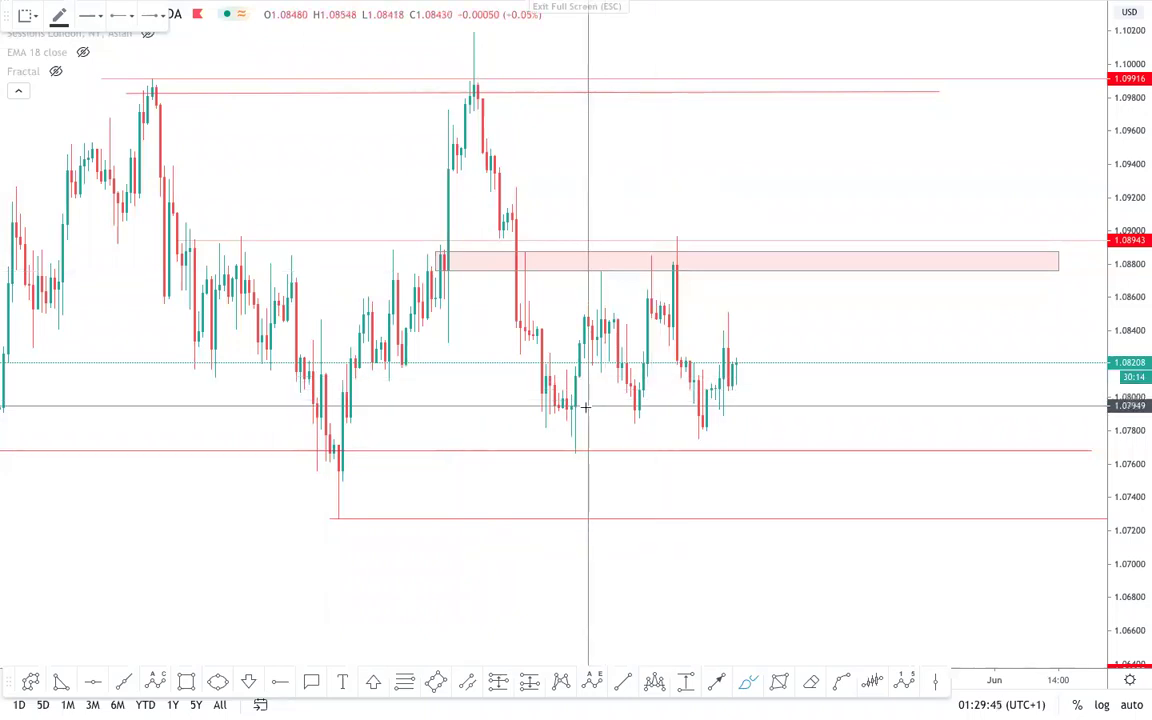
pyautogui.click(441, 267)
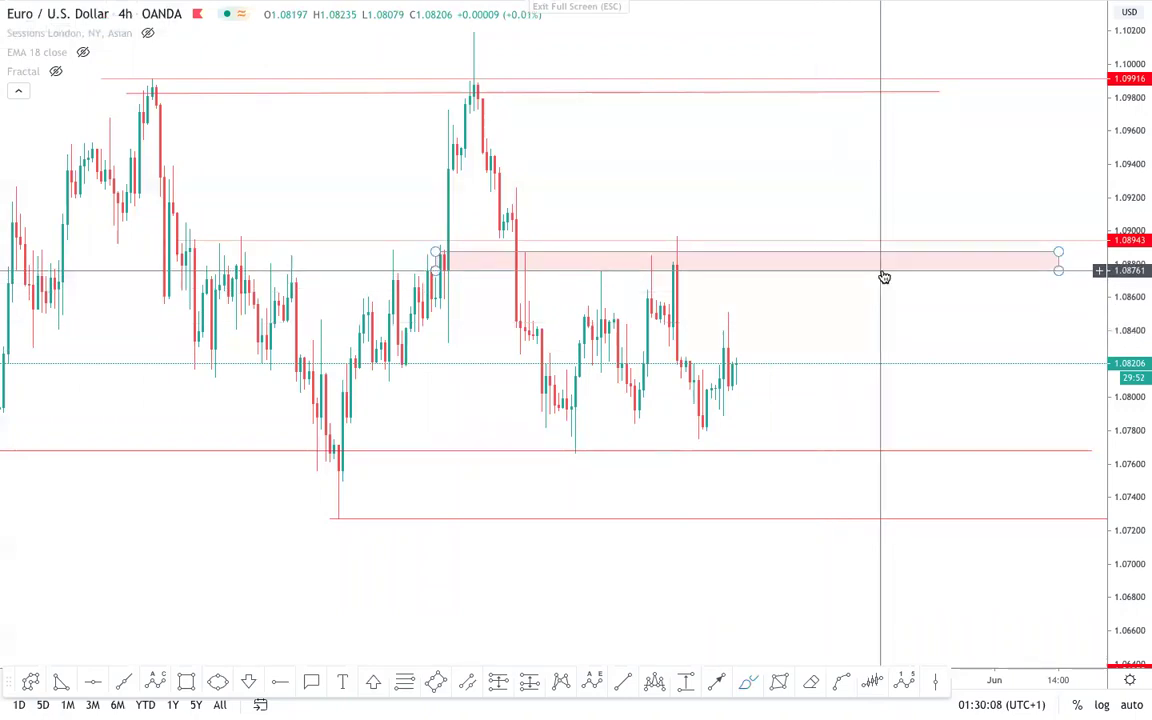
pyautogui.click(884, 277)
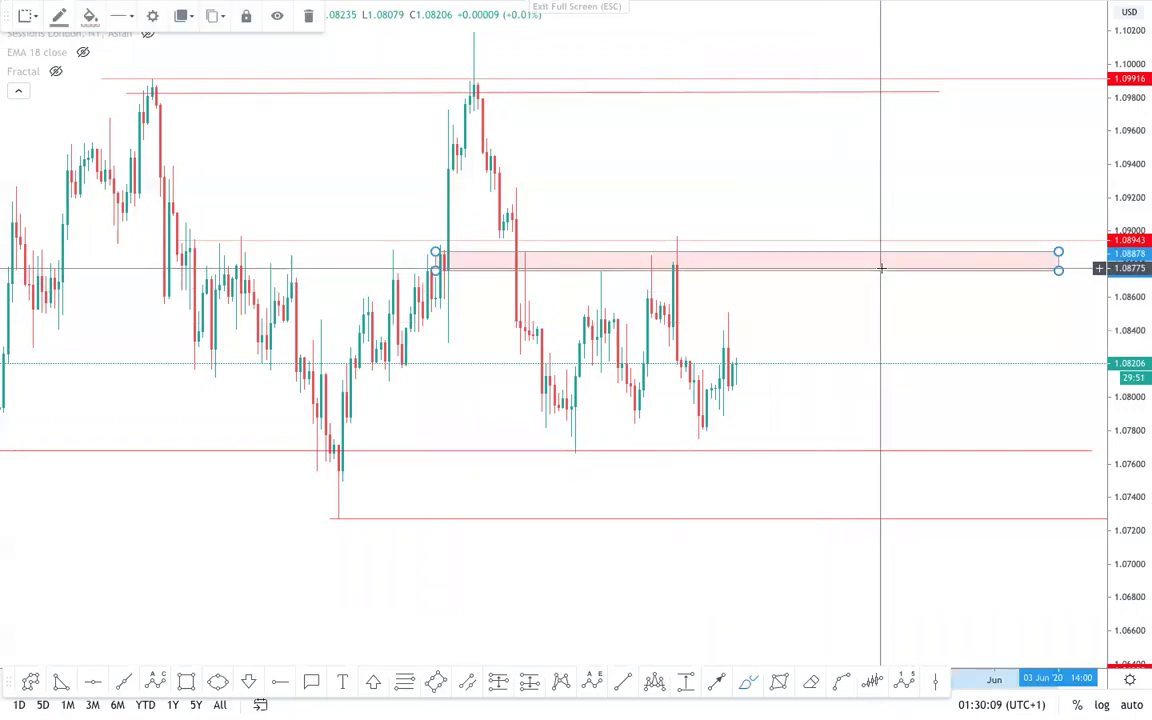
pyautogui.click(310, 16)
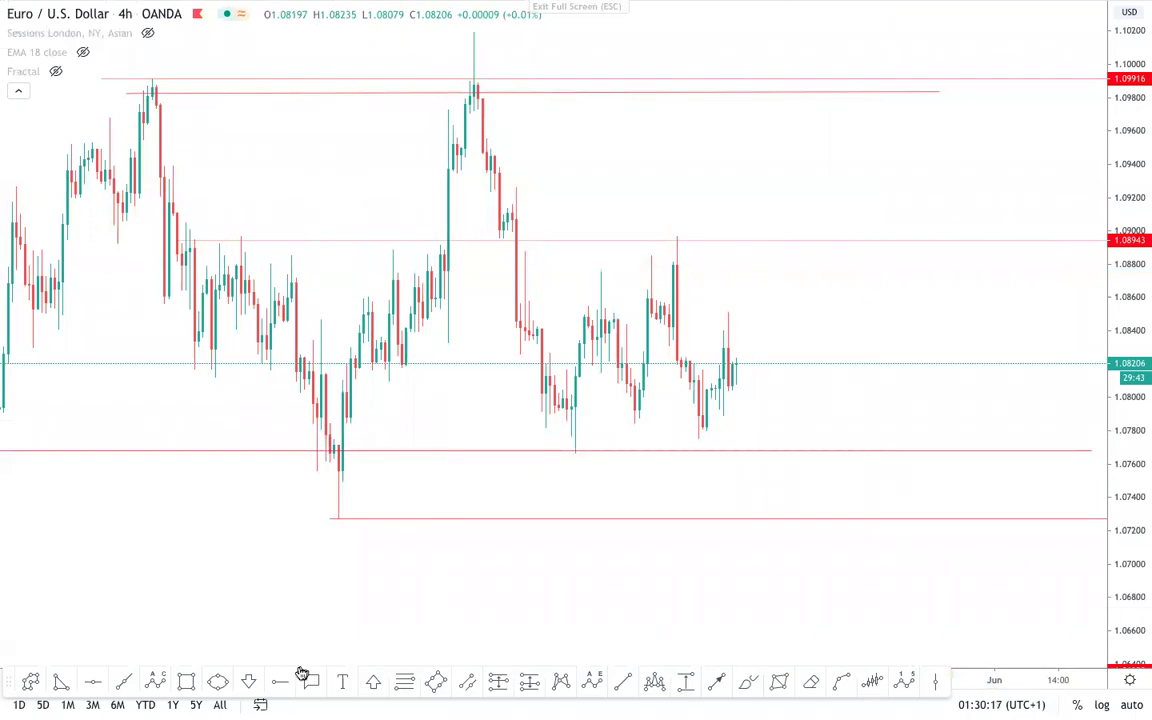
pyautogui.click(193, 687)
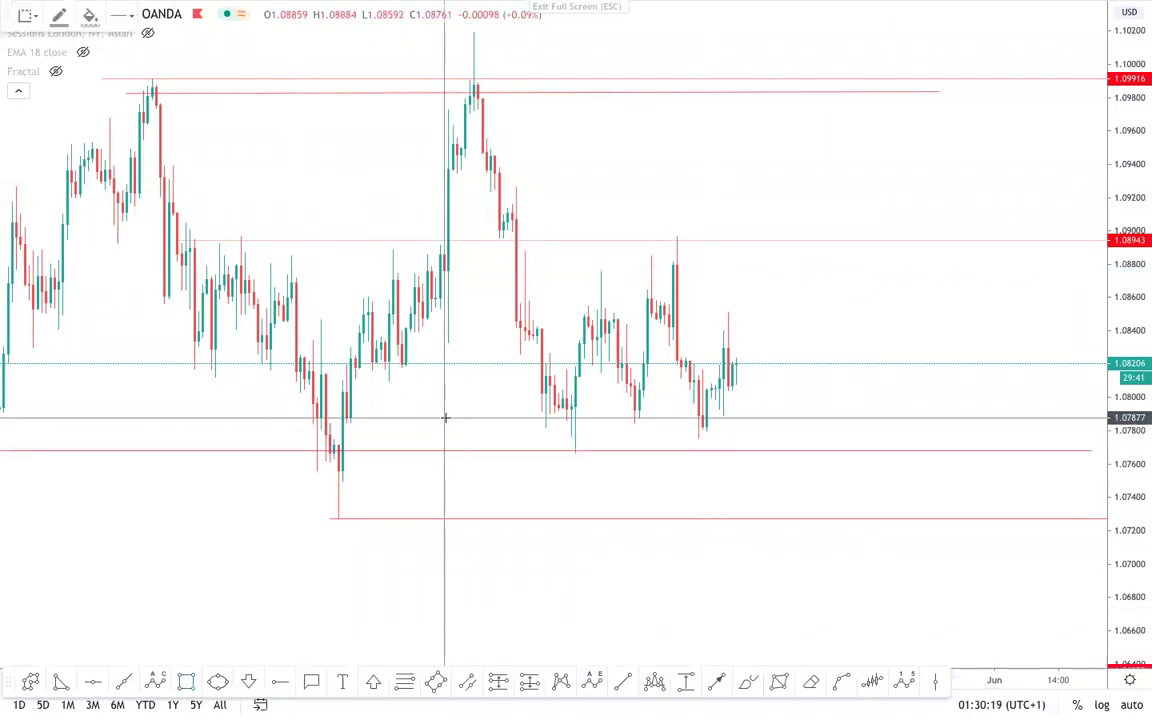
pyautogui.click(338, 443)
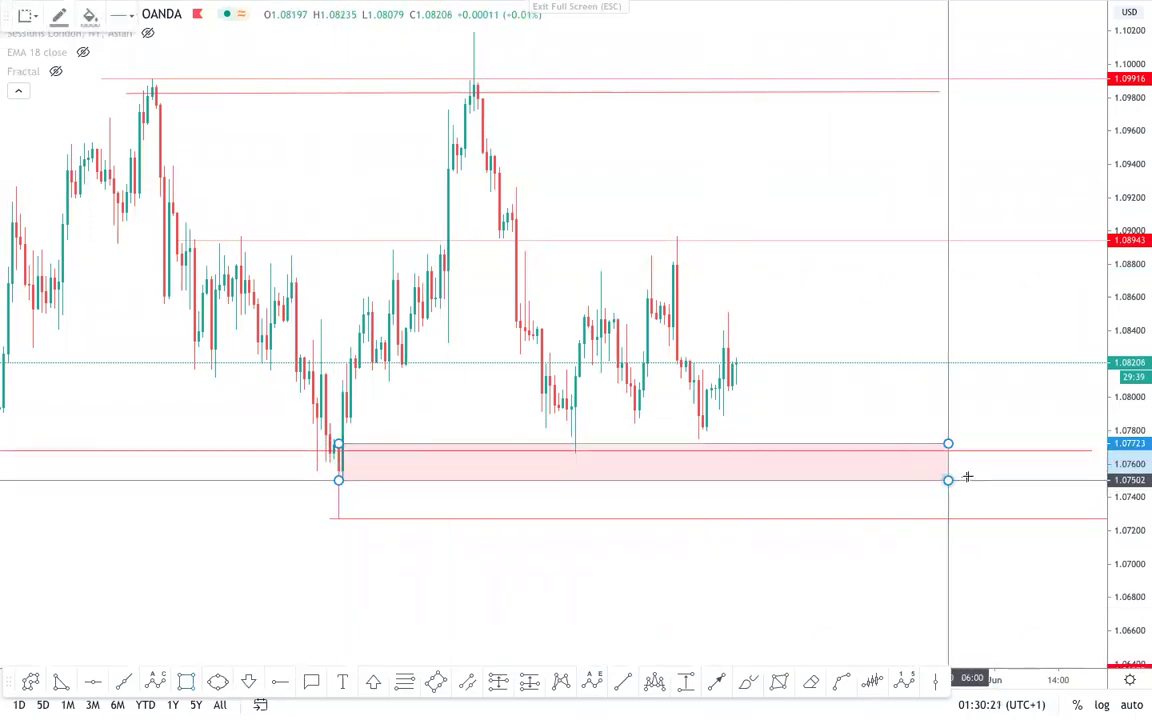
pyautogui.press('Escape')
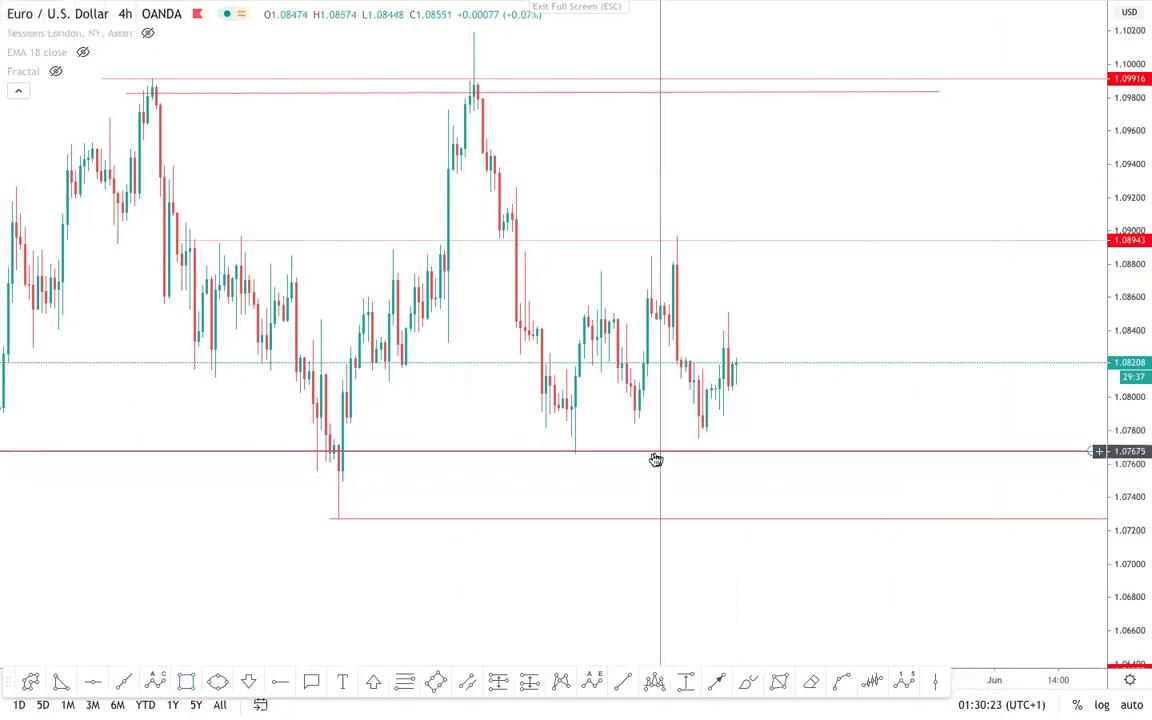
# - Try a rising trend line from the swing low just under the 1.06359 level up to about 1.1107
pyautogui.moveTo(1148, 490); pyautogui.dragTo(1040, 518)
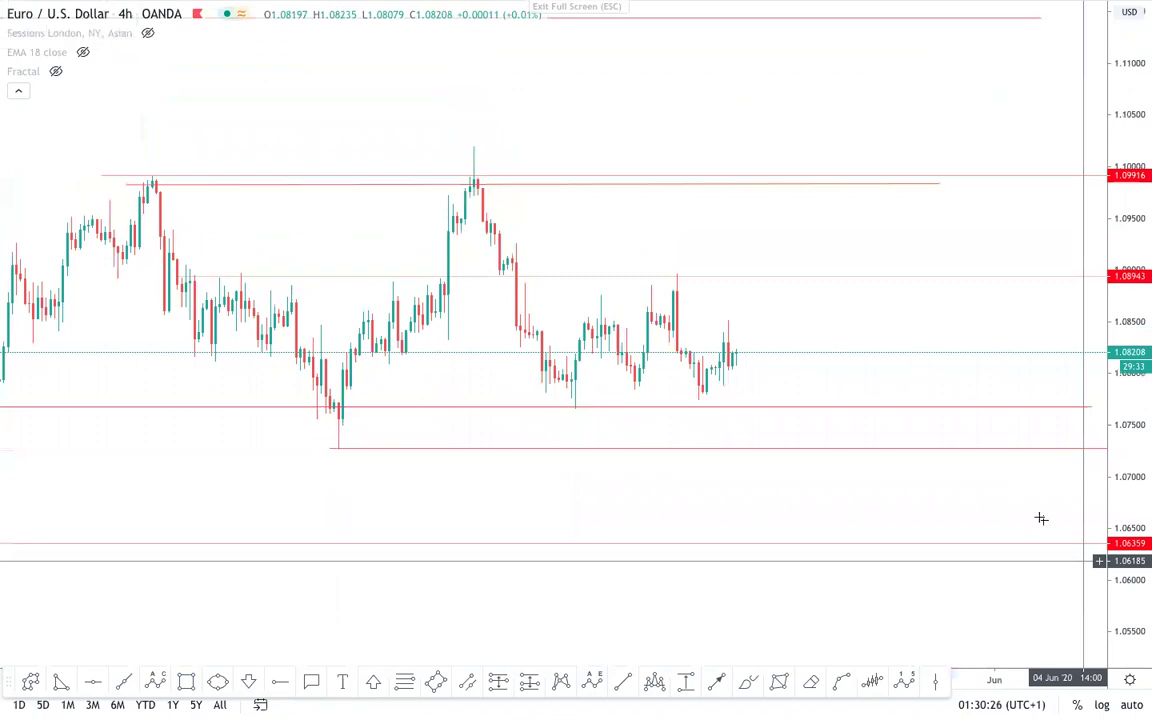
pyautogui.scroll(-5, 1041, 518)
pyautogui.moveTo(915, 514); pyautogui.dragTo(855, 430)
pyautogui.moveTo(1128, 480); pyautogui.dragTo(1124, 564)
pyautogui.scroll(1, 548, 580)
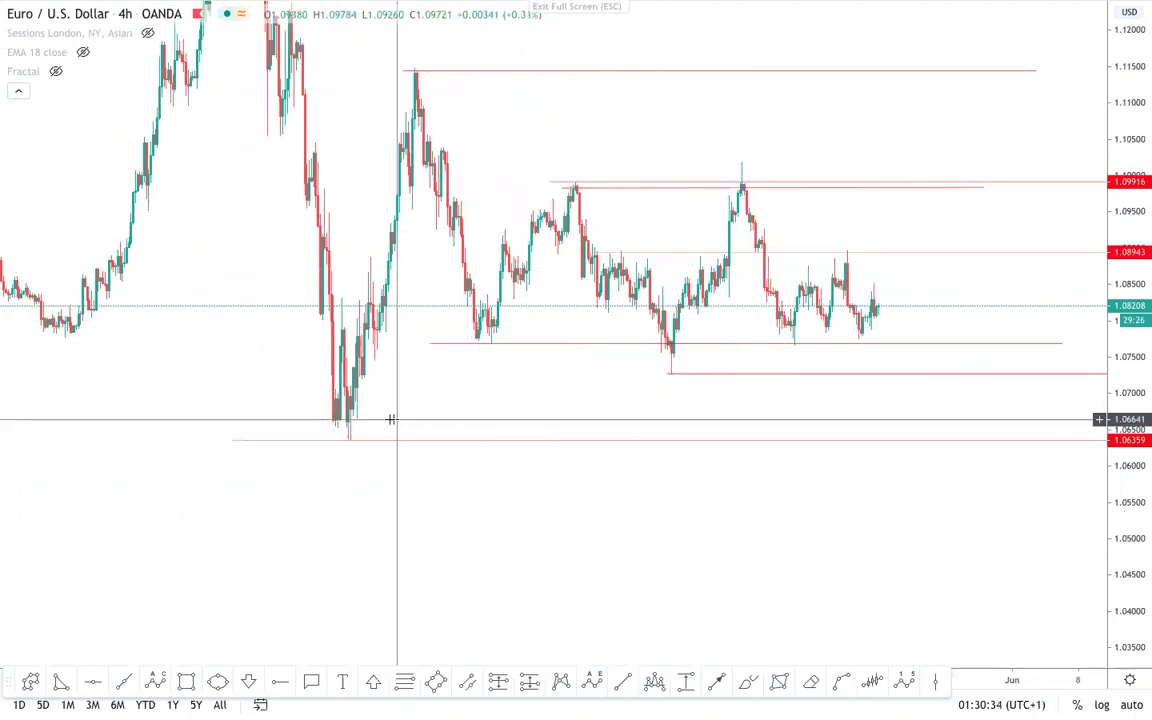
pyautogui.click(623, 681)
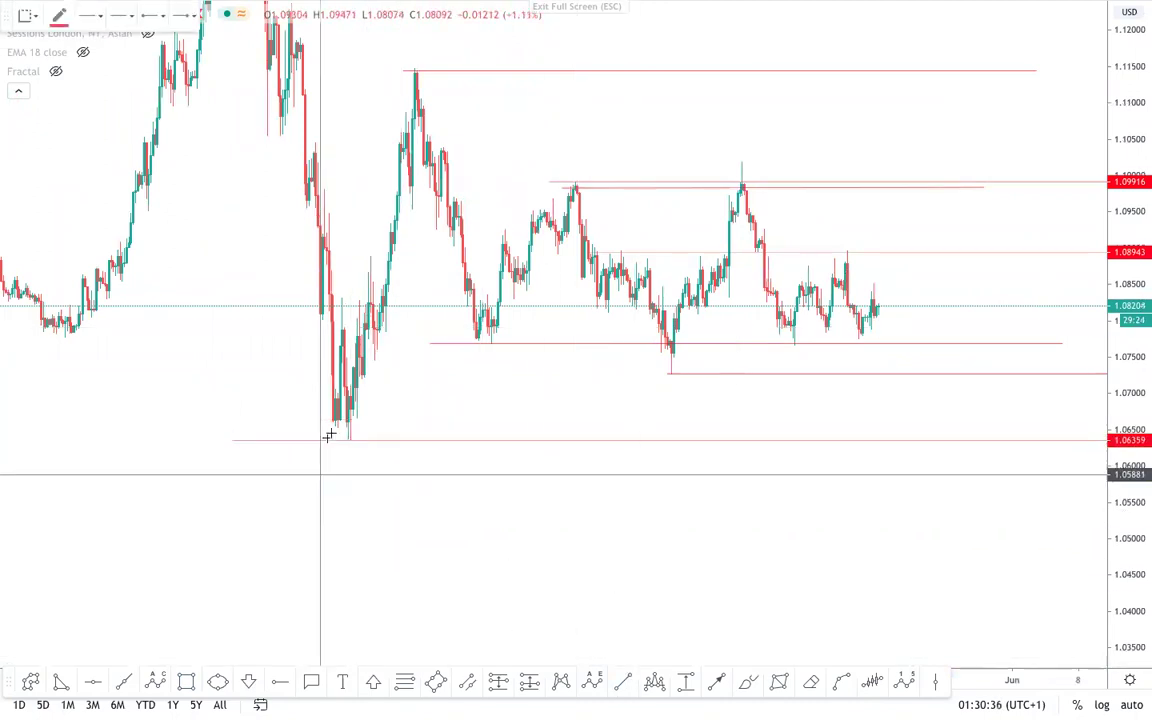
pyautogui.moveTo(351, 443); pyautogui.dragTo(350, 446)
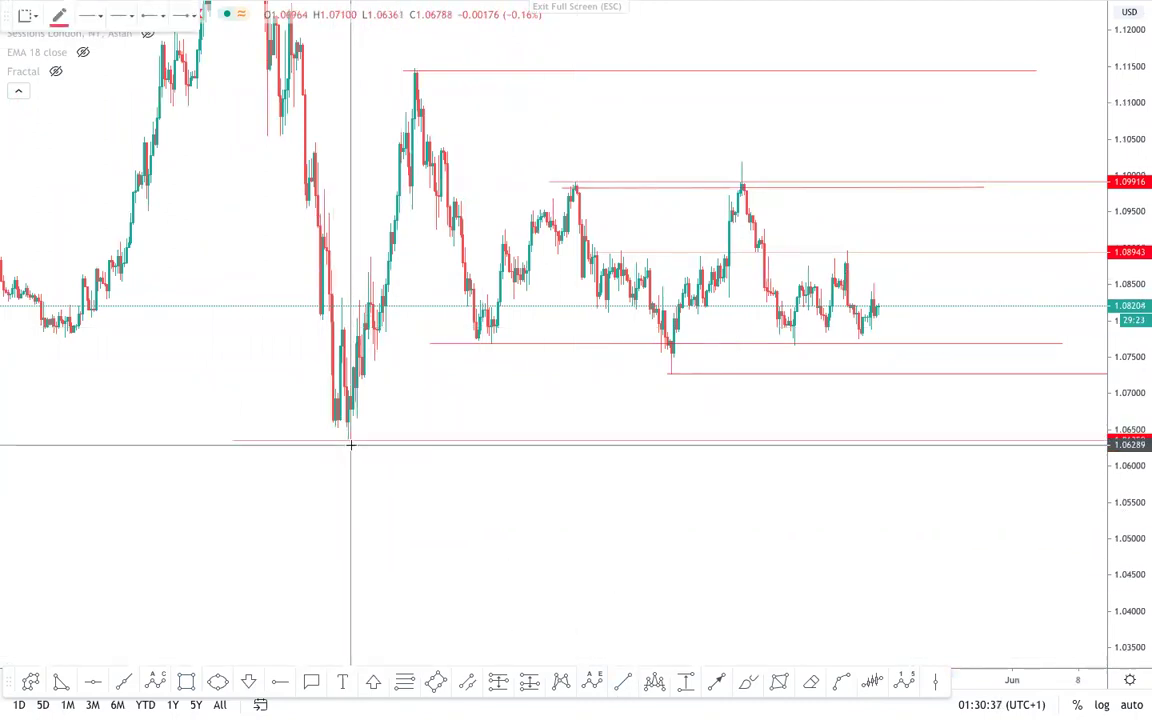
pyautogui.click(350, 445)
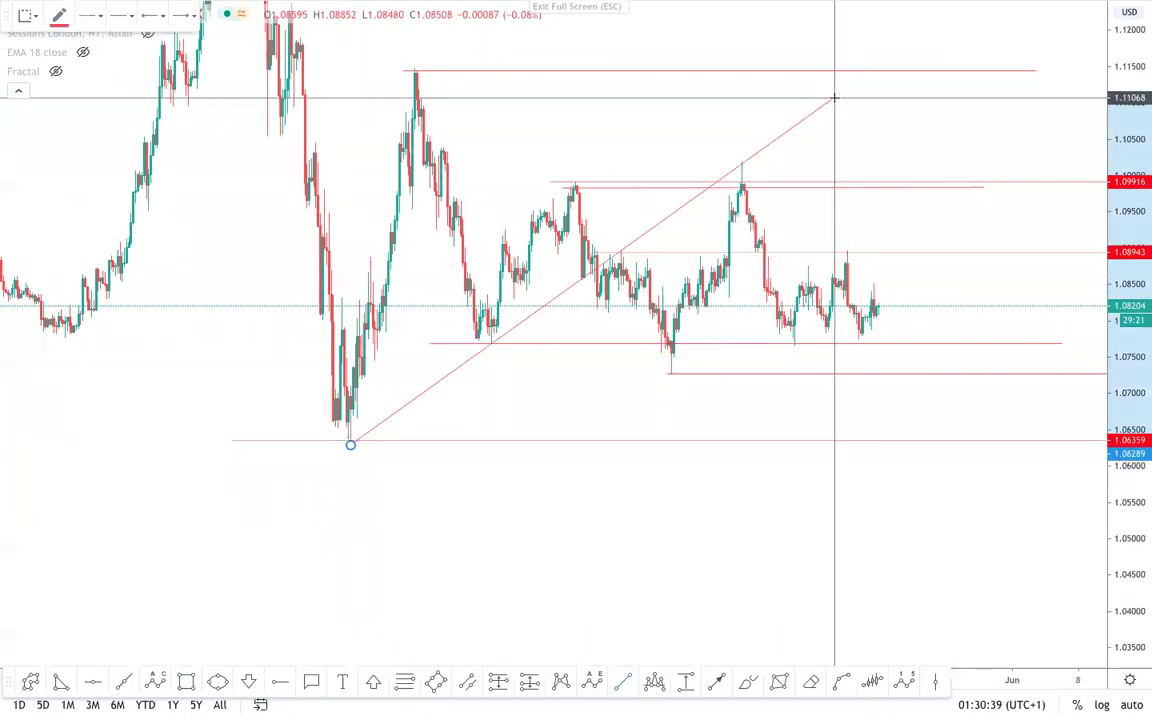
pyautogui.click(835, 98)
pyautogui.press('Delete')
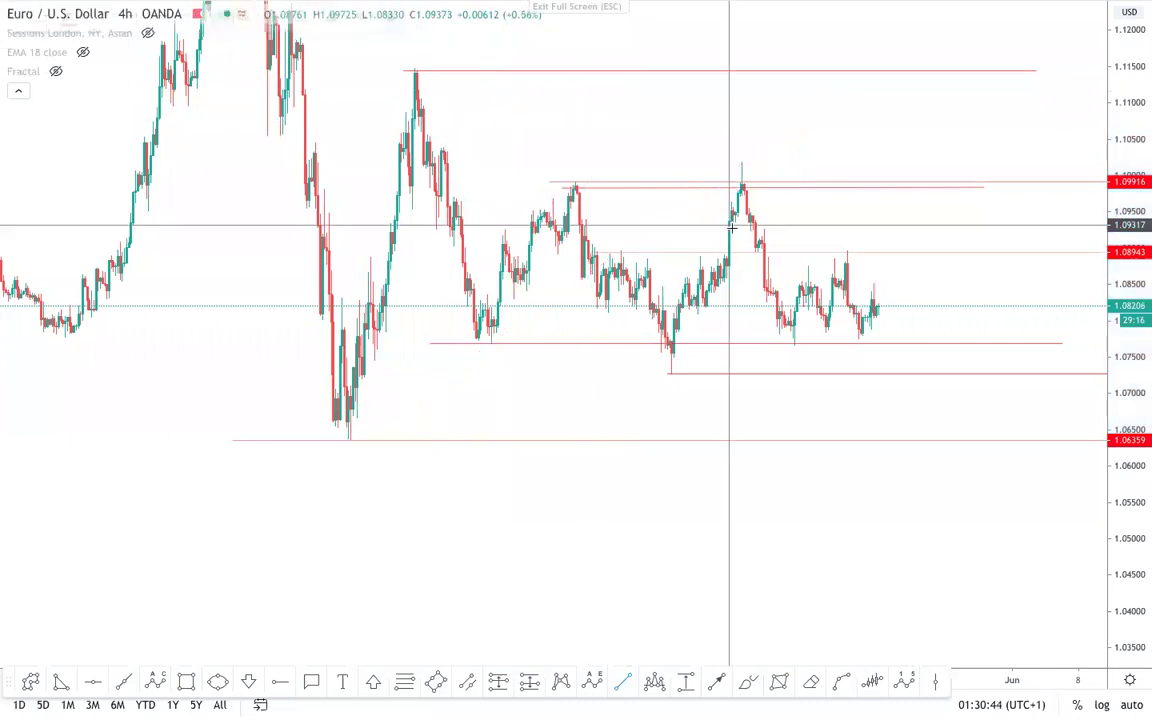
# - Draw a rising trend line from the swing low at about 1.0634 along the higher lows up to about 1.0808
pyautogui.scroll(1, 731, 228)
pyautogui.scroll(2, 731, 228)
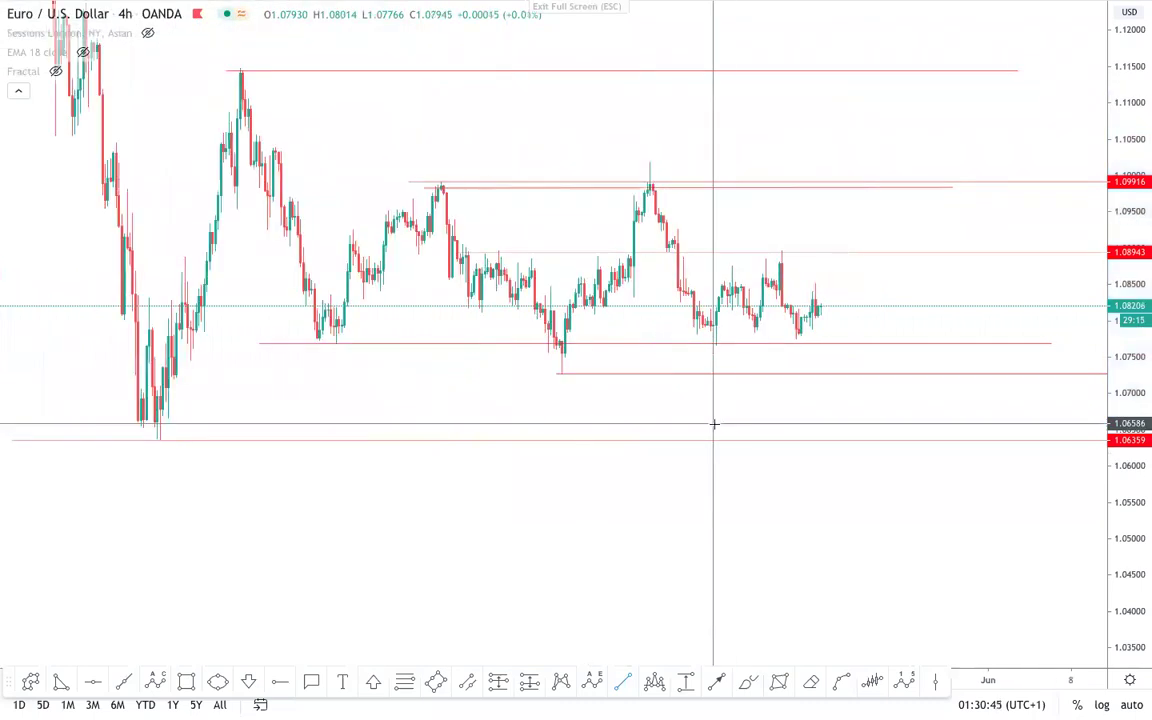
pyautogui.scroll(-1, 714, 424)
pyautogui.click(284, 440)
pyautogui.click(951, 321)
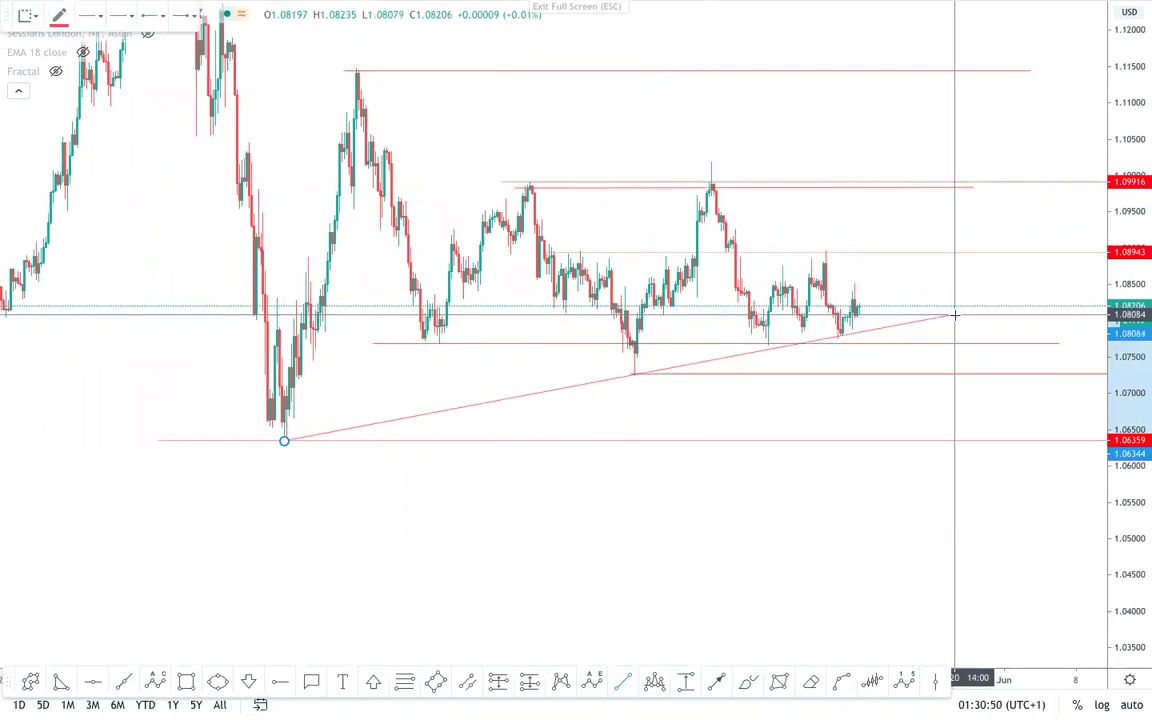
pyautogui.click(954, 315)
pyautogui.click(793, 415)
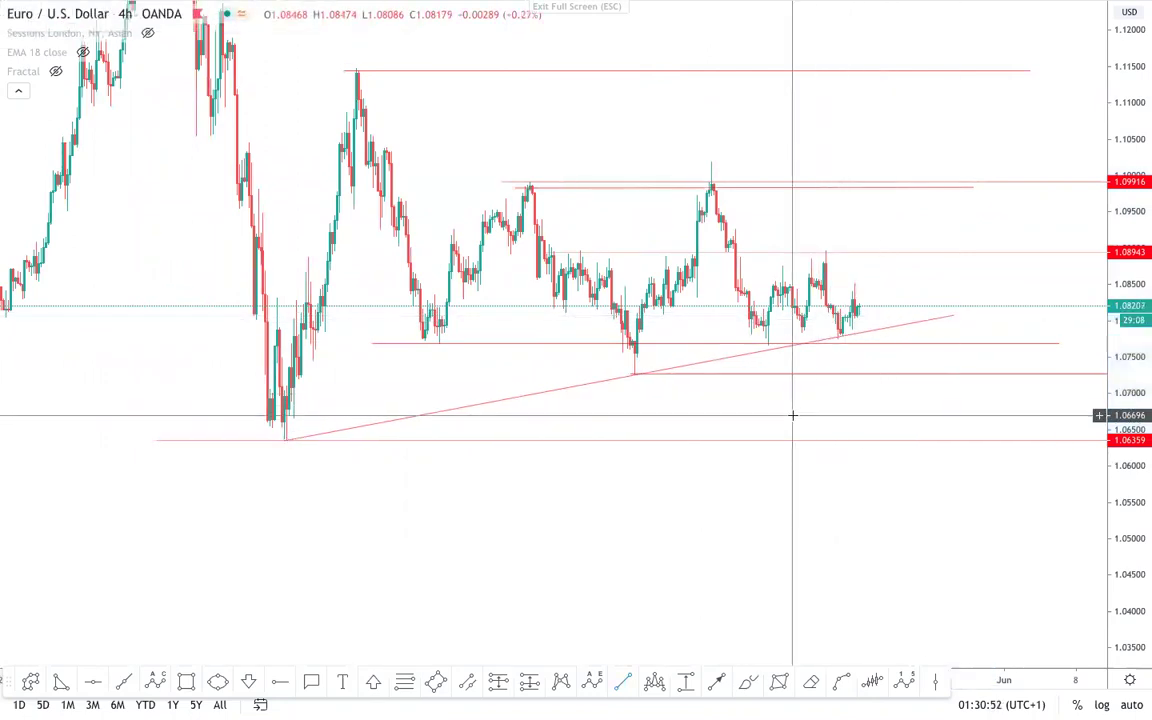
# - Review how price respects the rising trend line from the 1.06359 low, and delete that line
pyautogui.scroll(-1, 793, 415)
pyautogui.scroll(2, 843, 415)
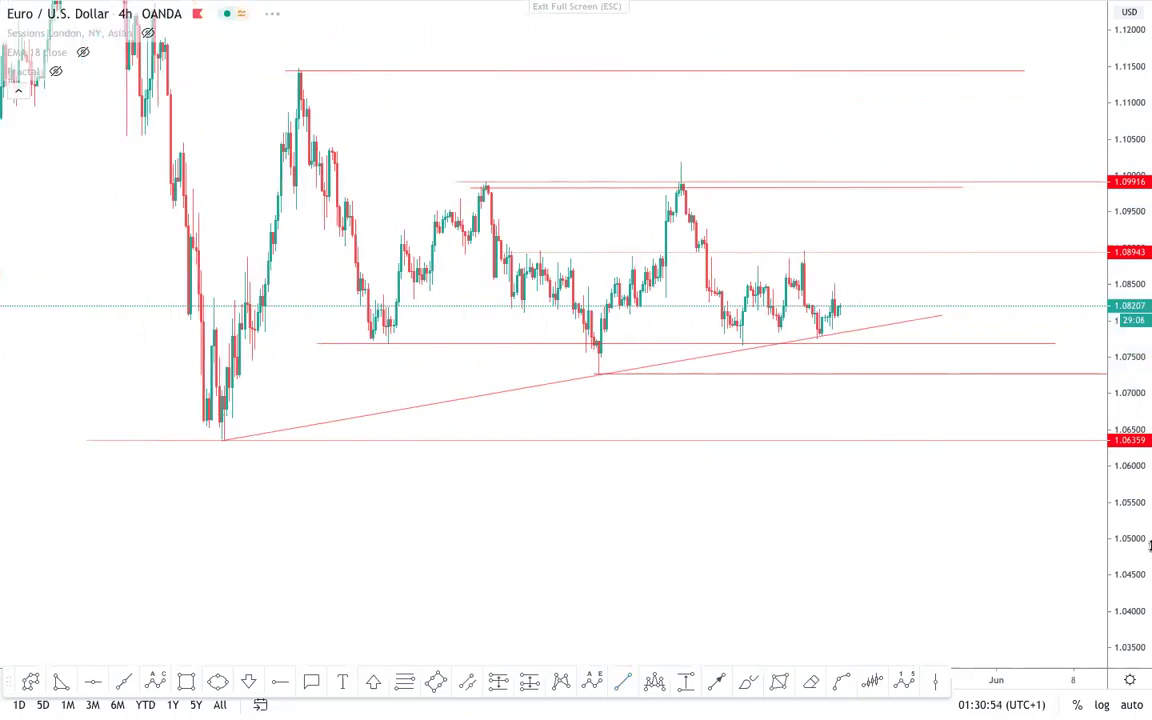
pyautogui.moveTo(1150, 545); pyautogui.dragTo(1150, 620)
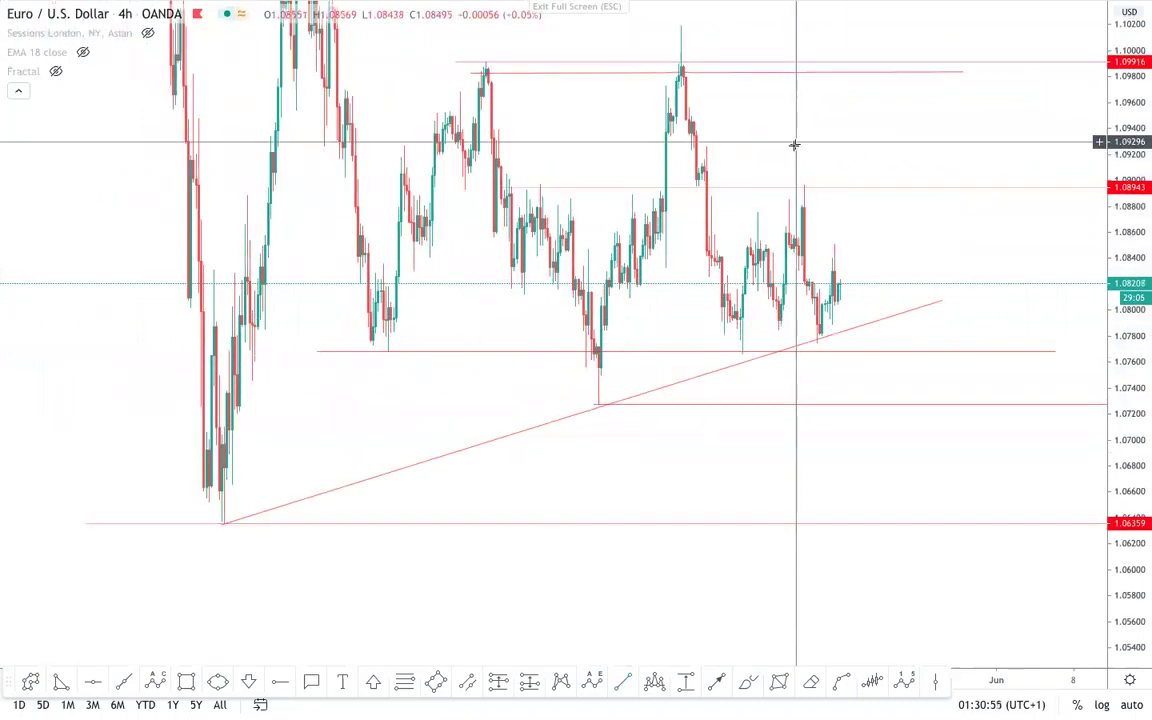
pyautogui.scroll(1, 794, 145)
pyautogui.scroll(-1, 779, 345)
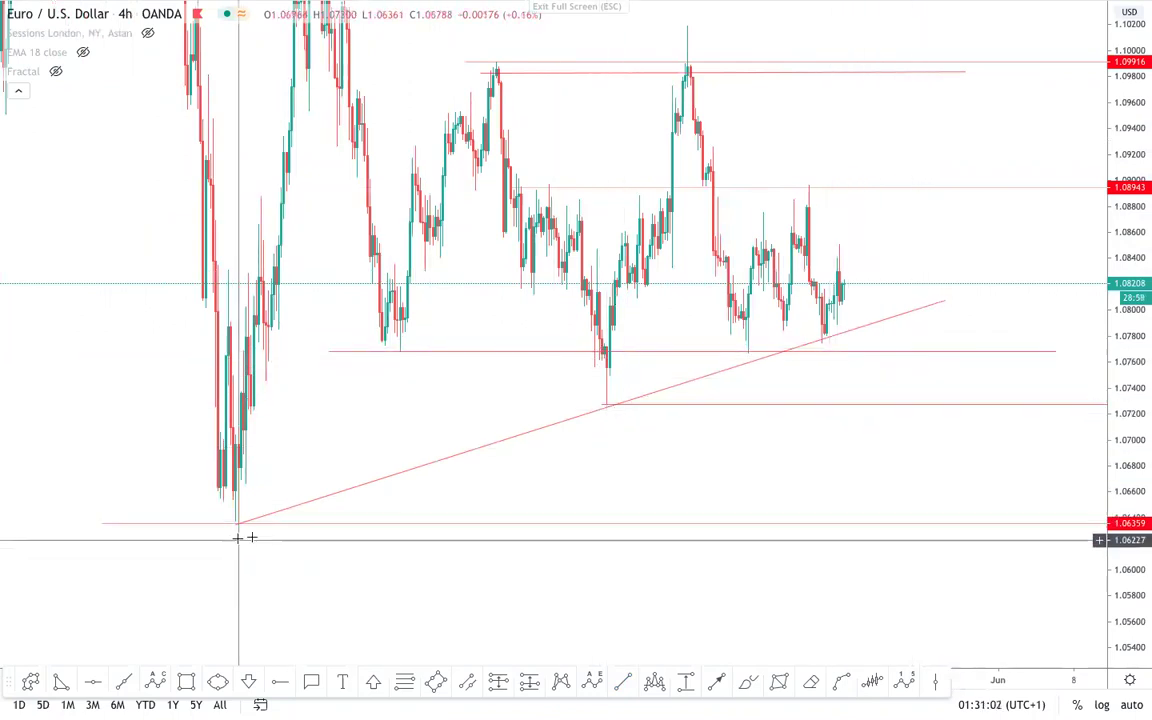
pyautogui.scroll(4, 720, 486)
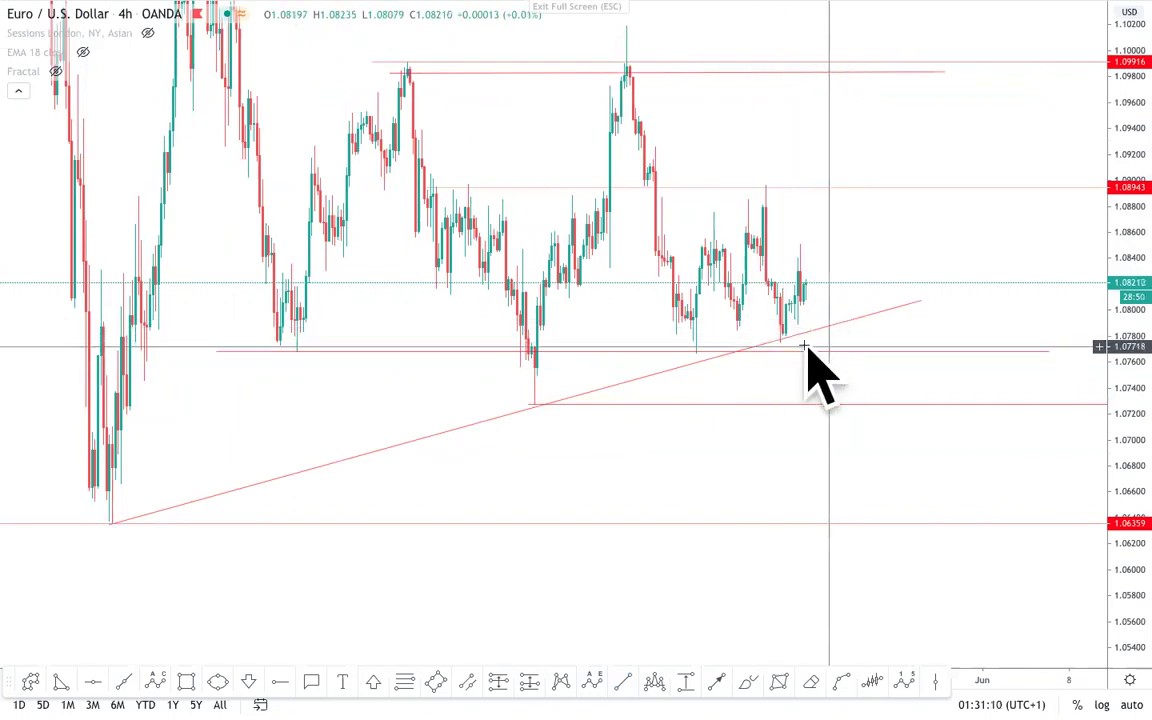
pyautogui.click(882, 311)
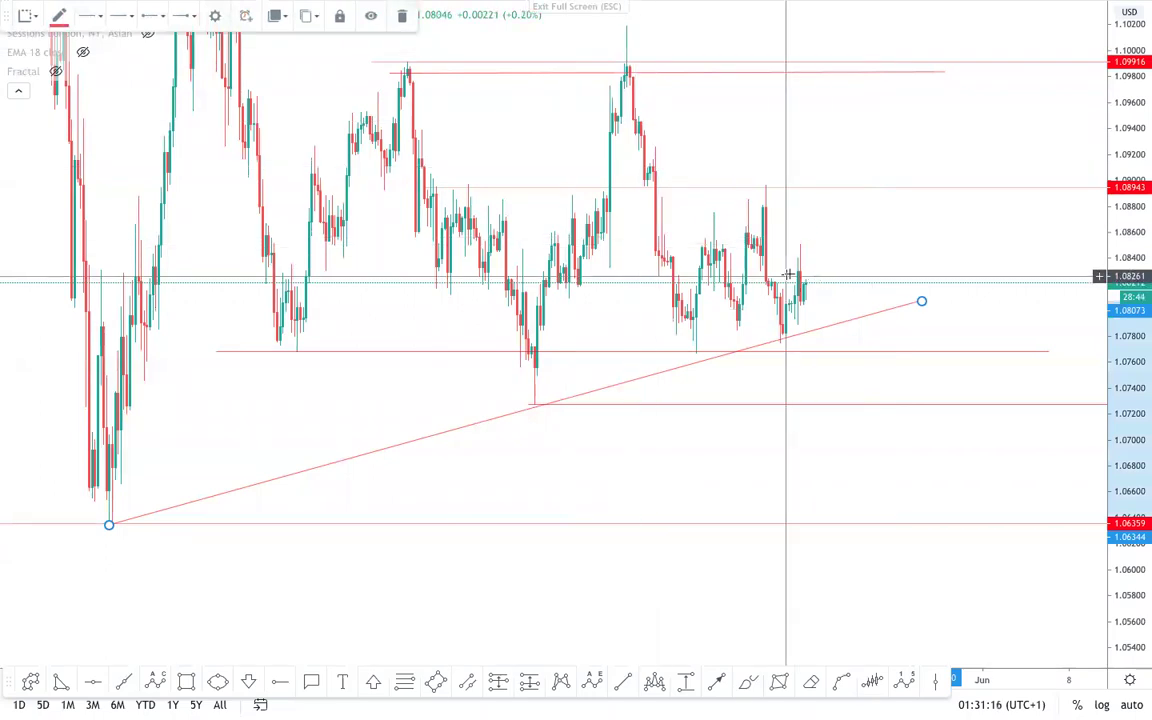
pyautogui.click(403, 16)
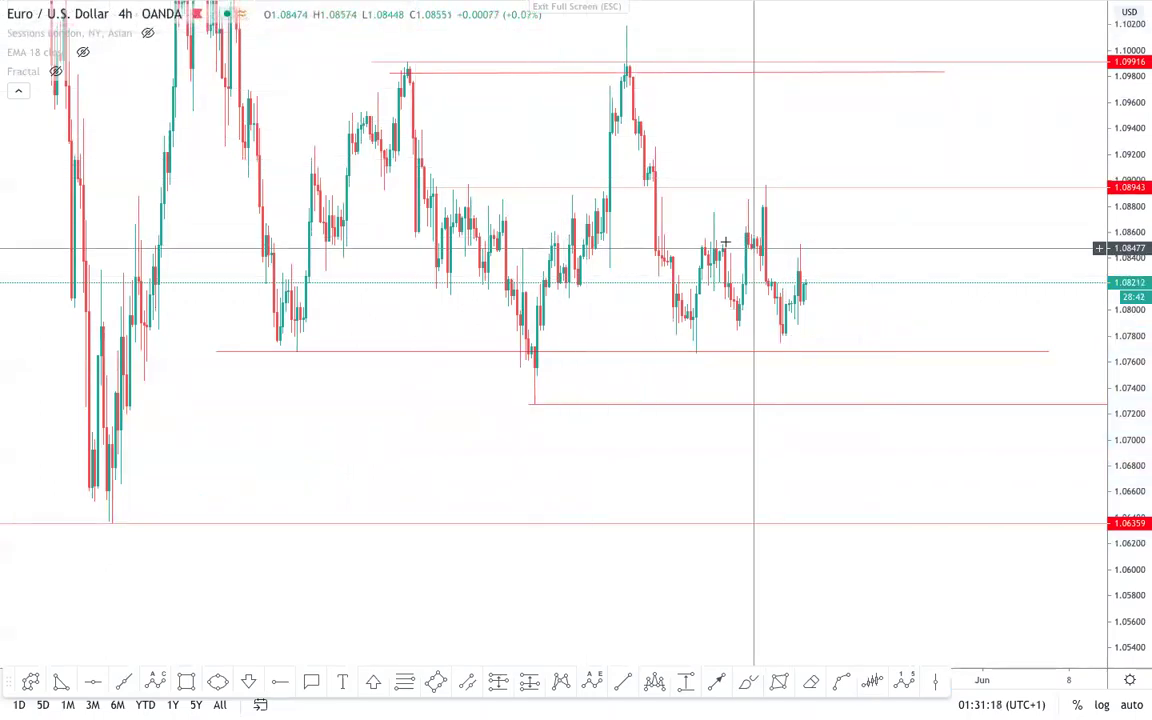
# - Switch the EURUSD chart to the 1-hour timeframe
pyautogui.scroll(3, 797, 300)
pyautogui.moveTo(1150, 460); pyautogui.dragTo(1139, 283)
pyautogui.scroll(2, 900, 239)
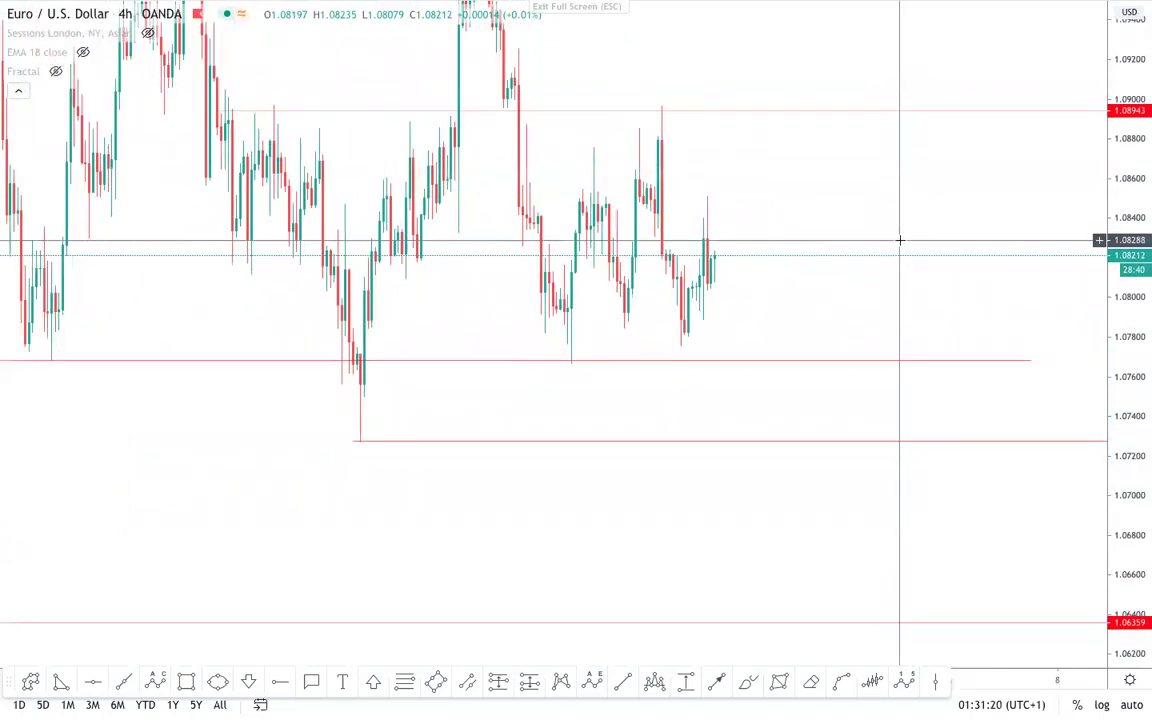
pyautogui.moveTo(890, 214); pyautogui.dragTo(944, 229)
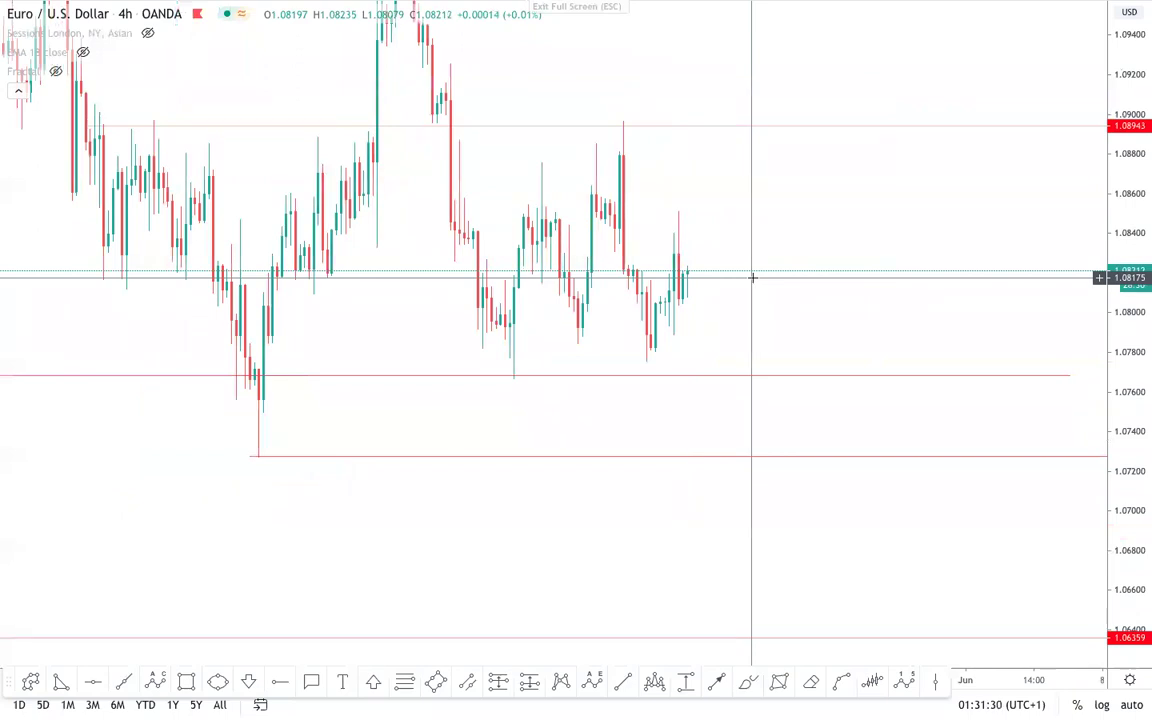
pyautogui.write('1H')
pyautogui.press('Return')
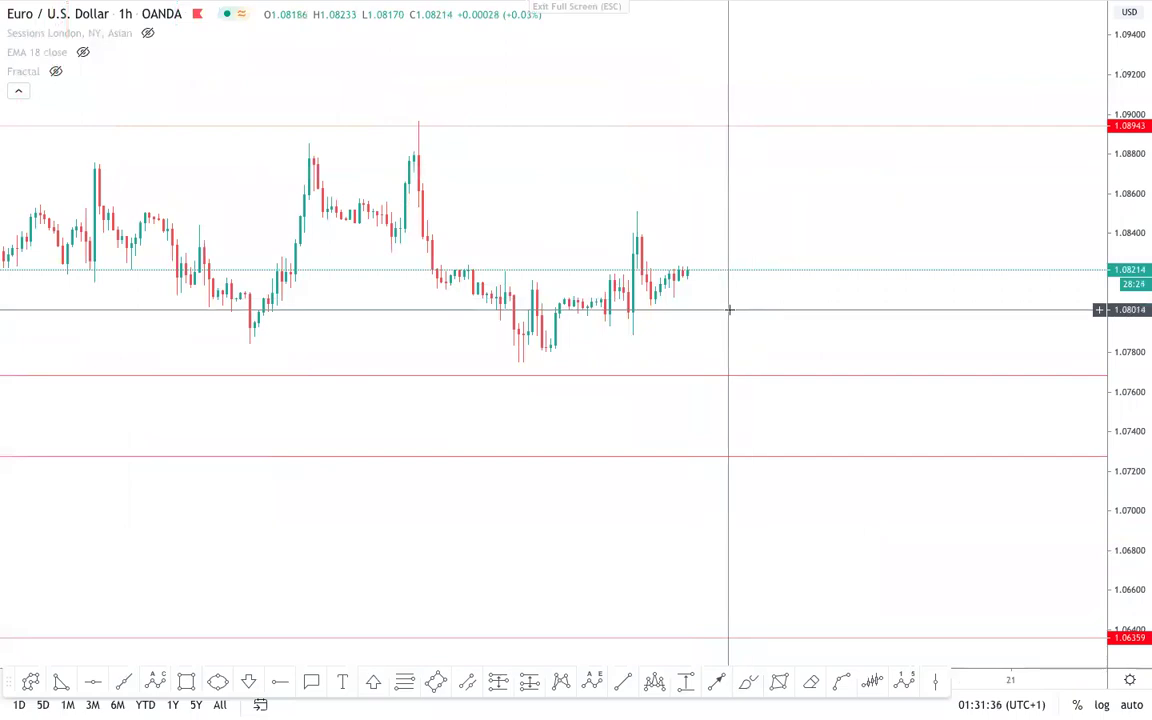
# - Draw a rectangle zone from about 1.0887 to 1.0874 across the swing highs below the 1.08943 level, extending it right past the latest candles
pyautogui.moveTo(1140, 400); pyautogui.dragTo(1141, 385)
pyautogui.scroll(-2, 838, 231)
pyautogui.moveTo(856, 191); pyautogui.dragTo(885, 237)
pyautogui.scroll(-1, 895, 229)
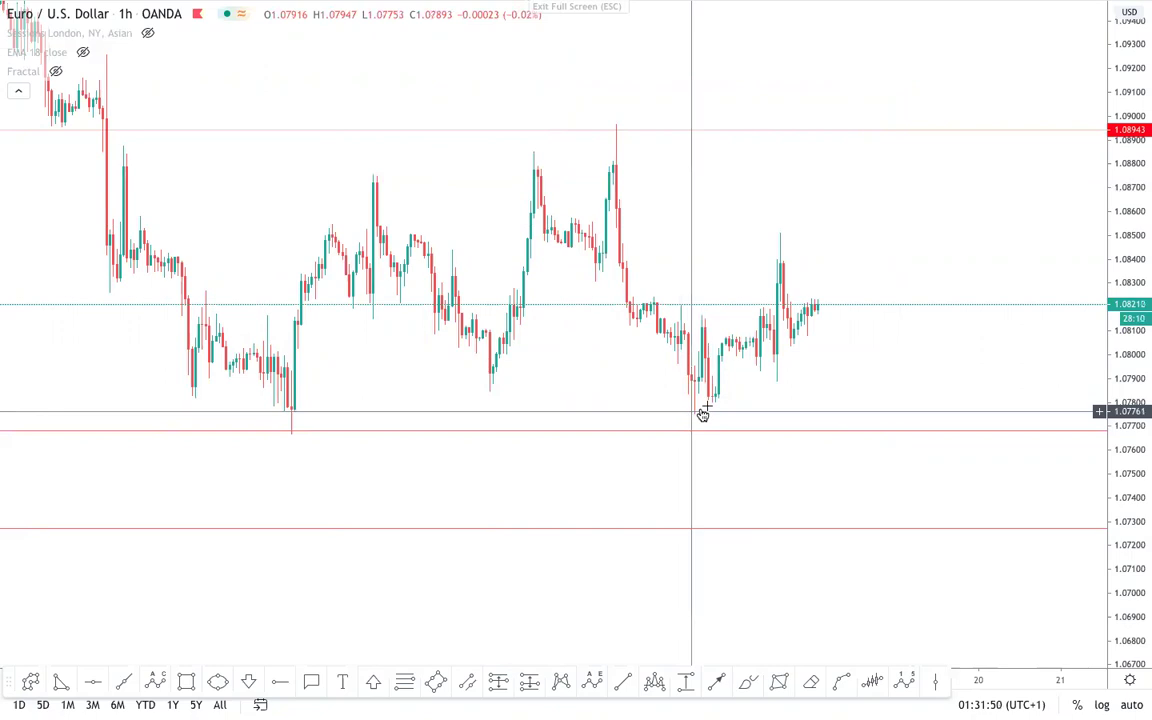
pyautogui.scroll(1, 723, 200)
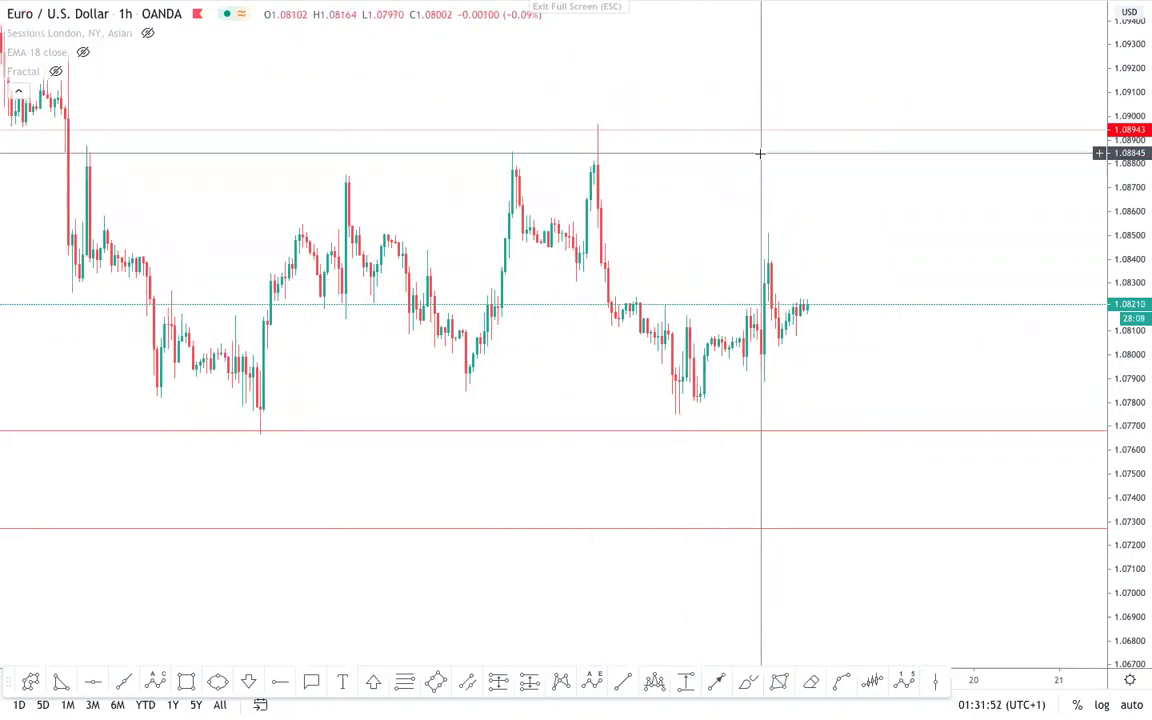
pyautogui.click(186, 682)
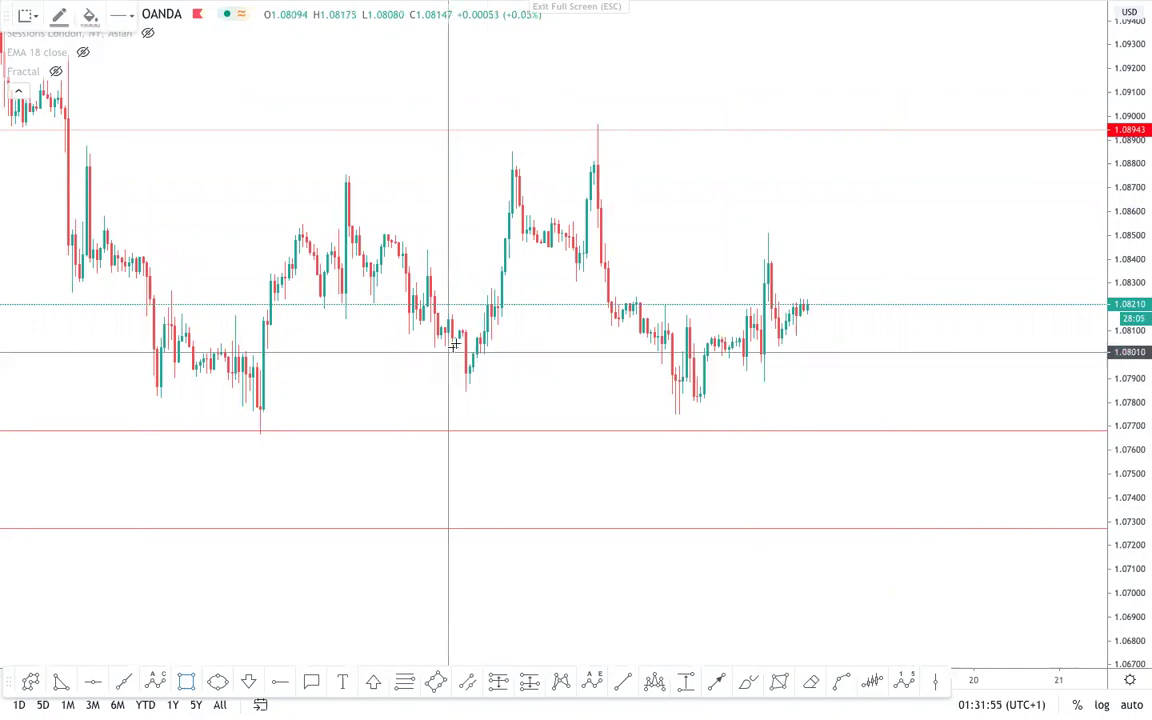
pyautogui.click(591, 182)
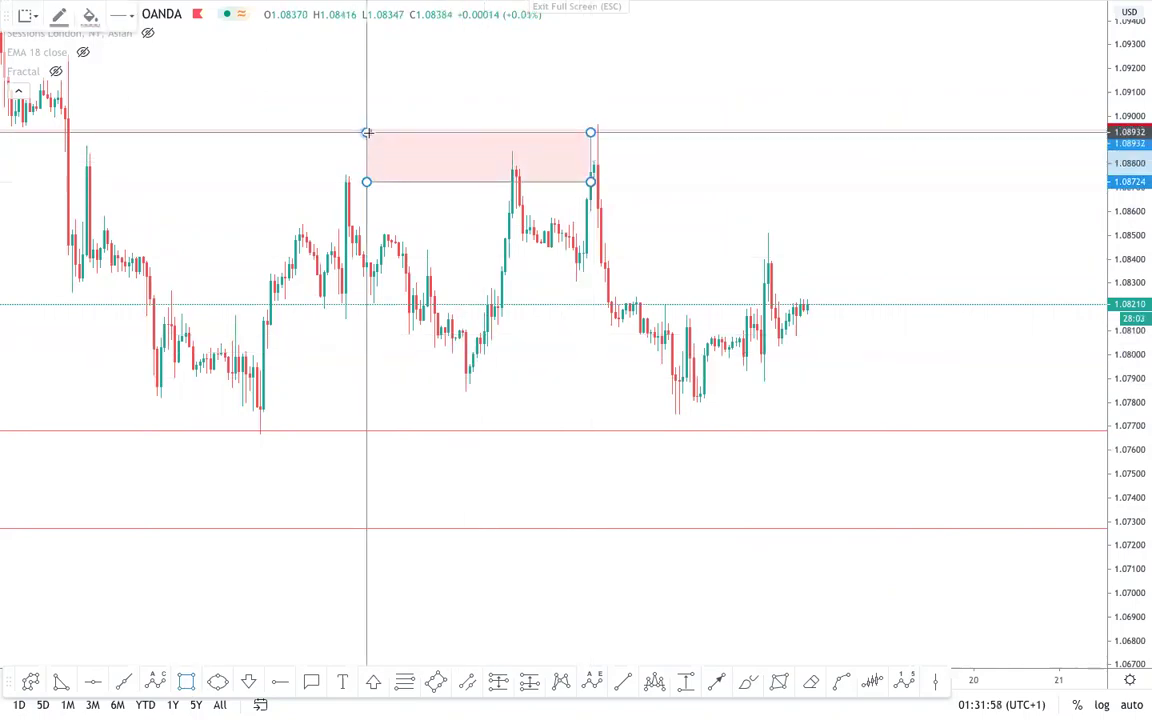
pyautogui.click(395, 148)
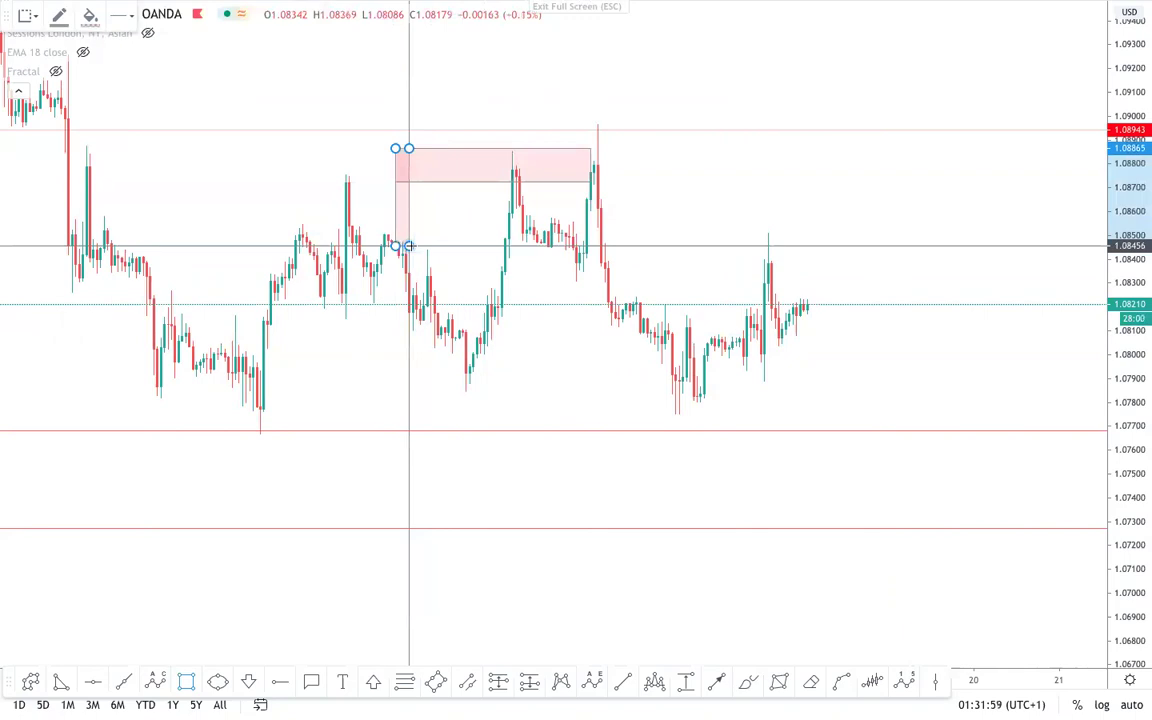
pyautogui.press('Escape')
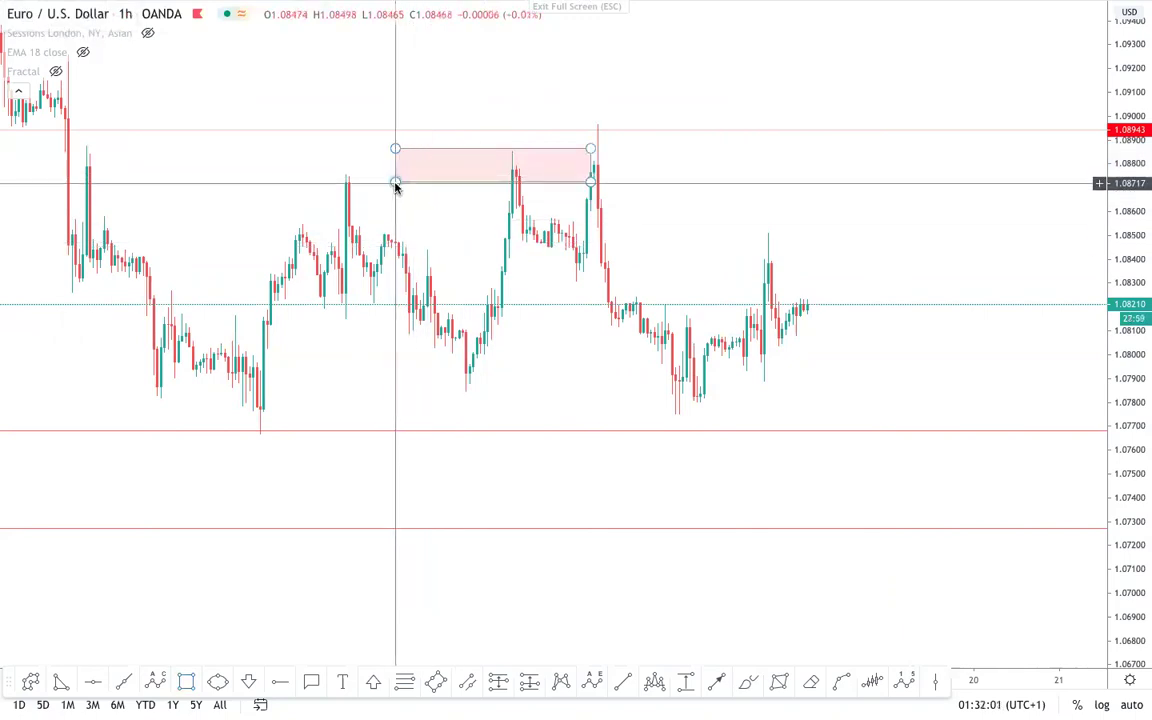
pyautogui.moveTo(395, 183); pyautogui.dragTo(324, 178)
pyautogui.moveTo(591, 180); pyautogui.dragTo(925, 165)
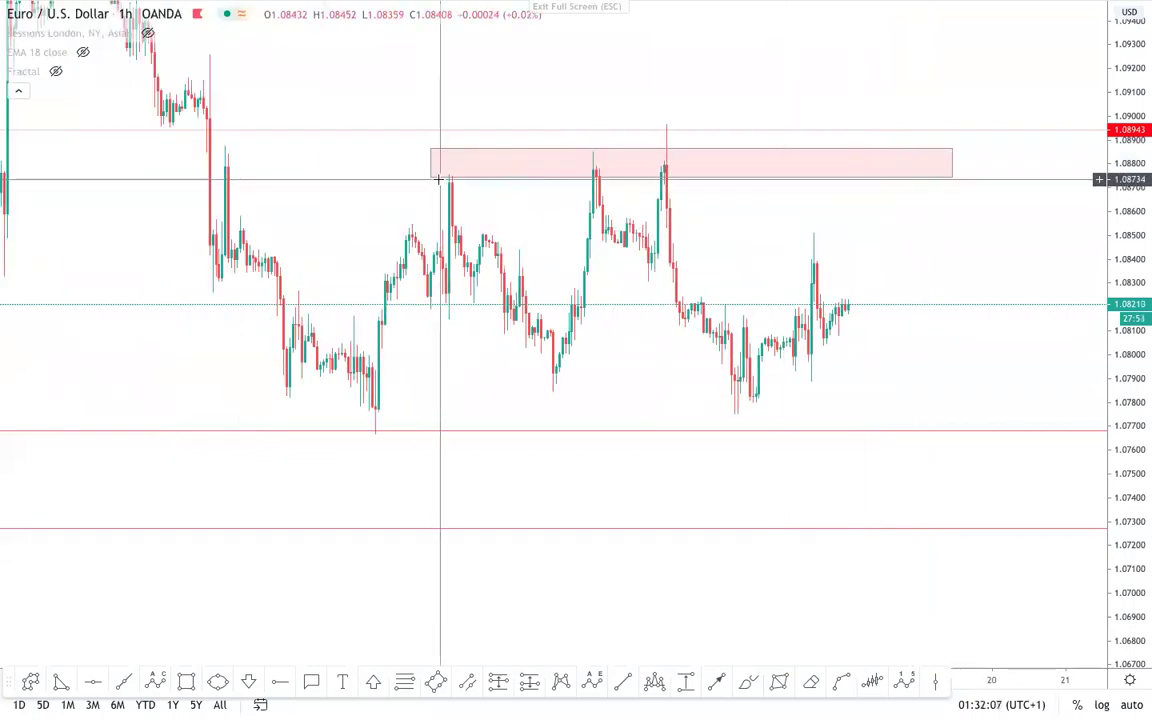
# - Resize the pink resistance zone so it starts at the latest major swing high and its upper edge sits at about 1.0891
pyautogui.moveTo(432, 178); pyautogui.dragTo(446, 179)
pyautogui.moveTo(568, 169); pyautogui.dragTo(661, 177)
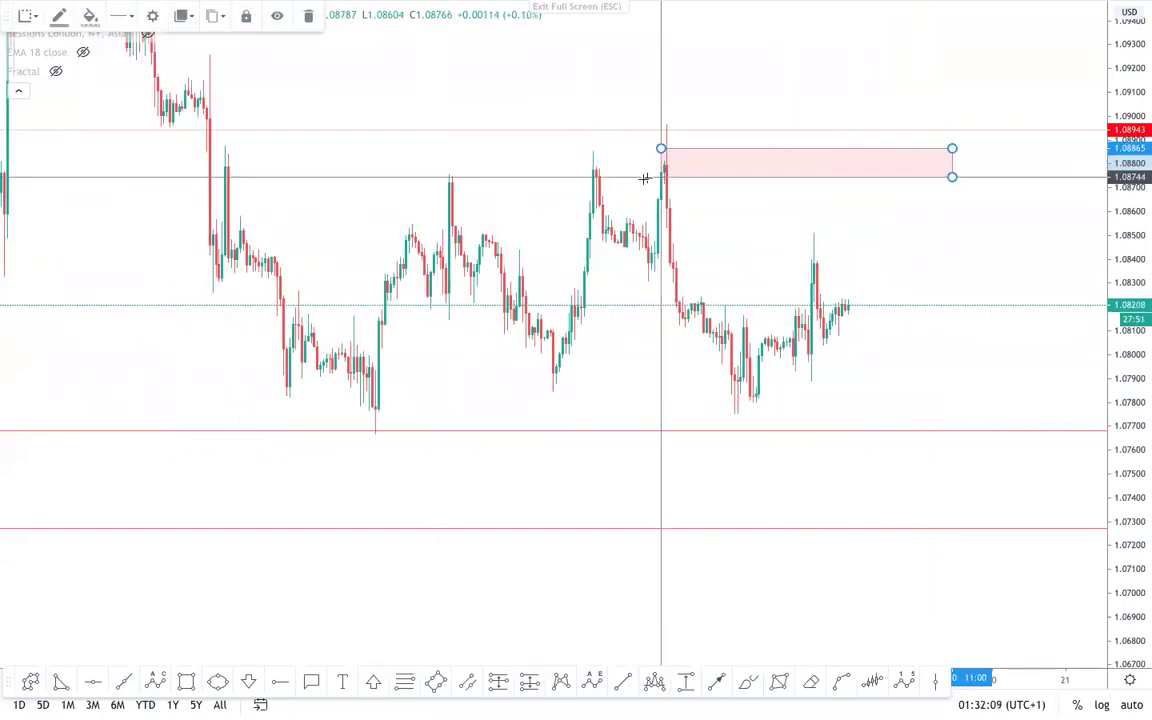
pyautogui.click(506, 182)
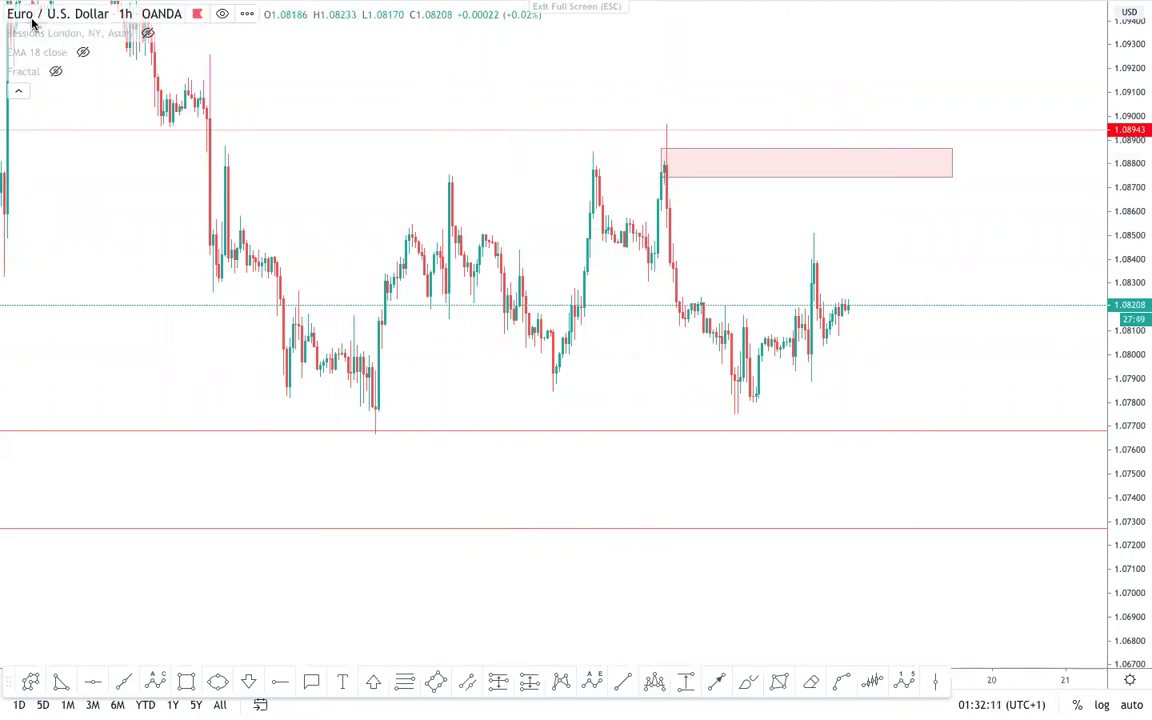
pyautogui.scroll(1, 633, 198)
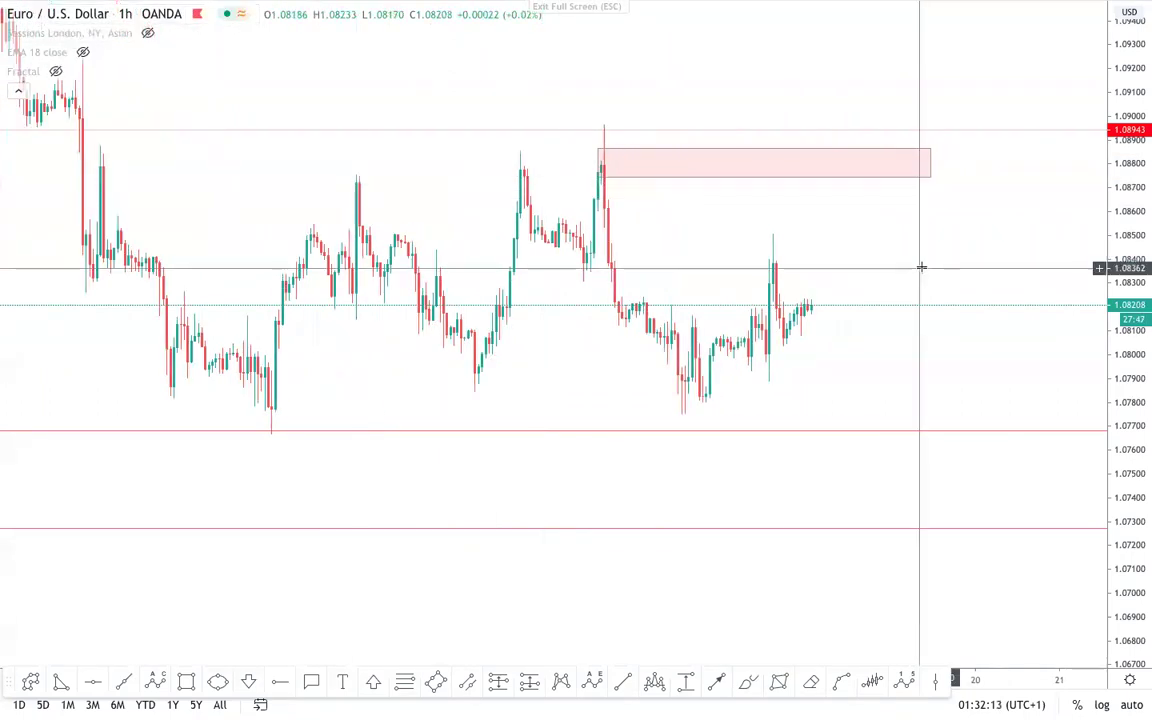
pyautogui.scroll(-2, 961, 221)
pyautogui.moveTo(951, 148); pyautogui.dragTo(956, 137)
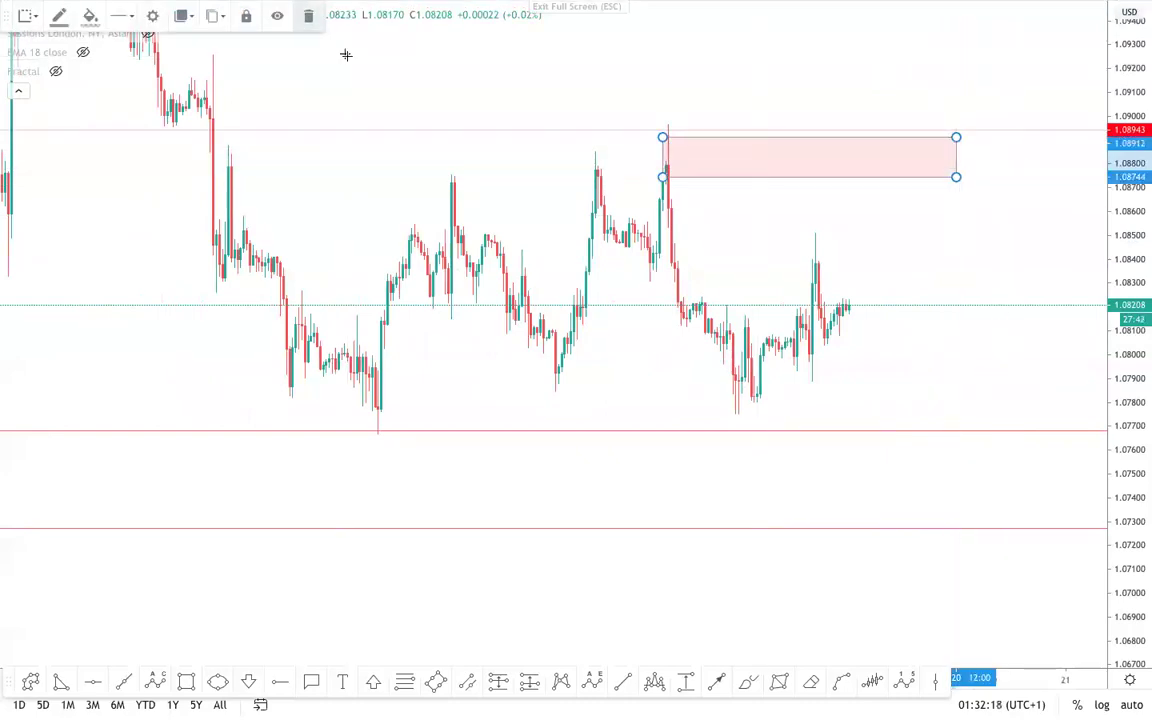
# - Delete the pink resistance zone from the chart
pyautogui.click(308, 16)
pyautogui.scroll(-2, 560, 154)
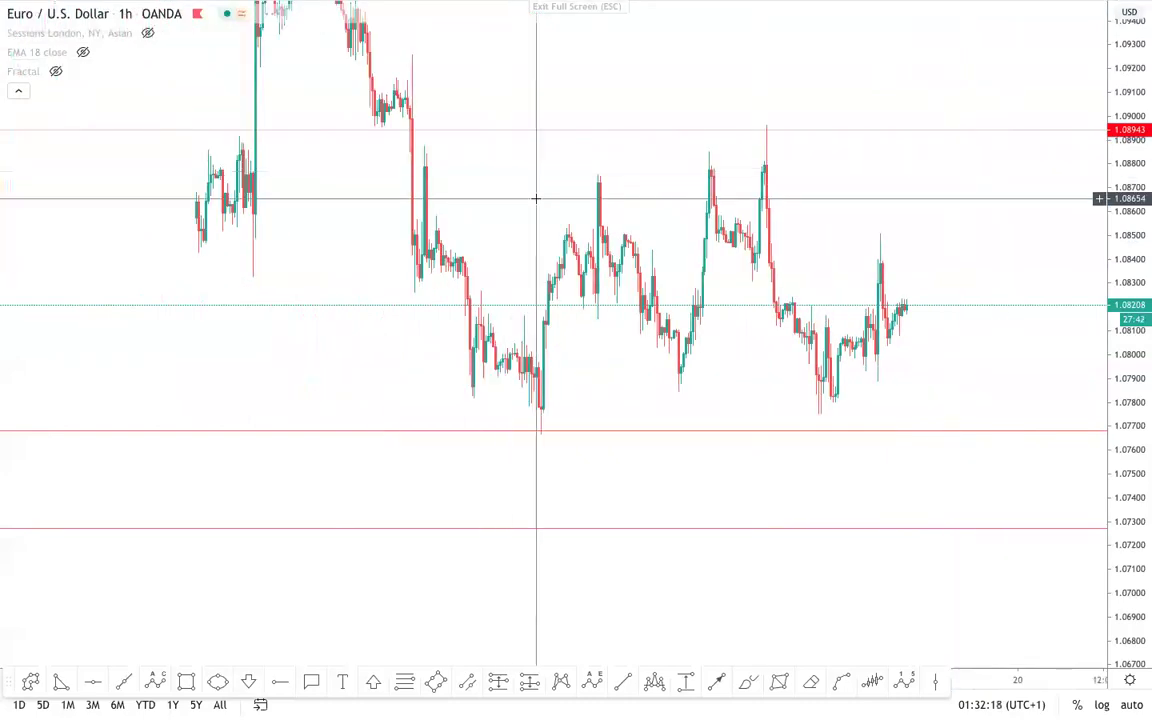
pyautogui.scroll(2, 533, 192)
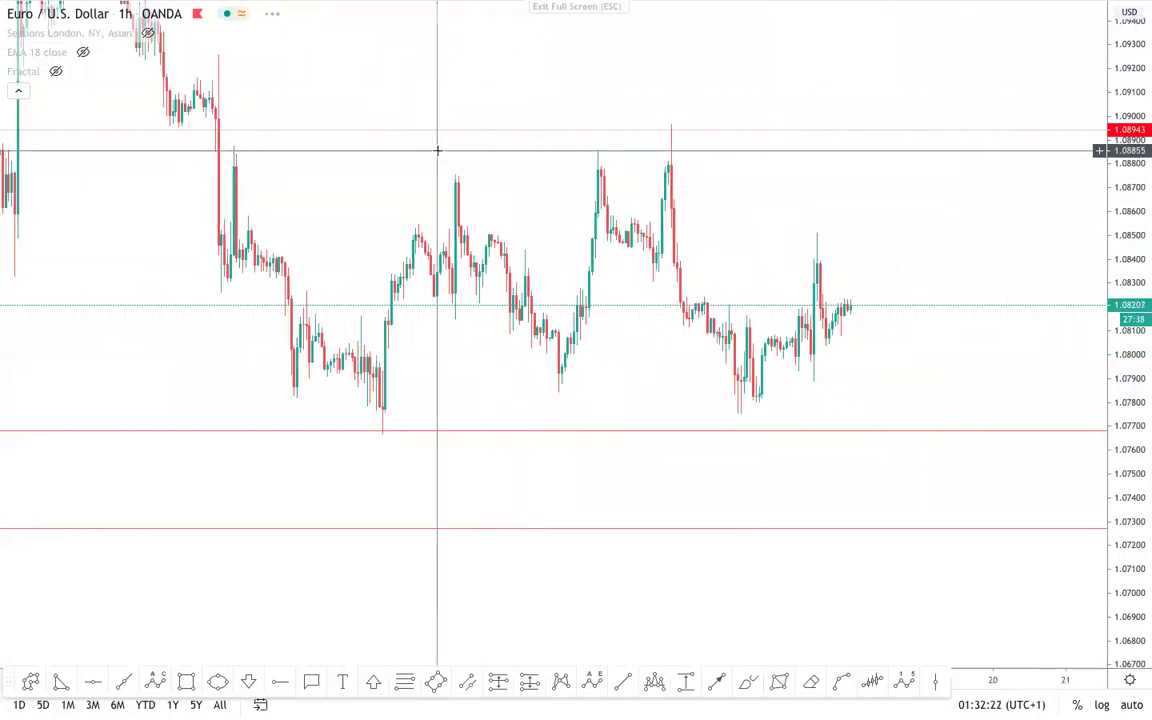
# - Draw a descending trend line from the peak at about 1.1019, along the 1.0894 swing high, past the current price to about 1.0818
pyautogui.moveTo(868, 242); pyautogui.dragTo(781, 287)
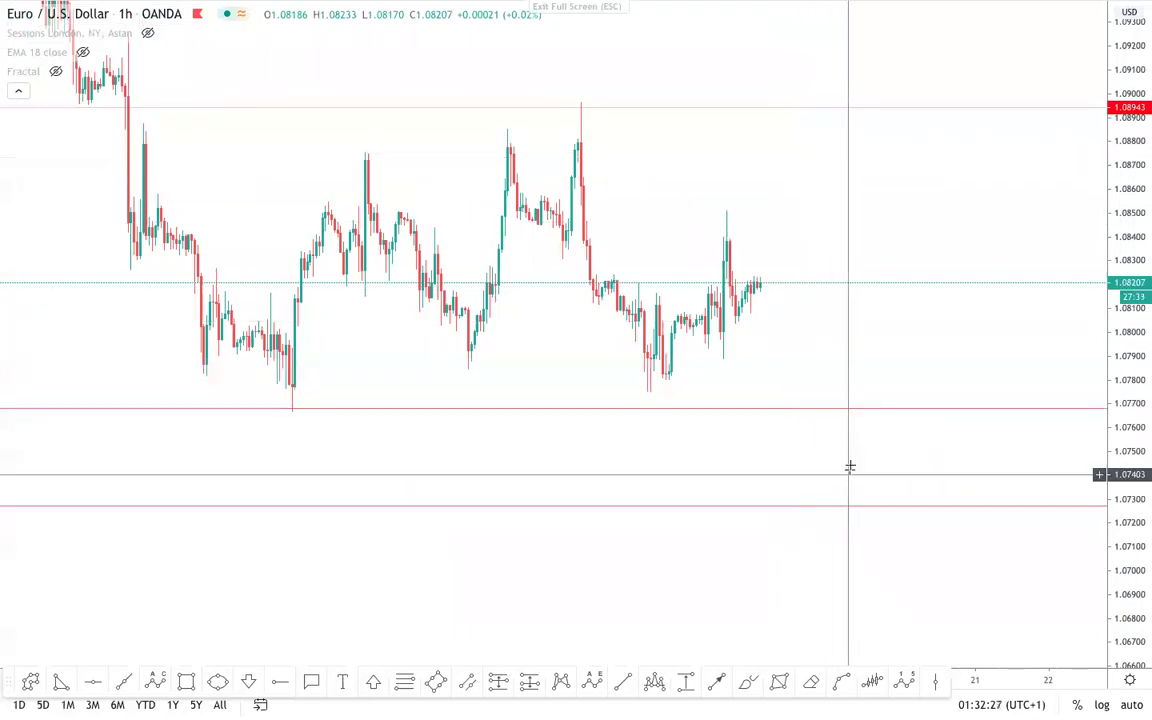
pyautogui.scroll(-5, 849, 467)
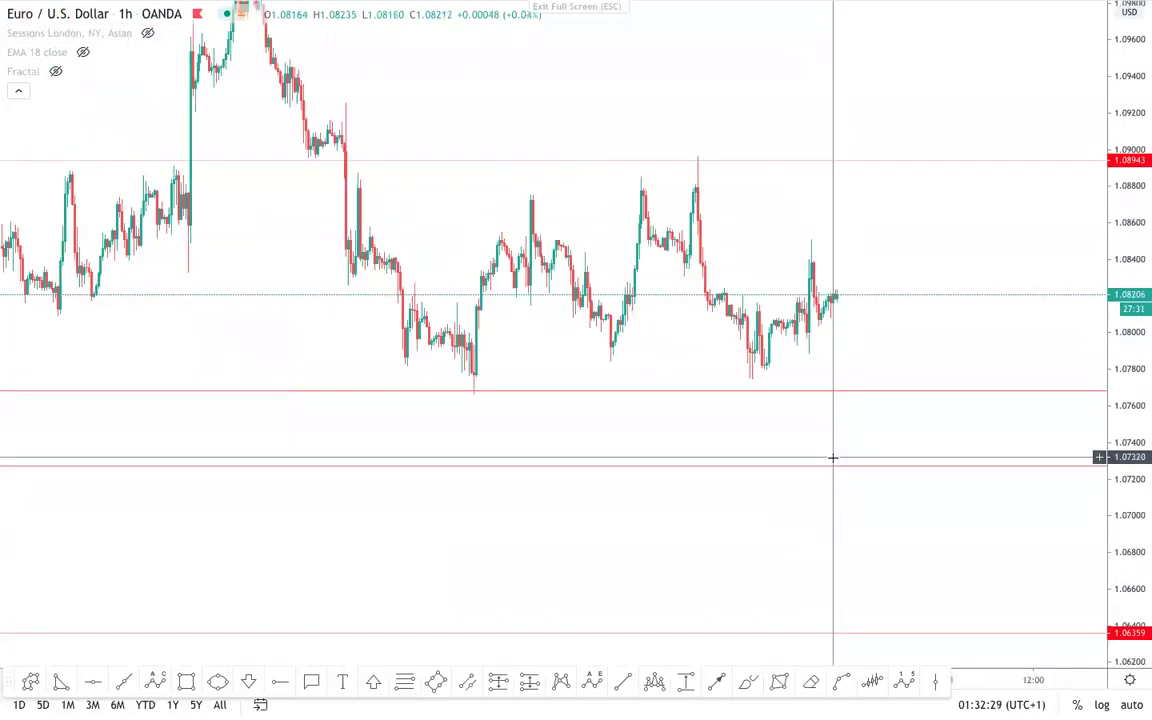
pyautogui.moveTo(840, 453); pyautogui.dragTo(594, 337)
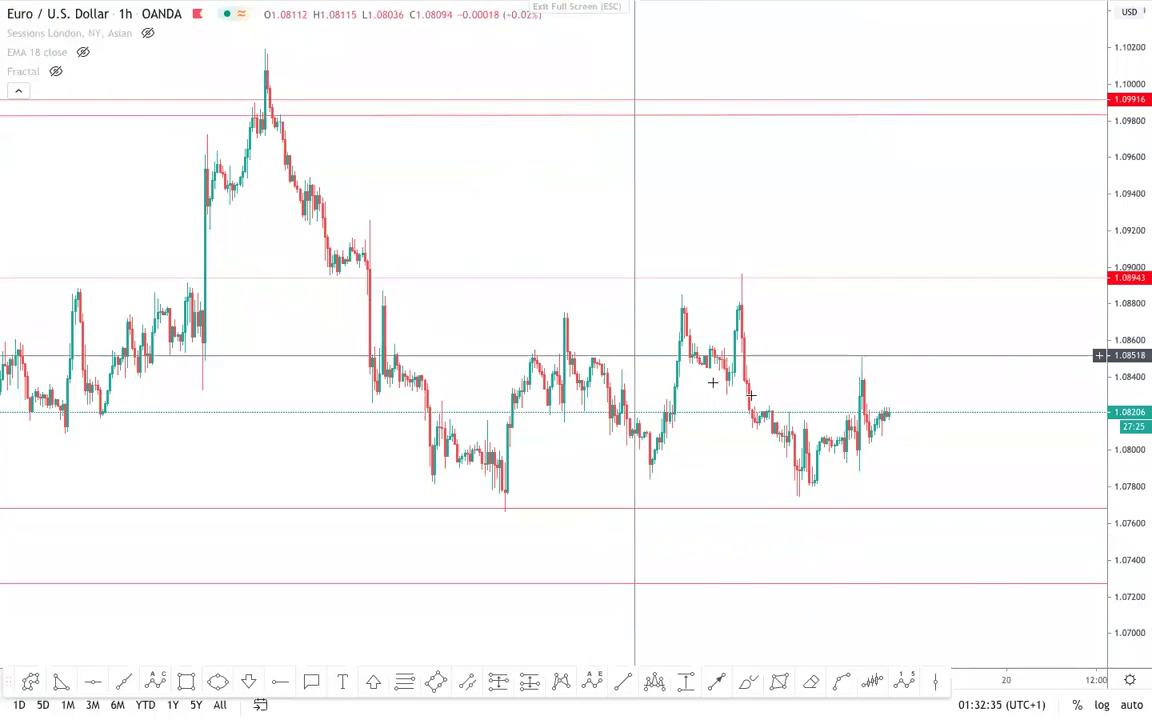
pyautogui.click(623, 681)
pyautogui.click(260, 49)
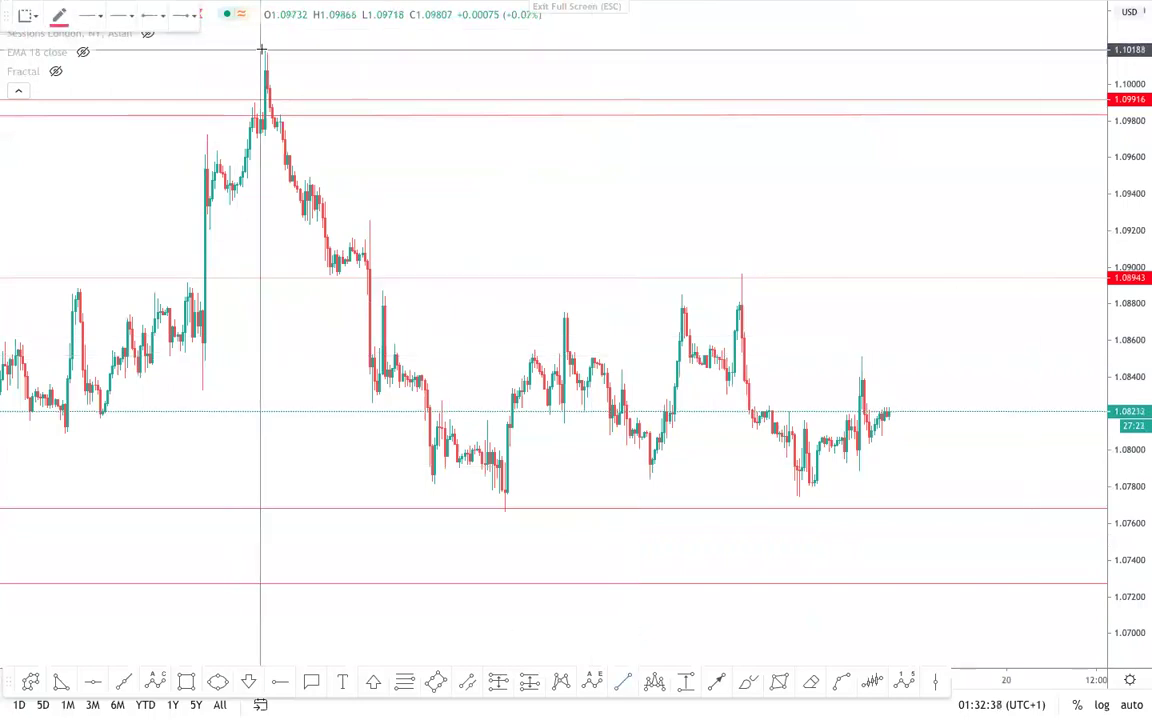
pyautogui.click(1051, 416)
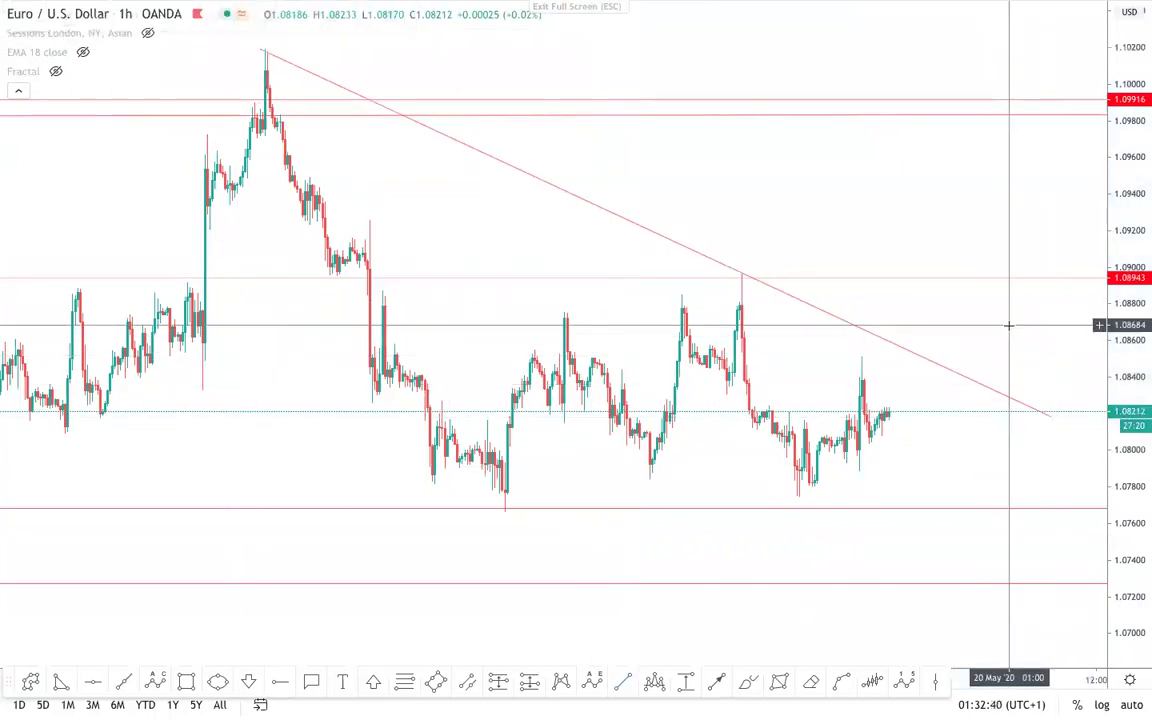
# - Align the descending trend line's start with the peak's wick and extend its far end to about 1.0815
pyautogui.click(267, 48)
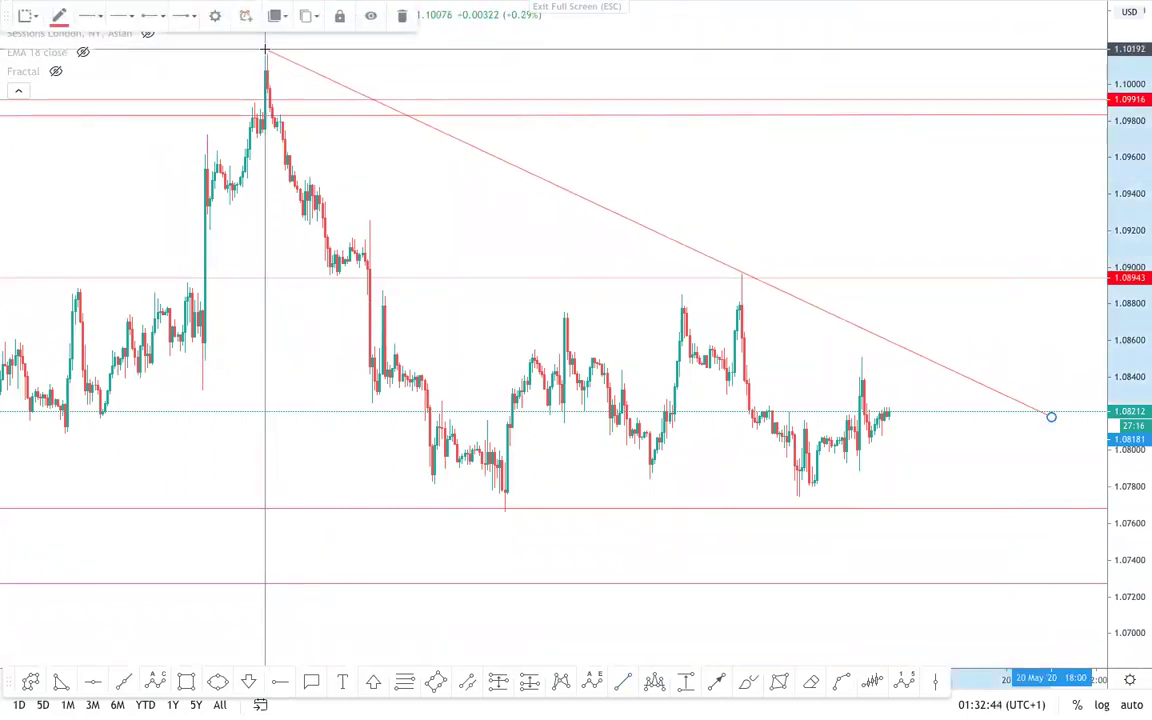
pyautogui.click(992, 333)
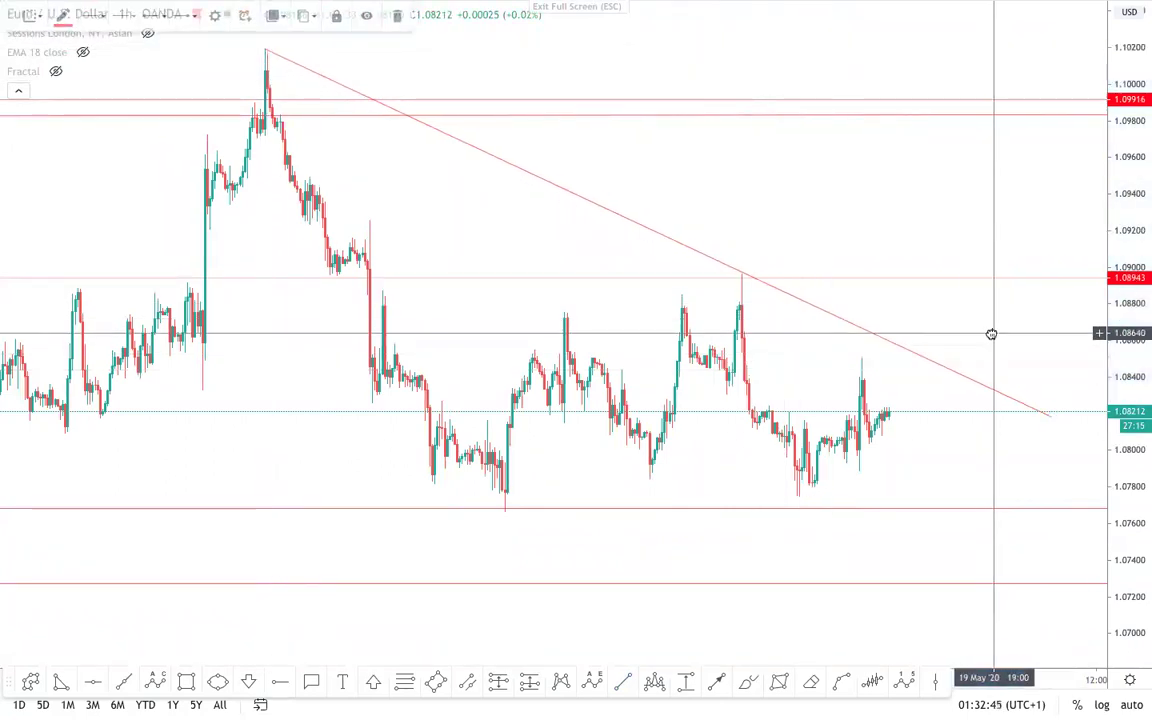
pyautogui.moveTo(991, 334); pyautogui.dragTo(949, 329)
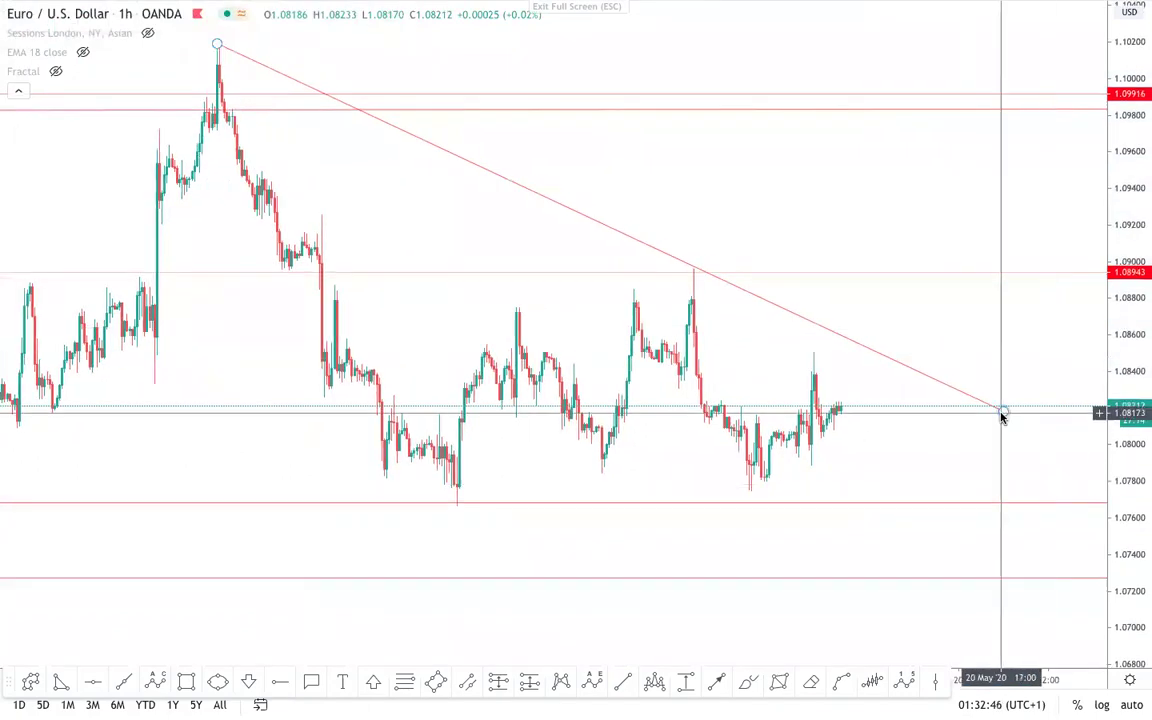
pyautogui.moveTo(1002, 412); pyautogui.dragTo(1011, 418)
pyautogui.click(987, 357)
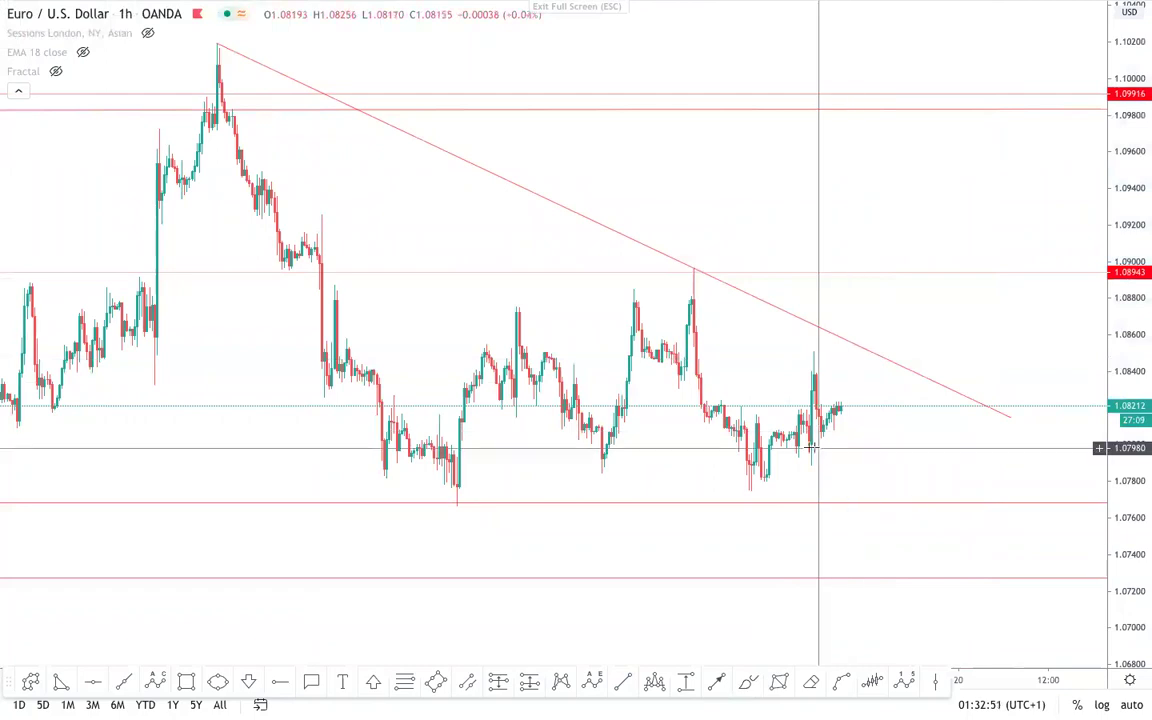
# - Brush a projected price path that breaks and retests the descending trend line, climbs to the upper resistance and falls back, and delete it
pyautogui.click(748, 683)
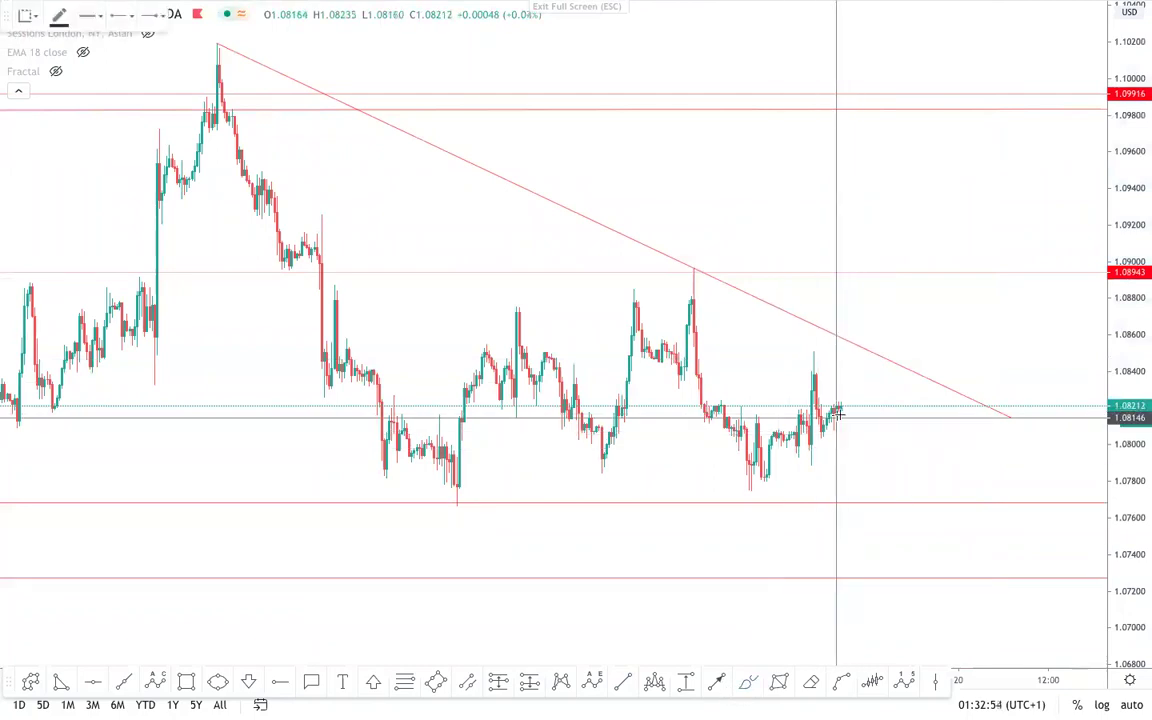
pyautogui.moveTo(845, 405)
pyautogui.mouseDown()
pyautogui.moveTo(851, 291)
pyautogui.moveTo(869, 355)
pyautogui.moveTo(934, 104)
pyautogui.moveTo(966, 304)
pyautogui.mouseUp()
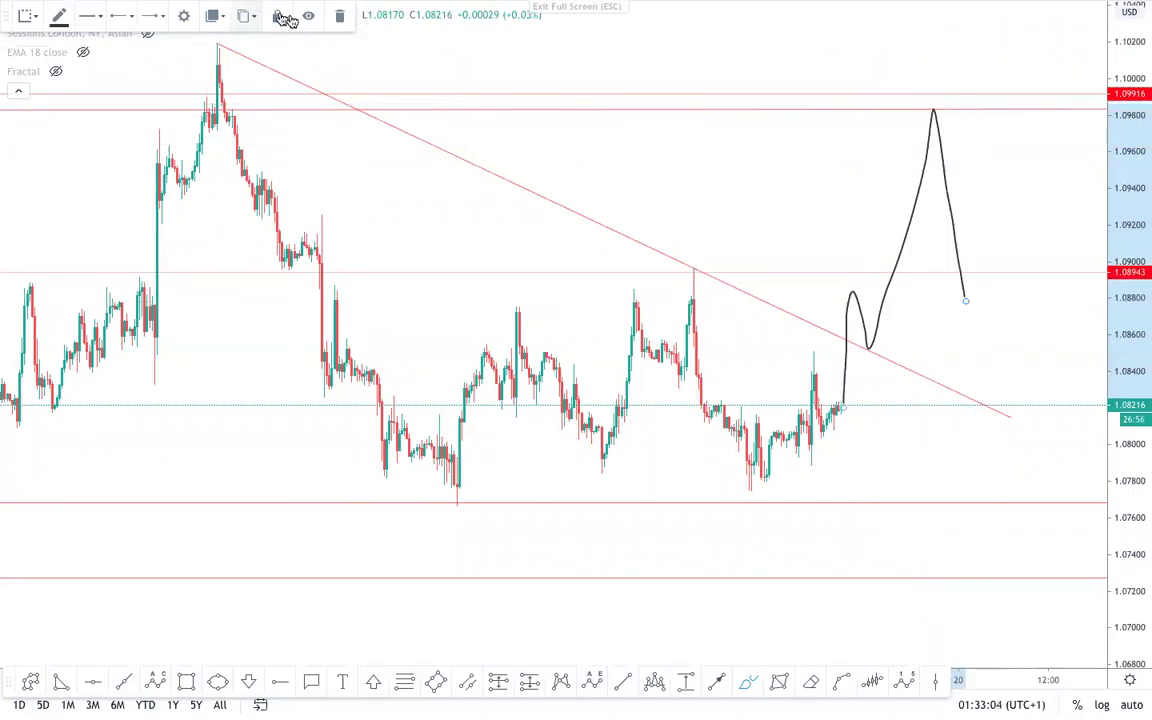
pyautogui.click(339, 16)
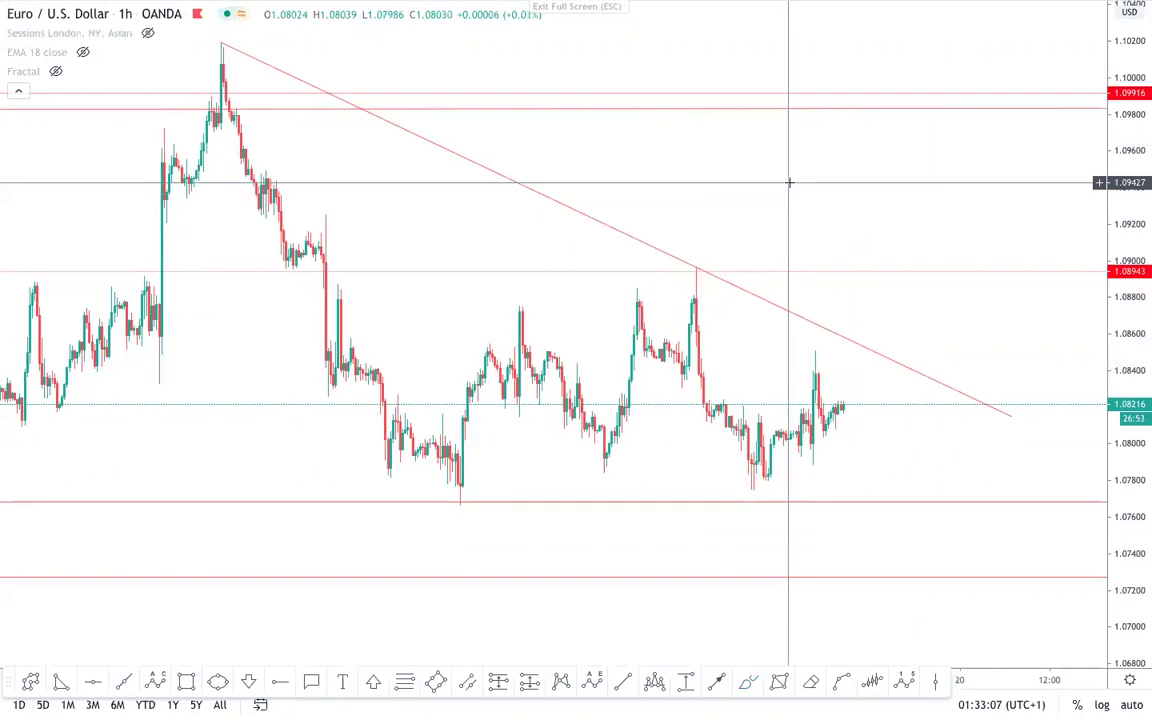
# - Draw a short horizontal line at about 1.0775 extending forward from the most recent swing low
pyautogui.scroll(-4, 789, 182)
pyautogui.scroll(2, 697, 262)
pyautogui.moveTo(1140, 505); pyautogui.dragTo(1149, 446)
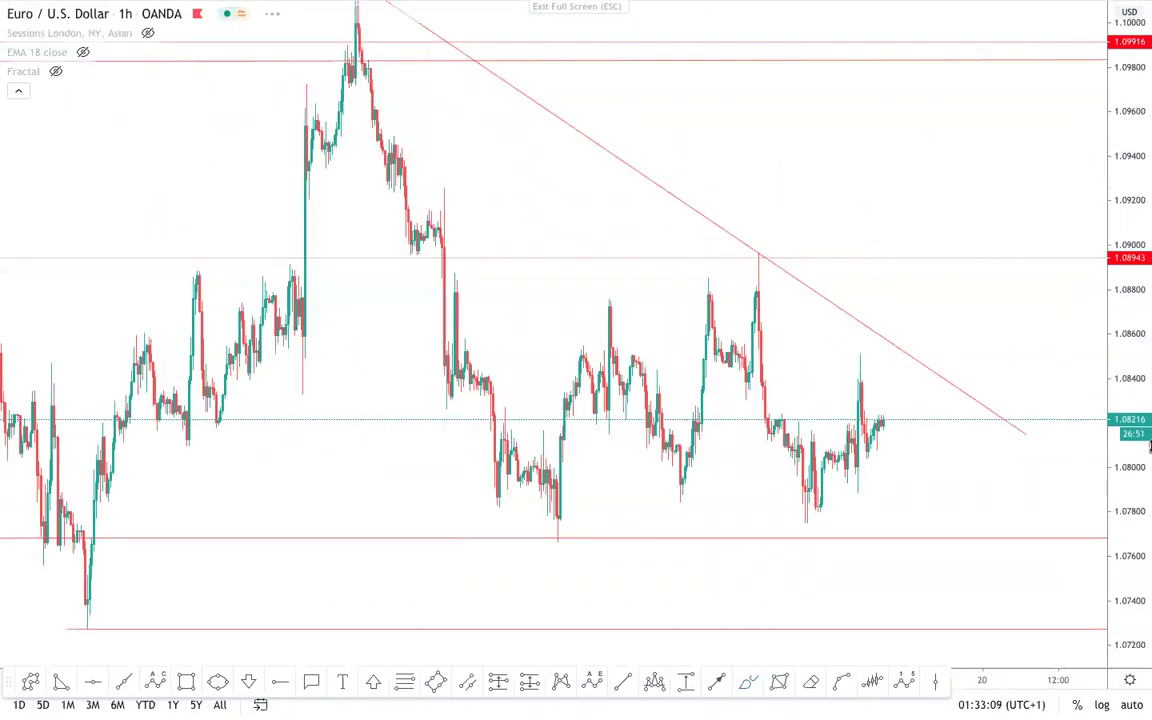
pyautogui.scroll(-1, 1044, 455)
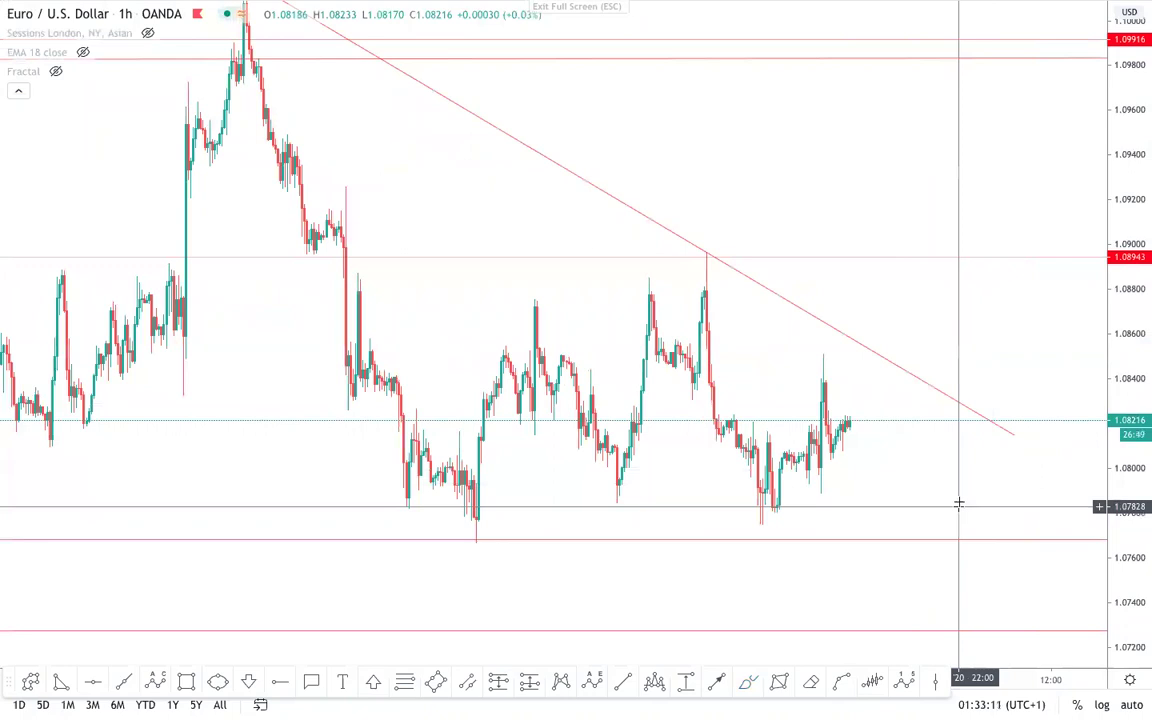
pyautogui.moveTo(958, 504); pyautogui.dragTo(1000, 424)
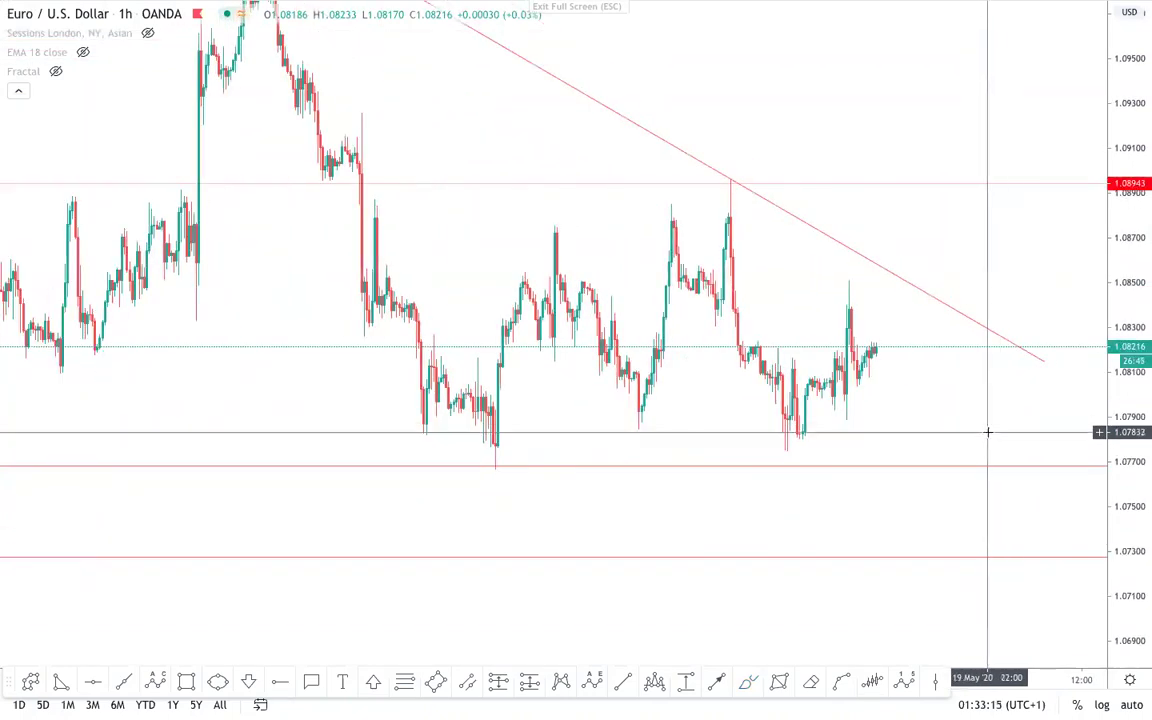
pyautogui.scroll(-3, 989, 474)
pyautogui.hscroll(5, 987, 495)
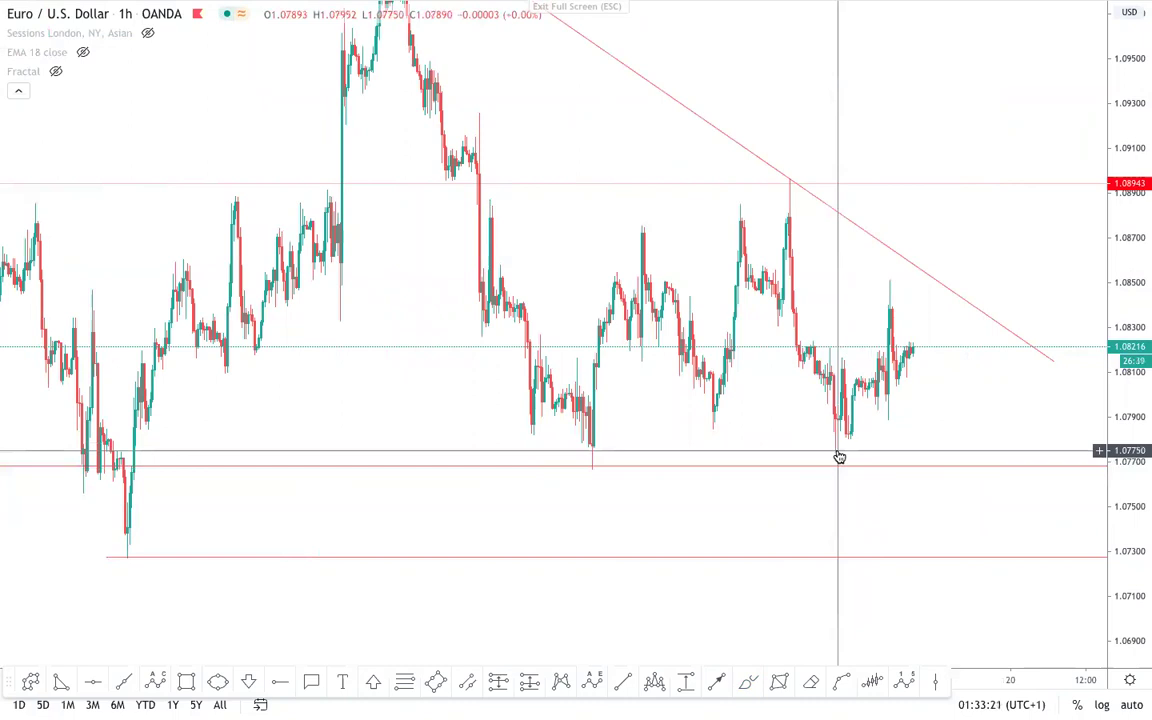
pyautogui.scroll(1, 858, 502)
pyautogui.click(619, 683)
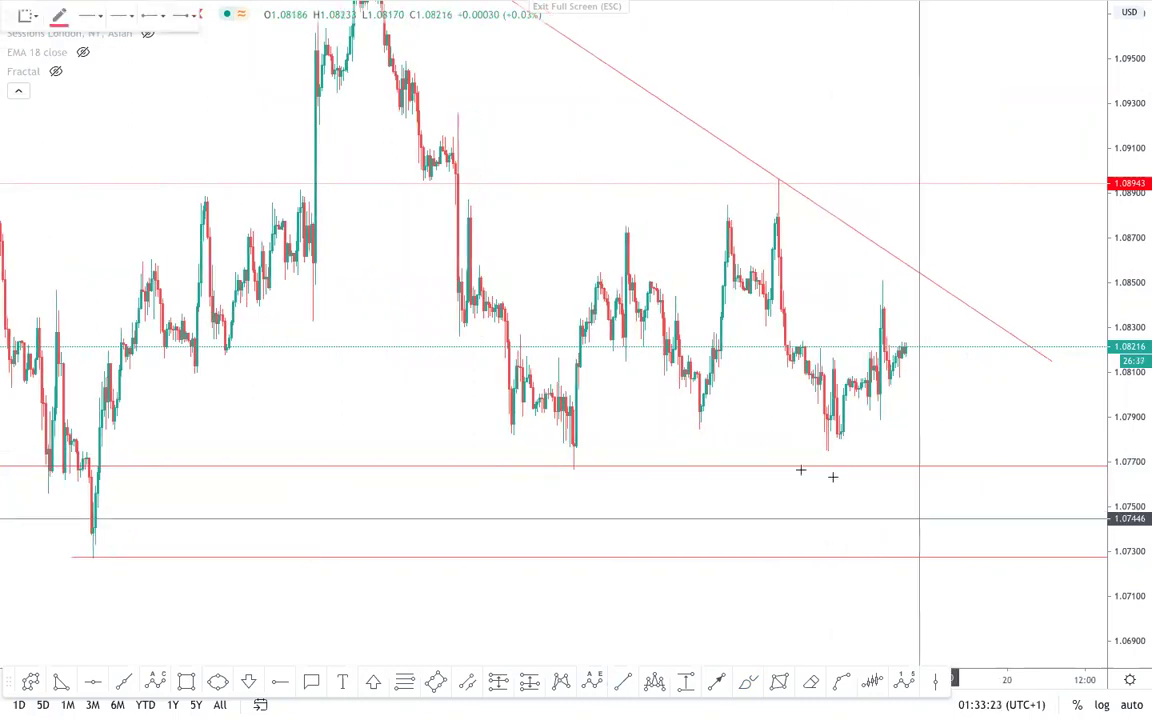
pyautogui.click(826, 451)
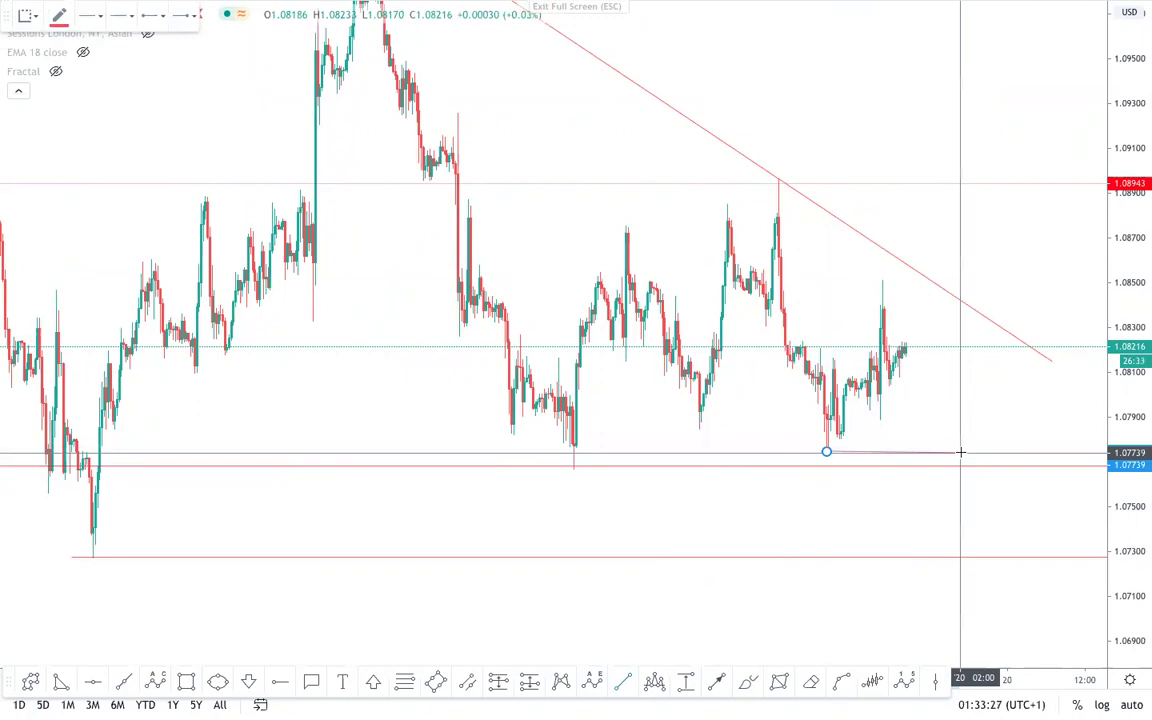
pyautogui.click(960, 452)
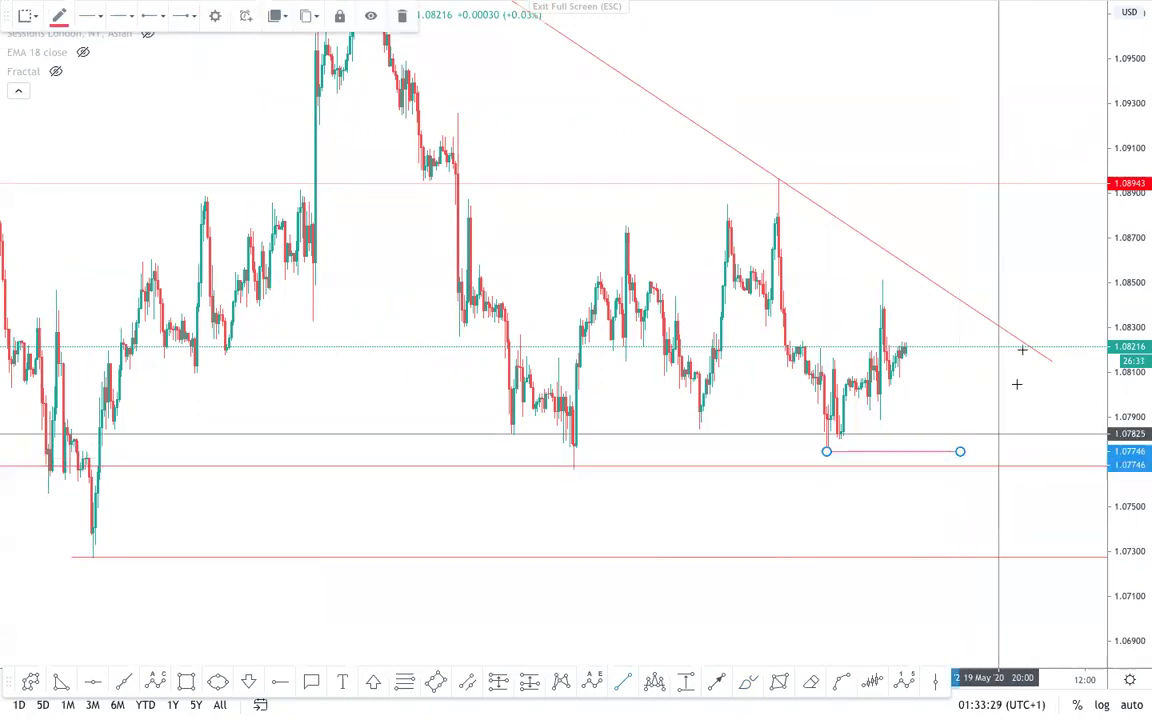
# - Draw a short horizontal line at about 1.0852 extending forward from the most recent swing high
pyautogui.click(880, 277)
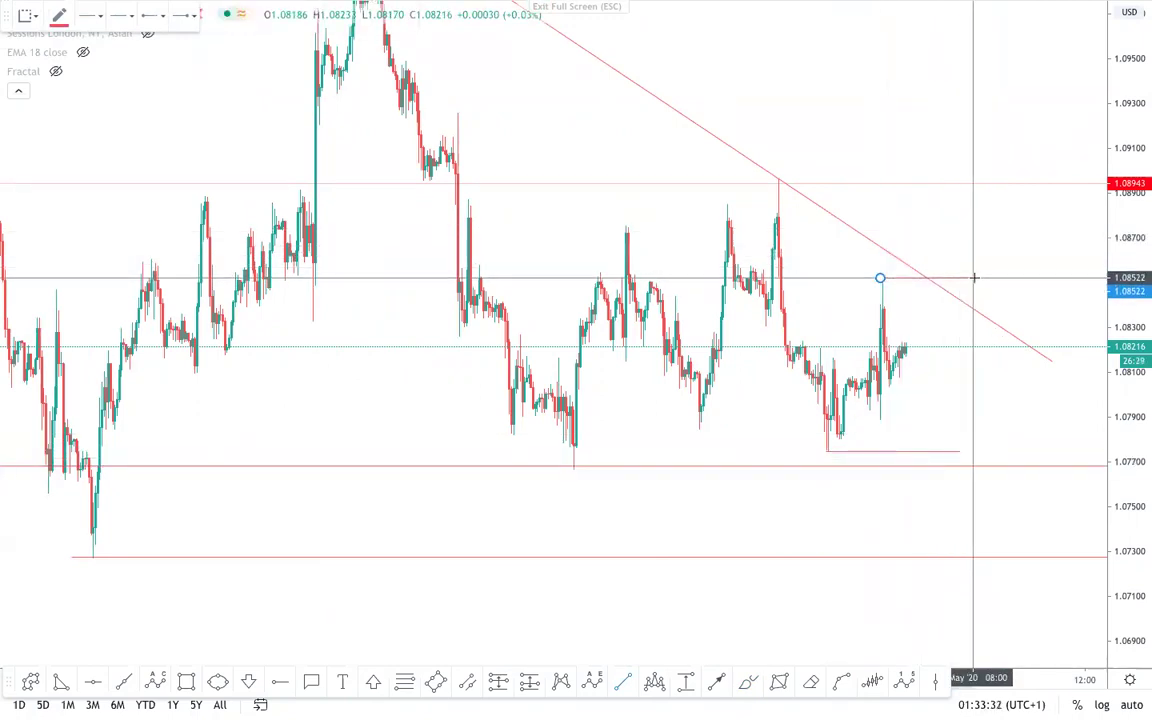
pyautogui.click(974, 277)
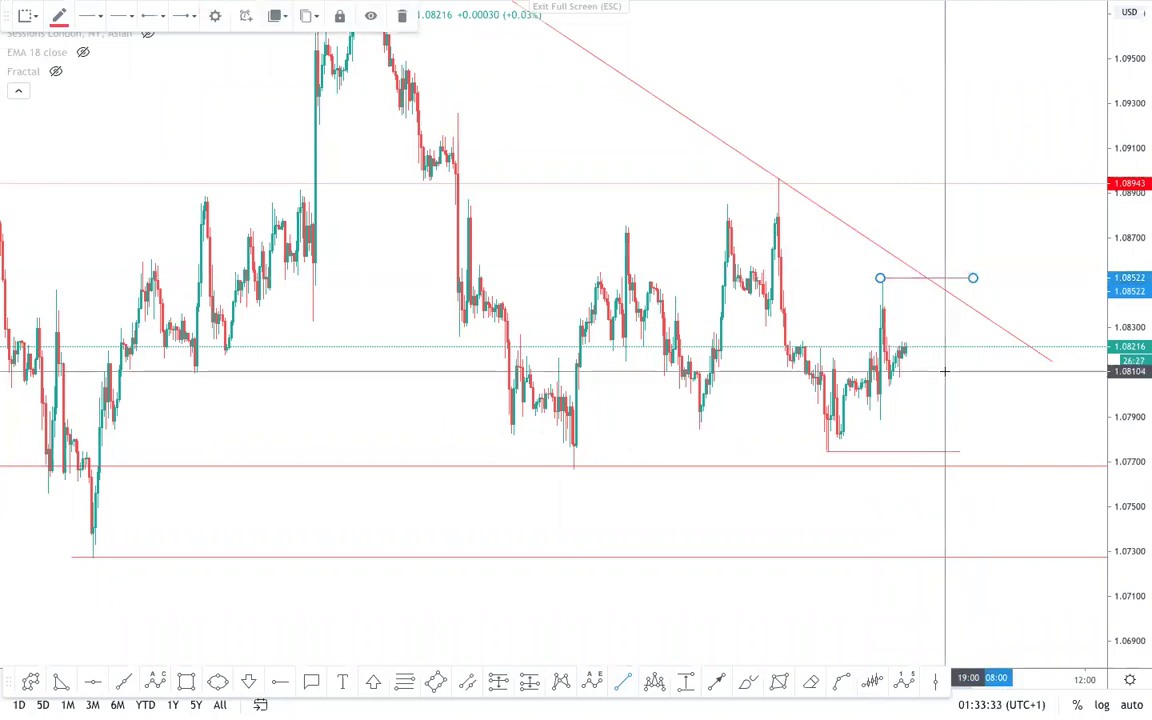
pyautogui.scroll(3, 938, 370)
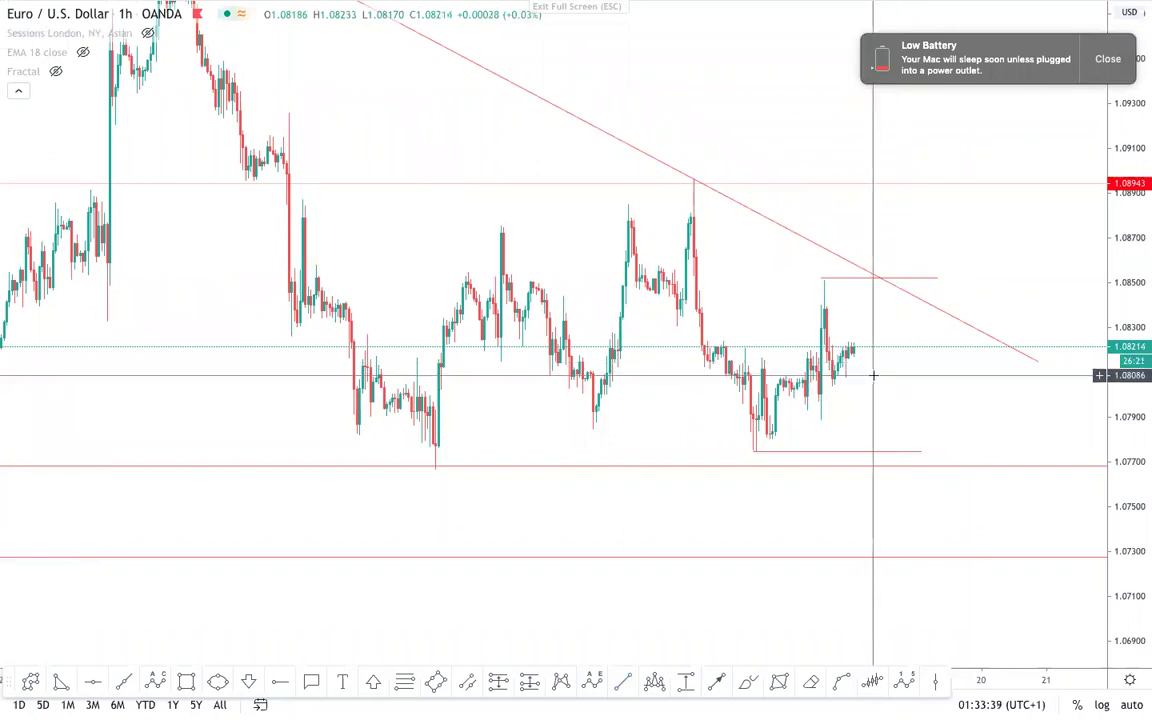
pyautogui.click(933, 278)
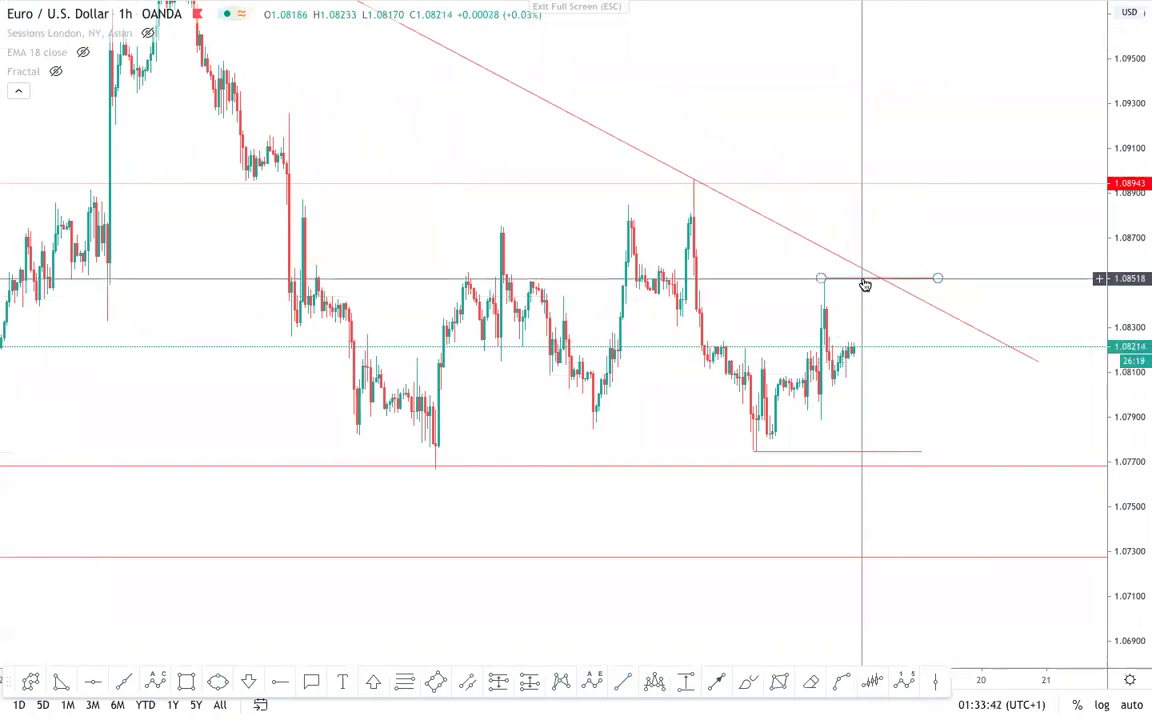
pyautogui.click(958, 240)
pyautogui.scroll(-2, 962, 236)
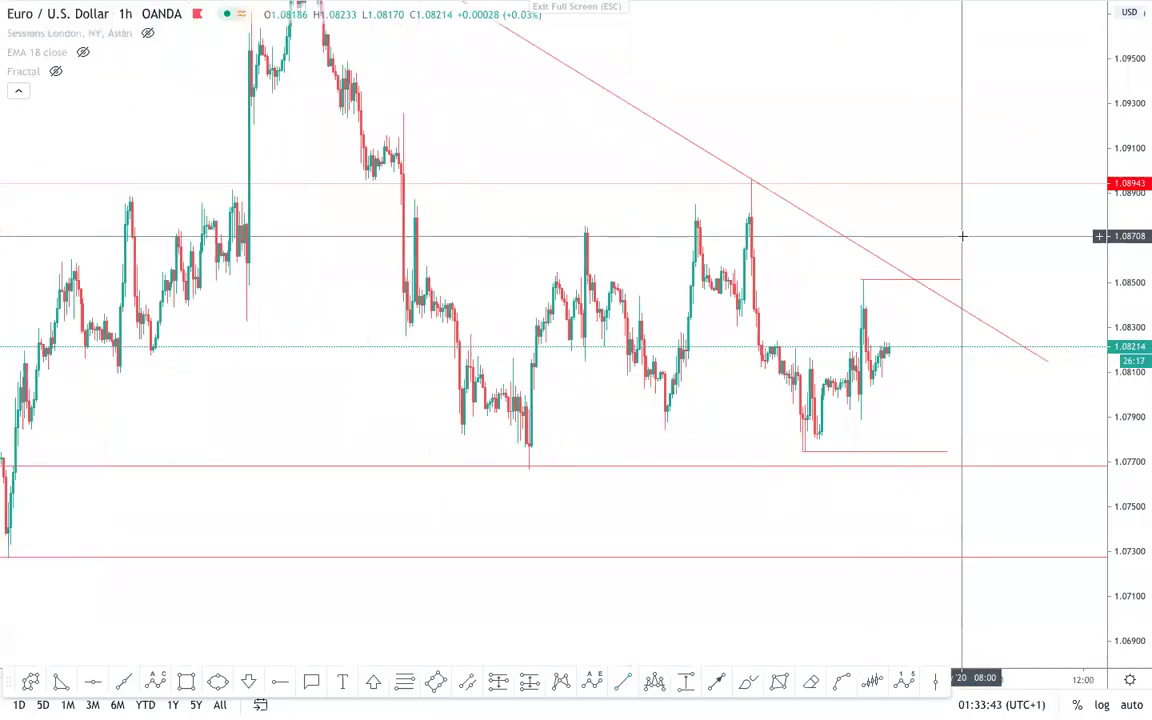
# - Examine the wider price structure around the descending trend line, the two short range lines and the major horizontal levels
pyautogui.scroll(-3, 962, 236)
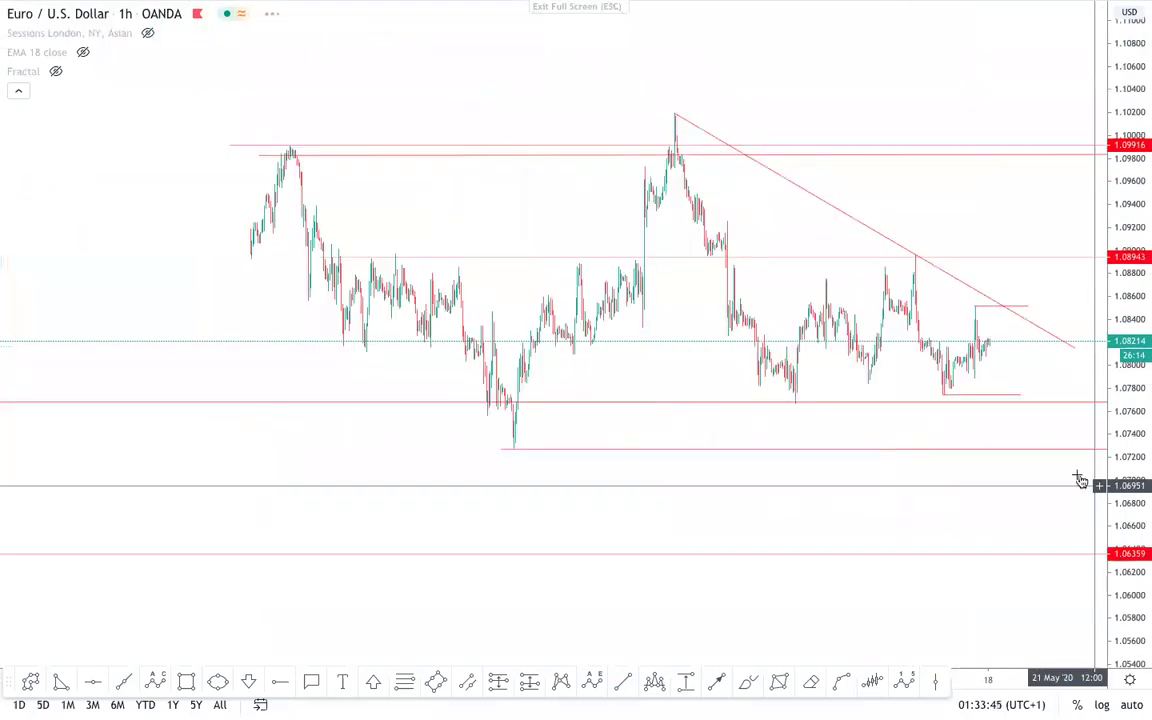
pyautogui.scroll(3, 784, 478)
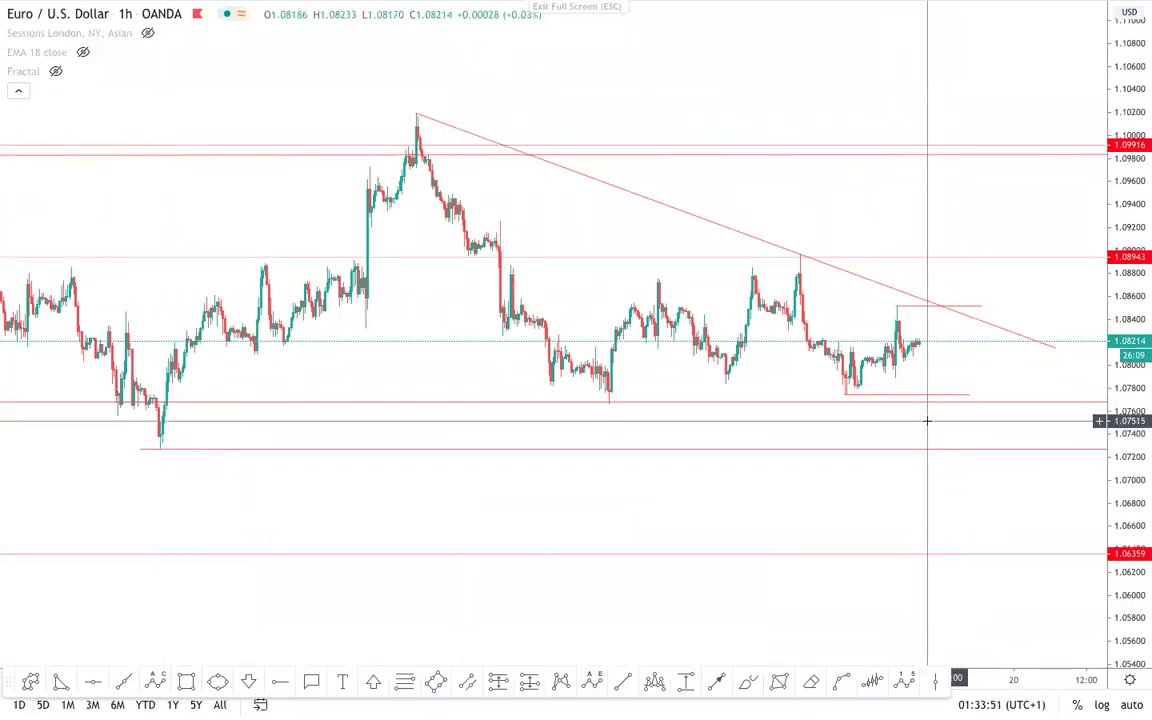
pyautogui.scroll(1, 921, 422)
pyautogui.moveTo(895, 419); pyautogui.dragTo(909, 305)
pyautogui.scroll(-3, 1021, 190)
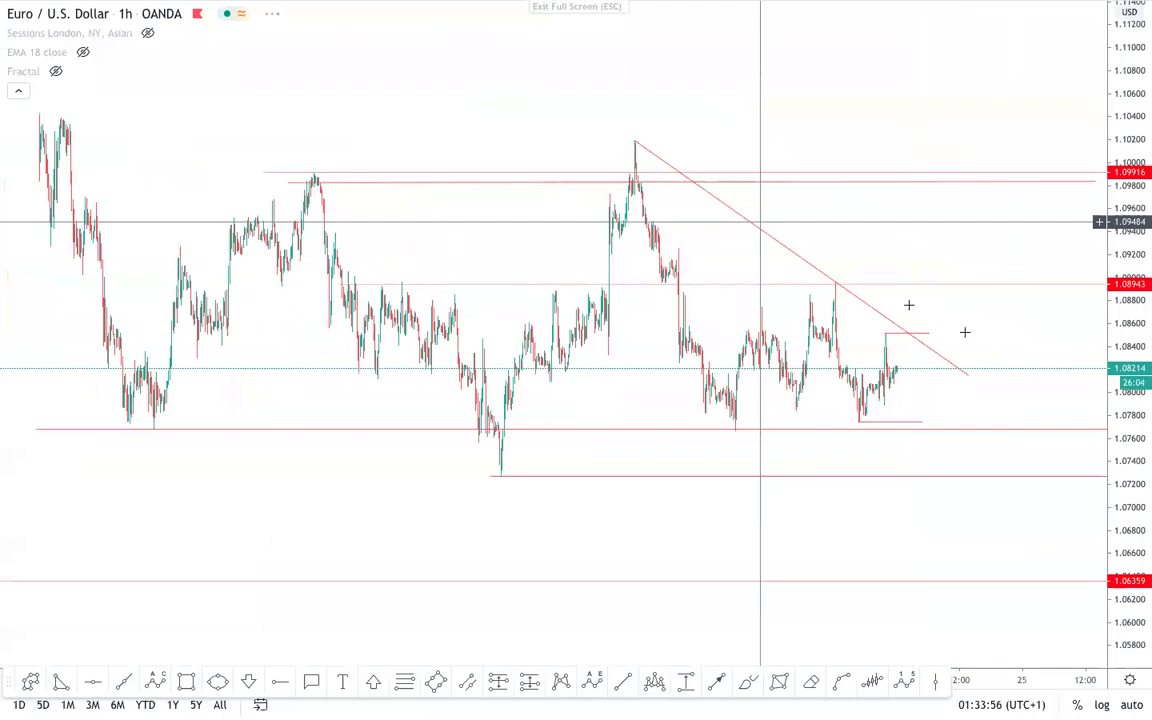
pyautogui.scroll(1, 1000, 200)
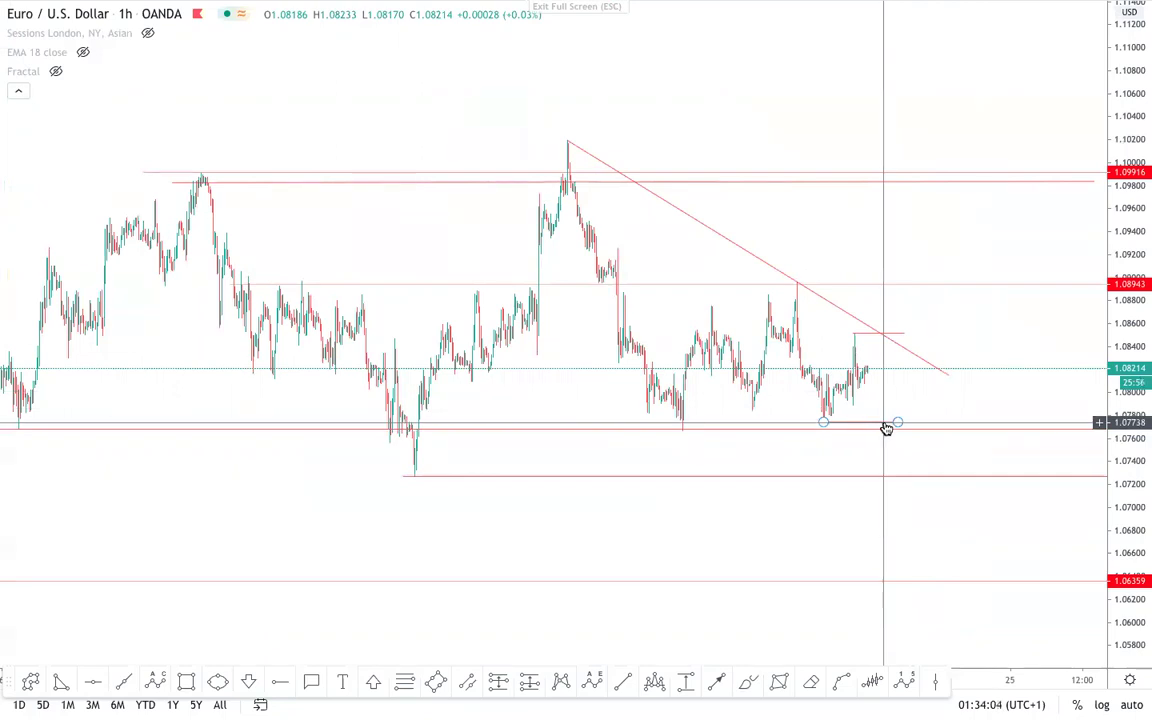
pyautogui.scroll(-1, 932, 296)
pyautogui.scroll(-2, 931, 296)
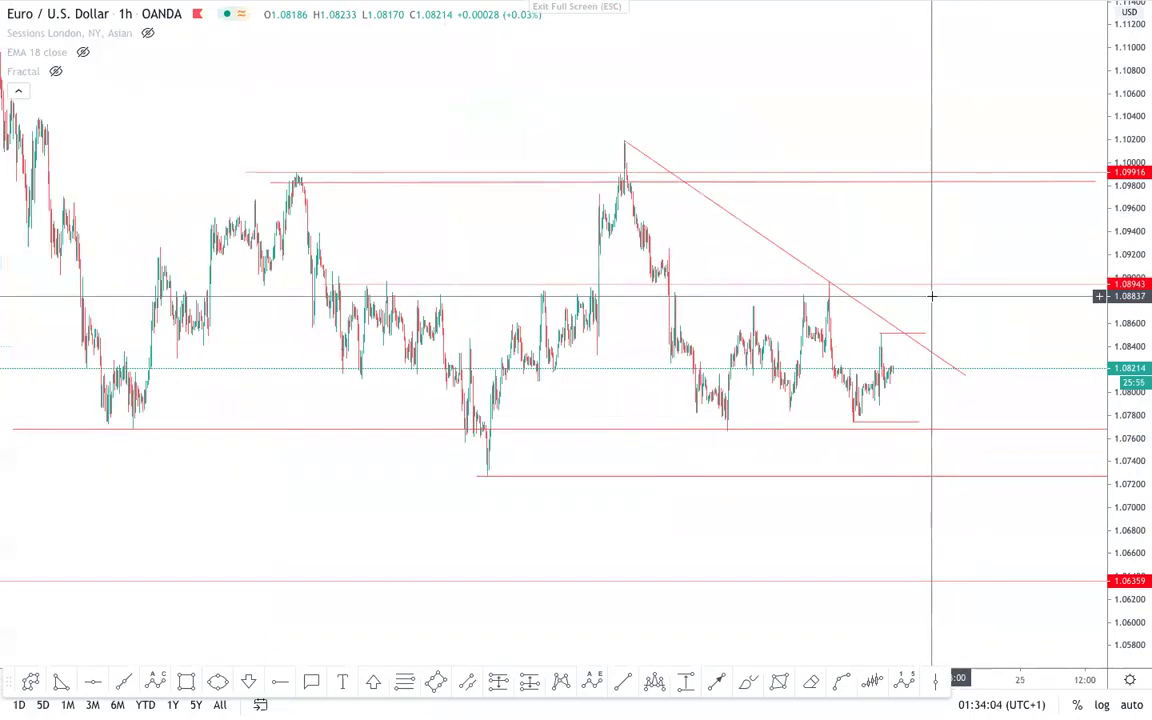
# - Leave the full-screen chart, check the latest messages in the Zoom meeting chat and return to the EUR/USD chart
pyautogui.scroll(-1, 934, 293)
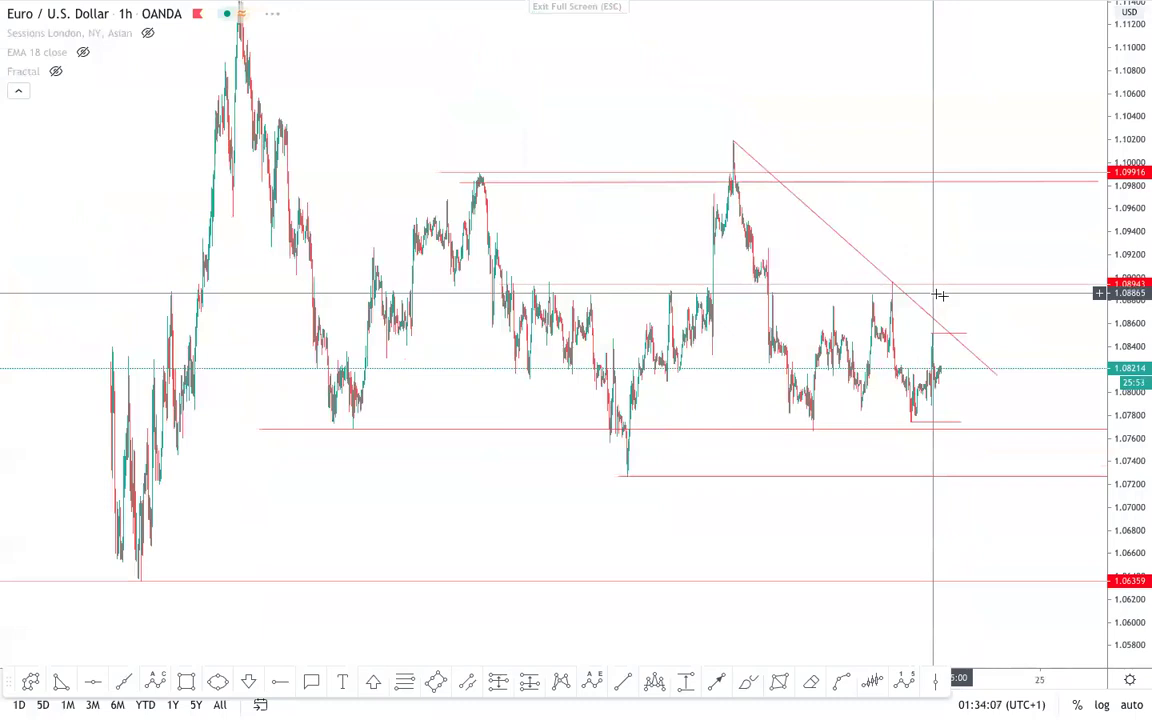
pyautogui.click(579, 8)
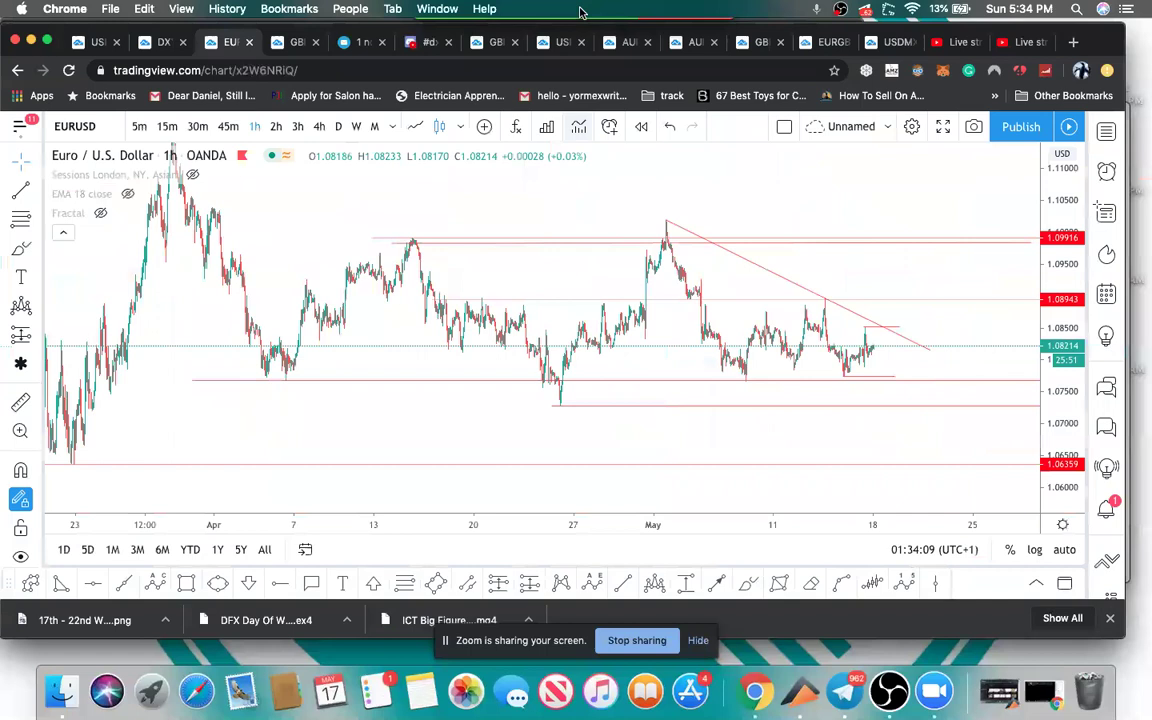
pyautogui.click(947, 670)
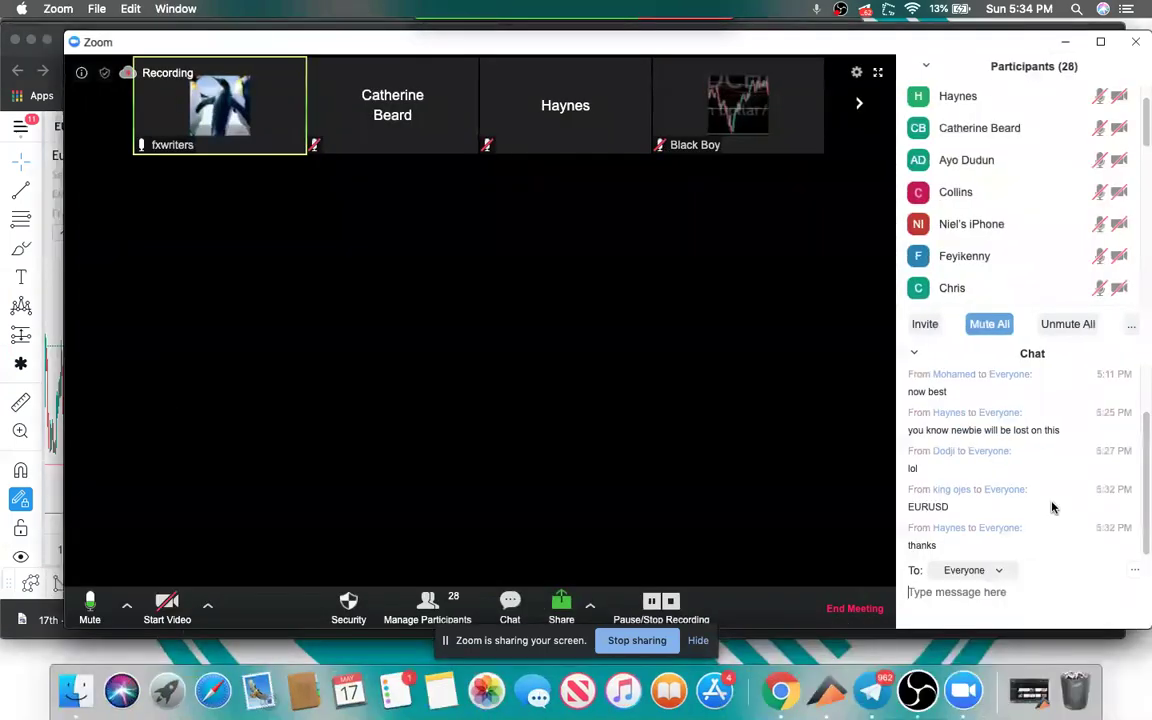
pyautogui.scroll(1, 983, 501)
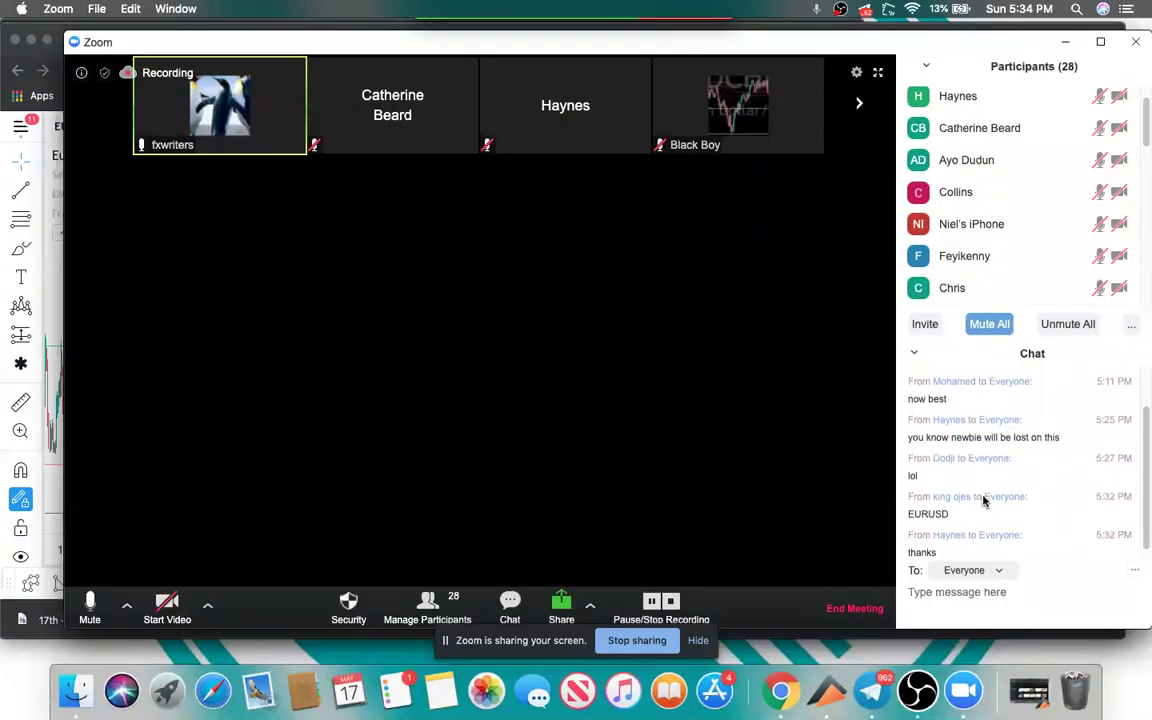
pyautogui.click(1064, 43)
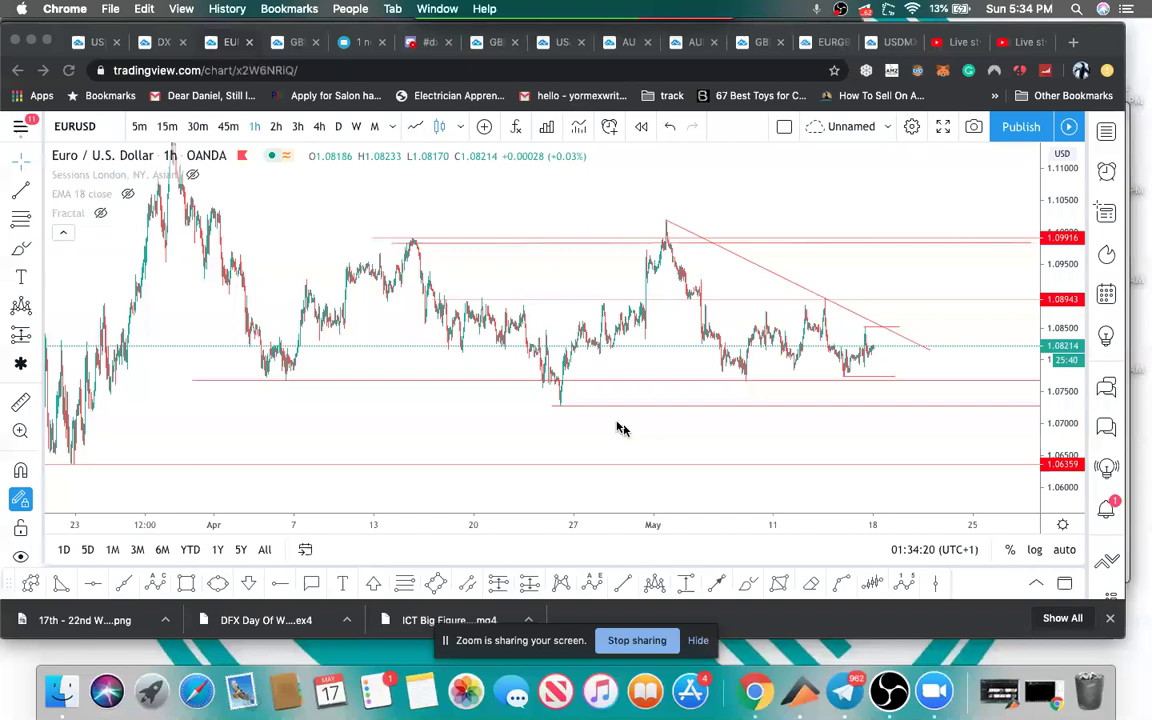
# - Examine the EUR/USD hourly price history back to the March lows around the 1.06359 level
pyautogui.scroll(3, 617, 423)
pyautogui.scroll(-3, 856, 424)
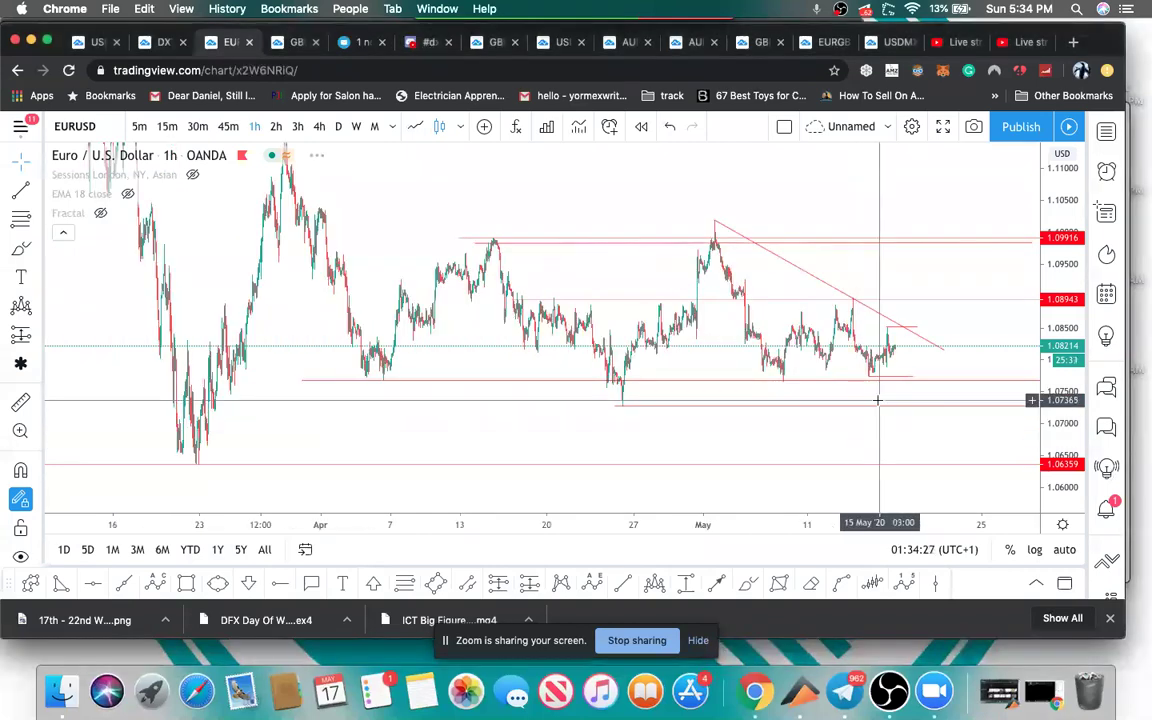
pyautogui.scroll(2, 792, 442)
pyautogui.moveTo(792, 442); pyautogui.dragTo(1000, 378)
pyautogui.scroll(3, 683, 376)
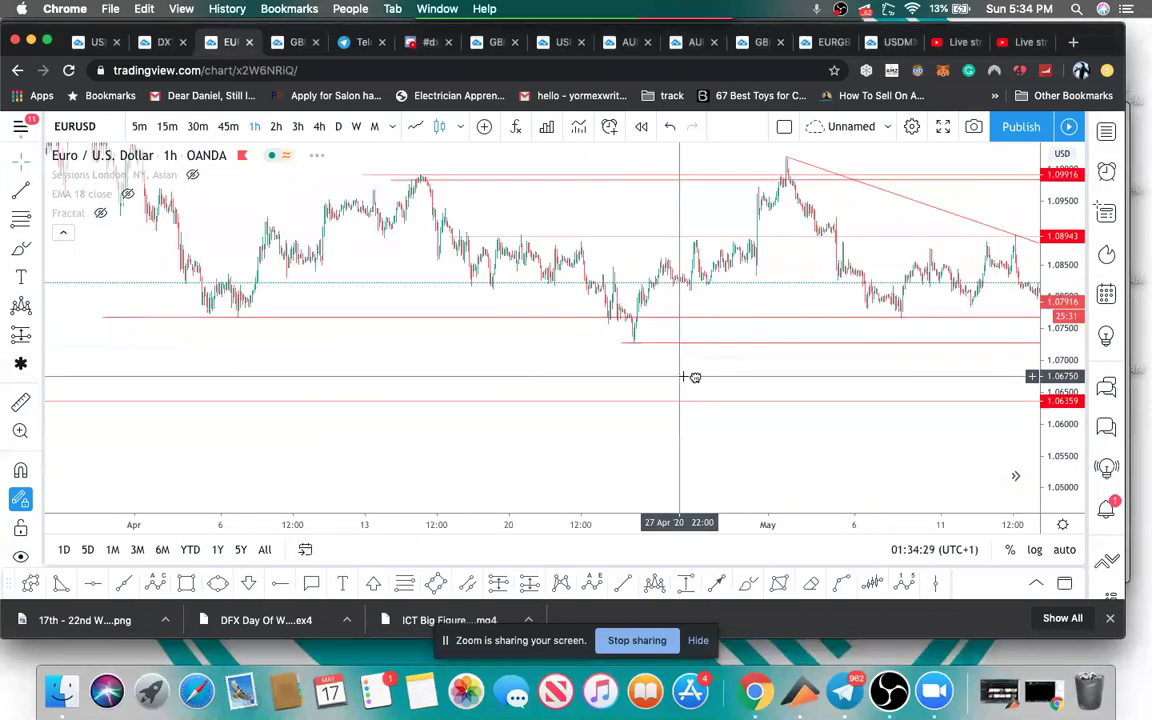
pyautogui.scroll(3, 683, 376)
pyautogui.moveTo(683, 376); pyautogui.dragTo(1036, 319)
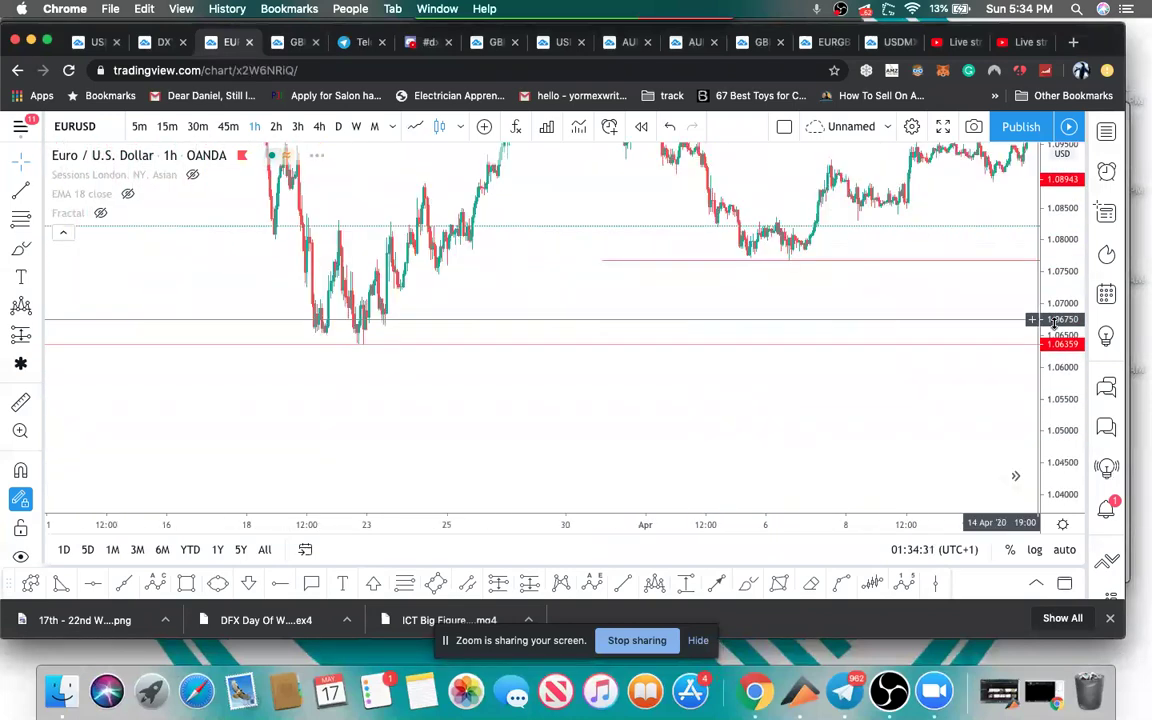
pyautogui.scroll(2, 1023, 301)
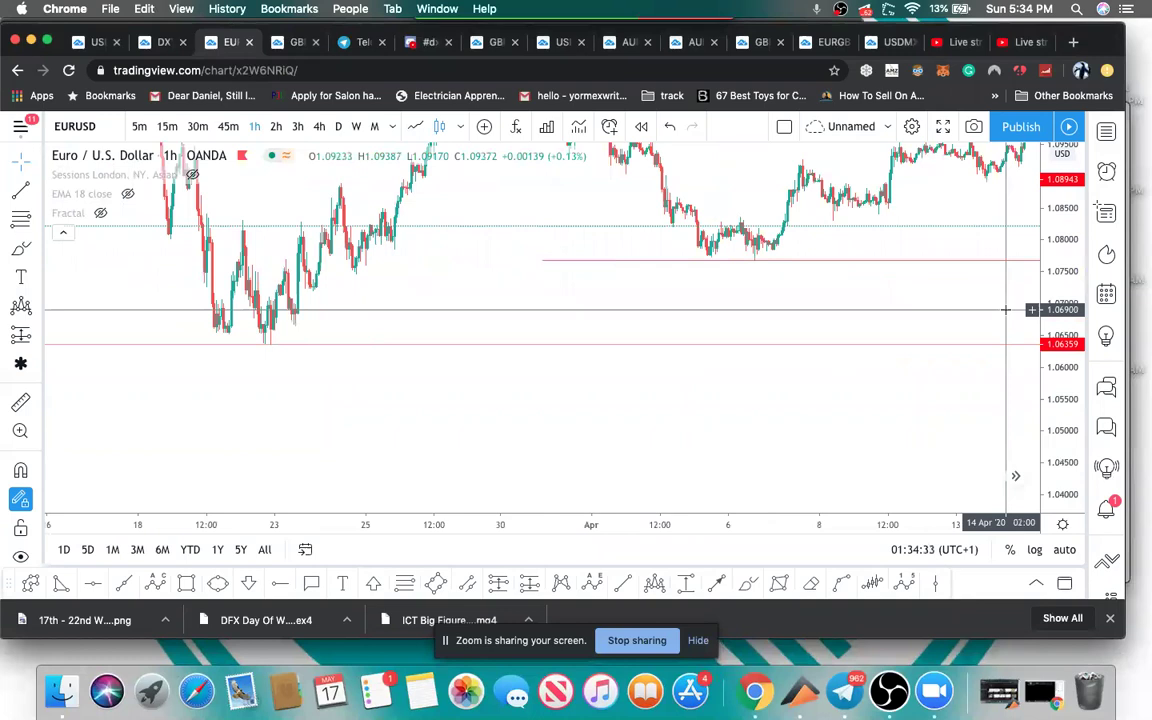
# - Switch the EUR/USD chart to the 4-hour interval and bring the price action since March into view
pyautogui.click(319, 126)
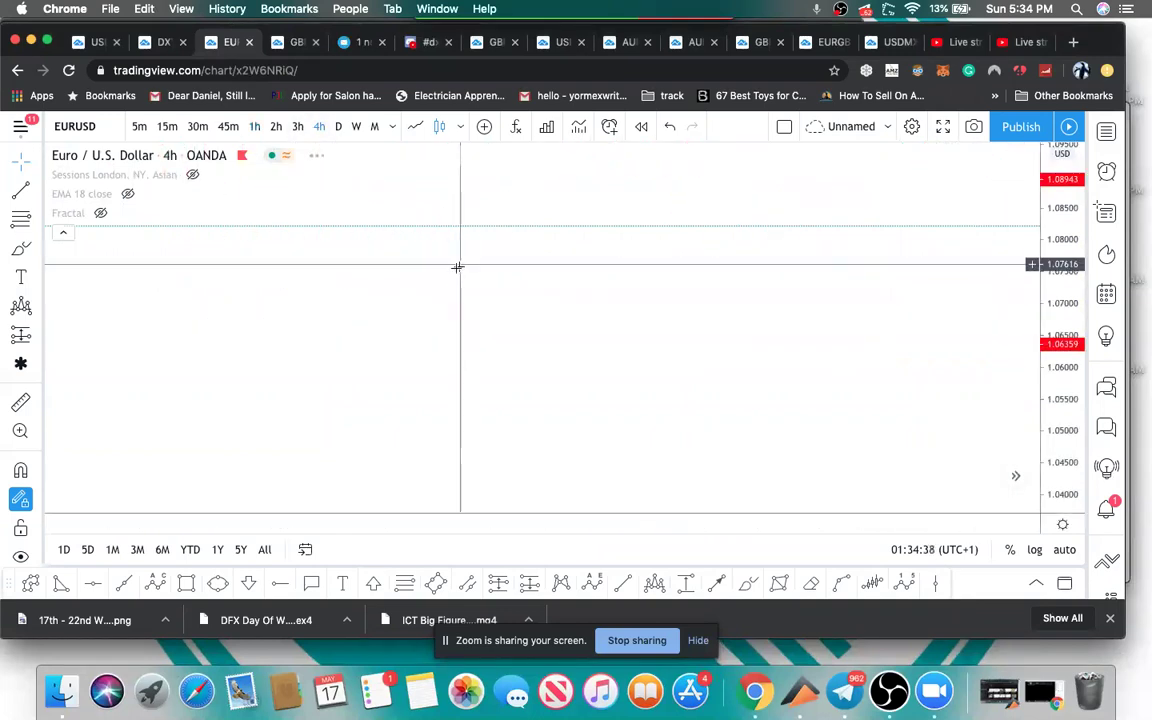
pyautogui.moveTo(704, 337); pyautogui.dragTo(214, 381)
pyautogui.scroll(6, 388, 345)
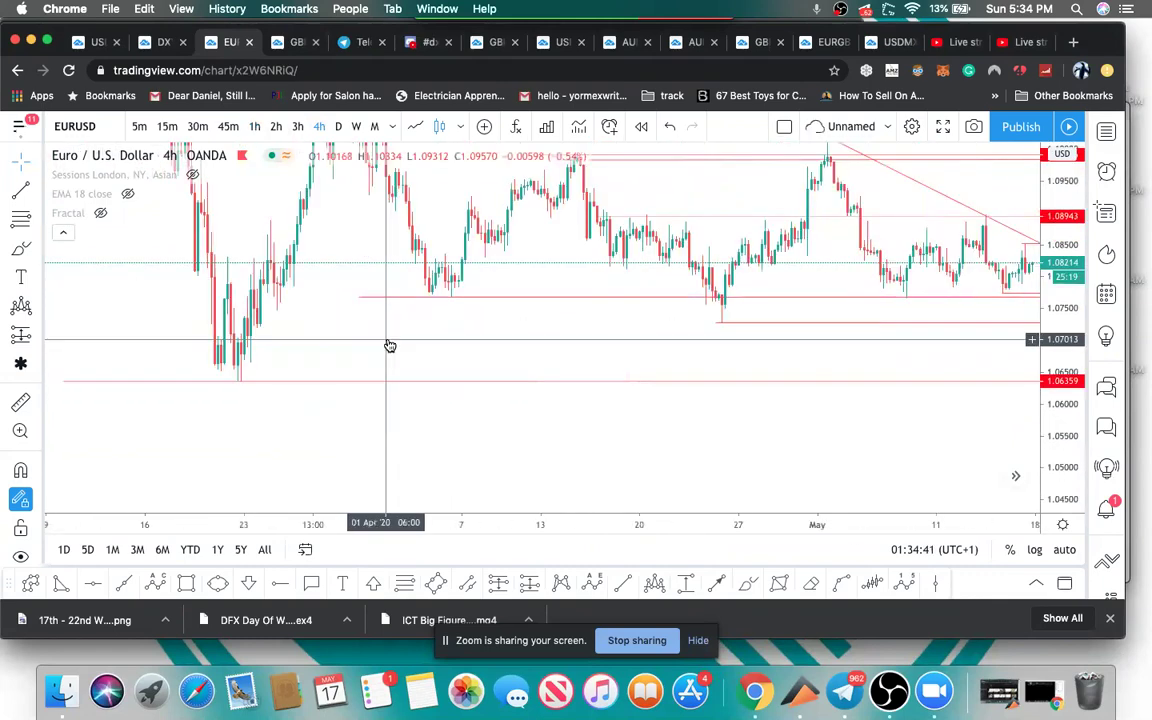
pyautogui.moveTo(473, 347); pyautogui.dragTo(255, 364)
# - Switch to the GBP/USD chart, dismiss the layout notice and examine price against the descending trend line and horizontal levels
pyautogui.hotkey('ctrl', 'Tab')
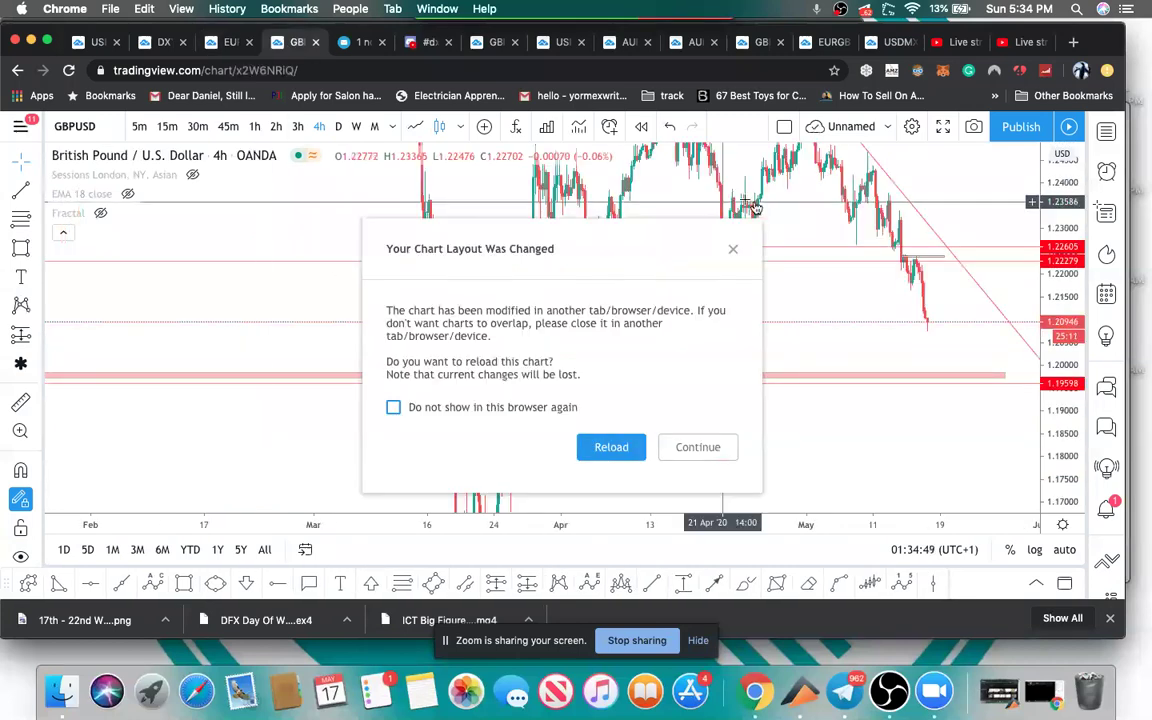
pyautogui.click(730, 249)
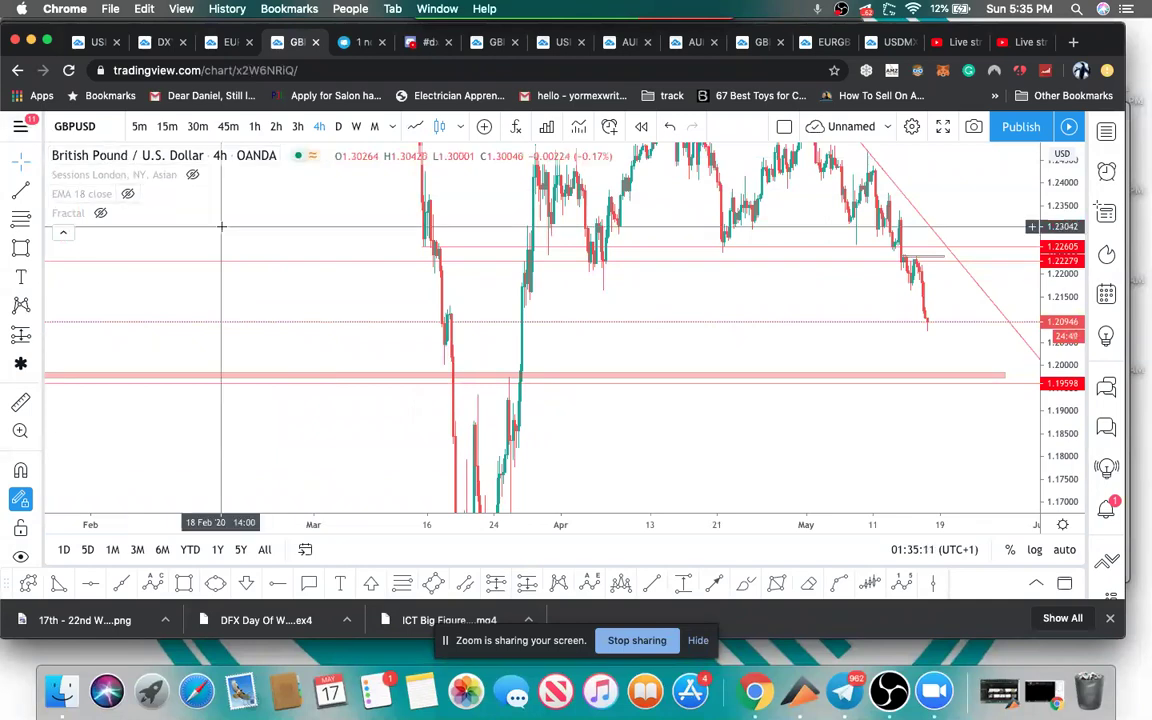
pyautogui.scroll(1, 280, 229)
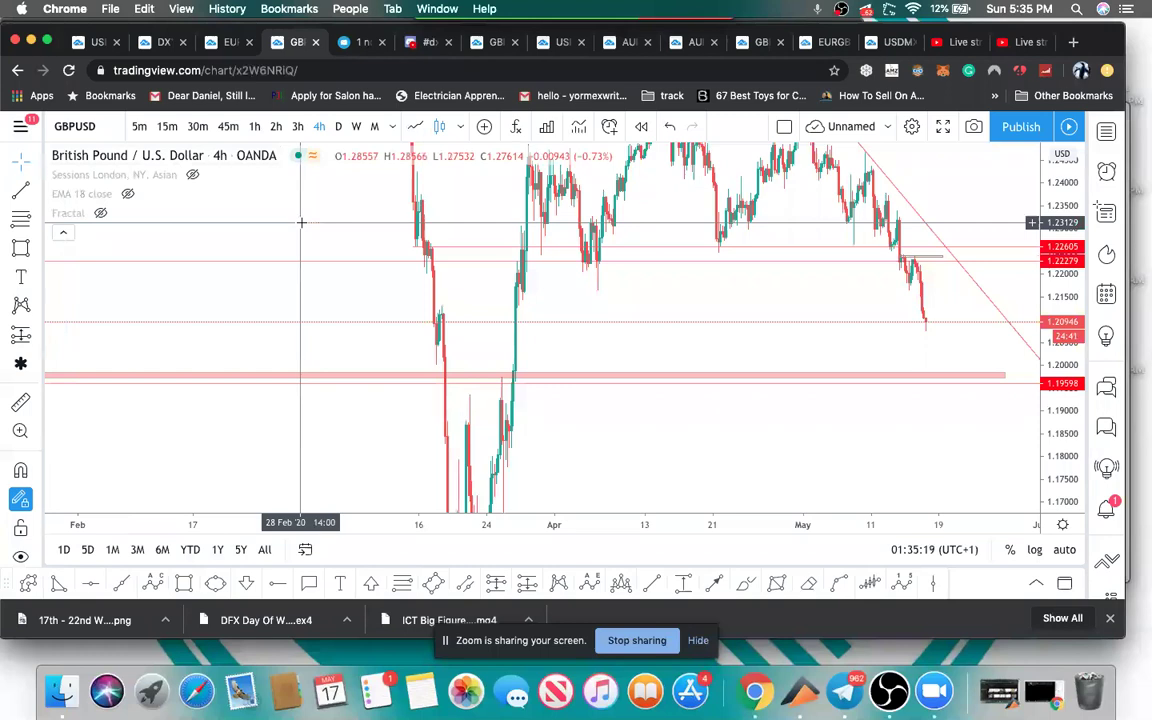
pyautogui.moveTo(307, 212); pyautogui.dragTo(298, 226)
pyautogui.moveTo(1065, 335); pyautogui.dragTo(1072, 393)
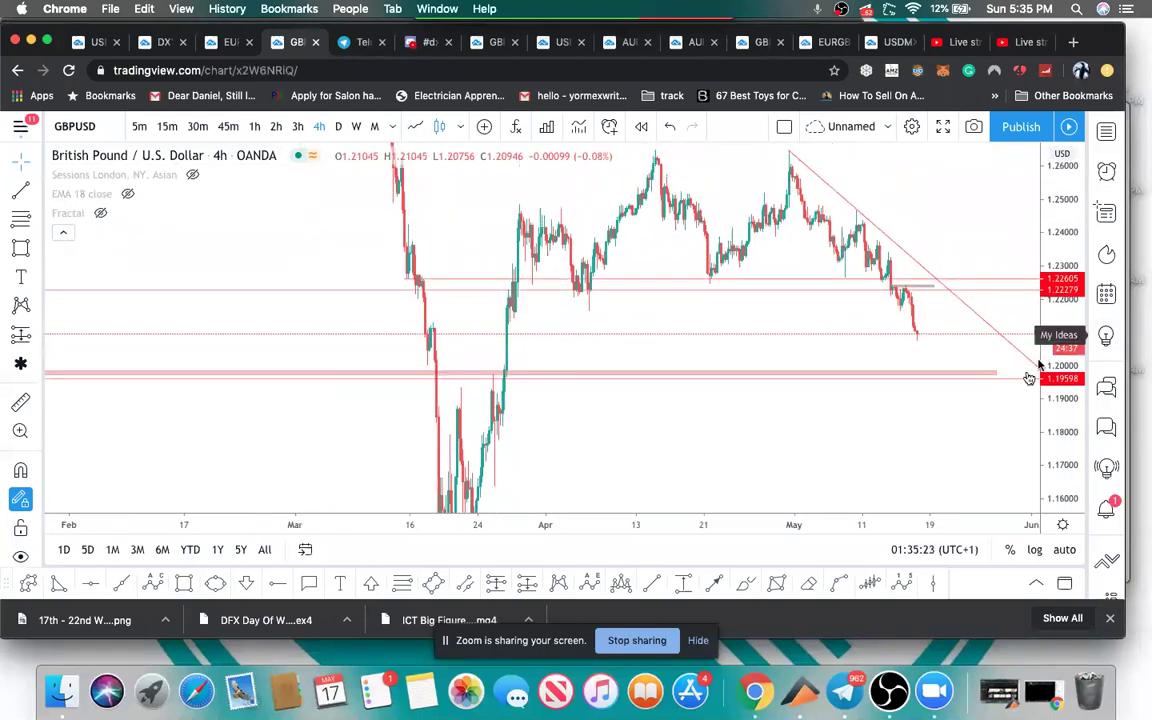
pyautogui.moveTo(1048, 446); pyautogui.dragTo(1060, 413)
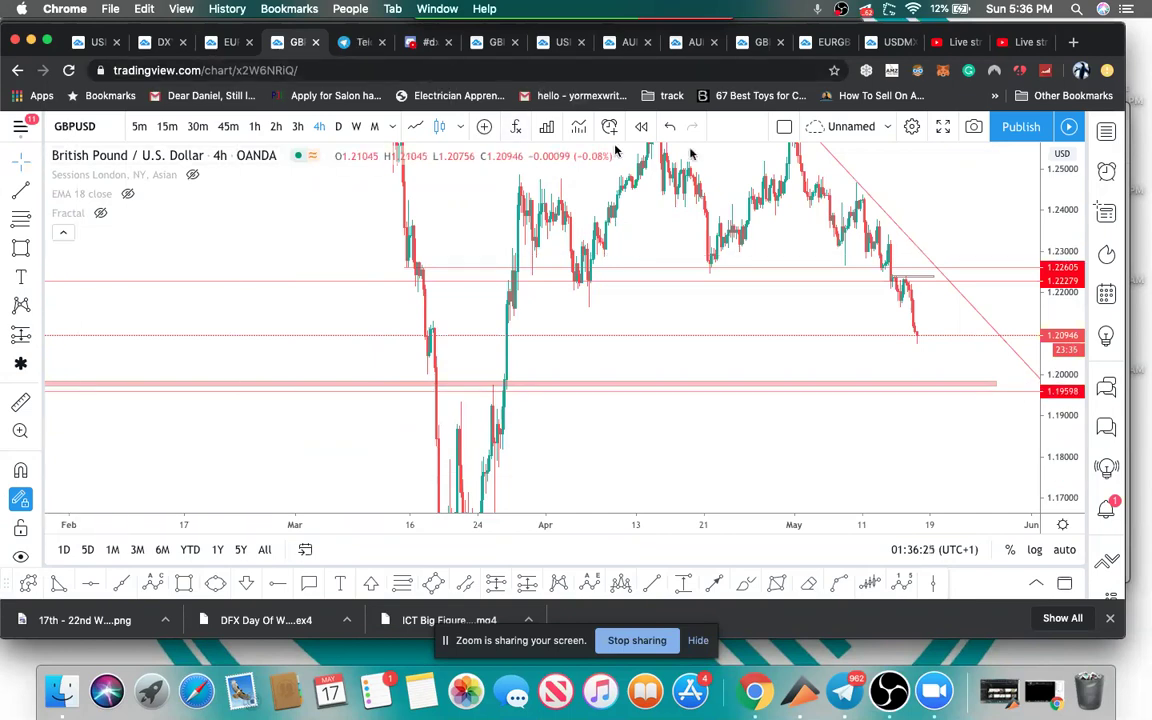
pyautogui.moveTo(931, 224); pyautogui.dragTo(862, 280)
# - Switch to the EUR/GBP chart and dismiss the layout-change notice and the advertisement covering it
pyautogui.click(826, 41)
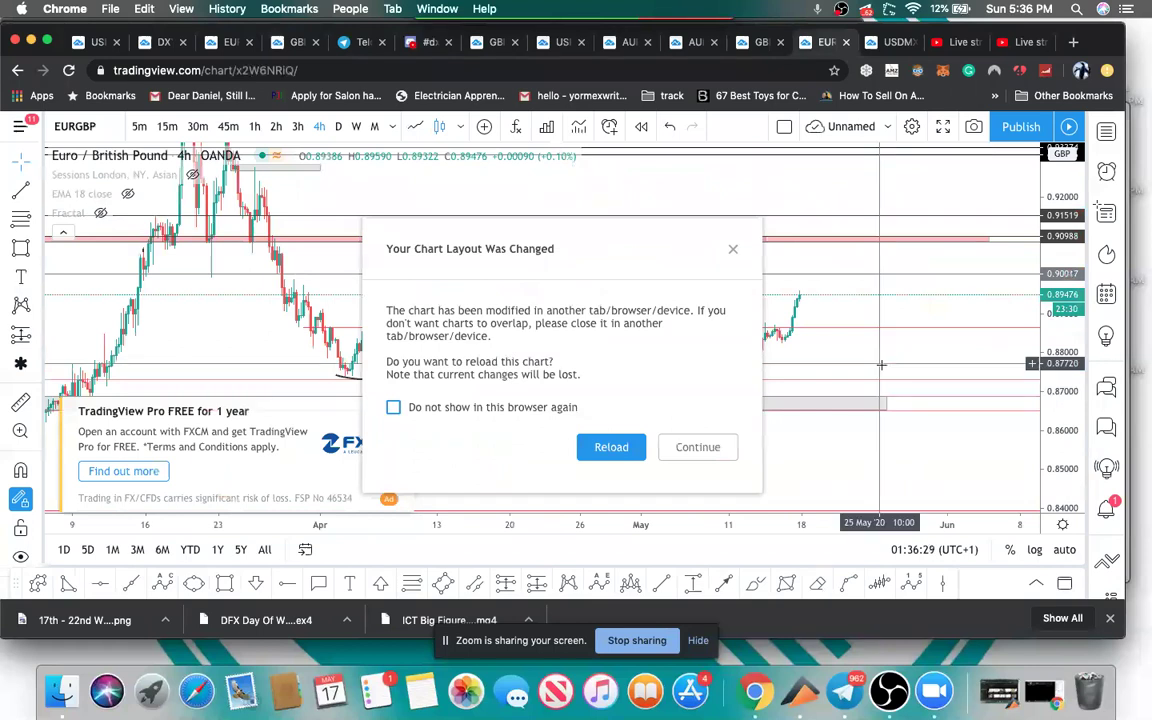
pyautogui.click(881, 364)
pyautogui.scroll(2, 895, 339)
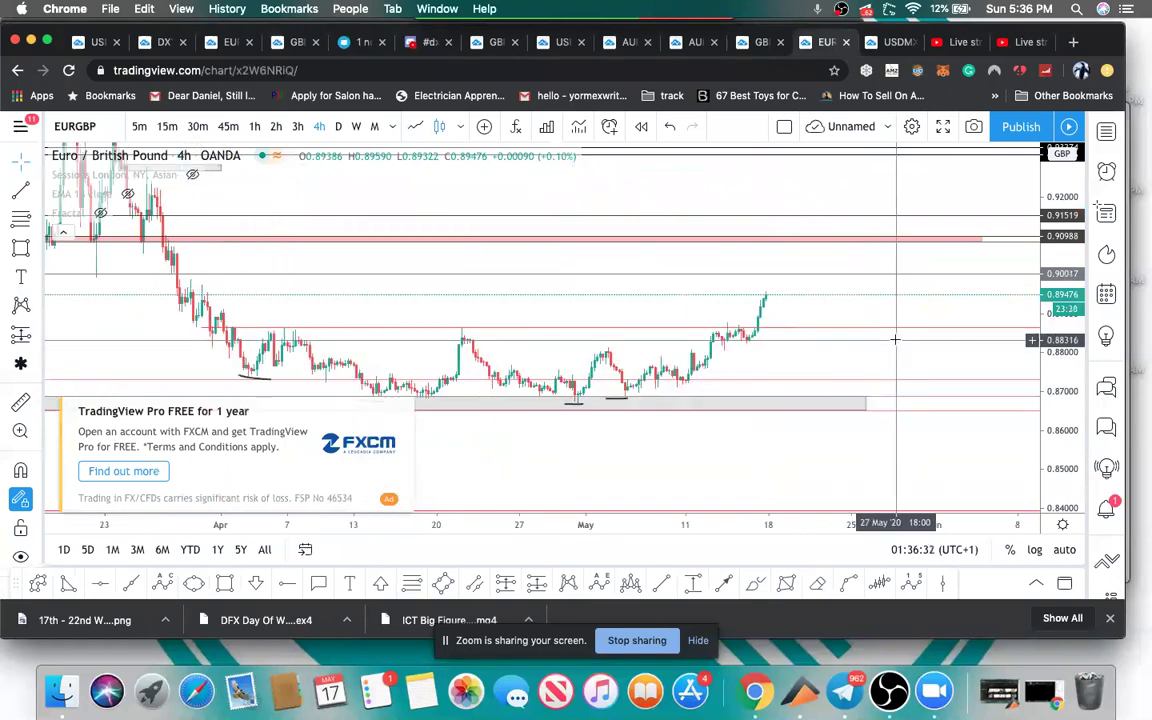
pyautogui.click(403, 413)
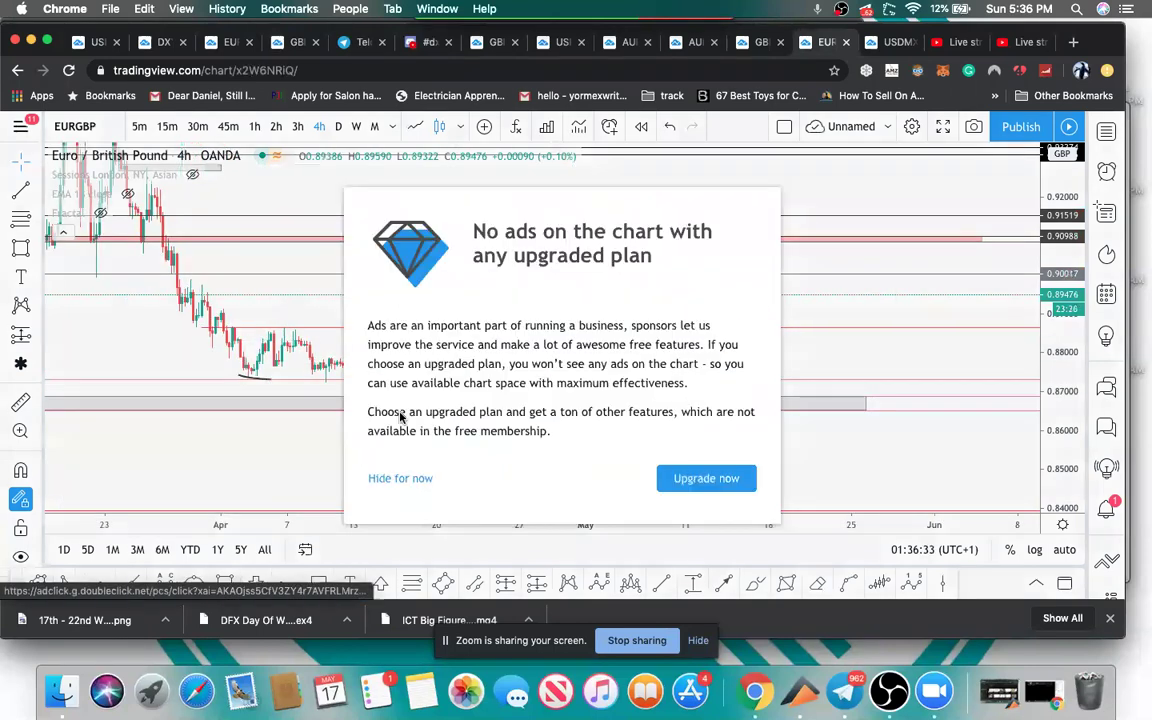
pyautogui.click(388, 431)
# - Show the 4-hour EUR/GBP chart in full screen, with the grey support zone and the upper resistance levels in view
pyautogui.moveTo(1062, 492); pyautogui.dragTo(1054, 398)
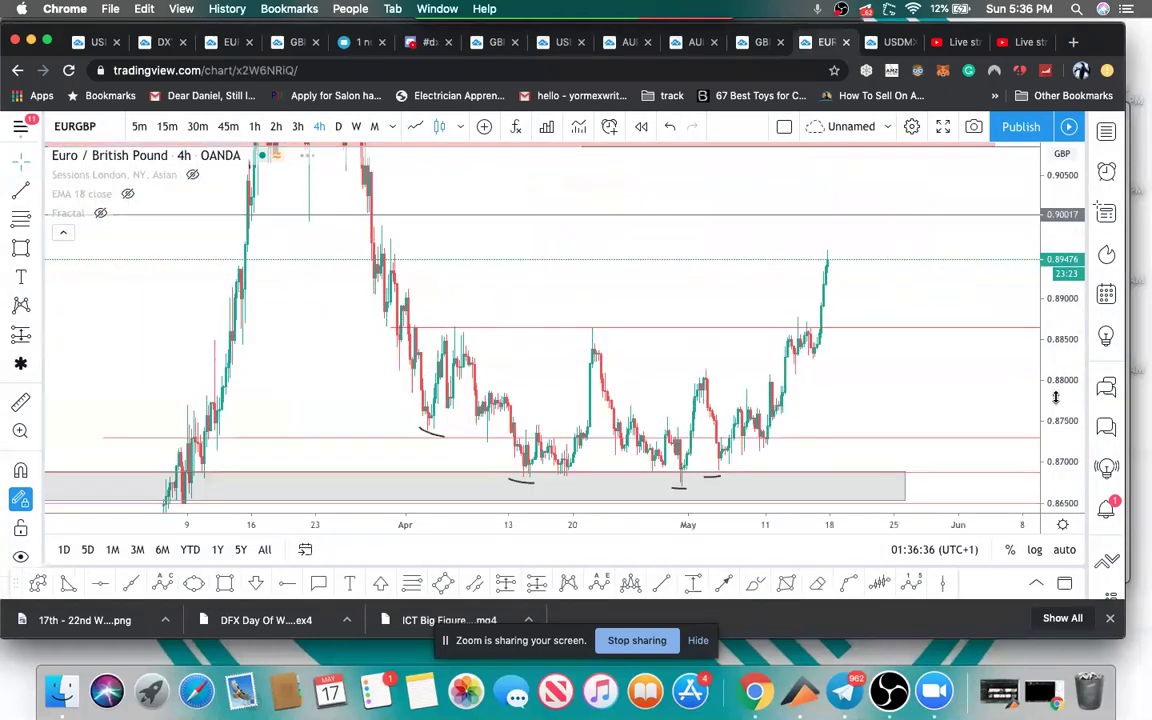
pyautogui.scroll(4, 1008, 395)
pyautogui.scroll(-2, 798, 245)
pyautogui.click(939, 127)
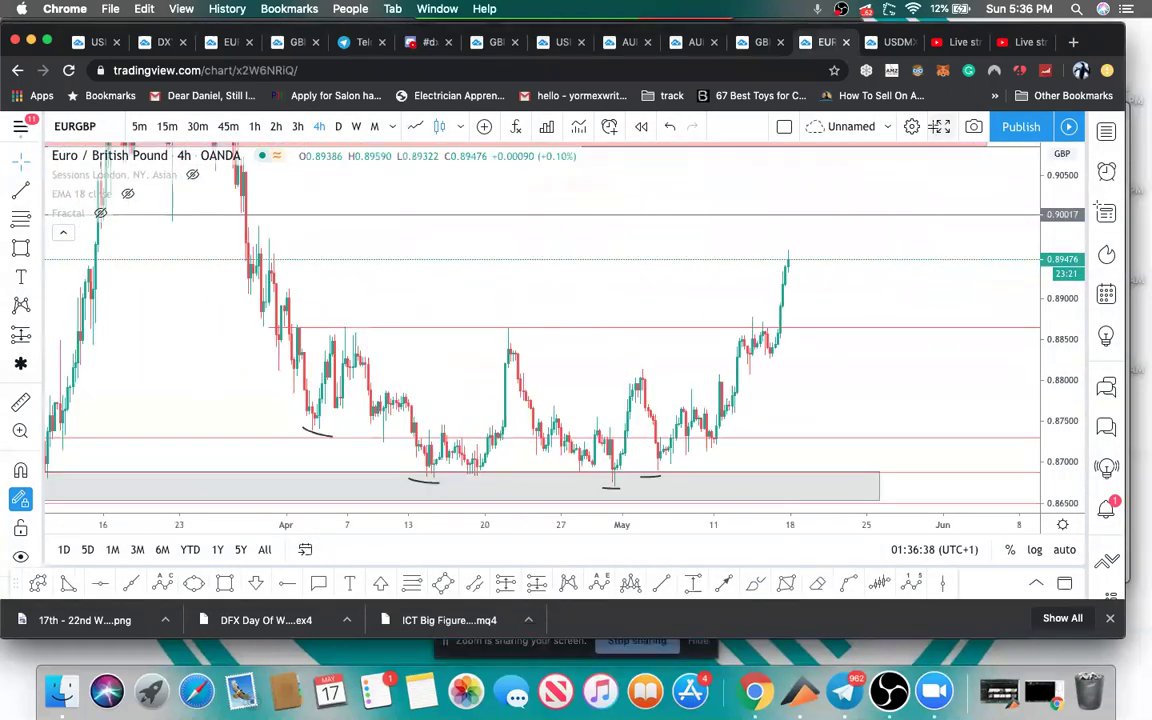
pyautogui.click(938, 126)
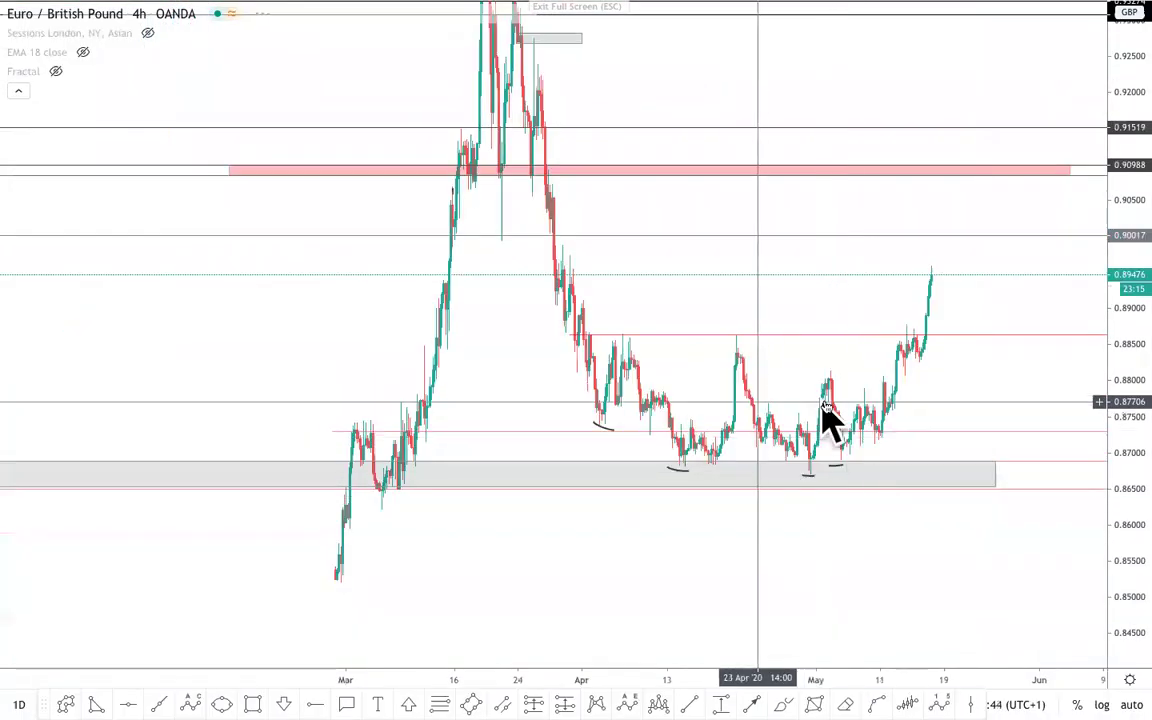
pyautogui.moveTo(1136, 505)
pyautogui.mouseDown()
pyautogui.moveTo(1131, 465)
pyautogui.moveTo(1131, 505)
pyautogui.mouseUp()
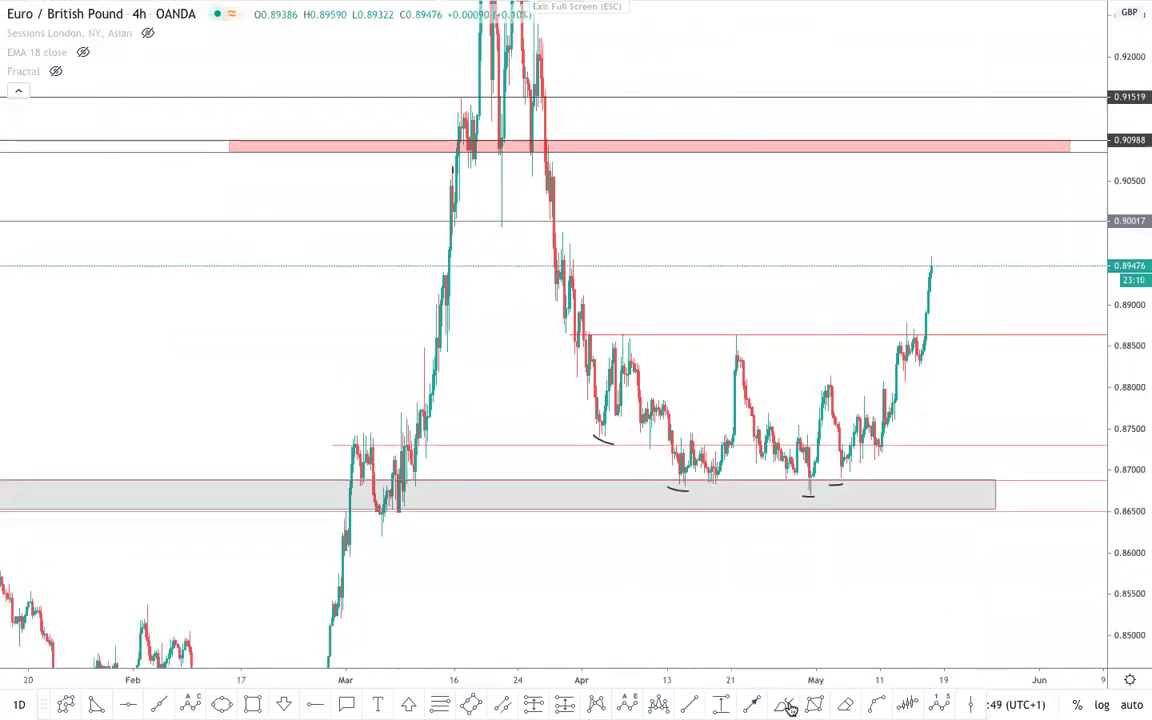
# - Measure the EUR/GBP rally from the late-April low in the grey support zone up to the current price
pyautogui.click(720, 705)
pyautogui.click(802, 499)
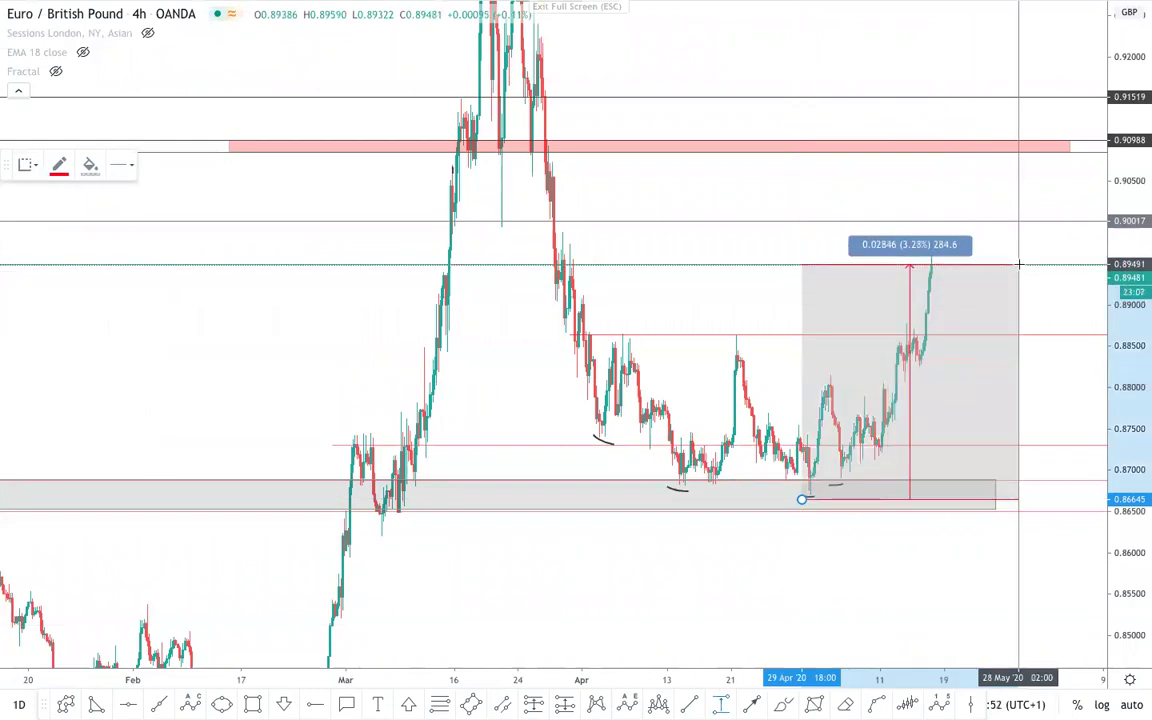
pyautogui.press('Escape')
# - Dismiss the layout-change notice and set the EUR/GBP chart interval to 1 day
pyautogui.scroll(3, 1020, 340)
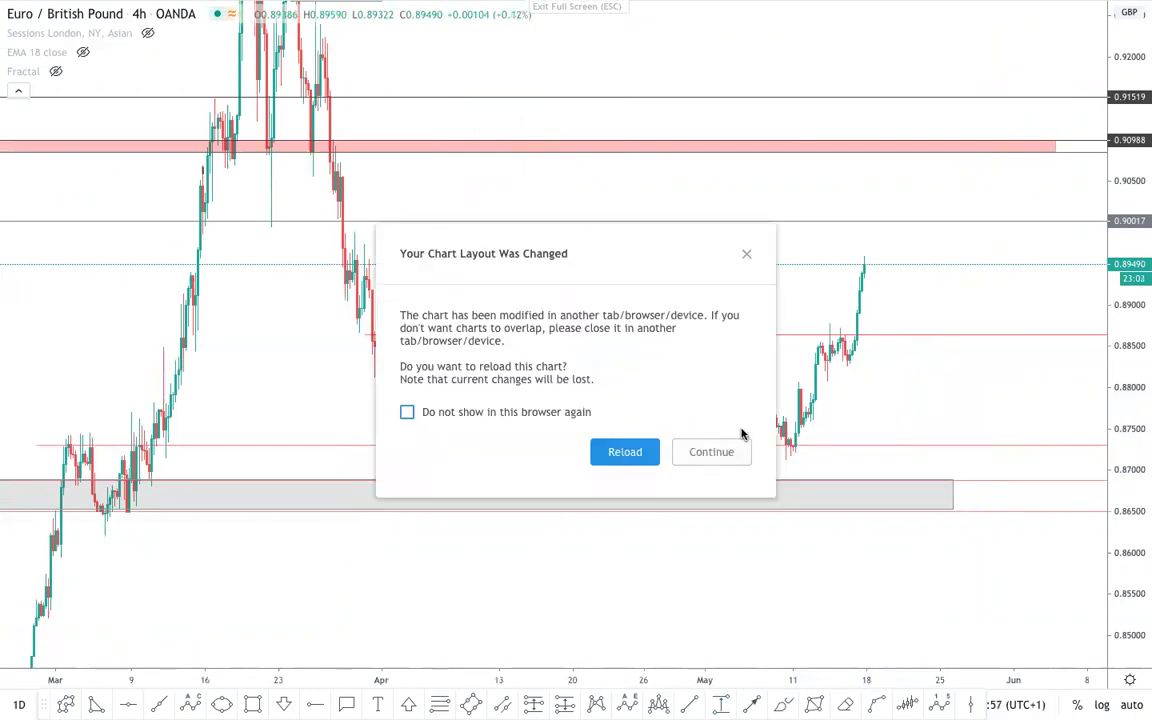
pyautogui.click(746, 253)
pyautogui.write('1D')
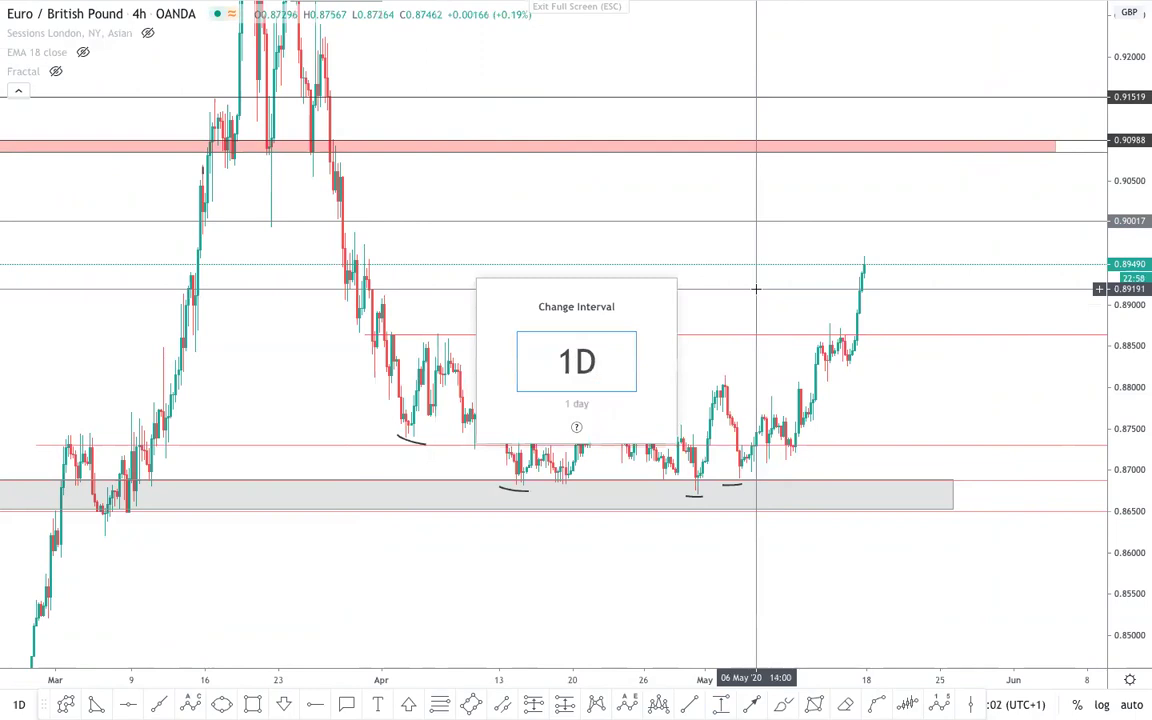
pyautogui.press('Return')
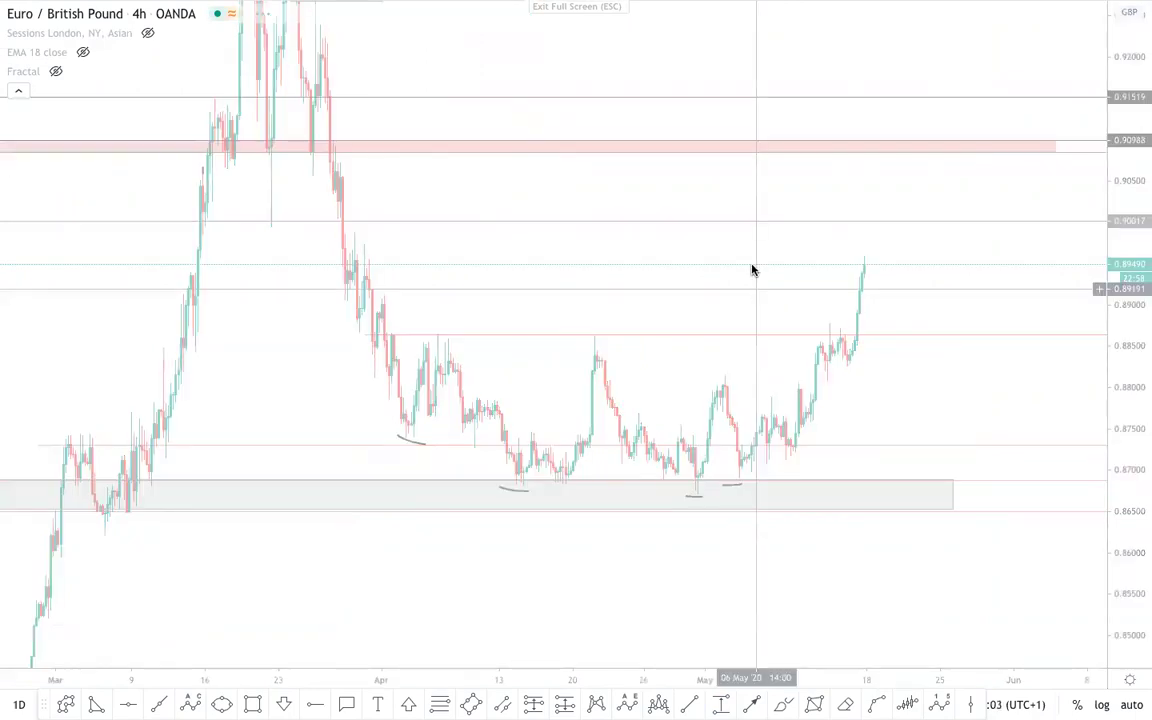
# - Examine the daily EUR/GBP price structure from 2019 onward around the grey support zone and the horizontal resistance levels
pyautogui.moveTo(1150, 296); pyautogui.dragTo(1117, 446)
pyautogui.scroll(1, 983, 363)
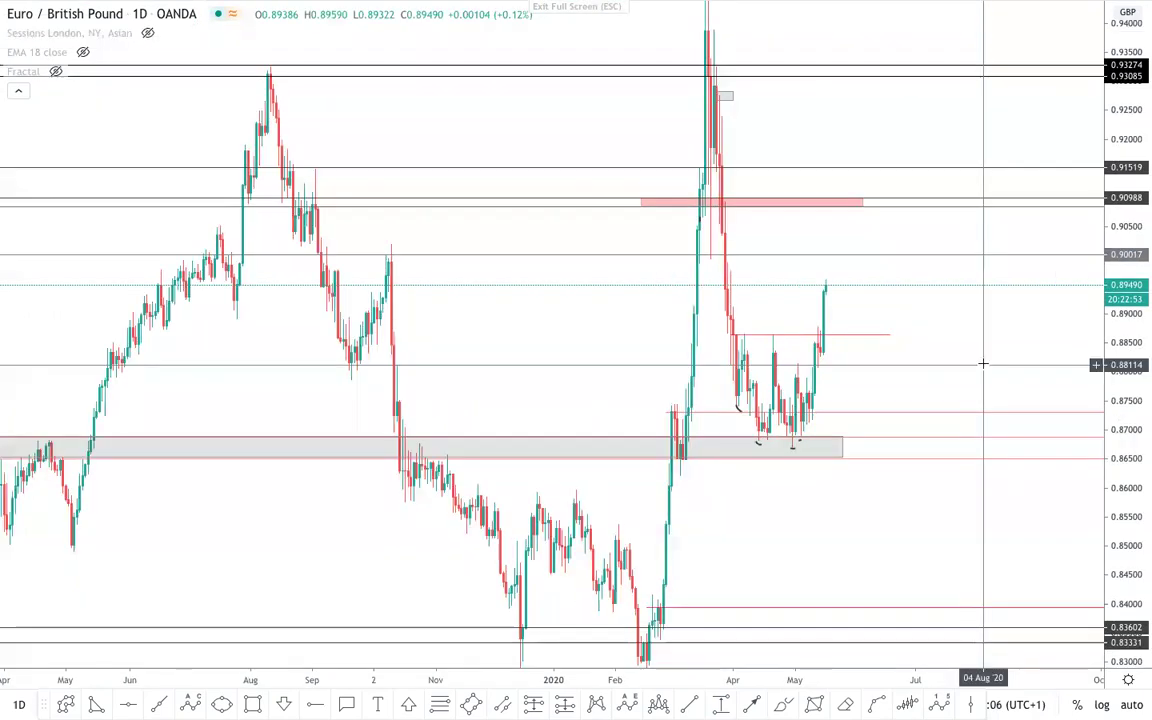
pyautogui.scroll(2, 960, 360)
pyautogui.moveTo(787, 369); pyautogui.dragTo(910, 355)
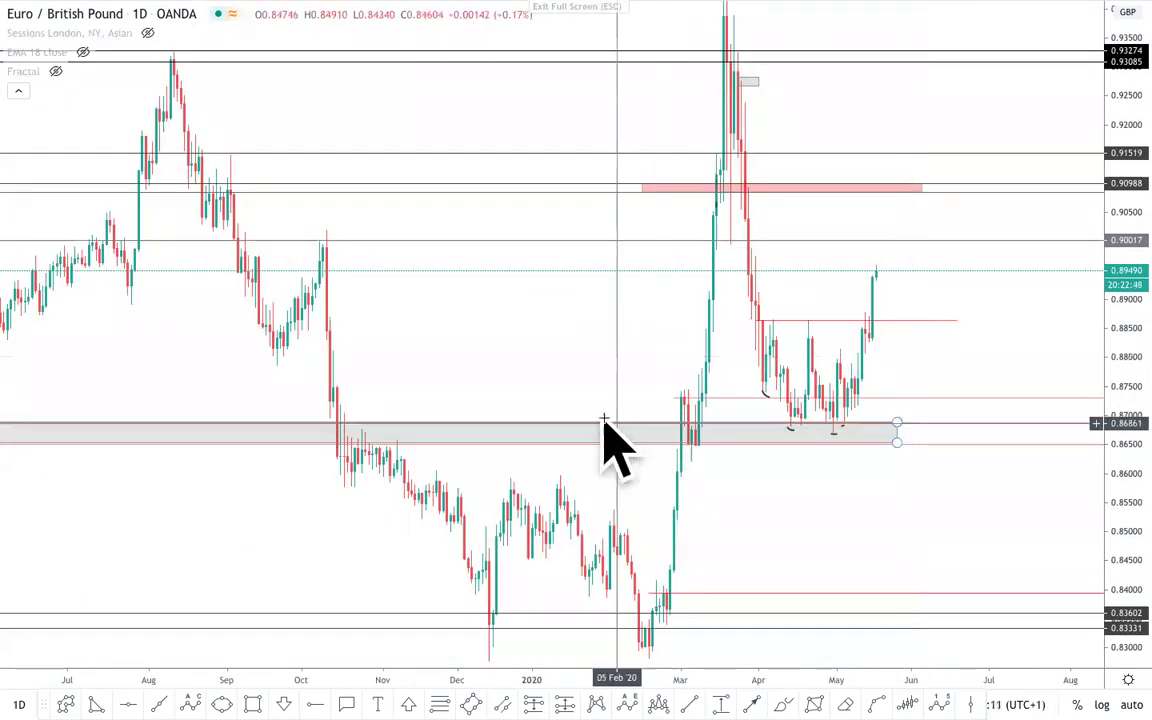
pyautogui.moveTo(1134, 372); pyautogui.dragTo(1115, 483)
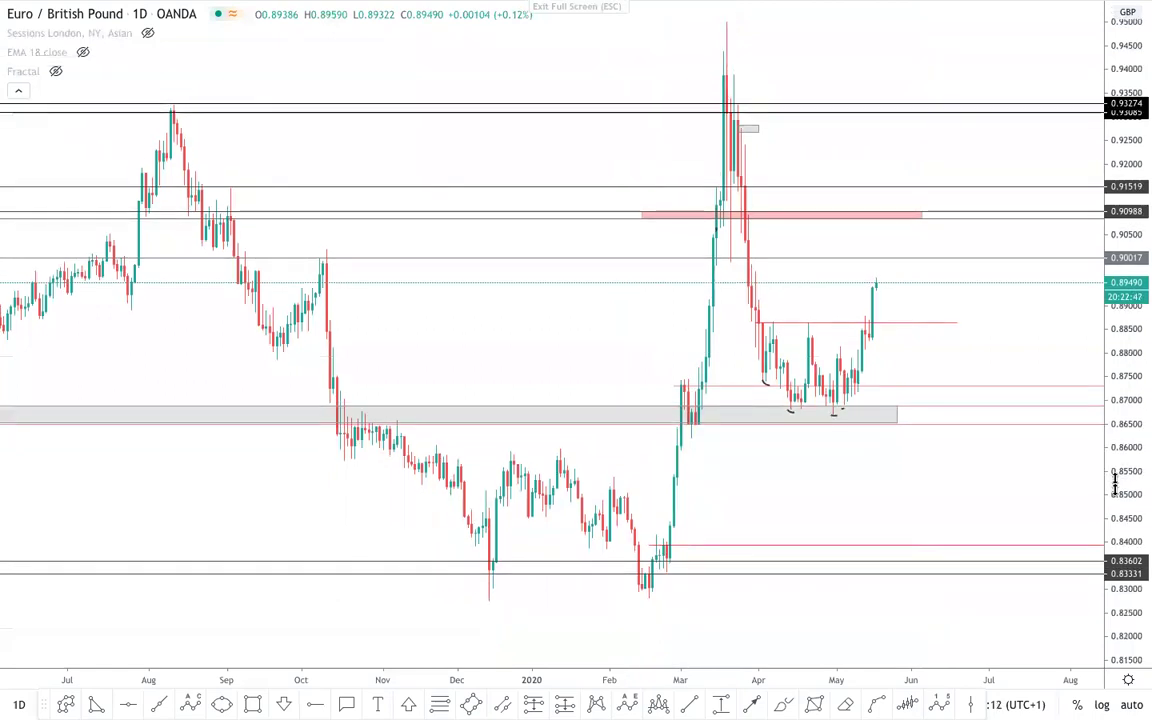
pyautogui.scroll(-8, 972, 468)
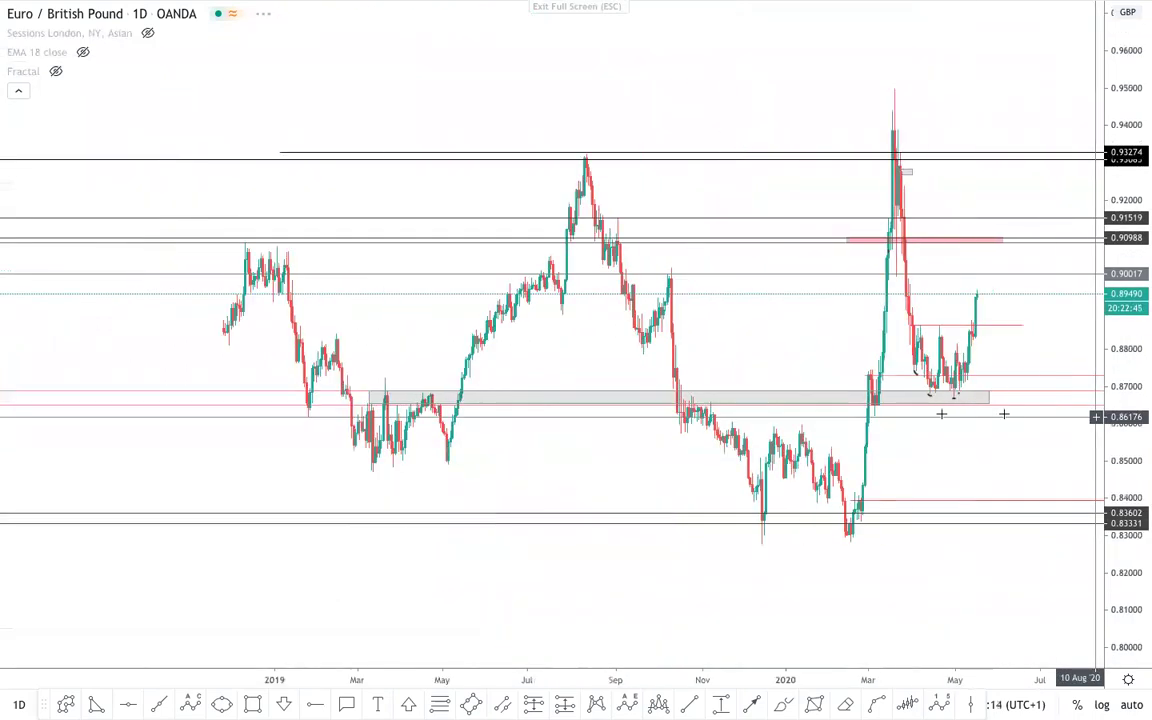
pyautogui.scroll(3, 495, 427)
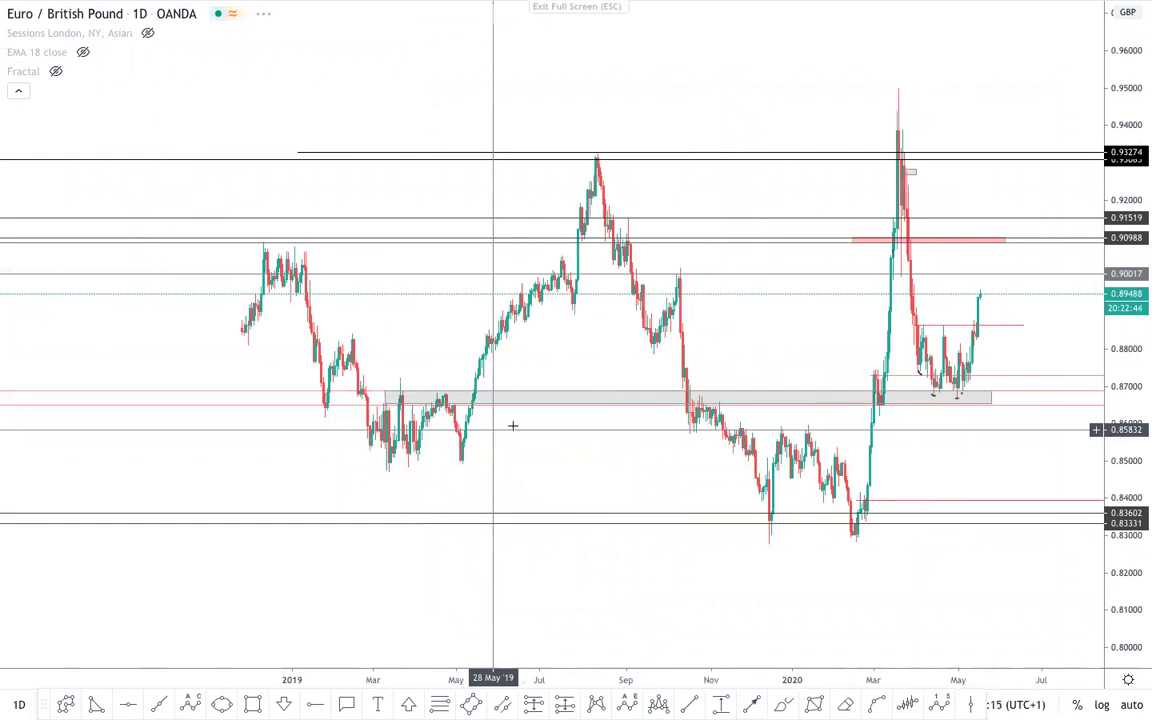
pyautogui.scroll(2, 512, 425)
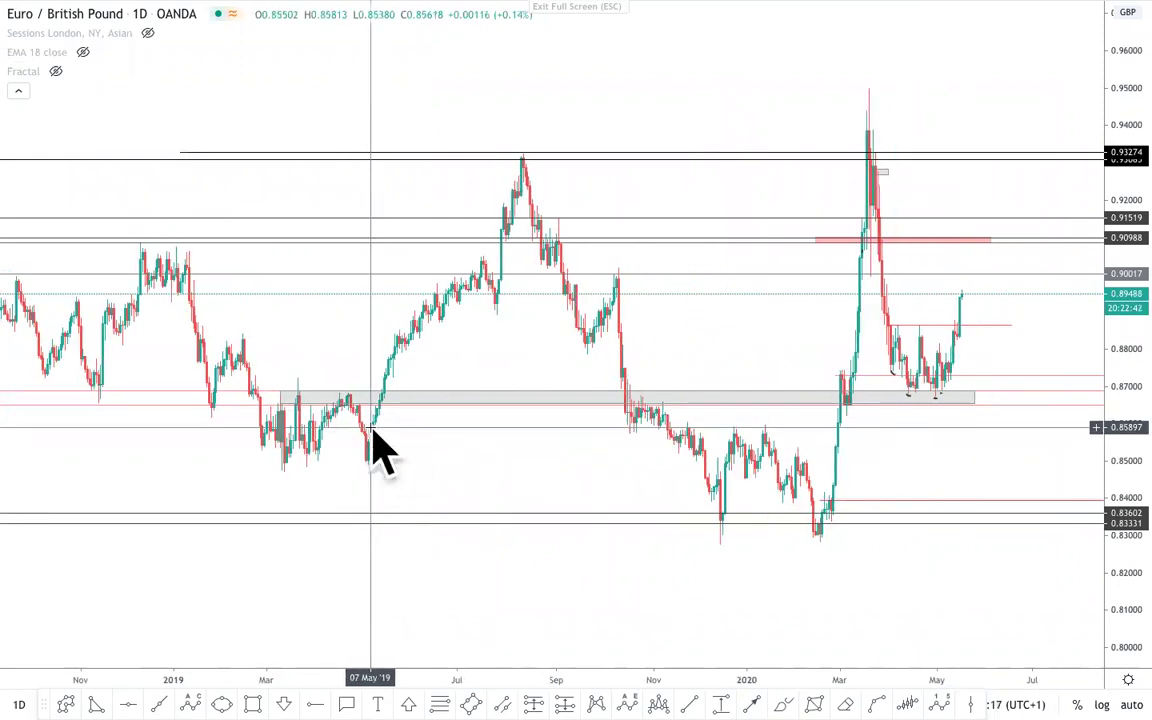
pyautogui.scroll(2, 375, 450)
pyautogui.scroll(2, 767, 408)
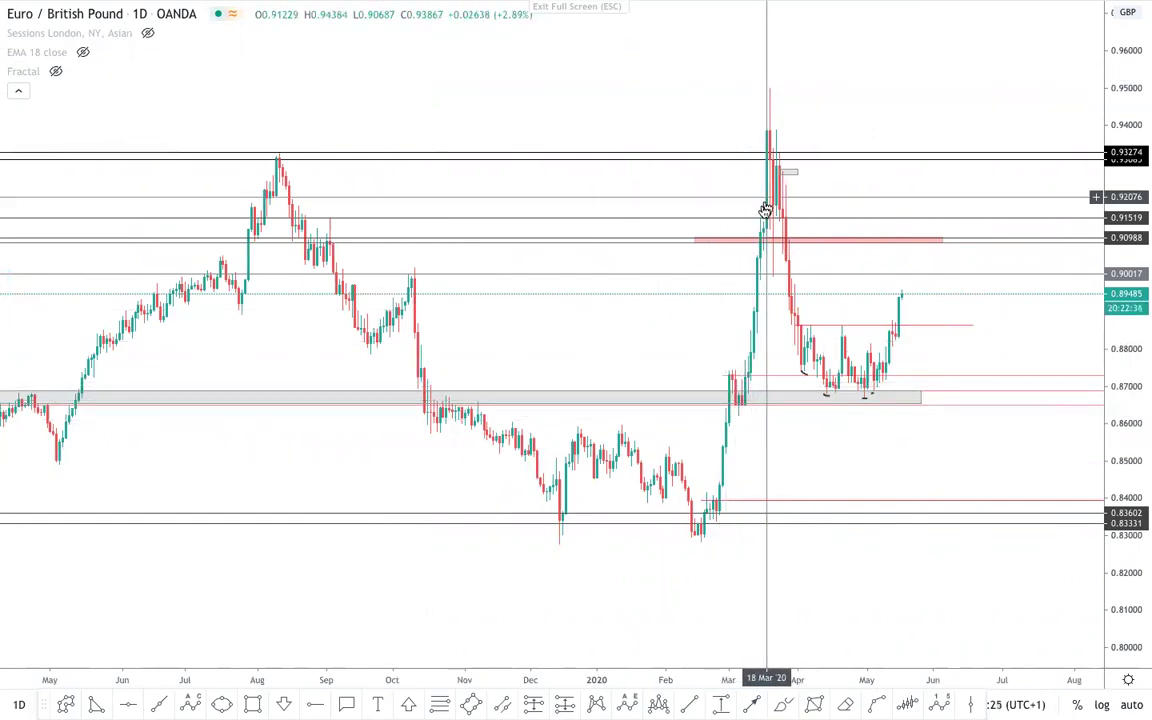
pyautogui.scroll(4, 848, 380)
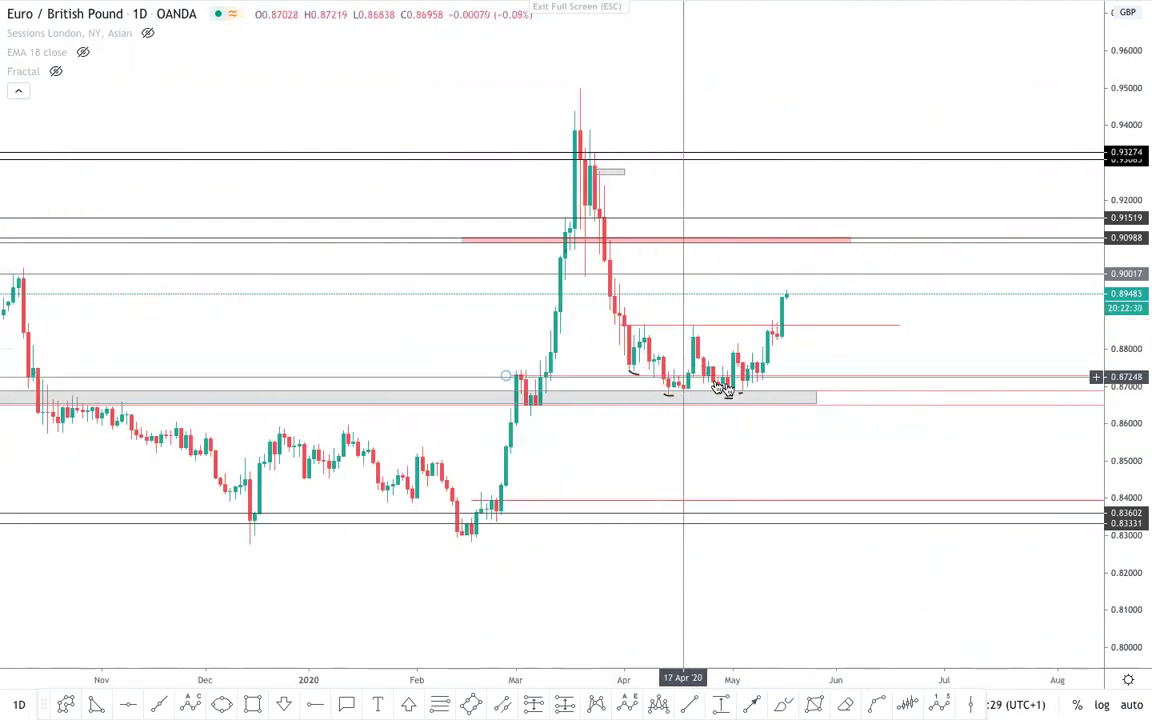
# - Examine the daily EUR/GBP drop from the March 2020 peak and the rebound from the grey support zone toward the 0.90017 level
pyautogui.moveTo(1146, 320); pyautogui.dragTo(1146, 362)
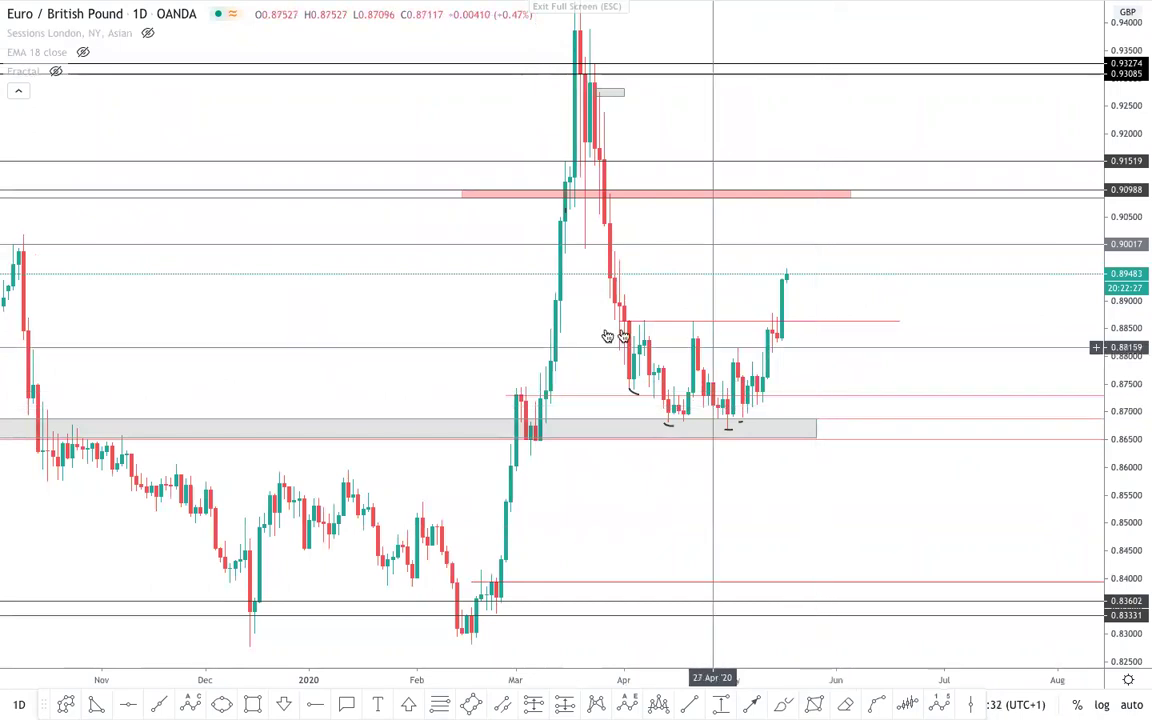
pyautogui.scroll(2, 895, 411)
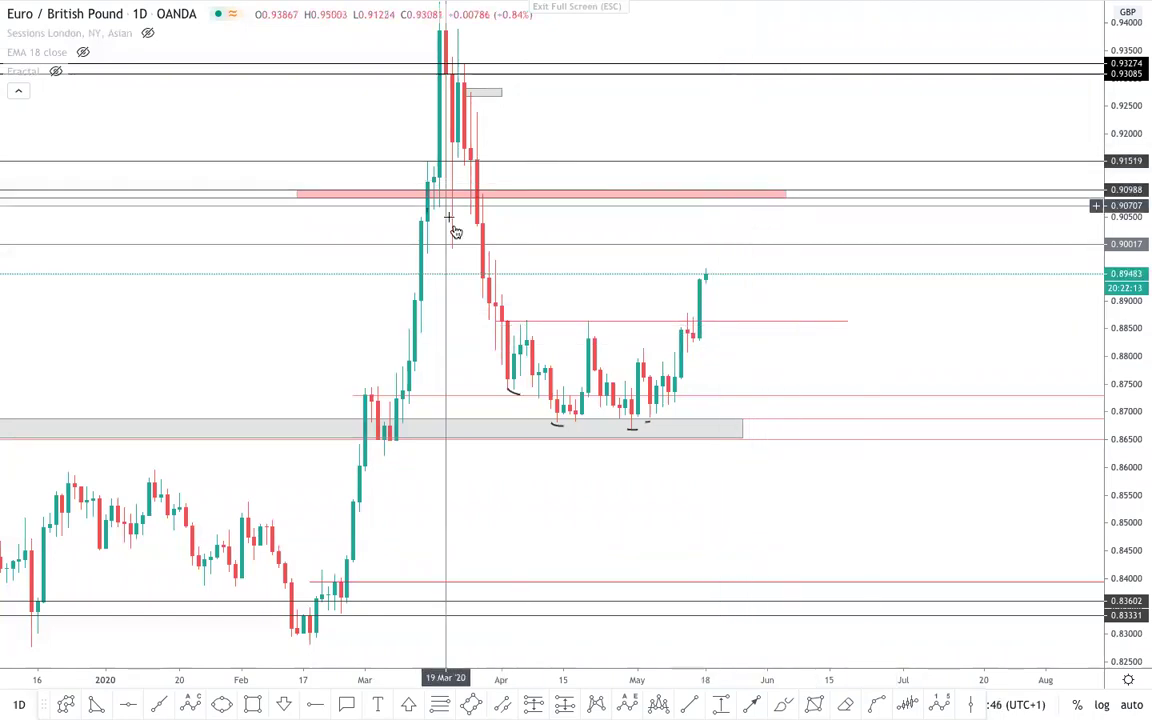
pyautogui.moveTo(30, 47)
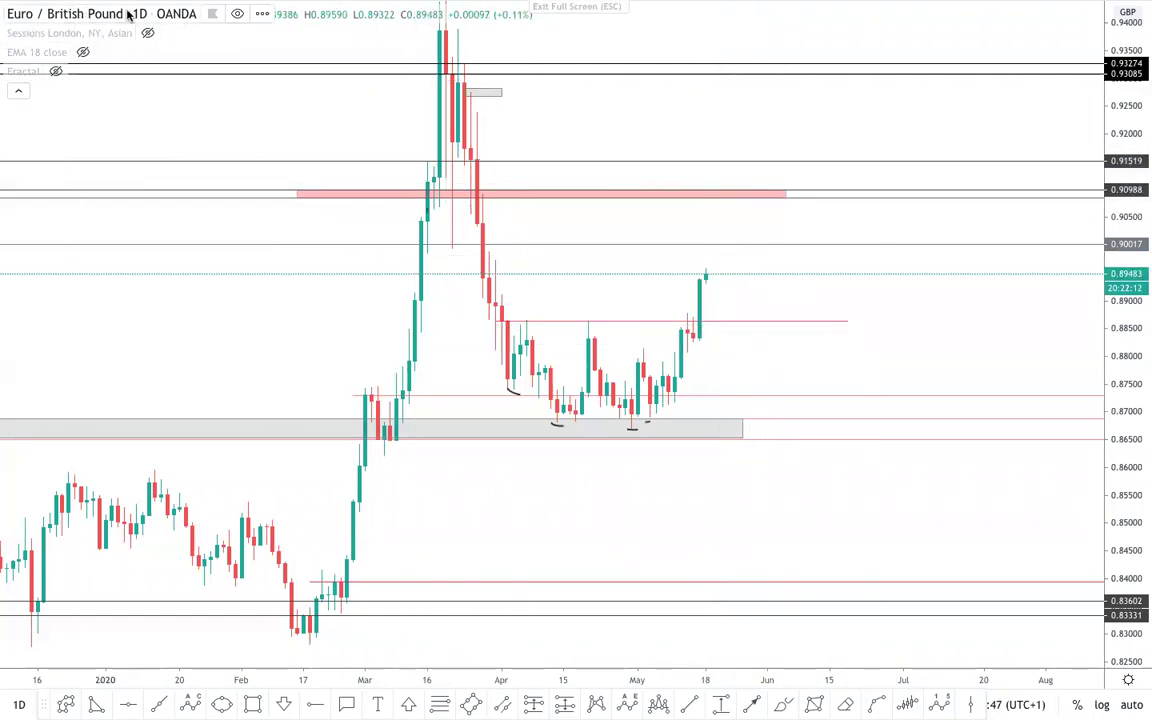
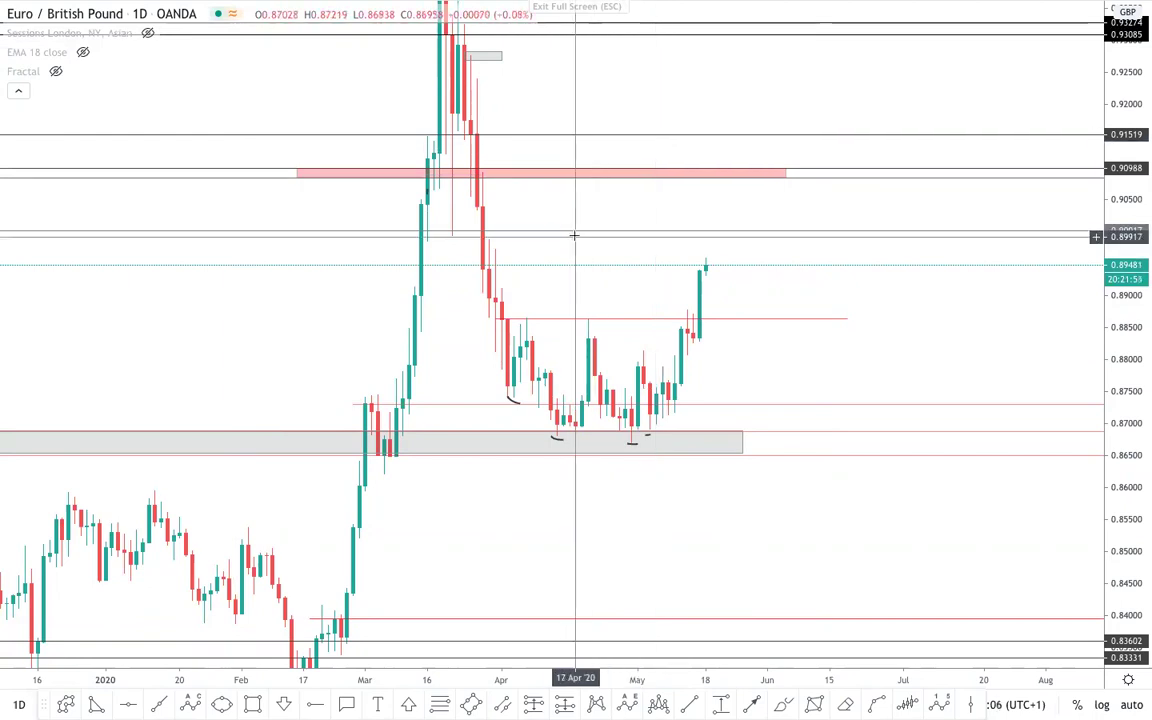
pyautogui.scroll(2, 1021, 318)
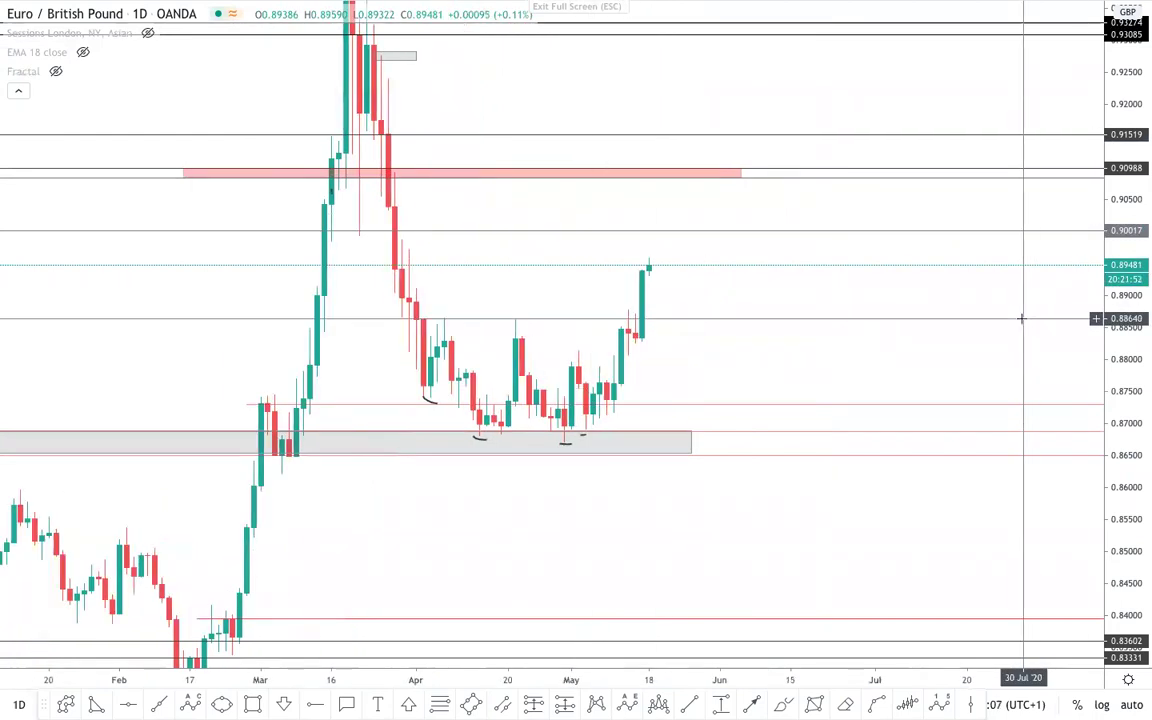
pyautogui.scroll(1, 826, 300)
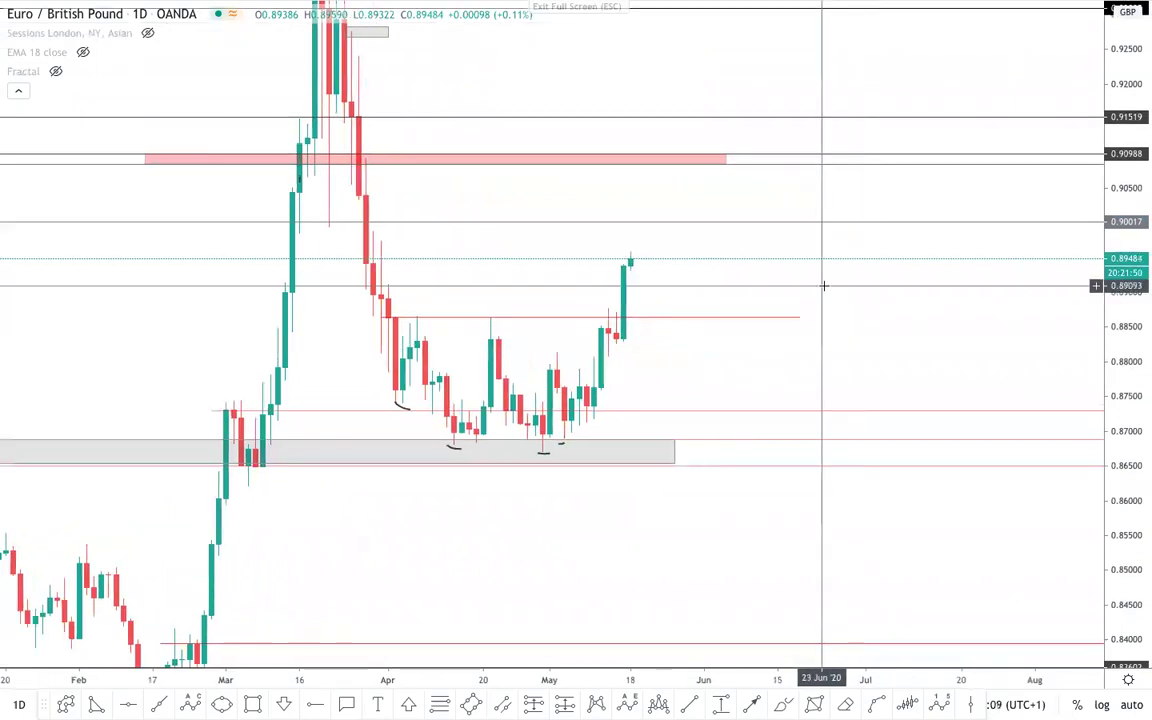
pyautogui.moveTo(824, 286); pyautogui.dragTo(915, 293)
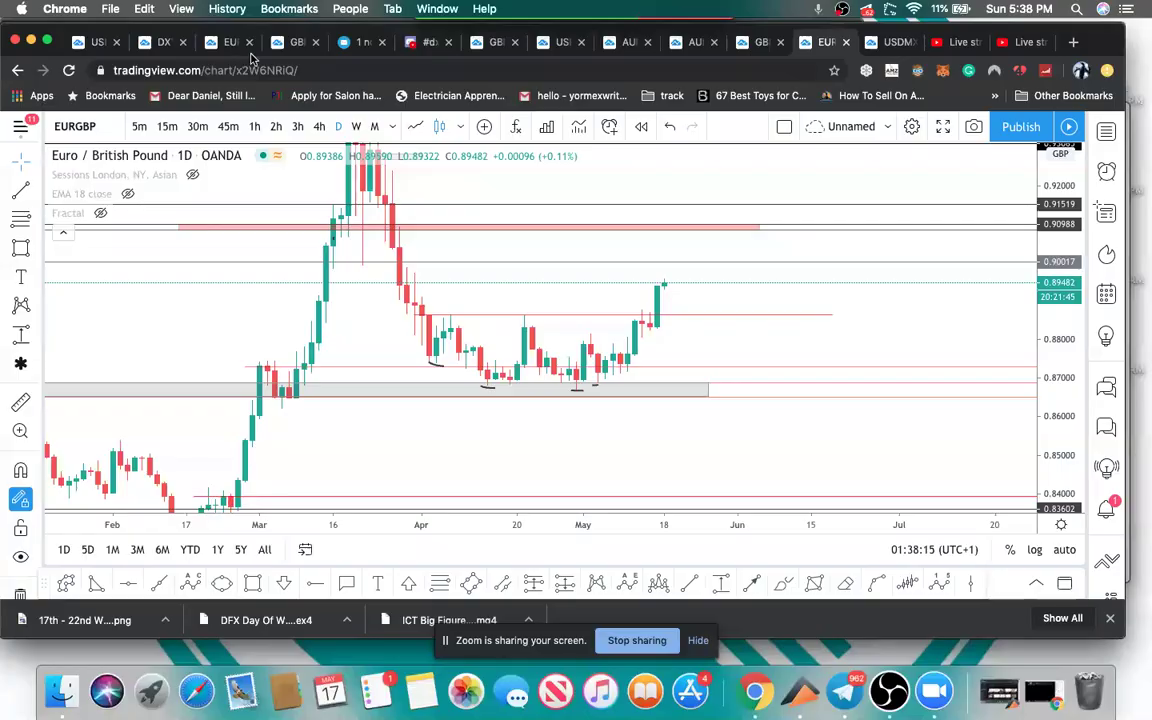
# - Compare the 4-hour EUR/USD and GBP/USD charts and return to the daily EUR/GBP chart in full screen
pyautogui.click(240, 43)
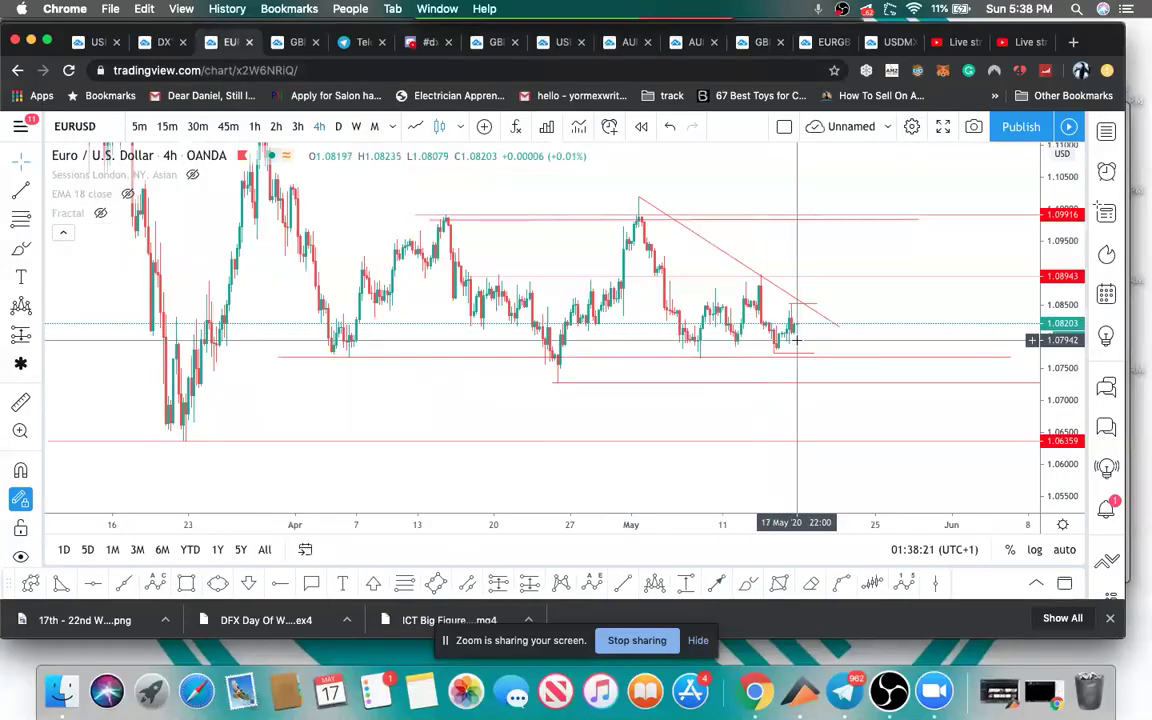
pyautogui.click(292, 42)
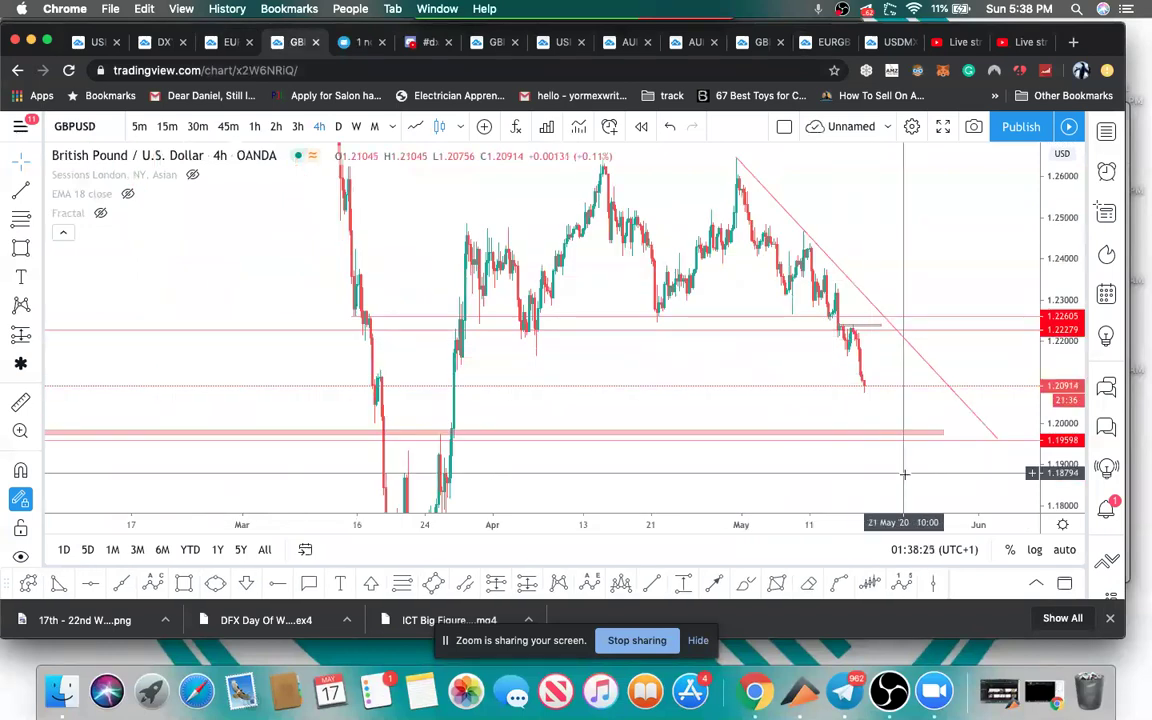
pyautogui.click(826, 42)
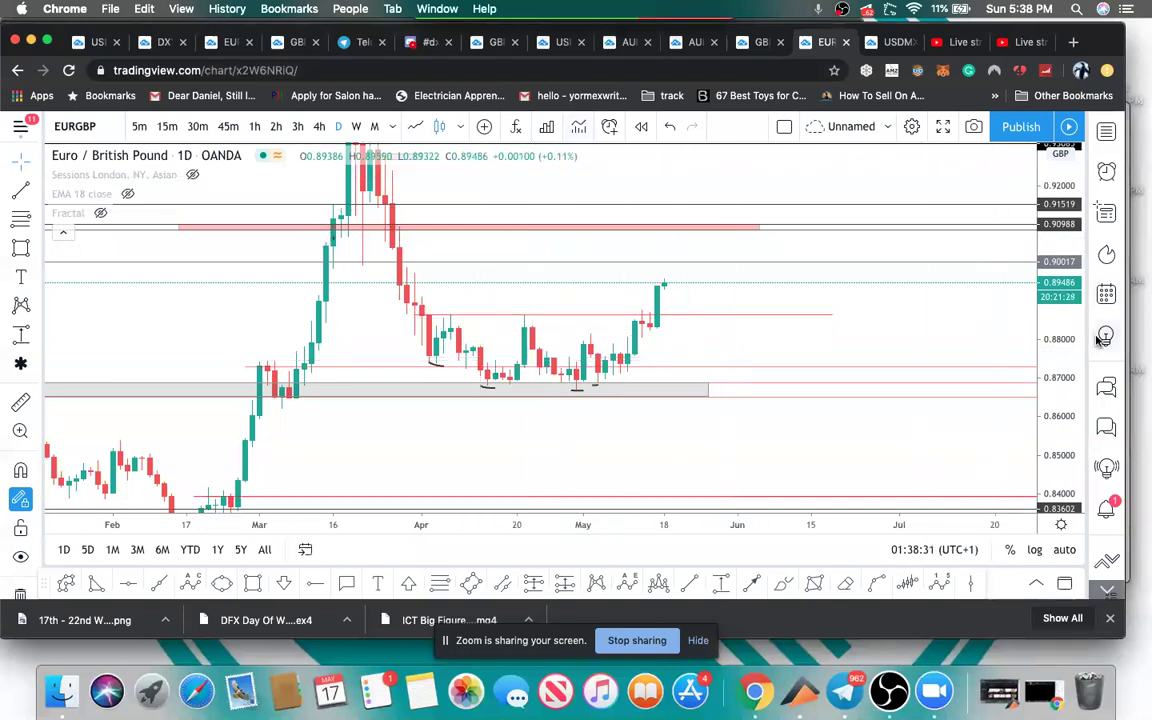
pyautogui.moveTo(1071, 365); pyautogui.dragTo(1063, 300)
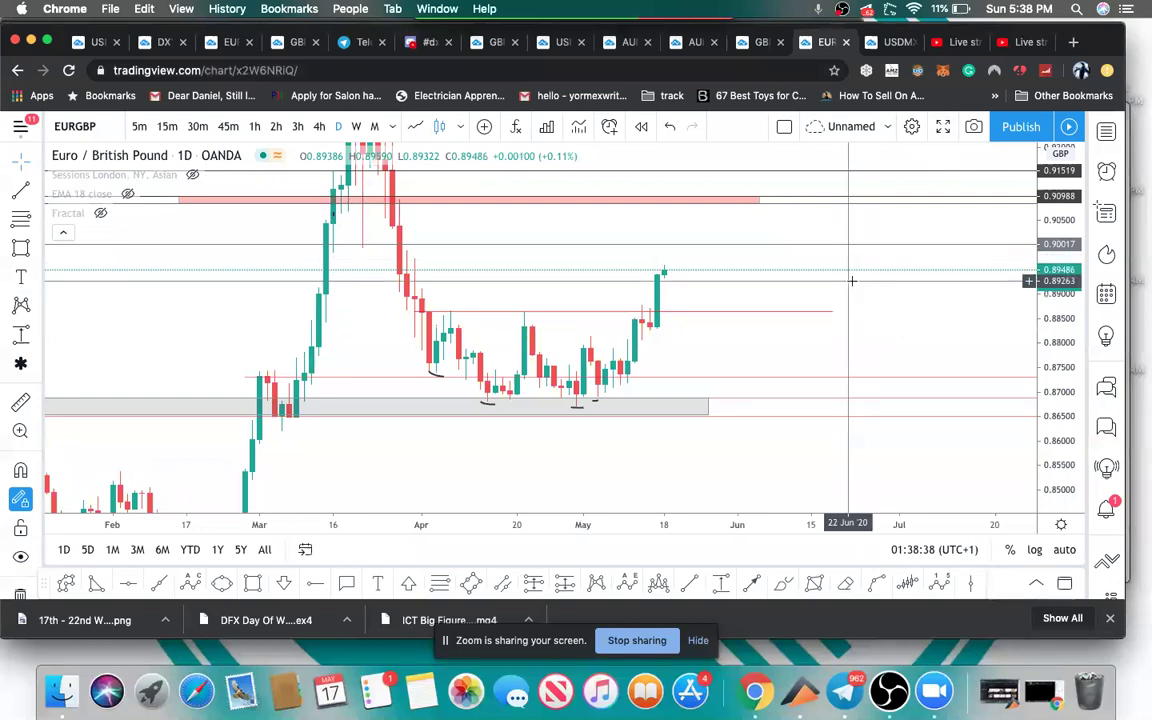
pyautogui.click(942, 131)
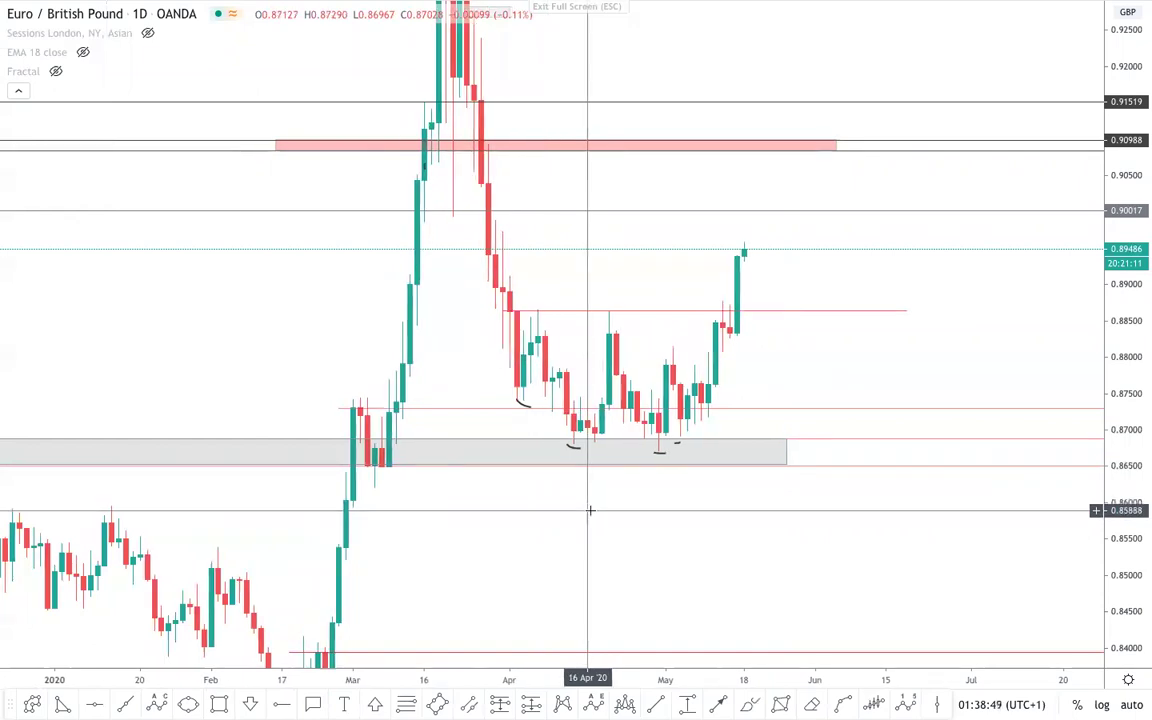
# - Draw a rectangle over the EUR/GBP consolidation from 6 April 2020, between the red line near 0.8865 and the grey zone's upper edge
pyautogui.scroll(1, 590, 510)
pyautogui.click(219, 705)
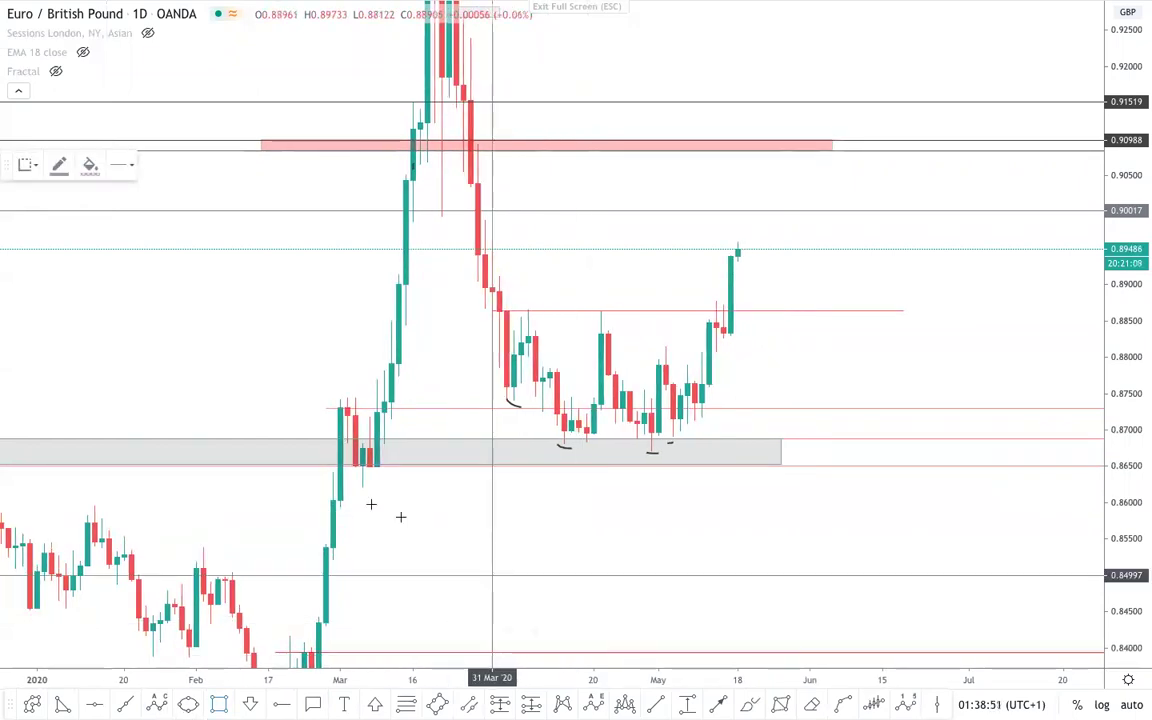
pyautogui.click(520, 307)
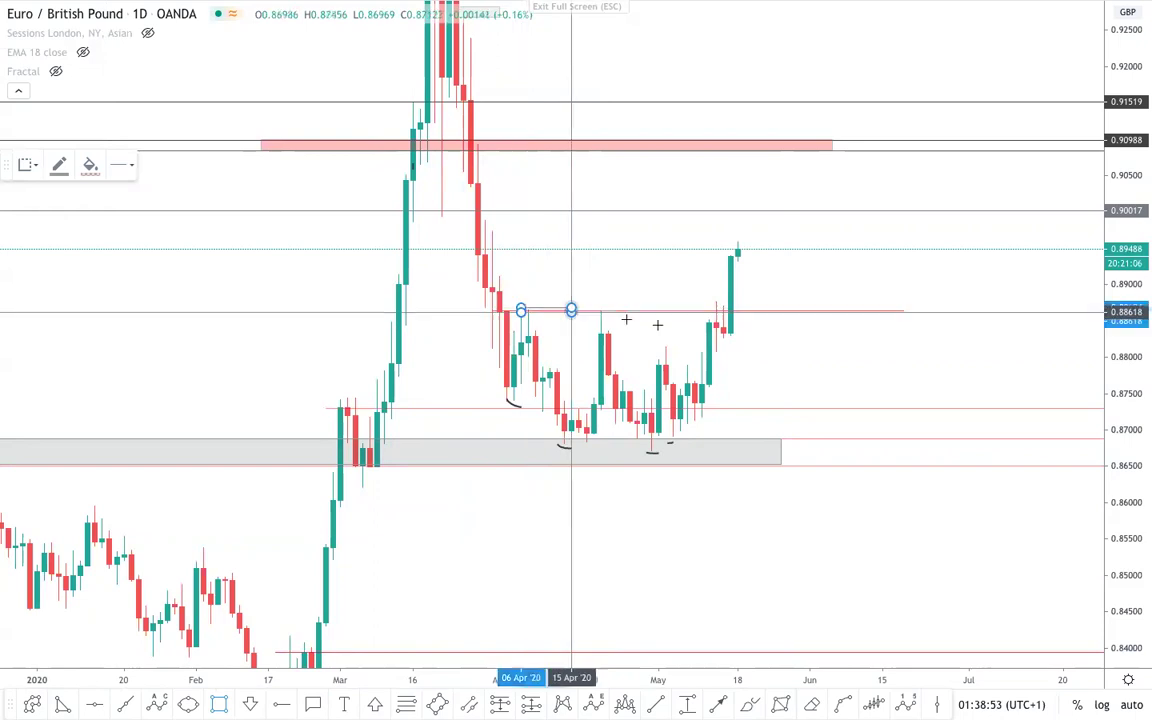
pyautogui.click(817, 440)
pyautogui.moveTo(1113, 560); pyautogui.dragTo(303, 397)
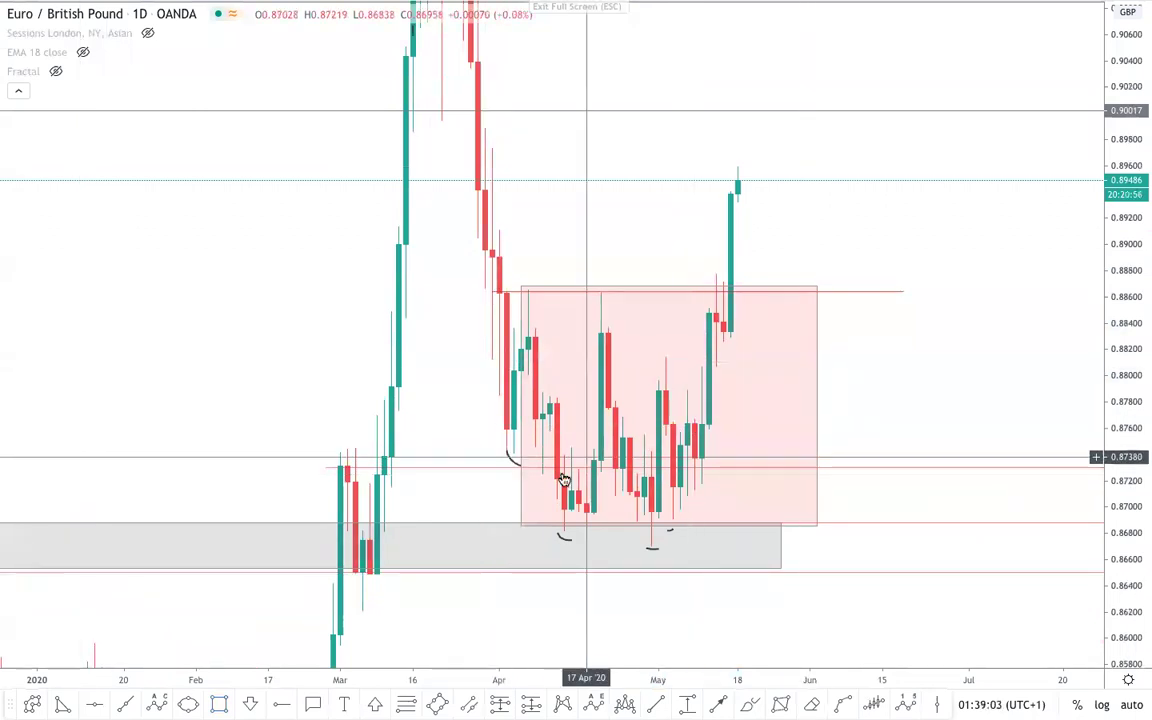
# - Shrink the rectangle to the small early-May base below the breakout candle, spanning about 0.8726 to 0.8763 and extending into June
pyautogui.click(520, 290)
pyautogui.moveTo(520, 290); pyautogui.dragTo(687, 424)
pyautogui.click(864, 411)
pyautogui.moveTo(817, 529); pyautogui.dragTo(846, 472)
pyautogui.click(897, 369)
pyautogui.moveTo(908, 371); pyautogui.dragTo(843, 389)
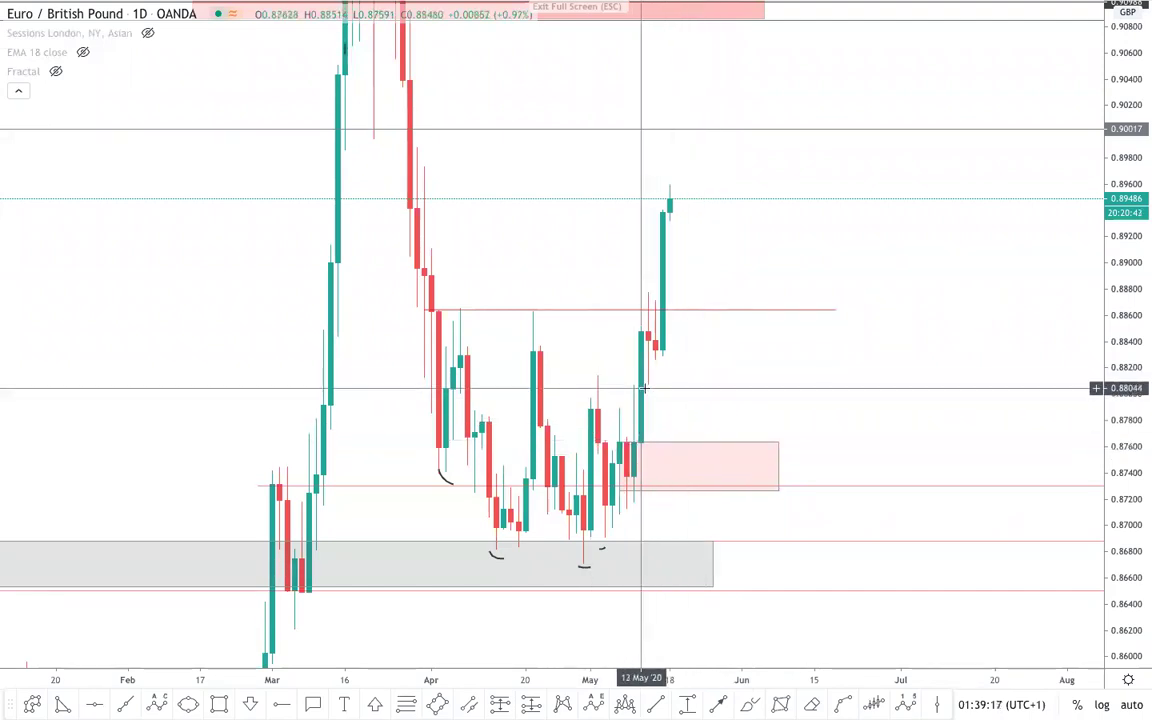
# - Examine the daily EUR/GBP swing highs since 2017 against the 0.90017, 0.90988 and 0.93085 levels and the red resistance zone
pyautogui.scroll(1, 743, 390)
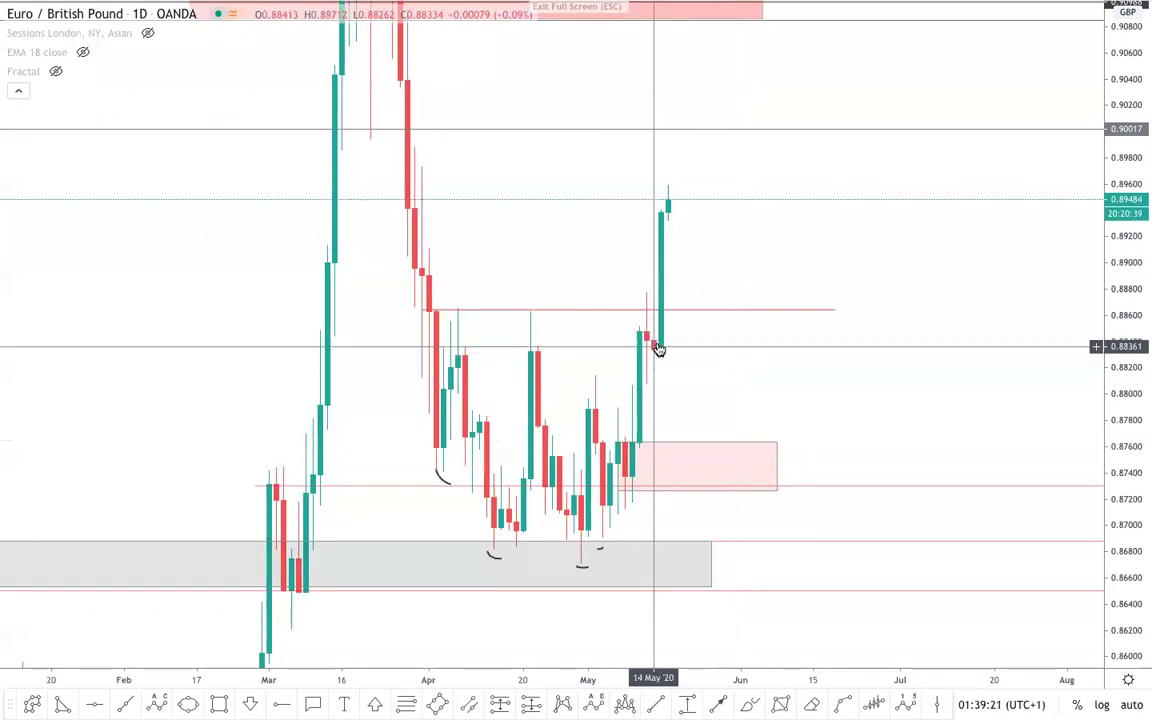
pyautogui.scroll(-3, 772, 373)
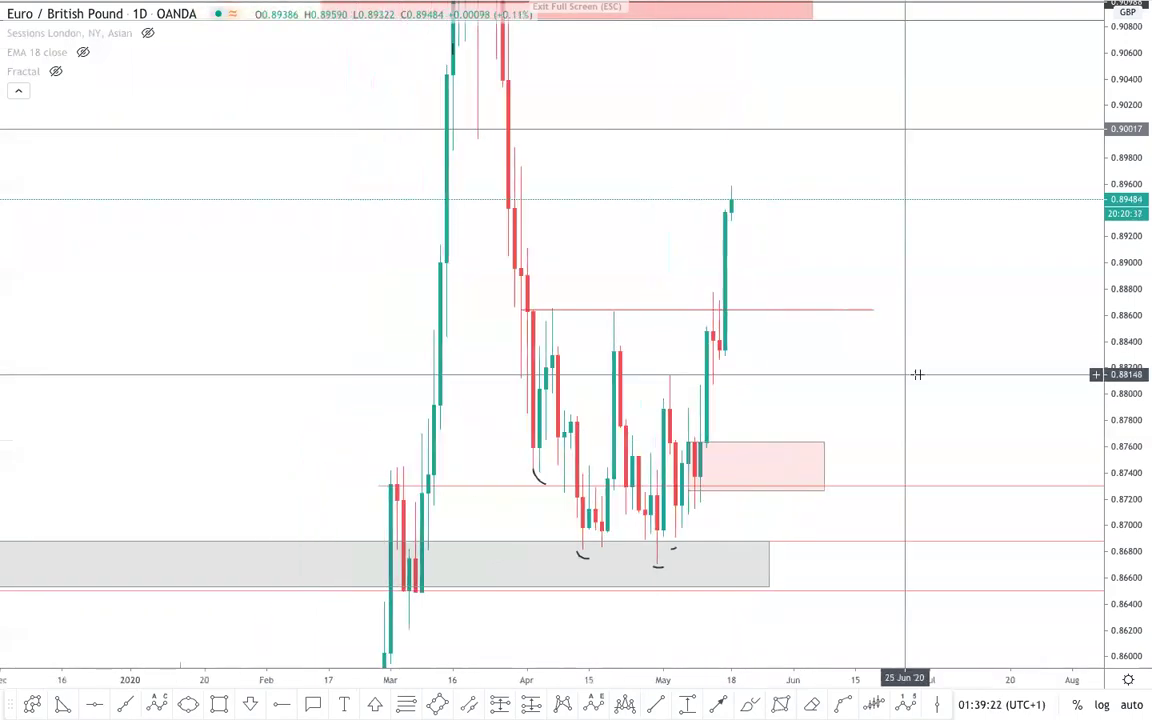
pyautogui.moveTo(1149, 350); pyautogui.dragTo(1125, 505)
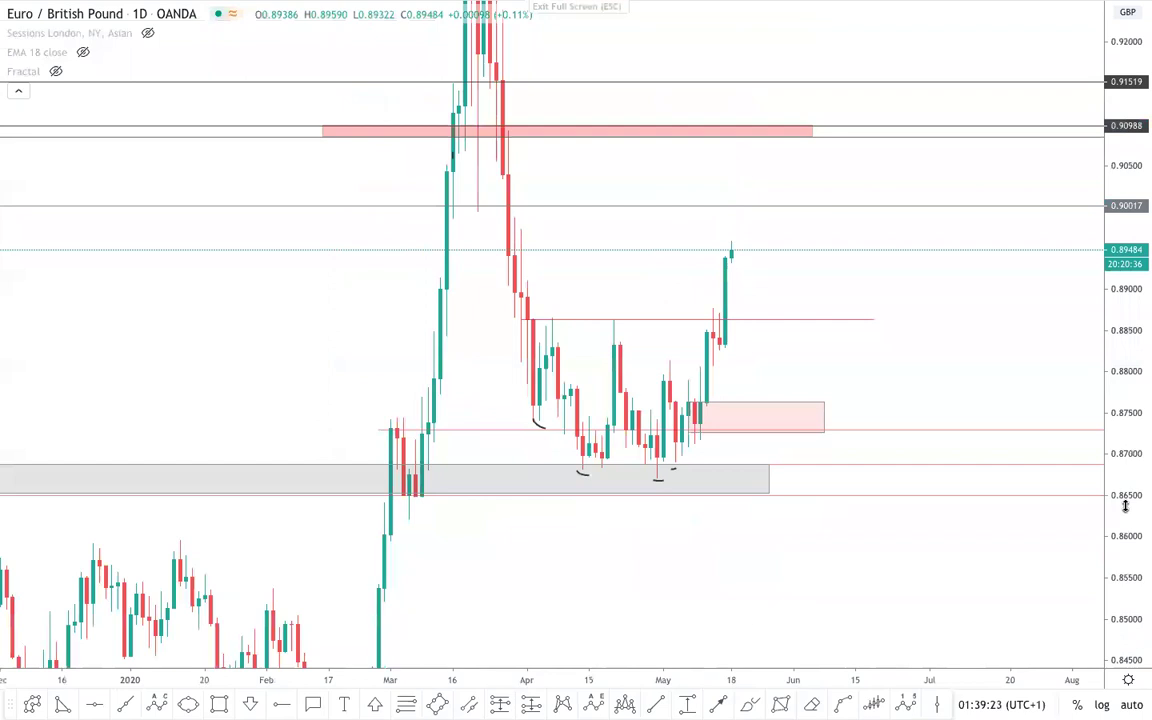
pyautogui.moveTo(998, 363); pyautogui.dragTo(995, 432)
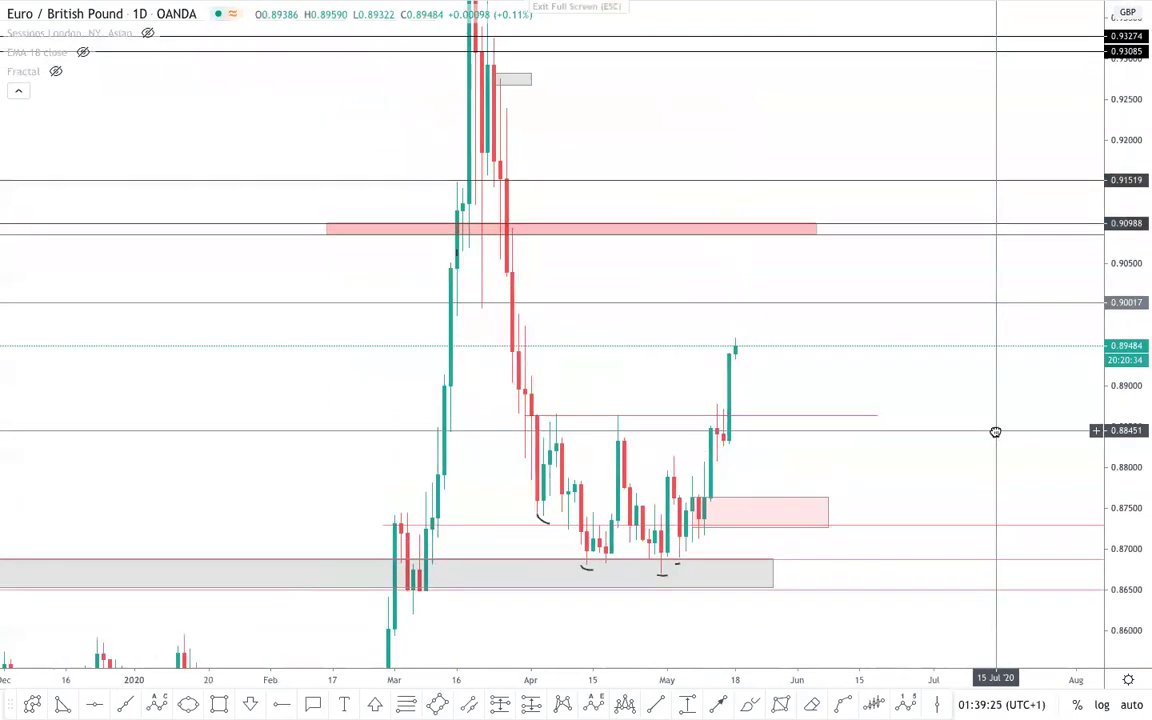
pyautogui.scroll(-5, 995, 432)
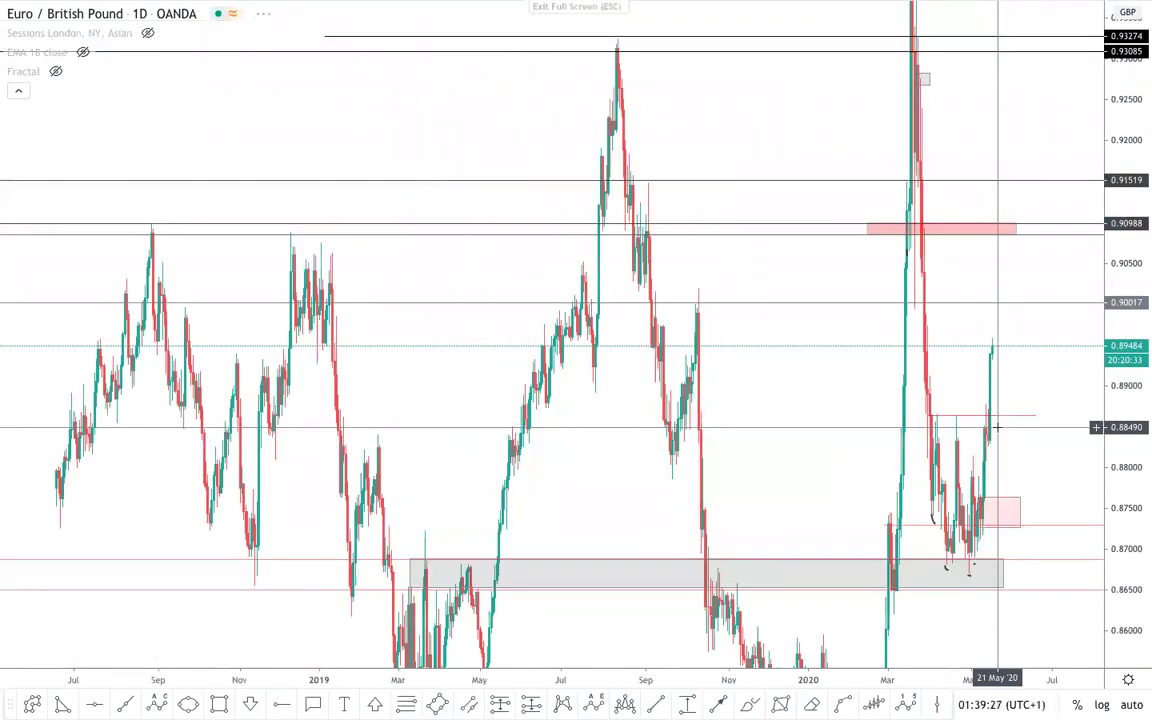
pyautogui.scroll(-3, 997, 427)
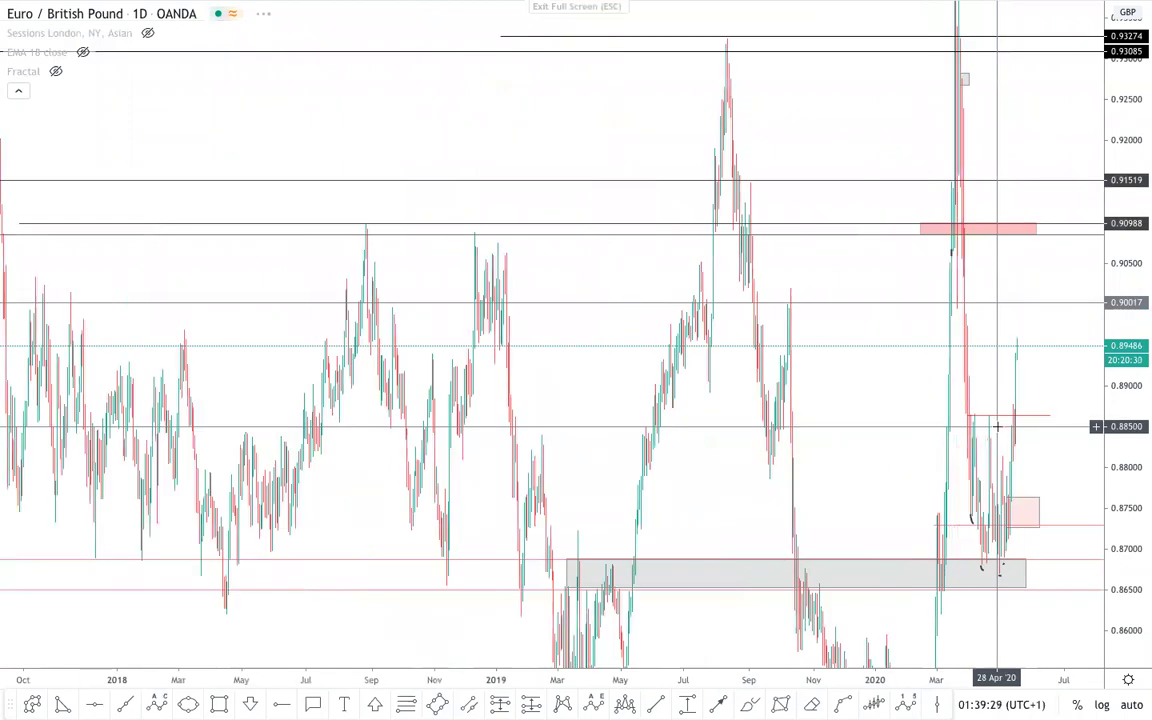
pyautogui.scroll(-2, 997, 427)
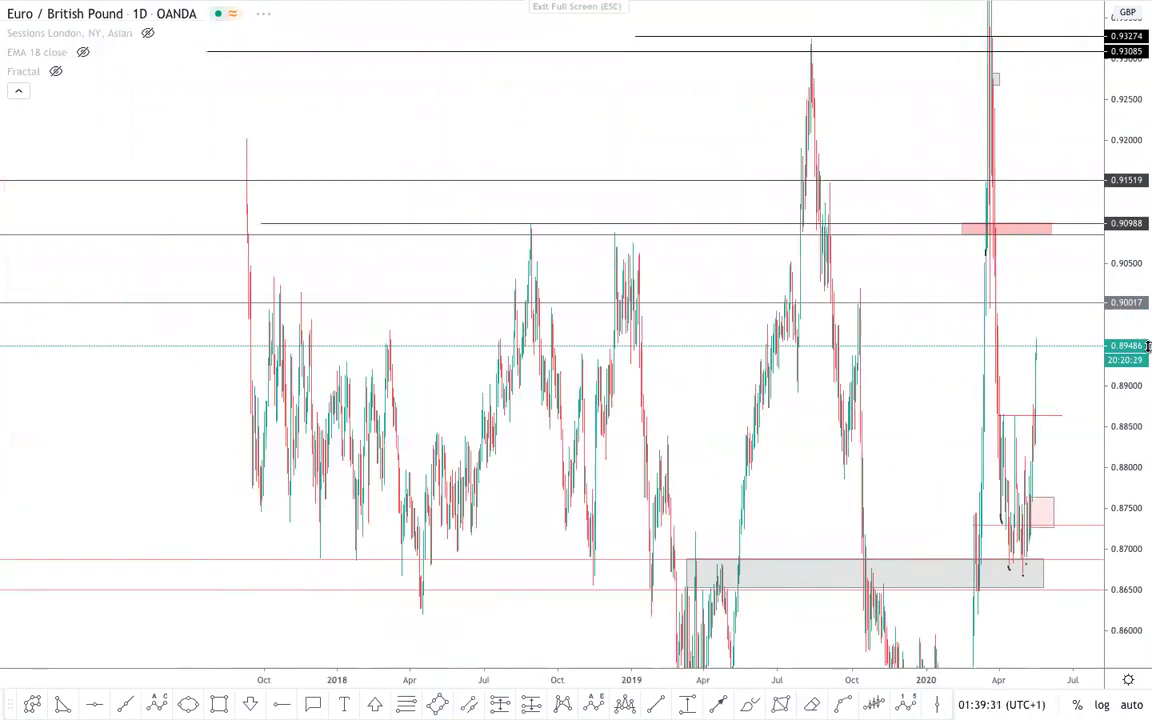
pyautogui.moveTo(1148, 346); pyautogui.dragTo(1148, 488)
pyautogui.scroll(1, 629, 198)
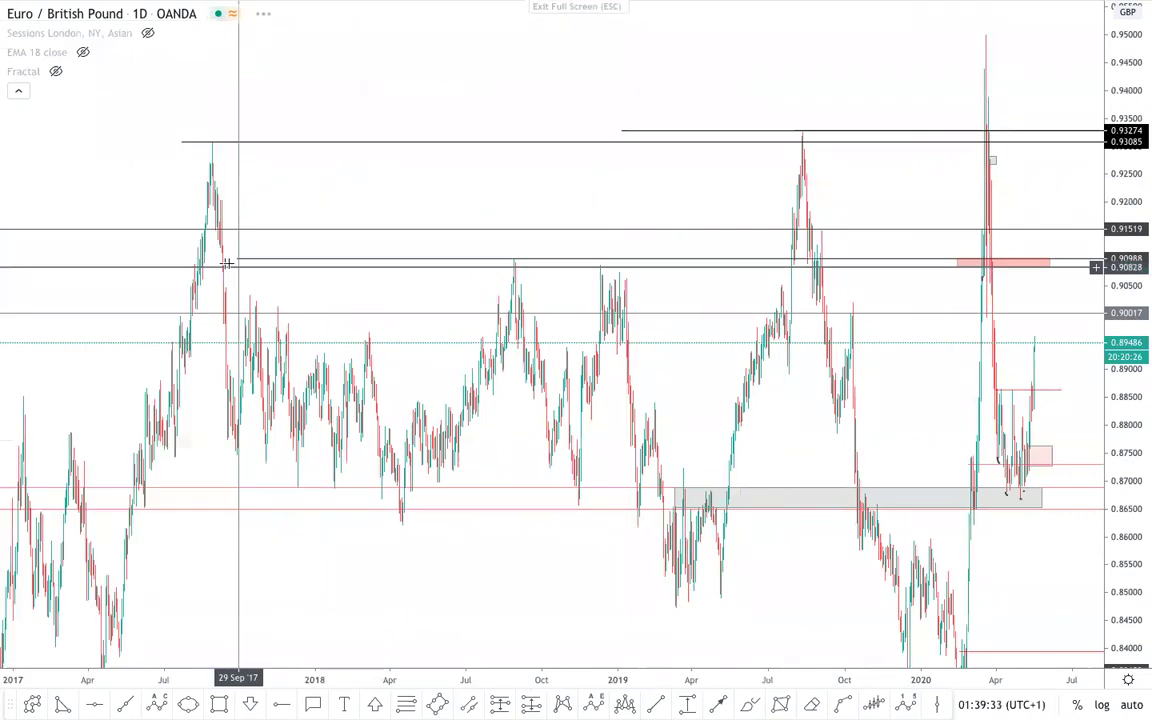
pyautogui.scroll(3, 435, 273)
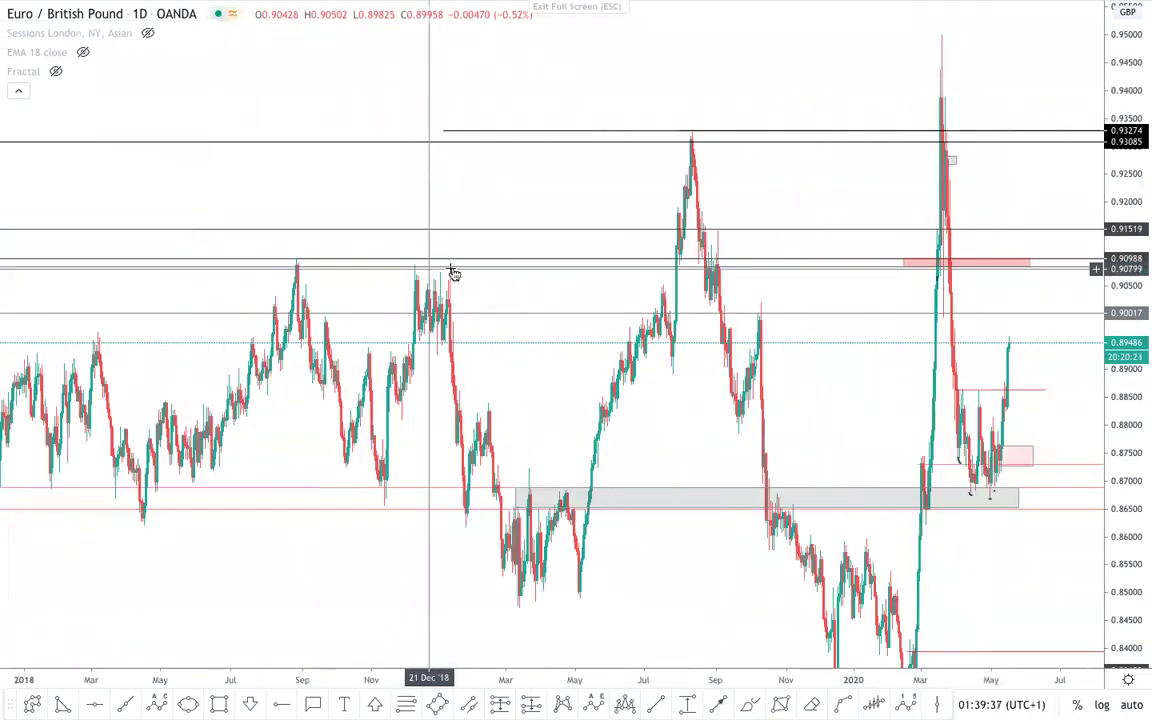
pyautogui.scroll(2, 567, 270)
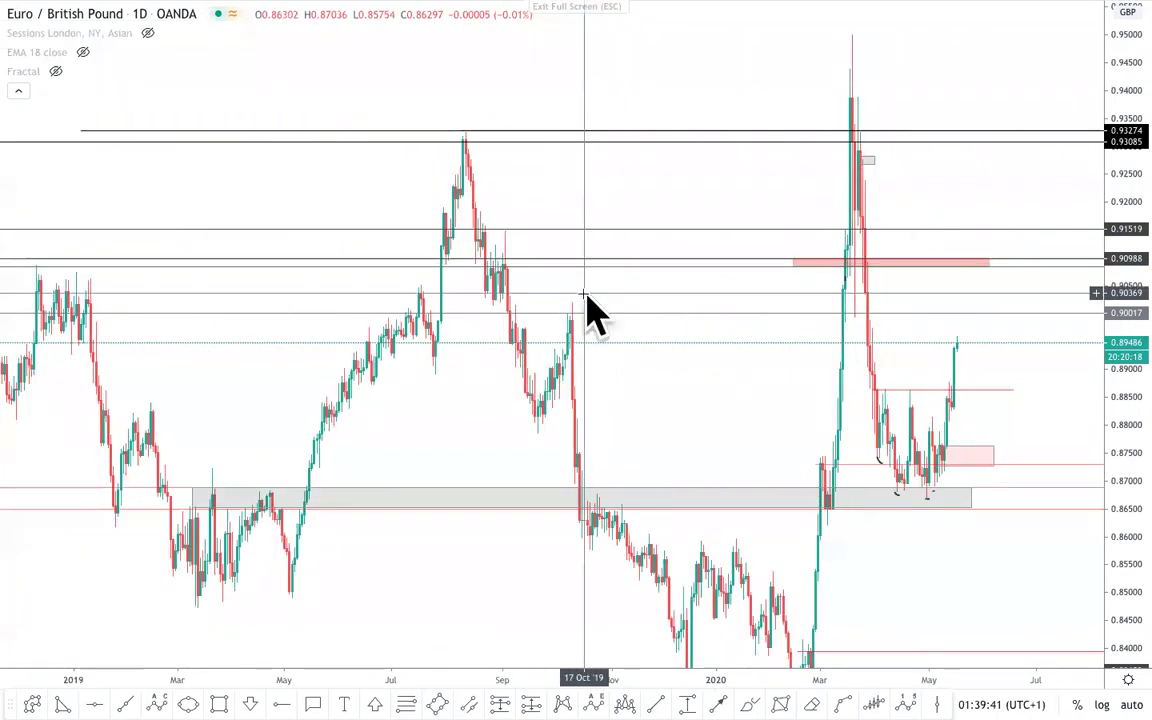
pyautogui.scroll(2, 587, 298)
pyautogui.click(740, 265)
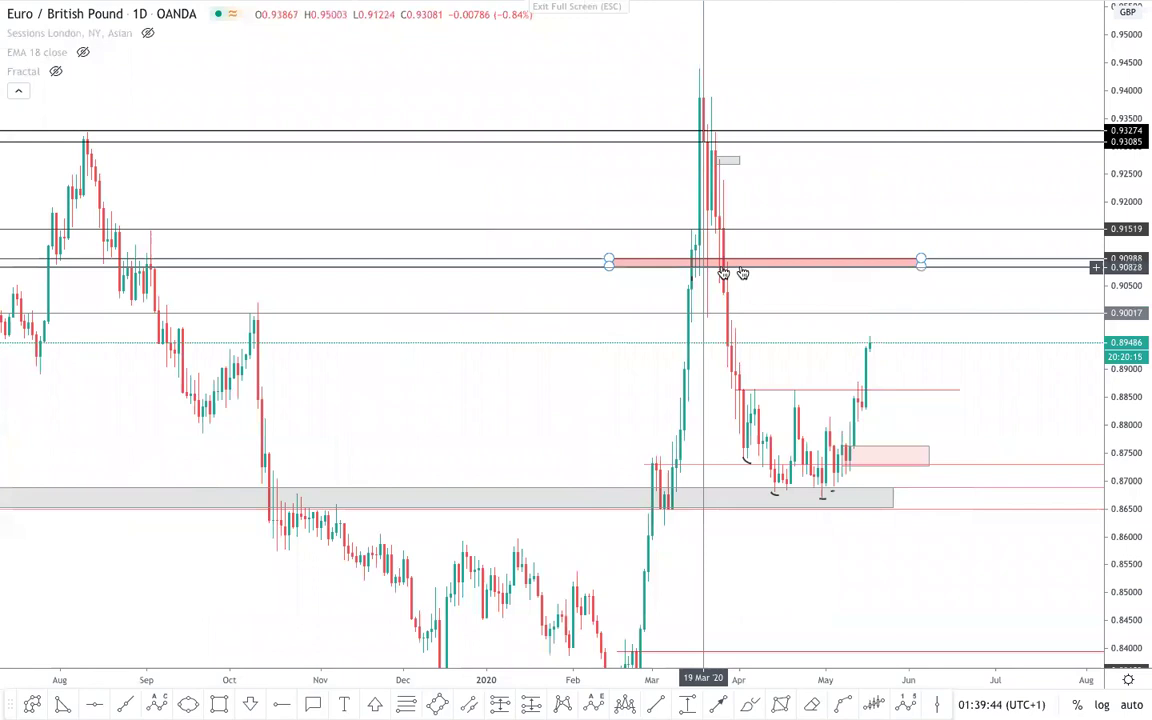
pyautogui.click(856, 274)
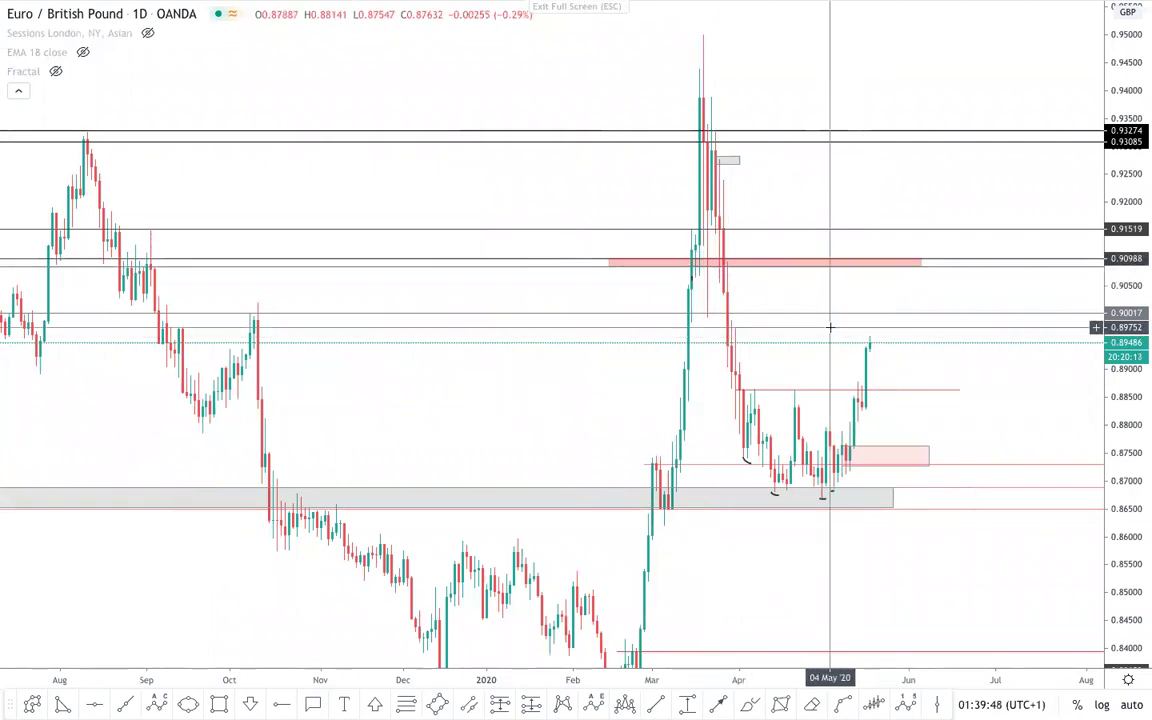
# - Compare the EUR/GBP highs and lows since 2016 with the marked levels and return to the 2020 swing from March to May
pyautogui.scroll(-2, 566, 405)
pyautogui.scroll(-2, 612, 397)
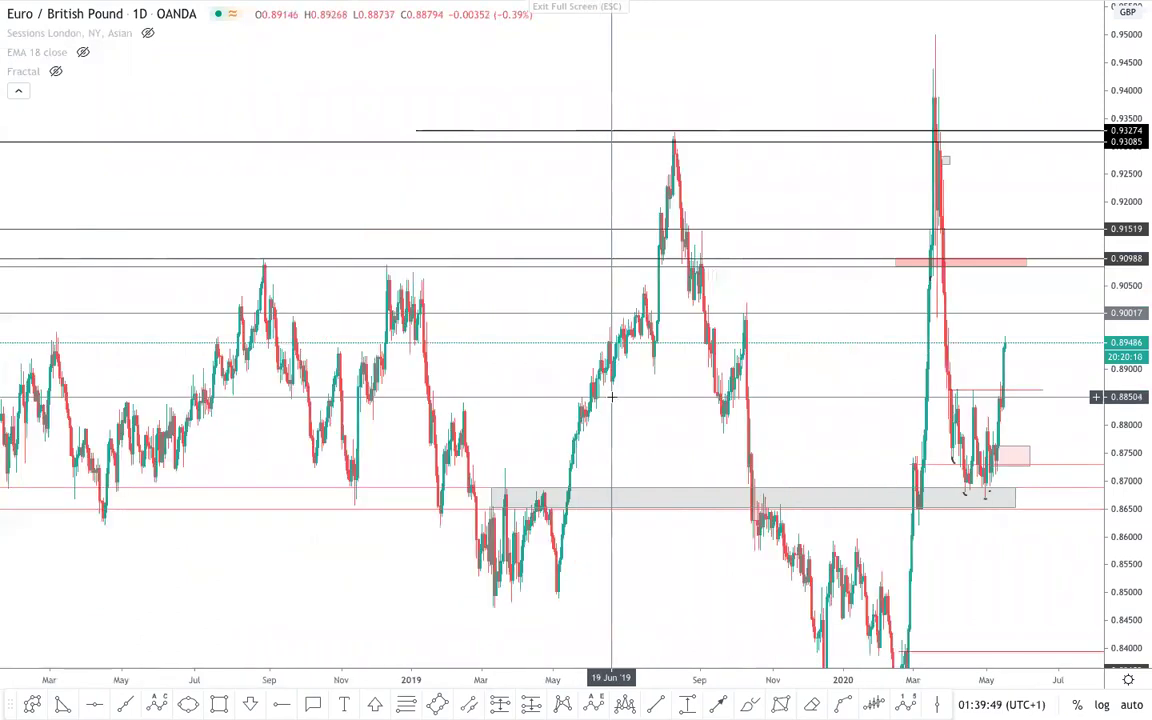
pyautogui.scroll(-1, 612, 397)
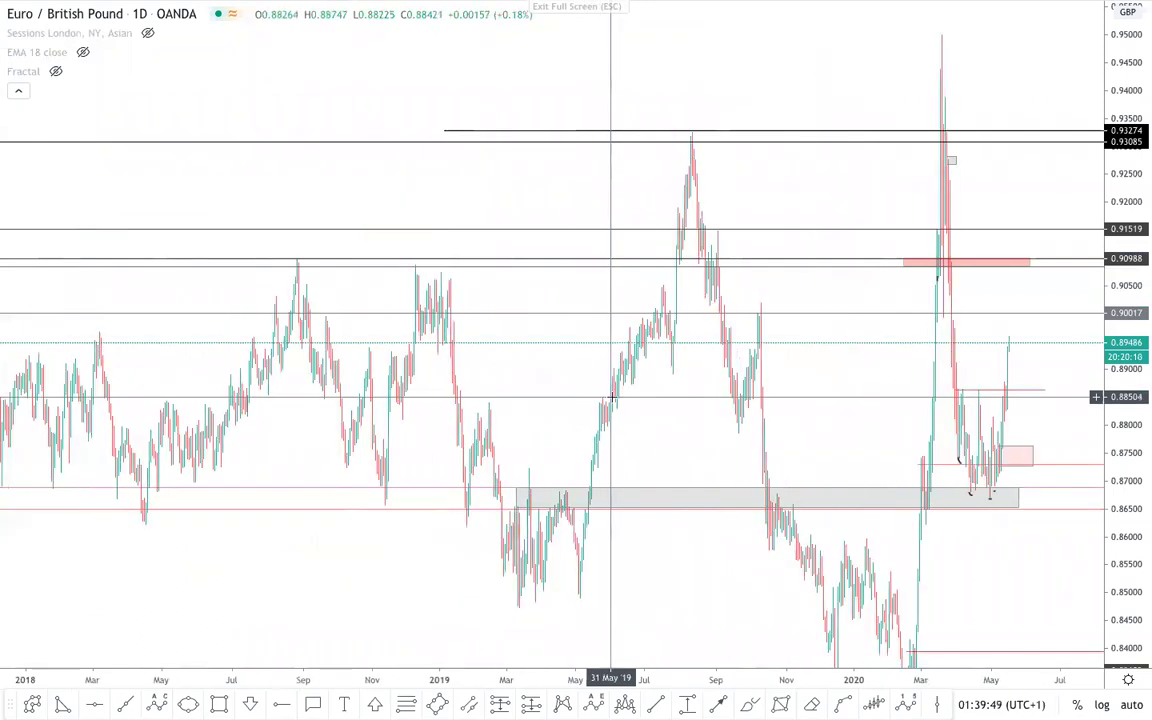
pyautogui.scroll(-3, 612, 397)
pyautogui.scroll(1, 873, 390)
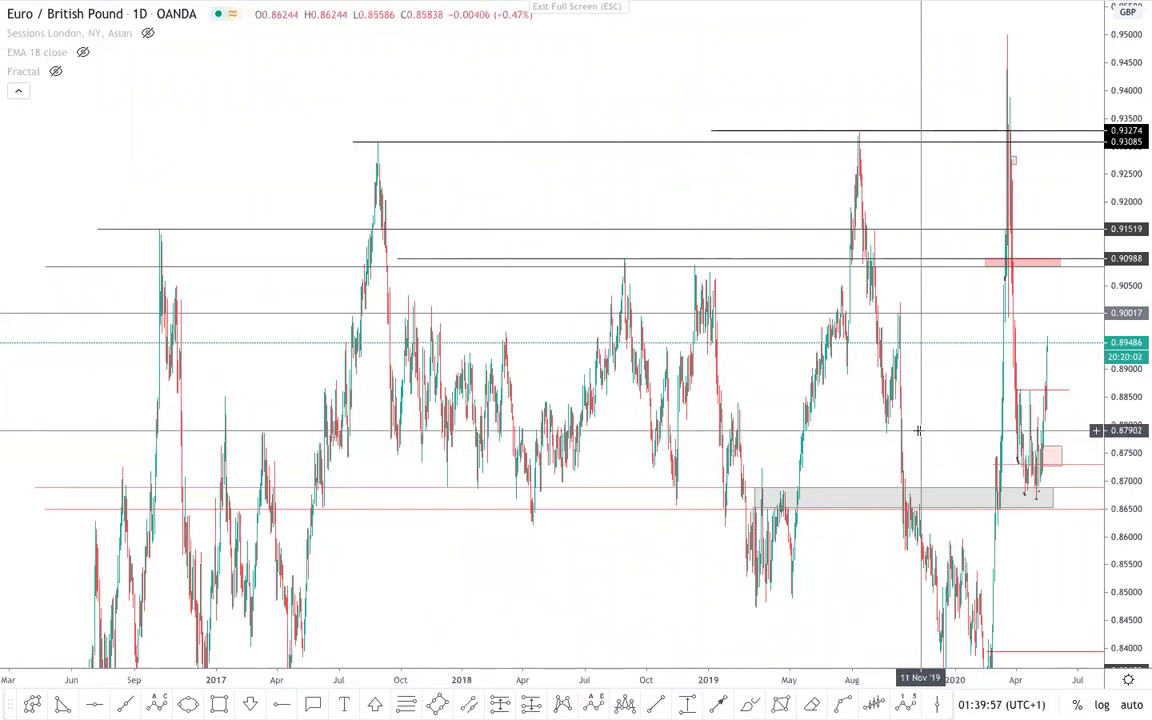
pyautogui.scroll(2, 916, 428)
pyautogui.scroll(2, 914, 428)
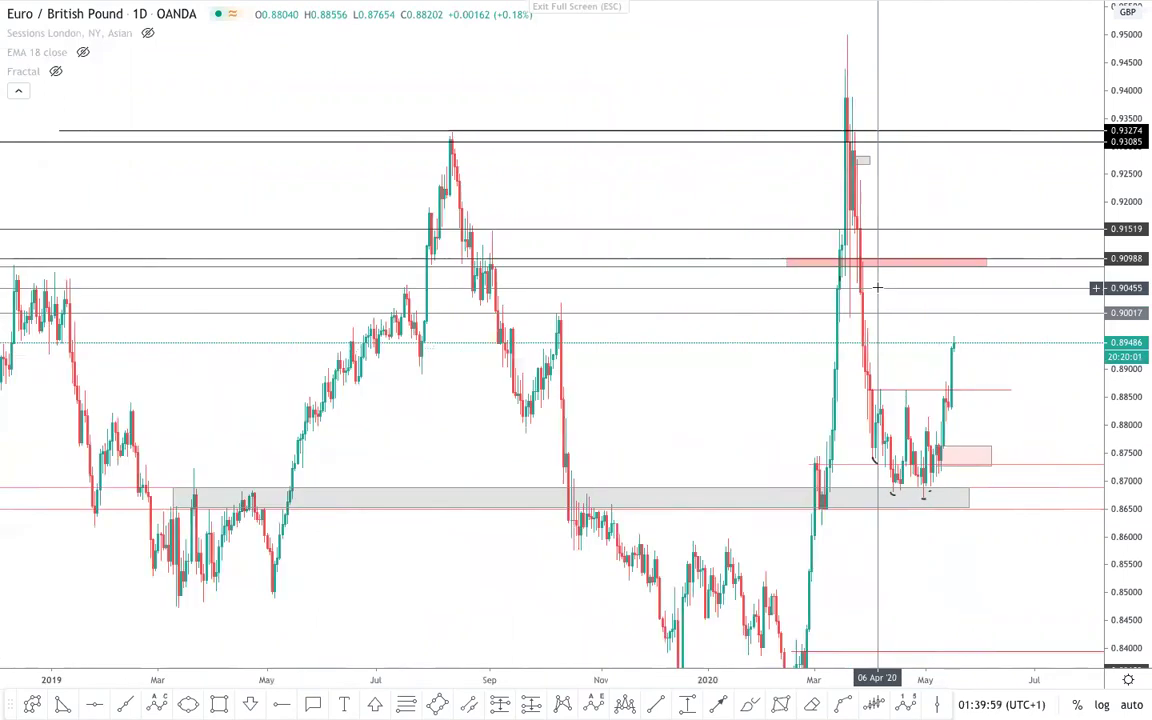
pyautogui.scroll(2, 877, 287)
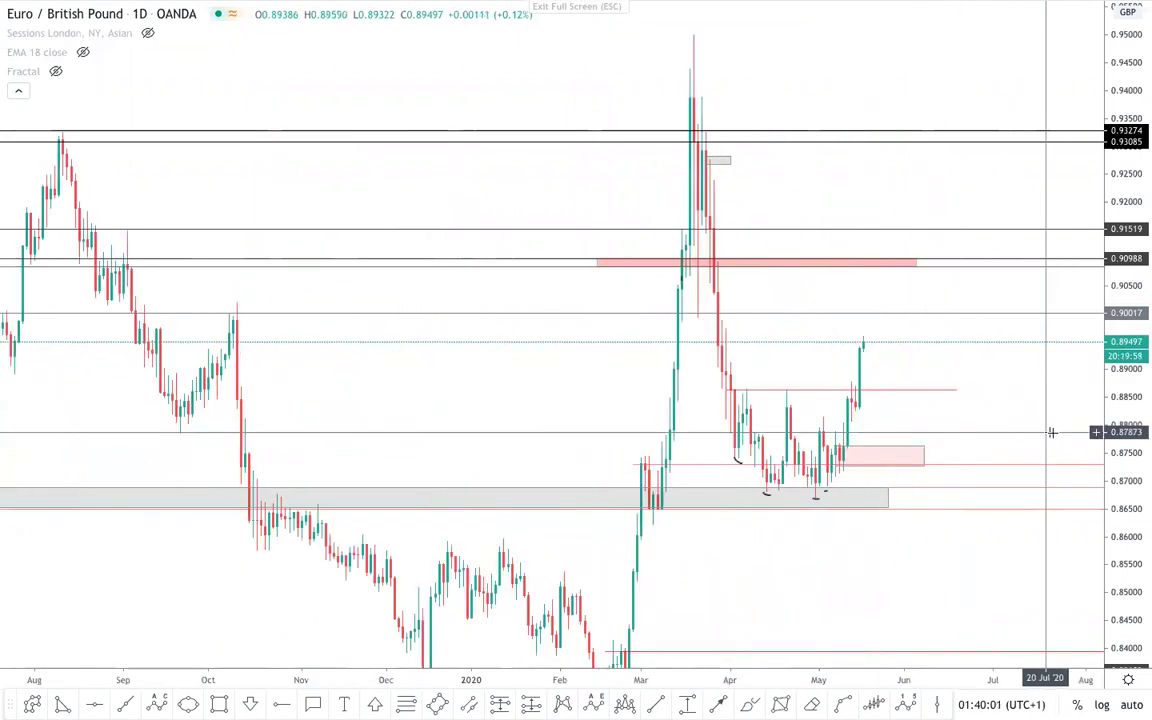
pyautogui.scroll(1, 1120, 450)
pyautogui.scroll(2, 1048, 442)
pyautogui.moveTo(1000, 422); pyautogui.dragTo(964, 430)
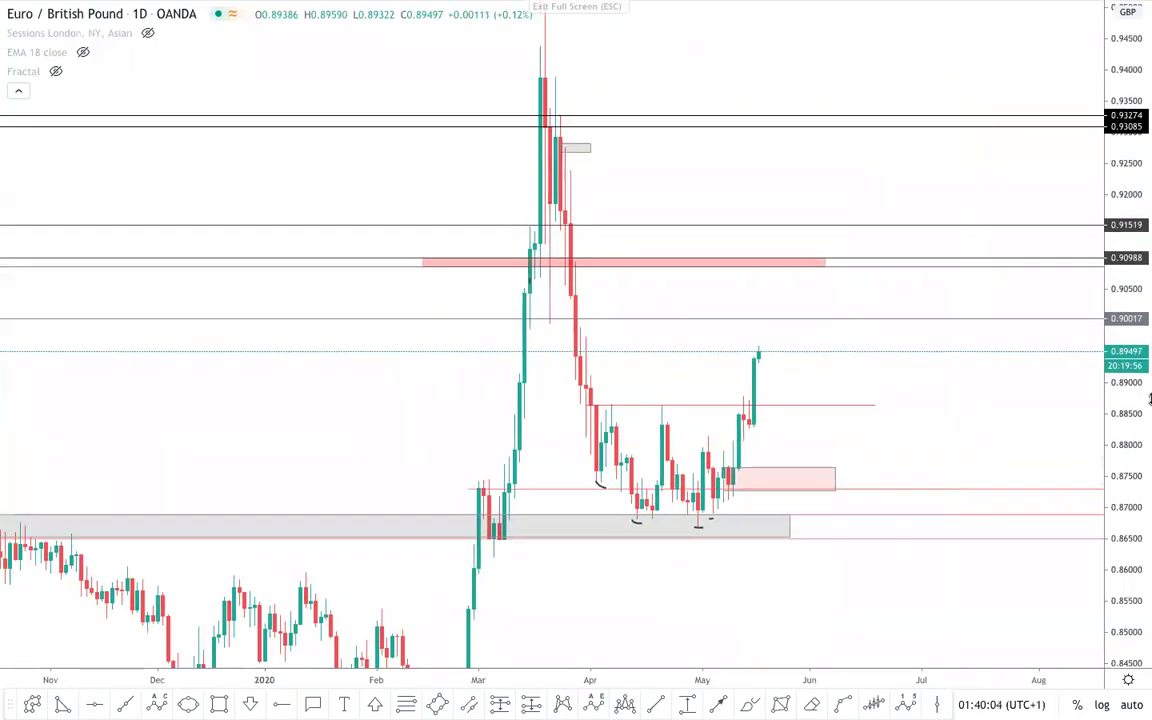
pyautogui.doubleClick(1122, 490)
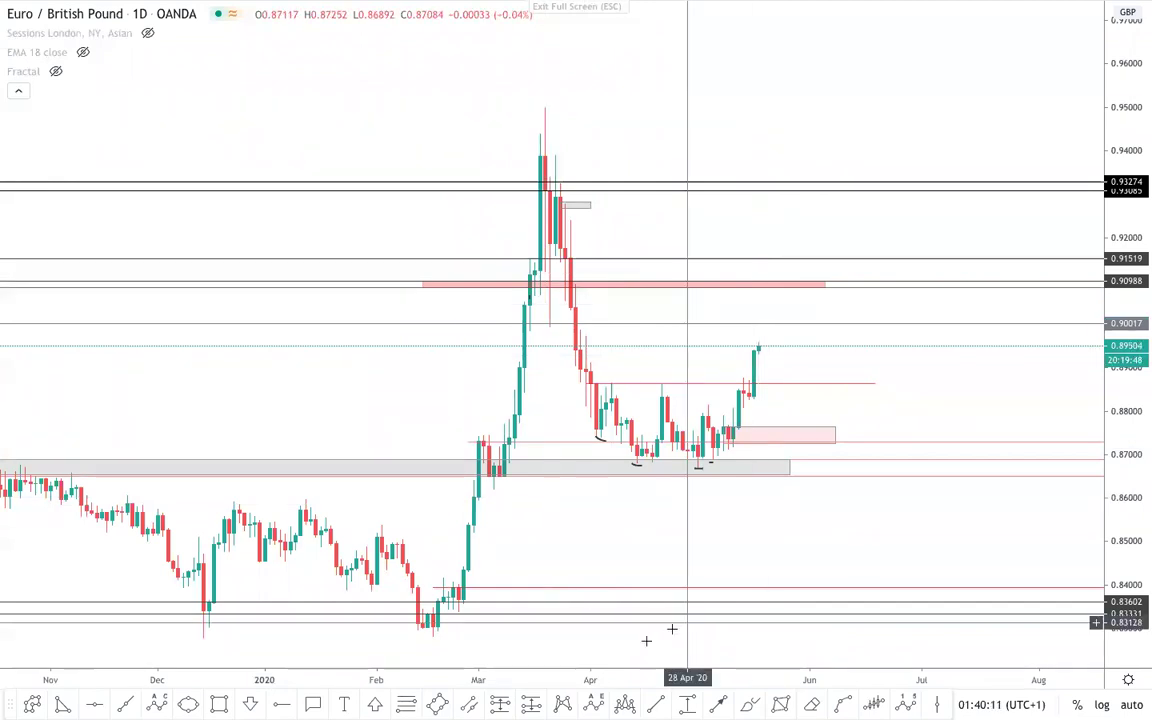
# - Draw a Fibonacci retracement from the March 2020 high at 0.94977 to the 0.86721 low, extending the levels to 30 June
pyautogui.click(405, 704)
pyautogui.click(540, 108)
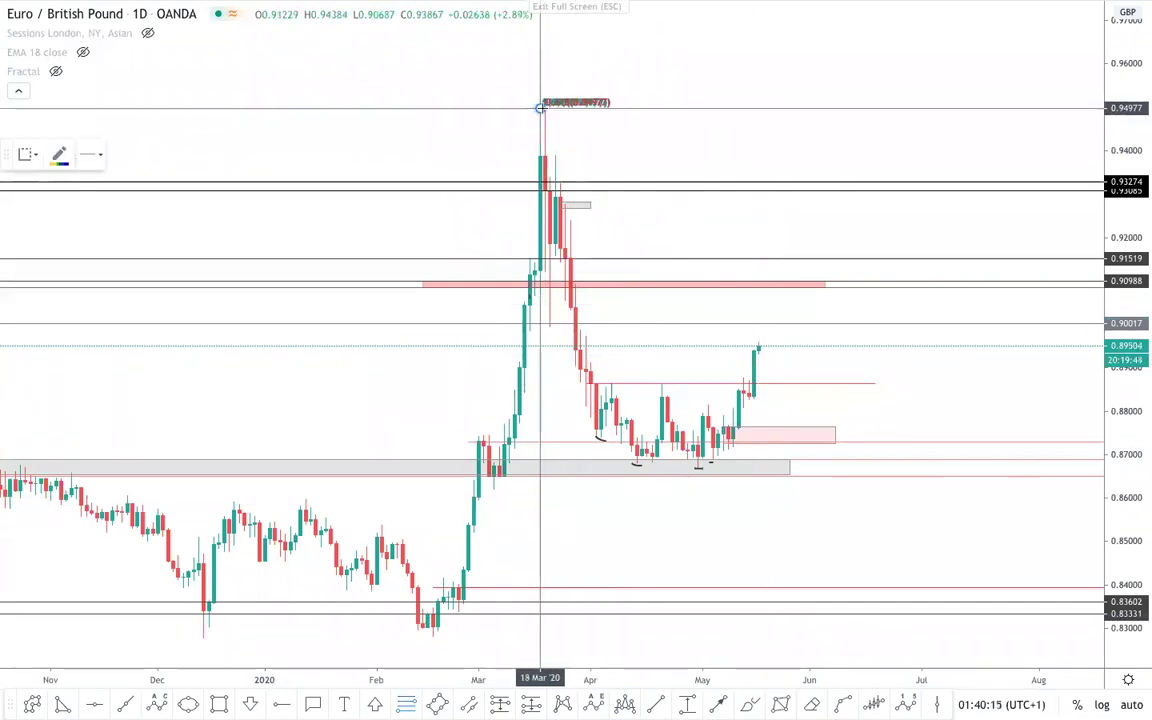
pyautogui.moveTo(540, 108)
pyautogui.mouseDown()
pyautogui.moveTo(612, 240)
pyautogui.moveTo(836, 514)
pyautogui.moveTo(906, 520)
pyautogui.moveTo(917, 466)
pyautogui.mouseUp()
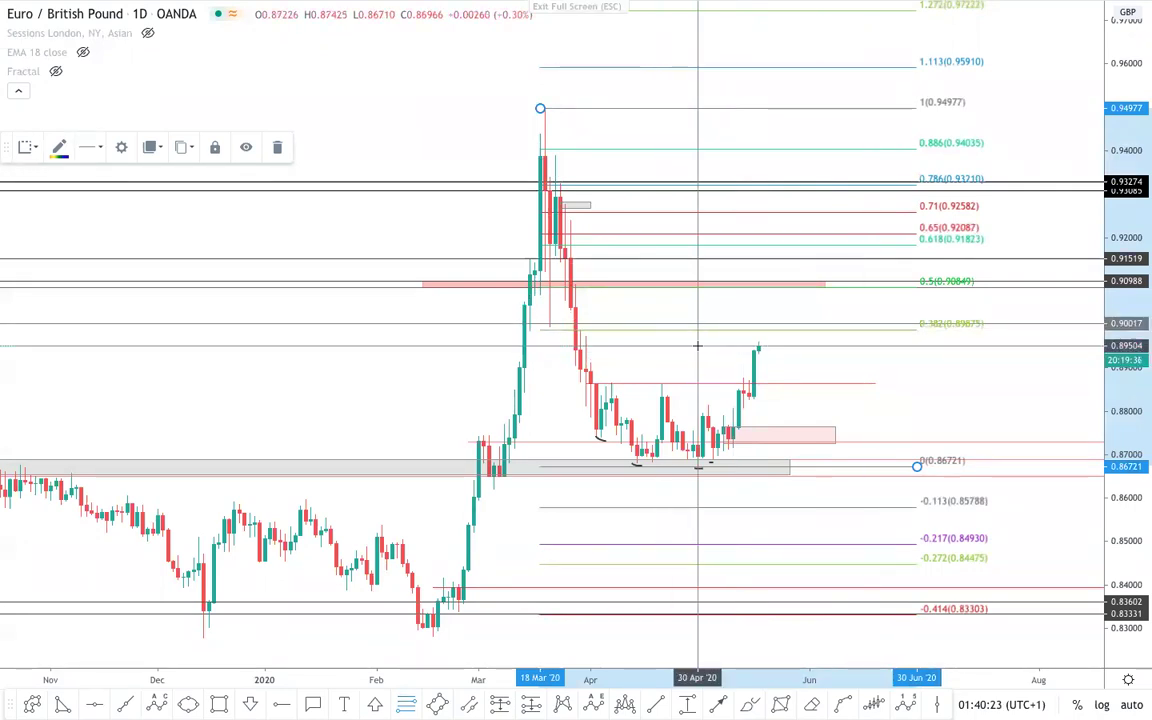
# - Examine the Fibonacci levels against the red resistance zone, the horizontal levels and earlier EUR/GBP swings back to 2018
pyautogui.scroll(-3, 697, 345)
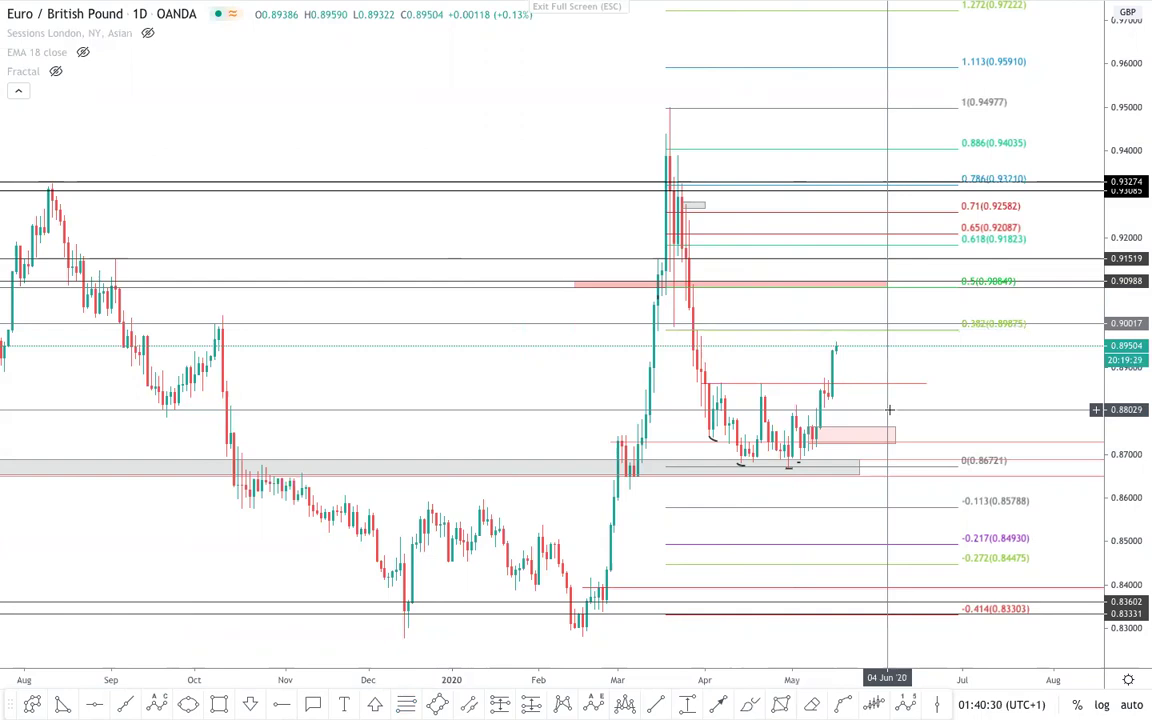
pyautogui.scroll(2, 889, 409)
pyautogui.scroll(-2, 884, 413)
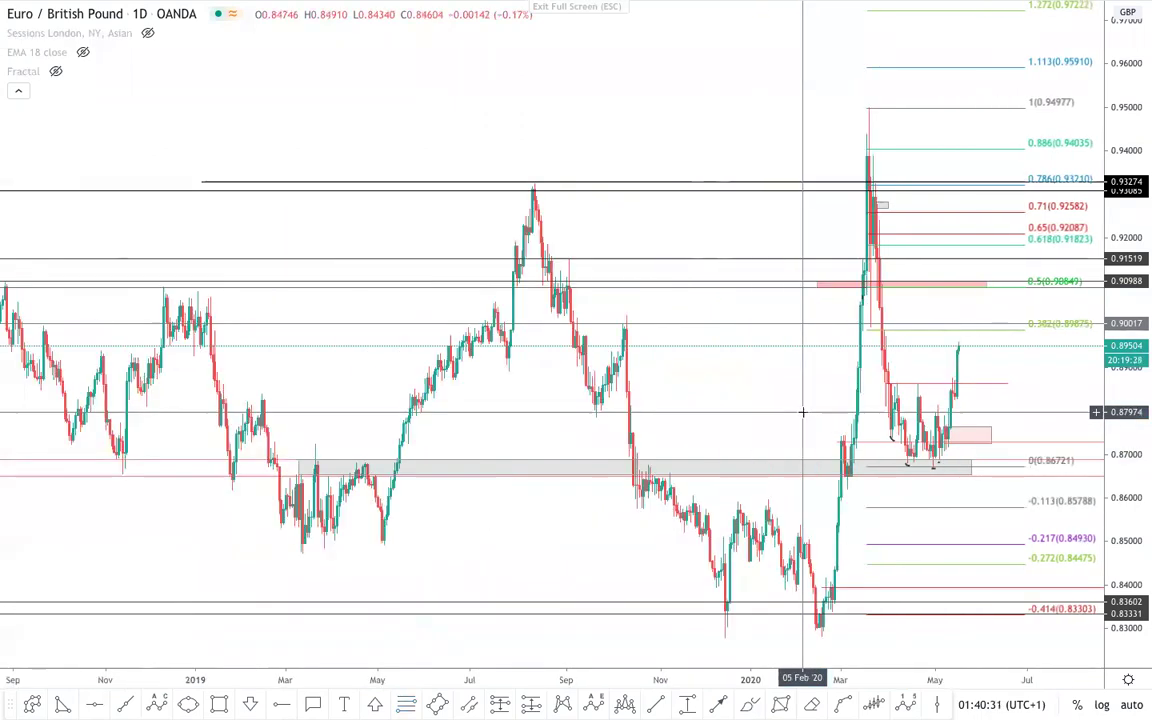
pyautogui.scroll(2, 1114, 346)
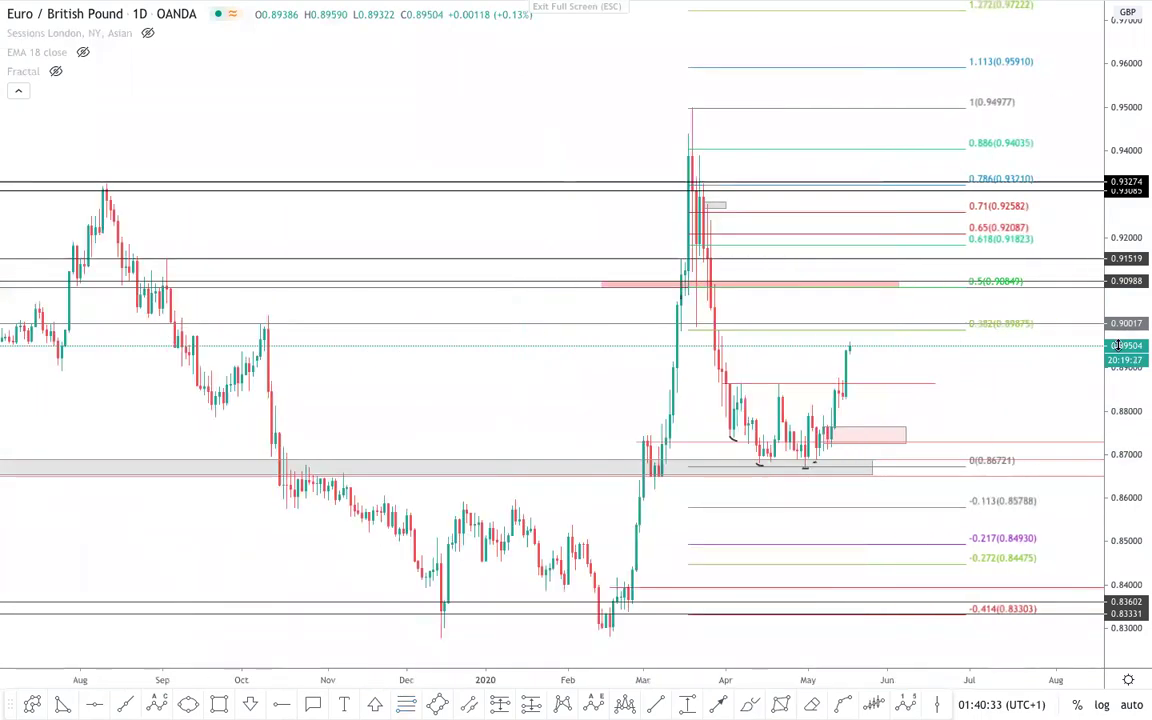
pyautogui.moveTo(1118, 345); pyautogui.dragTo(1118, 298)
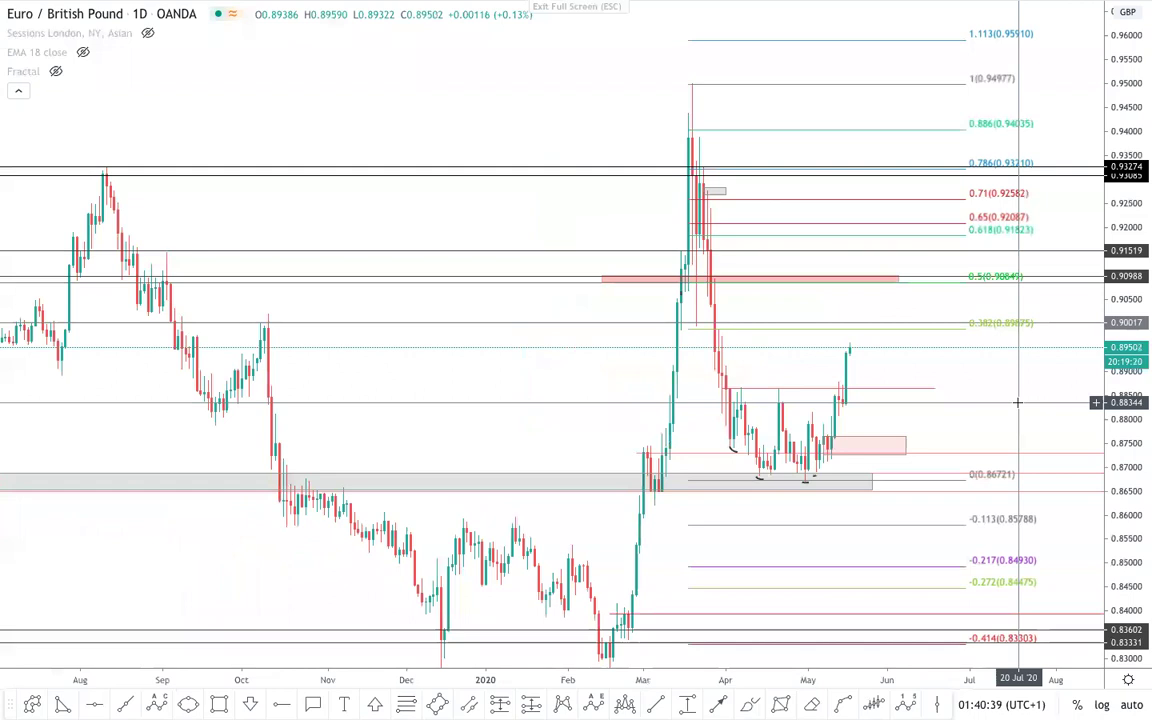
pyautogui.scroll(-3, 1000, 377)
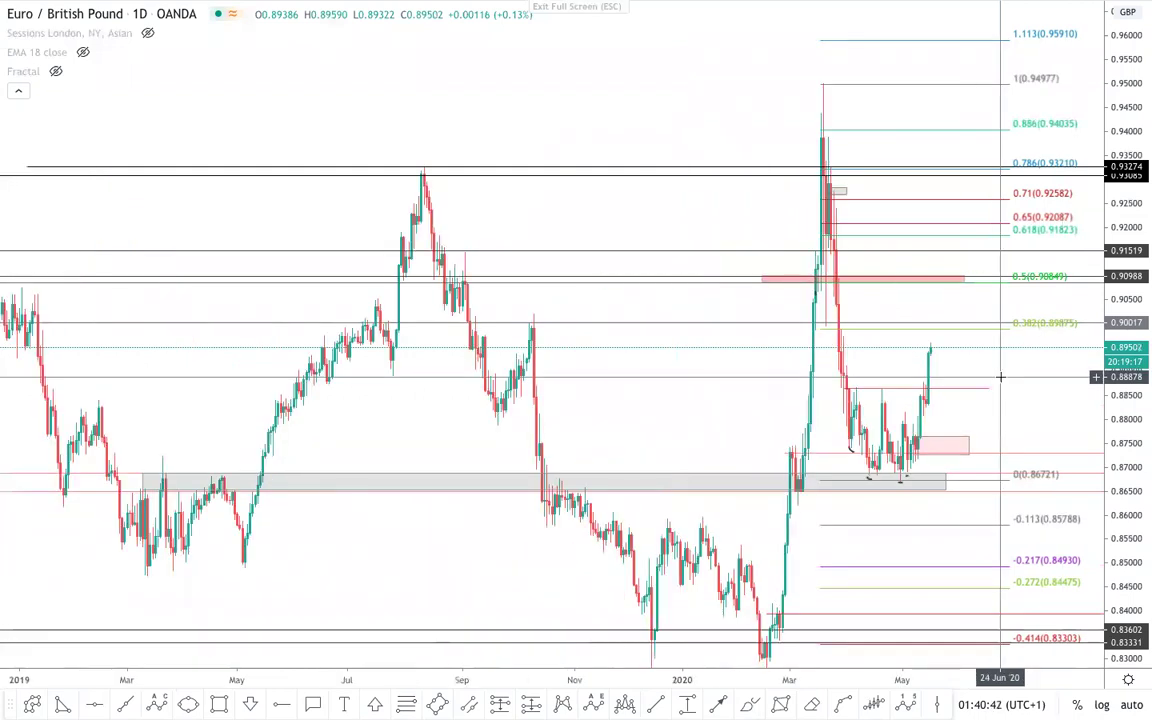
pyautogui.scroll(3, 1000, 377)
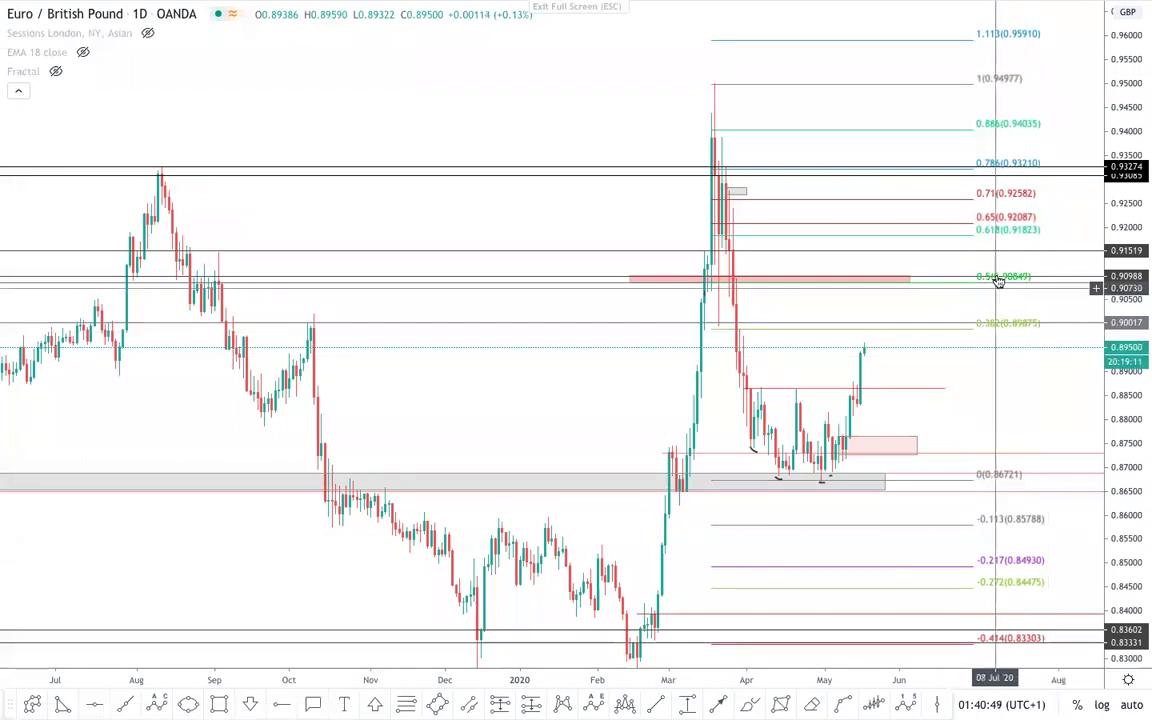
pyautogui.click(990, 232)
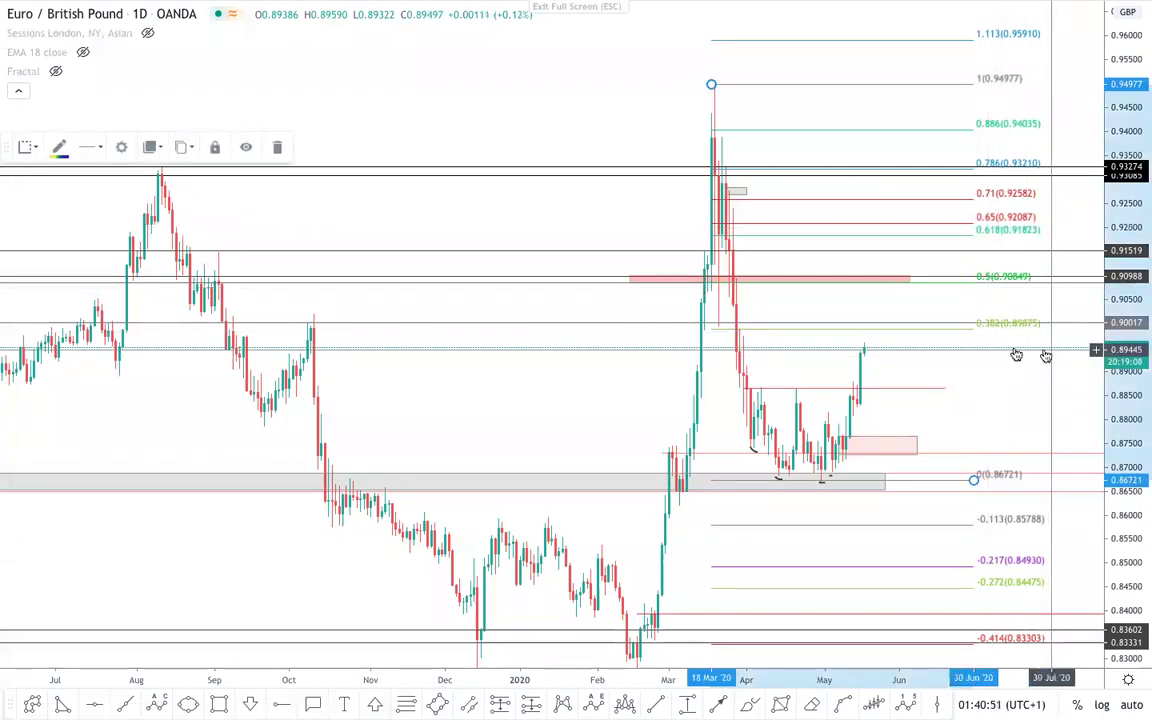
pyautogui.click(881, 280)
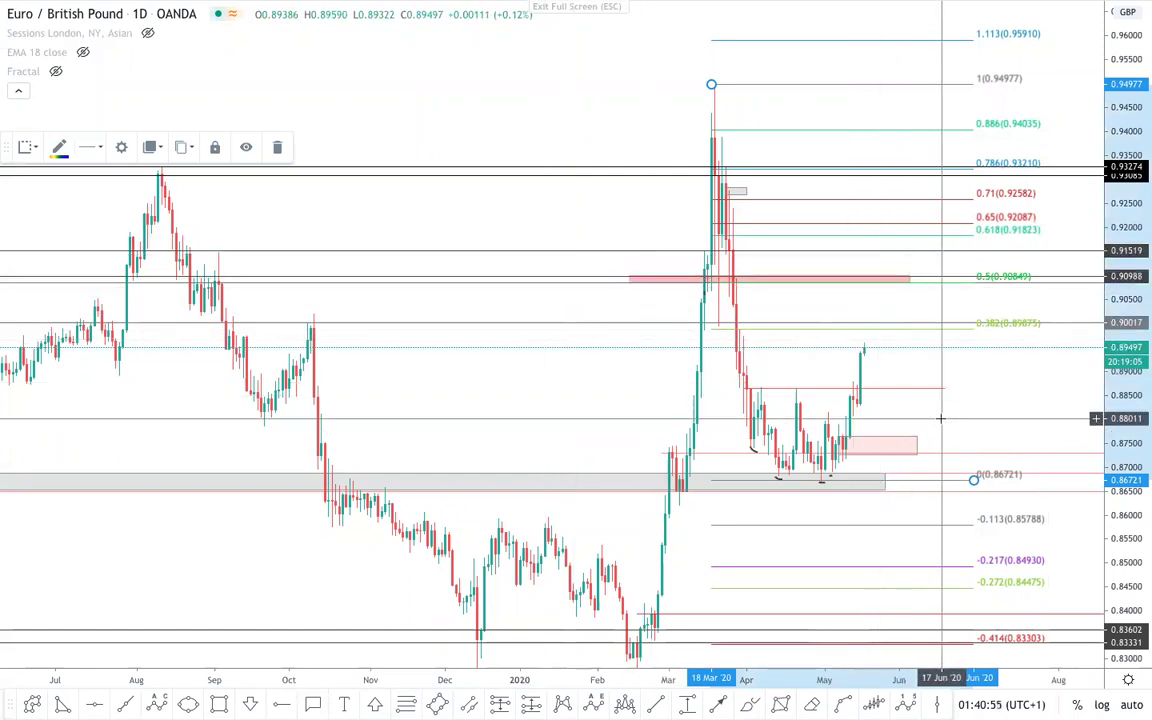
pyautogui.scroll(1, 940, 418)
pyautogui.scroll(1, 940, 418)
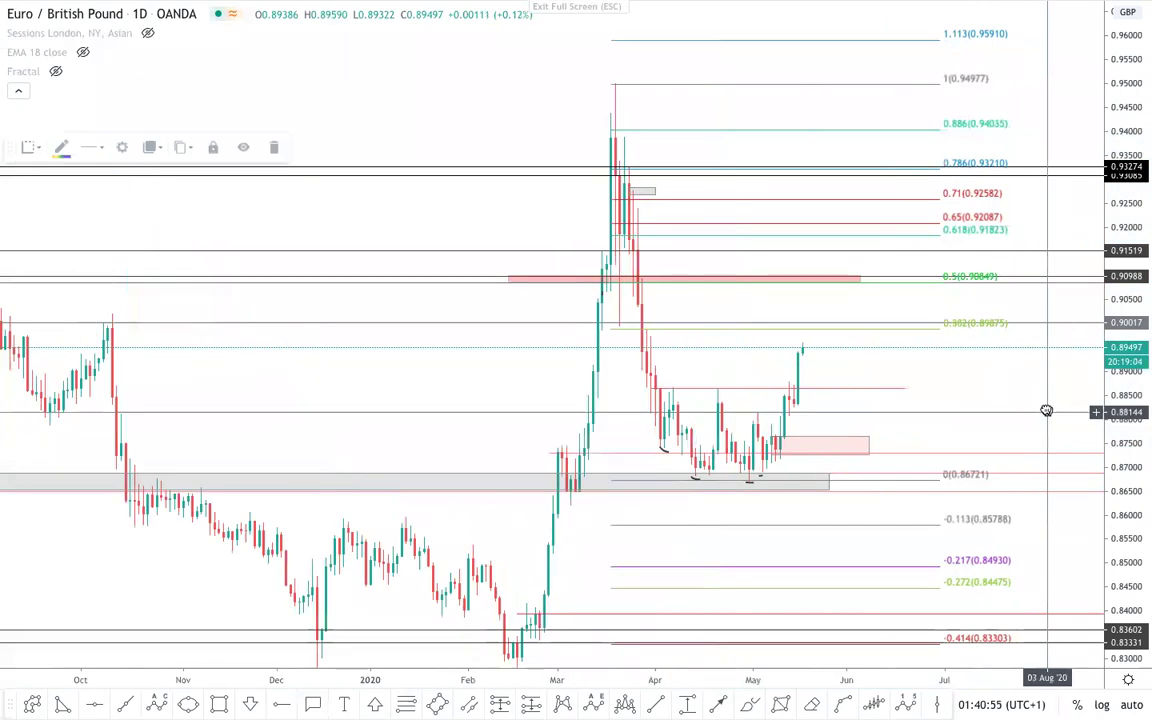
# - Draw two arrows projecting a fall from about 0.8945 to about 0.882, followed by a rise to about 0.9176 on 12 June
pyautogui.moveTo(1046, 410); pyautogui.dragTo(1007, 378)
pyautogui.click(718, 704)
pyautogui.click(766, 318)
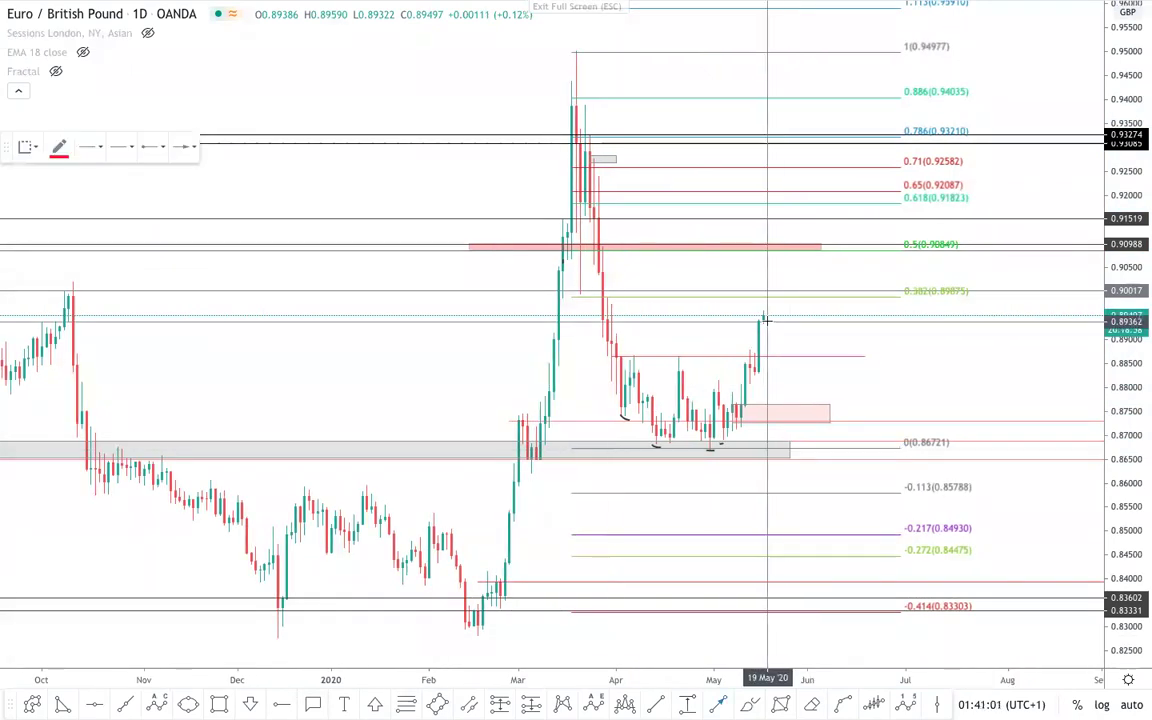
pyautogui.click(778, 370)
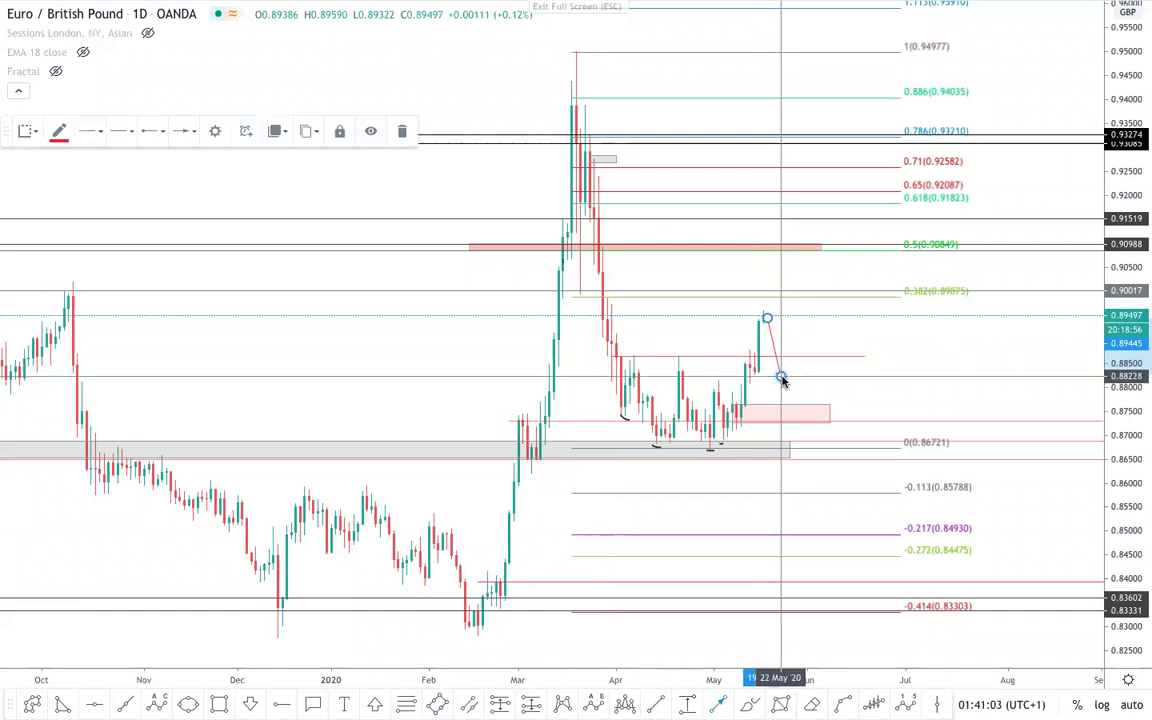
pyautogui.click(785, 418)
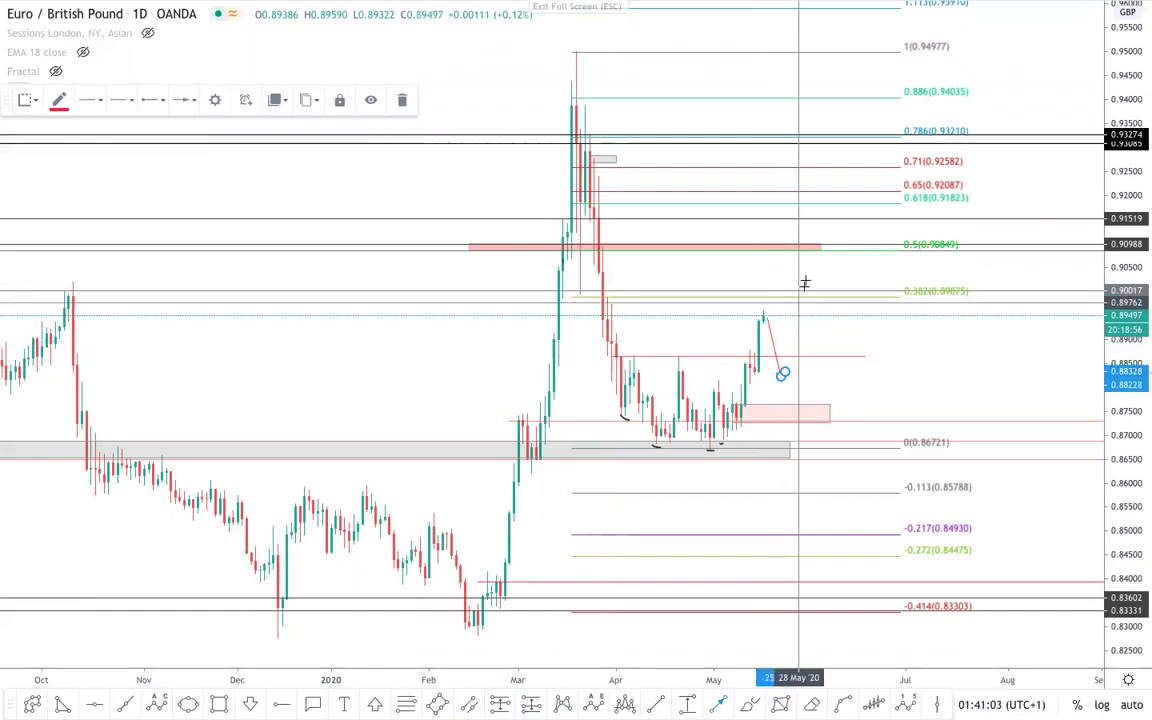
pyautogui.click(784, 375)
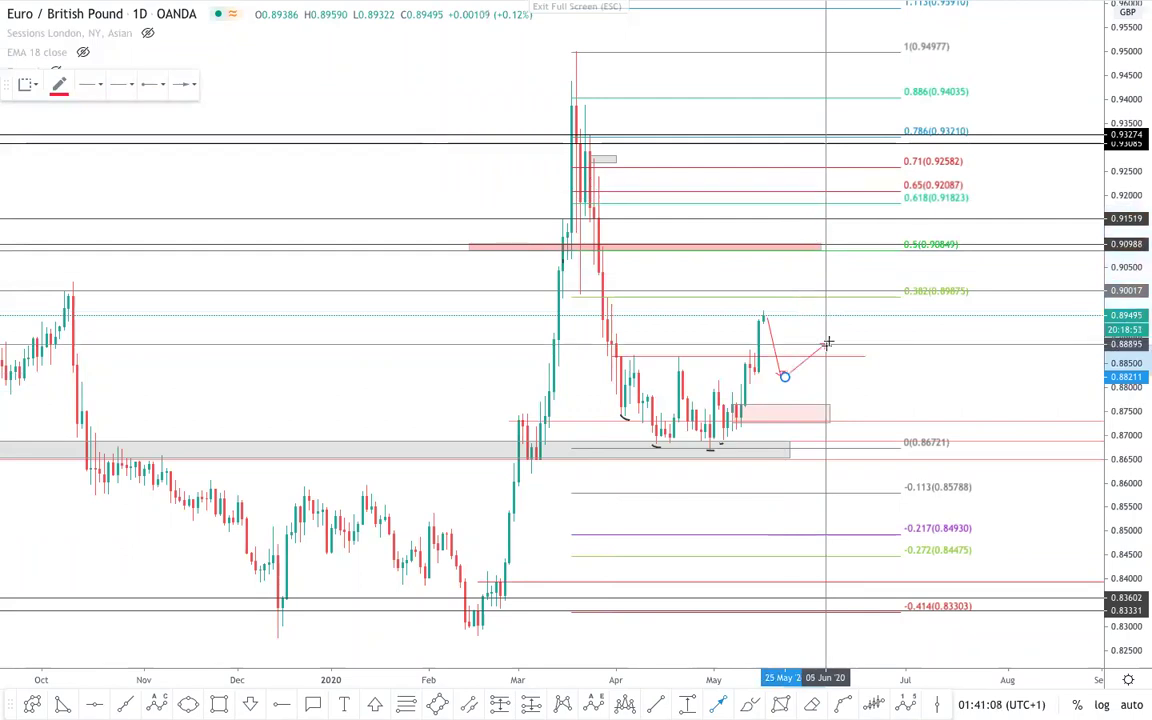
pyautogui.click(847, 207)
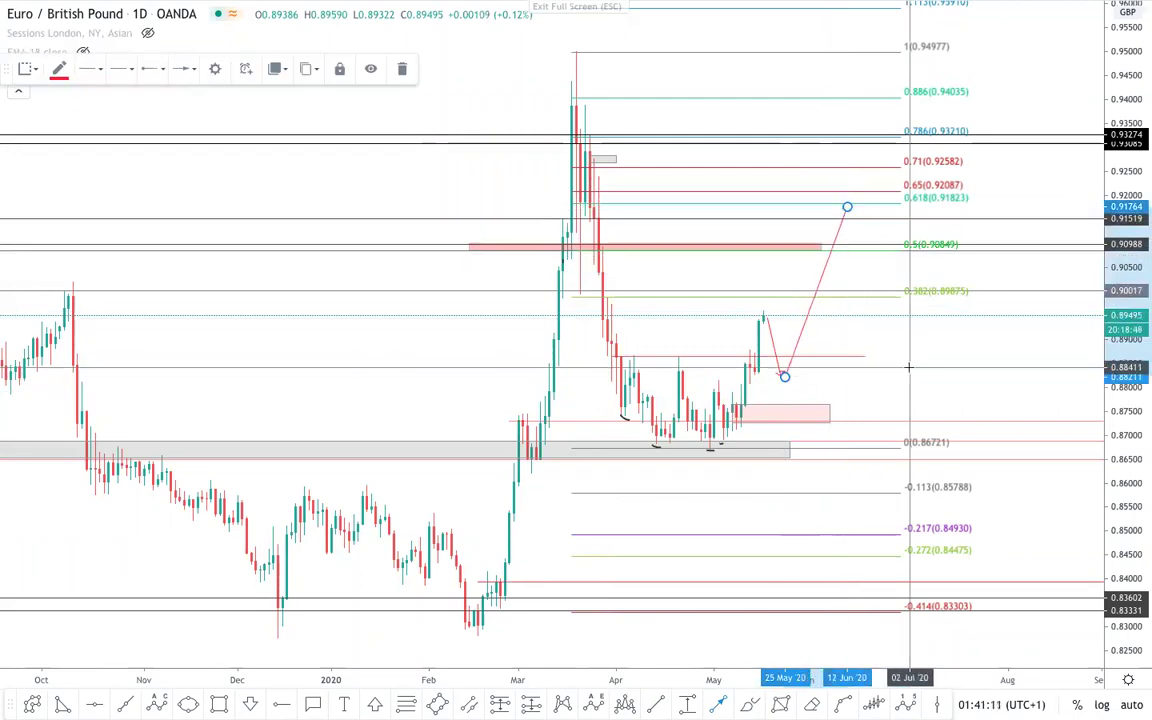
# - Raise the falling arrow's starting point to the 0.382 retracement level at 0.89875
pyautogui.click(772, 357)
pyautogui.moveTo(766, 320); pyautogui.dragTo(767, 296)
pyautogui.click(963, 376)
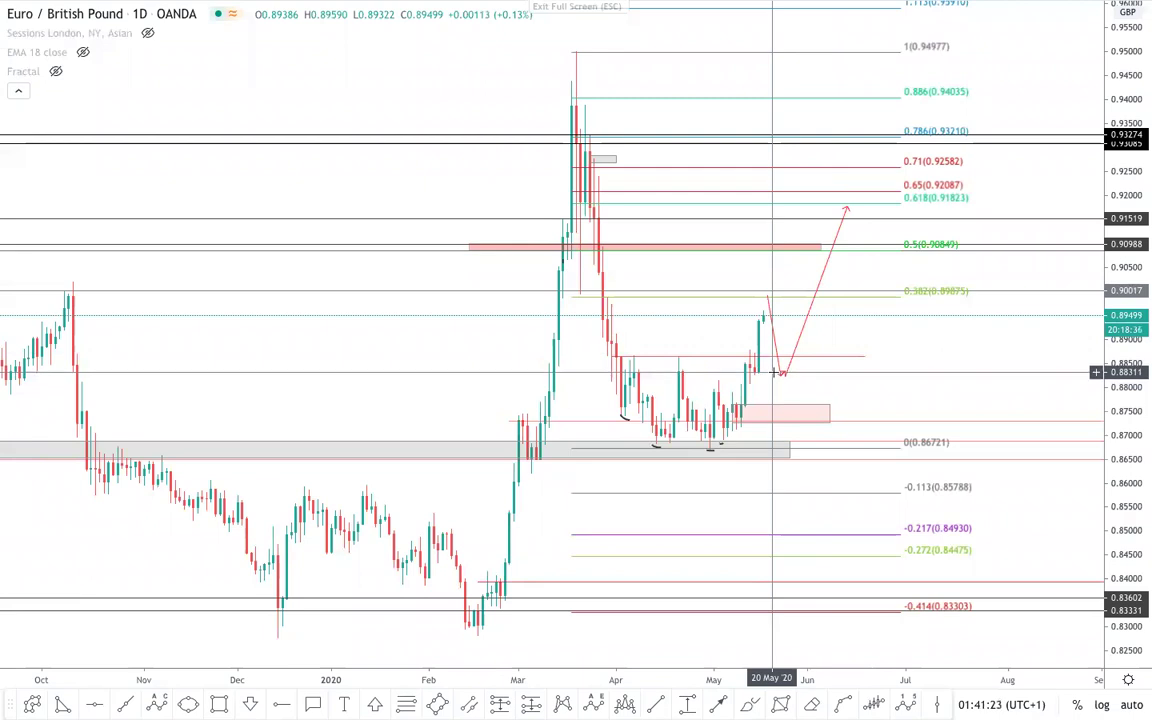
# - Examine the April to May base below the projection arrows and select the short red line near 0.8864
pyautogui.scroll(1, 772, 372)
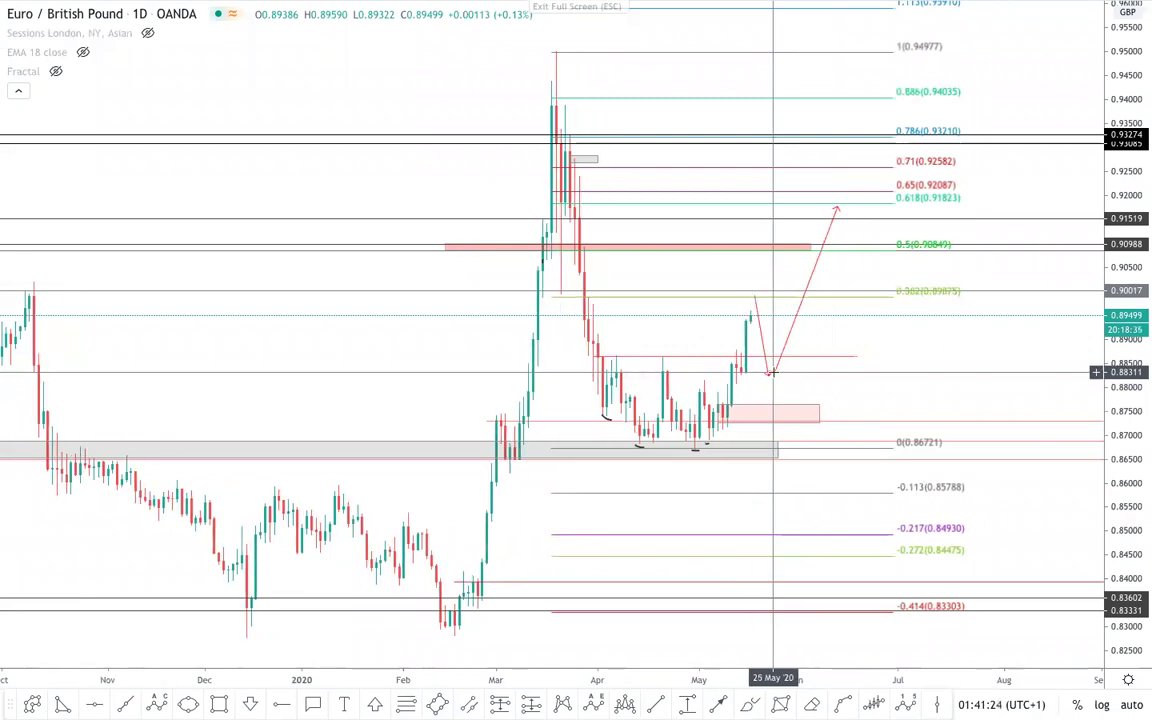
pyautogui.scroll(3, 773, 372)
pyautogui.moveTo(1131, 585); pyautogui.dragTo(1131, 365)
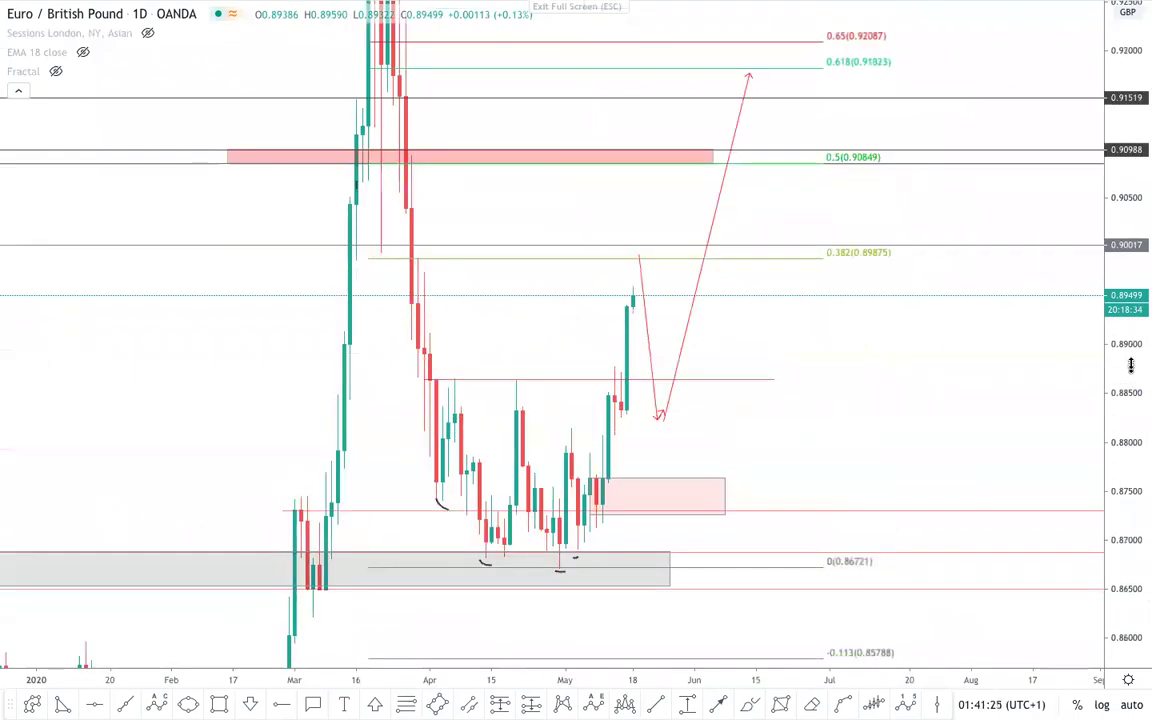
pyautogui.scroll(2, 952, 457)
pyautogui.moveTo(952, 457); pyautogui.dragTo(1130, 361)
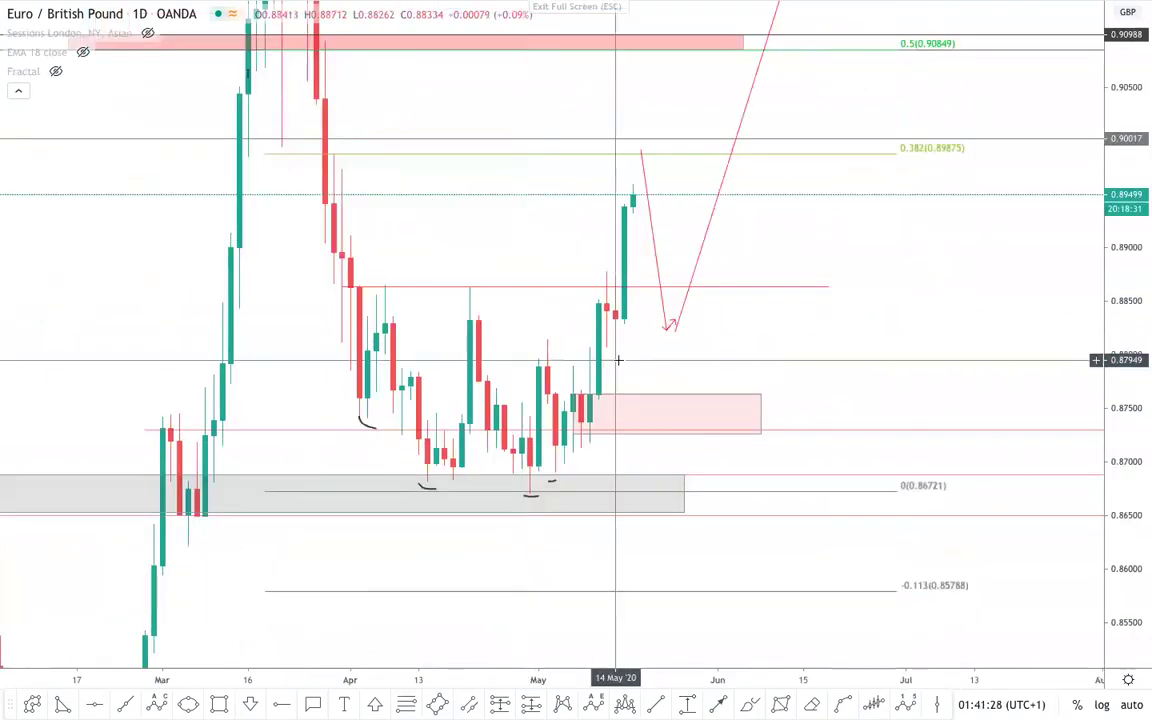
pyautogui.click(650, 288)
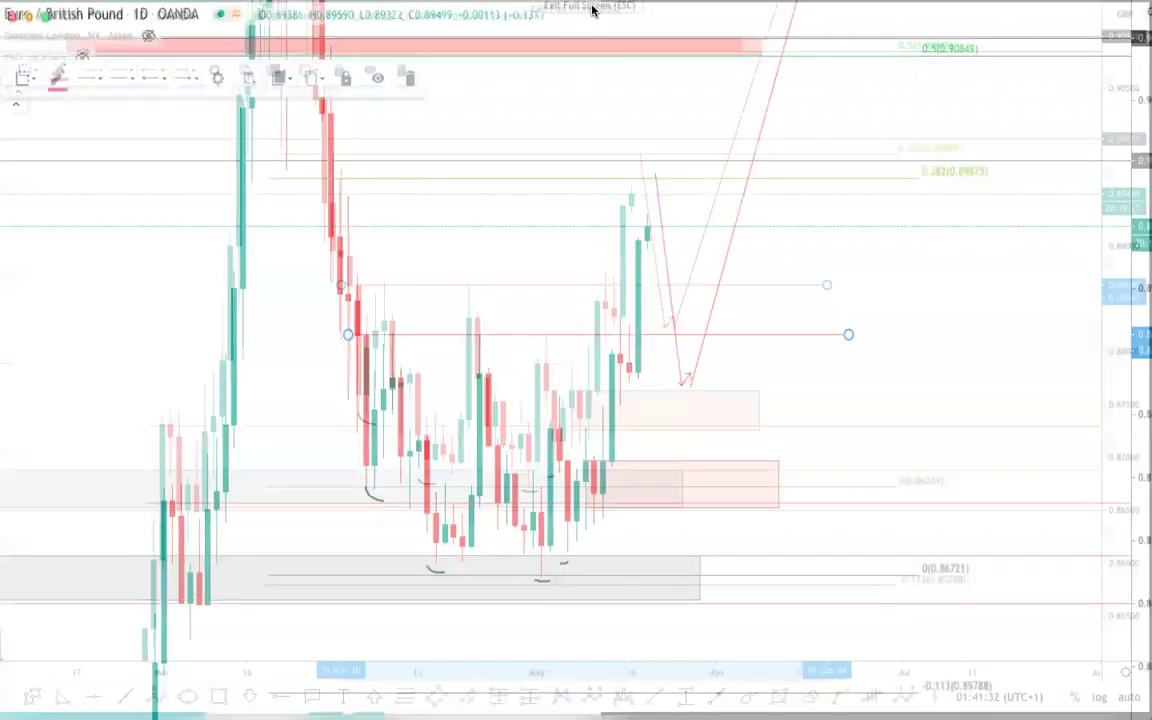
# - Check the participants' chat in the Zoom meeting and return to the EUR/GBP chart in full-screen view
pyautogui.click(925, 681)
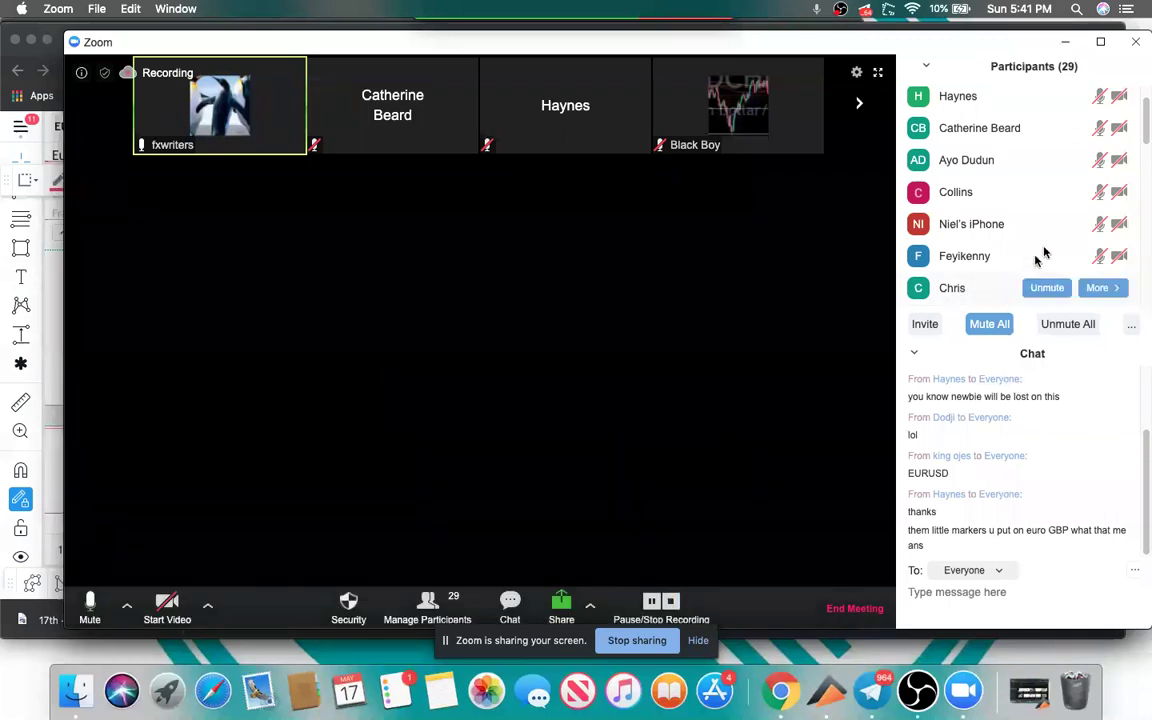
pyautogui.click(1063, 49)
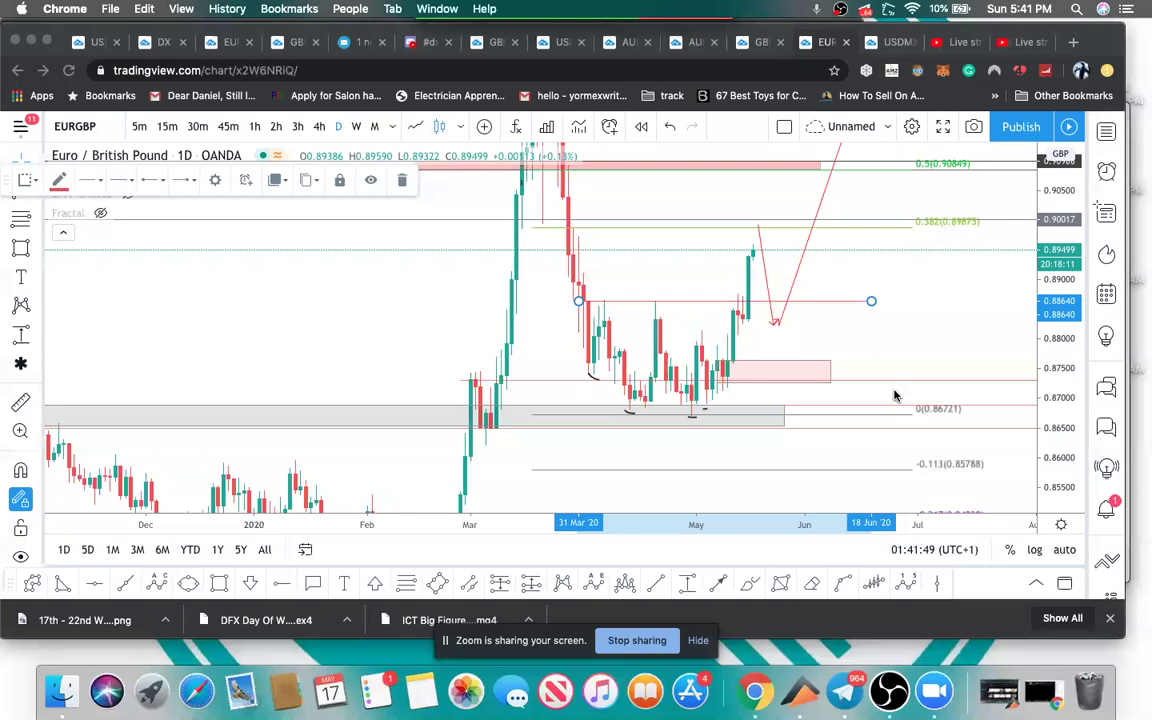
pyautogui.hotkey('shift', 'f')
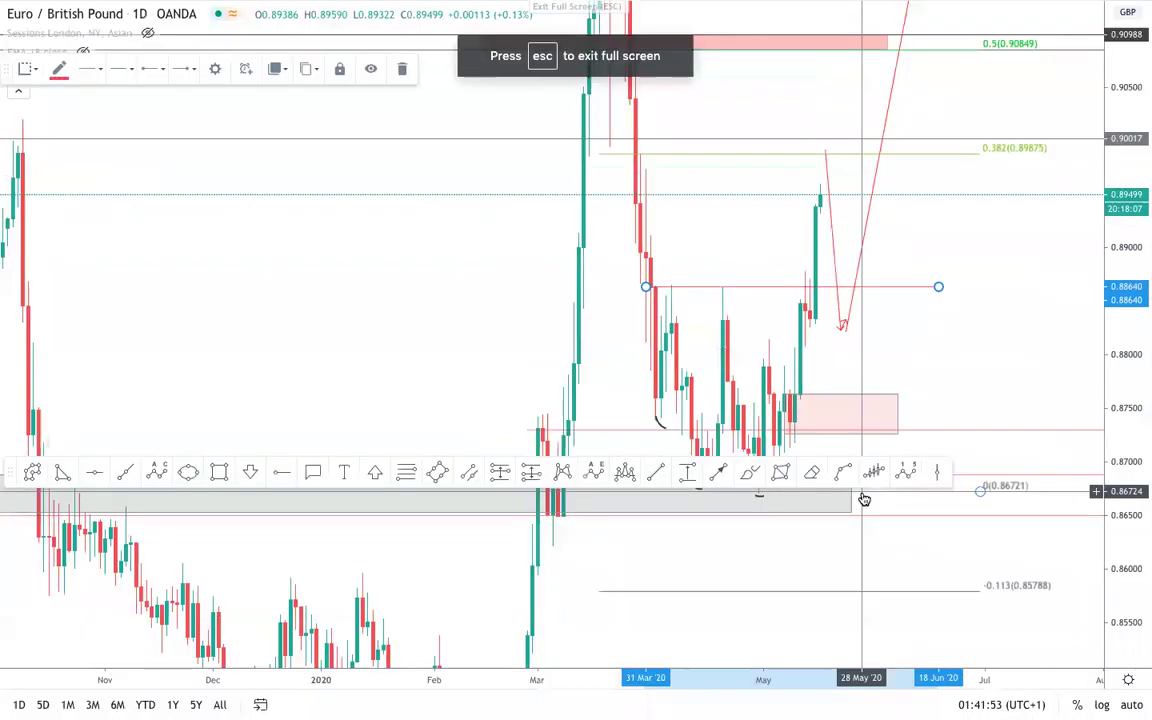
# - Duplicate the red 0.88640 line and place the copy at about 0.8830, level with the early-April candle body tops
pyautogui.scroll(1, 722, 413)
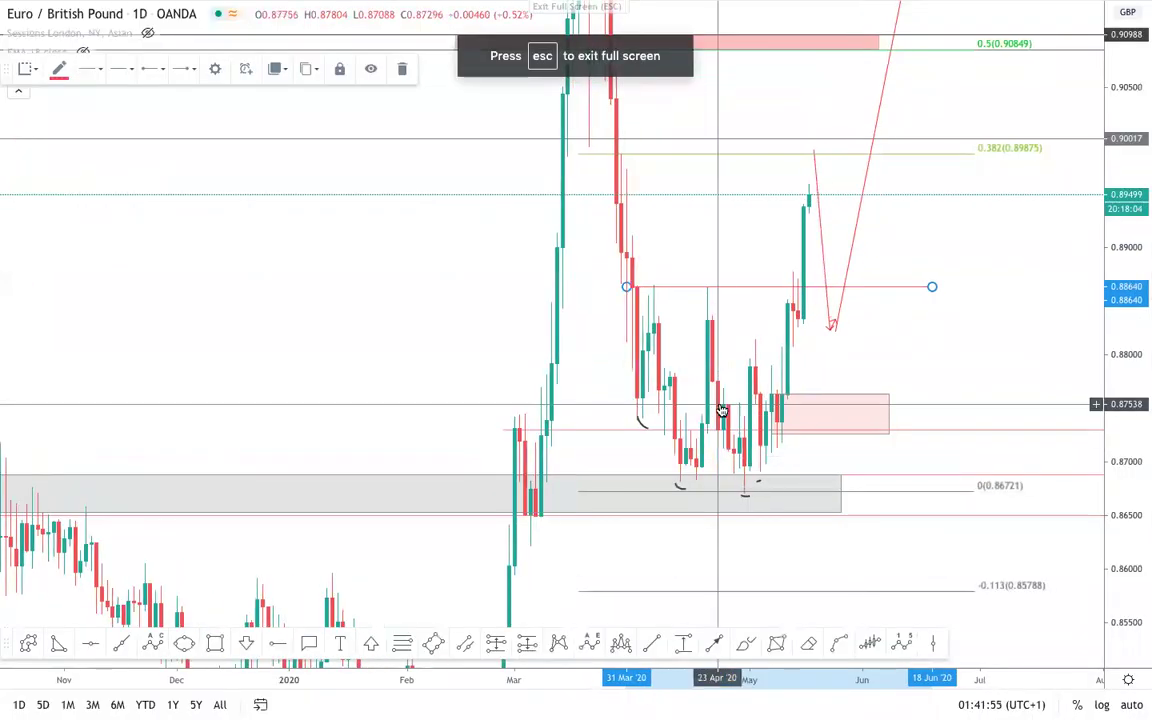
pyautogui.scroll(1, 722, 410)
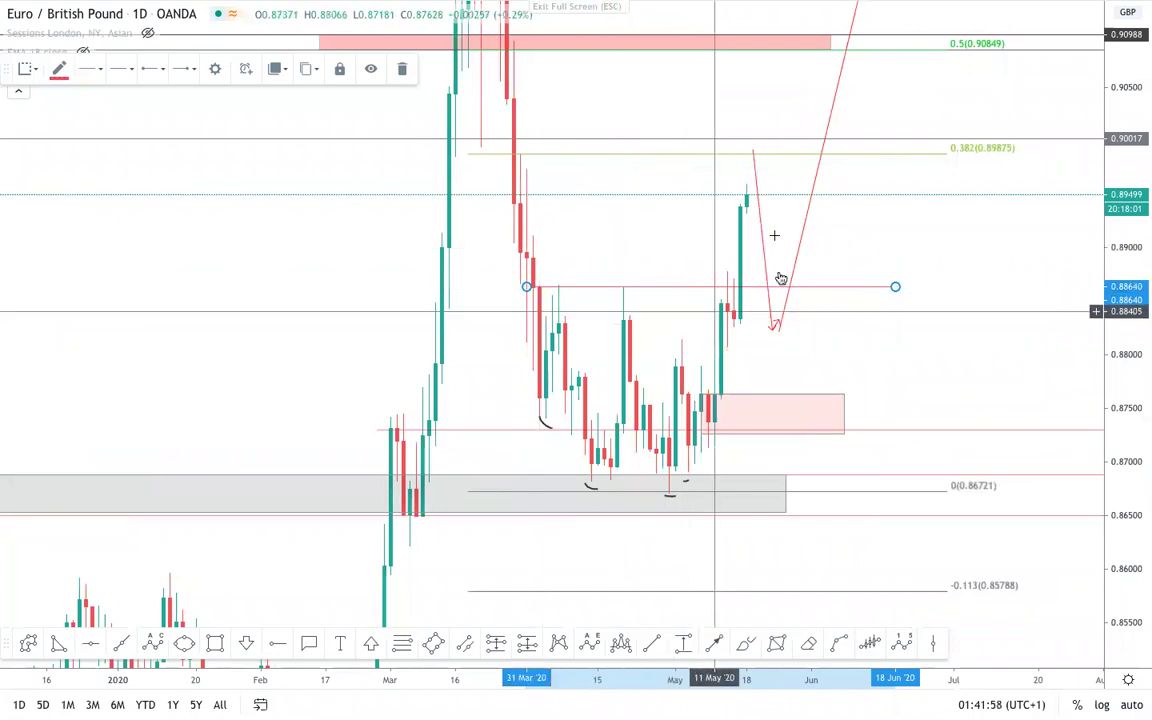
pyautogui.click(306, 69)
pyautogui.moveTo(637, 256); pyautogui.dragTo(636, 321)
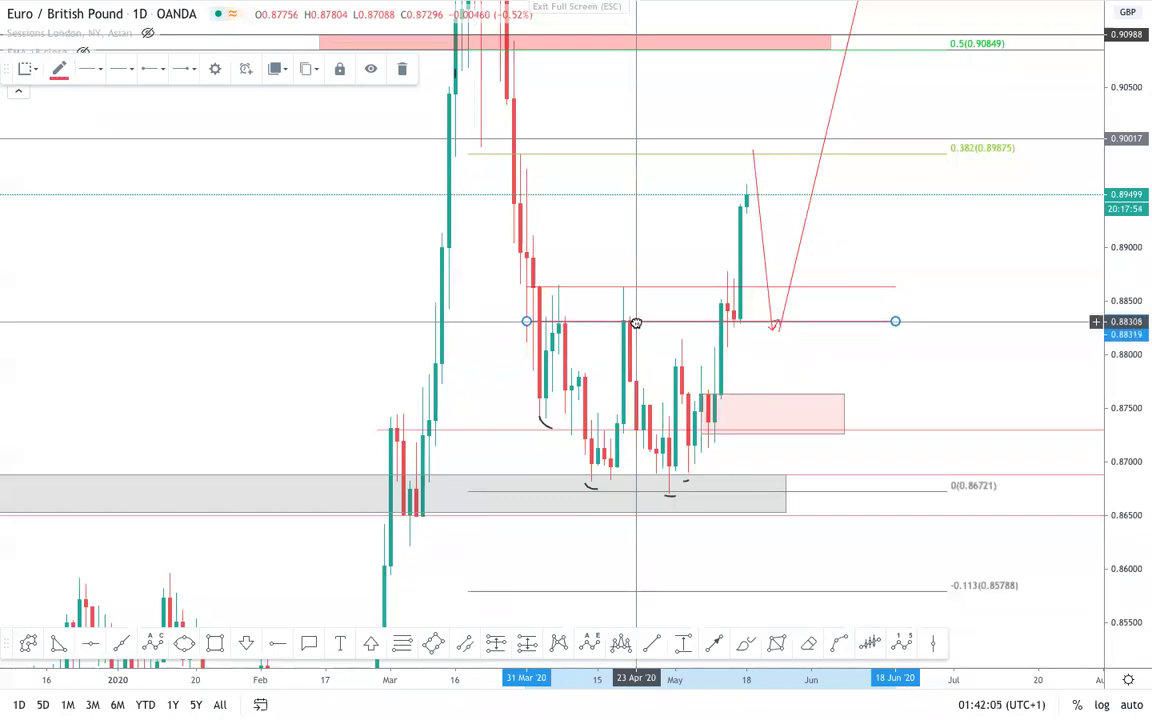
pyautogui.scroll(1, 1015, 349)
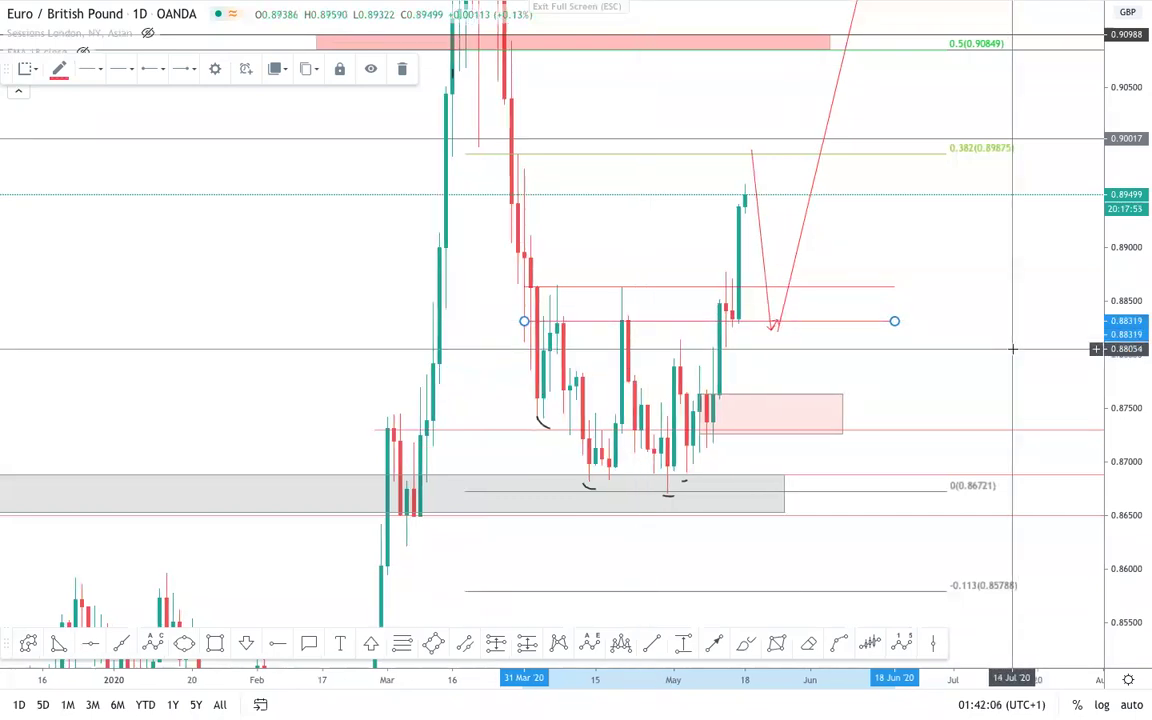
pyautogui.scroll(2, 1013, 349)
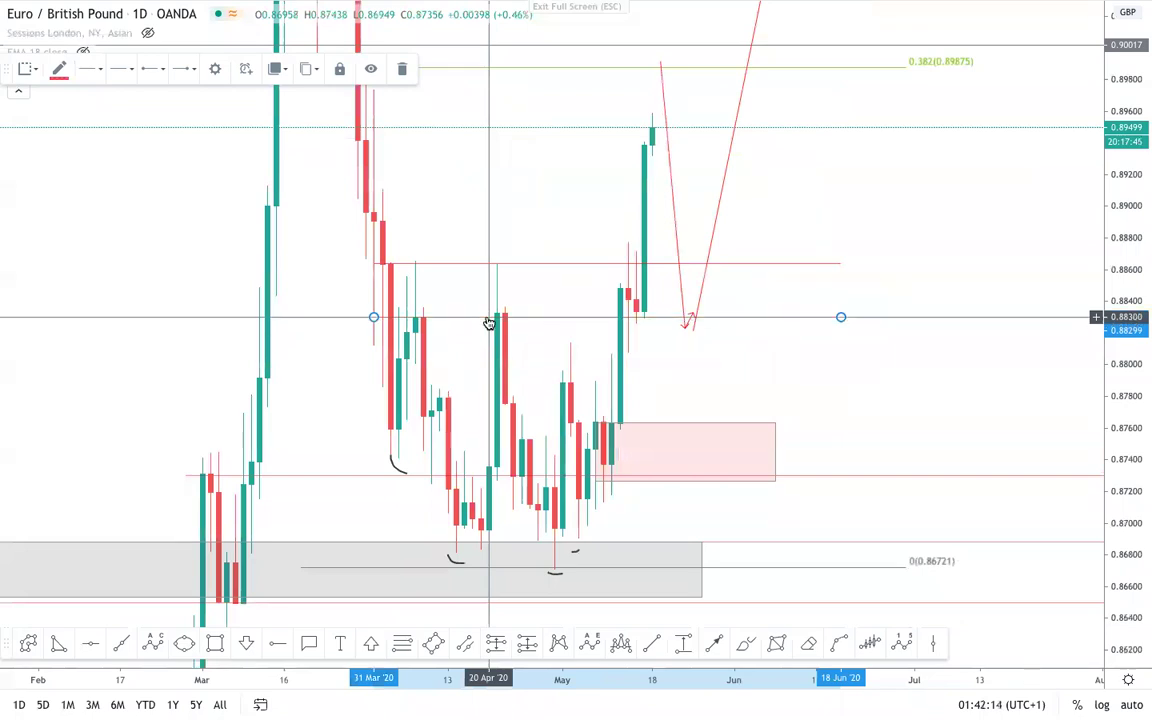
# - Place another copy of the red line just above the 0.8830 one, at about 0.8833, along the late-April candle body top
pyautogui.moveTo(489, 323)
pyautogui.mouseDown()
pyautogui.moveTo(485, 275)
pyautogui.moveTo(474, 314)
pyautogui.mouseUp()
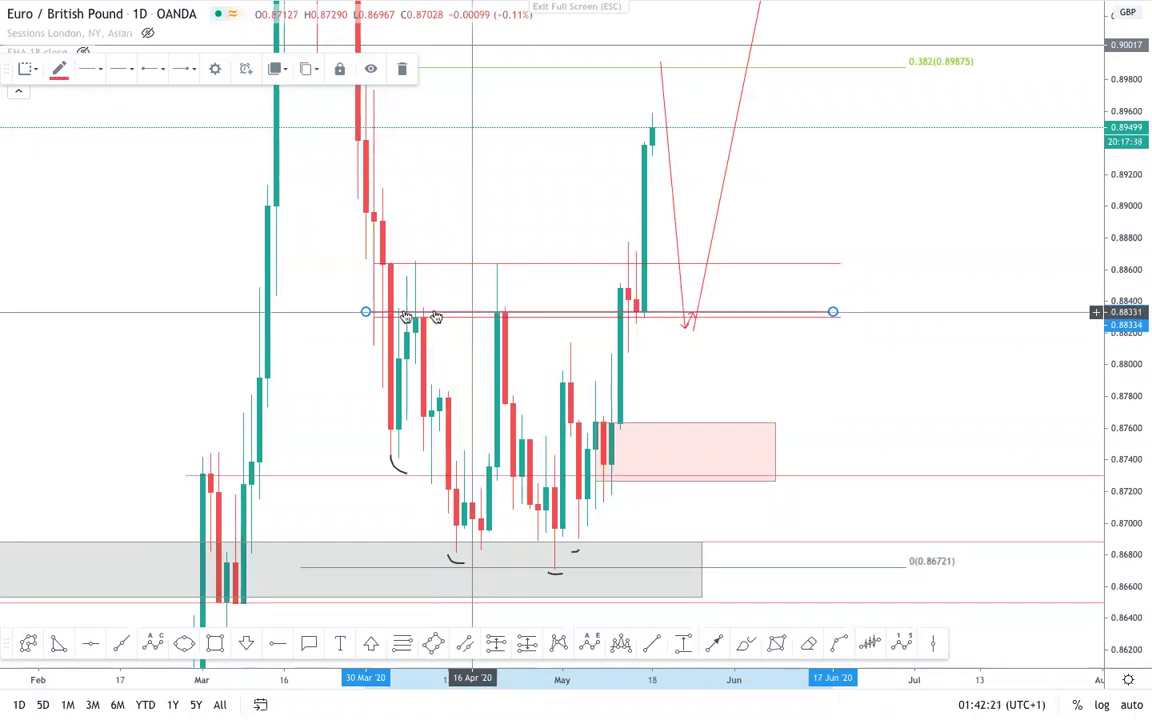
pyautogui.click(970, 358)
pyautogui.moveTo(1124, 334); pyautogui.dragTo(1108, 398)
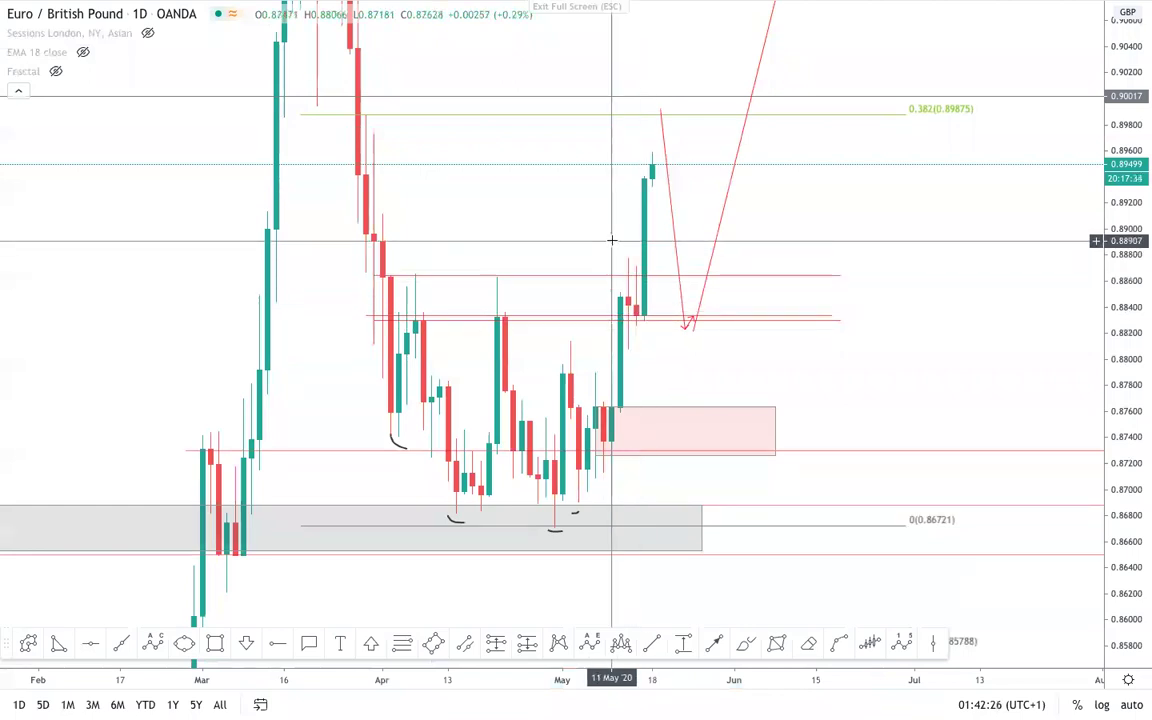
pyautogui.click(636, 317)
pyautogui.moveTo(636, 317)
pyautogui.mouseDown()
pyautogui.moveTo(633, 268)
pyautogui.moveTo(640, 315)
pyautogui.mouseUp()
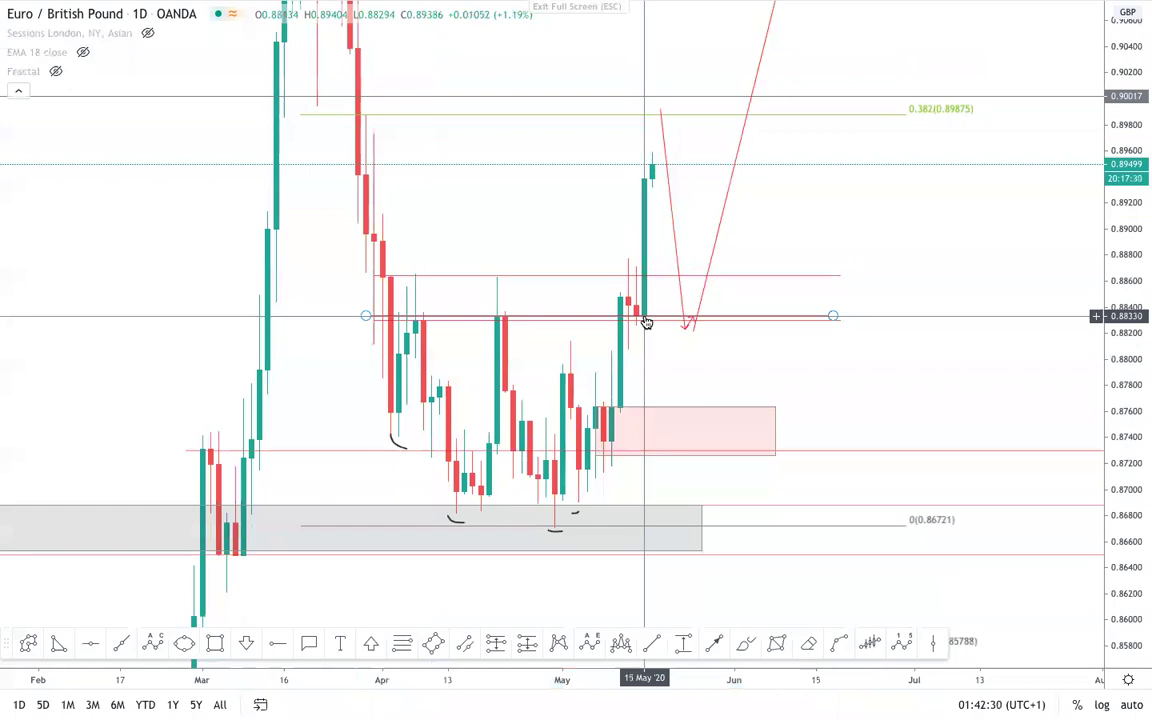
pyautogui.scroll(-1, 897, 384)
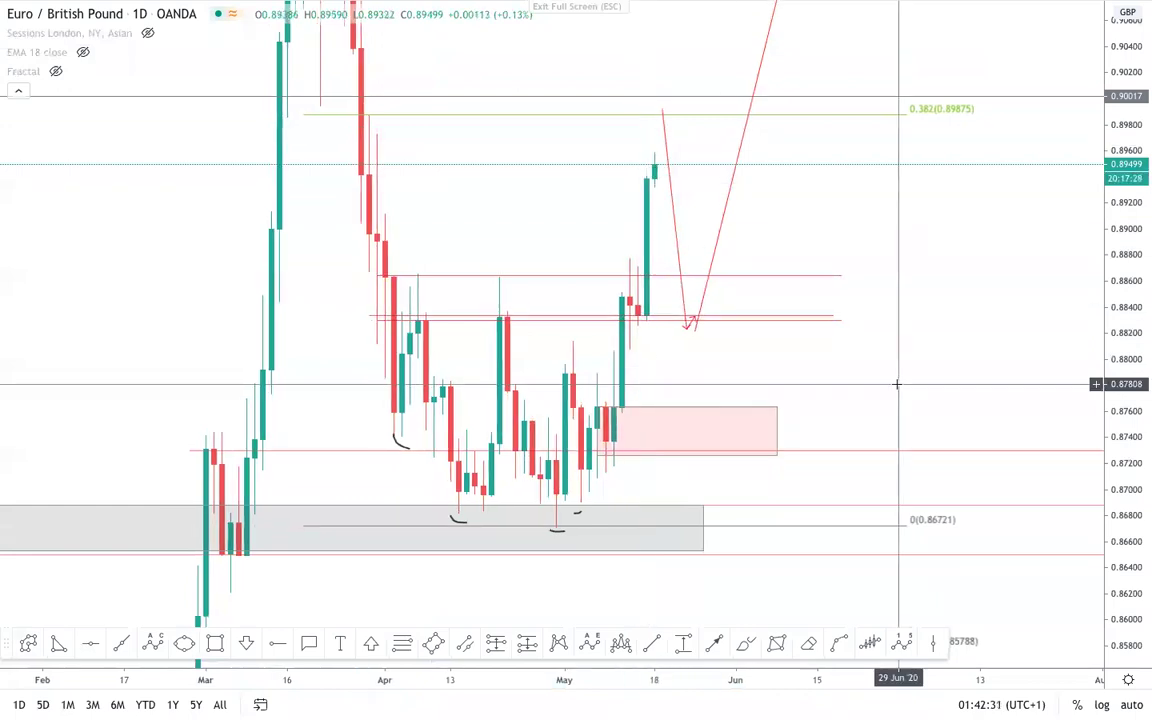
pyautogui.scroll(-2, 897, 384)
pyautogui.scroll(2, 897, 384)
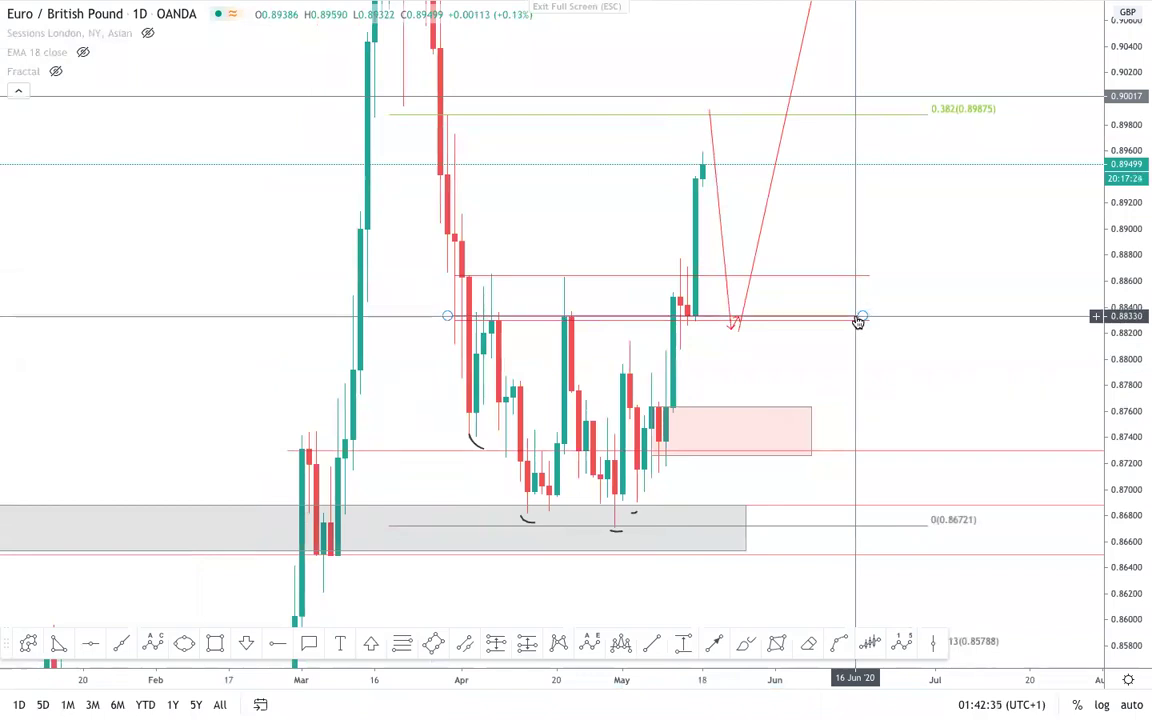
pyautogui.moveTo(858, 322); pyautogui.dragTo(854, 326)
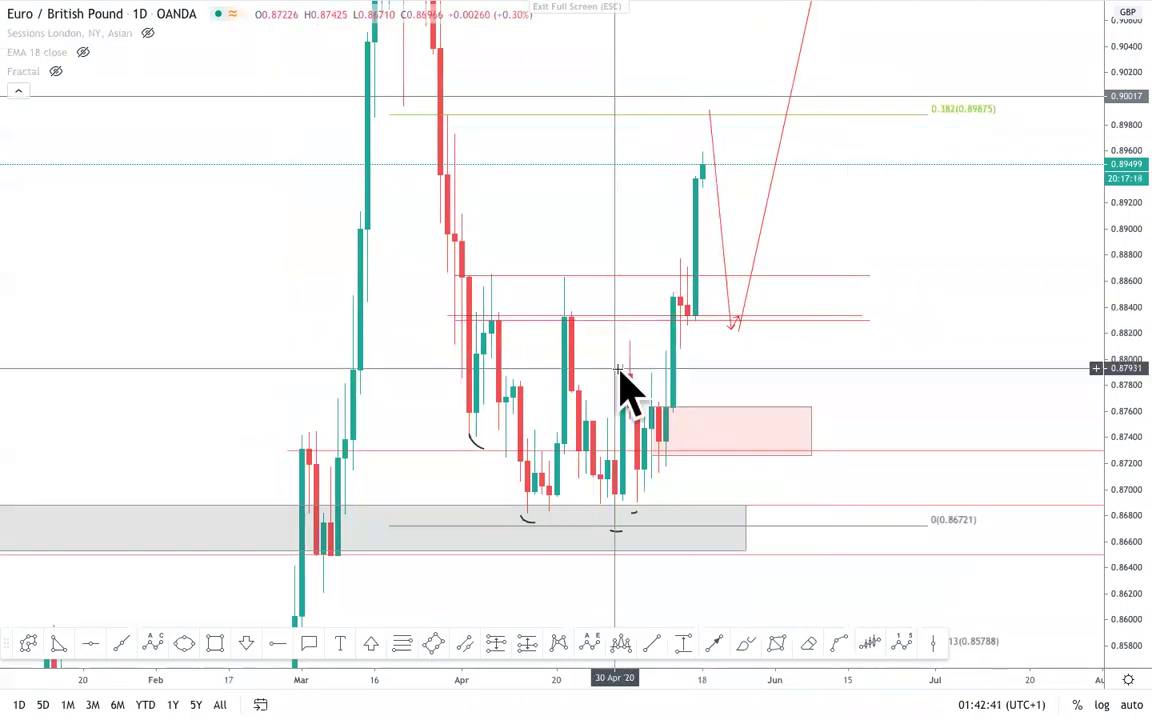
# - Examine the daily chart around the red support lines and the earlier 2019 price action level with the 0.382 Fibonacci retracement
pyautogui.scroll(-1, 547, 284)
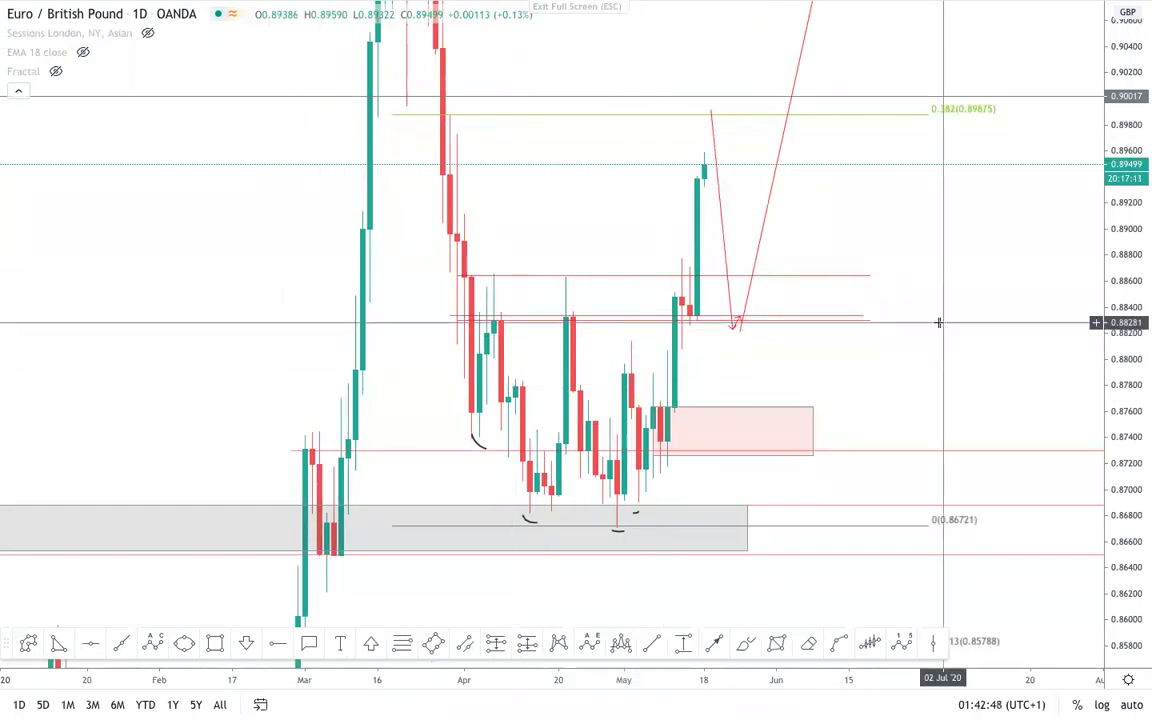
pyautogui.scroll(2, 939, 322)
pyautogui.moveTo(939, 309); pyautogui.dragTo(1026, 374)
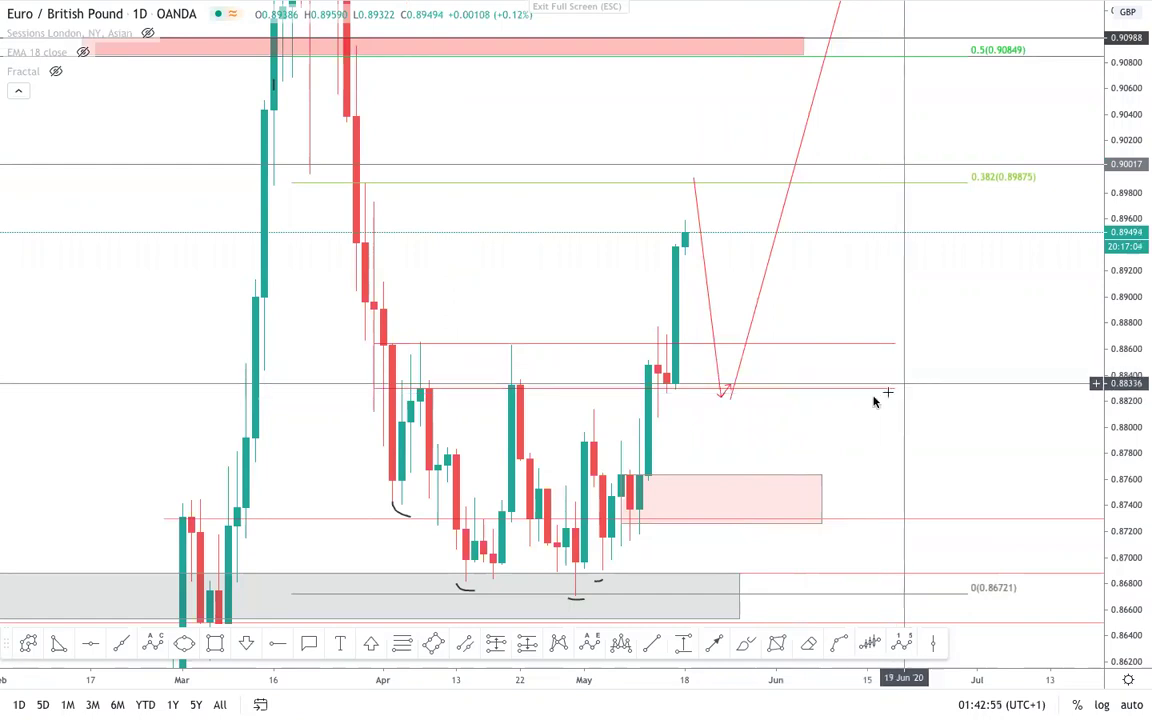
pyautogui.scroll(-1, 903, 408)
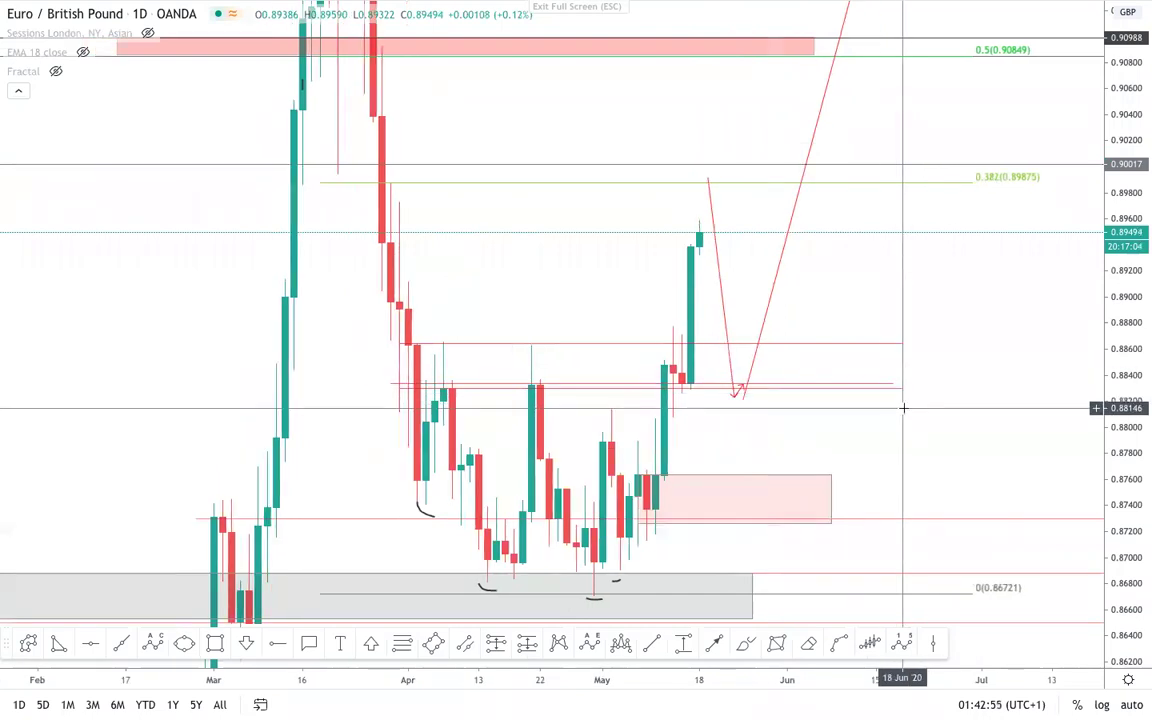
pyautogui.scroll(-2, 903, 408)
pyautogui.click(908, 383)
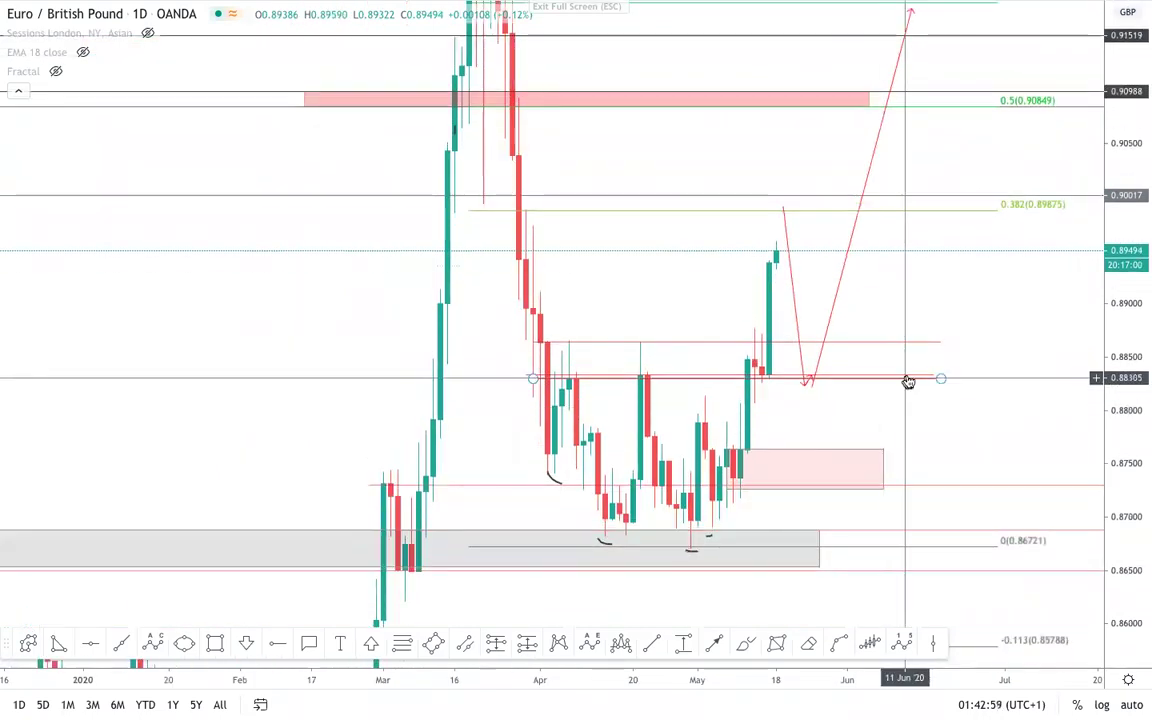
pyautogui.scroll(-1, 908, 383)
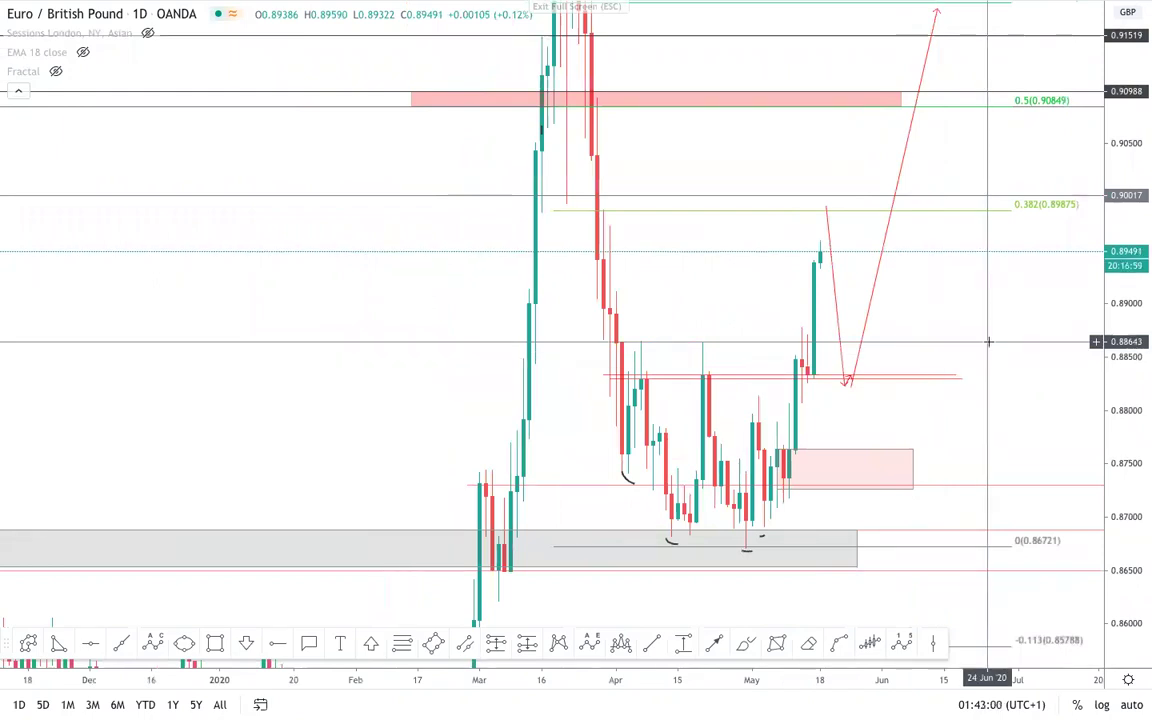
pyautogui.moveTo(992, 342); pyautogui.dragTo(921, 517)
pyautogui.moveTo(1124, 453); pyautogui.dragTo(1111, 553)
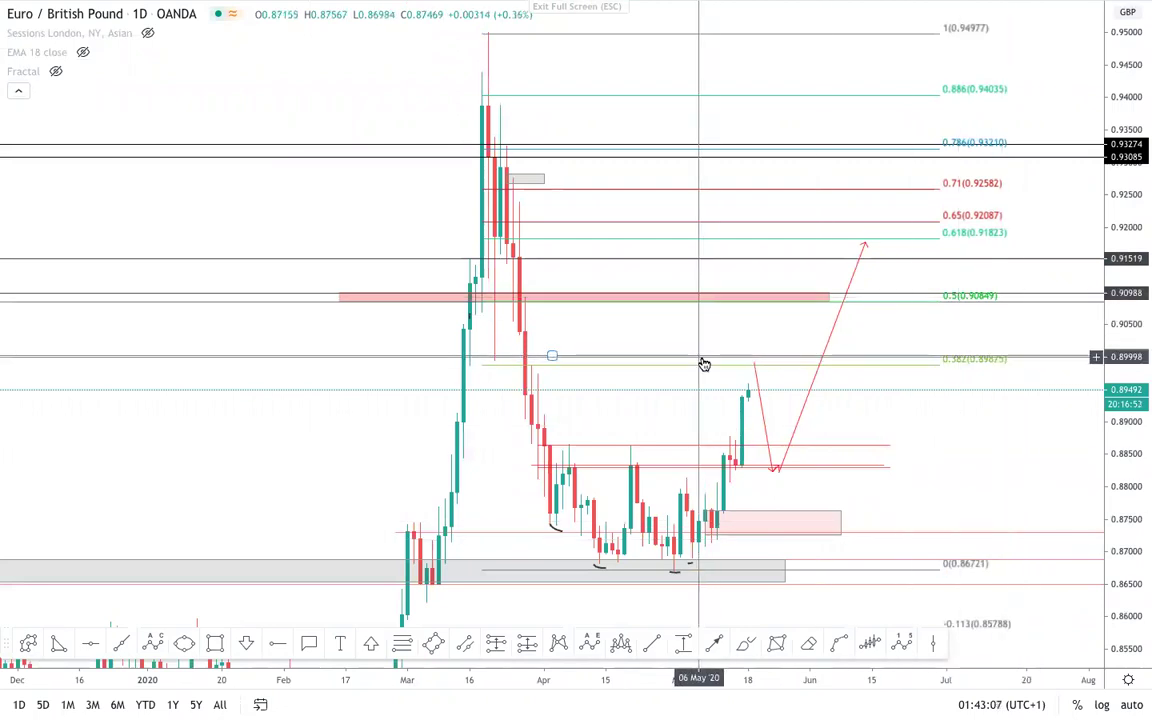
pyautogui.scroll(-1, 695, 358)
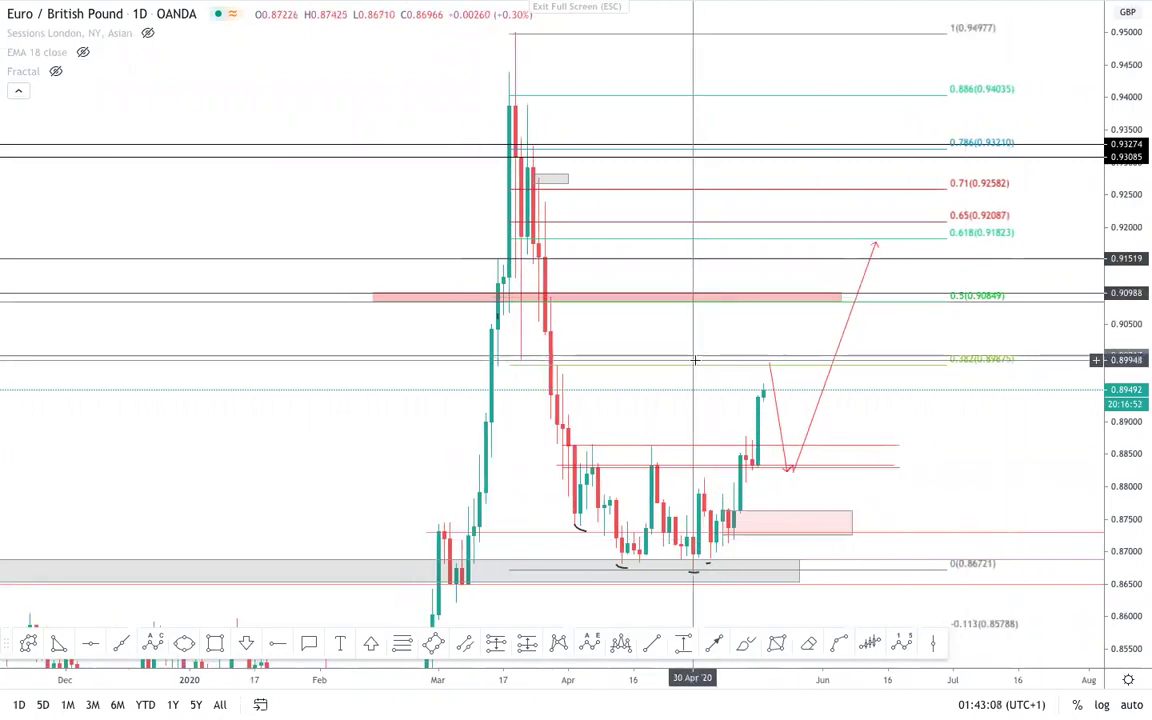
pyautogui.scroll(-3, 700, 375)
pyautogui.scroll(-3, 512, 377)
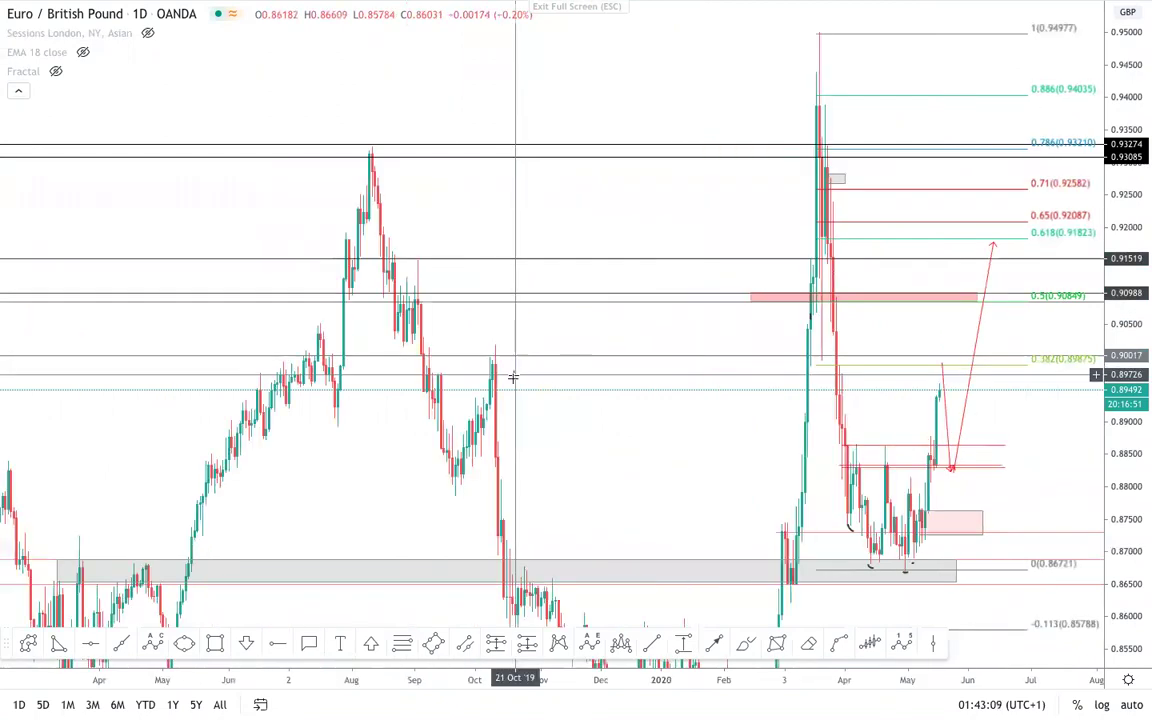
# - Draw a supply zone rectangle from the early October 2019 high at about 0.9020 down to 0.8965, extending it right to mid-July 2020
pyautogui.click(219, 644)
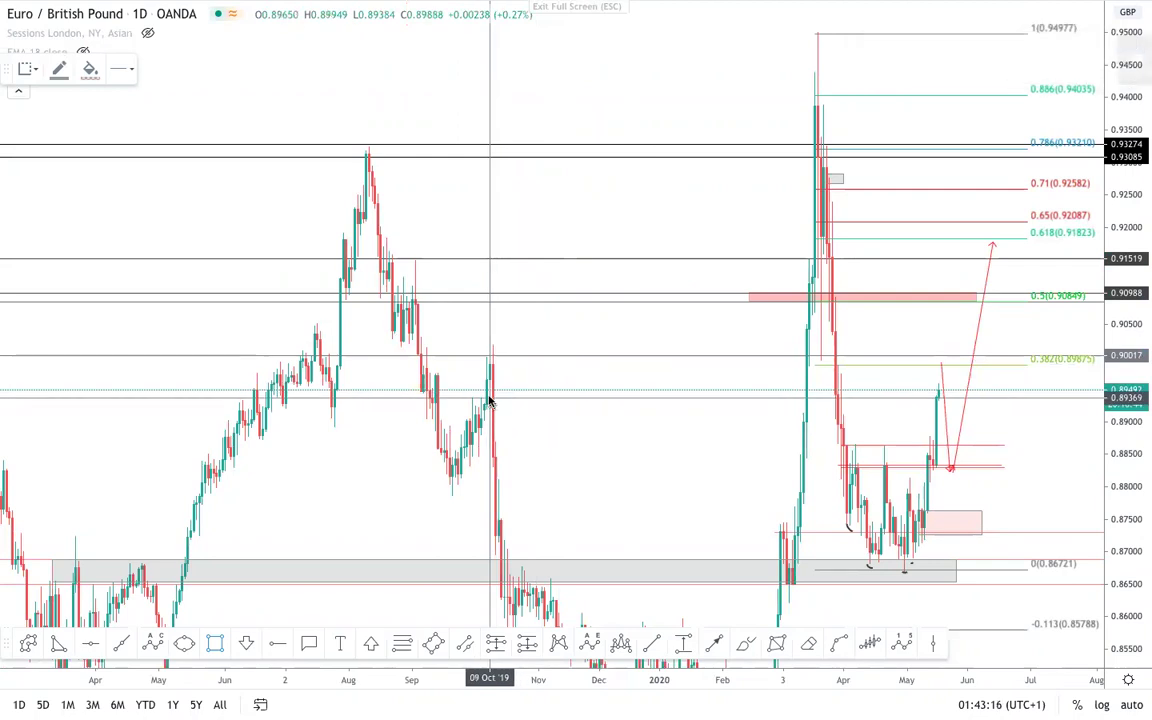
pyautogui.click(484, 396)
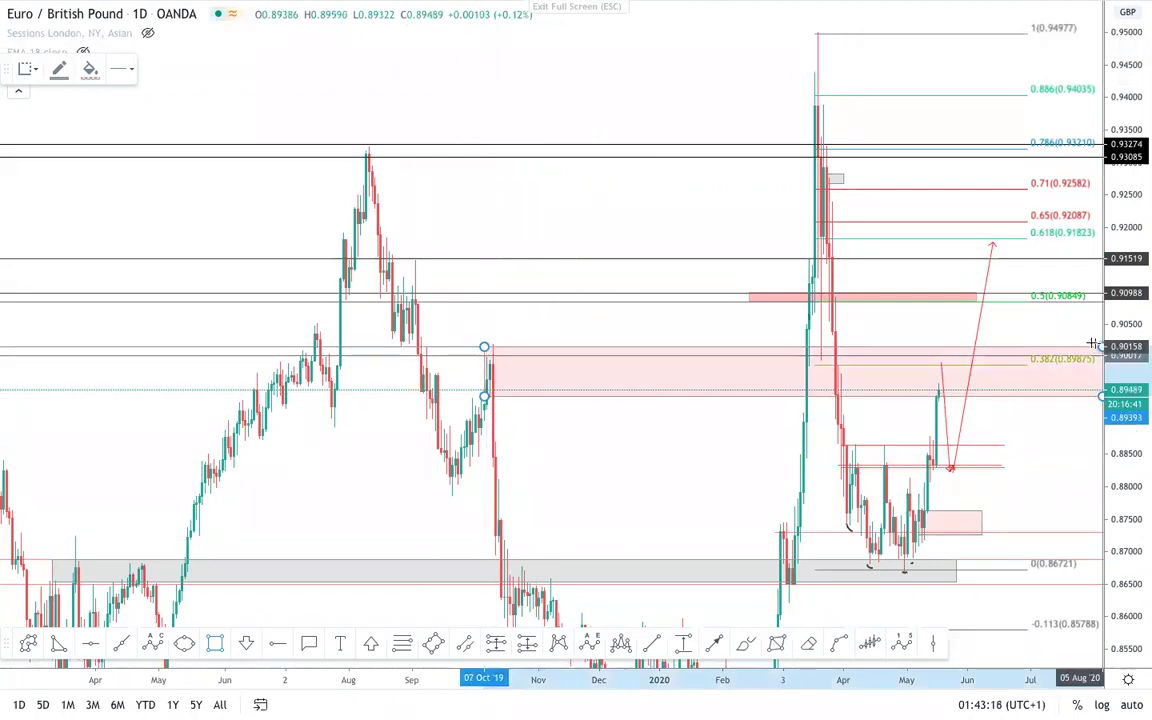
pyautogui.click(1036, 344)
pyautogui.moveTo(655, 440); pyautogui.dragTo(602, 422)
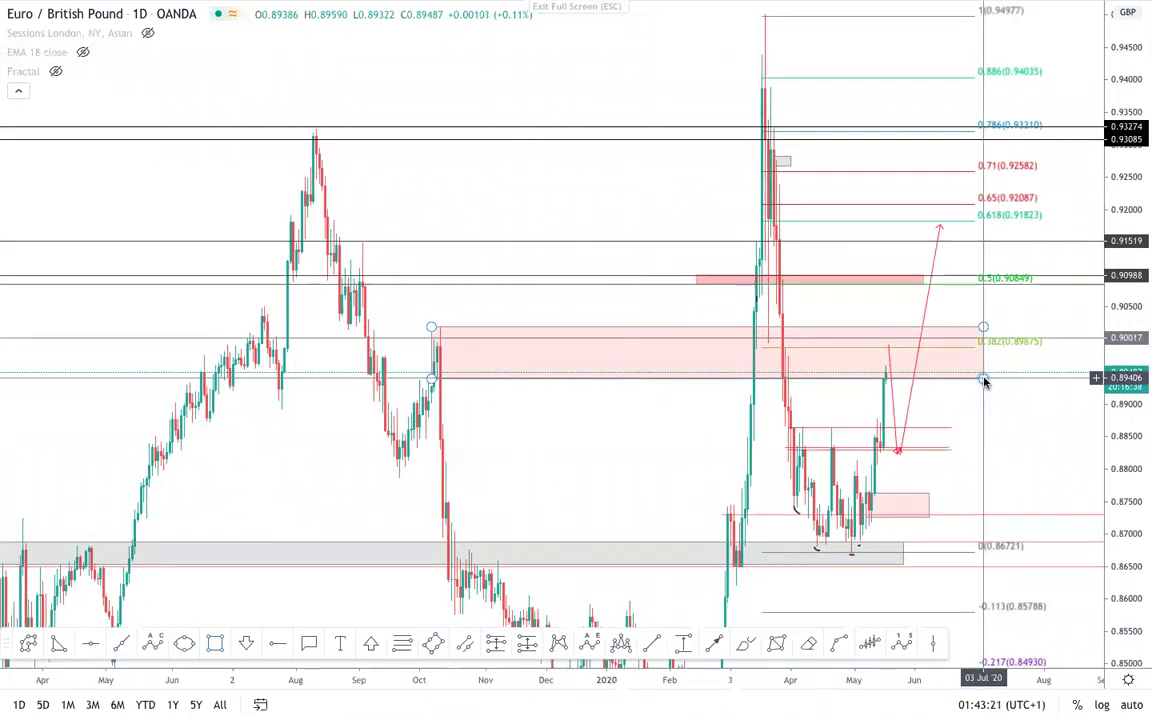
pyautogui.moveTo(983, 380); pyautogui.dragTo(1012, 361)
pyautogui.click(1013, 412)
pyautogui.scroll(2, 936, 391)
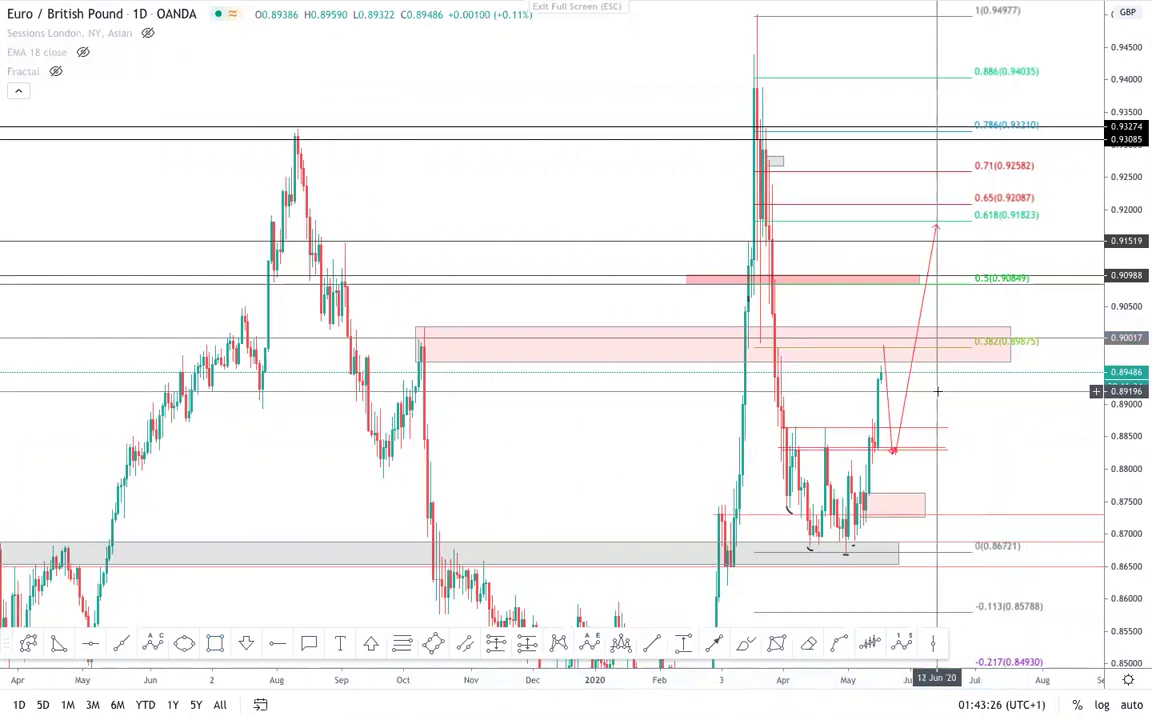
pyautogui.moveTo(320, 369); pyautogui.dragTo(333, 377)
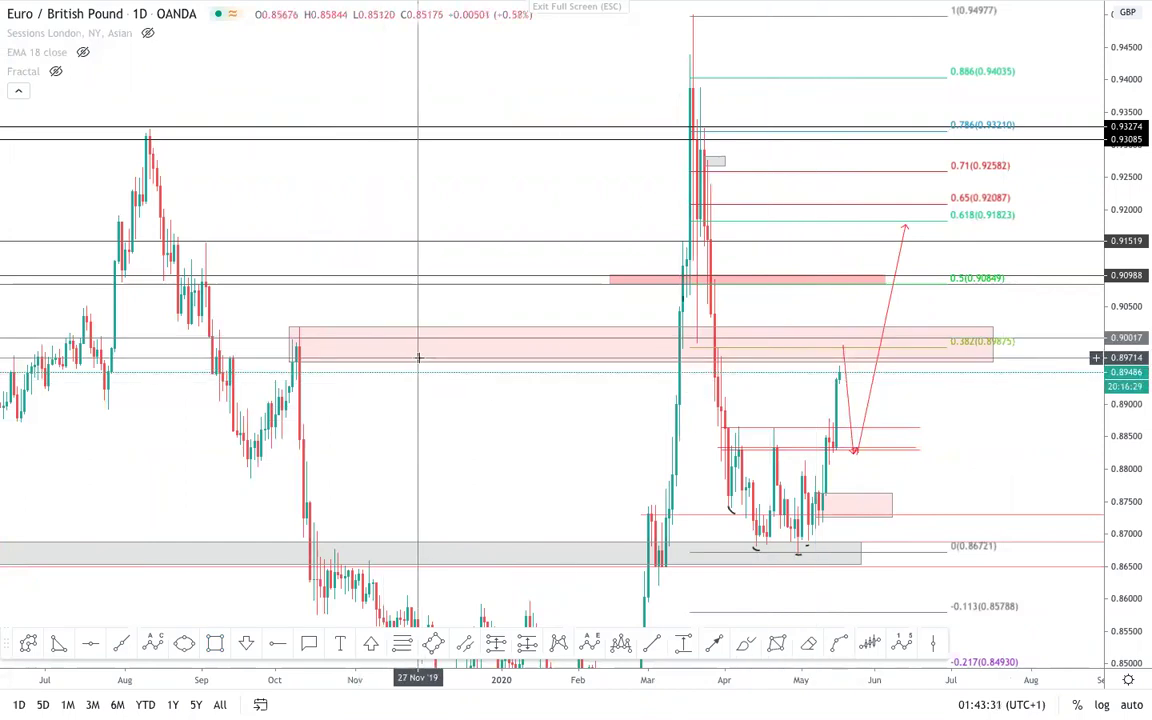
# - Raise the start point of the falling projection arrow to about the 0.90017 horizontal line
pyautogui.click(840, 345)
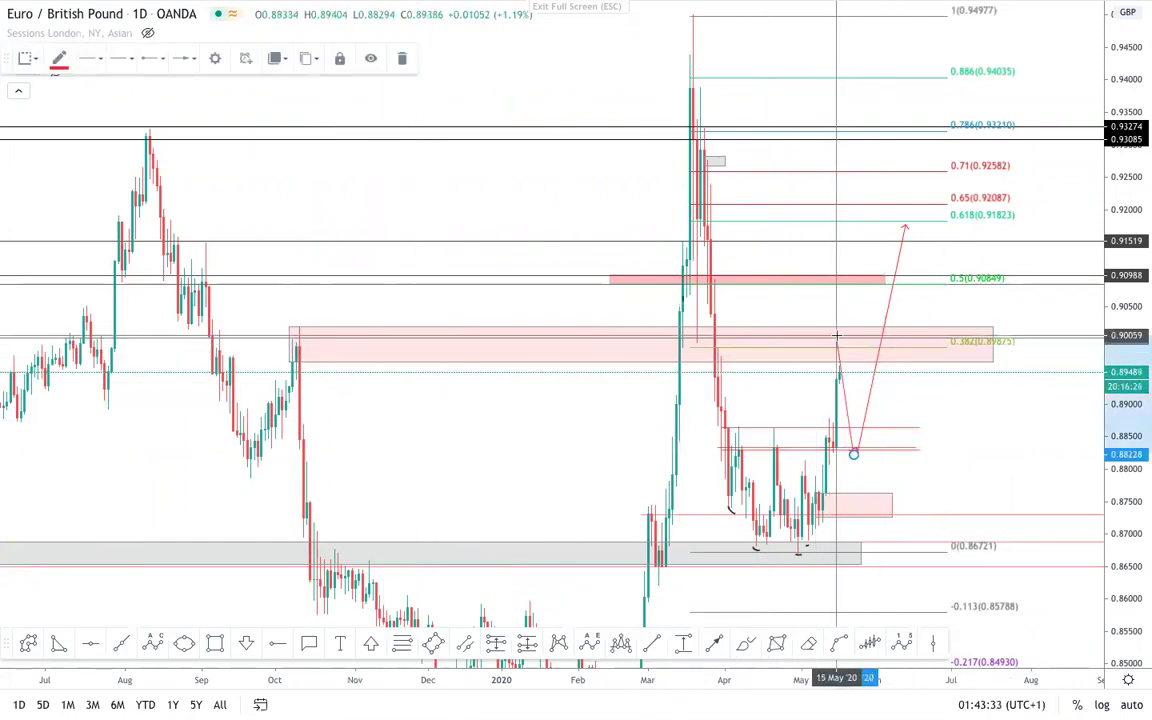
pyautogui.click(982, 460)
pyautogui.click(807, 365)
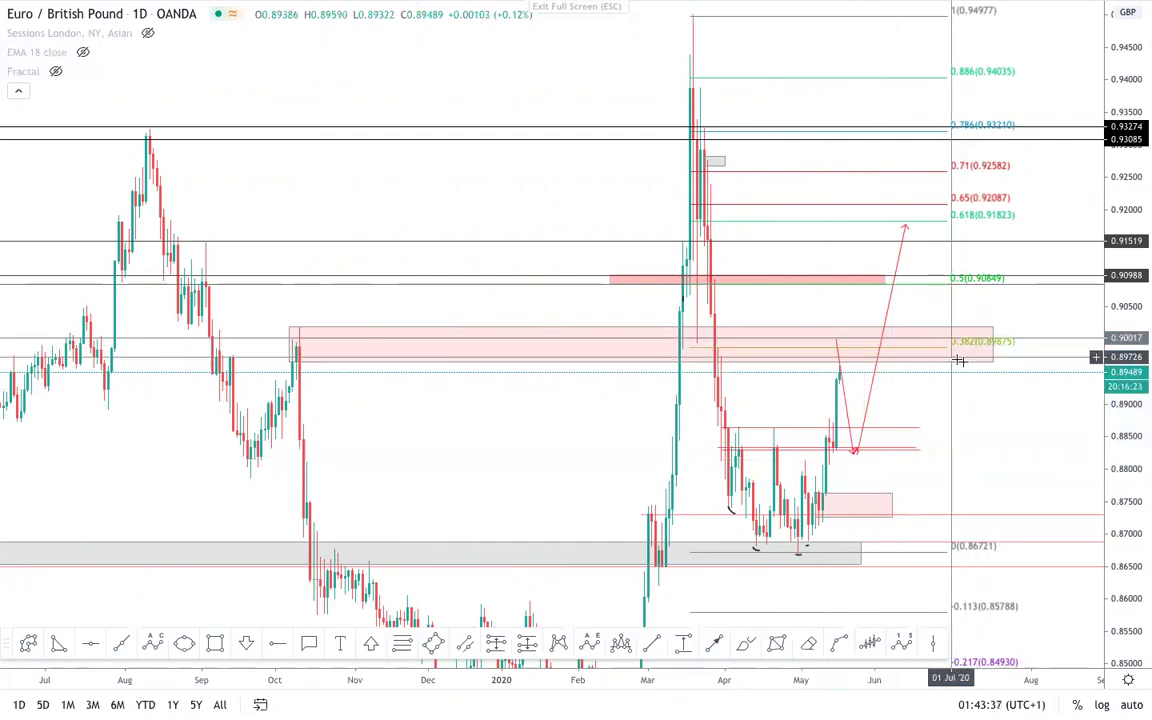
# - Delete the supply zone rectangle that starts at the October 2019 high
pyautogui.moveTo(974, 362); pyautogui.dragTo(971, 362)
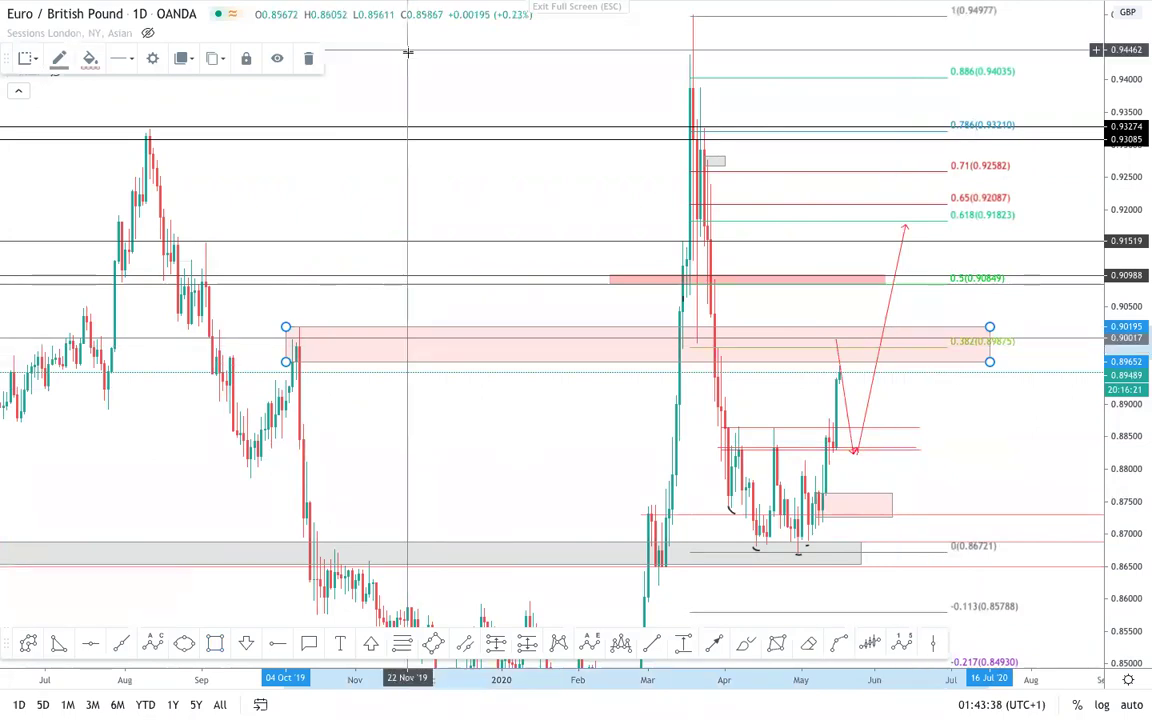
pyautogui.click(308, 58)
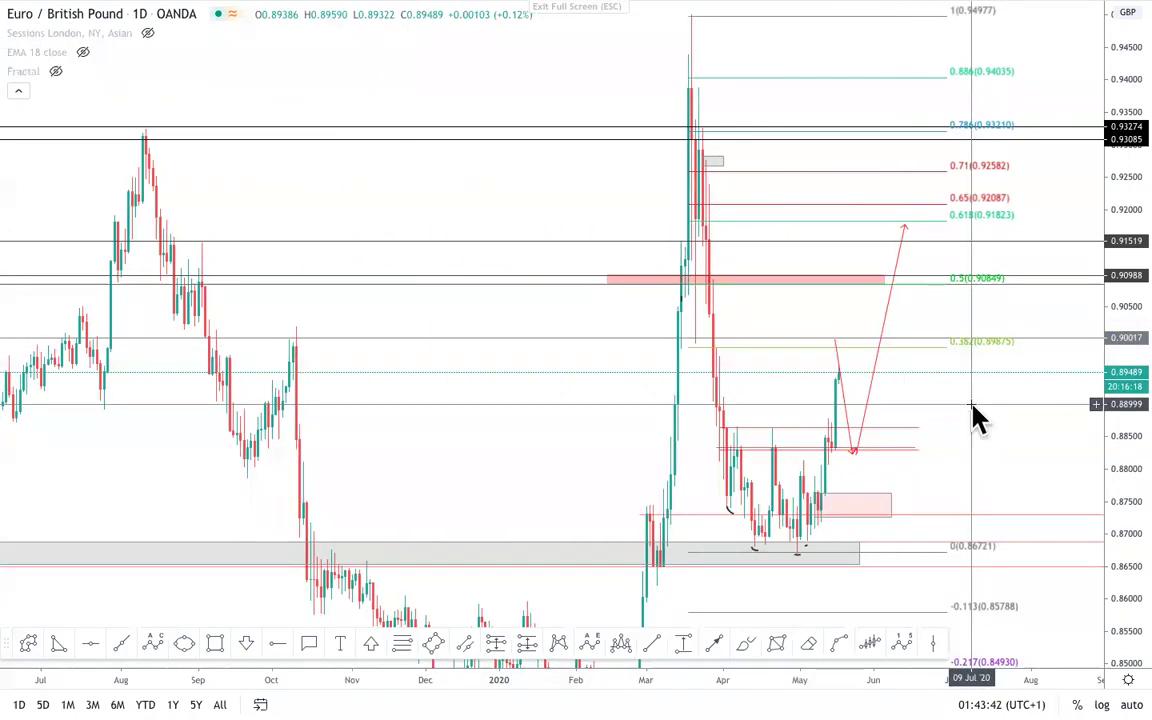
pyautogui.scroll(2, 975, 418)
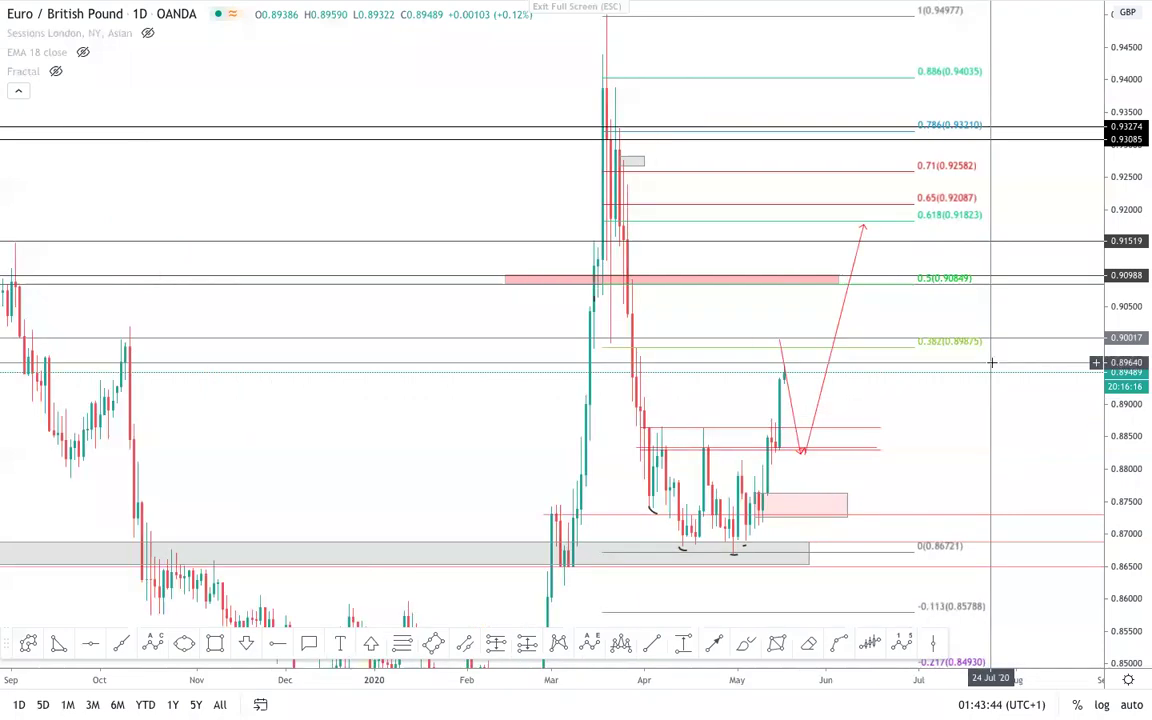
# - Switch the chart to the 4-hour timeframe and inspect the late-March drop between the 0.90988 and 0.90017 lines
pyautogui.write('4H')
pyautogui.press('Return')
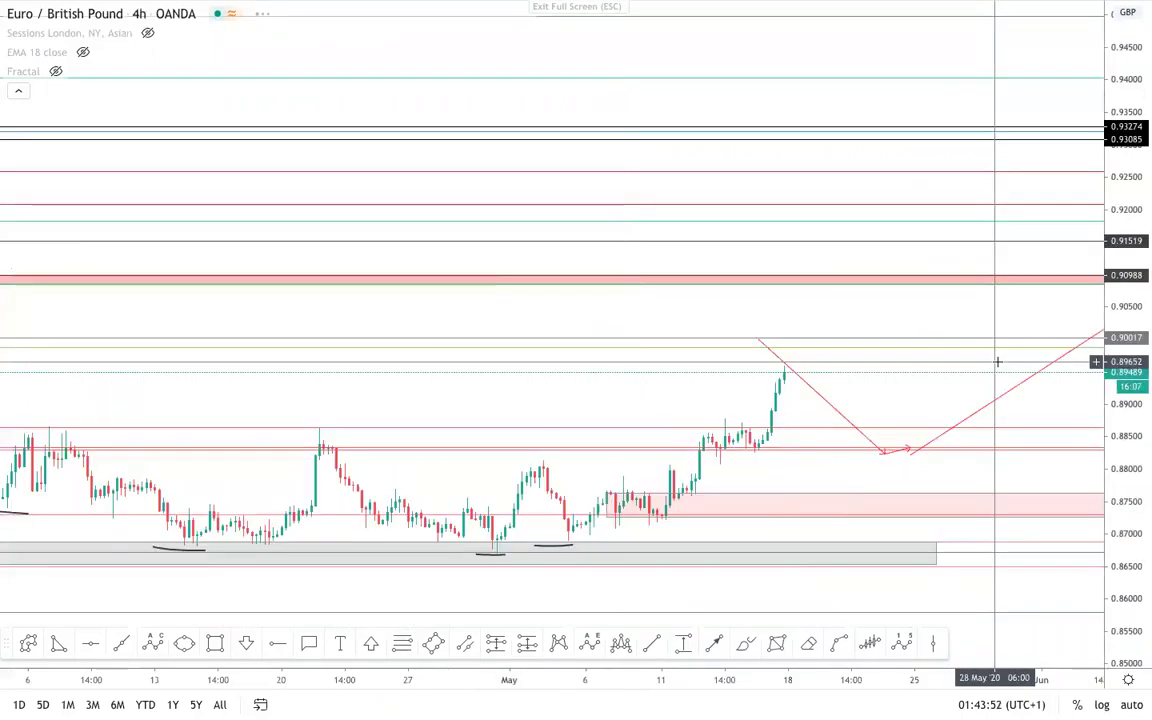
pyautogui.scroll(-3, 995, 370)
pyautogui.scroll(2, 1000, 378)
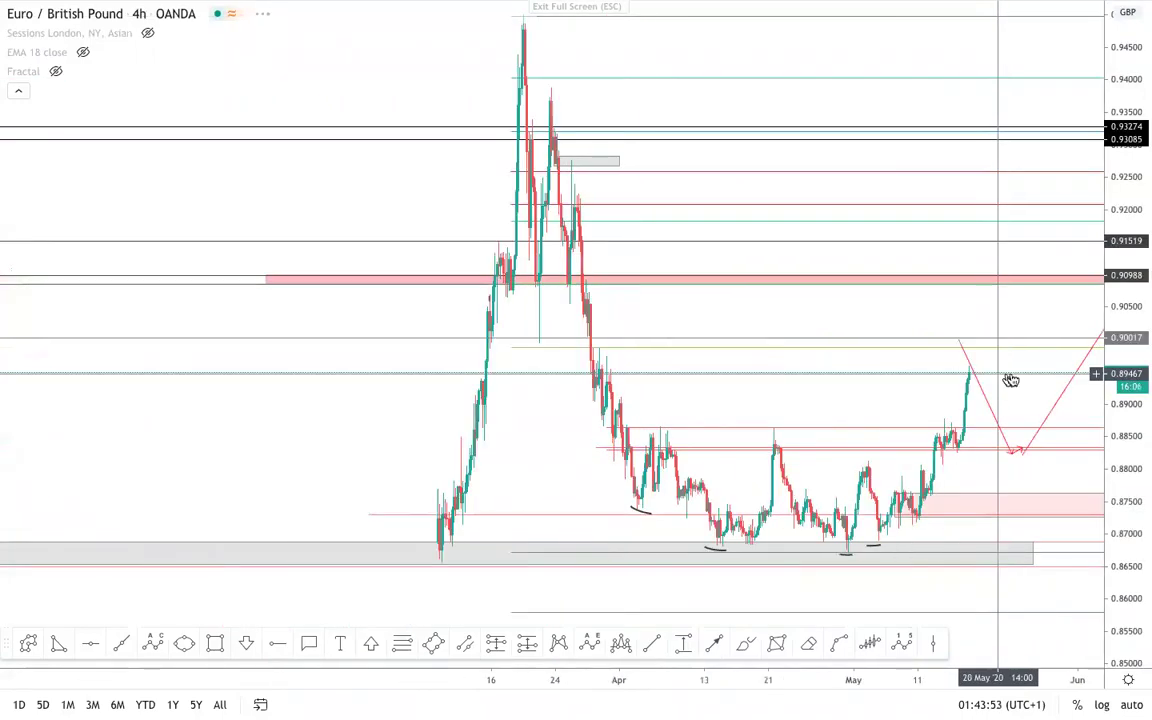
pyautogui.scroll(2, 1010, 380)
pyautogui.moveTo(1146, 449); pyautogui.dragTo(1146, 390)
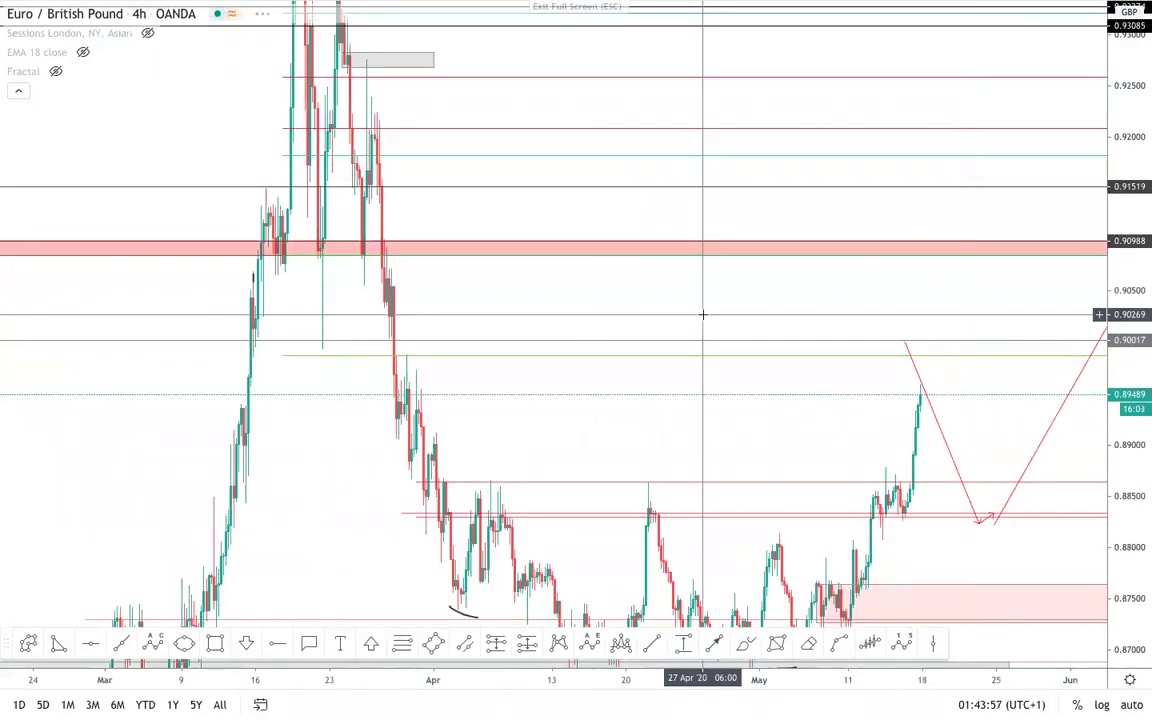
pyautogui.moveTo(702, 314); pyautogui.dragTo(746, 297)
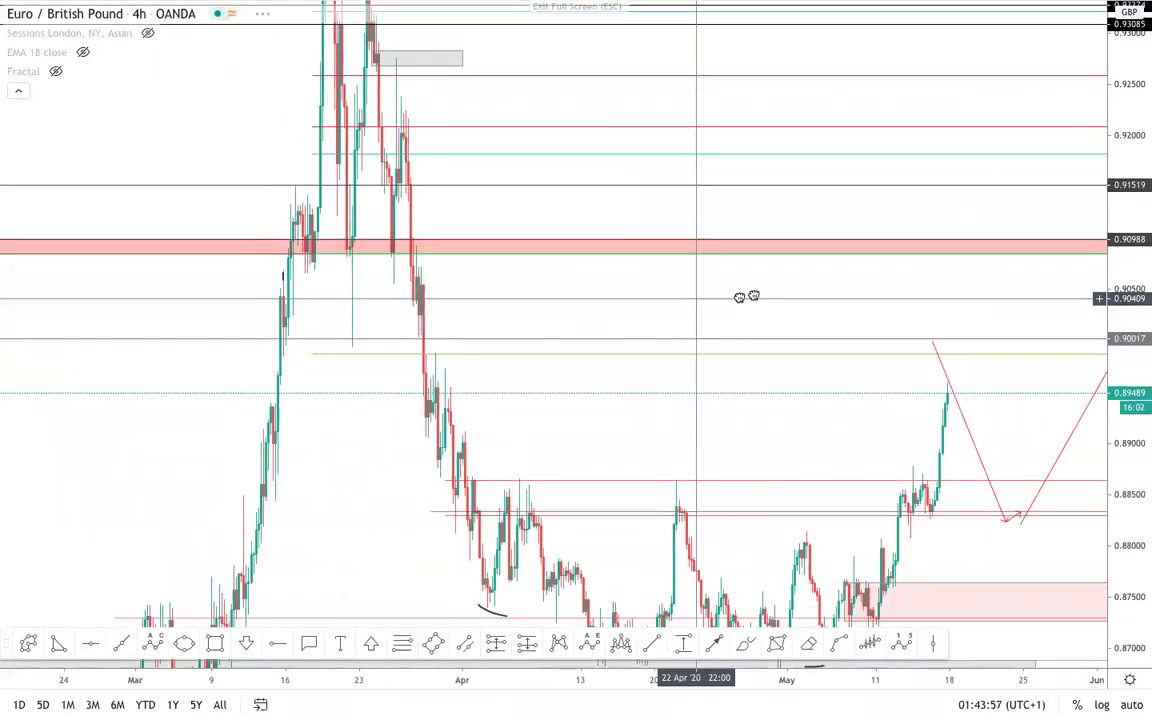
pyautogui.scroll(1, 565, 285)
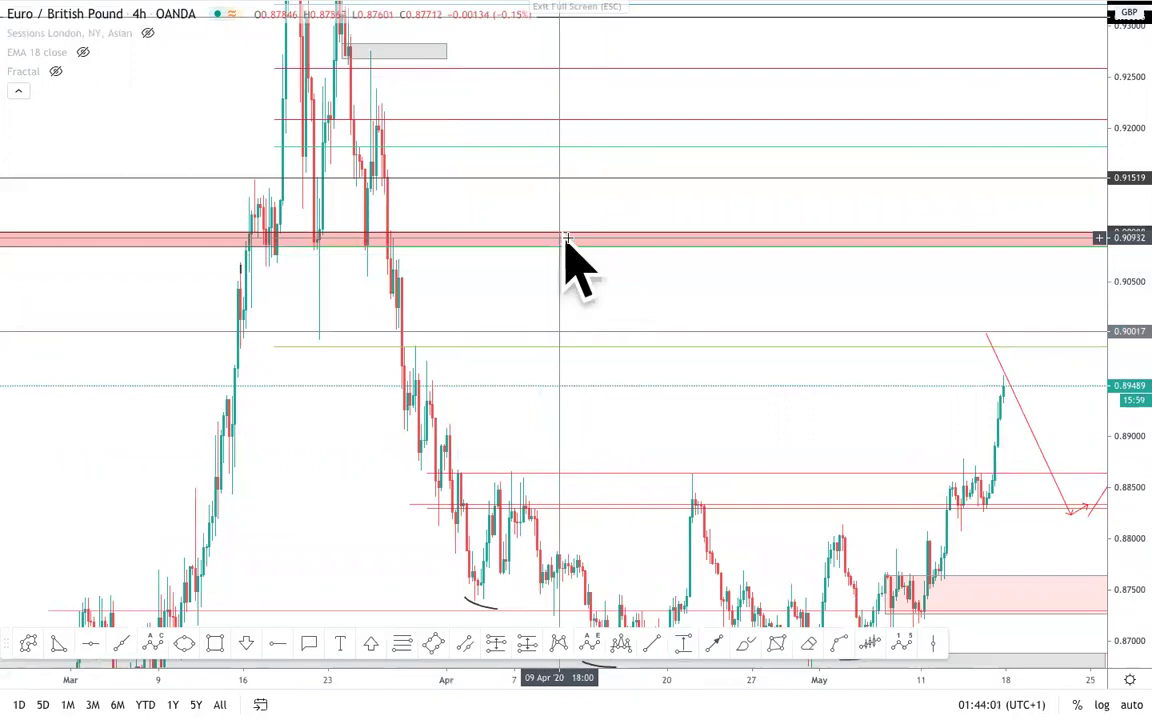
pyautogui.scroll(1, 642, 284)
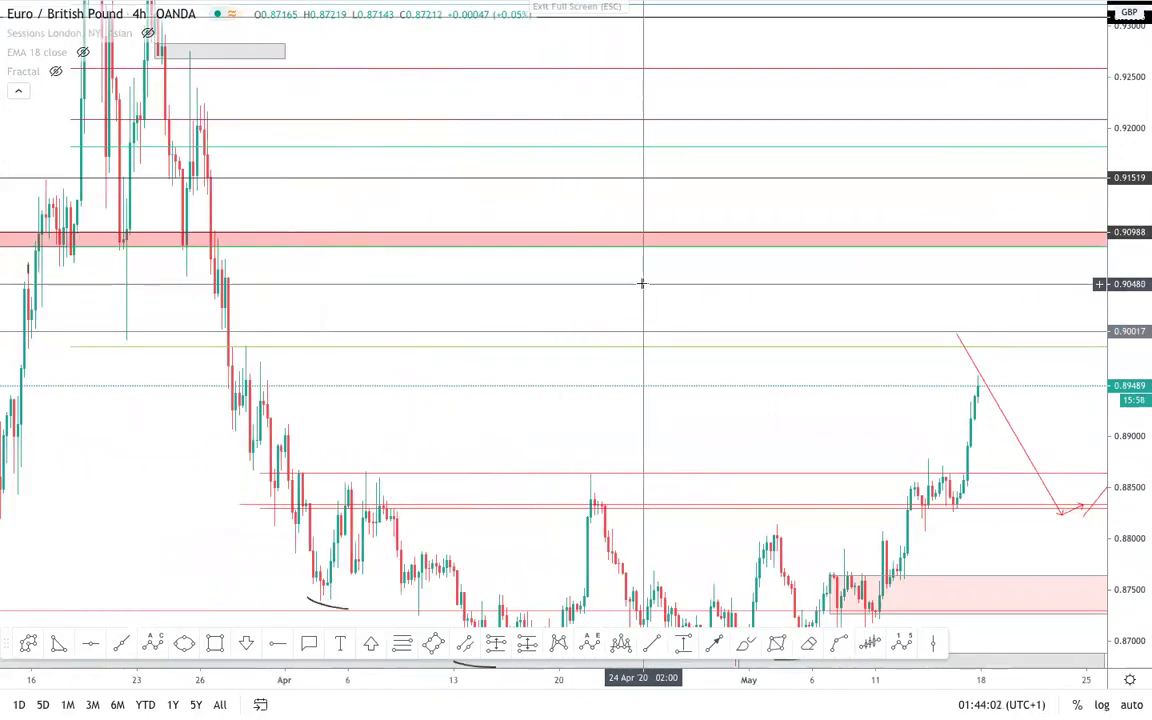
pyautogui.moveTo(642, 284); pyautogui.dragTo(453, 252)
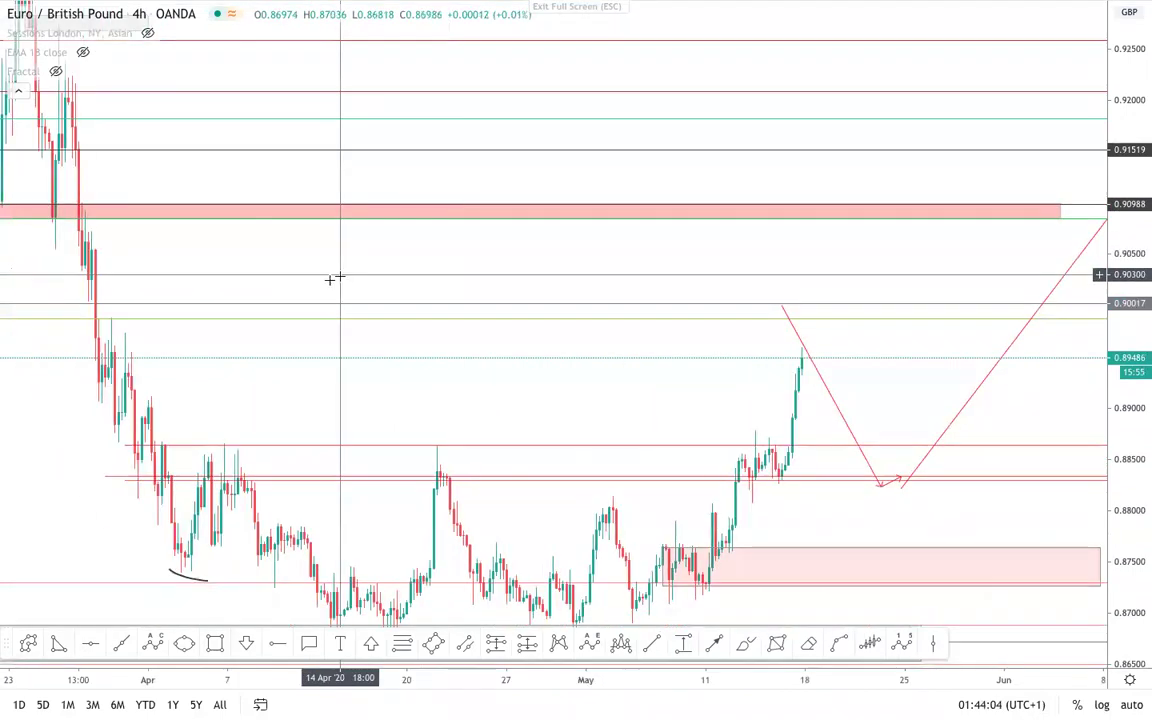
pyautogui.click(215, 643)
pyautogui.click(88, 300)
pyautogui.press('Escape')
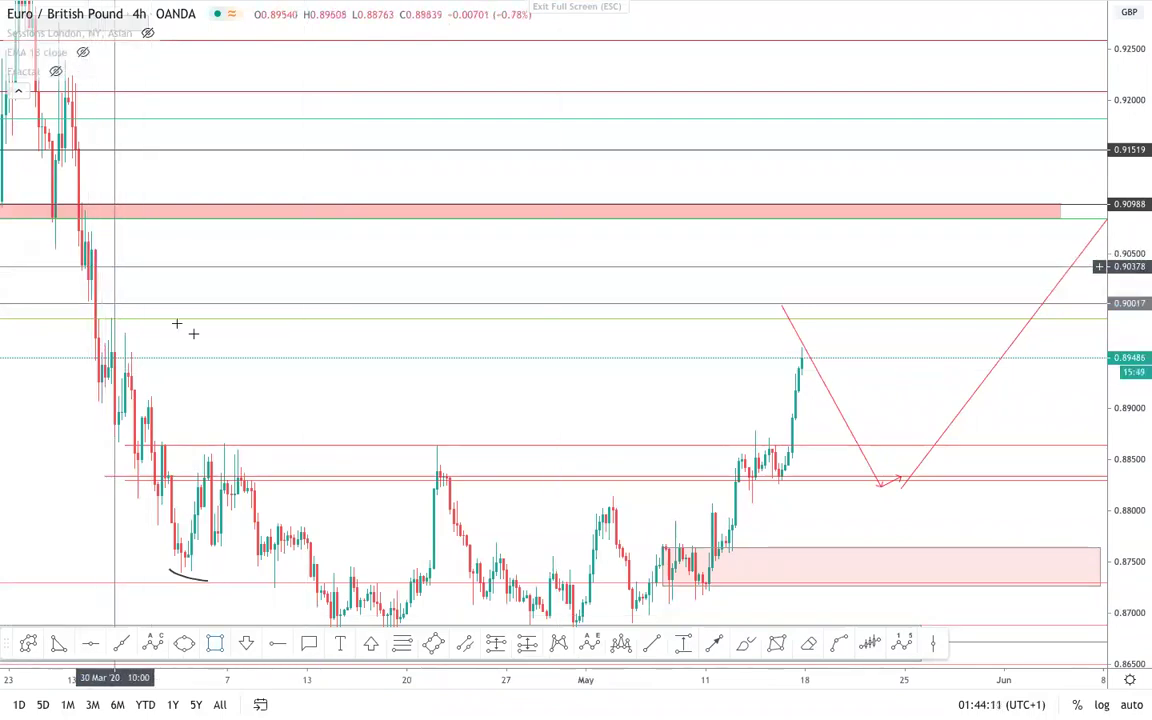
# - Draw a supply zone rectangle from the 27 March drop at about 0.9025 down to the 0.90017 line, extending it to 11 May
pyautogui.scroll(-2, 189, 299)
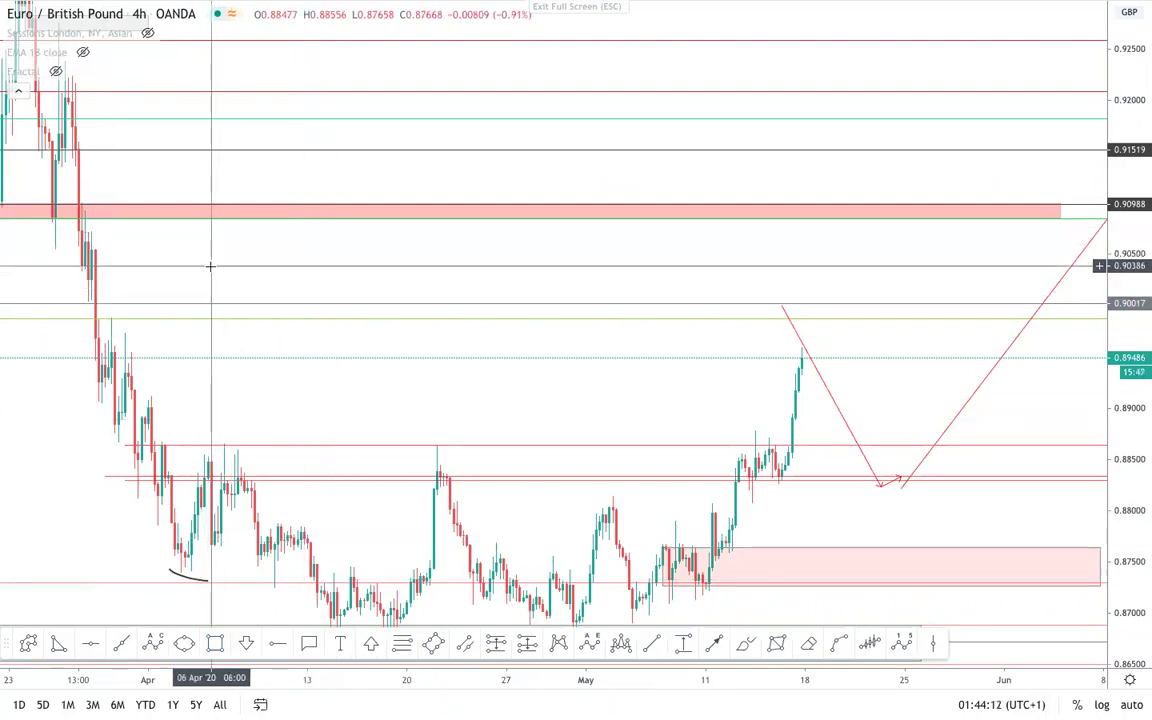
pyautogui.scroll(-1, 212, 270)
pyautogui.moveTo(242, 283); pyautogui.dragTo(407, 254)
pyautogui.scroll(1, 407, 254)
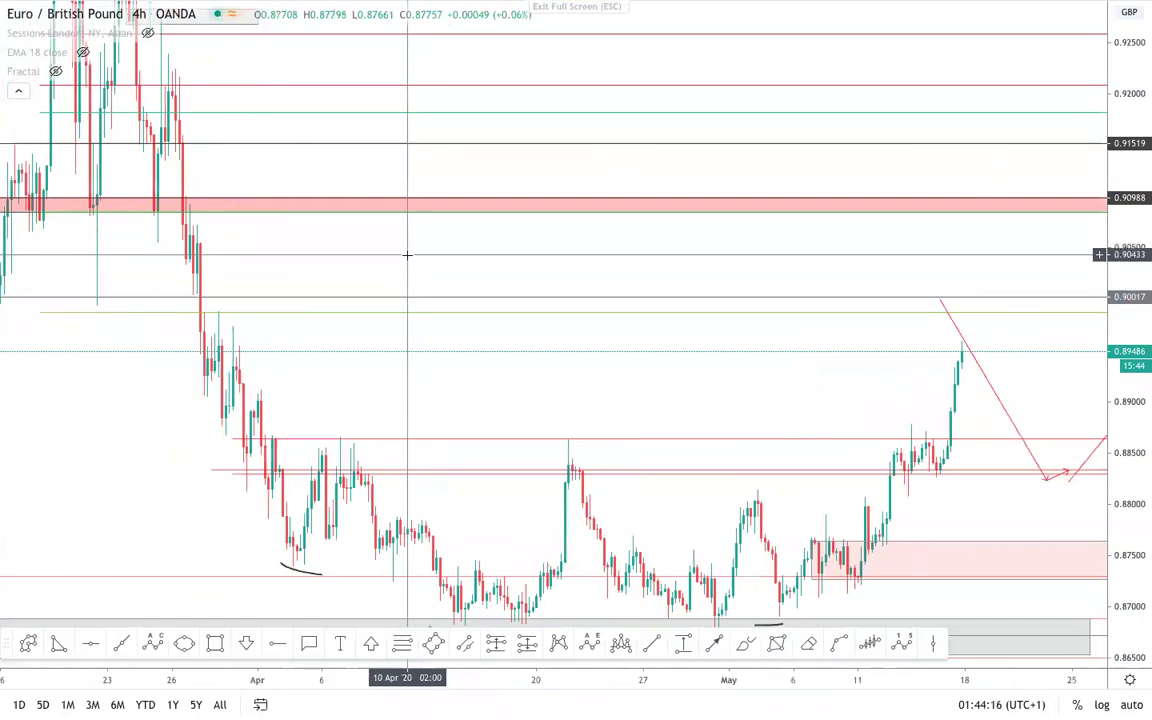
pyautogui.moveTo(407, 255); pyautogui.dragTo(532, 244)
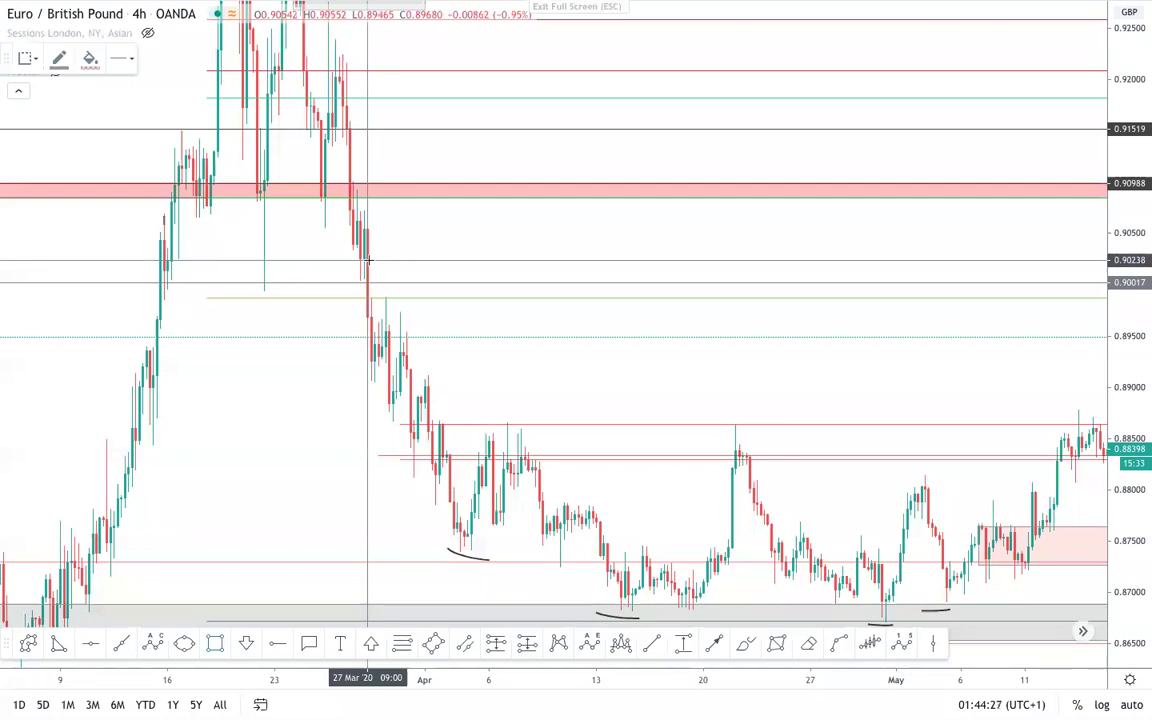
pyautogui.click(367, 260)
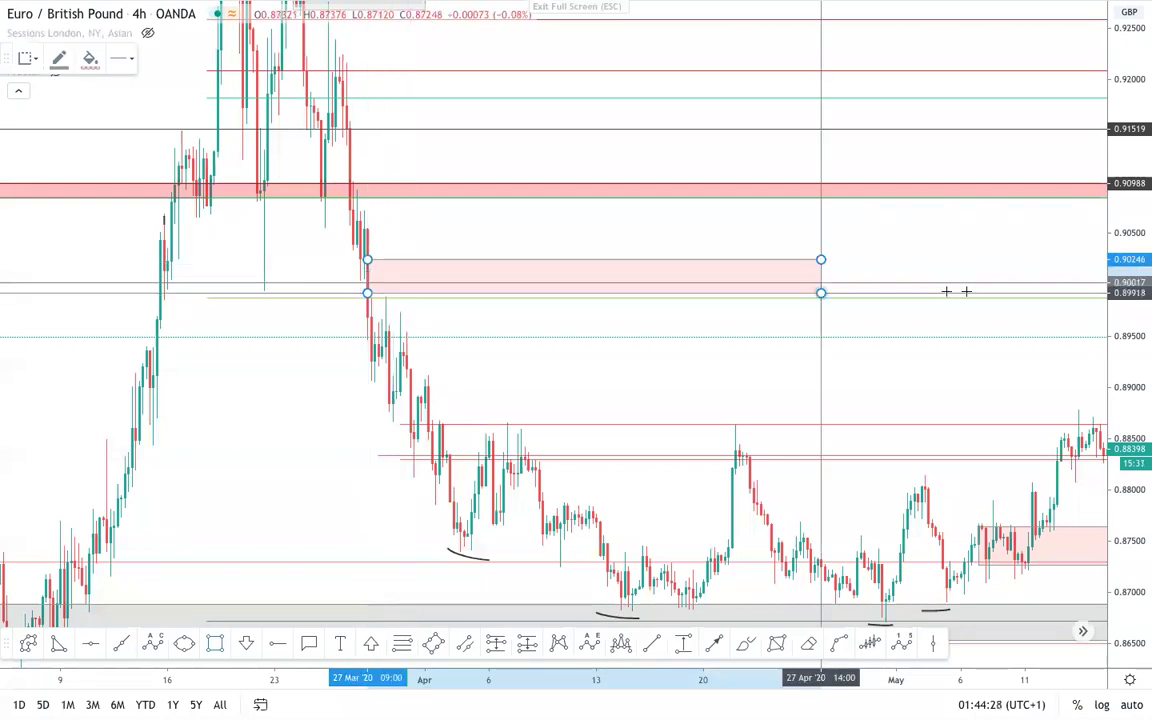
pyautogui.moveTo(820, 292); pyautogui.dragTo(1041, 281)
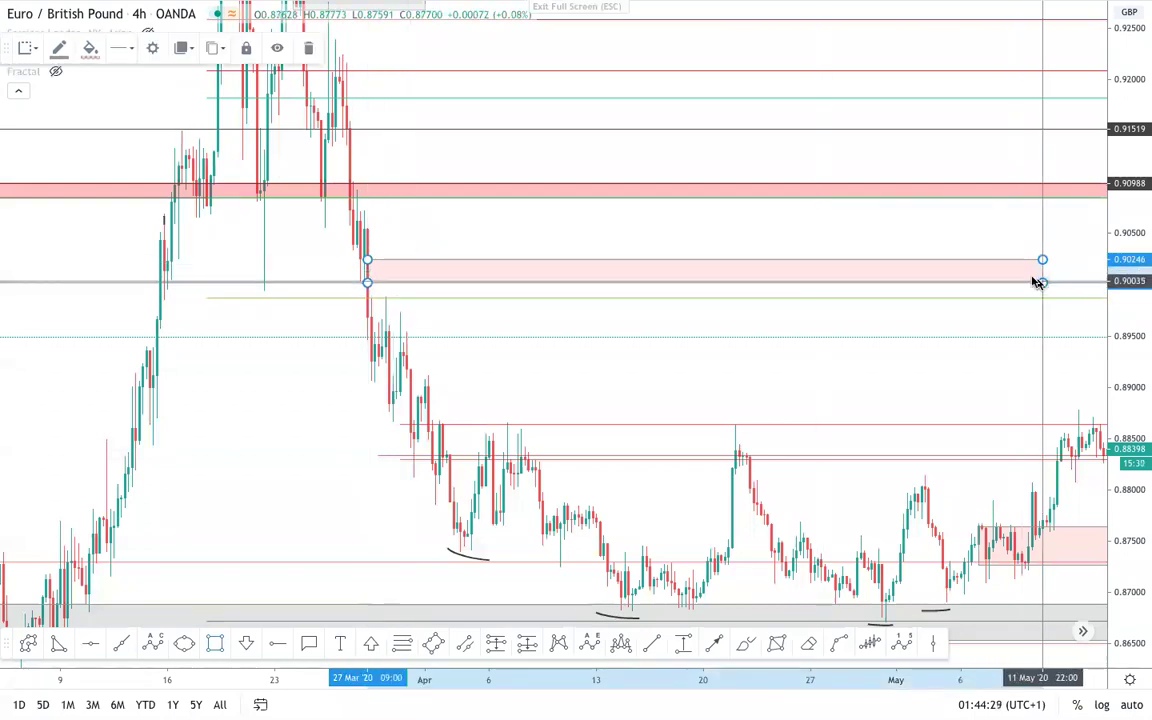
pyautogui.click(898, 226)
# - Extend the 27 March supply zone rectangle past the falling arrow to 2 June 2020, keeping its lower edge on the 0.90017 line
pyautogui.scroll(-1, 900, 226)
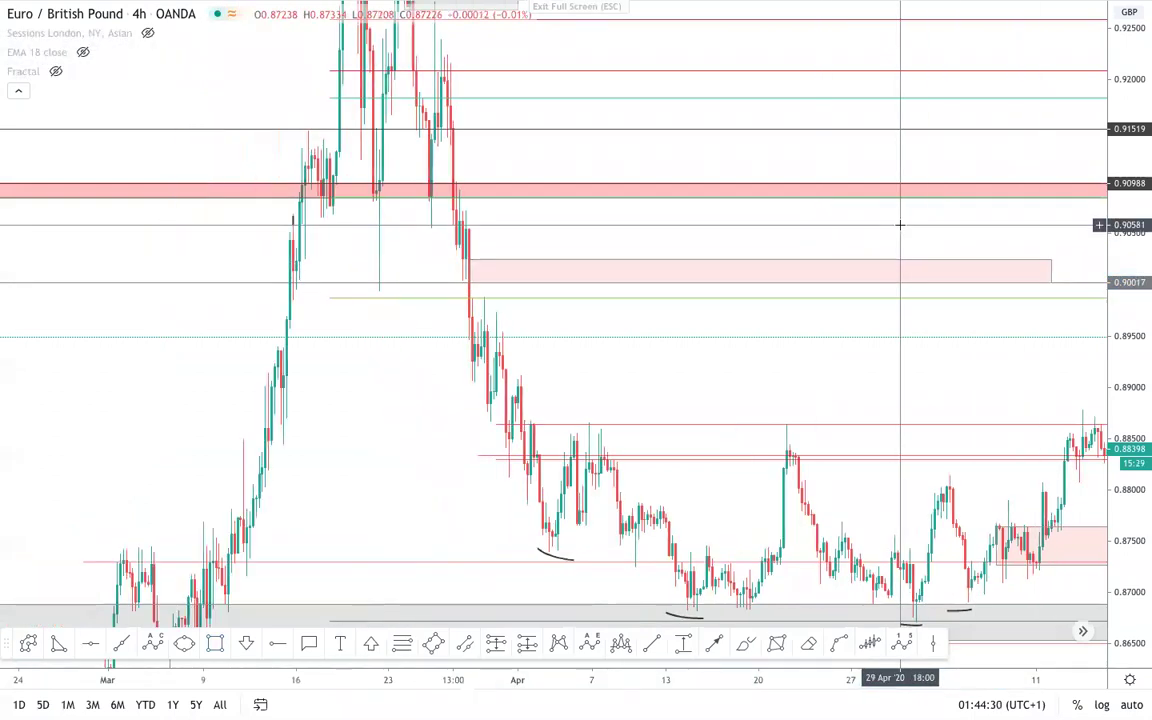
pyautogui.scroll(-2, 900, 225)
pyautogui.hscroll(4, 900, 225)
pyautogui.moveTo(643, 282); pyautogui.dragTo(868, 282)
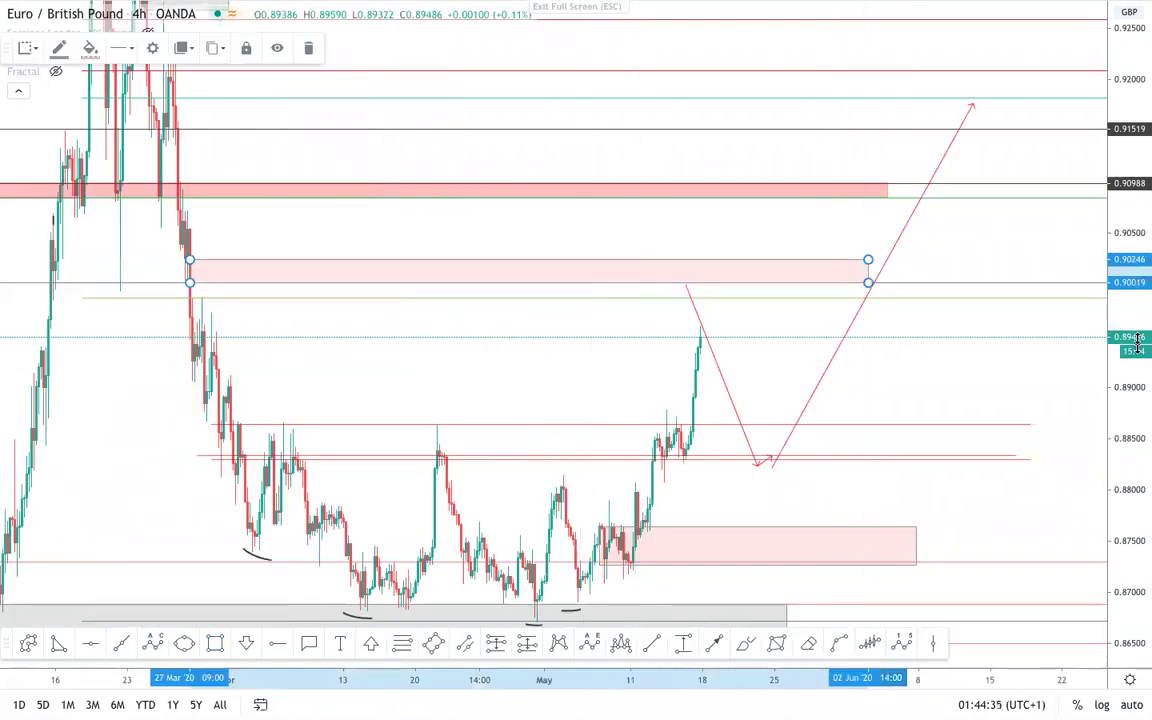
pyautogui.hotkey('alt', 'h')
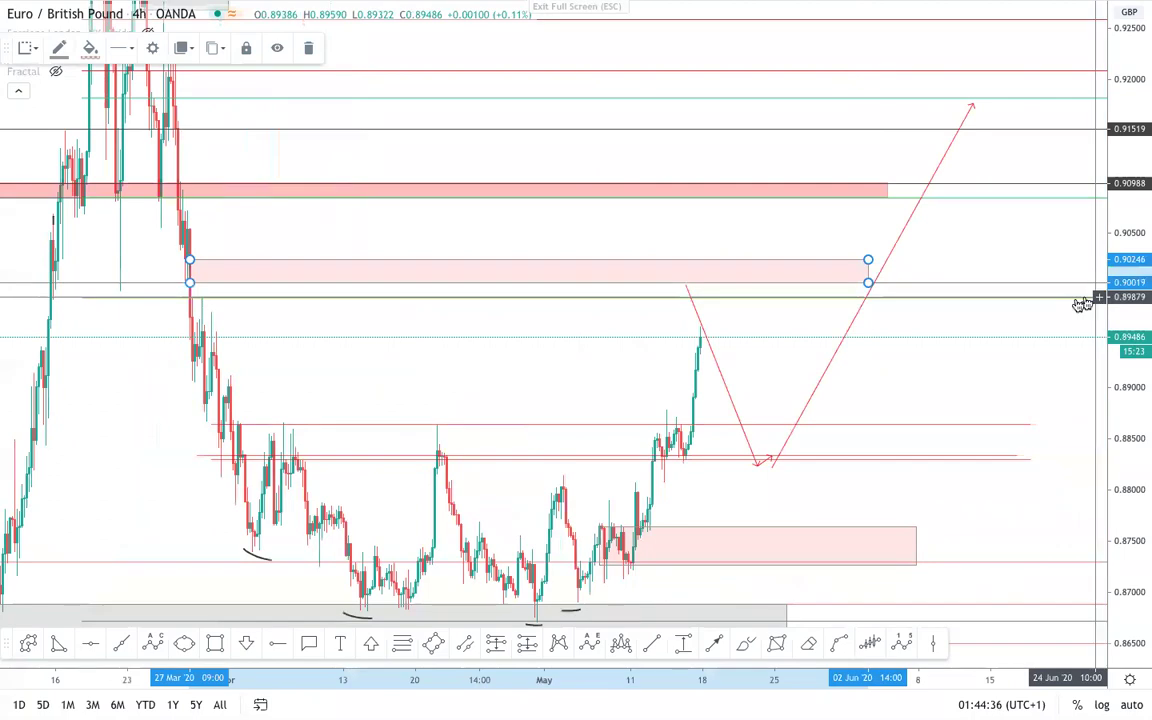
pyautogui.click(893, 372)
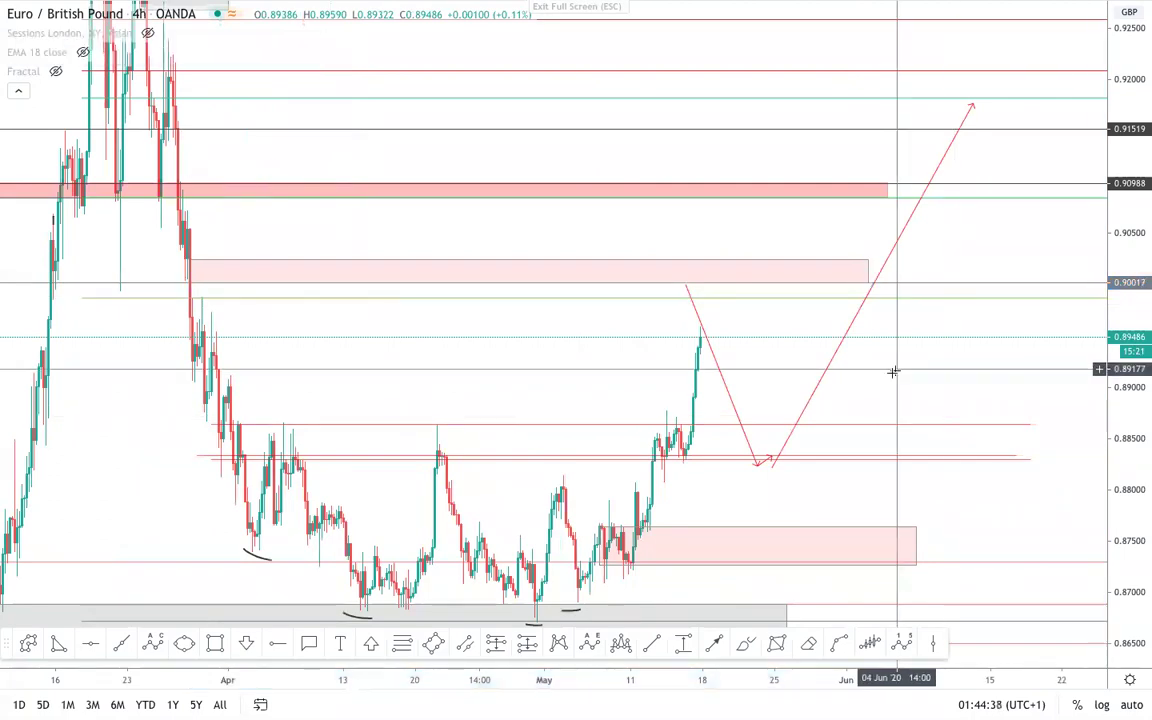
# - Move the start of the falling arrow along the 0.90017 line to 19 May 2020, keeping its tip in place
pyautogui.scroll(-2, 893, 372)
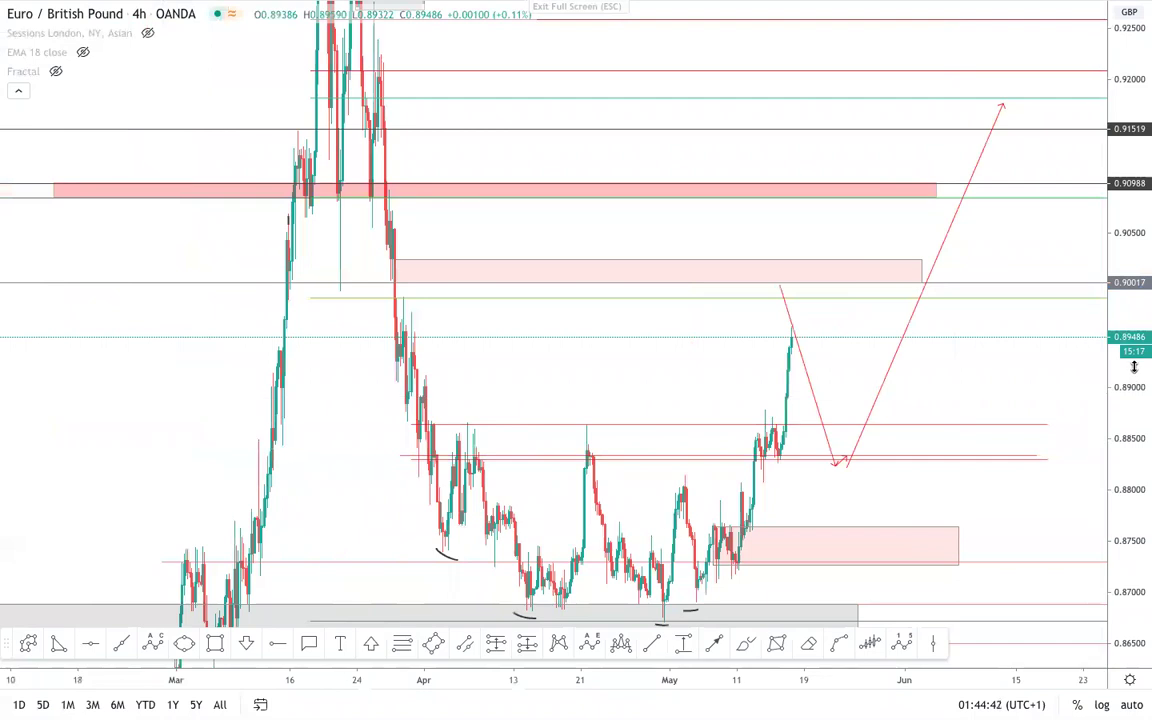
pyautogui.moveTo(1134, 367); pyautogui.dragTo(1134, 395)
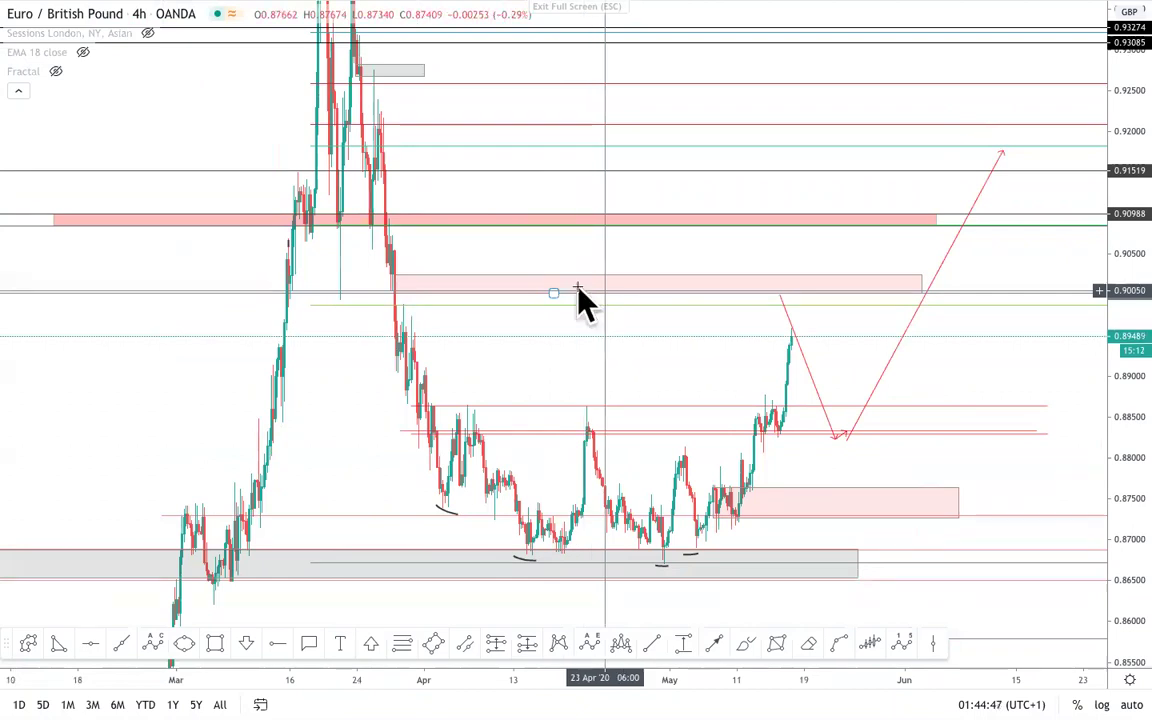
pyautogui.scroll(2, 837, 420)
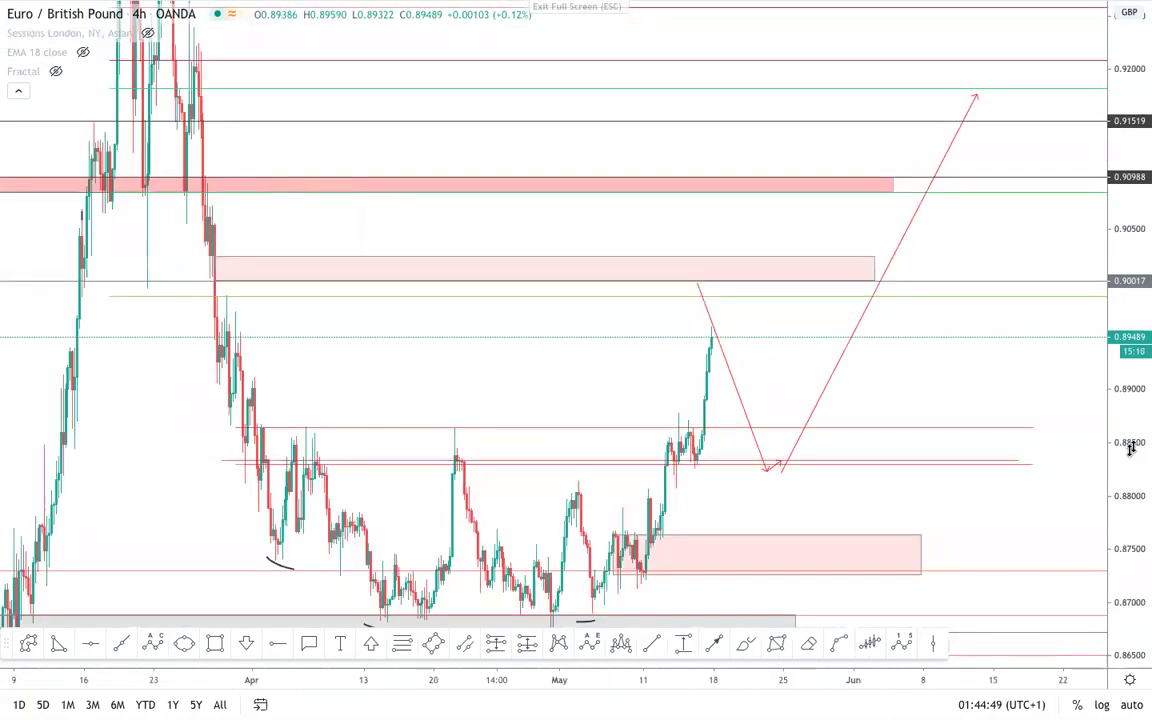
pyautogui.scroll(2, 790, 395)
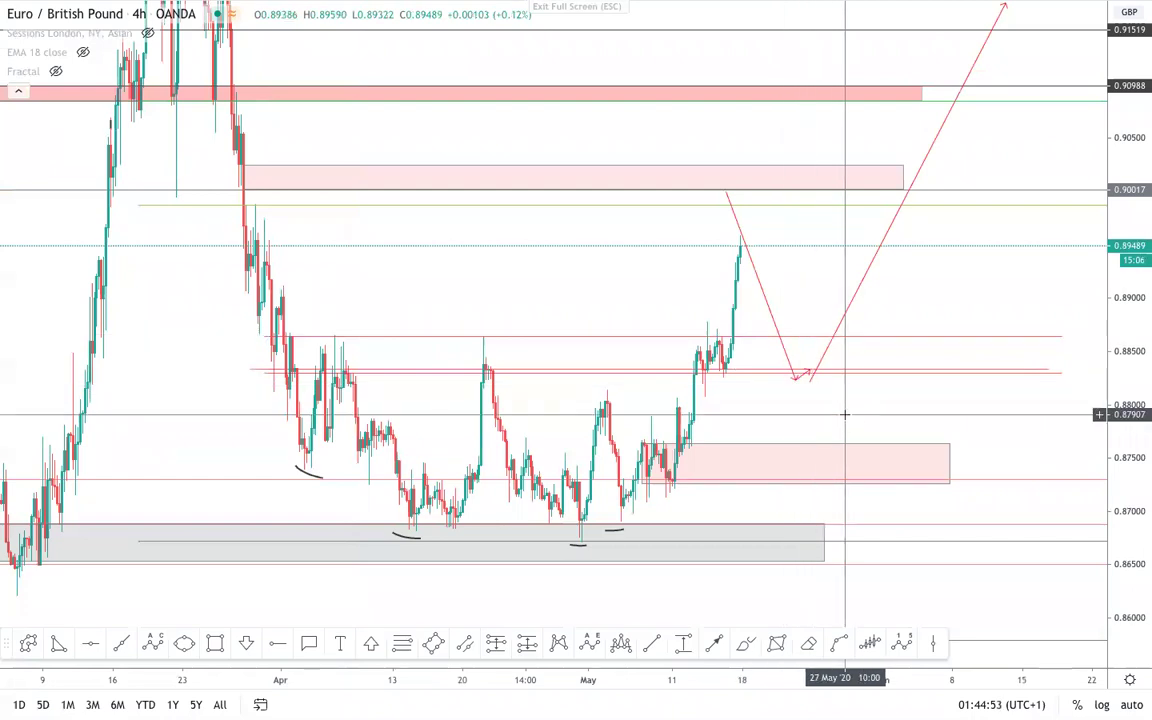
pyautogui.moveTo(836, 440); pyautogui.dragTo(798, 507)
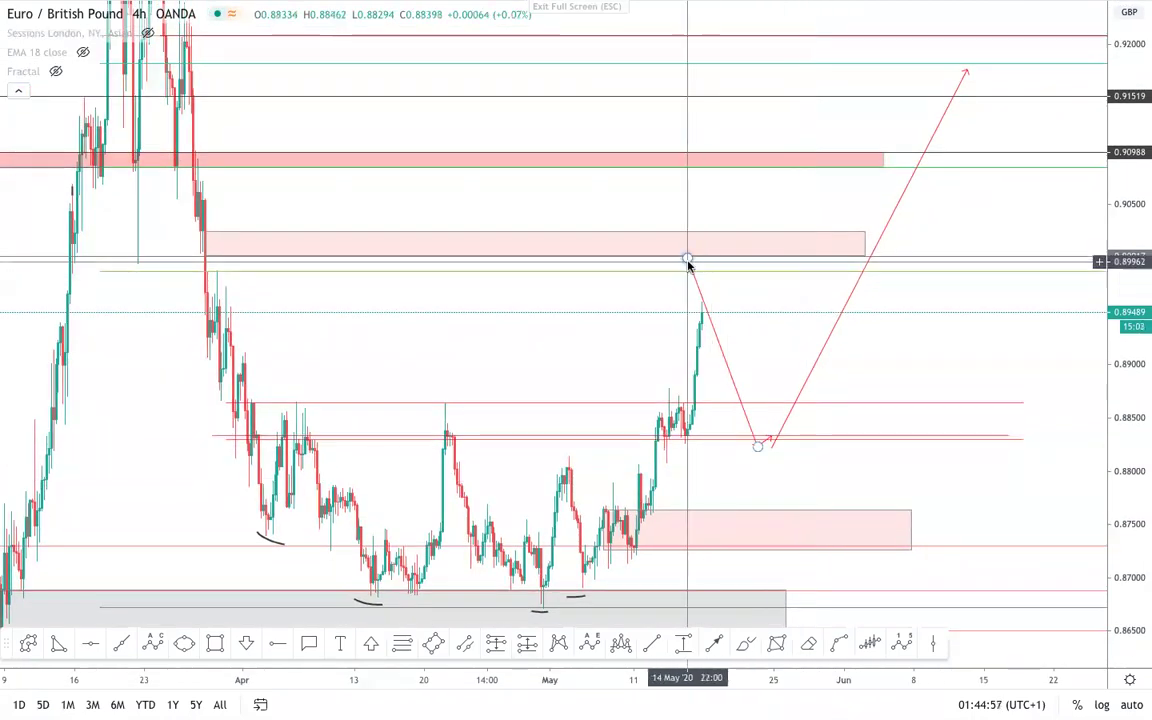
pyautogui.moveTo(686, 259)
pyautogui.mouseDown()
pyautogui.moveTo(719, 256)
pyautogui.moveTo(645, 301)
pyautogui.moveTo(704, 252)
pyautogui.moveTo(720, 258)
pyautogui.mouseUp()
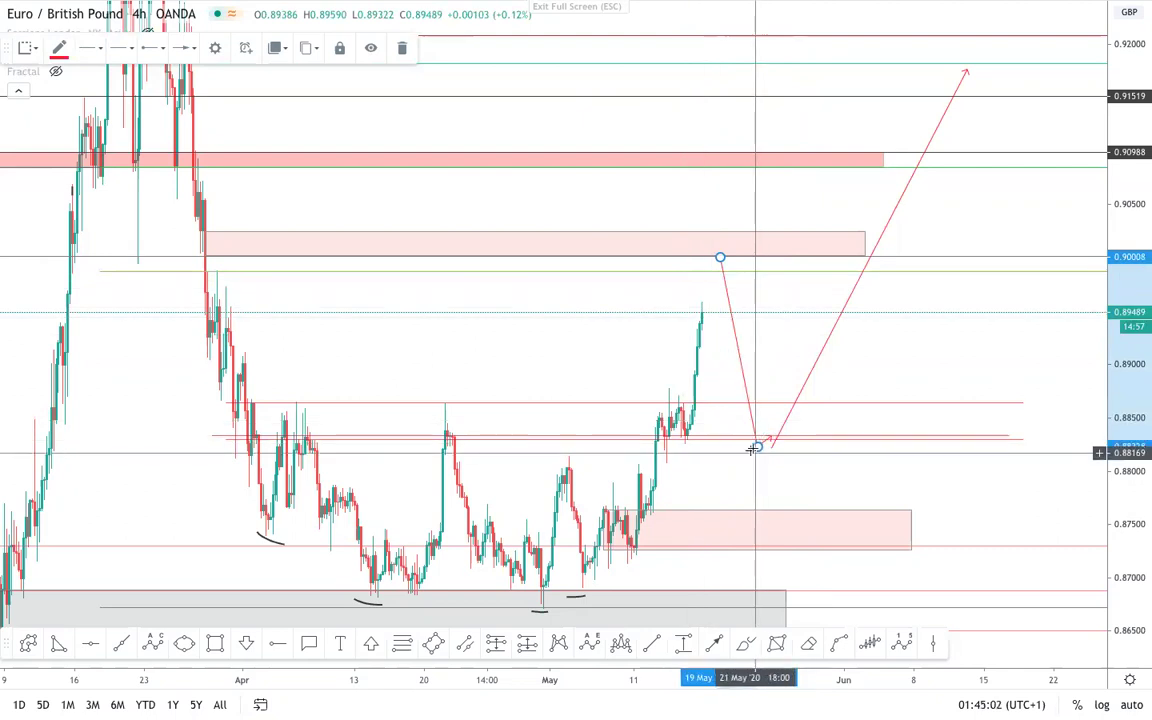
pyautogui.moveTo(810, 466); pyautogui.dragTo(815, 499)
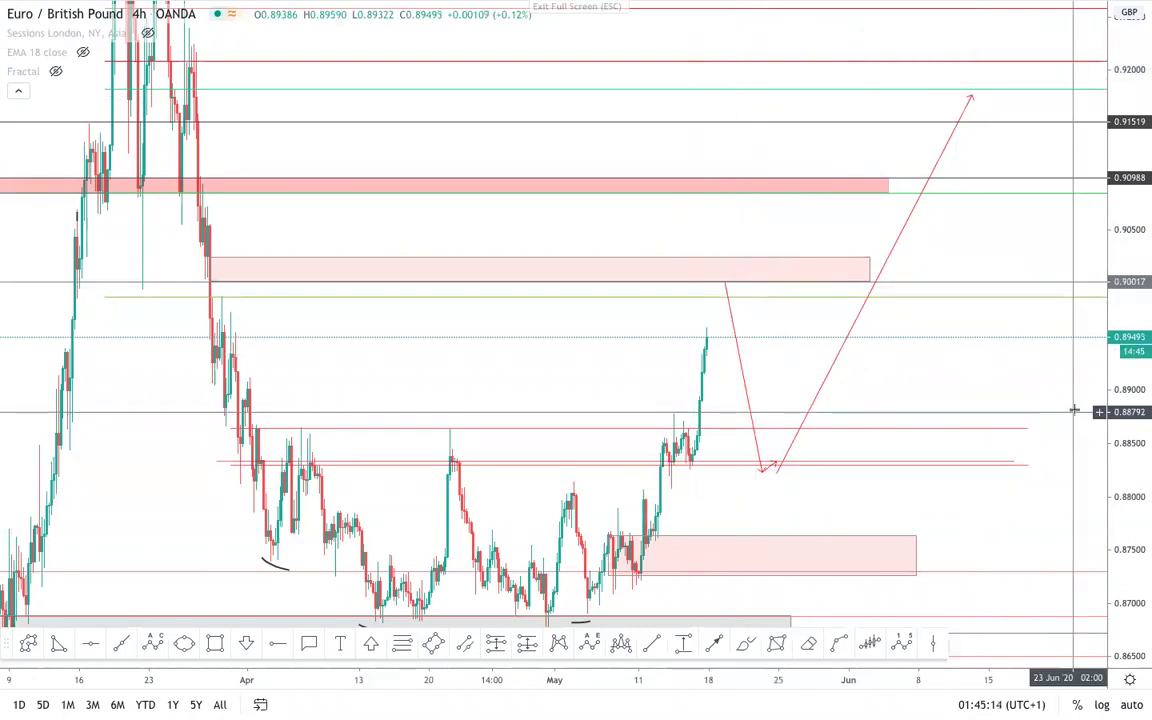
pyautogui.moveTo(1139, 255); pyautogui.dragTo(1126, 300)
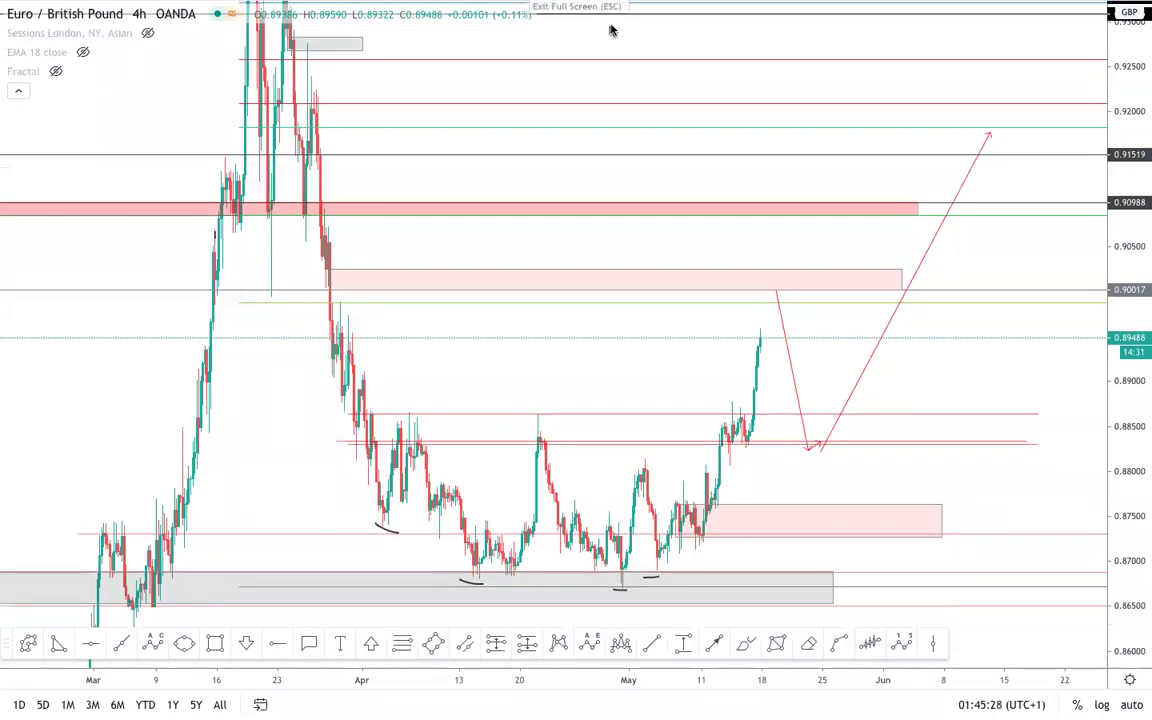
# - Switch to the GBP/USD 4-hour chart, dismiss the layout-changed notice and show the chart in full screen
pyautogui.press('Escape')
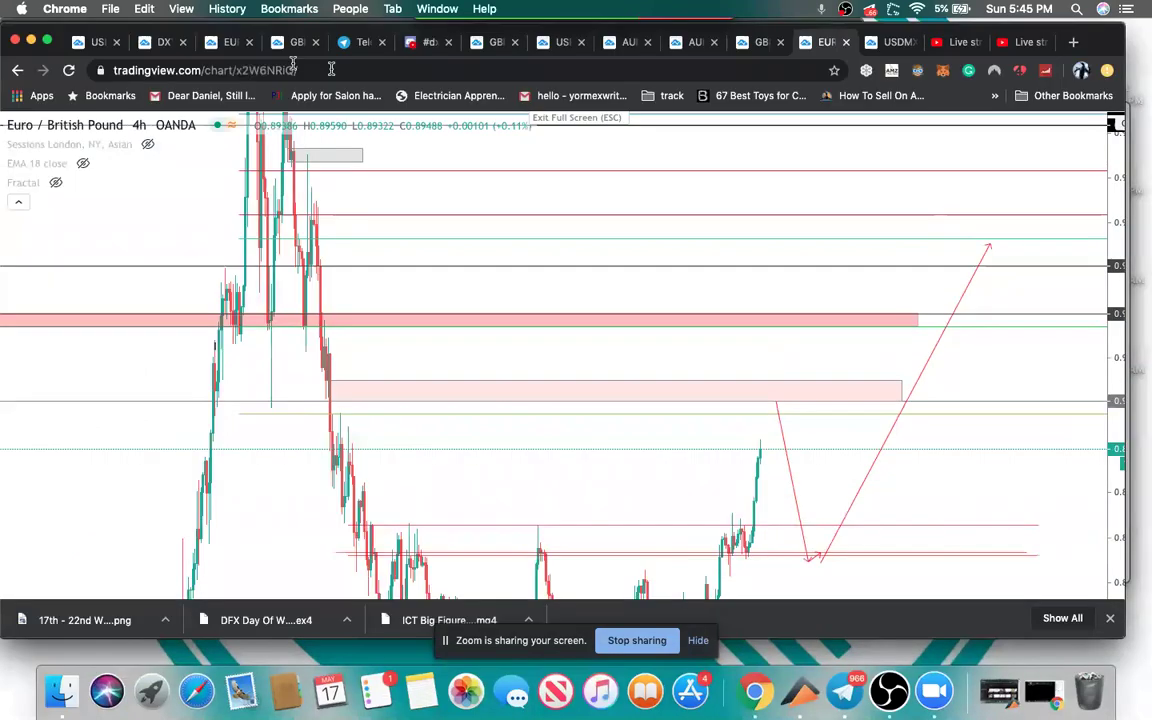
pyautogui.click(295, 42)
pyautogui.click(732, 253)
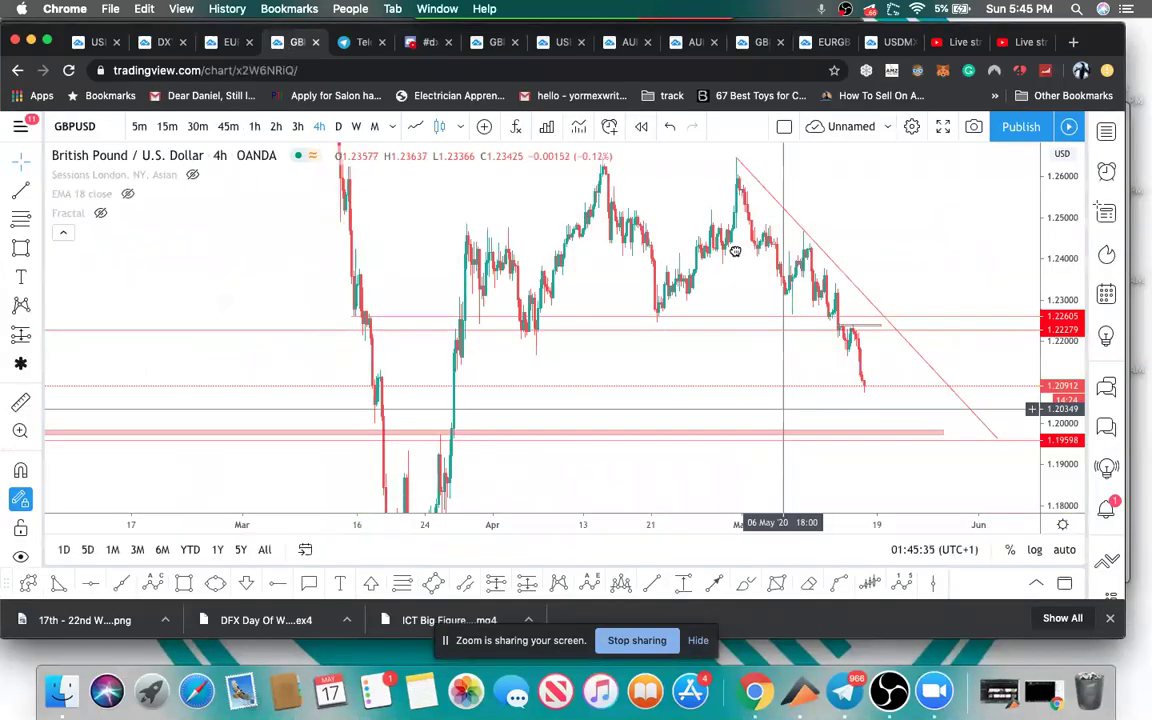
pyautogui.click(943, 130)
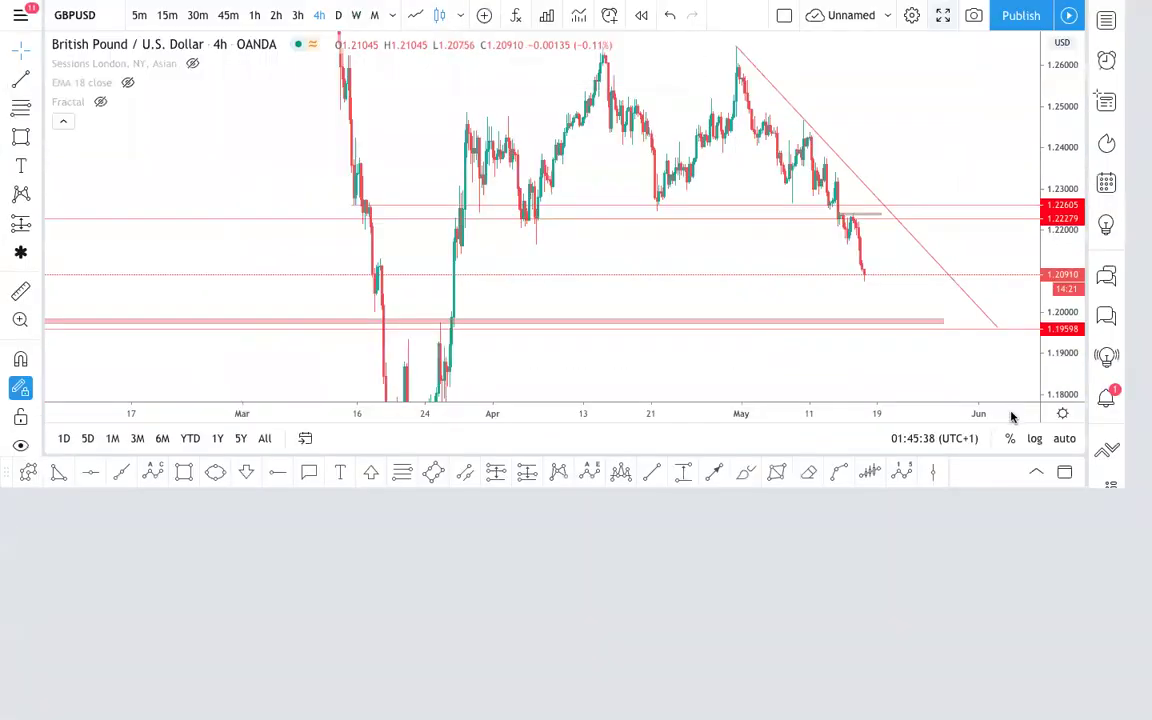
pyautogui.press('Escape')
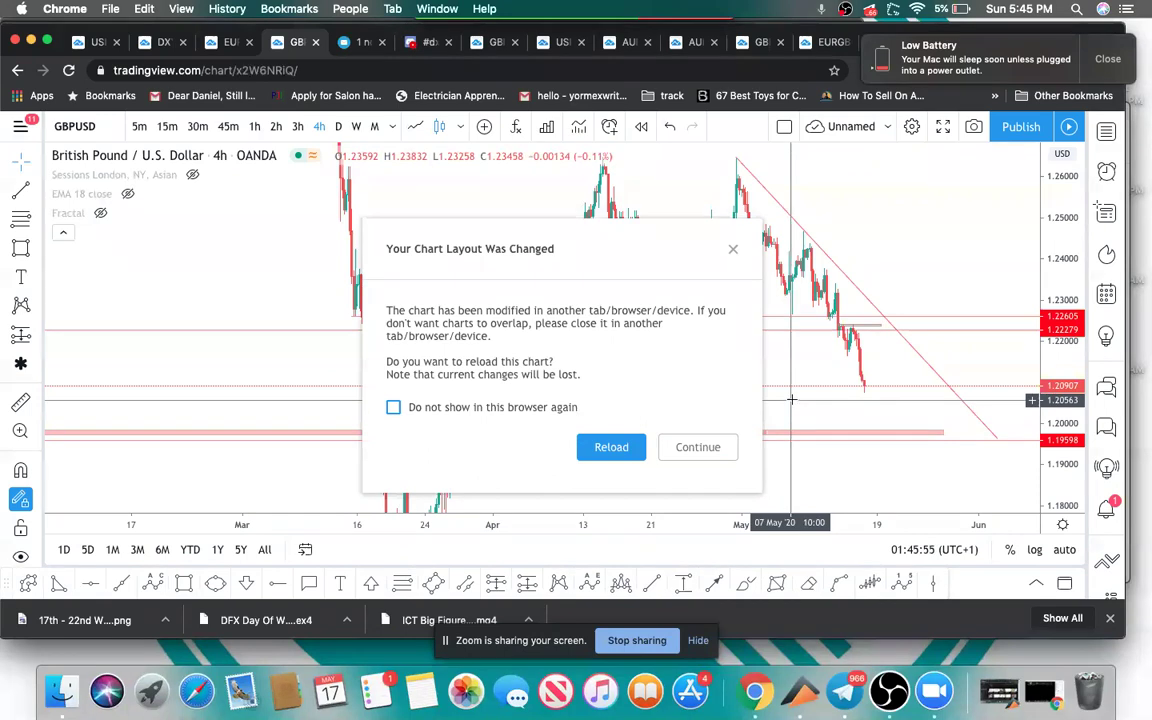
pyautogui.click(733, 249)
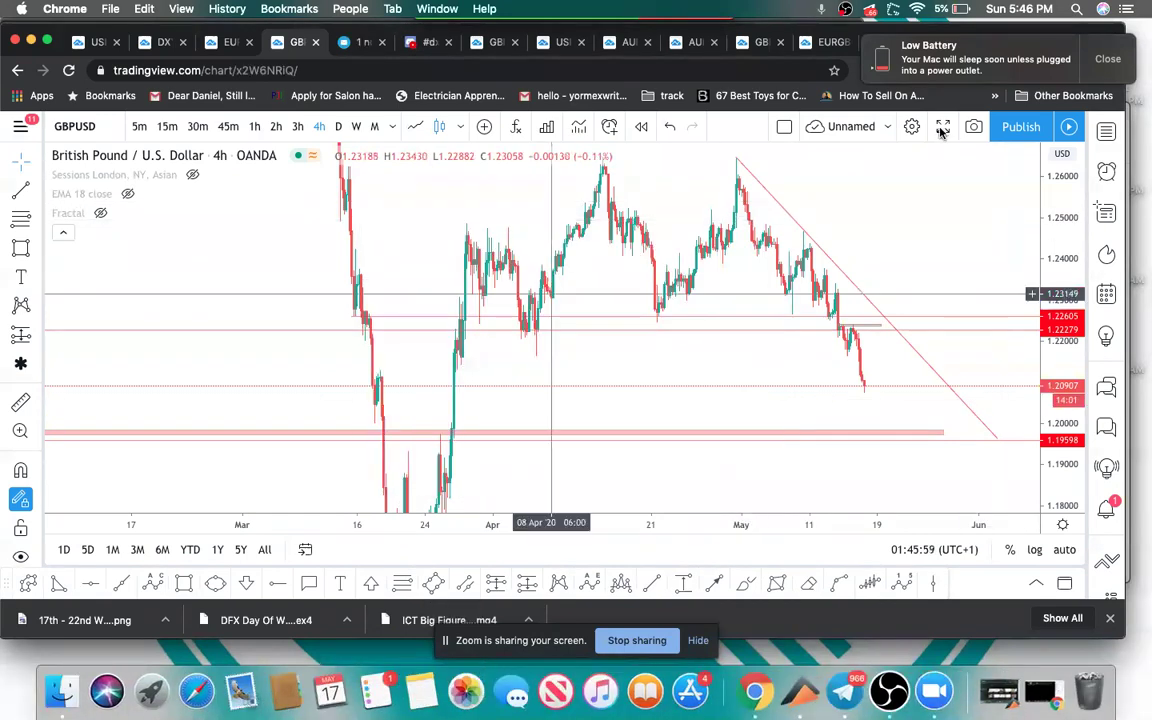
pyautogui.click(941, 130)
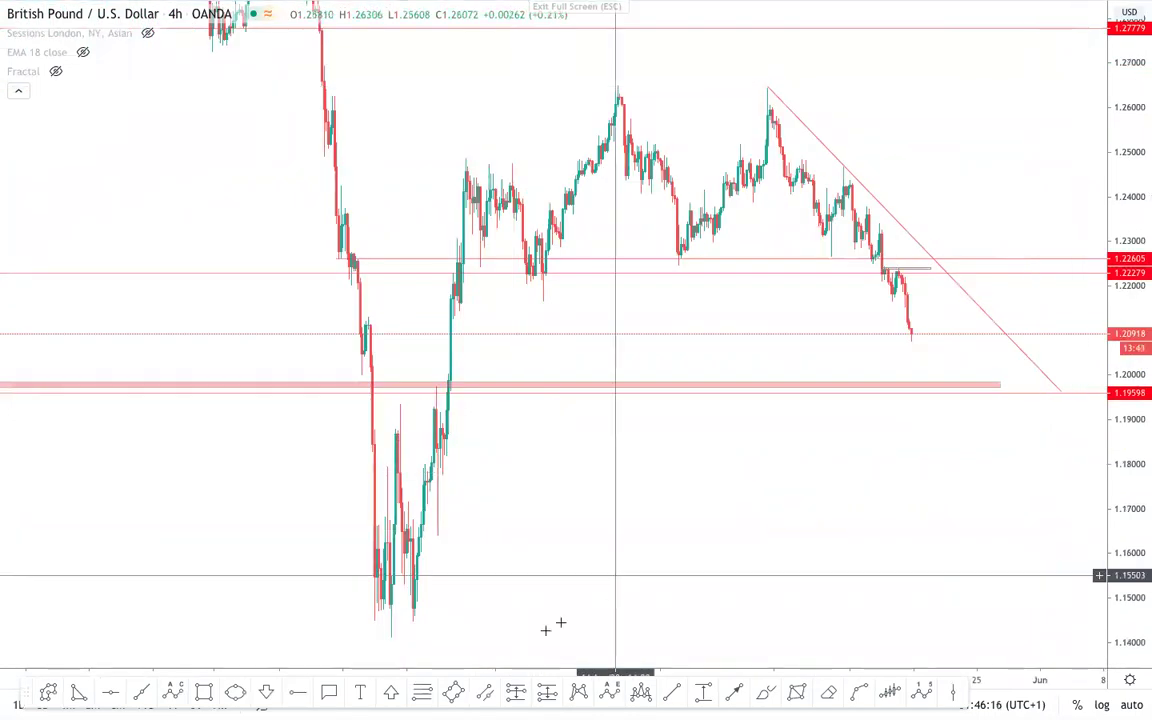
# - Draw a Fibonacci retracement from the 23 March low at 1.14480 up to 1.26470, extending it to 25 May 2020
pyautogui.click(422, 692)
pyautogui.click(393, 639)
pyautogui.click(413, 621)
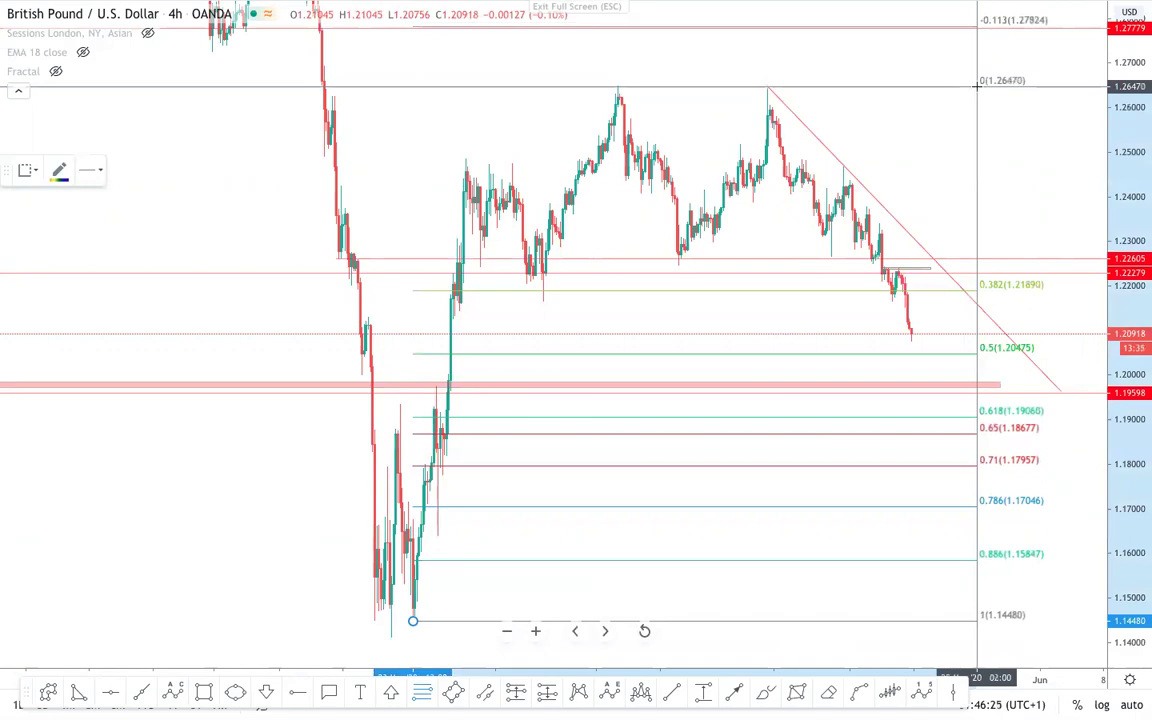
pyautogui.click(977, 87)
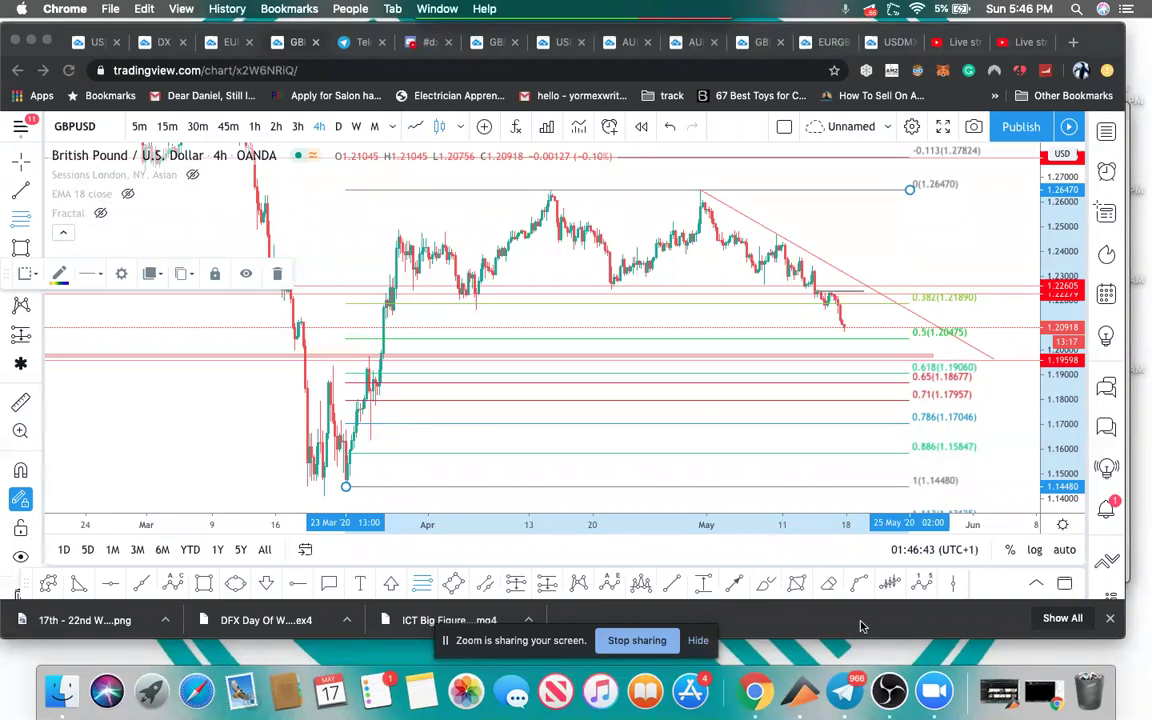
# - Return the chart to full screen and move the floating drawing toolbar down, clear of the Fibonacci levels
pyautogui.hotkey('shift', 'f')
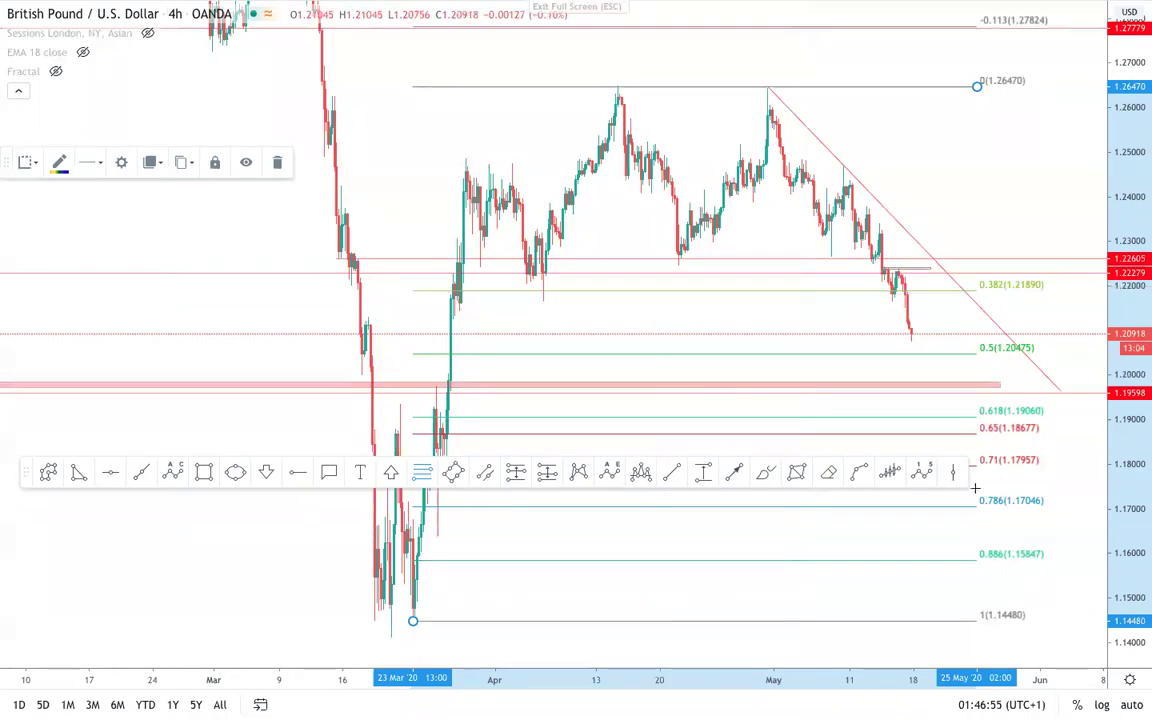
pyautogui.click(208, 300)
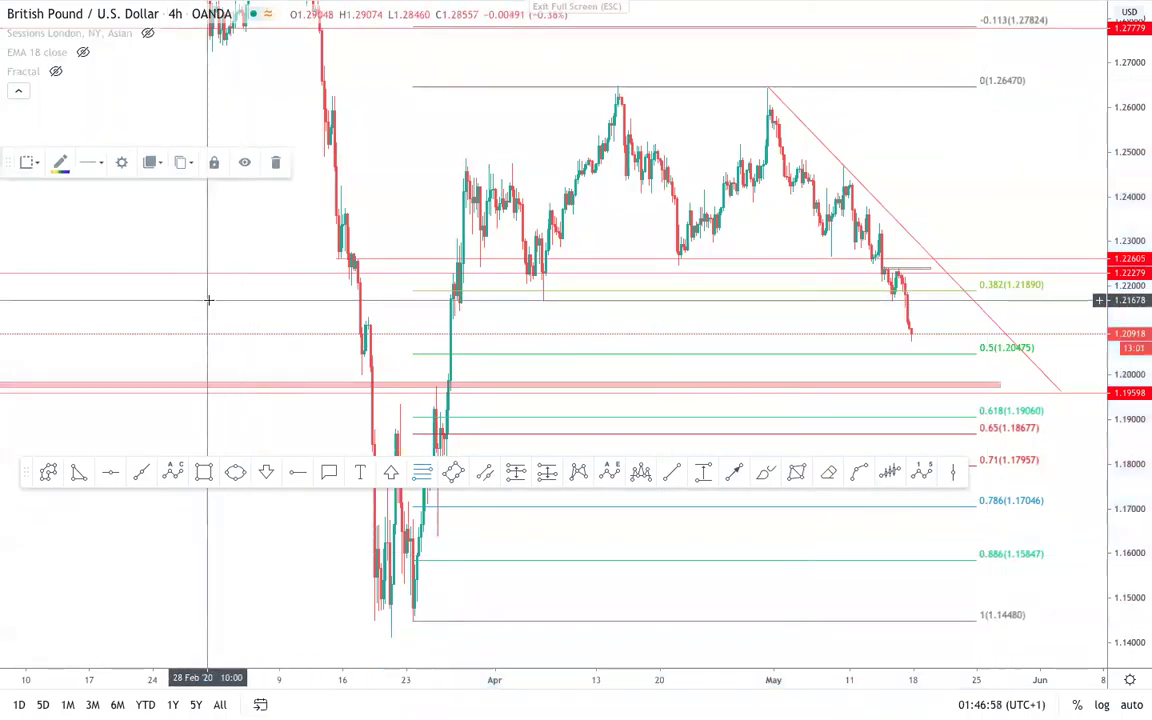
pyautogui.moveTo(23, 474); pyautogui.dragTo(10, 658)
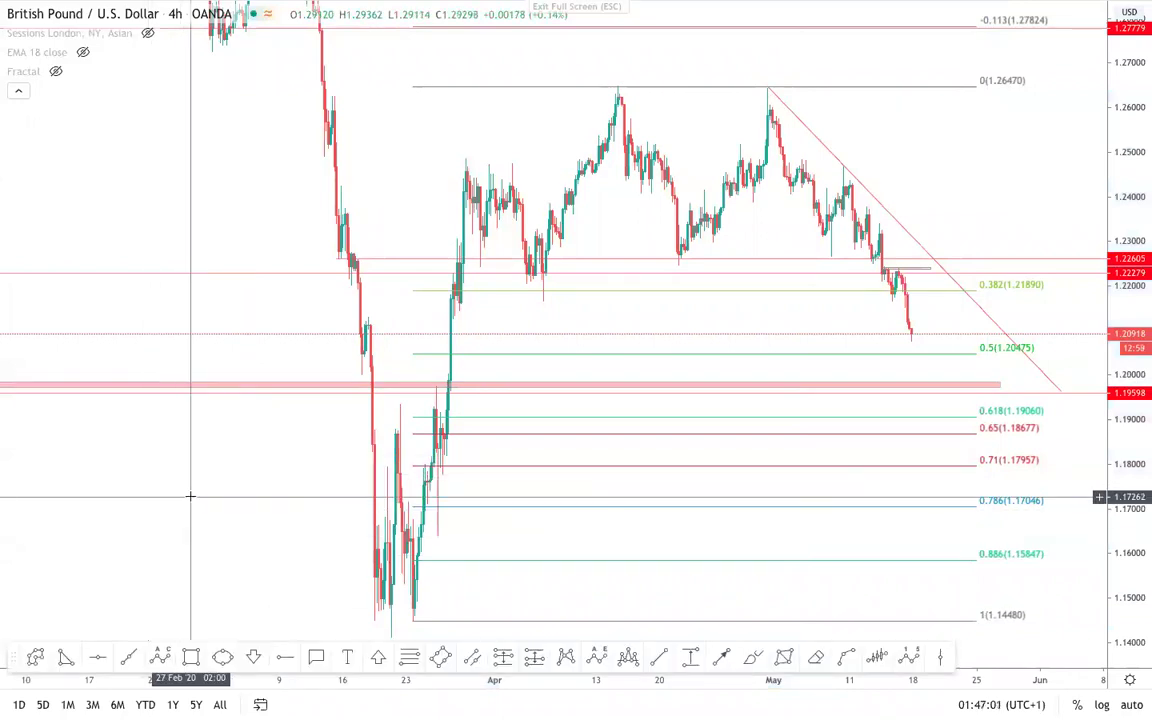
pyautogui.moveTo(190, 496); pyautogui.dragTo(61, 485)
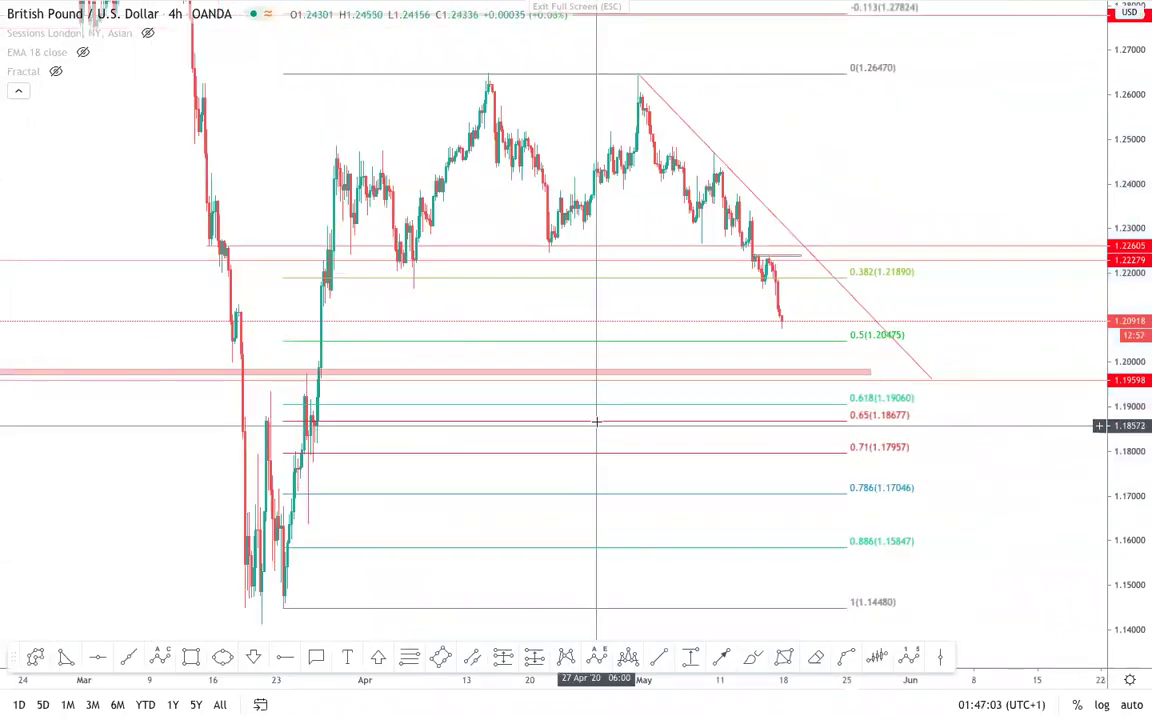
# - Draw a zone rectangle around the 0.65 Fibonacci level from 19 March to 29 May 2020, between about 1.1872 and 1.1850
pyautogui.scroll(-2, 818, 195)
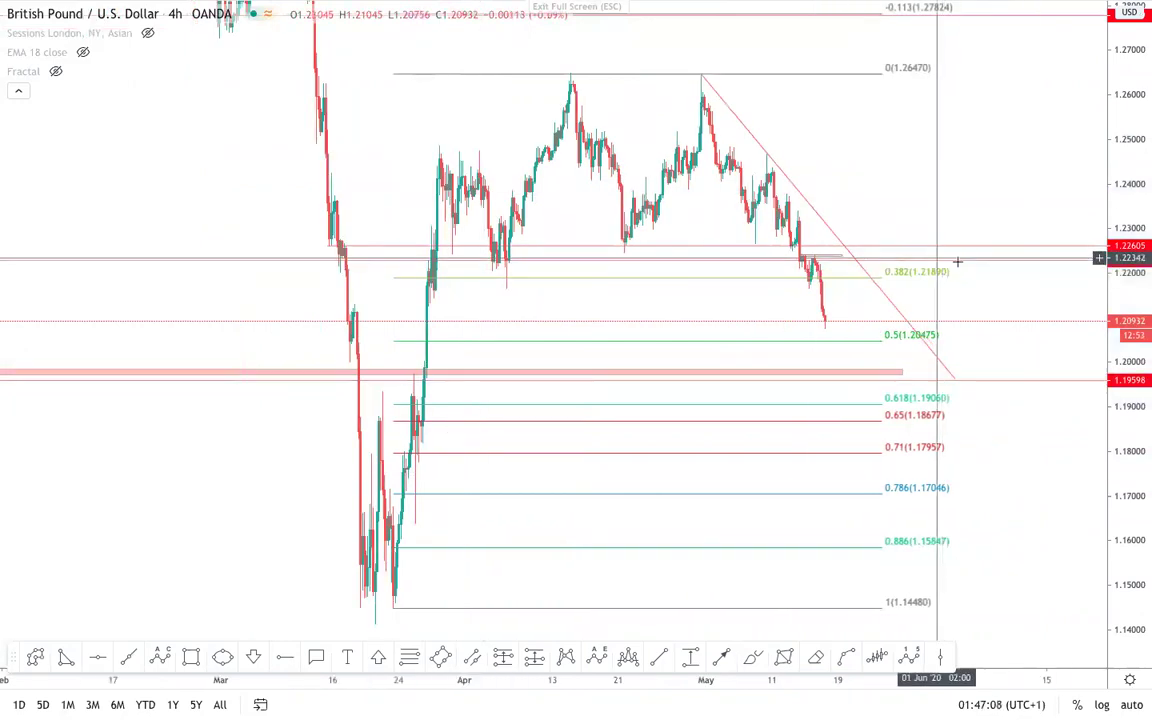
pyautogui.scroll(2, 746, 412)
pyautogui.scroll(1, 800, 431)
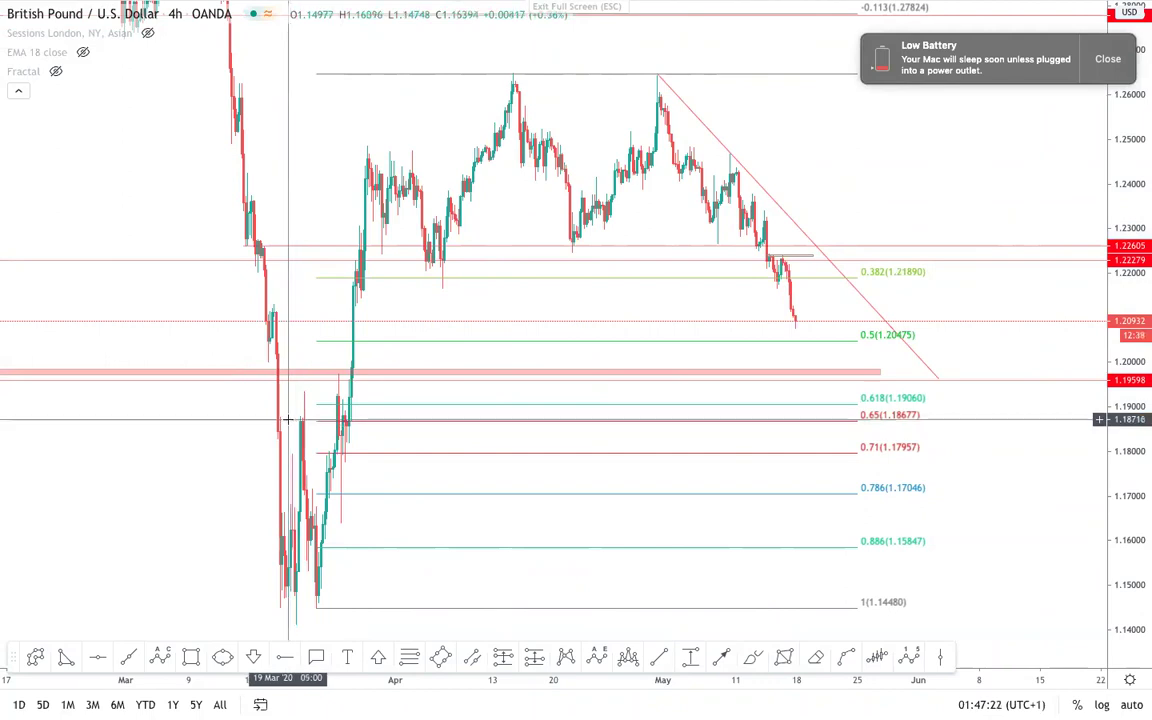
pyautogui.scroll(1, 797, 514)
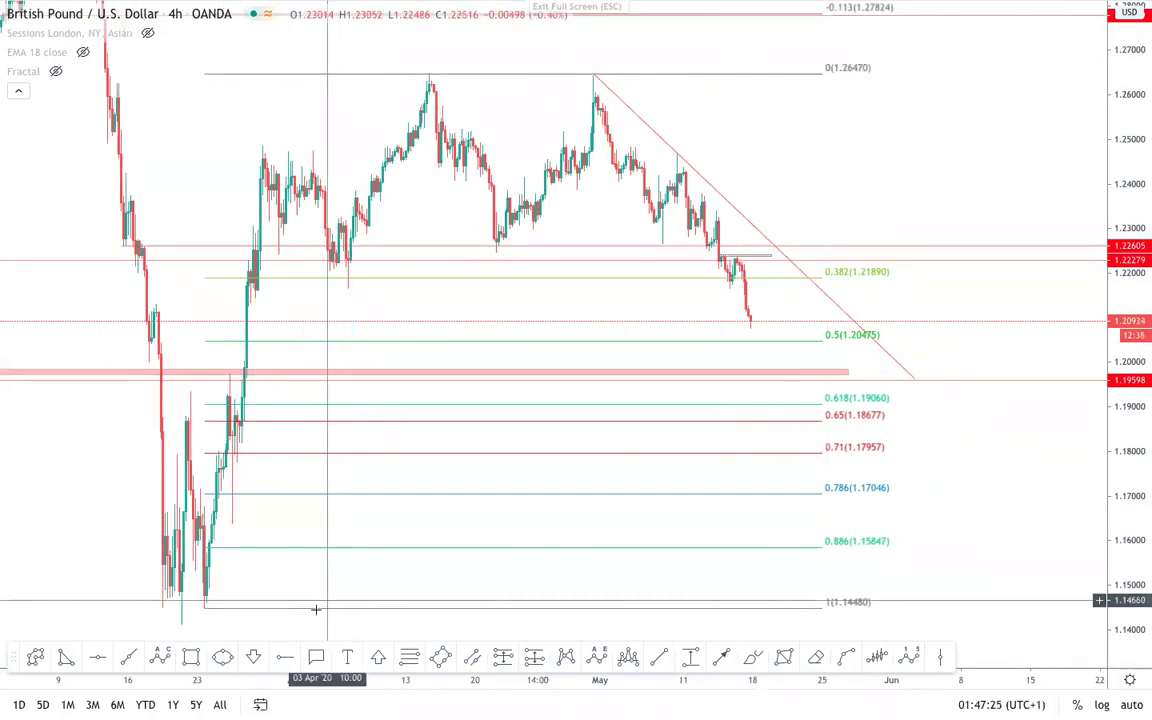
pyautogui.click(191, 656)
pyautogui.click(172, 420)
pyautogui.moveTo(695, 431); pyautogui.dragTo(885, 427)
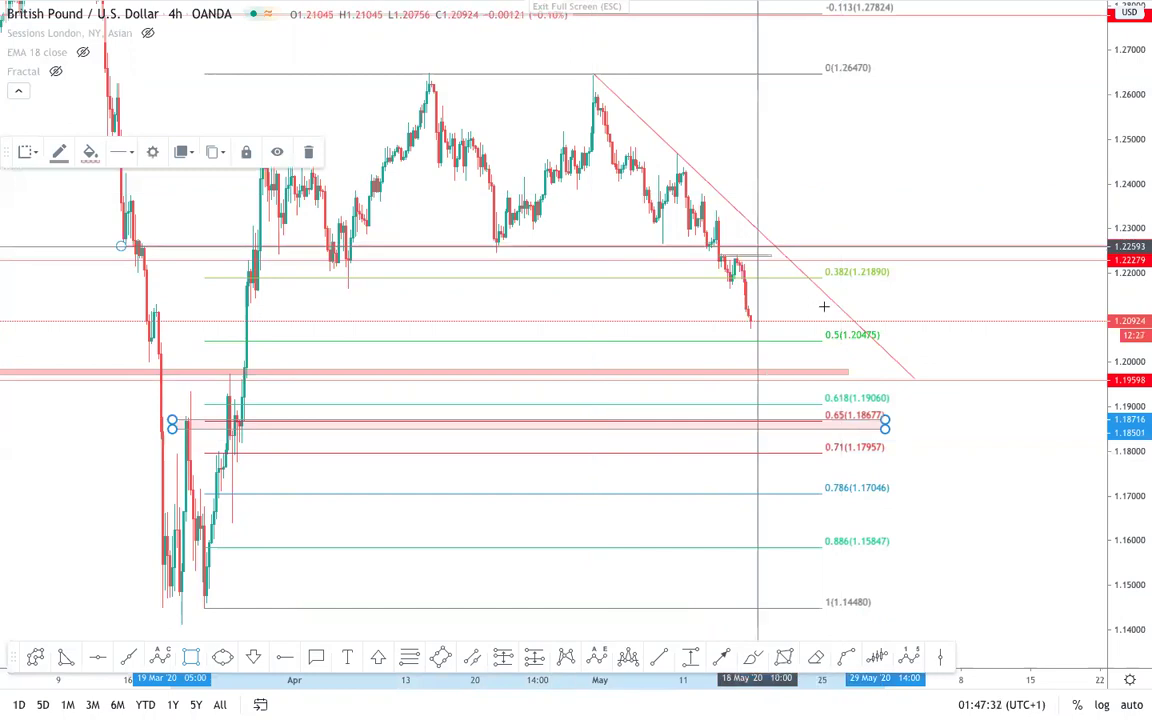
pyautogui.click(965, 439)
# - Shift the new zone rectangle to start at the 20 March candle, with its upper edge at about 1.1873
pyautogui.moveTo(967, 442); pyautogui.dragTo(1134, 360)
pyautogui.scroll(1, 945, 398)
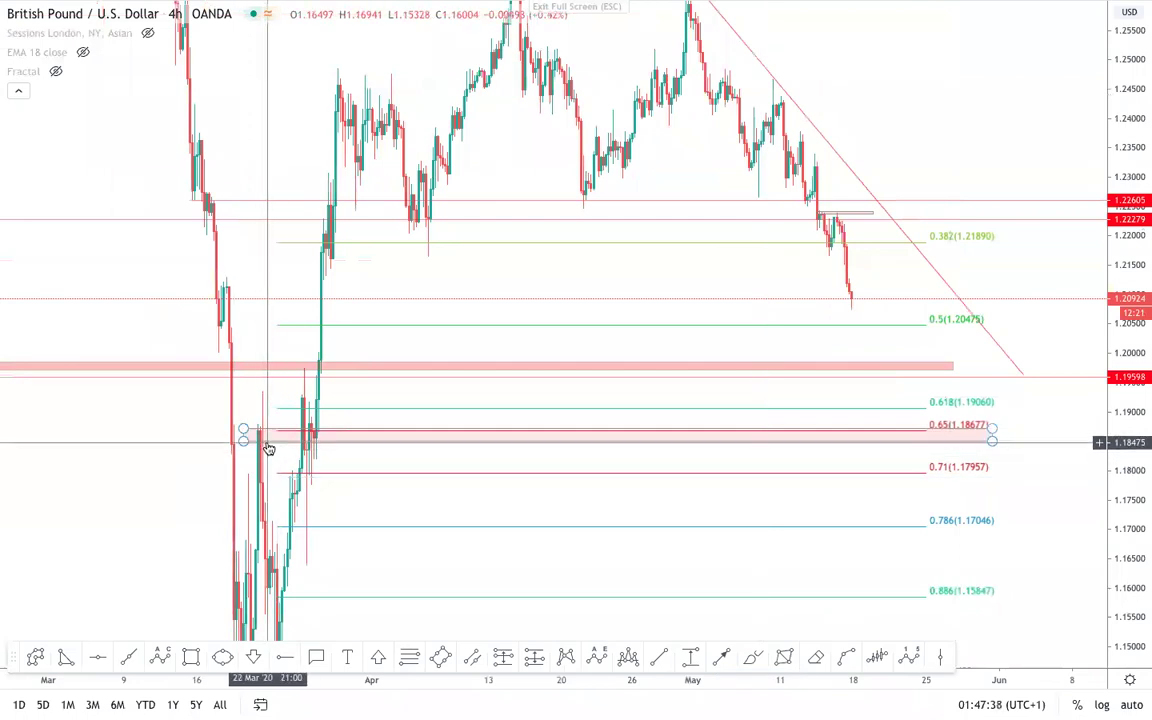
pyautogui.moveTo(270, 450); pyautogui.dragTo(294, 433)
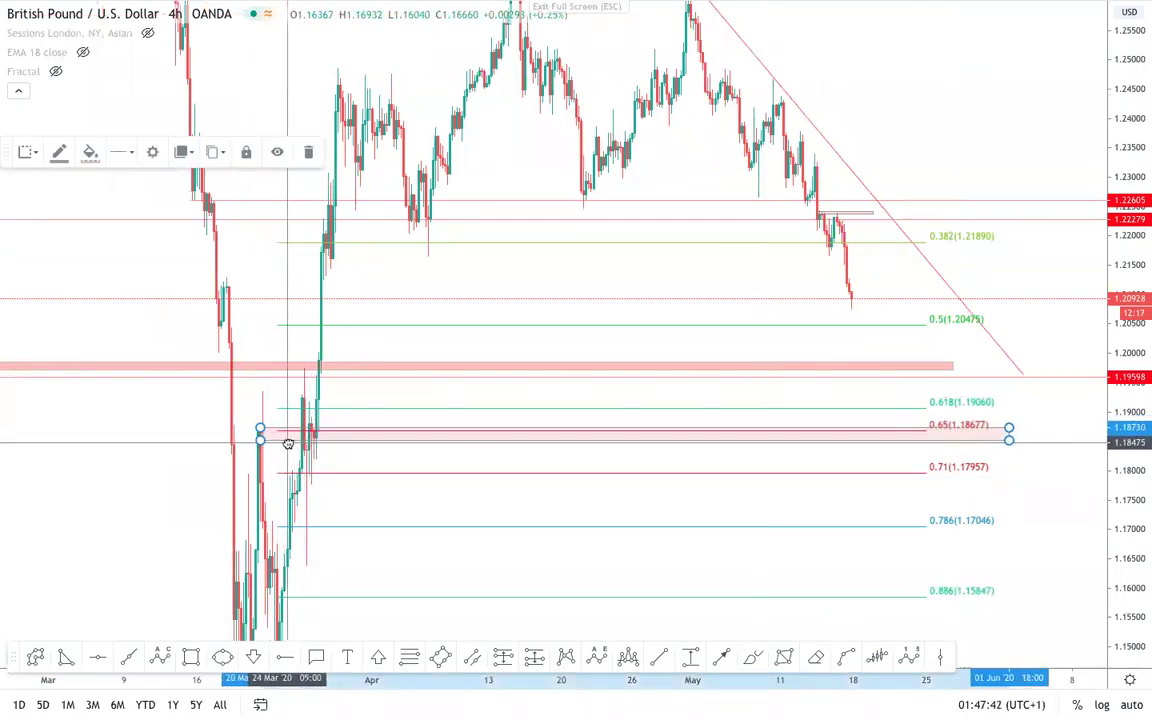
pyautogui.click(233, 405)
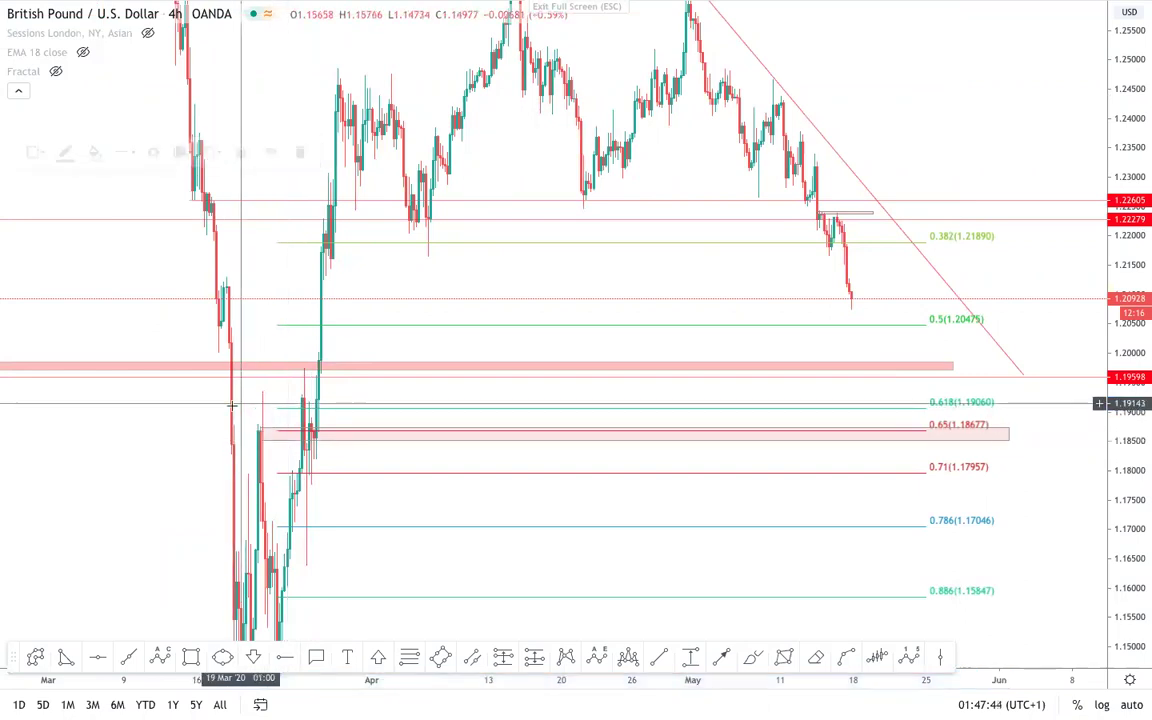
pyautogui.moveTo(233, 405); pyautogui.dragTo(193, 411)
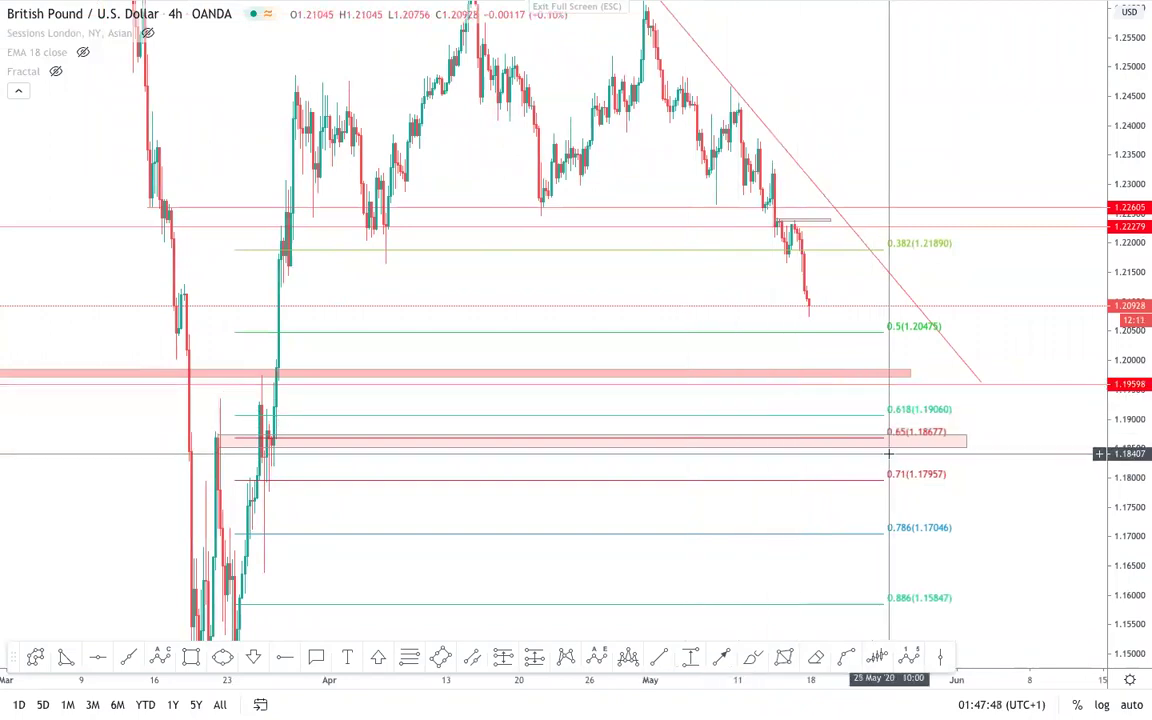
# - Raise the zone rectangle's upper edge to about 1.191, just above the 0.618 Fibonacci level, keeping its lower edge in place
pyautogui.moveTo(1138, 480); pyautogui.dragTo(1125, 535)
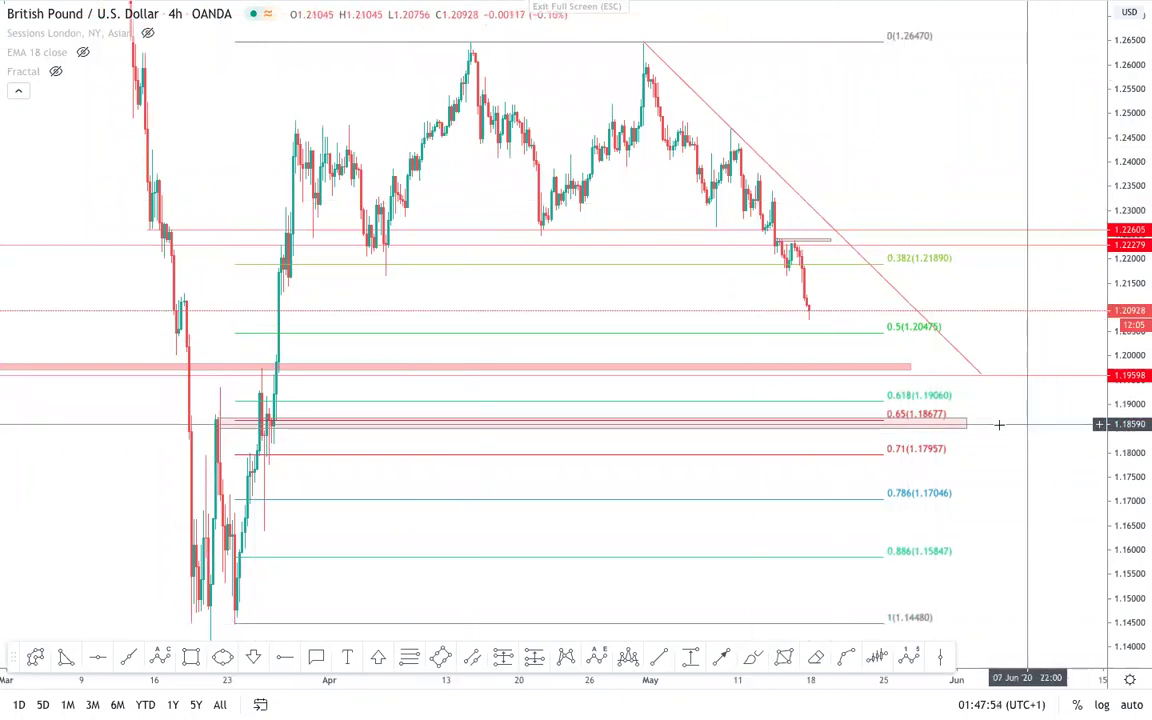
pyautogui.moveTo(967, 418); pyautogui.dragTo(963, 394)
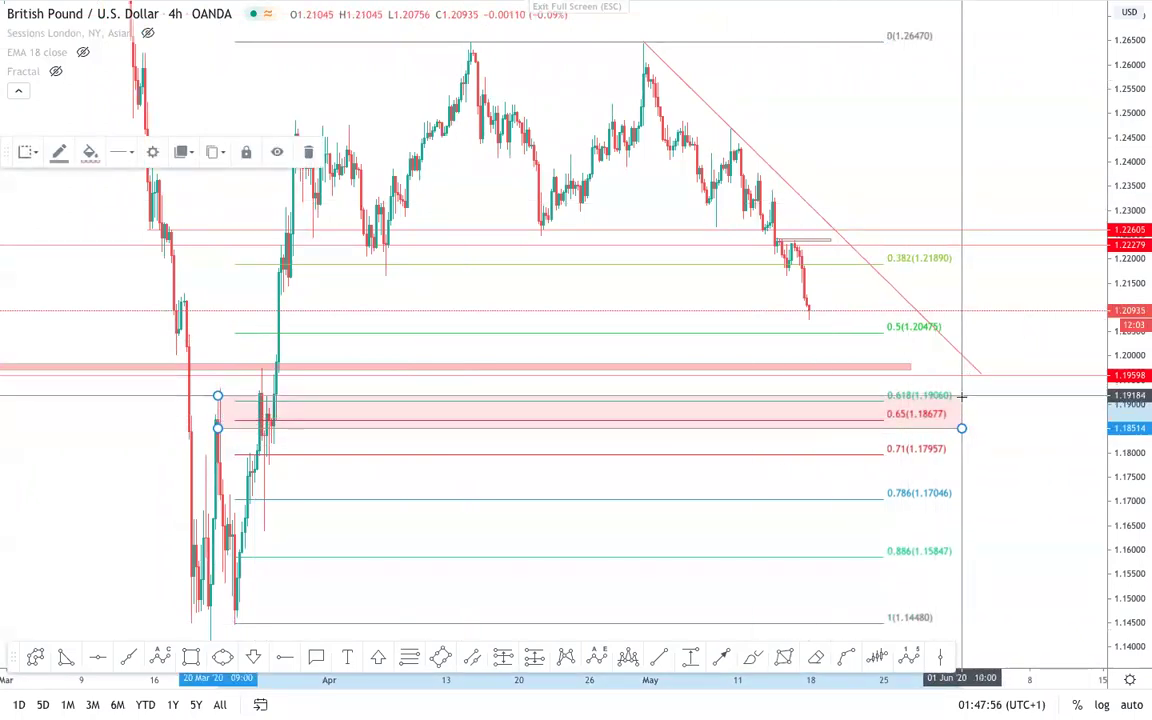
pyautogui.click(1006, 438)
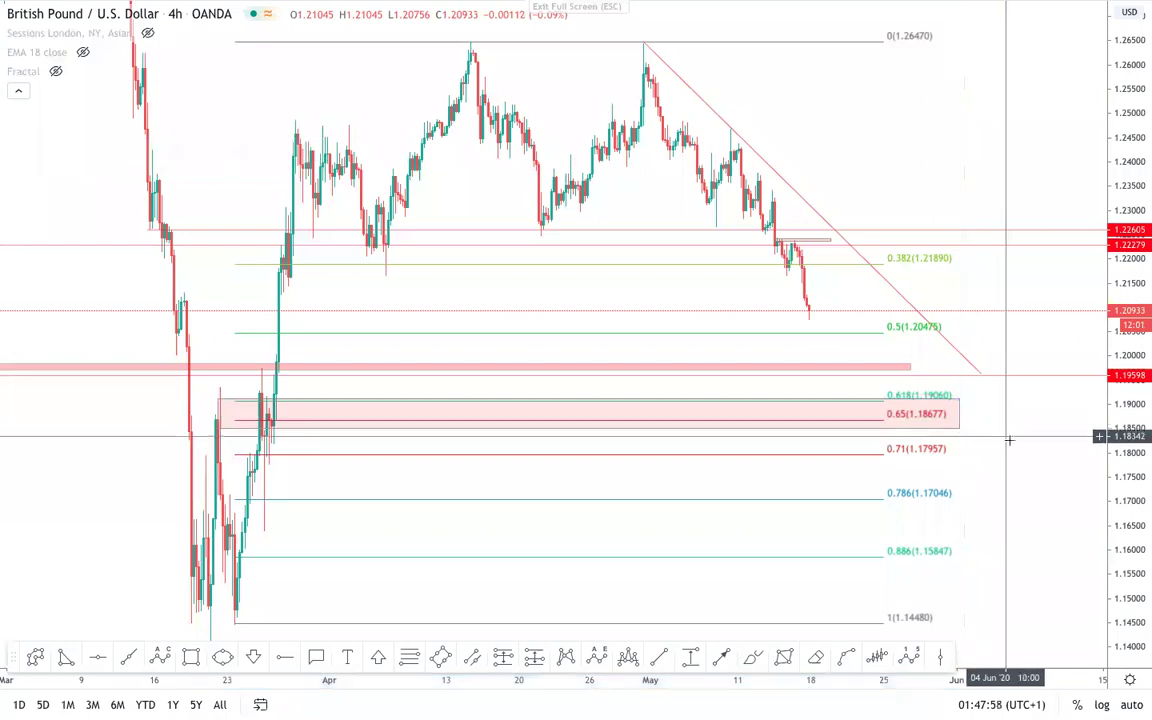
# - Examine GBP/USD price history back to mid-2019 against the 1.19598 line and the March 2020 low
pyautogui.scroll(-5, 1006, 438)
pyautogui.scroll(-5, 1005, 438)
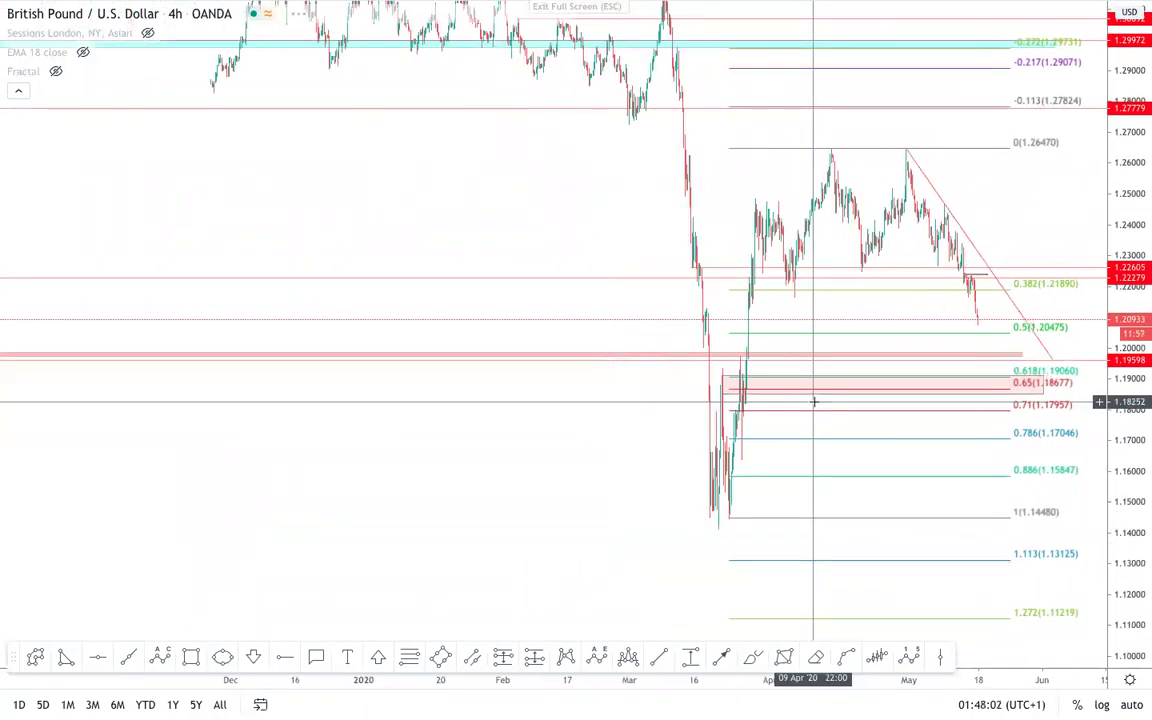
pyautogui.scroll(-4, 836, 399)
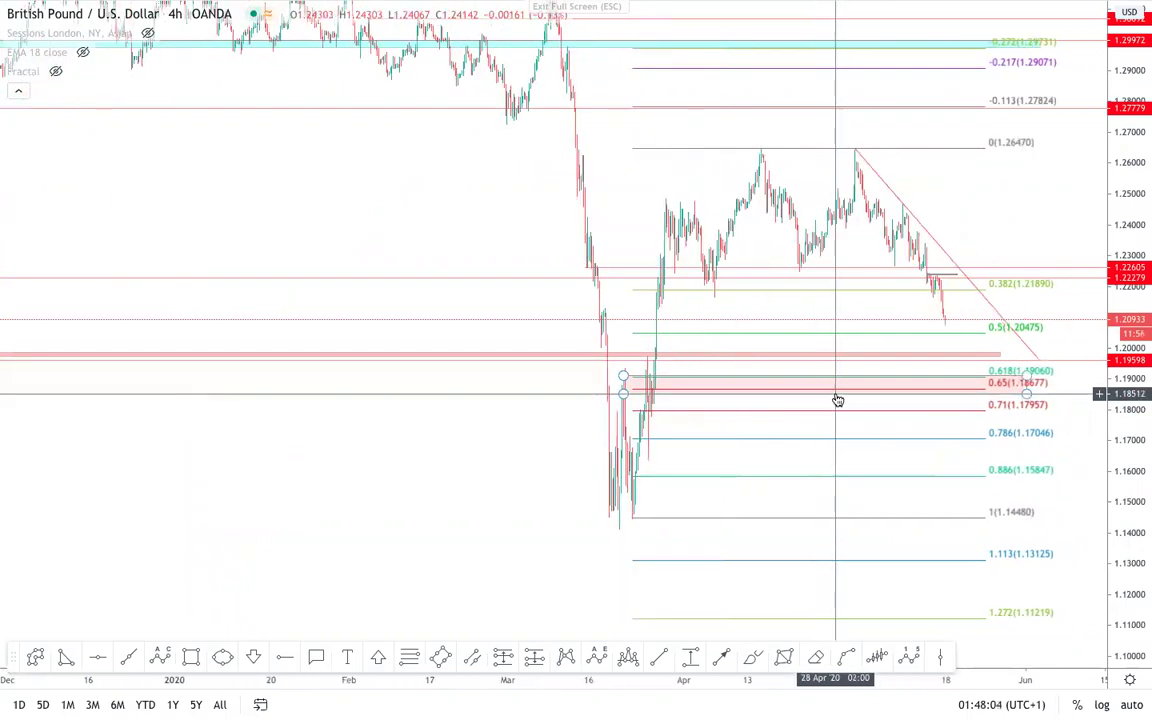
pyautogui.scroll(-2, 836, 399)
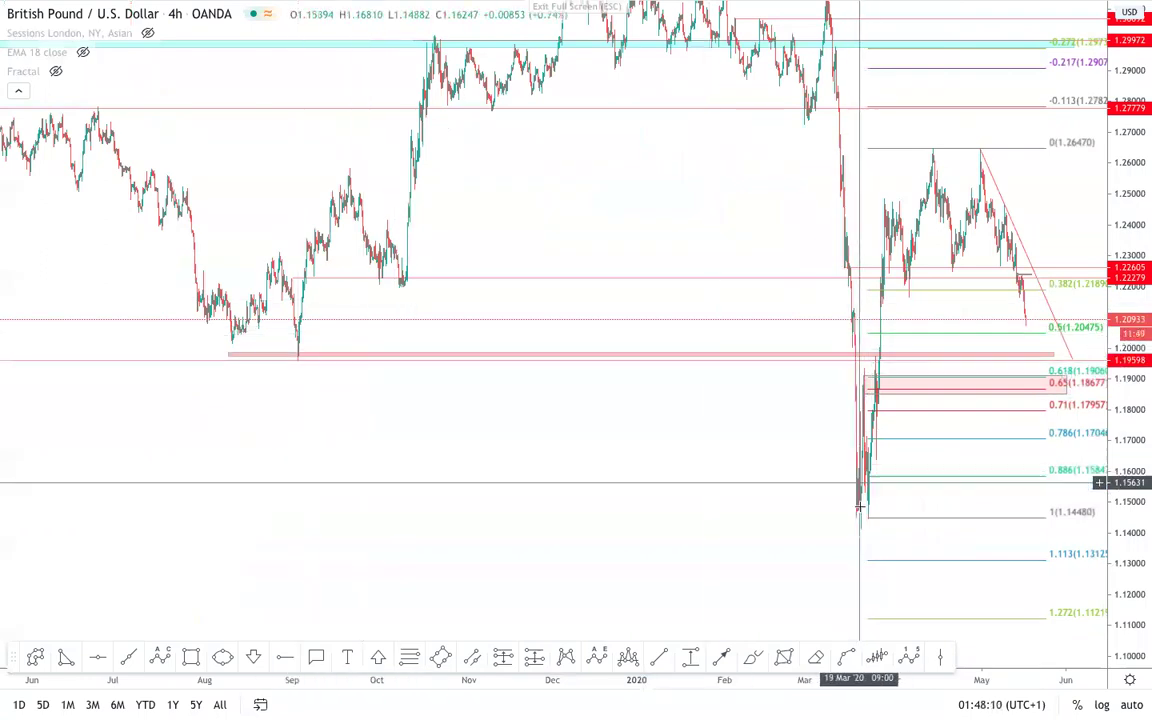
pyautogui.scroll(3, 622, 325)
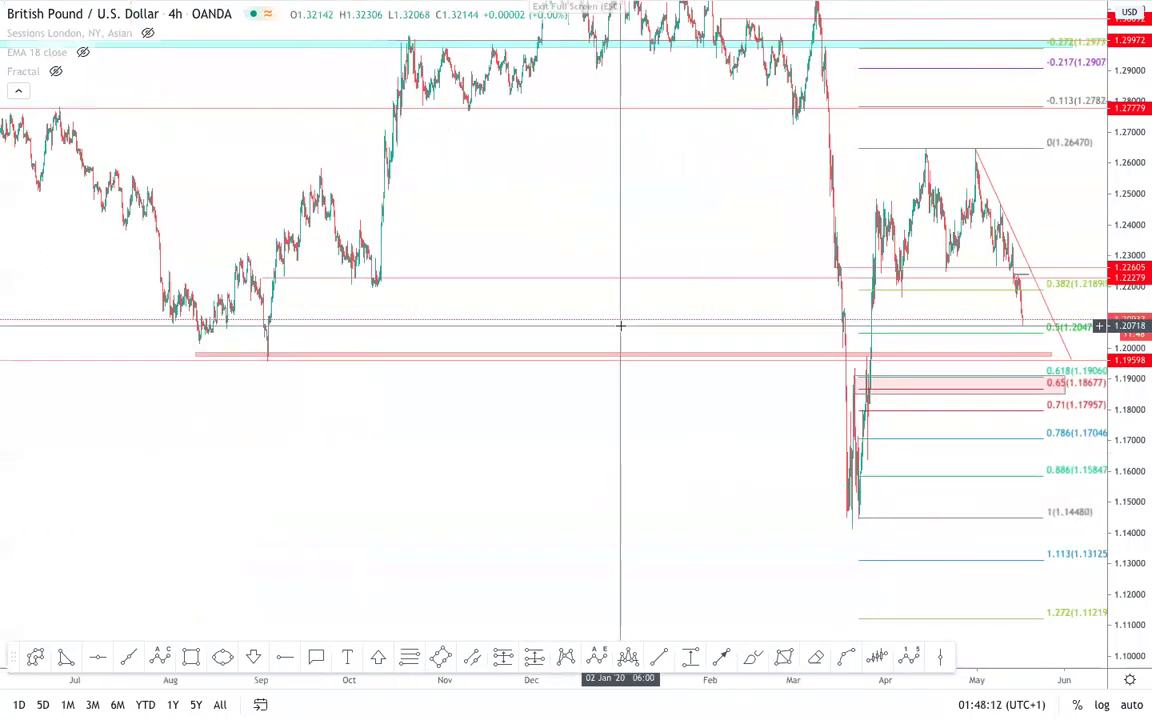
# - Move the floating drawing toolbar clear of the candles and delete GBP/USD's Fibonacci retracement
pyautogui.scroll(3, 915, 396)
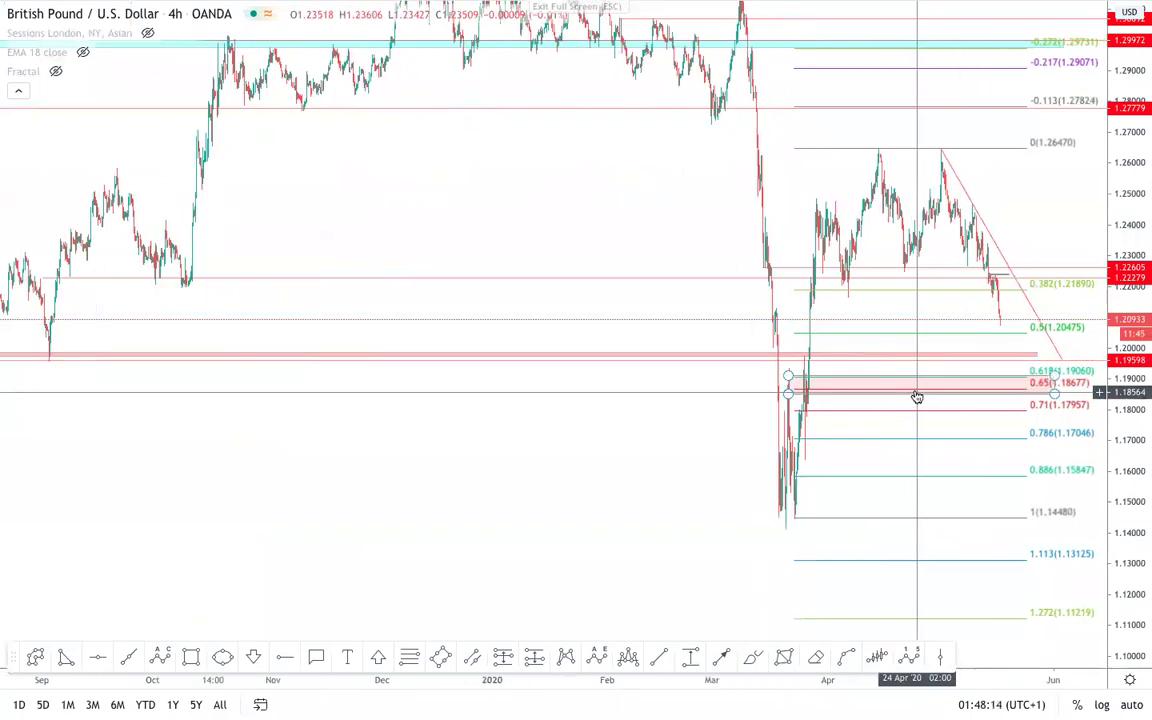
pyautogui.scroll(5, 904, 372)
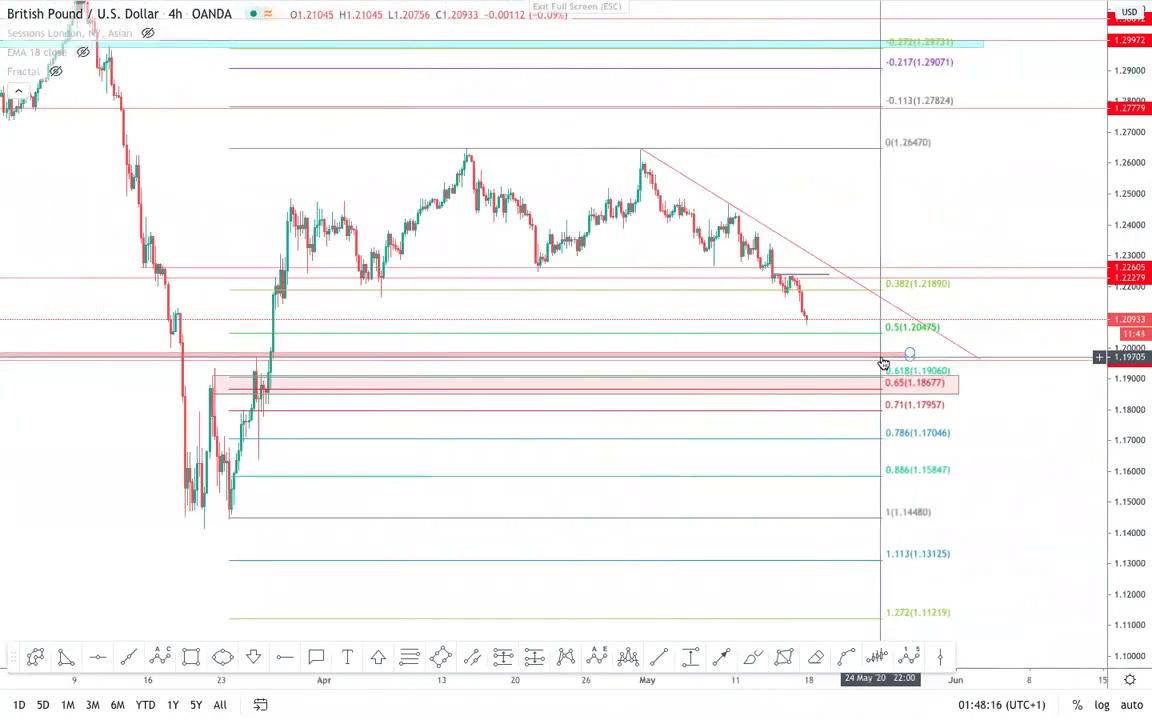
pyautogui.moveTo(1147, 501); pyautogui.dragTo(1139, 320)
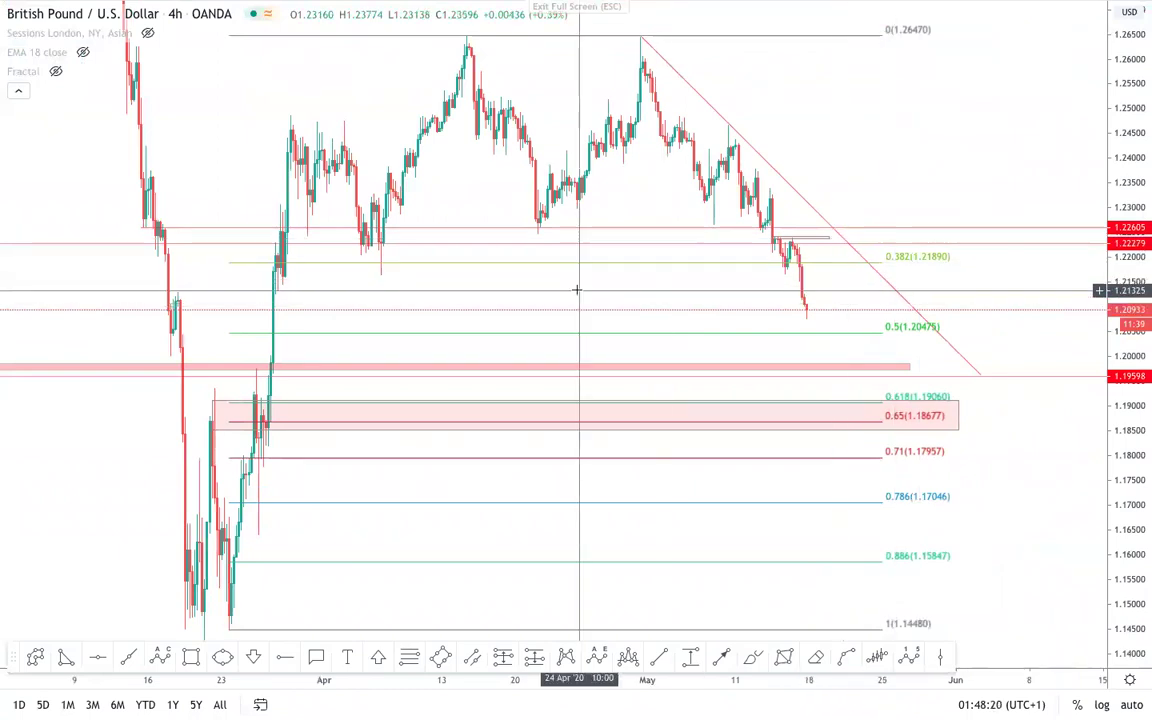
pyautogui.click(846, 263)
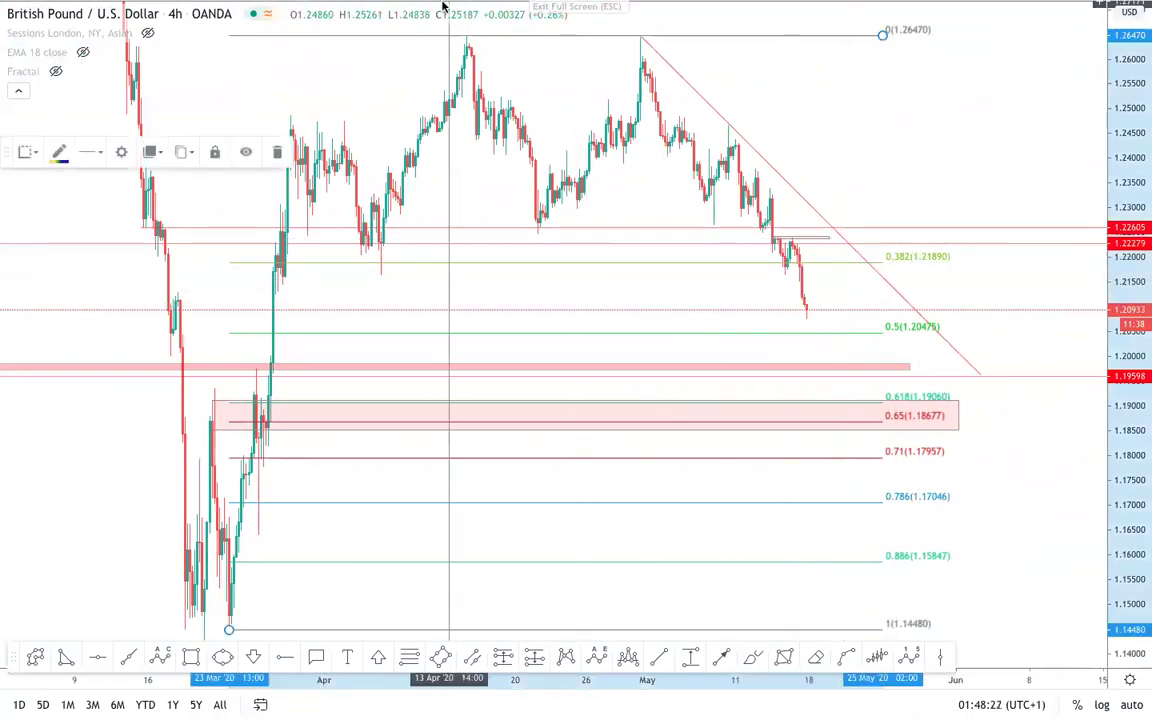
pyautogui.click(571, 12)
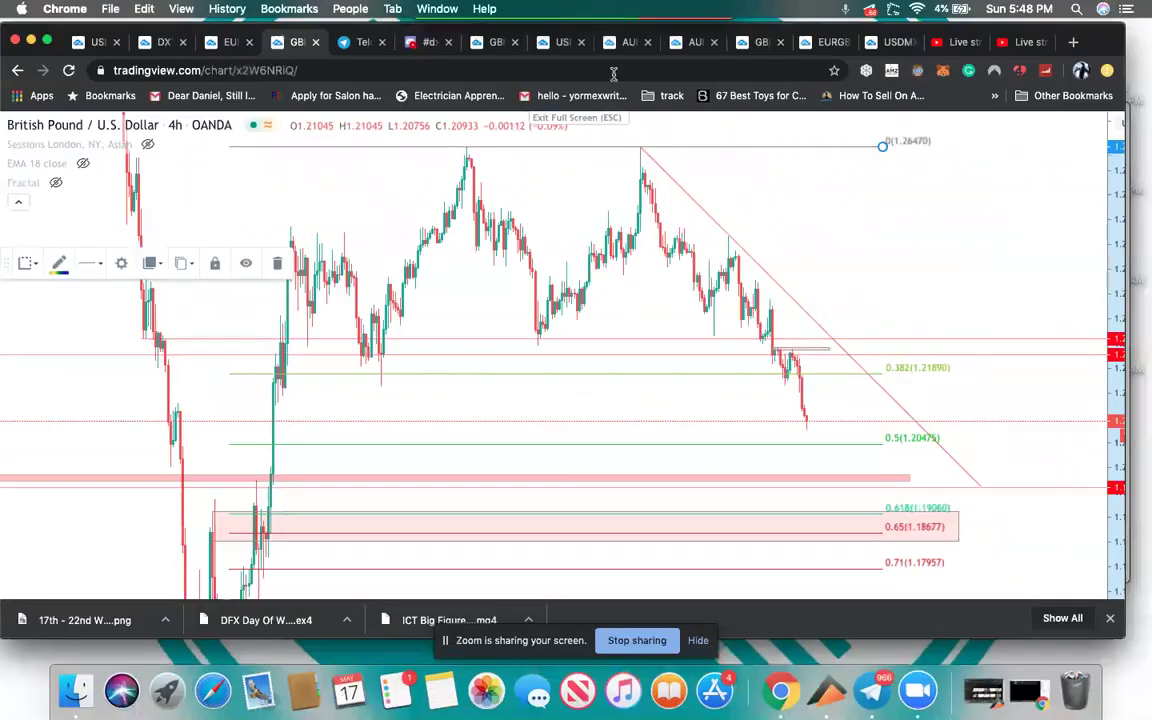
pyautogui.click(970, 126)
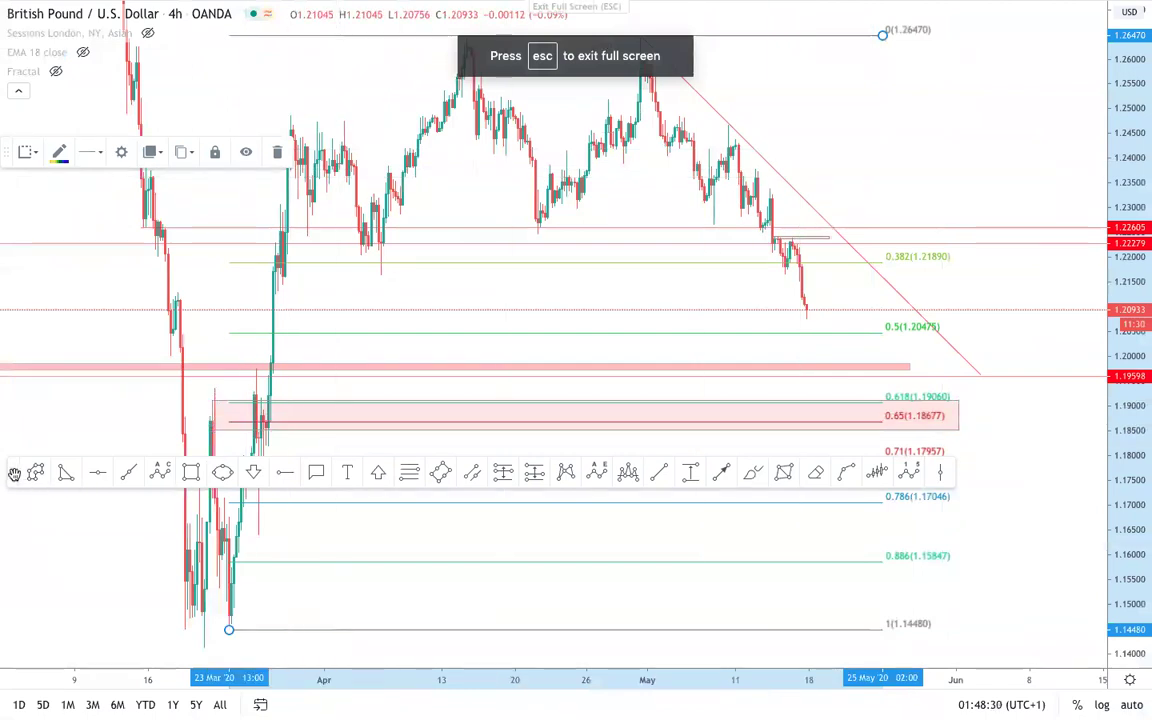
pyautogui.moveTo(14, 474); pyautogui.dragTo(6, 697)
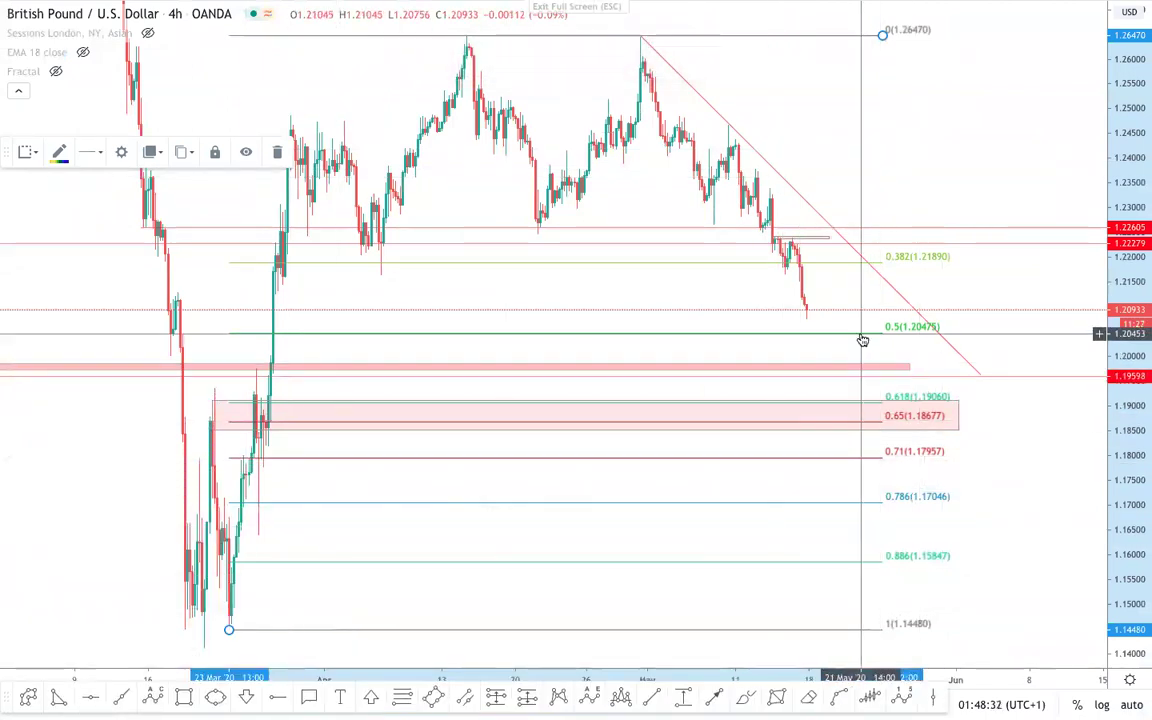
pyautogui.press('Delete')
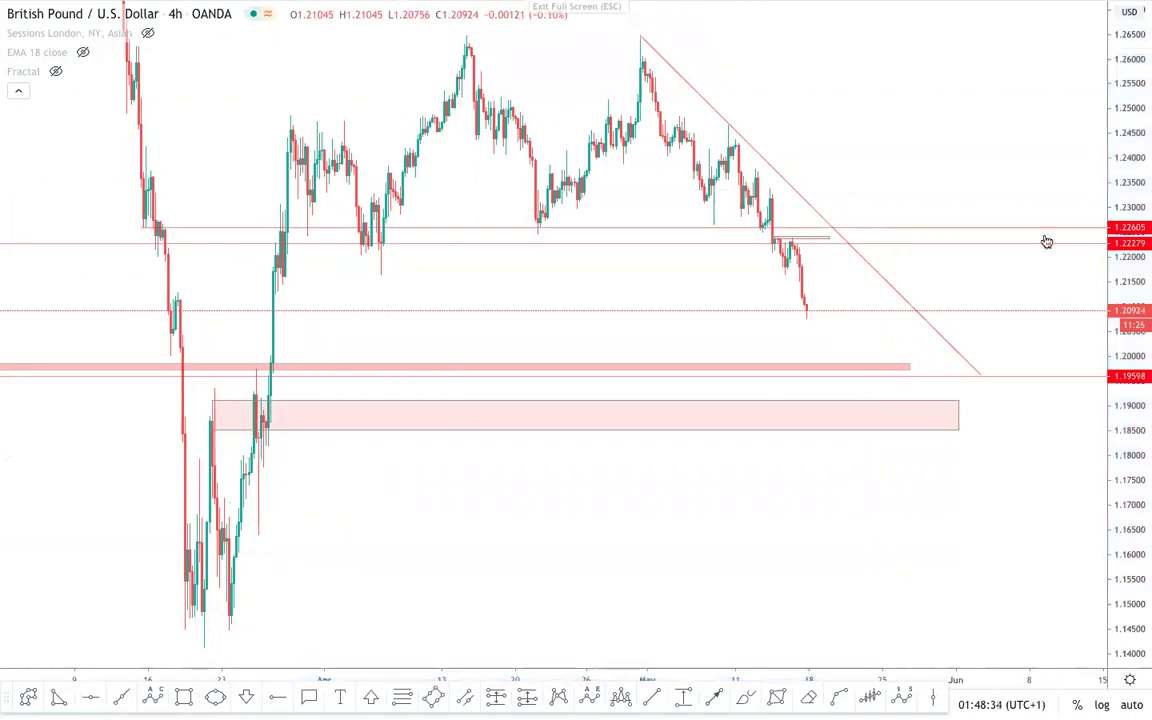
# - Draw a zone rectangle from 13 March to early June 2020, between about 1.2259 and the 1.22279 line
pyautogui.scroll(-2, 1008, 236)
pyautogui.scroll(-2, 1009, 231)
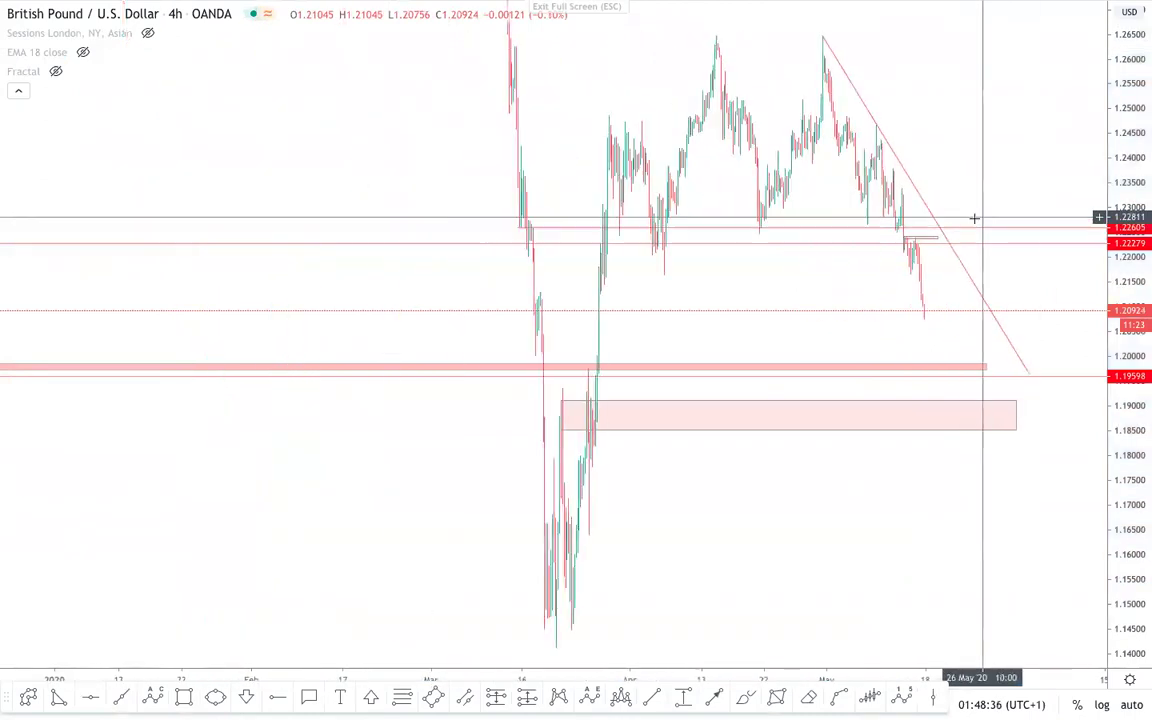
pyautogui.scroll(1, 975, 219)
pyautogui.scroll(2, 519, 229)
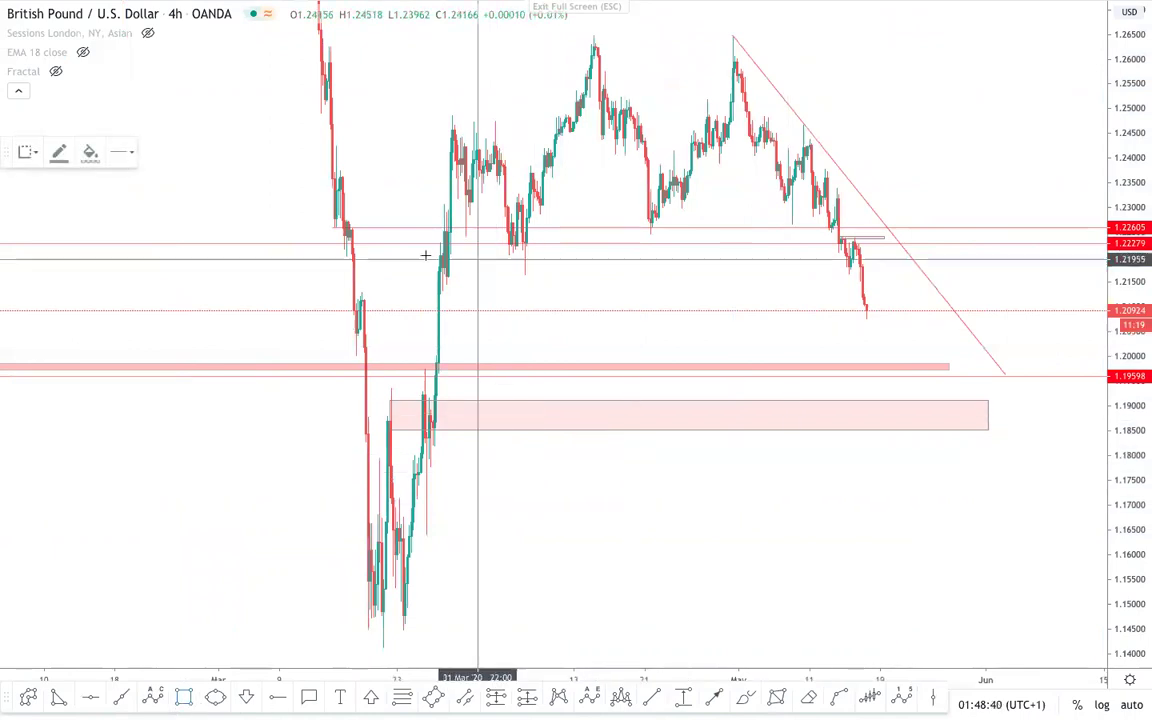
pyautogui.click(330, 229)
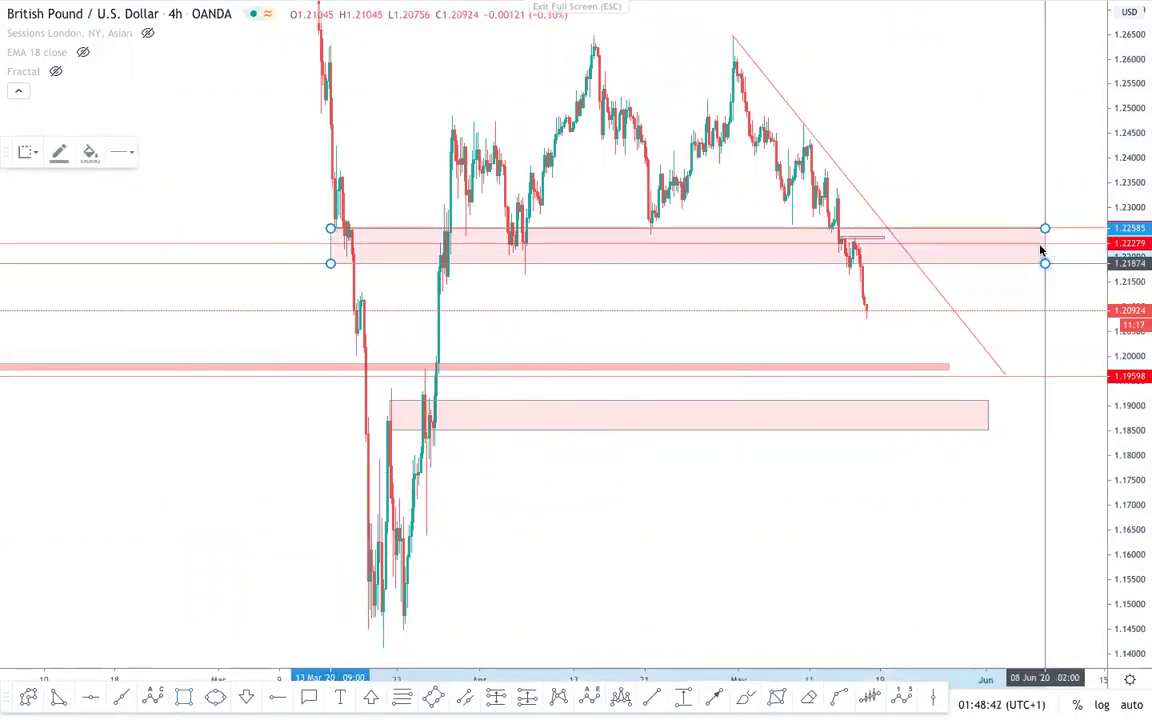
pyautogui.click(1031, 243)
pyautogui.click(944, 122)
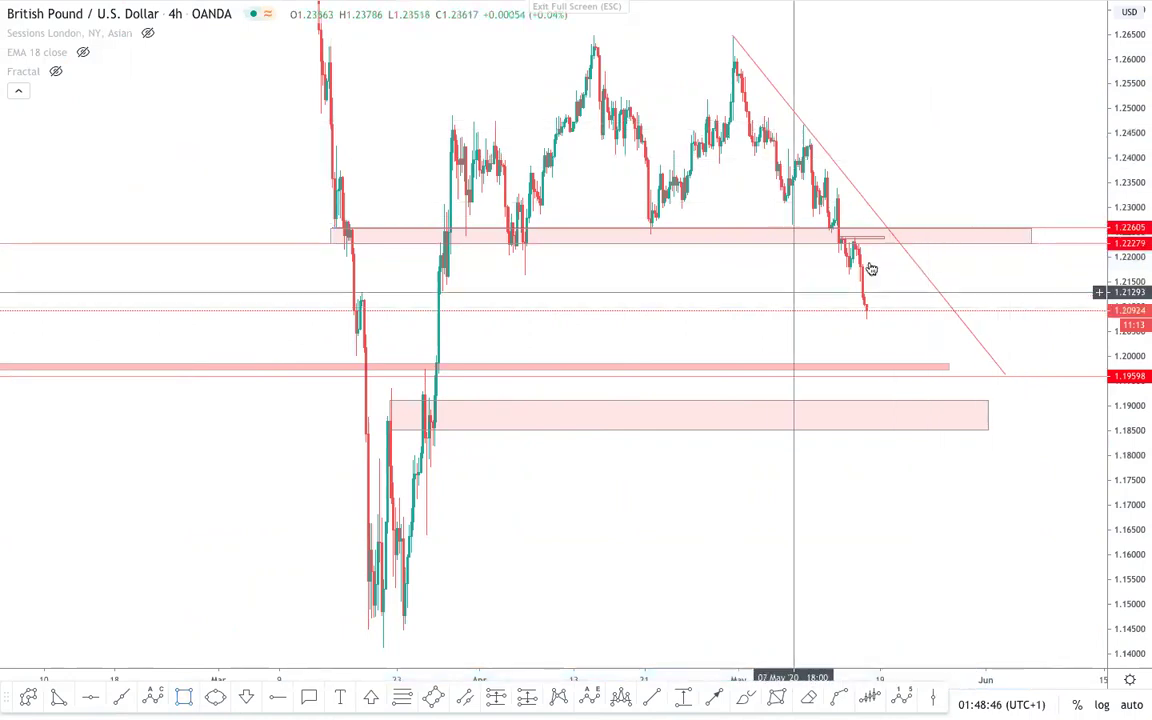
# - Try a zone rectangle from 26 March to early June 2020, between about 1.2127 and 1.2000
pyautogui.scroll(3, 871, 269)
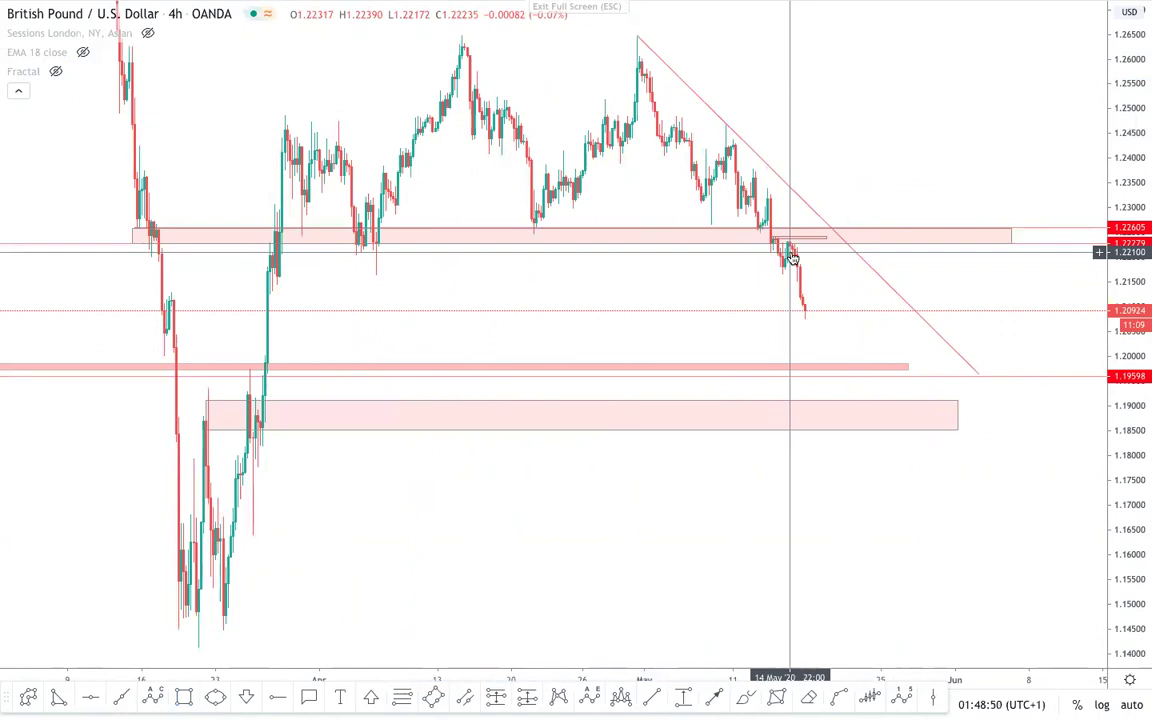
pyautogui.click(782, 232)
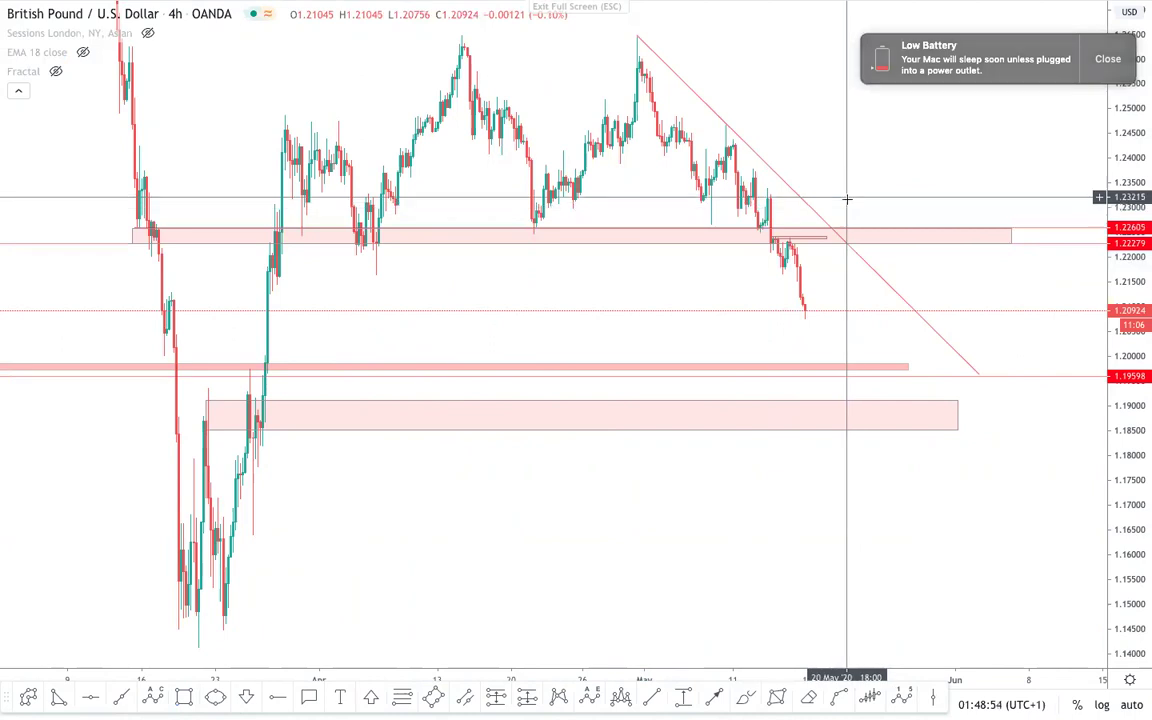
pyautogui.click(862, 268)
pyautogui.moveTo(1135, 408); pyautogui.dragTo(1137, 424)
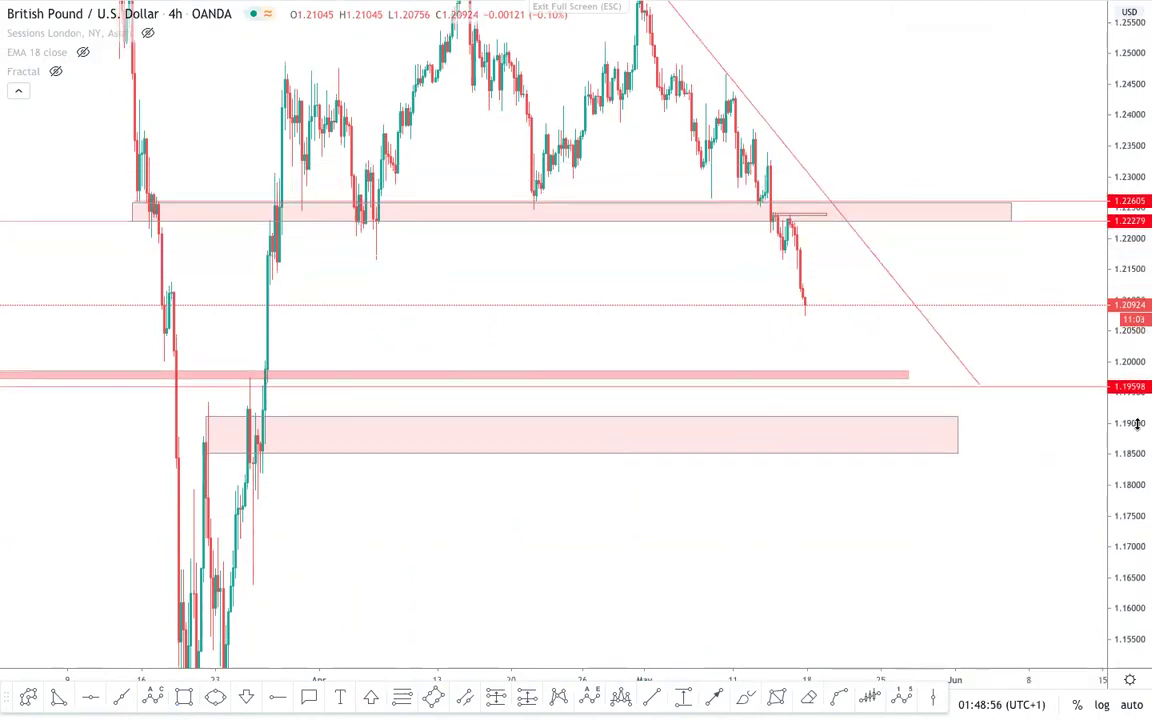
pyautogui.moveTo(957, 149); pyautogui.dragTo(954, 170)
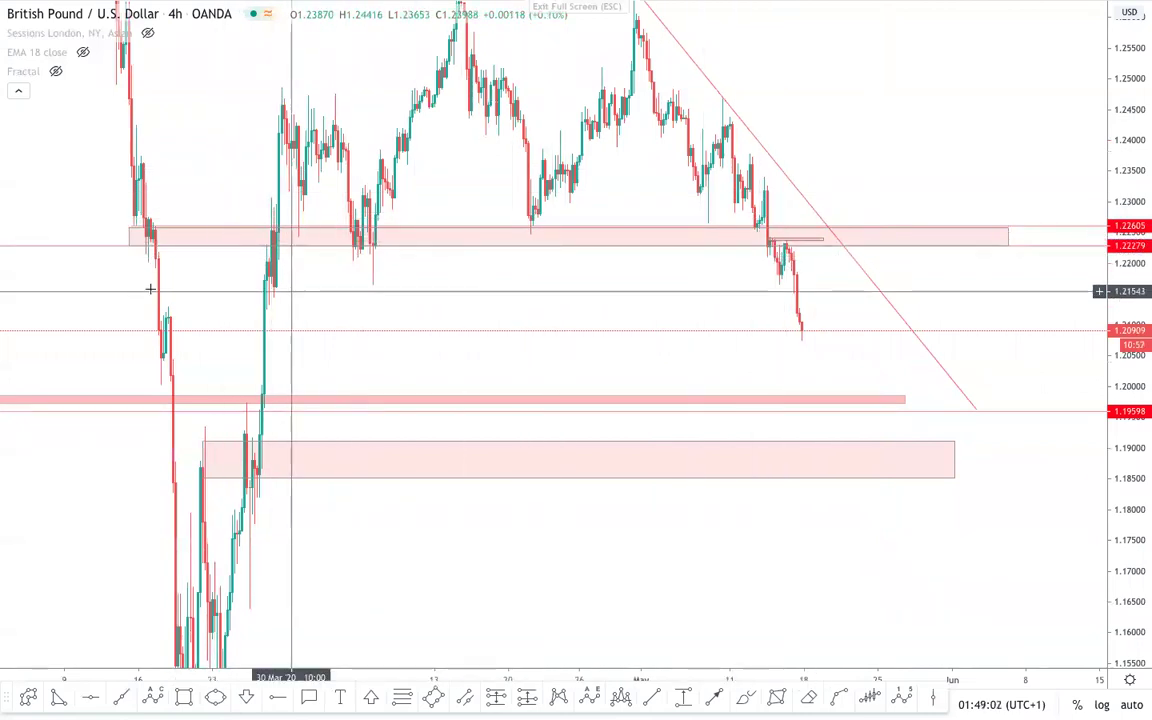
pyautogui.click(367, 246)
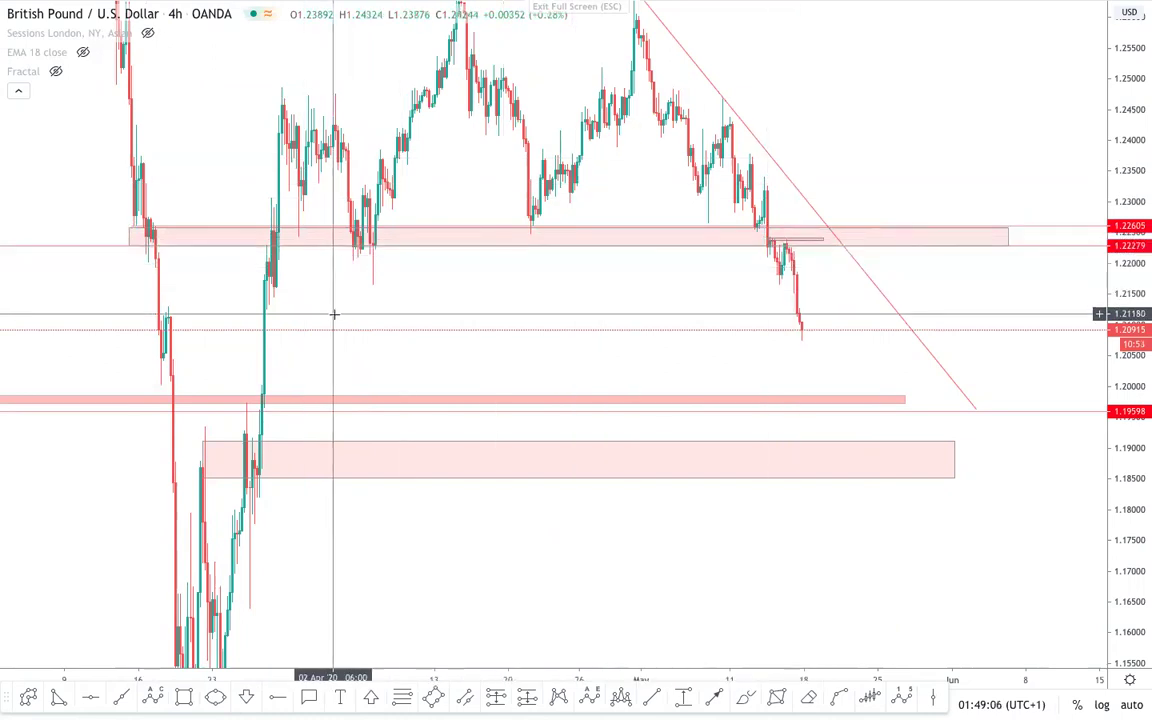
pyautogui.scroll(1, 309, 353)
pyautogui.moveTo(342, 351); pyautogui.dragTo(396, 339)
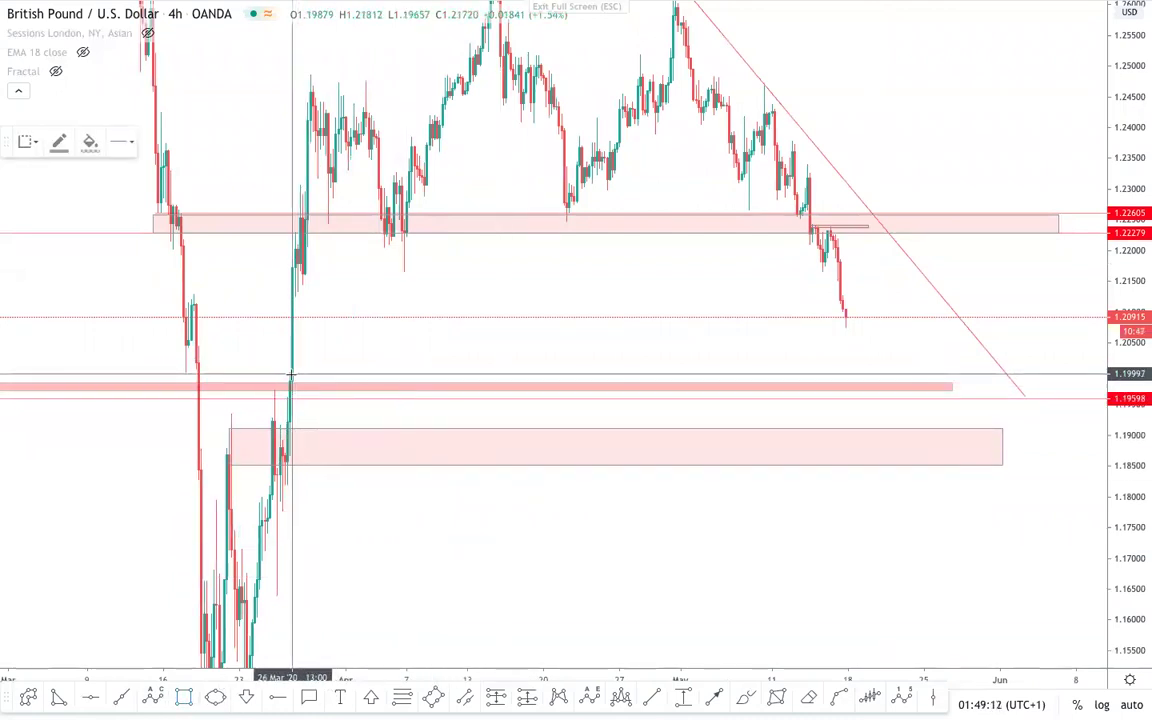
pyautogui.moveTo(285, 373)
pyautogui.mouseDown()
pyautogui.moveTo(406, 293)
pyautogui.moveTo(1031, 314)
pyautogui.moveTo(1032, 296)
pyautogui.mouseUp()
pyautogui.click(840, 260)
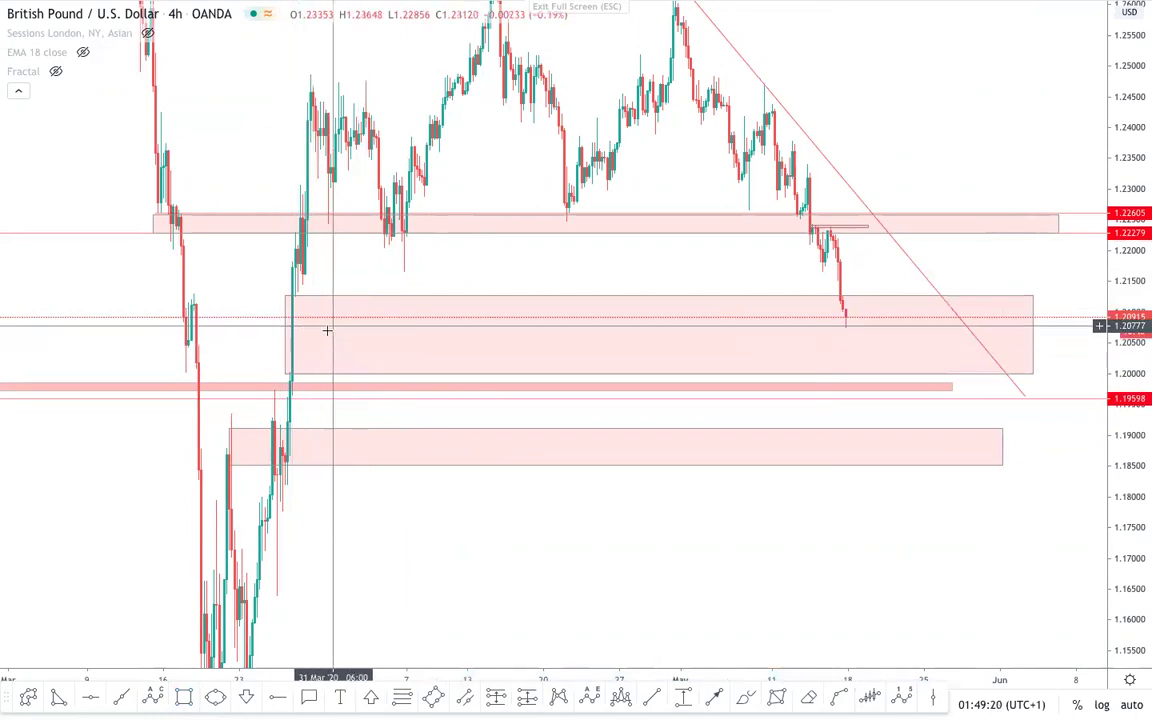
# - Delete the large zone rectangle covering the current price, just above the narrow support zone
pyautogui.moveTo(1149, 352); pyautogui.dragTo(1139, 395)
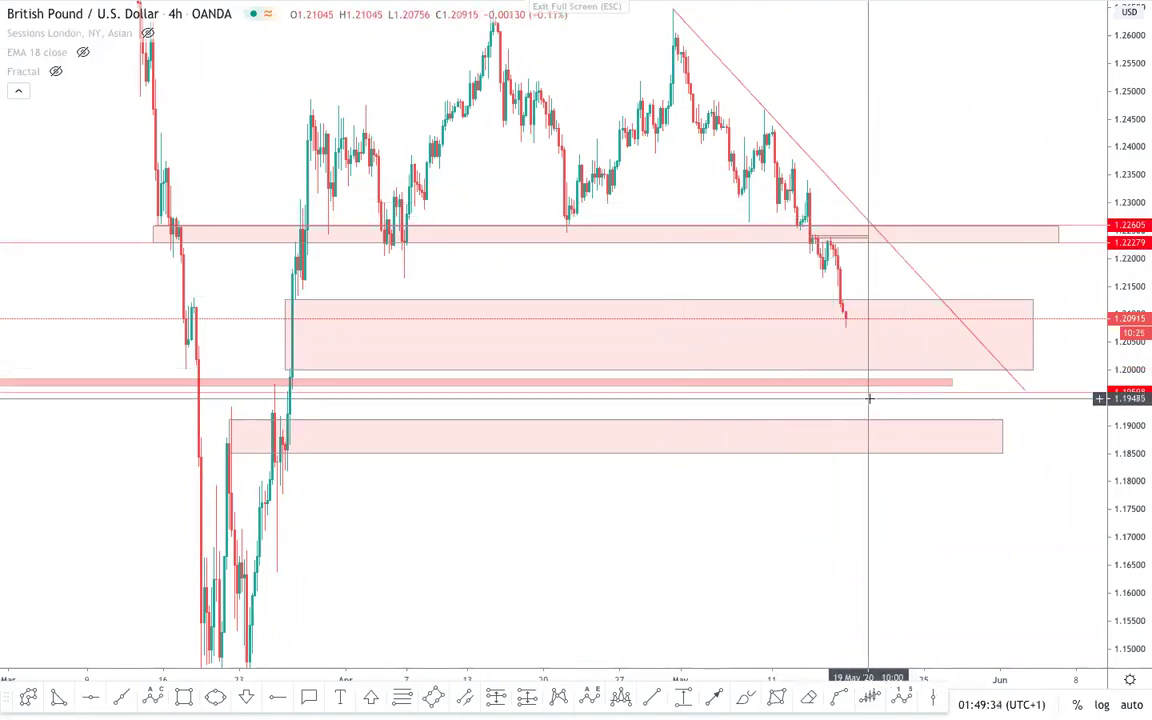
pyautogui.click(504, 301)
pyautogui.click(309, 132)
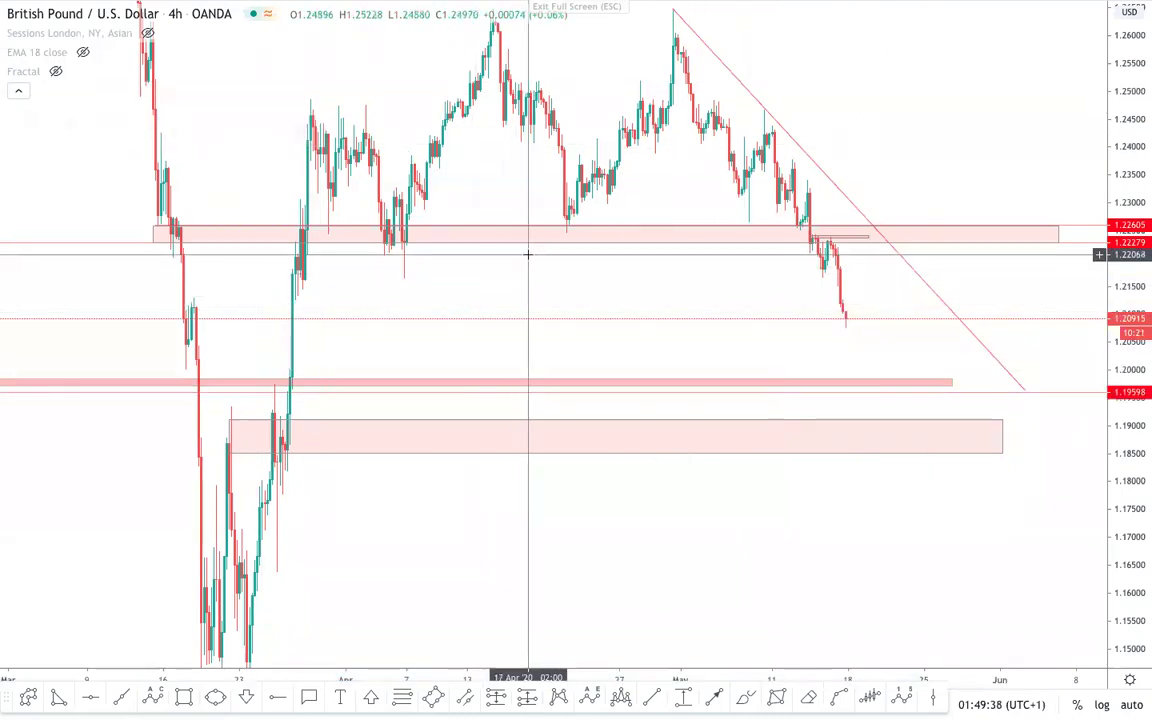
# - Draw a projection arrow from about 1.2251 on 19 May 2020 down to about 1.1865 on 21 May, inside the lowest zone
pyautogui.scroll(3, 538, 244)
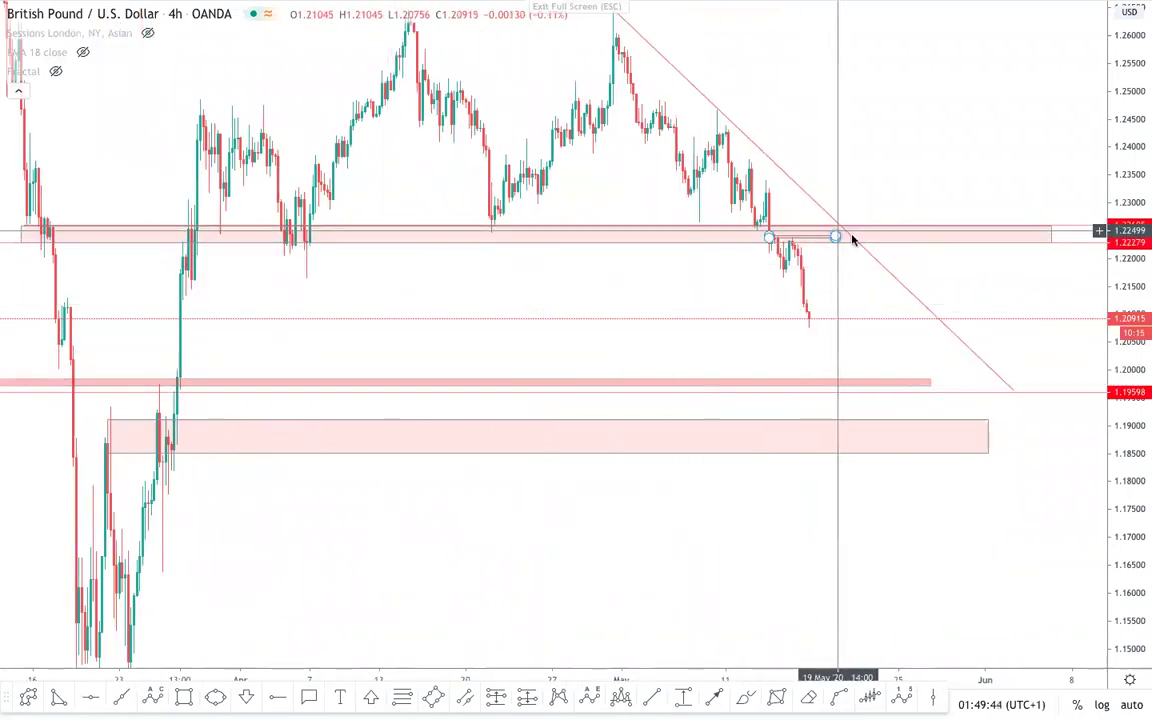
pyautogui.click(828, 248)
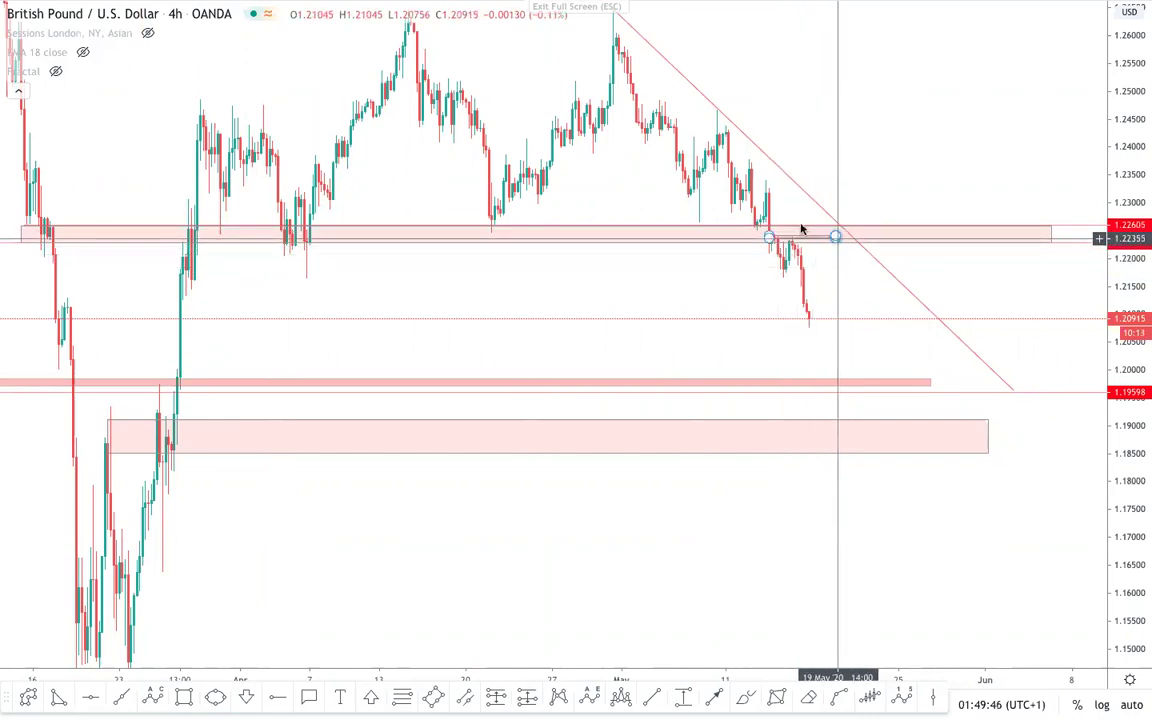
pyautogui.click(856, 527)
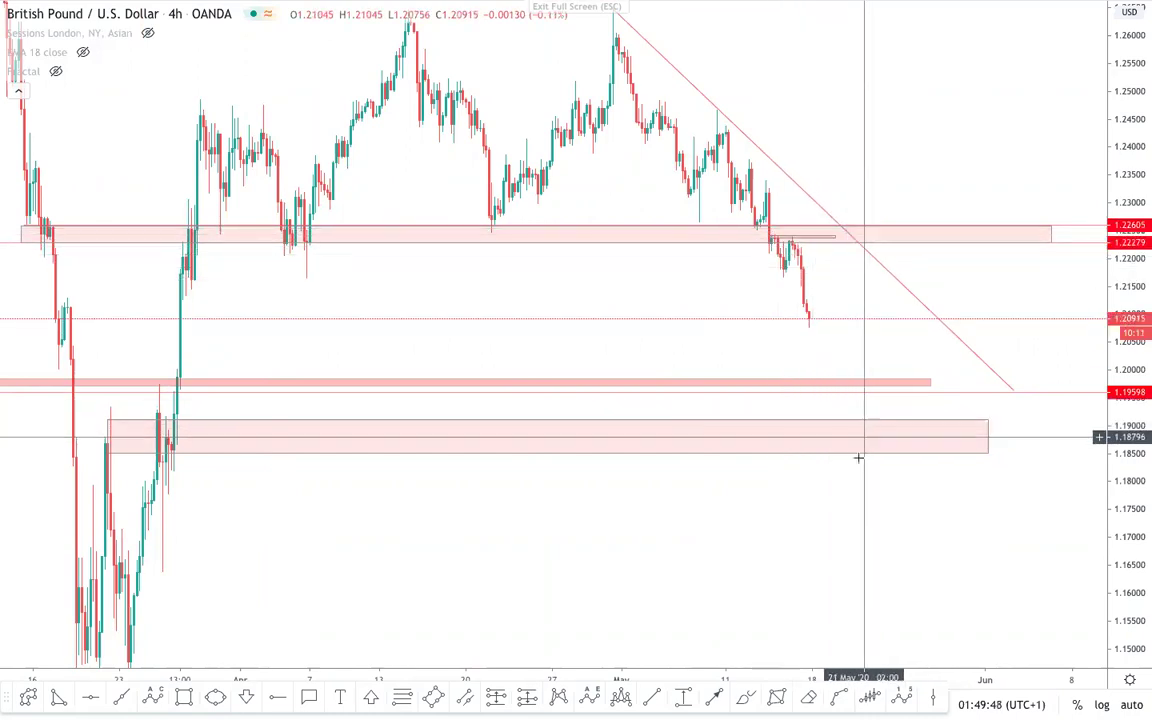
pyautogui.click(722, 698)
pyautogui.click(829, 231)
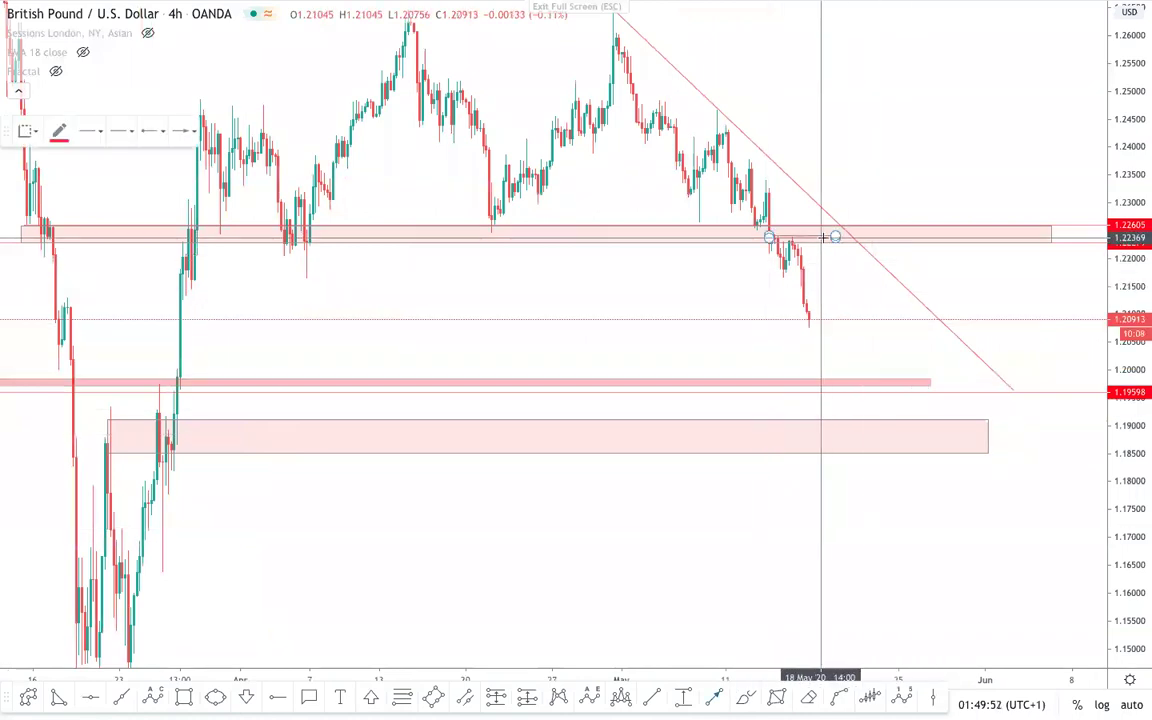
pyautogui.click(878, 445)
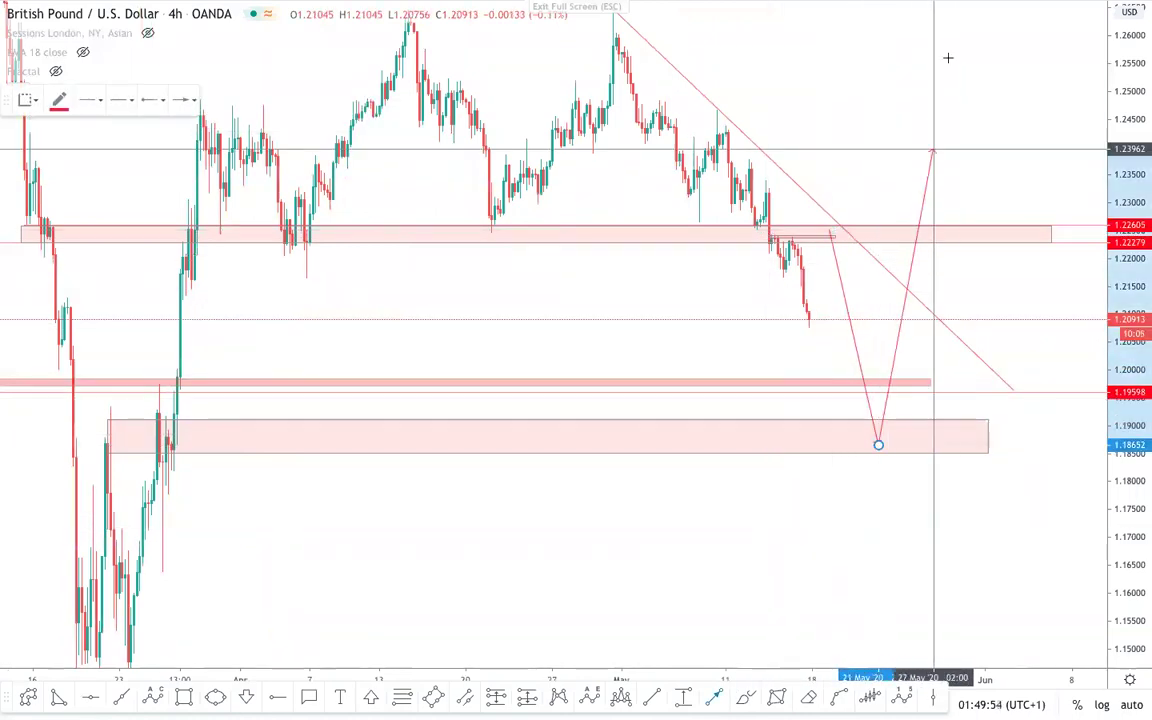
pyautogui.press('Escape')
# - Delete the downward projection arrow that ends in the lowest zone
pyautogui.scroll(-1, 932, 411)
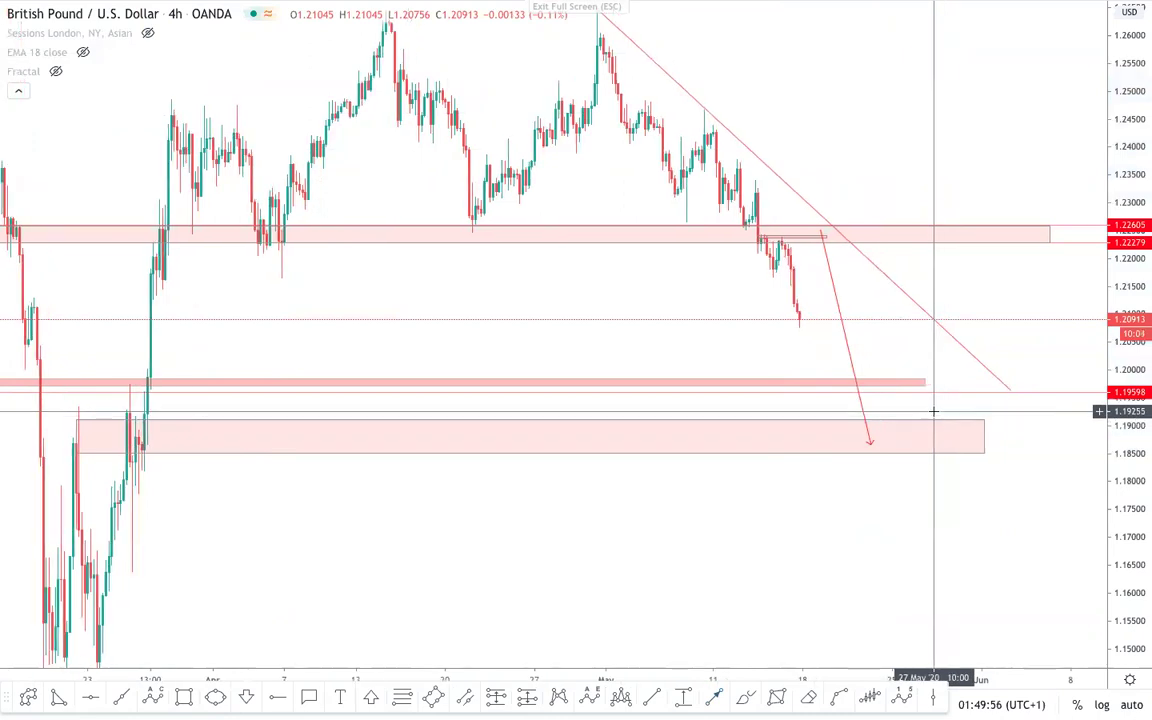
pyautogui.scroll(-1, 932, 411)
pyautogui.moveTo(1148, 366); pyautogui.dragTo(1134, 400)
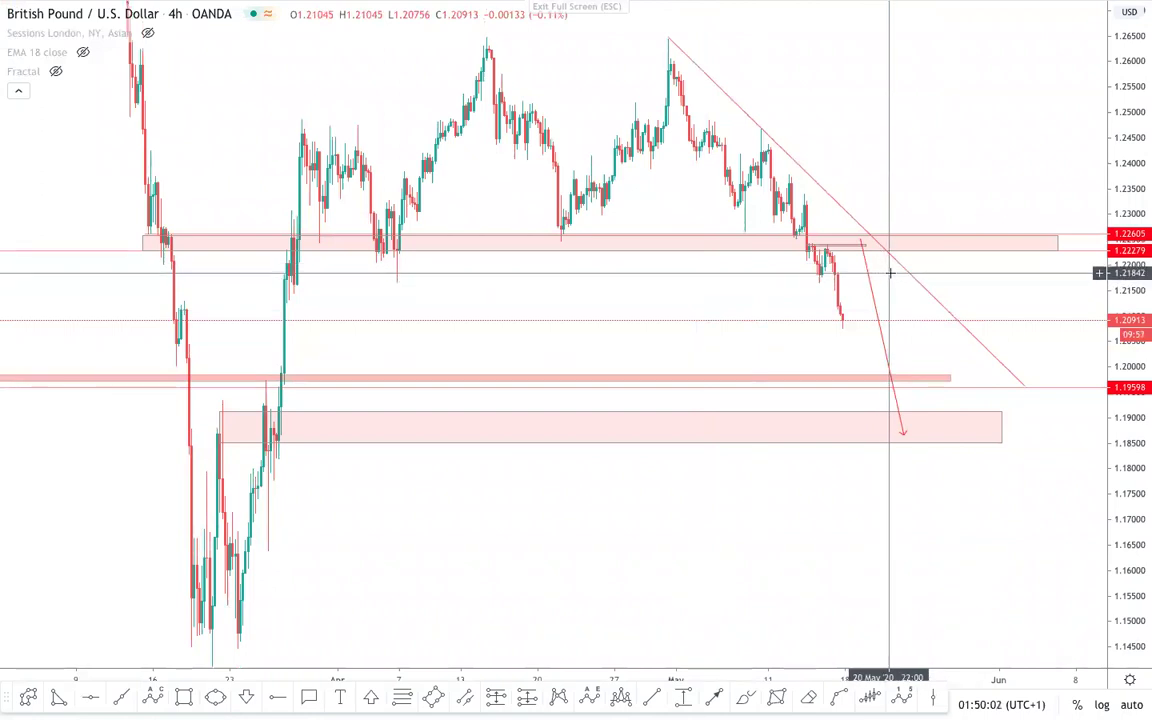
pyautogui.click(886, 355)
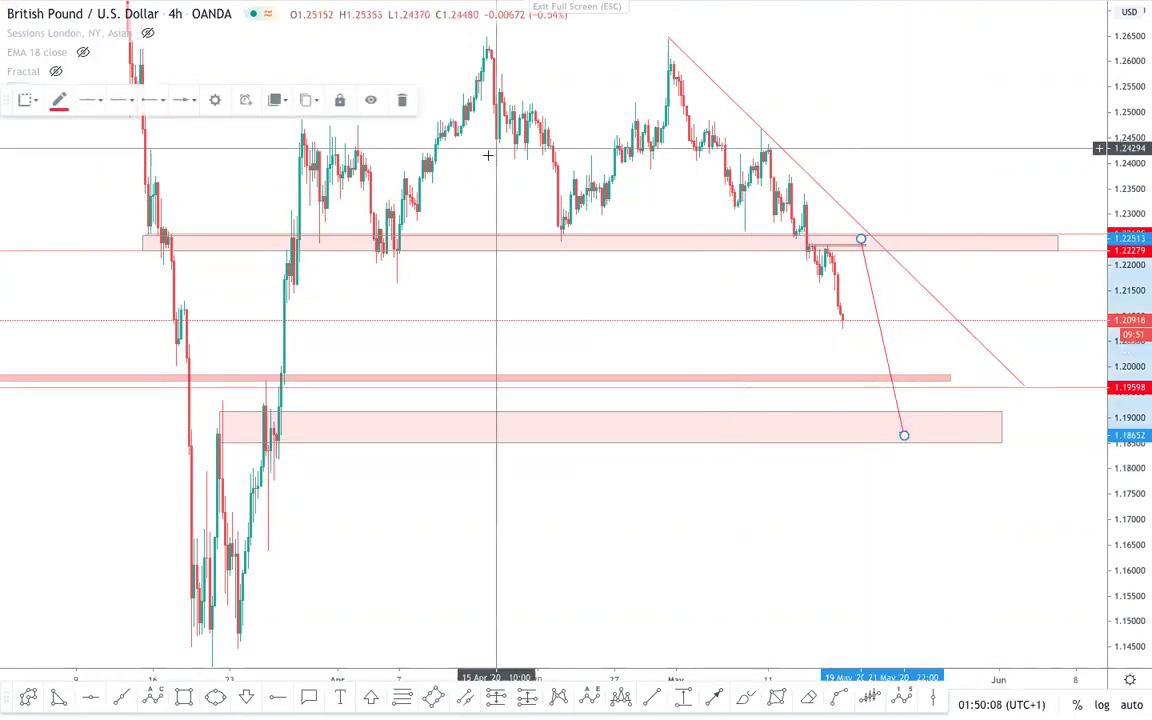
pyautogui.click(404, 101)
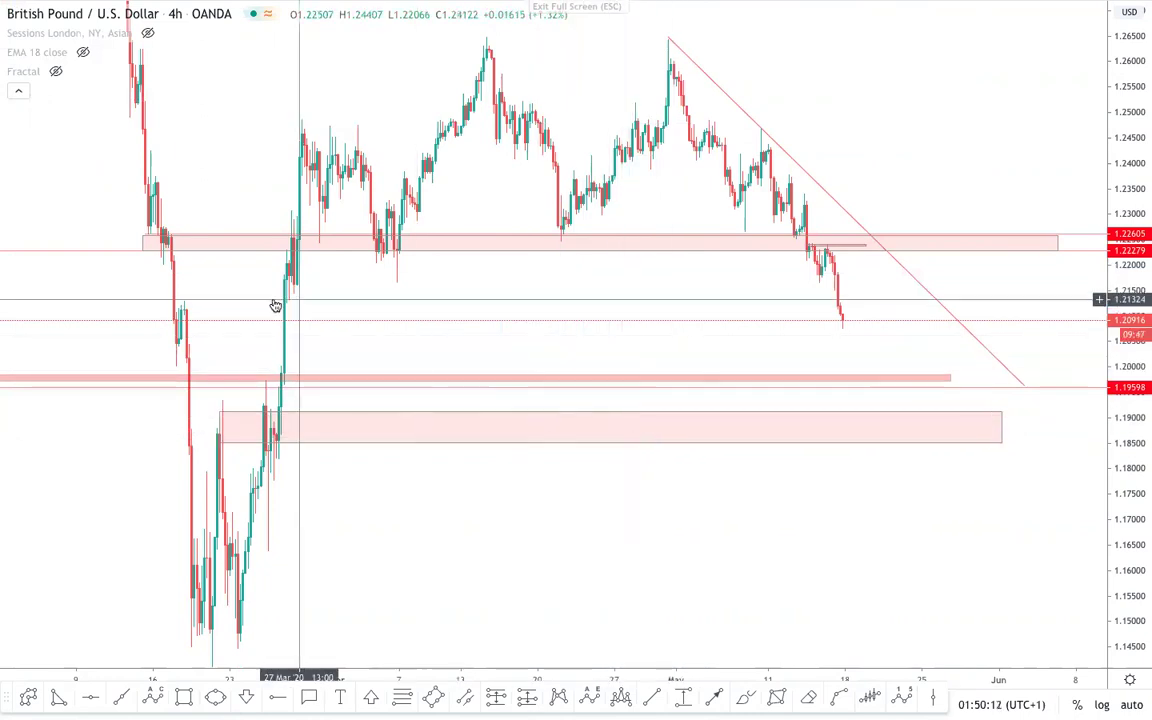
# - Switch the chart to the 1-day interval and draw a zone rectangle from 24 March to 10 June 2020, between about 1.2131 and 1.1969
pyautogui.write('1D')
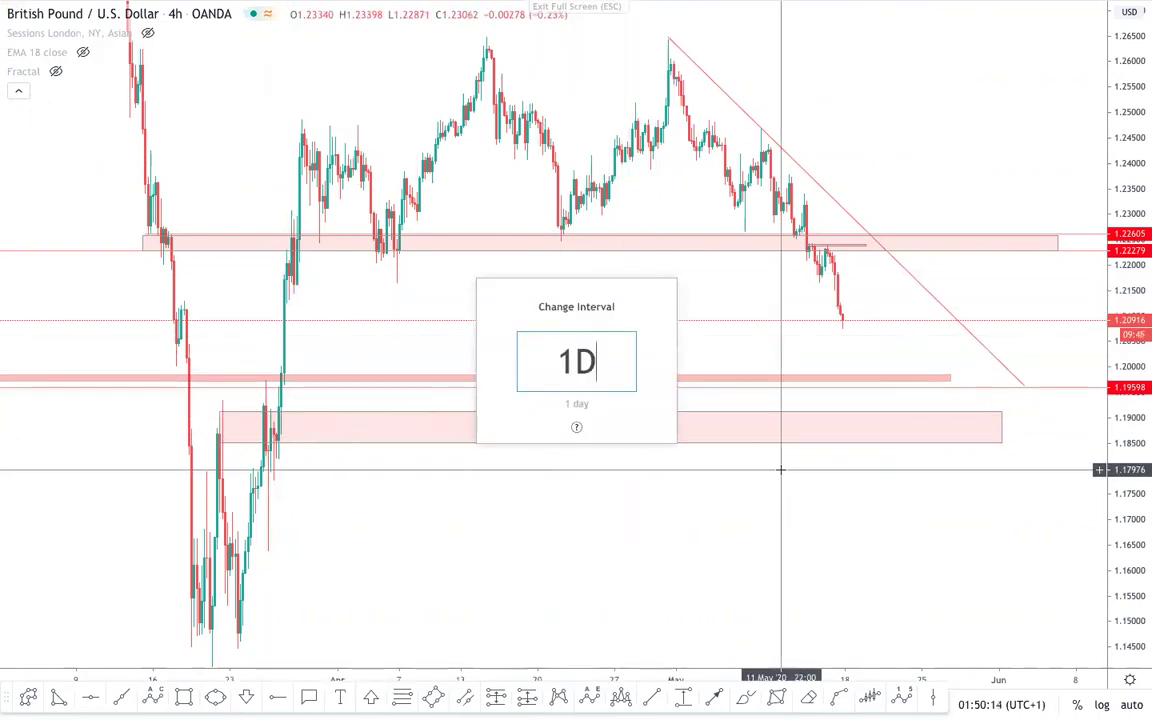
pyautogui.press('Return')
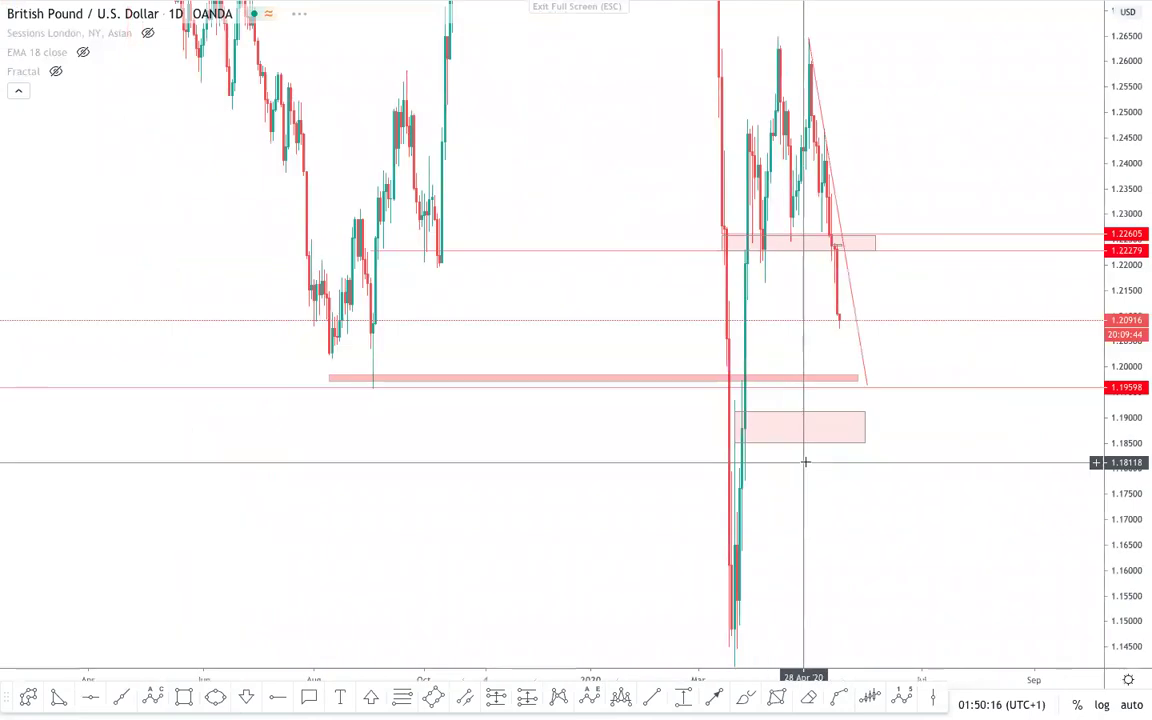
pyautogui.moveTo(1136, 349); pyautogui.dragTo(1120, 480)
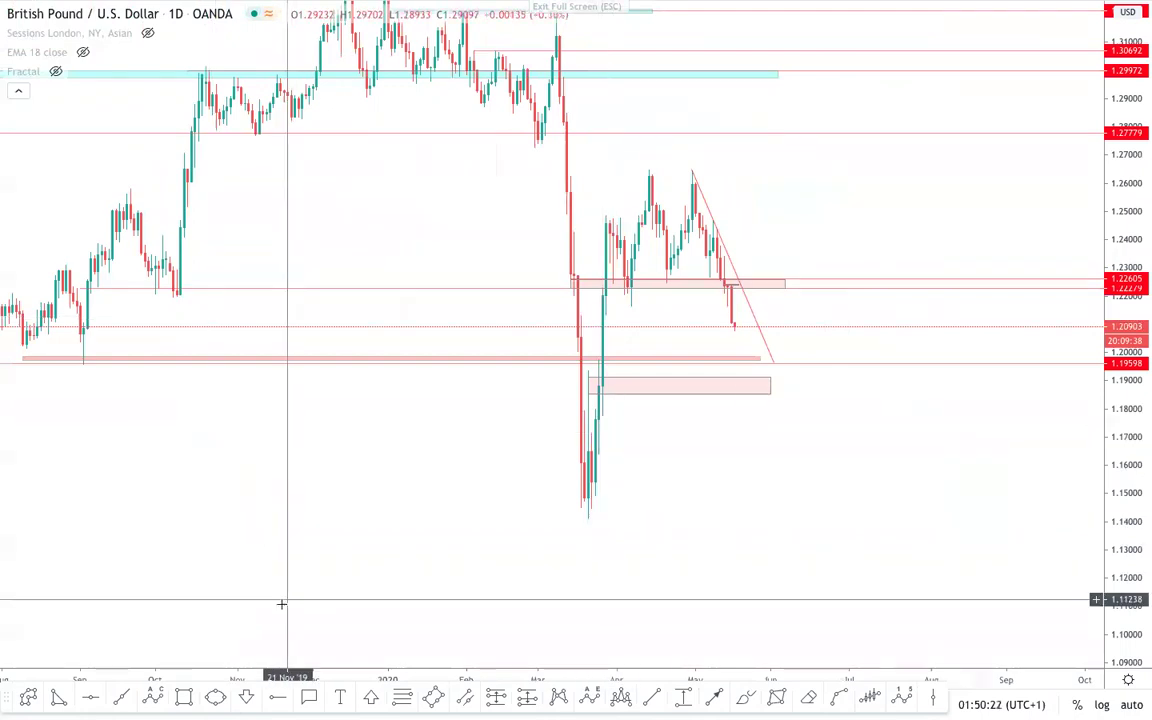
pyautogui.click(188, 695)
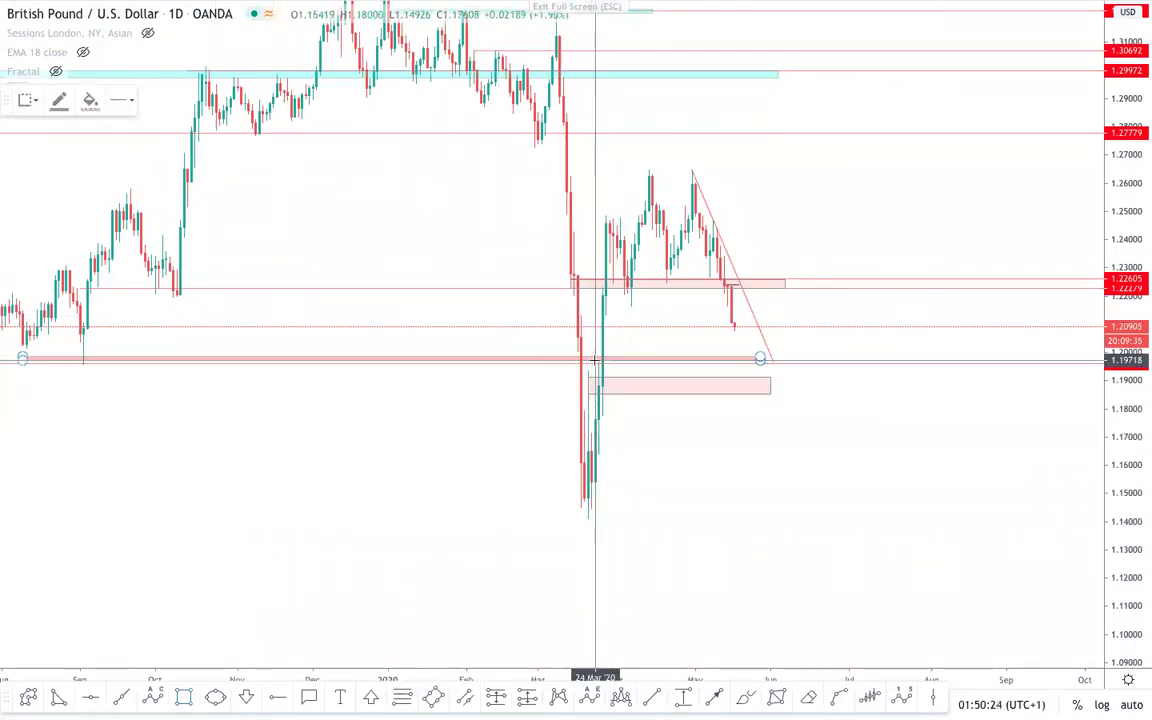
pyautogui.moveTo(595, 360)
pyautogui.mouseDown()
pyautogui.moveTo(764, 298)
pyautogui.moveTo(795, 315)
pyautogui.mouseUp()
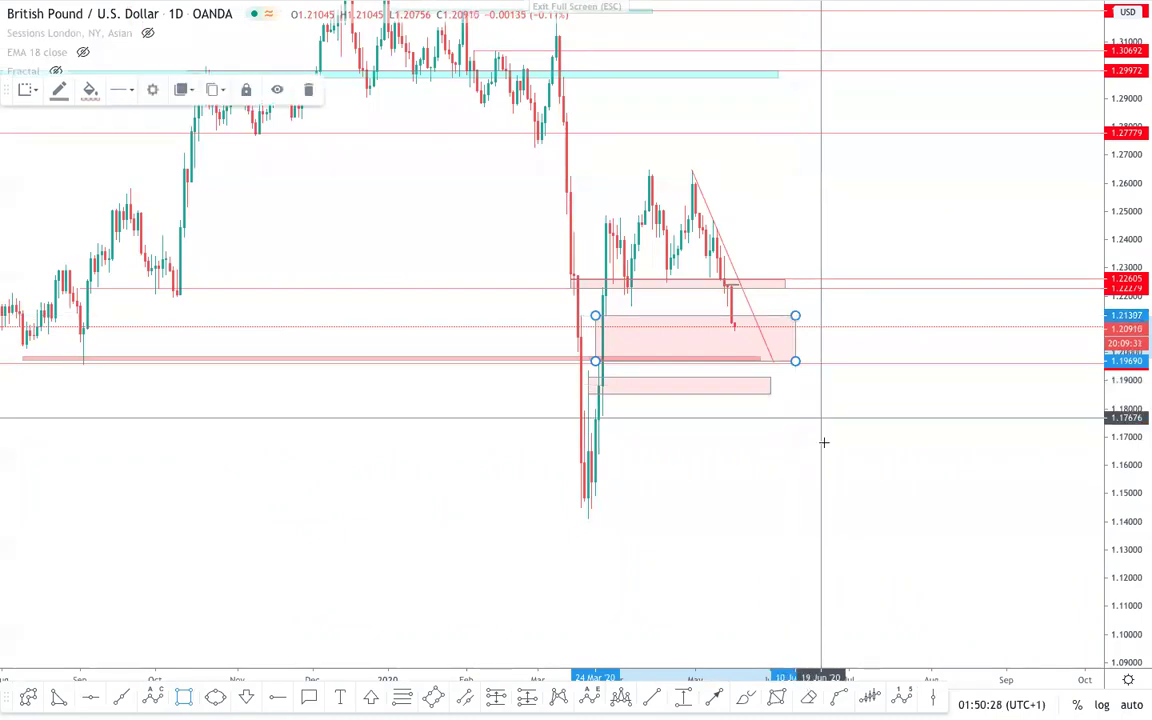
# - Delete the large zone rectangle covering the current price, between about 1.2131 and 1.1969
pyautogui.click(821, 443)
pyautogui.scroll(-2, 802, 440)
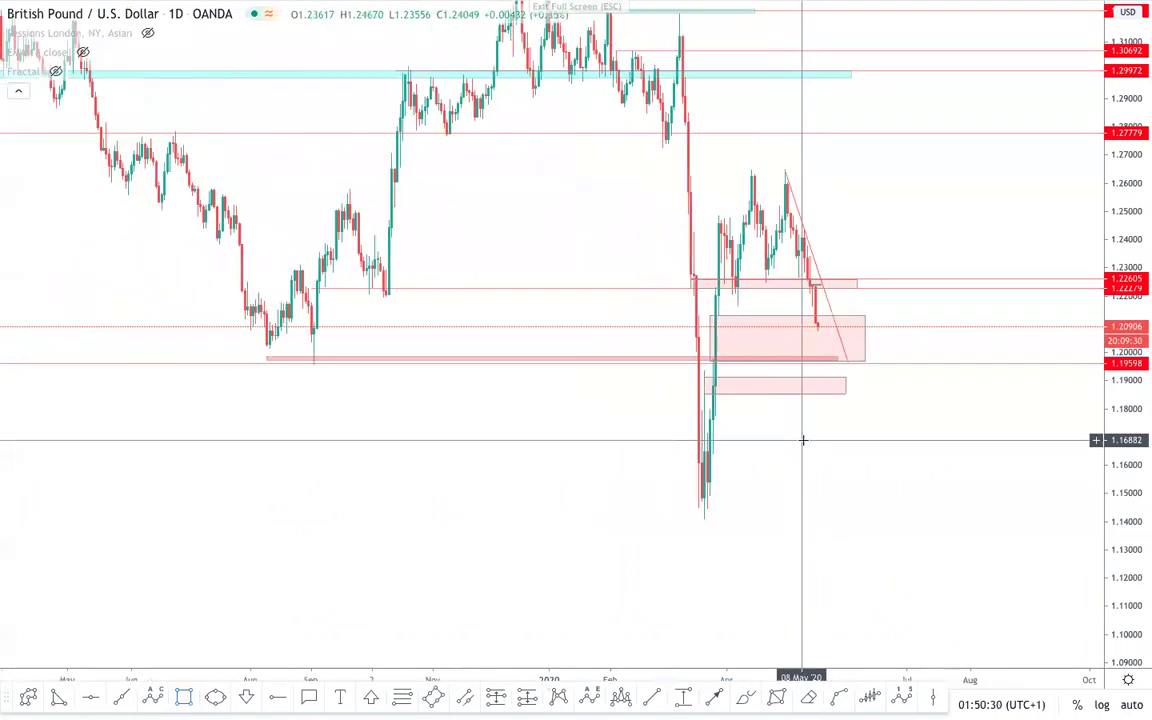
pyautogui.scroll(2, 387, 407)
pyautogui.scroll(3, 830, 373)
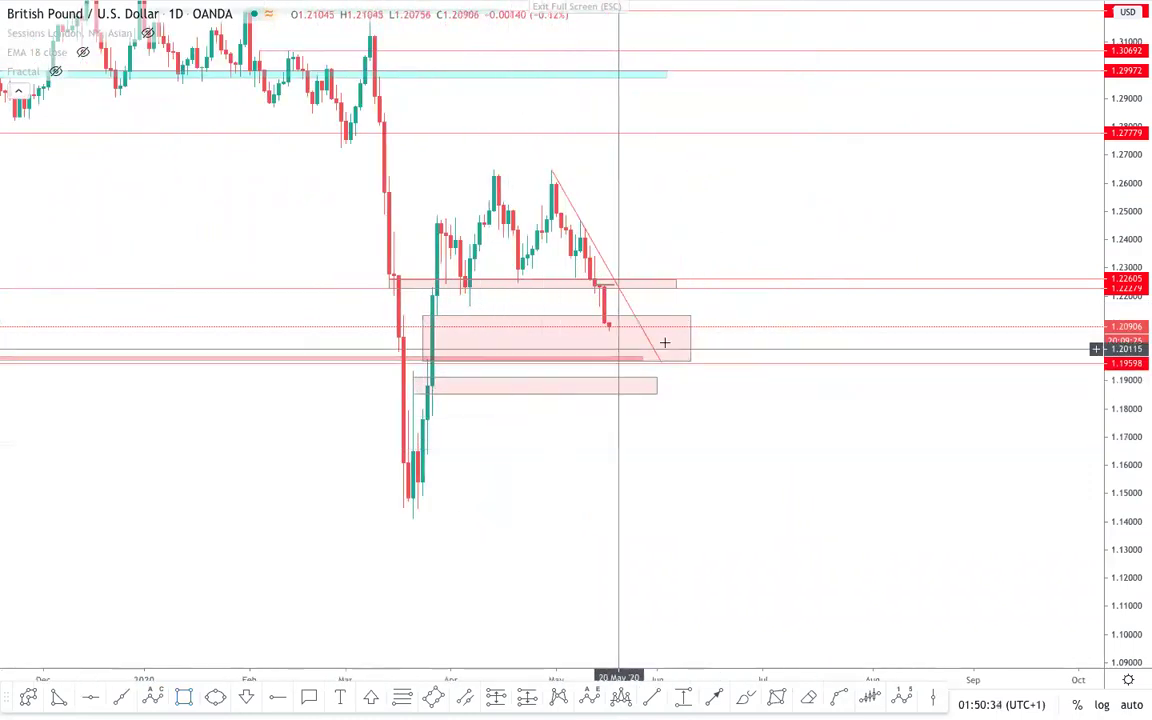
pyautogui.click(680, 324)
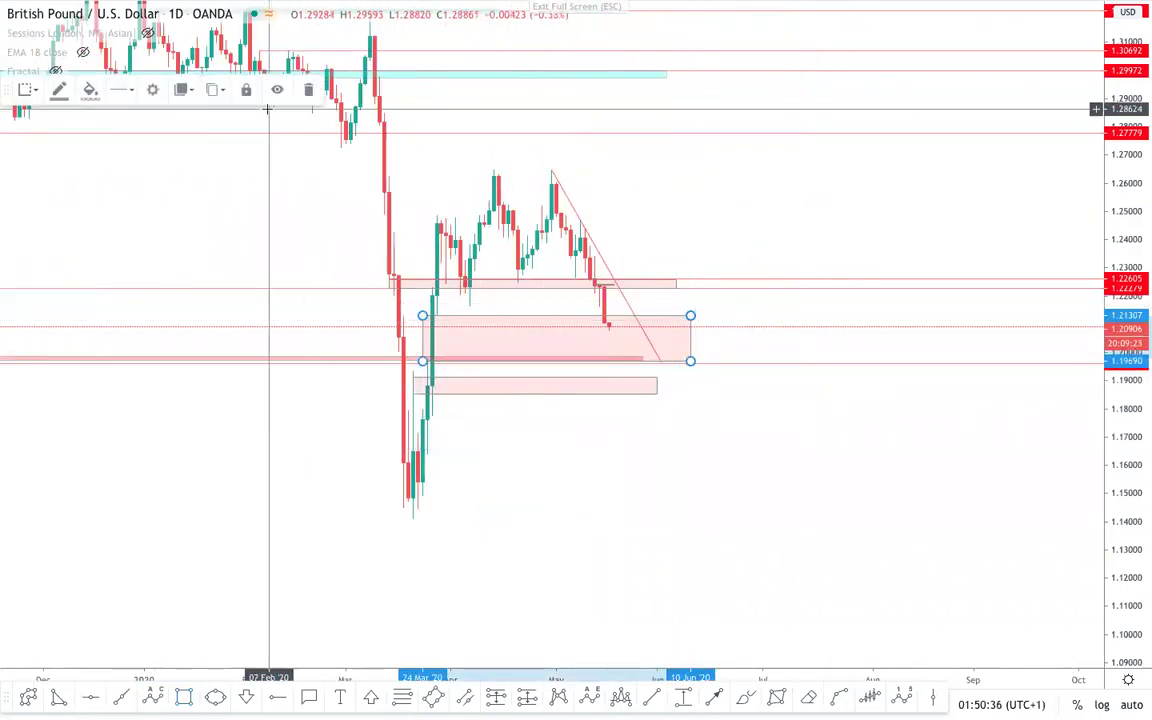
pyautogui.click(310, 98)
pyautogui.scroll(2, 787, 442)
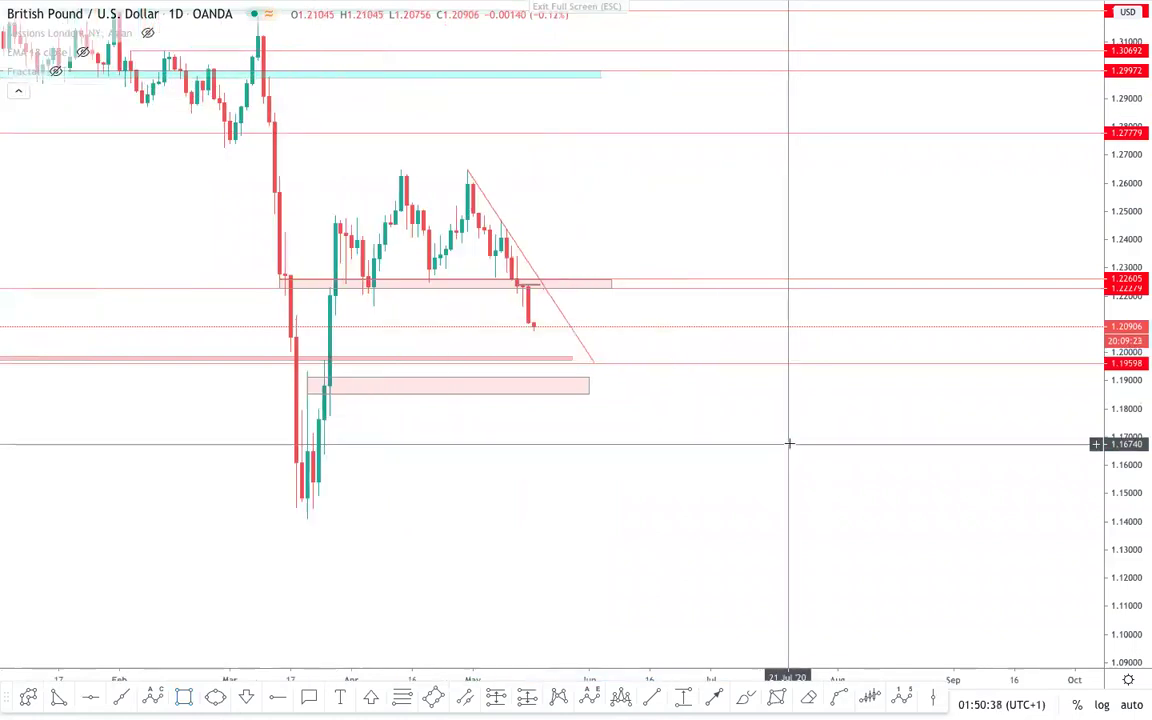
# - Move the left edge of the zone rectangle between about 1.2260 and 1.2228 to about 23 March 2020
pyautogui.moveTo(796, 502); pyautogui.dragTo(863, 493)
pyautogui.moveTo(1148, 571); pyautogui.dragTo(1147, 485)
pyautogui.scroll(3, 802, 517)
pyautogui.moveTo(760, 514); pyautogui.dragTo(972, 508)
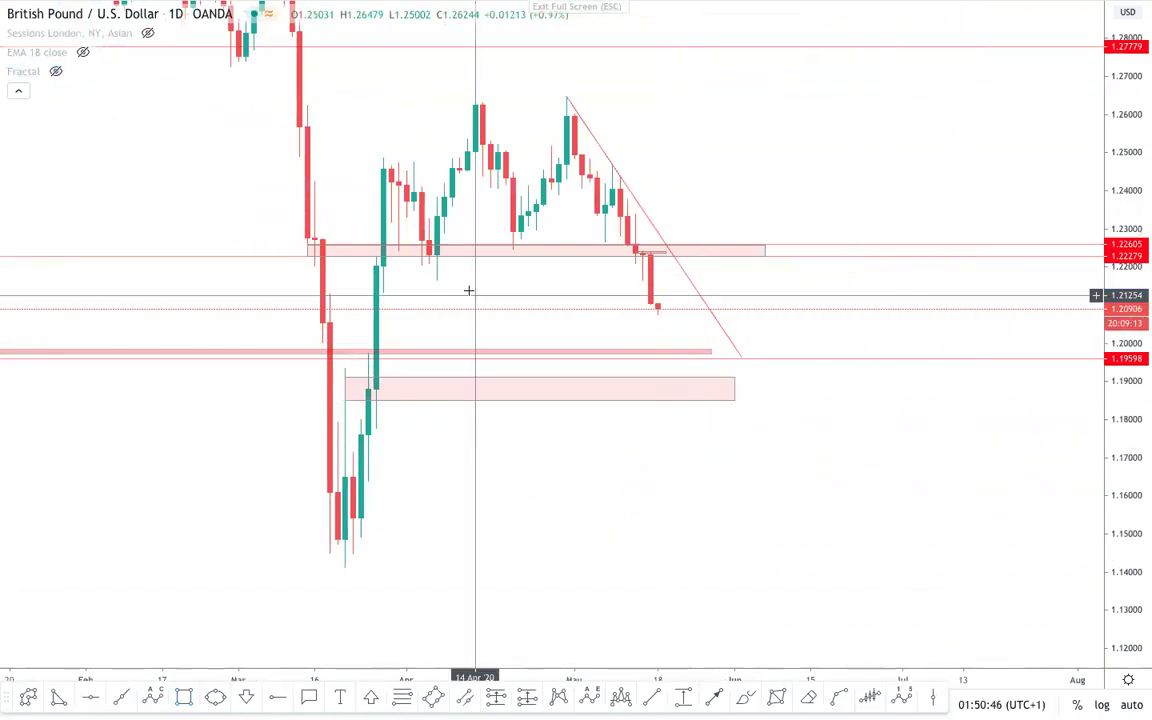
pyautogui.moveTo(325, 261); pyautogui.dragTo(349, 260)
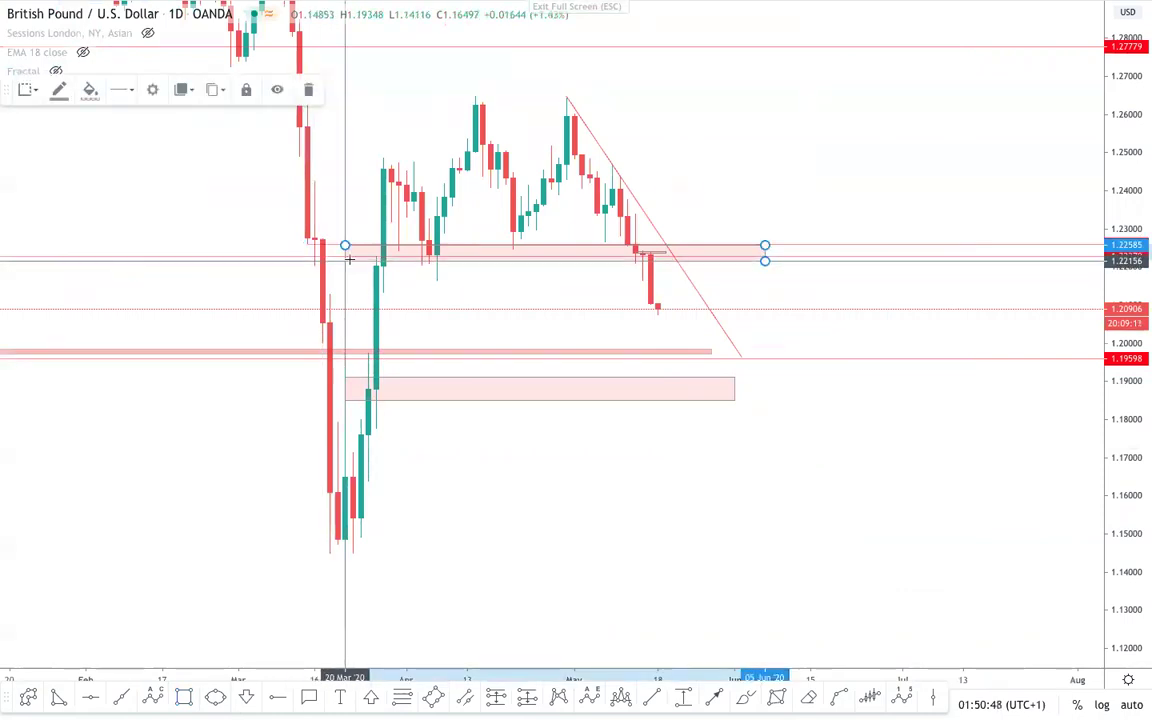
pyautogui.click(782, 159)
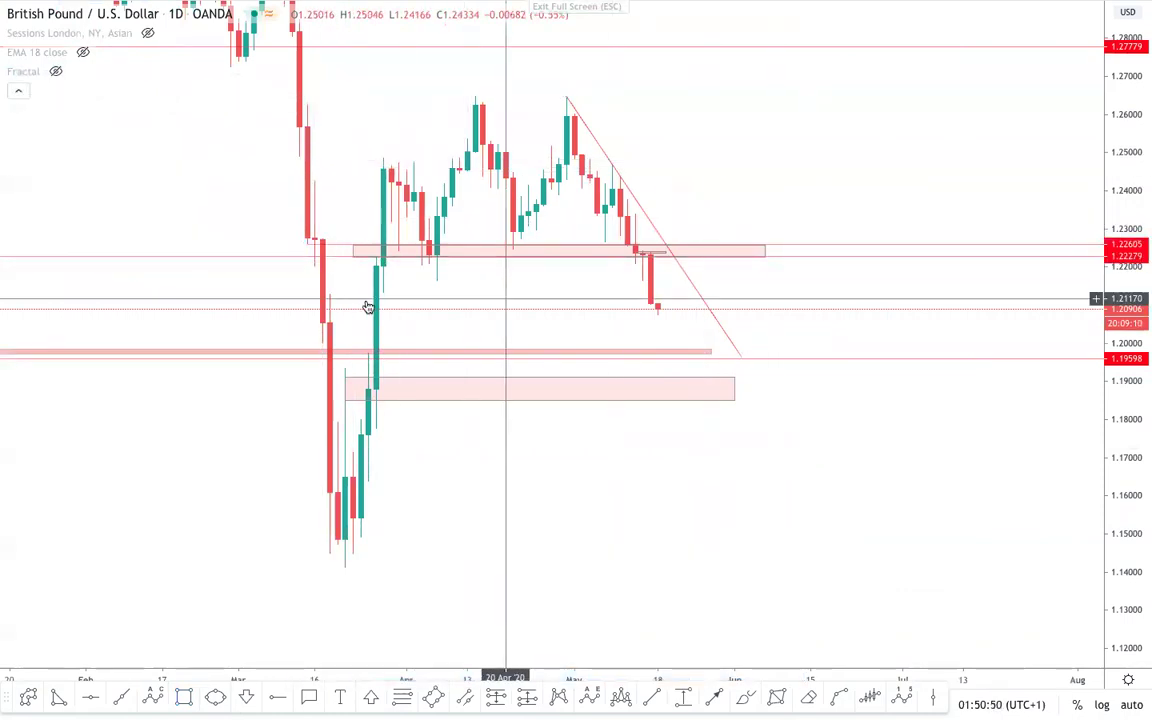
# - Delete the small rectangle spanning 13 to 19 May 2020 at about 1.2240, inside the zone above the current price
pyautogui.scroll(2, 583, 300)
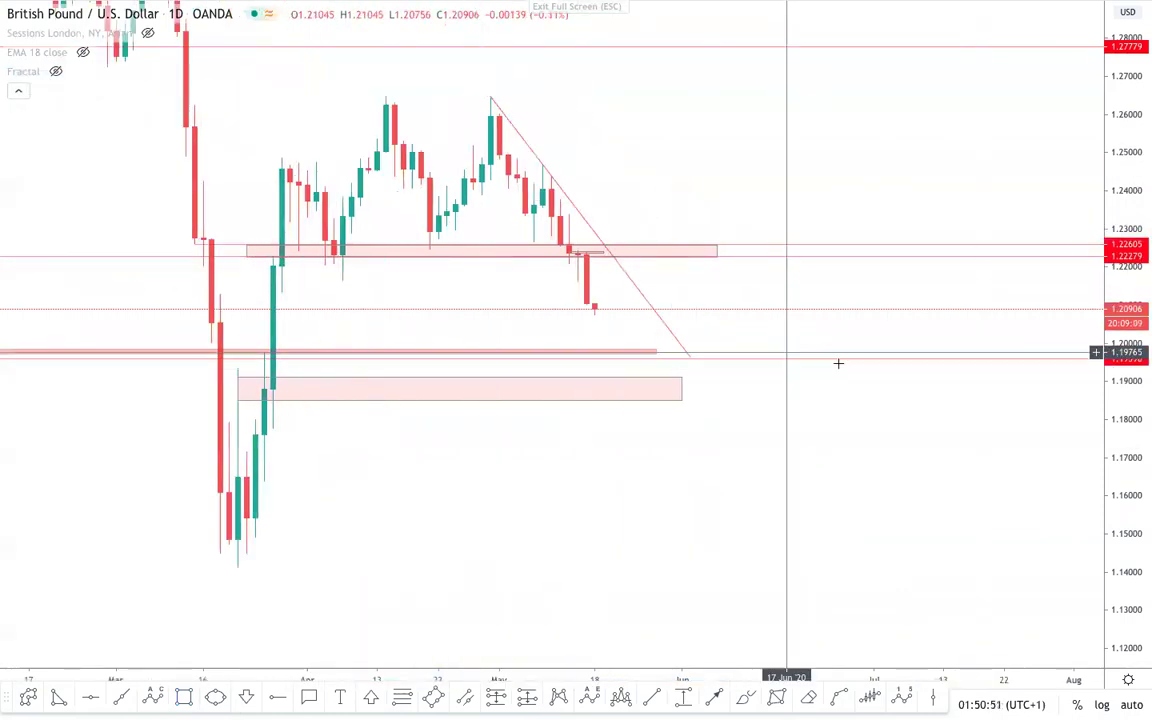
pyautogui.click(604, 254)
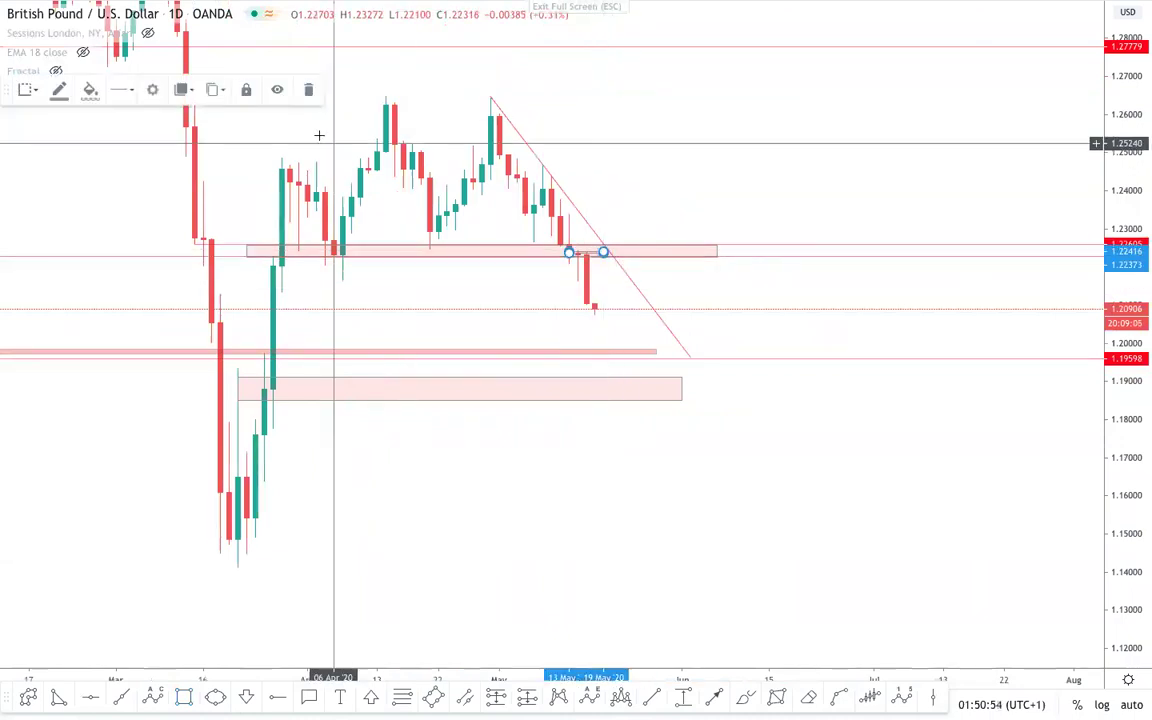
pyautogui.click(600, 259)
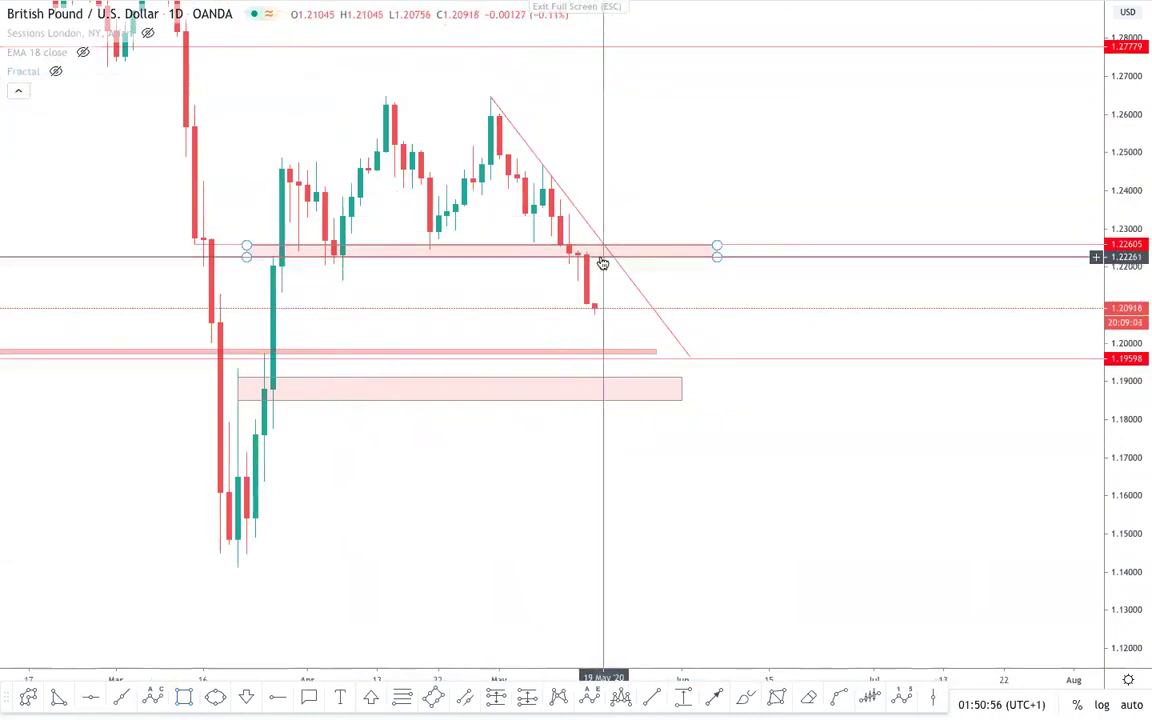
# - Brush a freehand projection from the current price up to the descending trendline and down into the lowest zone, and delete it
pyautogui.hotkey('alt', 'h')
pyautogui.moveTo(598, 313); pyautogui.dragTo(610, 284)
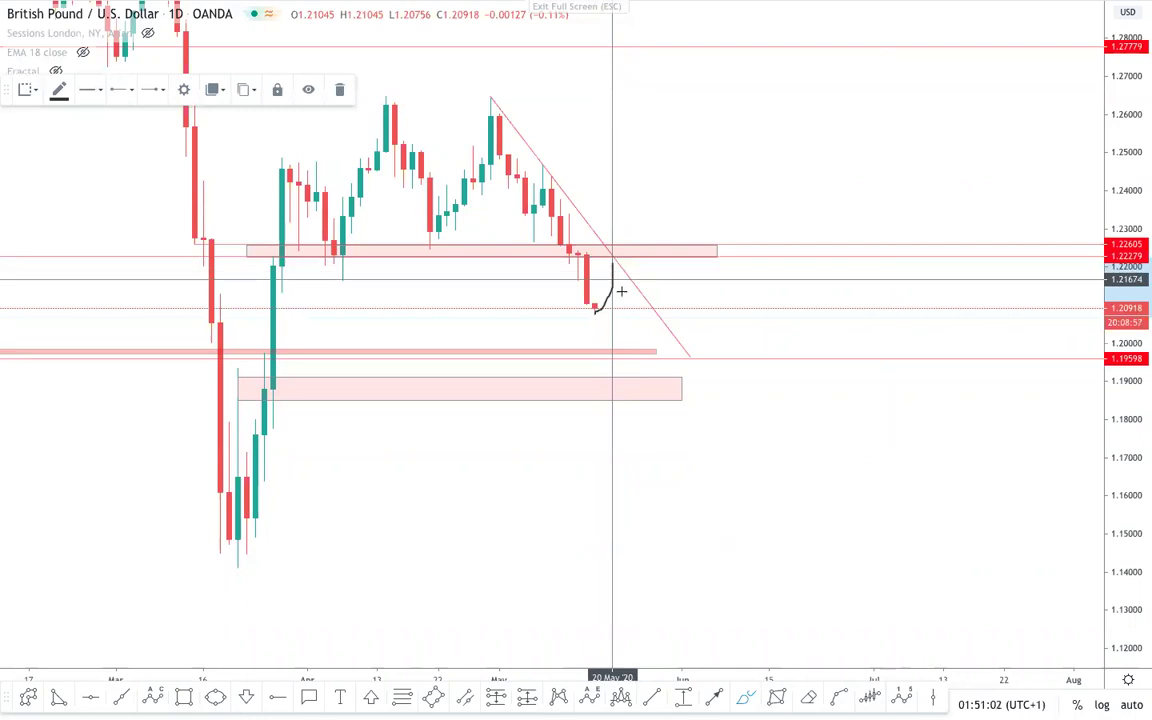
pyautogui.moveTo(641, 376)
pyautogui.mouseDown()
pyautogui.moveTo(643, 391)
pyautogui.moveTo(535, 390)
pyautogui.moveTo(559, 397)
pyautogui.mouseUp()
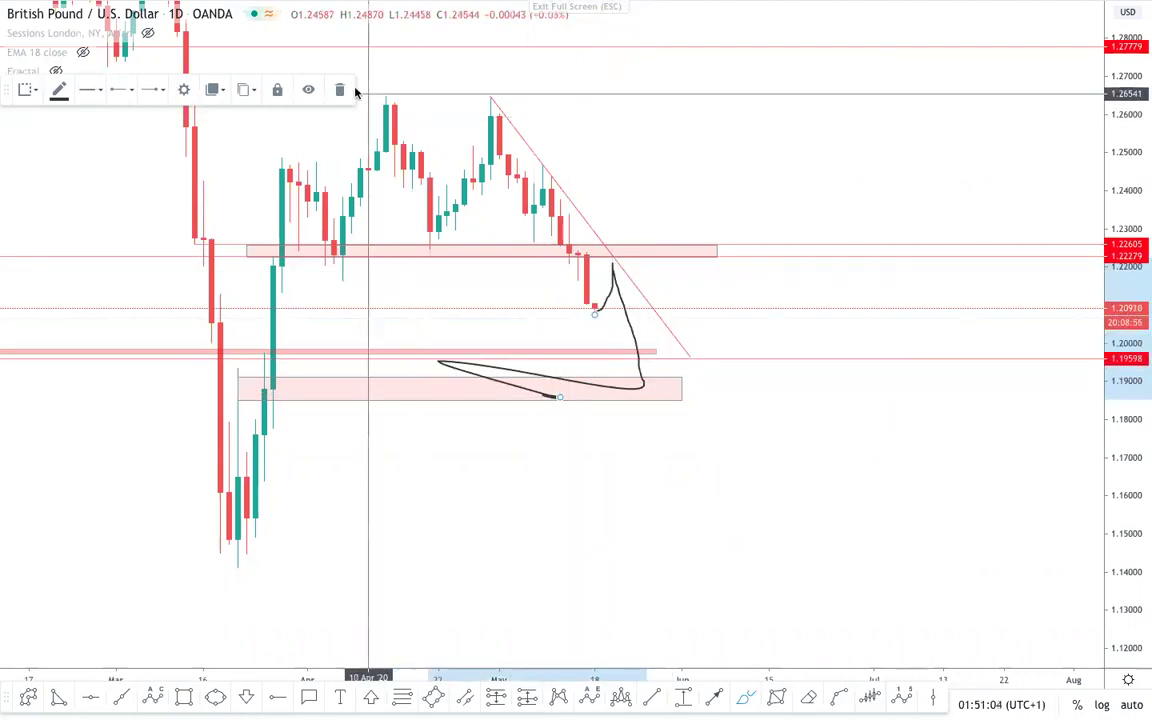
pyautogui.click(341, 91)
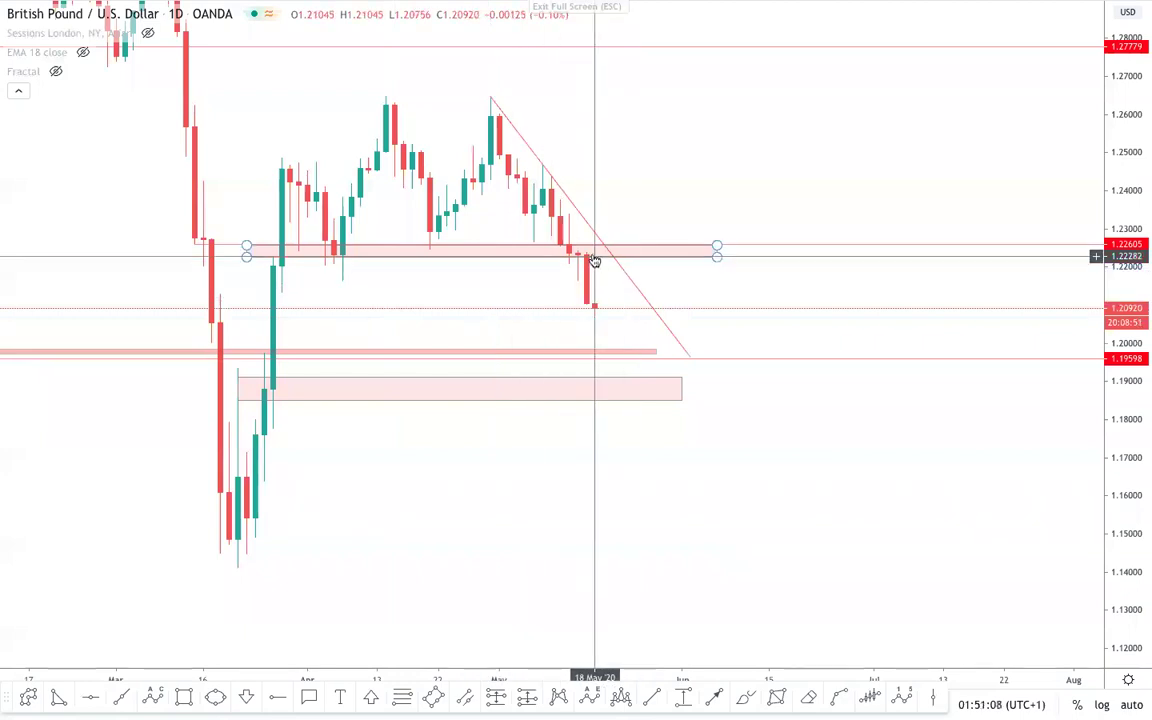
# - Switch the chart to the 1-hour interval
pyautogui.moveTo(641, 191); pyautogui.dragTo(710, 195)
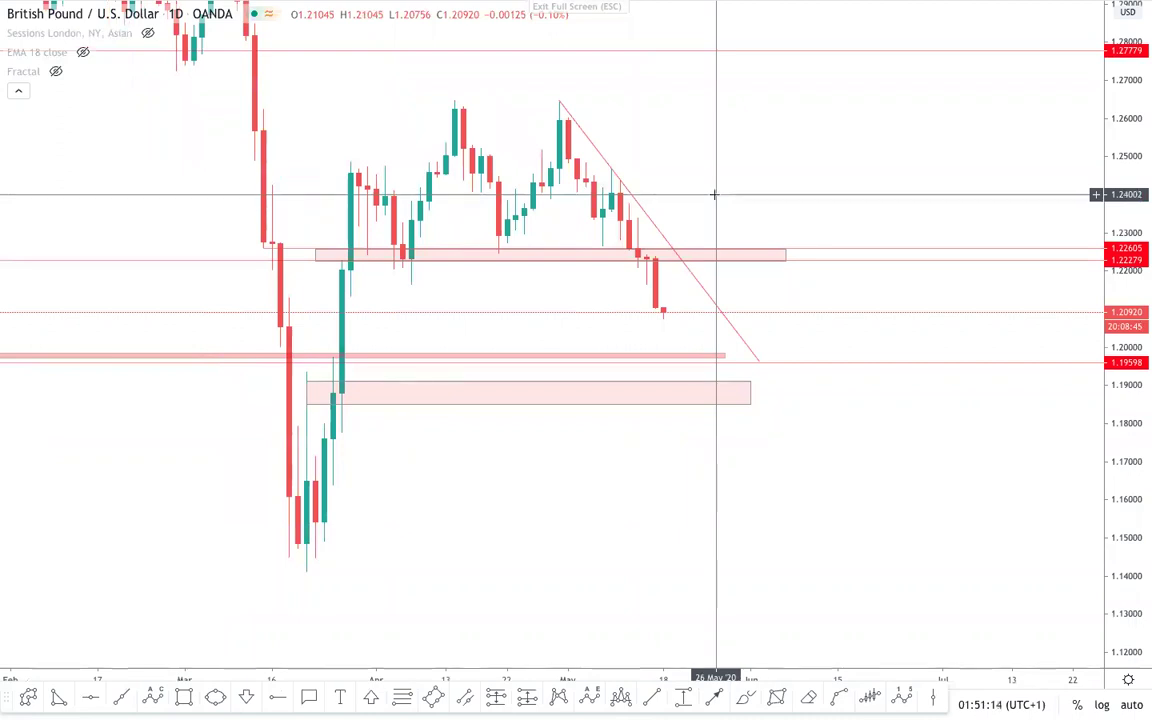
pyautogui.write('1H')
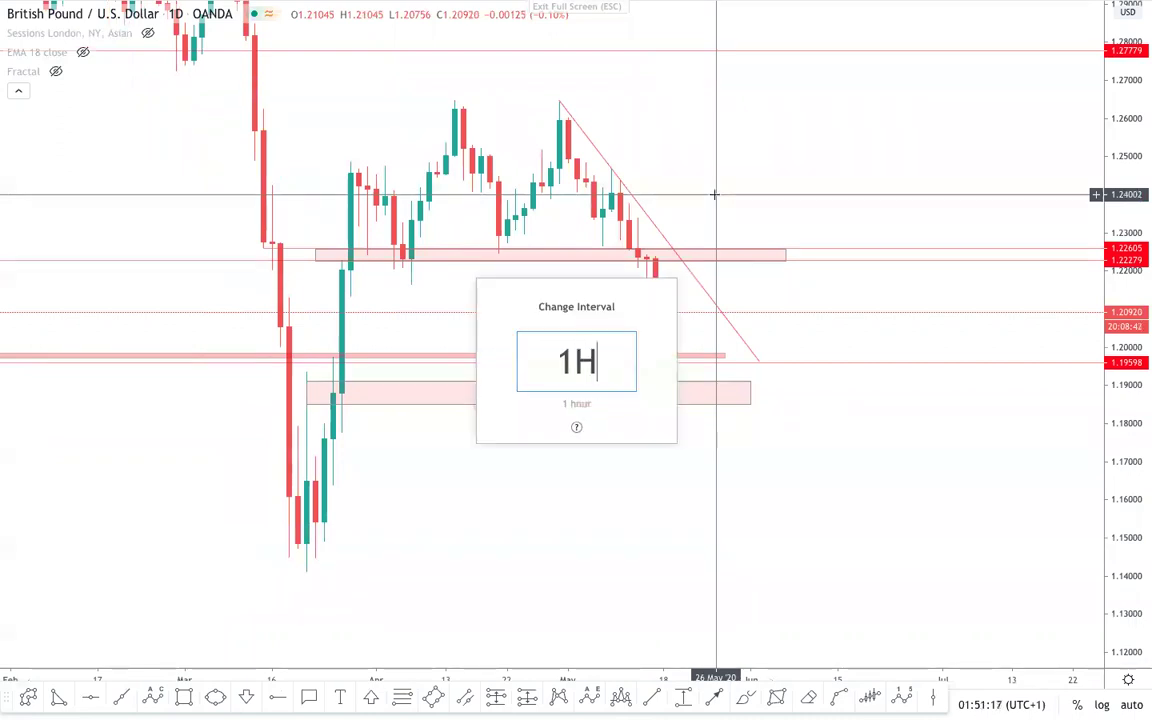
pyautogui.press('Return')
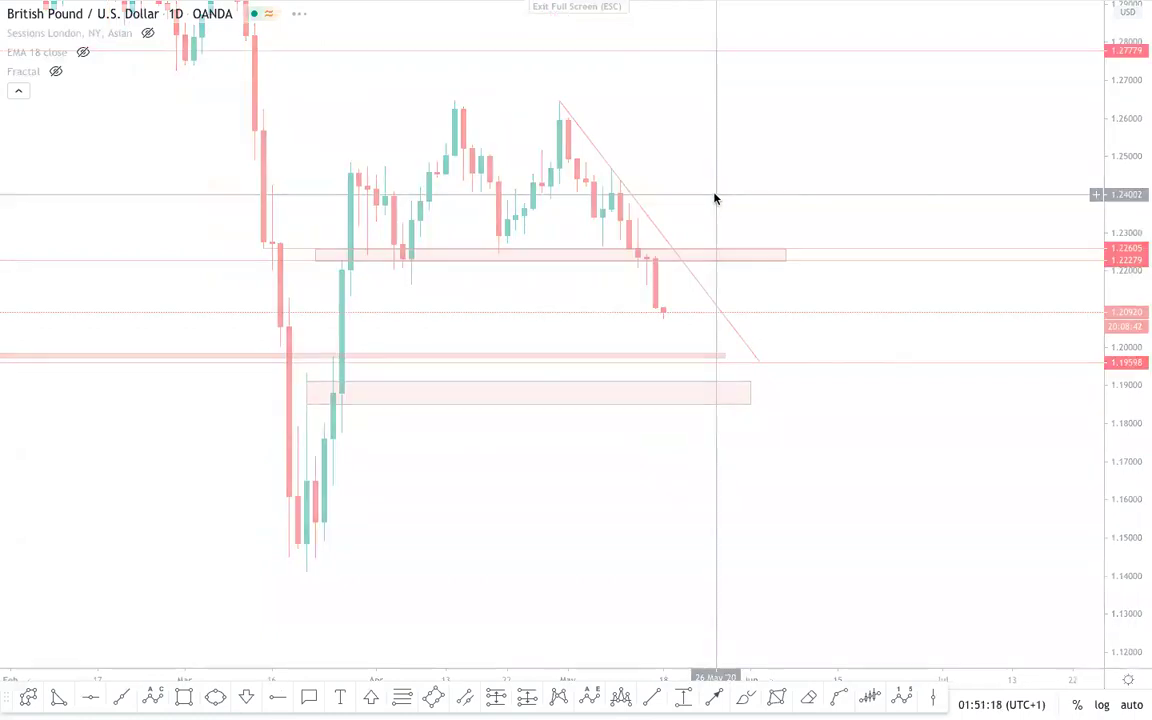
# - Examine the hourly price action since late April 2020 against the descending trendline and the marked zones
pyautogui.scroll(-10, 734, 454)
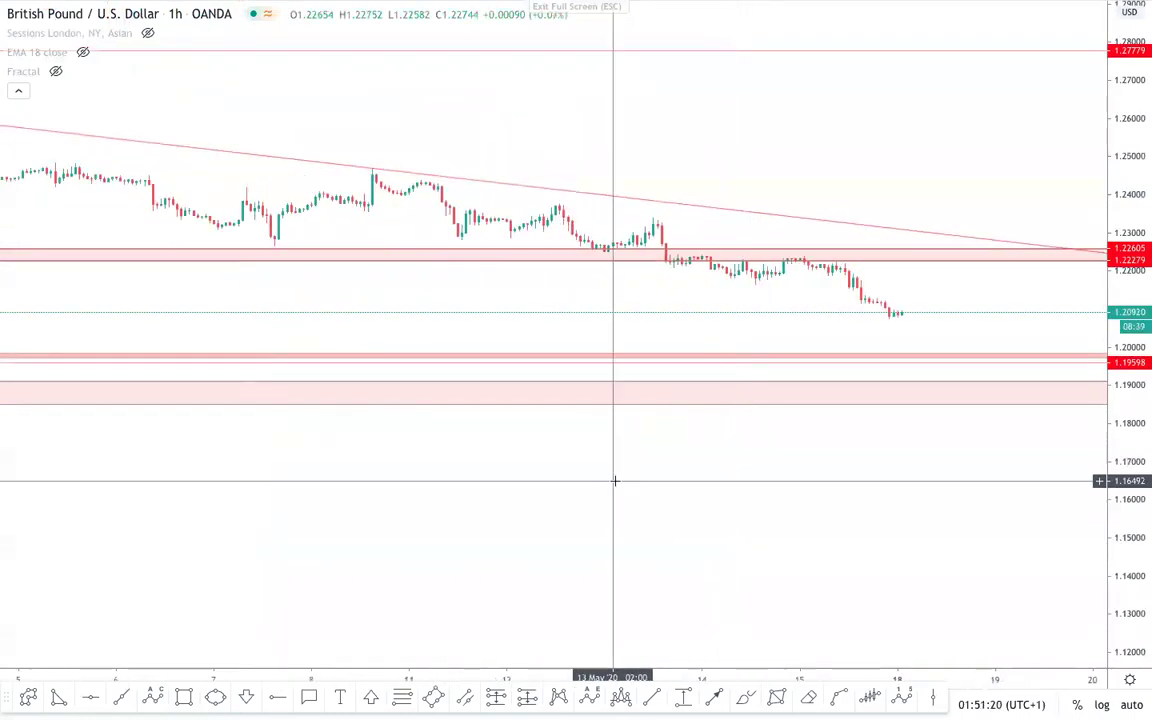
pyautogui.scroll(-2, 996, 419)
pyautogui.moveTo(1136, 516); pyautogui.dragTo(1101, 242)
pyautogui.scroll(2, 984, 345)
pyautogui.scroll(3, 978, 329)
pyautogui.moveTo(1004, 240); pyautogui.dragTo(833, 275)
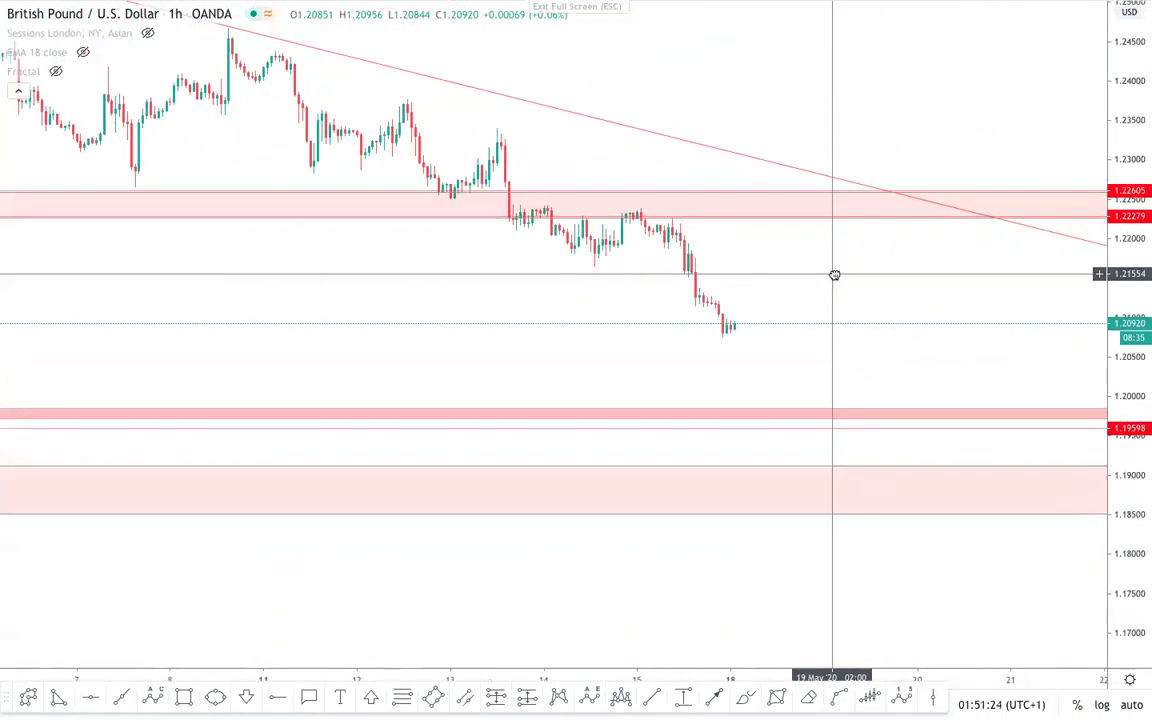
pyautogui.moveTo(1148, 497); pyautogui.dragTo(1118, 268)
pyautogui.scroll(-3, 1022, 257)
pyautogui.moveTo(1003, 228); pyautogui.dragTo(969, 522)
pyautogui.scroll(-2, 967, 505)
pyautogui.scroll(-2, 965, 495)
pyautogui.moveTo(1137, 385); pyautogui.dragTo(1139, 578)
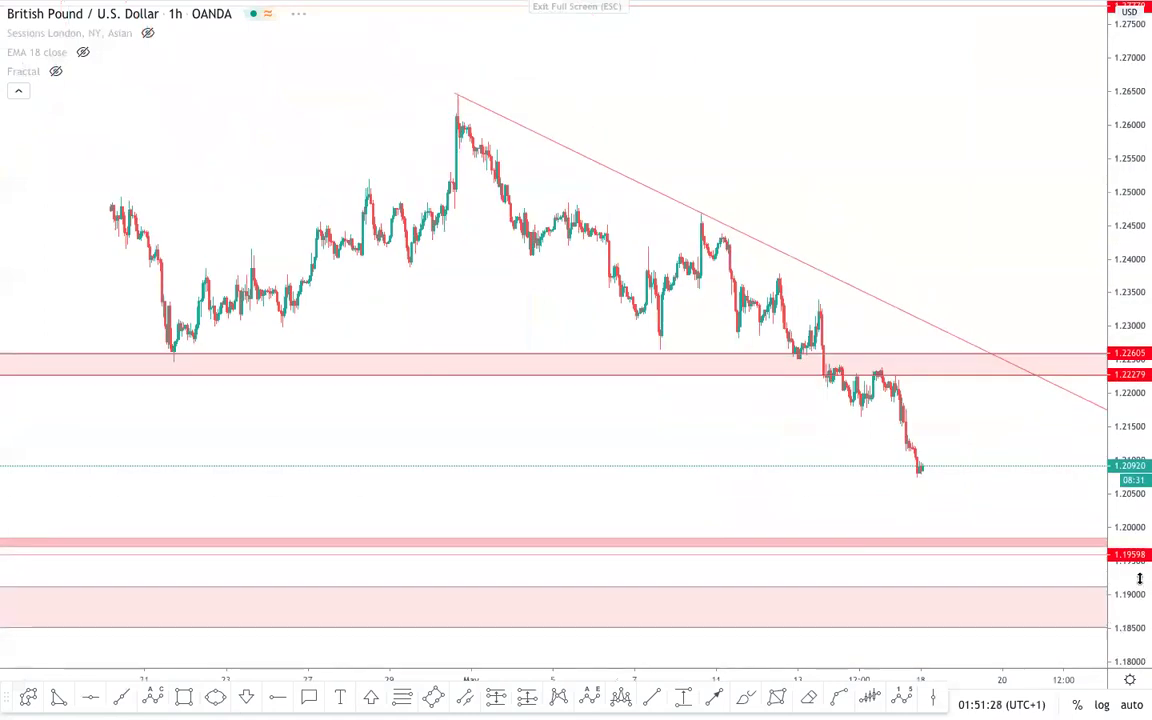
pyautogui.scroll(2, 874, 238)
pyautogui.scroll(2, 873, 239)
pyautogui.moveTo(882, 219); pyautogui.dragTo(889, 126)
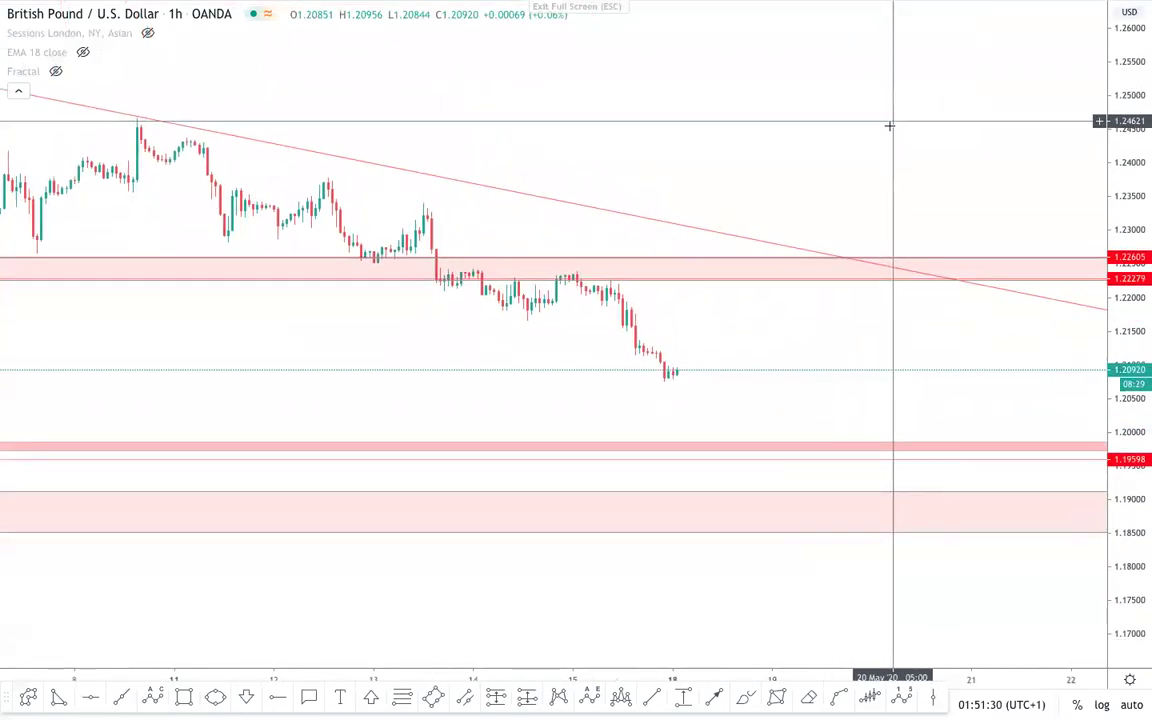
# - Draw a narrow zone rectangle from 13 May 15:00 to 20 May 20:00, between about 1.2242 and 1.2237
pyautogui.moveTo(1136, 453); pyautogui.dragTo(1120, 215)
pyautogui.scroll(2, 869, 329)
pyautogui.moveTo(869, 329); pyautogui.dragTo(989, 291)
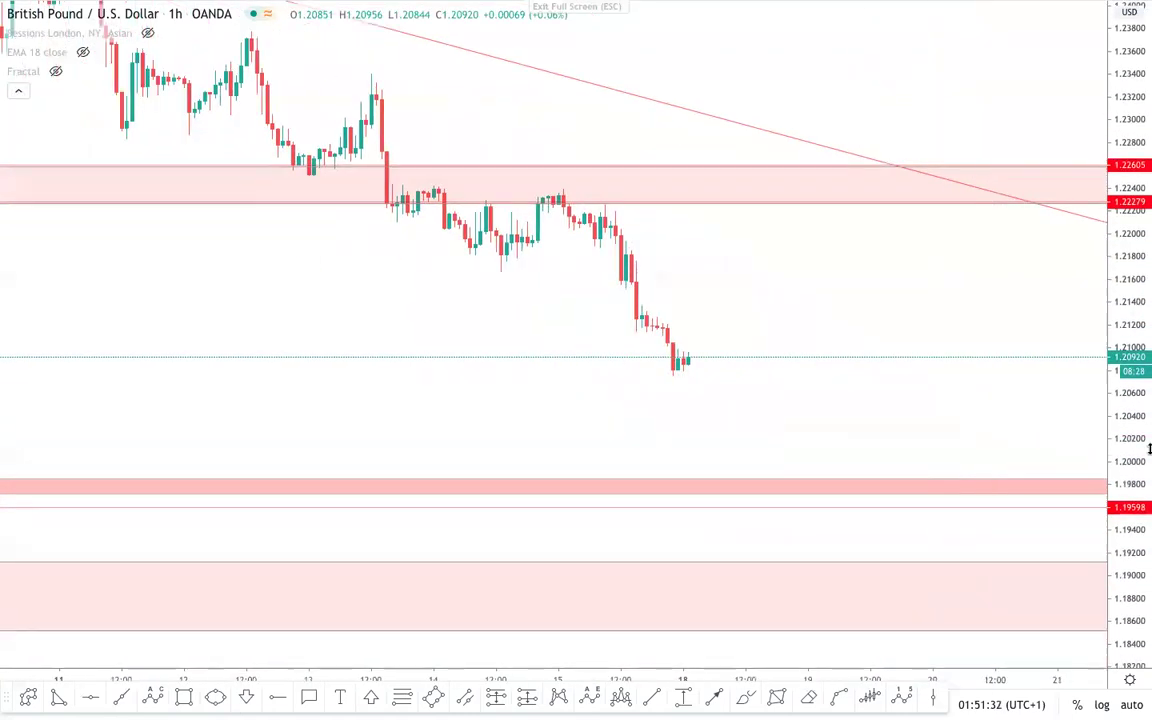
pyautogui.moveTo(1146, 448); pyautogui.dragTo(1110, 294)
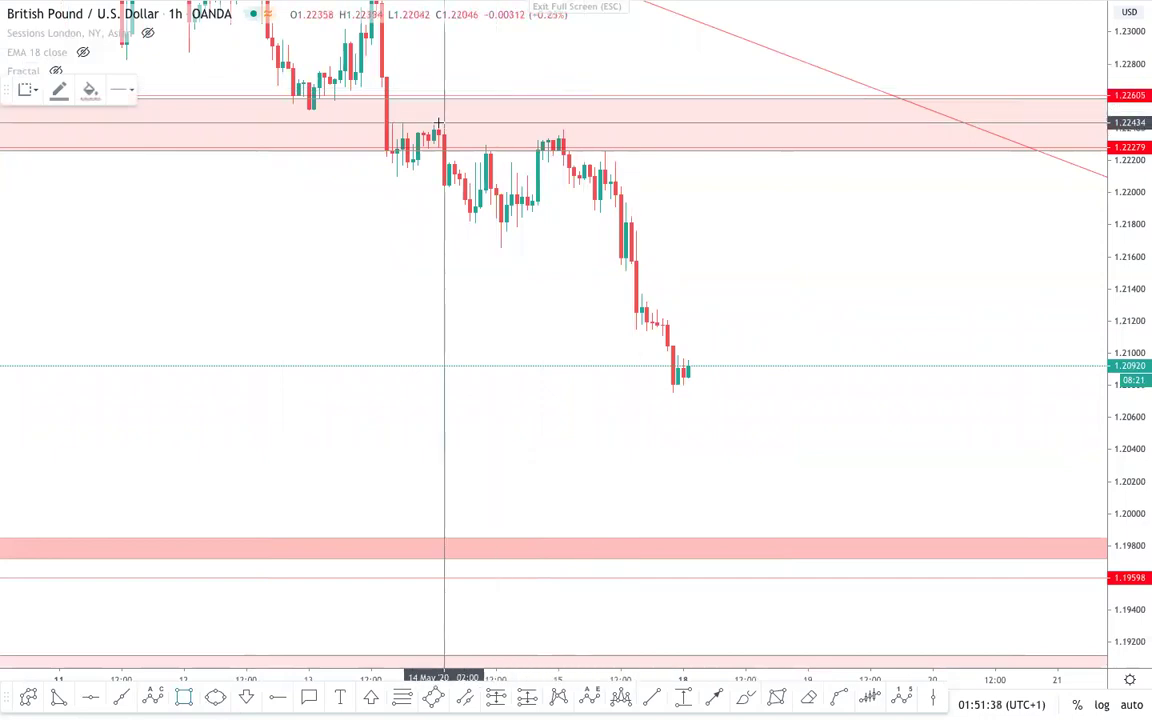
pyautogui.click(386, 126)
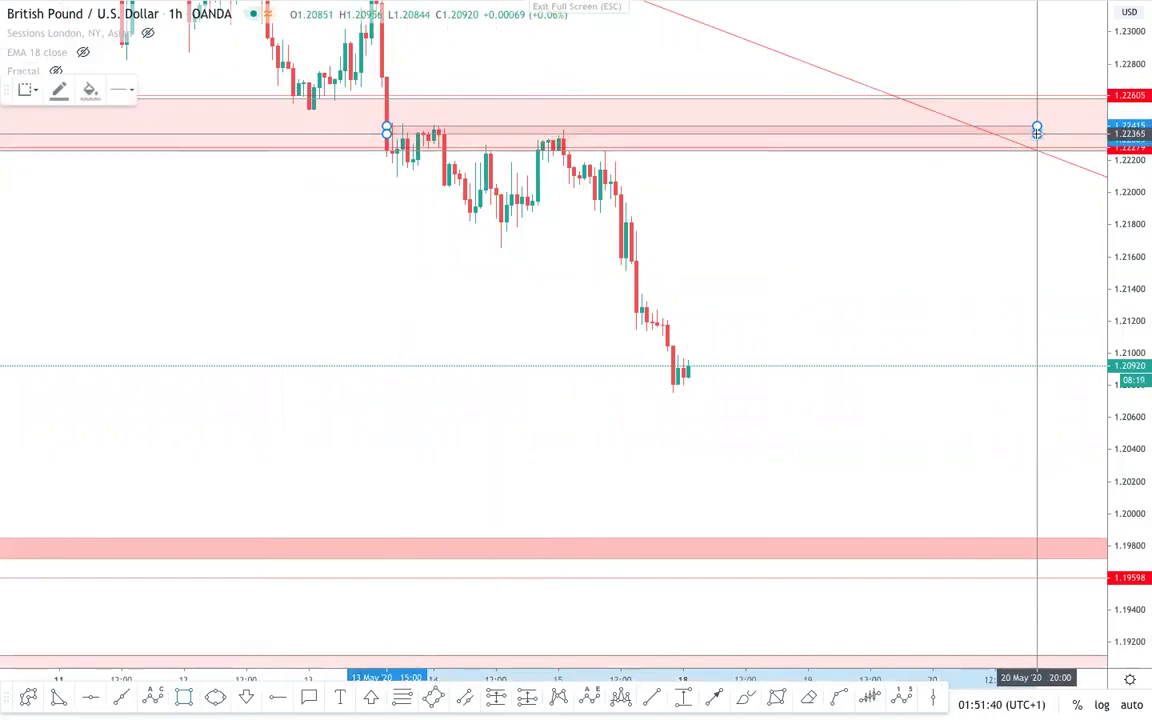
pyautogui.click(1037, 131)
pyautogui.click(946, 203)
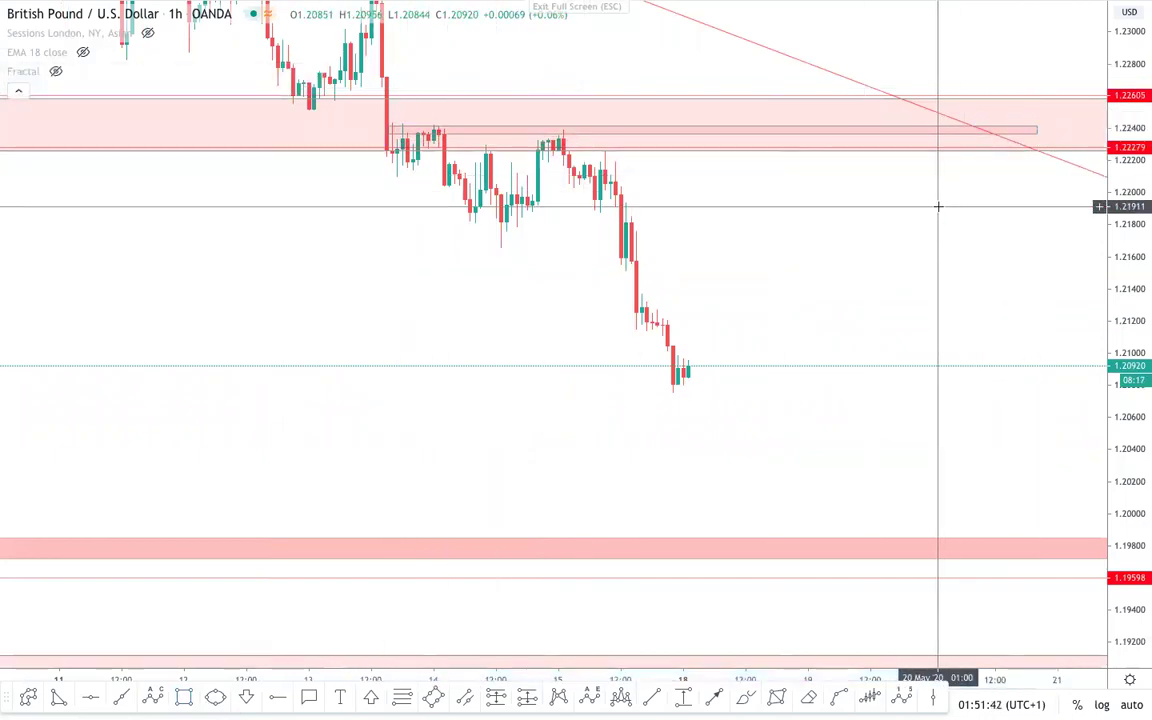
# - Clone the narrow zone rectangle and move the copy up to about 1.2300, starting near the 13 May rally
pyautogui.scroll(-2, 925, 259)
pyautogui.moveTo(925, 259); pyautogui.dragTo(874, 309)
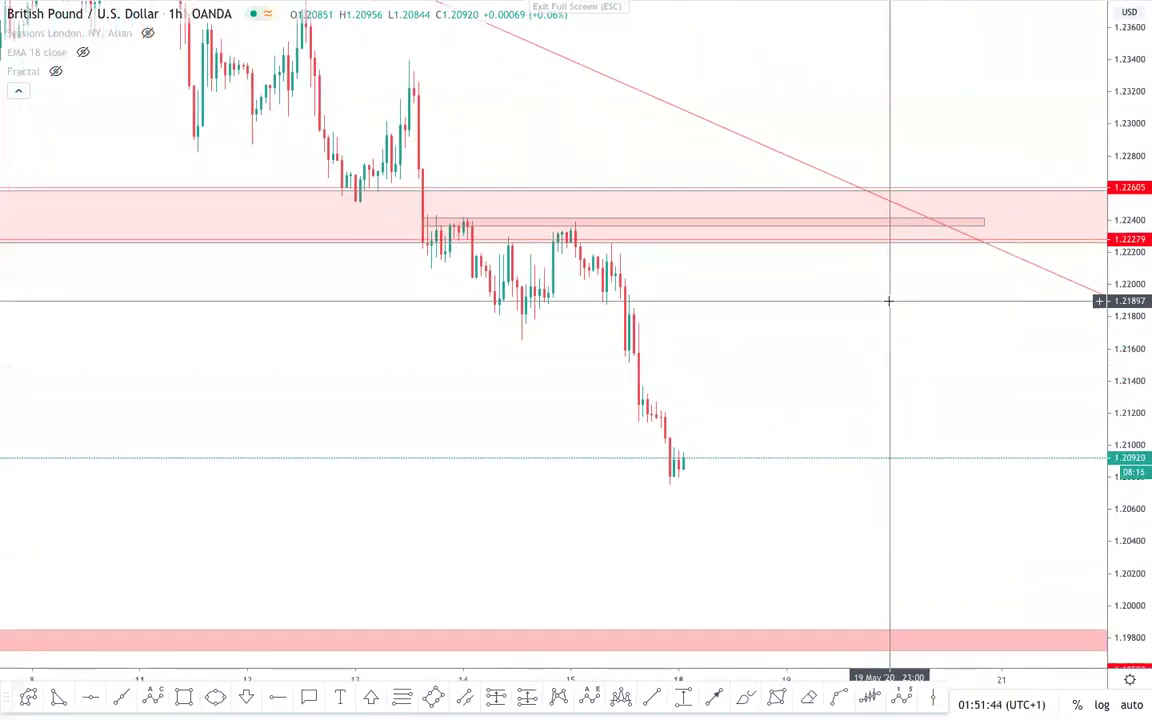
pyautogui.moveTo(1144, 328); pyautogui.dragTo(1144, 362)
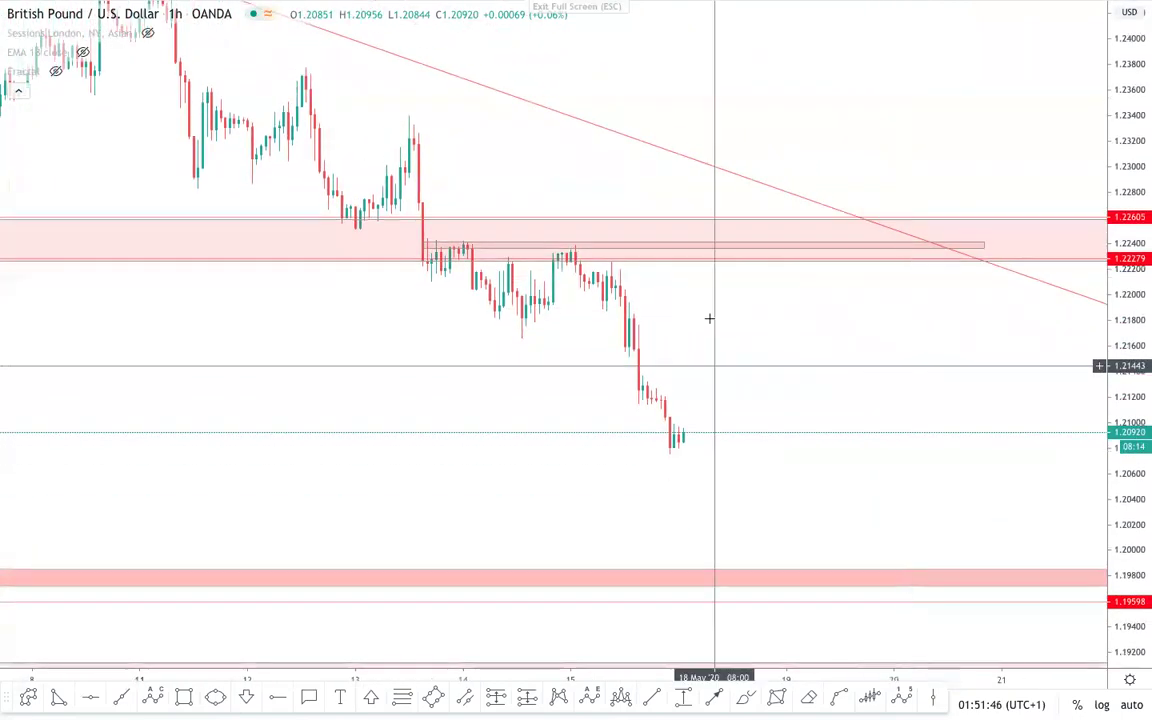
pyautogui.click(725, 254)
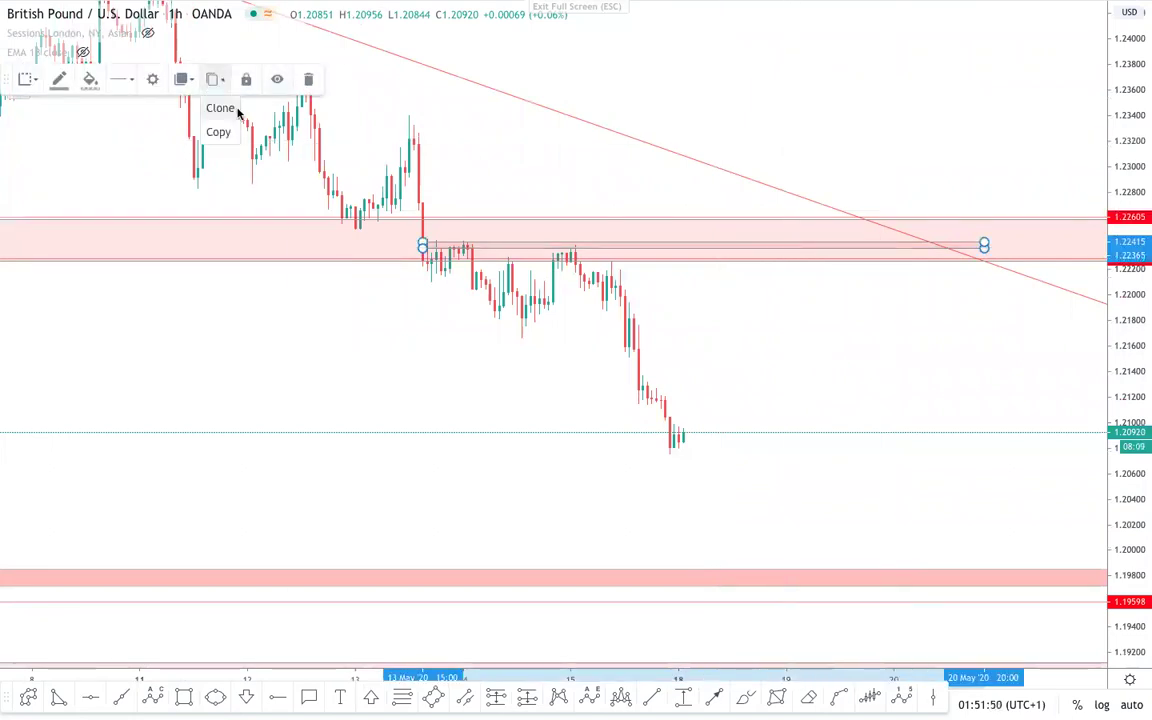
pyautogui.click(234, 113)
pyautogui.moveTo(620, 245)
pyautogui.mouseDown()
pyautogui.moveTo(607, 167)
pyautogui.moveTo(581, 165)
pyautogui.mouseUp()
pyautogui.click(655, 130)
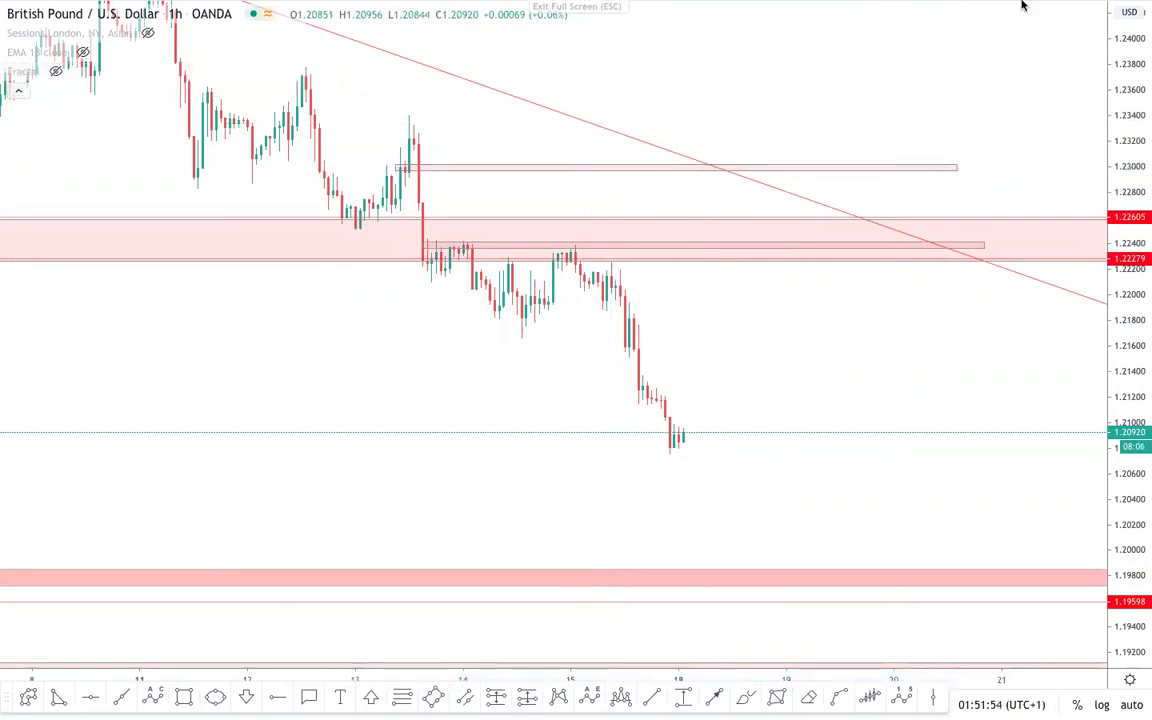
# - Draw projection arrows from about 1.2083 on 18 May up to the trendline at about 1.2295, and from there down to about 1.2016
pyautogui.scroll(-2, 885, 144)
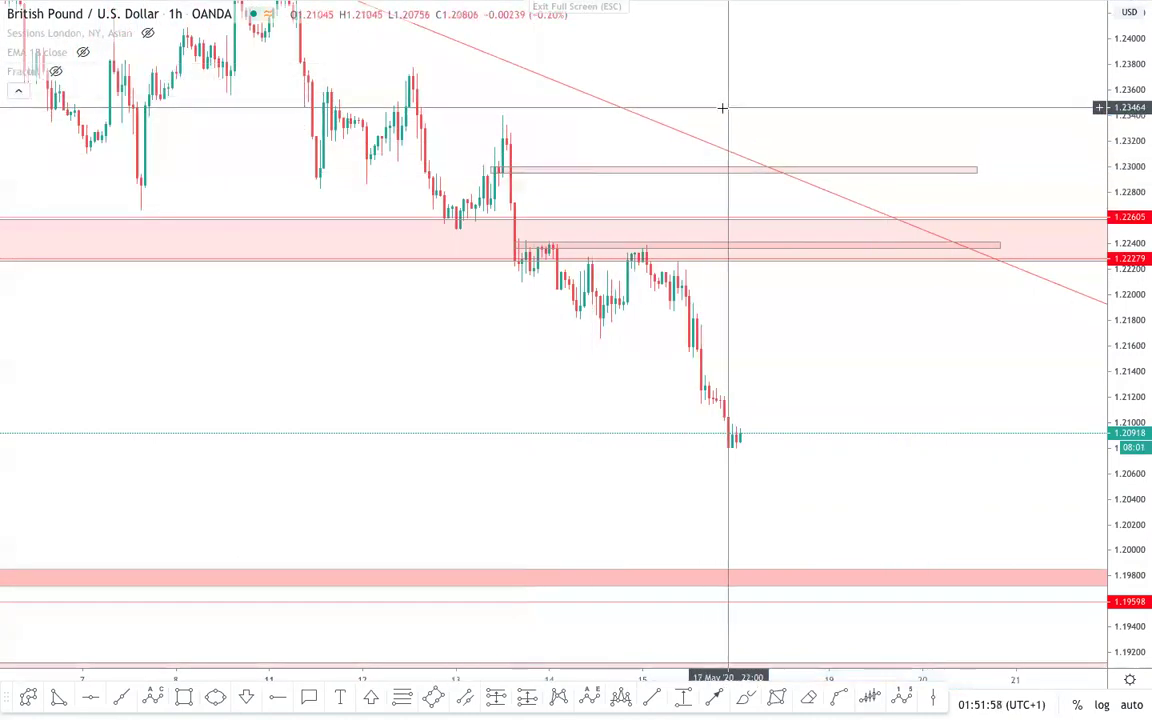
pyautogui.scroll(-2, 907, 329)
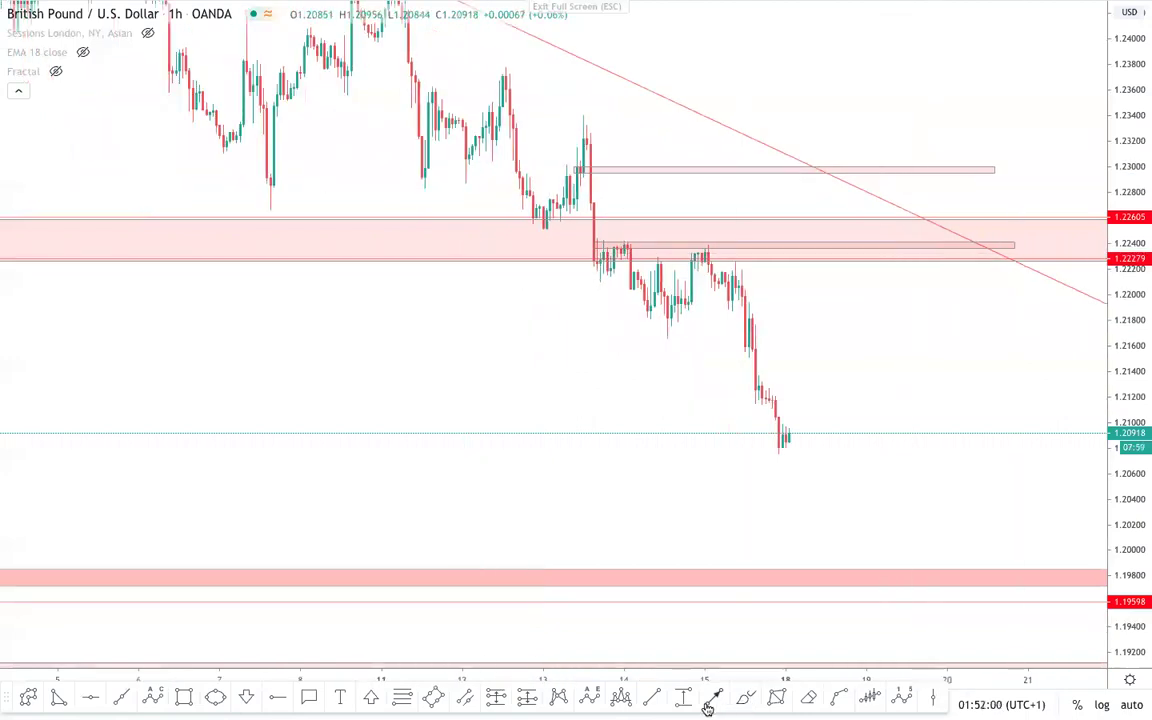
pyautogui.click(788, 443)
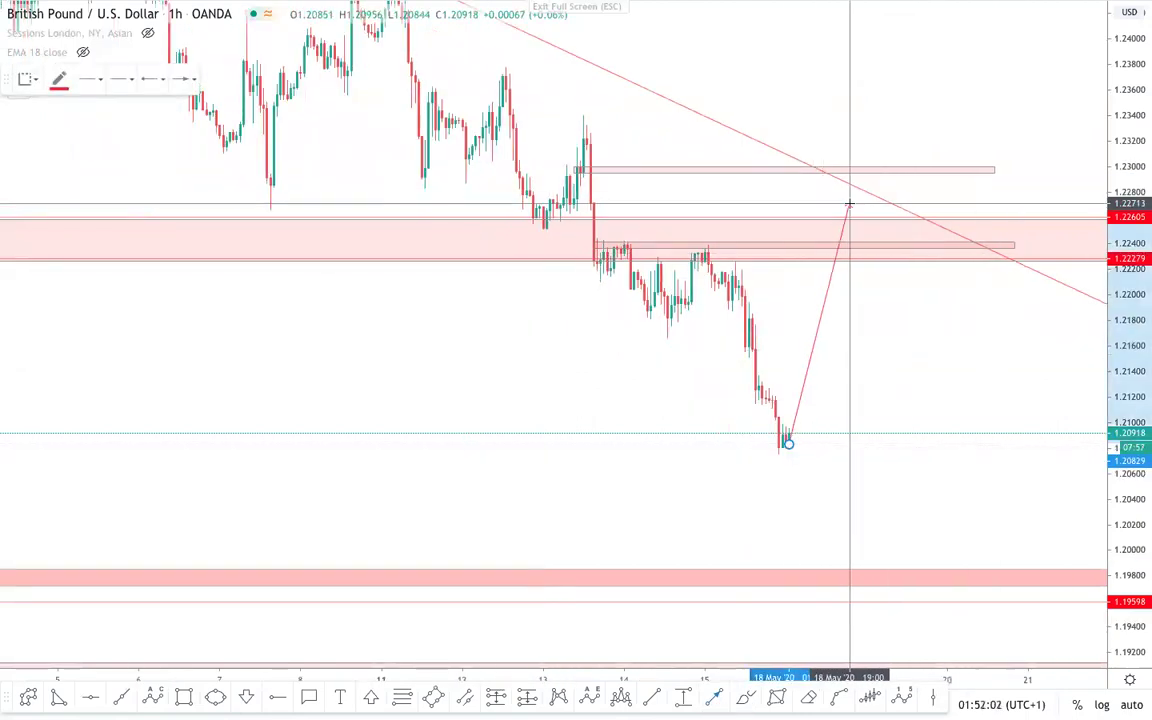
pyautogui.click(826, 175)
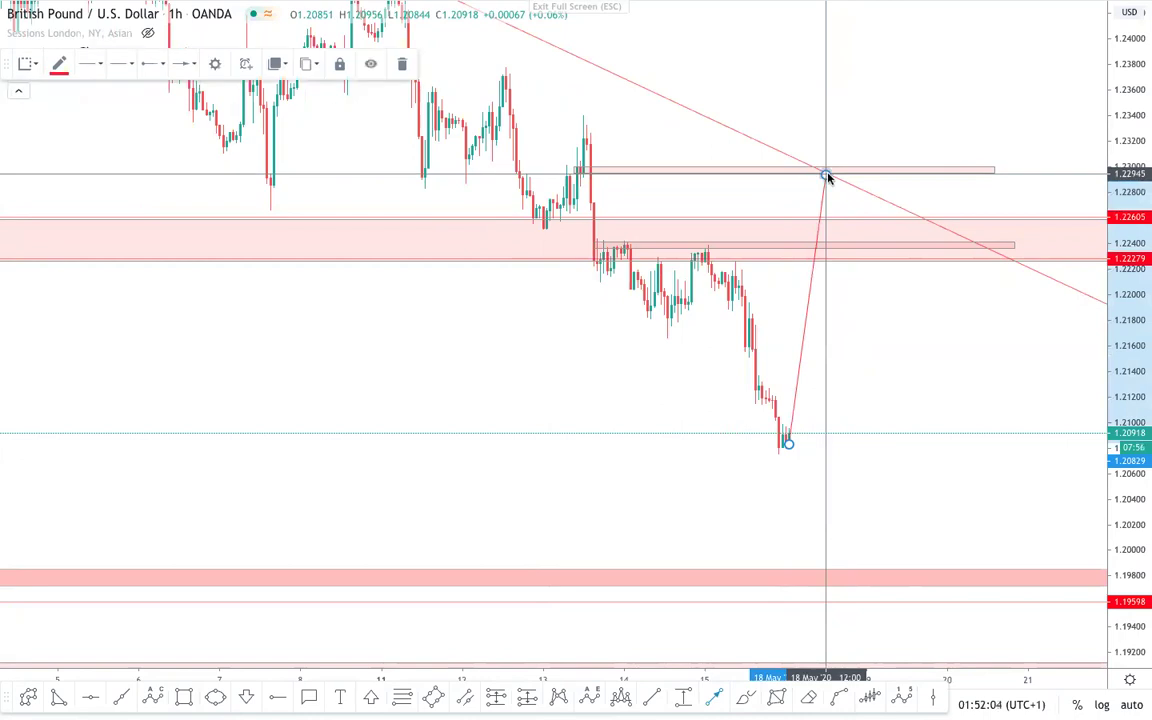
pyautogui.click(936, 529)
pyautogui.click(966, 382)
# - Try to draw a Fibonacci retracement from the 13 May high at about 1.2341 down to the recent low at about 1.2077
pyautogui.scroll(4, 966, 382)
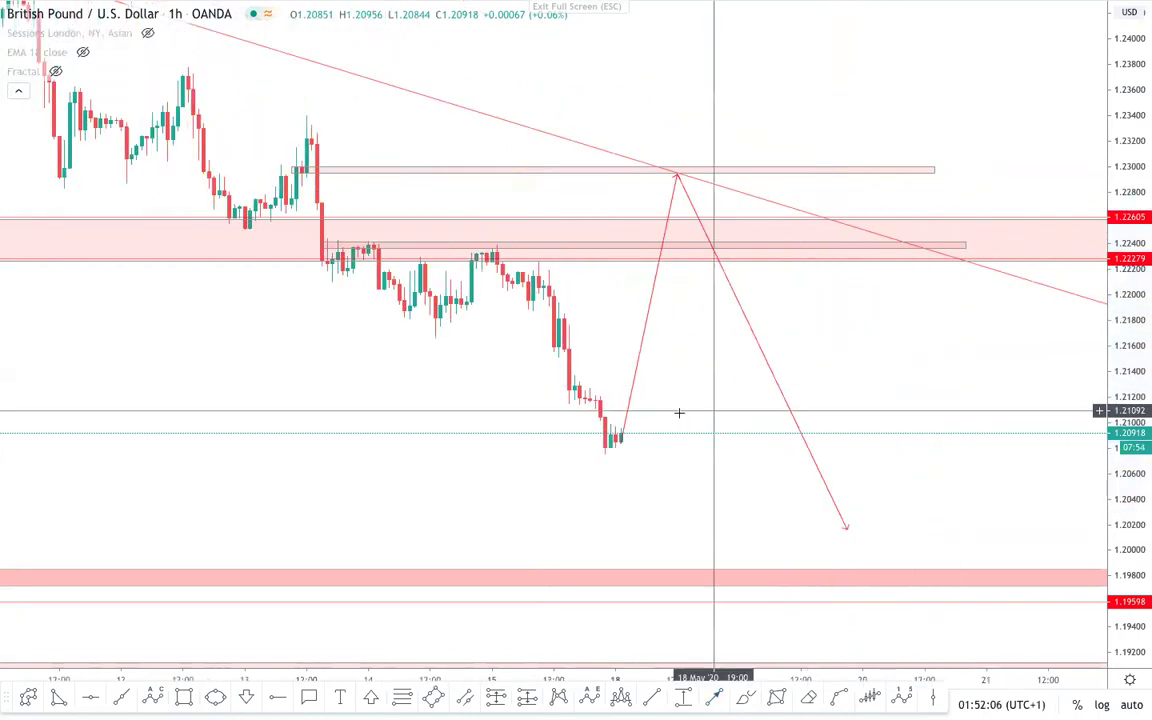
pyautogui.click(302, 115)
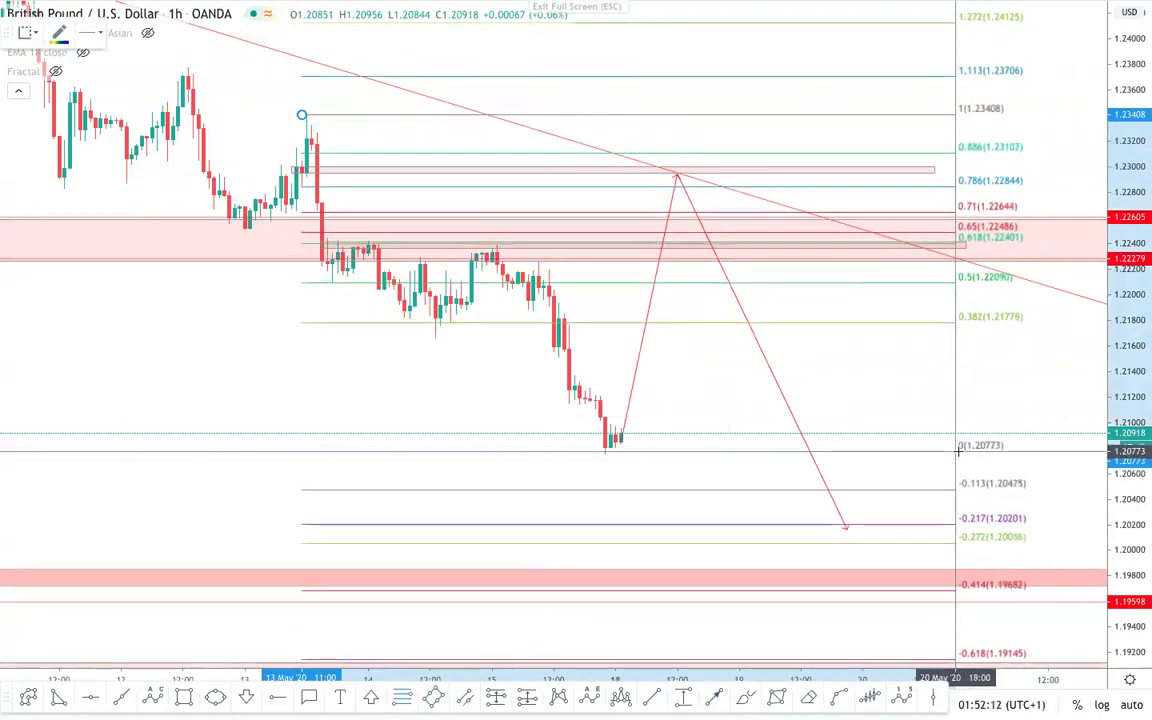
pyautogui.press('Escape')
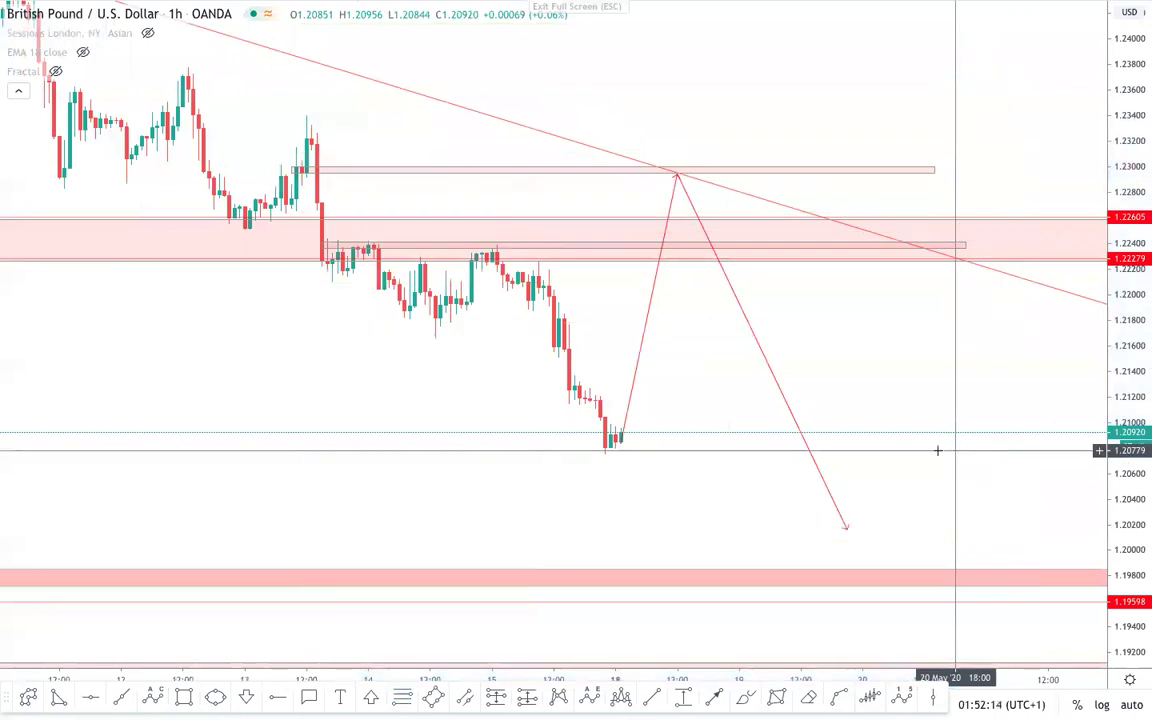
# - Delete the rising projection arrow that runs from the recent low at about 1.2083 up to the descending trendline
pyautogui.scroll(-5, 139, 168)
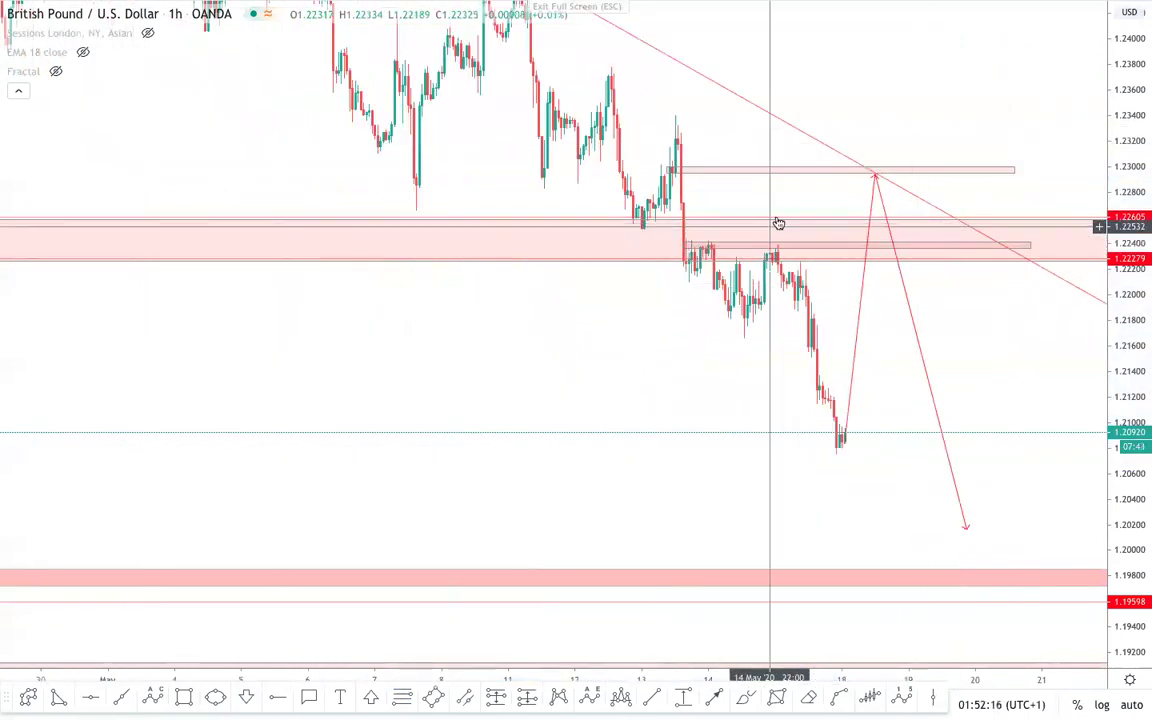
pyautogui.scroll(3, 835, 193)
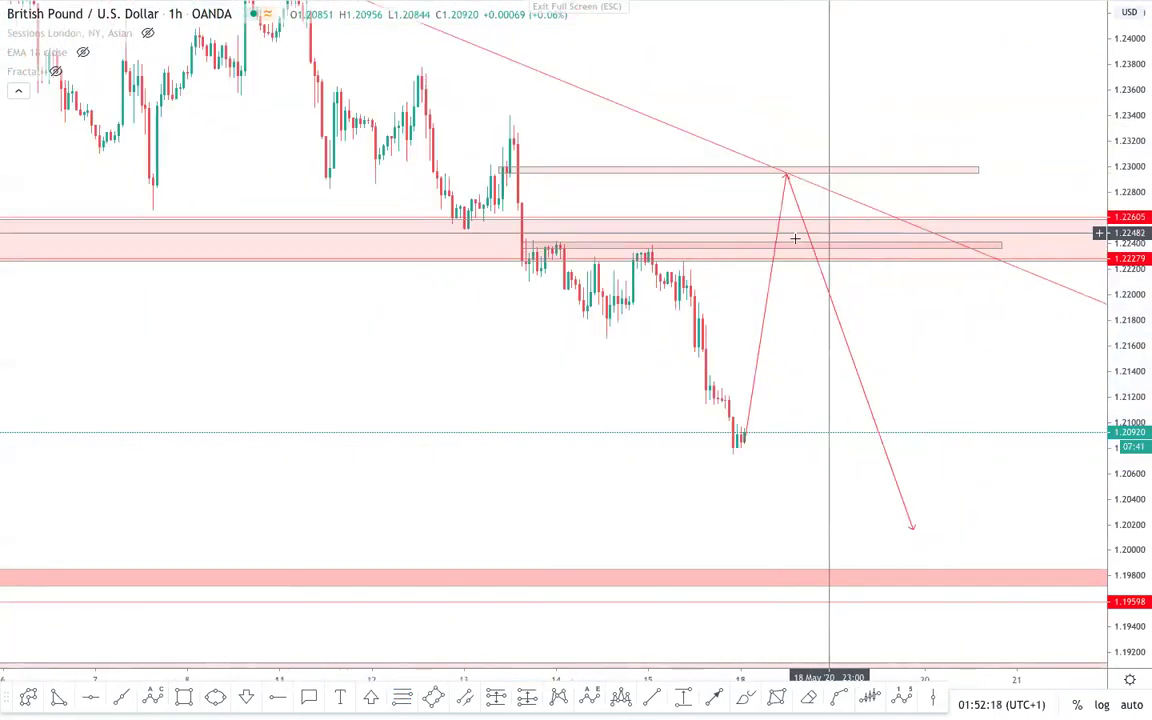
pyautogui.click(715, 247)
pyautogui.scroll(2, 530, 250)
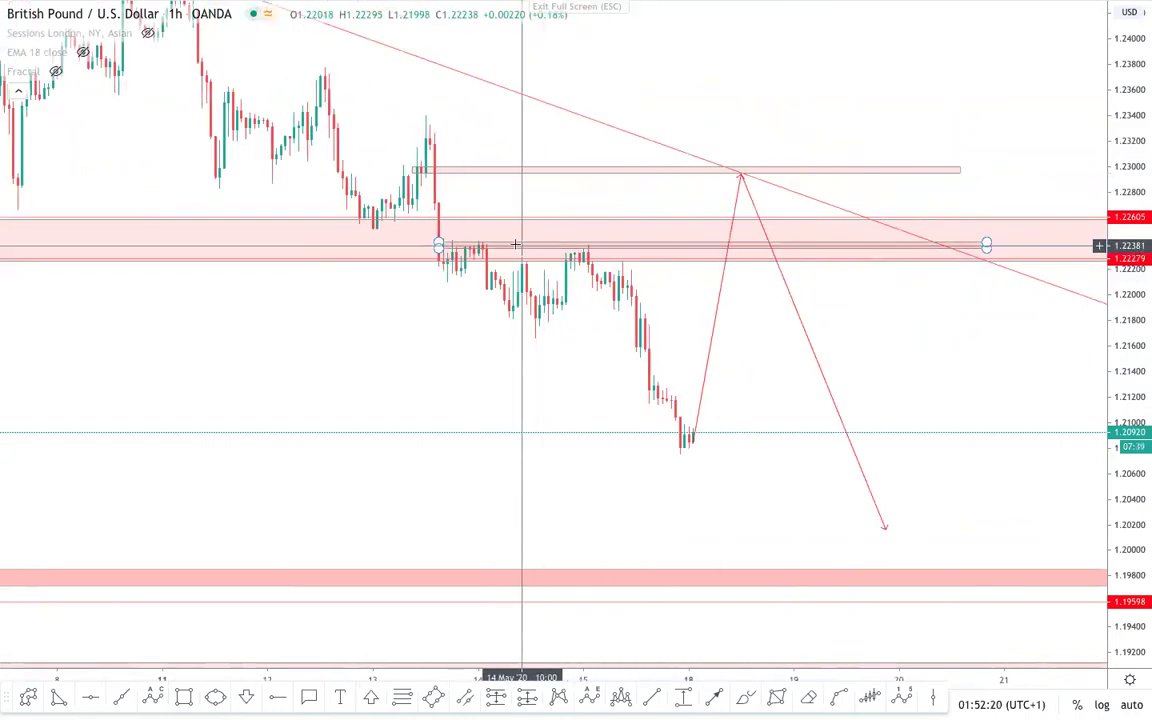
pyautogui.click(614, 247)
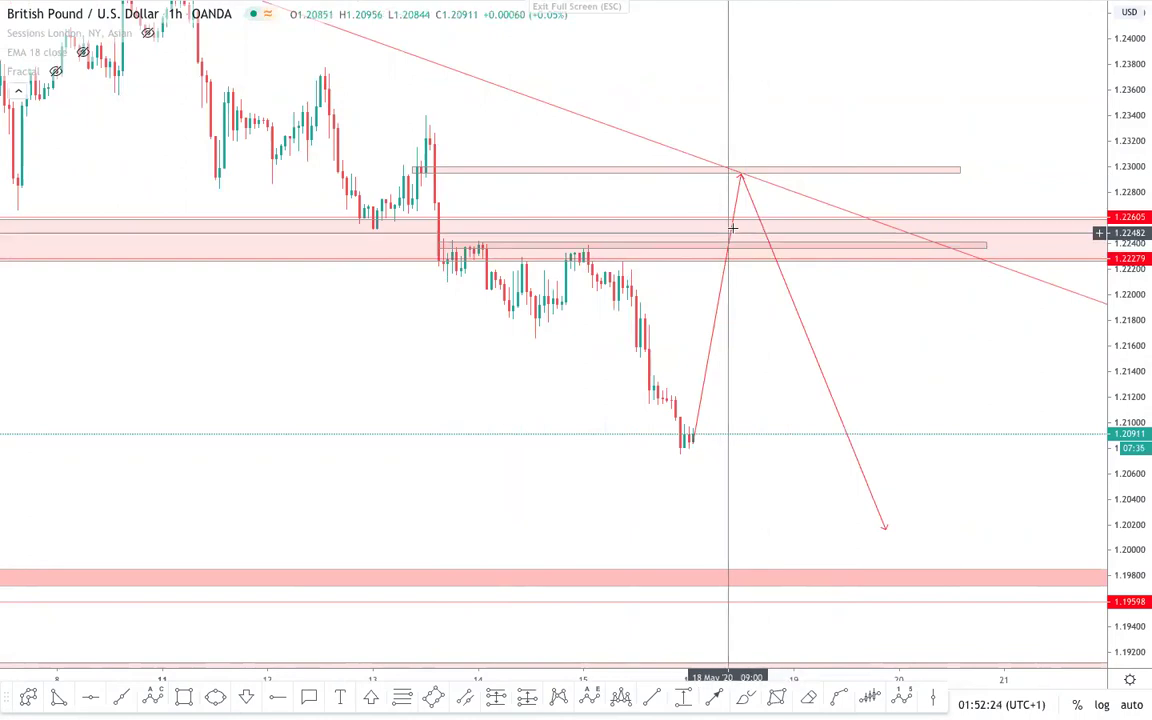
pyautogui.click(879, 306)
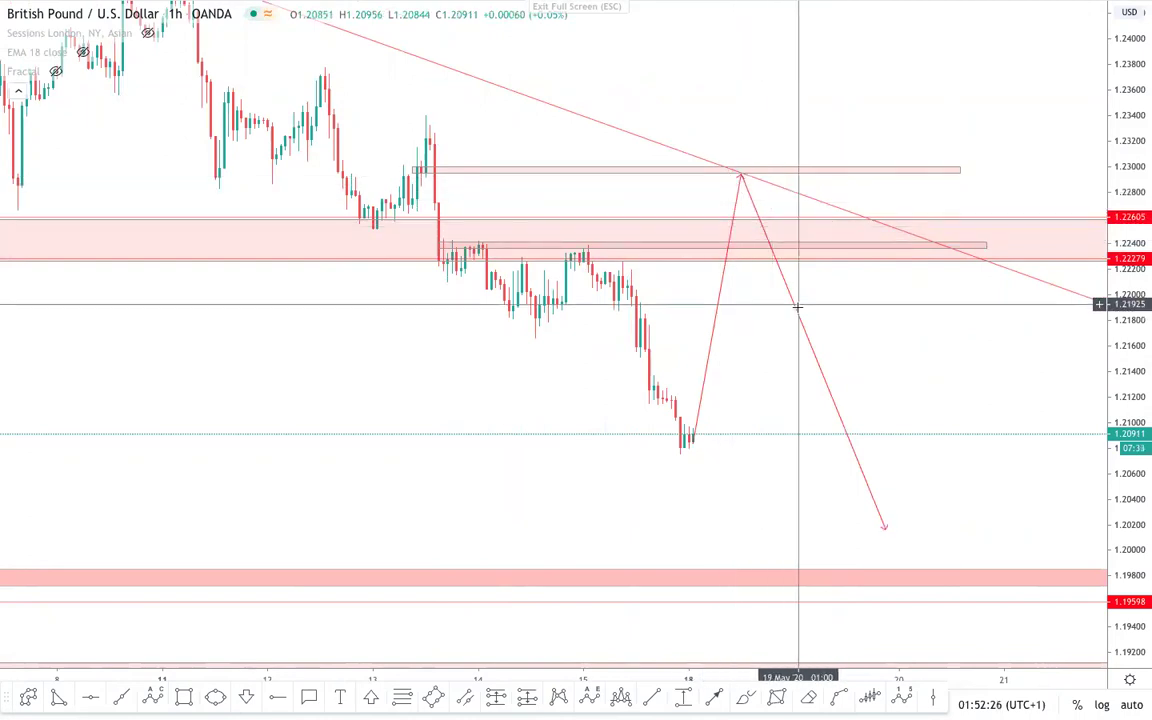
pyautogui.click(710, 332)
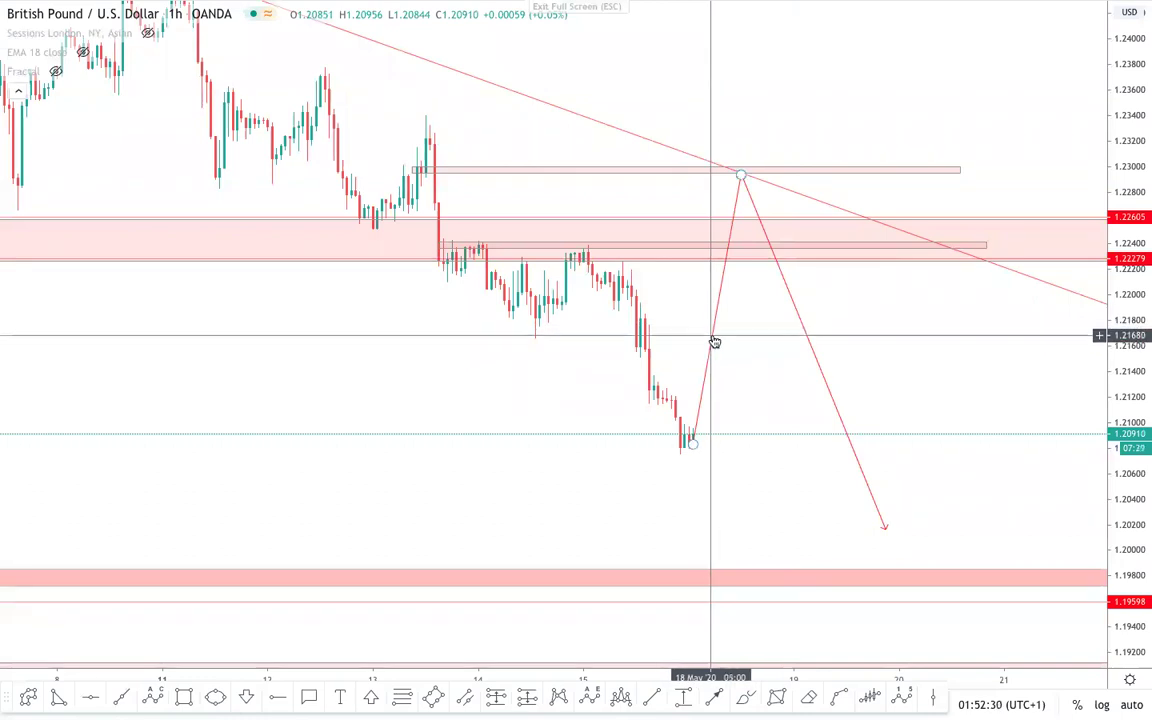
pyautogui.click(402, 33)
# - Draw projection arrows from about 1.2079 up to about 1.2120, down to about 1.2087, and up to the trendline at about 1.2294
pyautogui.scroll(3, 760, 252)
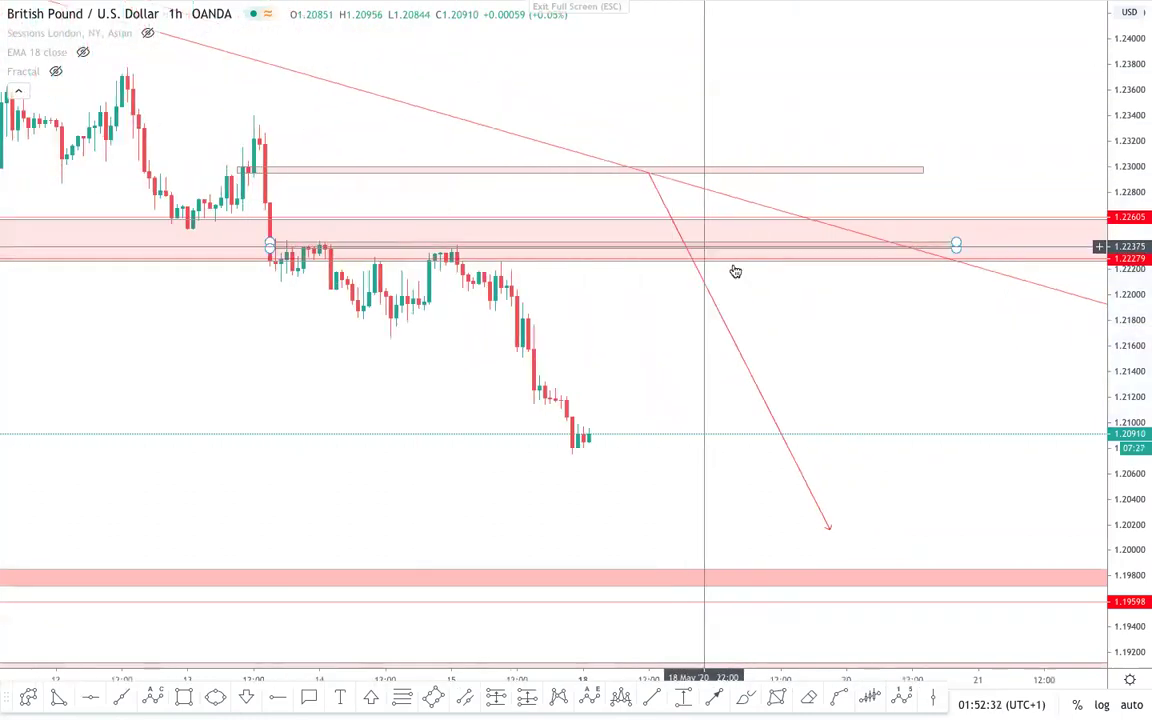
pyautogui.moveTo(980, 387); pyautogui.dragTo(1036, 321)
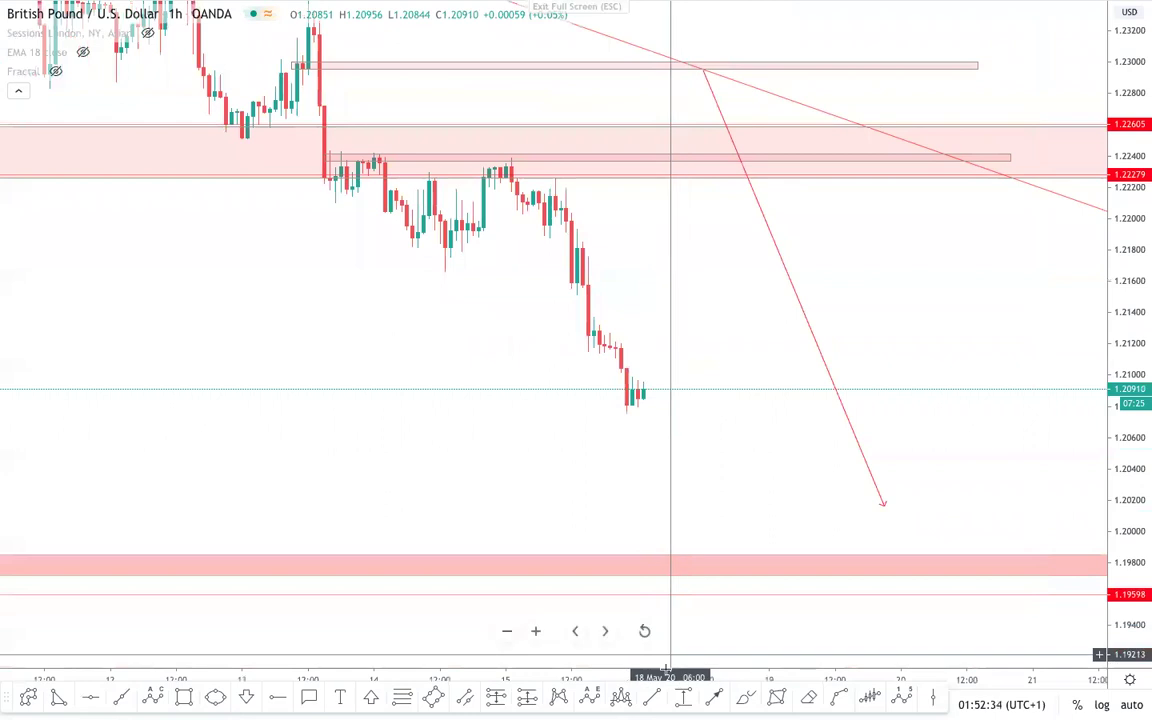
pyautogui.click(717, 699)
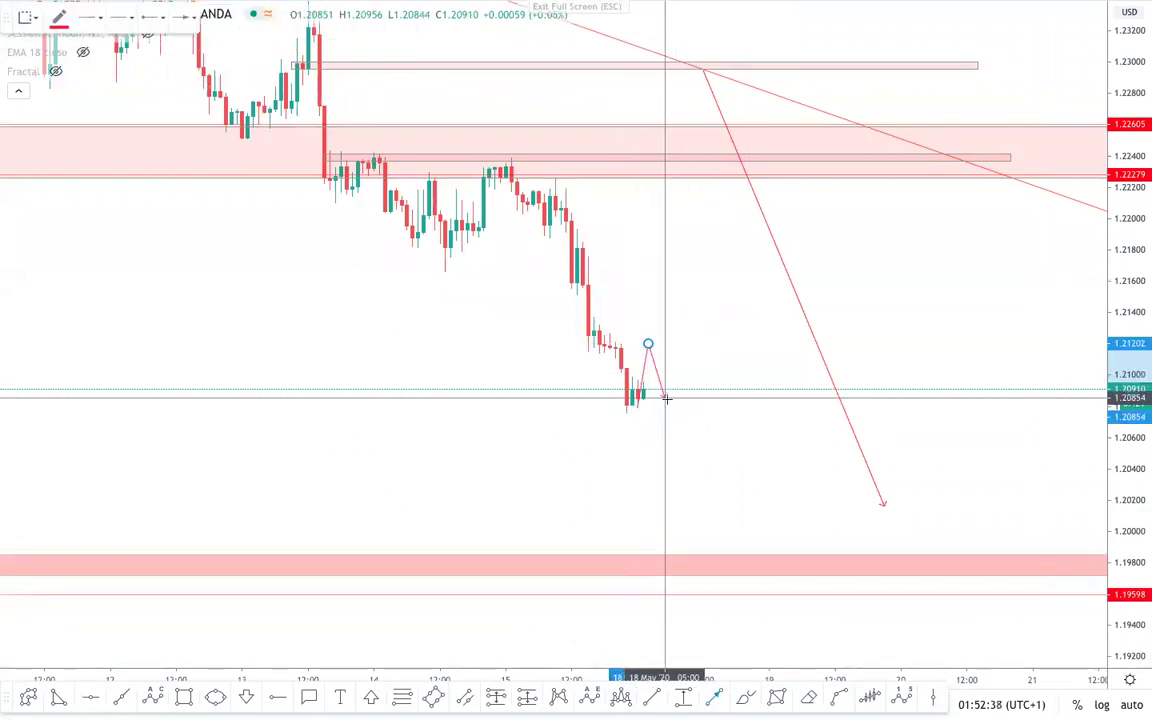
pyautogui.click(665, 395)
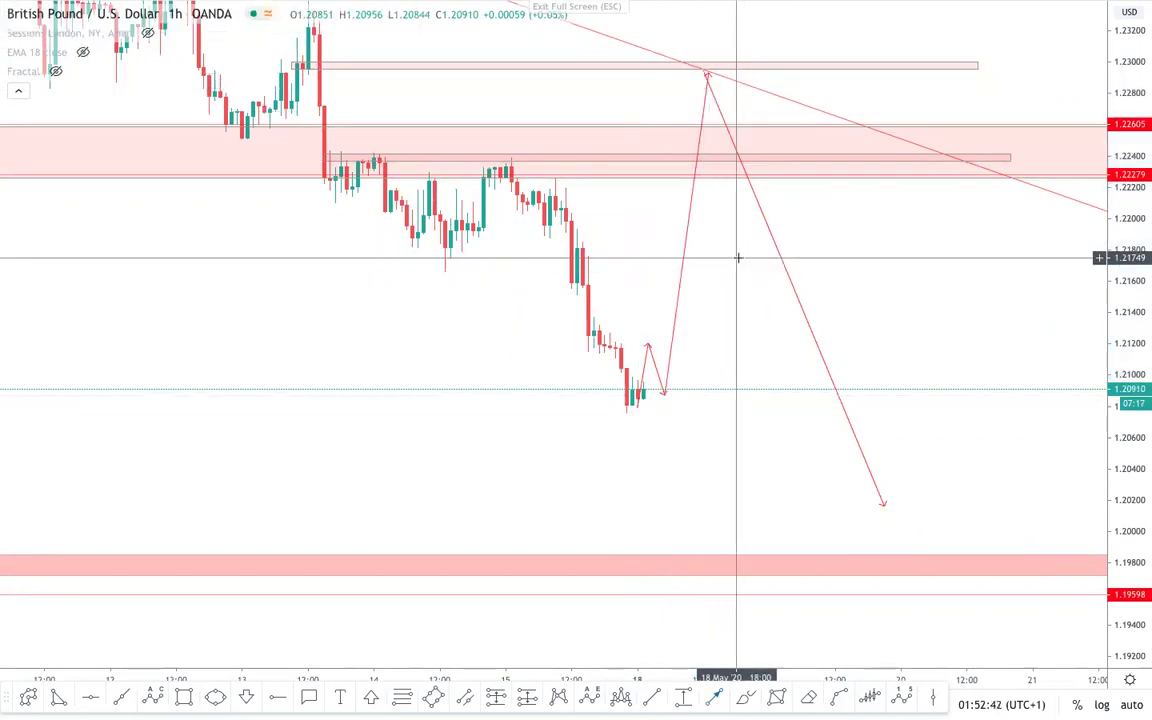
# - Switch the GBP/USD chart to the 15-minute interval and examine the price action from the 13 May high to the recent low
pyautogui.press('1')
pyautogui.press('Return')
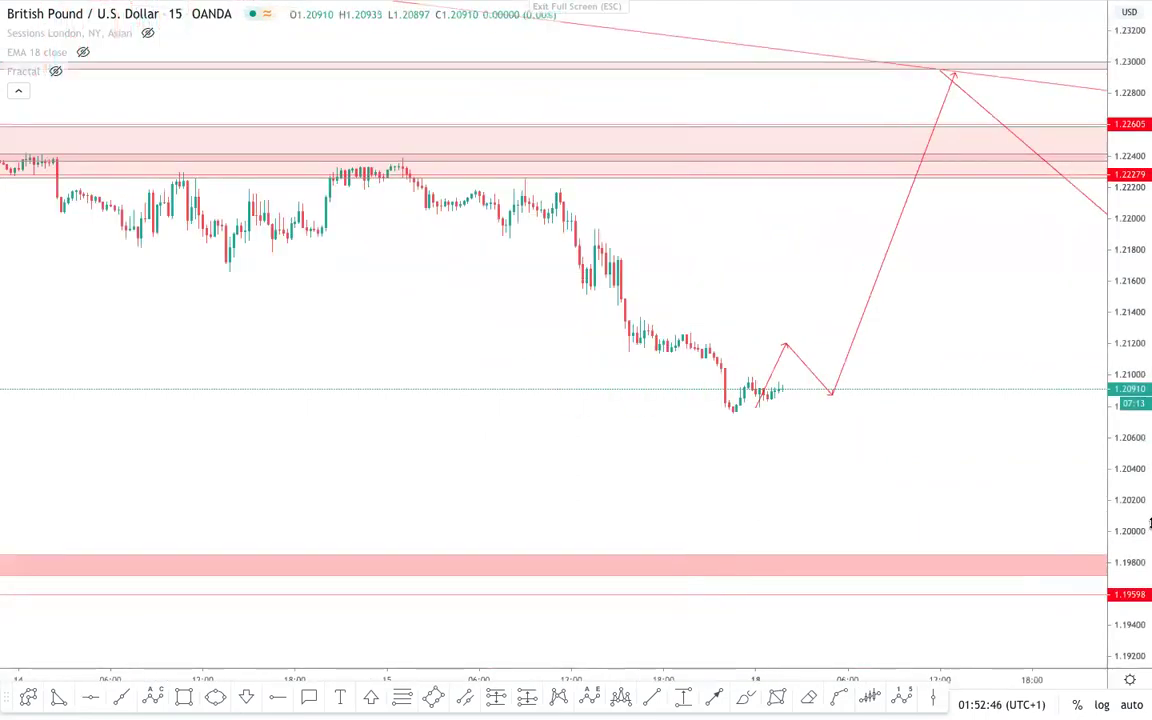
pyautogui.moveTo(1148, 522); pyautogui.dragTo(1140, 422)
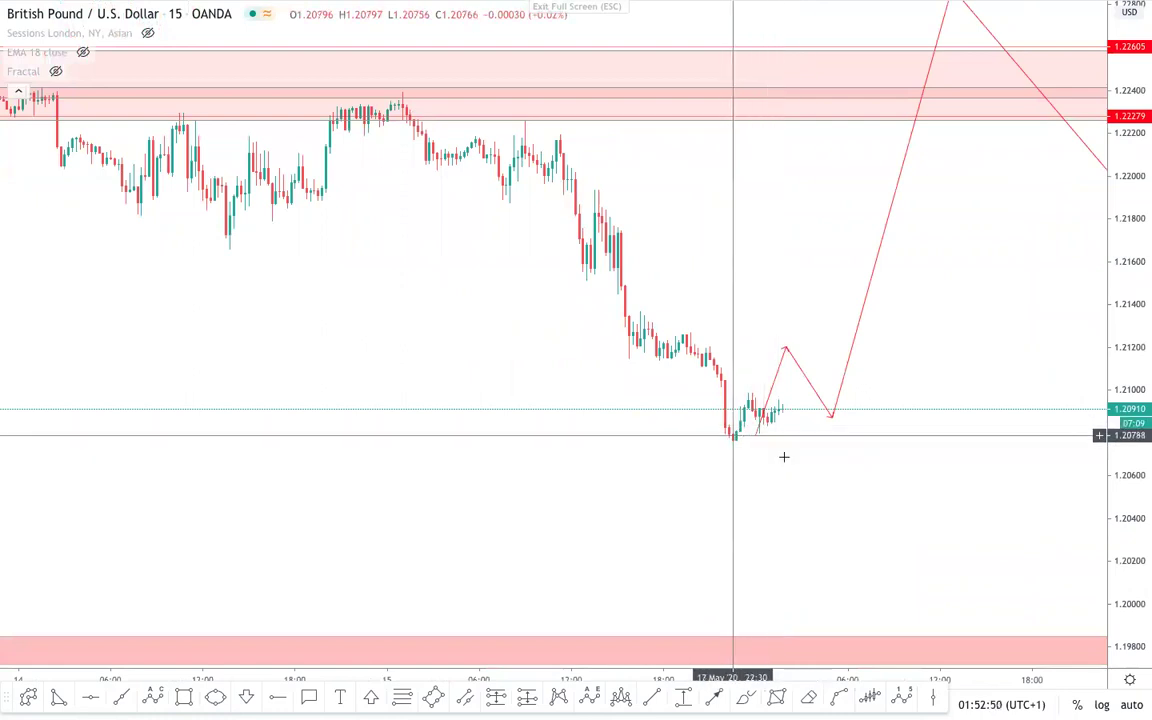
pyautogui.scroll(-1, 782, 455)
pyautogui.moveTo(848, 505); pyautogui.dragTo(709, 529)
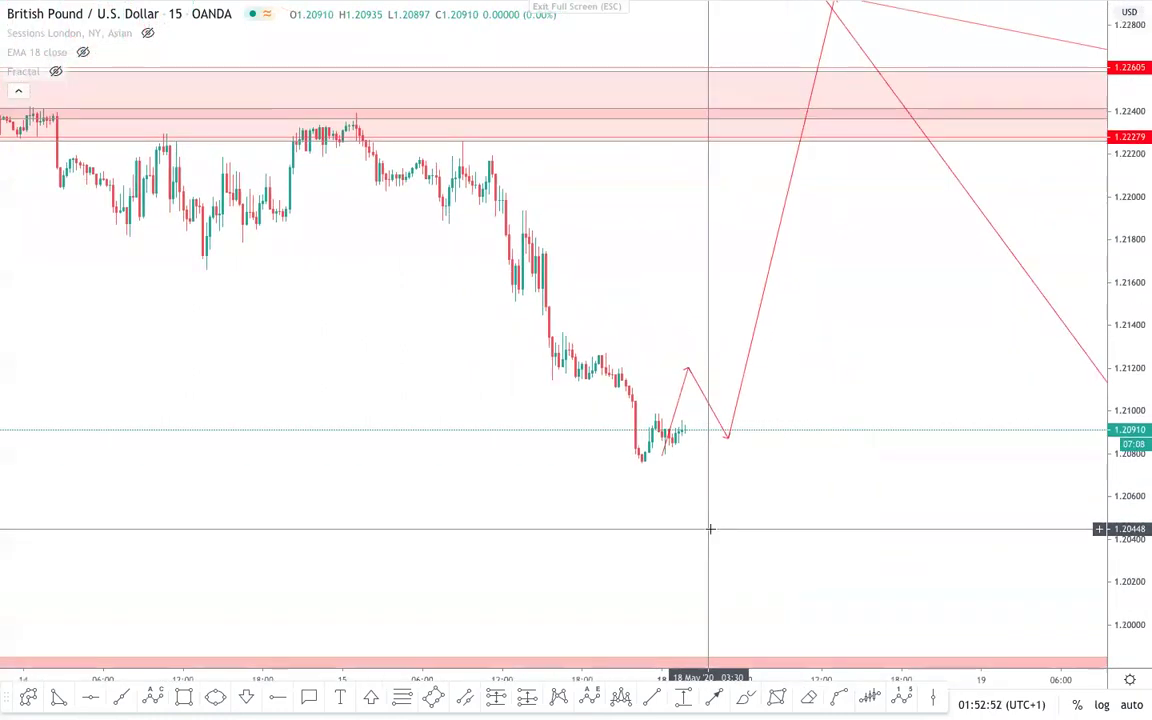
pyautogui.scroll(-1, 709, 527)
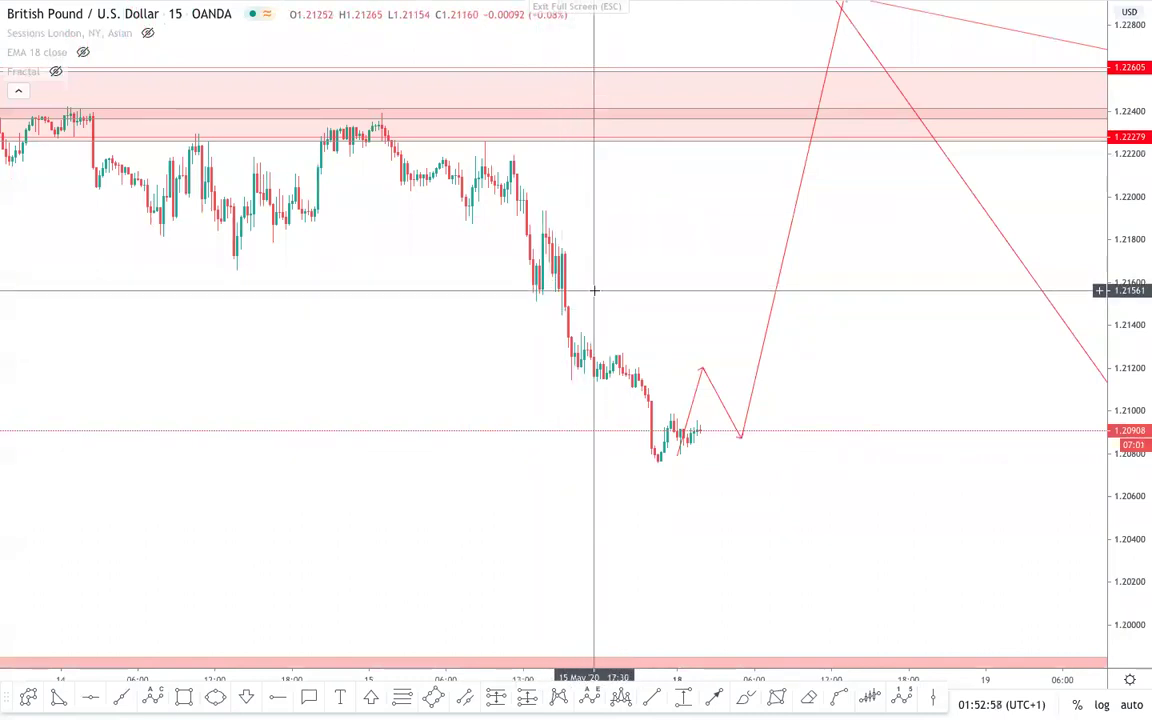
pyautogui.moveTo(603, 290); pyautogui.dragTo(468, 483)
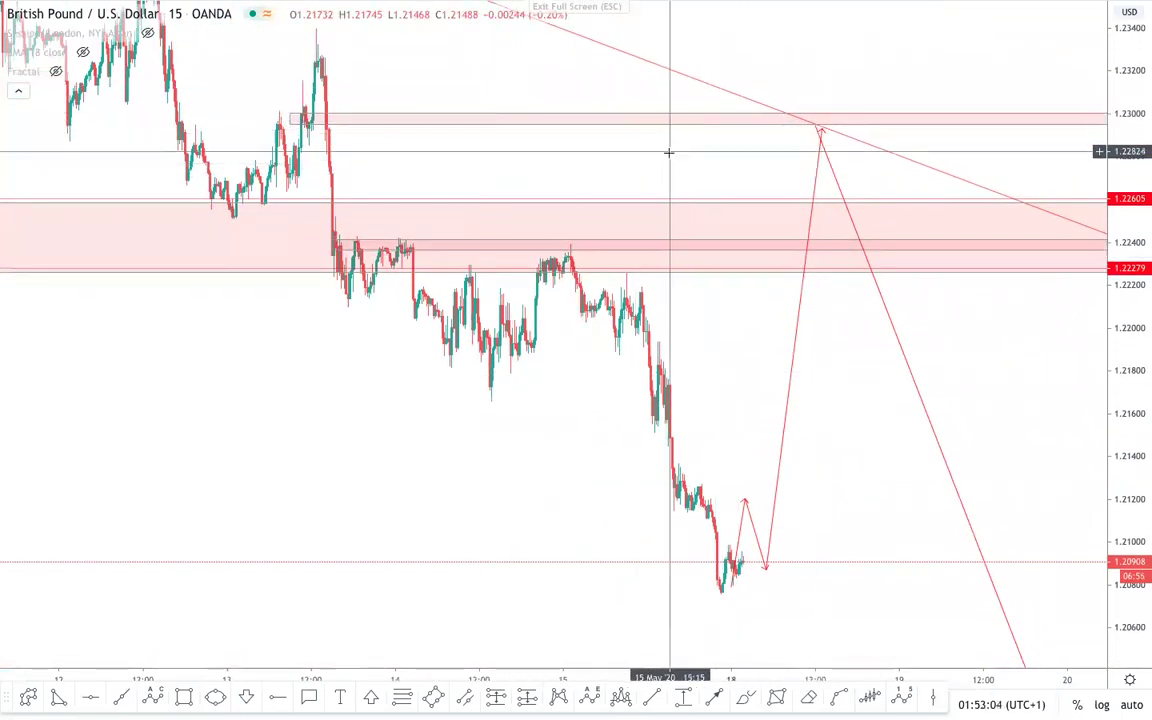
pyautogui.scroll(3, 705, 155)
pyautogui.moveTo(650, 402); pyautogui.dragTo(697, 243)
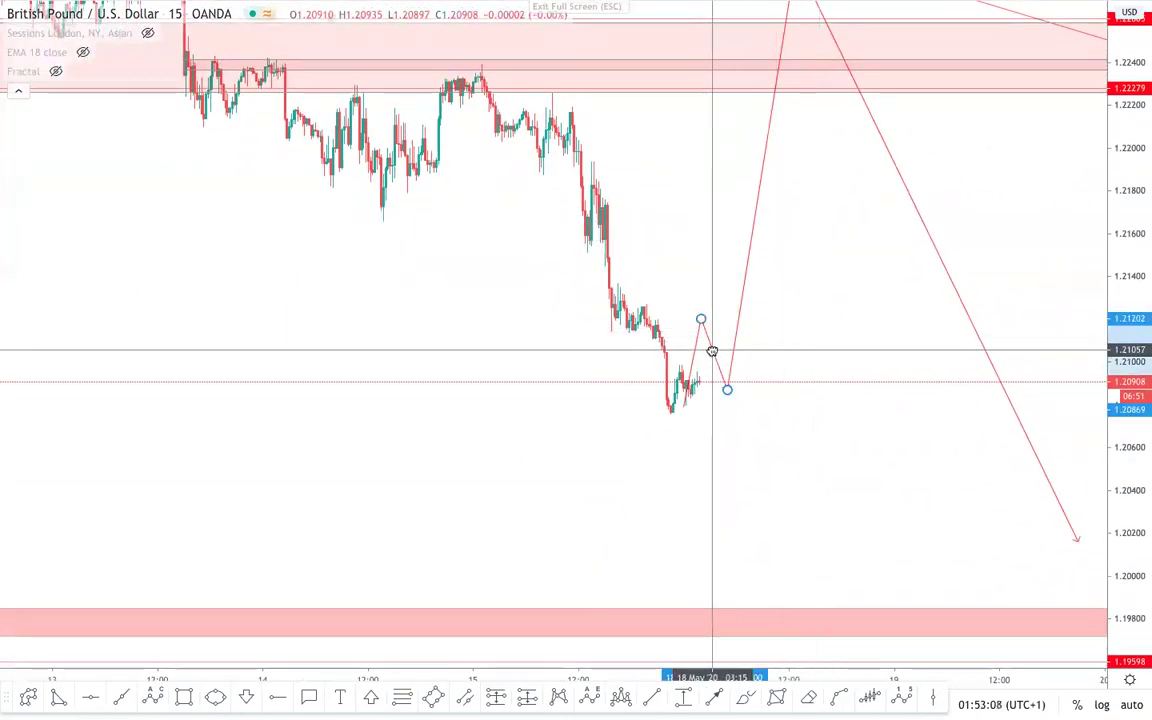
# - Delete the two short projection arrows that meet at about 1.2120, beside the latest candles
pyautogui.click(712, 351)
pyautogui.click(402, 16)
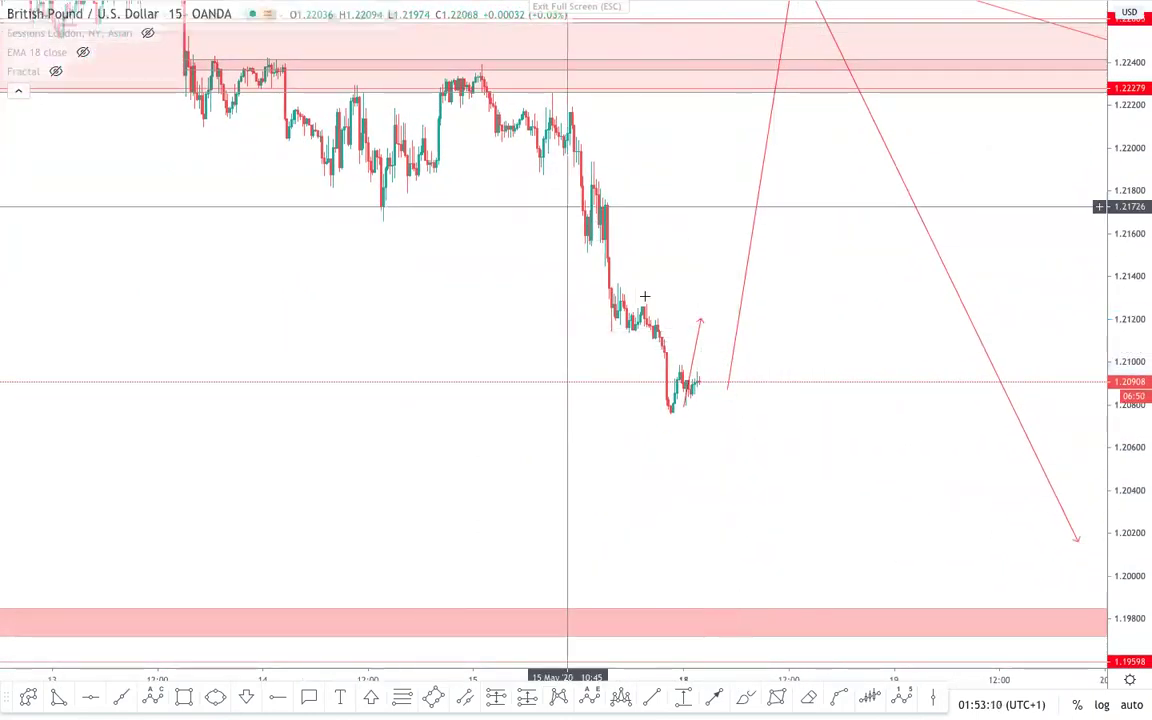
pyautogui.click(701, 333)
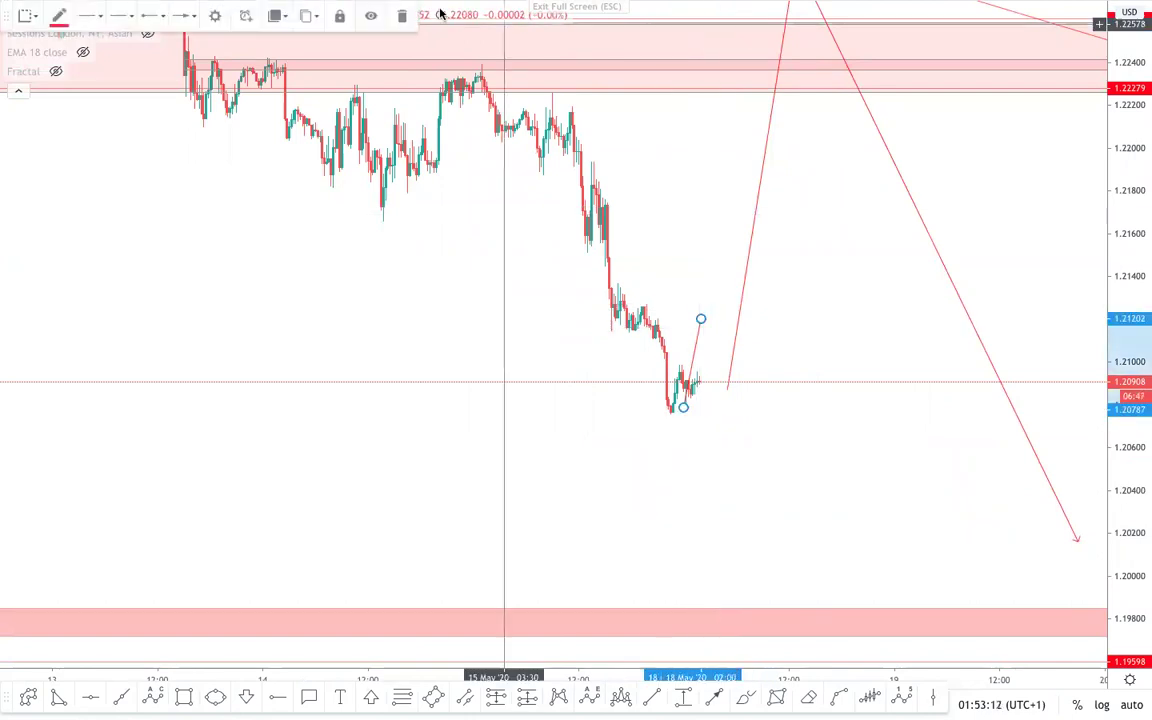
pyautogui.click(403, 17)
# - Show the hidden Sessions London, NY, Asian indicator on the 15-minute chart
pyautogui.scroll(2, 800, 190)
pyautogui.moveTo(784, 239); pyautogui.dragTo(908, 285)
pyautogui.scroll(3, 735, 231)
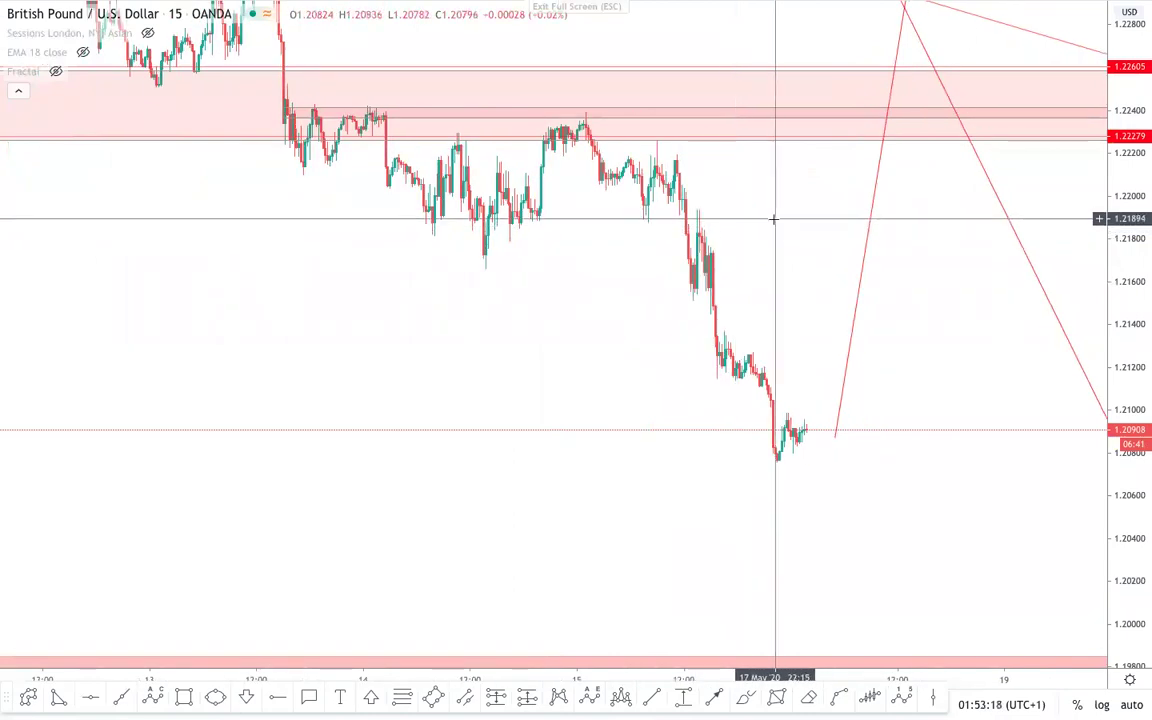
pyautogui.scroll(2, 768, 221)
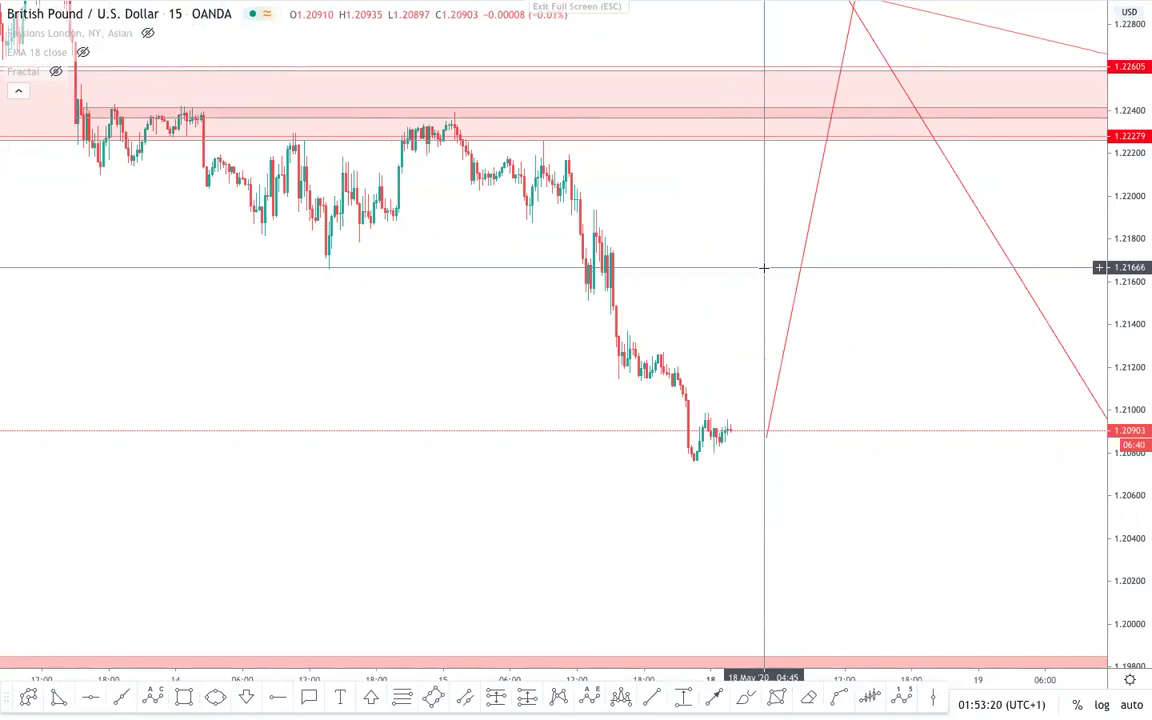
pyautogui.hscroll(-5, 761, 267)
pyautogui.scroll(-3, 575, 191)
pyautogui.scroll(1, 599, 229)
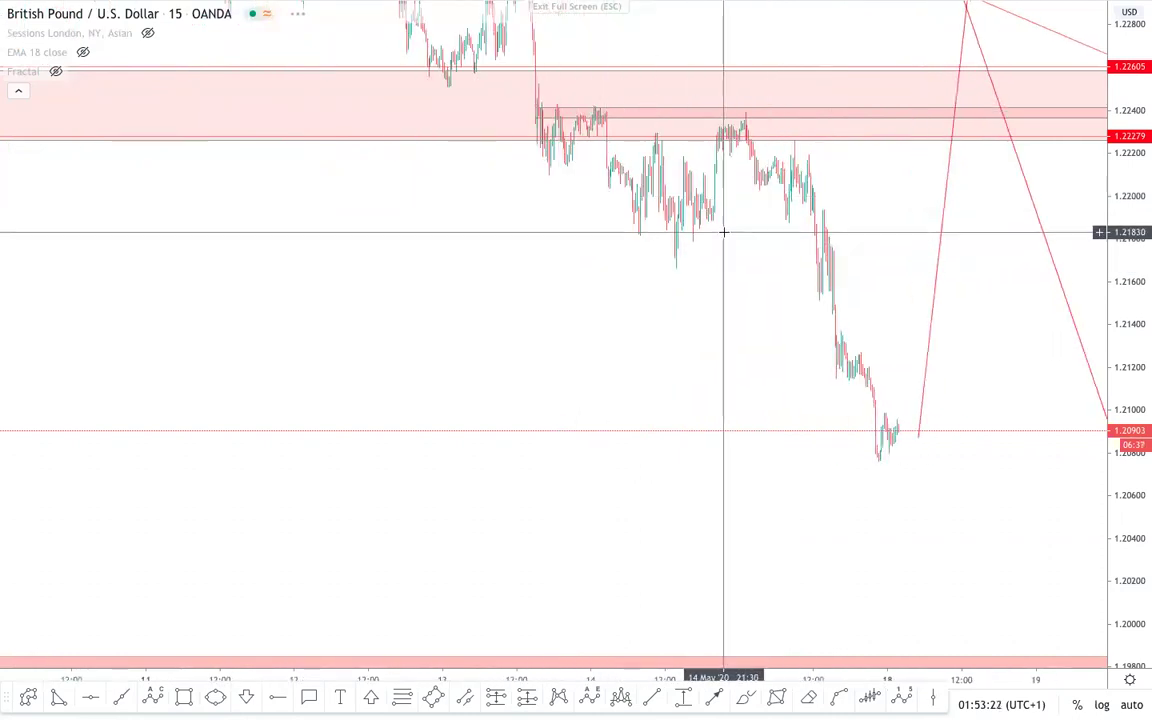
pyautogui.moveTo(1133, 181); pyautogui.dragTo(1132, 260)
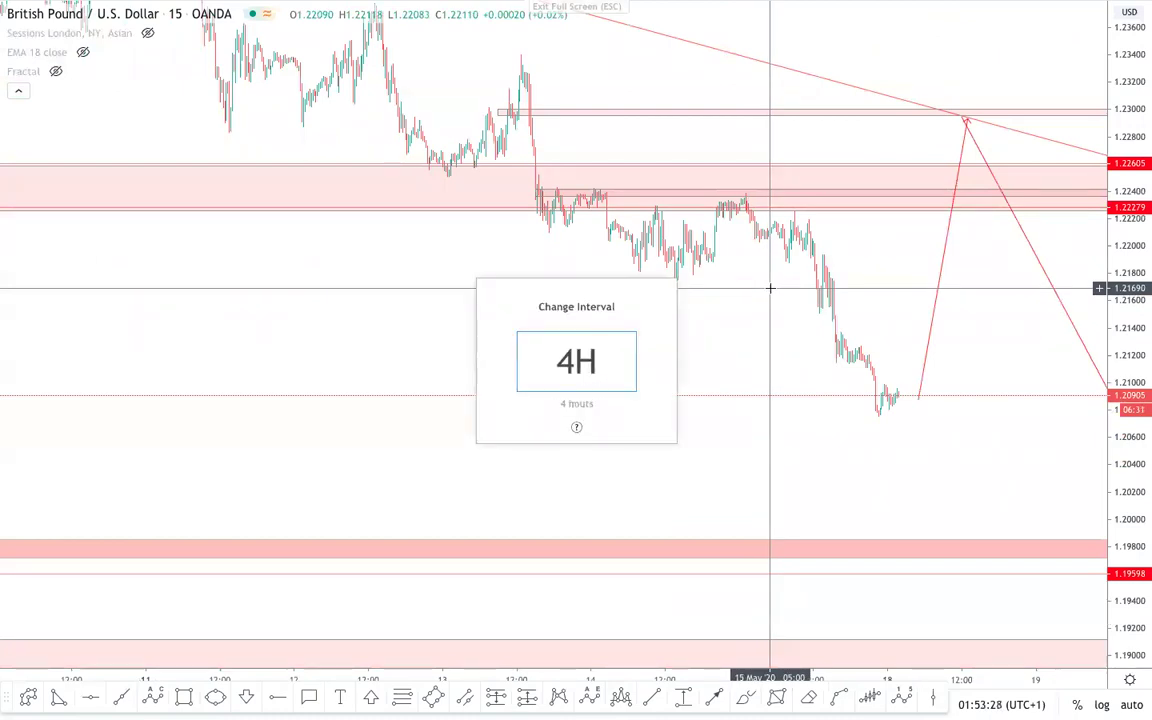
pyautogui.click(327, 367)
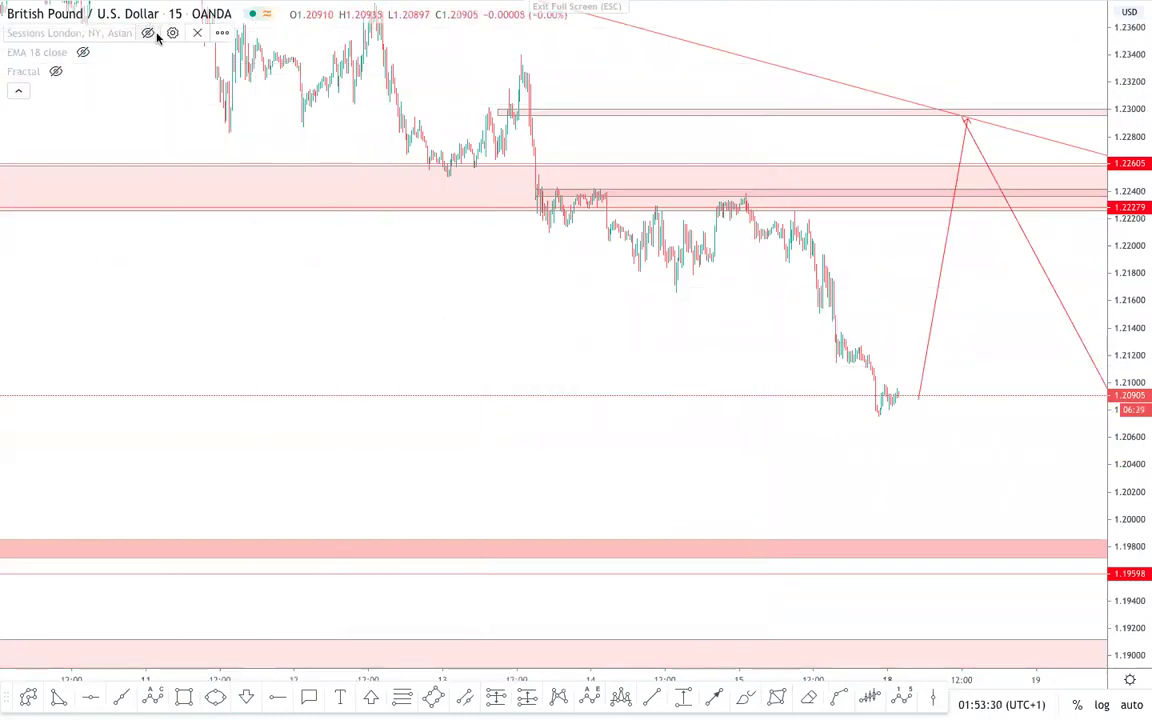
pyautogui.click(147, 35)
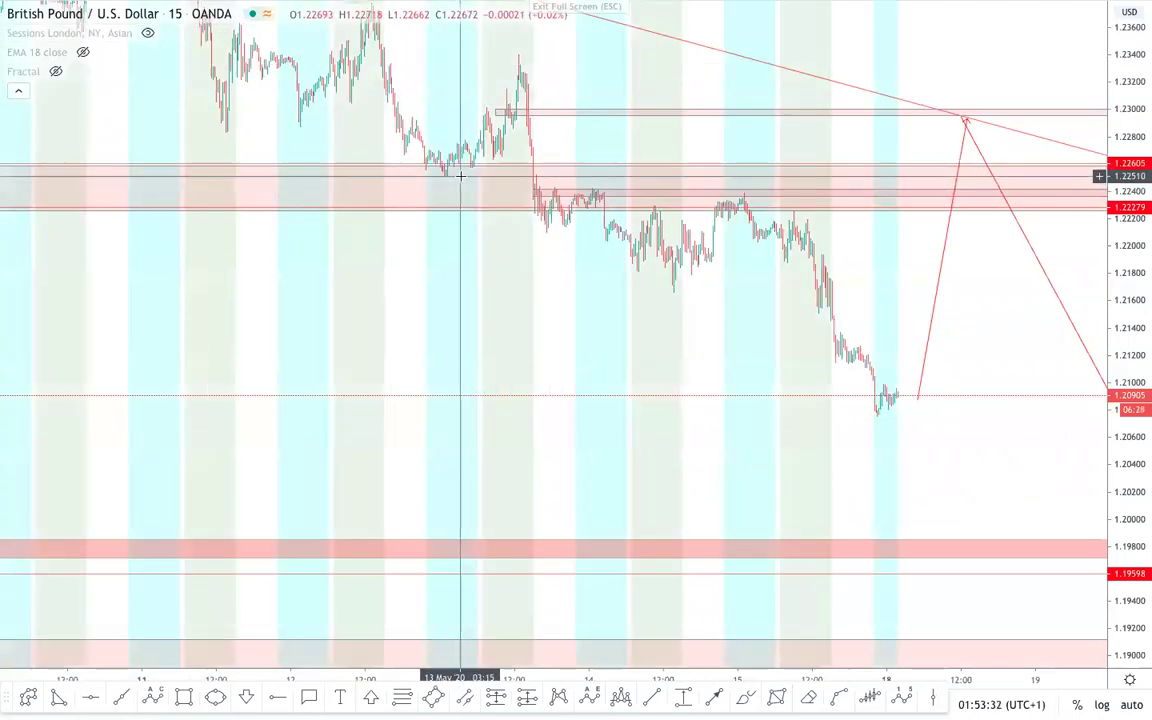
# - Draw a short, nearly horizontal trend line from the latest session low at about 1.2076 on the 15-minute GBP/USD chart
pyautogui.scroll(4, 461, 175)
pyautogui.moveTo(1113, 476); pyautogui.dragTo(1113, 364)
pyautogui.moveTo(870, 333); pyautogui.dragTo(982, 320)
pyautogui.scroll(-3, 850, 275)
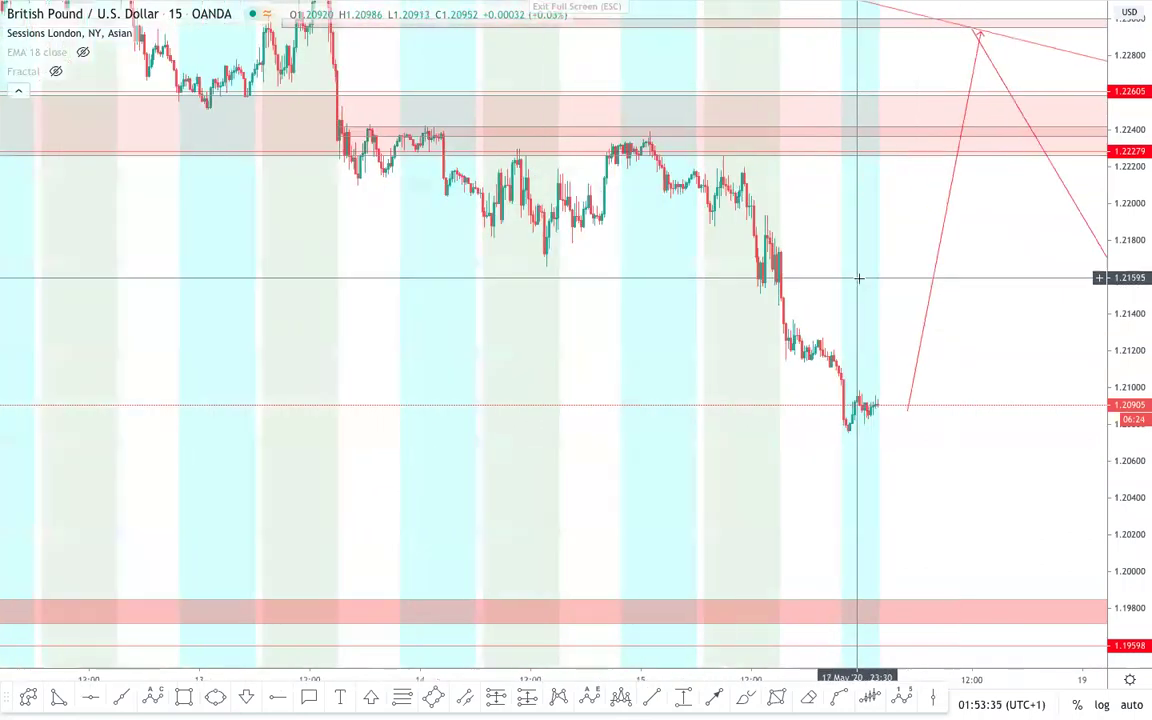
pyautogui.scroll(3, 1021, 396)
pyautogui.moveTo(1142, 401); pyautogui.dragTo(1134, 440)
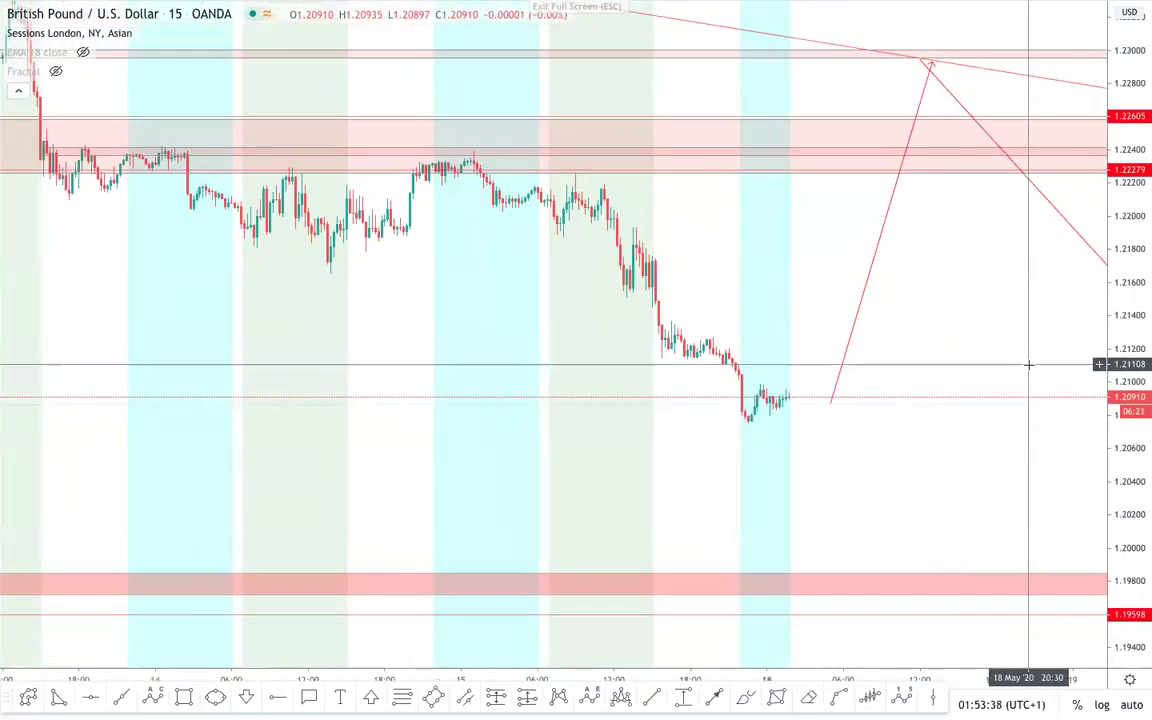
pyautogui.moveTo(1028, 365); pyautogui.dragTo(1028, 383)
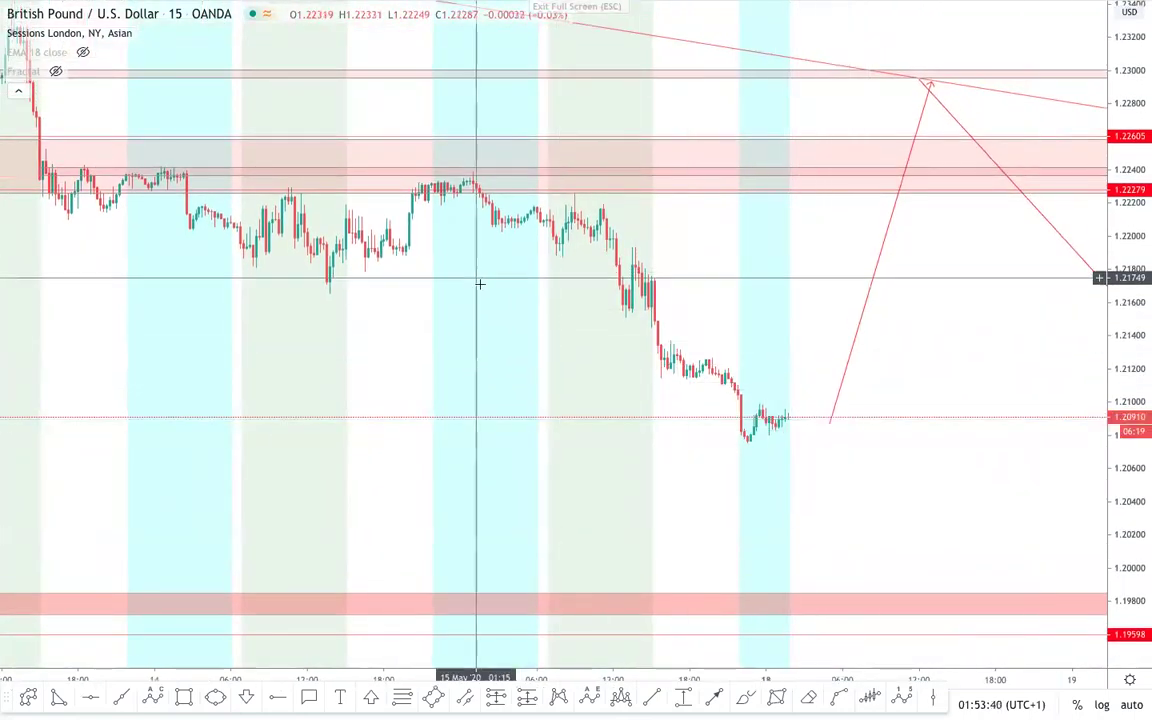
pyautogui.scroll(-2, 600, 309)
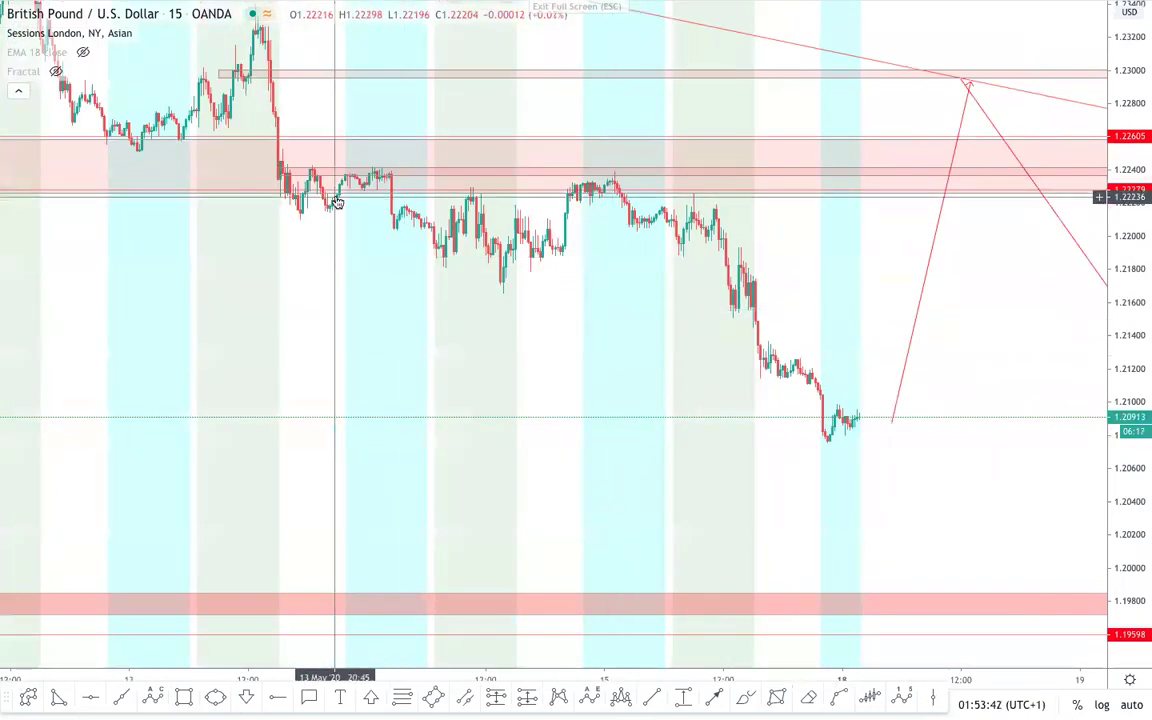
pyautogui.scroll(3, 900, 424)
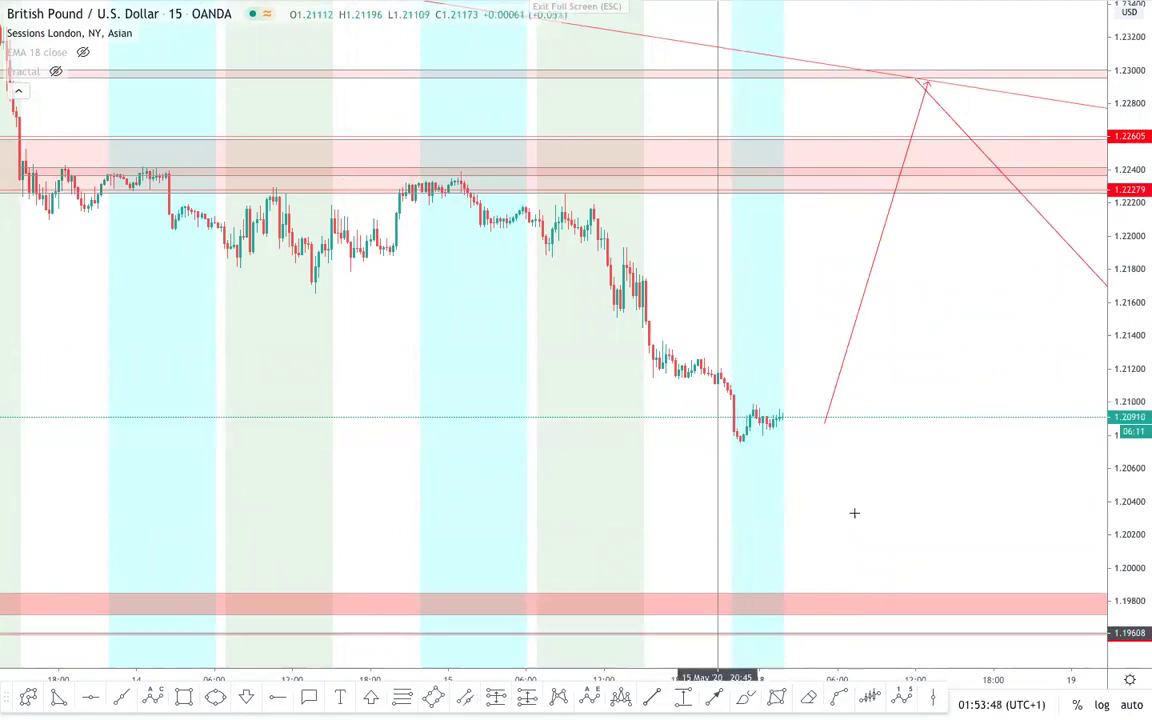
pyautogui.click(832, 441)
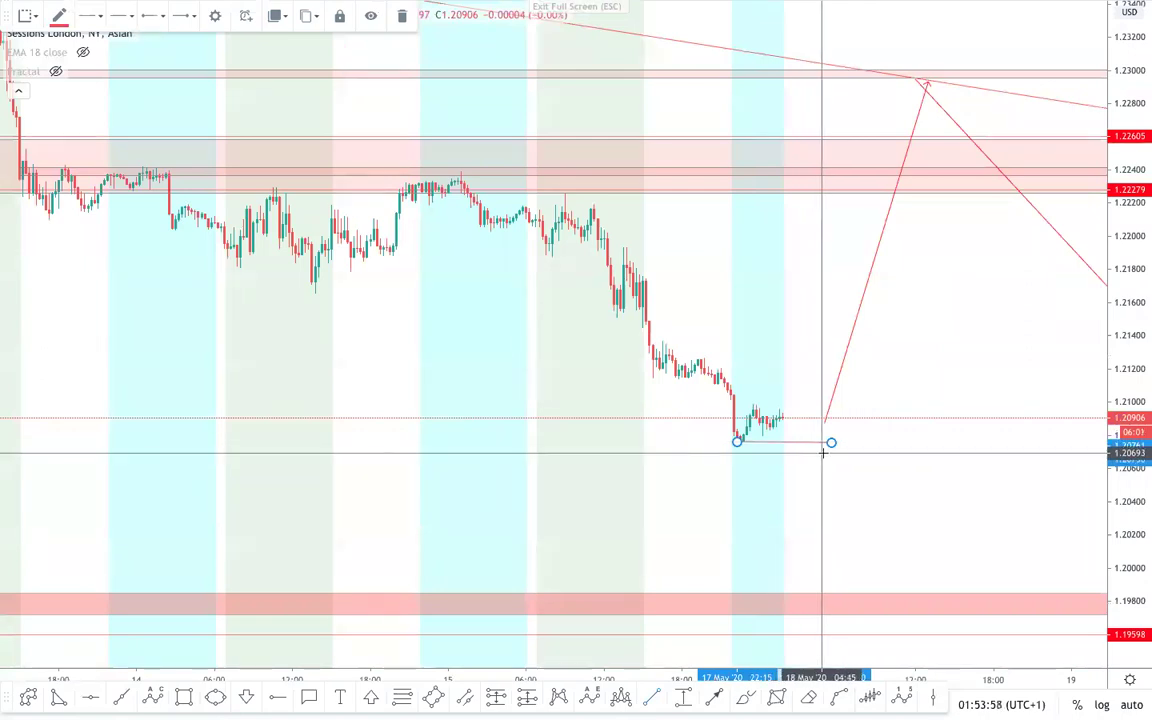
# - Switch the GBP/USD chart to the 1-hour timeframe
pyautogui.scroll(-1, 947, 342)
pyautogui.scroll(-3, 947, 342)
pyautogui.moveTo(970, 342); pyautogui.dragTo(992, 370)
pyautogui.scroll(-2, 992, 370)
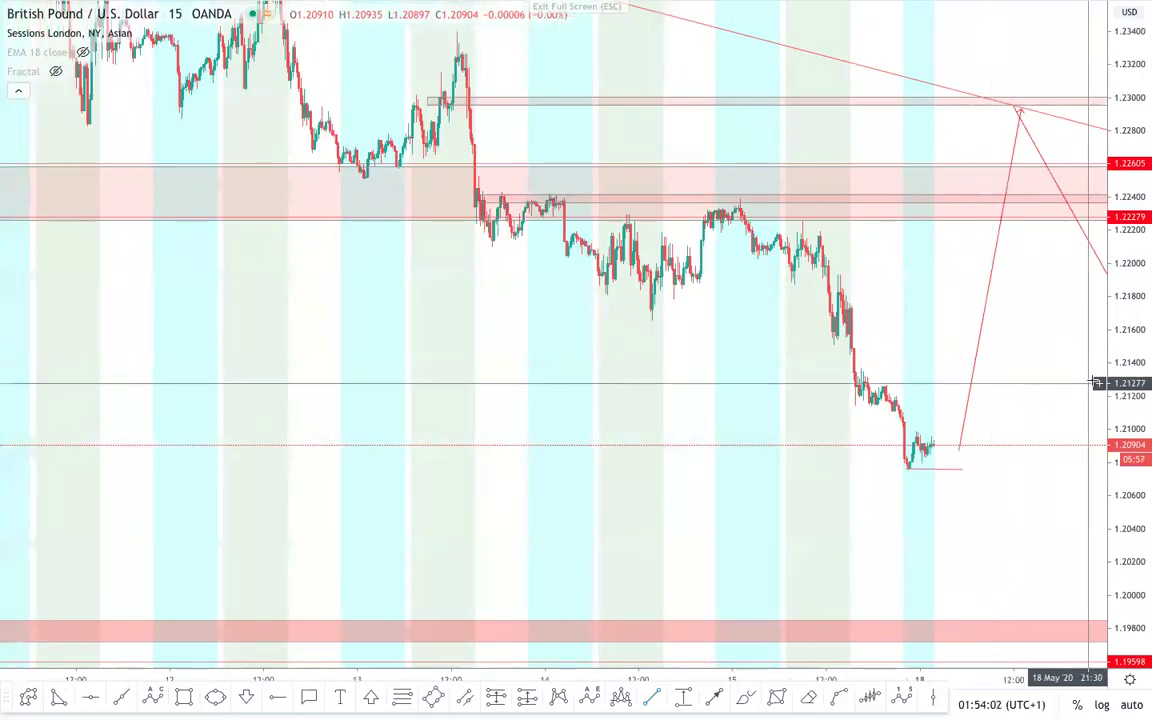
pyautogui.moveTo(1143, 375); pyautogui.dragTo(1126, 449)
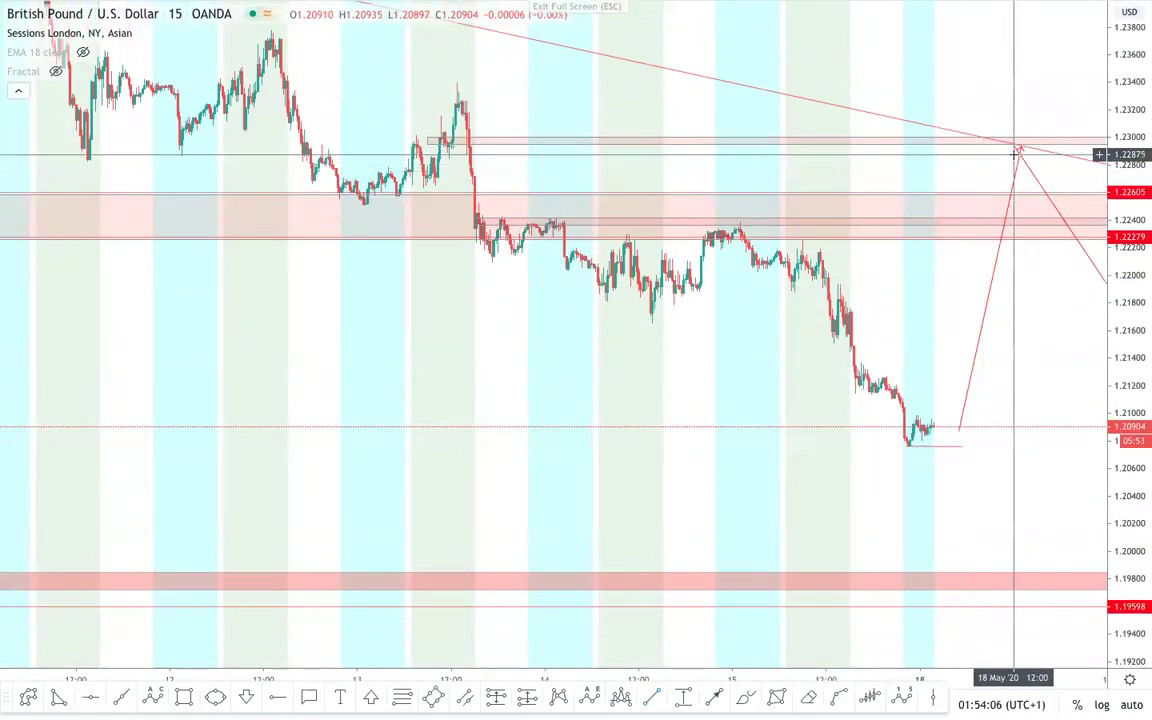
pyautogui.moveTo(1038, 367); pyautogui.dragTo(962, 375)
pyautogui.scroll(2, 964, 376)
pyautogui.moveTo(1132, 488); pyautogui.dragTo(1126, 398)
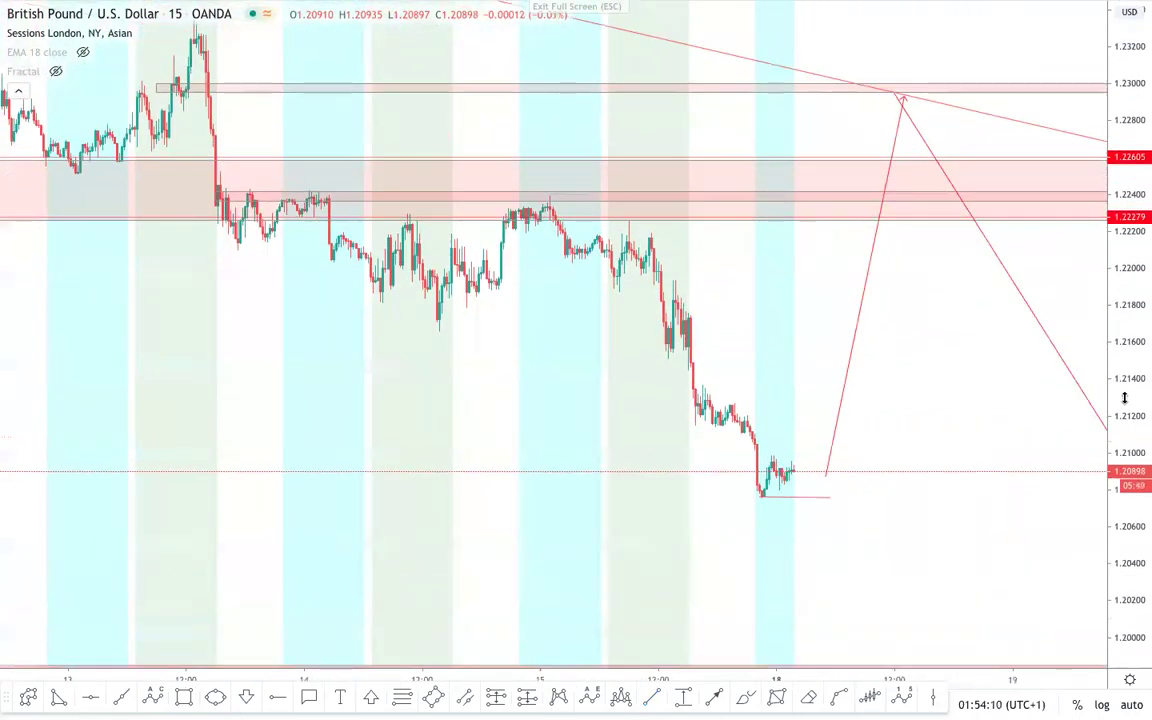
pyautogui.write('1H')
pyautogui.press('Return')
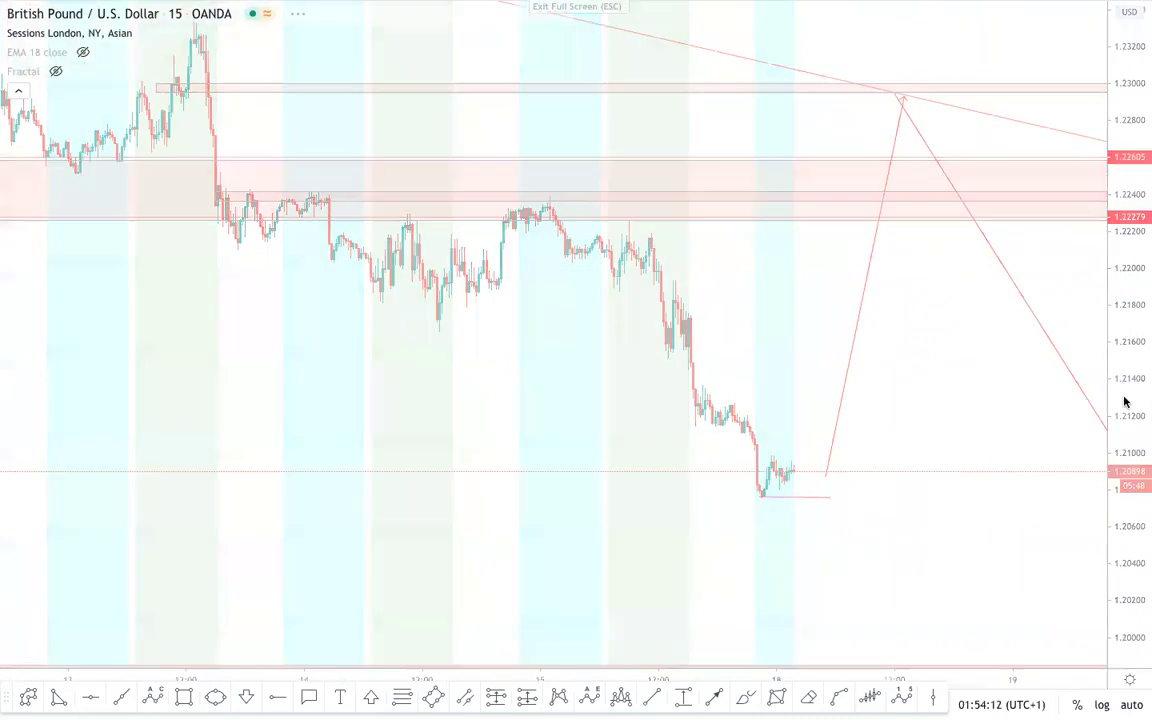
# - Delete the projected upward arrow running from the current price to the descending trend line
pyautogui.scroll(3, 1021, 370)
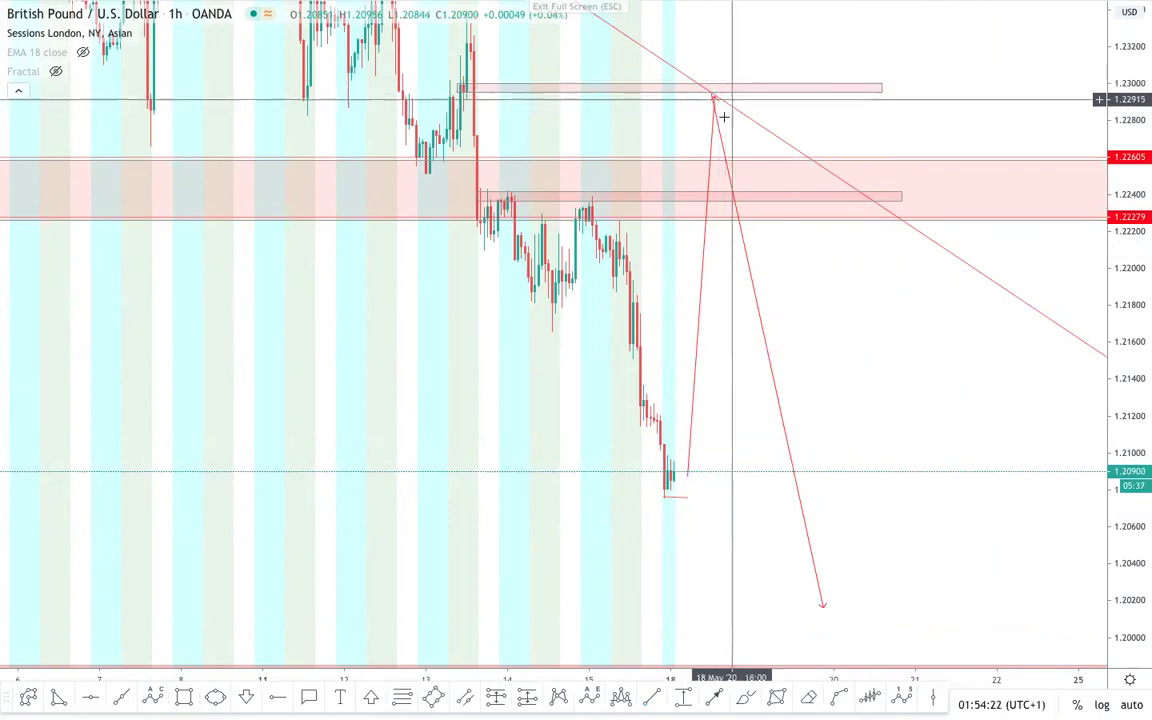
pyautogui.moveTo(1127, 264); pyautogui.dragTo(1122, 465)
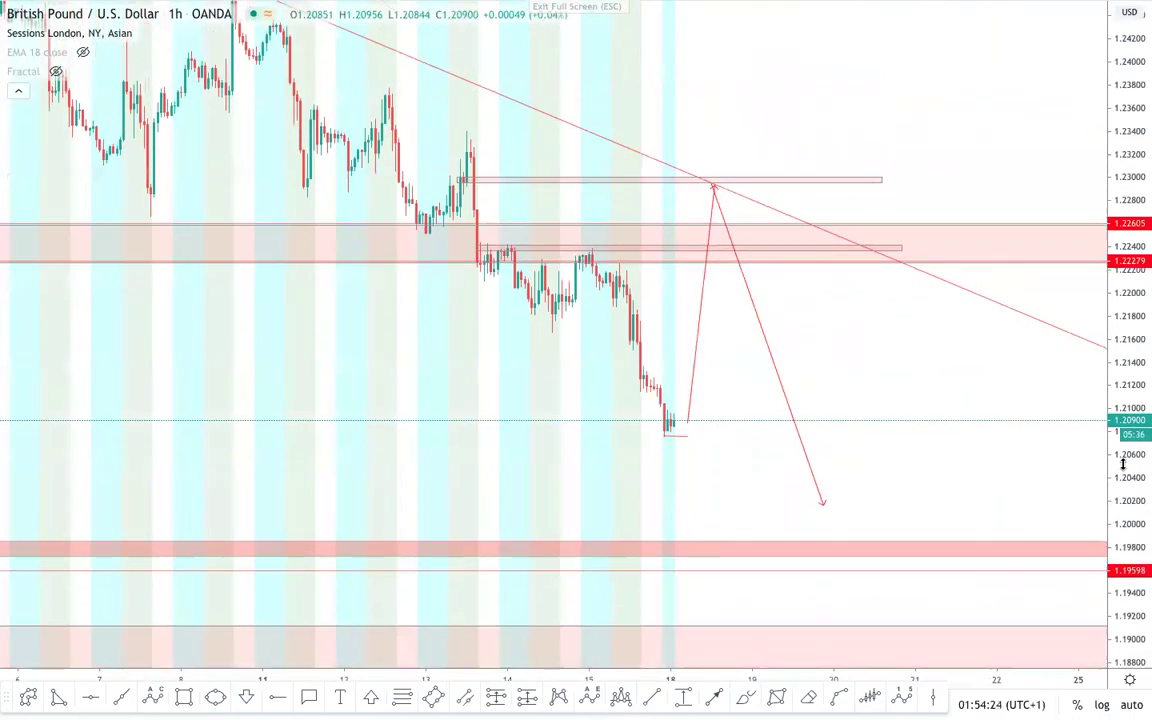
pyautogui.click(704, 293)
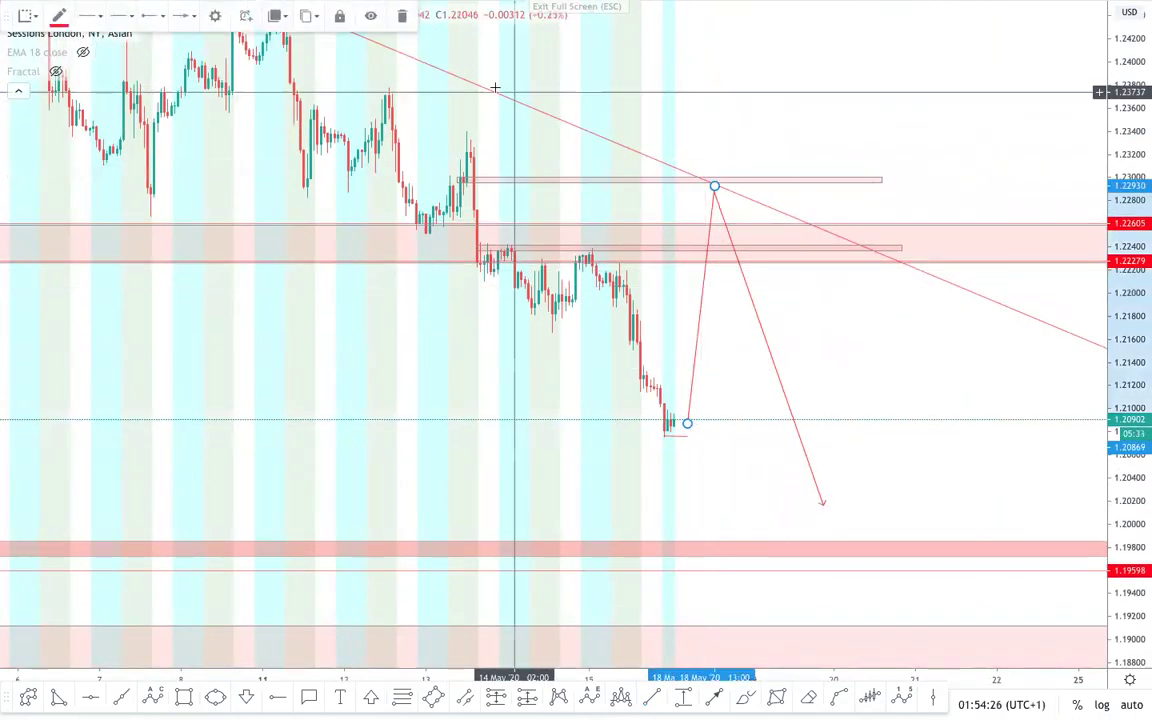
pyautogui.click(402, 18)
# - Hide the Sessions London, NY, Asian indicator and show the 1-hour price action since mid-April
pyautogui.scroll(-6, 843, 347)
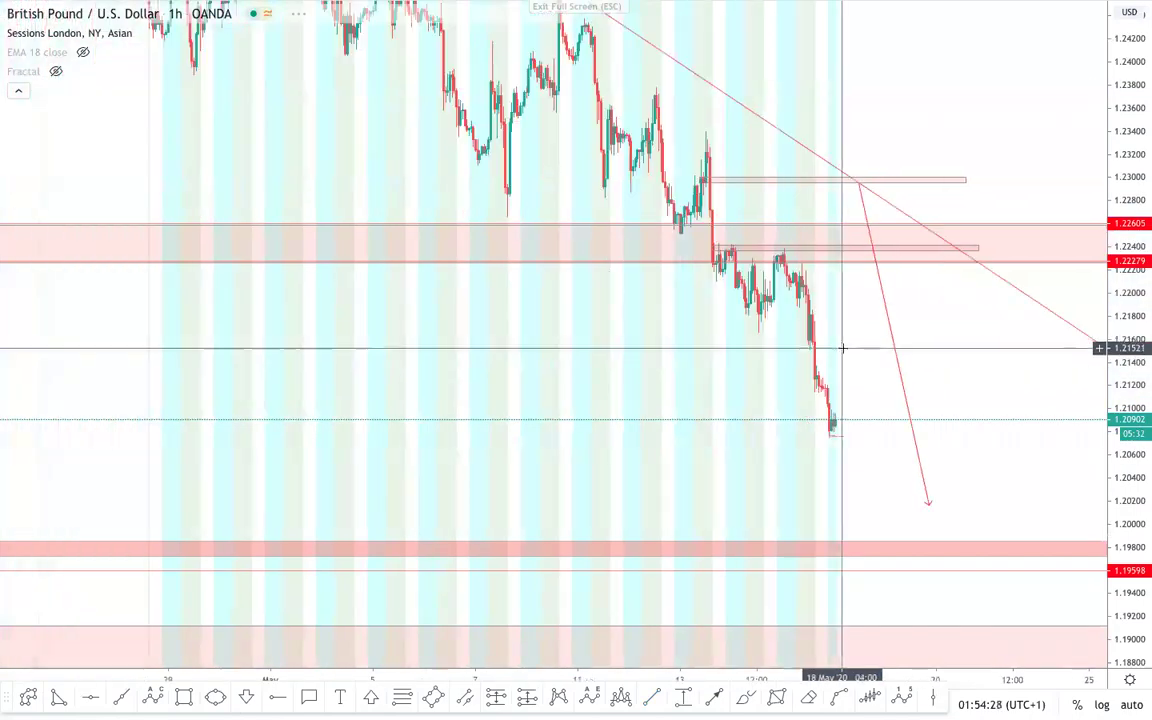
pyautogui.moveTo(1139, 277); pyautogui.dragTo(1085, 502)
pyautogui.scroll(-3, 949, 365)
pyautogui.click(147, 36)
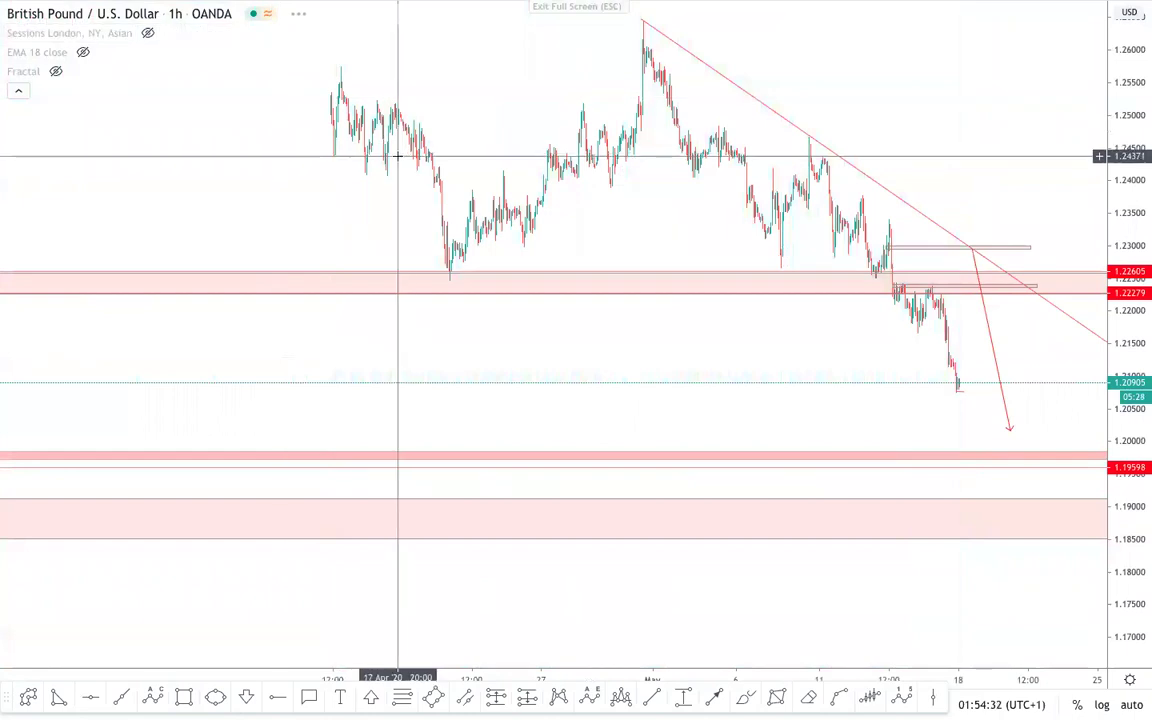
pyautogui.scroll(5, 420, 154)
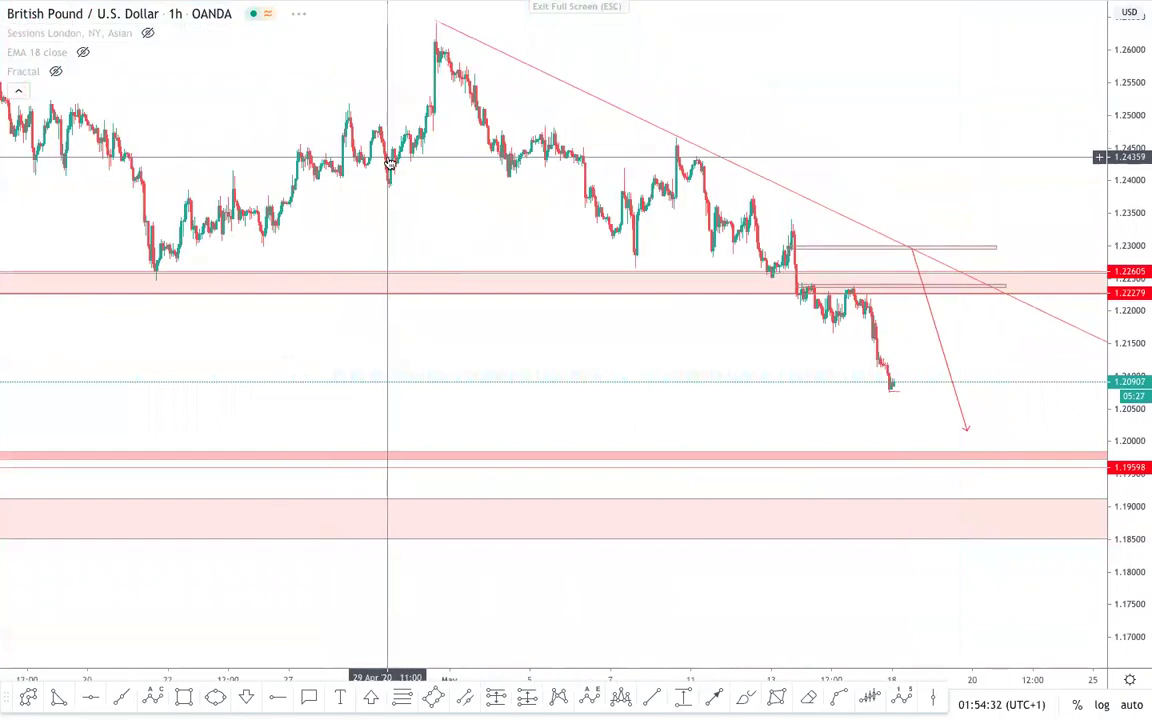
# - Leave full screen and look at the GBP/NZD 4-hour chart, dismissing its layout-change notice
pyautogui.click(548, 8)
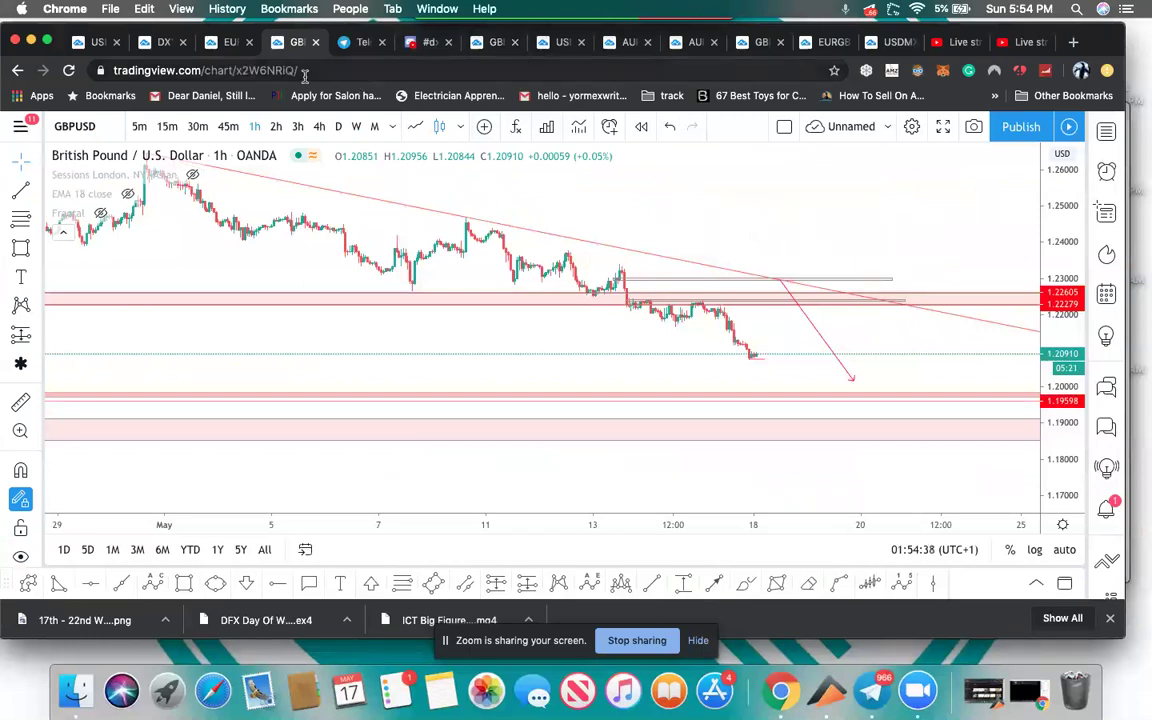
pyautogui.click(493, 44)
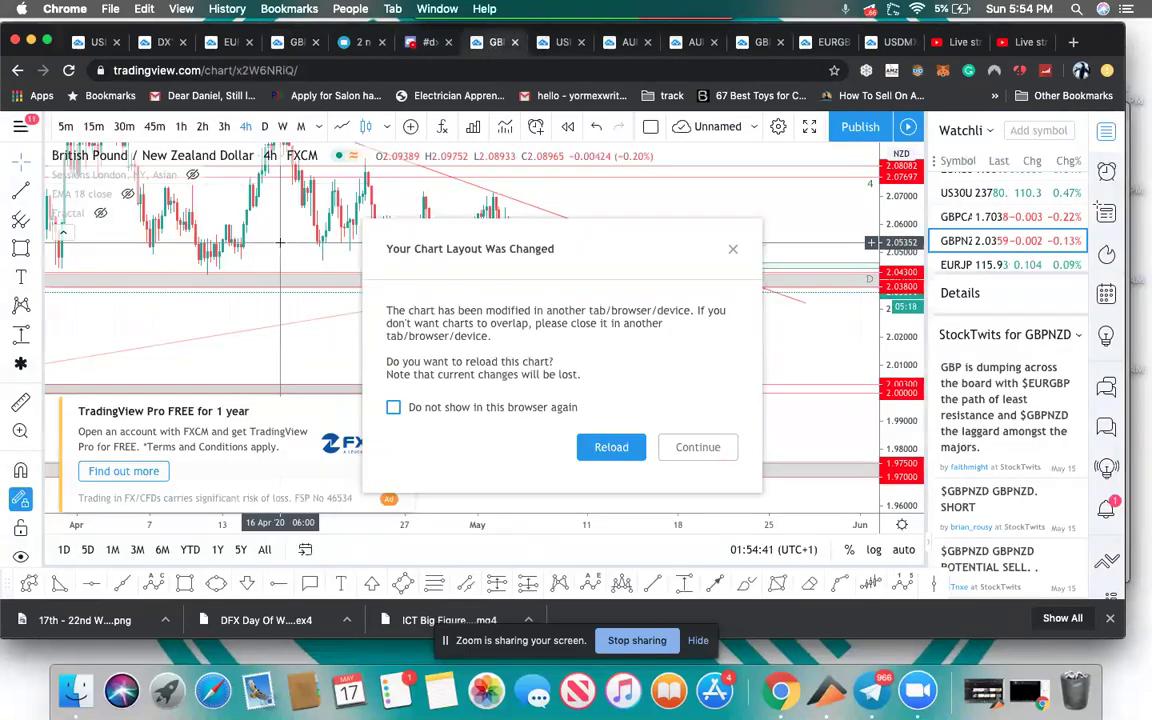
pyautogui.click(280, 242)
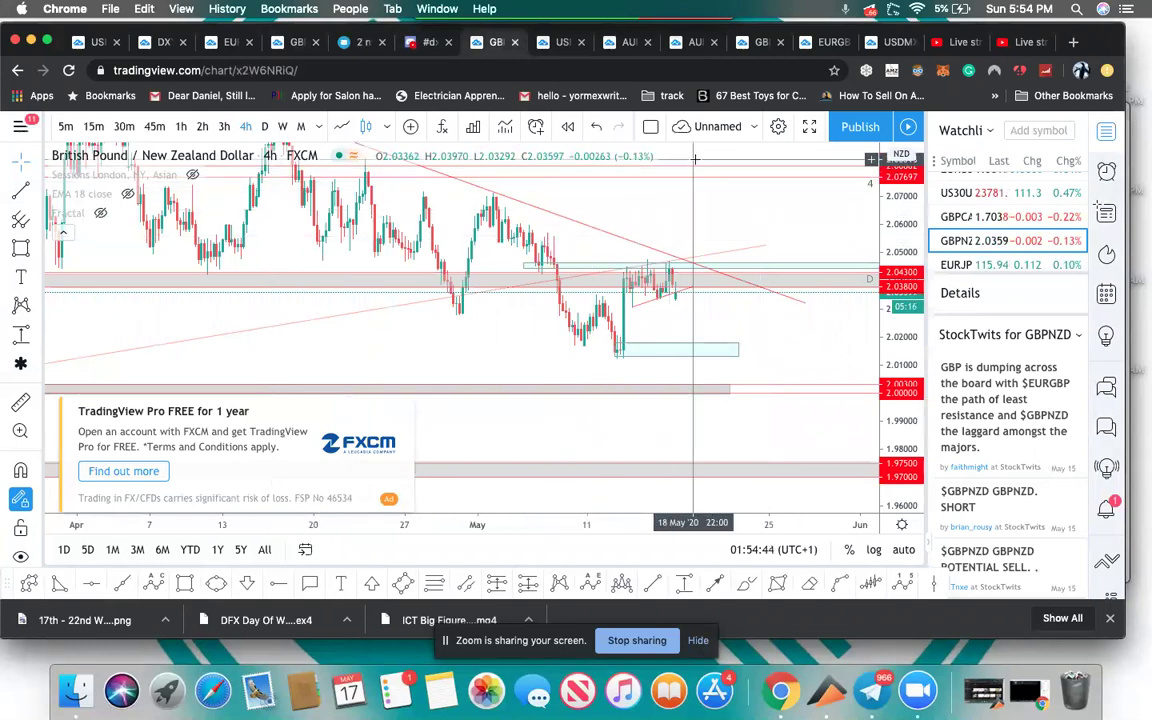
# - Show the USD/CHF 4-hour chart in full screen and move the floating drawing toolbar clear of the candles
pyautogui.click(88, 44)
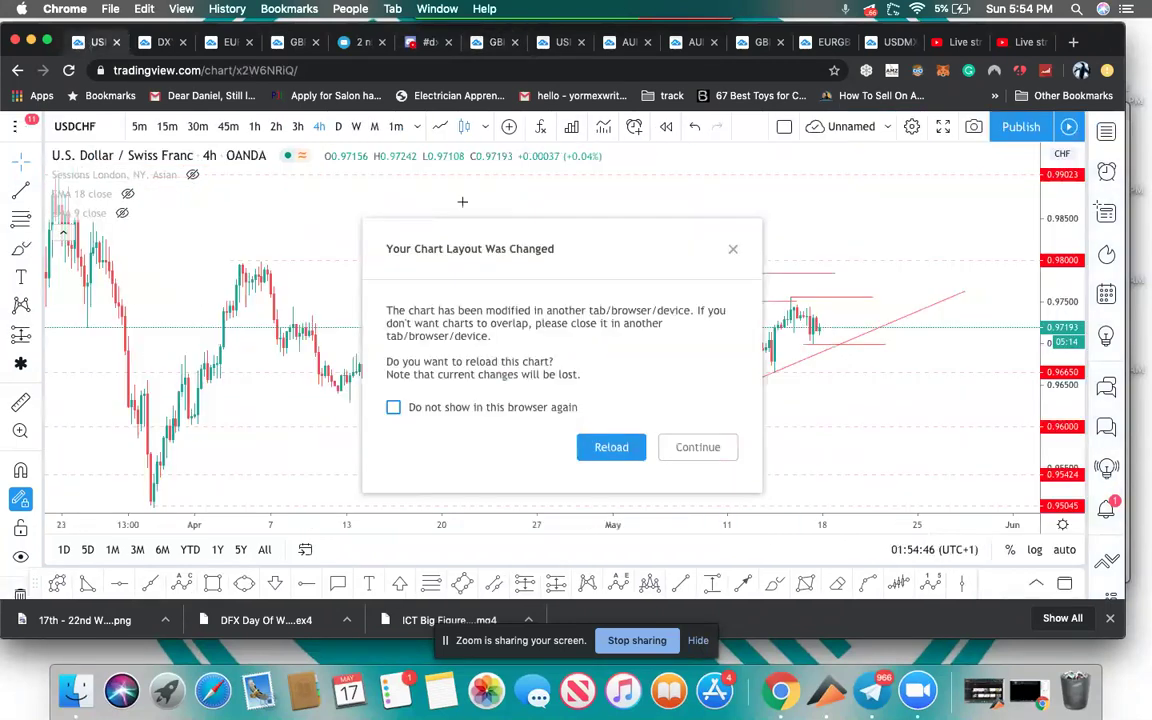
pyautogui.press('Escape')
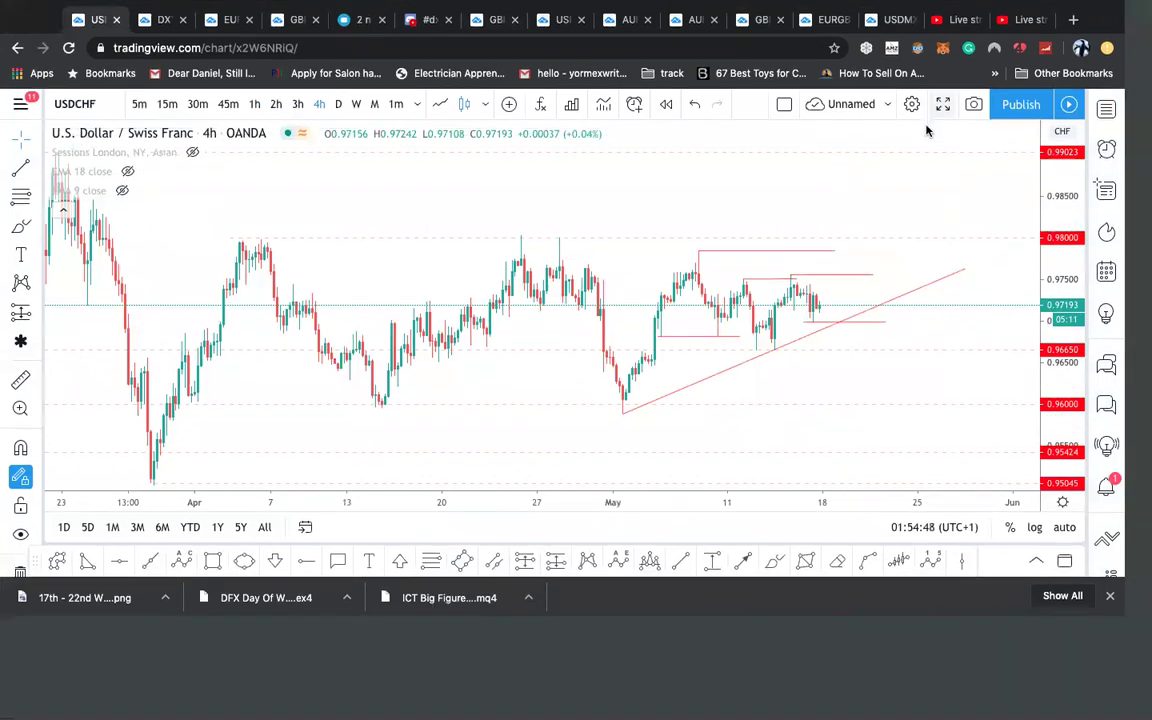
pyautogui.click(930, 126)
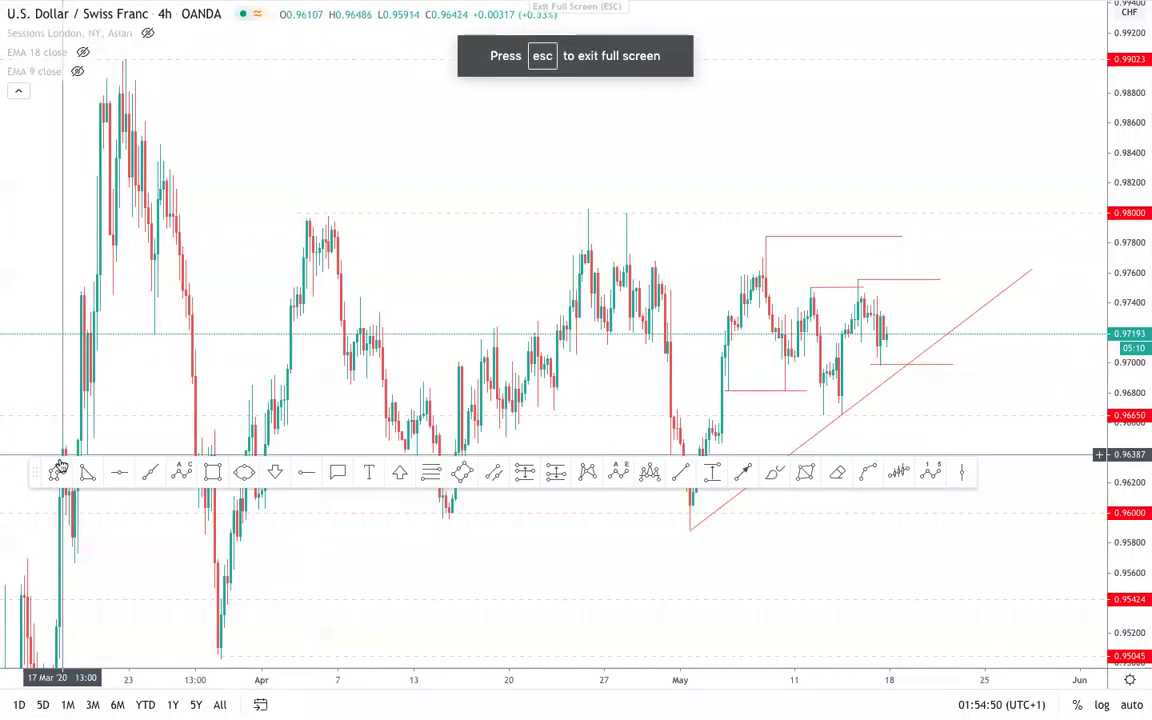
pyautogui.moveTo(35, 488); pyautogui.dragTo(22, 649)
# - Examine the USD/CHF 4-hour price history from March to mid-May against the marked horizontal levels
pyautogui.scroll(3, 316, 368)
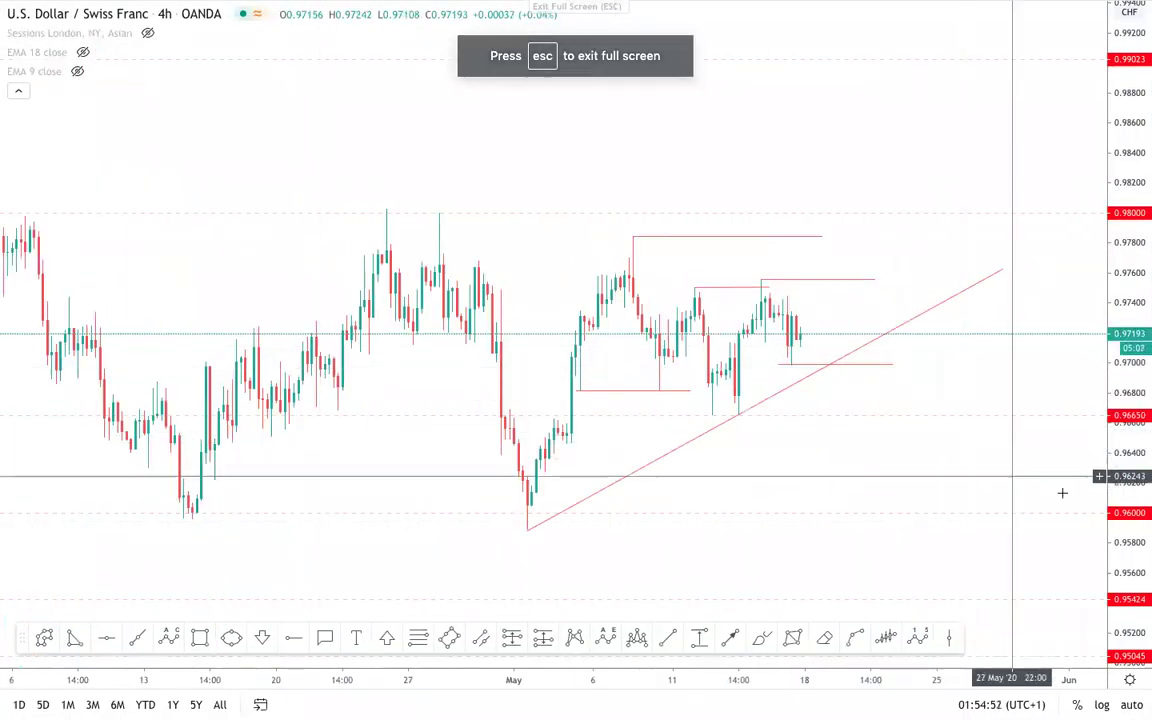
pyautogui.scroll(2, 1098, 500)
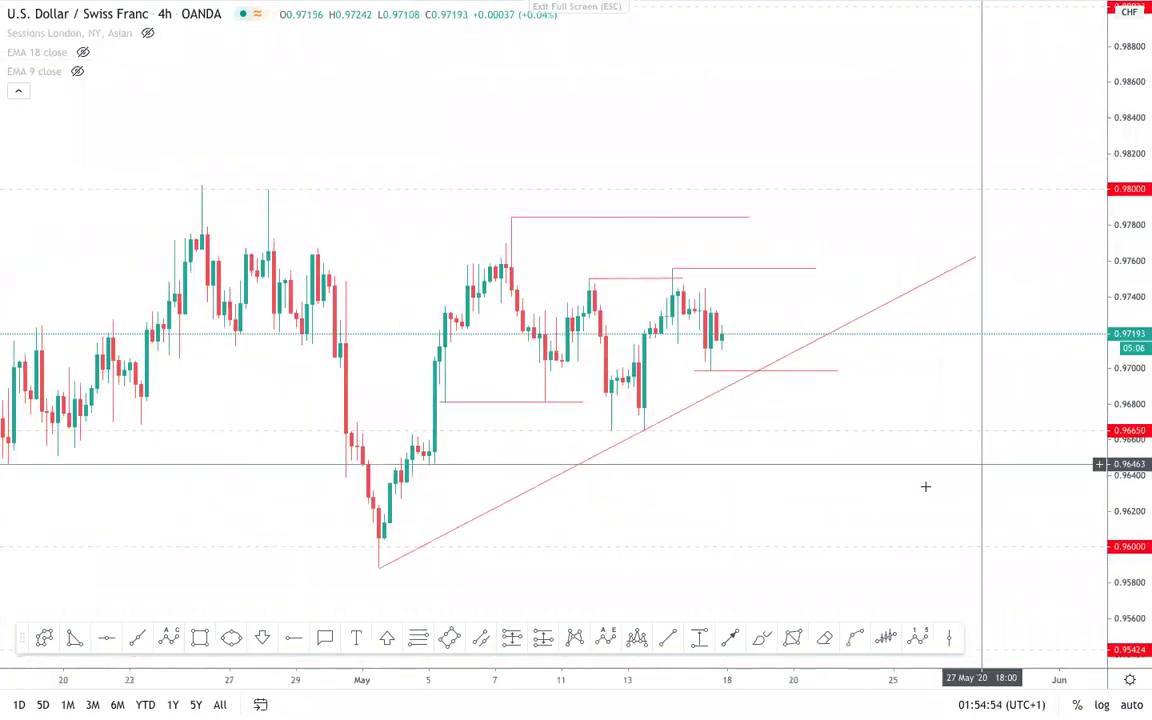
pyautogui.moveTo(889, 503); pyautogui.dragTo(947, 458)
pyautogui.scroll(2, 947, 458)
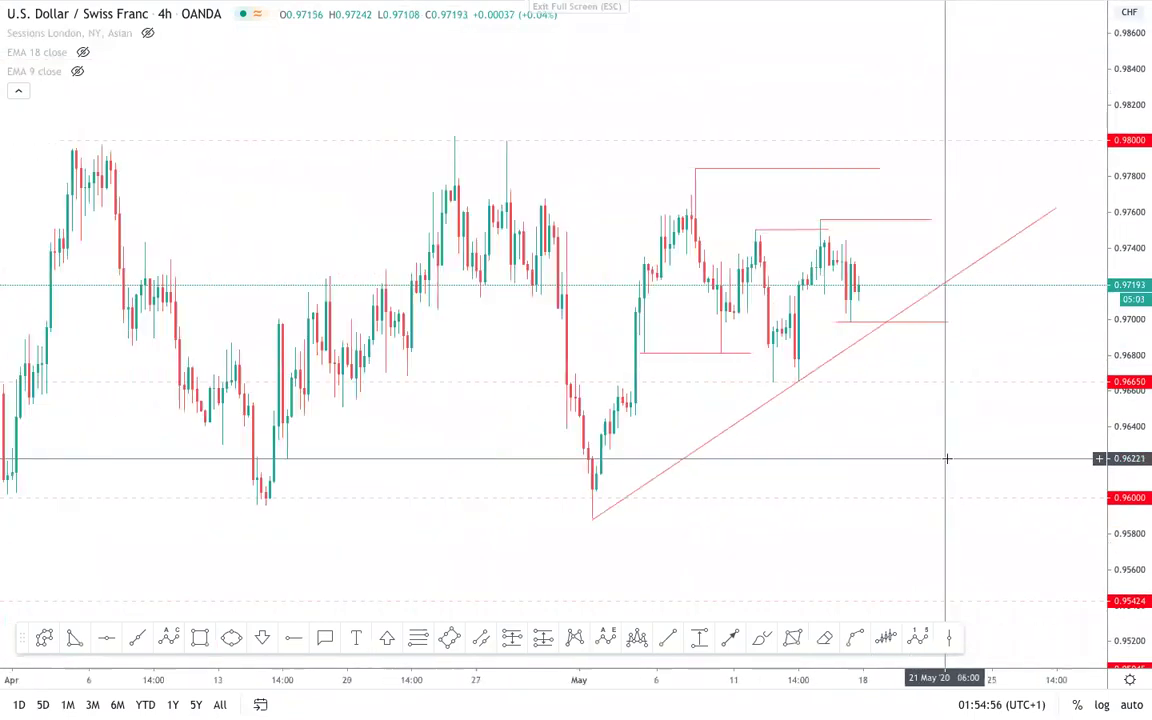
pyautogui.scroll(-1, 947, 458)
pyautogui.scroll(-4, 947, 458)
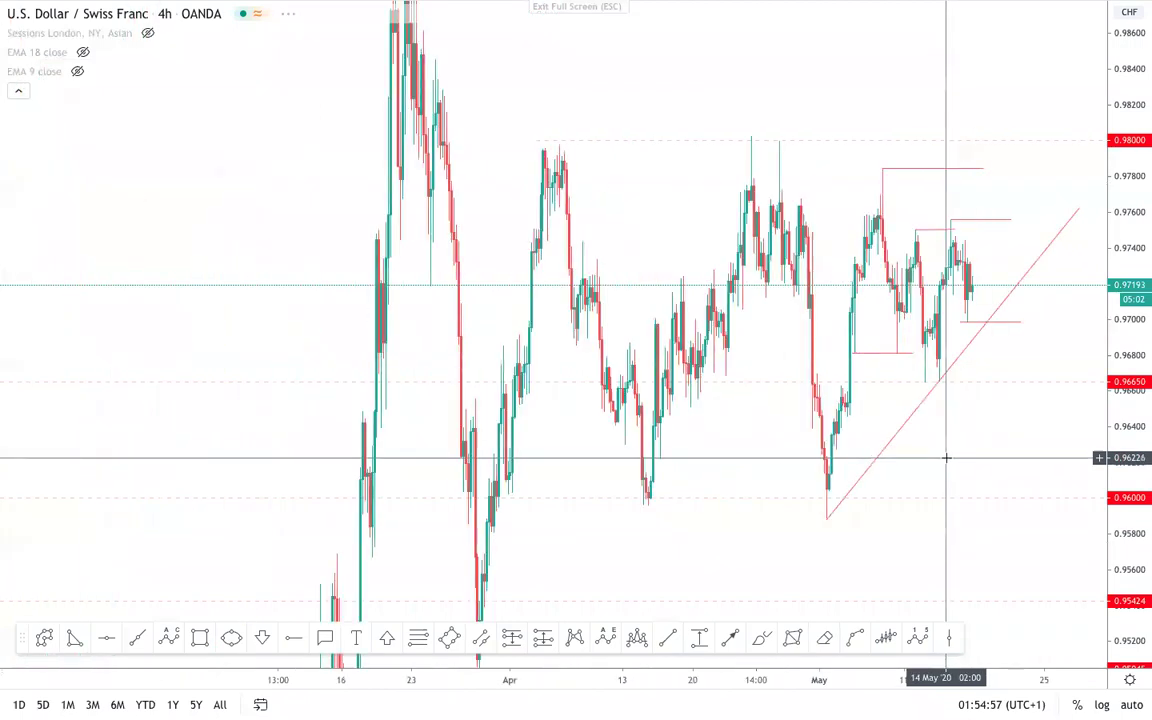
pyautogui.moveTo(818, 571)
pyautogui.mouseDown()
pyautogui.moveTo(849, 465)
pyautogui.moveTo(758, 521)
pyautogui.moveTo(851, 334)
pyautogui.moveTo(777, 525)
pyautogui.mouseUp()
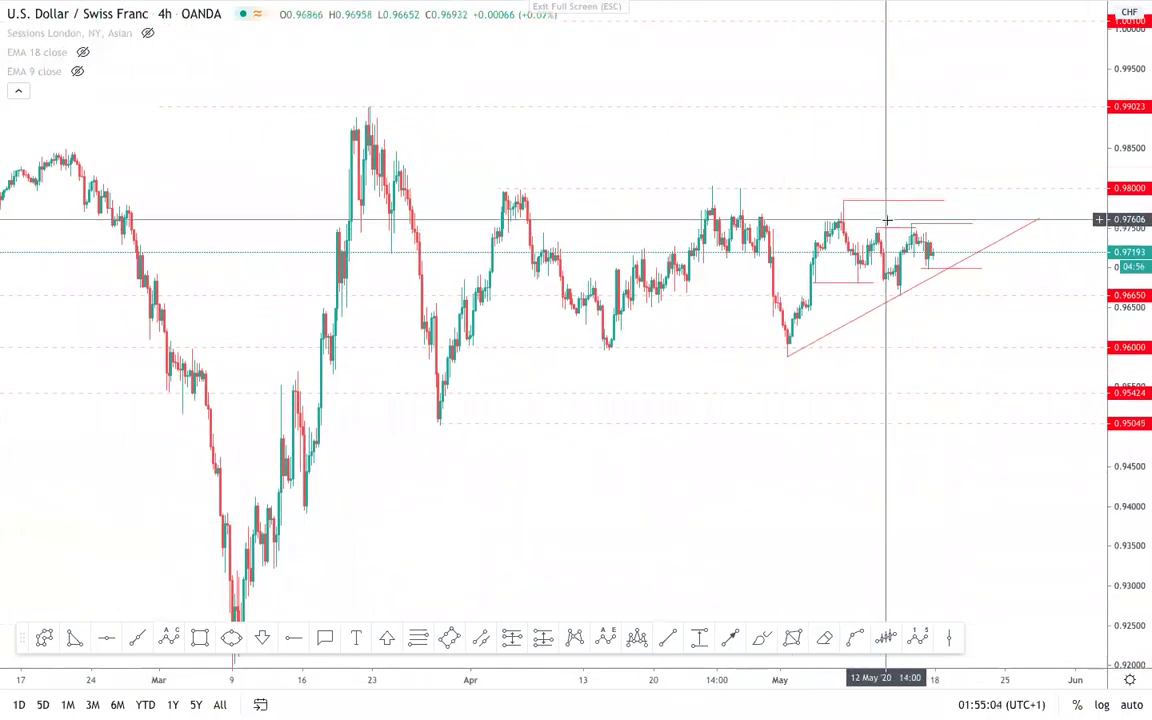
# - Examine the May swing highs and lows on USD/CHF relative to the ascending trend line and the short level lines
pyautogui.moveTo(1146, 490); pyautogui.dragTo(1148, 398)
pyautogui.scroll(3, 1004, 358)
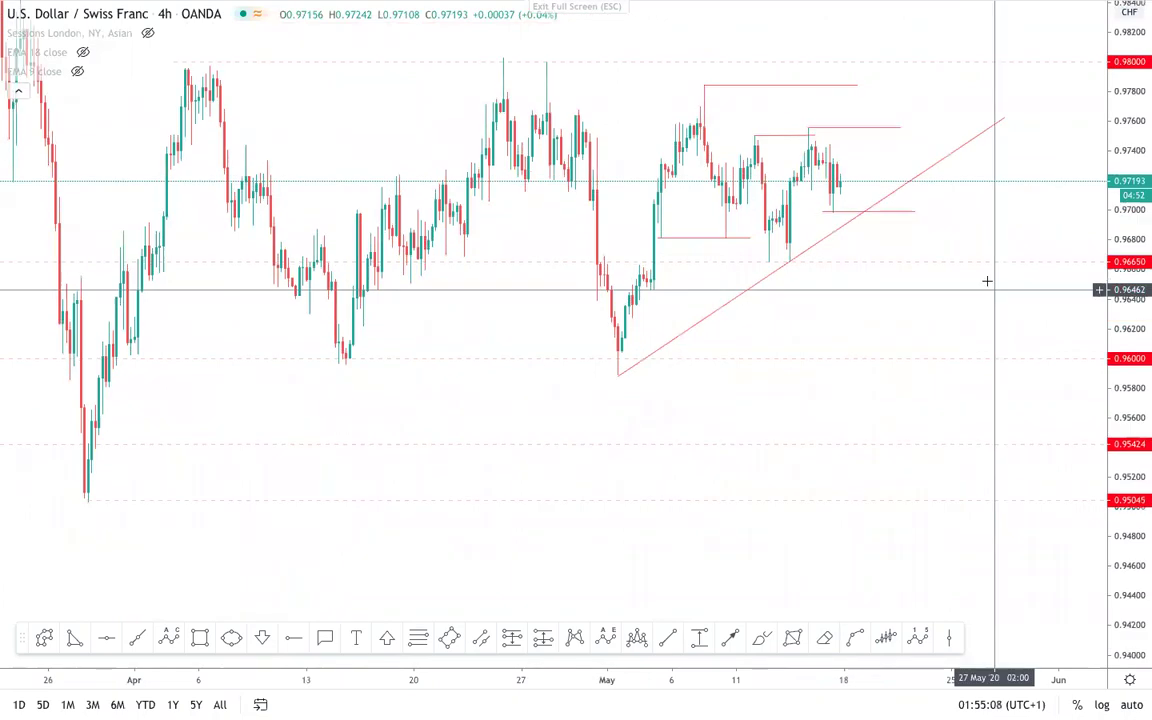
pyautogui.moveTo(987, 329); pyautogui.dragTo(958, 338)
pyautogui.scroll(2, 958, 338)
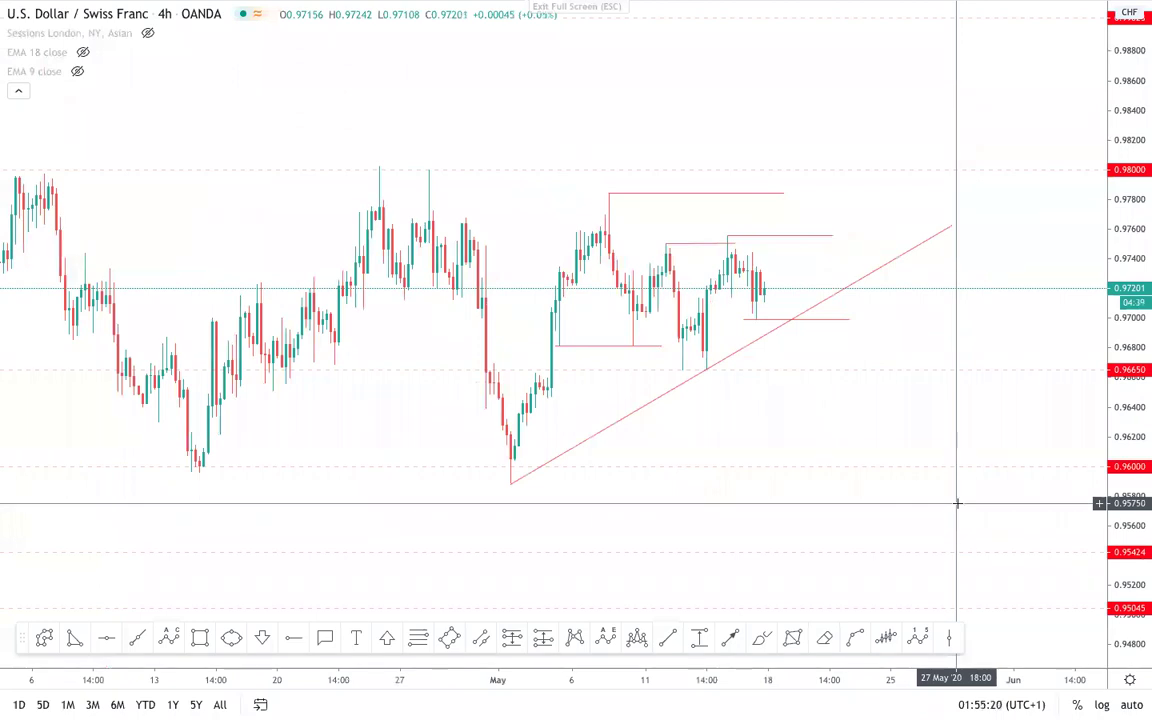
pyautogui.scroll(-3, 981, 441)
pyautogui.scroll(4, 985, 430)
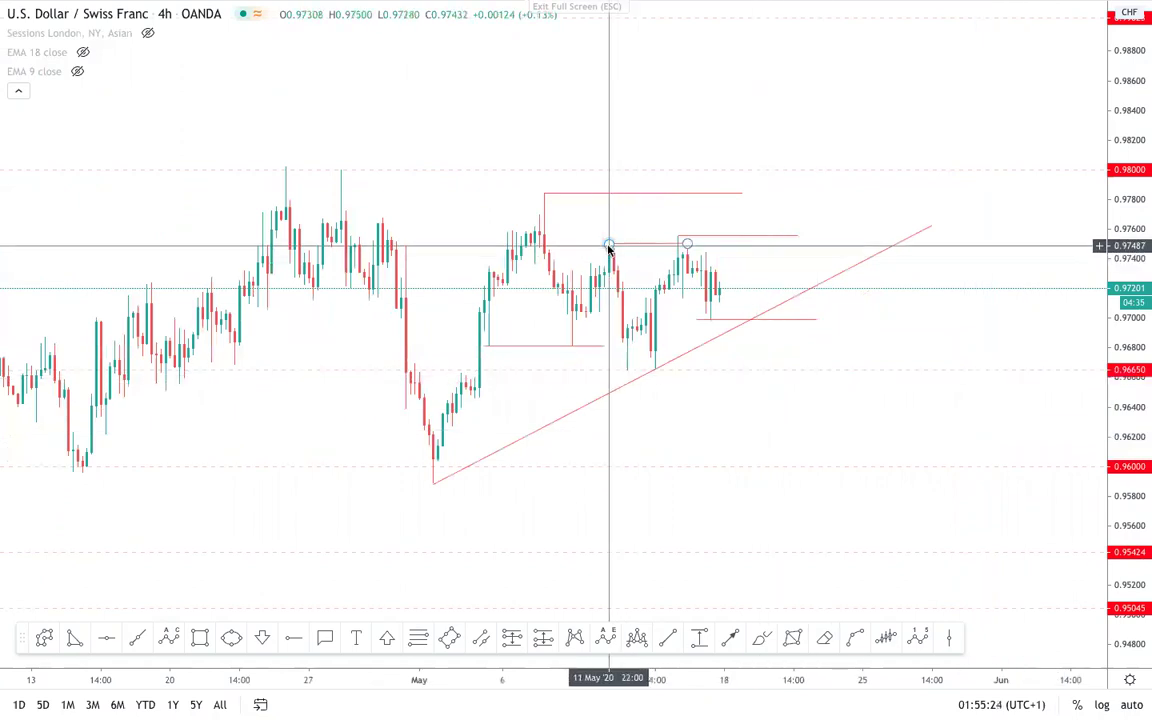
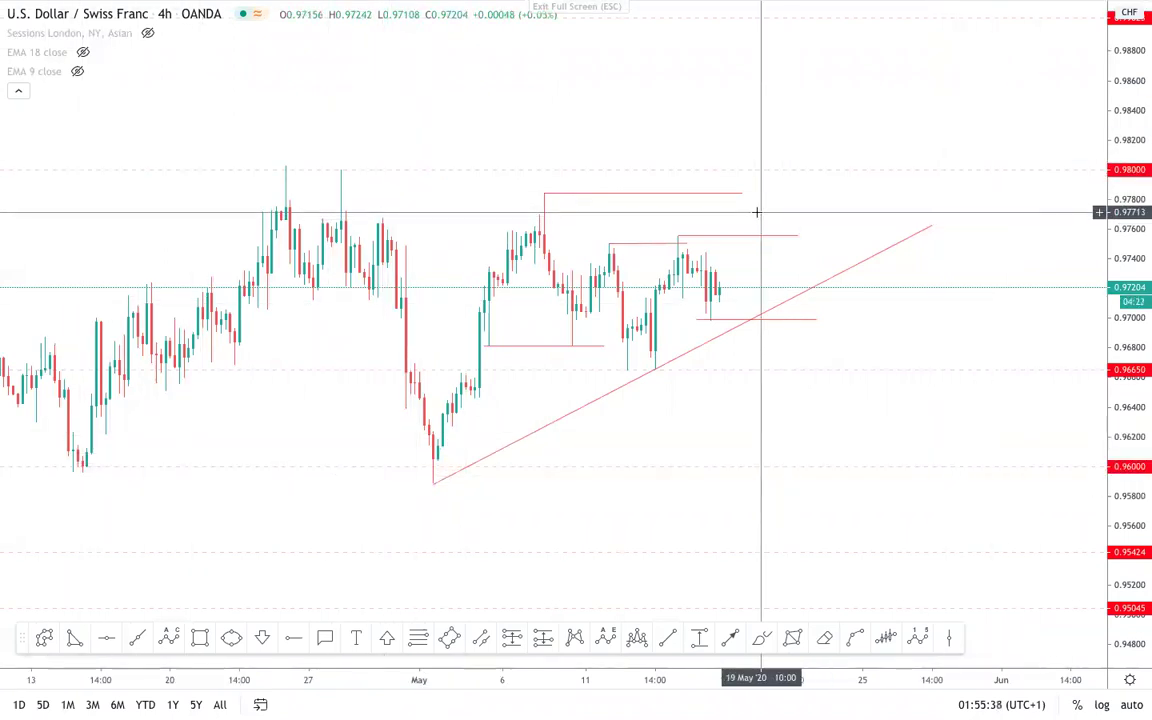
pyautogui.scroll(3, 910, 375)
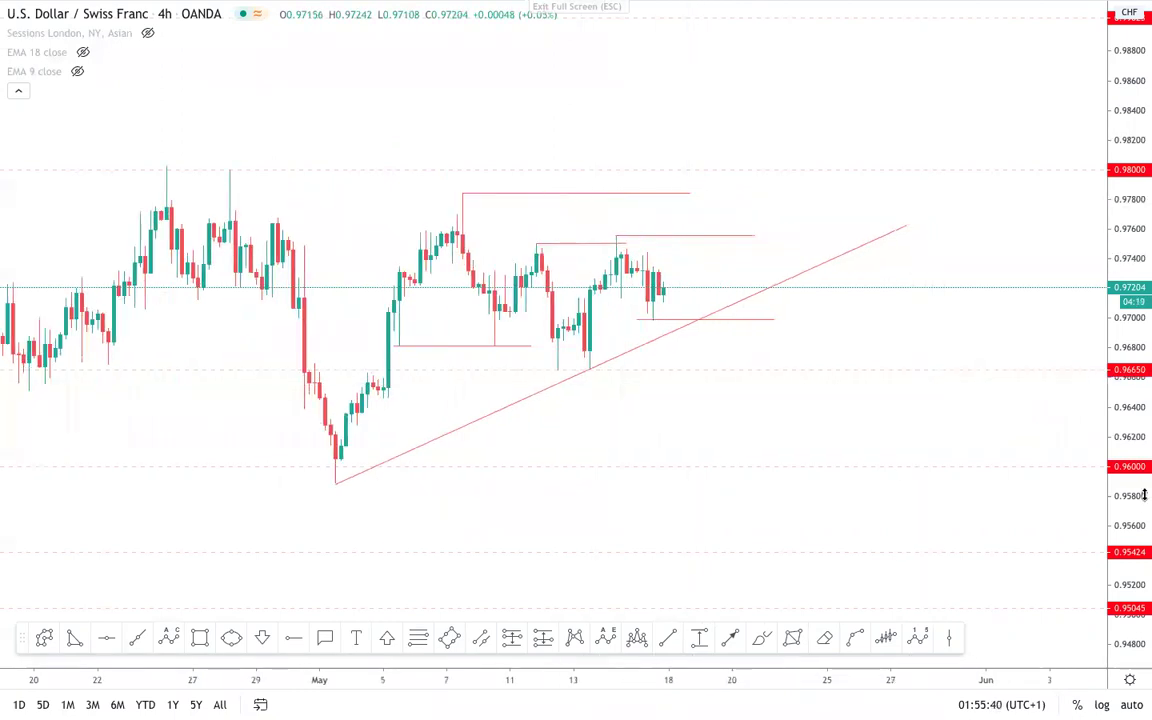
pyautogui.scroll(2, 897, 337)
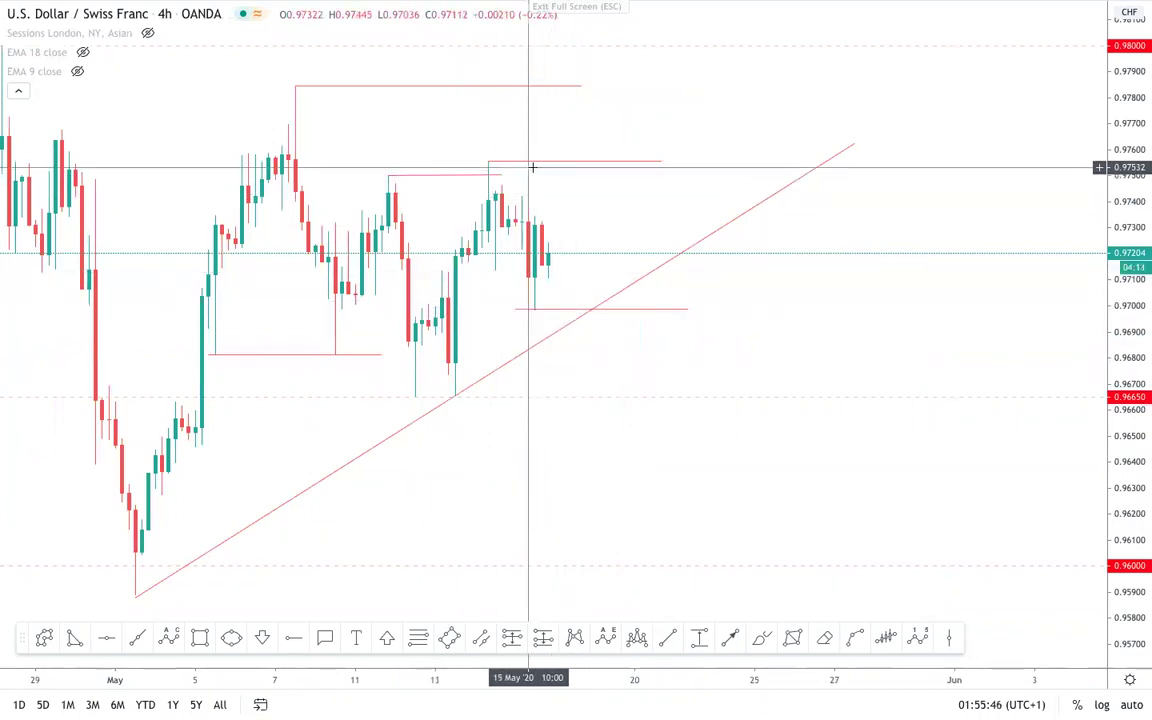
pyautogui.scroll(-2, 609, 165)
pyautogui.scroll(-2, 656, 103)
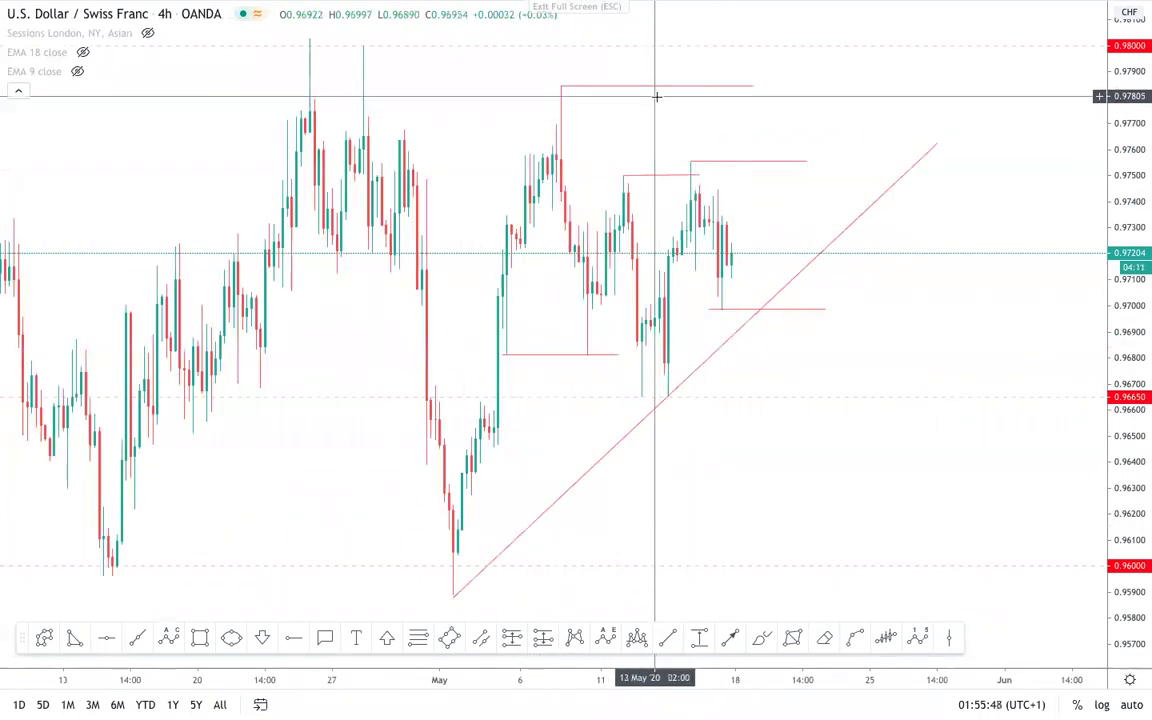
pyautogui.scroll(-3, 656, 97)
pyautogui.moveTo(1150, 295); pyautogui.dragTo(1099, 412)
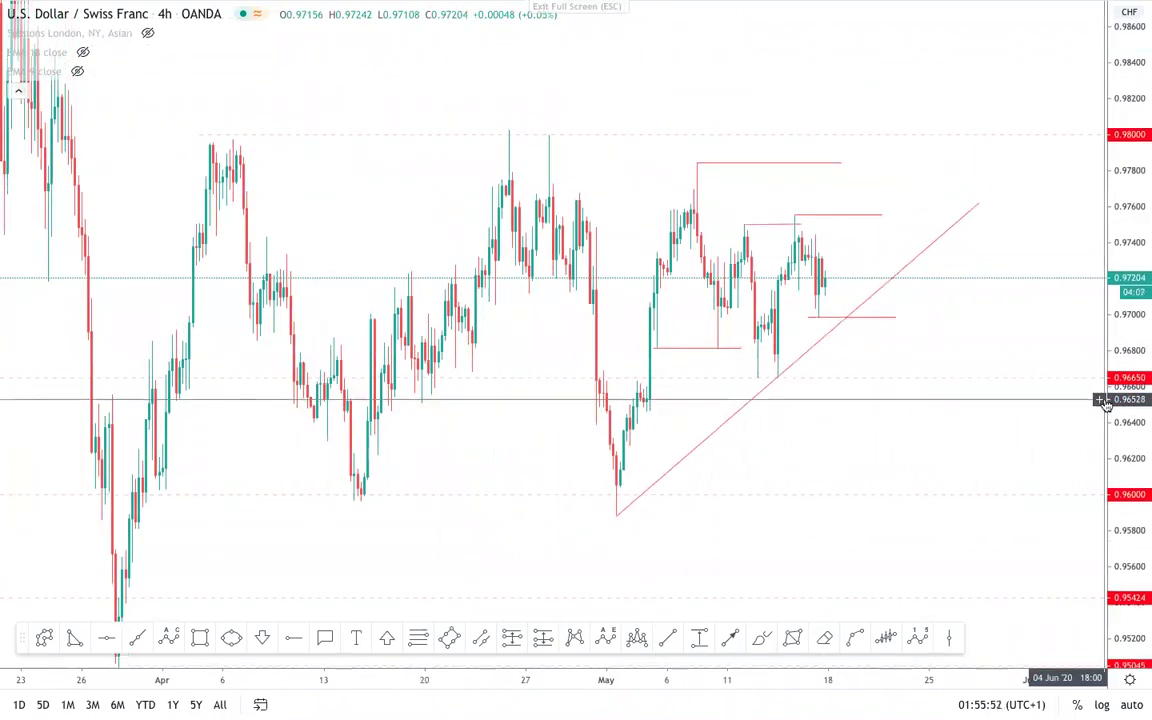
# - Draw a steeper trend line on the USD/CHF 4-hour chart from the 13 May low at 0.96658 to about 0.97445 on 20 May
pyautogui.scroll(3, 1012, 383)
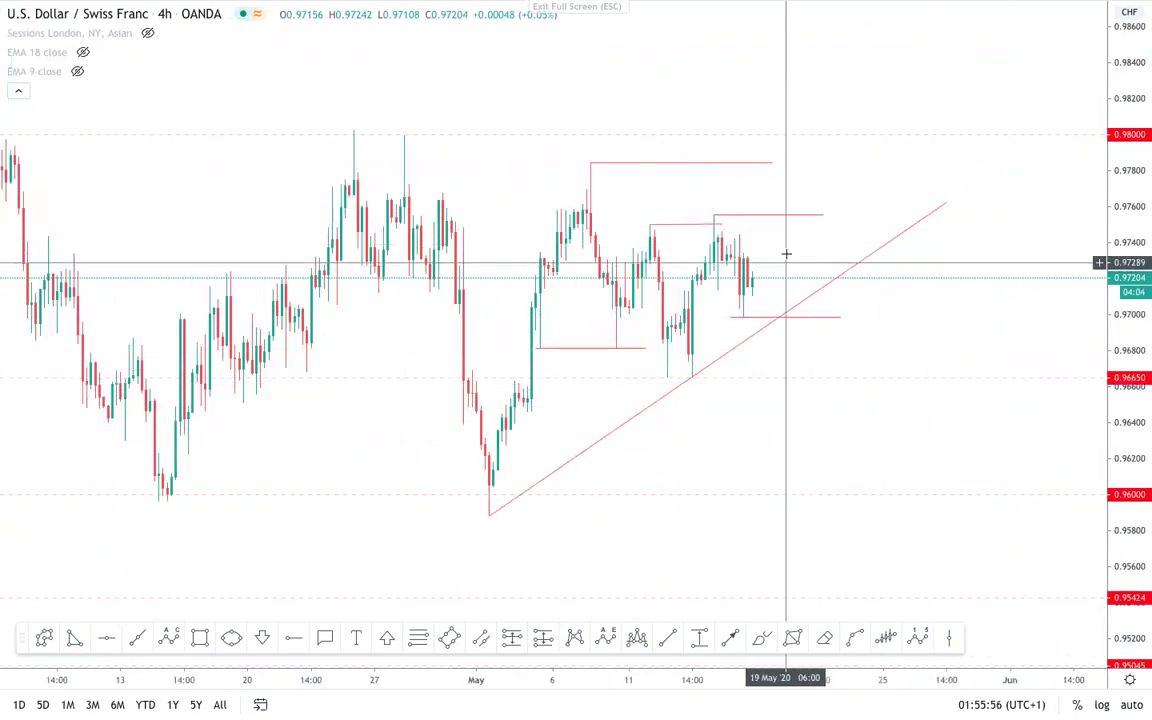
pyautogui.moveTo(1124, 403); pyautogui.dragTo(1144, 375)
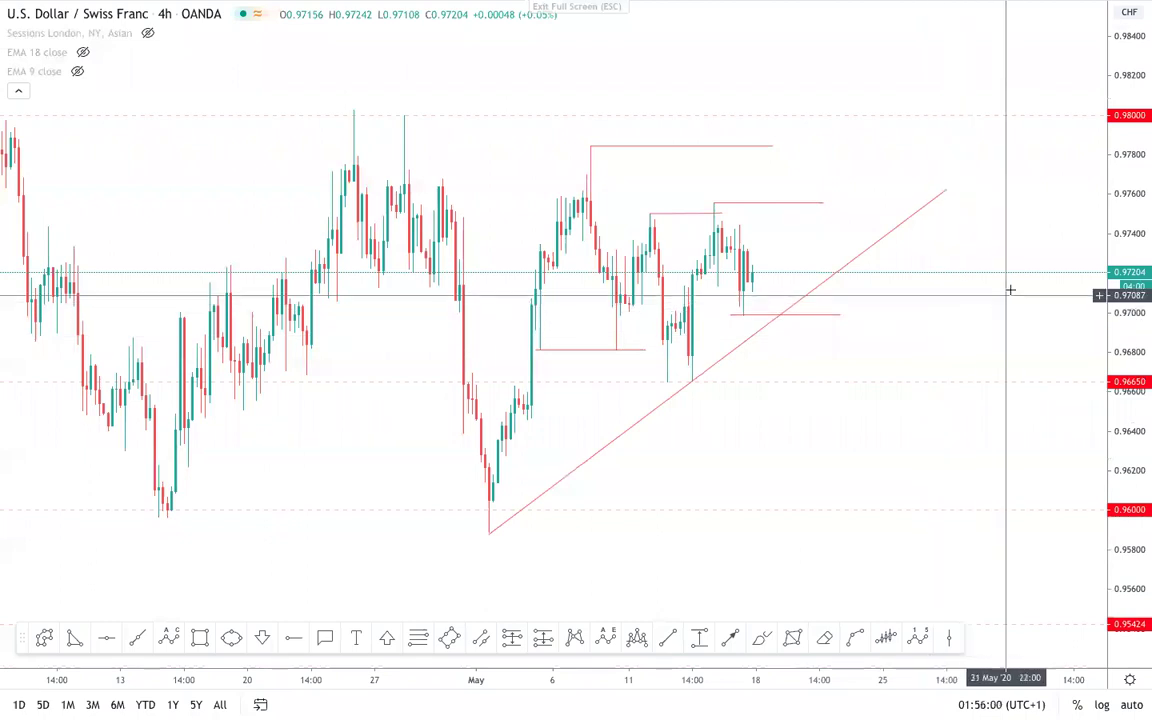
pyautogui.click(713, 204)
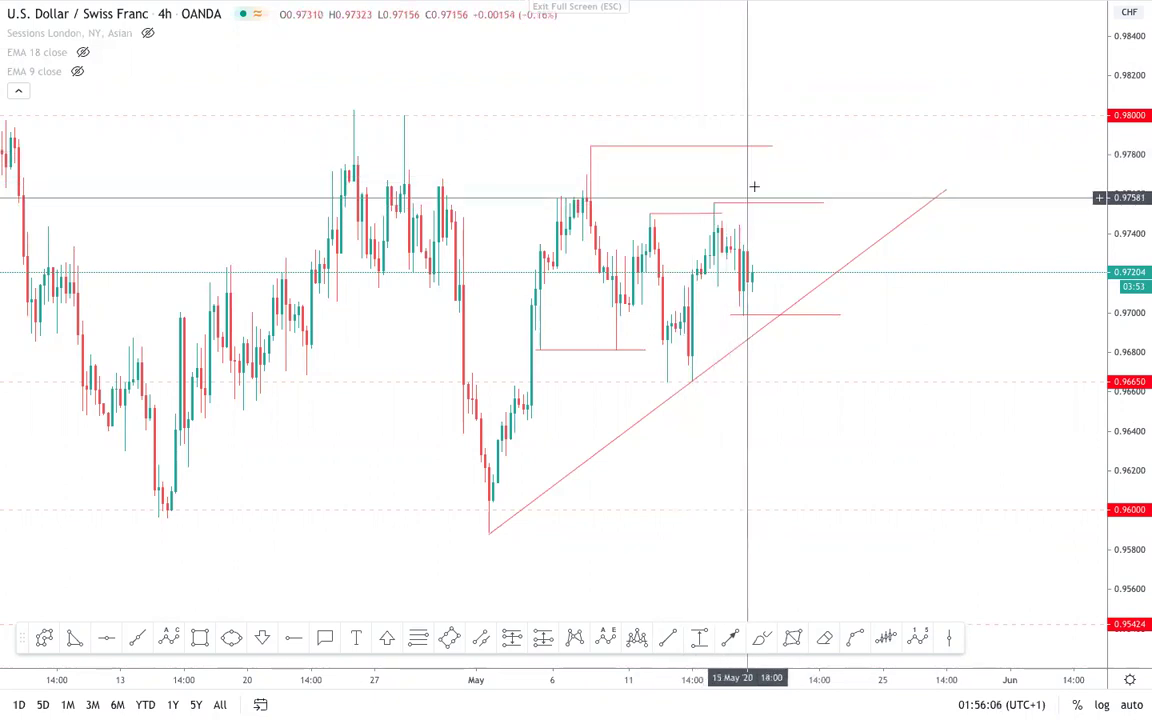
pyautogui.scroll(-2, 762, 153)
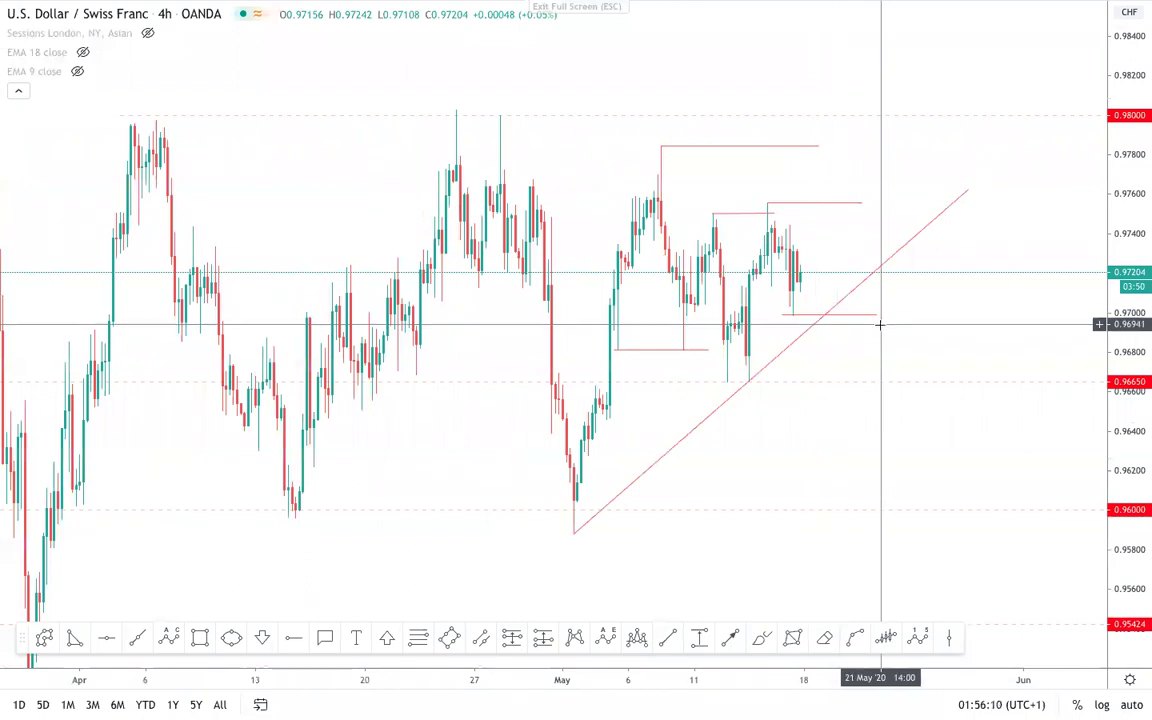
pyautogui.scroll(3, 880, 322)
pyautogui.click(672, 639)
pyautogui.click(561, 395)
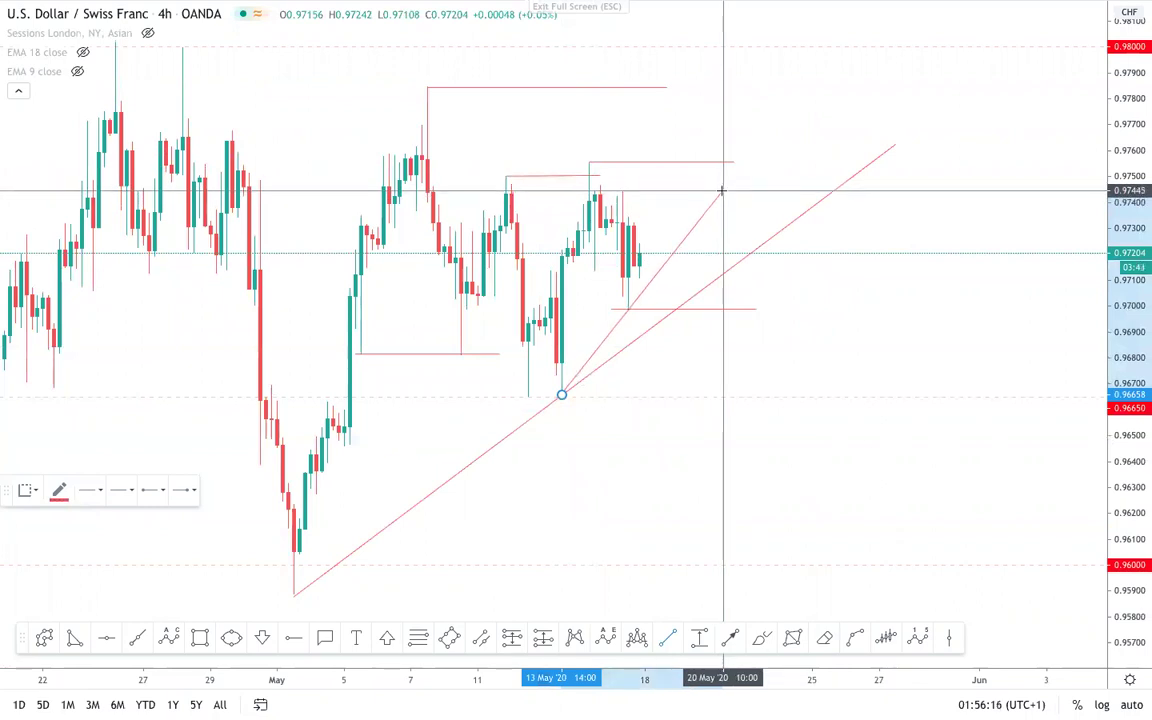
pyautogui.click(722, 192)
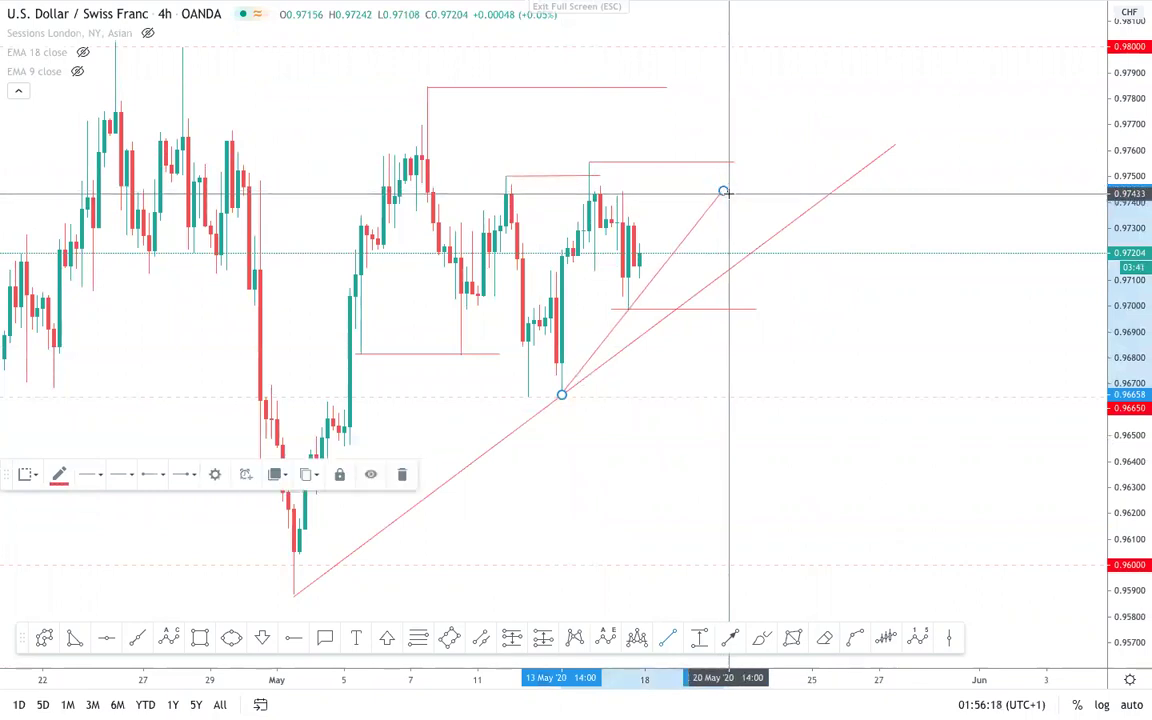
# - Switch the USD/CHF chart to the 1-hour timeframe
pyautogui.write('1')
pyautogui.press('Return')
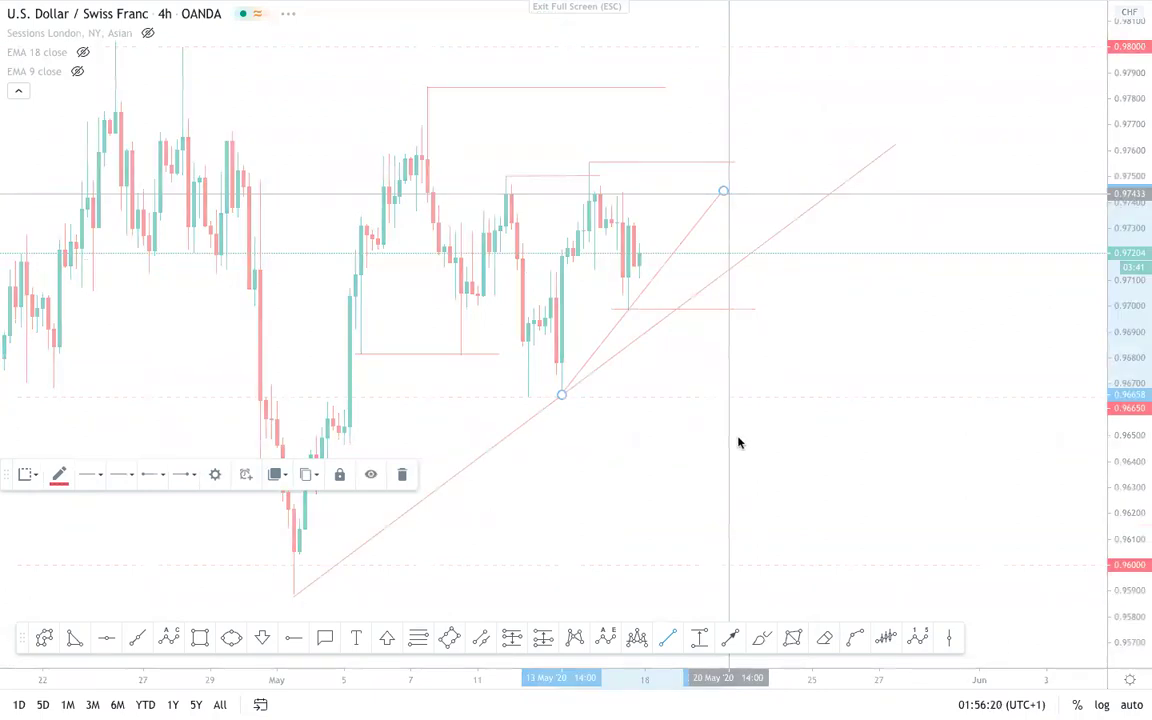
pyautogui.click(675, 457)
pyautogui.scroll(-3, 678, 454)
# - Delete the steeper trend line that starts at the 13 May low
pyautogui.click(849, 268)
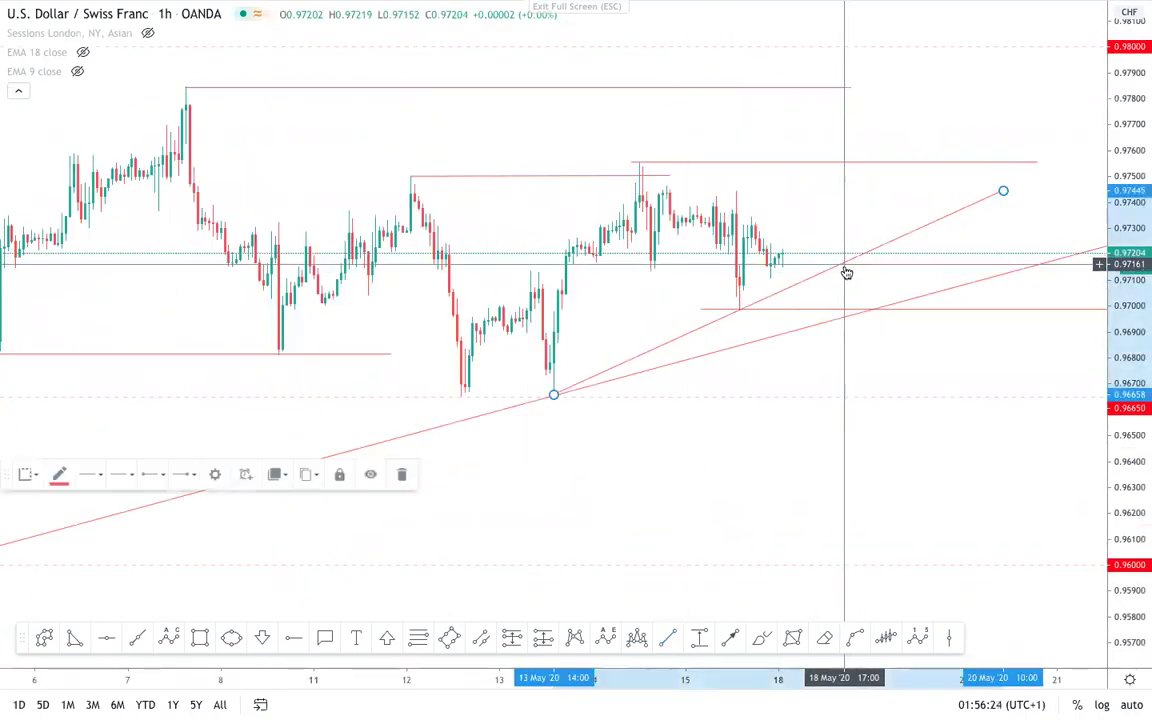
pyautogui.click(405, 475)
pyautogui.scroll(-5, 669, 481)
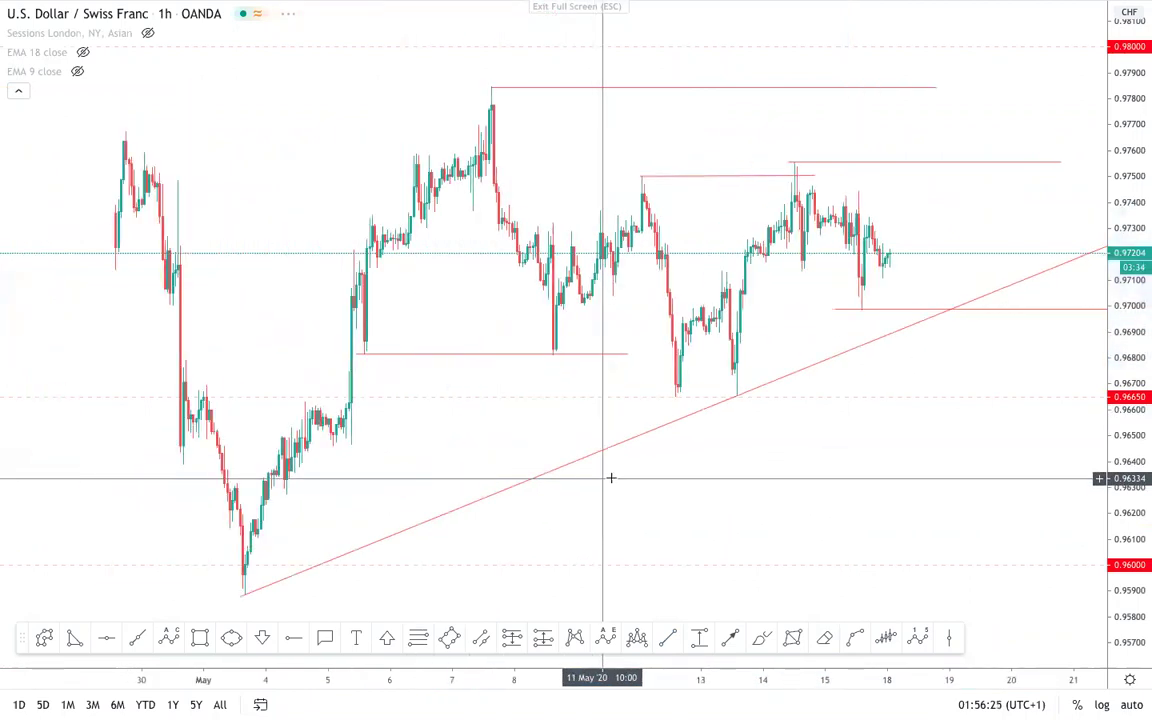
# - Re-angle the long ascending trend line so that it runs through the 12 May low and touches the 15 May low
pyautogui.moveTo(804, 438); pyautogui.dragTo(755, 423)
pyautogui.scroll(-3, 918, 422)
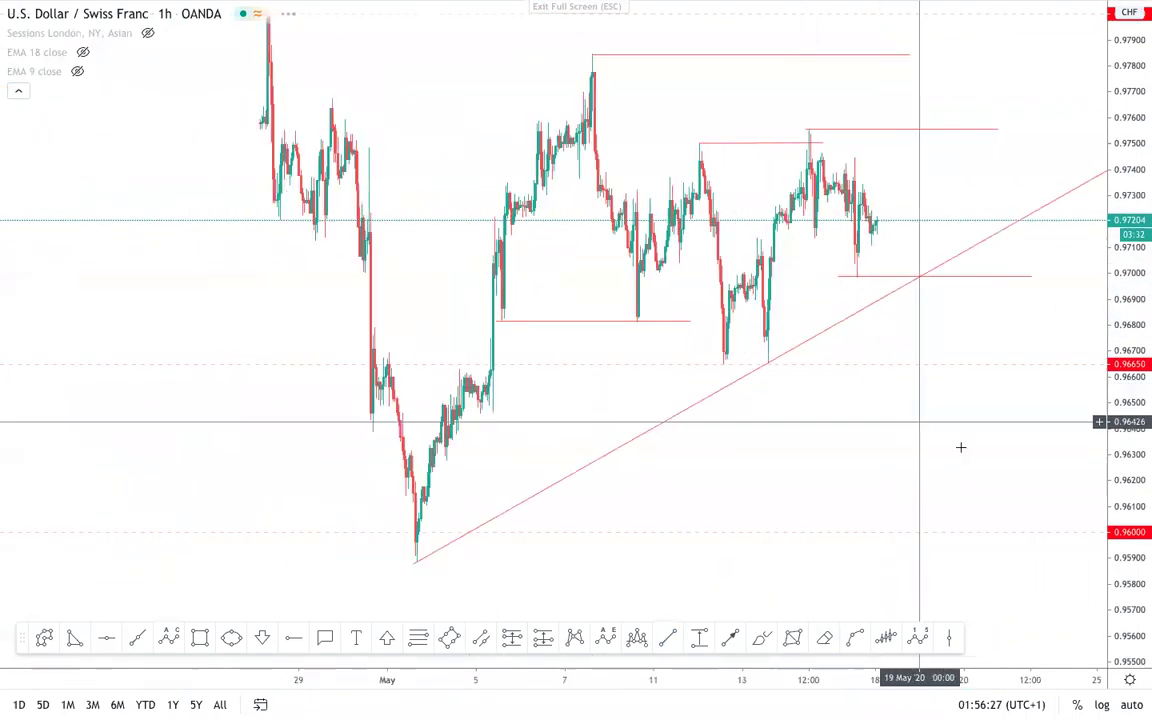
pyautogui.moveTo(962, 447); pyautogui.dragTo(805, 448)
pyautogui.moveTo(1055, 116); pyautogui.dragTo(1016, 78)
pyautogui.click(805, 450)
# - Examine the 1-hour USD/CHF swings since early May against the adjusted trend line and the short horizontal levels
pyautogui.scroll(5, 790, 445)
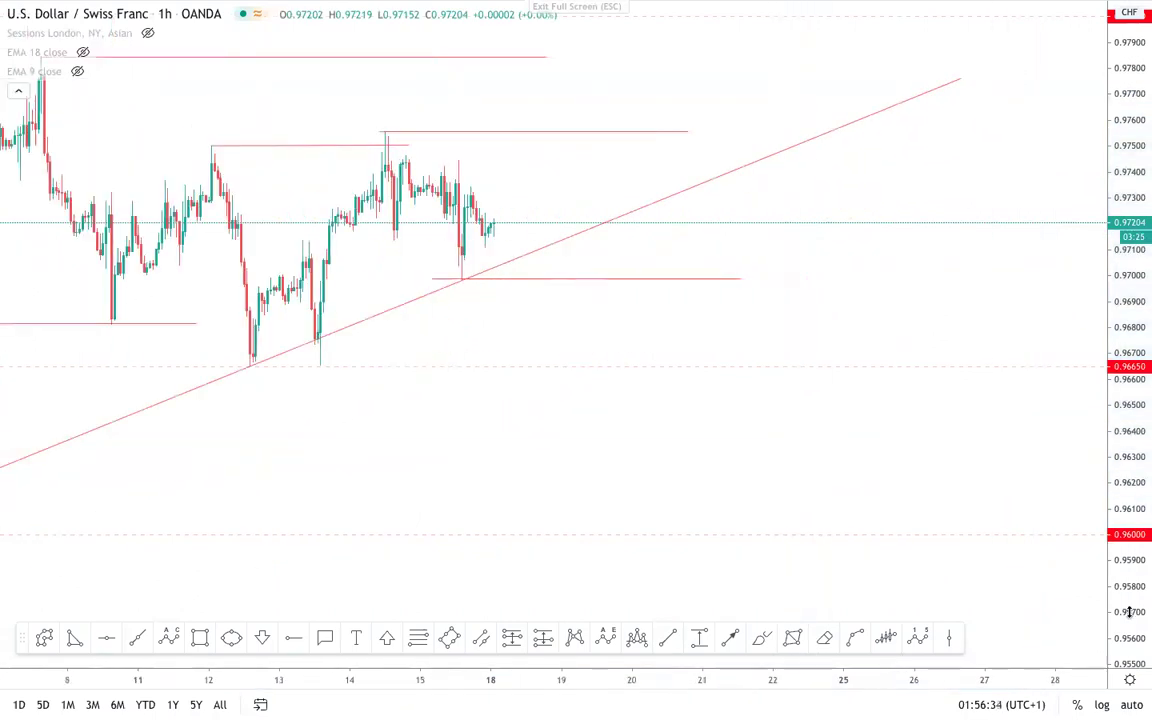
pyautogui.moveTo(1129, 612); pyautogui.dragTo(1136, 514)
pyautogui.scroll(3, 663, 391)
pyautogui.moveTo(331, 264); pyautogui.dragTo(613, 290)
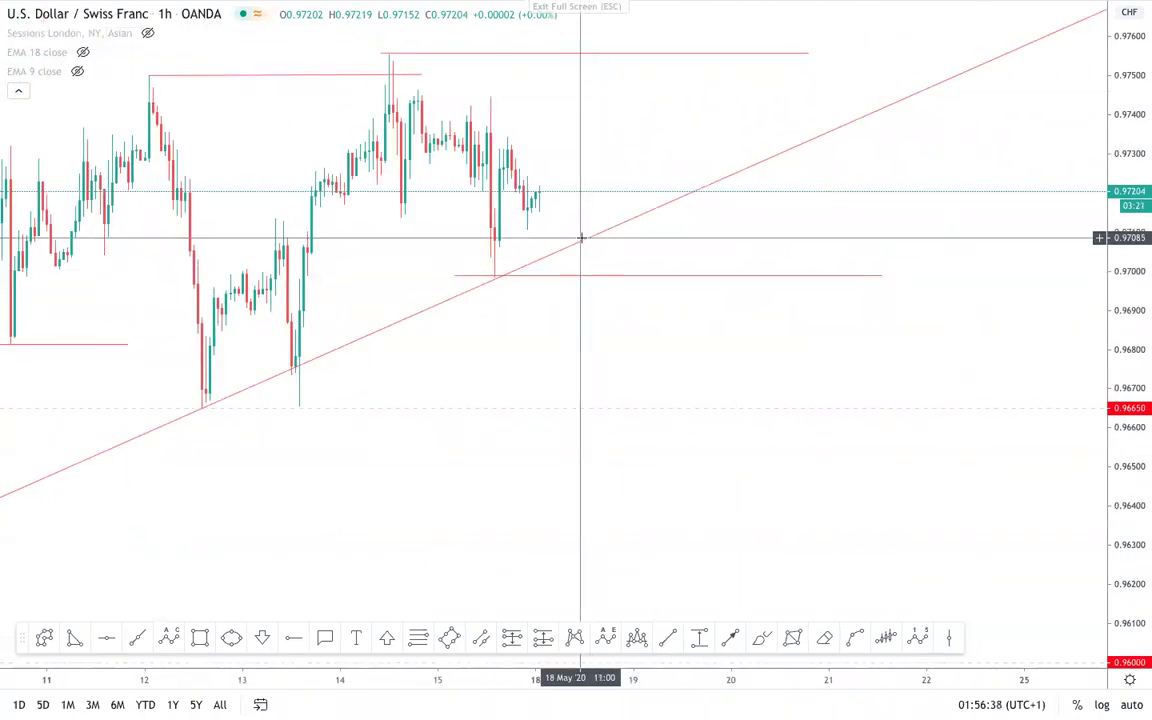
pyautogui.moveTo(691, 256); pyautogui.dragTo(722, 353)
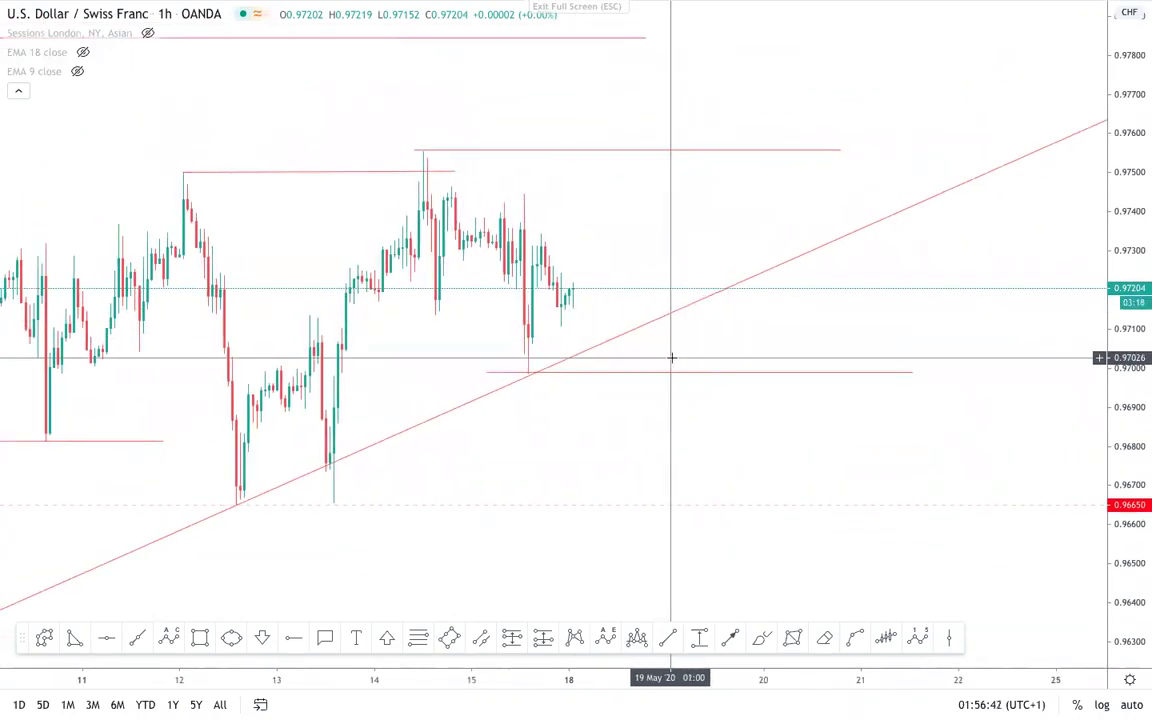
pyautogui.scroll(-2, 640, 350)
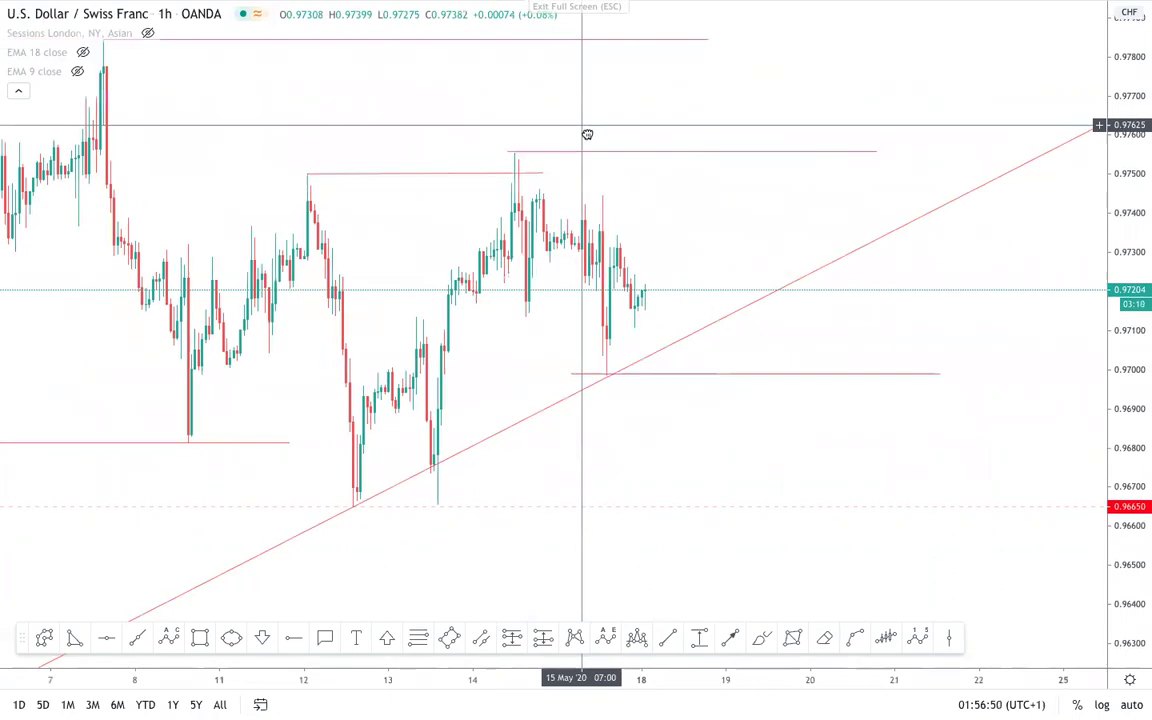
pyautogui.moveTo(587, 134); pyautogui.dragTo(609, 179)
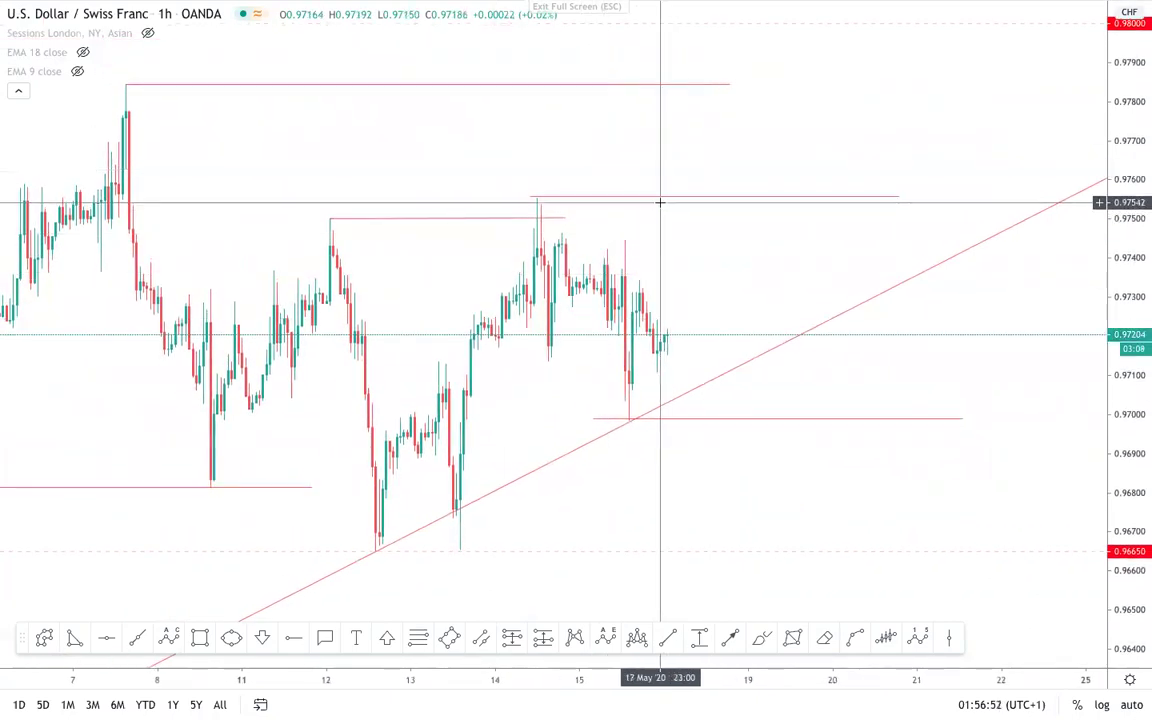
pyautogui.scroll(-3, 560, 267)
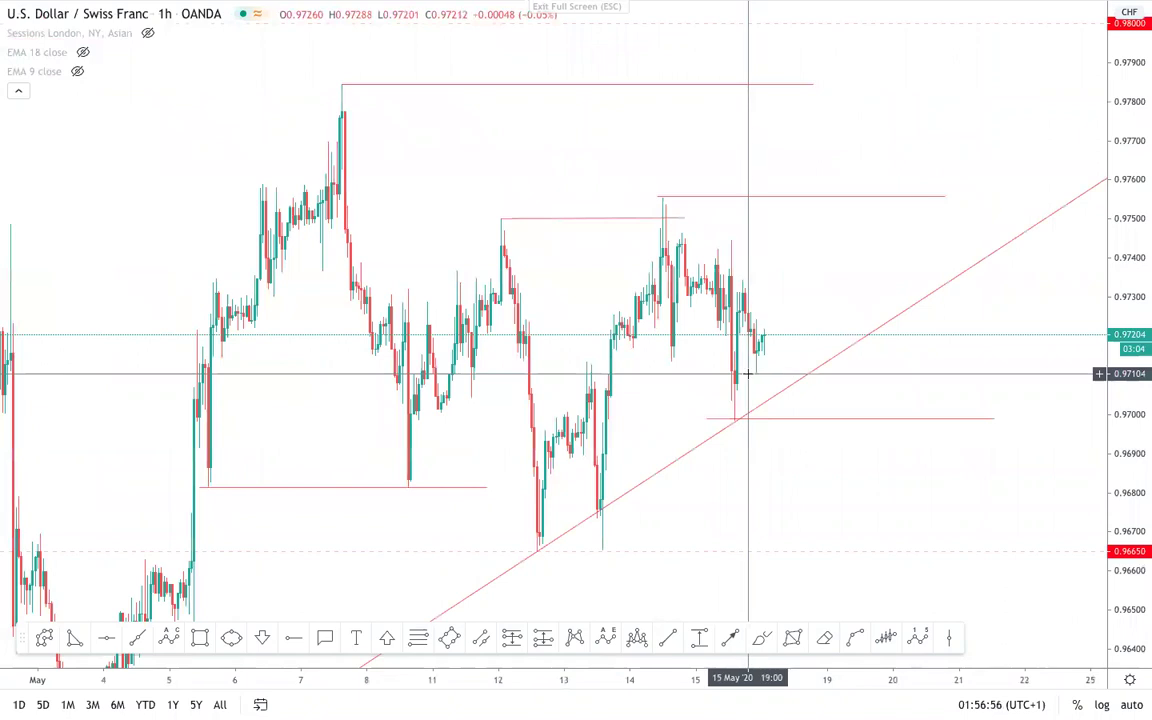
pyautogui.scroll(2, 840, 396)
pyautogui.moveTo(1123, 363); pyautogui.dragTo(1113, 471)
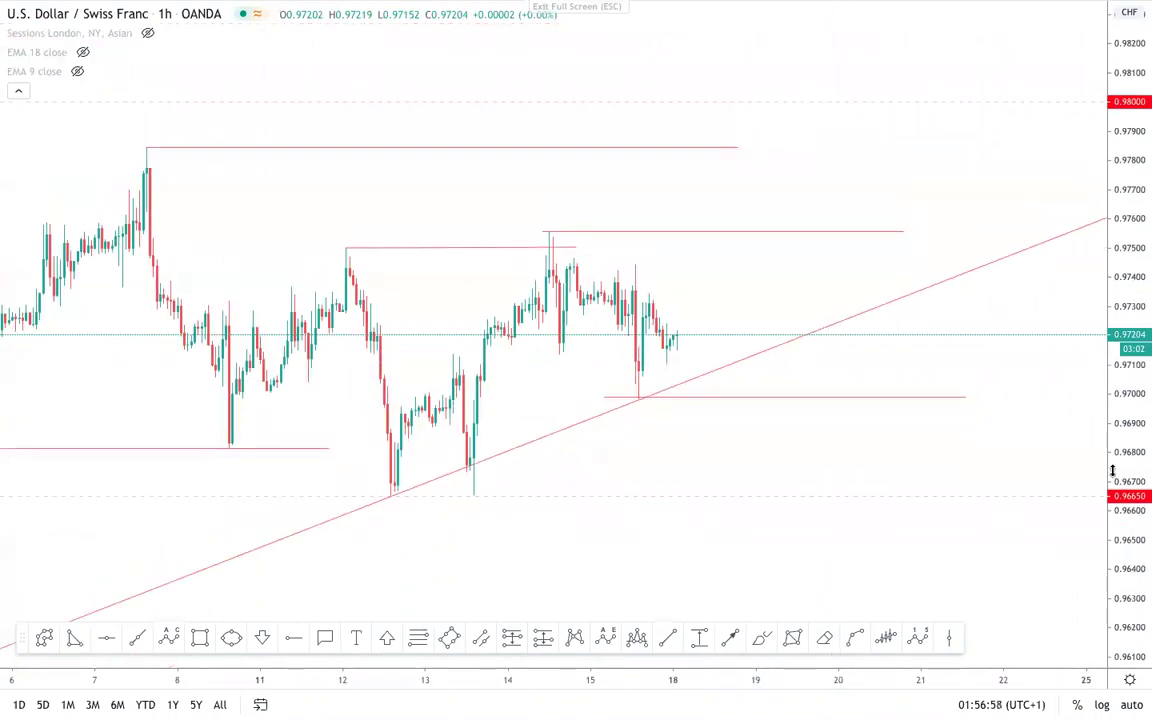
pyautogui.scroll(-2, 755, 385)
pyautogui.scroll(1, 770, 403)
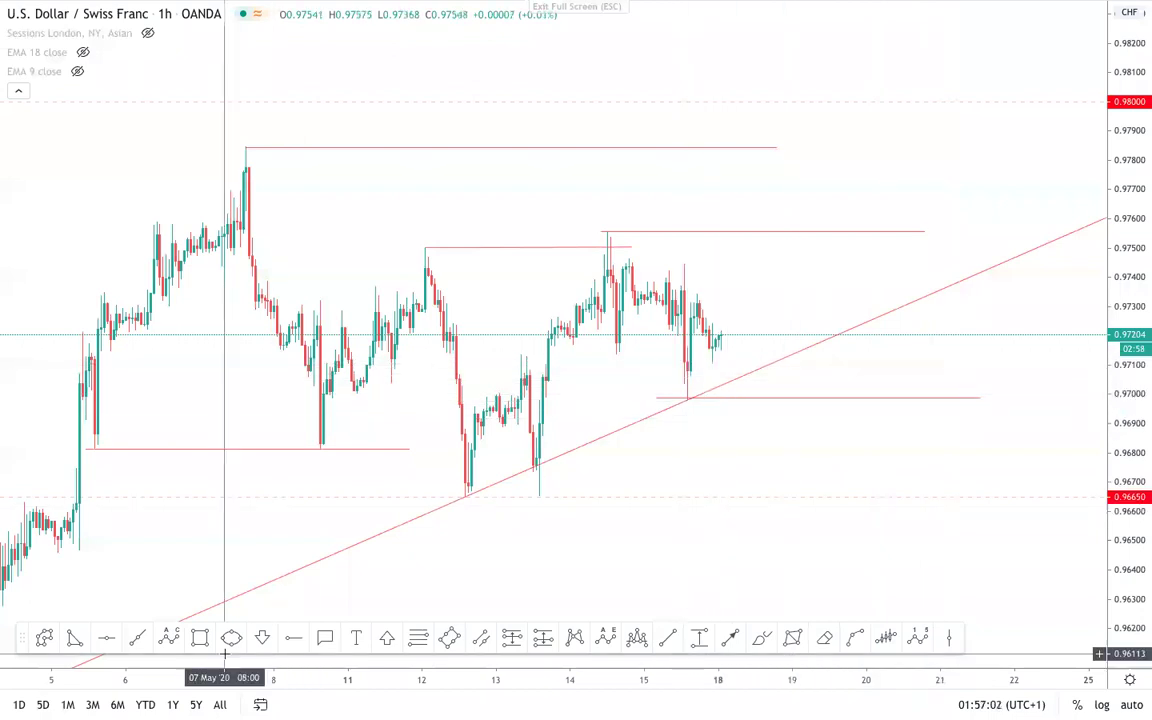
# - Draw a rectangle zone from 0.97146 to 0.97001 between 15 and 19 May, then delete it
pyautogui.click(261, 636)
pyautogui.moveTo(685, 352); pyautogui.dragTo(798, 399)
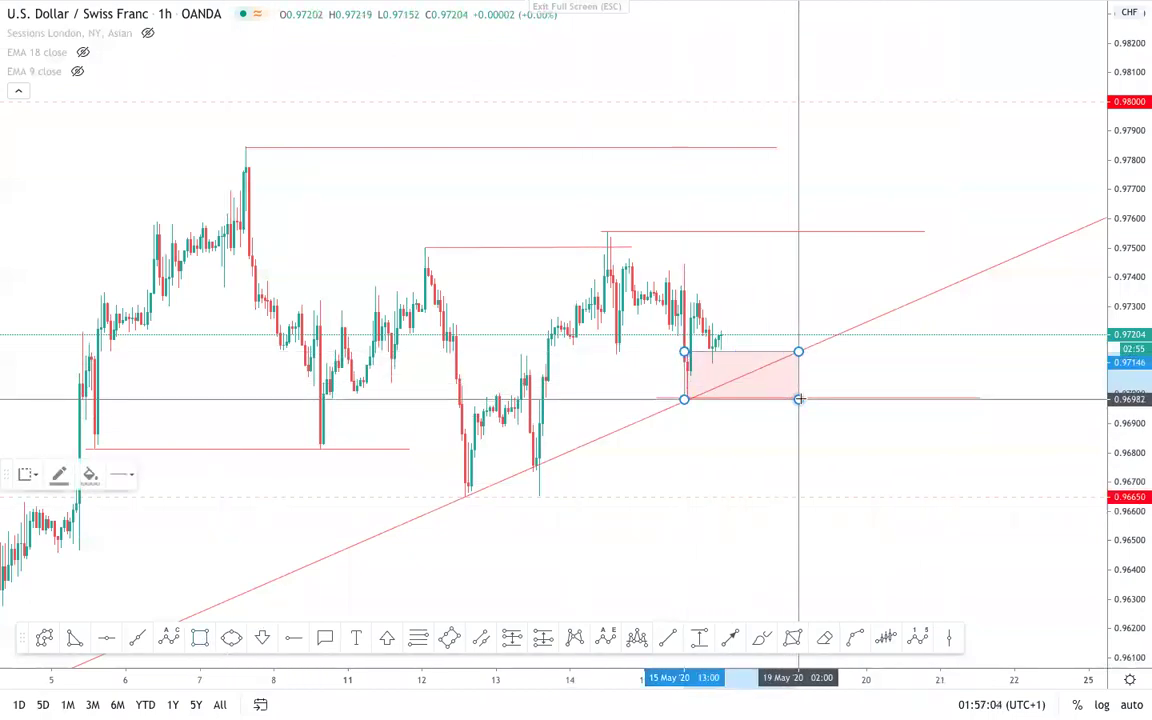
pyautogui.click(798, 394)
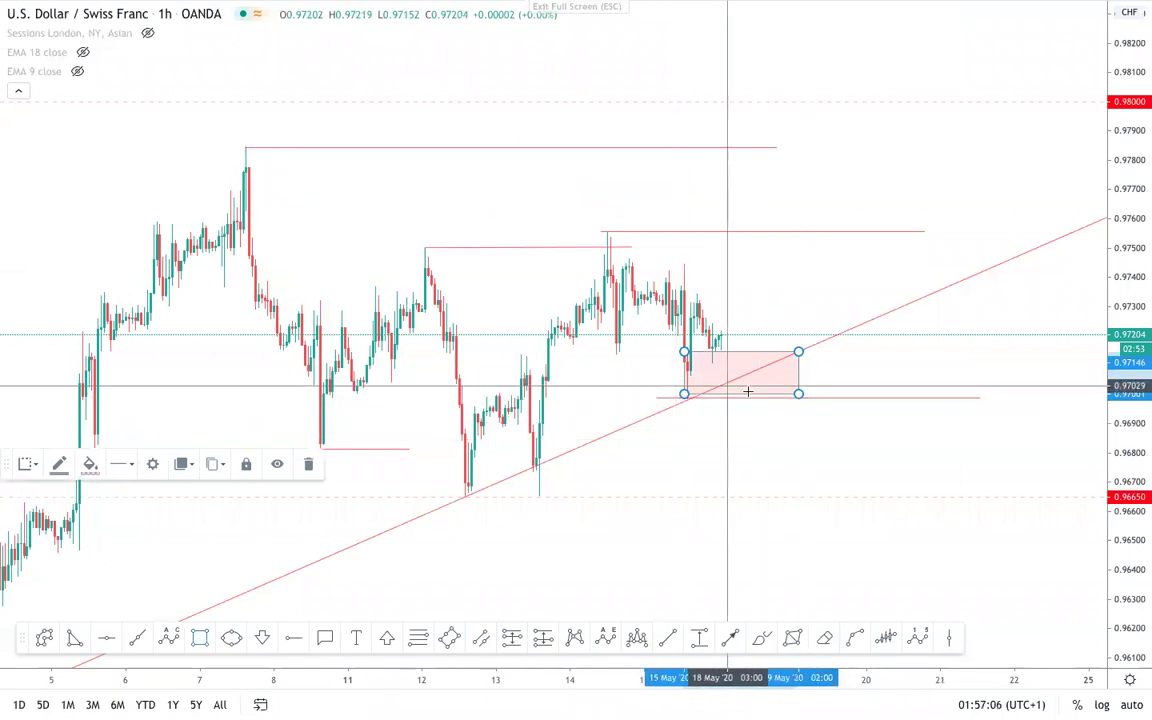
pyautogui.click(309, 464)
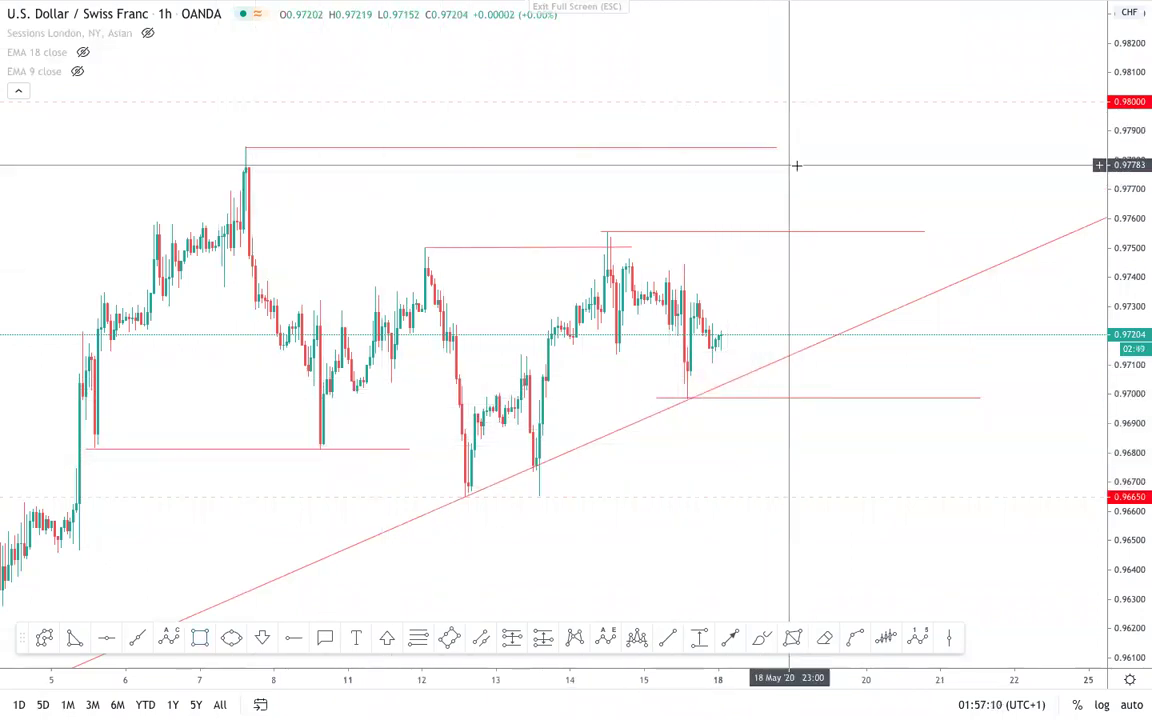
# - Draw a Fibonacci retracement from the 13 May low at 0.96650 to the swing high at 0.97553
pyautogui.click(745, 233)
pyautogui.scroll(-3, 663, 231)
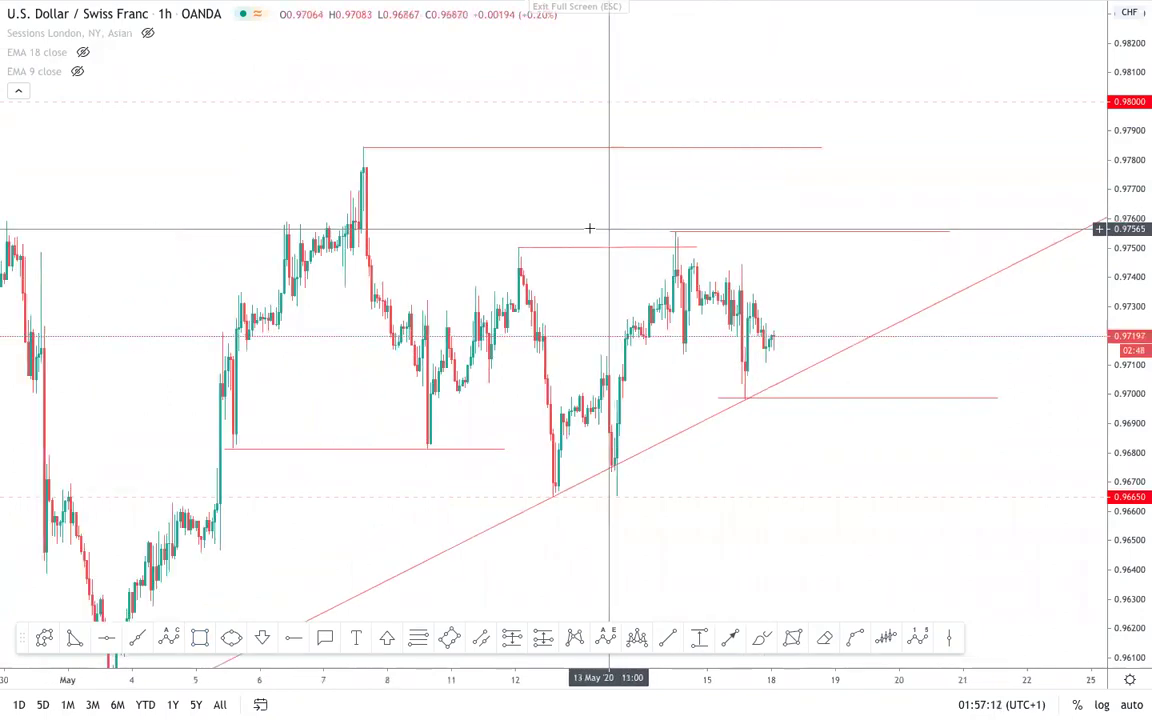
pyautogui.click(628, 248)
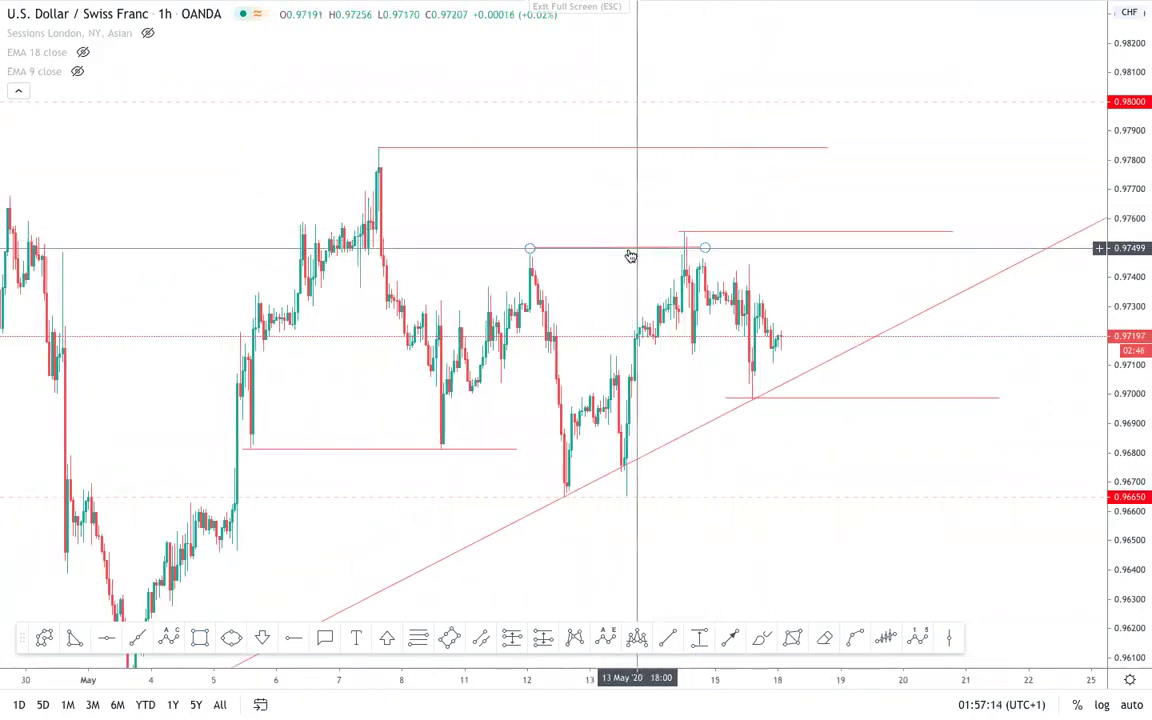
pyautogui.click(743, 414)
pyautogui.moveTo(1147, 537); pyautogui.dragTo(1040, 516)
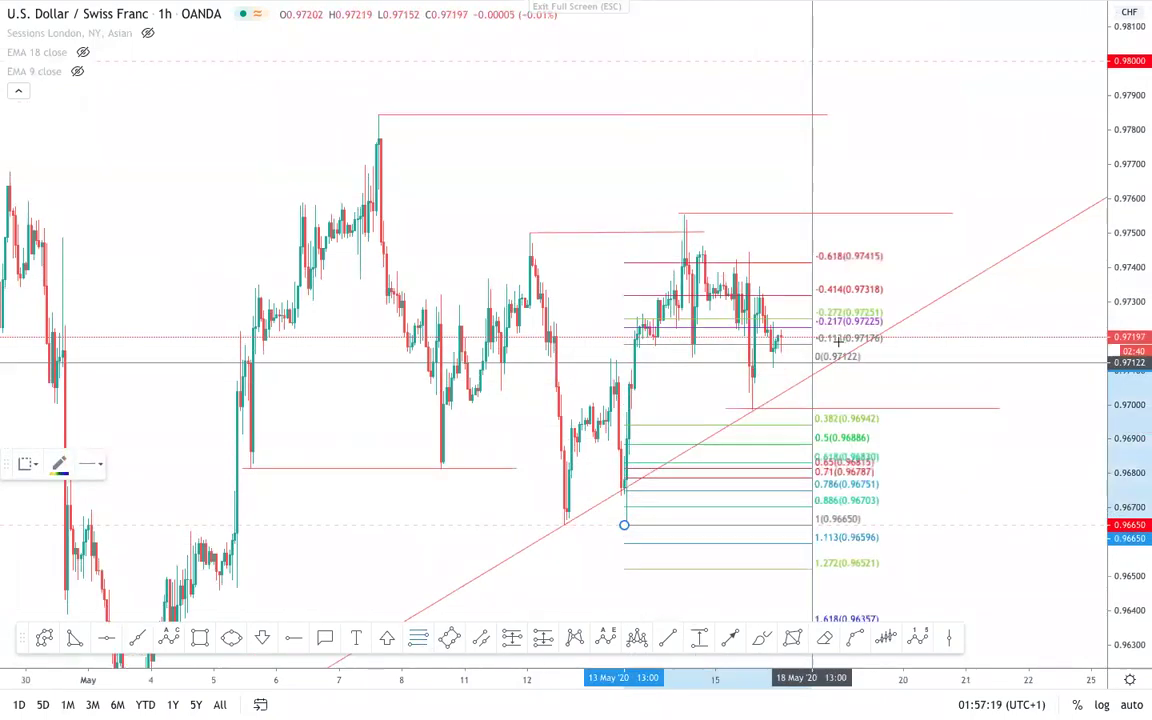
pyautogui.moveTo(899, 216); pyautogui.dragTo(898, 213)
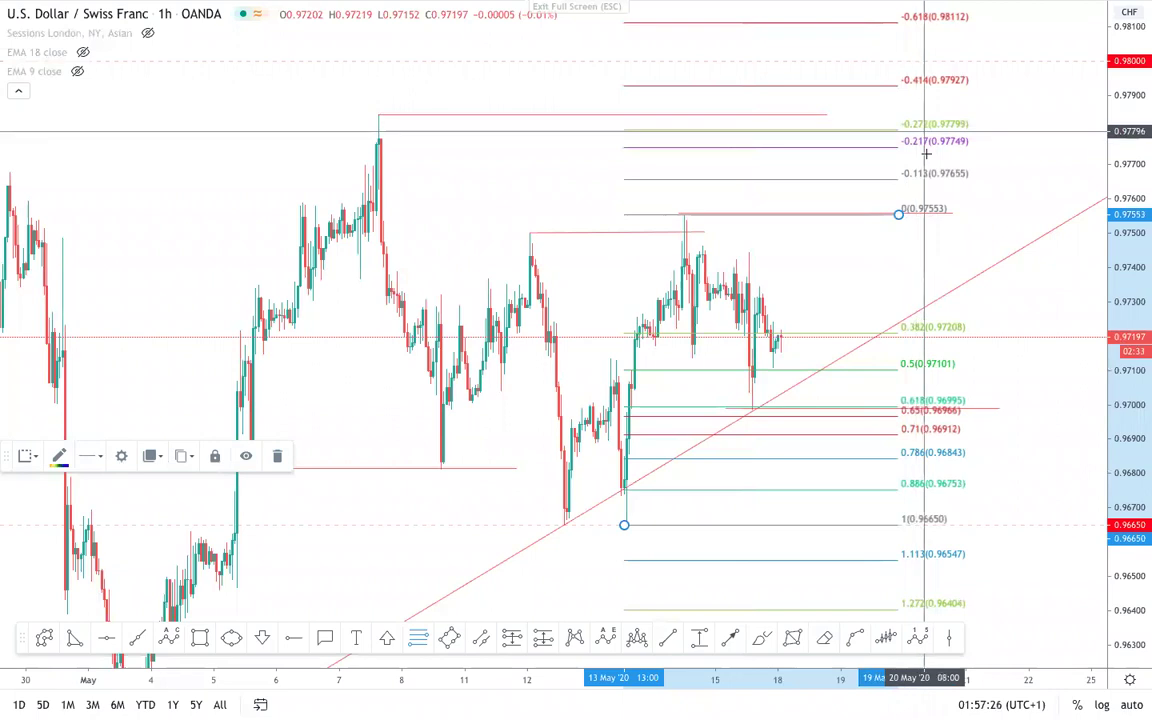
# - Mark the area between the -0.217 and -0.272 Fibonacci extensions with a rectangle reaching back to 6 May, then delete the rectangle
pyautogui.click(202, 643)
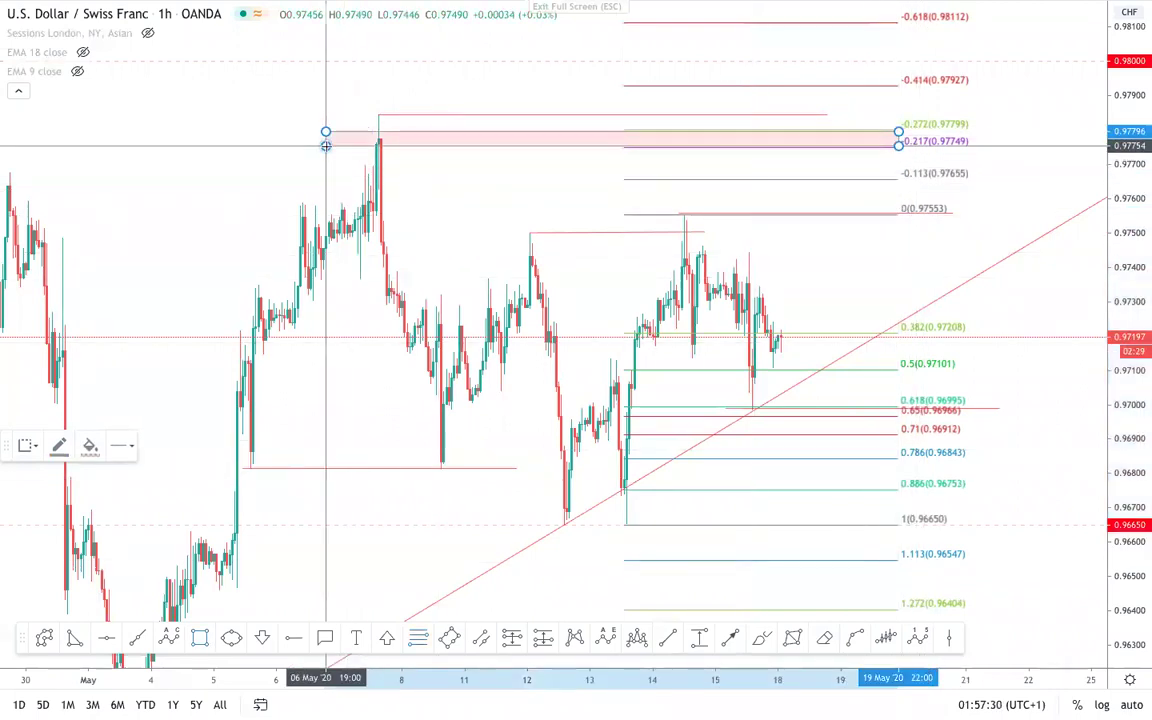
pyautogui.click(326, 147)
pyautogui.scroll(-3, 502, 236)
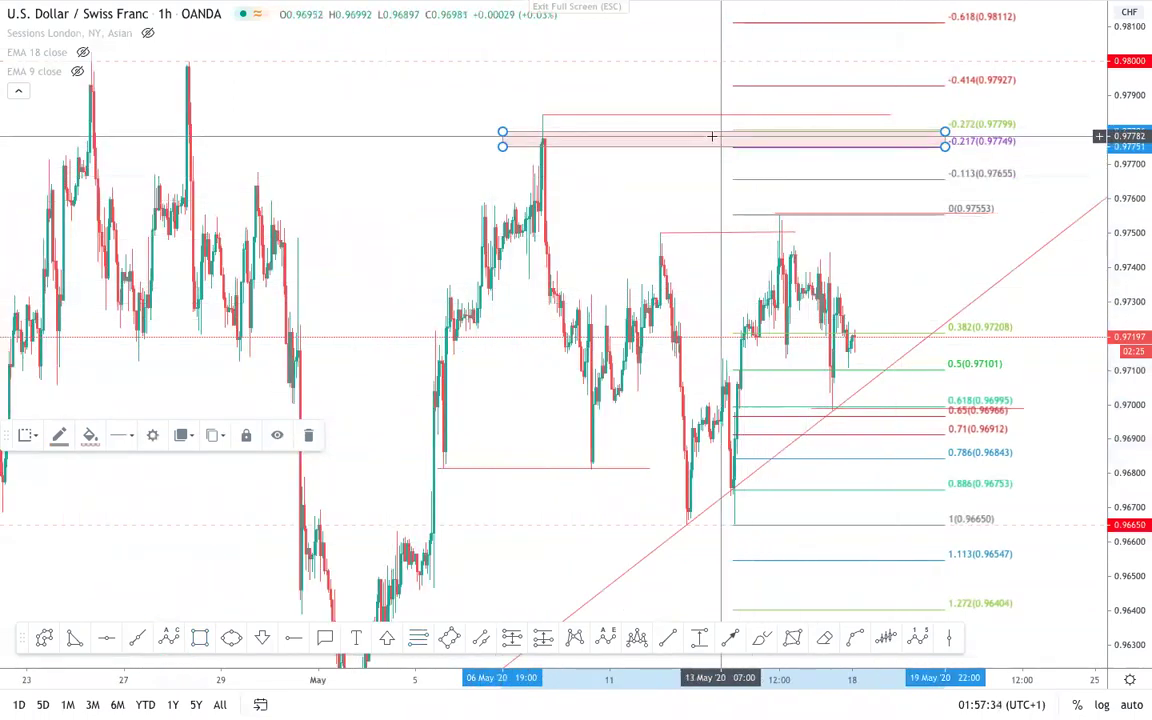
pyautogui.click(307, 441)
# - Check the Fibonacci extension levels against the earlier swing highs and delete the Fibonacci retracement
pyautogui.scroll(2, 931, 222)
pyautogui.scroll(-3, 931, 222)
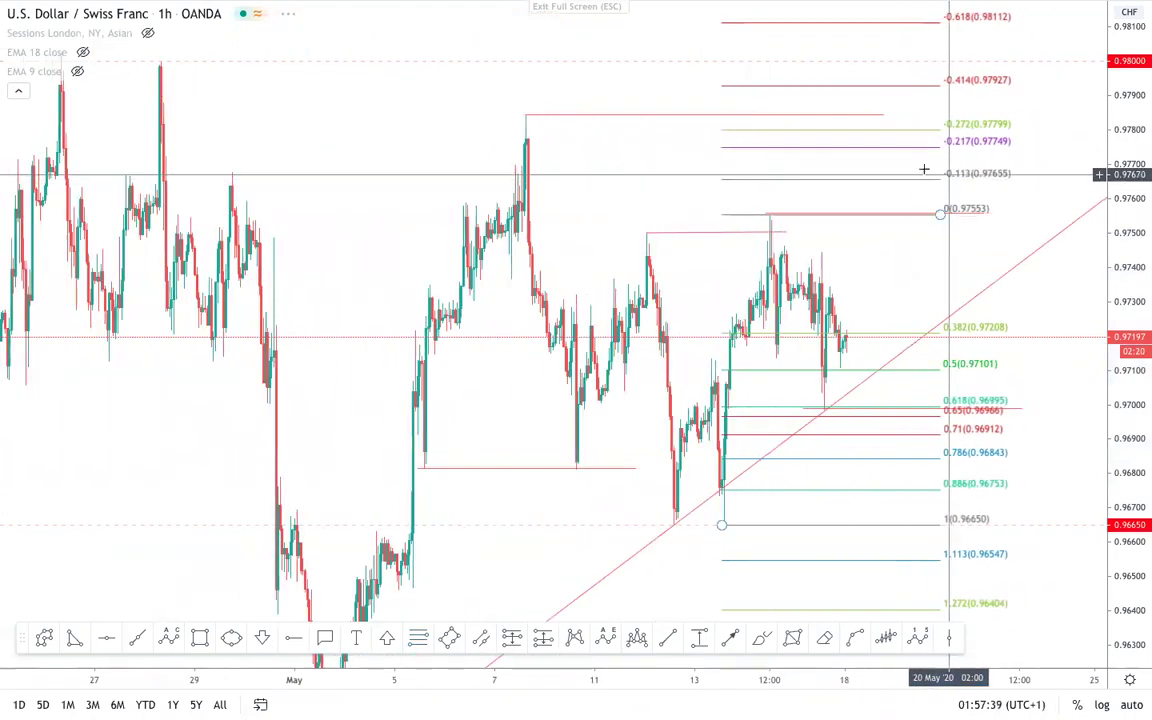
pyautogui.scroll(-1, 898, 174)
pyautogui.scroll(-1, 898, 174)
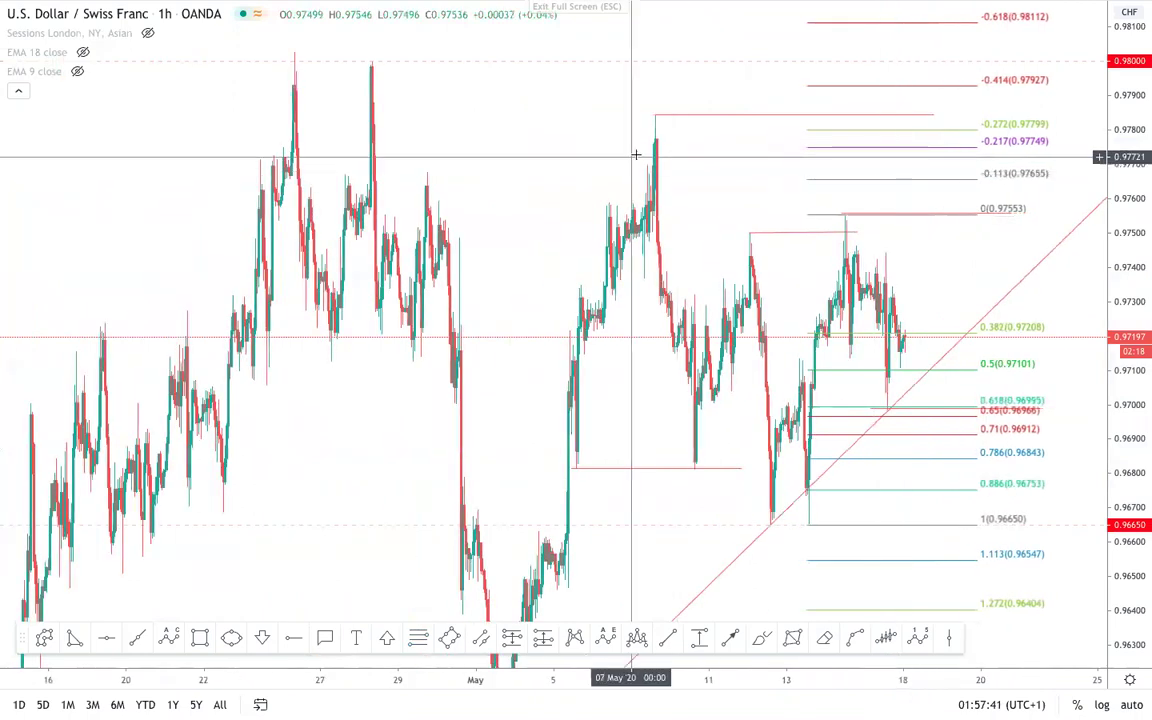
pyautogui.scroll(1, 878, 65)
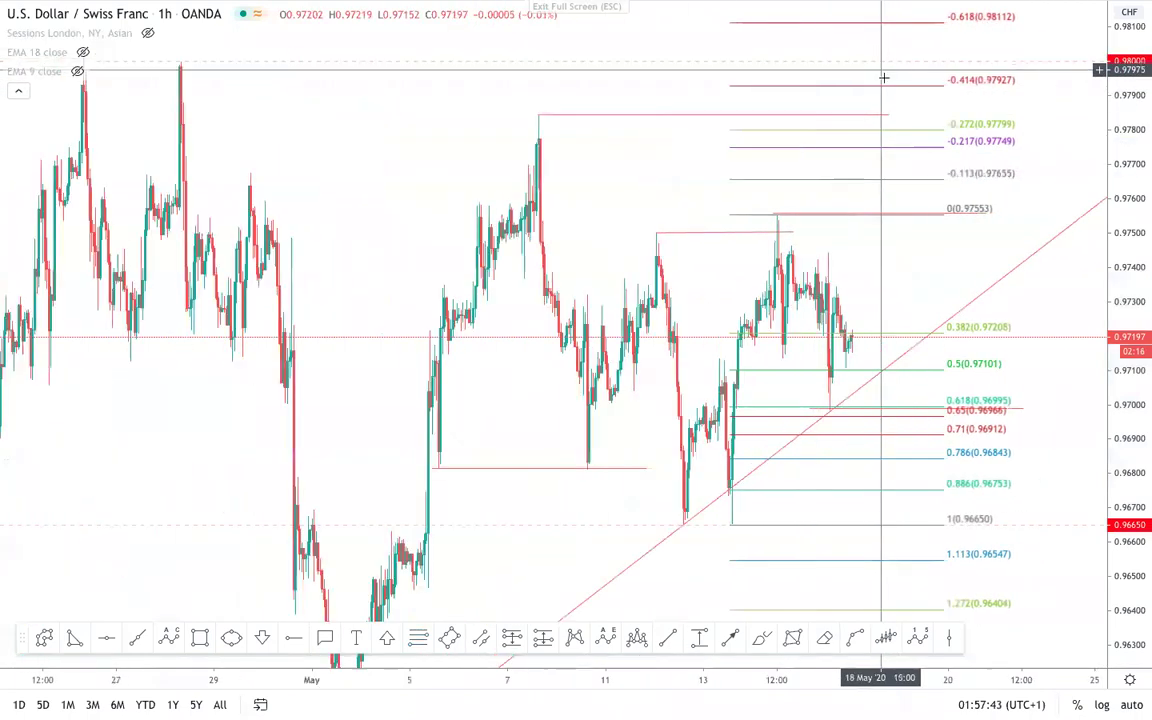
pyautogui.click(805, 126)
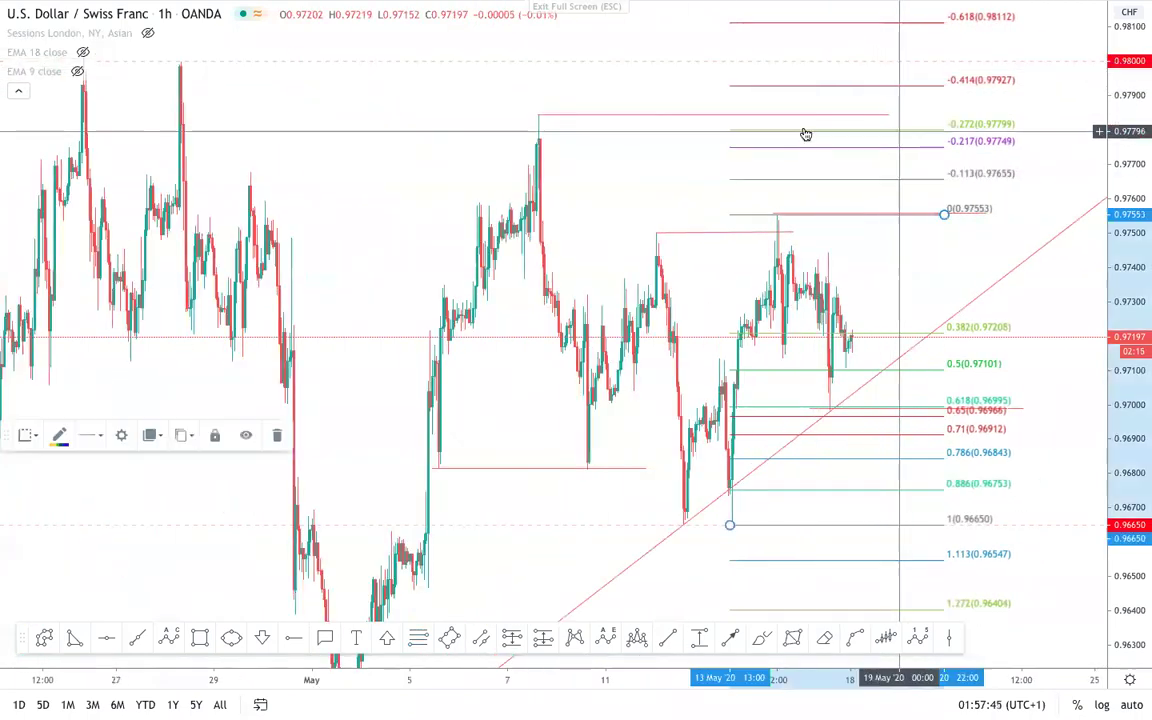
pyautogui.click(279, 437)
# - Examine the 1-hour USD/CHF structure from mid-April to 18 May around the trend line and the marked highs and lows
pyautogui.scroll(2, 998, 467)
pyautogui.moveTo(1136, 494); pyautogui.dragTo(1139, 458)
pyautogui.moveTo(1019, 491); pyautogui.dragTo(1046, 401)
pyautogui.scroll(-2, 978, 338)
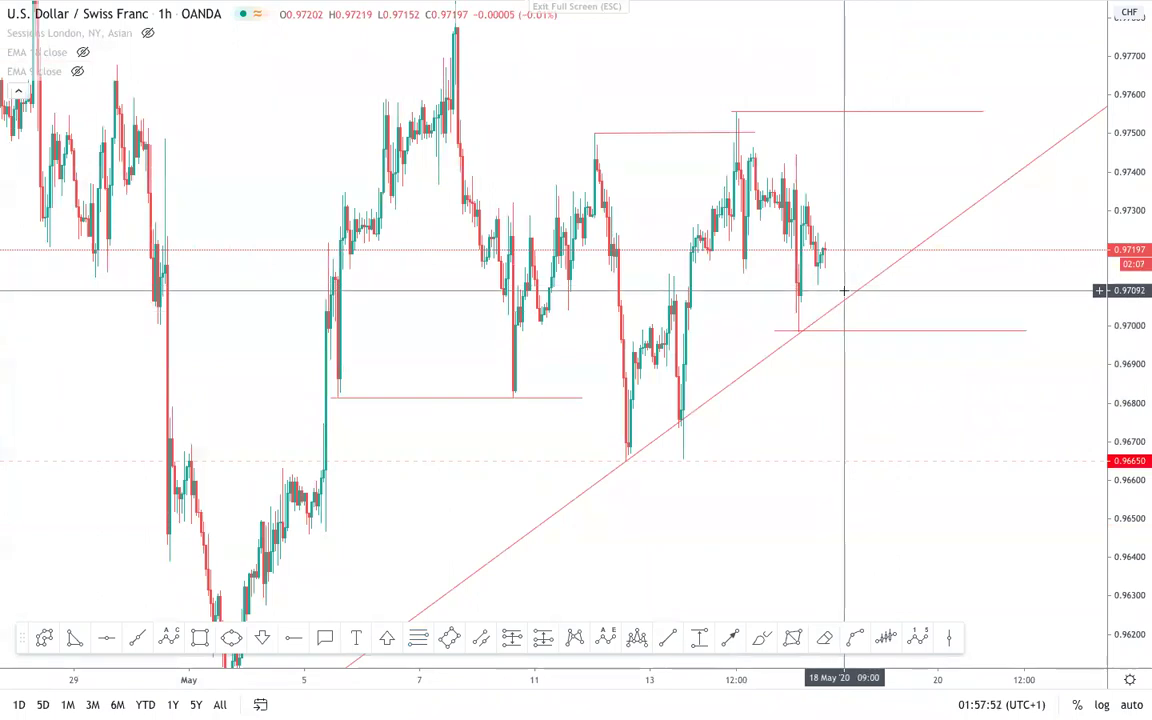
pyautogui.moveTo(829, 65); pyautogui.dragTo(793, 62)
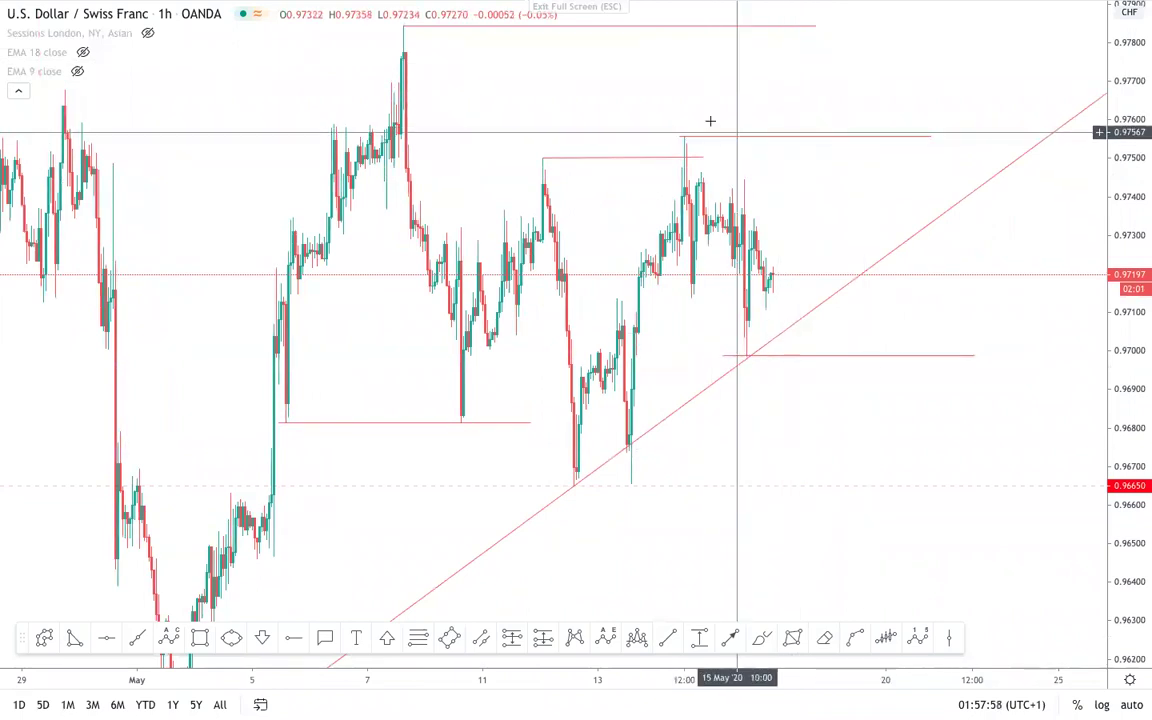
pyautogui.moveTo(1141, 209); pyautogui.dragTo(1118, 437)
pyautogui.scroll(-3, 956, 429)
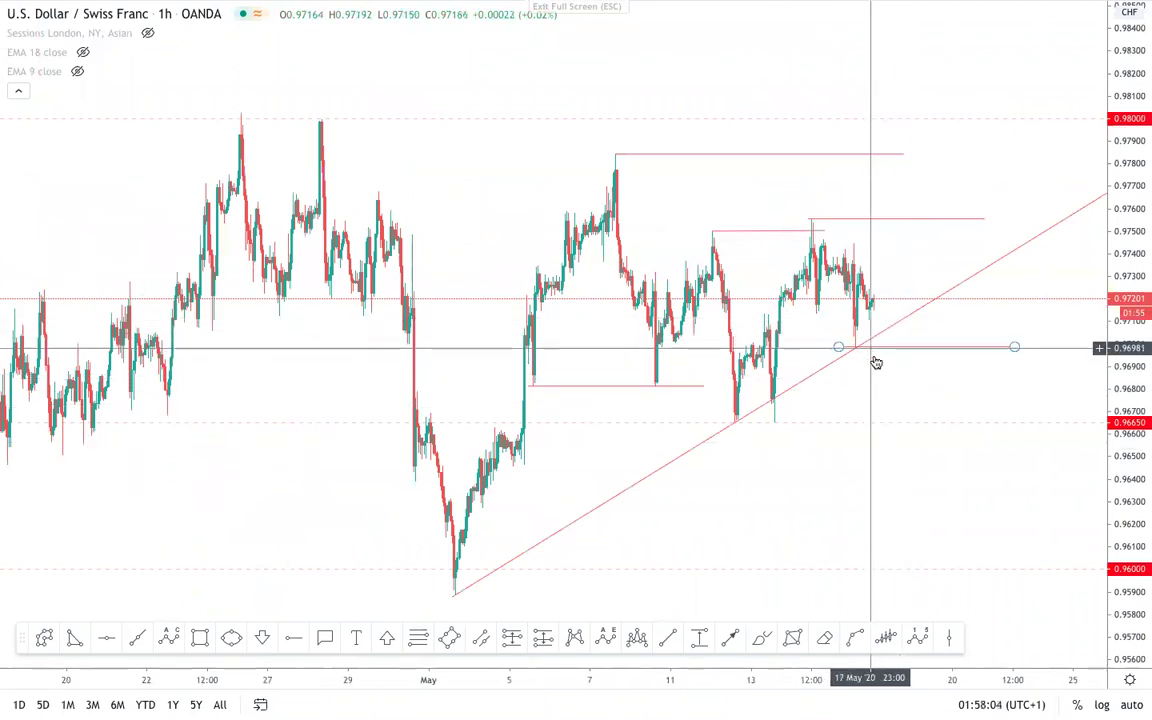
pyautogui.scroll(-3, 874, 509)
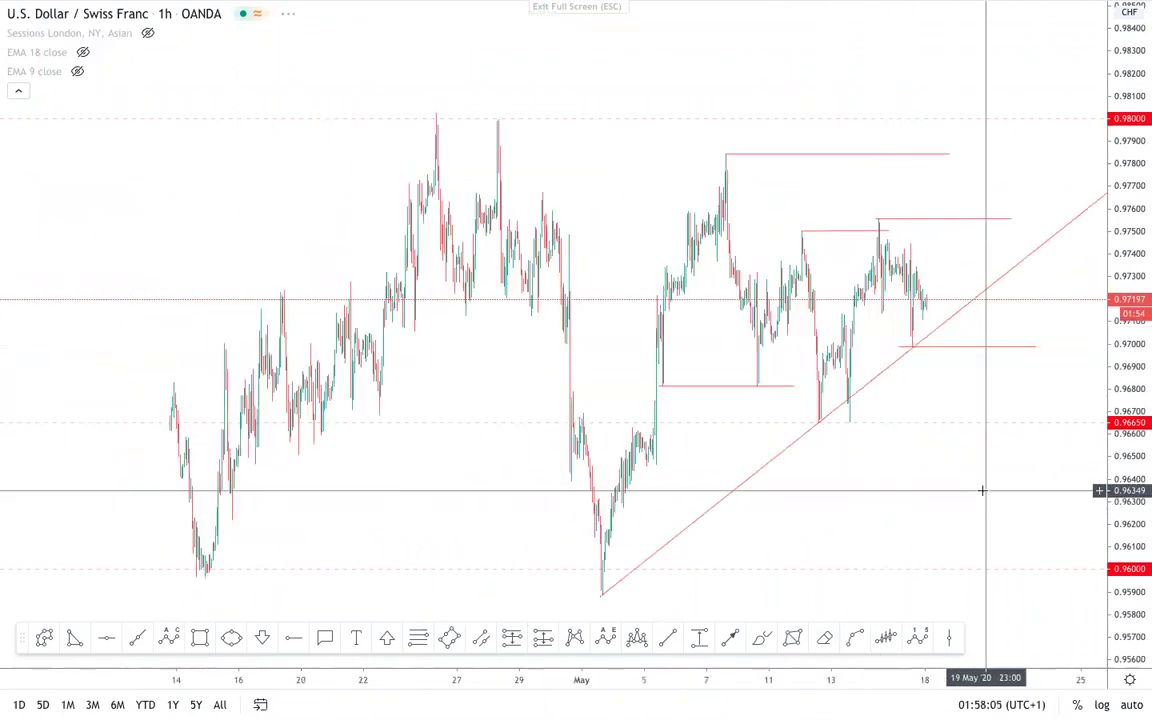
# - Draw a trend line from the 30 March low at 0.95037 up to 0.97910 beyond the current candles, then delete it
pyautogui.moveTo(982, 490); pyautogui.dragTo(868, 450)
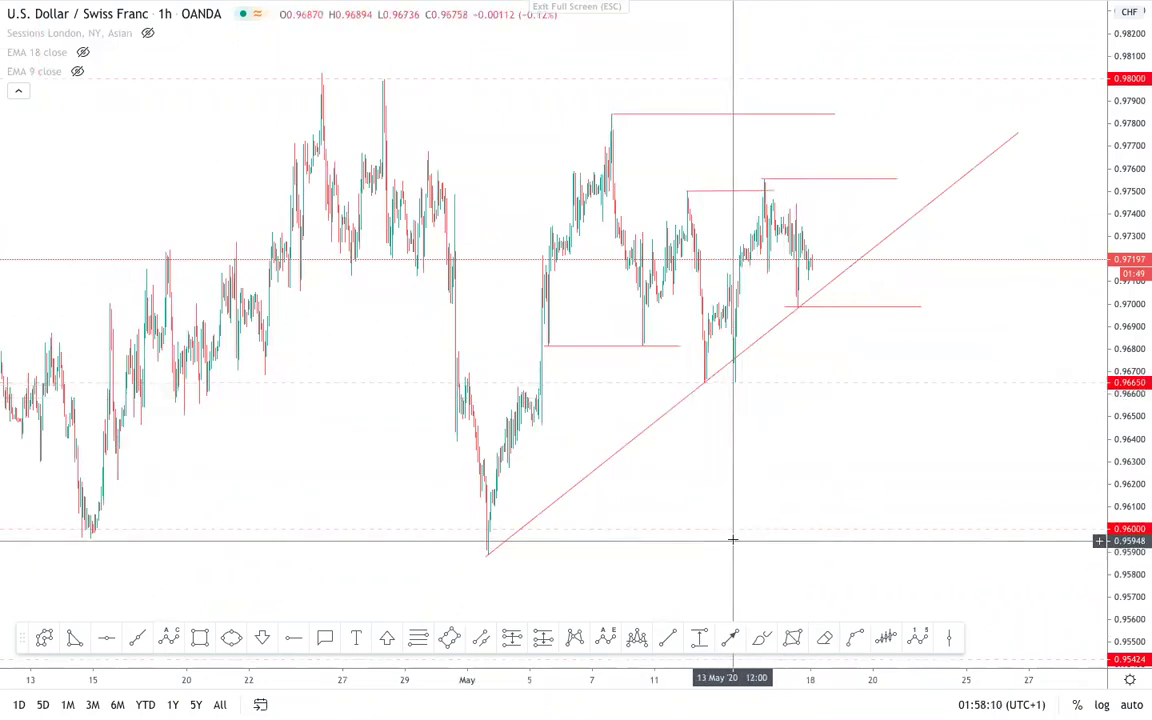
pyautogui.scroll(4, 864, 501)
pyautogui.moveTo(764, 478); pyautogui.dragTo(936, 462)
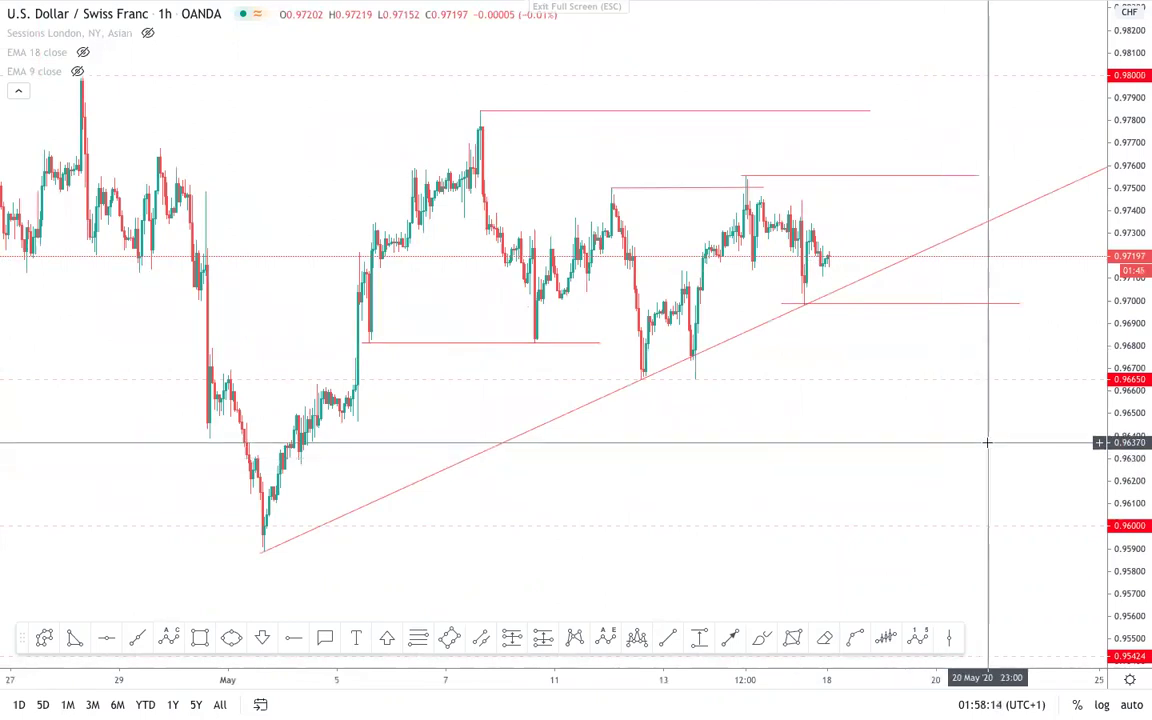
pyautogui.scroll(-5, 987, 442)
pyautogui.moveTo(1113, 470); pyautogui.dragTo(1113, 550)
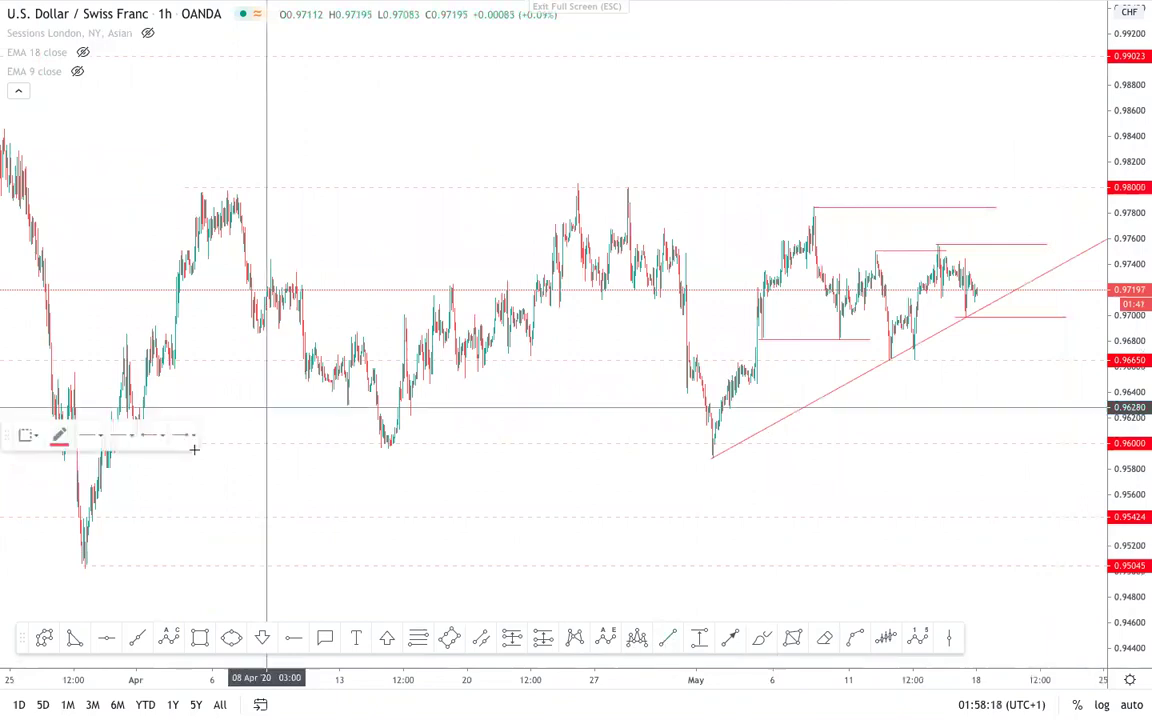
pyautogui.hotkey('alt', 't')
pyautogui.click(87, 566)
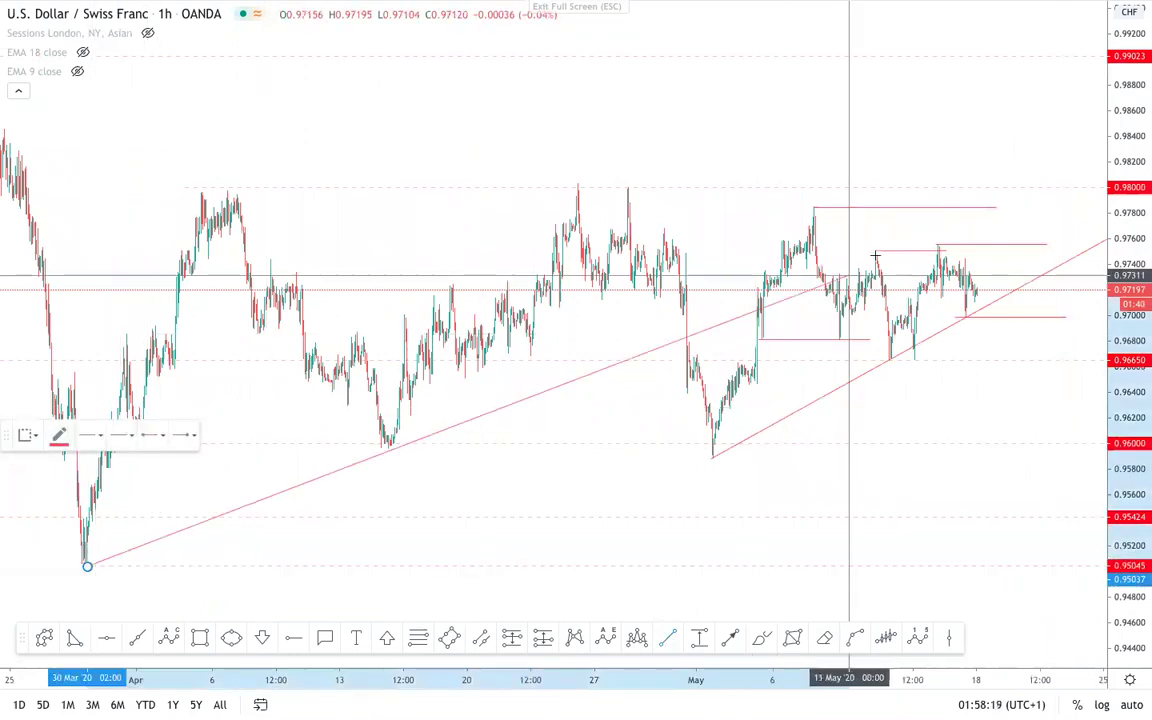
pyautogui.click(1024, 199)
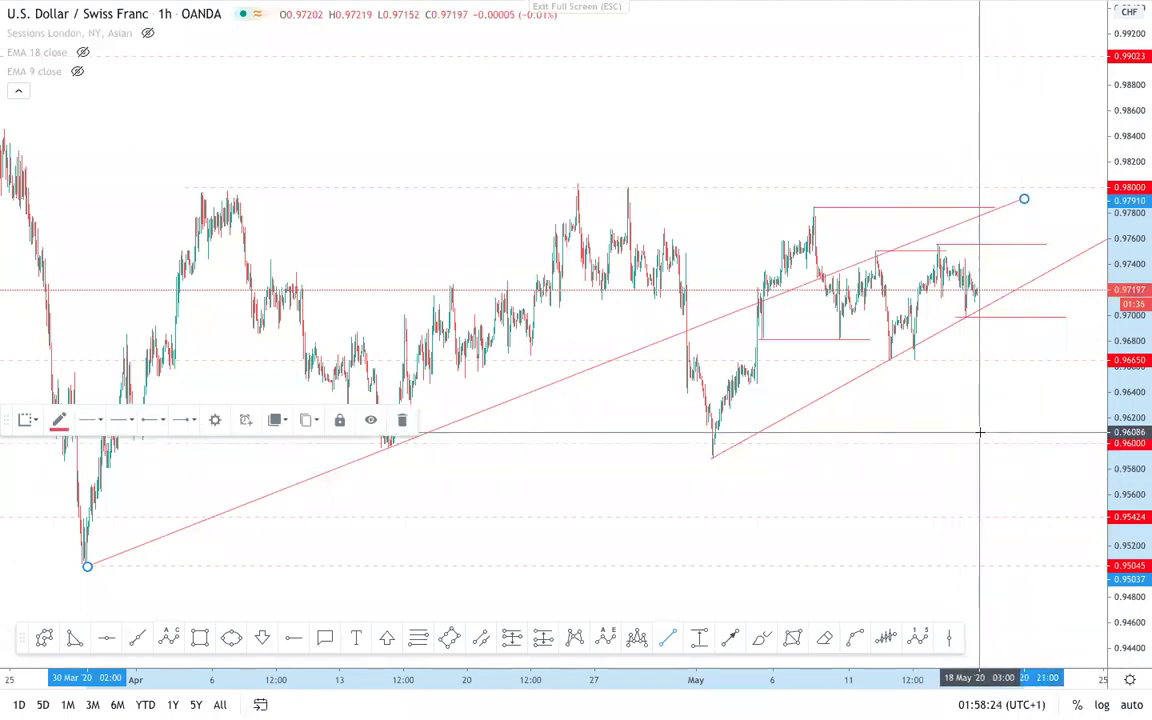
pyautogui.click(404, 421)
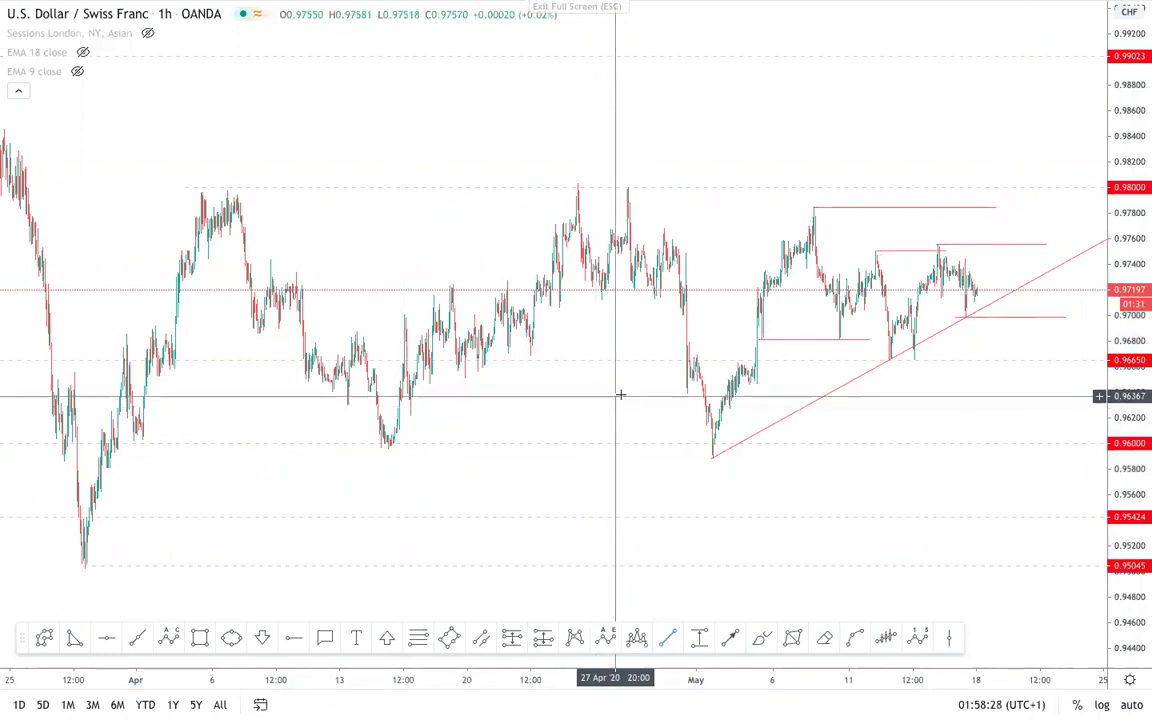
# - Switch the USD/CHF chart to the 15-minute timeframe and frame the latest candles around the rising trend line
pyautogui.scroll(5, 625, 396)
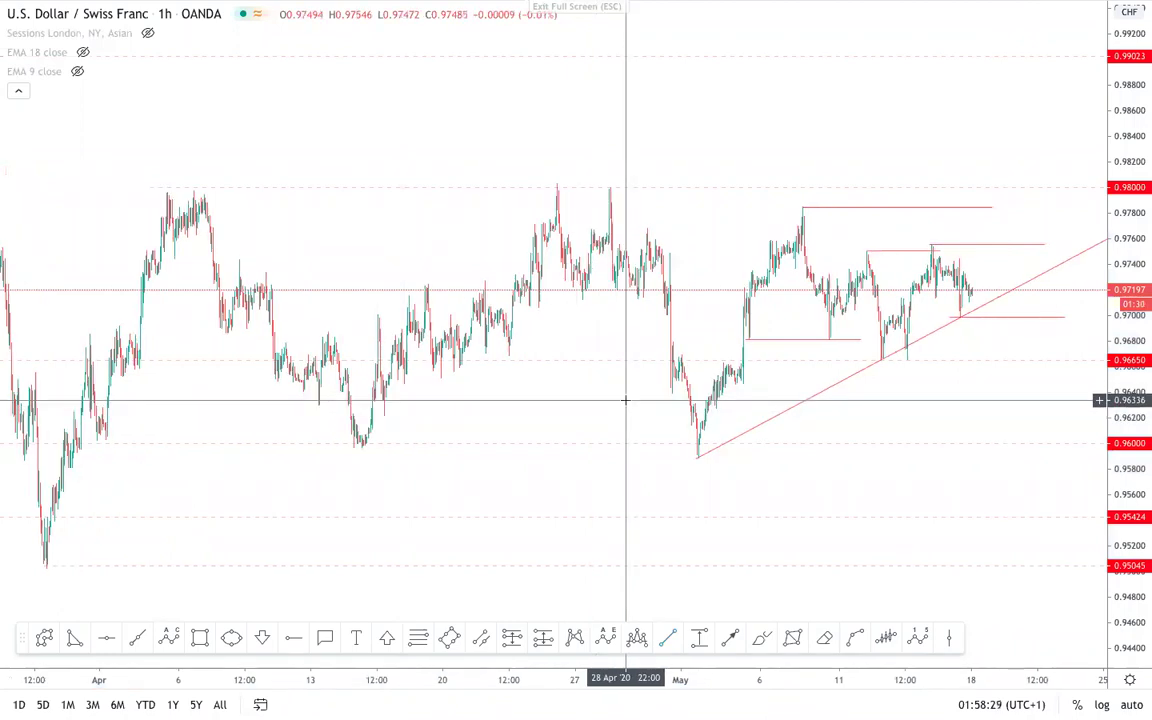
pyautogui.moveTo(1128, 426); pyautogui.dragTo(1100, 188)
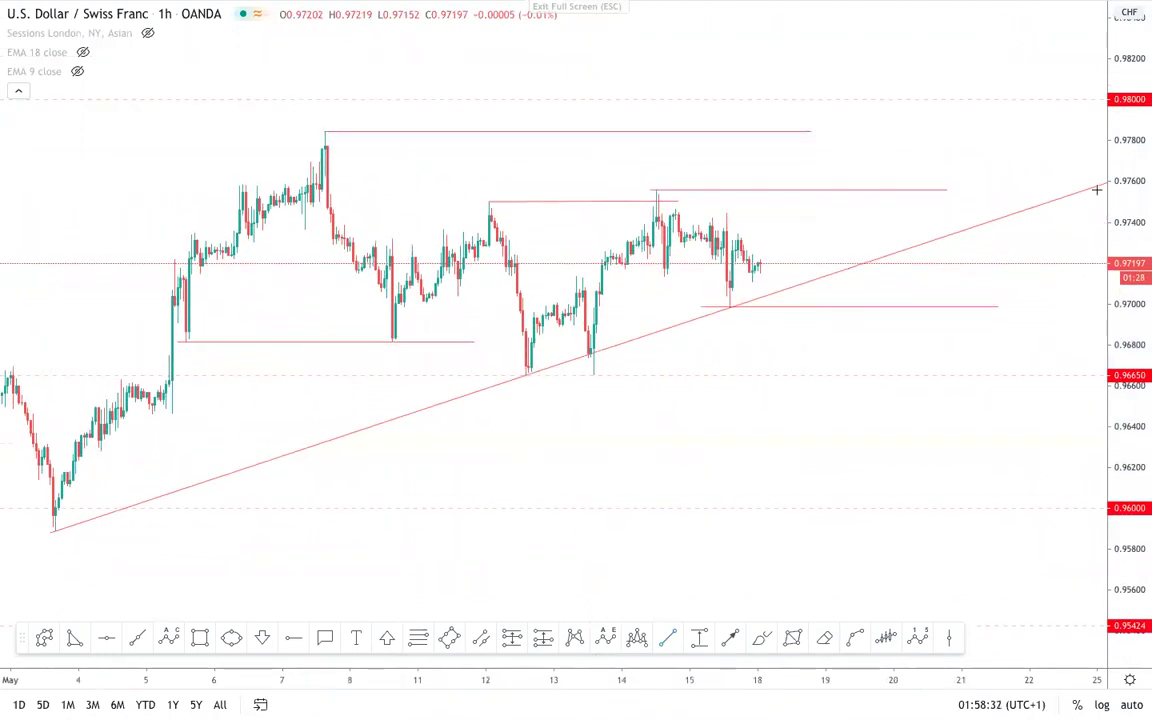
pyautogui.moveTo(1132, 432); pyautogui.dragTo(1134, 304)
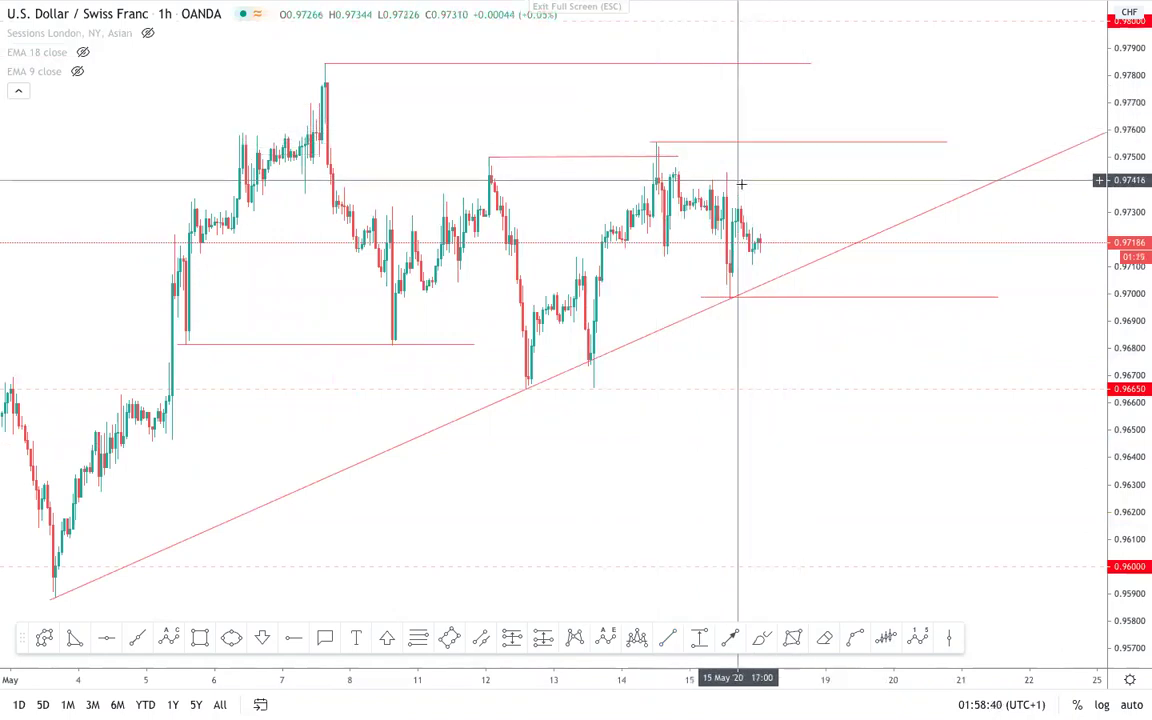
pyautogui.write('15')
pyautogui.press('Return')
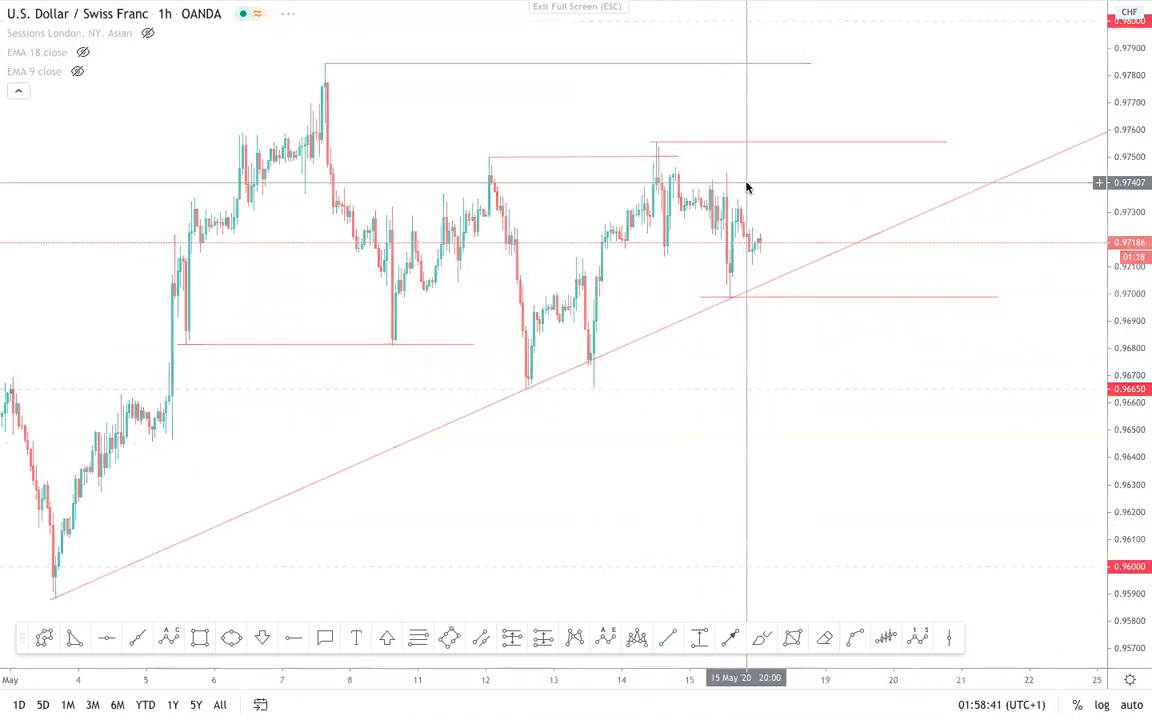
pyautogui.moveTo(1148, 362); pyautogui.dragTo(1108, 290)
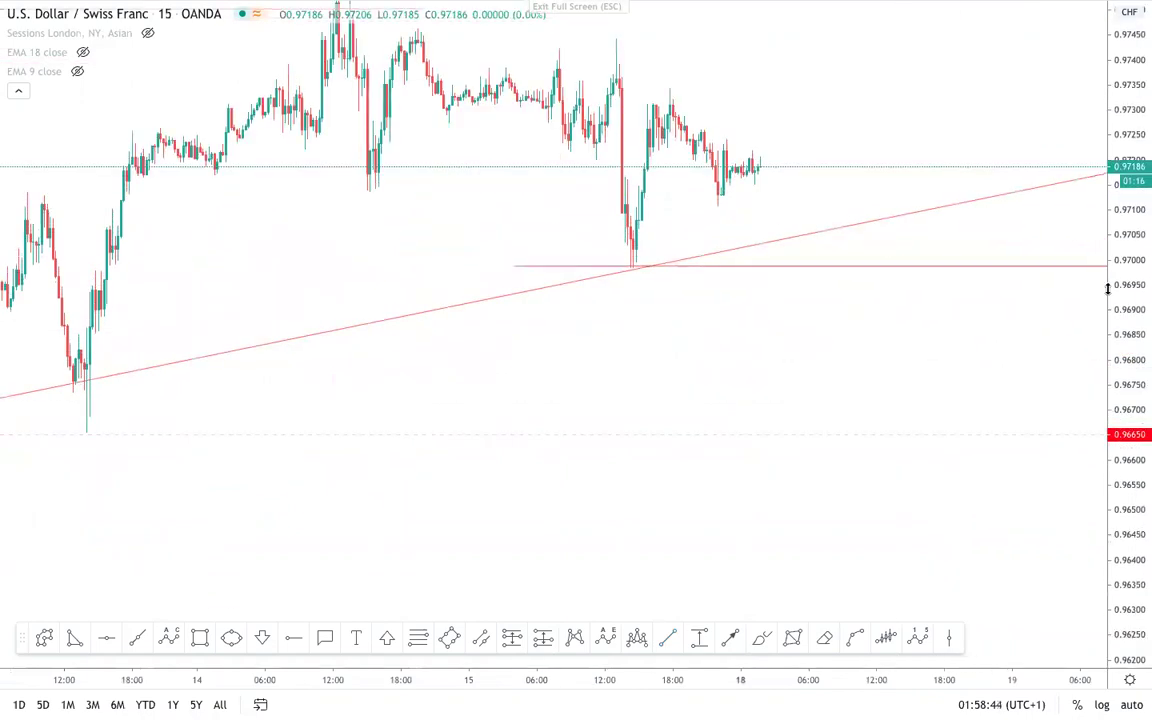
pyautogui.moveTo(827, 354)
pyautogui.mouseDown()
pyautogui.moveTo(818, 470)
pyautogui.moveTo(827, 371)
pyautogui.mouseUp()
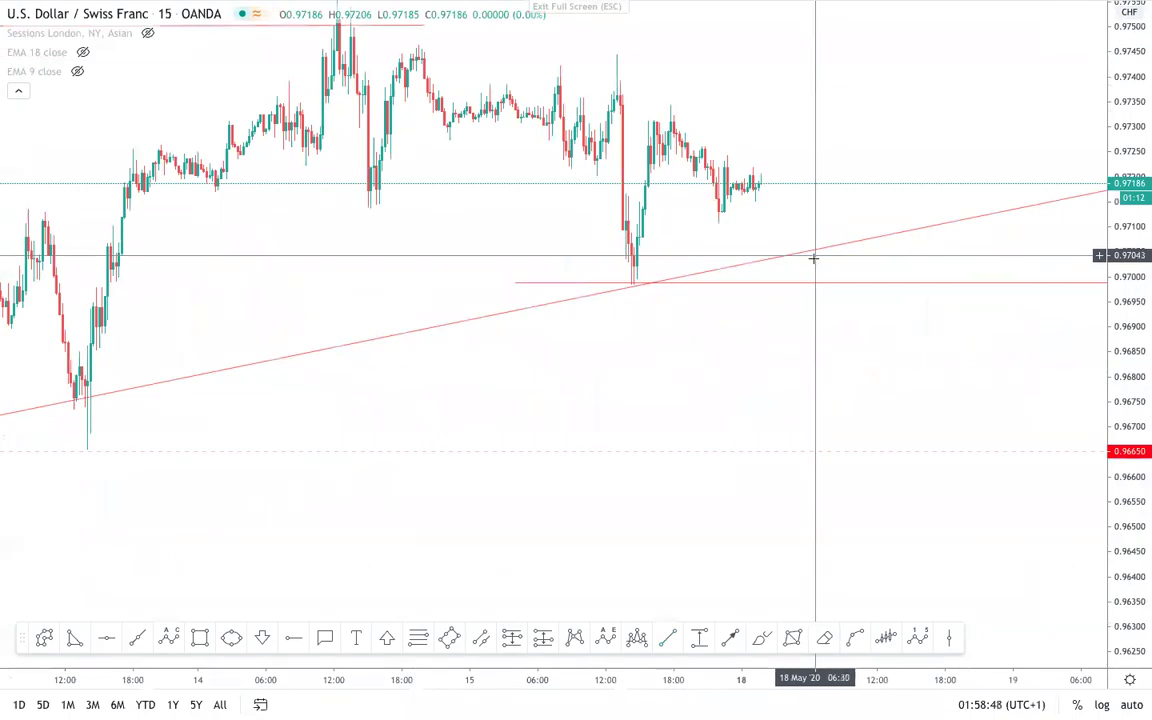
# - Draw near-horizontal lines from the 15 May 21:45 low at 0.97107 and from the 15 May 14:30 candle at 0.97055, extending both into 18 May
pyautogui.scroll(1, 813, 257)
pyautogui.moveTo(1129, 473); pyautogui.dragTo(1120, 405)
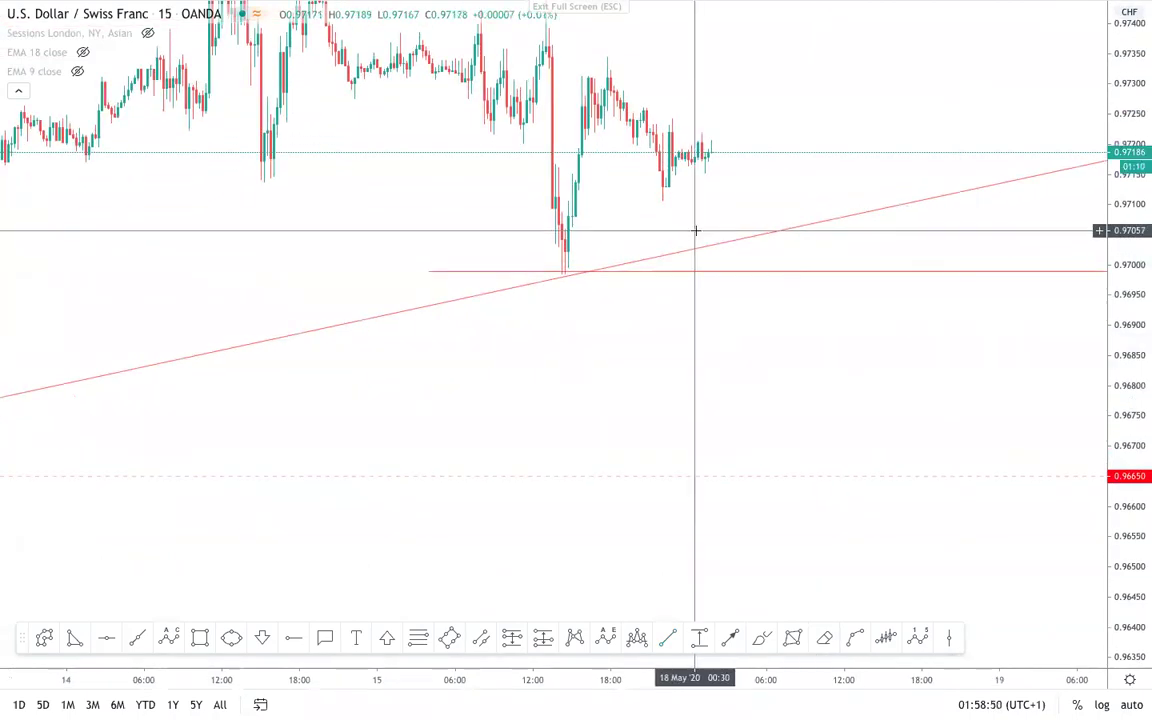
pyautogui.scroll(3, 671, 296)
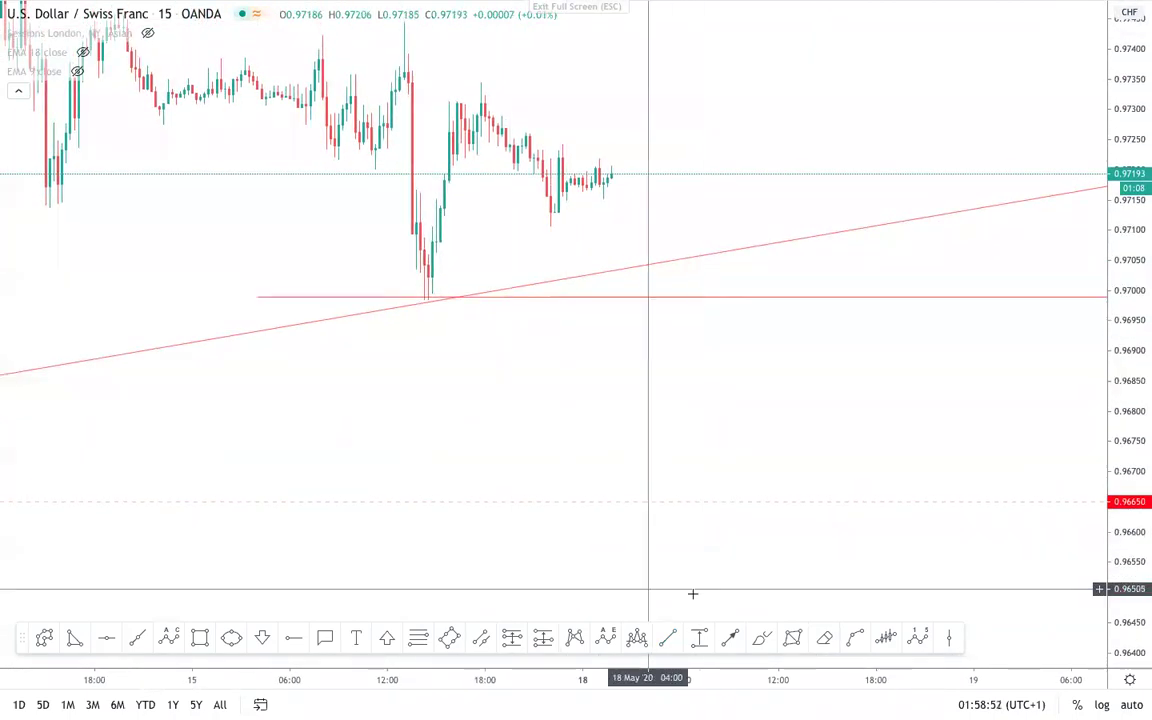
pyautogui.click(546, 226)
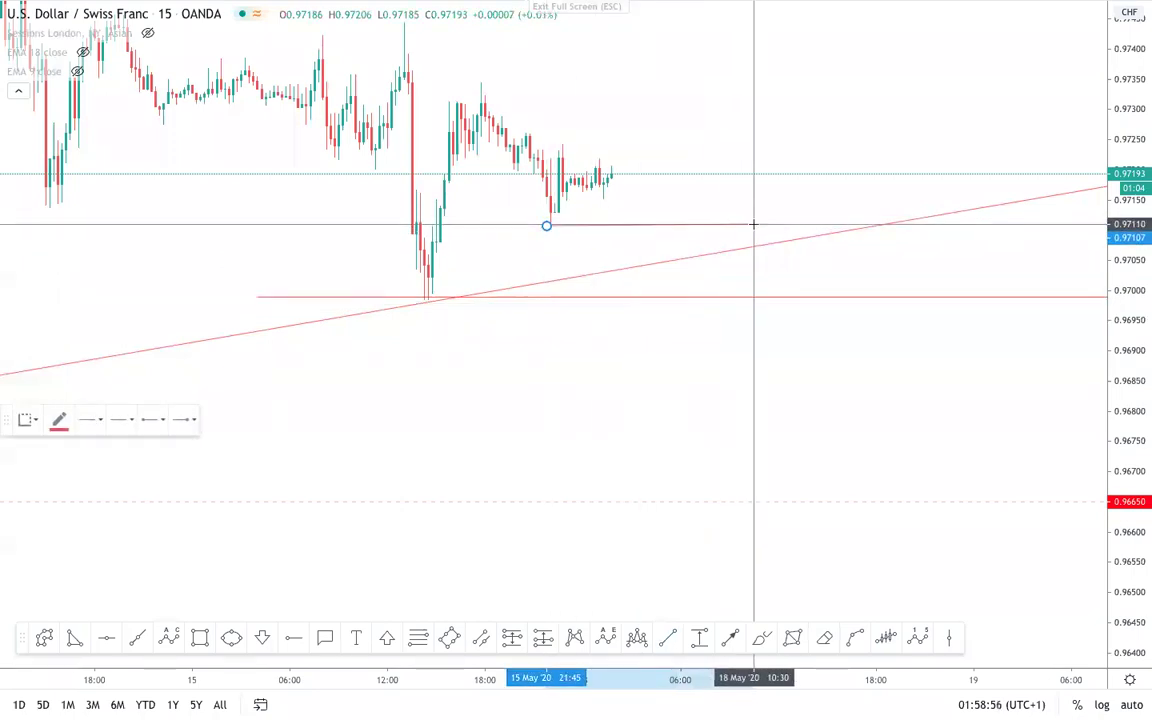
pyautogui.click(754, 226)
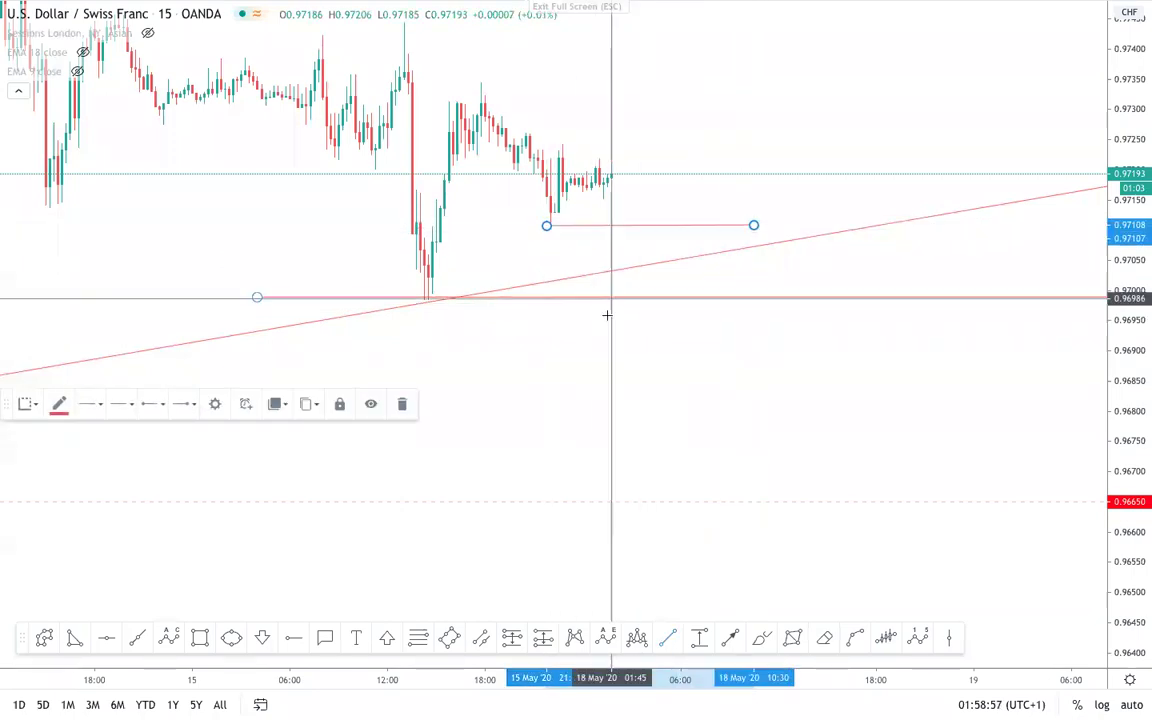
pyautogui.click(428, 257)
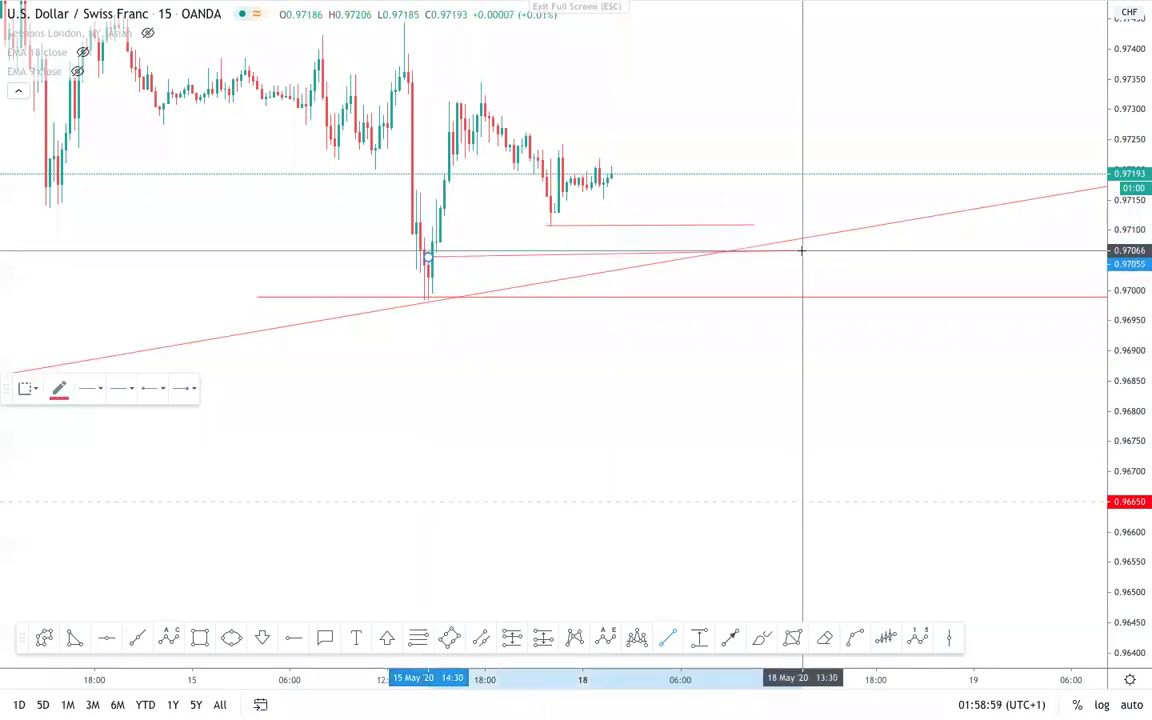
pyautogui.click(799, 257)
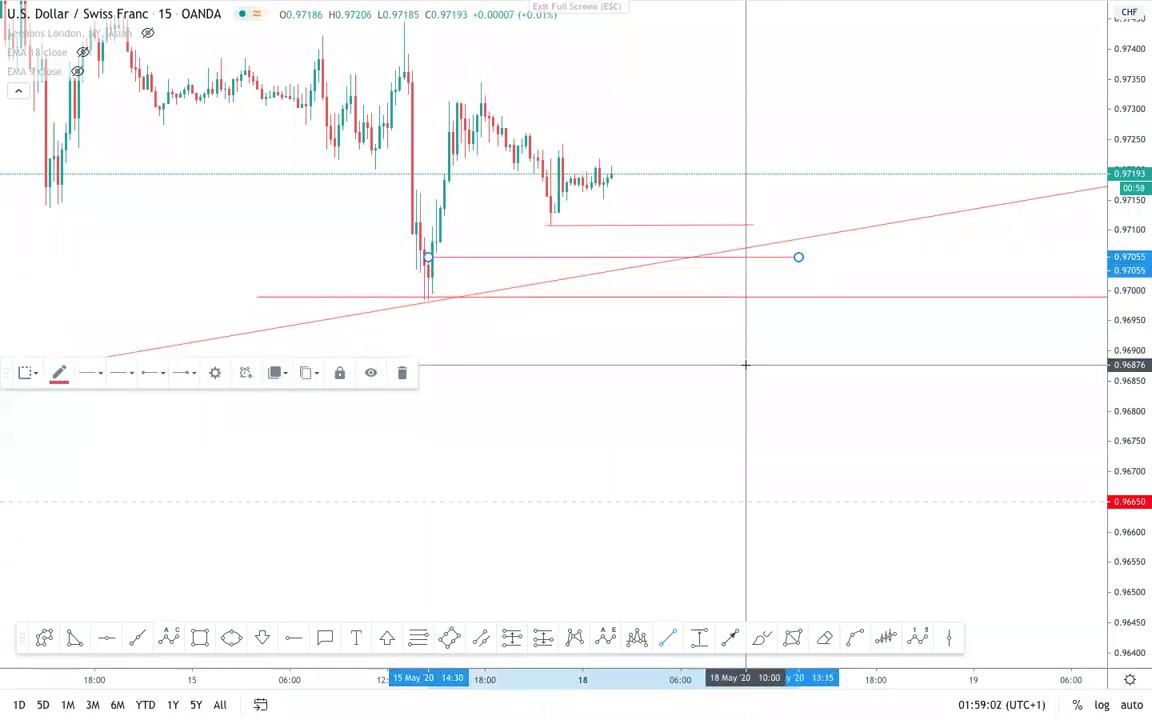
# - Brush a projected price path dipping from the current price to the 0.97055 line and rising to about 0.97400
pyautogui.moveTo(737, 372); pyautogui.dragTo(735, 441)
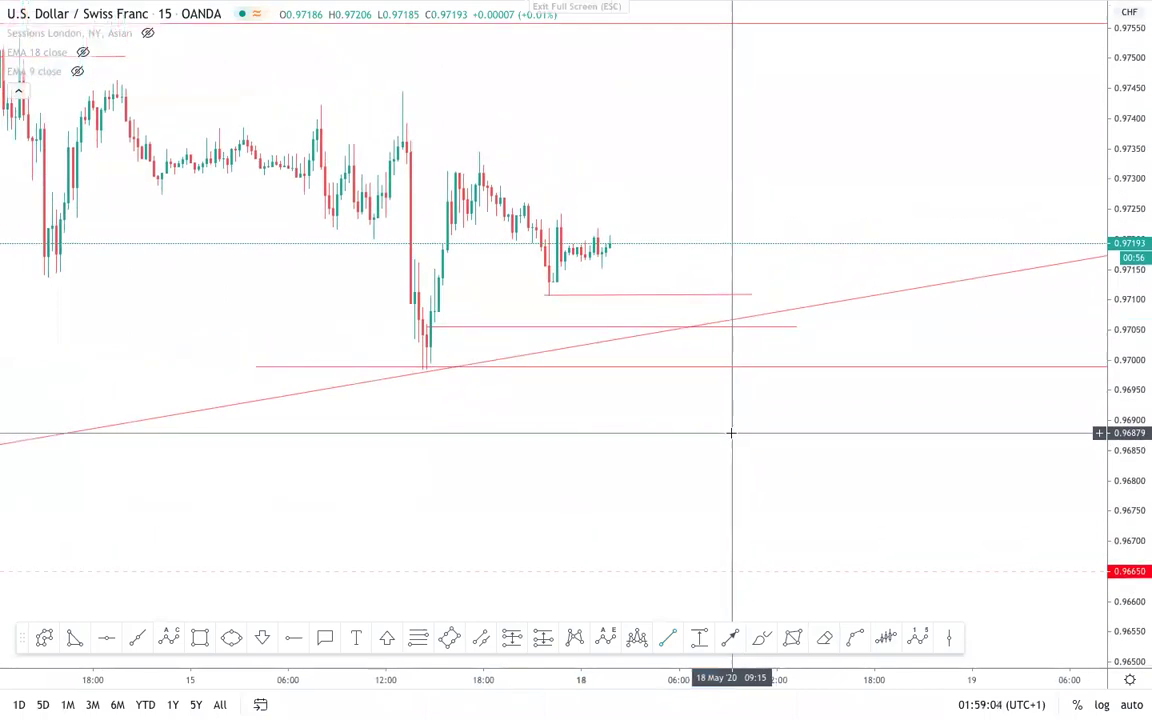
pyautogui.scroll(-3, 805, 432)
pyautogui.click(762, 638)
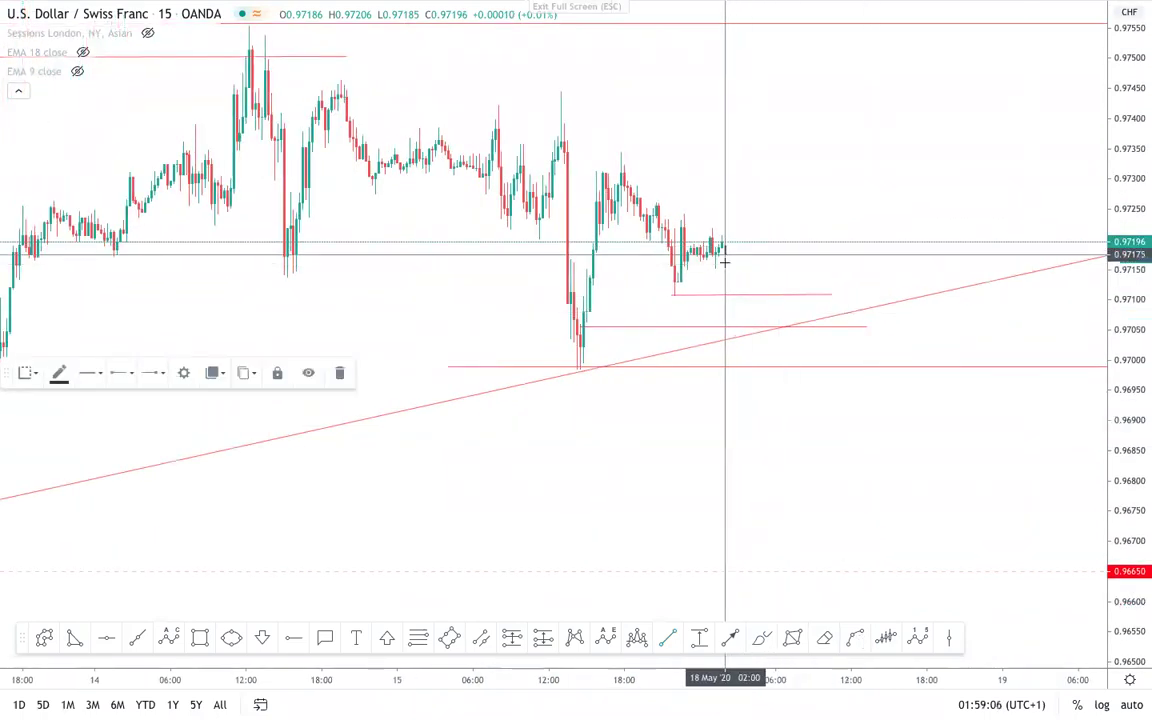
pyautogui.moveTo(722, 245)
pyautogui.mouseDown()
pyautogui.moveTo(764, 330)
pyautogui.moveTo(772, 272)
pyautogui.moveTo(828, 133)
pyautogui.mouseUp()
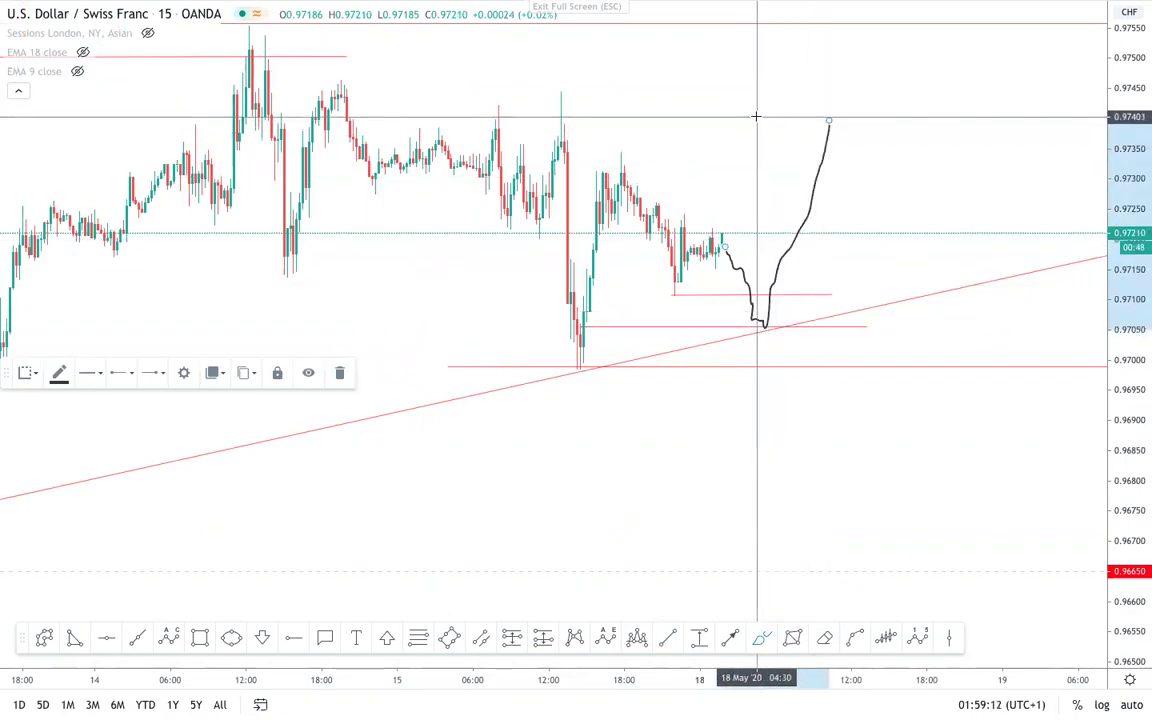
# - Place a copy of the 0.97055 line at the 15 May swing high near 0.97446 and extend its end to 18 May
pyautogui.moveTo(750, 160)
pyautogui.mouseDown()
pyautogui.moveTo(772, 188)
pyautogui.moveTo(775, 270)
pyautogui.mouseUp()
pyautogui.click(710, 426)
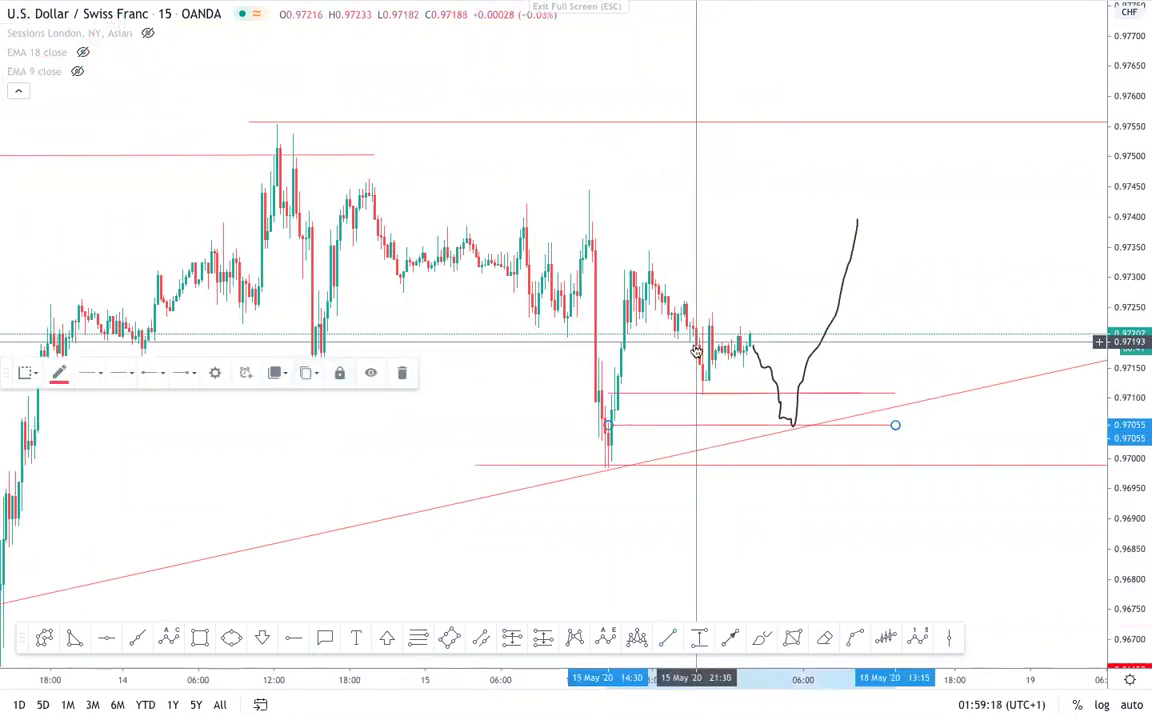
pyautogui.moveTo(675, 400); pyautogui.dragTo(445, 182)
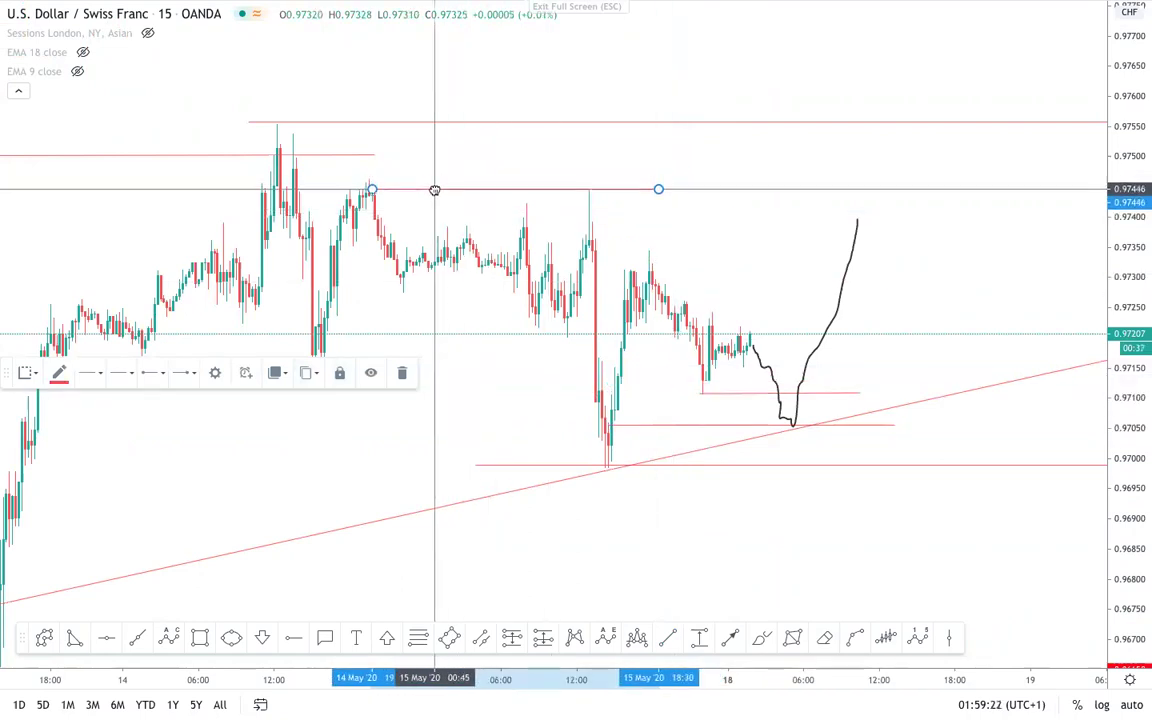
pyautogui.rightClick(700, 210)
pyautogui.press('Escape')
pyautogui.moveTo(658, 187); pyautogui.dragTo(980, 190)
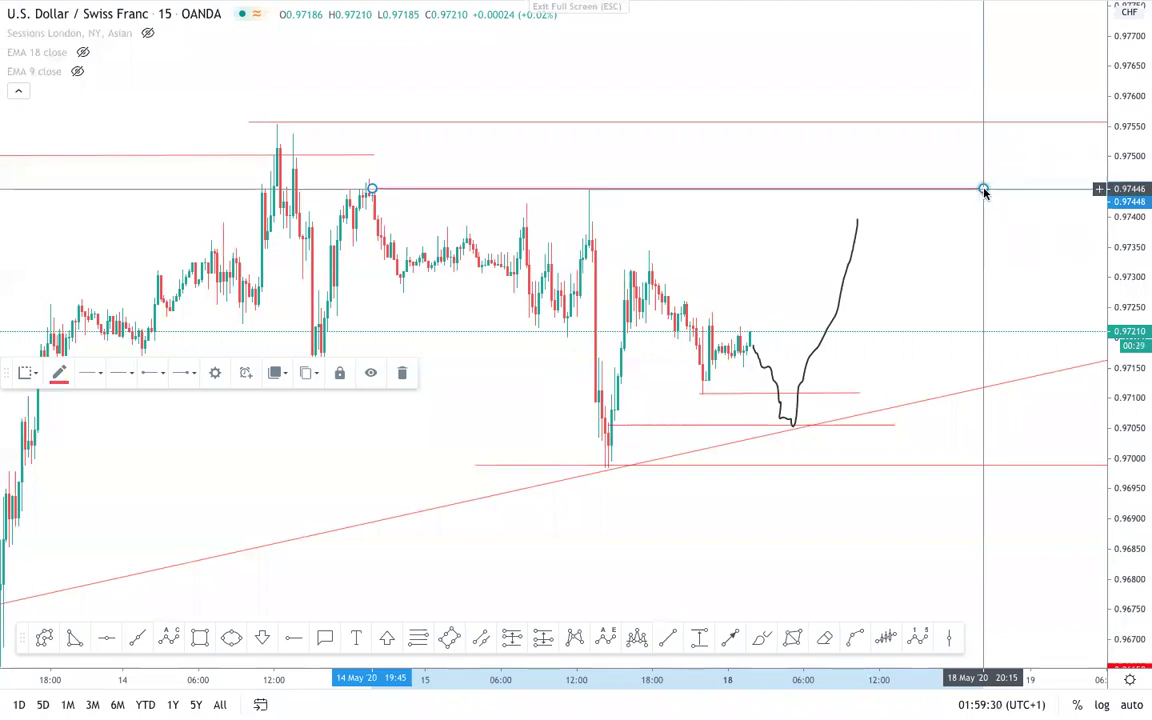
pyautogui.click(987, 221)
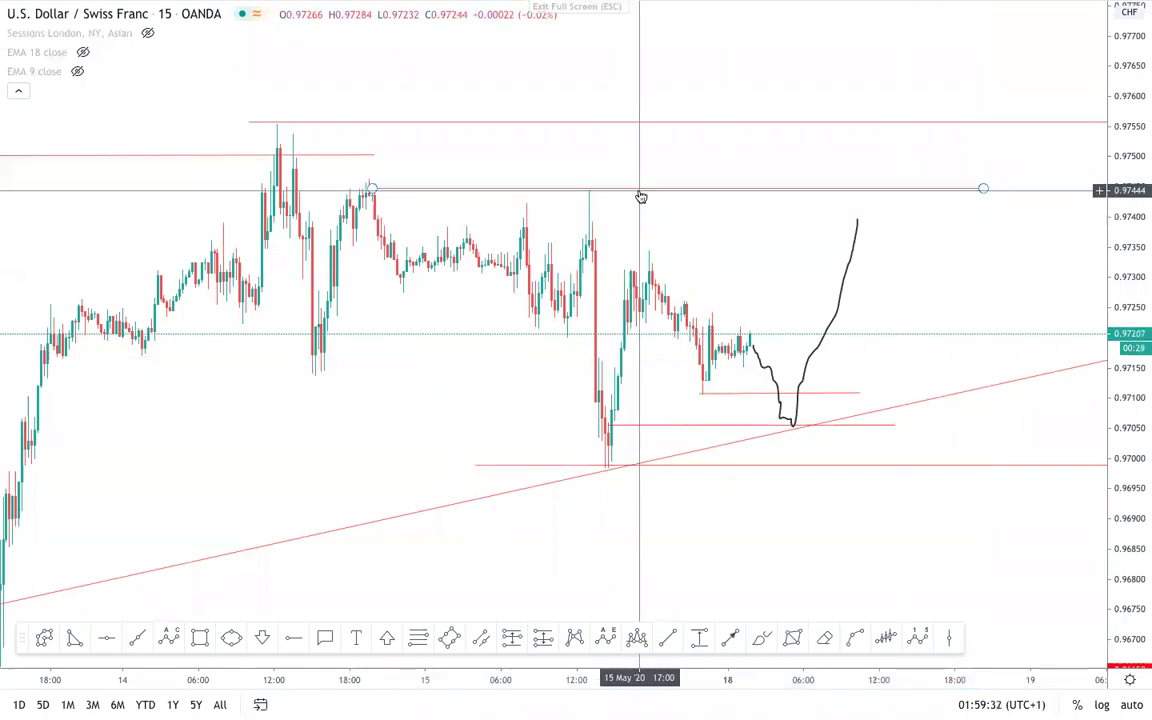
pyautogui.click(640, 194)
pyautogui.click(690, 172)
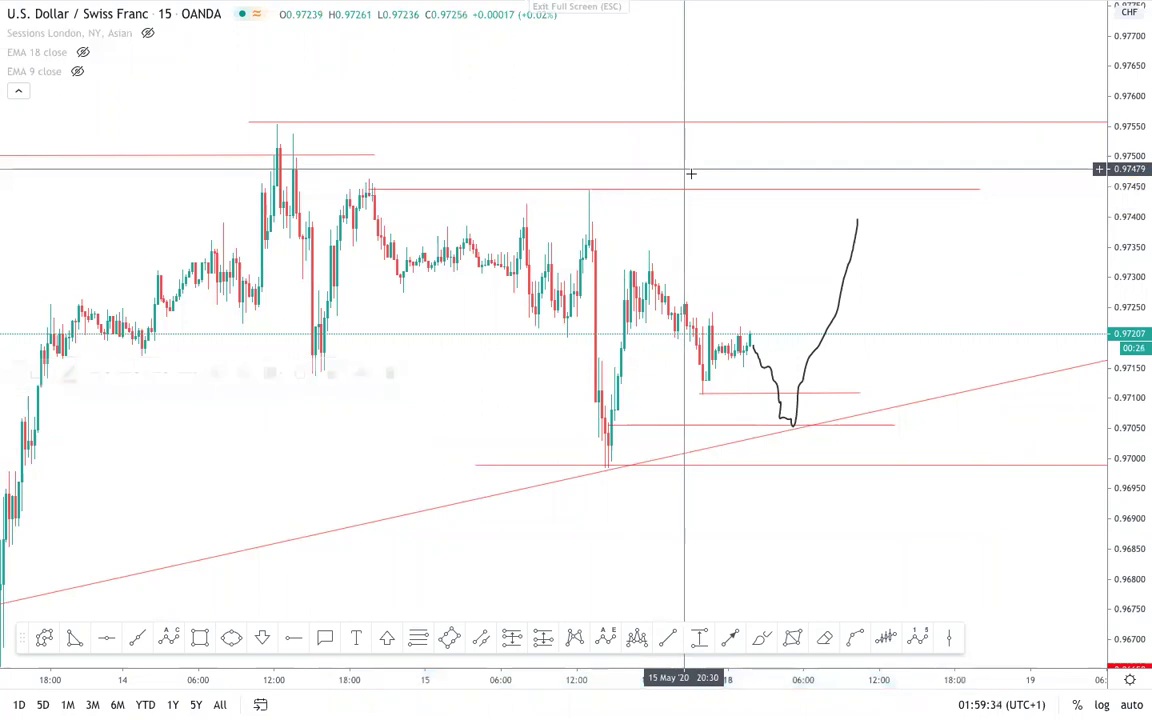
# - Delete the brushed price projection from the chart
pyautogui.scroll(-3, 758, 208)
pyautogui.scroll(-1, 829, 237)
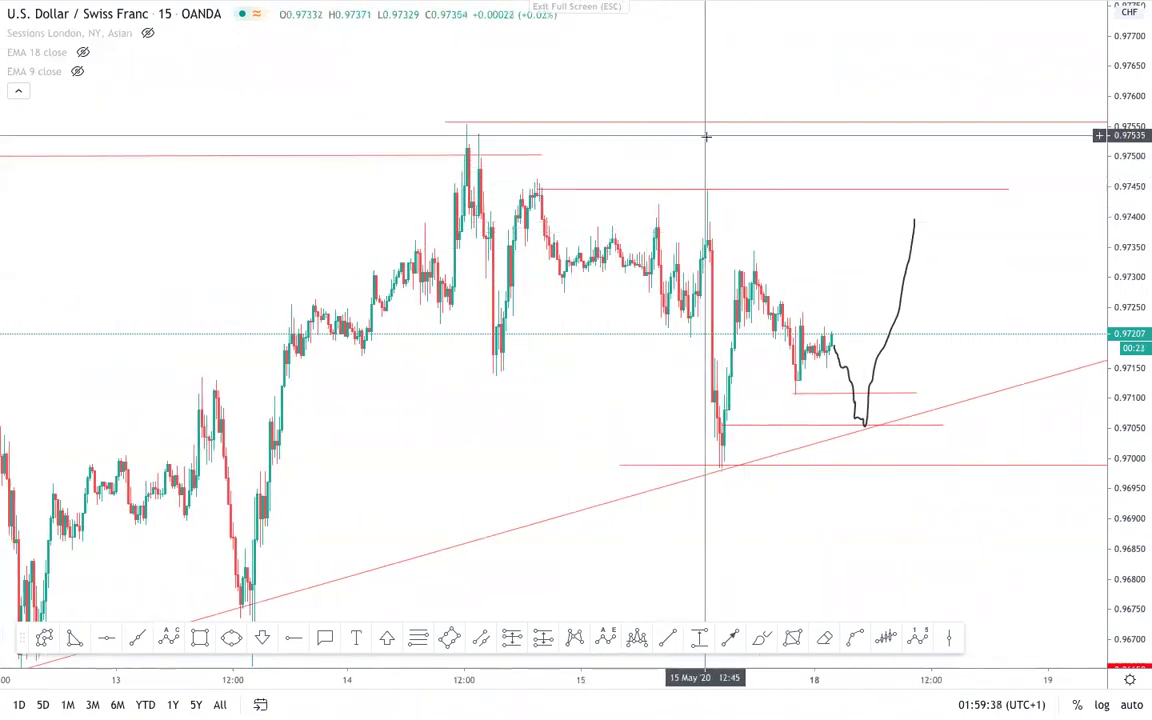
pyautogui.scroll(-2, 706, 136)
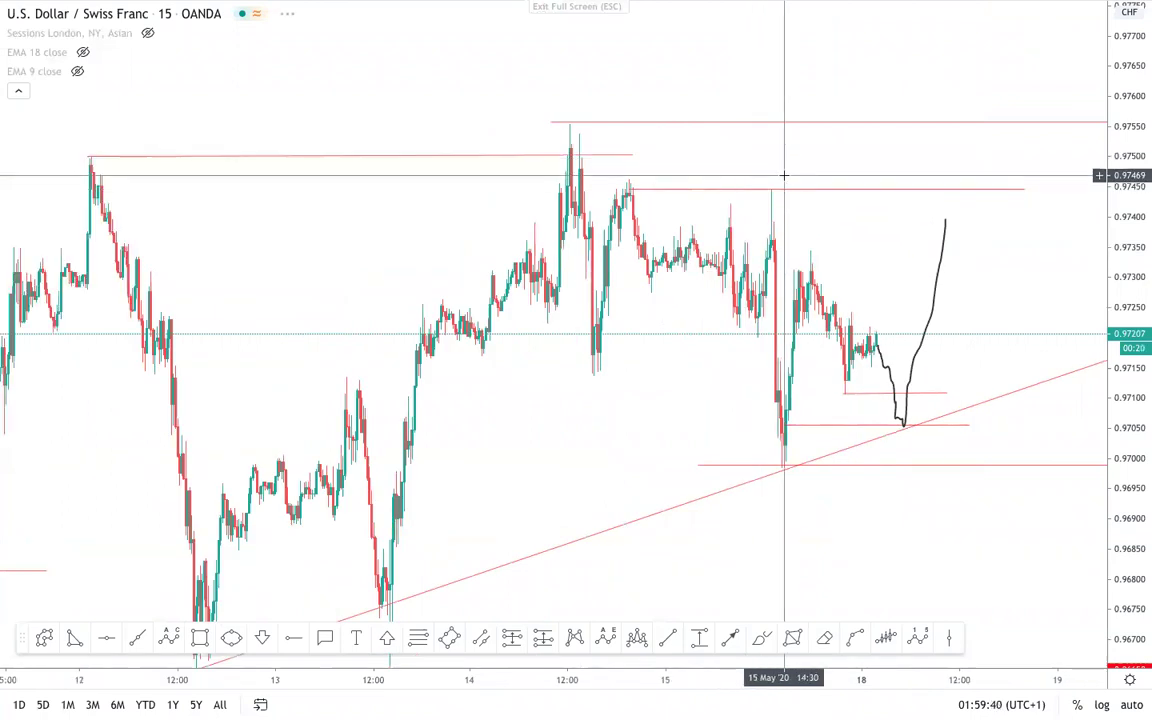
pyautogui.scroll(2, 520, 178)
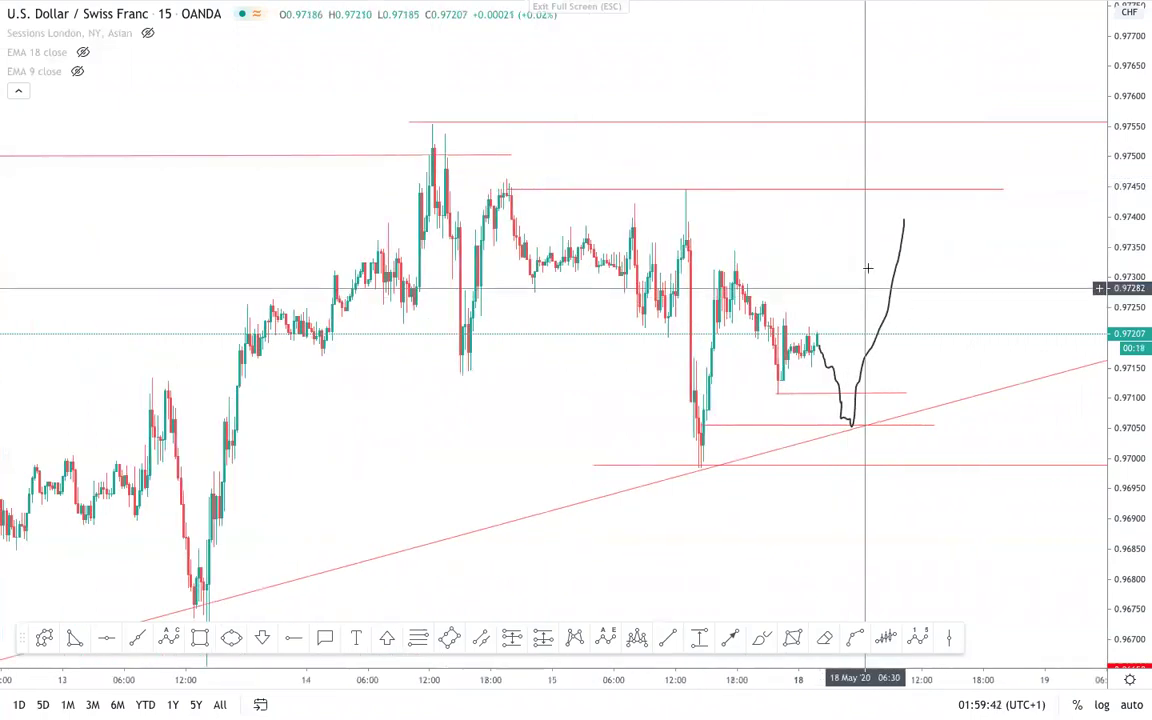
pyautogui.click(904, 226)
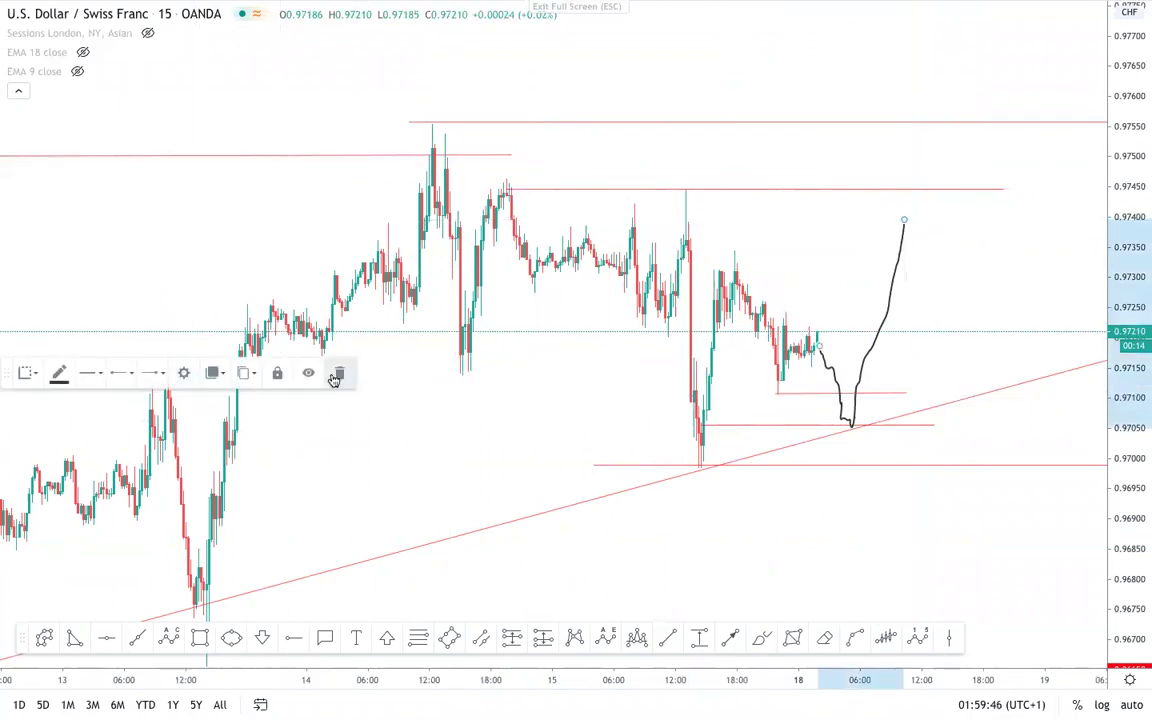
pyautogui.click(337, 375)
# - Examine the 15-minute USD/CHF structure from 6 to 18 May around the marked highs, lows and trend line
pyautogui.scroll(2, 446, 396)
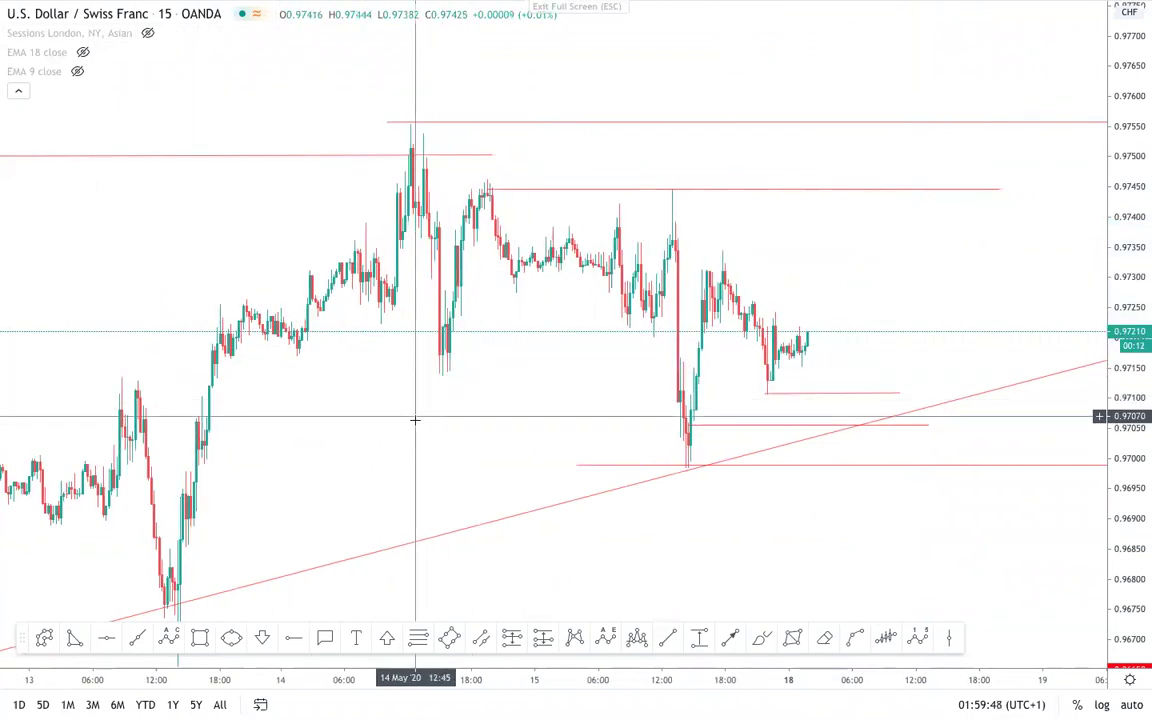
pyautogui.moveTo(434, 426); pyautogui.dragTo(381, 409)
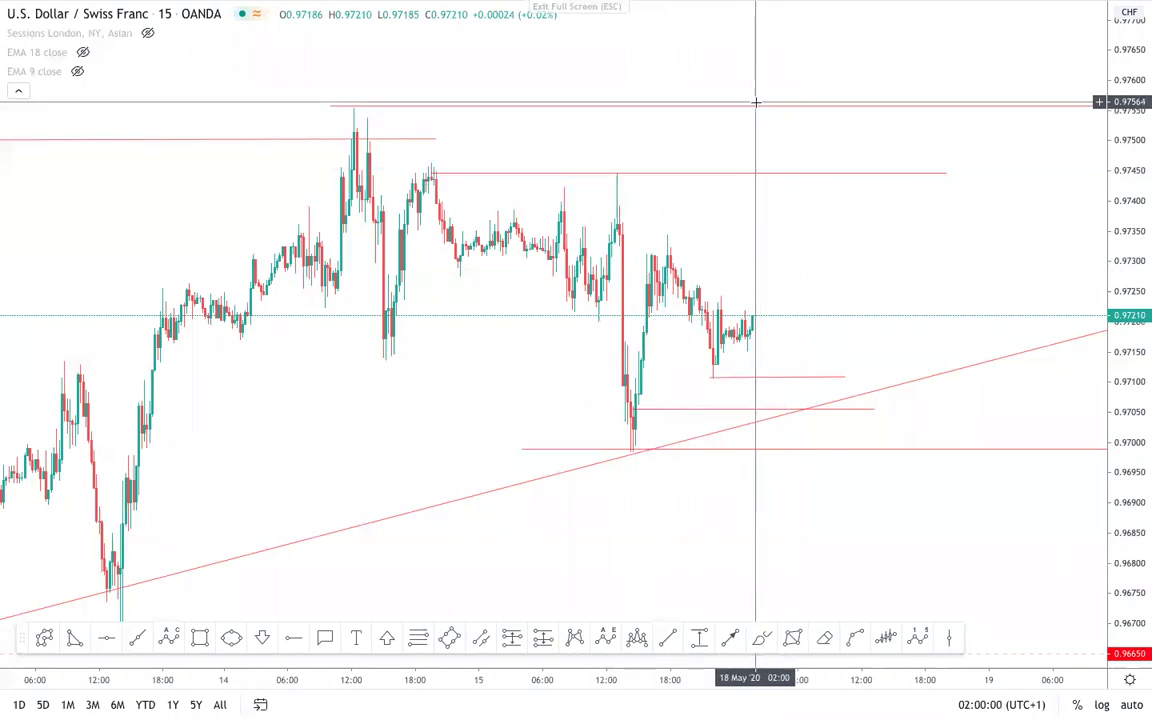
pyautogui.scroll(-2, 757, 110)
pyautogui.scroll(-4, 757, 112)
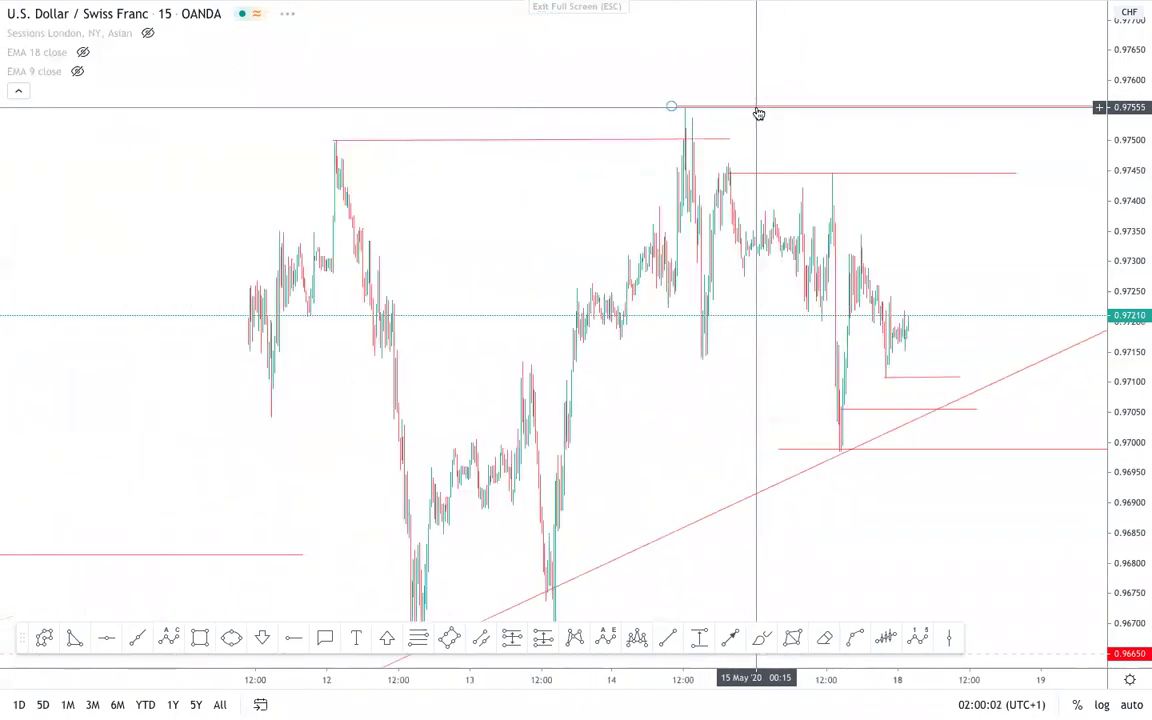
pyautogui.moveTo(778, 74); pyautogui.dragTo(632, 135)
pyautogui.scroll(-1, 846, 200)
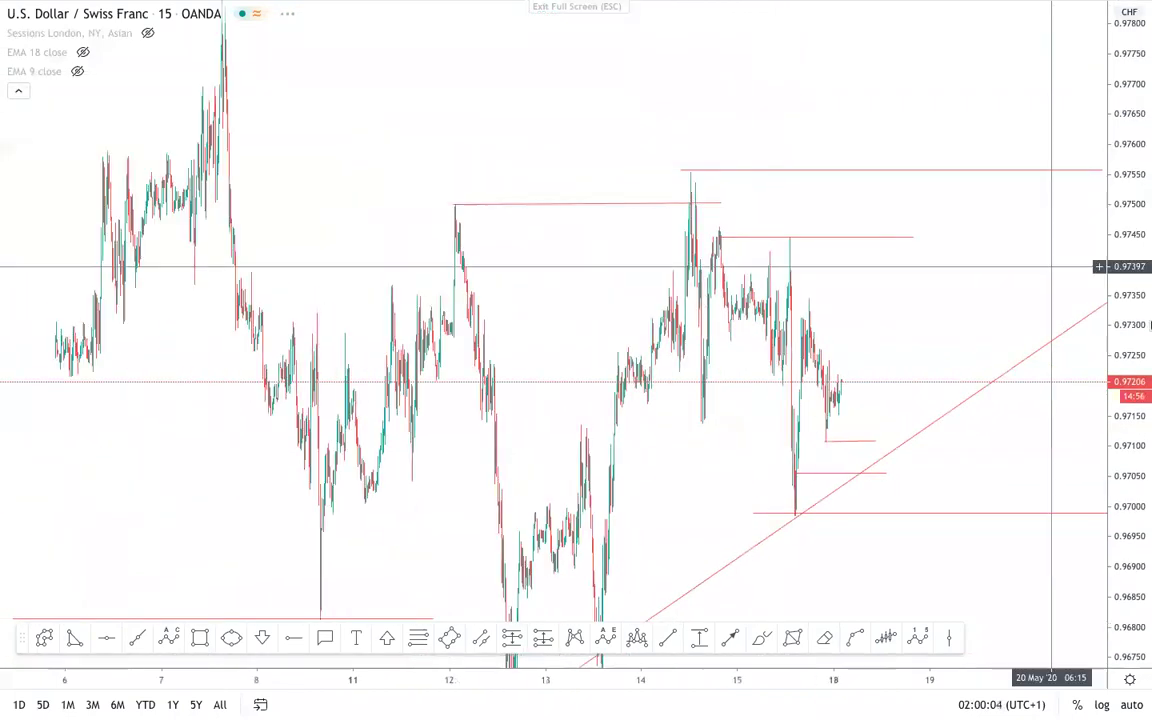
pyautogui.moveTo(1137, 352); pyautogui.dragTo(1064, 386)
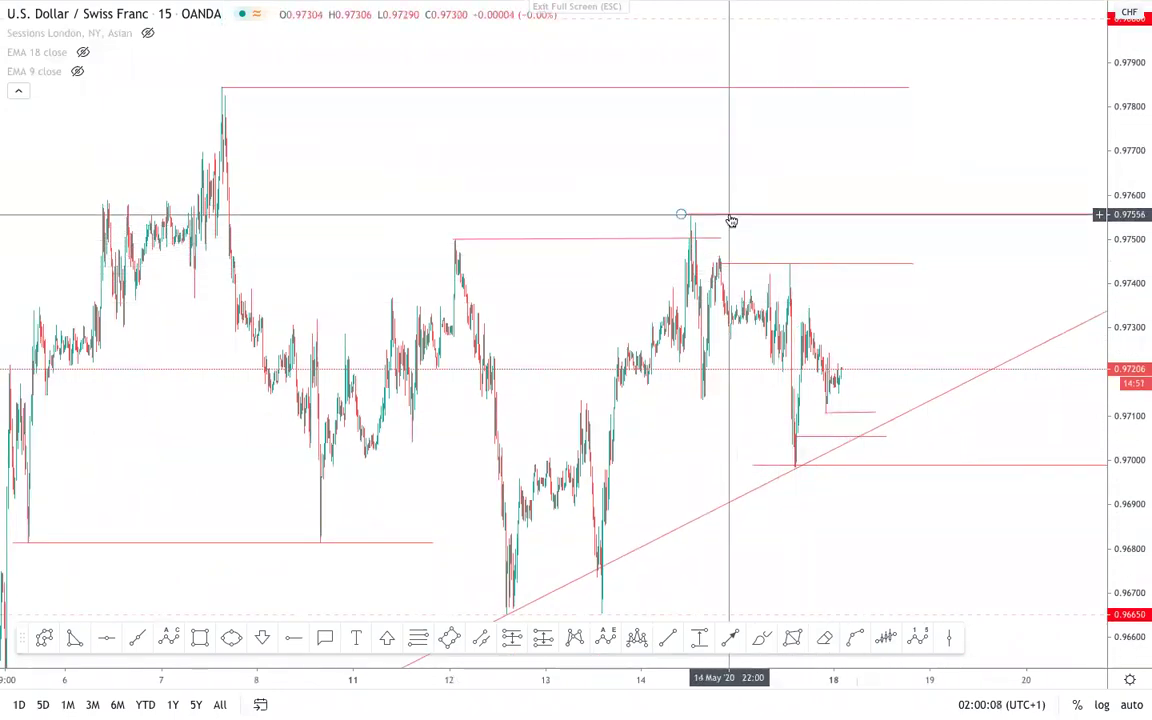
# - Draw a horizontal line at about 0.97712 from 8 May 03:00 to 13 May 05:15, below the 7 May swing high
pyautogui.click(746, 187)
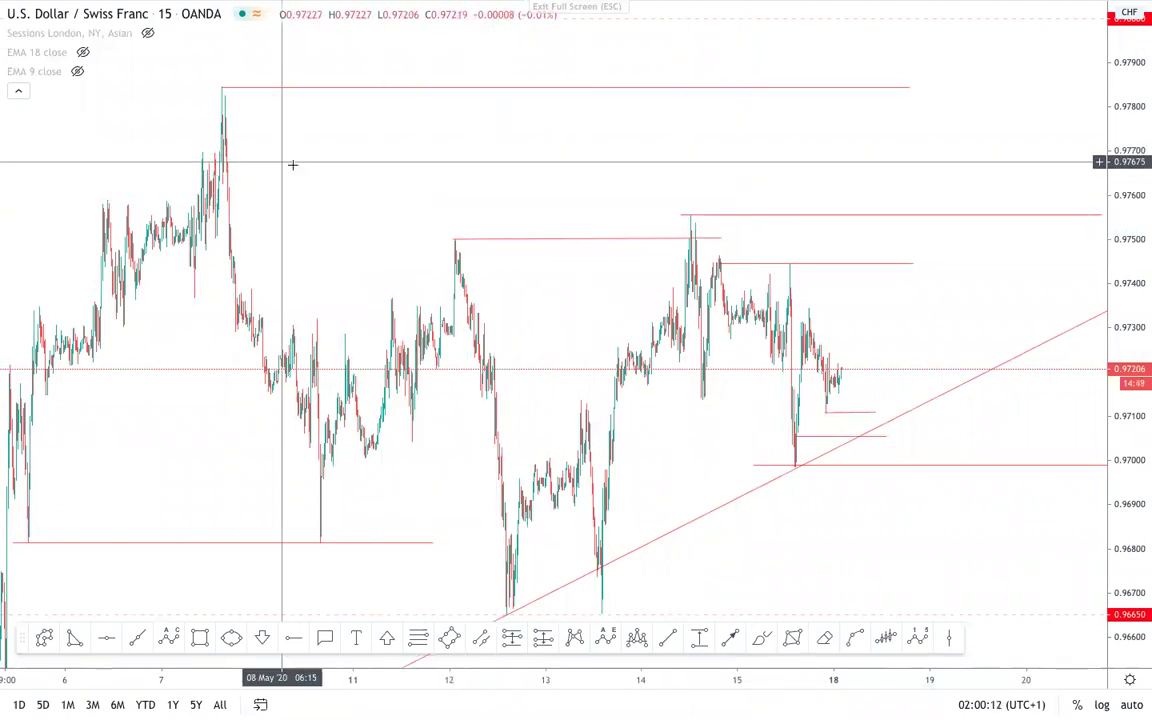
pyautogui.scroll(2, 295, 168)
pyautogui.moveTo(296, 172); pyautogui.dragTo(687, 159)
pyautogui.scroll(3, 470, 140)
pyautogui.moveTo(455, 139); pyautogui.dragTo(674, 156)
pyautogui.scroll(2, 592, 152)
pyautogui.moveTo(592, 152); pyautogui.dragTo(846, 154)
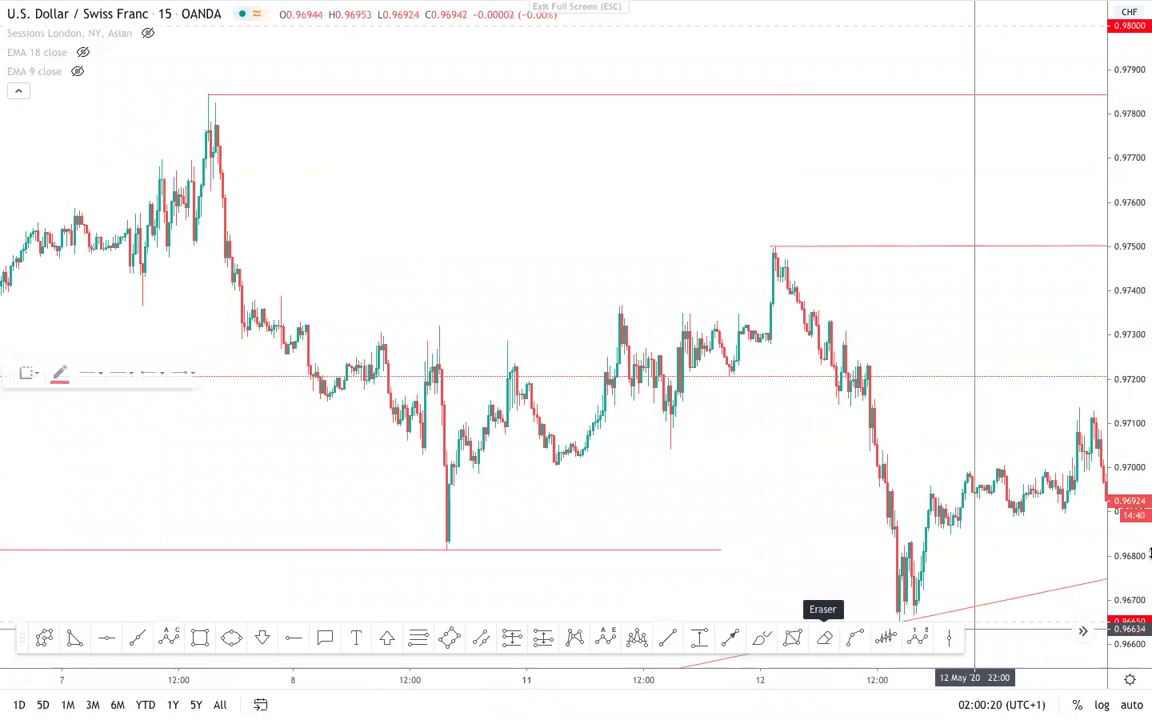
pyautogui.click(322, 152)
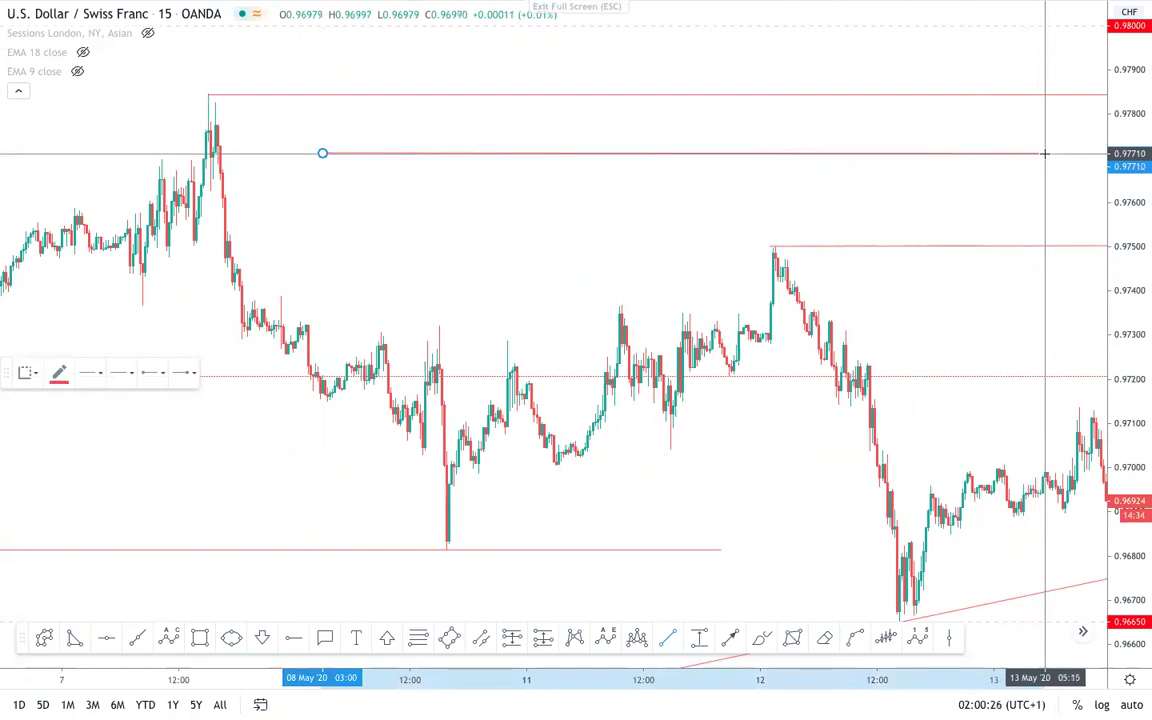
pyautogui.click(1043, 152)
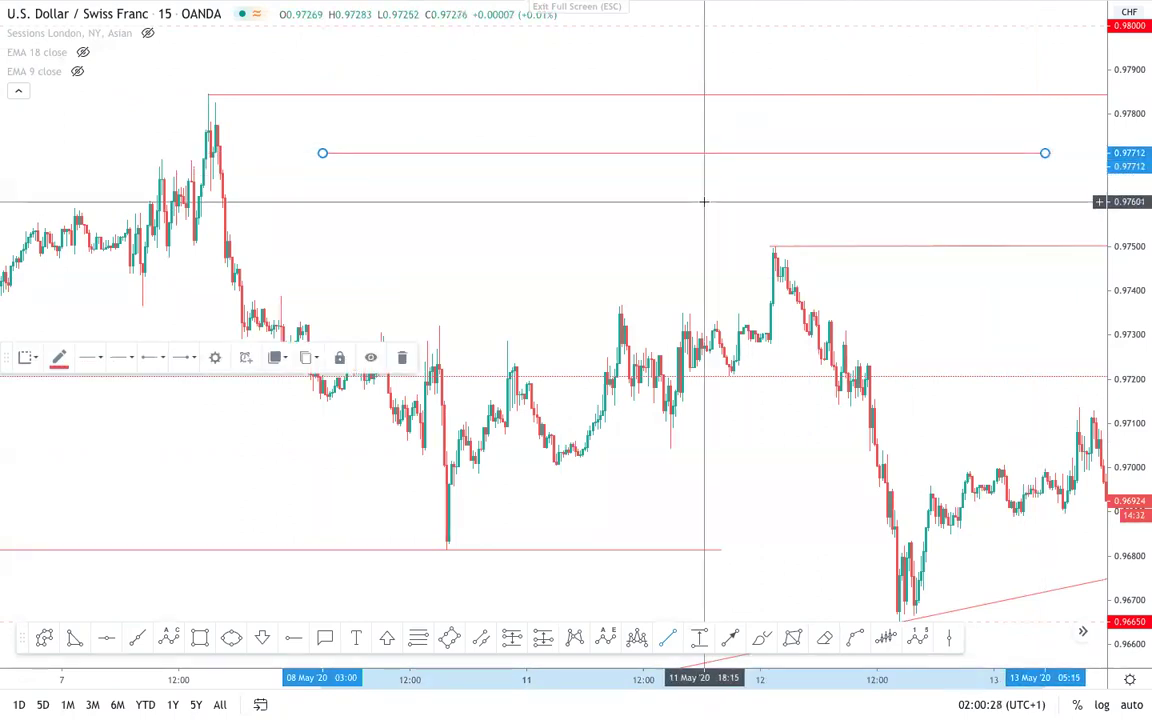
# - Extend the end of the 0.97712 line horizontally to 22 May 01:00
pyautogui.scroll(-2, 712, 206)
pyautogui.moveTo(712, 206); pyautogui.dragTo(243, 197)
pyautogui.scroll(-4, 468, 182)
pyautogui.moveTo(620, 198); pyautogui.dragTo(25, 213)
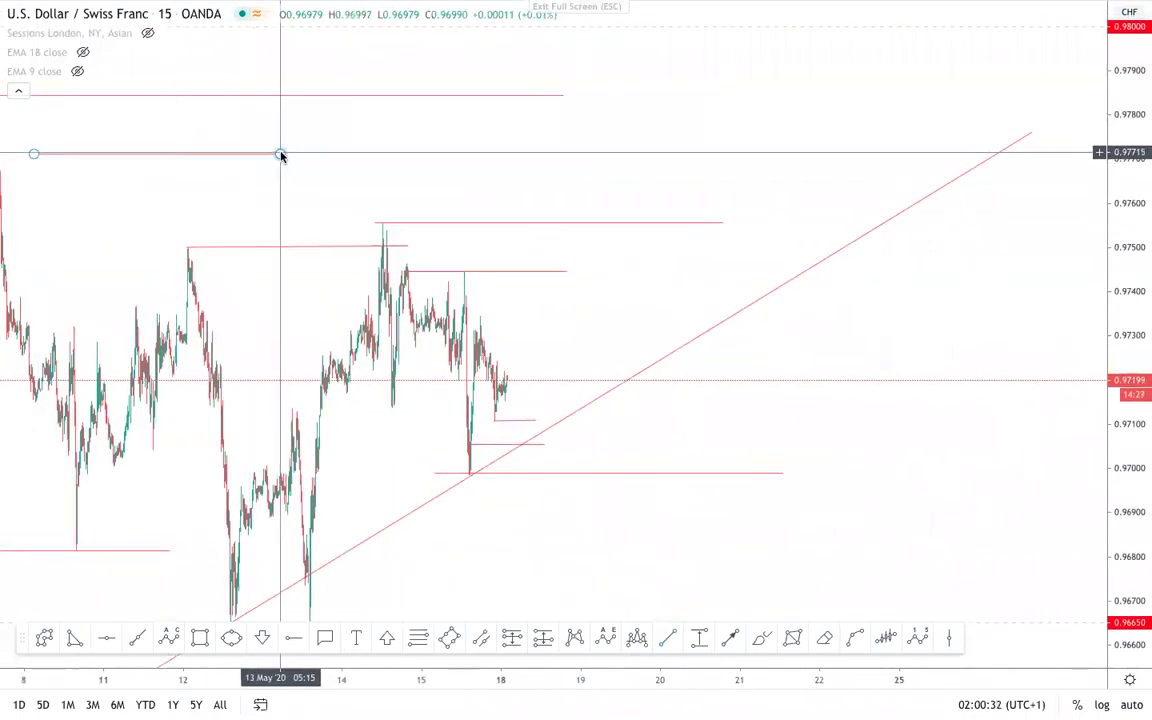
pyautogui.moveTo(280, 155); pyautogui.dragTo(821, 149)
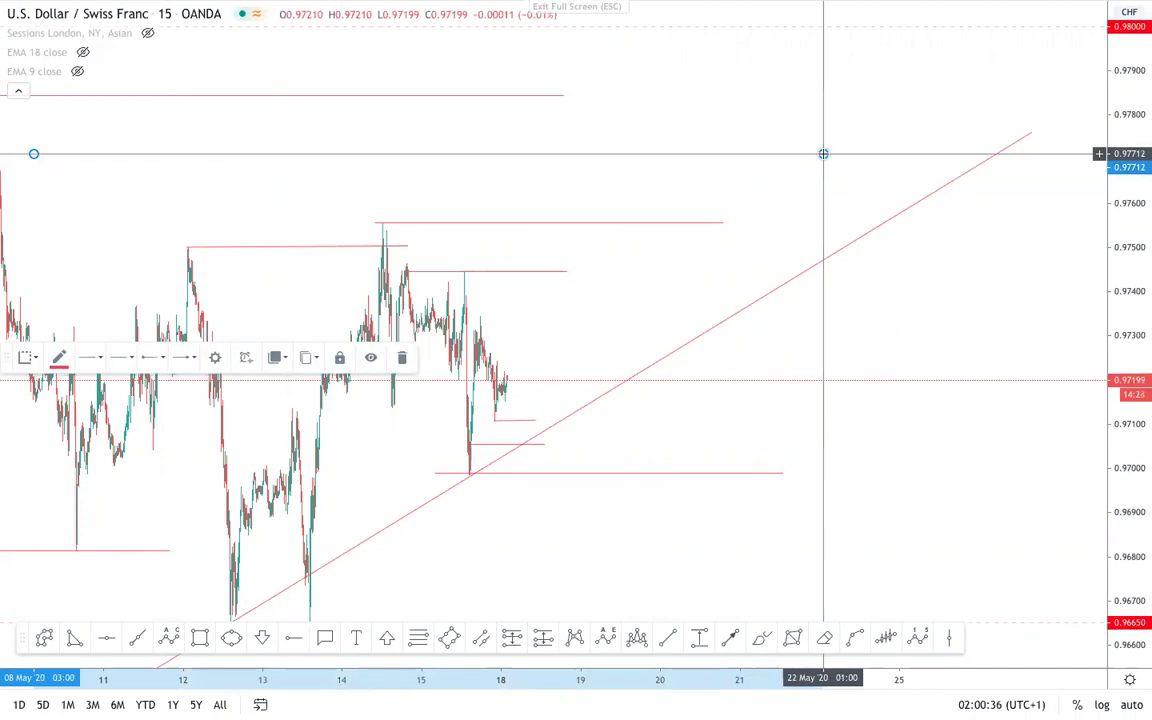
pyautogui.click(635, 195)
# - Examine the 15-minute USD/CHF price action around the 18 May candles, the short support lines and the rising trend line
pyautogui.scroll(-3, 627, 206)
pyautogui.scroll(5, 572, 199)
pyautogui.moveTo(707, 334); pyautogui.dragTo(1048, 326)
pyautogui.scroll(2, 968, 334)
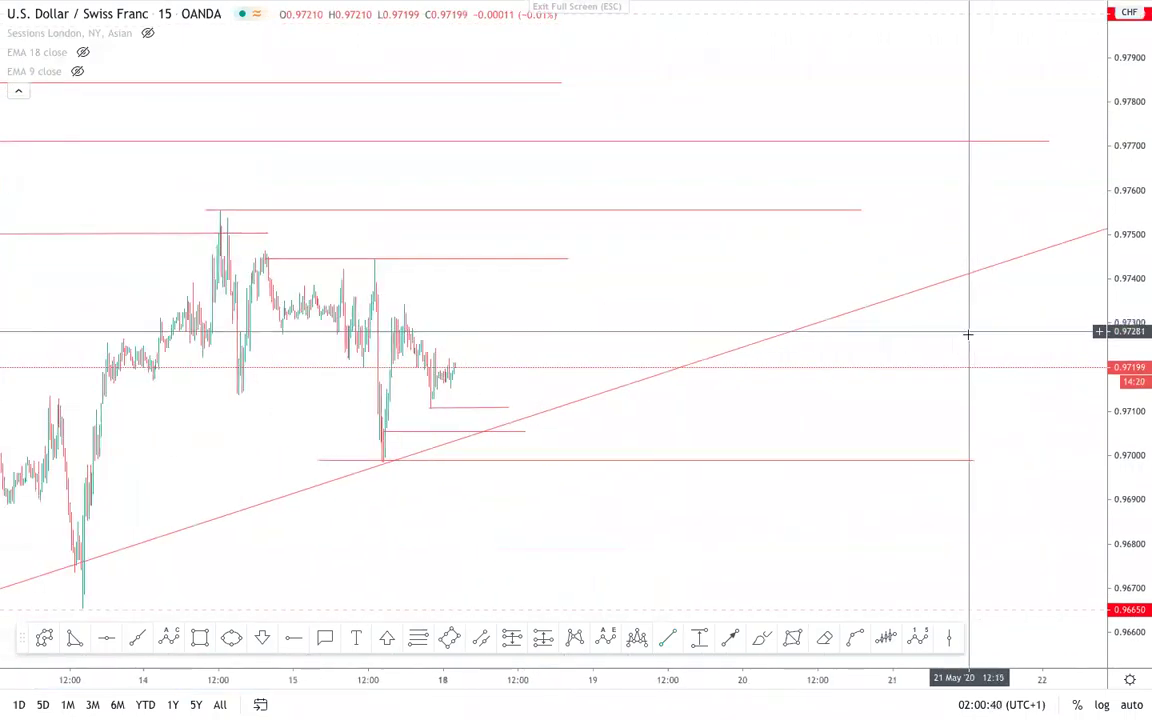
pyautogui.scroll(2, 968, 334)
pyautogui.moveTo(1138, 545); pyautogui.dragTo(1136, 407)
pyautogui.scroll(-3, 895, 401)
pyautogui.scroll(4, 807, 360)
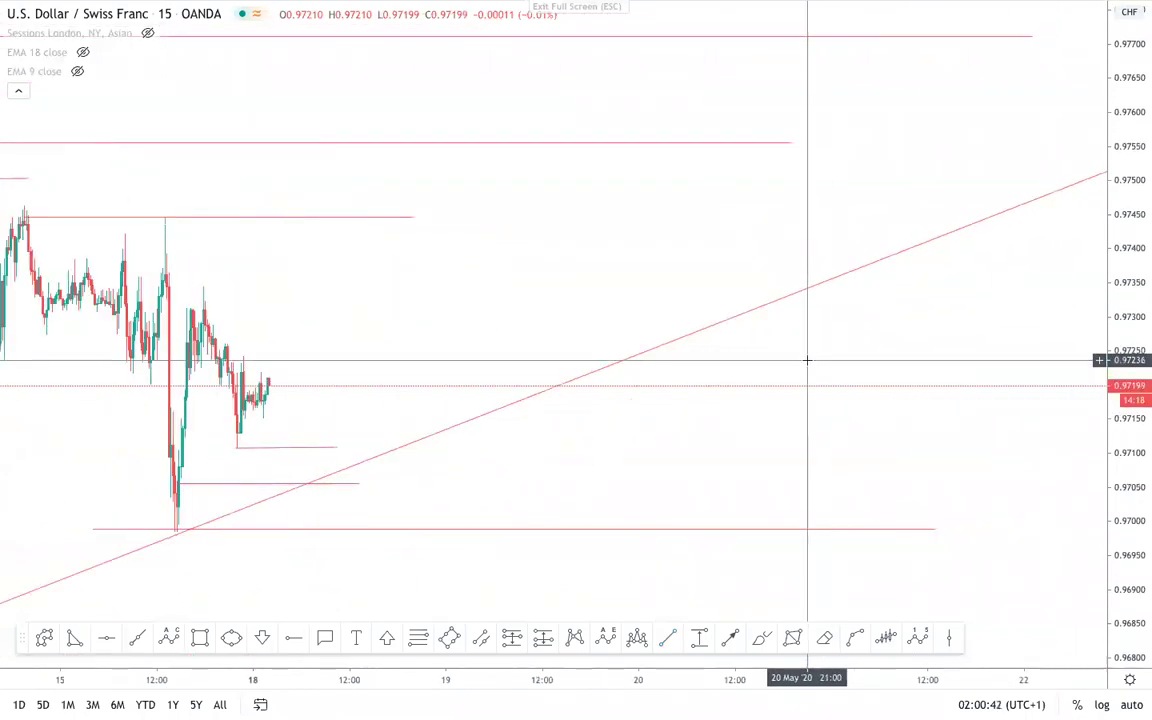
pyautogui.moveTo(532, 296); pyautogui.dragTo(875, 287)
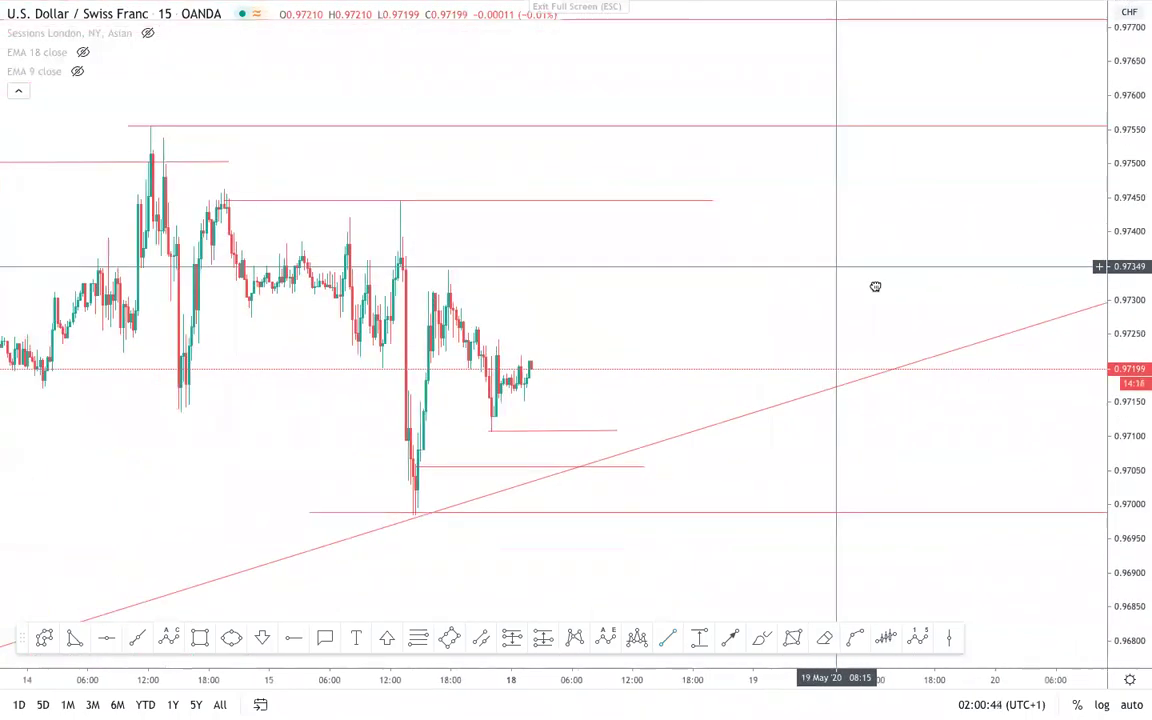
pyautogui.moveTo(309, 185); pyautogui.dragTo(892, 123)
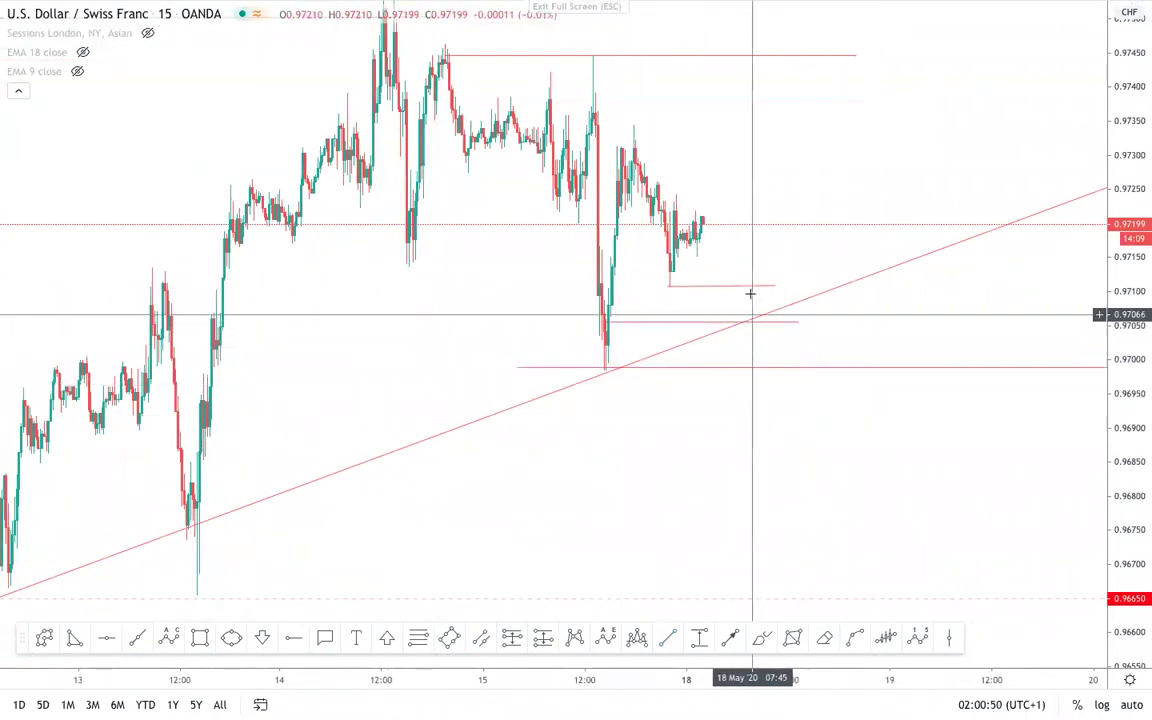
pyautogui.scroll(2, 766, 390)
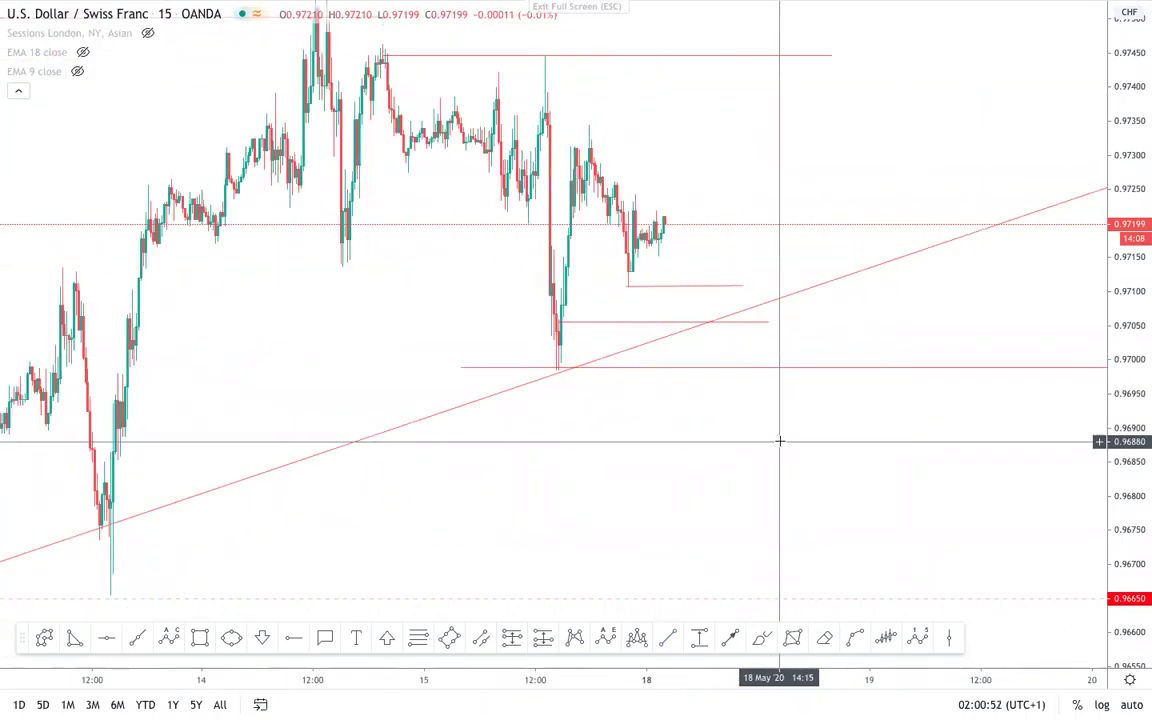
pyautogui.click(668, 637)
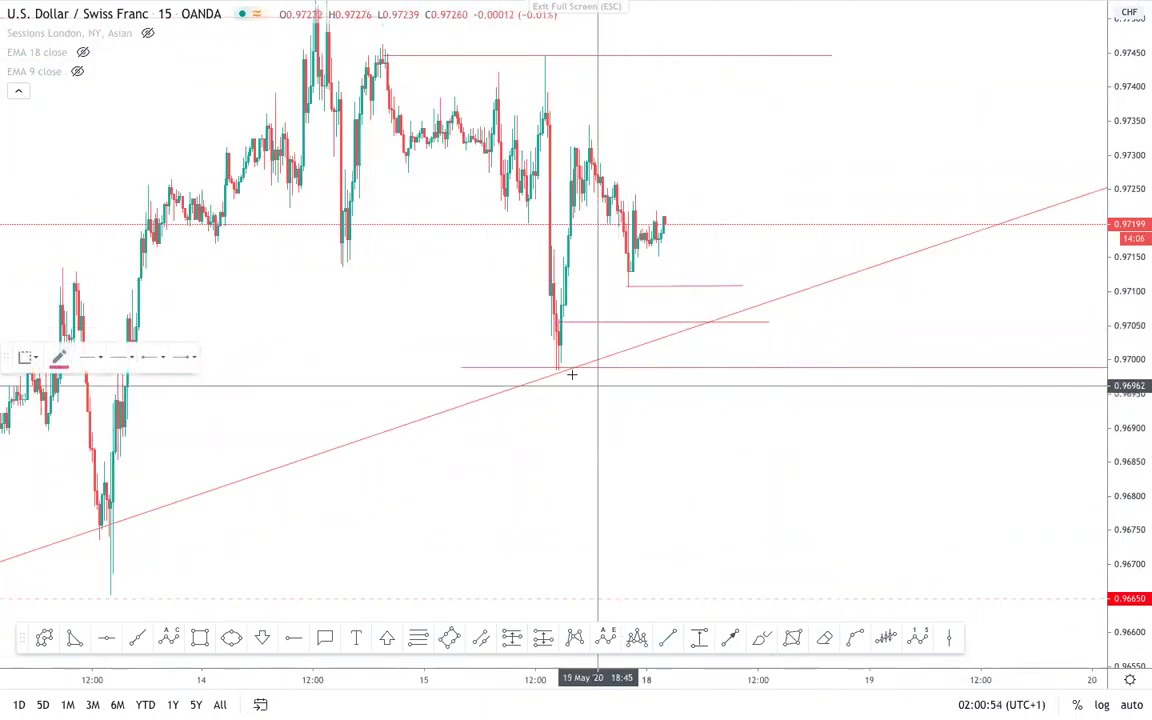
pyautogui.click(551, 372)
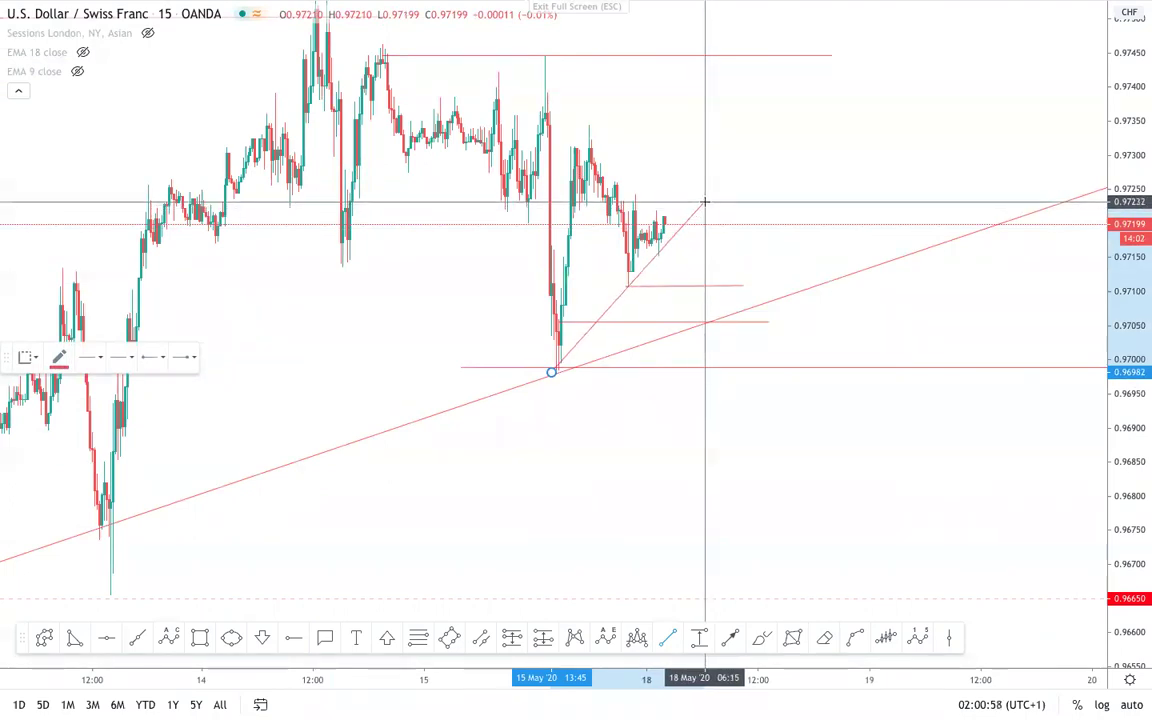
pyautogui.press('Escape')
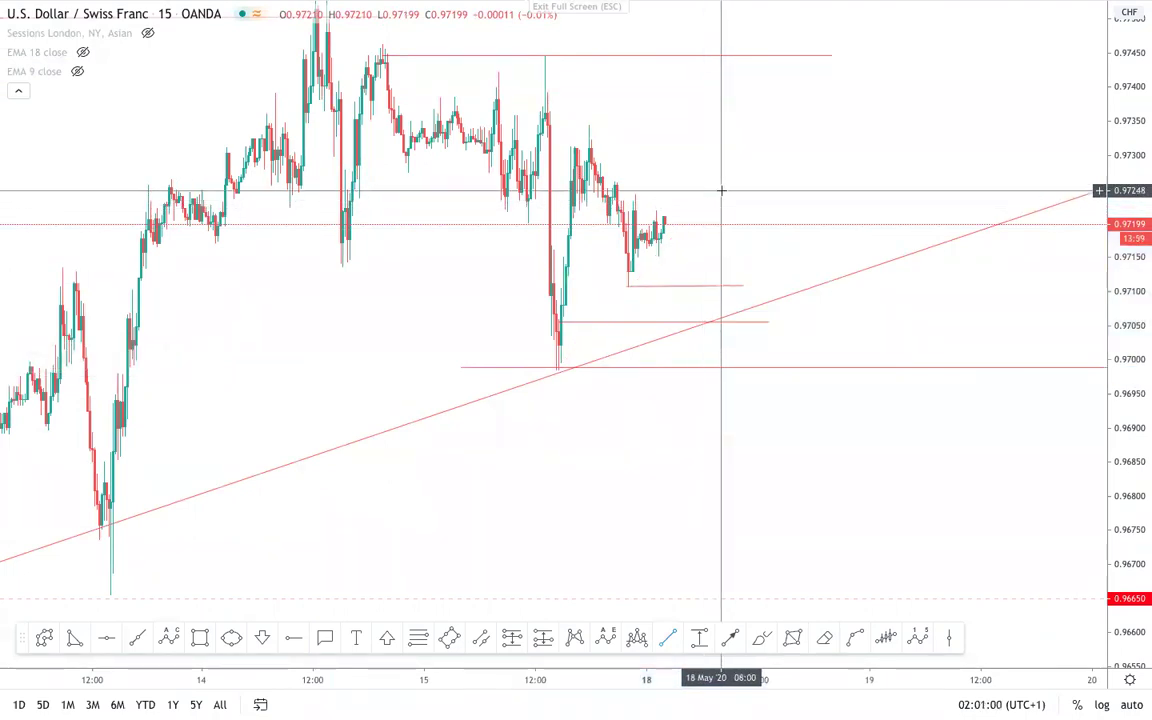
# - Review the wider 15-minute USD/CHF structure from 4 to 18 May against the marked resistance and support lines
pyautogui.scroll(1, 735, 173)
pyautogui.moveTo(736, 173); pyautogui.dragTo(883, 270)
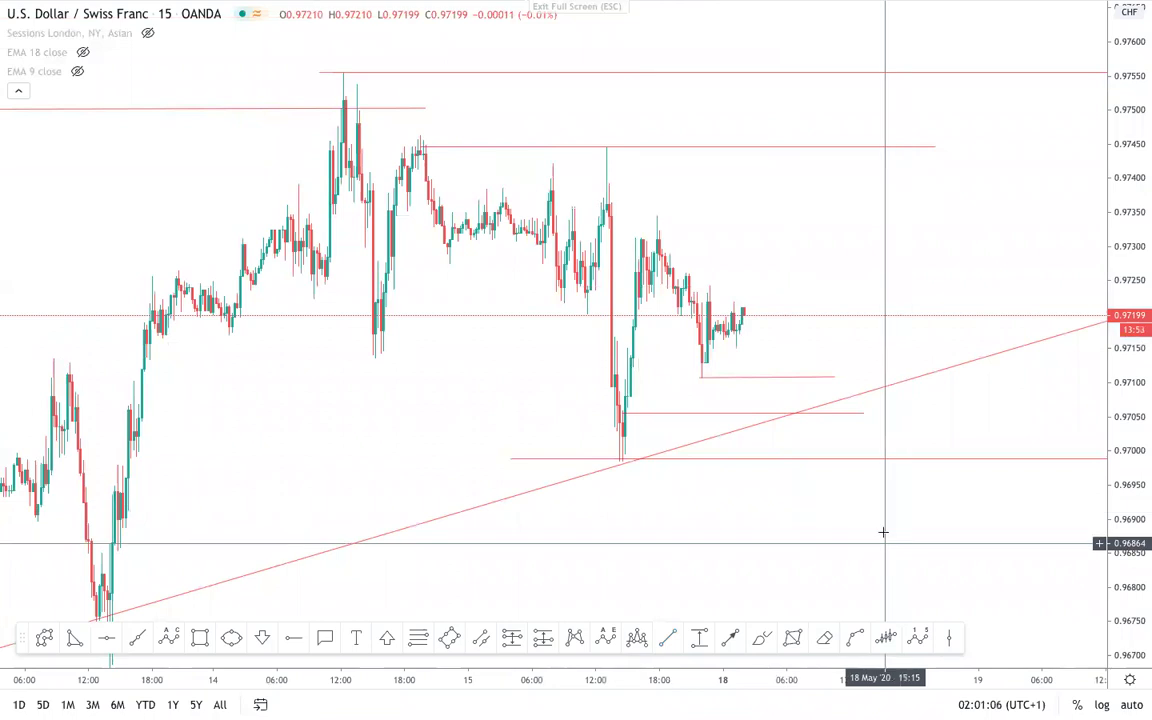
pyautogui.scroll(-3, 870, 500)
pyautogui.moveTo(1144, 396); pyautogui.dragTo(1110, 549)
pyautogui.scroll(-3, 1026, 489)
pyautogui.scroll(2, 1029, 495)
pyautogui.moveTo(1030, 497); pyautogui.dragTo(967, 476)
pyautogui.scroll(2, 967, 476)
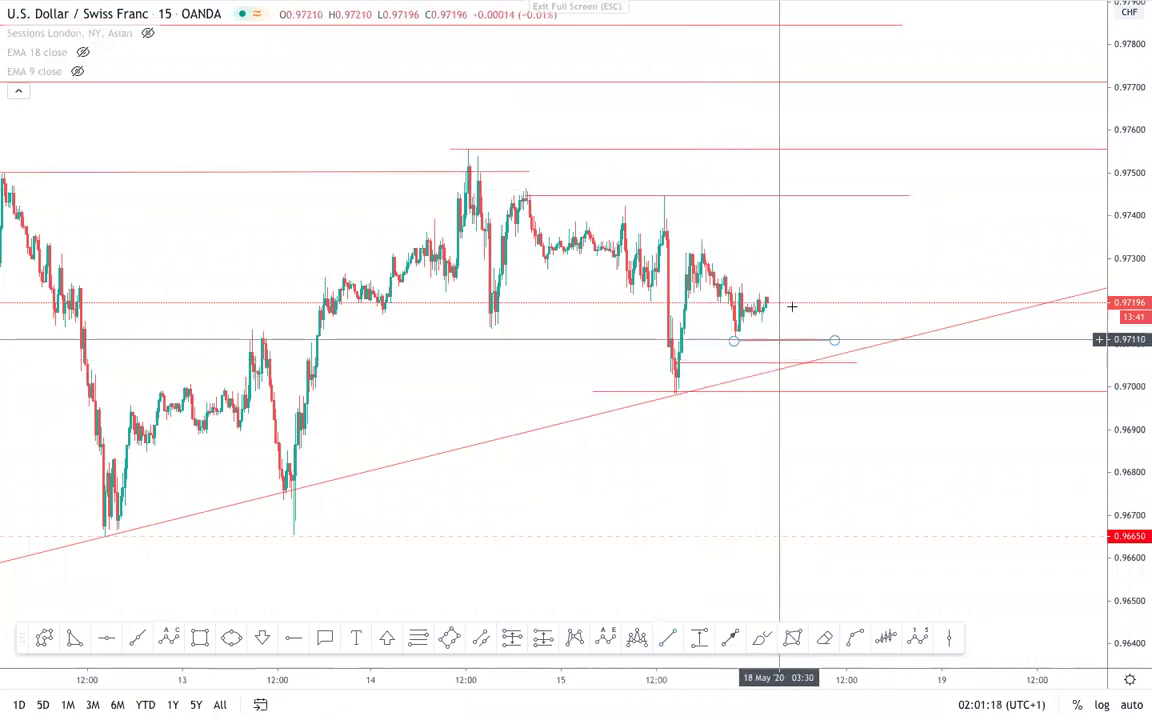
pyautogui.scroll(-5, 782, 95)
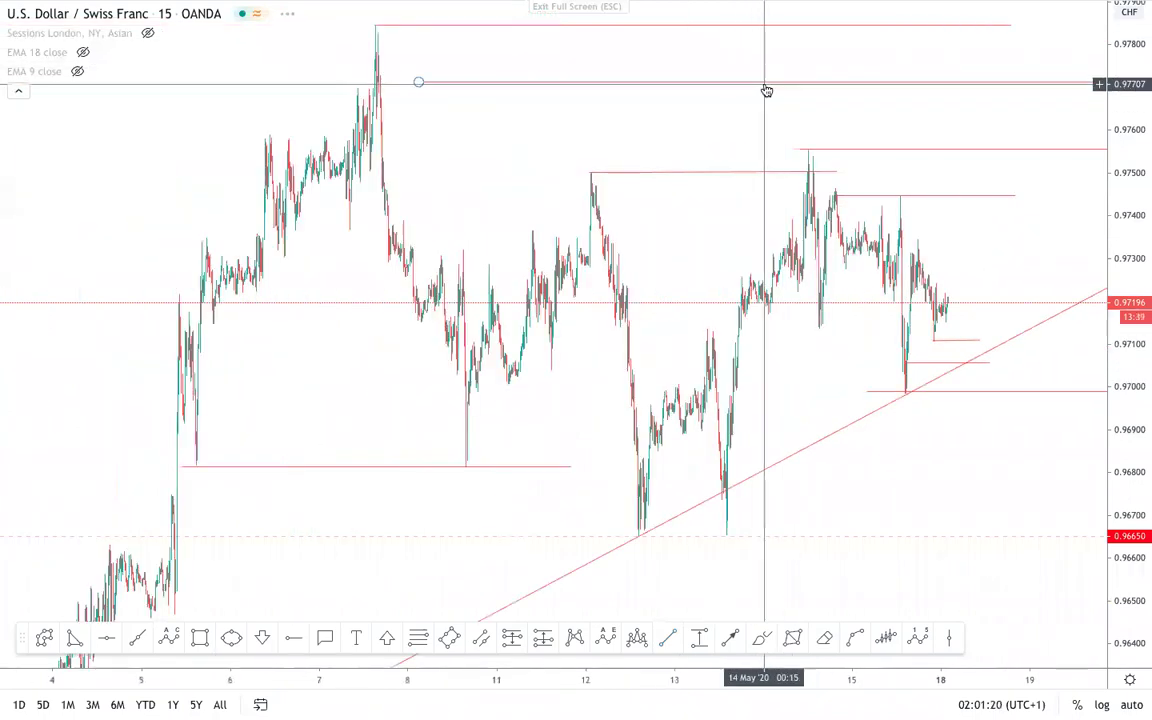
# - Leave the full-screen view, open the AUD/USD chart and dismiss its layout change notice
pyautogui.click(565, 8)
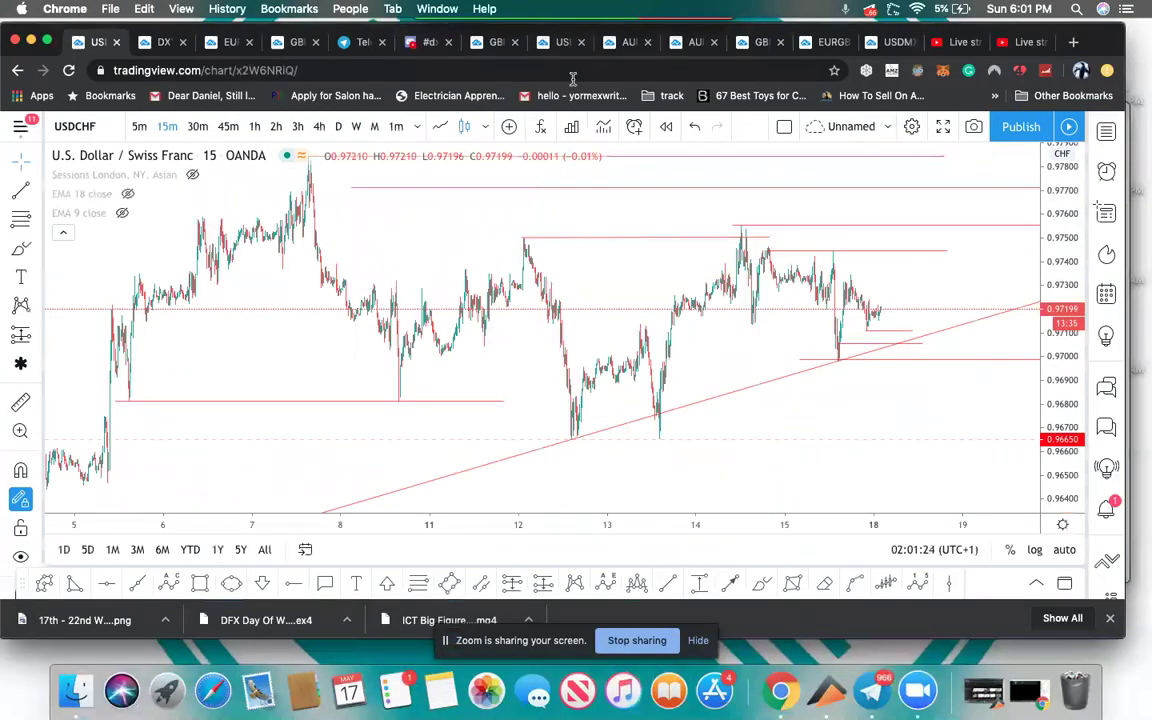
pyautogui.click(628, 45)
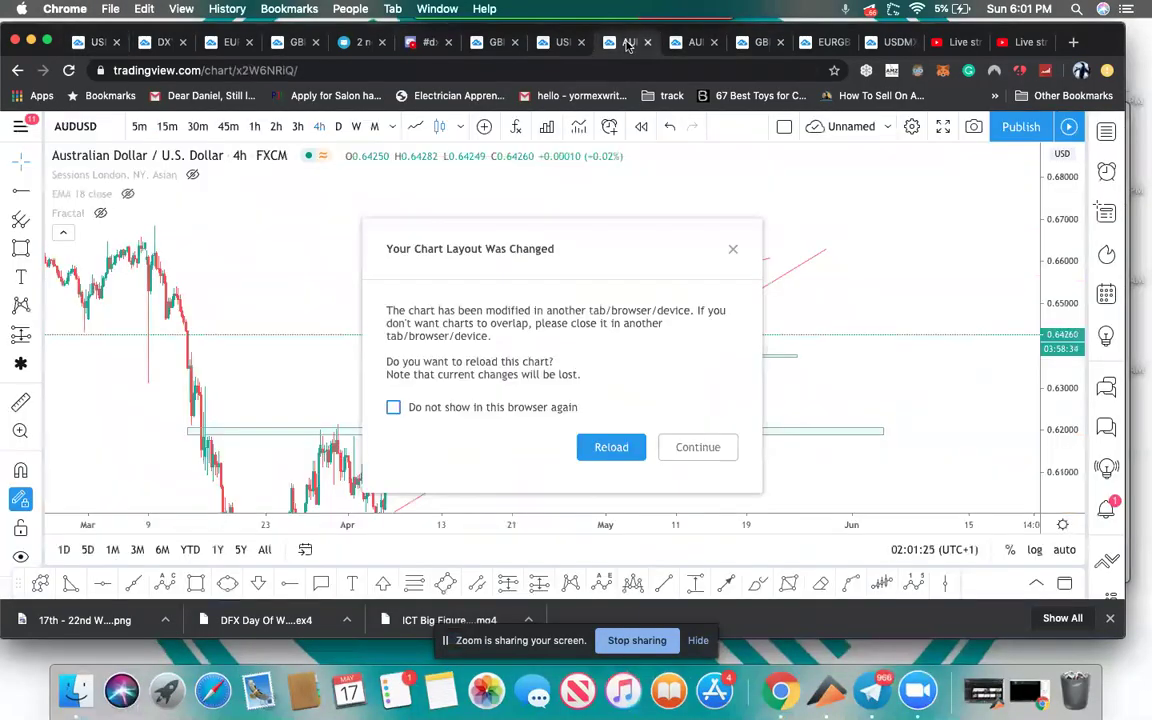
pyautogui.click(944, 278)
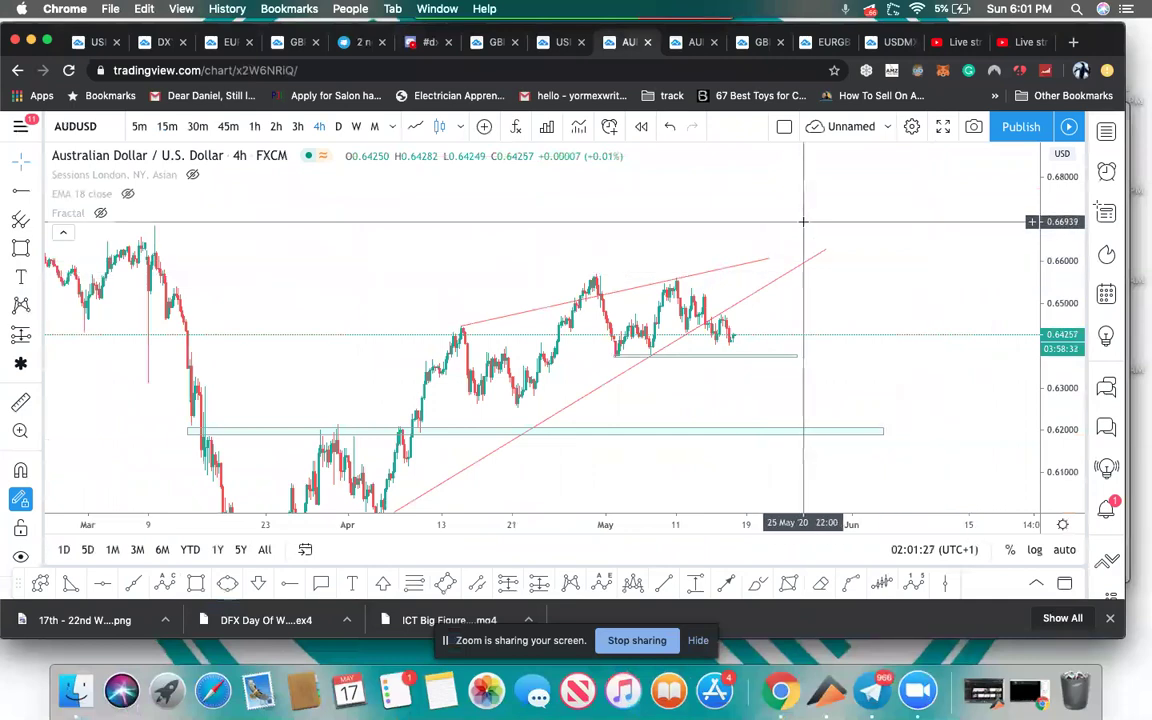
# - Open the AUD/NZD daily chart in full screen and move the floating drawing toolbar clear of the candles
pyautogui.click(690, 45)
pyautogui.press('Escape')
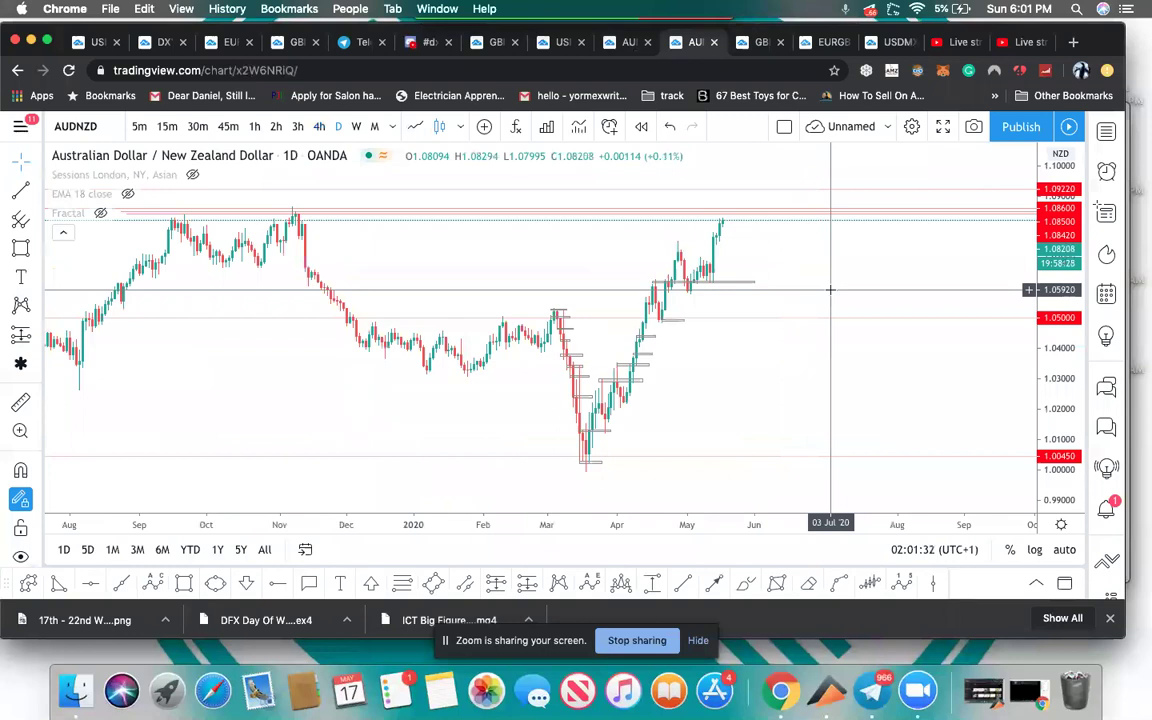
pyautogui.click(942, 128)
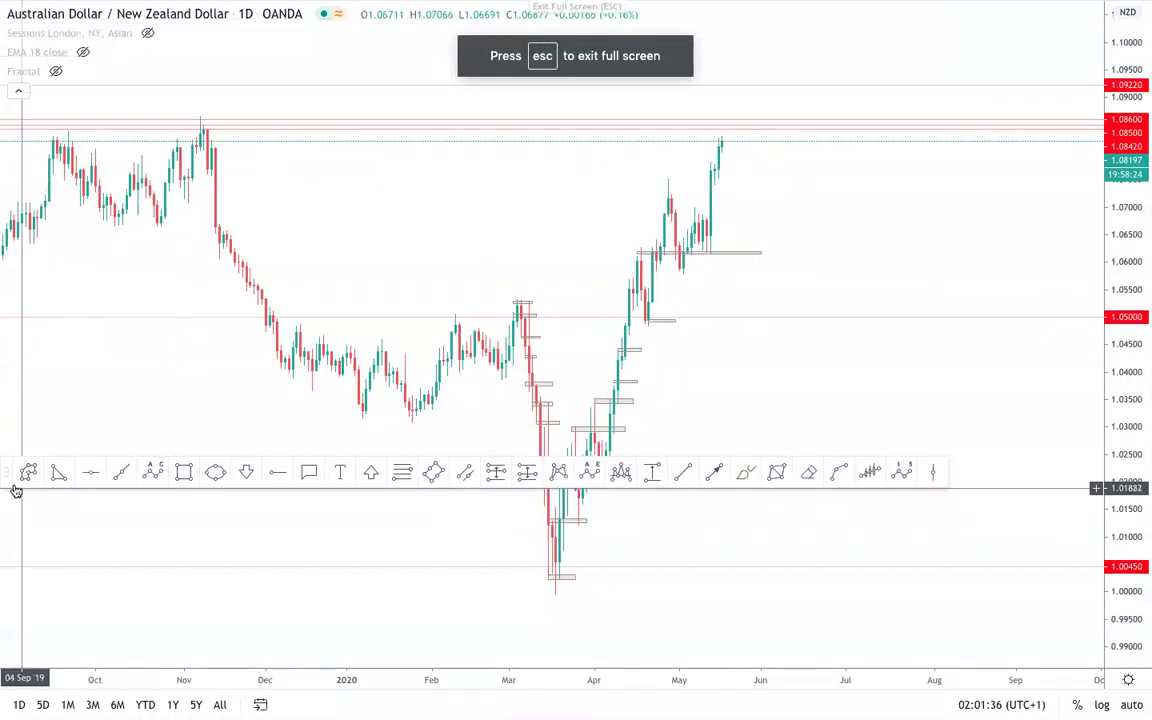
pyautogui.moveTo(10, 481); pyautogui.dragTo(48, 690)
# - Switch the AUD/NZD chart from the daily to the 1-week timeframe
pyautogui.scroll(3, 568, 462)
pyautogui.moveTo(550, 466); pyautogui.dragTo(1040, 490)
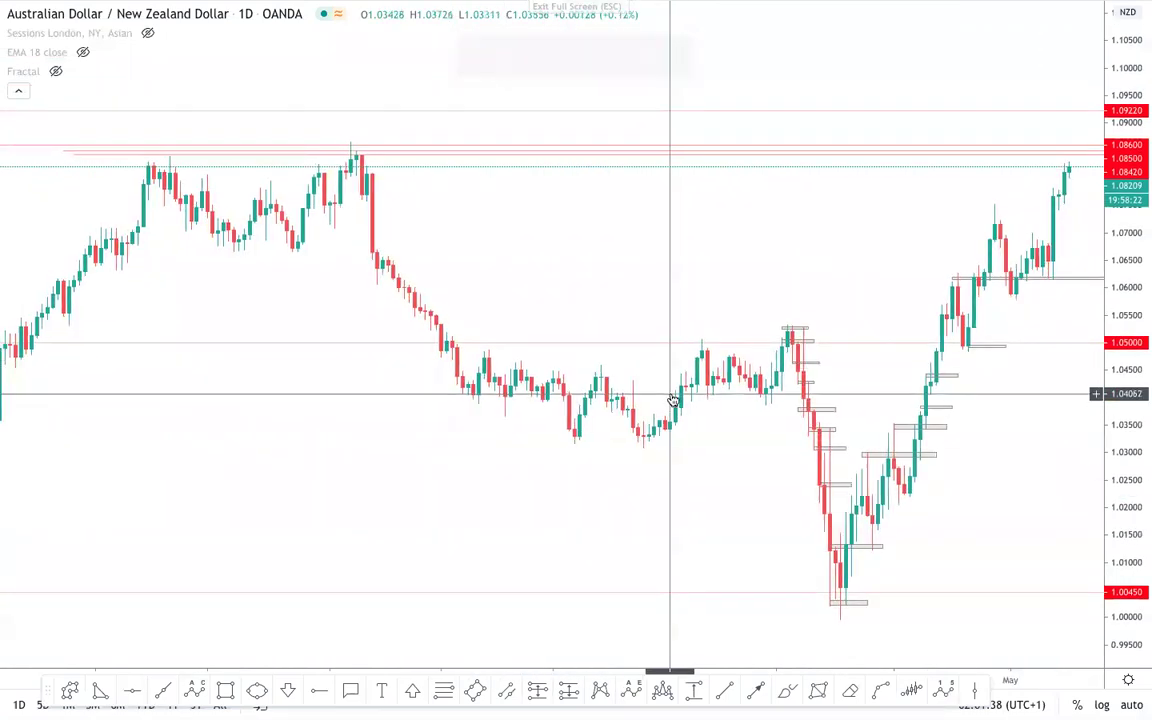
pyautogui.scroll(-3, 672, 393)
pyautogui.scroll(-2, 676, 380)
pyautogui.scroll(3, 689, 357)
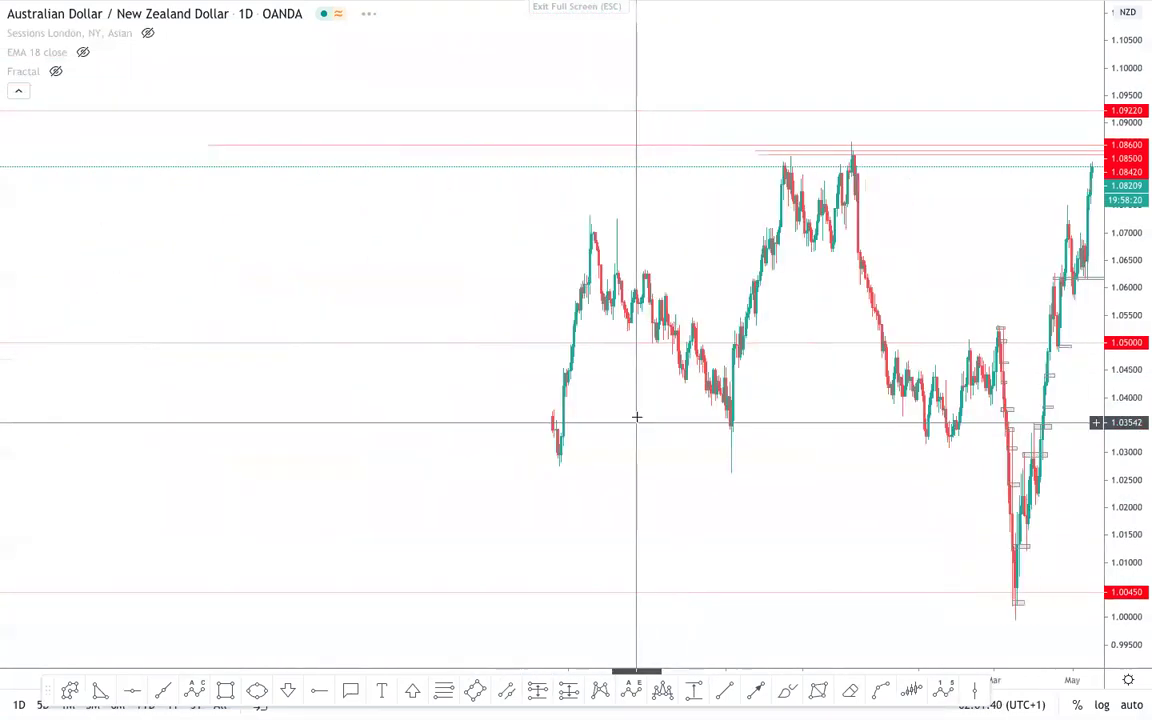
pyautogui.press('1')
pyautogui.press('Escape')
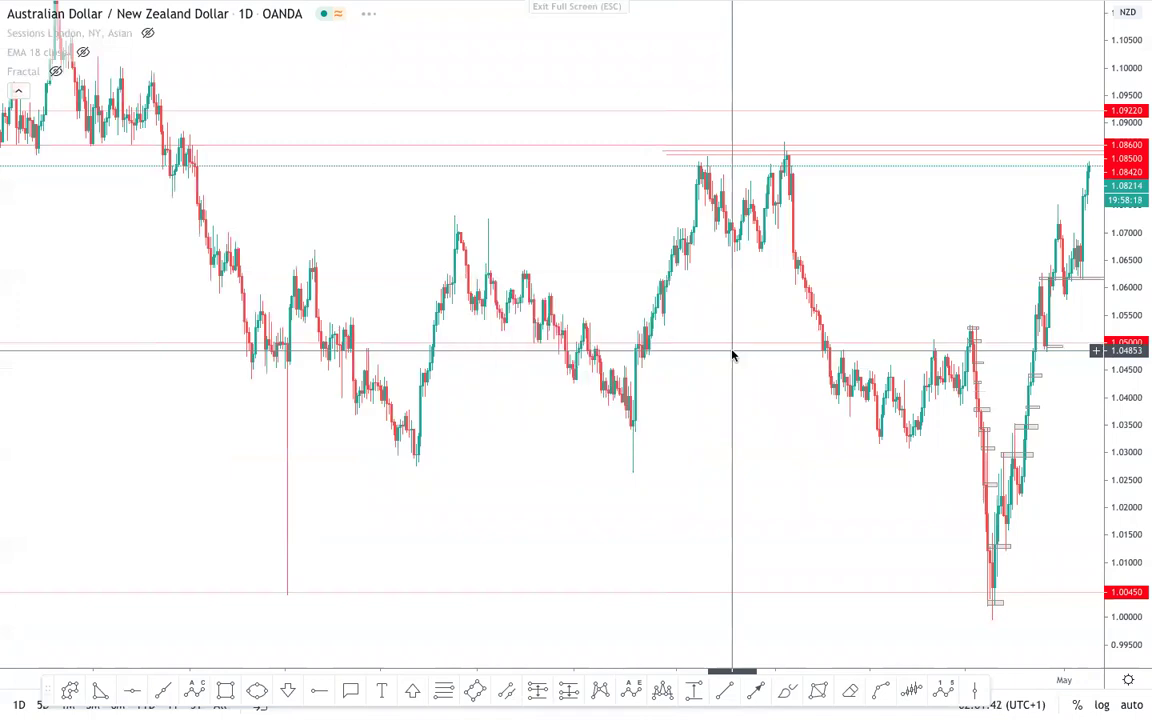
pyautogui.scroll(6, 682, 391)
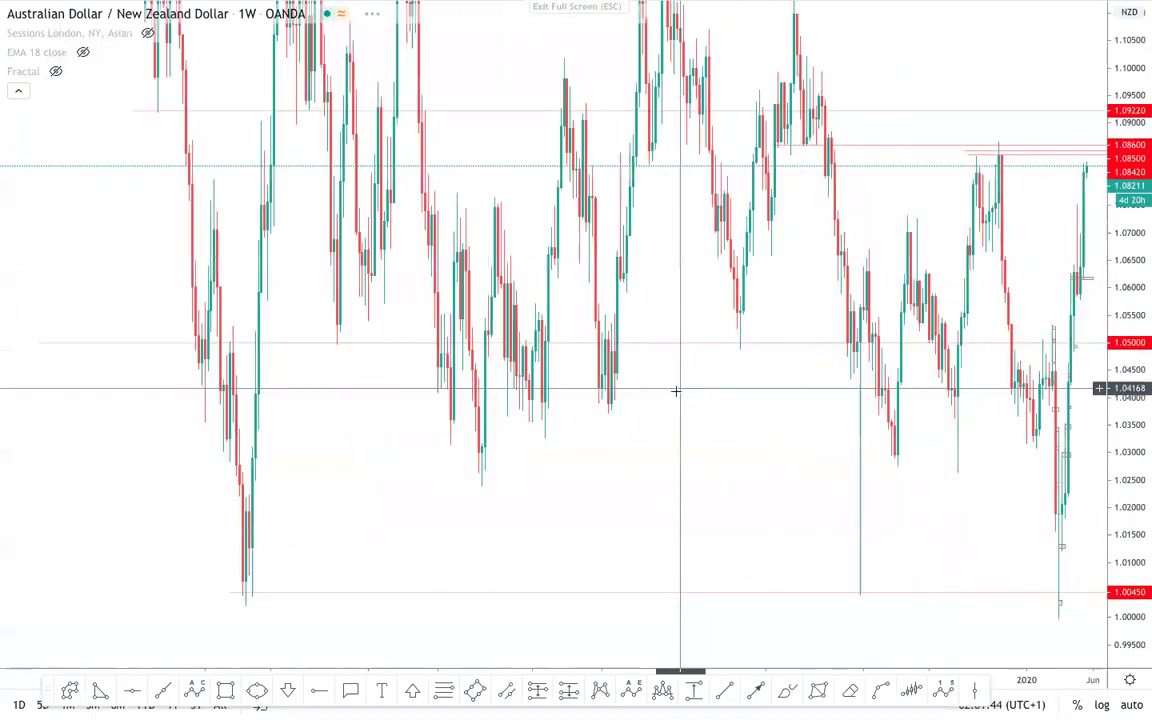
# - Examine the weekly AUD/NZD price history between the 1.00450 support and the levels from 1.08420 up to 1.14250
pyautogui.scroll(-3, 762, 494)
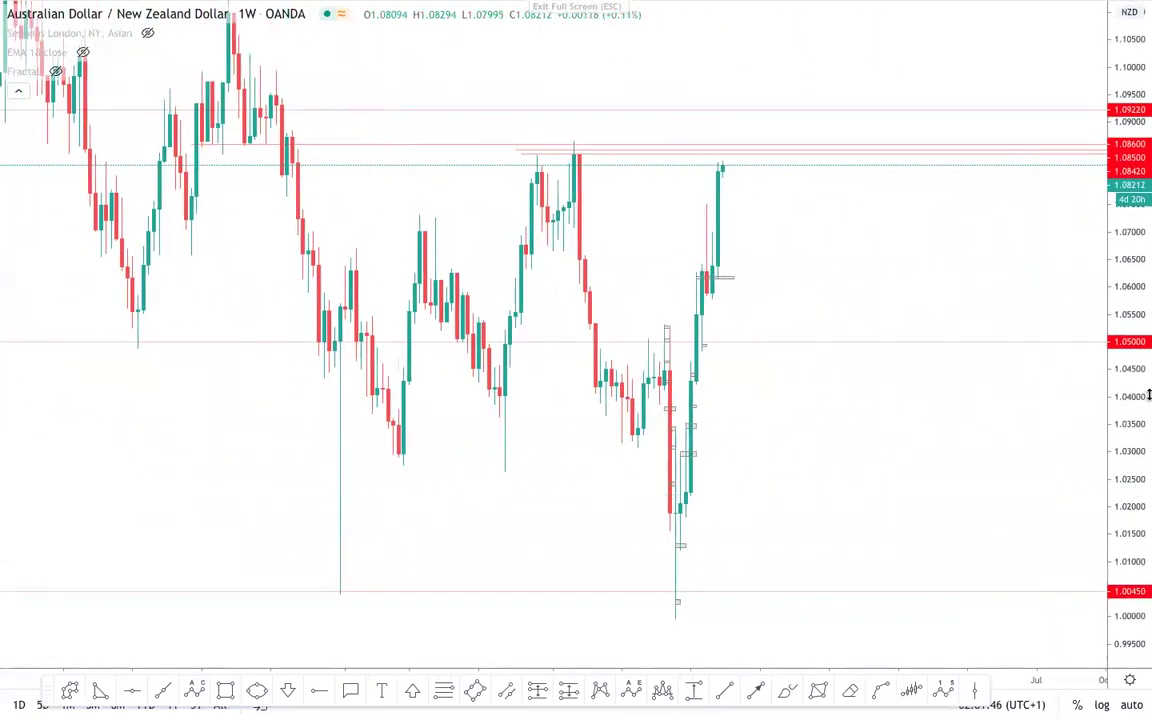
pyautogui.scroll(-5, 946, 494)
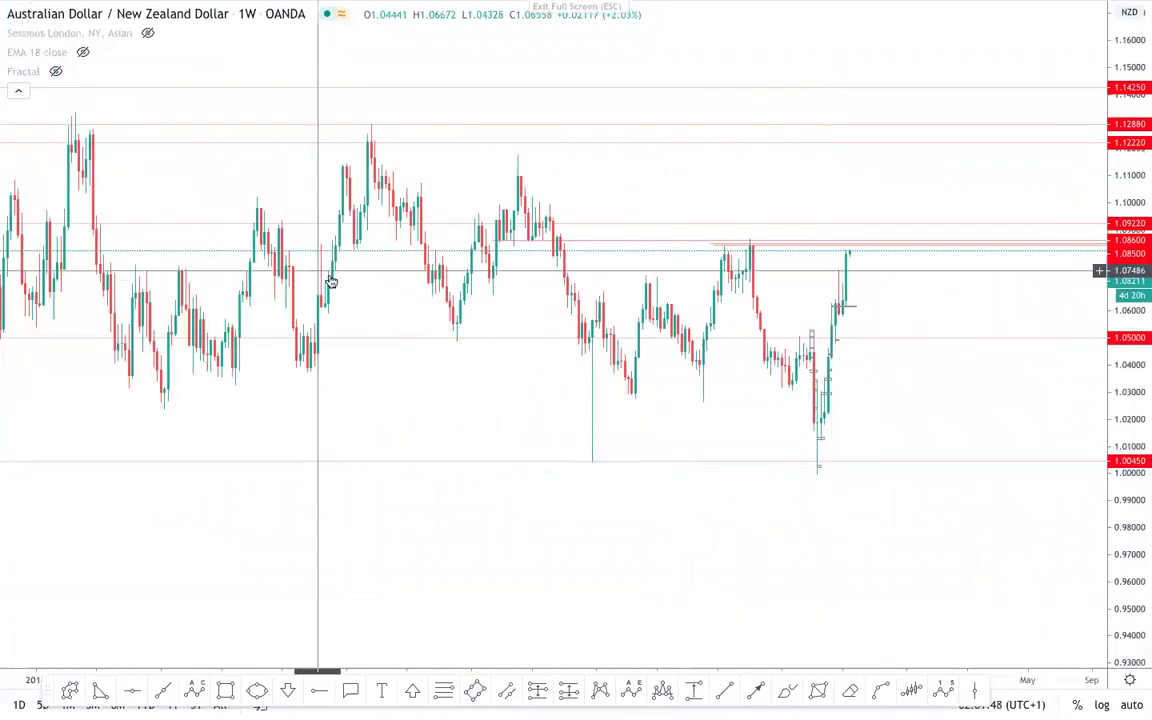
pyautogui.scroll(-2, 506, 372)
pyautogui.scroll(5, 504, 372)
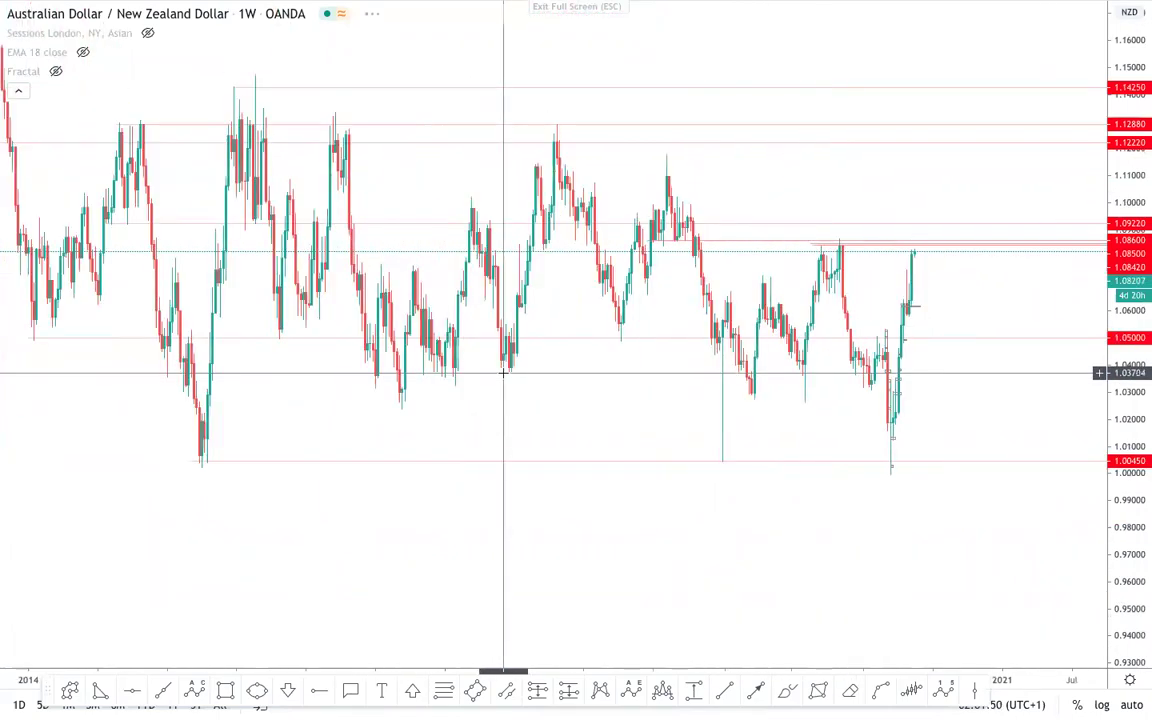
pyautogui.scroll(-2, 607, 443)
pyautogui.scroll(2, 580, 480)
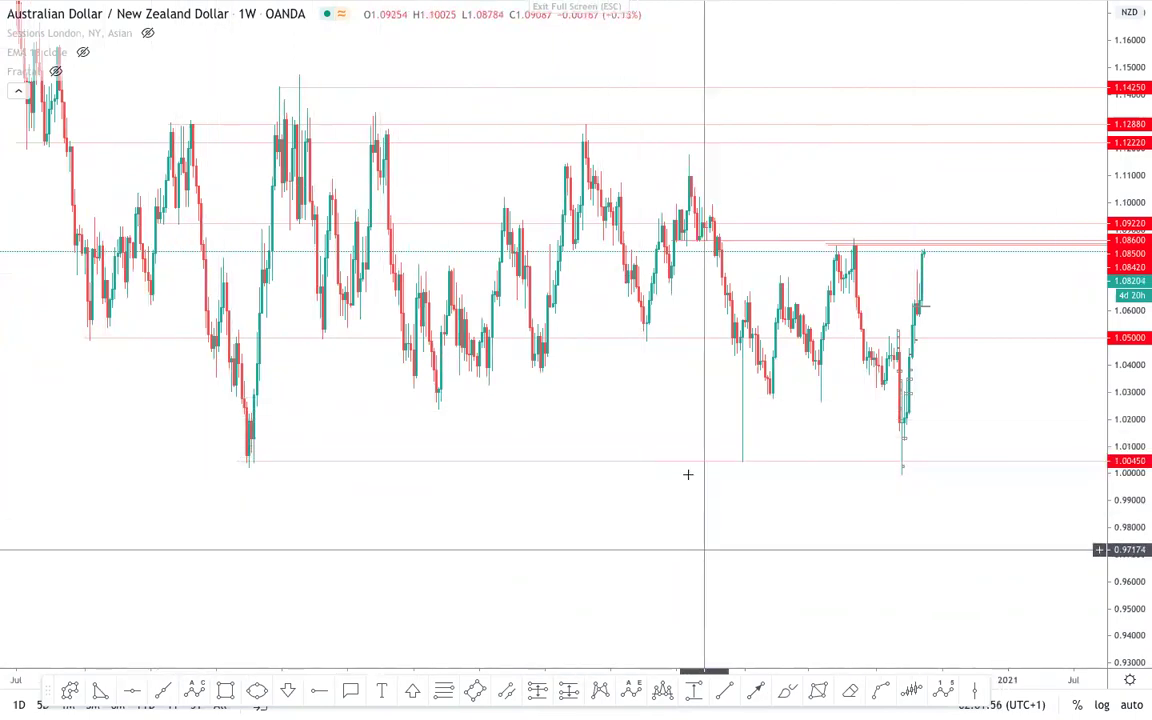
pyautogui.scroll(1, 792, 499)
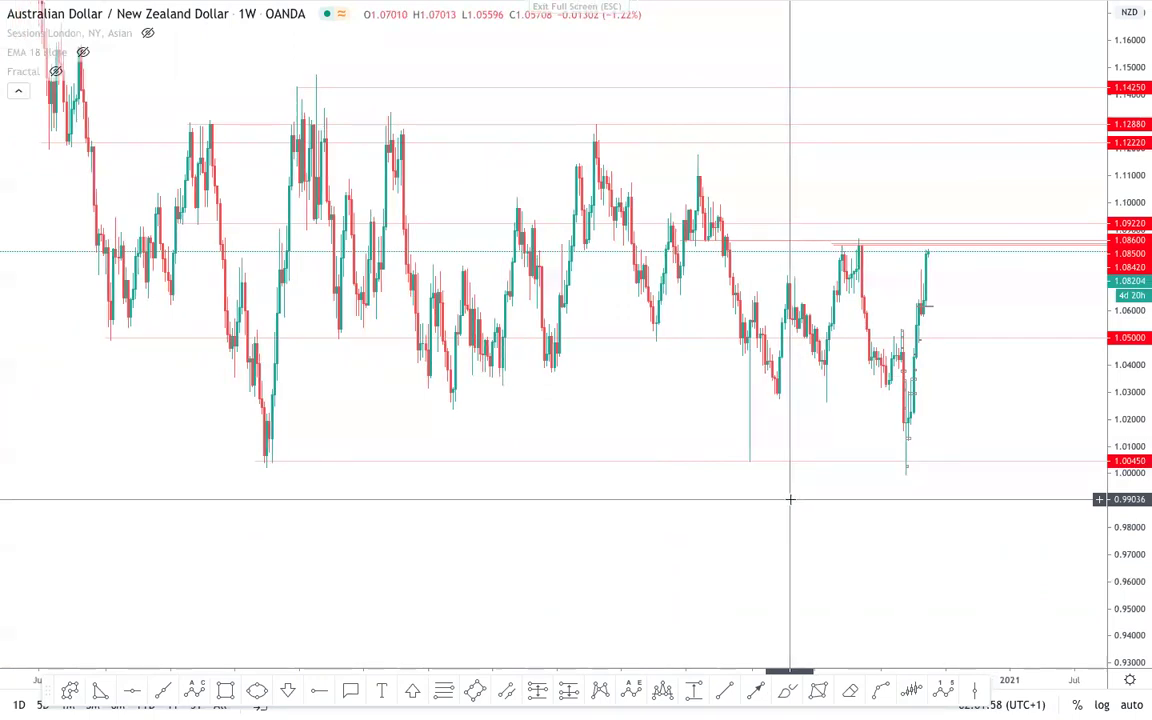
pyautogui.scroll(2, 1052, 465)
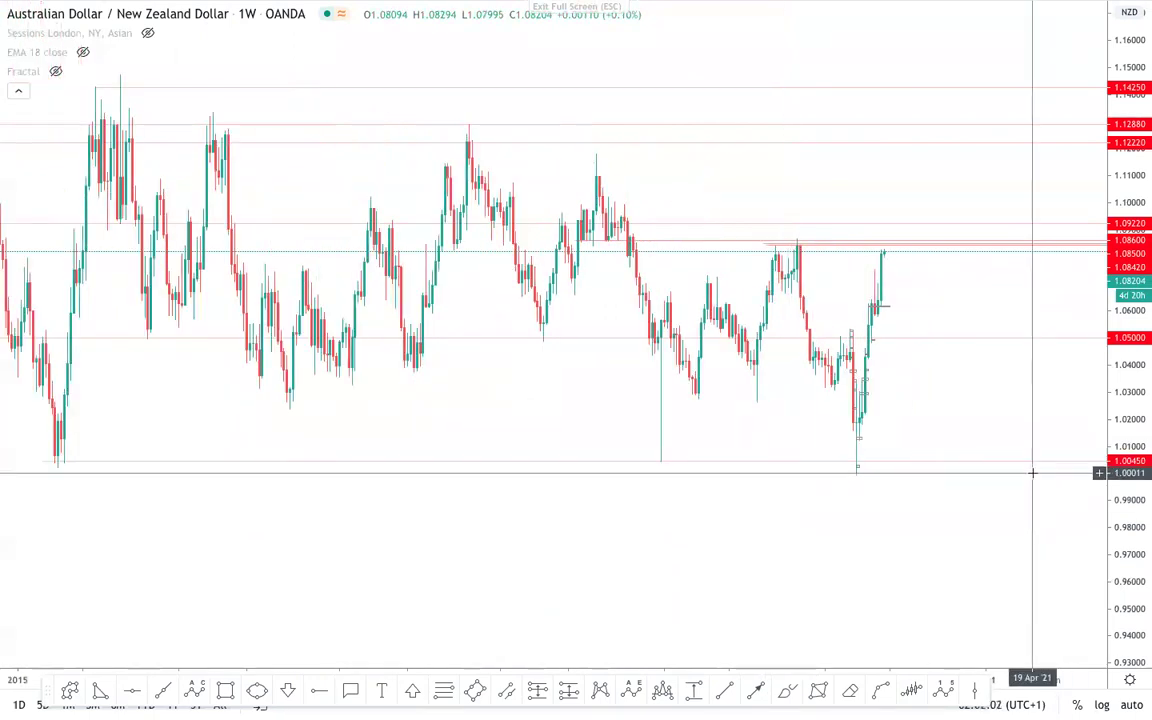
pyautogui.moveTo(1149, 400); pyautogui.dragTo(1143, 377)
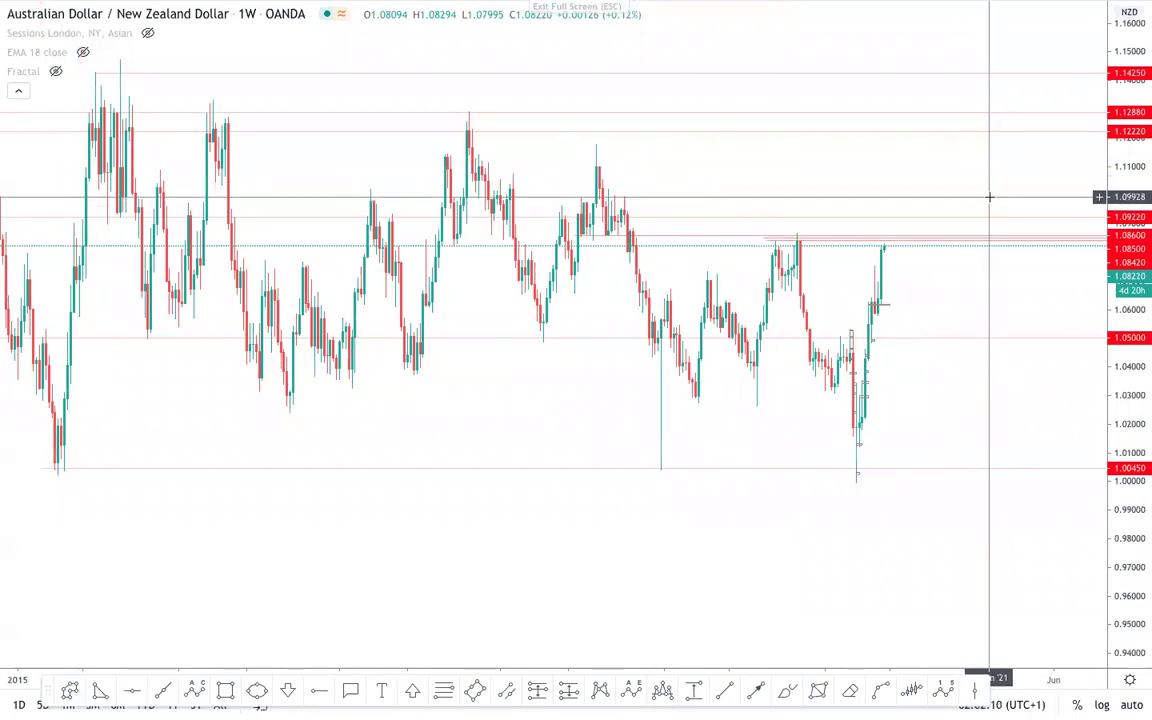
pyautogui.scroll(1, 921, 321)
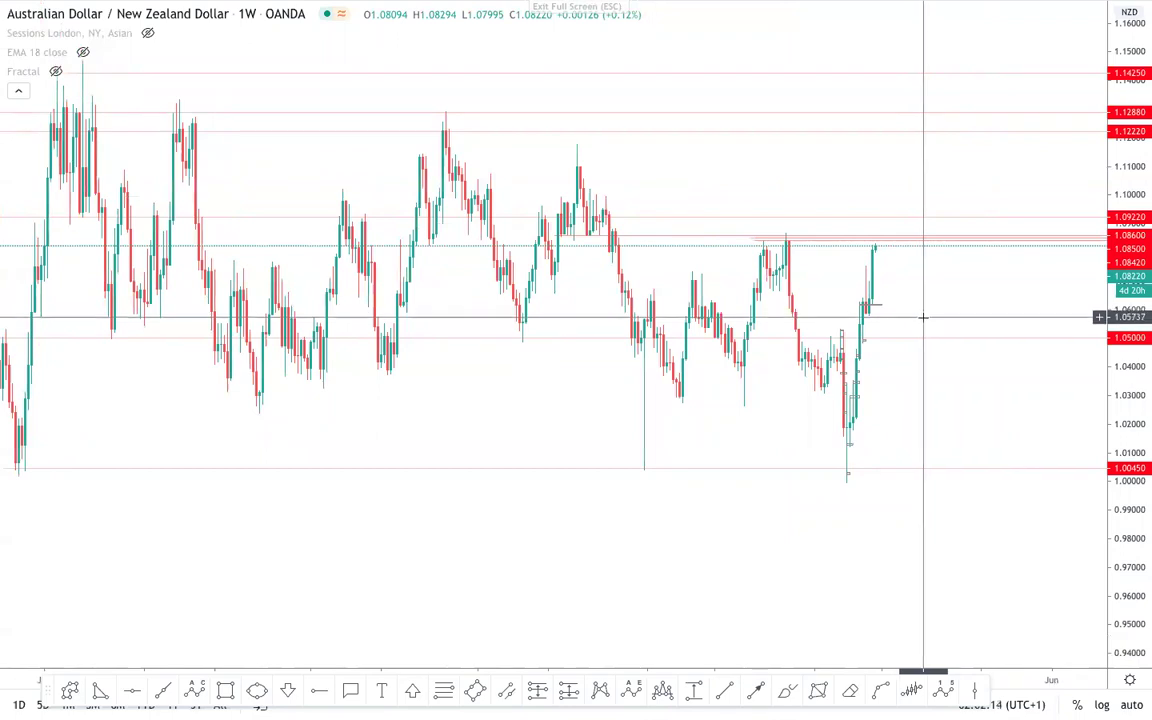
pyautogui.scroll(2, 922, 318)
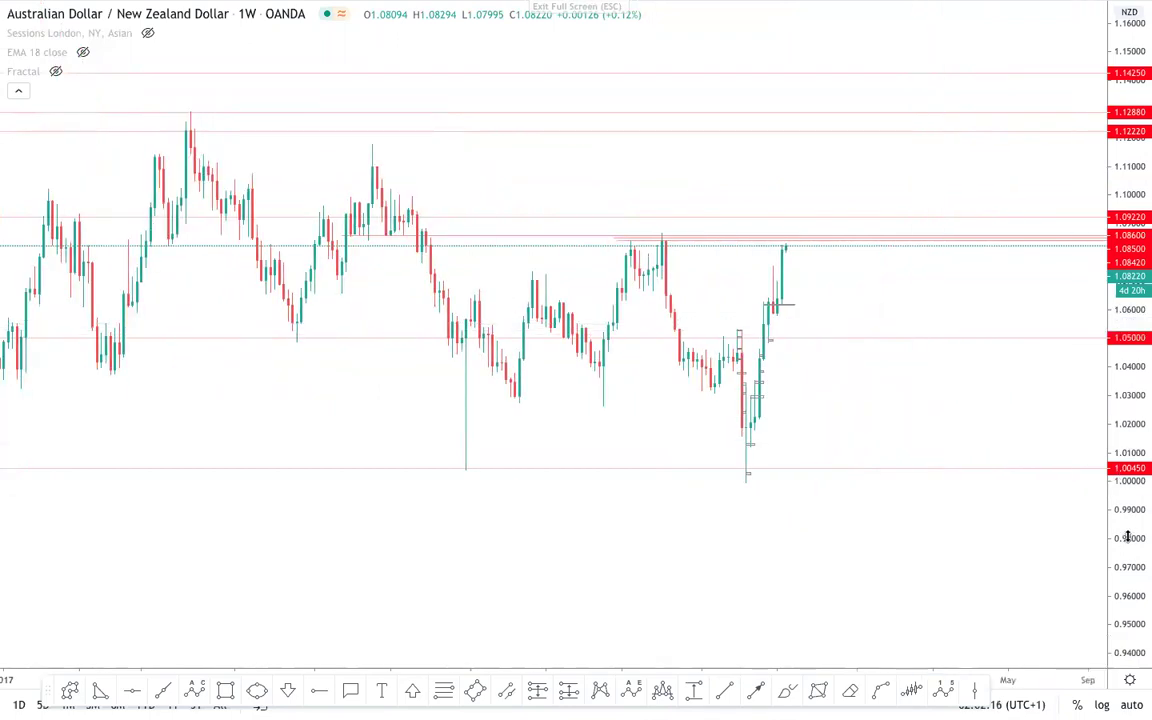
# - Draw a rectangle from the last major weekly swing high to about 19 July 2021, spanning about 1.07024 to 1.08718
pyautogui.scroll(2, 699, 201)
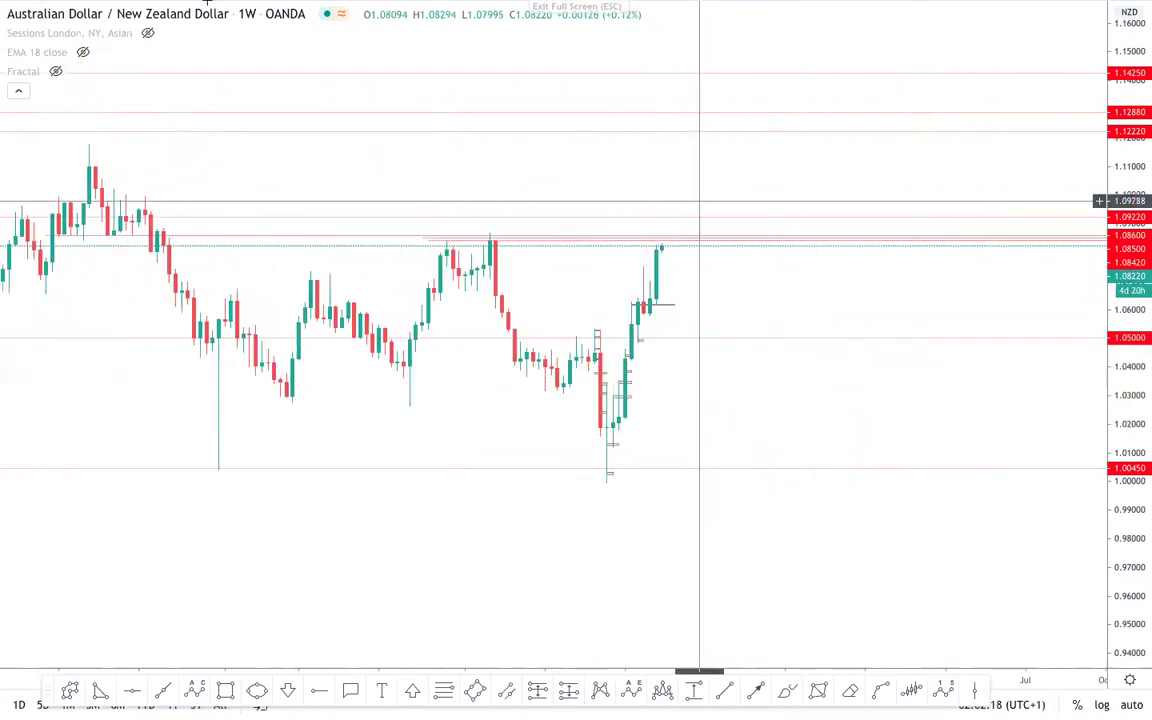
pyautogui.moveTo(1132, 516); pyautogui.dragTo(1132, 326)
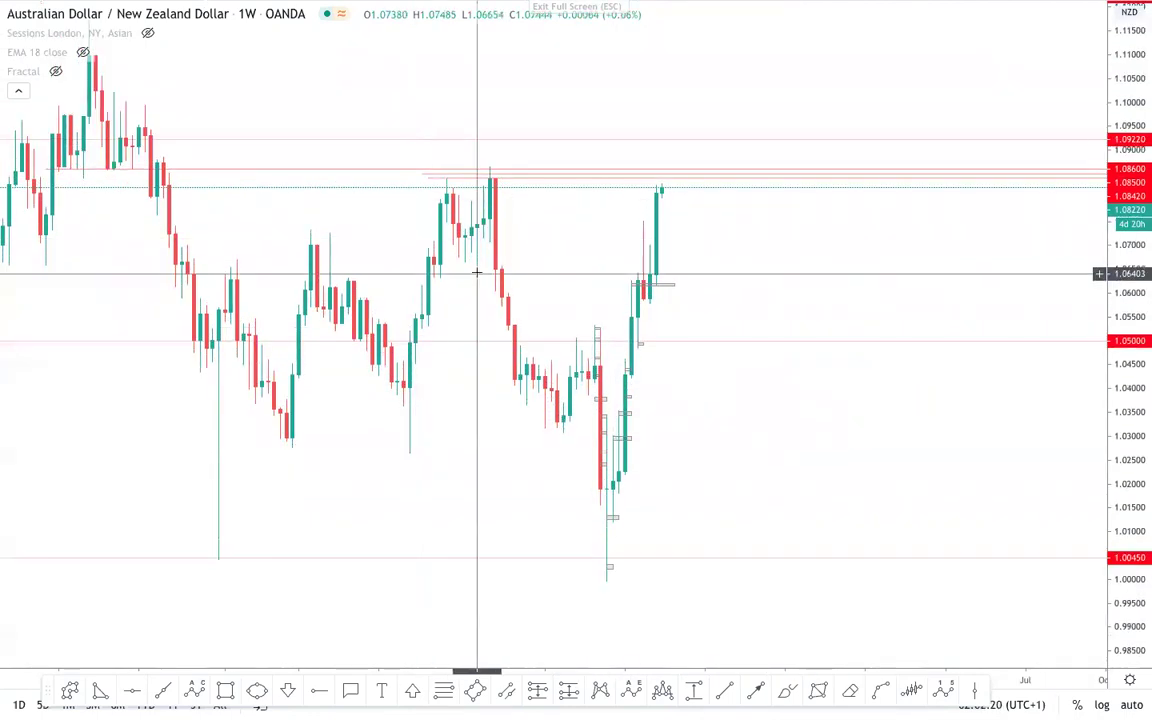
pyautogui.click(228, 690)
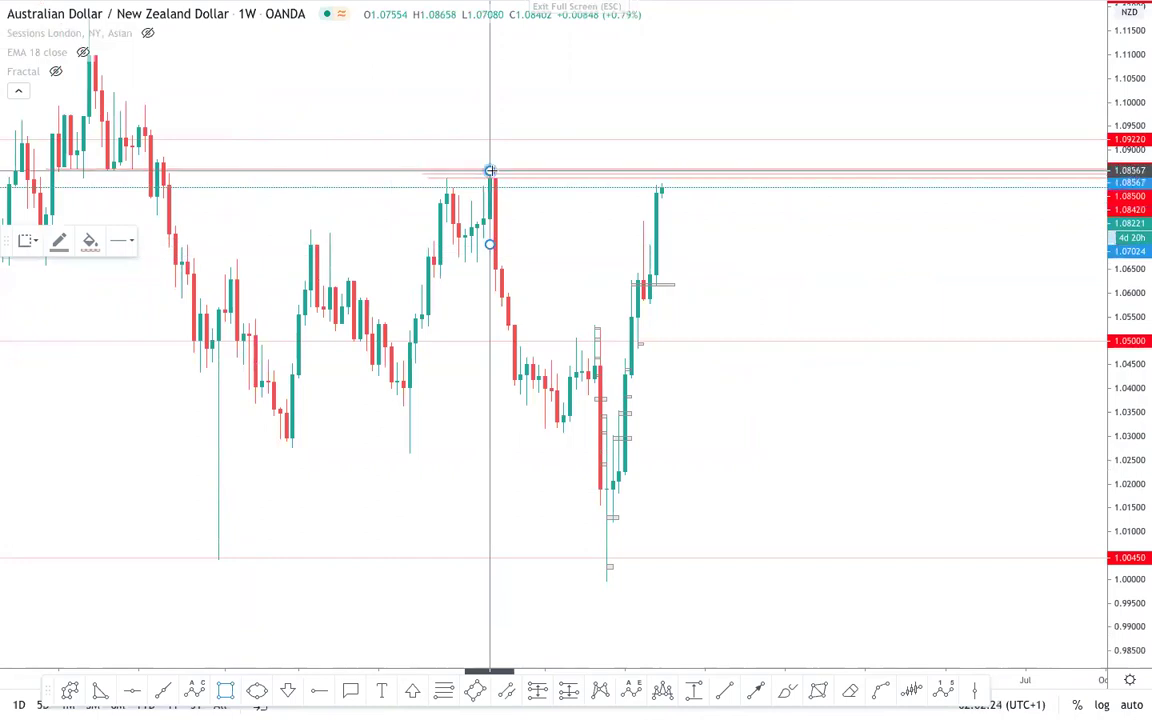
pyautogui.click(1044, 166)
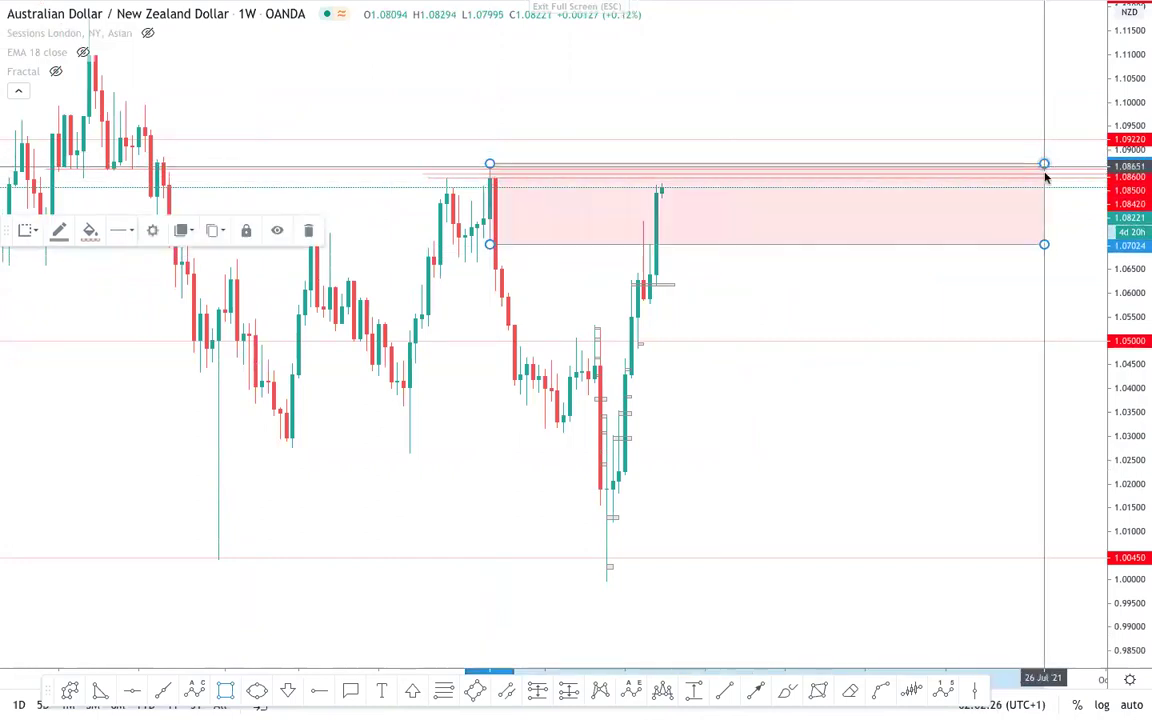
pyautogui.click(932, 289)
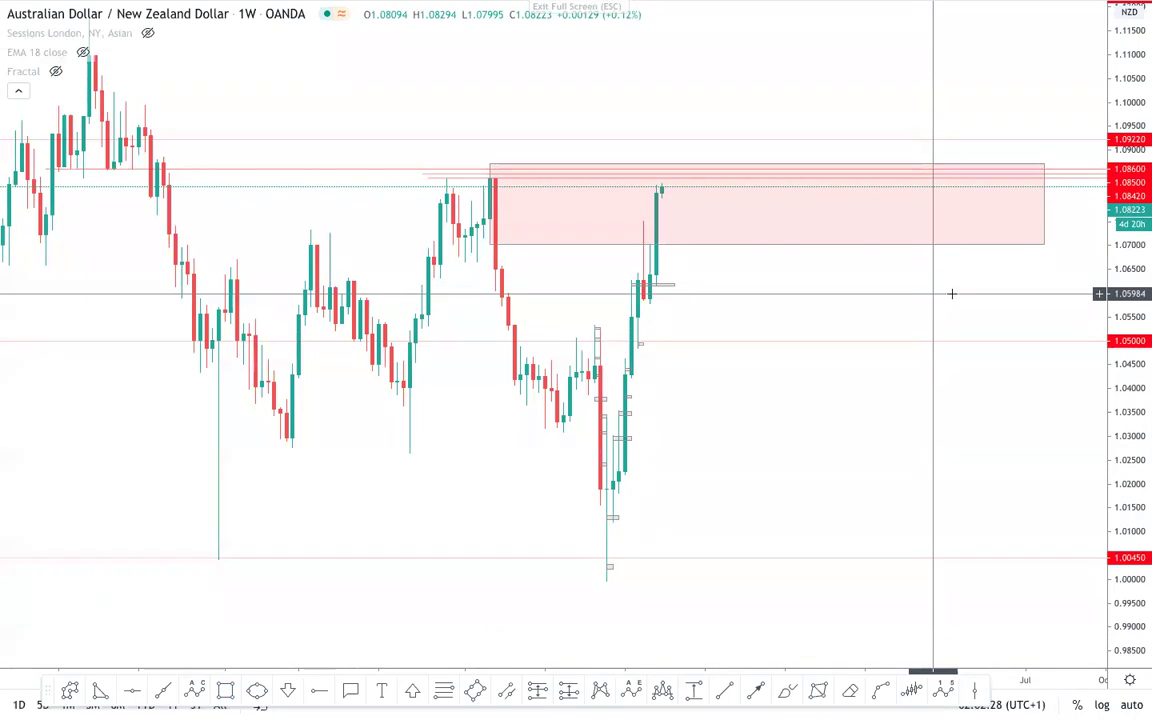
pyautogui.scroll(-3, 954, 312)
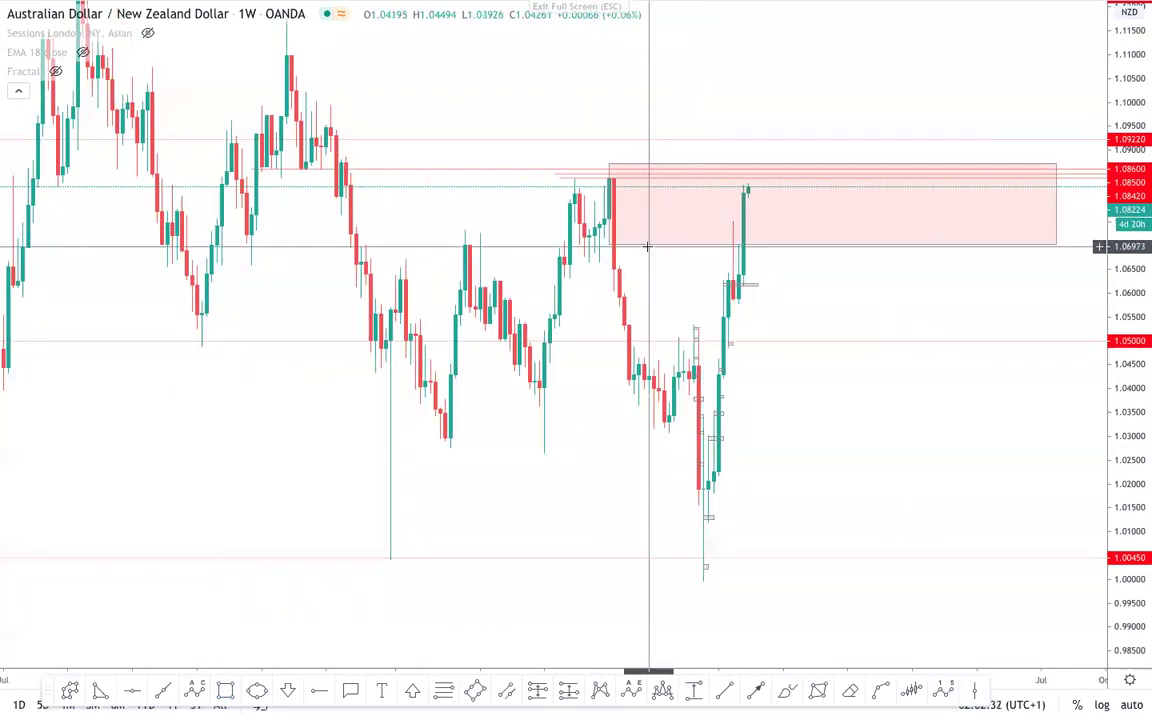
pyautogui.moveTo(653, 245); pyautogui.dragTo(646, 244)
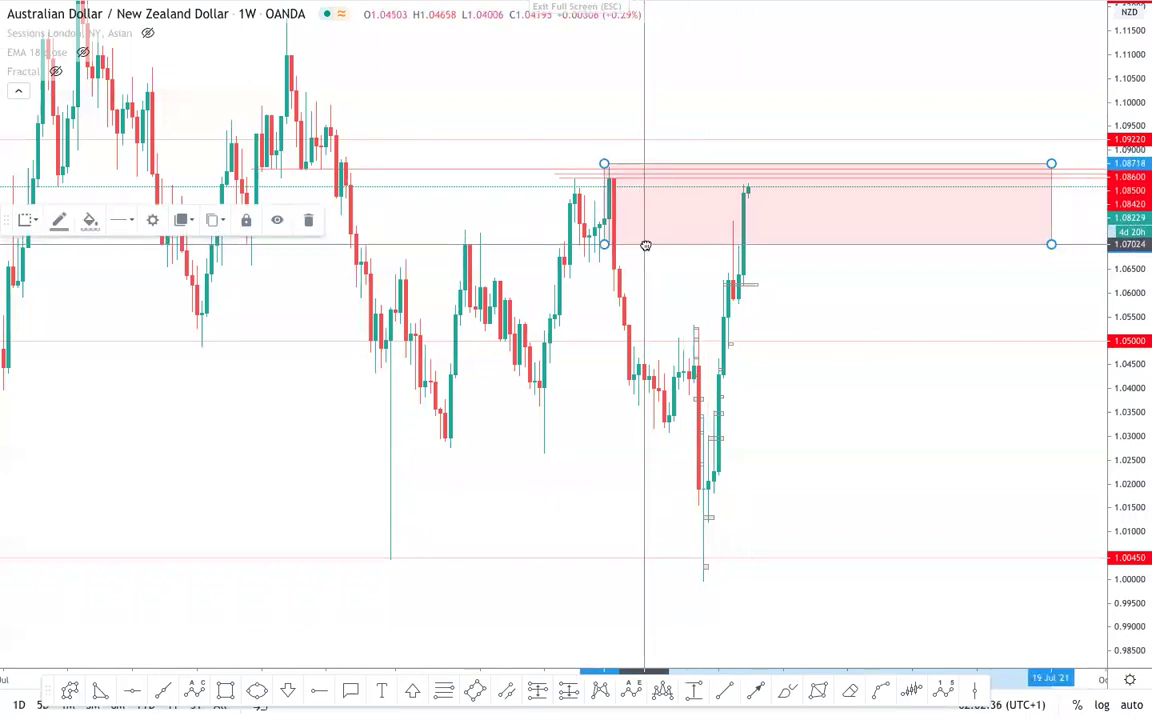
pyautogui.click(741, 69)
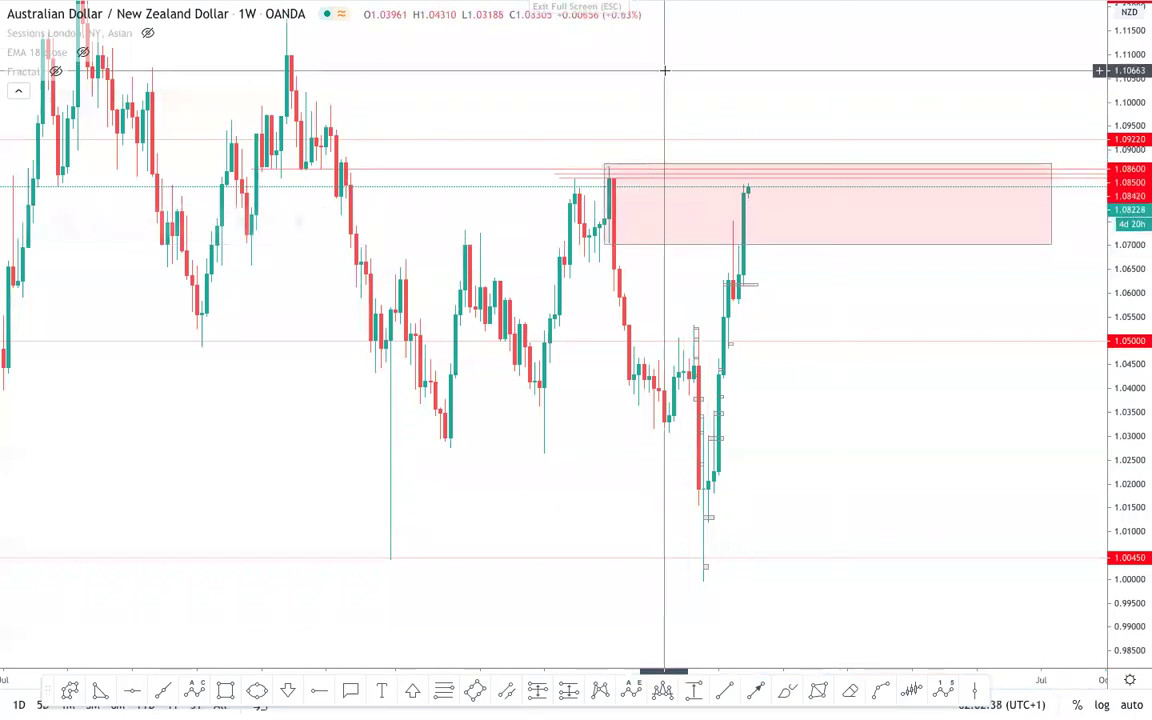
# - Switch the AUD/NZD chart from the weekly to the 1-day timeframe
pyautogui.write('1')
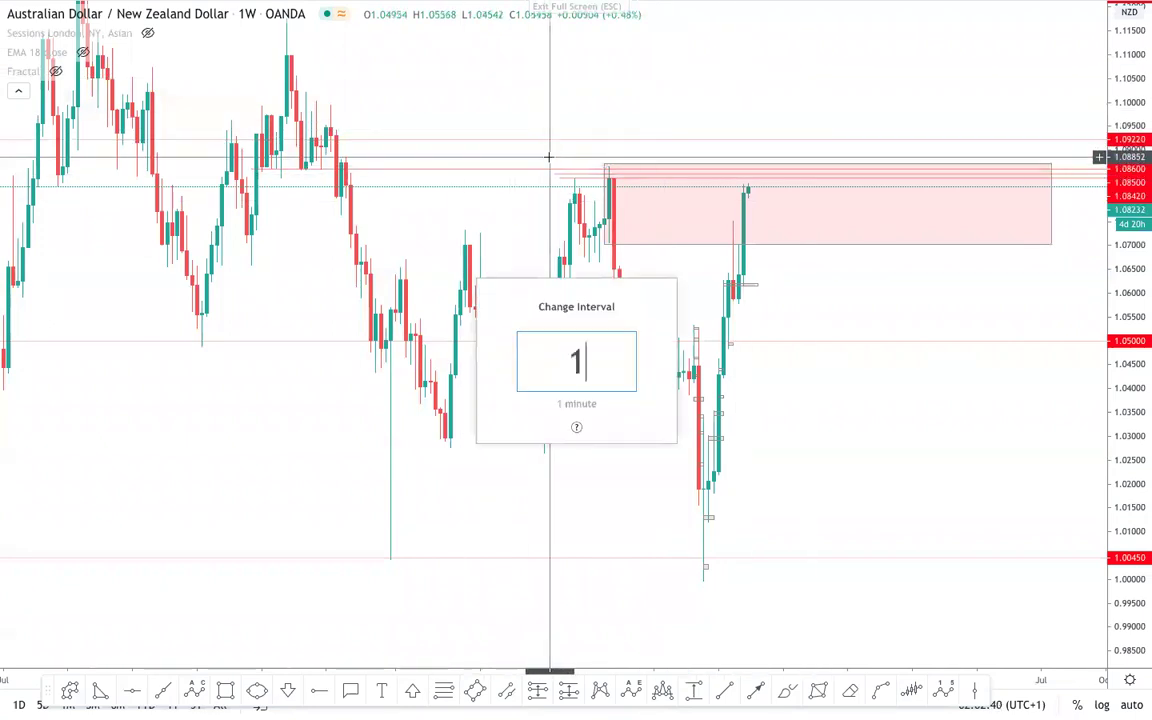
pyautogui.write('D')
pyautogui.press('Return')
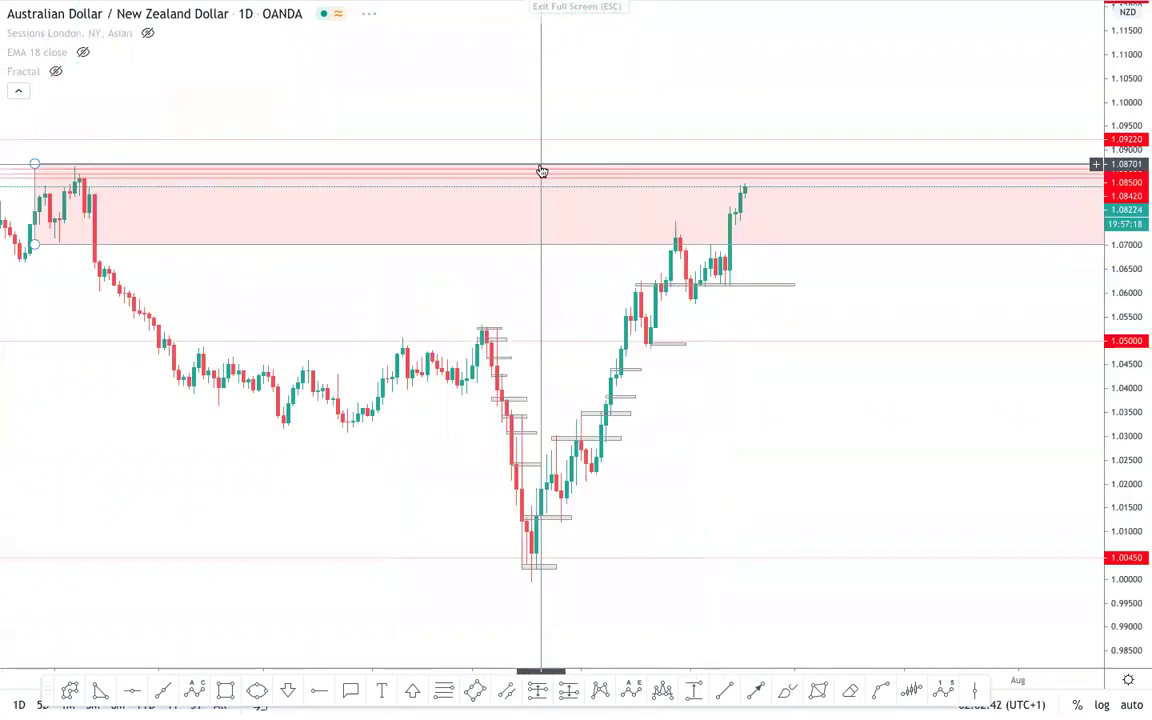
# - Shift the rectangle back over the daily consolidation under the highs, with its upper edge at 1.08516
pyautogui.scroll(-2, 600, 233)
pyautogui.moveTo(524, 280); pyautogui.dragTo(398, 294)
pyautogui.moveTo(488, 249); pyautogui.dragTo(340, 266)
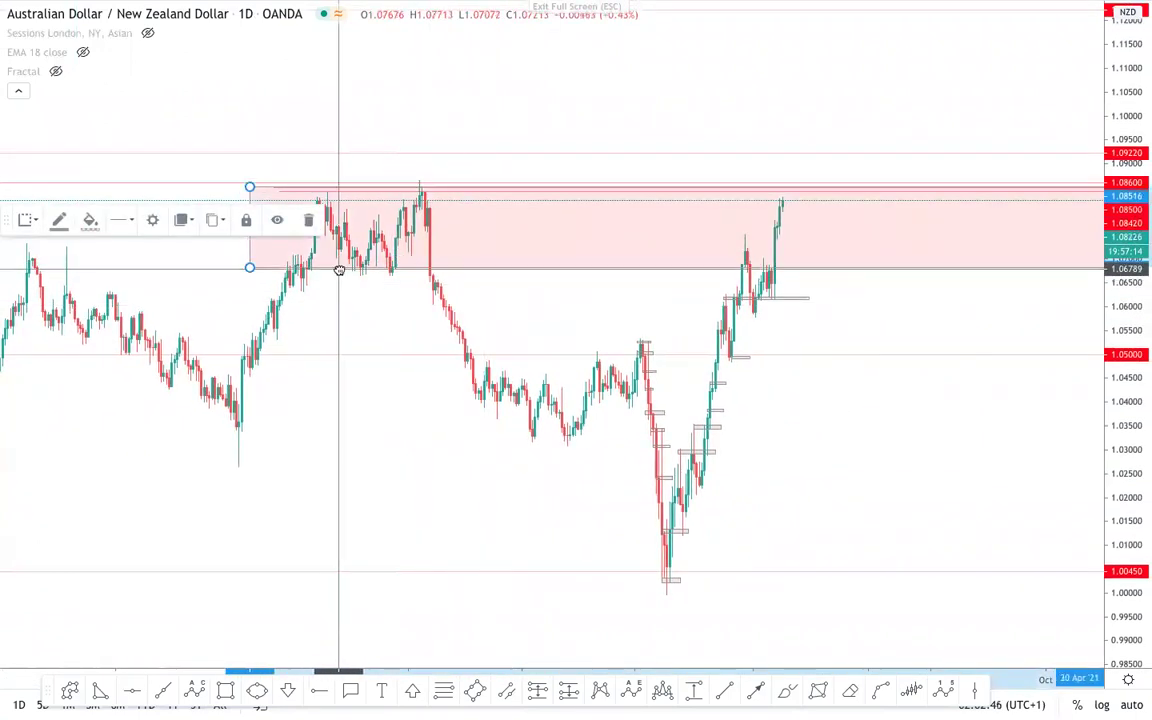
# - Shorten the rectangle to end just past the consolidation's breakdown and set its lower edge at about 1.06655
pyautogui.scroll(-3, 330, 290)
pyautogui.moveTo(828, 261); pyautogui.dragTo(628, 275)
pyautogui.scroll(-2, 628, 275)
pyautogui.moveTo(866, 322); pyautogui.dragTo(516, 300)
pyautogui.moveTo(786, 259); pyautogui.dragTo(254, 262)
pyautogui.moveTo(311, 273); pyautogui.dragTo(602, 257)
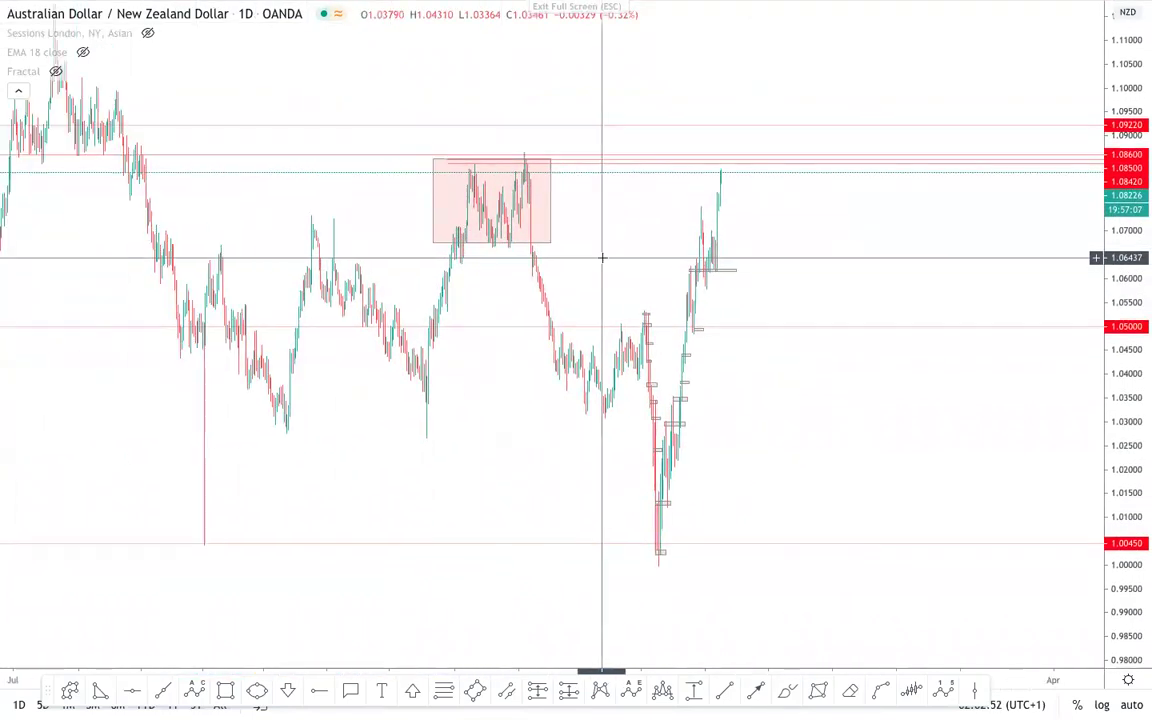
pyautogui.scroll(2, 591, 268)
pyautogui.hscroll(-2, 373, 241)
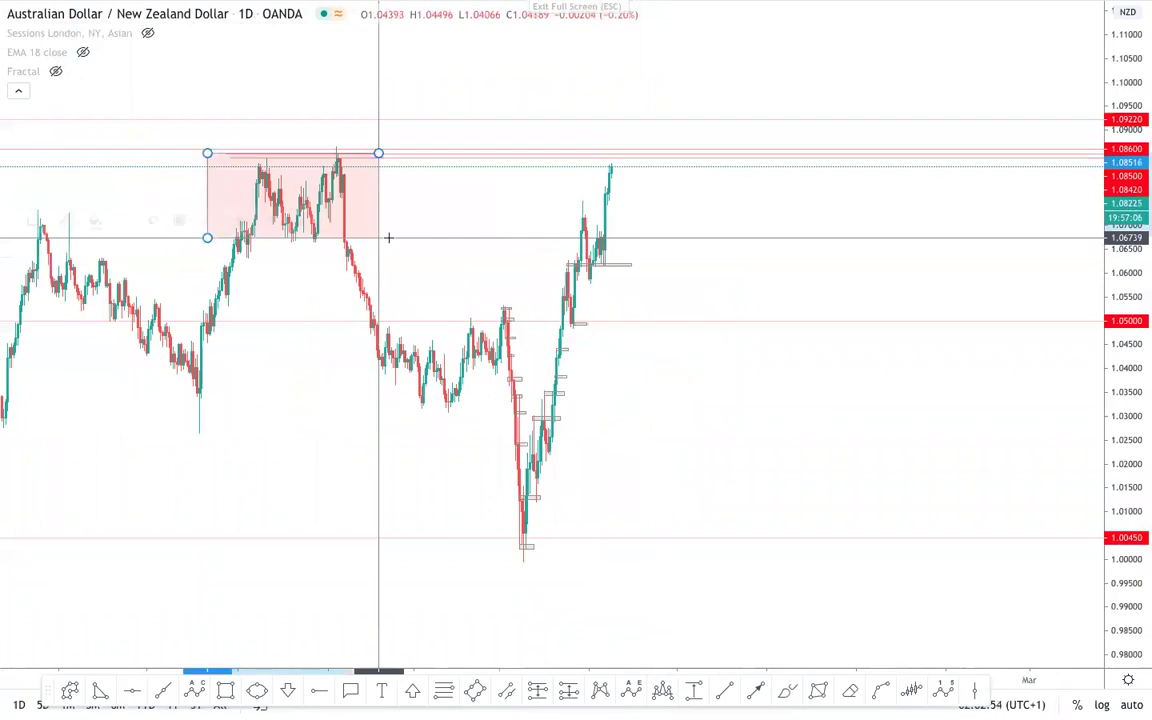
pyautogui.click(387, 238)
pyautogui.moveTo(419, 280); pyautogui.dragTo(450, 258)
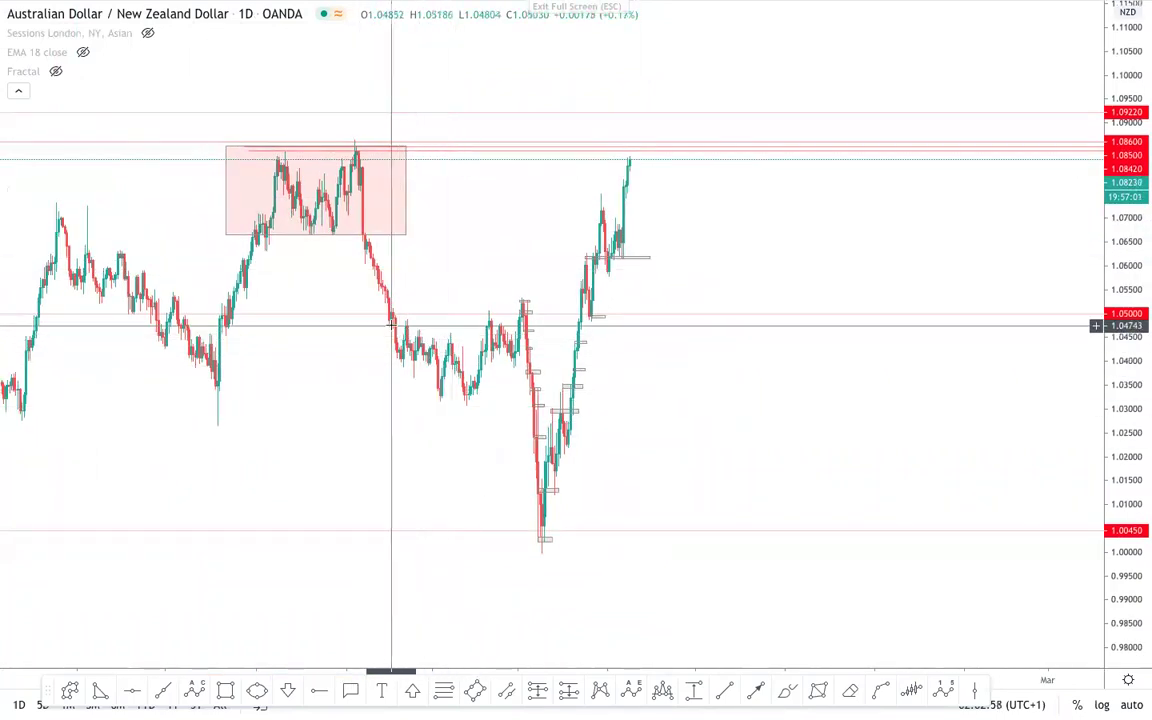
# - Clone the consolidation rectangle and place the copy over the lower sideways range around the 1.05000 level
pyautogui.click(390, 240)
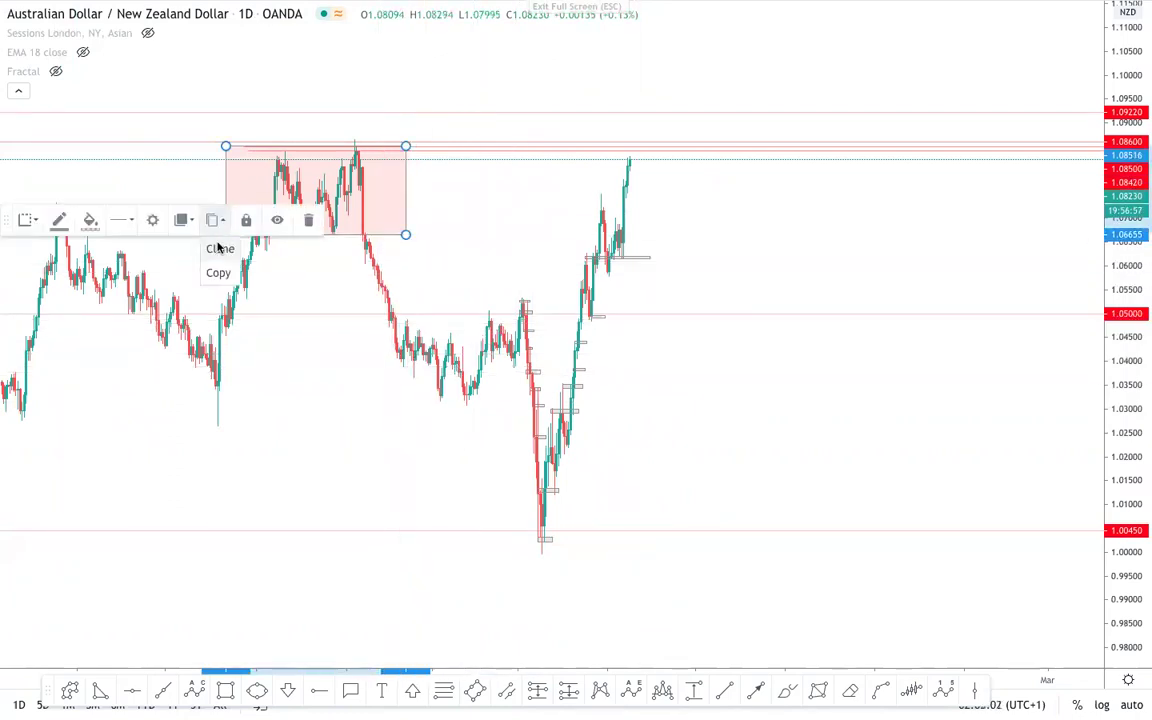
pyautogui.click(219, 248)
pyautogui.moveTo(368, 119)
pyautogui.mouseDown()
pyautogui.moveTo(557, 276)
pyautogui.moveTo(526, 303)
pyautogui.mouseUp()
pyautogui.click(509, 411)
# - Close the chart layout change notice without reloading the chart
pyautogui.scroll(3, 537, 450)
pyautogui.moveTo(537, 450); pyautogui.dragTo(896, 436)
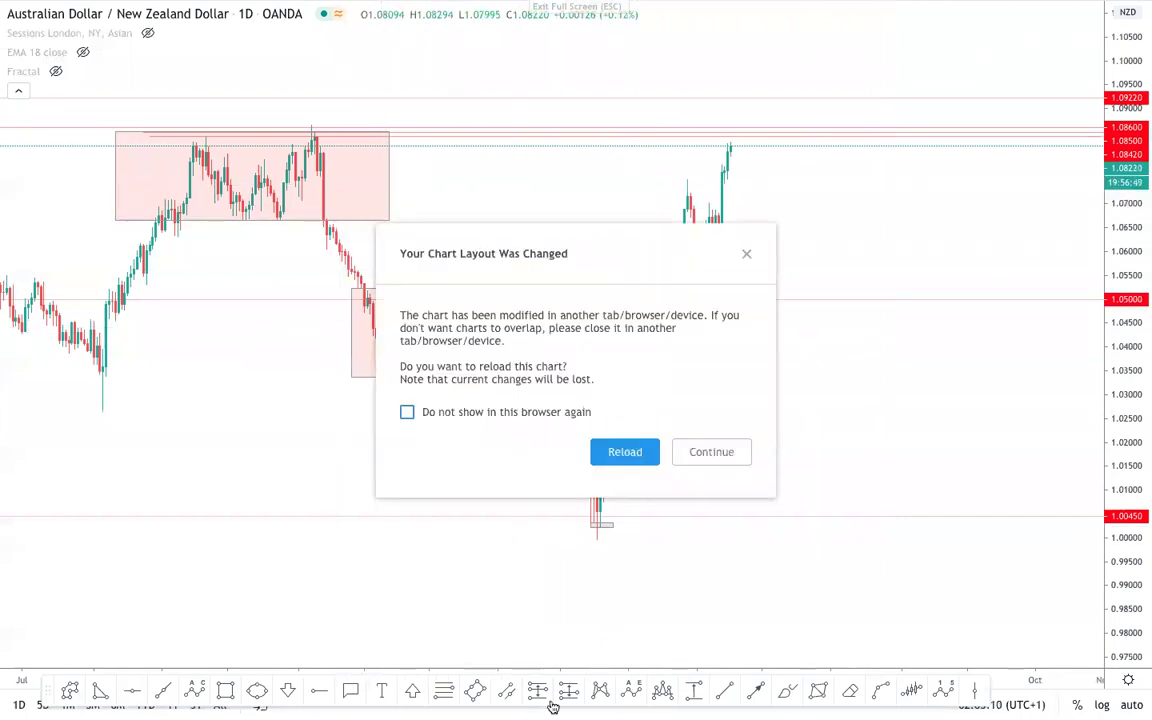
pyautogui.click(747, 258)
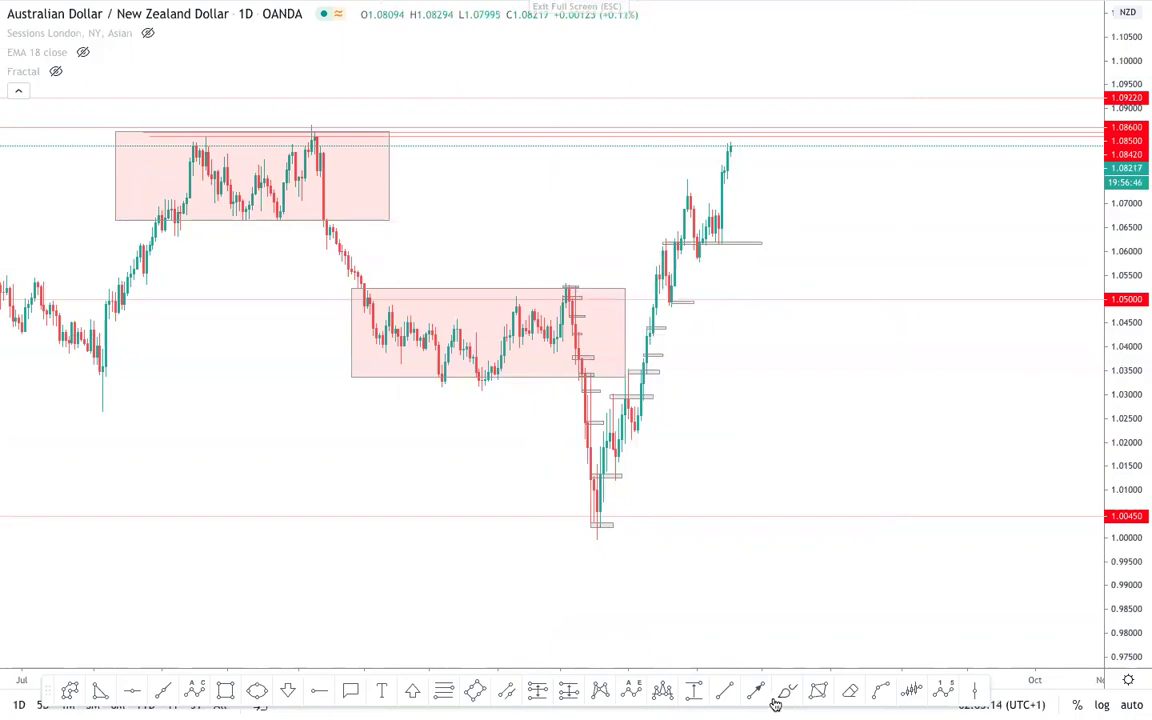
# - Compare the two declines by shifting an arrow from the first drop onto the second, and delete the arrow
pyautogui.click(308, 130)
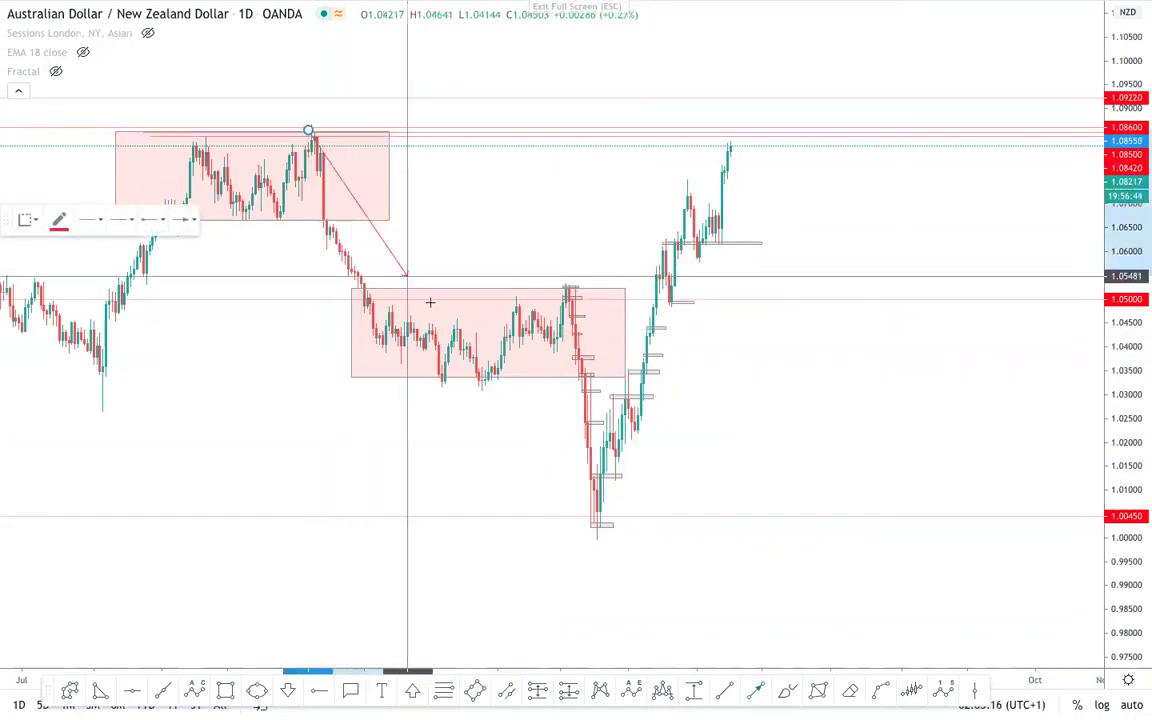
pyautogui.click(451, 383)
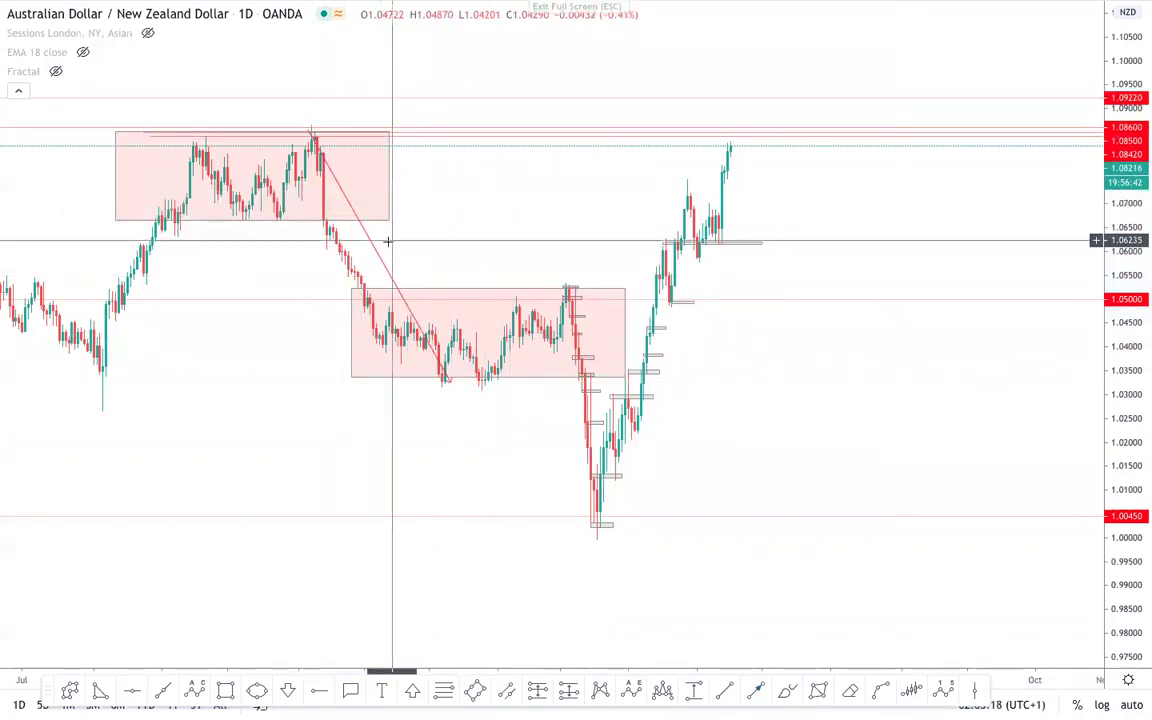
pyautogui.moveTo(375, 250); pyautogui.dragTo(570, 411)
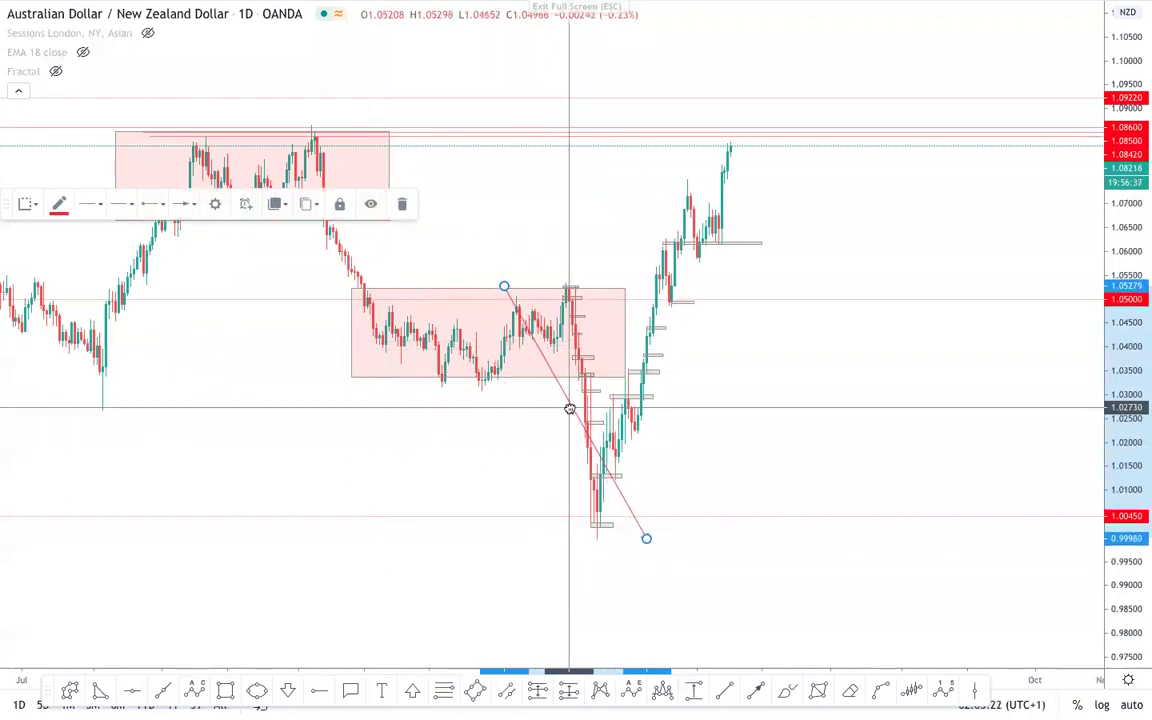
pyautogui.press('Delete')
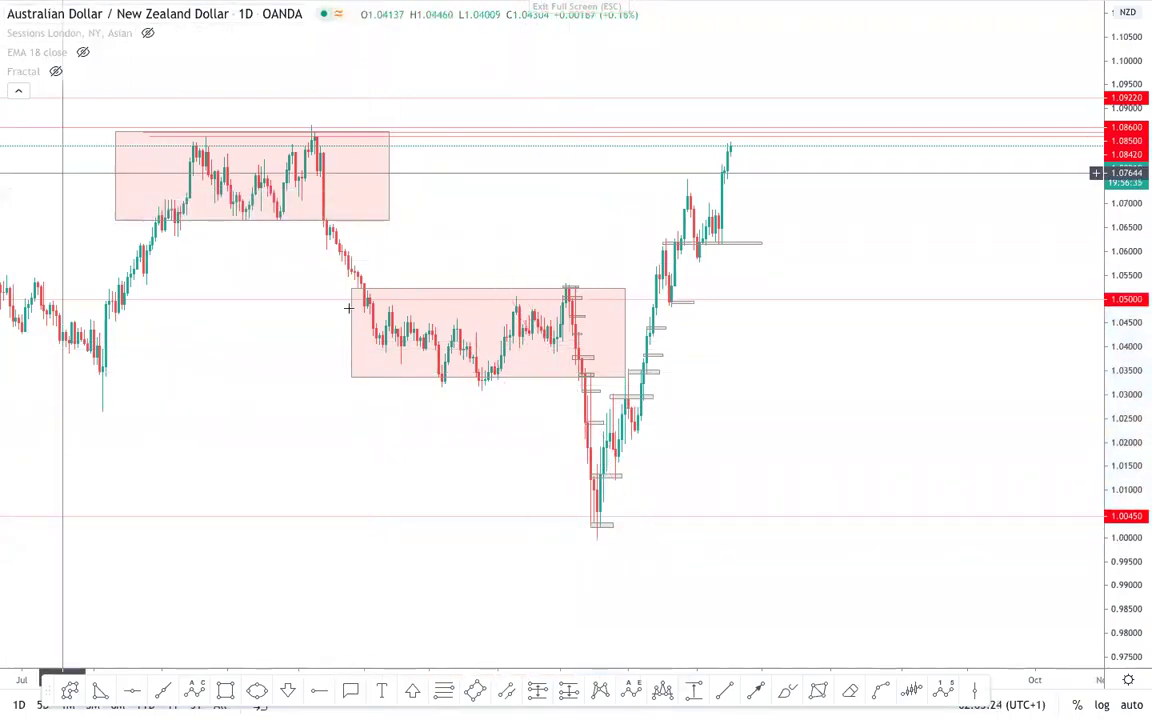
# - Refit the cloned rectangle over the swing low near 1.00450, between about 0.99996 and 1.01288, and delete it
pyautogui.scroll(2, 643, 414)
pyautogui.moveTo(645, 435); pyautogui.dragTo(753, 442)
pyautogui.click(552, 380)
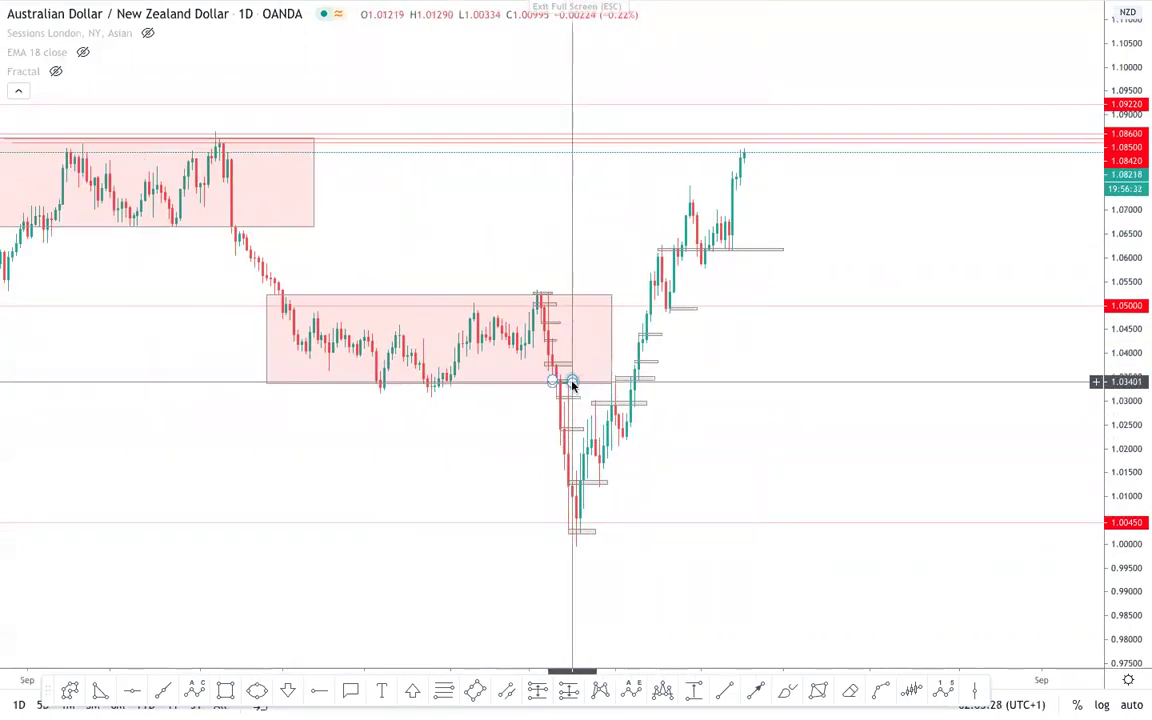
pyautogui.click(572, 383)
pyautogui.moveTo(590, 299)
pyautogui.mouseDown()
pyautogui.moveTo(744, 408)
pyautogui.moveTo(771, 468)
pyautogui.moveTo(669, 442)
pyautogui.mouseUp()
pyautogui.moveTo(669, 556); pyautogui.dragTo(673, 513)
pyautogui.moveTo(673, 412); pyautogui.dragTo(669, 455)
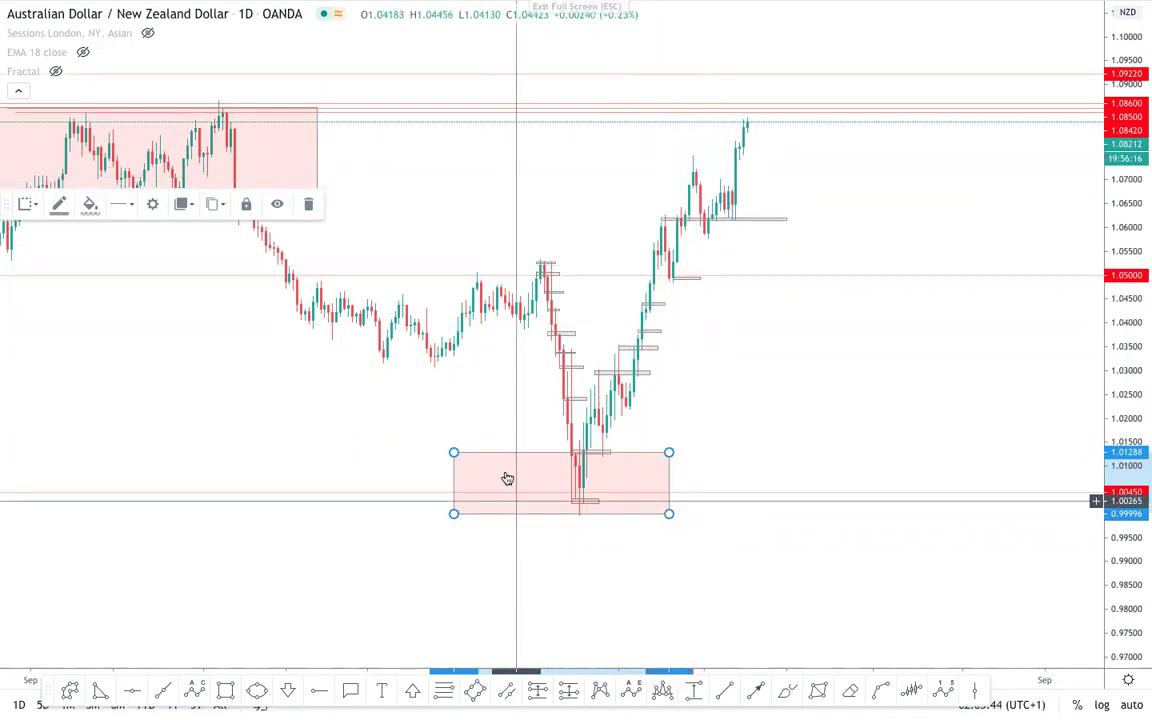
pyautogui.click(309, 205)
pyautogui.scroll(1, 404, 180)
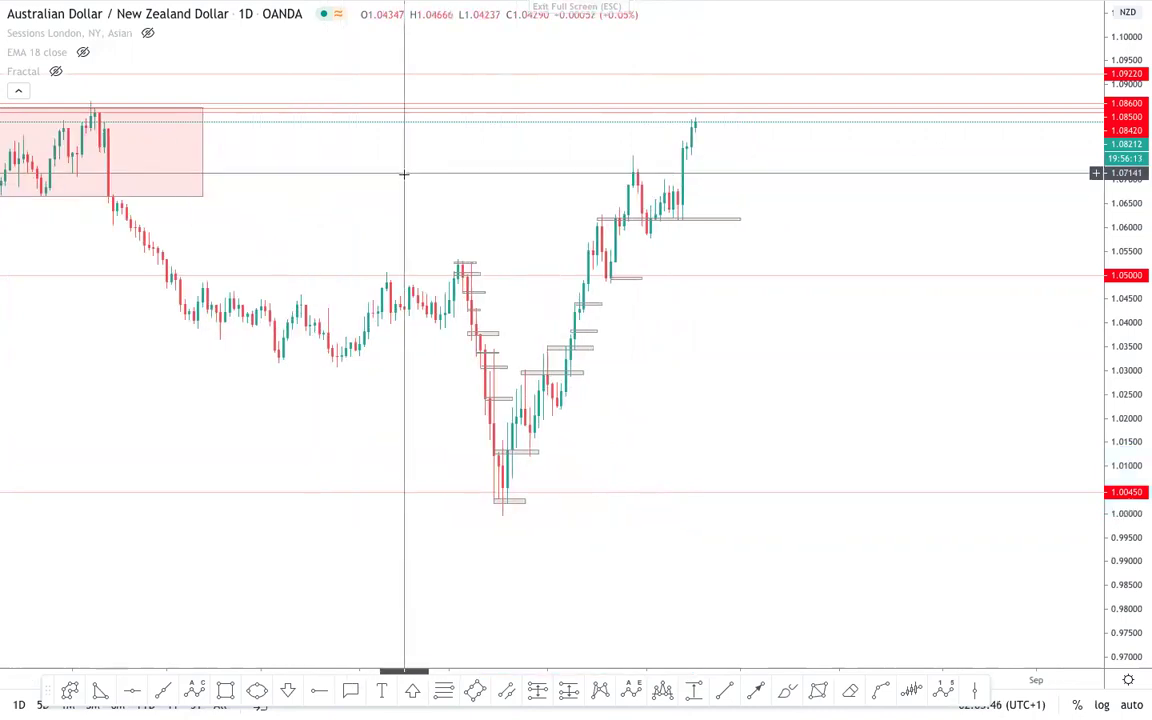
# - Draw a Fibonacci retracement beside the remaining rectangle from the 1.08670 high down to the 1.06665 low
pyautogui.moveTo(404, 175); pyautogui.dragTo(535, 225)
pyautogui.scroll(-1, 300, 237)
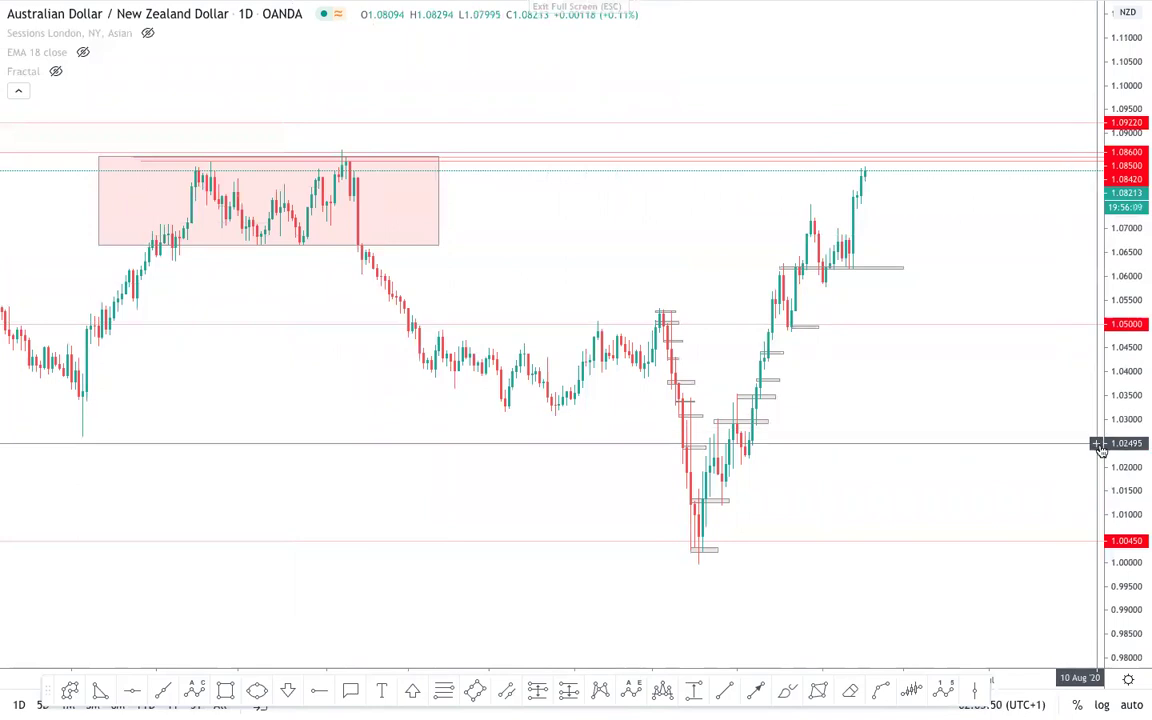
pyautogui.moveTo(1144, 418); pyautogui.dragTo(1145, 242)
pyautogui.moveTo(602, 172); pyautogui.dragTo(616, 245)
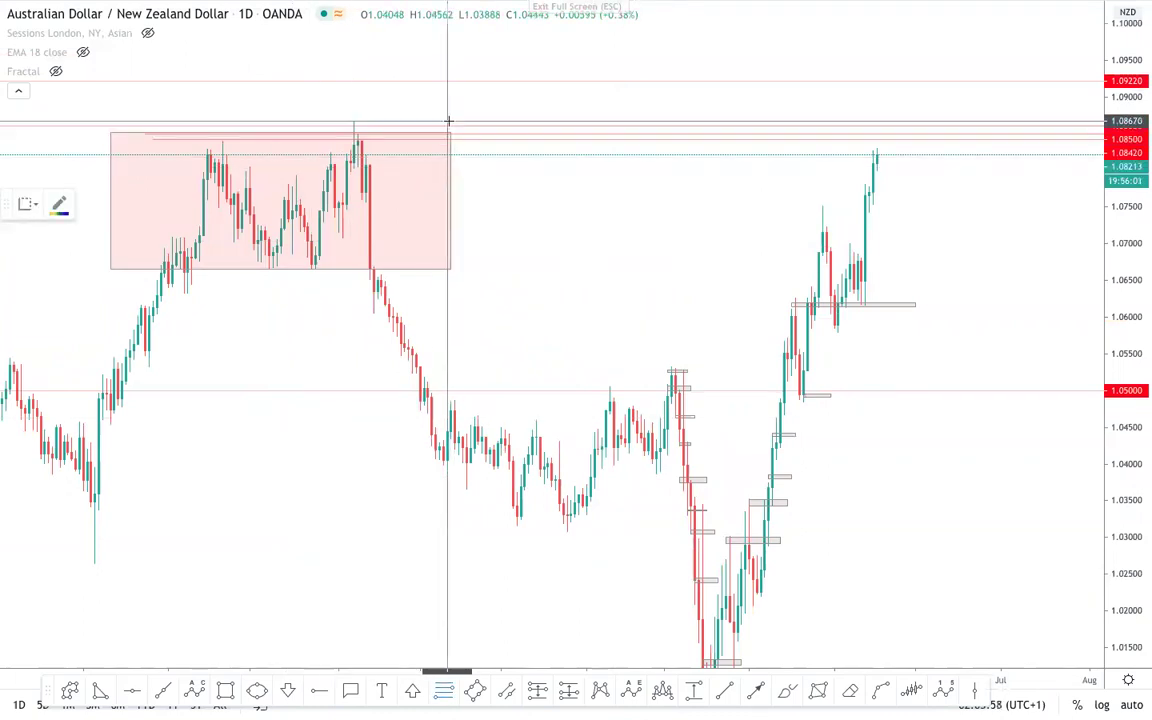
pyautogui.click(448, 121)
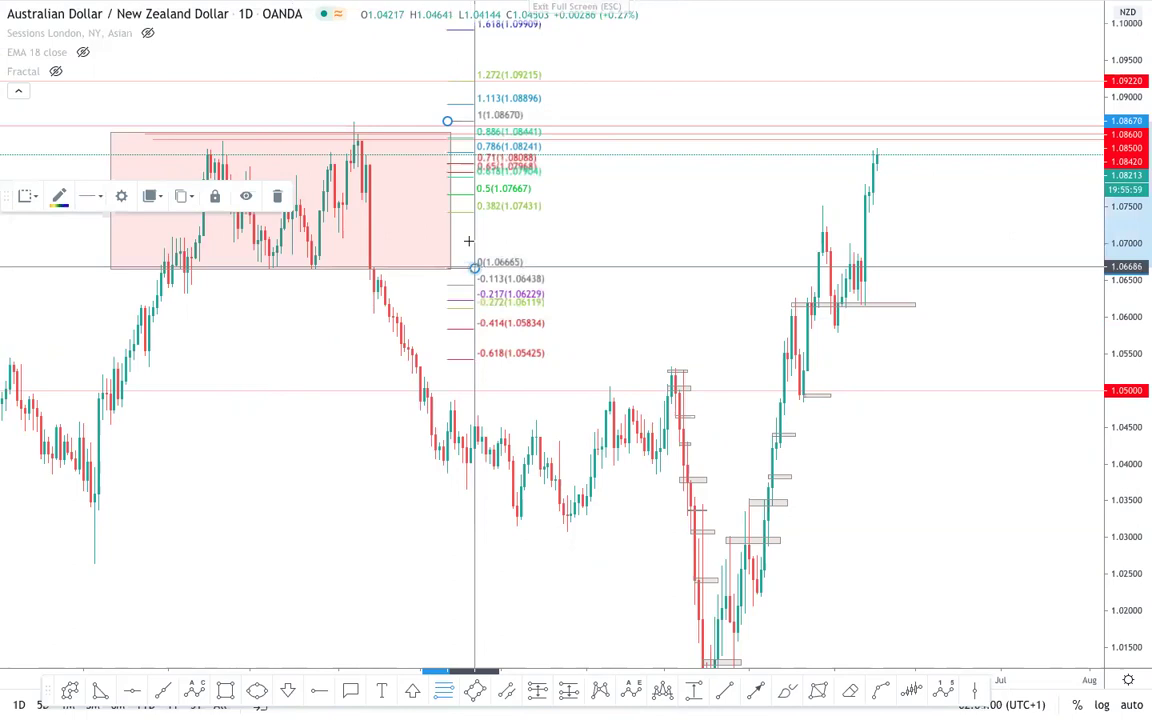
pyautogui.click(475, 268)
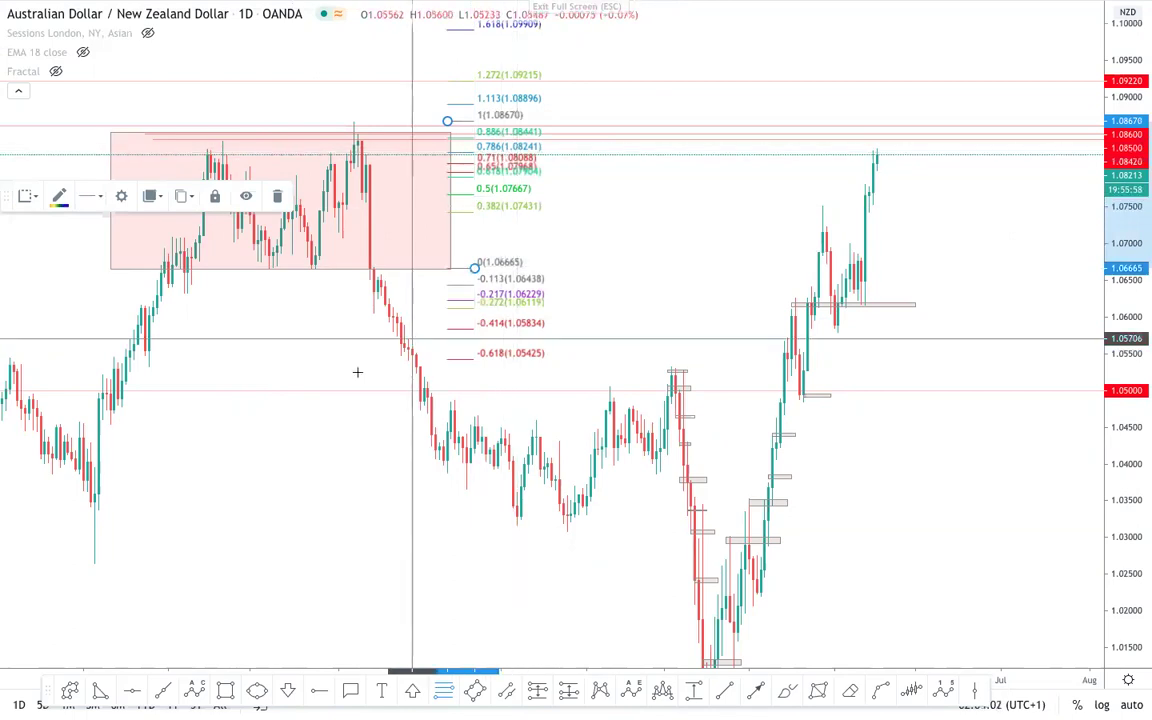
pyautogui.click(285, 540)
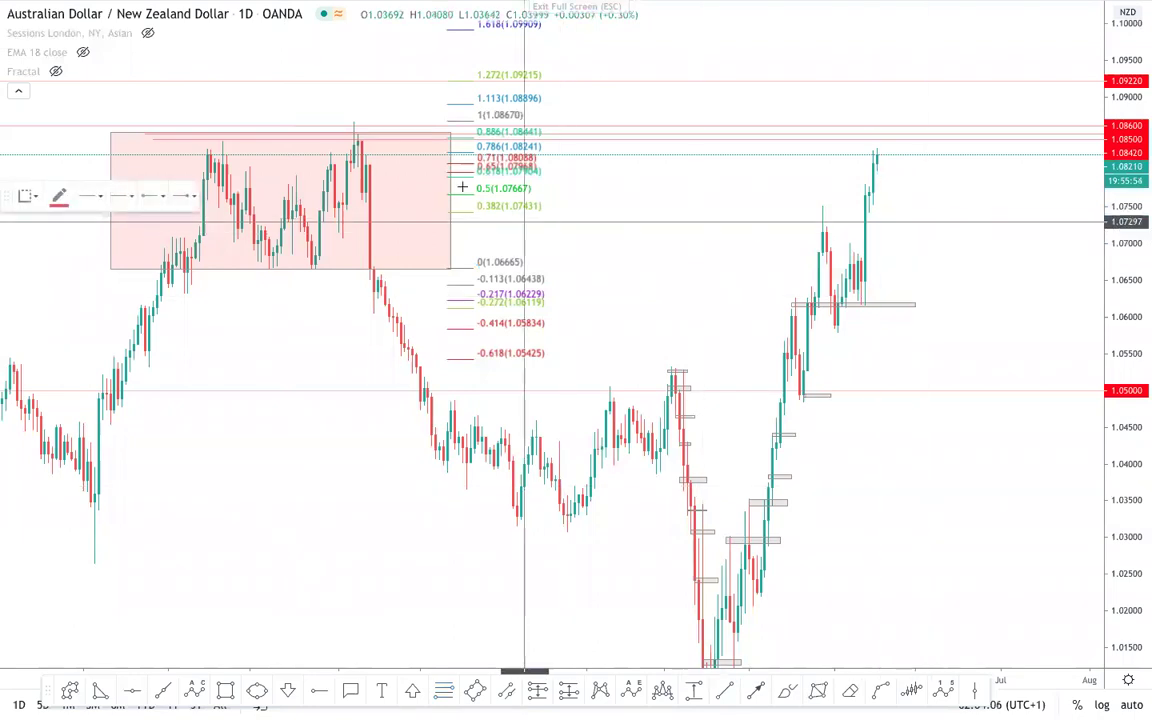
# - Draw a horizontal trend line from the last swing high to 14 July 2020 and raise it to about 1.08343
pyautogui.click(350, 155)
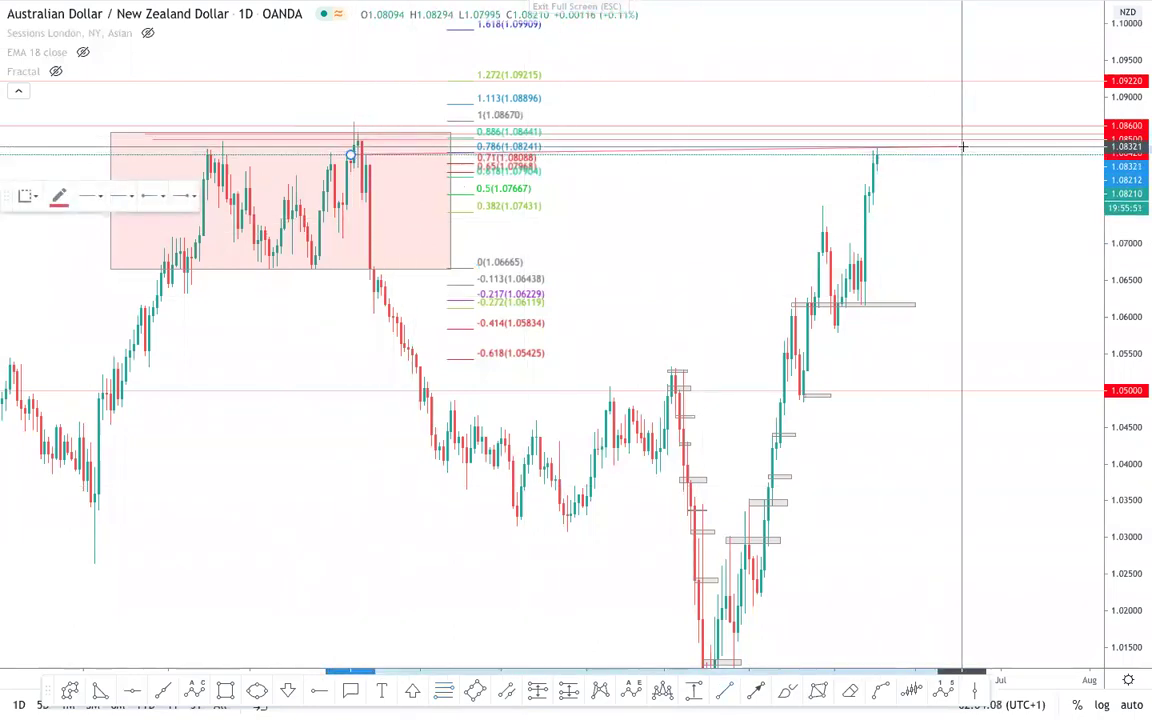
pyautogui.click(1035, 154)
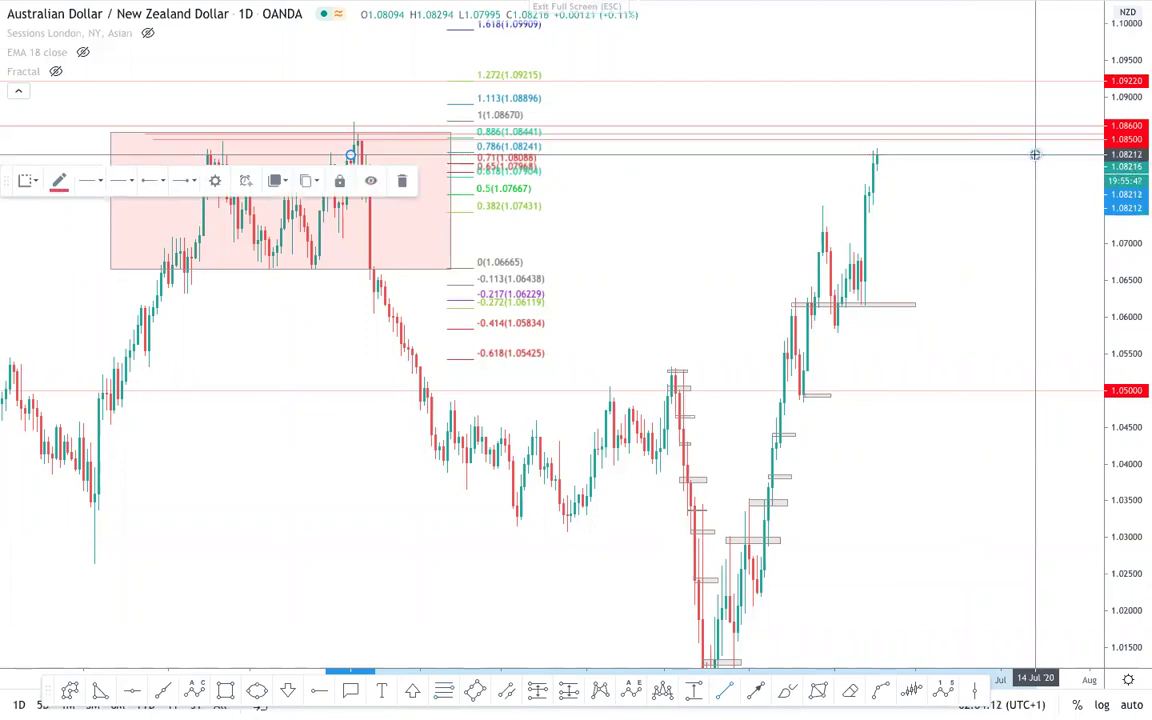
pyautogui.click(1017, 216)
pyautogui.moveTo(771, 161); pyautogui.dragTo(771, 146)
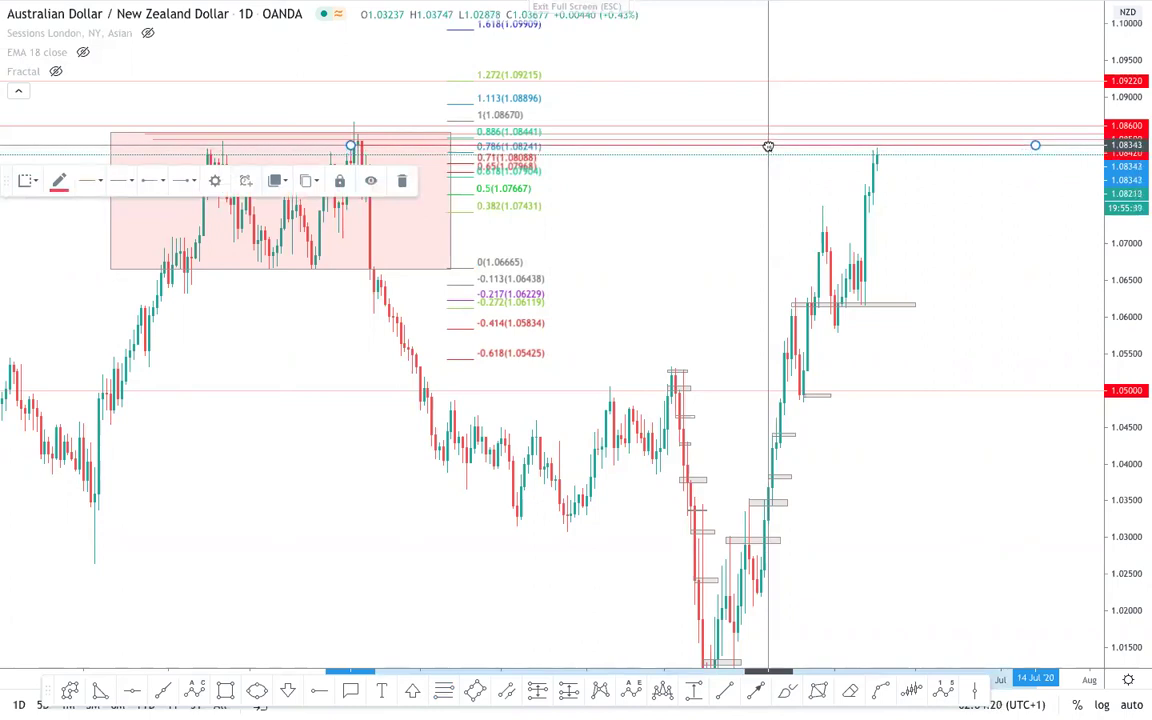
pyautogui.click(733, 219)
# - Delete the Fibonacci retracement beside the consolidation rectangle
pyautogui.click(516, 213)
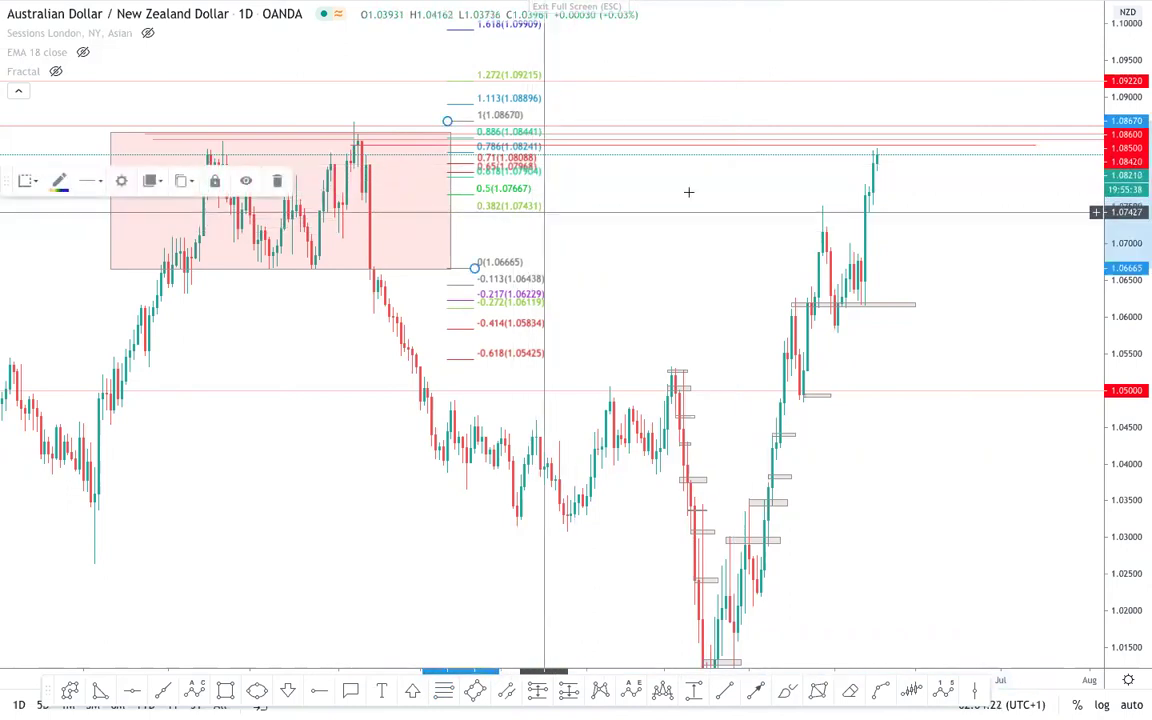
pyautogui.press('Delete')
pyautogui.scroll(-3, 859, 200)
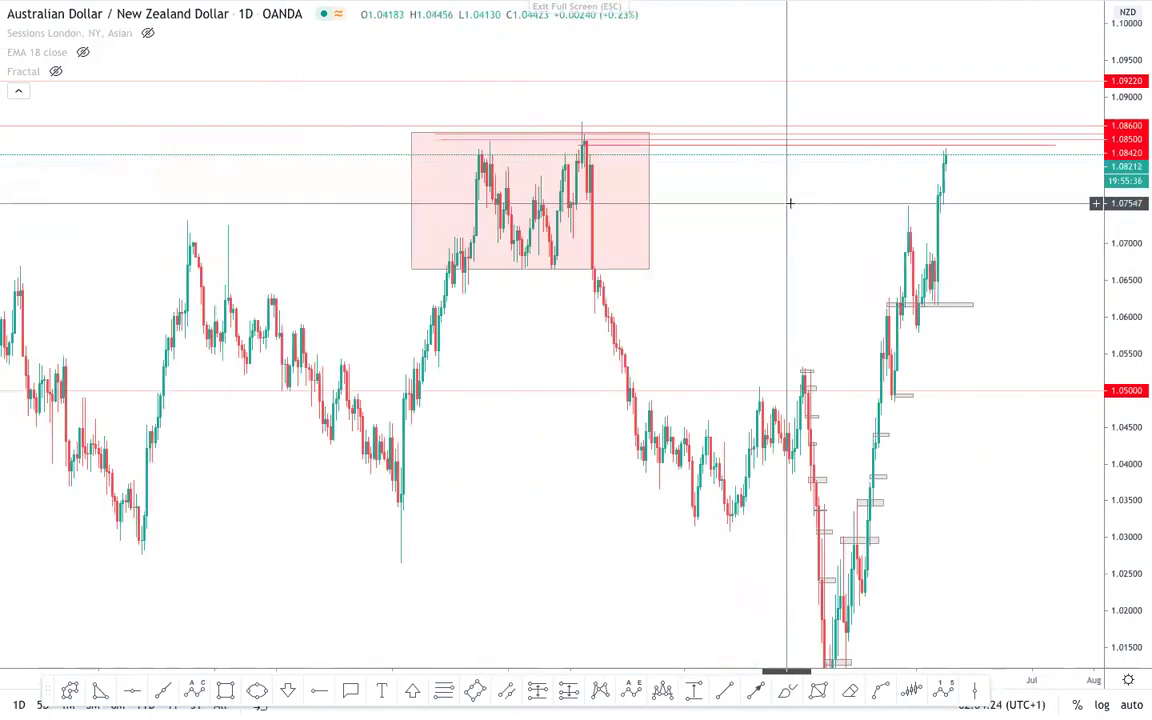
pyautogui.scroll(2, 816, 185)
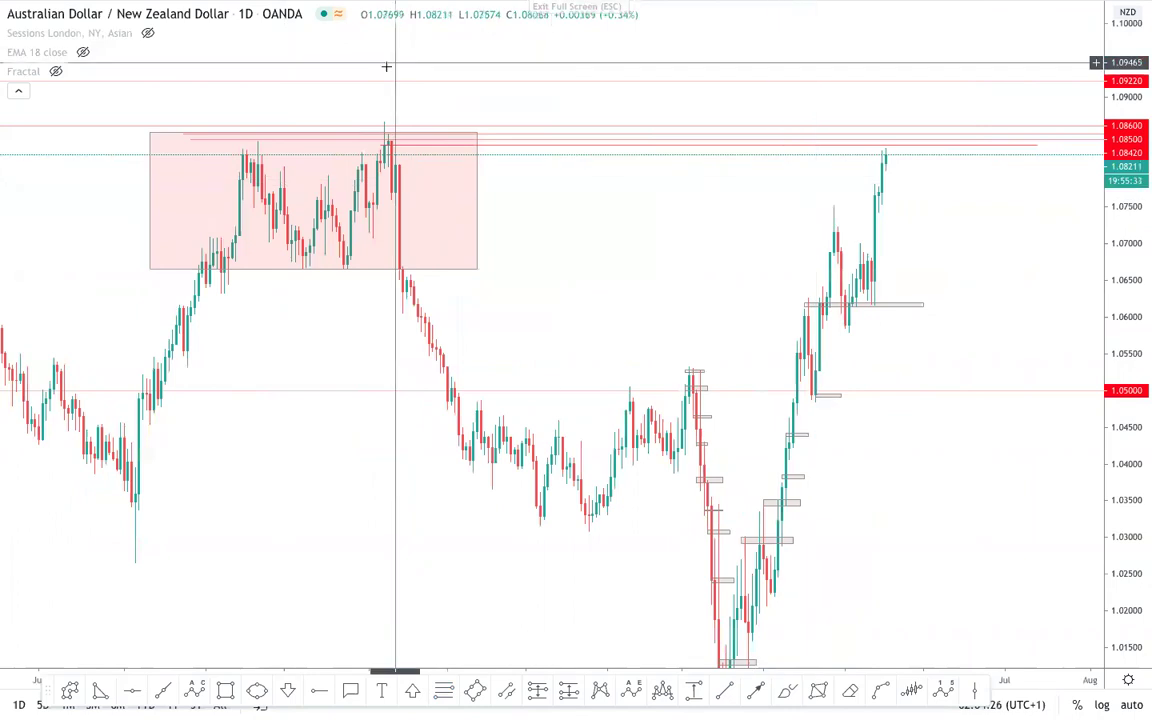
# - Reshape the consolidation rectangle into a thin resistance zone between about 1.0851 and 1.0863, starting back at the earlier swing lows
pyautogui.scroll(-2, 503, 165)
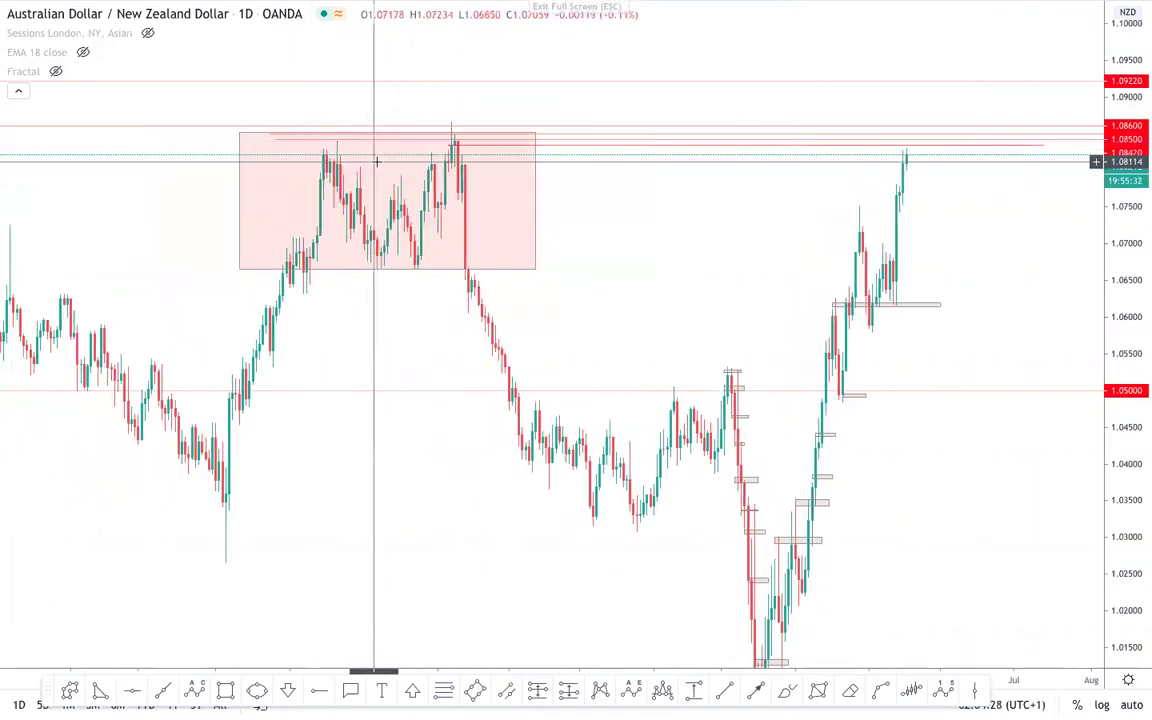
pyautogui.scroll(1, 591, 211)
pyautogui.scroll(-2, 474, 161)
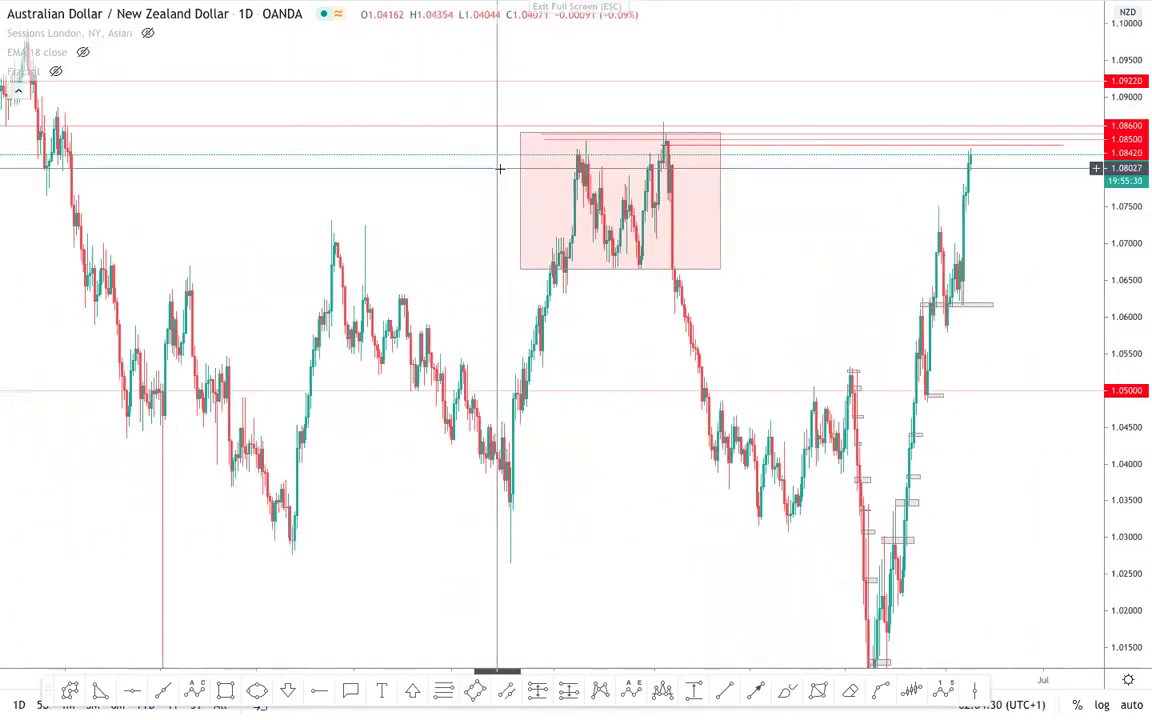
pyautogui.scroll(-2, 368, 140)
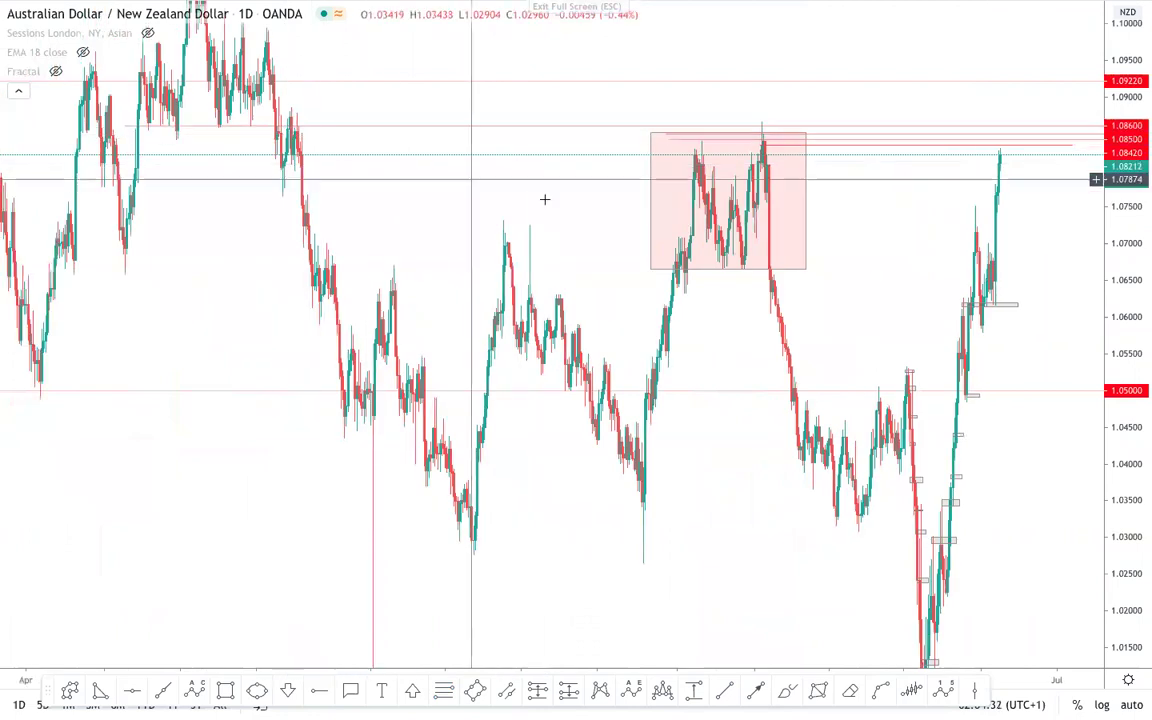
pyautogui.click(651, 268)
pyautogui.moveTo(651, 268); pyautogui.dragTo(141, 130)
pyautogui.click(226, 152)
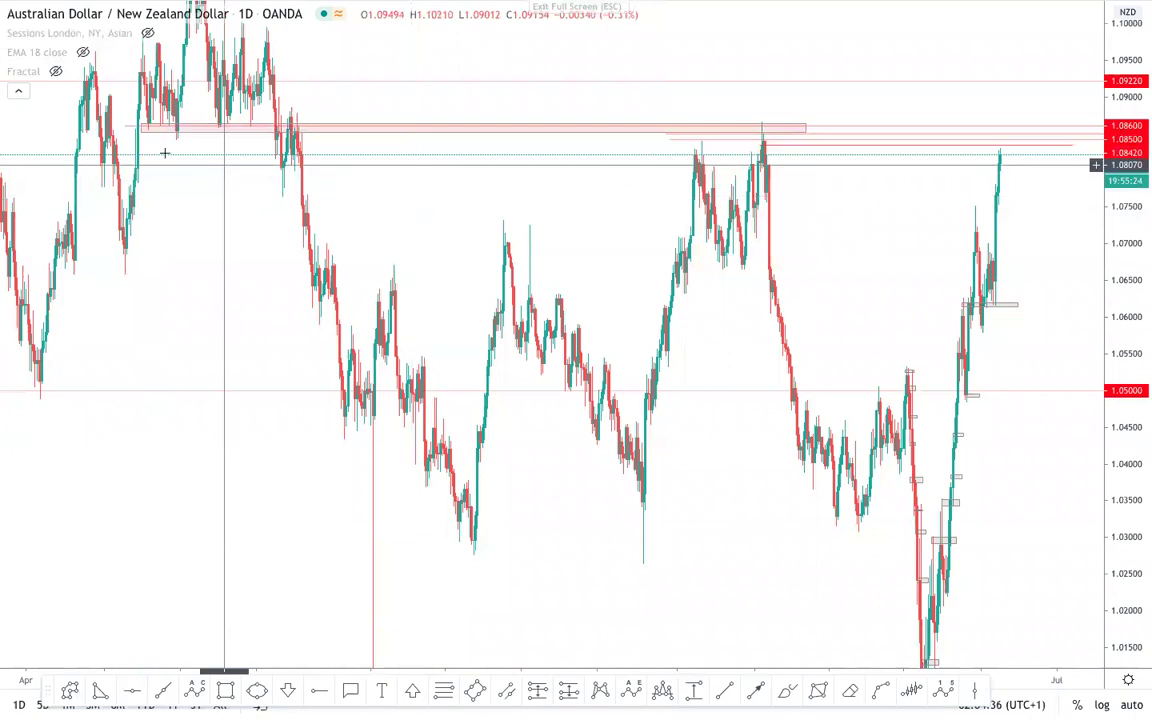
# - Extend the thin resistance rectangle past the latest candles to about September 2020
pyautogui.moveTo(218, 147); pyautogui.dragTo(168, 137)
pyautogui.scroll(-2, 535, 211)
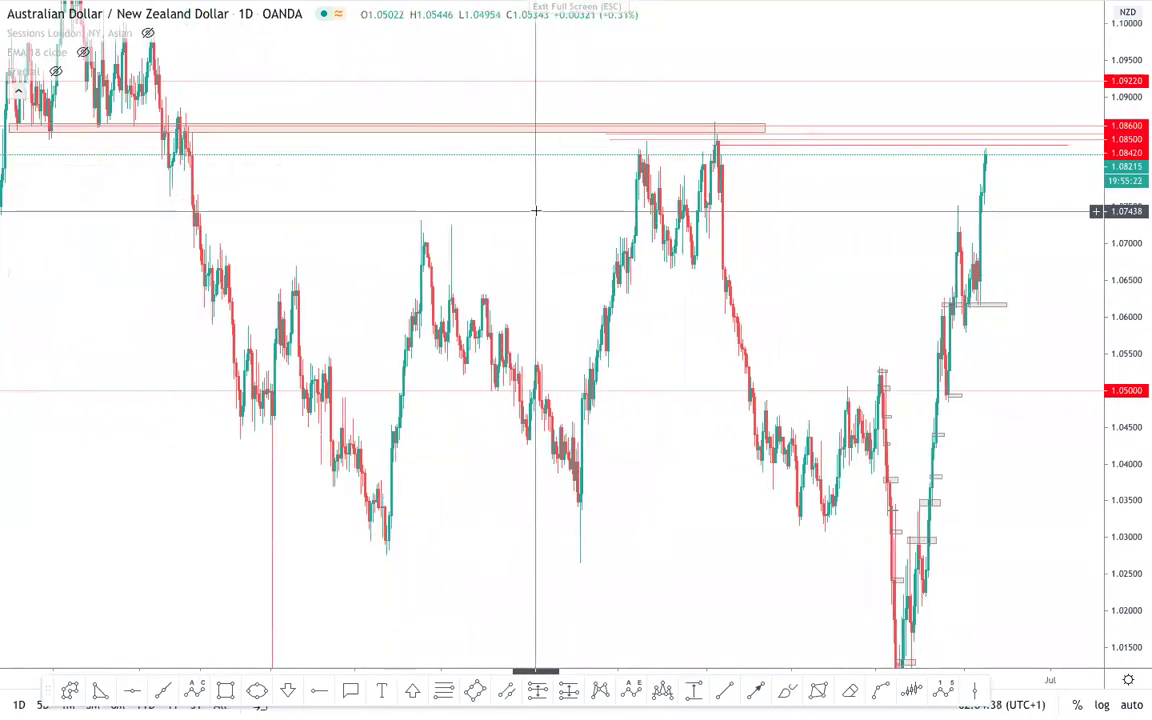
pyautogui.moveTo(725, 172); pyautogui.dragTo(610, 177)
pyautogui.click(697, 134)
pyautogui.moveTo(697, 134); pyautogui.dragTo(1043, 130)
pyautogui.click(1026, 231)
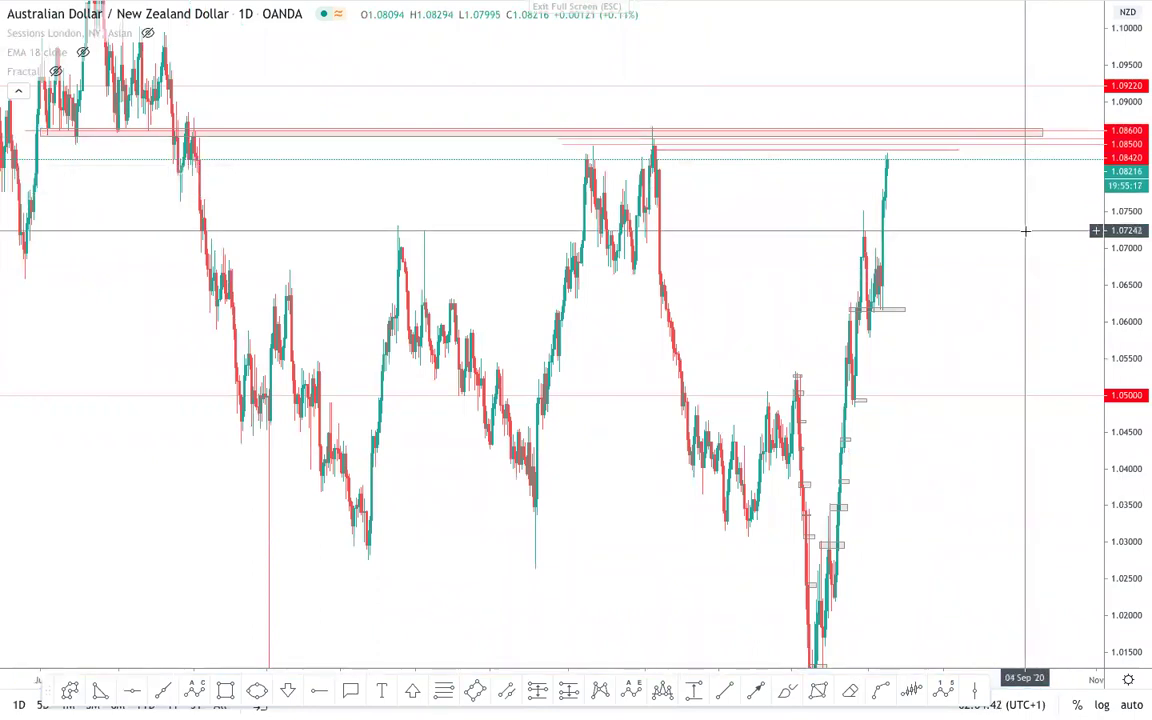
# - Move the horizontal ray above the resistance zone down to a price of 1.09000
pyautogui.scroll(-2, 606, 226)
pyautogui.scroll(2, 427, 206)
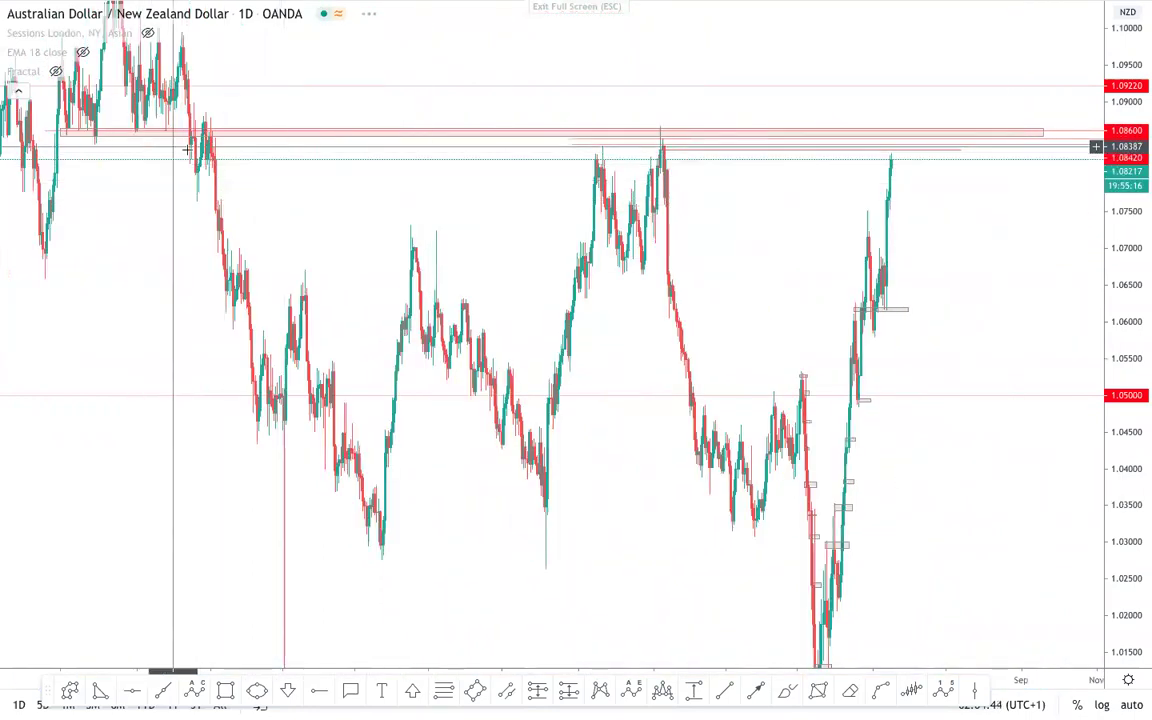
pyautogui.moveTo(424, 180); pyautogui.dragTo(550, 234)
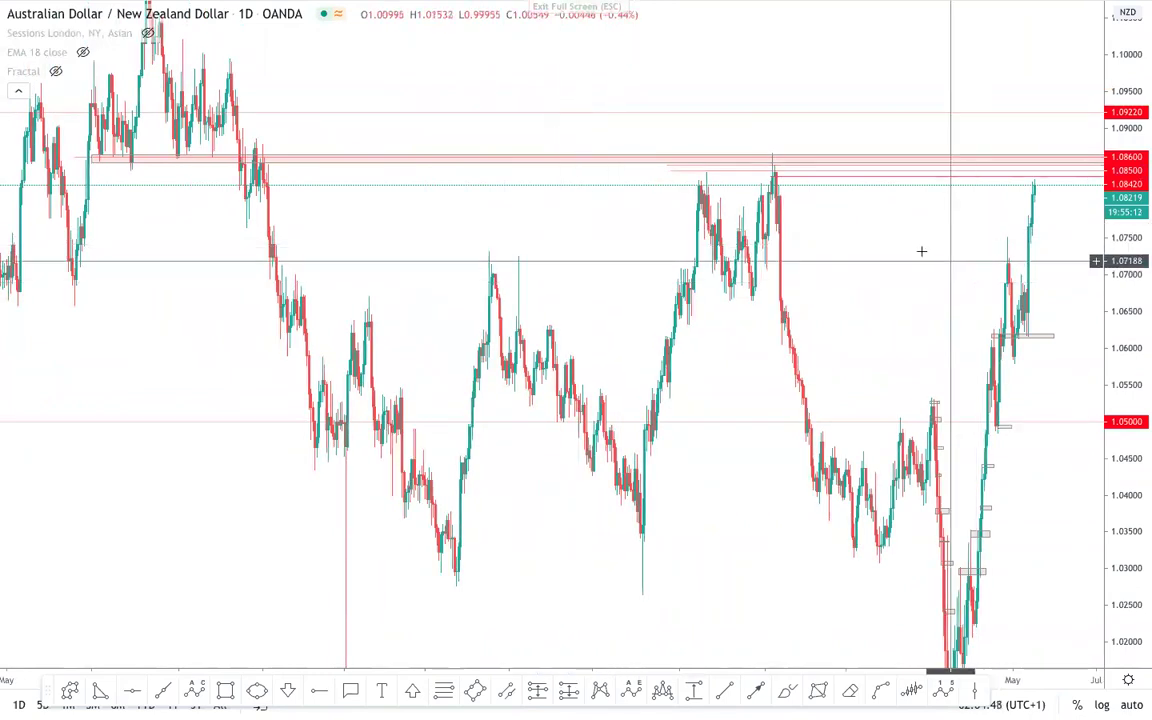
pyautogui.doubleClick(963, 118)
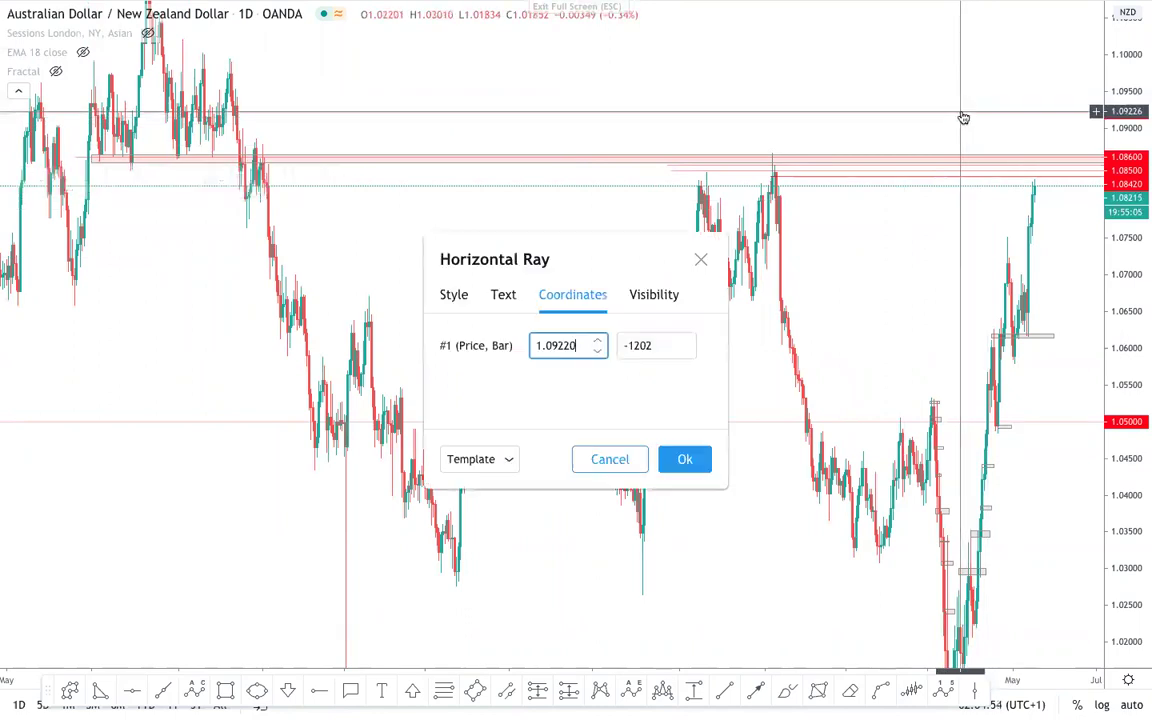
pyautogui.press('Escape')
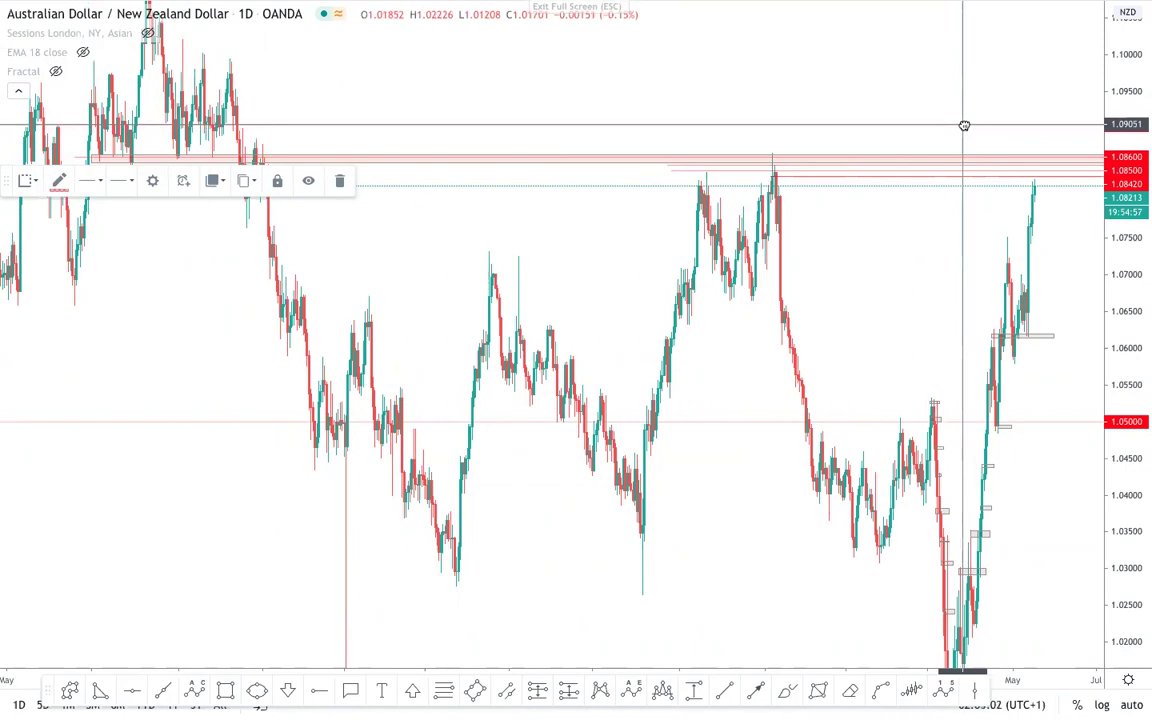
pyautogui.click(154, 182)
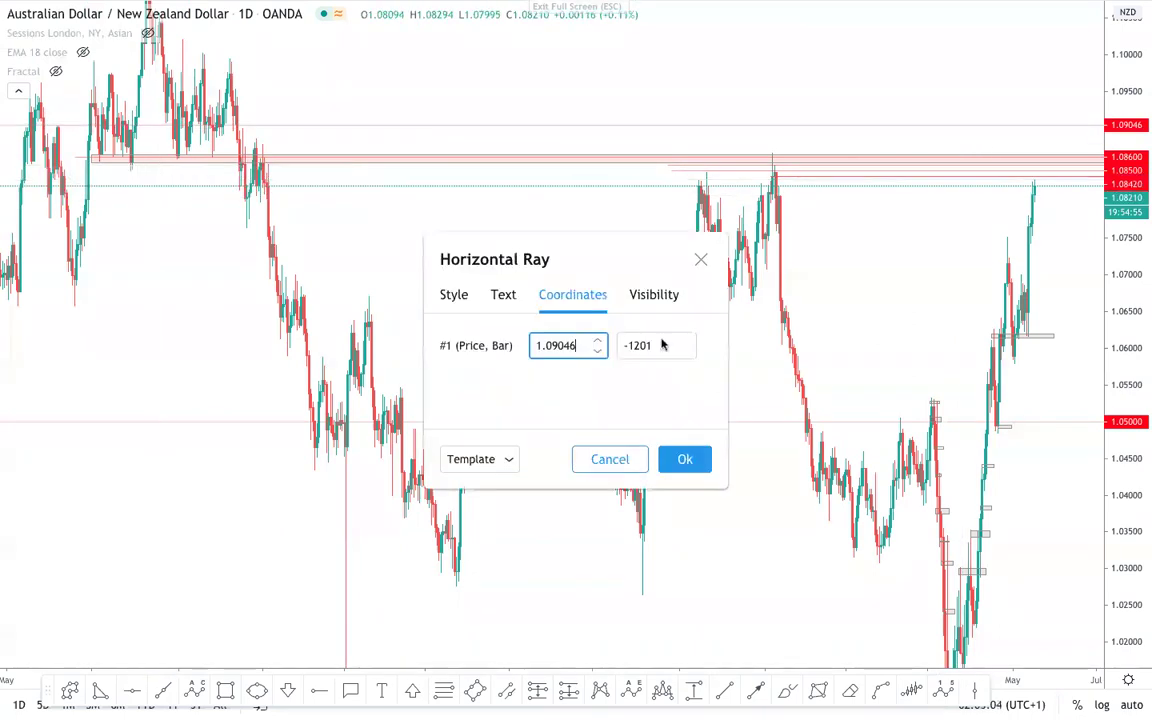
pyautogui.press('BackSpace')
pyautogui.click(685, 459)
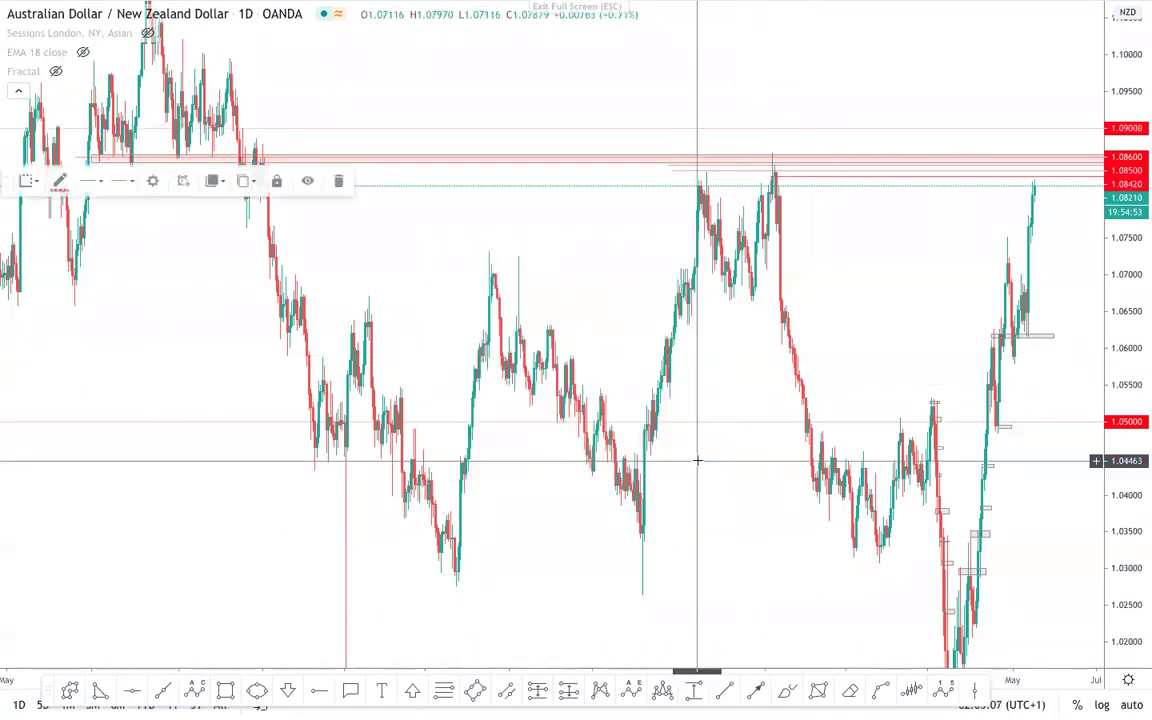
# - Raise the horizontal ray above the resistance zone and set its price to 1.09150
pyautogui.rightClick(660, 85)
pyautogui.click(625, 82)
pyautogui.moveTo(625, 82); pyautogui.dragTo(770, 119)
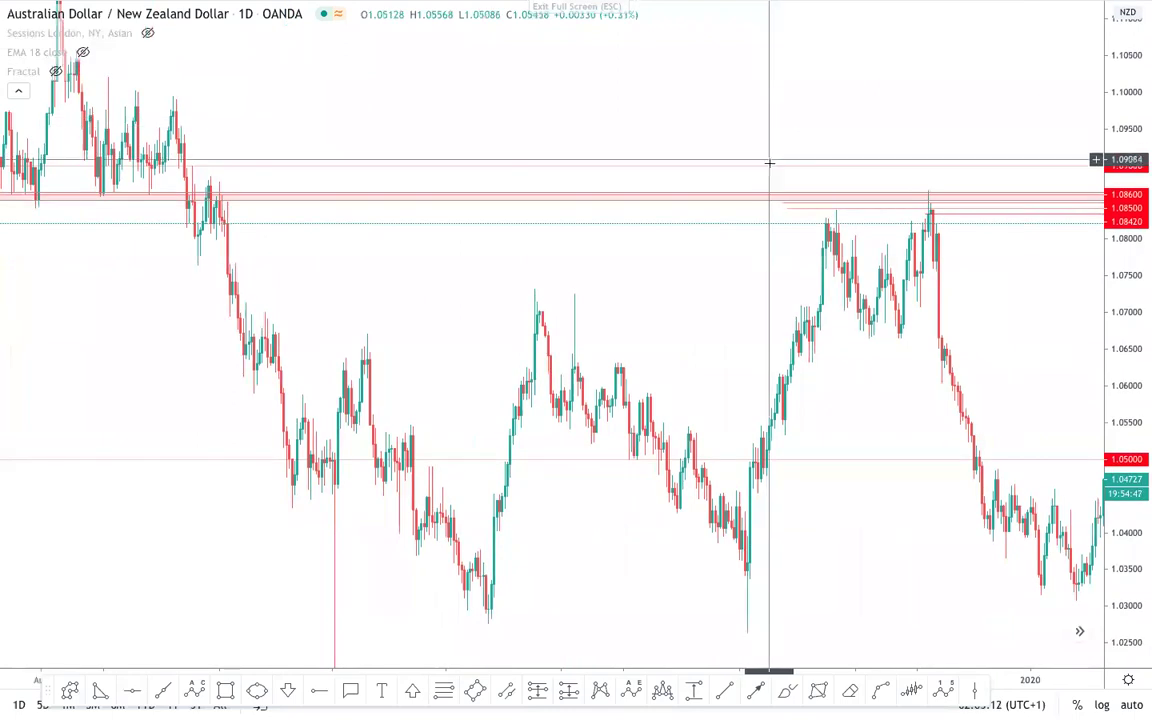
pyautogui.moveTo(770, 172); pyautogui.dragTo(774, 155)
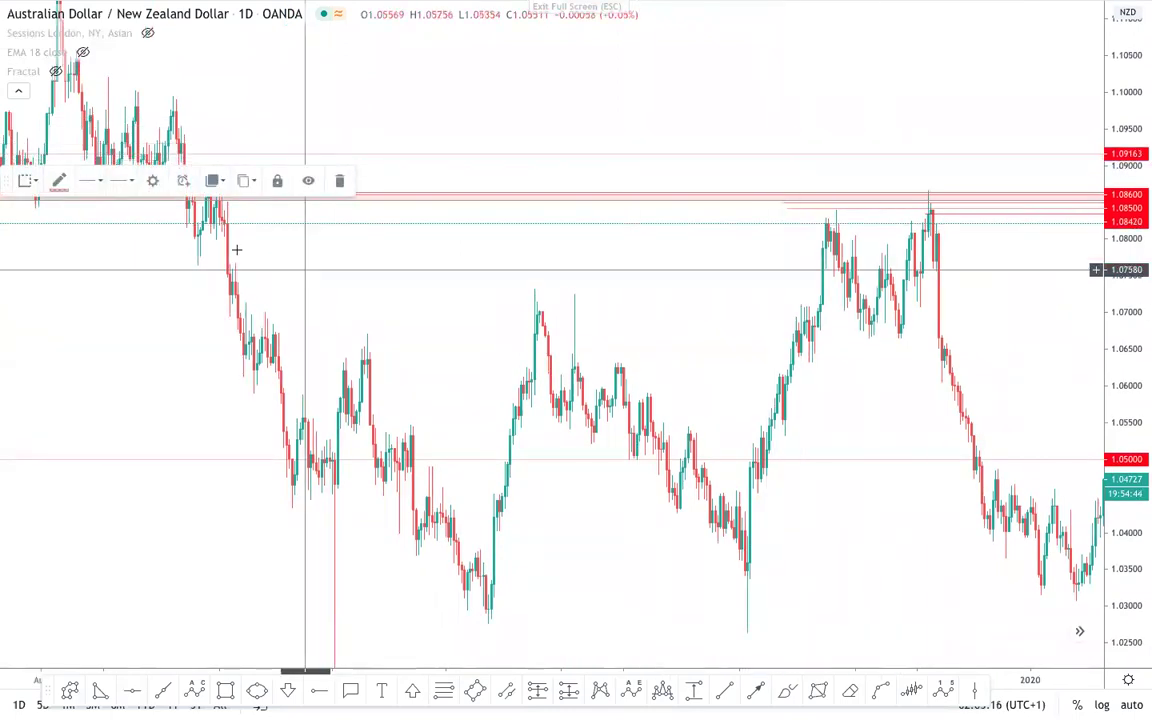
pyautogui.click(152, 183)
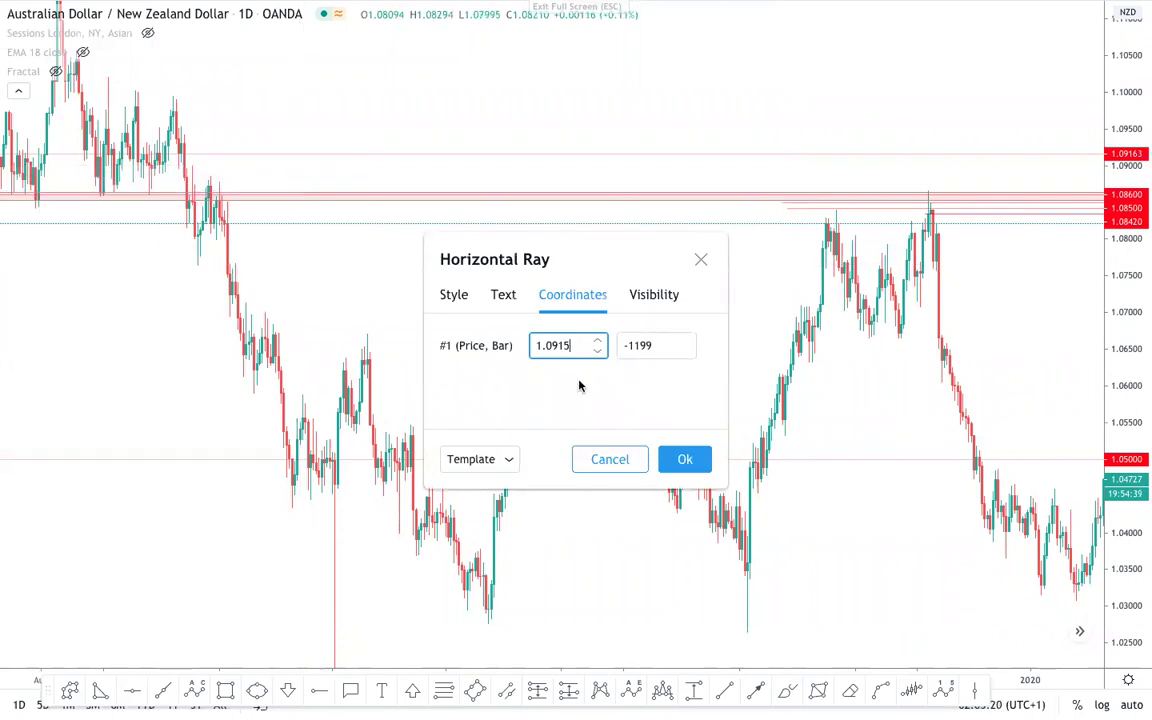
pyautogui.click(691, 459)
# - Delete the two horizontal rays at 1.08420 and 1.08500 beneath the resistance zone
pyautogui.scroll(-4, 730, 312)
pyautogui.moveTo(802, 296); pyautogui.dragTo(185, 299)
pyautogui.scroll(-3, 715, 383)
pyautogui.scroll(3, 761, 345)
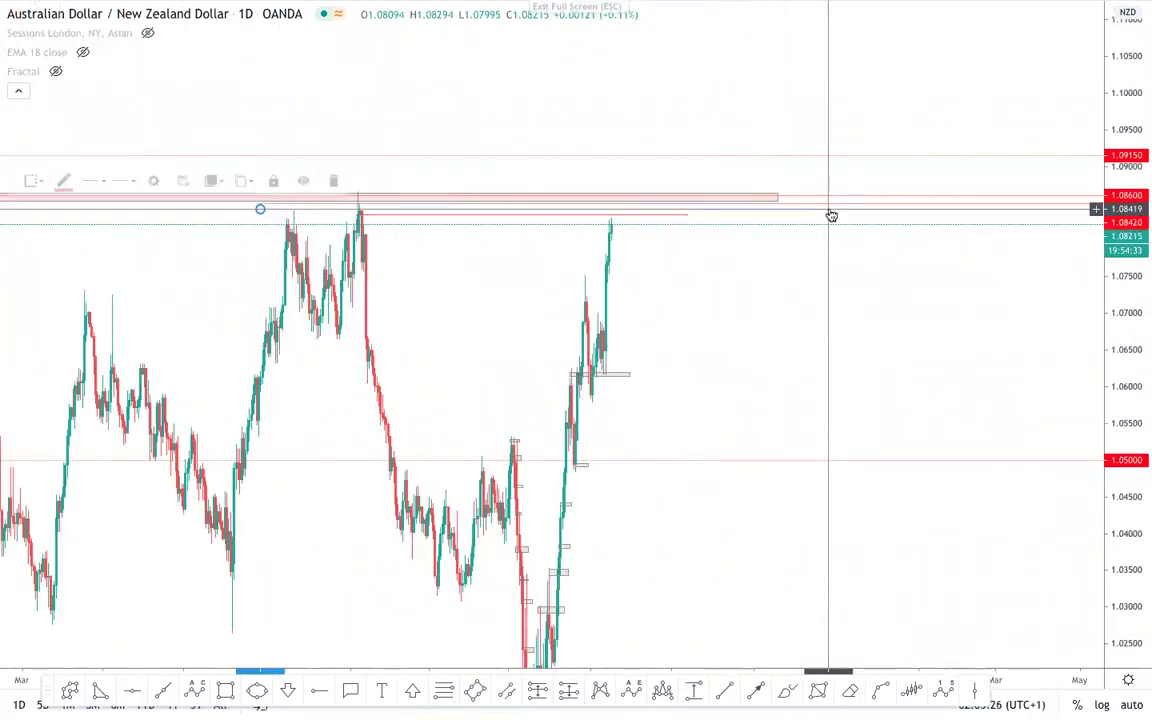
pyautogui.click(340, 180)
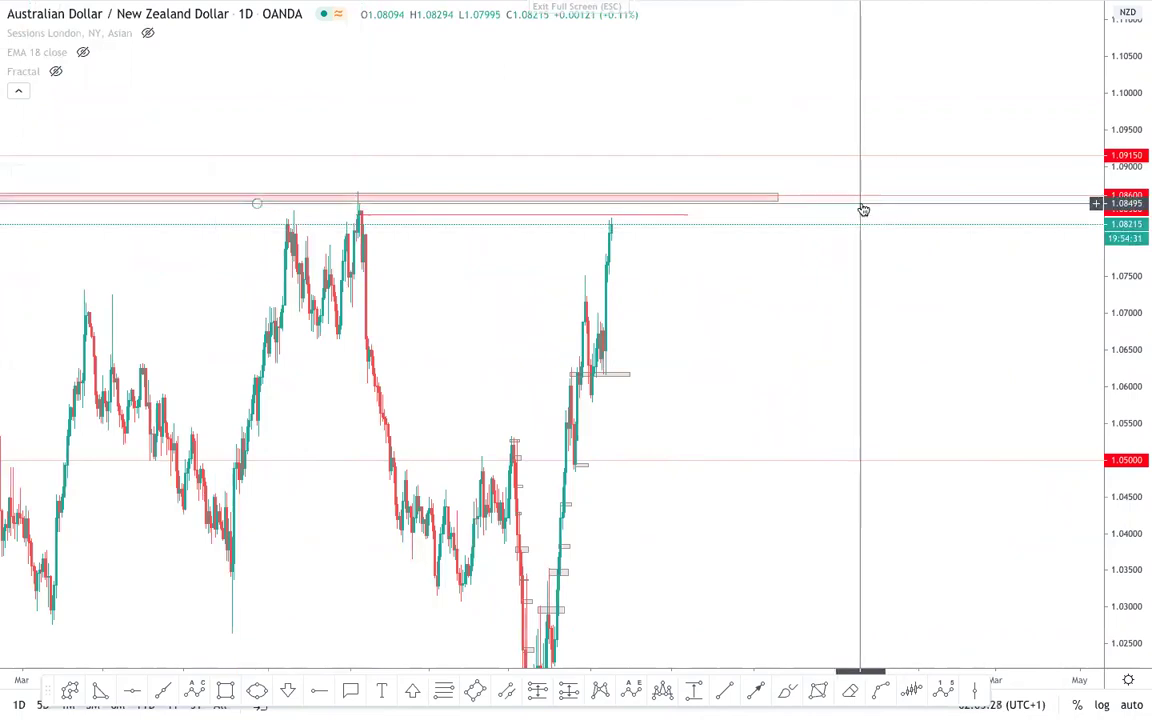
pyautogui.click(328, 208)
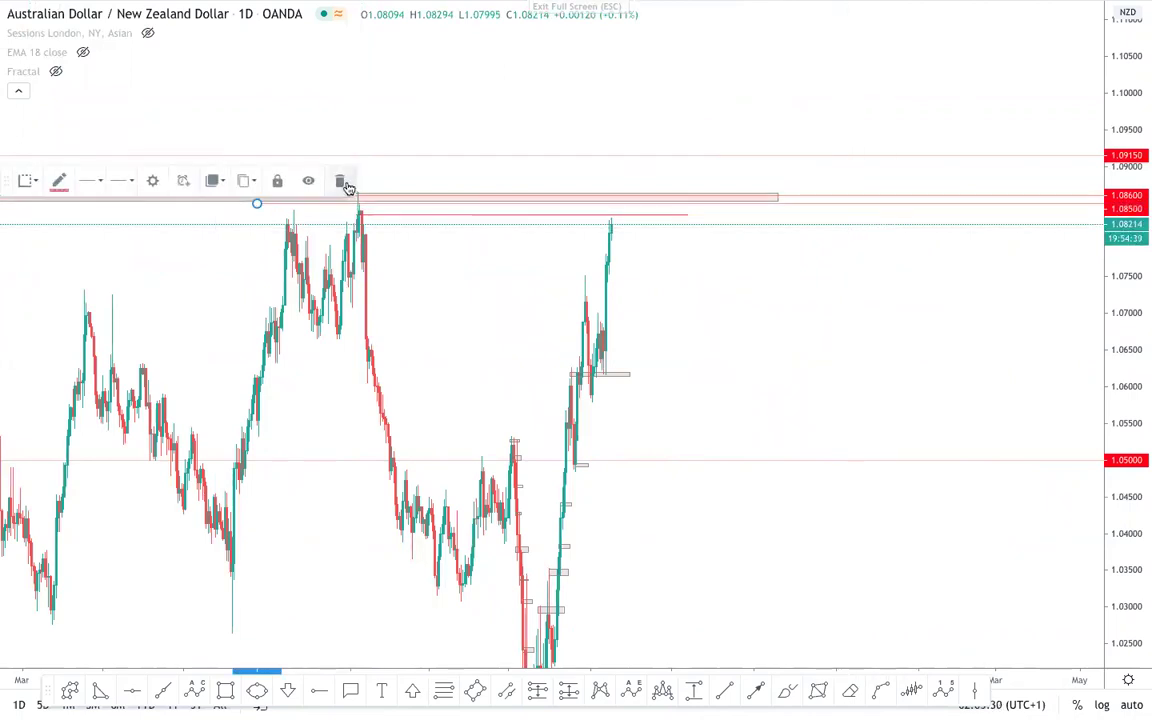
pyautogui.click(345, 186)
# - Examine how the thin resistance zone lines up with the earlier swing lows and highs on the daily chart
pyautogui.hscroll(-5, 734, 379)
pyautogui.scroll(5, 735, 380)
pyautogui.moveTo(741, 360); pyautogui.dragTo(1123, 384)
pyautogui.scroll(-2, 949, 384)
pyautogui.scroll(-3, 949, 384)
pyautogui.scroll(3, 949, 384)
pyautogui.scroll(-1, 931, 373)
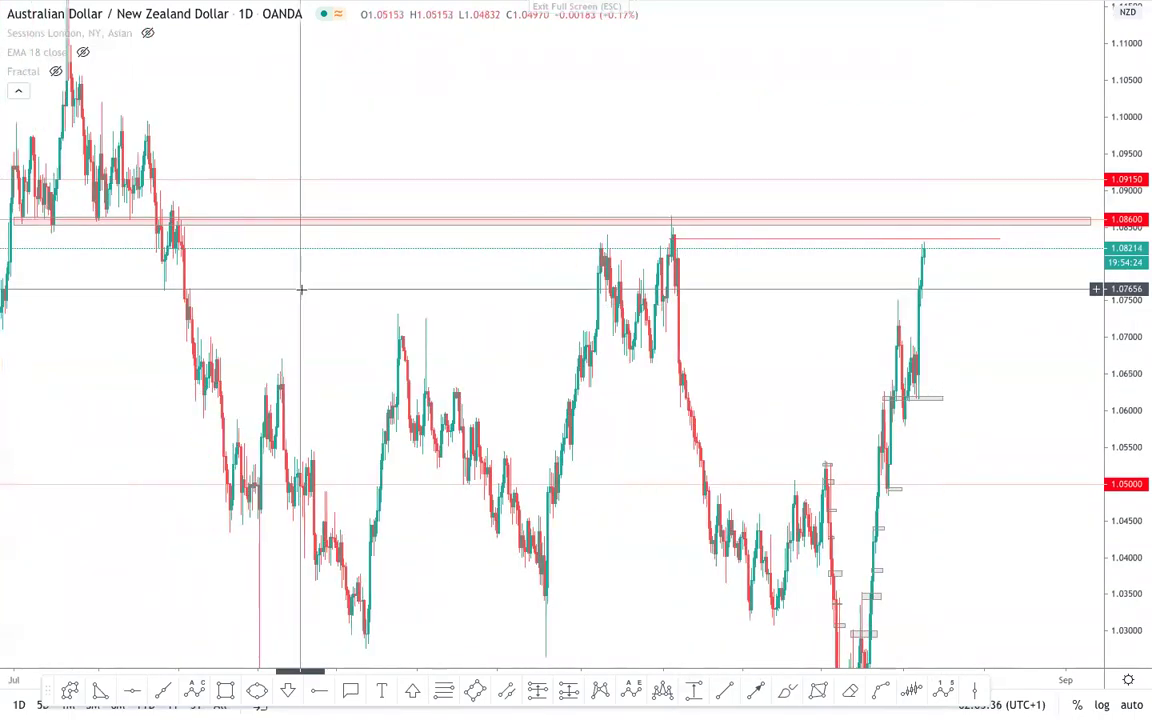
pyautogui.scroll(-1, 301, 290)
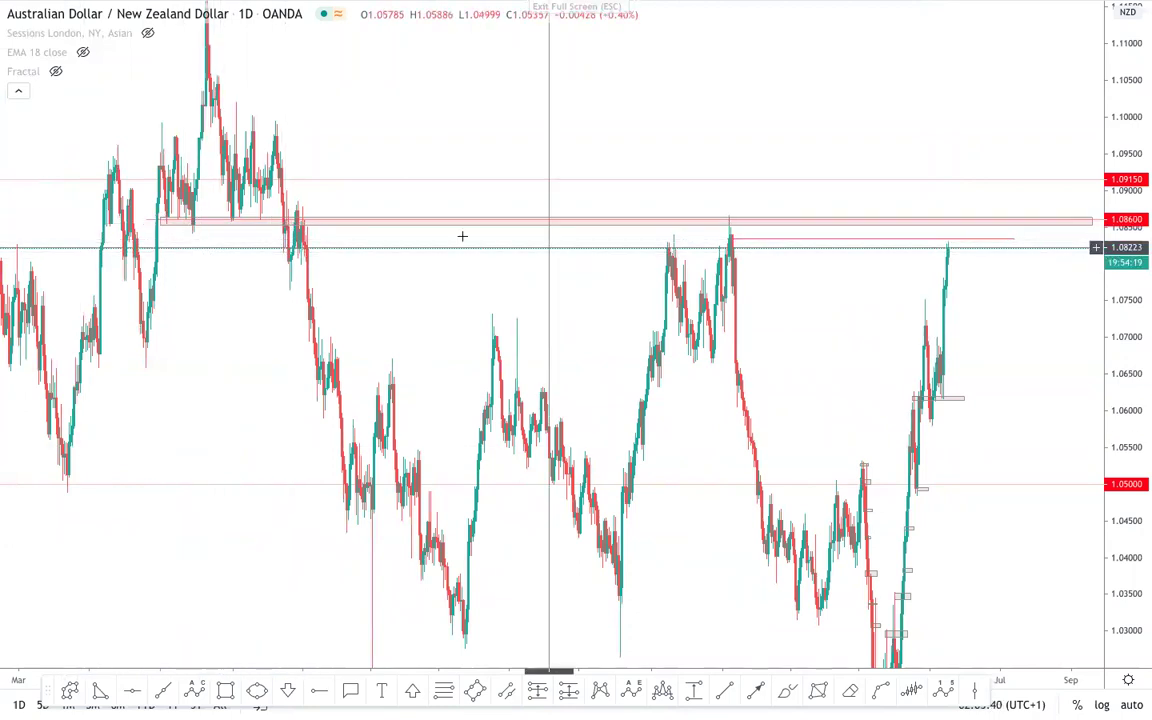
pyautogui.click(732, 232)
pyautogui.moveTo(732, 232)
pyautogui.mouseDown()
pyautogui.moveTo(617, 234)
pyautogui.moveTo(895, 329)
pyautogui.moveTo(750, 227)
pyautogui.mouseUp()
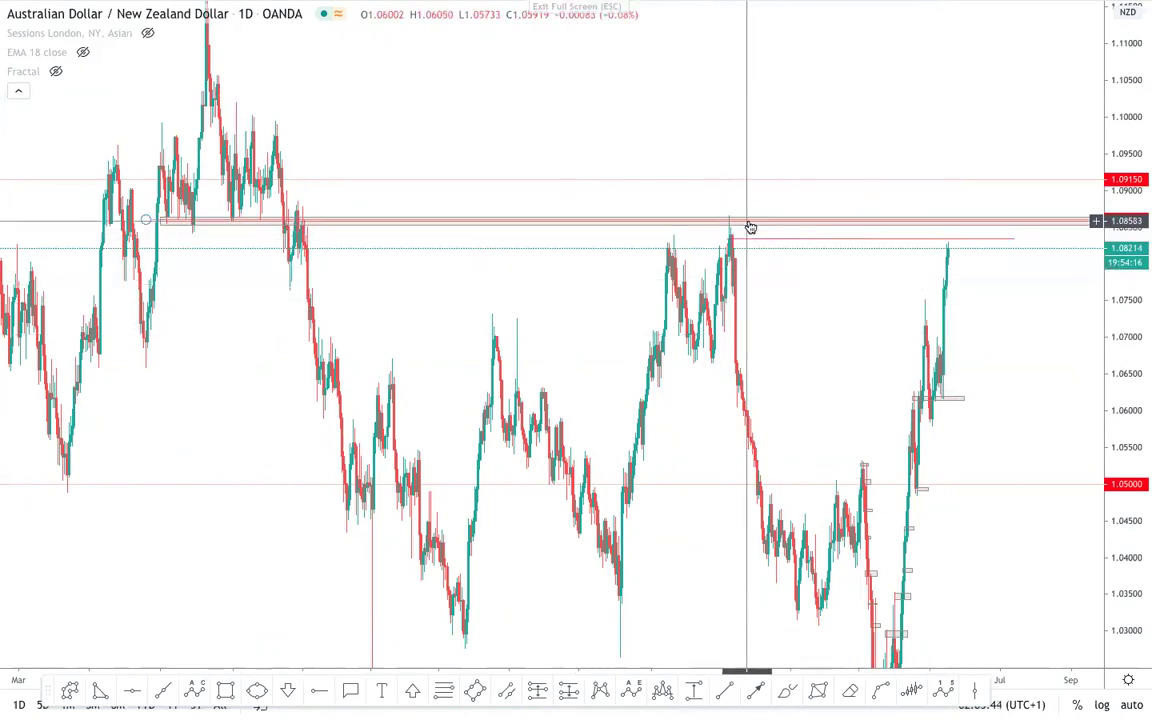
# - Examine the latest rally's approach to the resistance line and zone, rescaling the price axis for a fuller view
pyautogui.scroll(3, 1119, 383)
pyautogui.scroll(3, 1088, 366)
pyautogui.moveTo(1131, 409); pyautogui.dragTo(1119, 455)
pyautogui.scroll(3, 1092, 366)
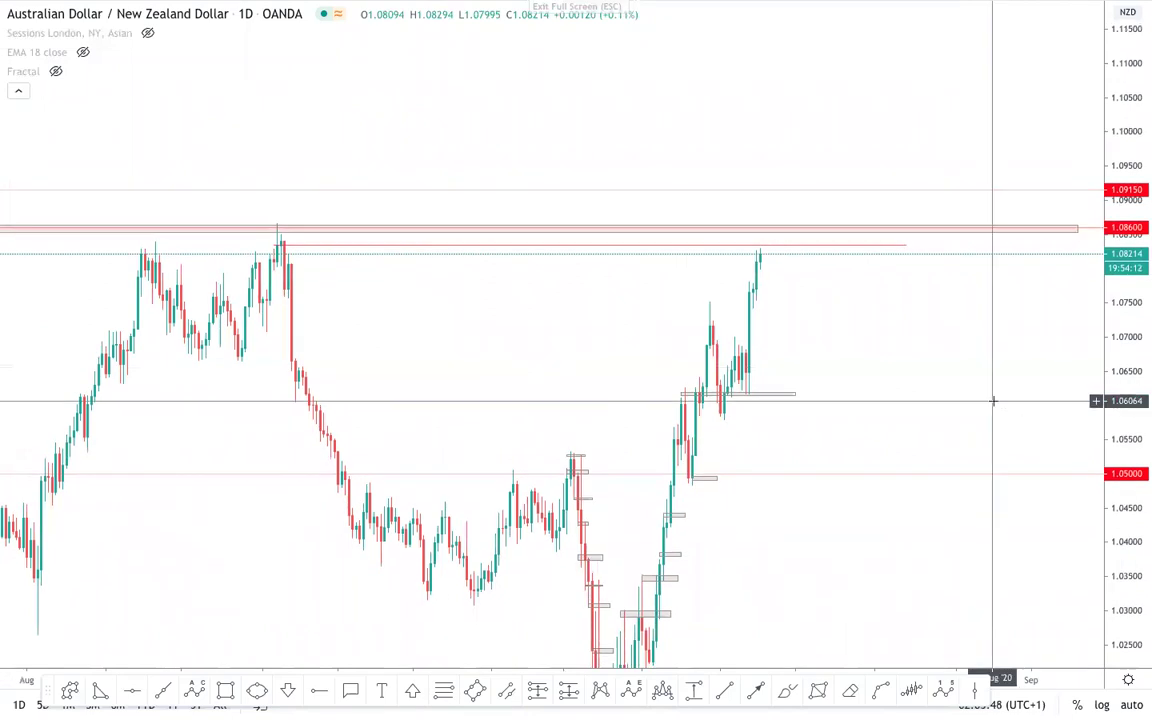
pyautogui.moveTo(993, 401); pyautogui.dragTo(1000, 345)
pyautogui.moveTo(1133, 329); pyautogui.dragTo(1122, 438)
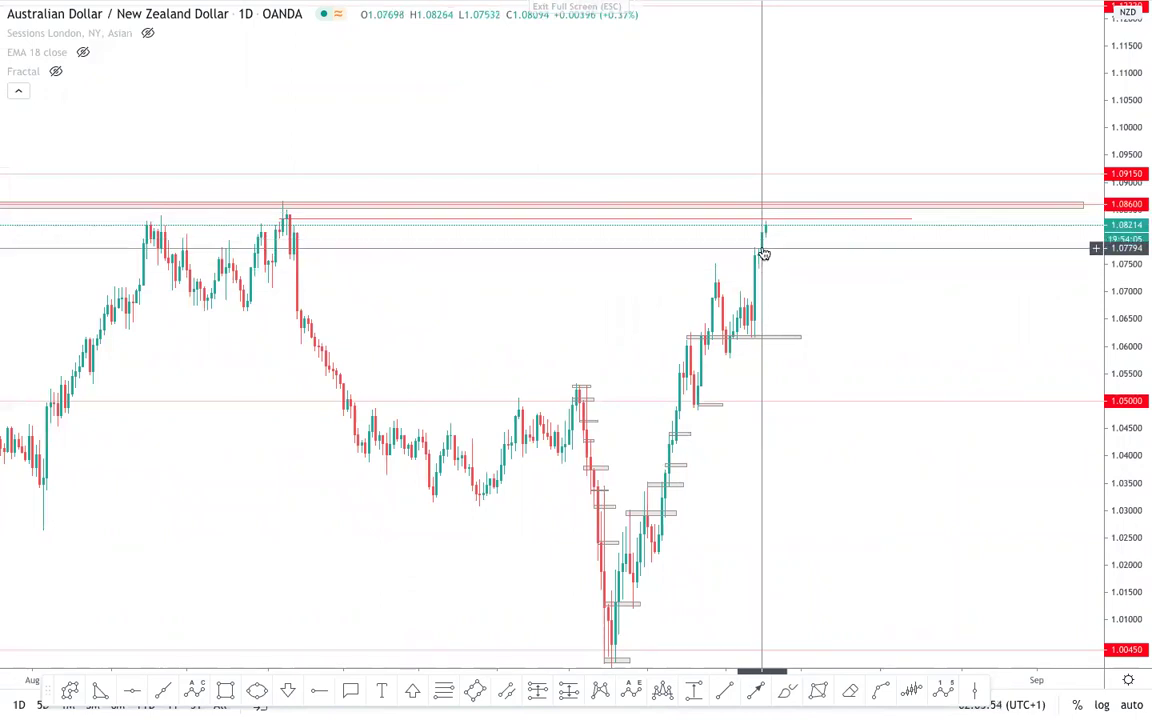
pyautogui.moveTo(1128, 401); pyautogui.dragTo(1129, 355)
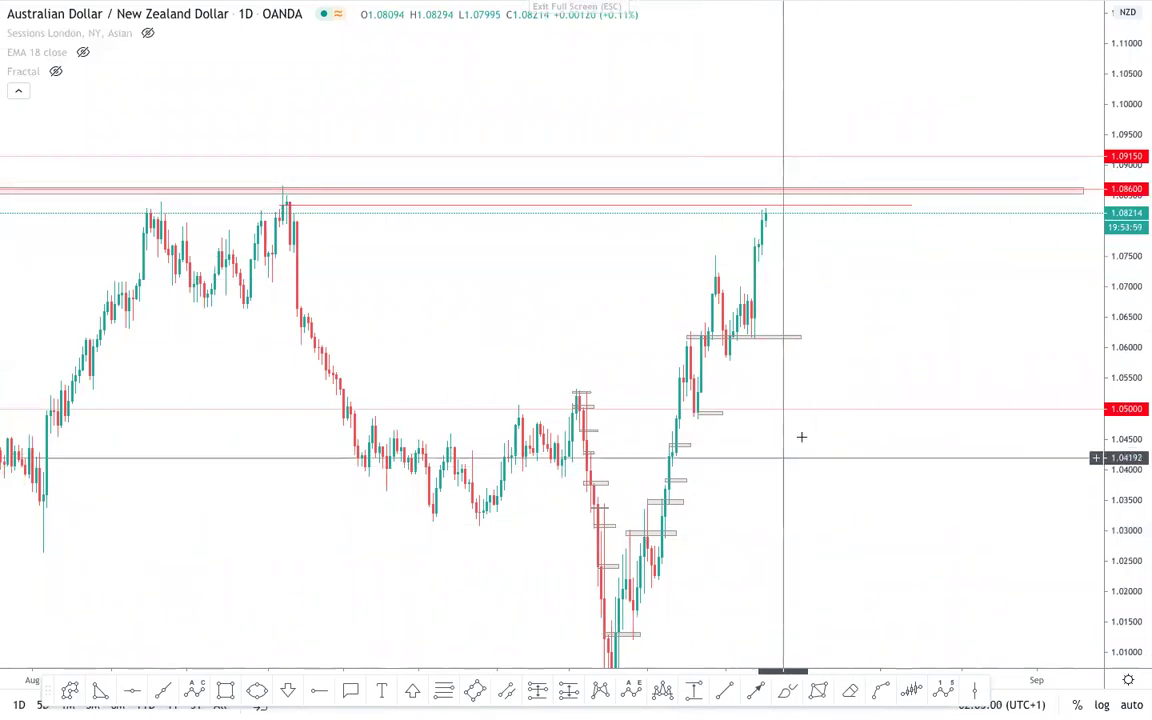
pyautogui.moveTo(801, 437); pyautogui.dragTo(854, 380)
pyautogui.scroll(3, 930, 320)
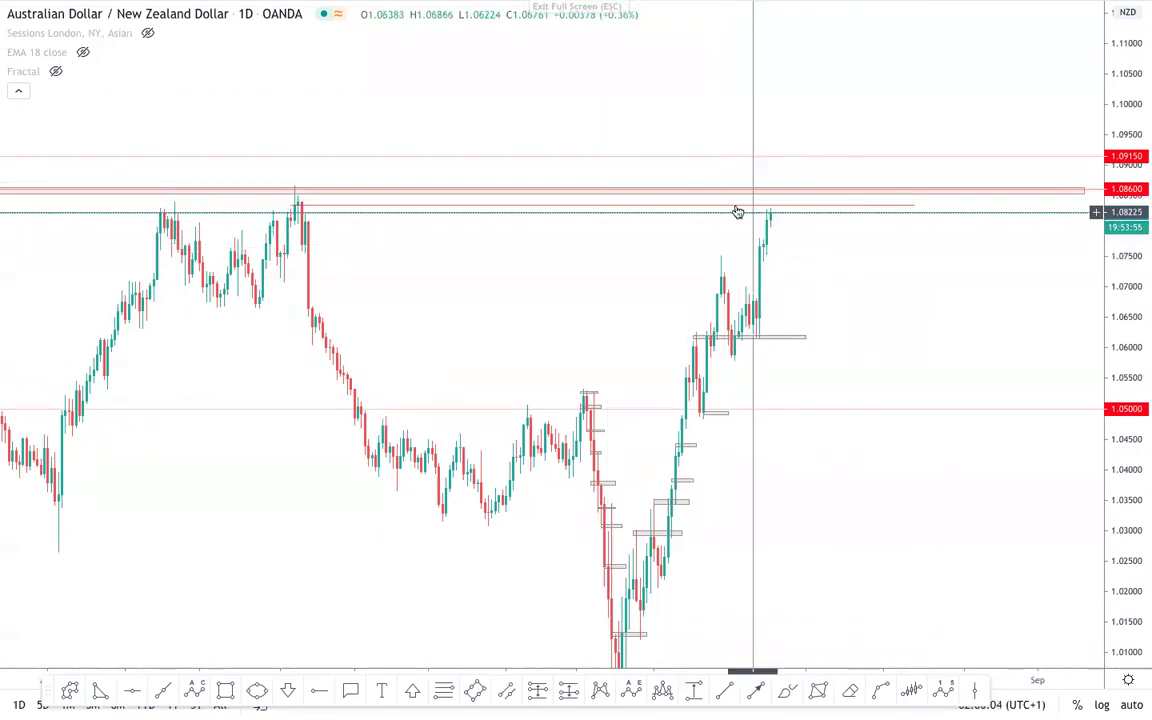
# - Draw a rectangle just above the latest candle from the resistance line near 1.0832 to about 1.0860, reaching into July 2020
pyautogui.scroll(-2, 697, 178)
pyautogui.scroll(1, 709, 191)
pyautogui.scroll(-4, 849, 247)
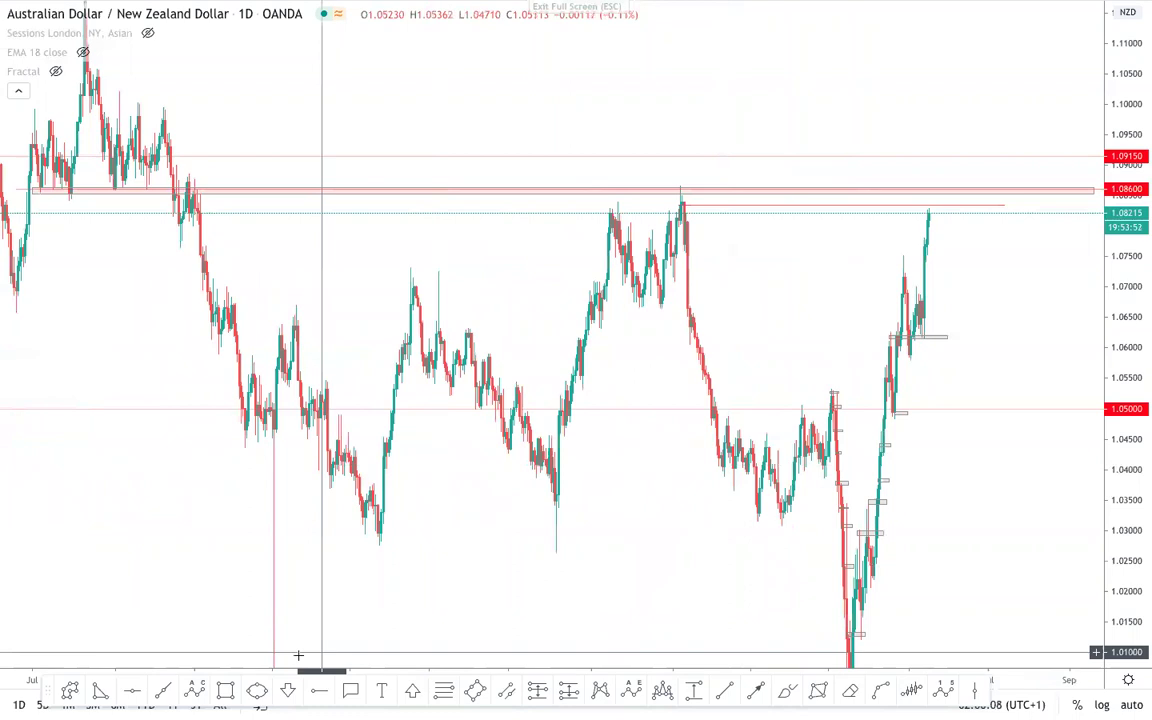
pyautogui.click(225, 690)
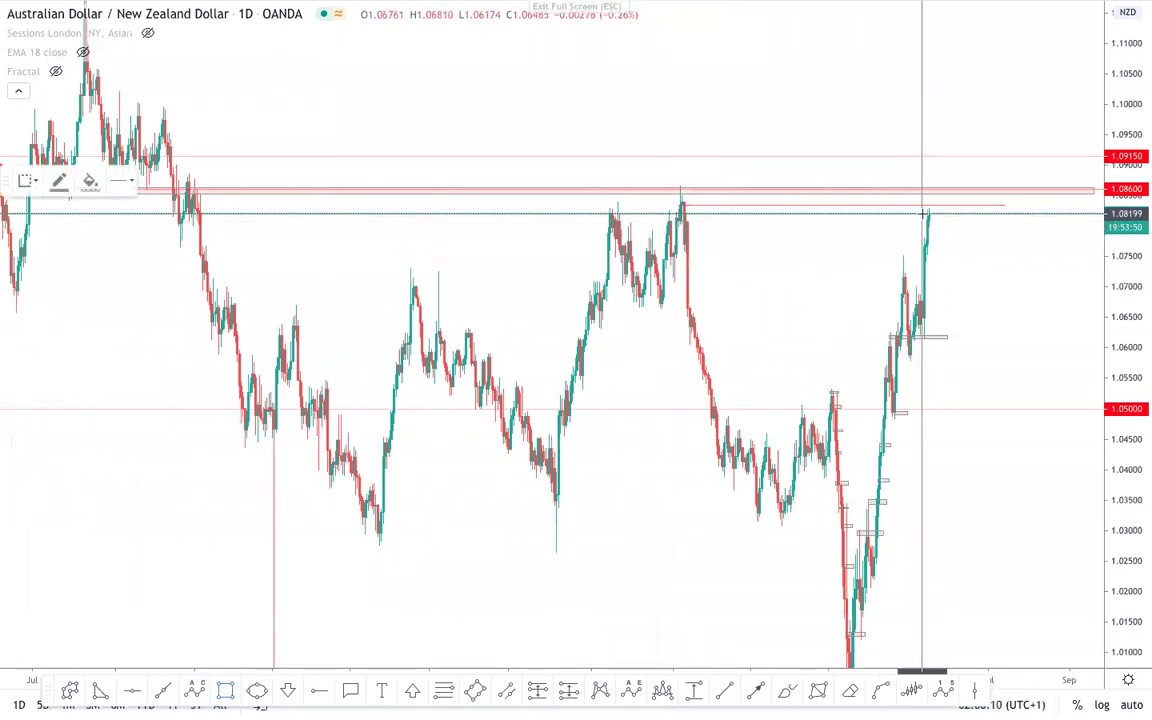
pyautogui.moveTo(926, 206); pyautogui.dragTo(994, 193)
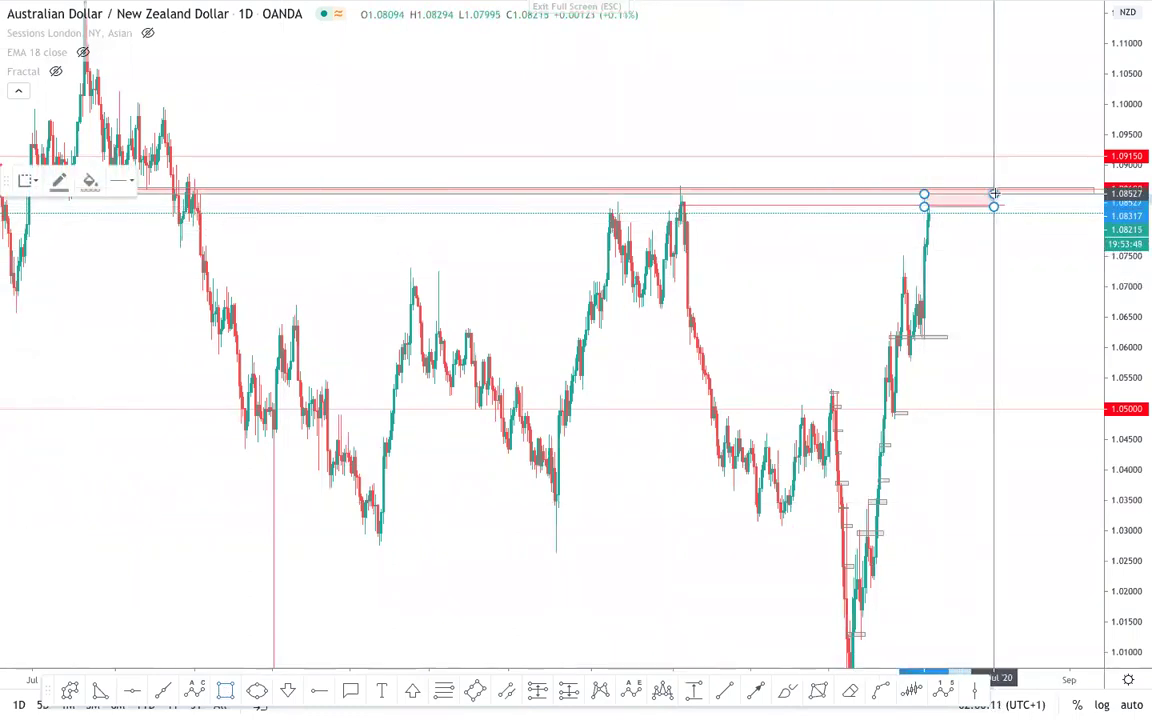
pyautogui.click(1009, 266)
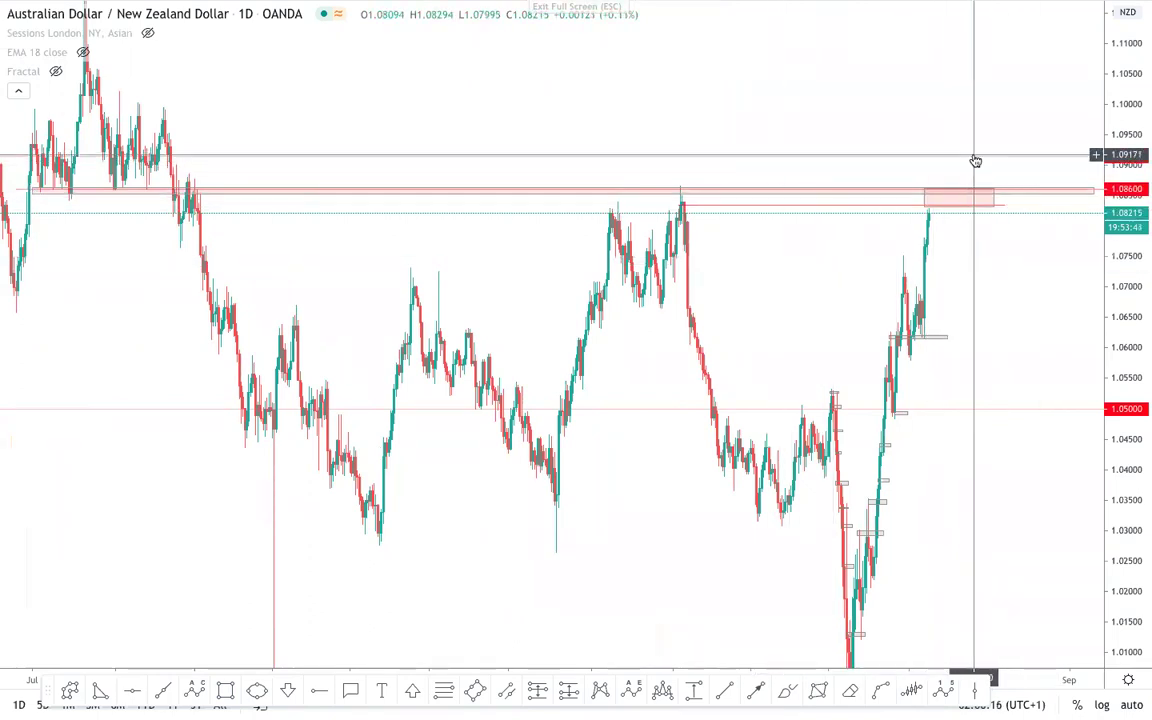
pyautogui.hotkey('alt', 'h')
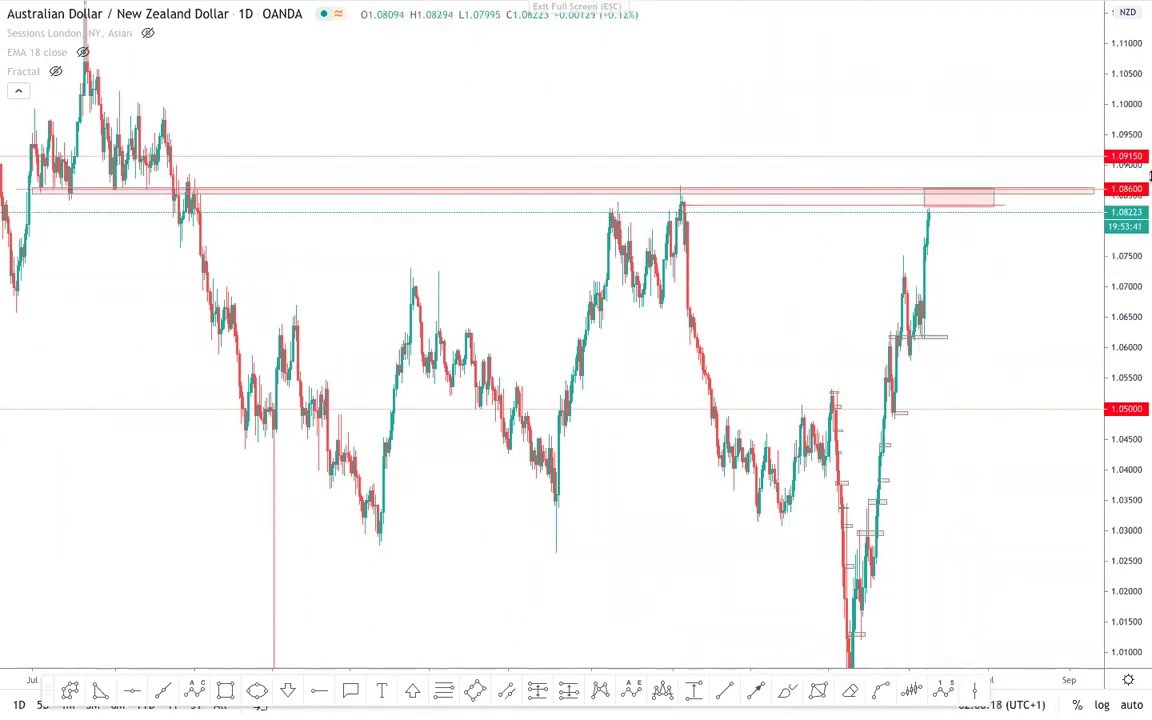
# - Draw a downward arrow from the 1.09150 ray at 22 July 2020 to about 1.04902, near the 1.05000 level
pyautogui.scroll(2, 1038, 295)
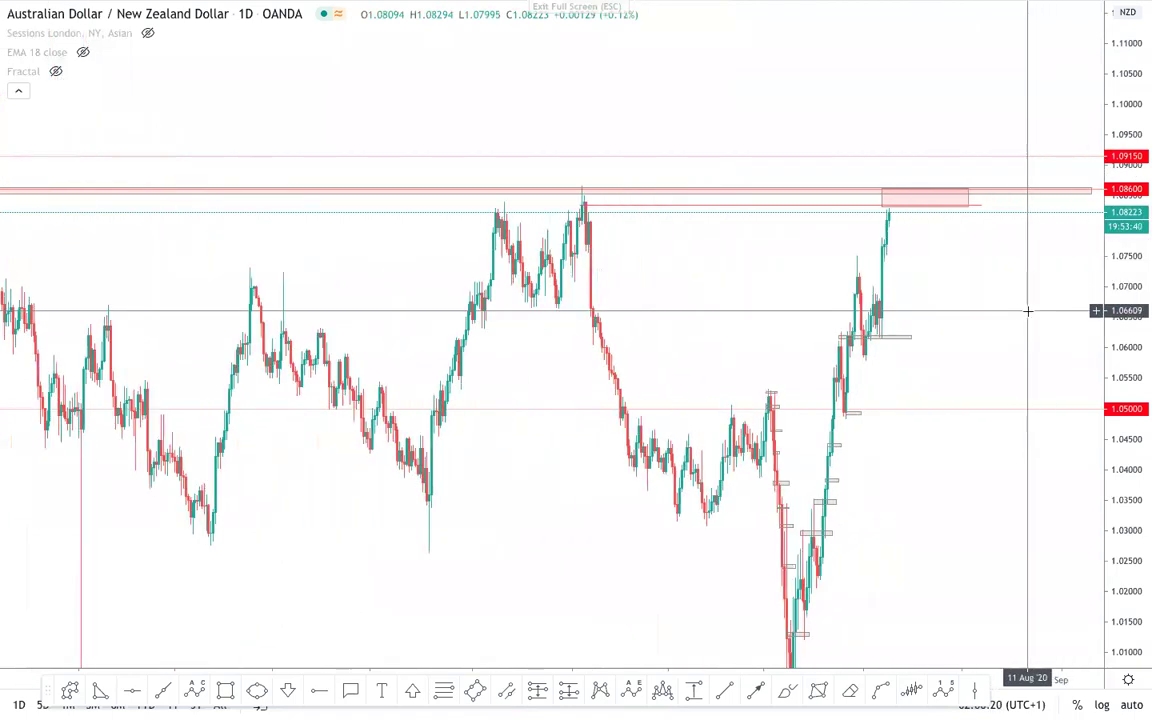
pyautogui.scroll(-3, 1028, 311)
pyautogui.click(760, 691)
pyautogui.click(1021, 156)
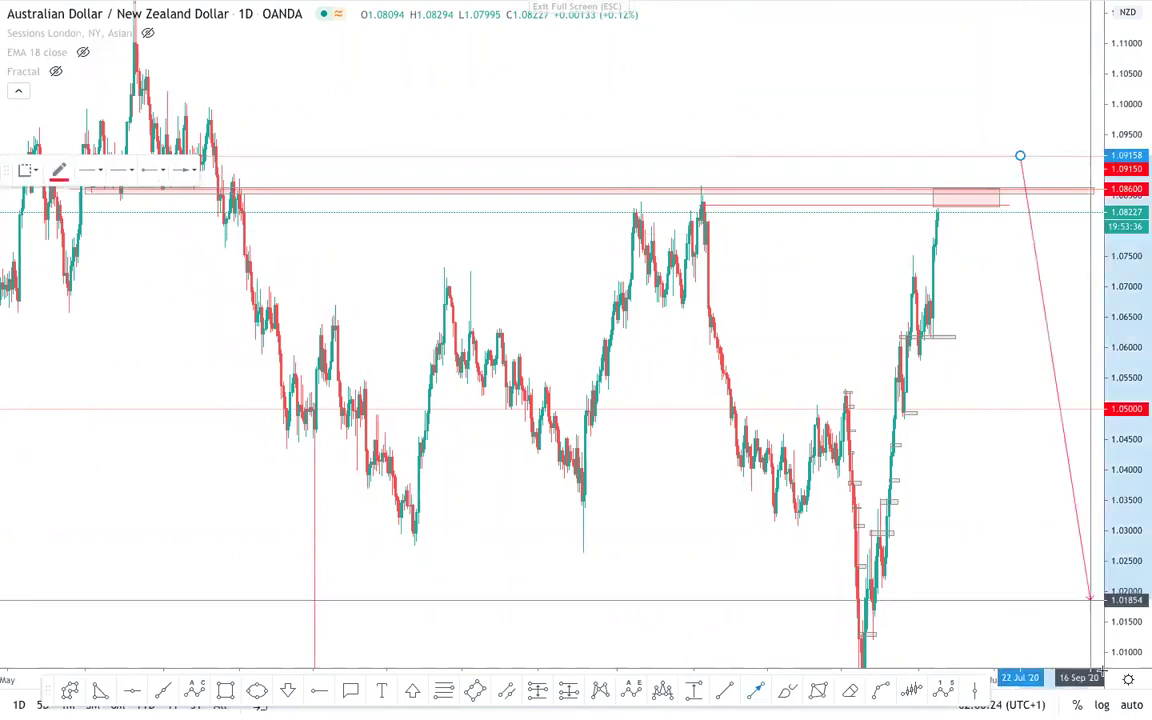
pyautogui.click(1043, 414)
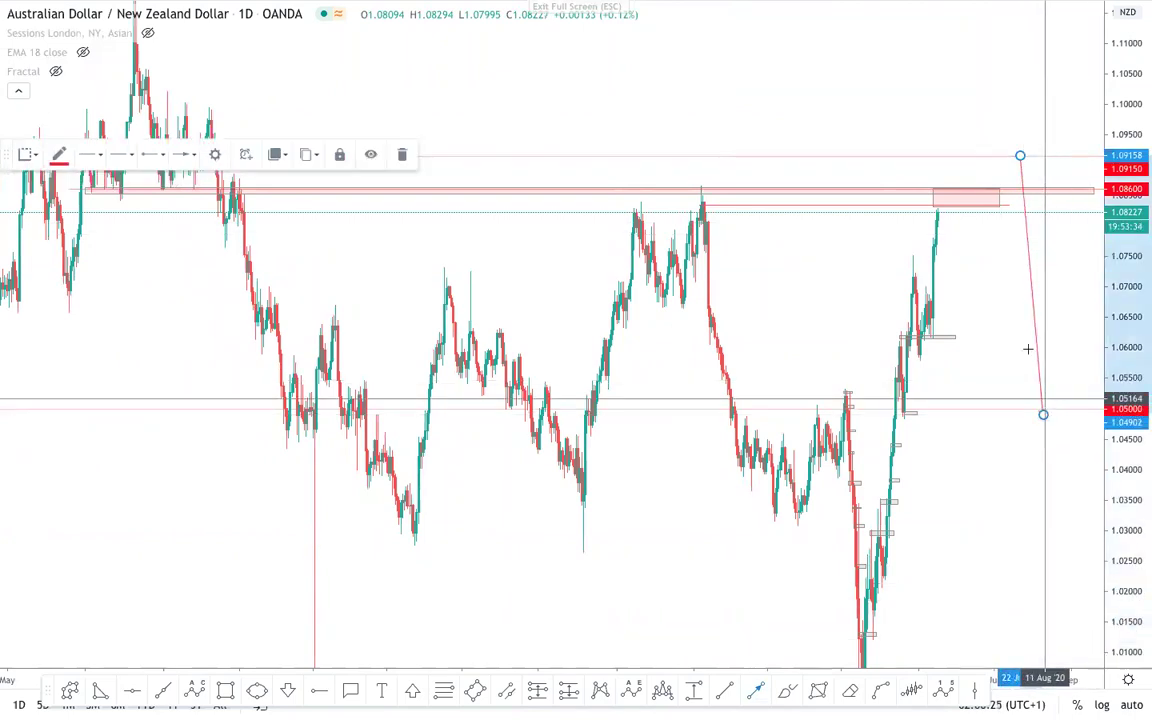
# - Draw a second downward arrow from about 1.08580 inside the new rectangle to about 1.04967
pyautogui.click(982, 190)
pyautogui.click(1008, 415)
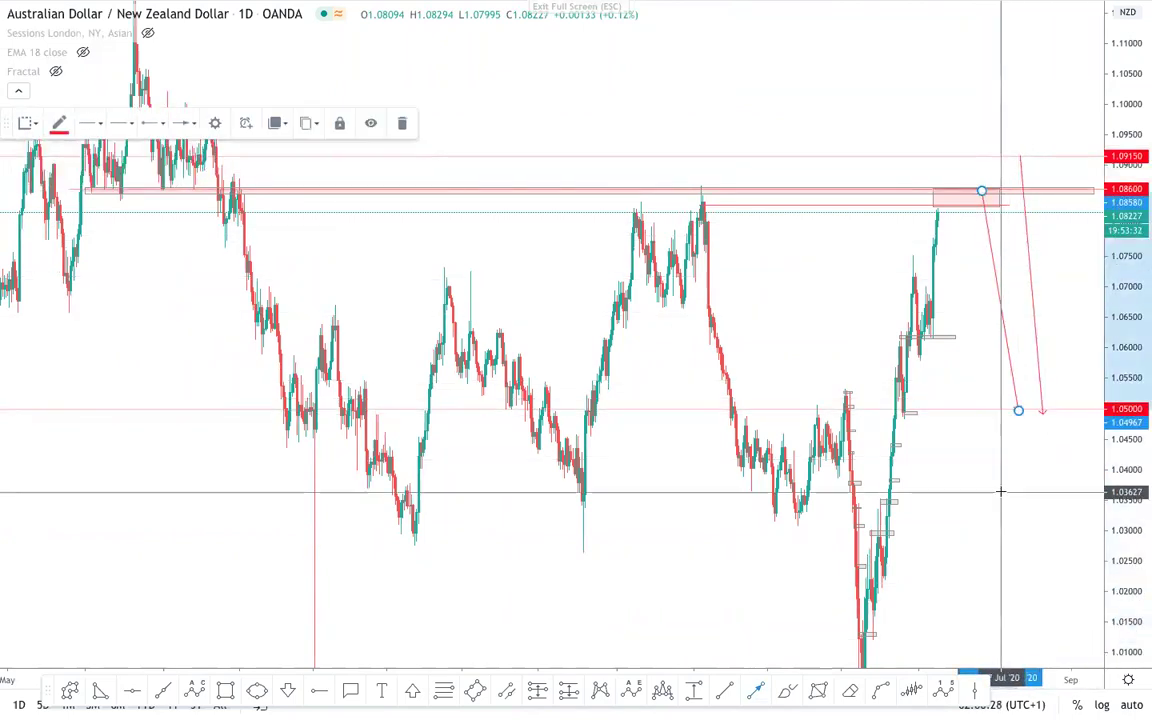
pyautogui.click(997, 500)
pyautogui.scroll(2, 997, 500)
pyautogui.scroll(2, 996, 497)
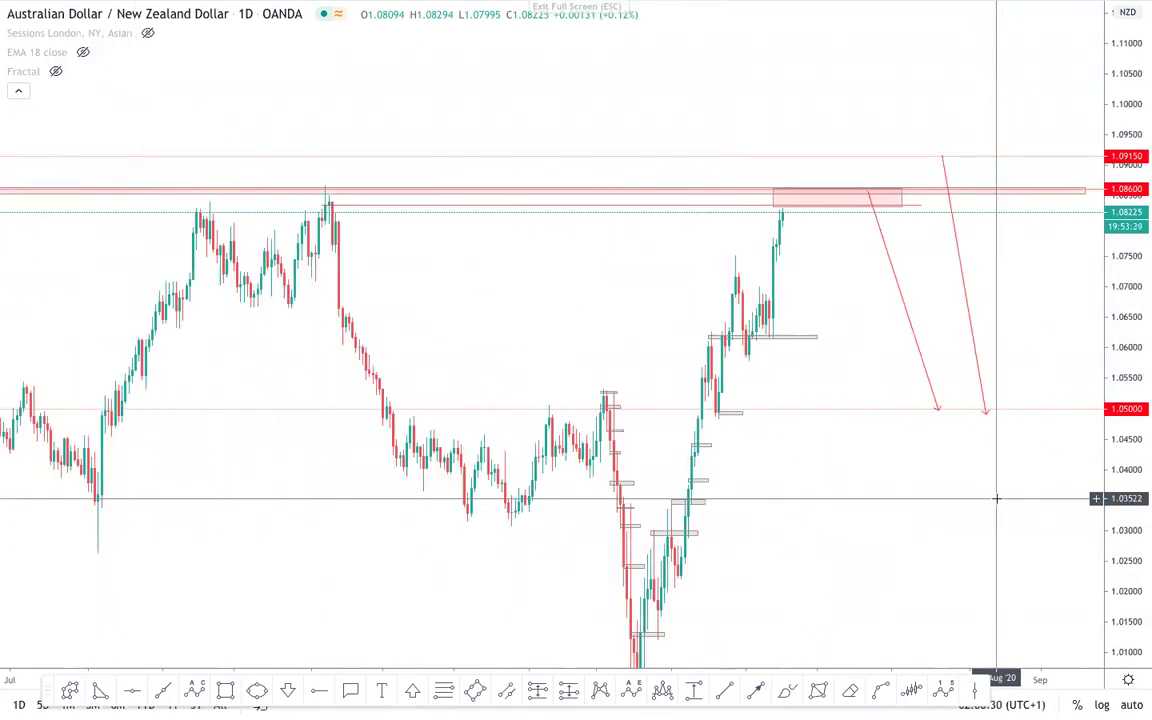
# - Check the latest rally on the 1-hour timeframe, and switch the chart to the 4-hour timeframe
pyautogui.moveTo(1148, 643); pyautogui.dragTo(1148, 587)
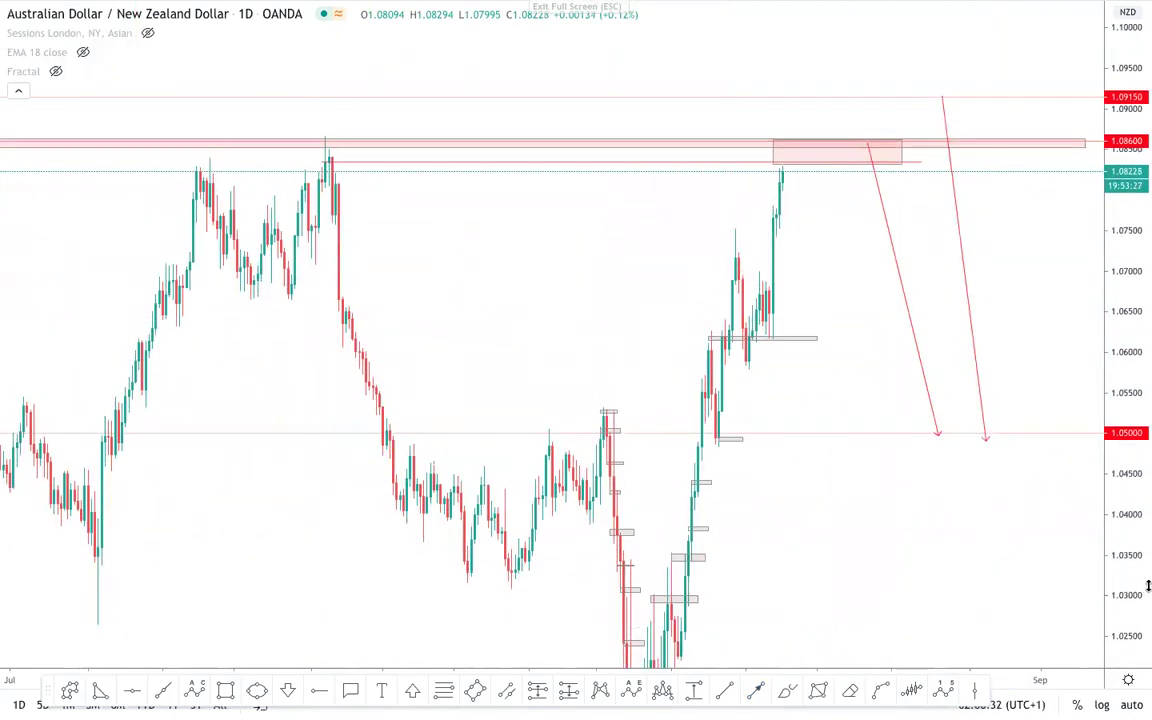
pyautogui.press('Return')
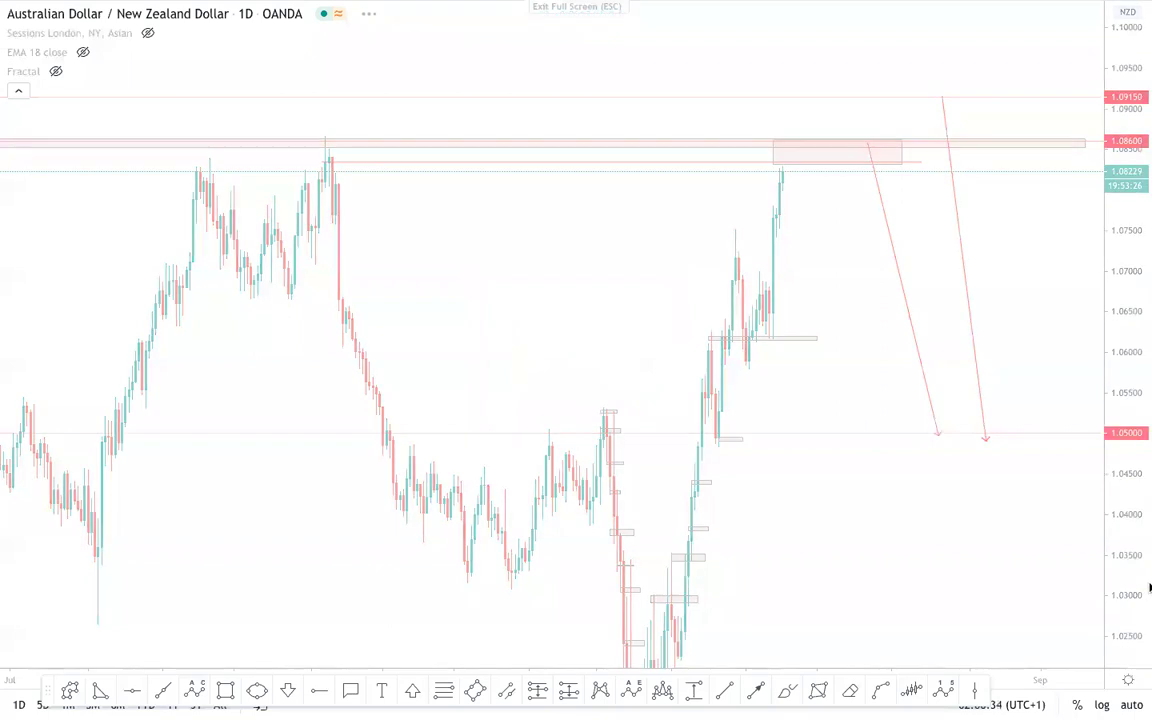
pyautogui.scroll(2, 1005, 556)
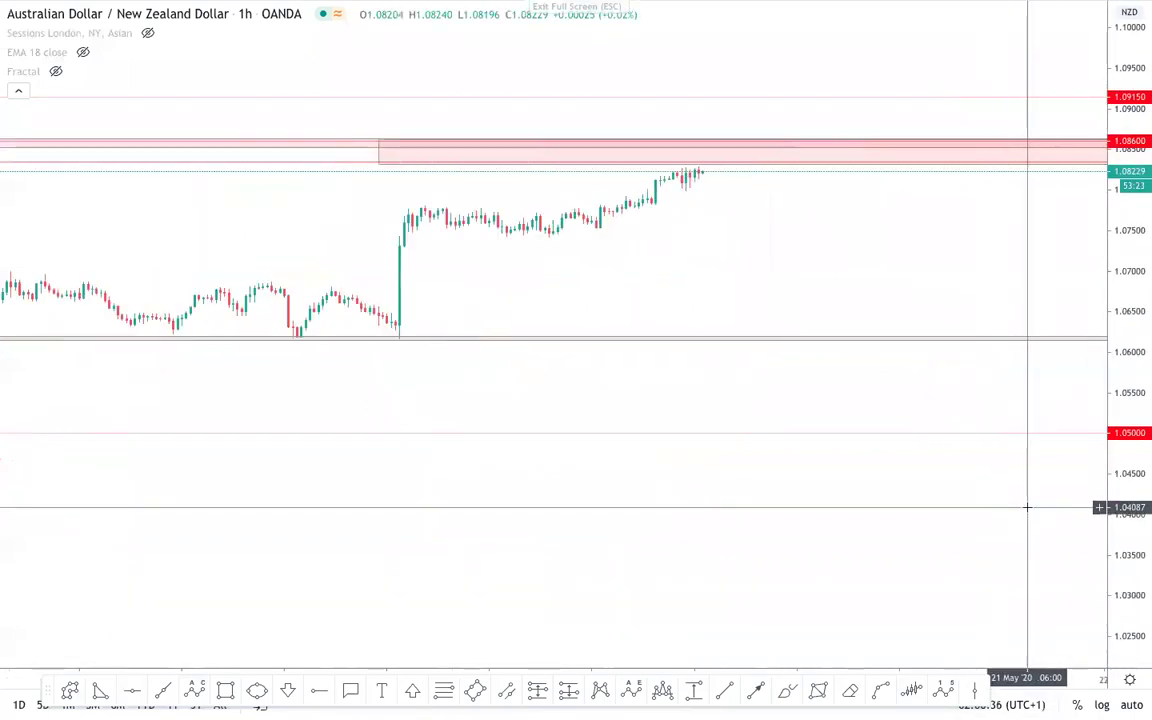
pyautogui.moveTo(1026, 507); pyautogui.dragTo(766, 550)
pyautogui.moveTo(1148, 542); pyautogui.dragTo(1129, 355)
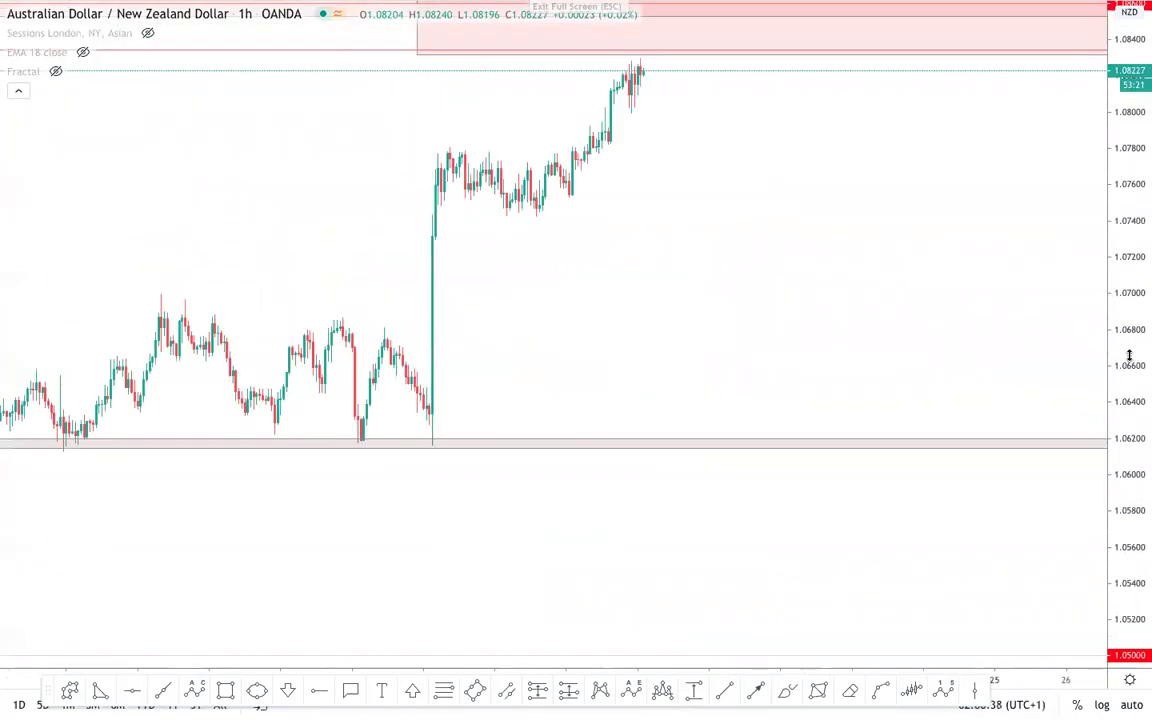
pyautogui.write('4H')
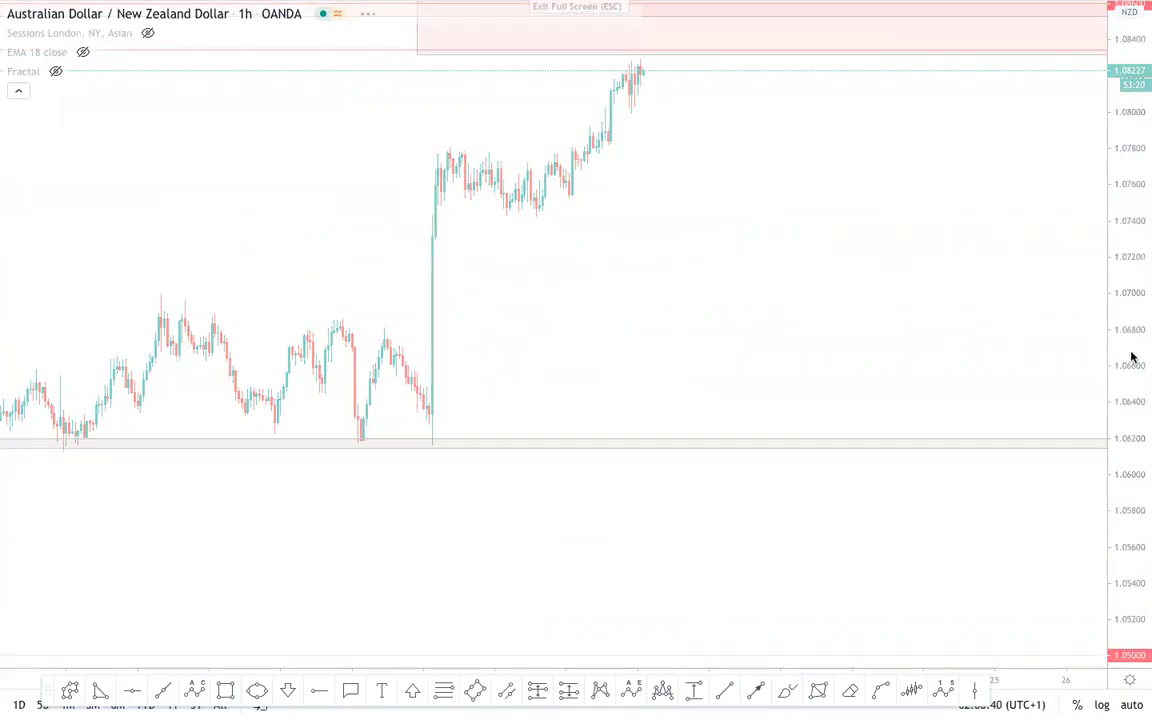
pyautogui.moveTo(828, 270); pyautogui.dragTo(865, 392)
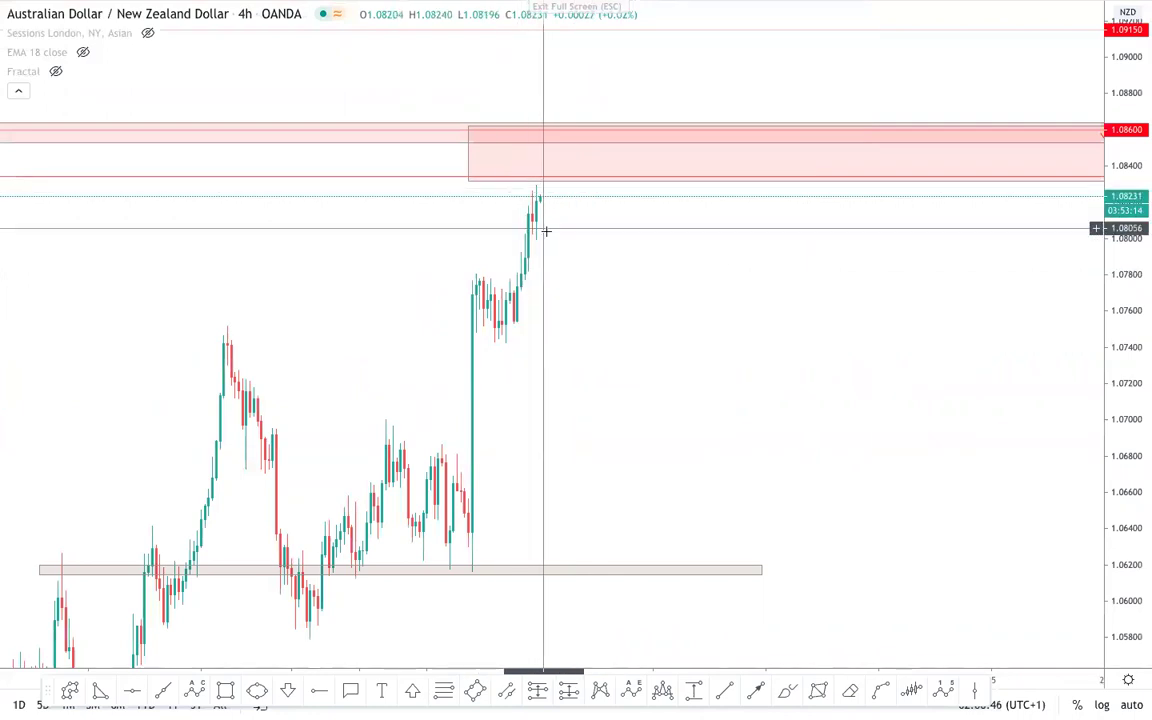
# - Set the price of the resistance trend line's first point, beside the earlier highs, to 1.084 in its coordinates
pyautogui.scroll(-12, 547, 233)
pyautogui.moveTo(500, 308); pyautogui.dragTo(757, 325)
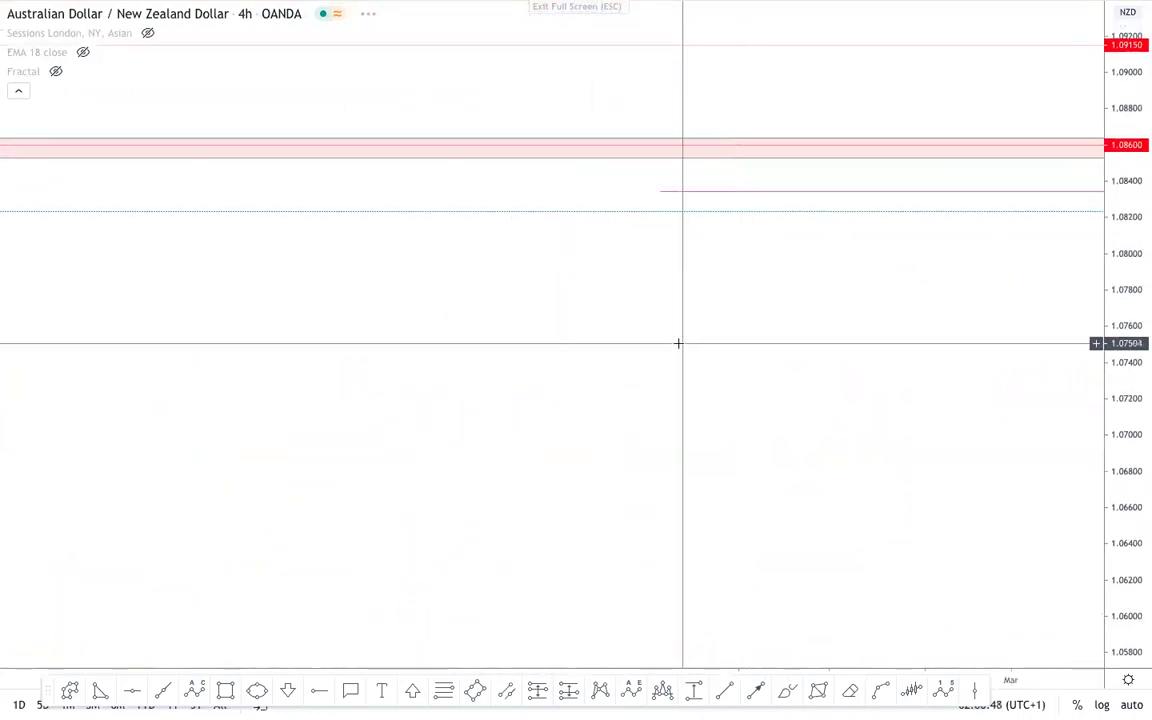
pyautogui.scroll(7, 815, 327)
pyautogui.moveTo(640, 382); pyautogui.dragTo(925, 388)
pyautogui.scroll(6, 867, 391)
pyautogui.moveTo(794, 404); pyautogui.dragTo(992, 406)
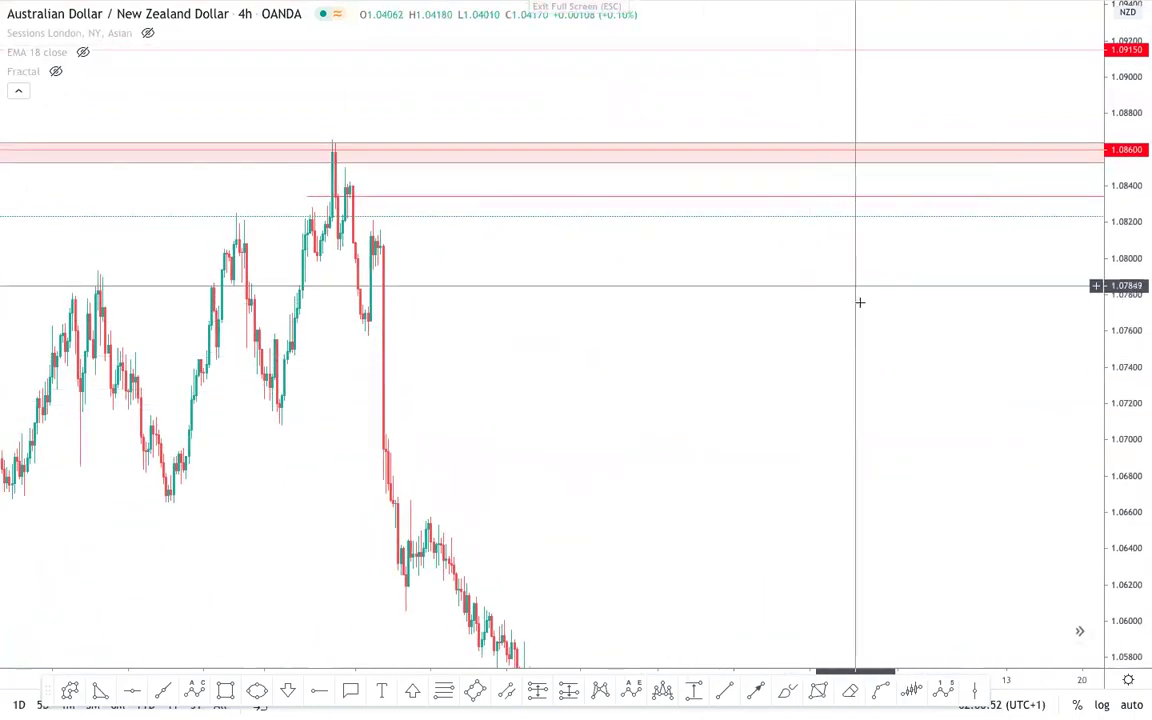
pyautogui.click(783, 198)
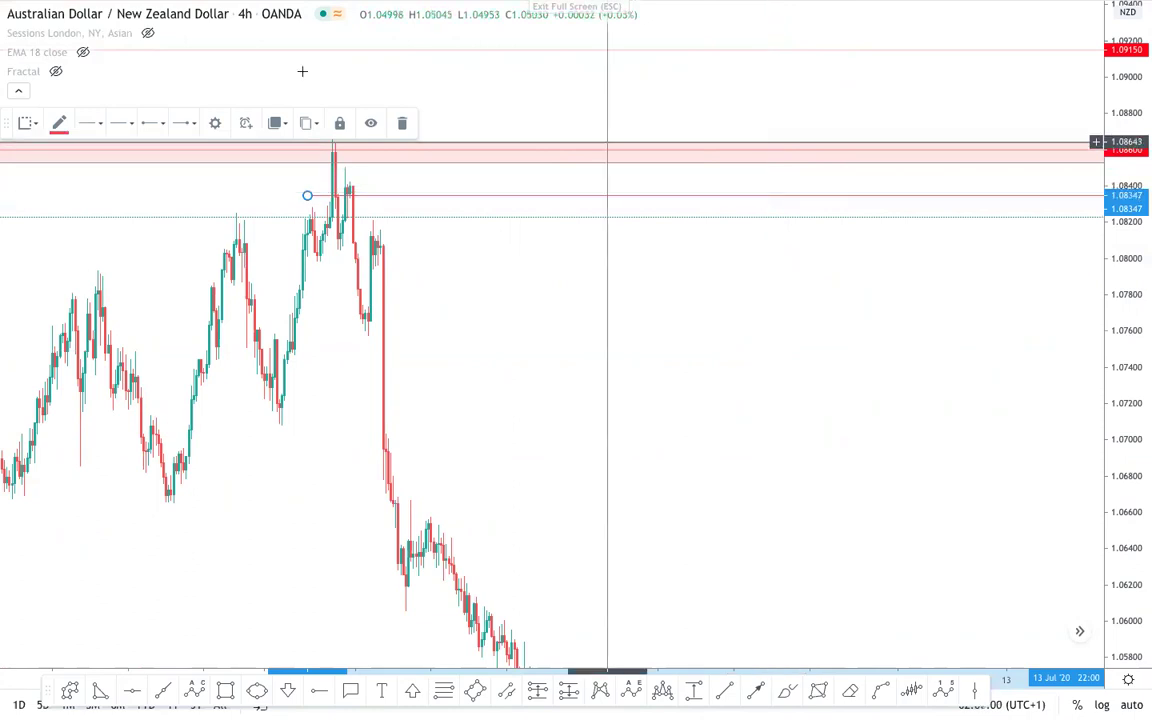
pyautogui.click(217, 124)
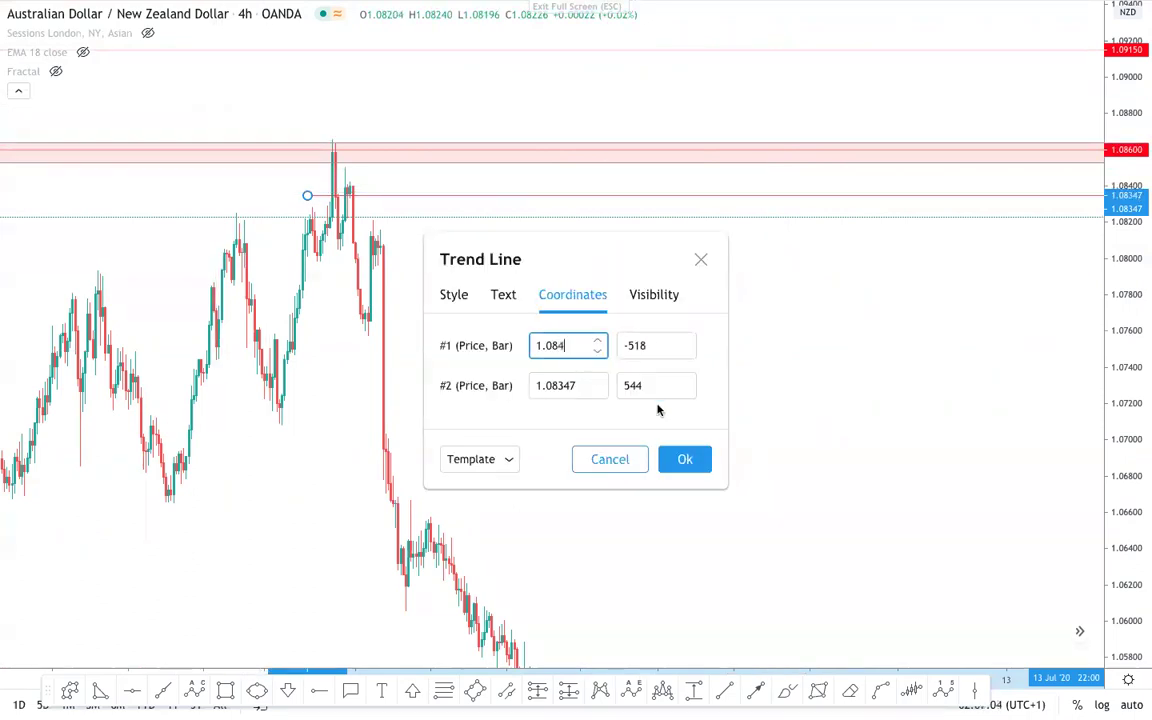
pyautogui.click(686, 459)
pyautogui.rightClick(745, 397)
pyautogui.click(653, 383)
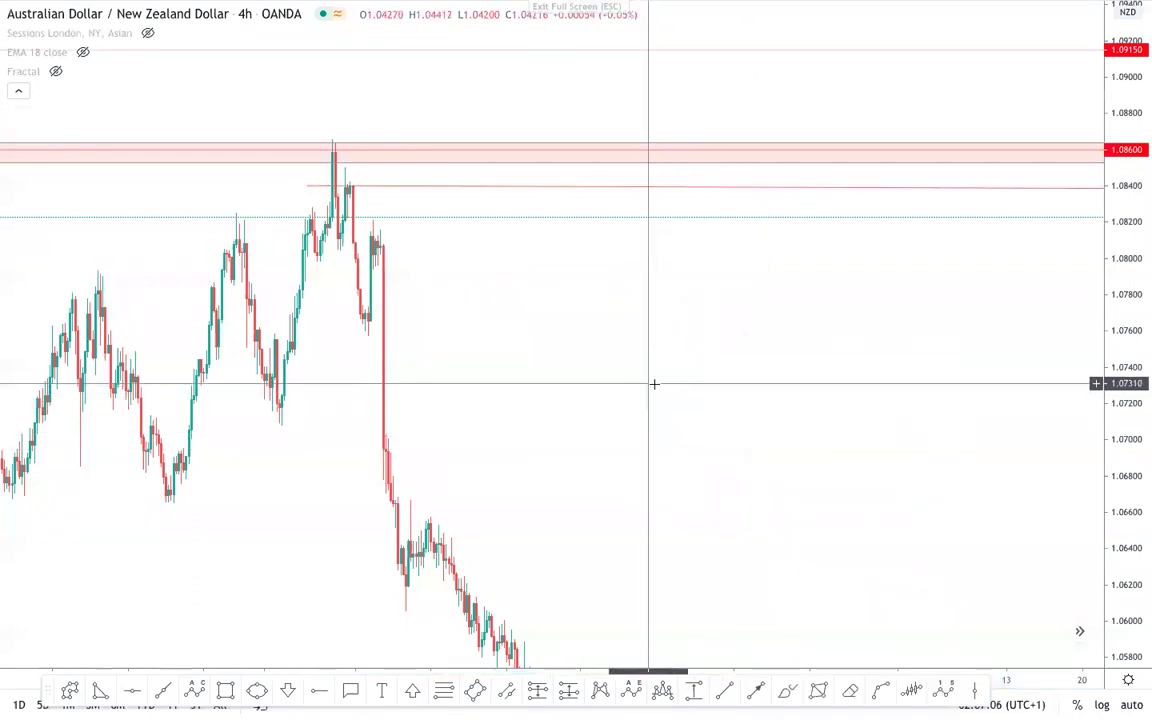
# - Extend the resistance trend line's start back to the older twin peaks at about 1.0840
pyautogui.scroll(-3, 759, 399)
pyautogui.scroll(3, 759, 398)
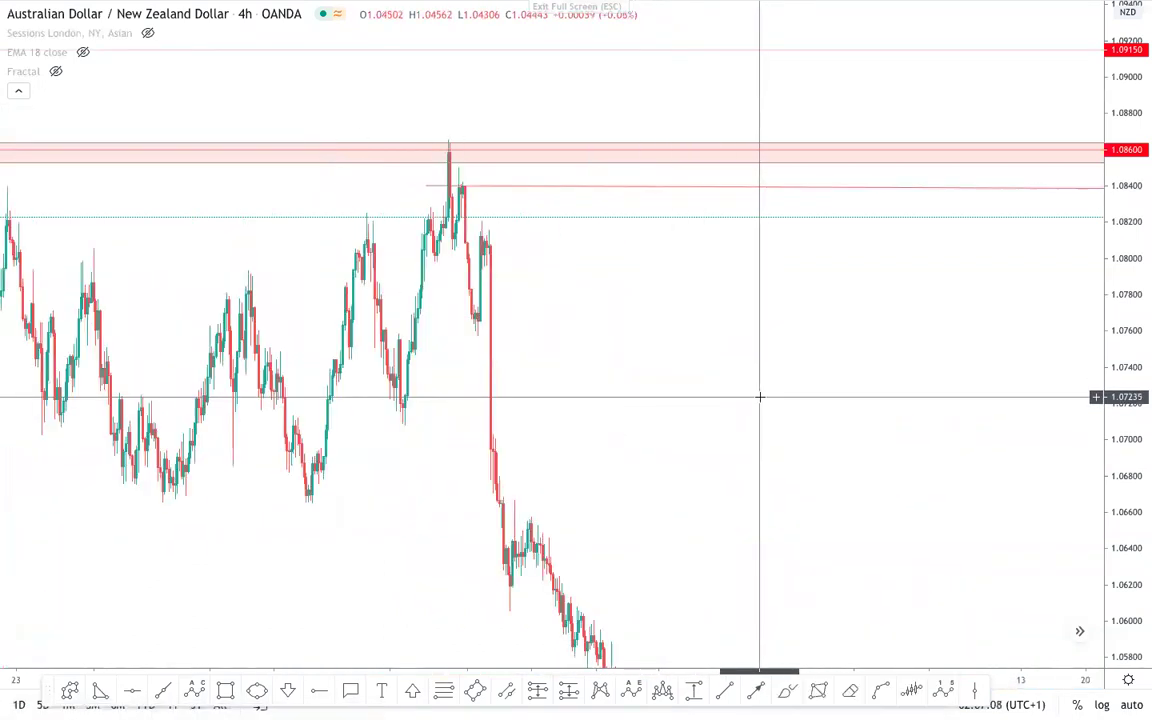
pyautogui.scroll(-3, 765, 396)
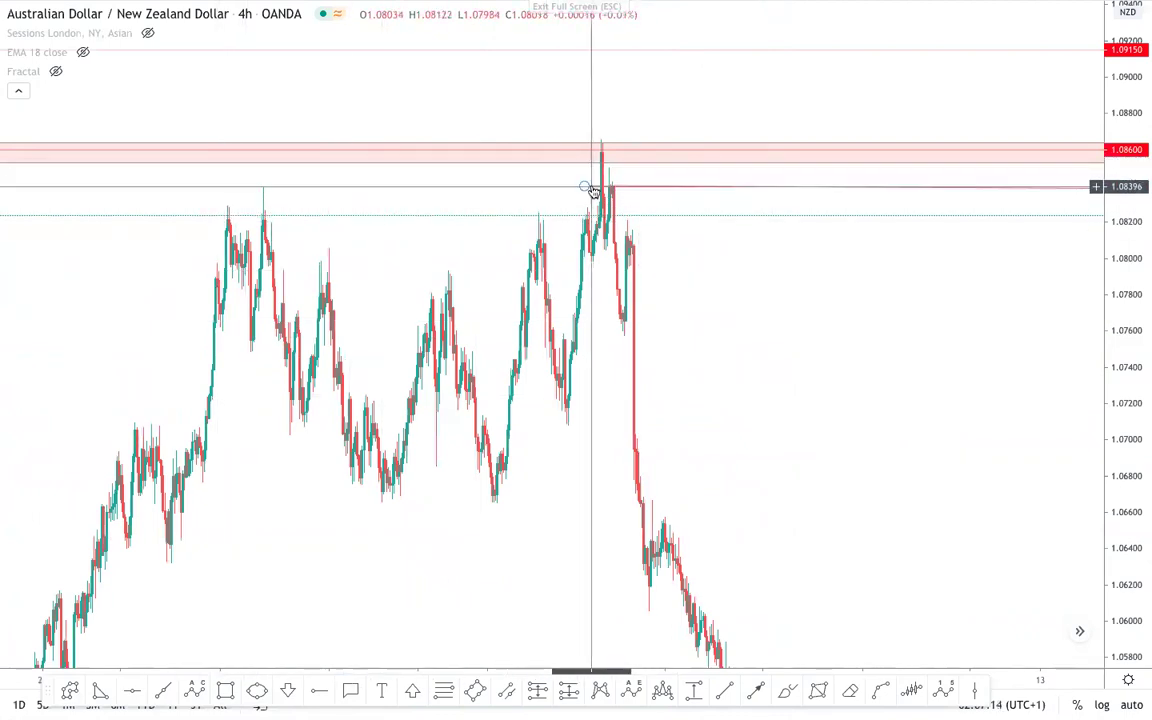
pyautogui.moveTo(584, 186); pyautogui.dragTo(230, 185)
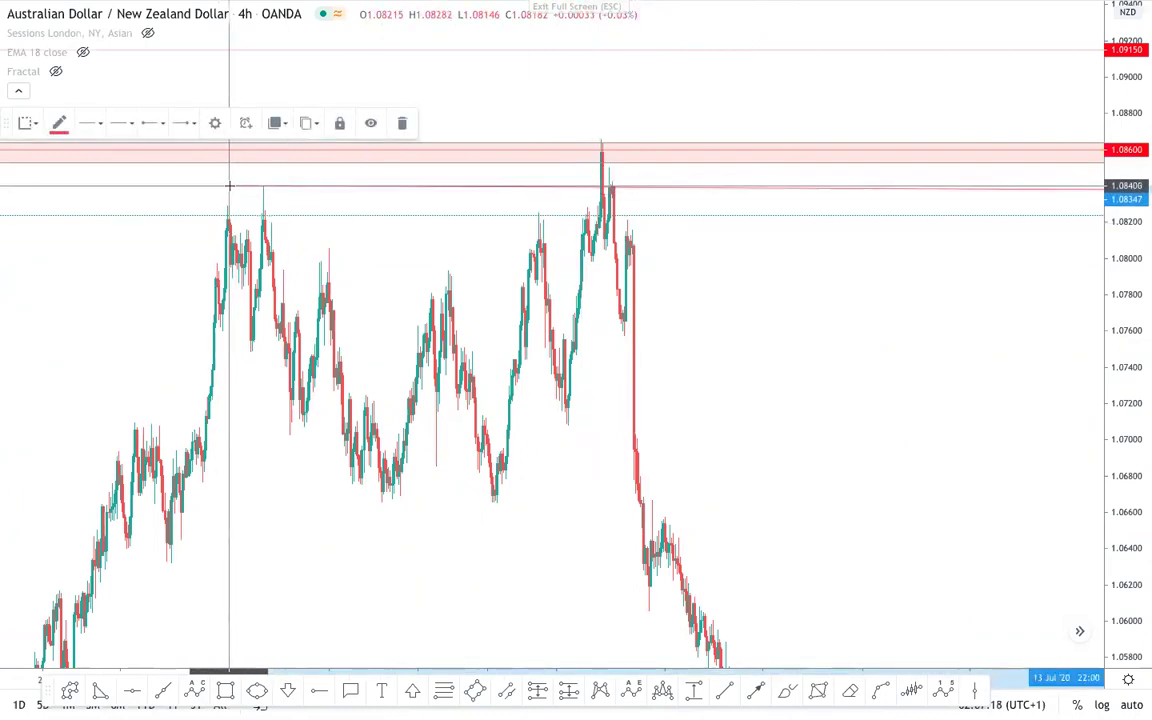
pyautogui.click(787, 337)
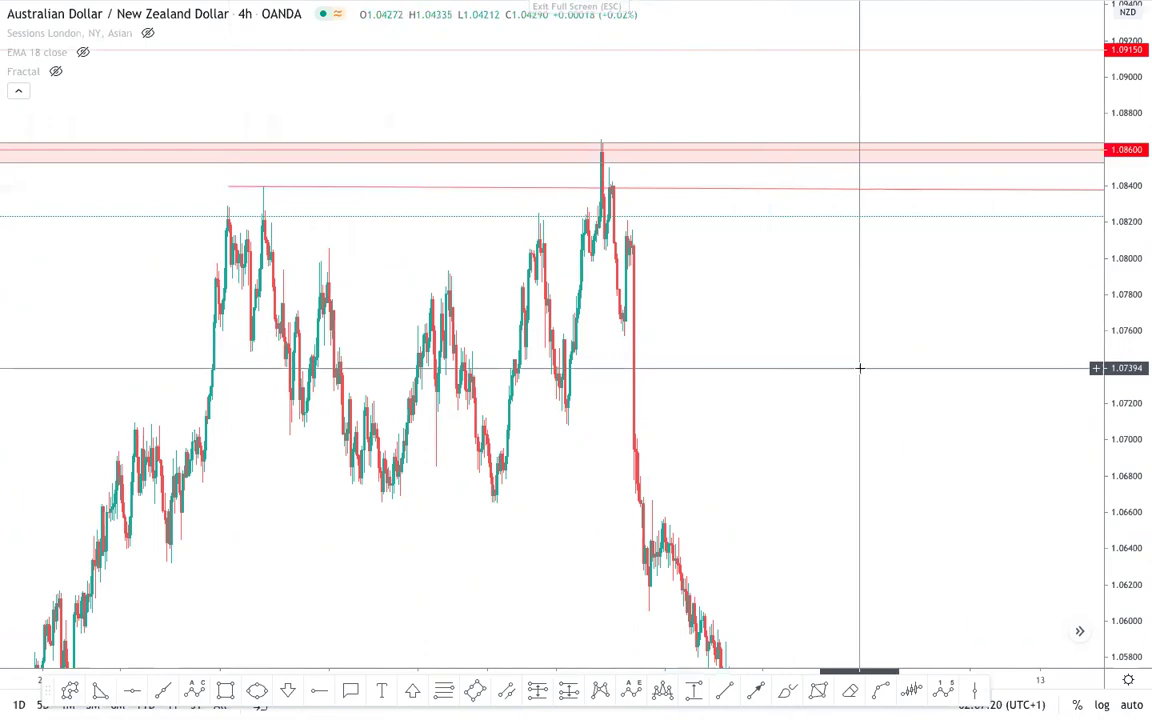
# - Move the resistance trend line's far endpoint to 1.08400, just beyond the red rectangle above the latest candles
pyautogui.scroll(2, 860, 368)
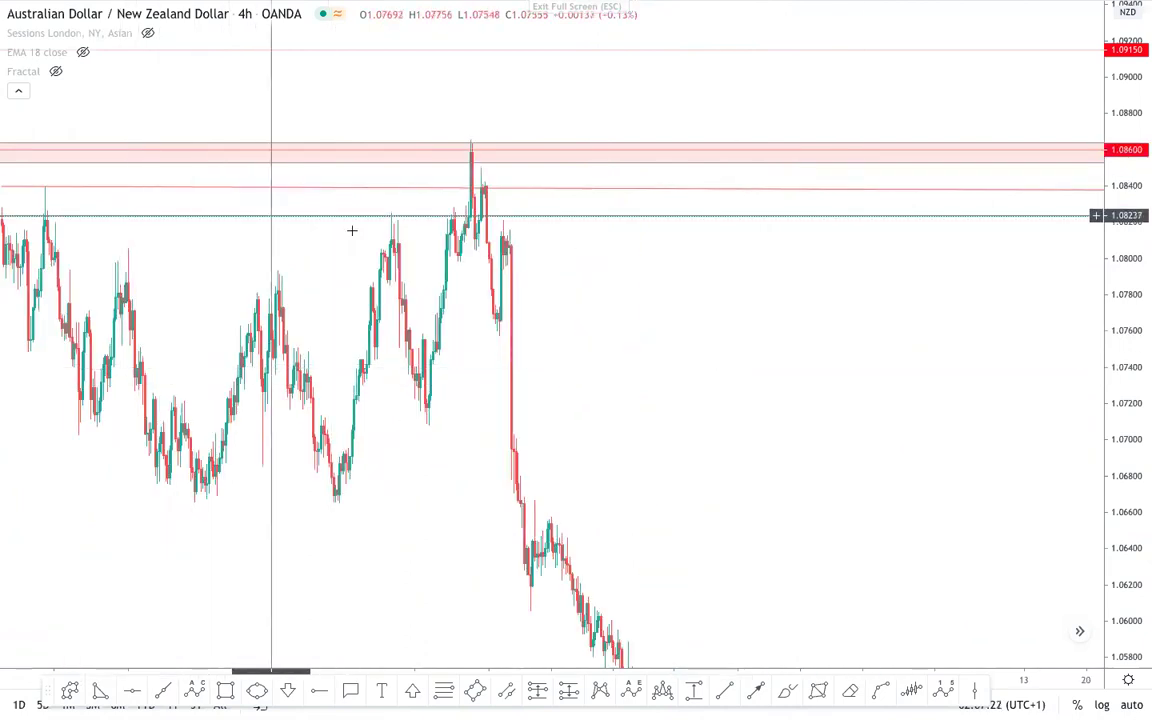
pyautogui.moveTo(851, 339); pyautogui.dragTo(233, 272)
pyautogui.scroll(-3, 945, 303)
pyautogui.moveTo(945, 303); pyautogui.dragTo(340, 350)
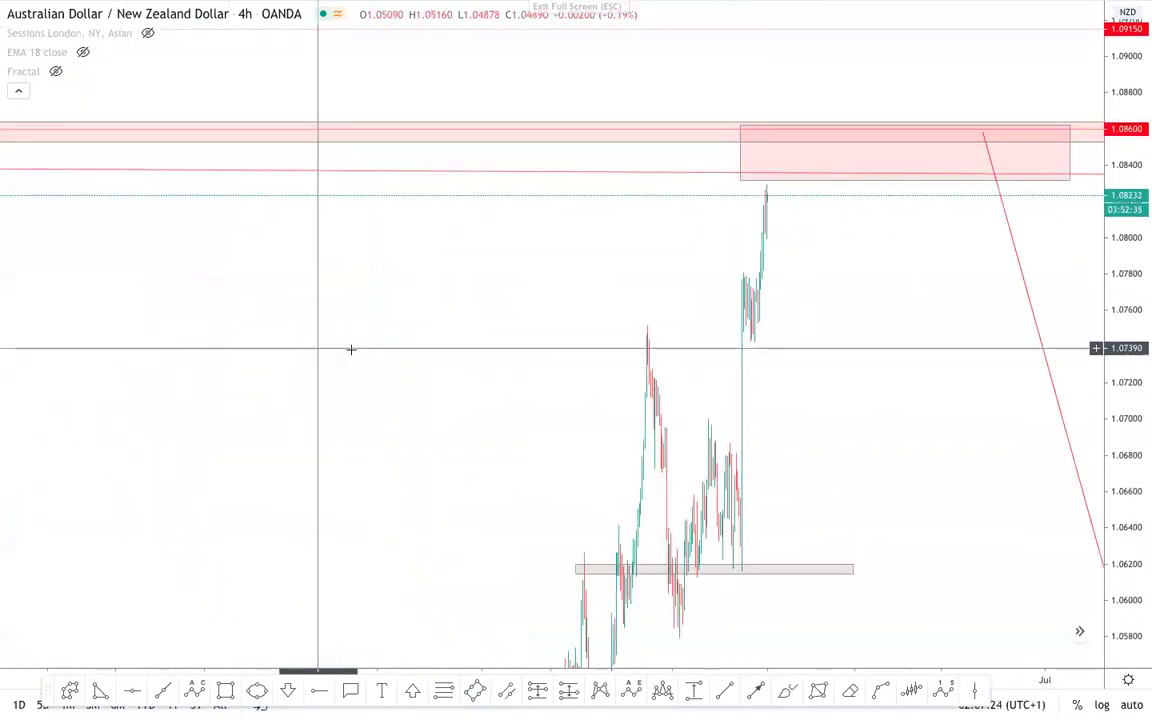
pyautogui.scroll(4, 527, 334)
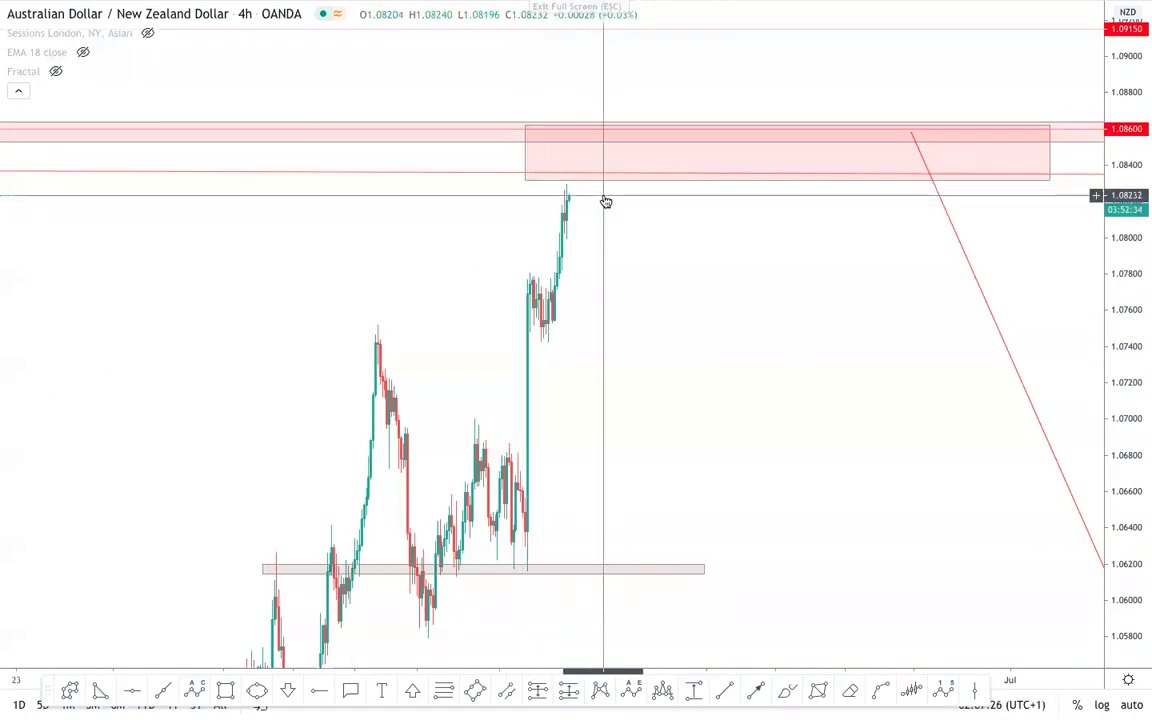
pyautogui.scroll(-5, 640, 270)
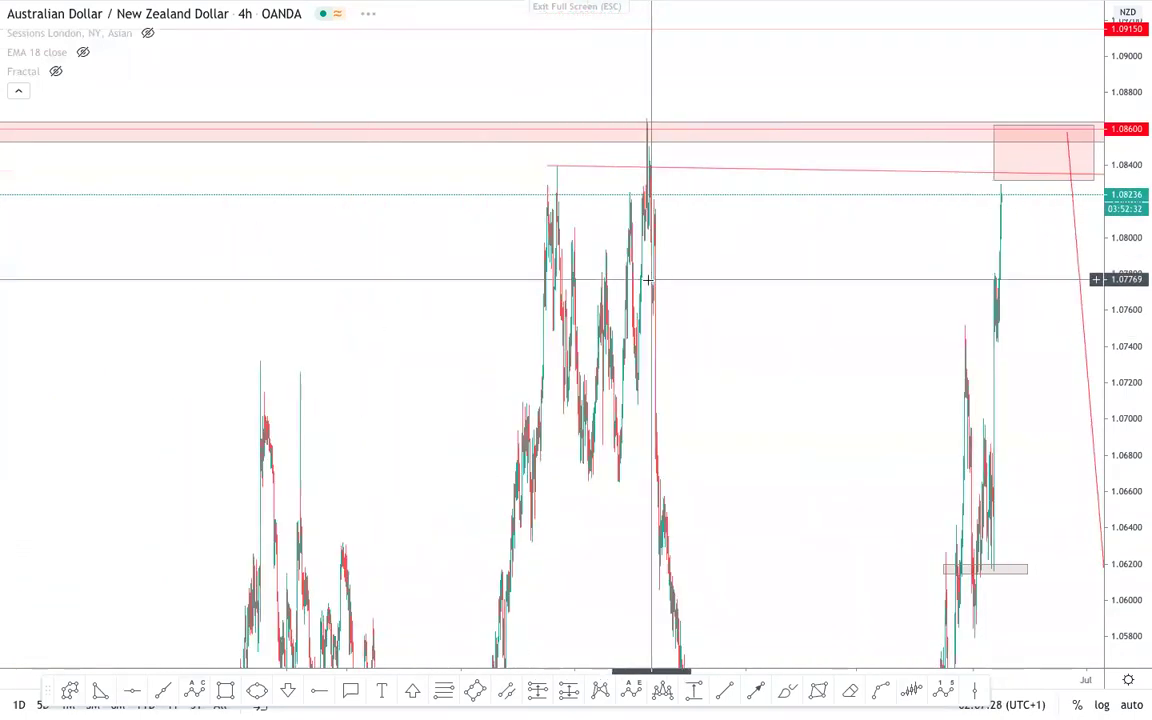
pyautogui.moveTo(648, 280); pyautogui.dragTo(301, 301)
pyautogui.moveTo(729, 212)
pyautogui.mouseDown()
pyautogui.moveTo(746, 190)
pyautogui.moveTo(748, 204)
pyautogui.mouseUp()
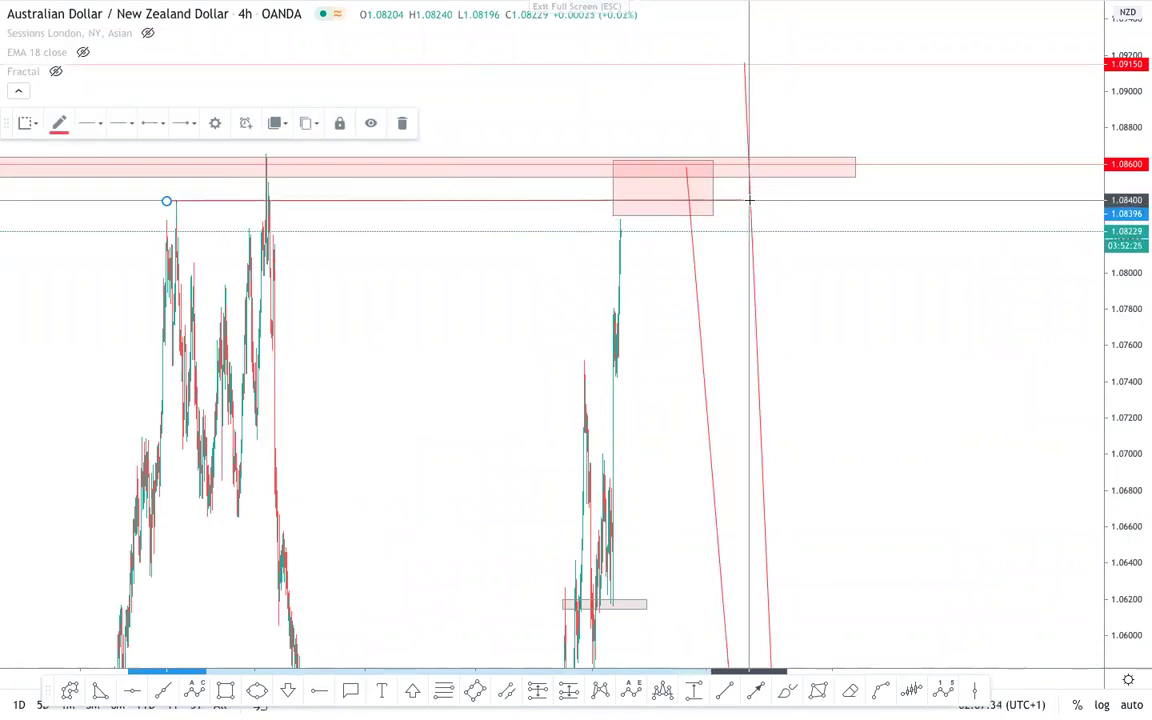
pyautogui.moveTo(749, 200); pyautogui.dragTo(749, 200)
# - Level the resistance trend line by setting its first point's price to 1.08400, and deselect it
pyautogui.click(217, 123)
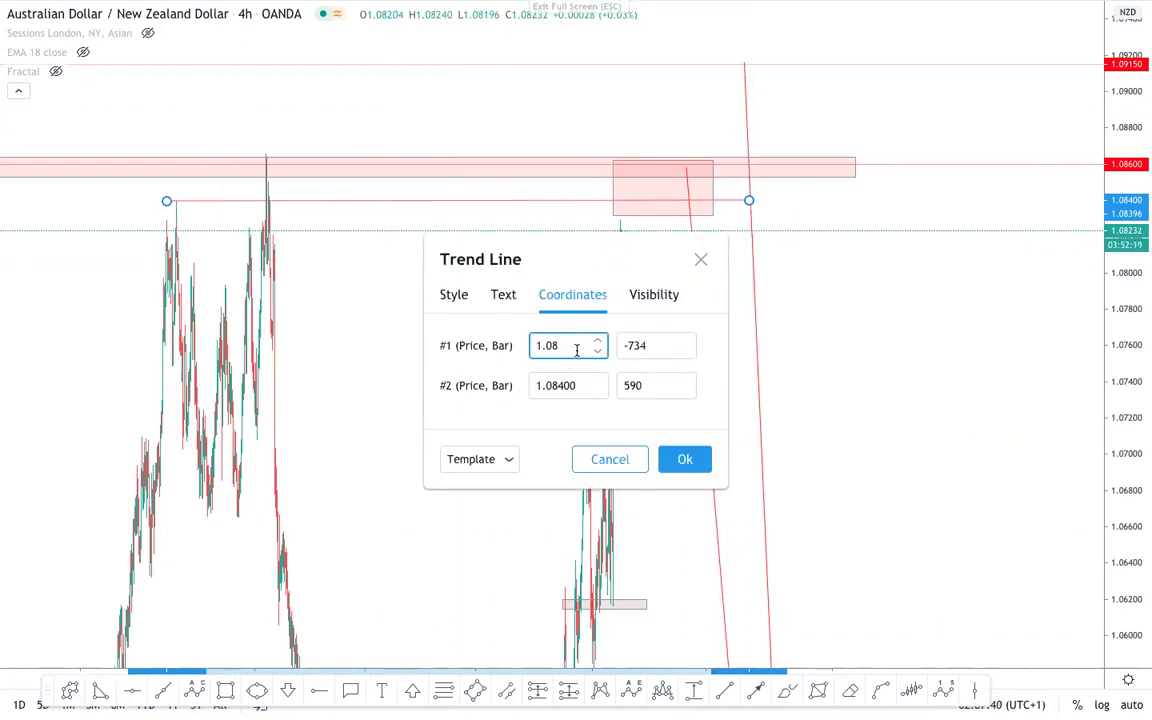
pyautogui.click(685, 459)
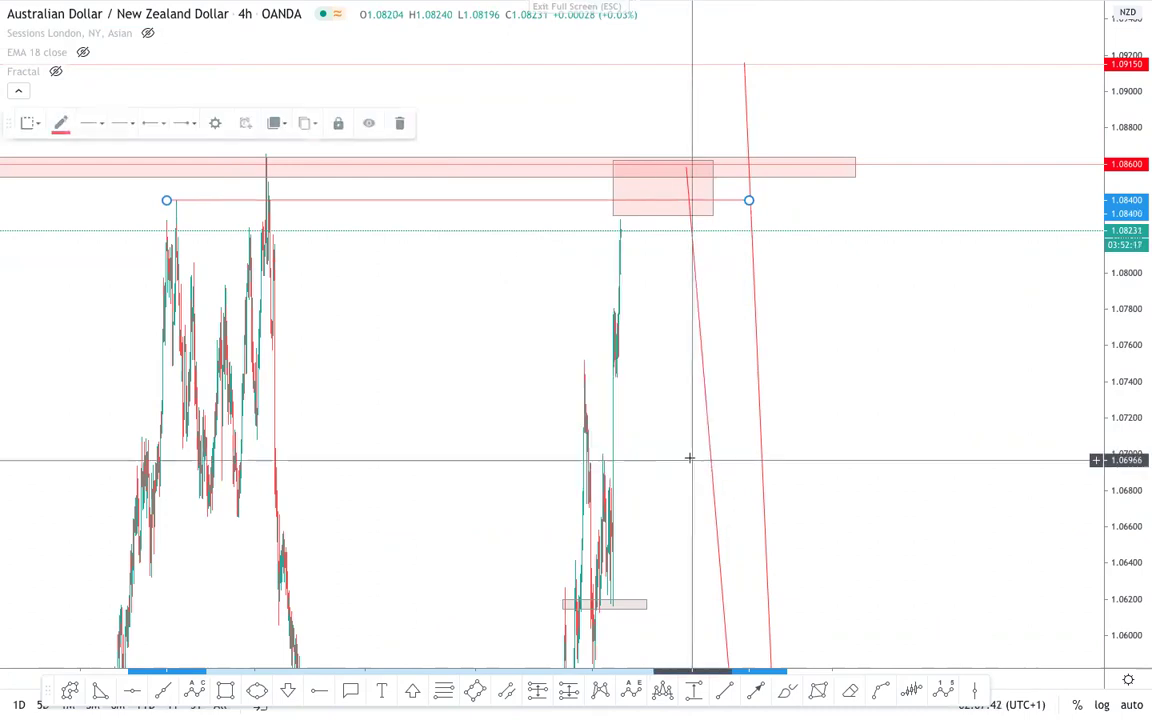
pyautogui.rightClick(477, 354)
pyautogui.click(477, 354)
# - Examine the 4-hour structure from the earlier highs to the latest rally, including the grey zones between resistance and 1.05000
pyautogui.scroll(4, 463, 344)
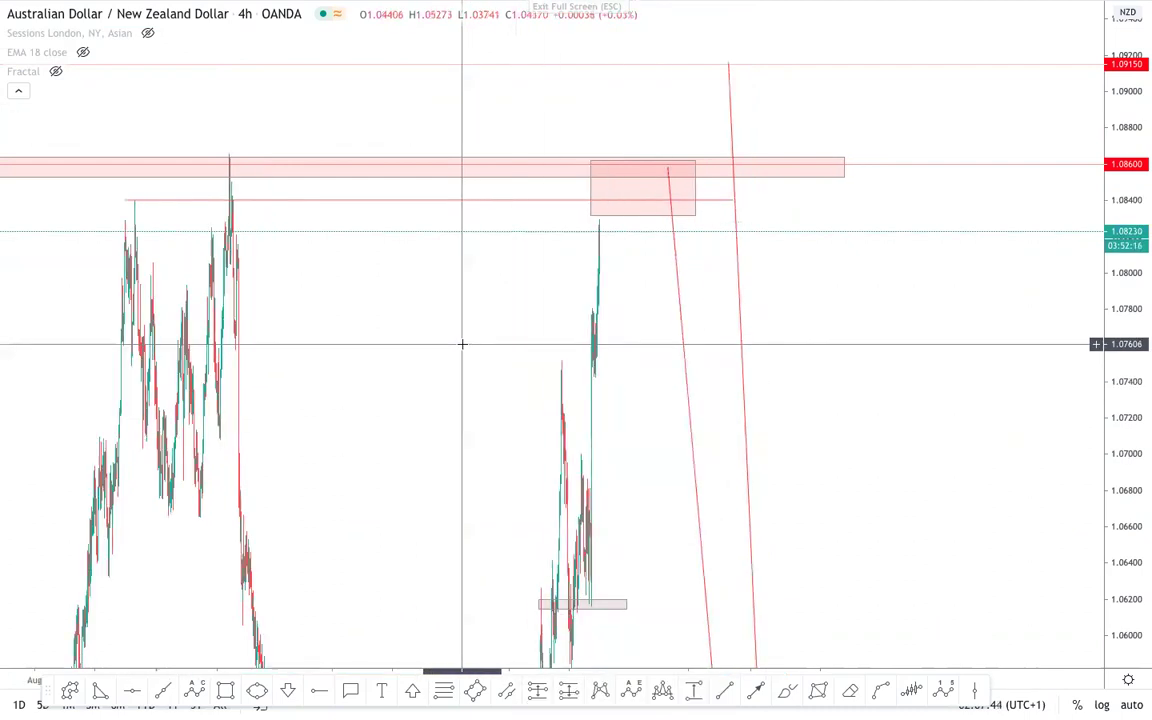
pyautogui.moveTo(275, 368); pyautogui.dragTo(784, 332)
pyautogui.moveTo(1141, 308); pyautogui.dragTo(1108, 620)
pyautogui.moveTo(774, 334); pyautogui.dragTo(556, 309)
pyautogui.scroll(3, 1109, 469)
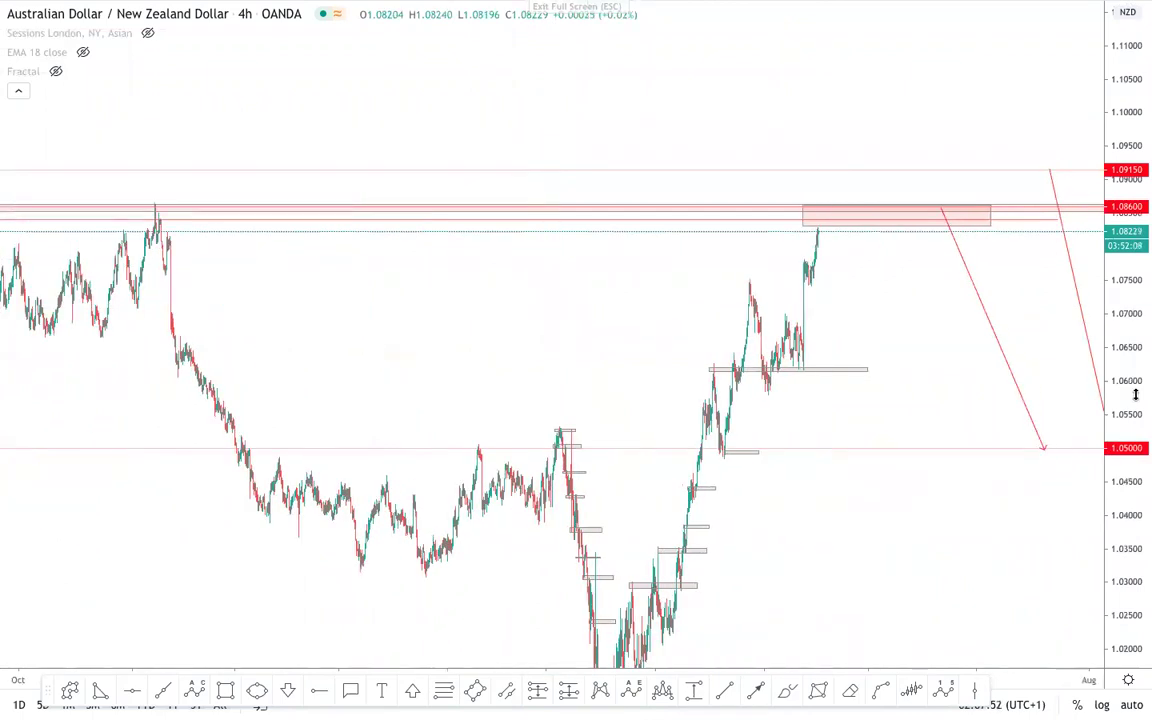
pyautogui.moveTo(1136, 510); pyautogui.dragTo(1116, 357)
pyautogui.scroll(3, 1116, 357)
pyautogui.moveTo(1147, 478); pyautogui.dragTo(1124, 355)
pyautogui.scroll(4, 1113, 360)
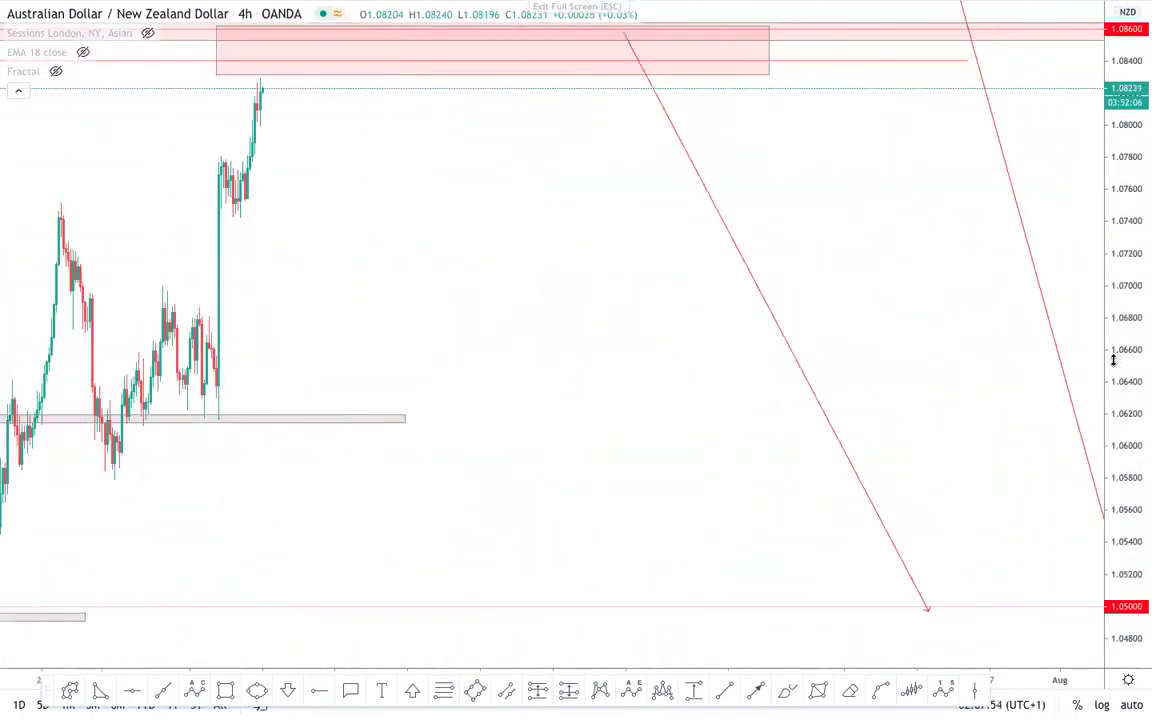
pyautogui.moveTo(607, 373); pyautogui.dragTo(898, 360)
pyautogui.scroll(-2, 795, 420)
pyautogui.scroll(1, 836, 428)
pyautogui.scroll(2, 910, 361)
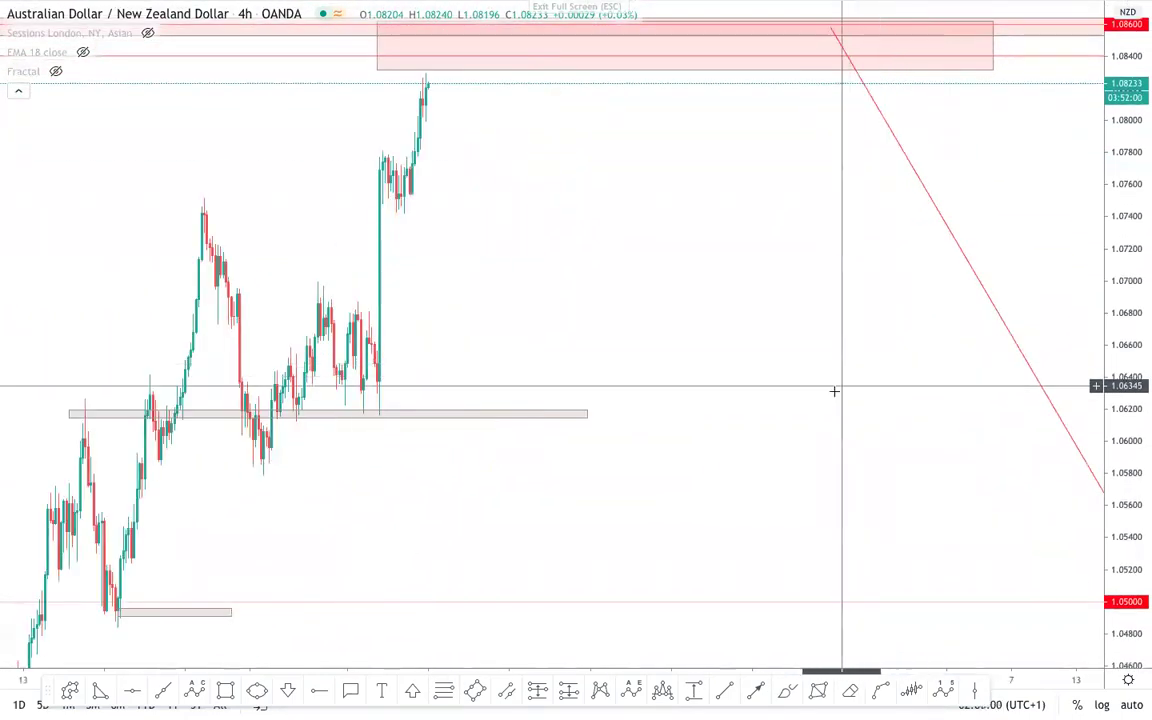
pyautogui.scroll(-1, 818, 422)
pyautogui.scroll(2, 828, 446)
pyautogui.moveTo(805, 466); pyautogui.dragTo(907, 447)
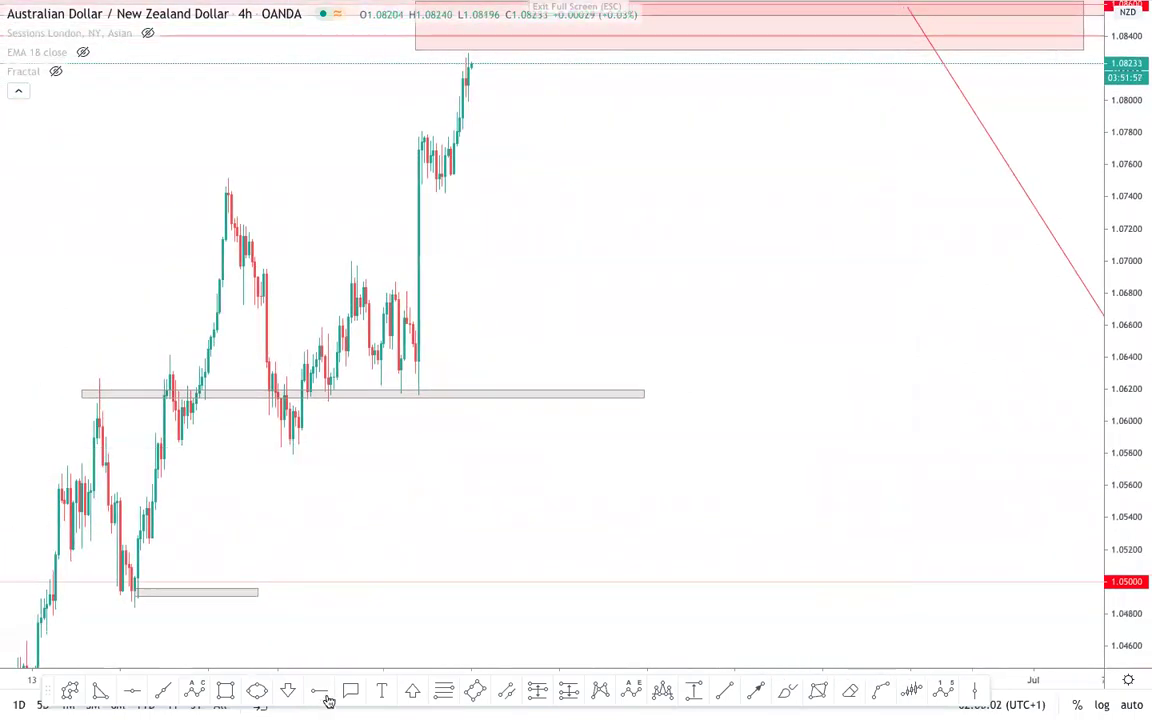
pyautogui.moveTo(285, 449); pyautogui.dragTo(364, 442)
pyautogui.moveTo(1129, 430); pyautogui.dragTo(1127, 510)
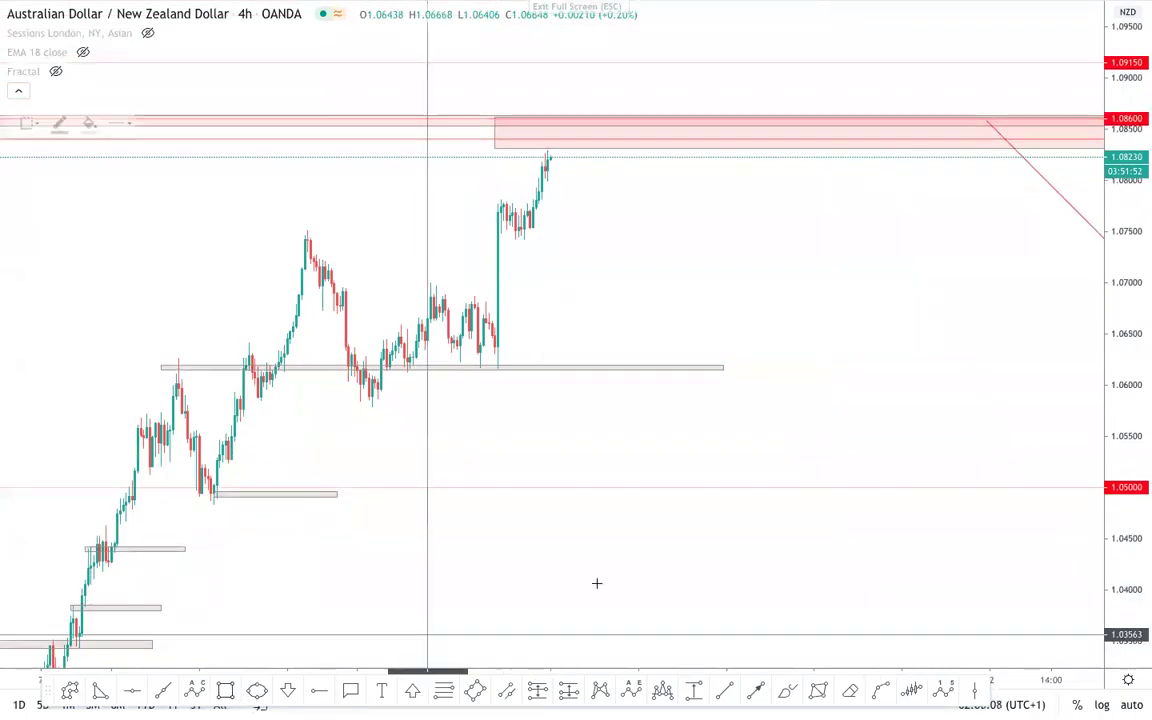
pyautogui.moveTo(366, 405); pyautogui.dragTo(580, 305)
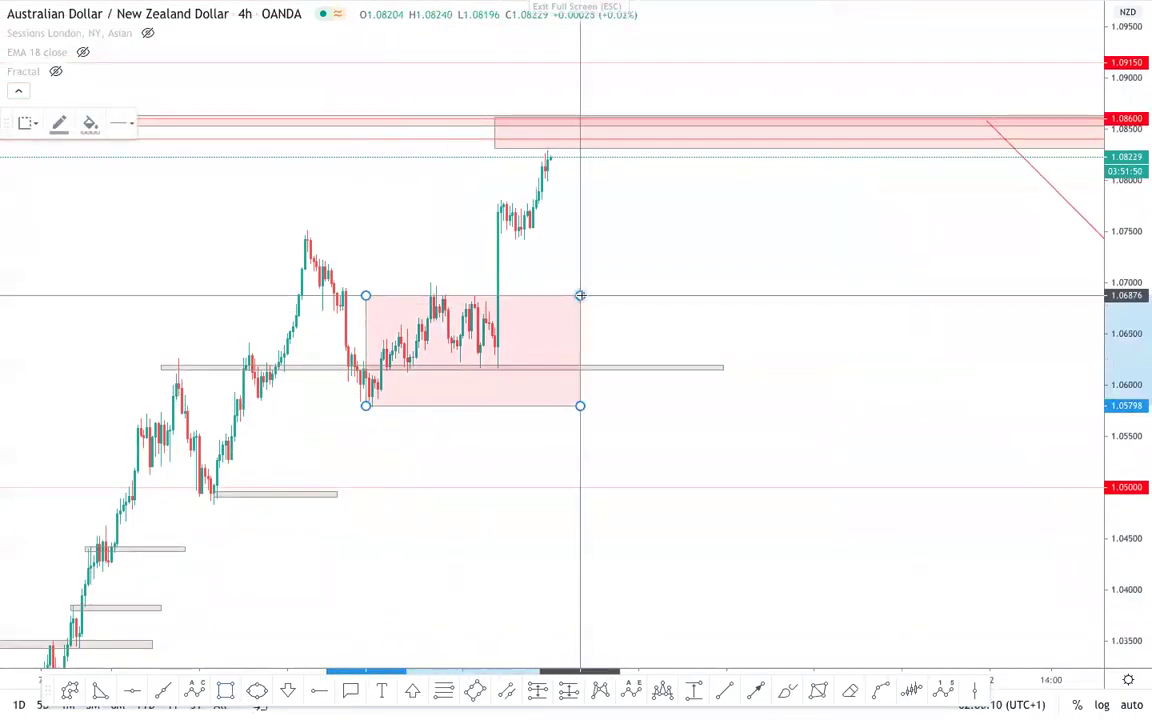
pyautogui.moveTo(366, 405); pyautogui.dragTo(418, 358)
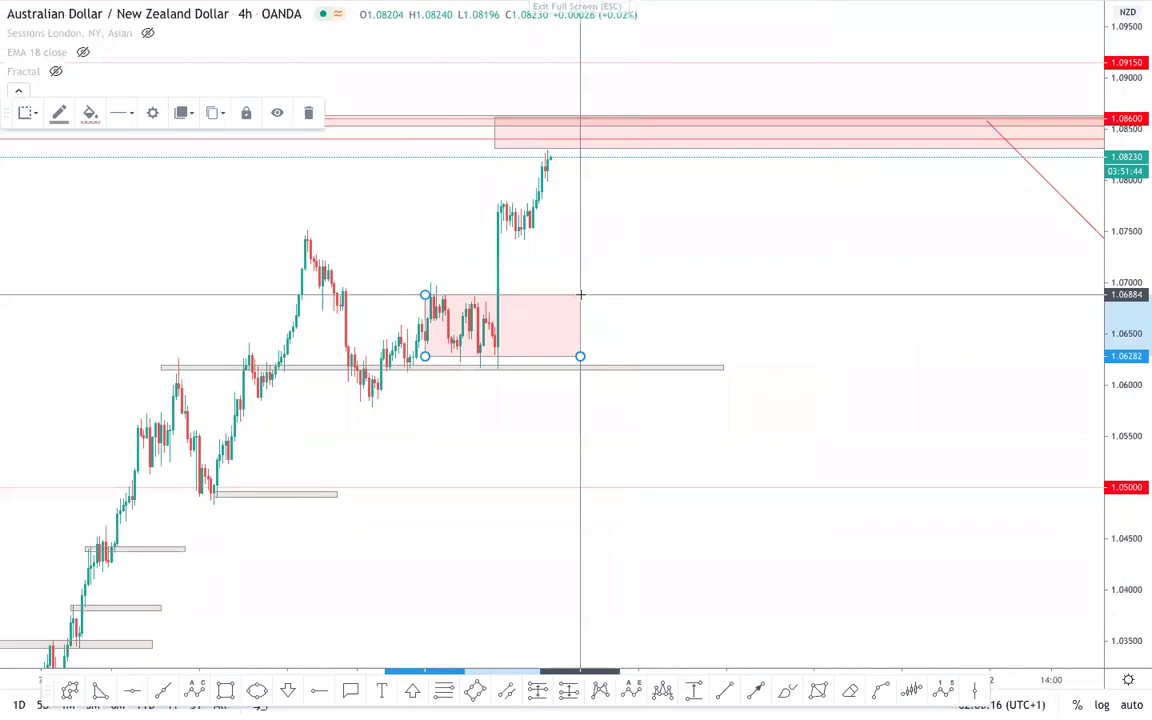
pyautogui.moveTo(425, 296); pyautogui.dragTo(500, 335)
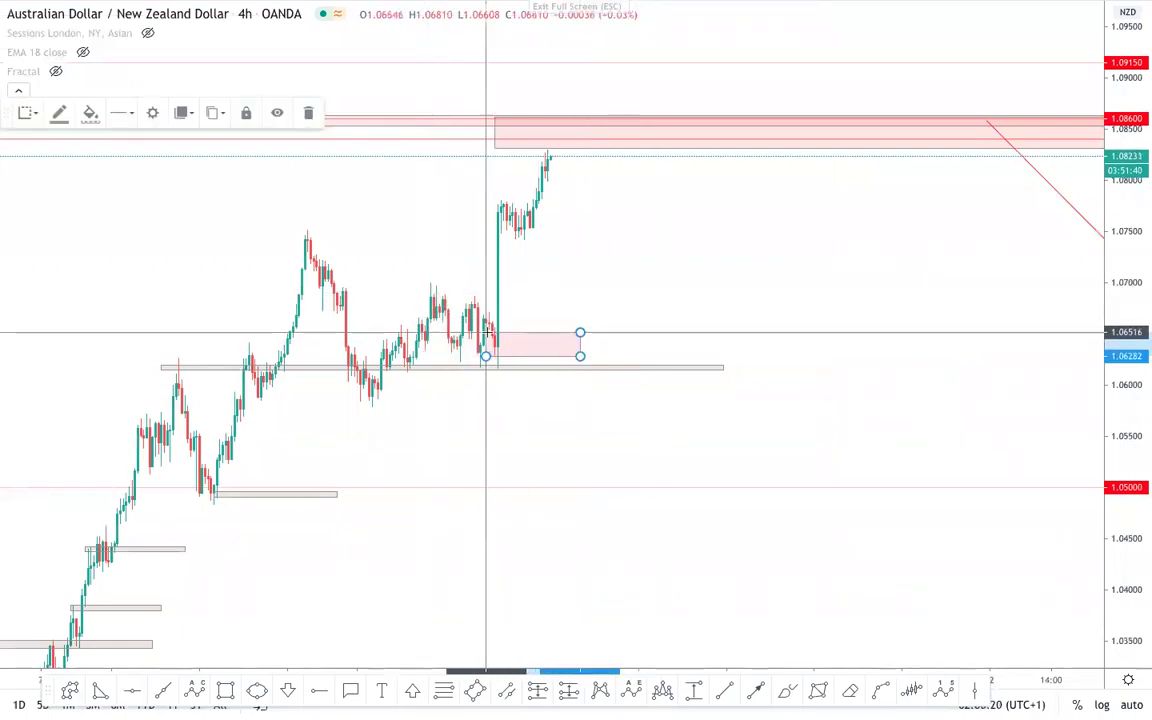
pyautogui.click(630, 308)
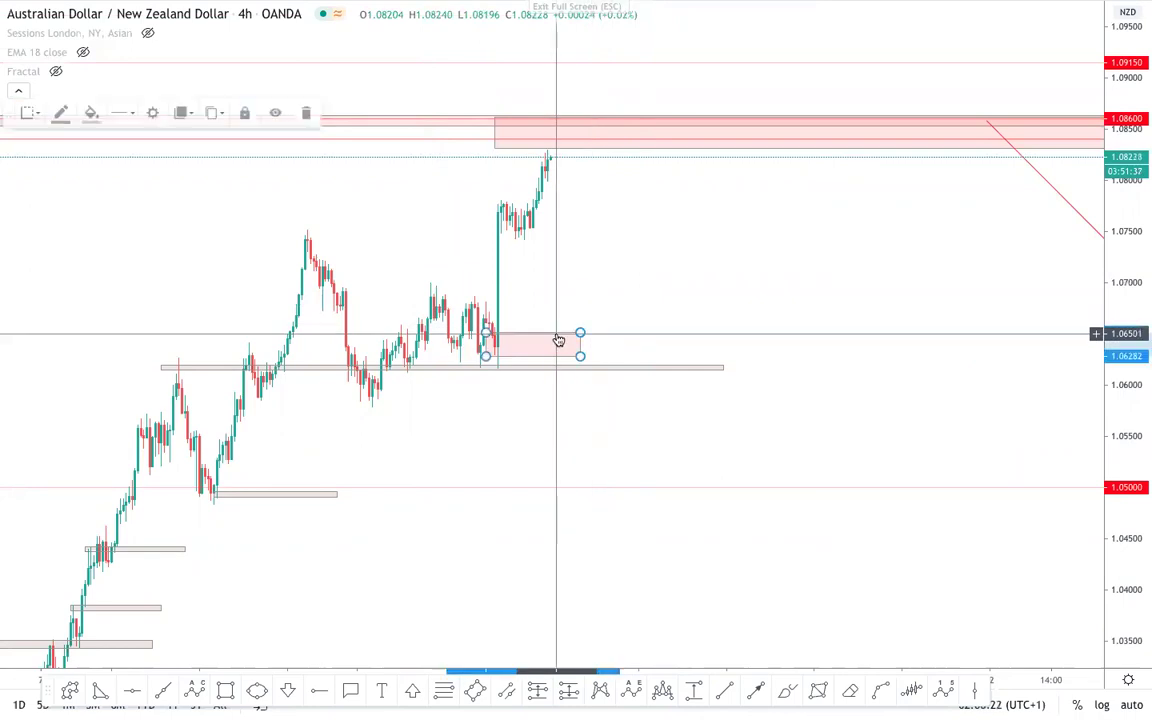
pyautogui.click(310, 118)
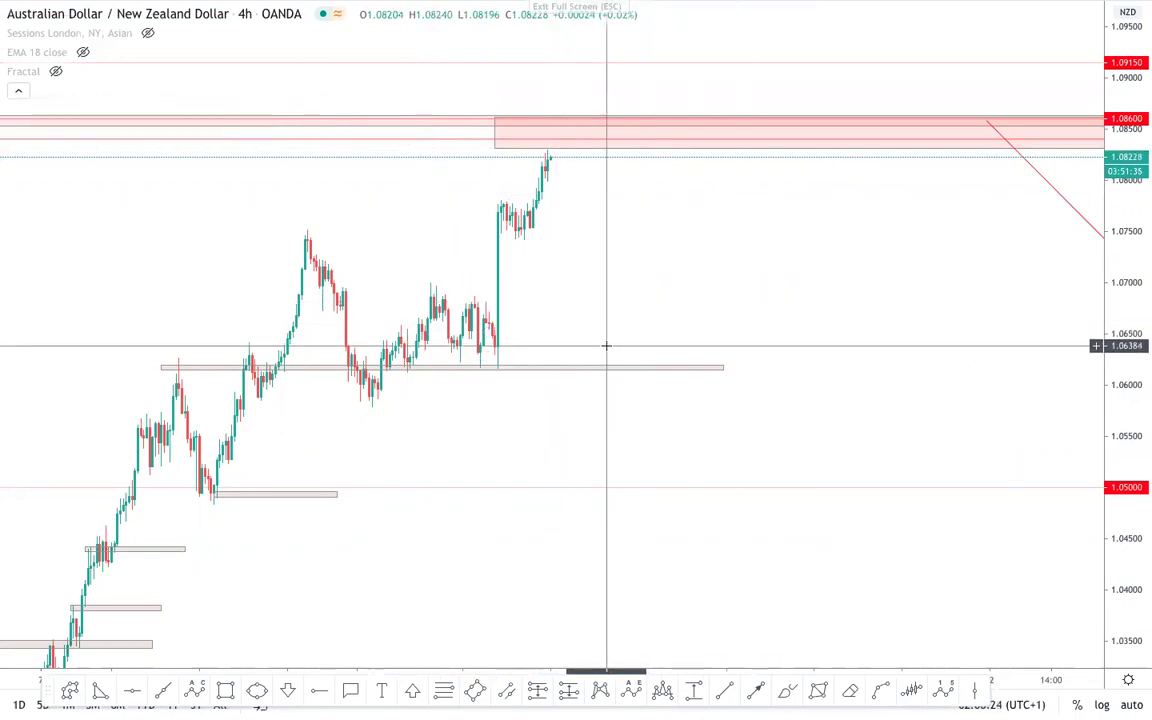
# - Draw a rising trend line from the swing low at about 0.99899 up to about 1.08846, beyond the latest candles
pyautogui.scroll(-3, 622, 339)
pyautogui.moveTo(664, 417); pyautogui.dragTo(702, 310)
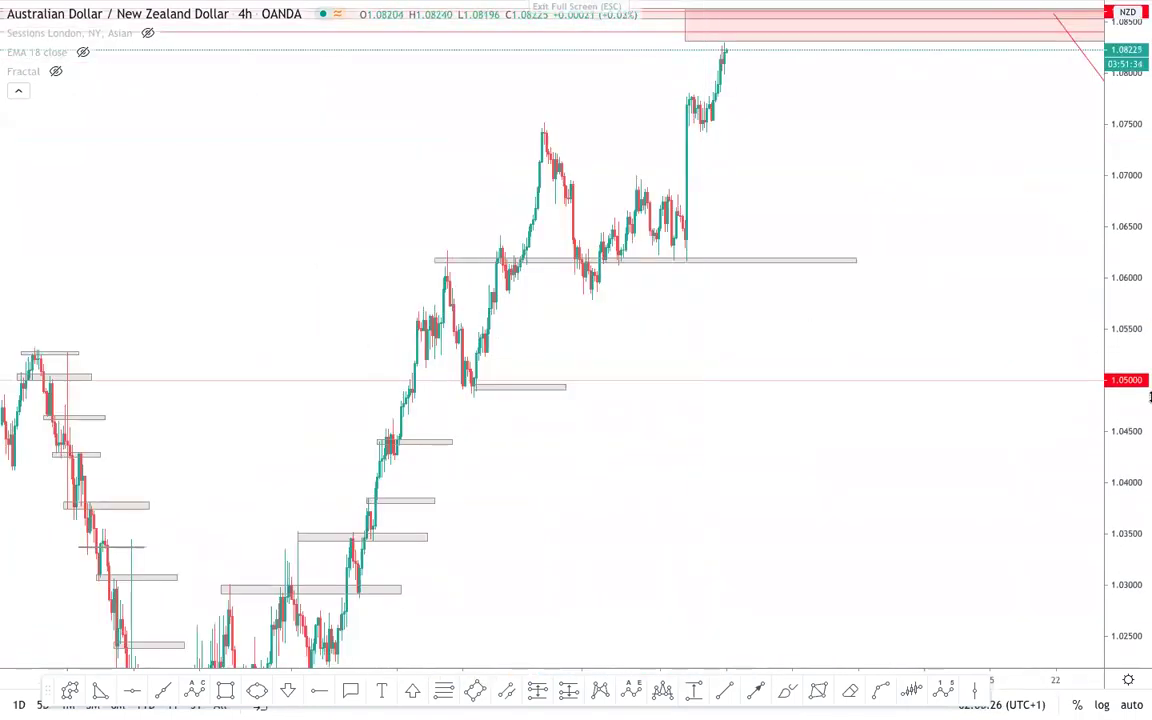
pyautogui.moveTo(1148, 346); pyautogui.dragTo(671, 712)
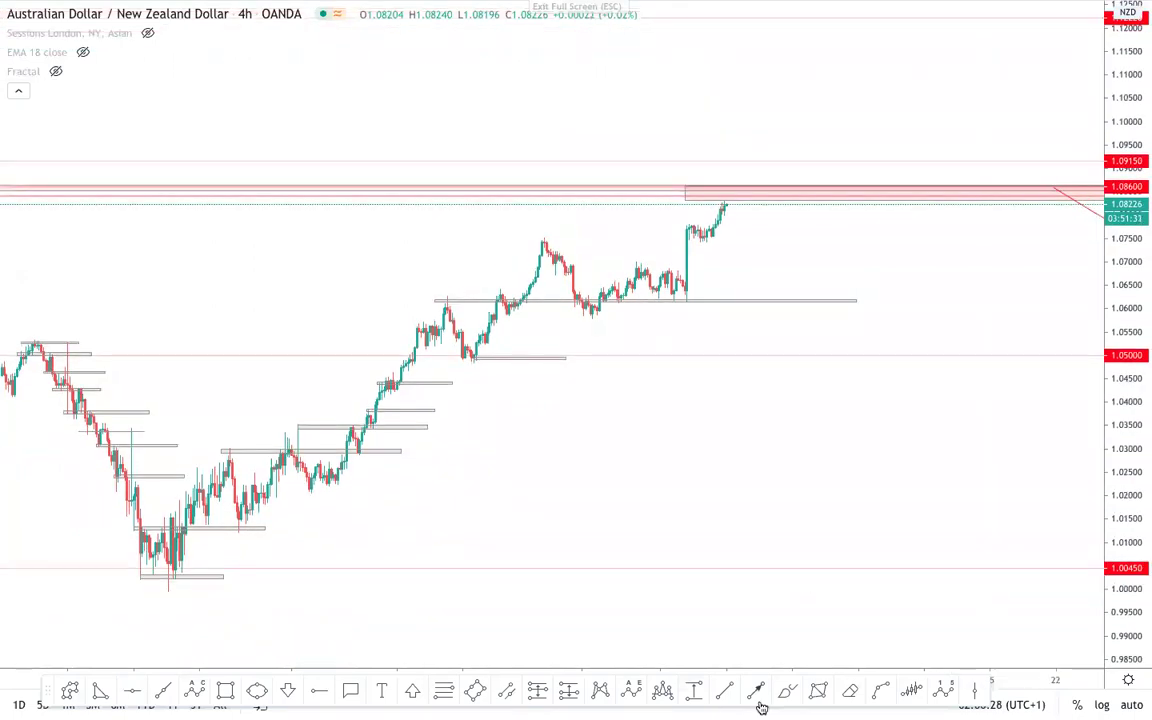
pyautogui.click(727, 697)
pyautogui.click(164, 593)
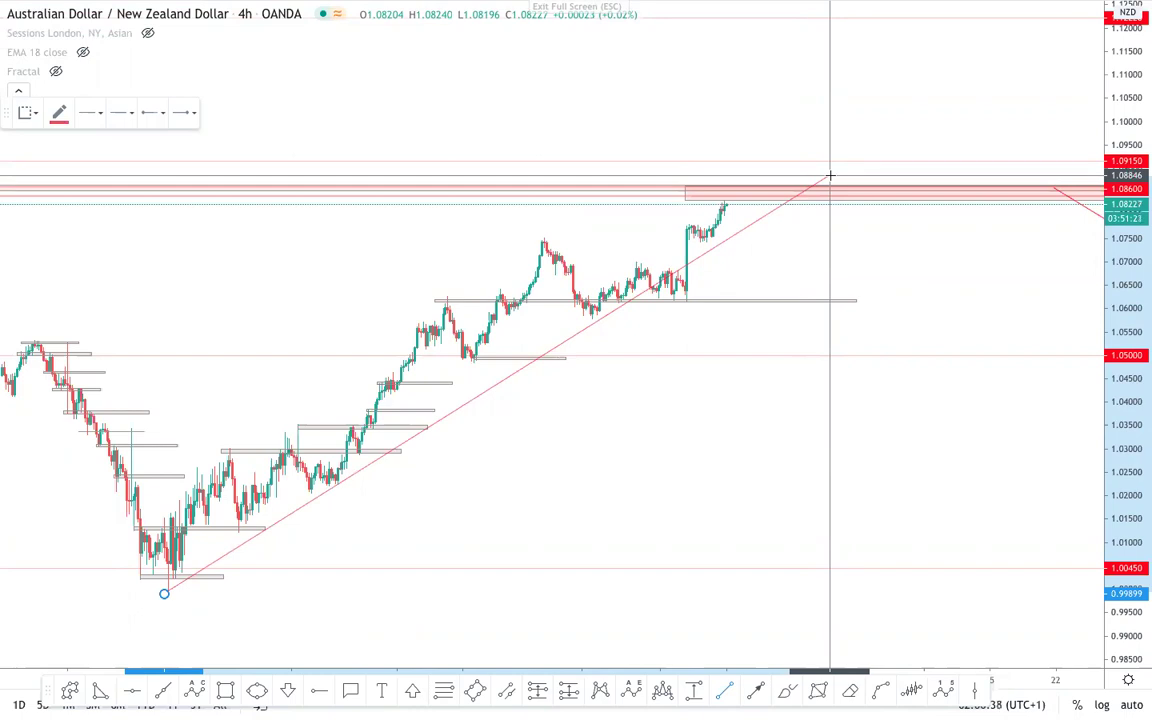
pyautogui.click(829, 175)
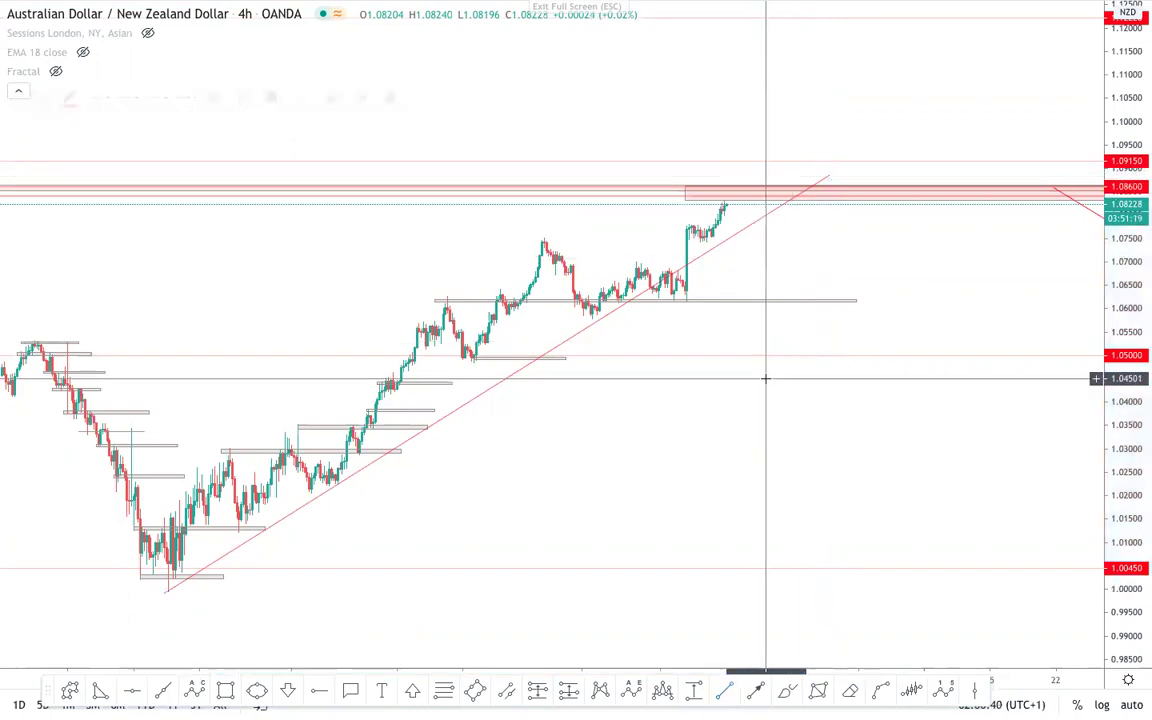
# - Move the rising trend line's start to the higher low at about 1.01148 and its end to about 1.07973
pyautogui.moveTo(166, 591); pyautogui.dragTo(237, 535)
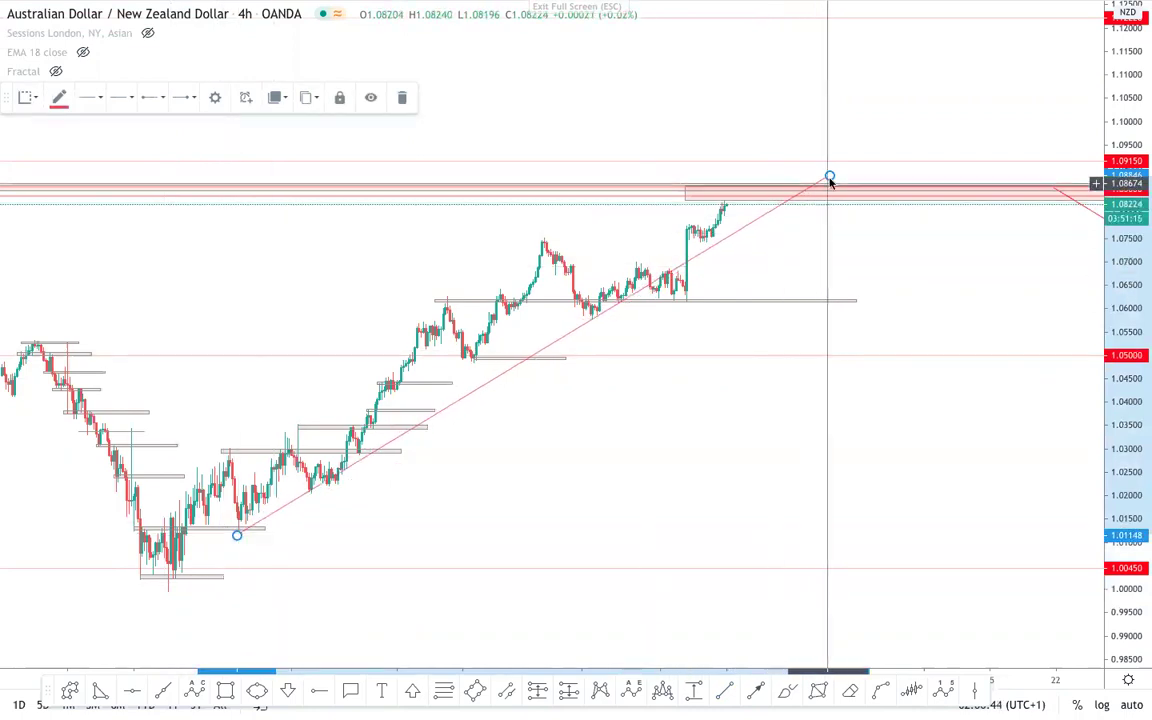
pyautogui.moveTo(832, 176); pyautogui.dragTo(856, 231)
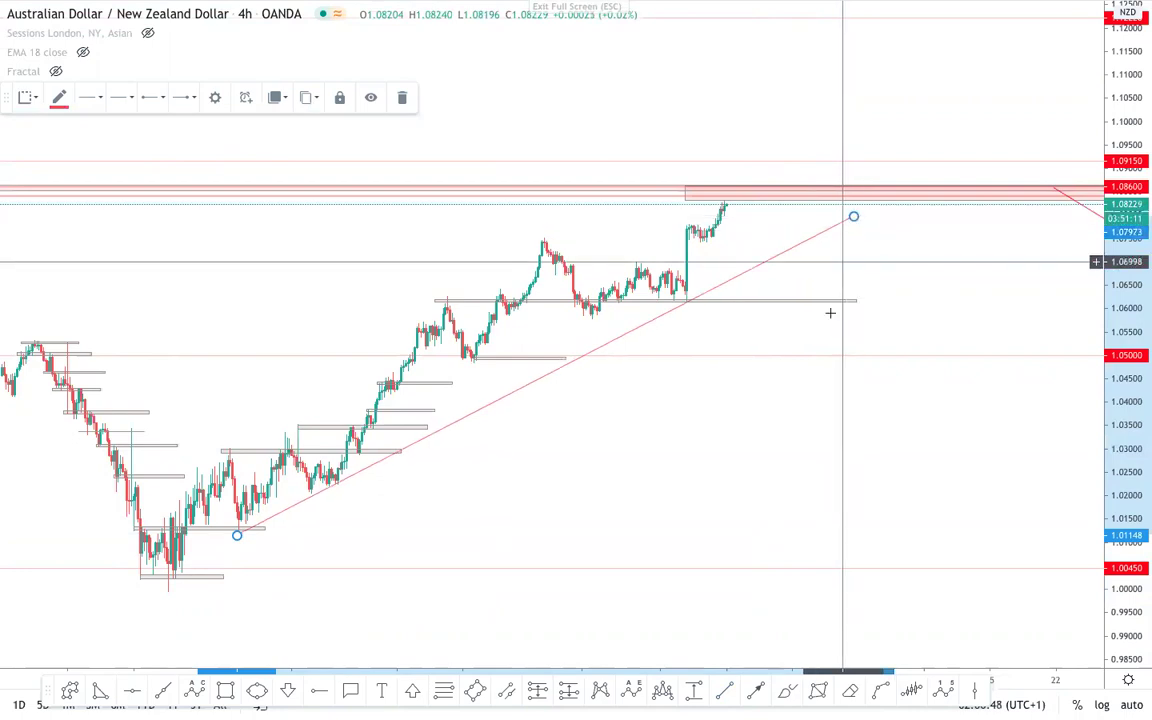
pyautogui.click(789, 411)
# - Delete the rising trend line beneath the rally
pyautogui.scroll(2, 777, 420)
pyautogui.moveTo(766, 427); pyautogui.dragTo(938, 431)
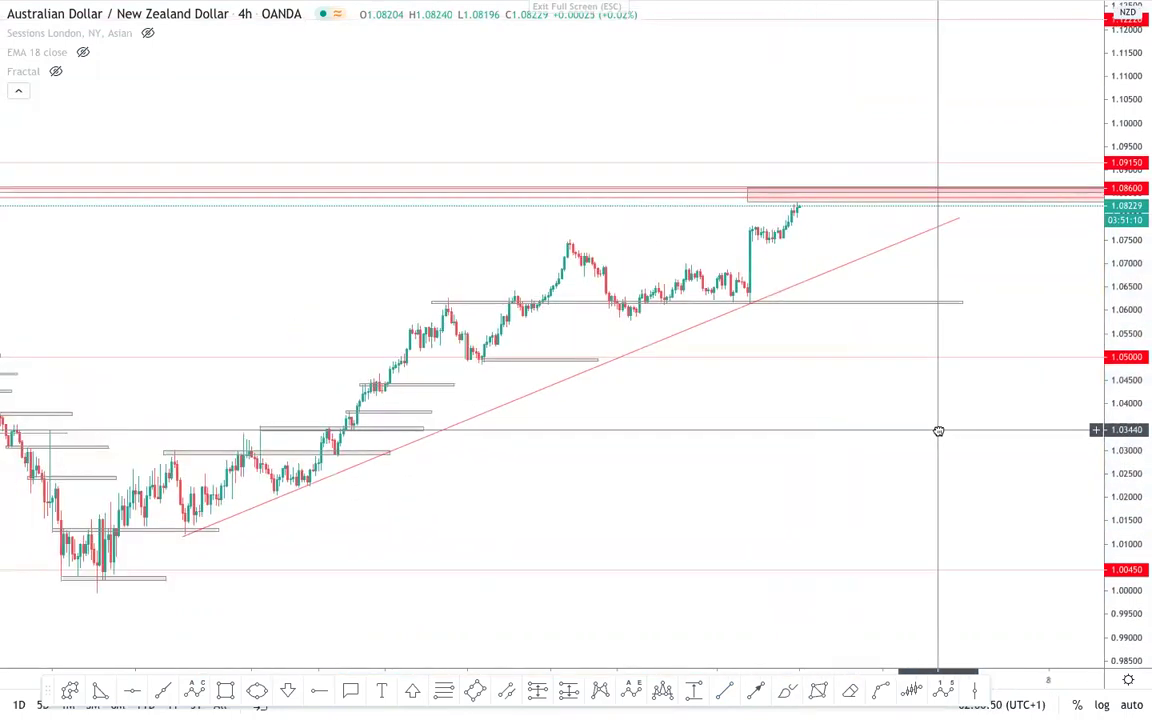
pyautogui.moveTo(1141, 498); pyautogui.dragTo(1140, 400)
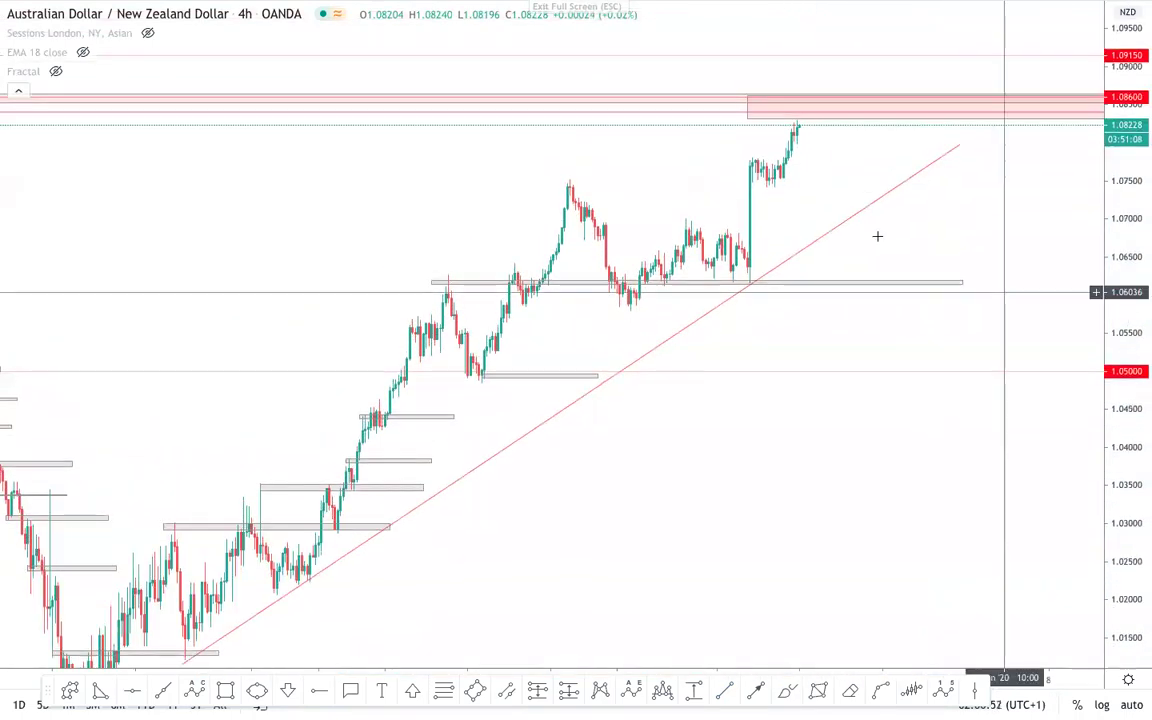
pyautogui.click(821, 243)
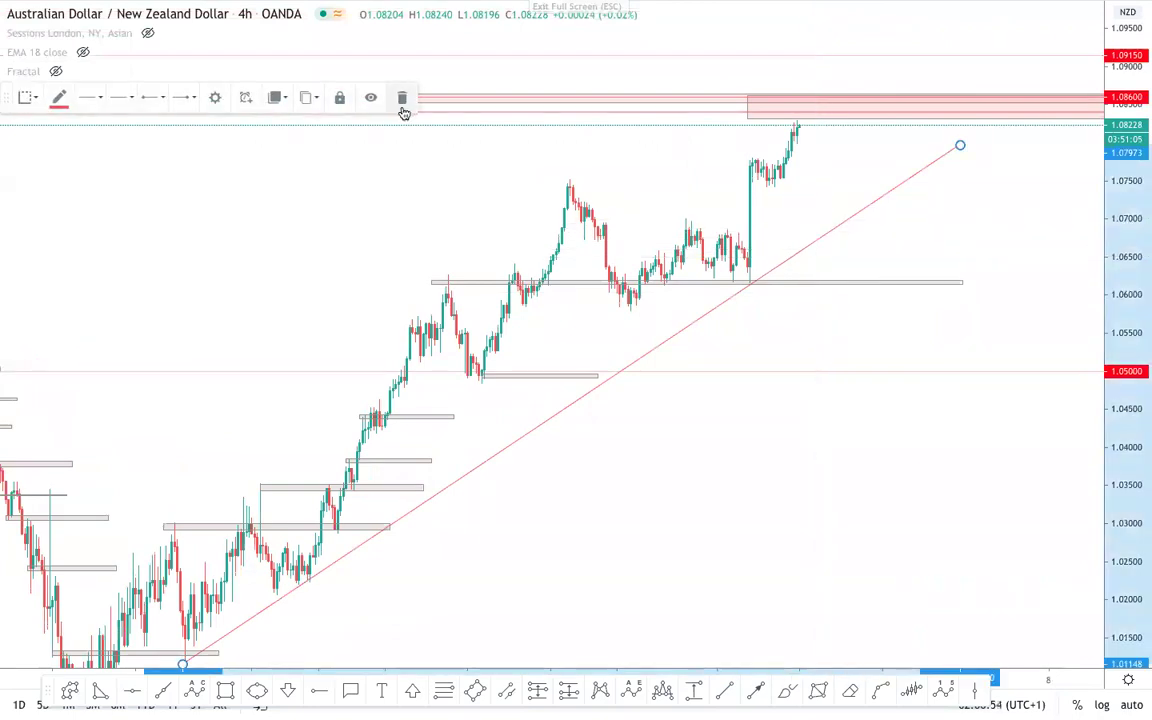
pyautogui.click(400, 99)
# - Draw a horizontal trend line at about 1.07538 from the previous swing high to beyond the latest candles
pyautogui.scroll(2, 856, 341)
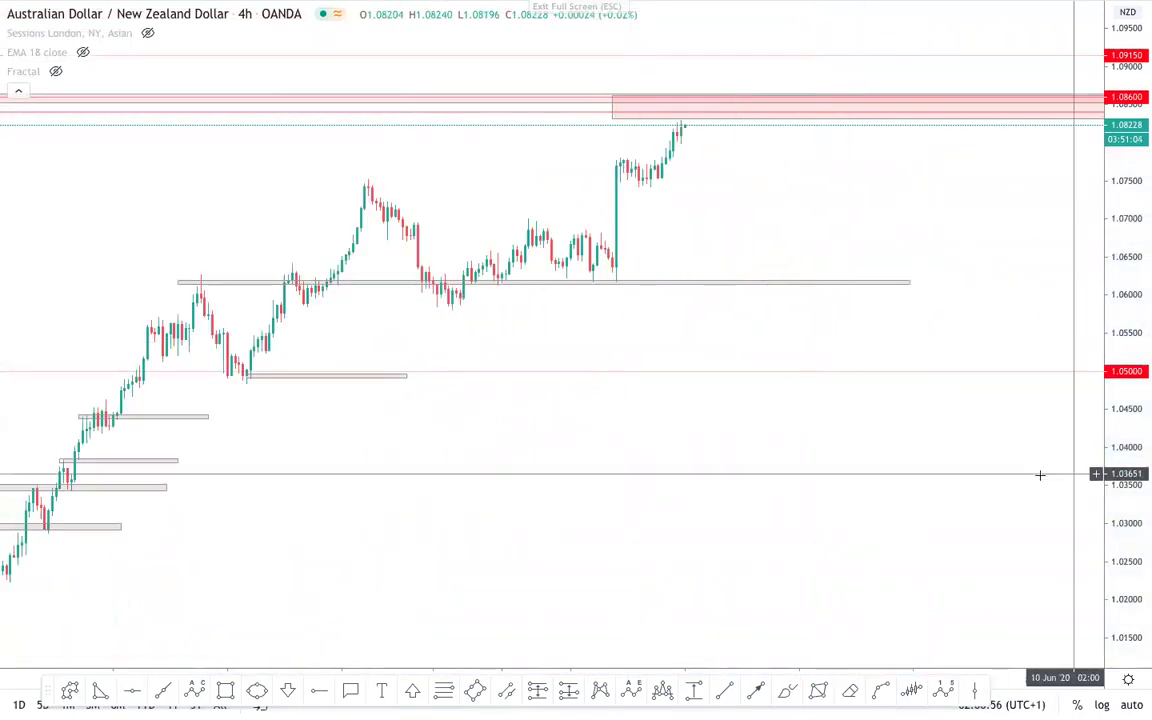
pyautogui.scroll(-6, 936, 438)
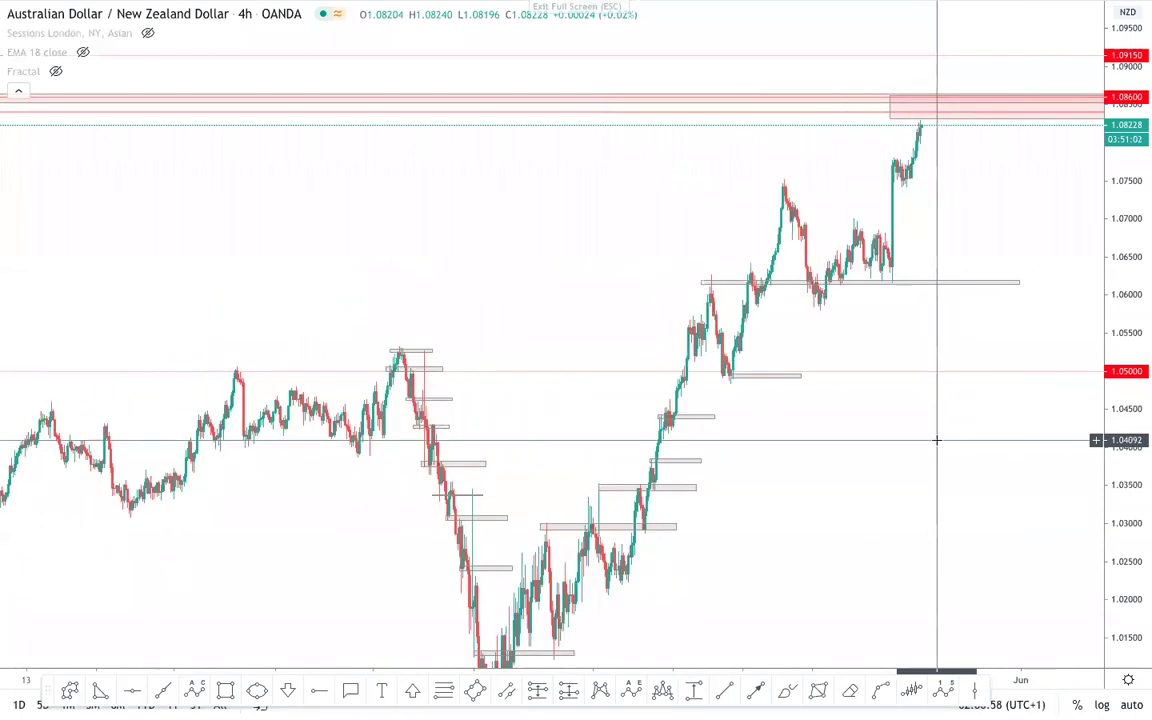
pyautogui.scroll(1, 936, 438)
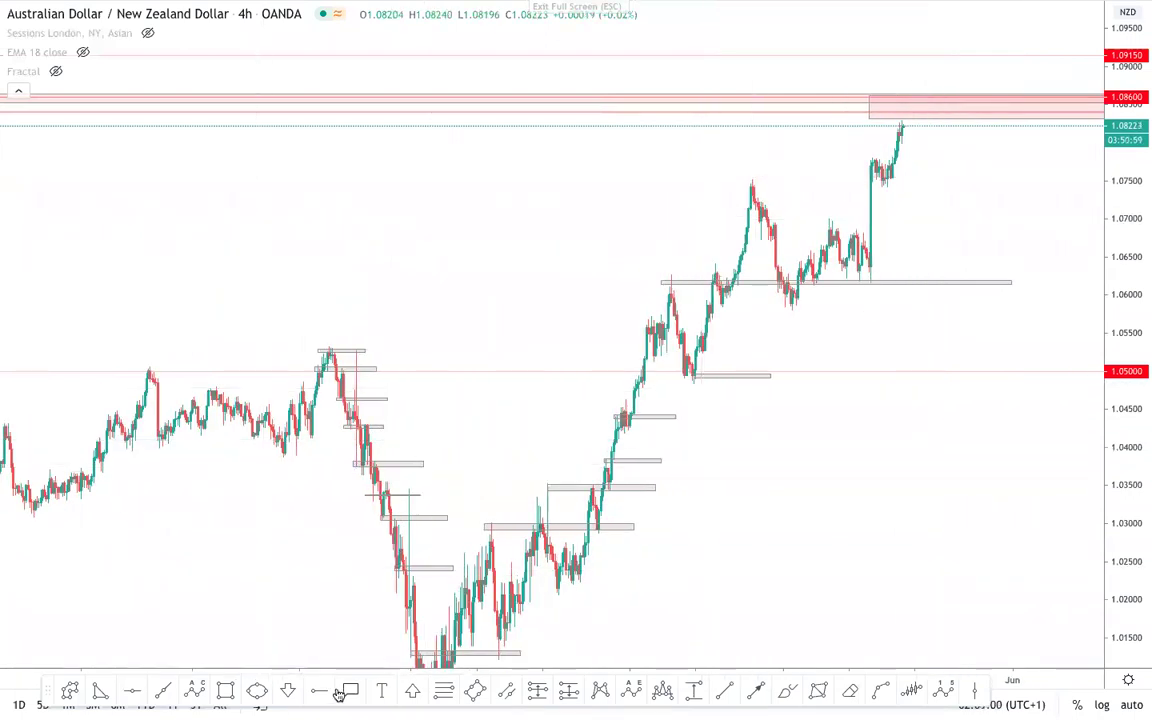
pyautogui.click(989, 178)
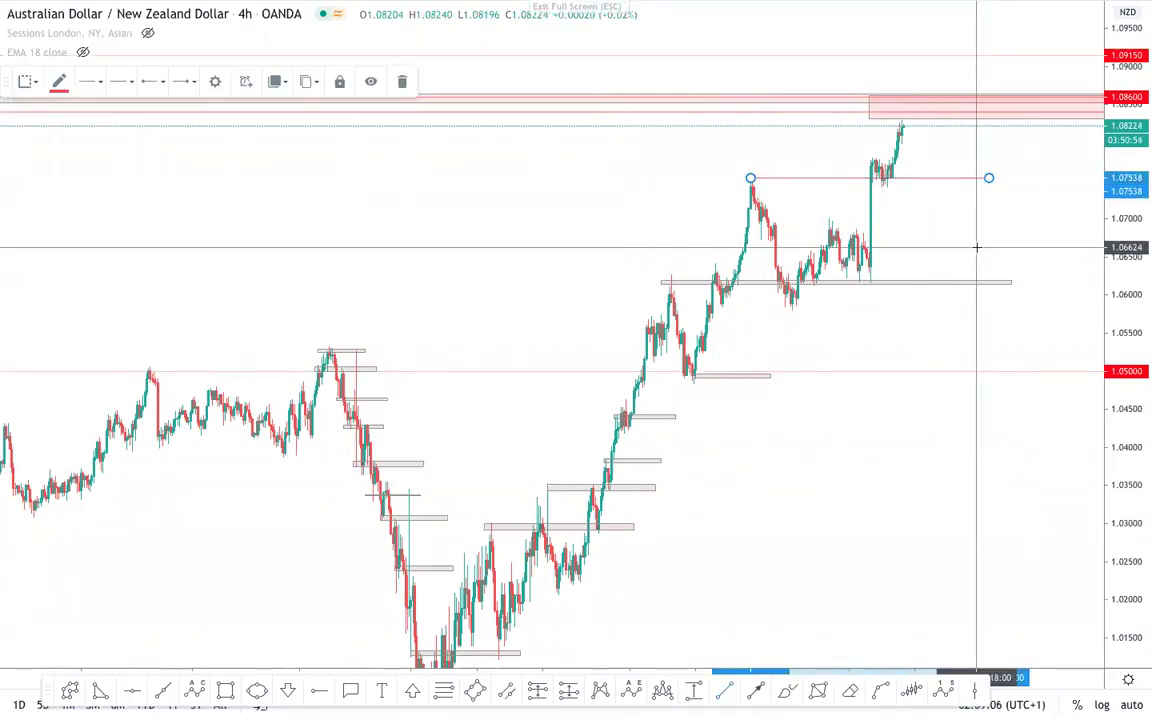
pyautogui.click(977, 247)
# - Draw a Fib Retracement from the previous swing high at about 1.07485 to the following swing low at about 1.05794
pyautogui.moveTo(912, 117); pyautogui.dragTo(931, 337)
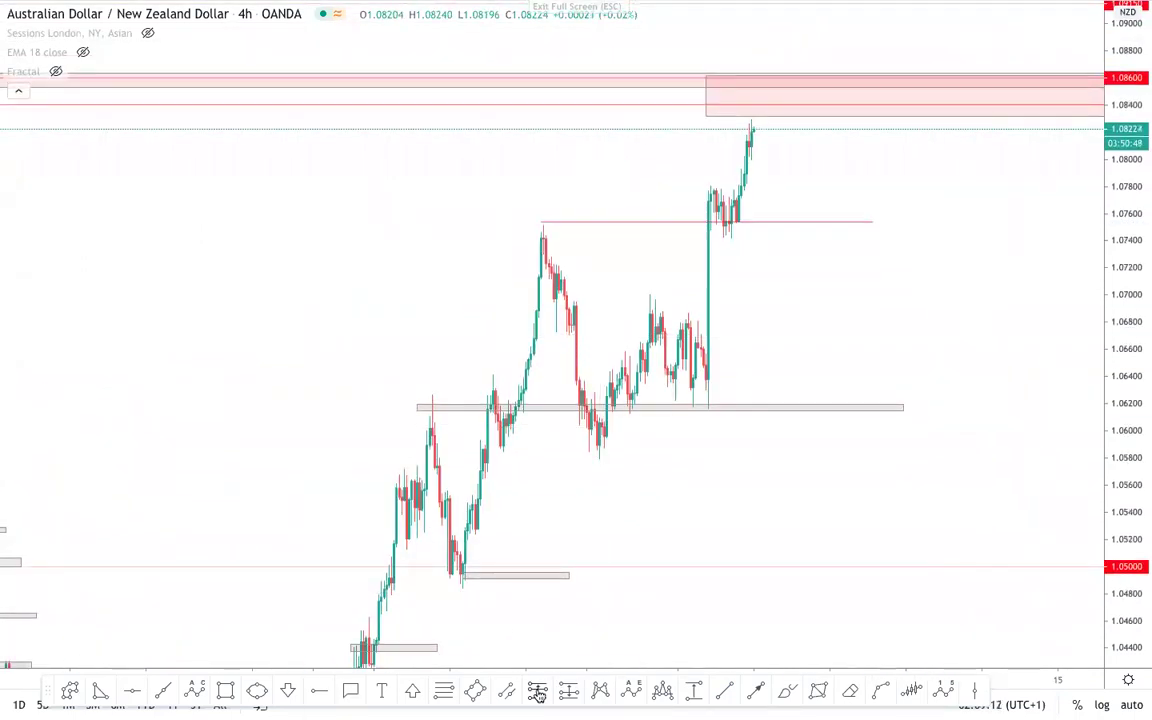
pyautogui.hotkey('alt', 'f')
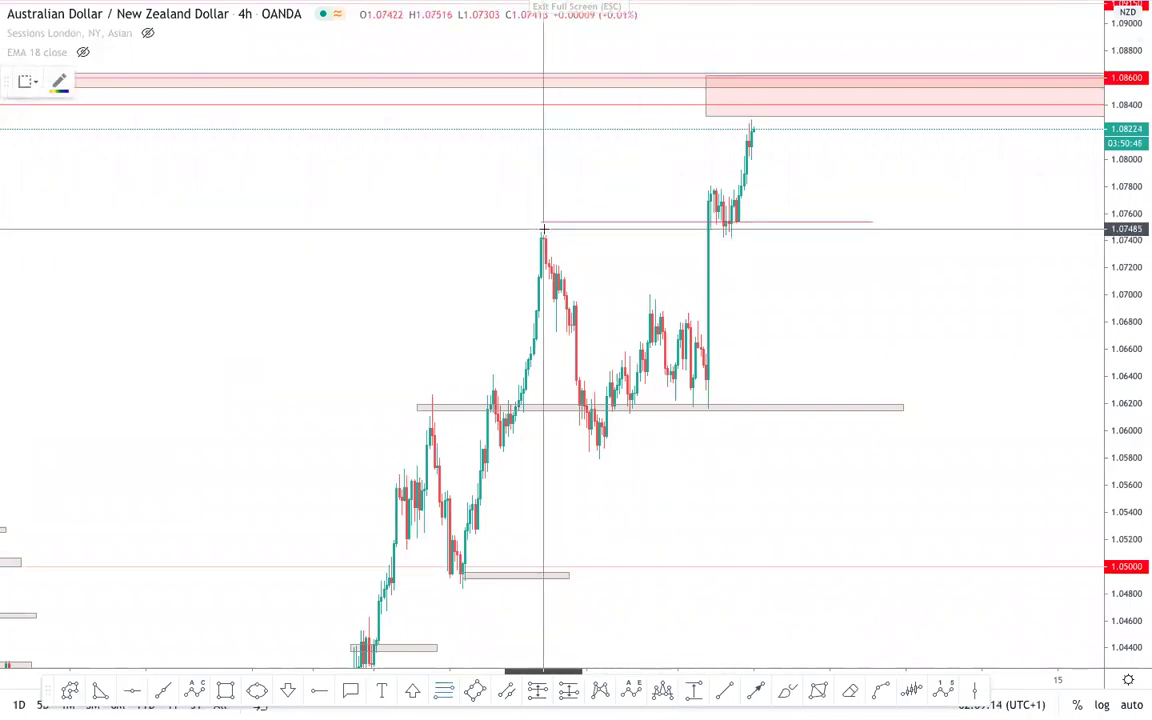
pyautogui.click(543, 229)
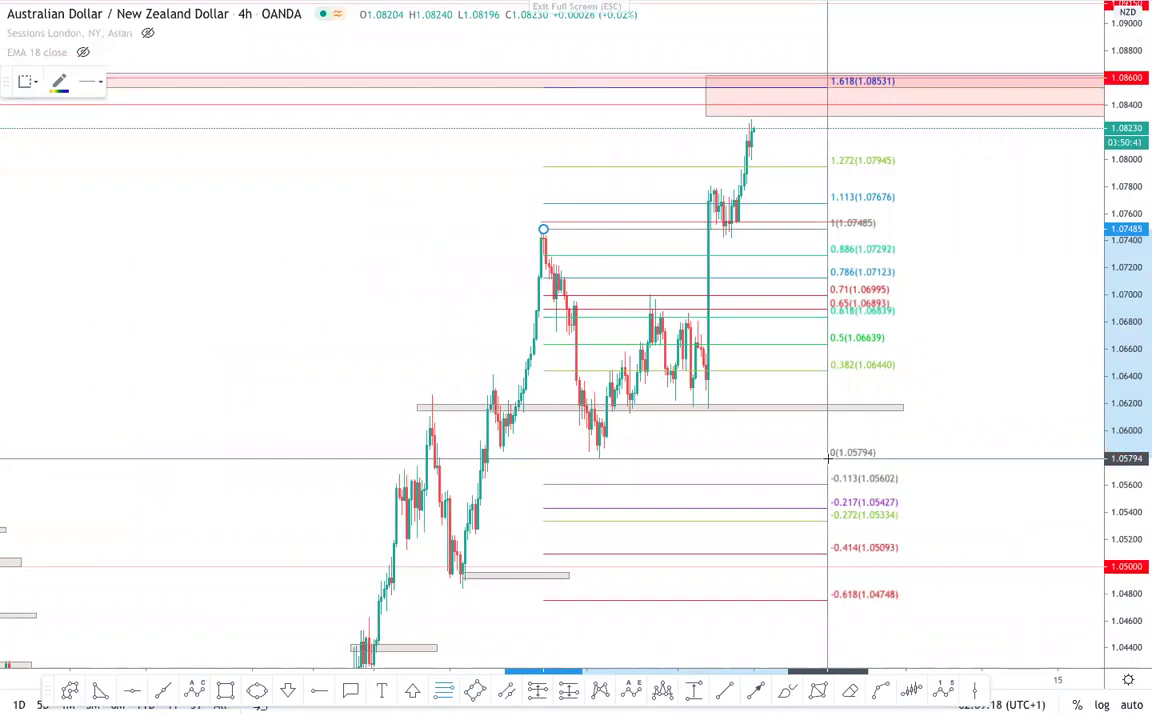
pyautogui.click(827, 458)
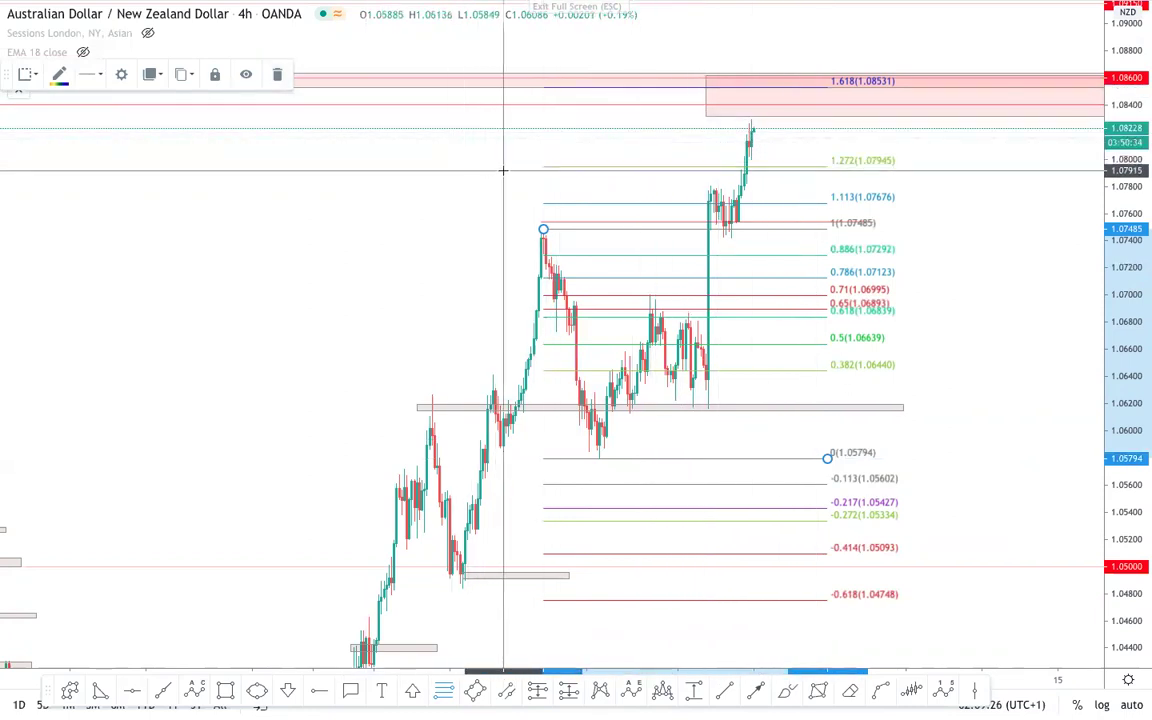
# - Enable the 1.414 level in the Fib Retracement's style settings
pyautogui.click(121, 76)
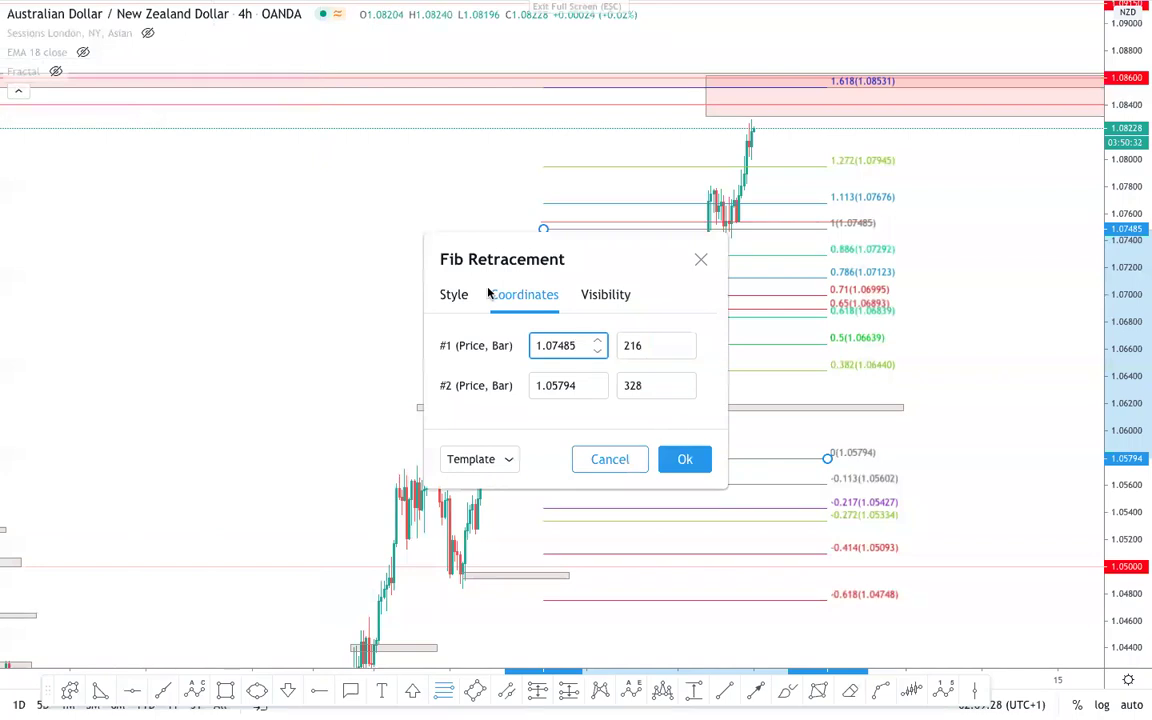
pyautogui.click(452, 295)
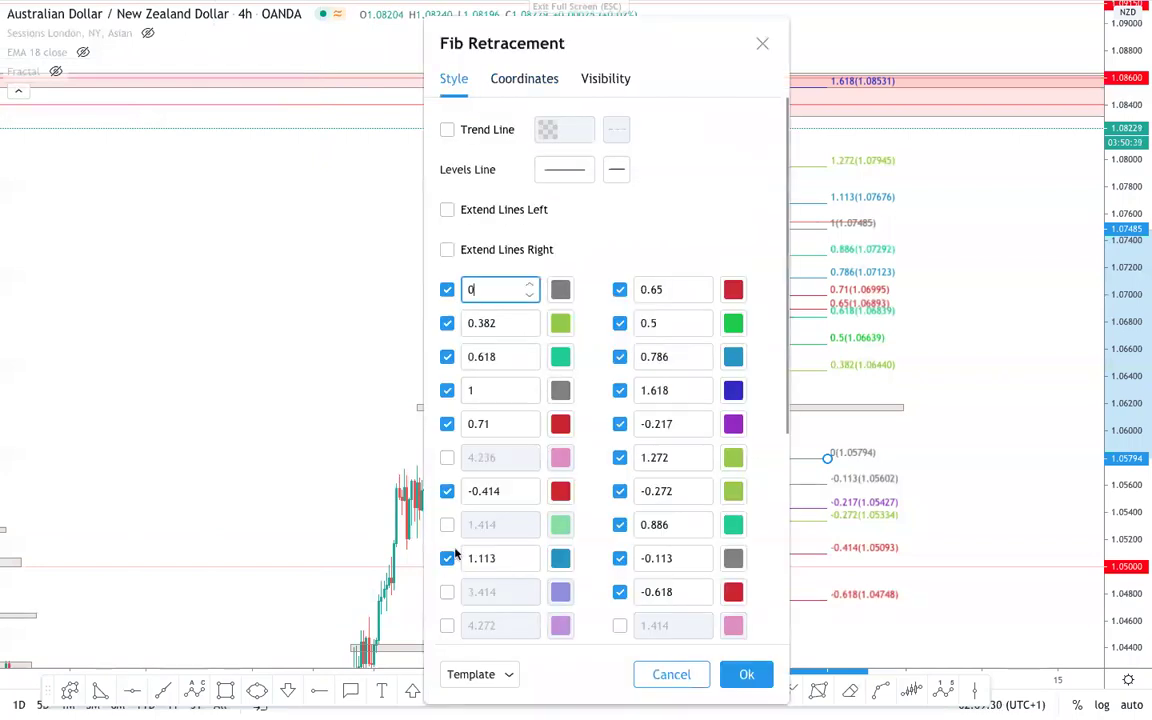
pyautogui.click(728, 666)
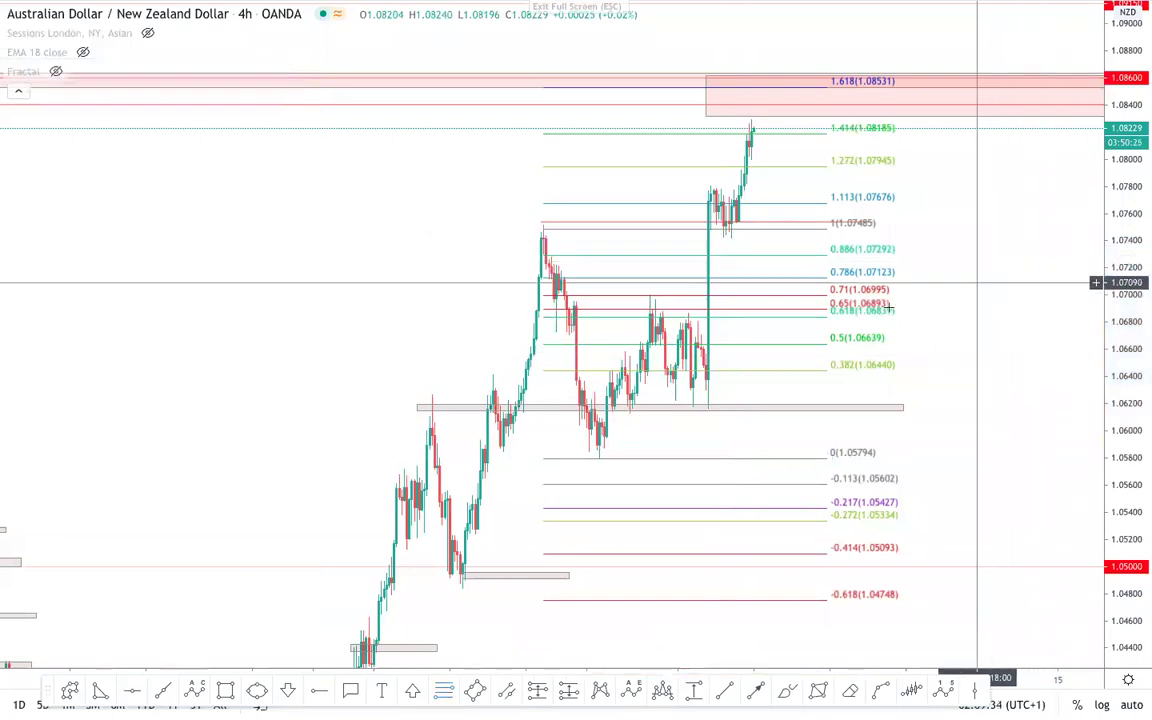
# - Replace the Fib Retracement with one from the swing low at about 1.05782 to the lower high at about 1.07020, and delete it too
pyautogui.click(756, 285)
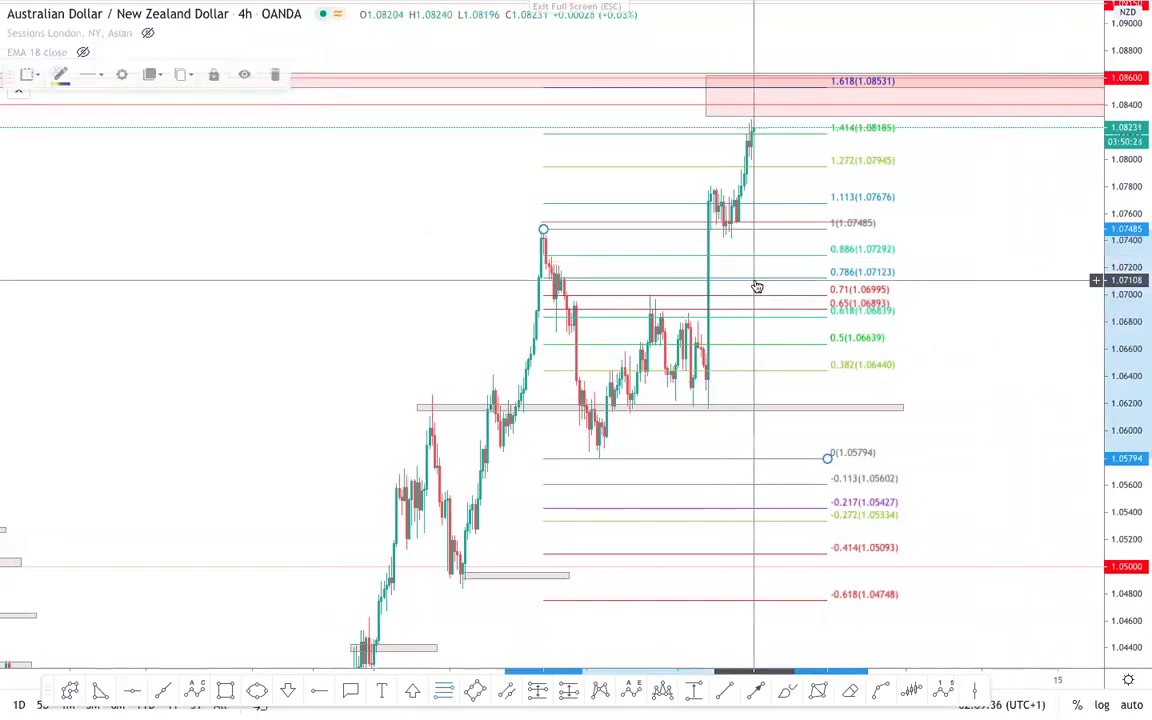
pyautogui.click(275, 77)
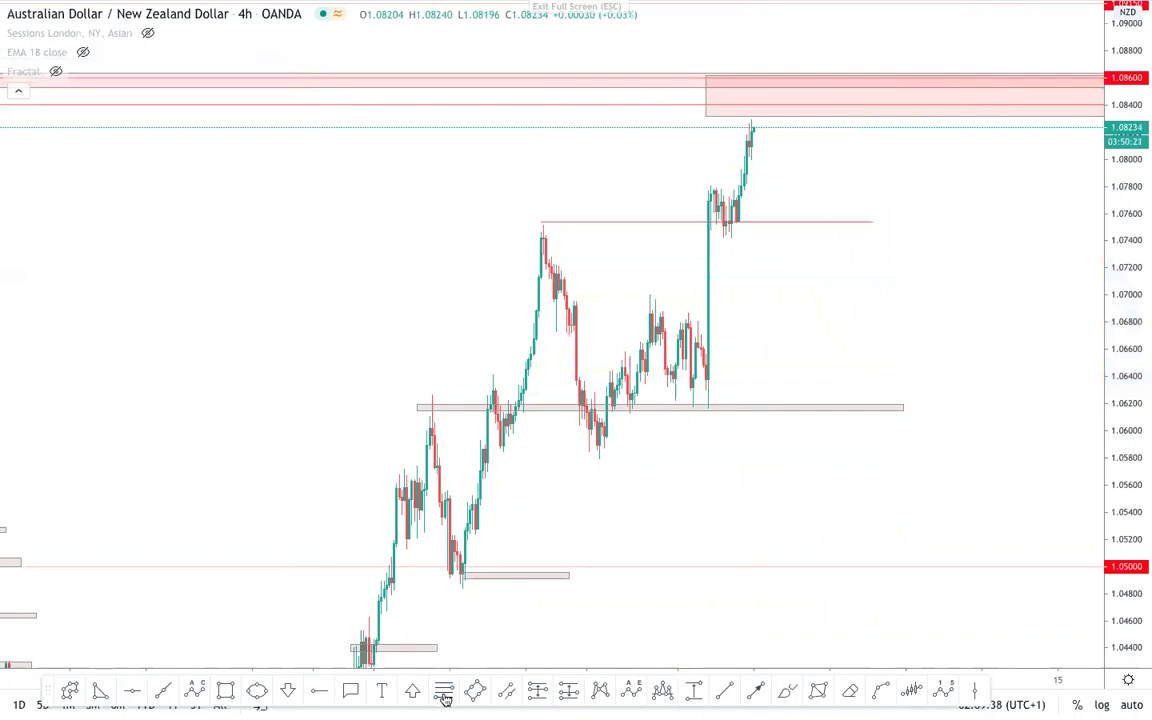
pyautogui.click(599, 459)
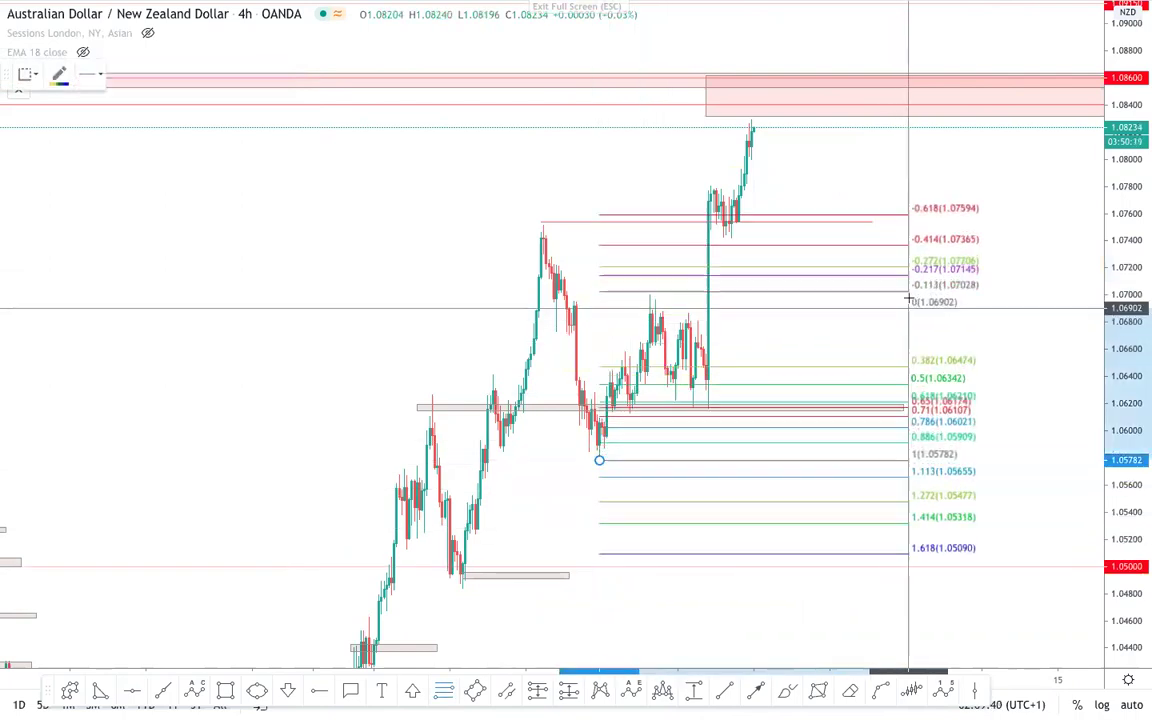
pyautogui.click(906, 291)
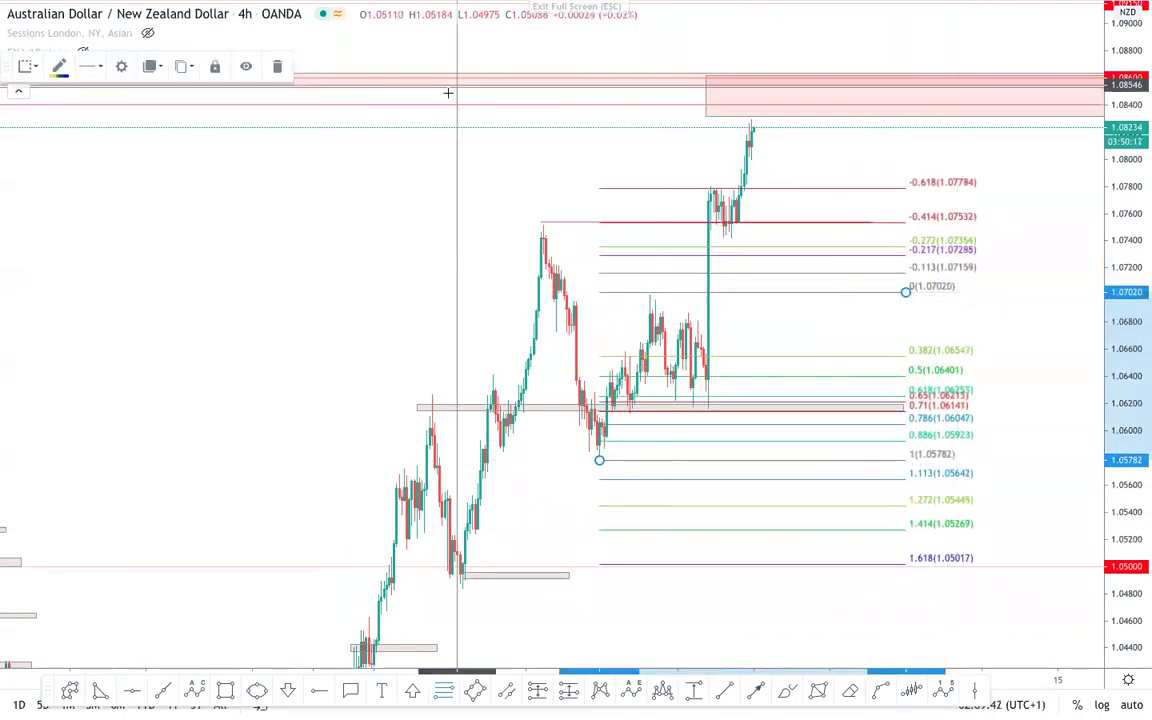
pyautogui.click(275, 67)
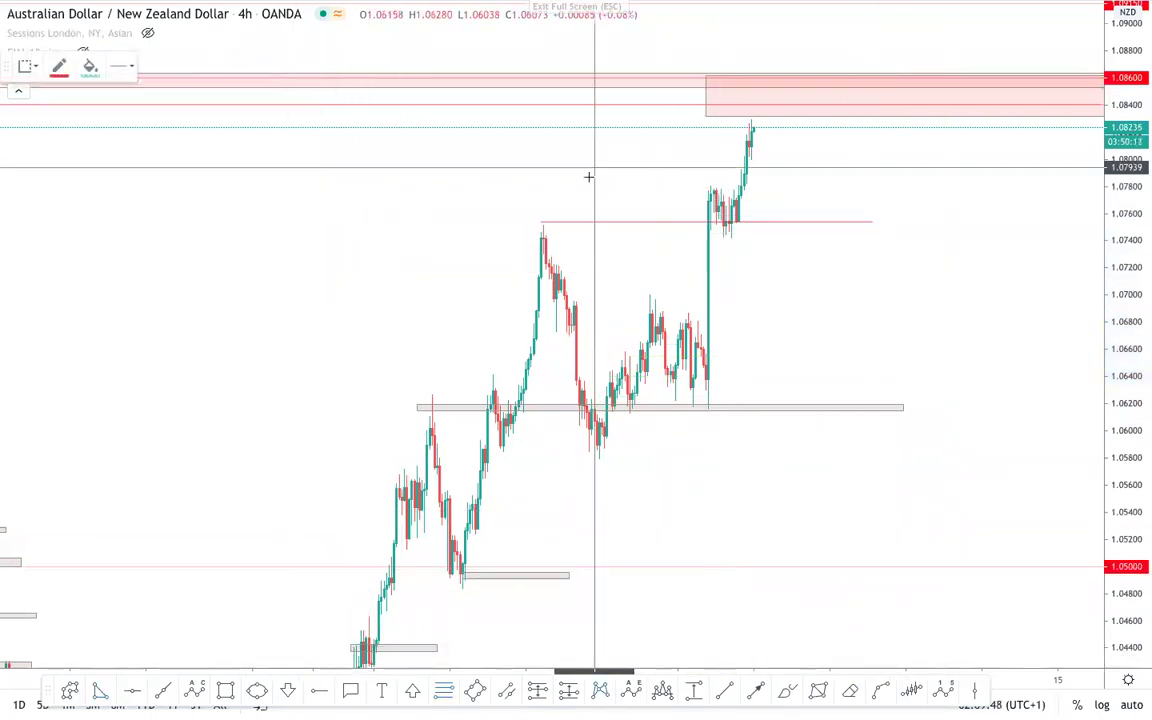
# - Draw an XABCD pattern with X at the 1.07509 peak, A at the 1.05776 low and B at the lower high near 1.06919
pyautogui.click(543, 226)
pyautogui.click(595, 461)
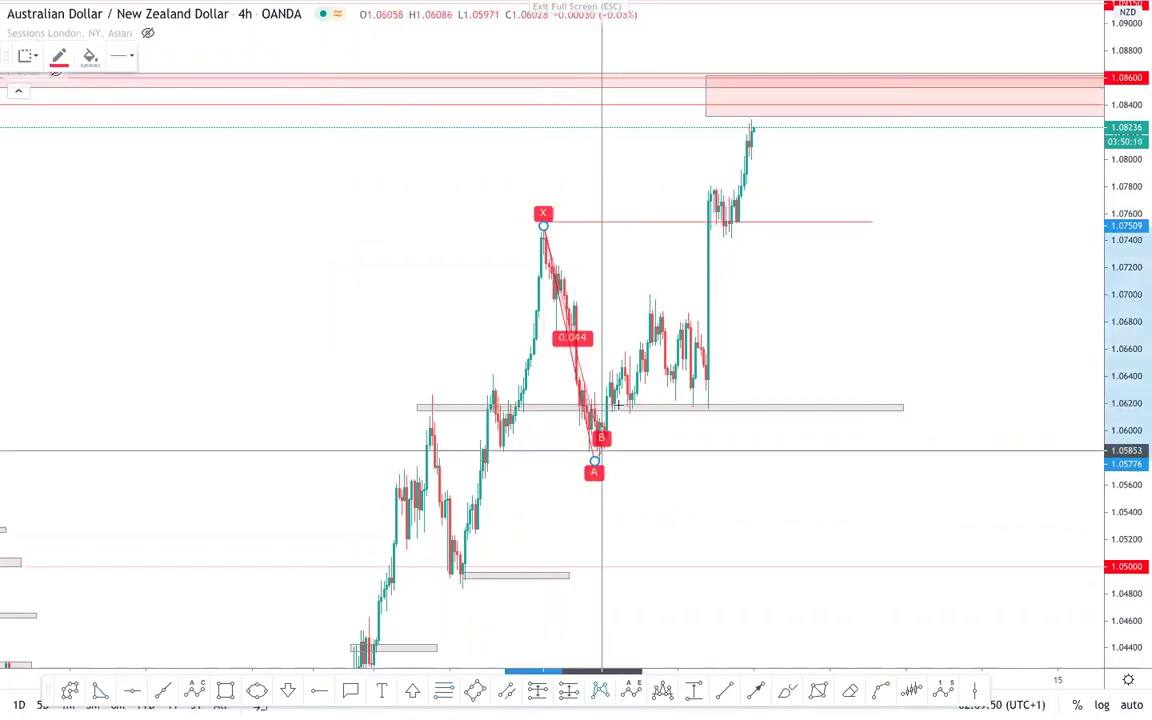
pyautogui.click(646, 318)
pyautogui.click(690, 410)
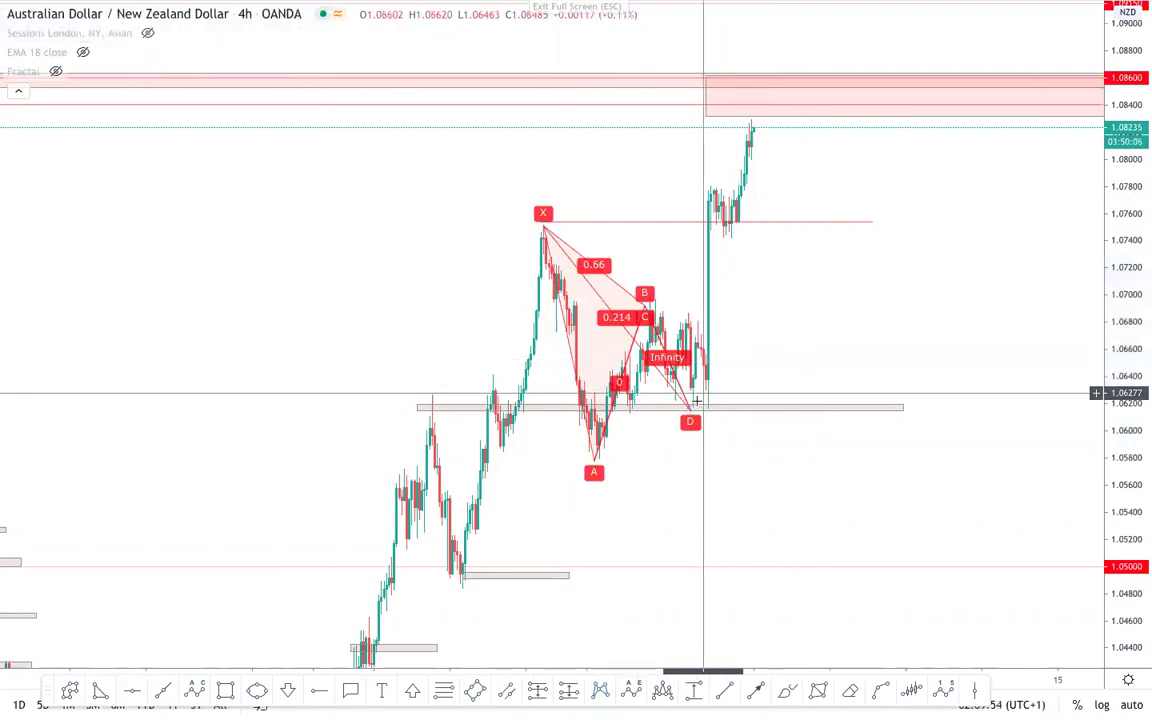
# - Reshape the XABCD pattern with B at about 1.06919, C at the 1.06277 low and D at about 1.08263, just below the red zone
pyautogui.moveTo(690, 410); pyautogui.dragTo(771, 82)
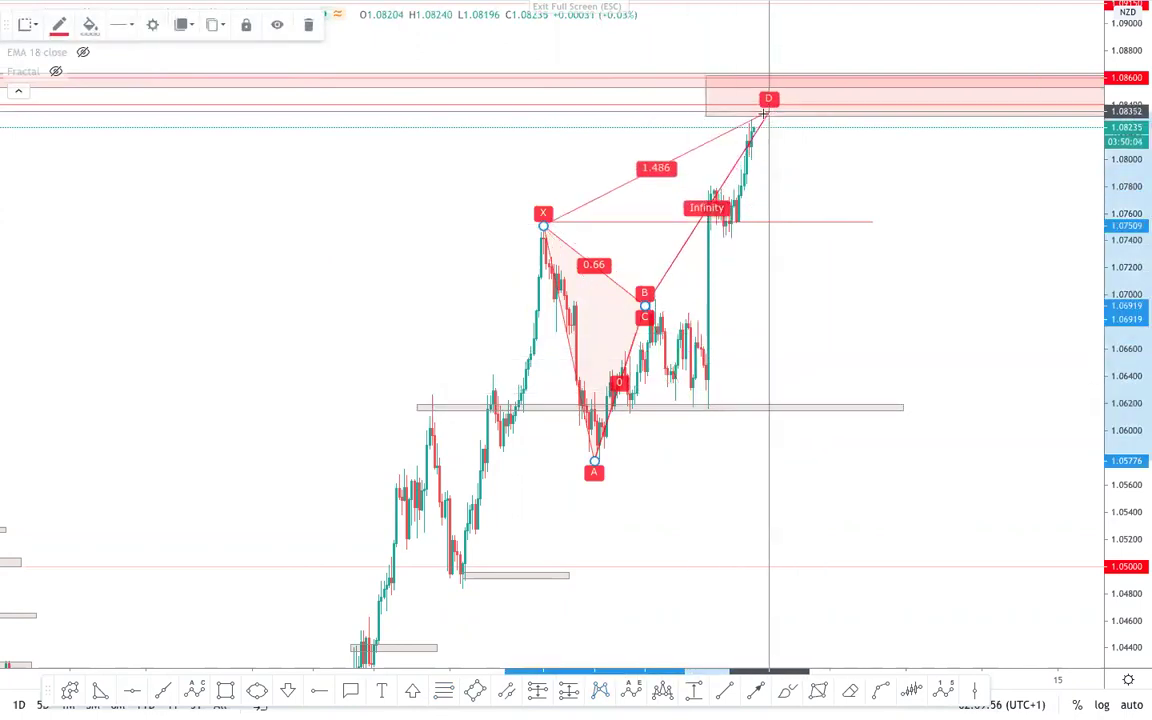
pyautogui.moveTo(645, 314); pyautogui.dragTo(652, 264)
pyautogui.moveTo(646, 320); pyautogui.dragTo(710, 393)
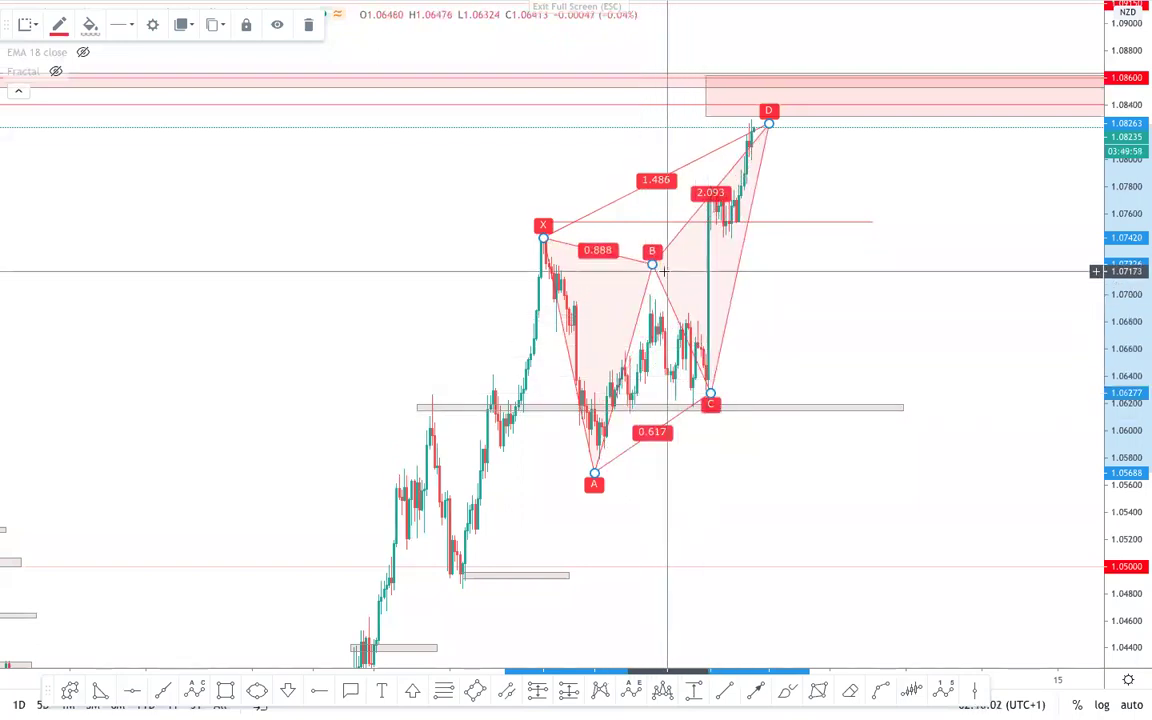
pyautogui.moveTo(652, 268); pyautogui.dragTo(652, 293)
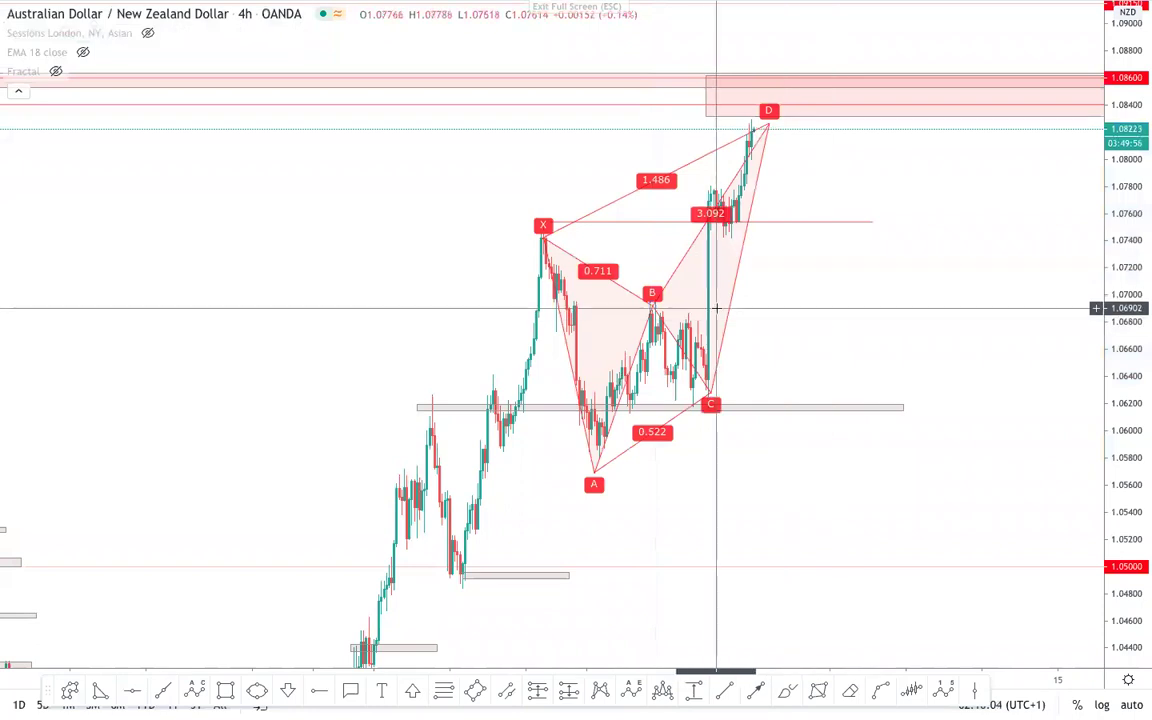
# - Adjust point D of the XABCD pattern near the red zone, and delete the pattern
pyautogui.click(729, 326)
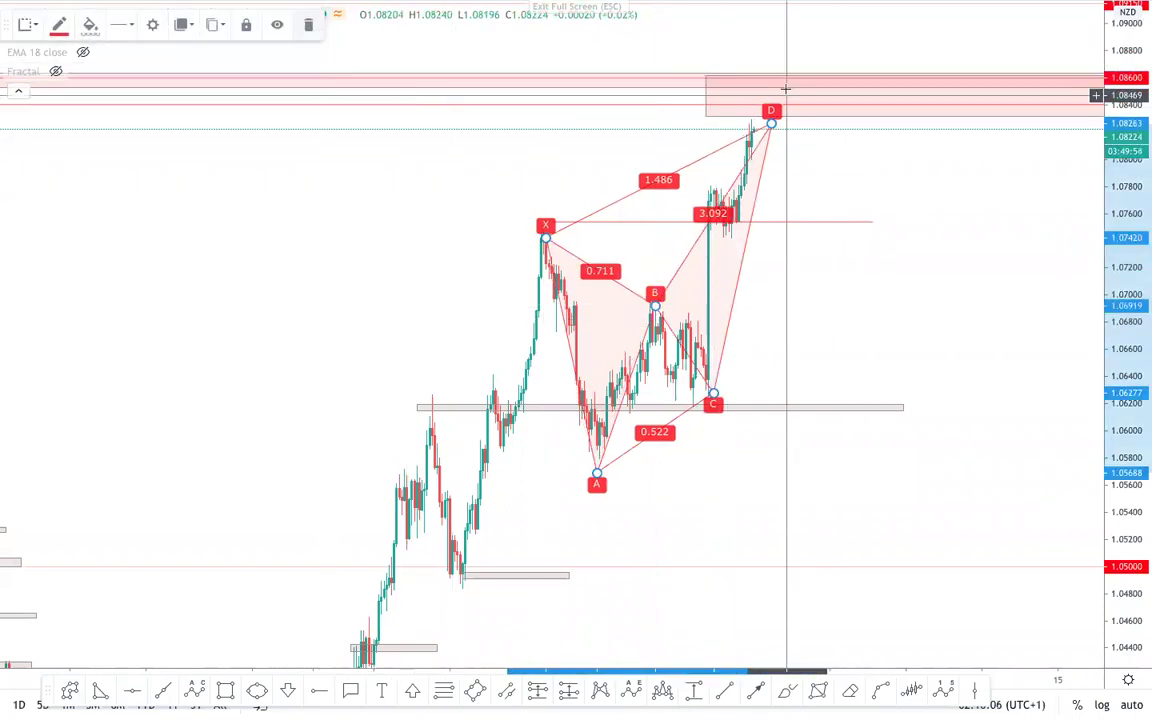
pyautogui.moveTo(771, 123); pyautogui.dragTo(768, 115)
pyautogui.click(313, 31)
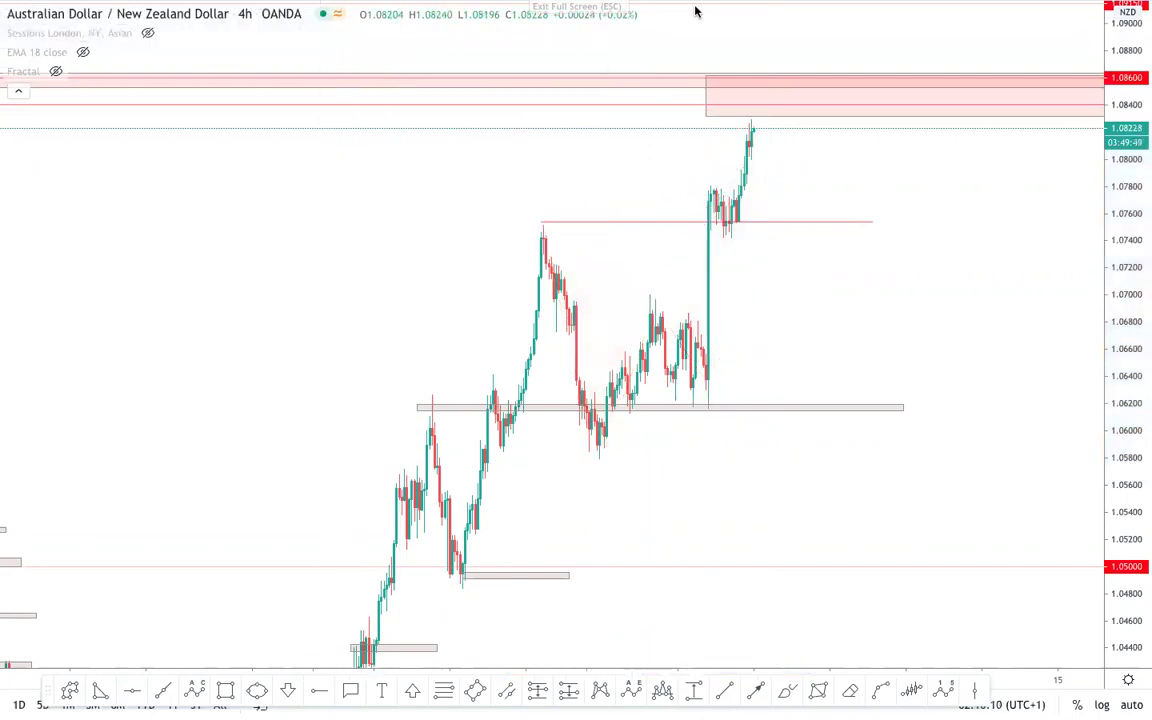
pyautogui.moveTo(743, 229); pyautogui.dragTo(843, 394)
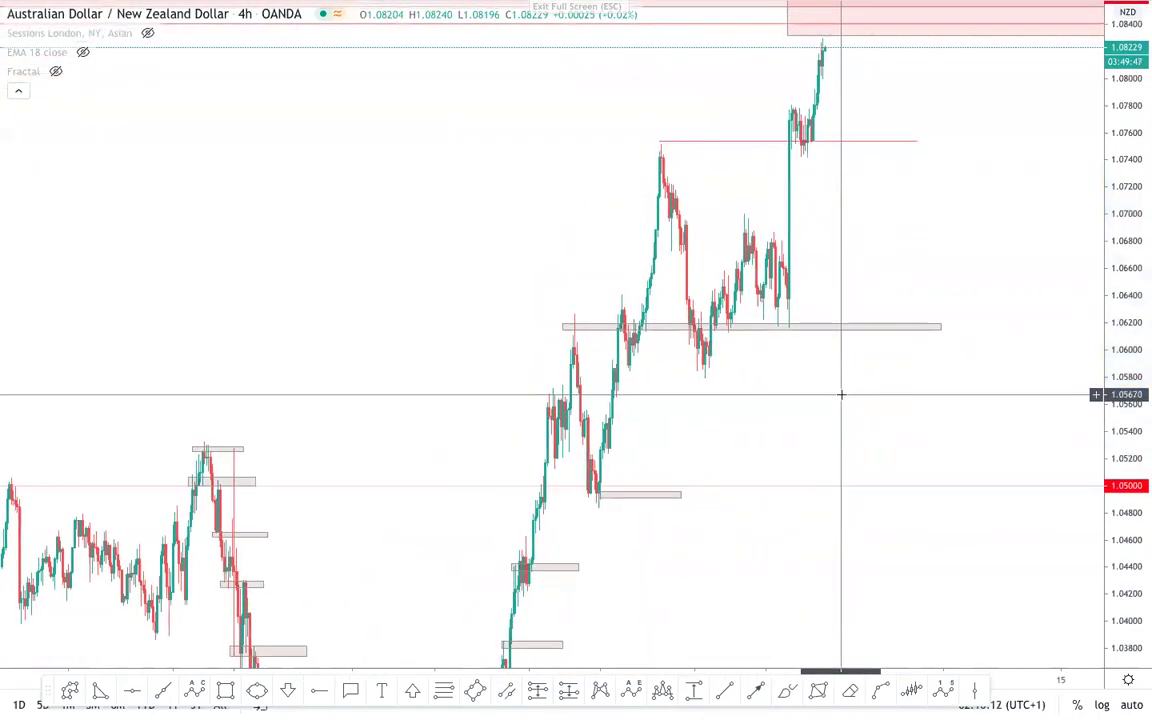
pyautogui.moveTo(1139, 365); pyautogui.dragTo(1067, 580)
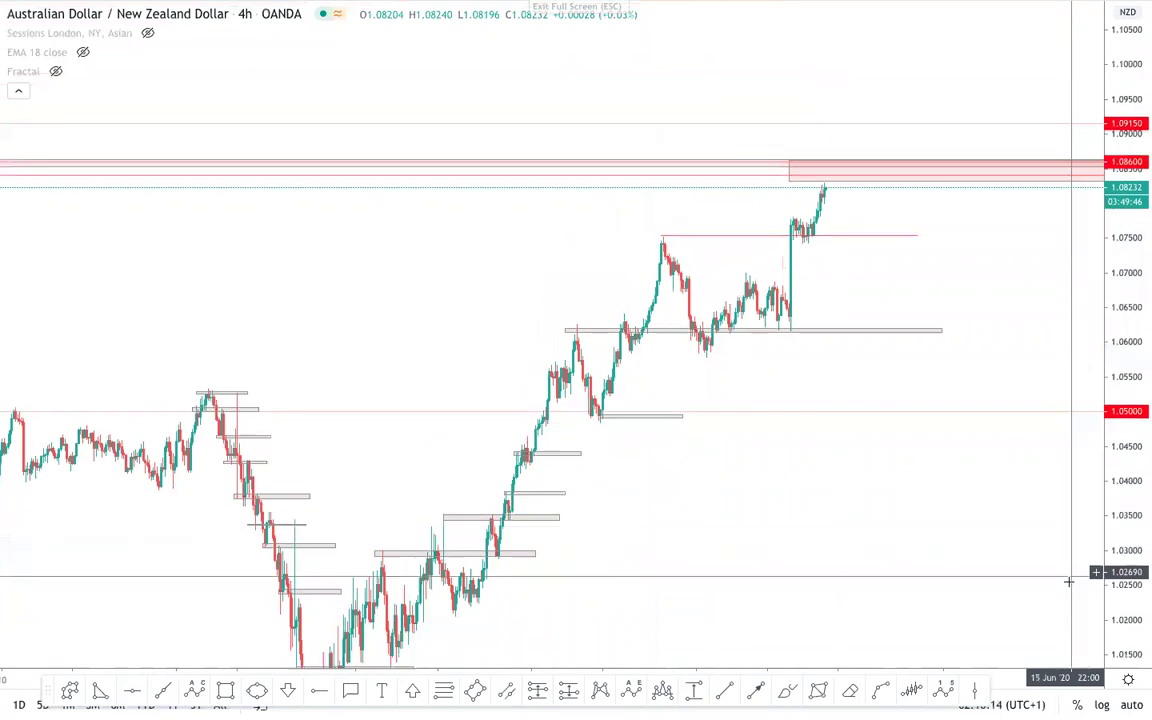
pyautogui.scroll(-1, 782, 400)
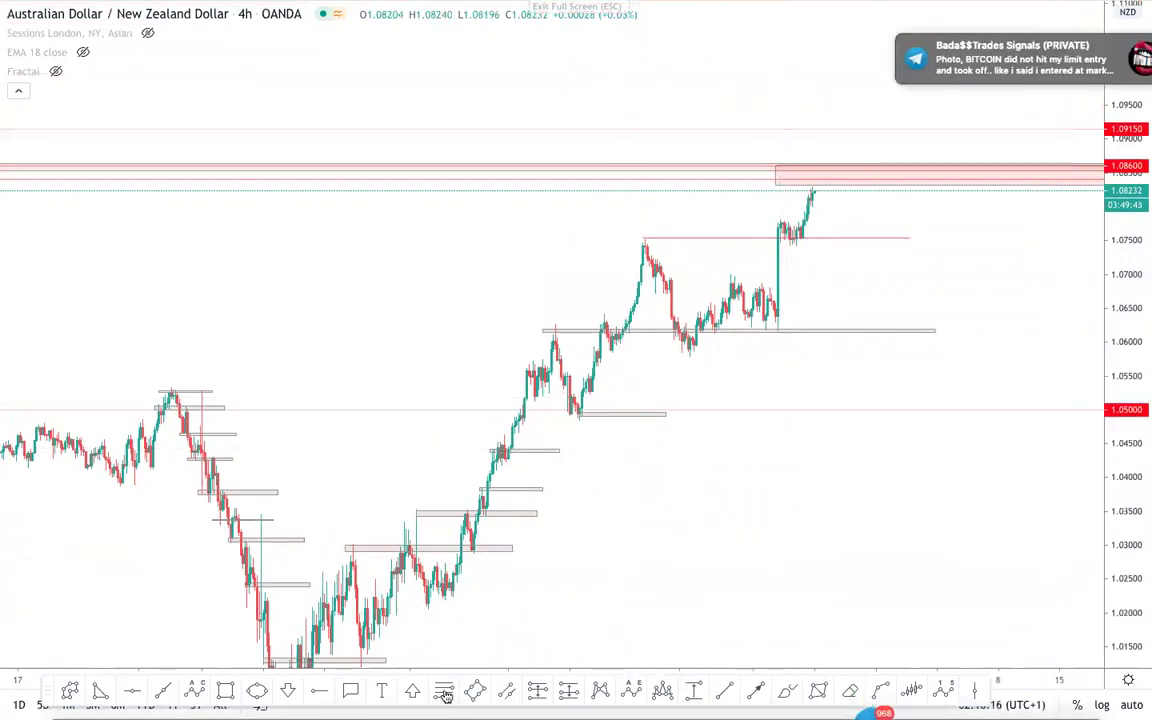
# - Draw a Fib Retracement over the rally and refine its ends to about 1.04839 at the swing low and 1.07515 at the peak
pyautogui.click(575, 422)
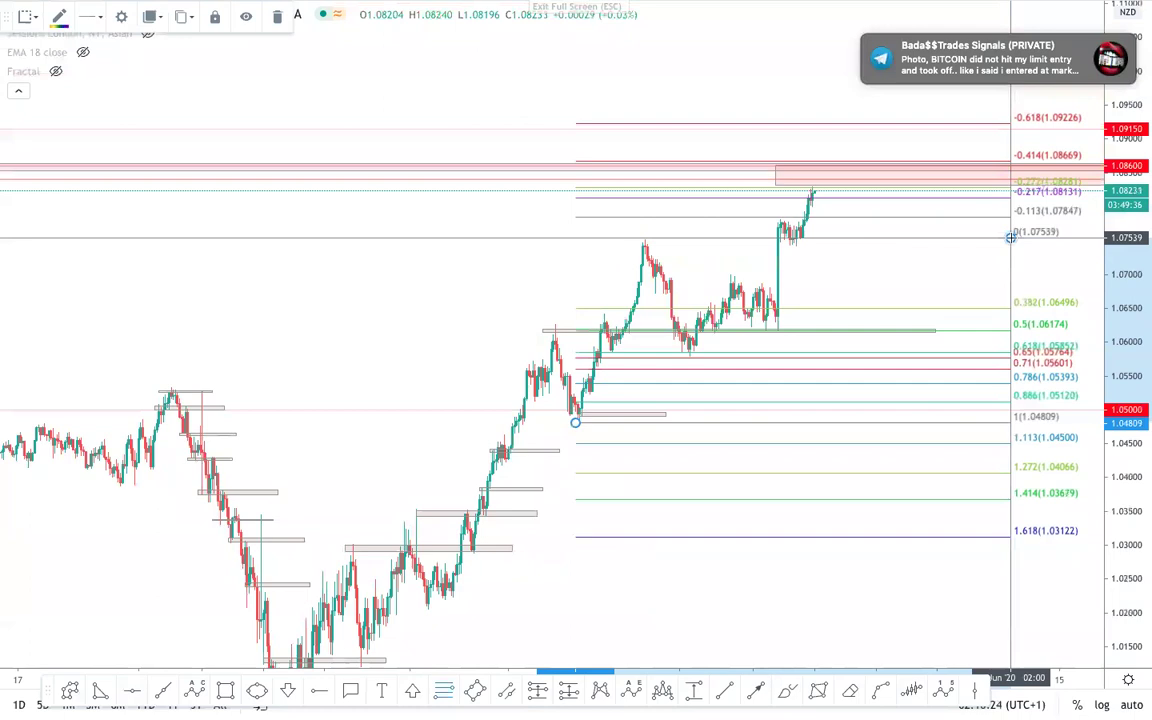
pyautogui.click(1010, 237)
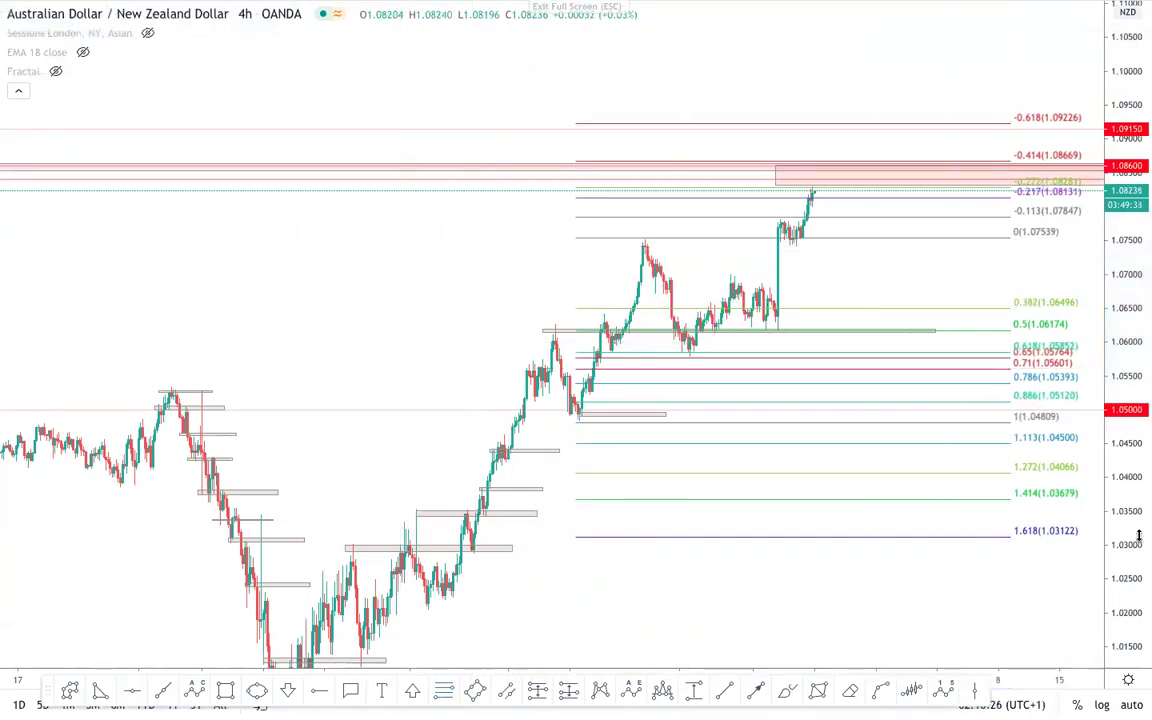
pyautogui.moveTo(1139, 536); pyautogui.dragTo(1139, 480)
pyautogui.scroll(3, 798, 419)
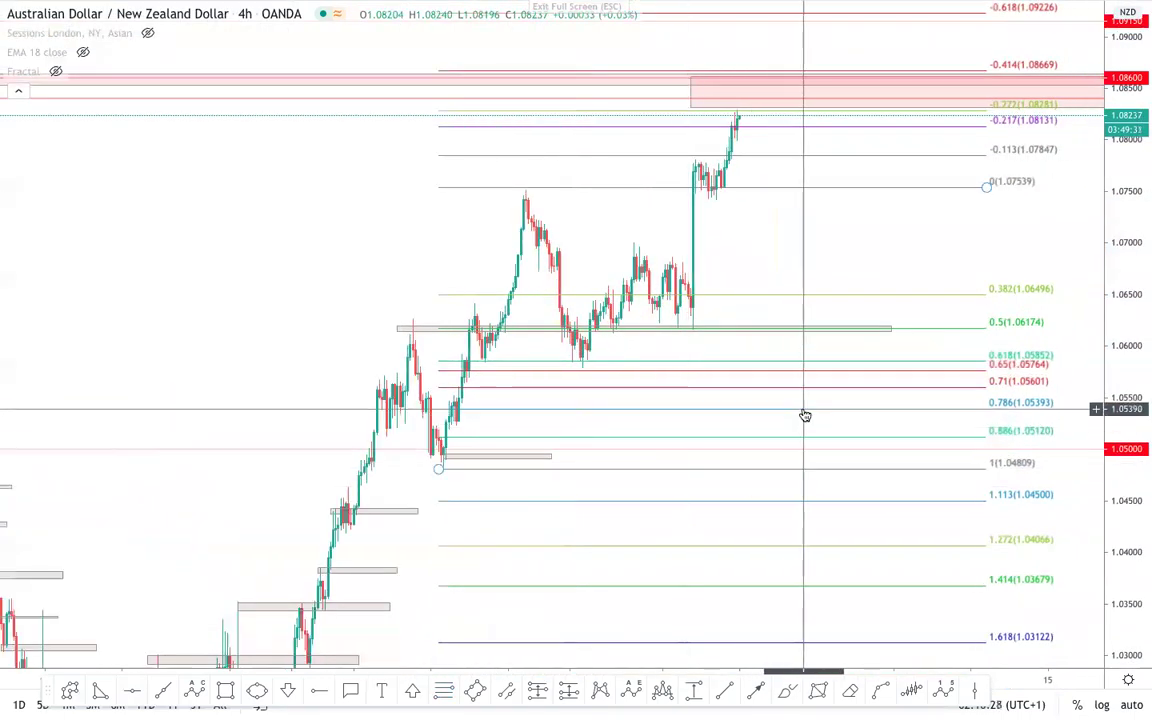
pyautogui.click(437, 470)
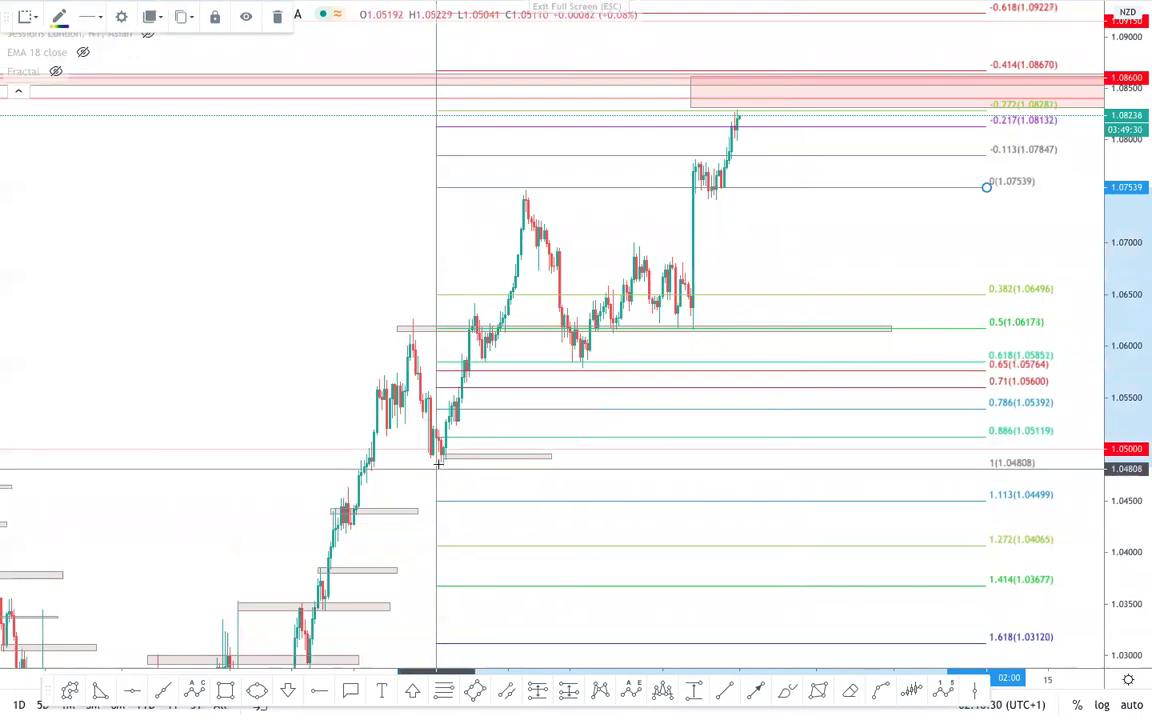
pyautogui.moveTo(437, 462); pyautogui.dragTo(432, 465)
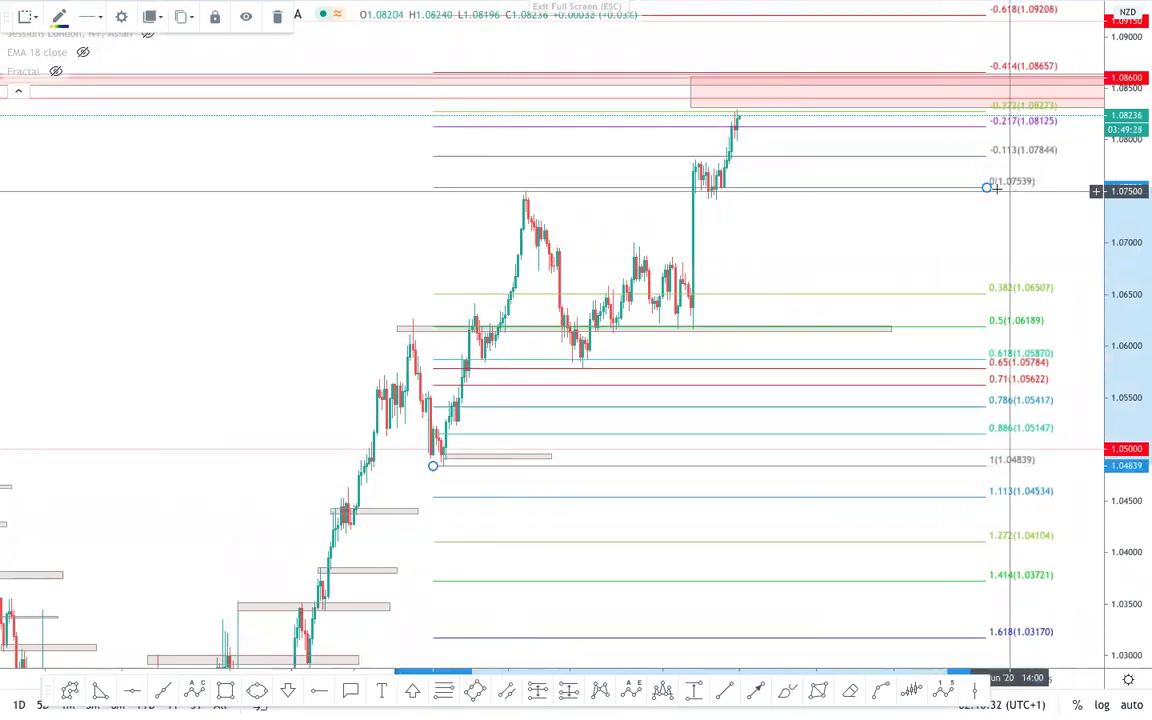
pyautogui.moveTo(987, 188); pyautogui.dragTo(986, 190)
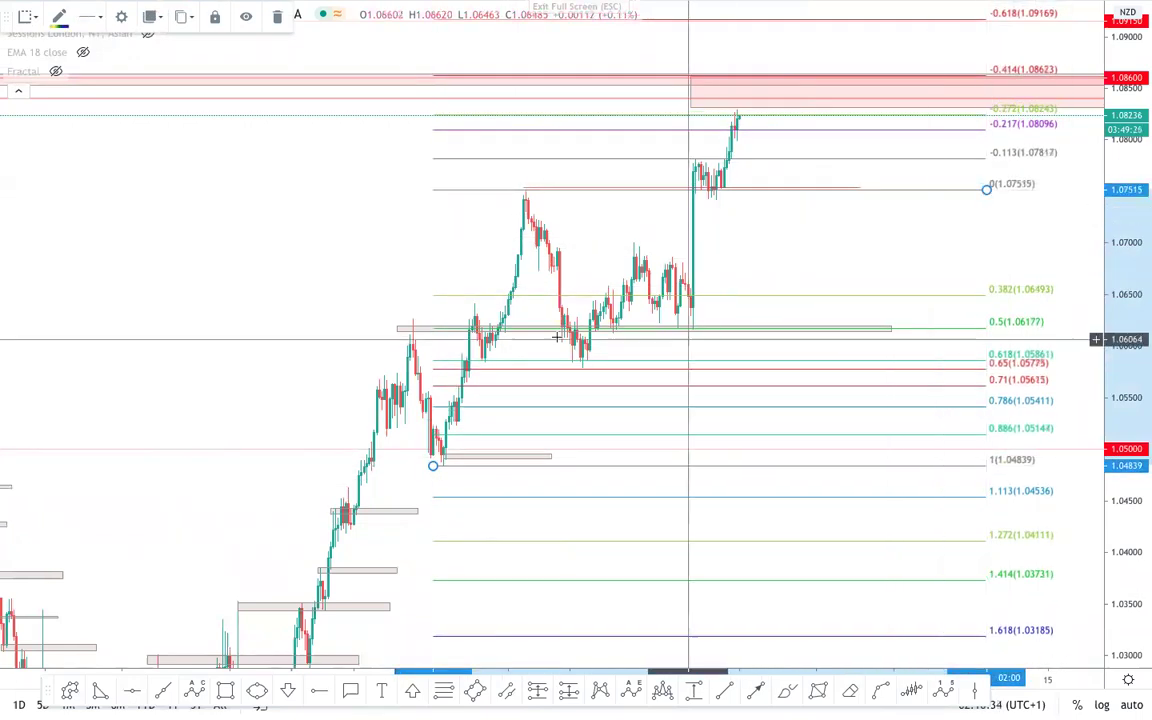
pyautogui.scroll(2, 912, 226)
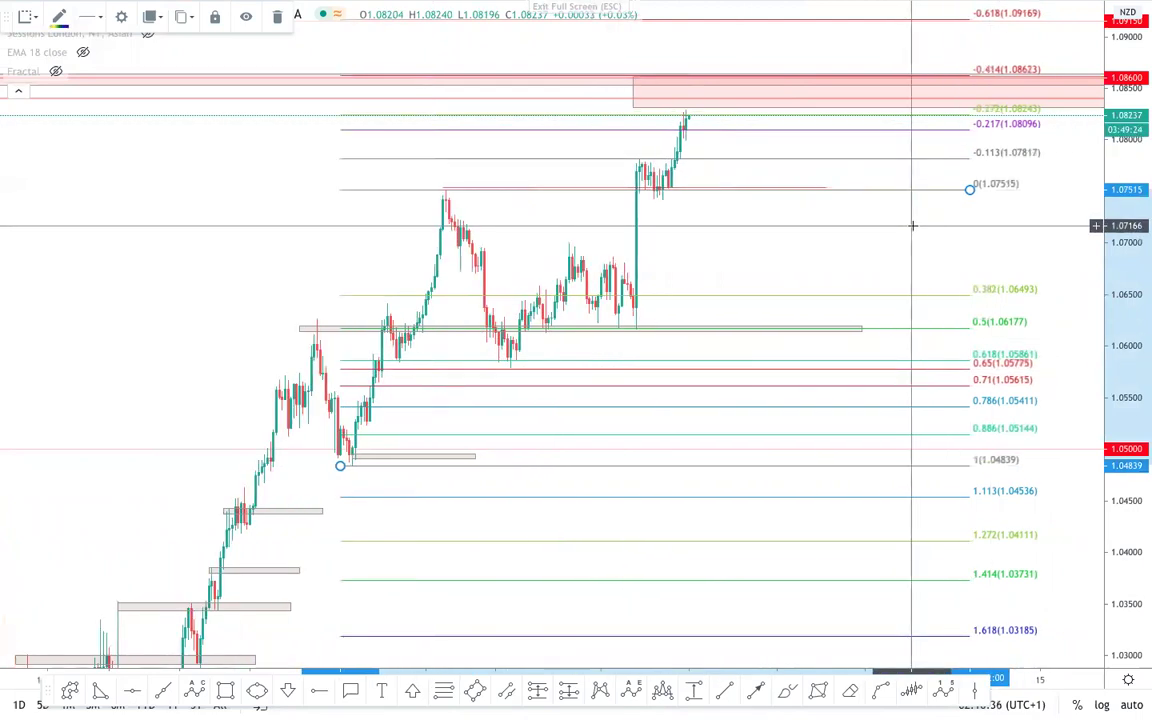
# - Shift the whole Fib Retracement slightly upward so it runs from about 1.04901 to about 1.07577
pyautogui.click(908, 257)
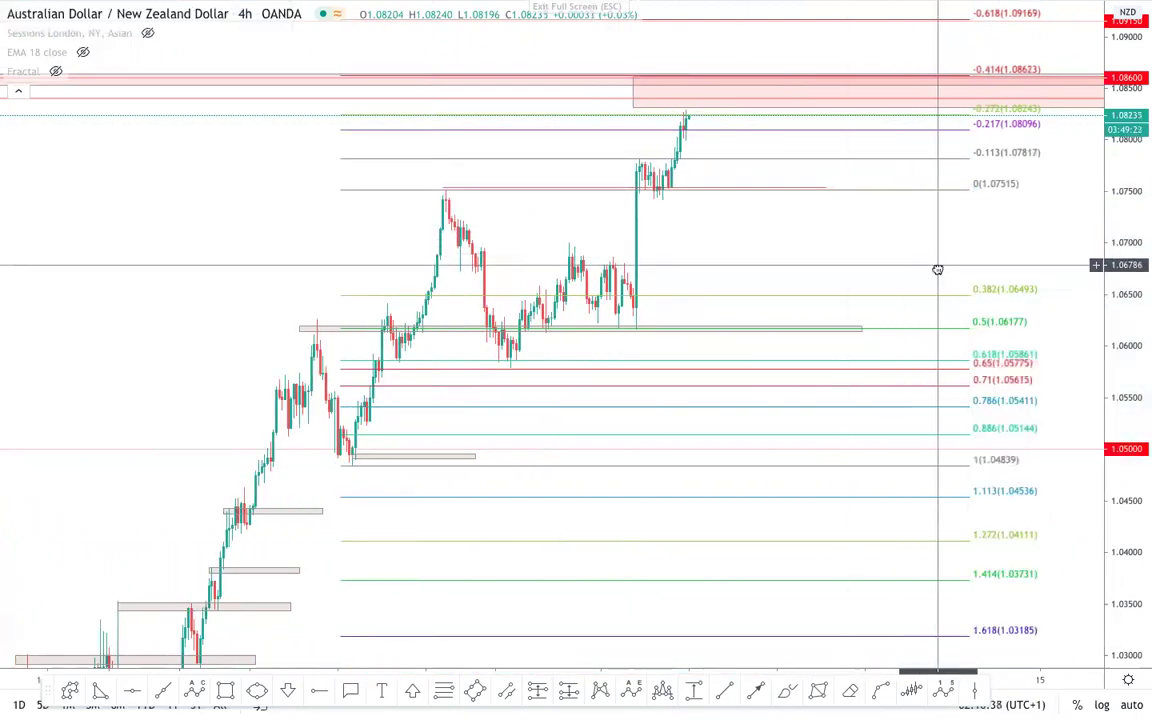
pyautogui.moveTo(939, 268); pyautogui.dragTo(932, 286)
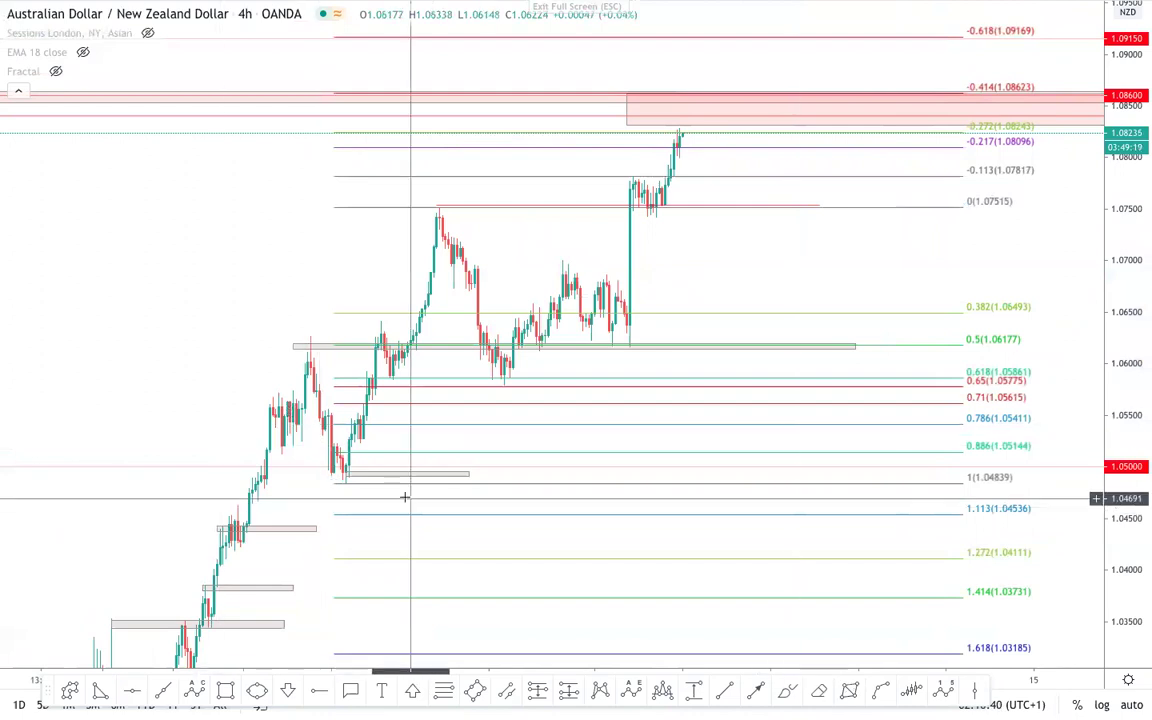
pyautogui.moveTo(347, 479); pyautogui.dragTo(378, 465)
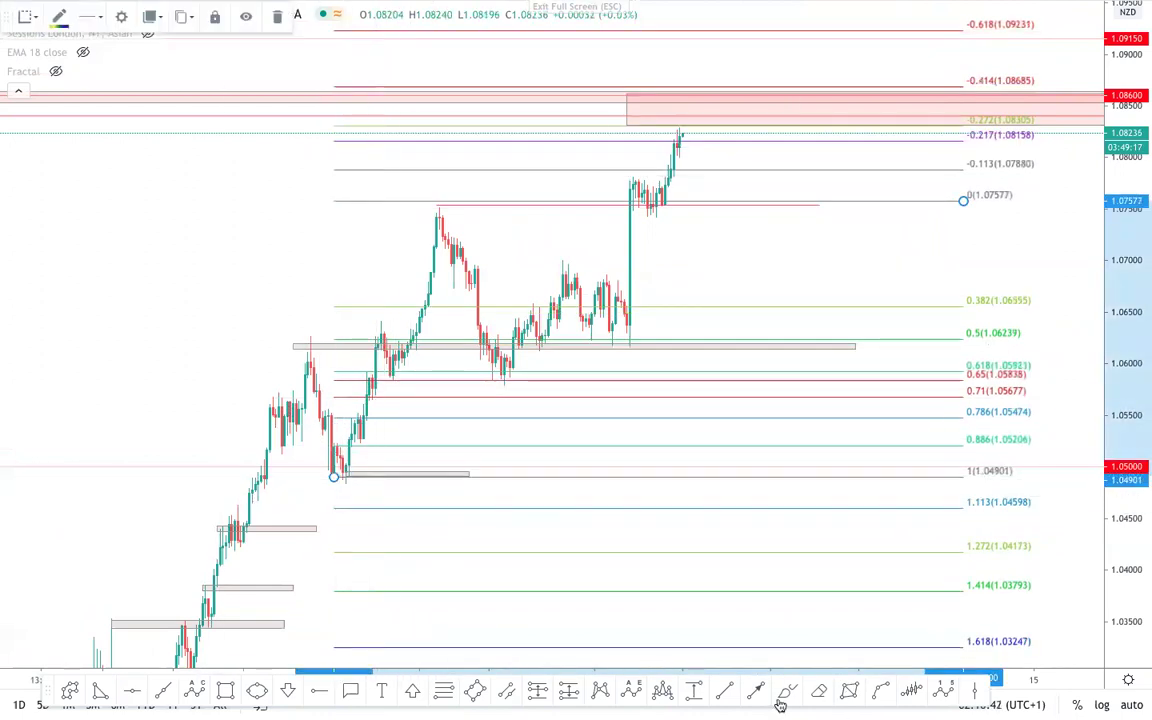
pyautogui.click(340, 488)
pyautogui.click(431, 206)
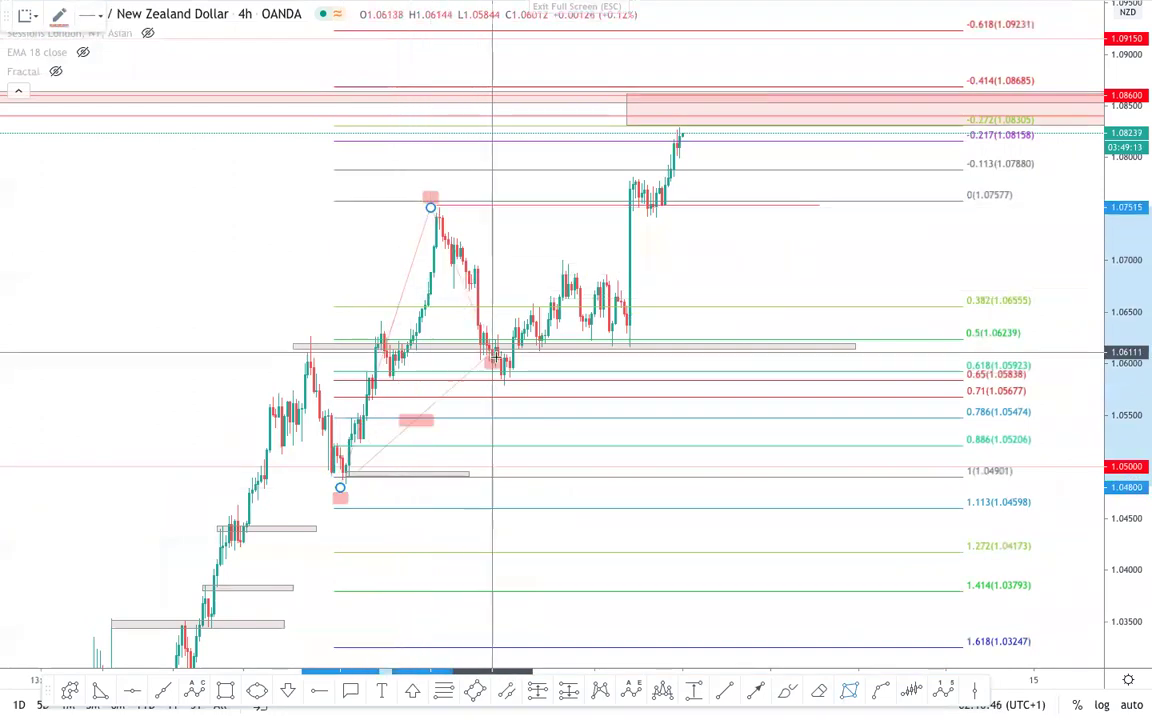
pyautogui.click(498, 379)
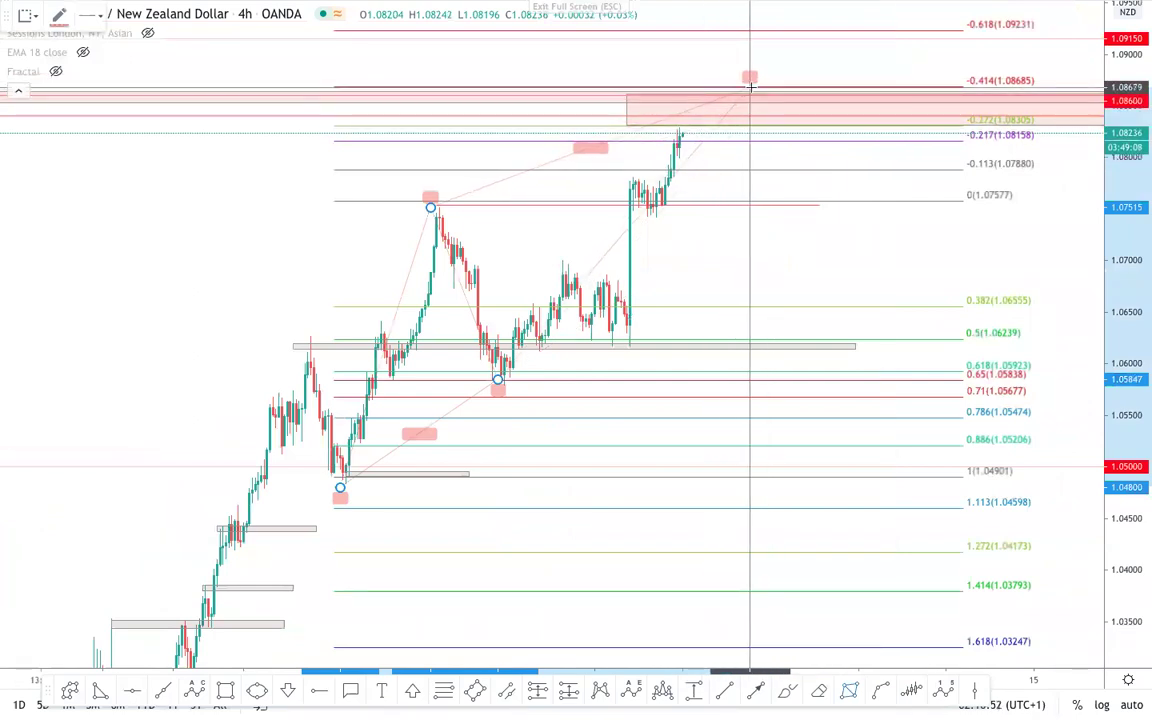
pyautogui.press('Escape')
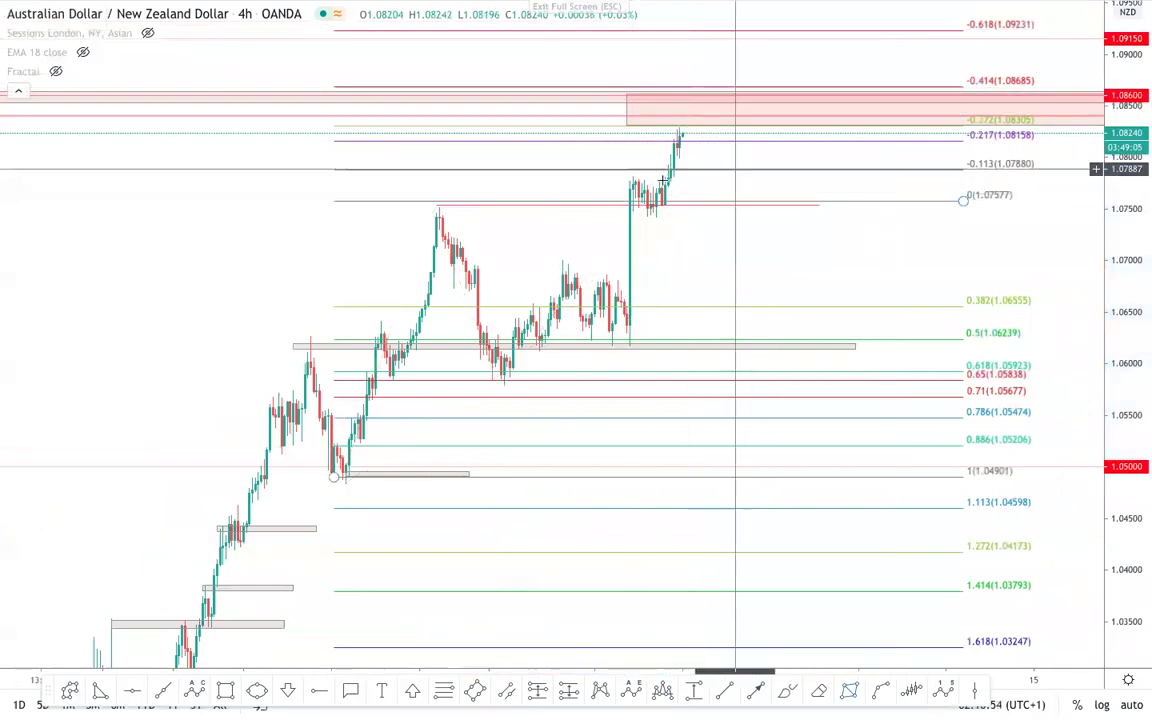
# - Examine the price action below the red resistance zone, the Fibonacci extension levels and the downward projection arrows toward 1.05000
pyautogui.scroll(-5, 830, 134)
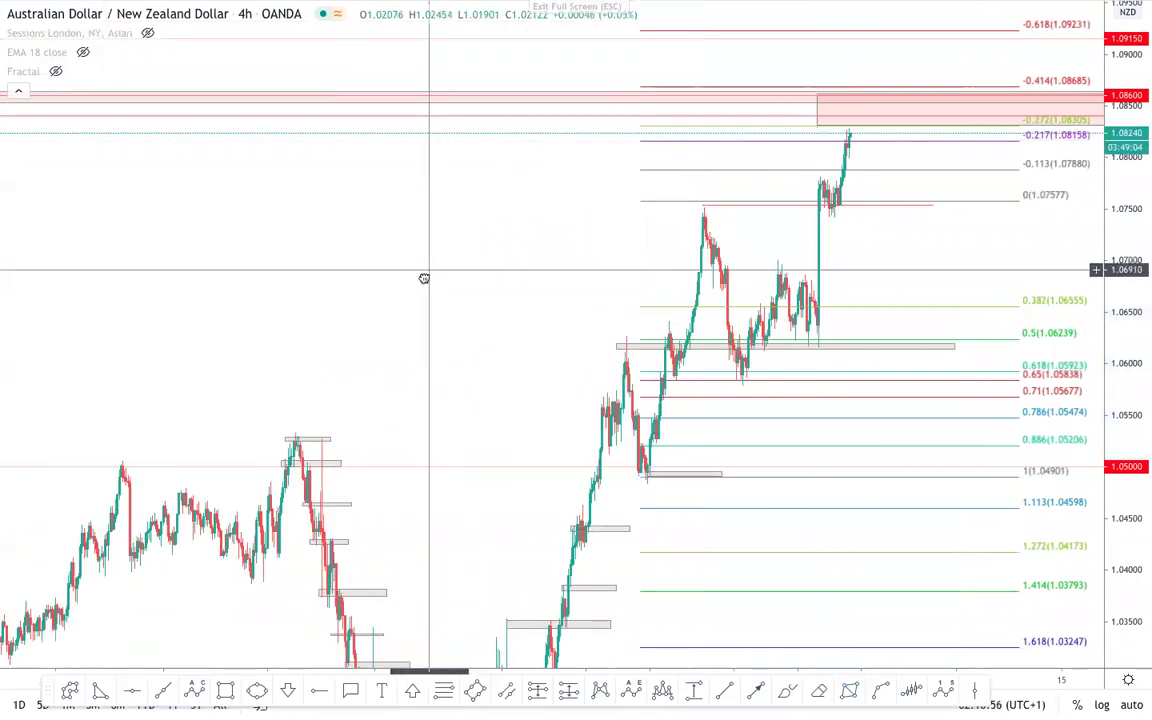
pyautogui.moveTo(424, 279); pyautogui.dragTo(375, 345)
pyautogui.scroll(2, 892, 121)
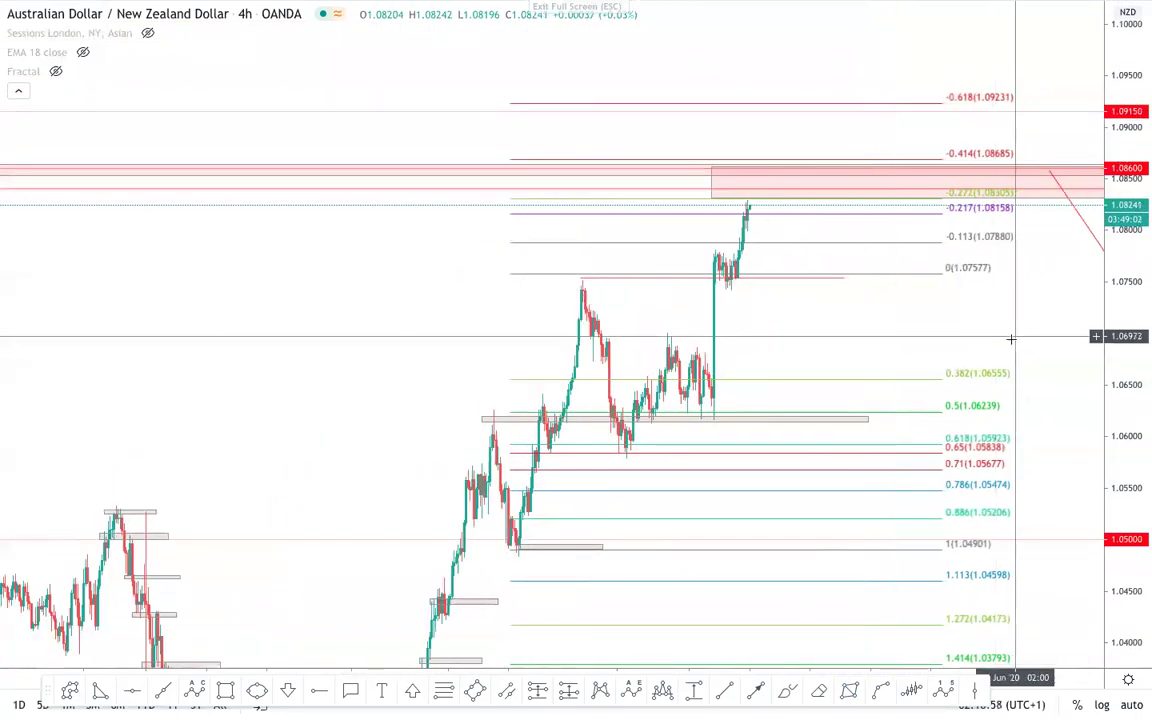
pyautogui.click(884, 415)
pyautogui.moveTo(971, 329); pyautogui.dragTo(891, 289)
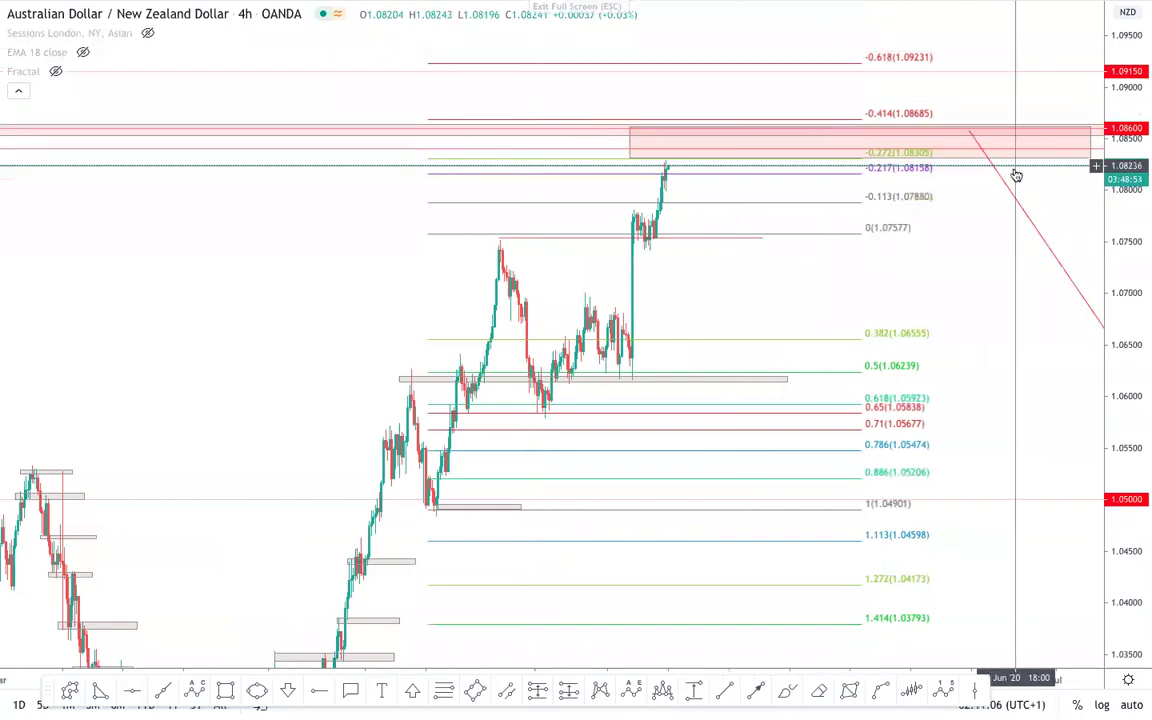
pyautogui.moveTo(1030, 190); pyautogui.dragTo(563, 352)
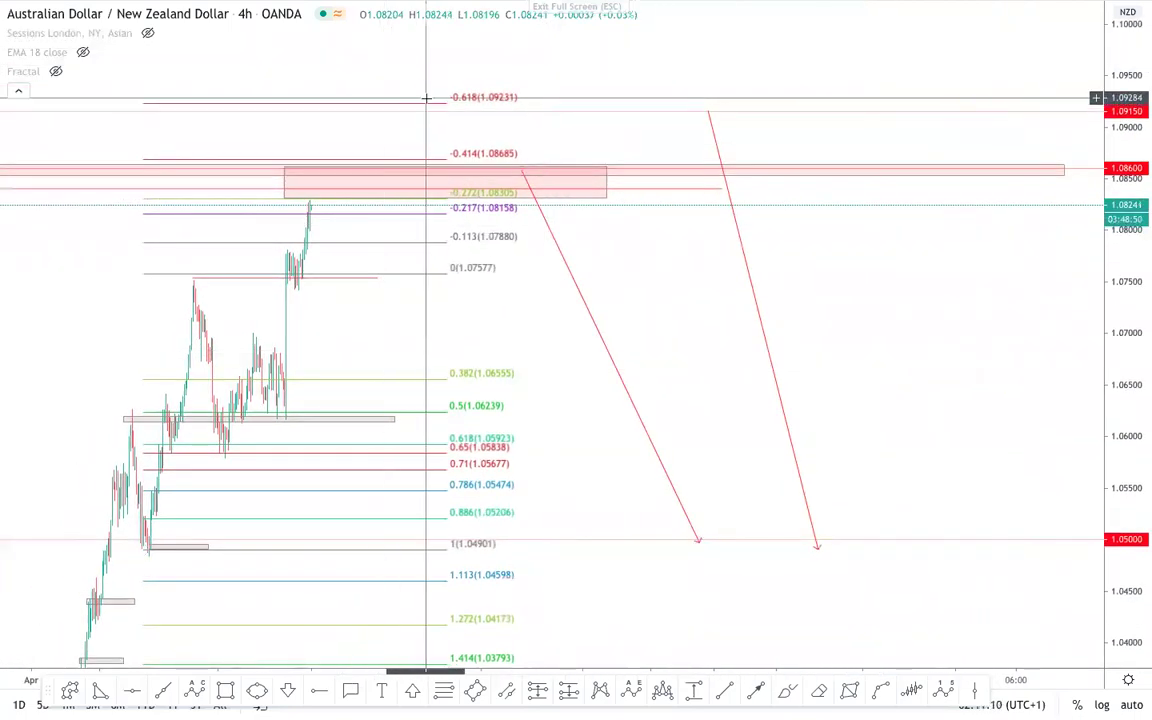
pyautogui.scroll(3, 426, 98)
pyautogui.moveTo(455, 77); pyautogui.dragTo(967, 60)
pyautogui.scroll(3, 967, 62)
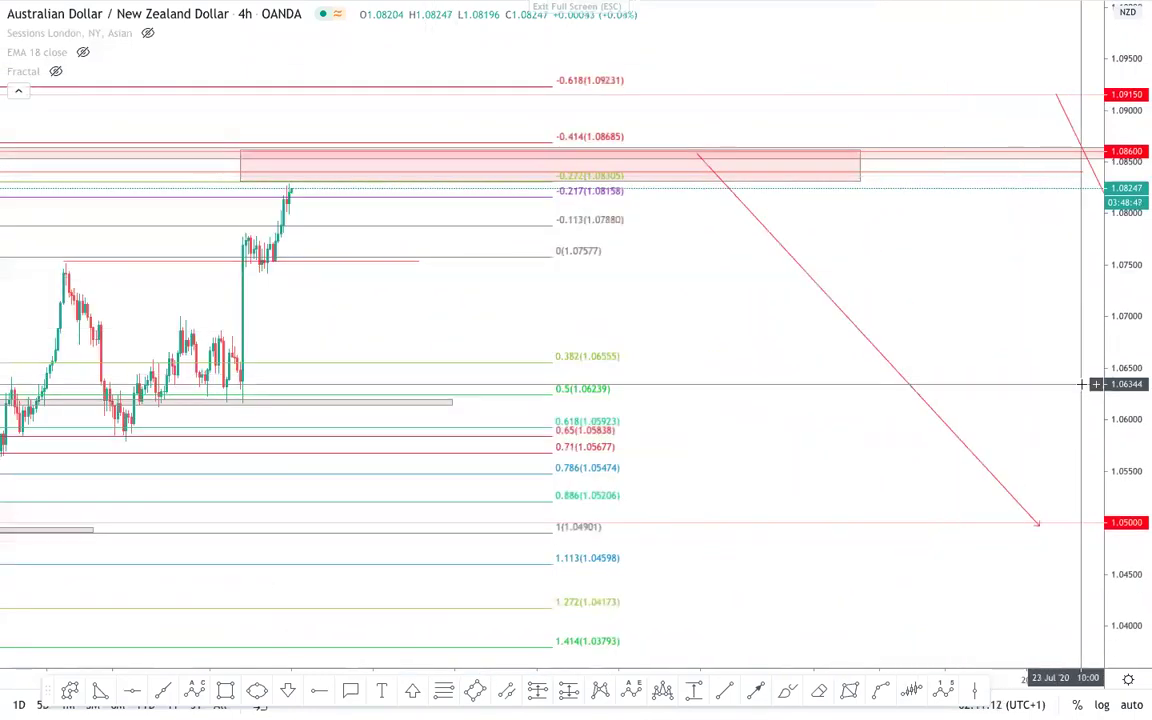
pyautogui.moveTo(1082, 384); pyautogui.dragTo(1095, 313)
pyautogui.moveTo(1144, 522); pyautogui.dragTo(1144, 324)
pyautogui.moveTo(773, 310); pyautogui.dragTo(991, 308)
pyautogui.moveTo(1129, 406); pyautogui.dragTo(1125, 594)
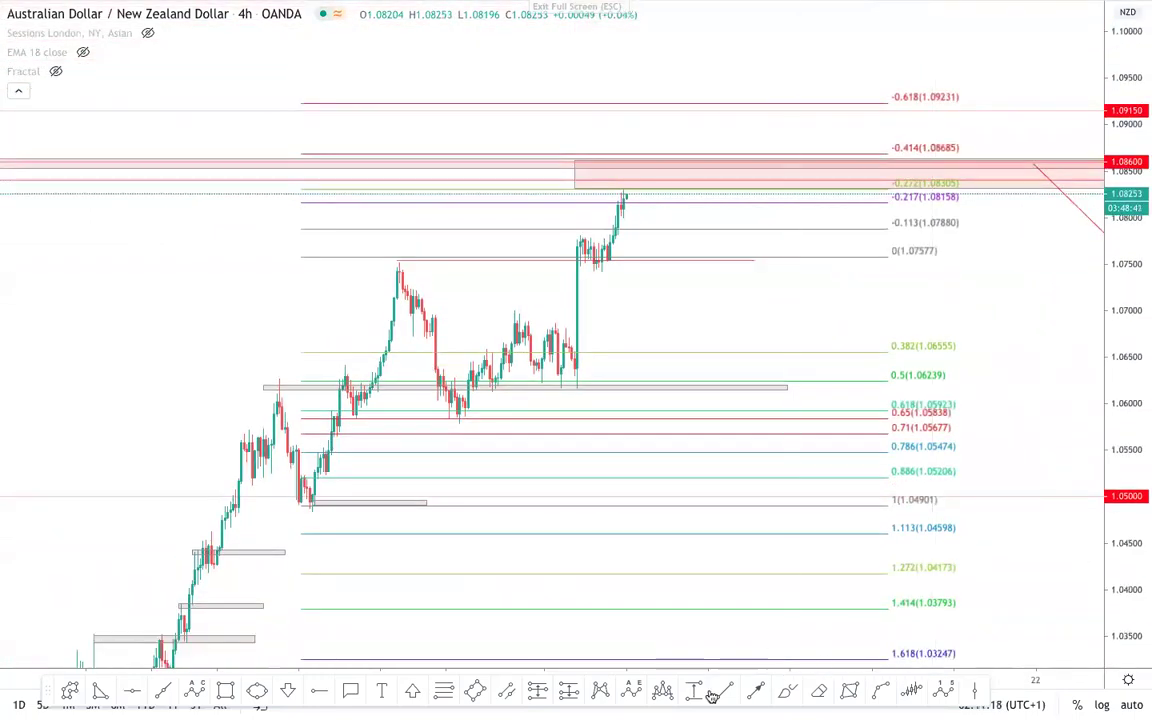
# - Draw a red arrow along the rally from the swing low at about 1.04841 to the peak at about 1.07541
pyautogui.click(753, 694)
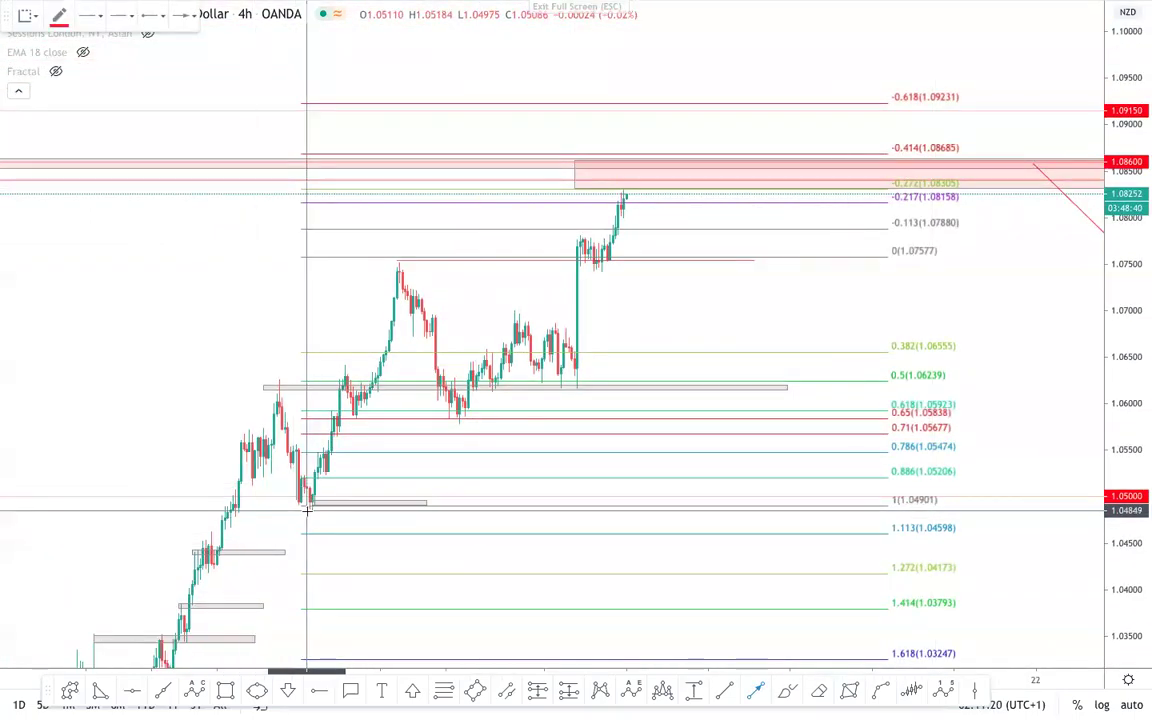
pyautogui.click(308, 508)
pyautogui.click(398, 263)
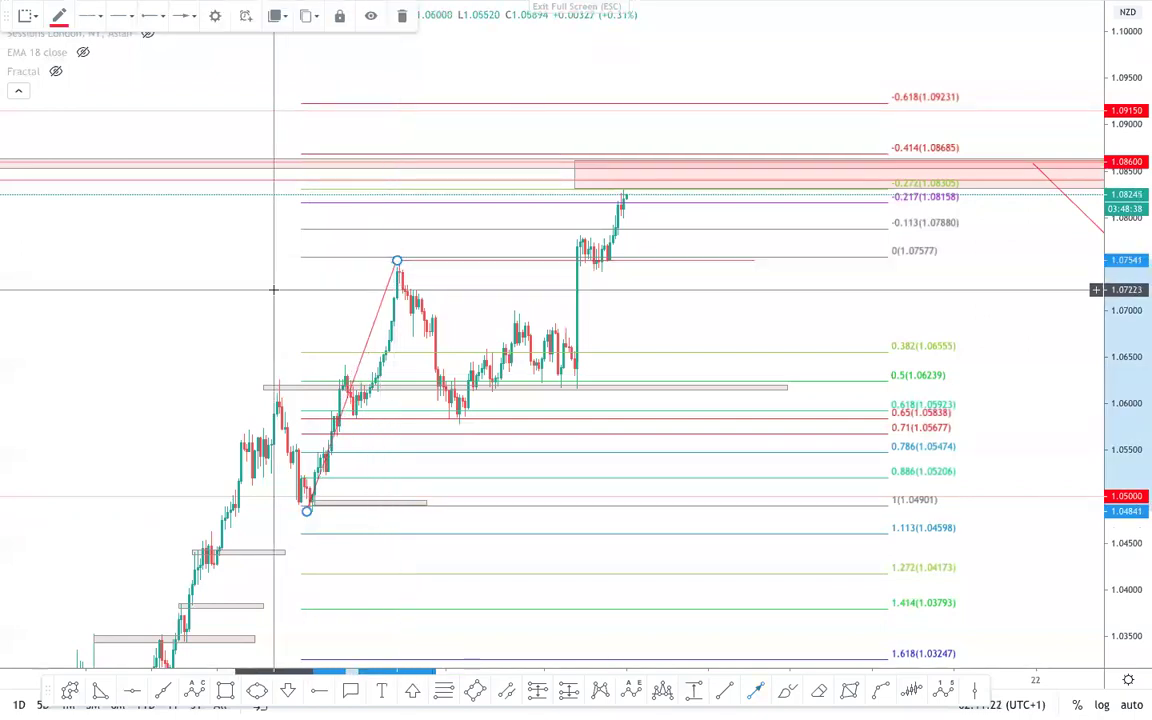
# - Move the arrow over the following rally so its tip lies in the red zone at about 1.08436, and delete the arrow
pyautogui.moveTo(368, 339); pyautogui.dragTo(529, 254)
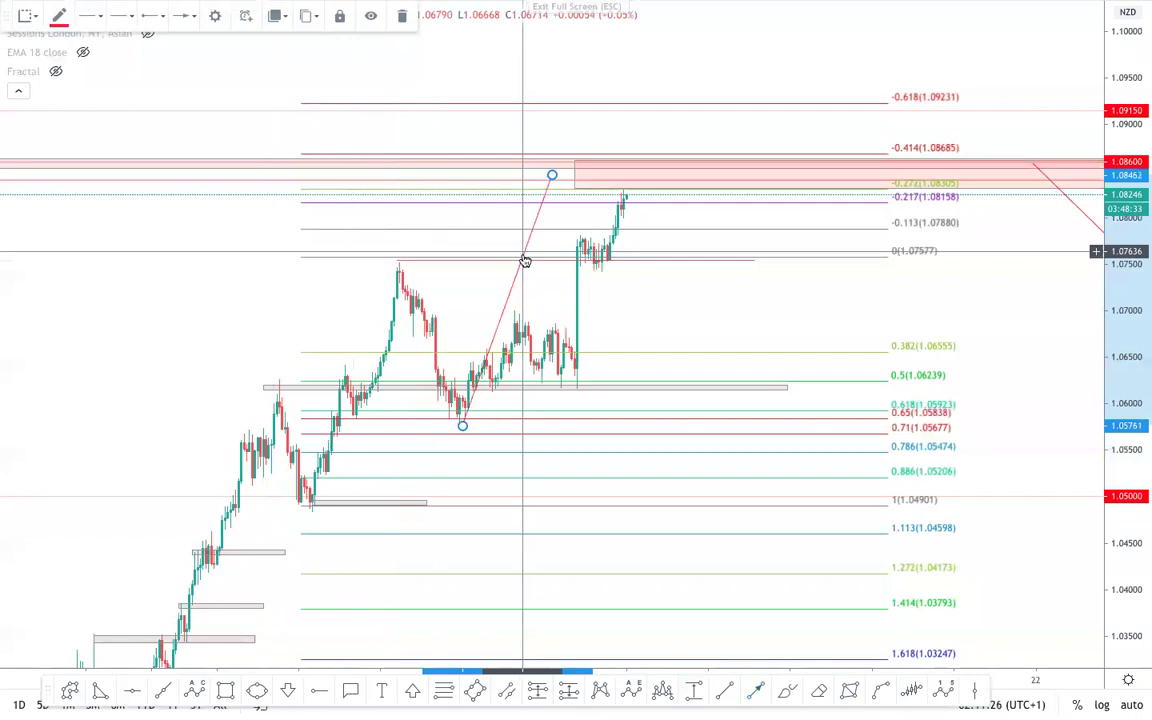
pyautogui.moveTo(529, 244)
pyautogui.mouseDown()
pyautogui.moveTo(355, 303)
pyautogui.moveTo(371, 336)
pyautogui.moveTo(408, 330)
pyautogui.moveTo(570, 211)
pyautogui.moveTo(362, 316)
pyautogui.moveTo(382, 330)
pyautogui.moveTo(540, 234)
pyautogui.moveTo(346, 327)
pyautogui.moveTo(600, 244)
pyautogui.mouseUp()
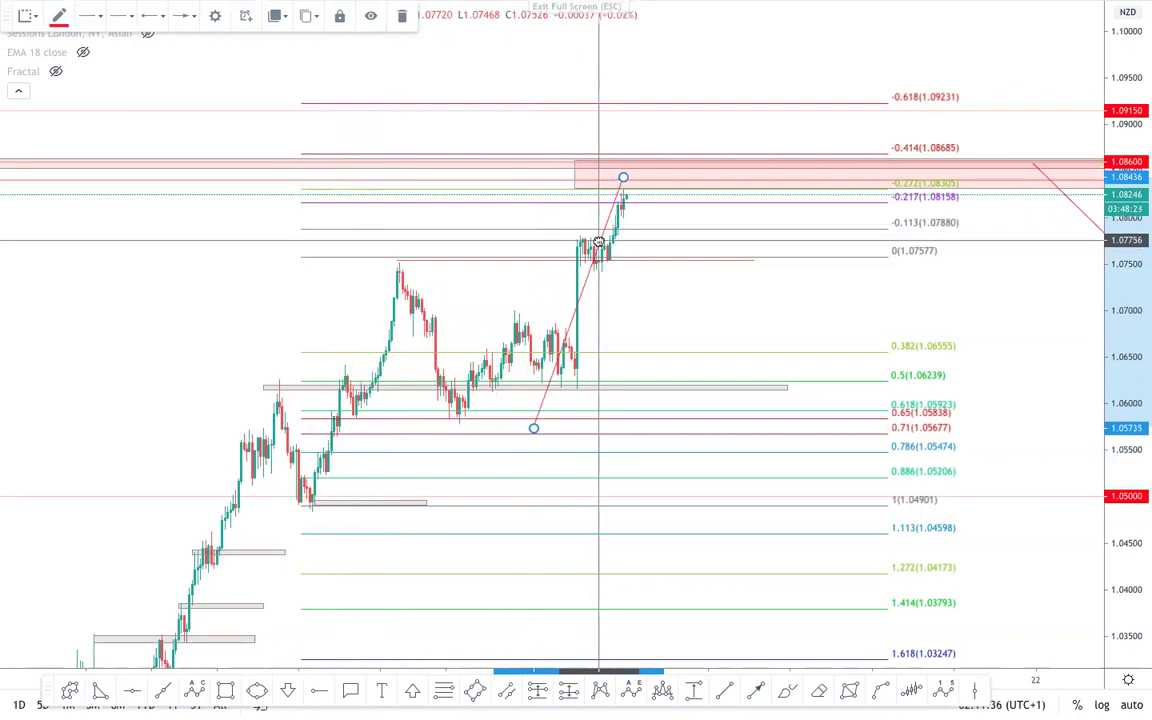
pyautogui.click(401, 16)
# - Leave the full-screen chart view and switch to the Zoom meeting window with its participants and chat
pyautogui.moveTo(95, 316)
pyautogui.mouseDown()
pyautogui.moveTo(275, 316)
pyautogui.moveTo(355, 144)
pyautogui.moveTo(360, 105)
pyautogui.mouseUp()
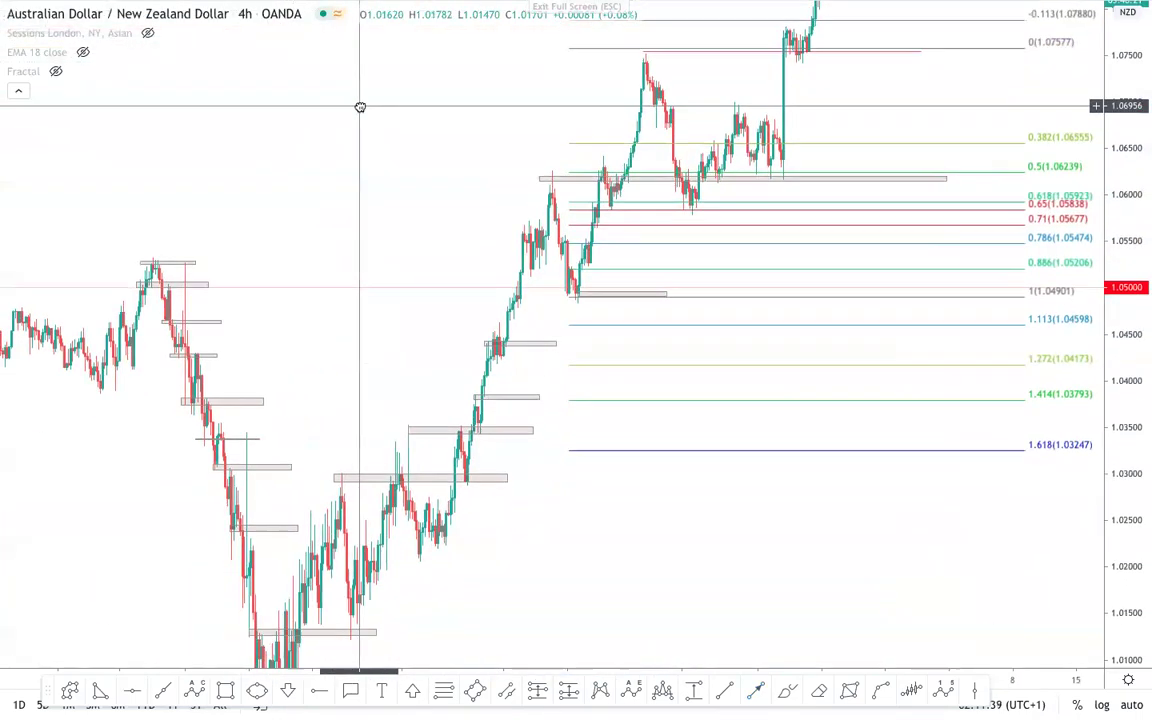
pyautogui.click(540, 8)
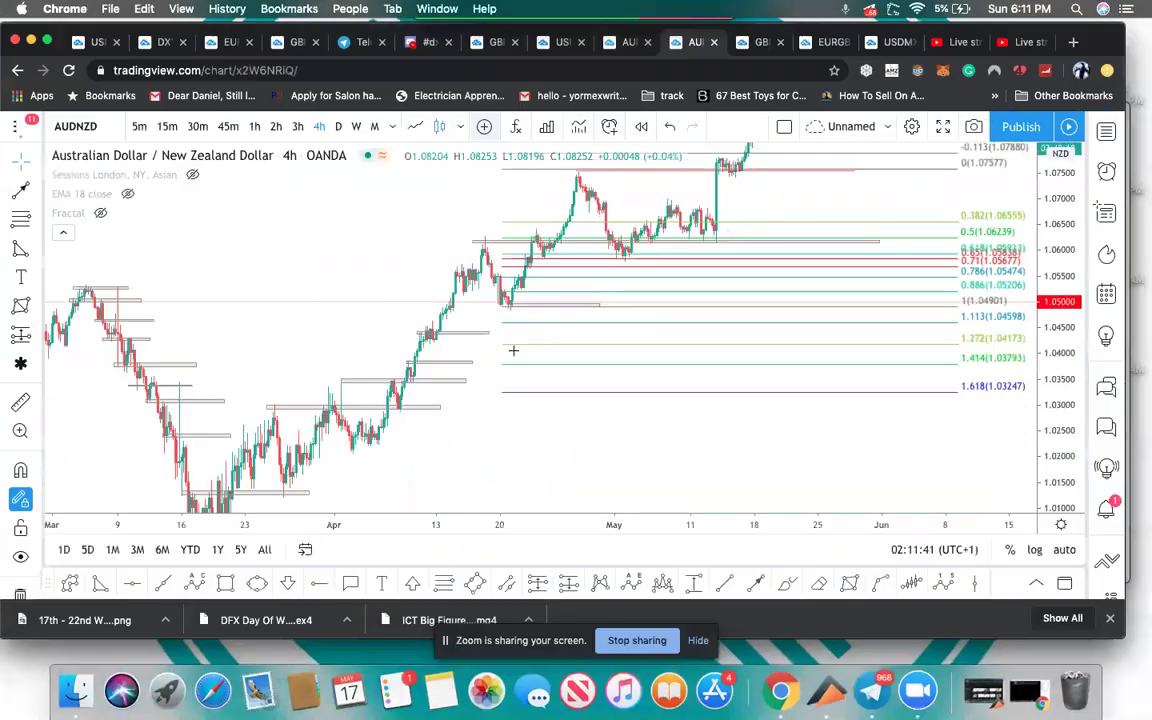
pyautogui.click(910, 695)
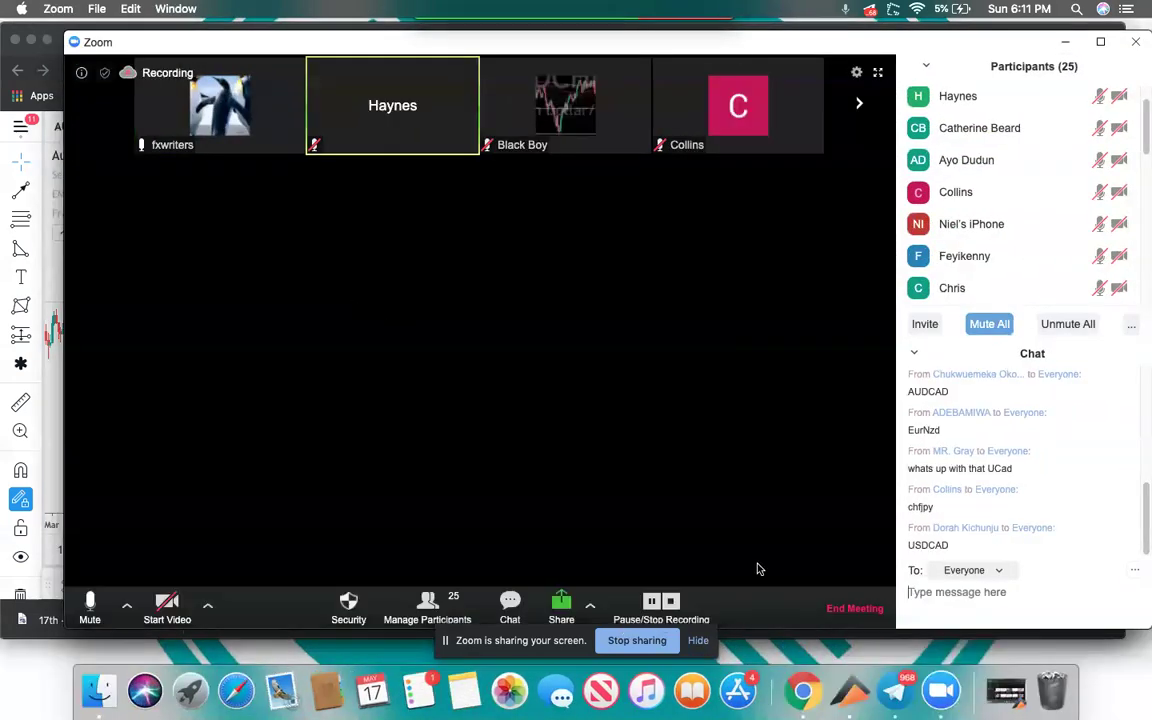